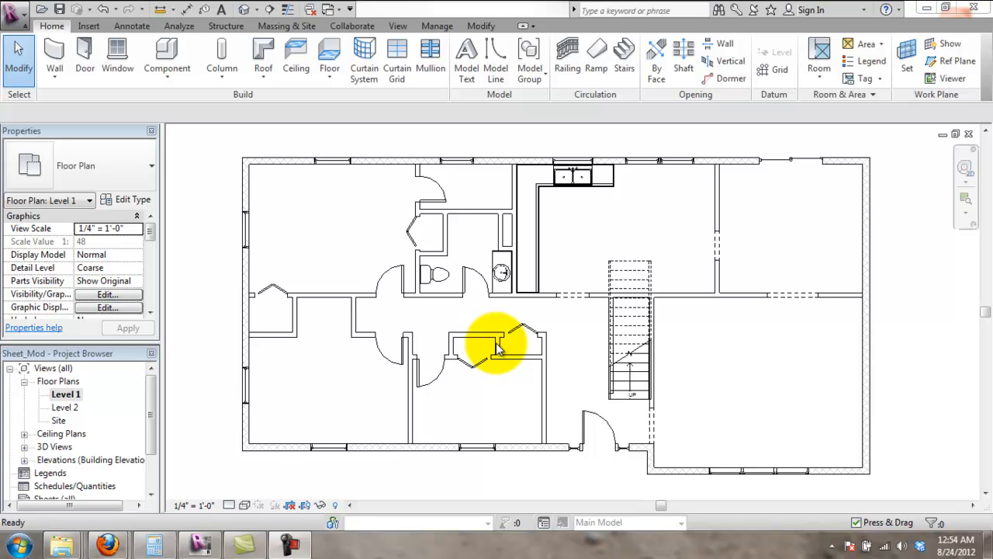
- Duplicate the Level 1 floor plan with detailing and select the new Copy of Level 1 view
right_click(74, 396)
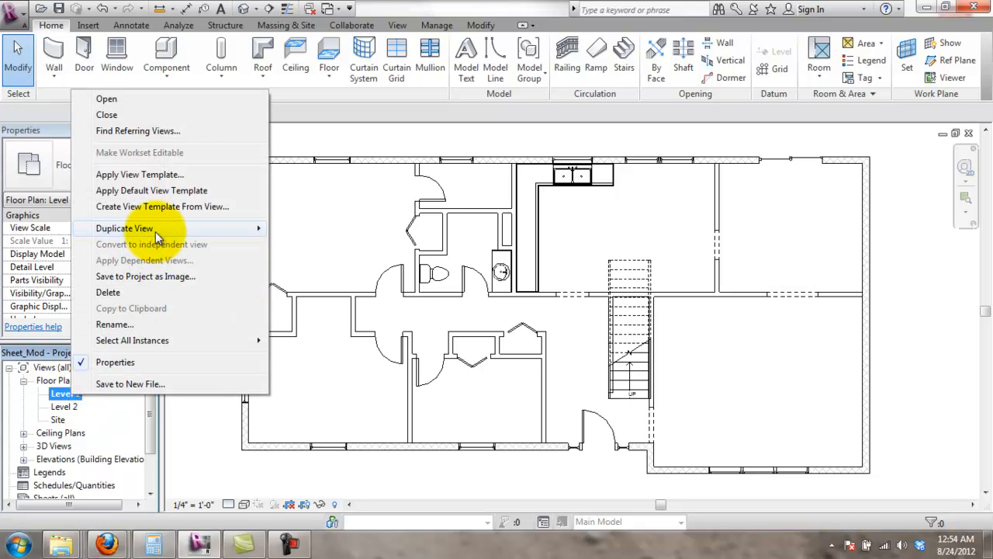
mouse_move(155, 230)
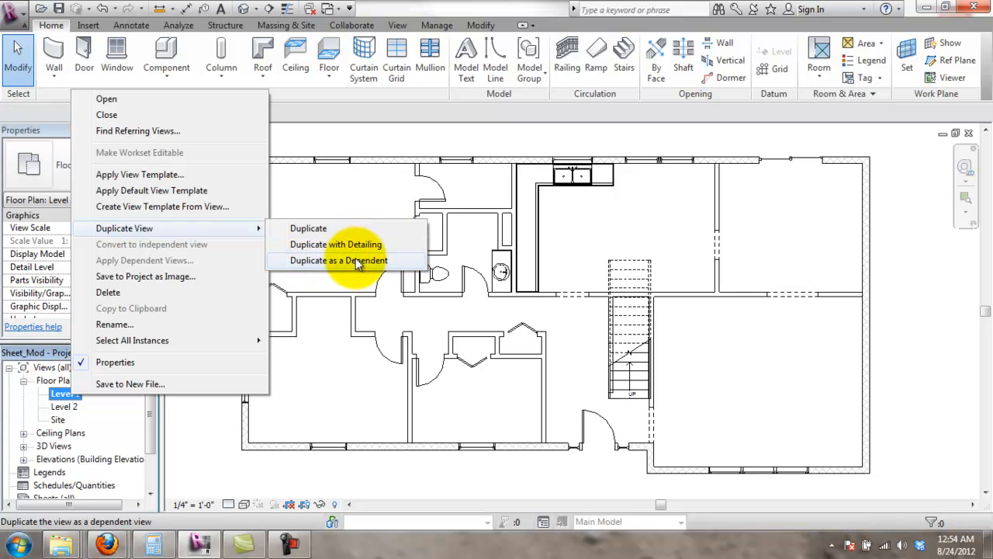
left_click(332, 247)
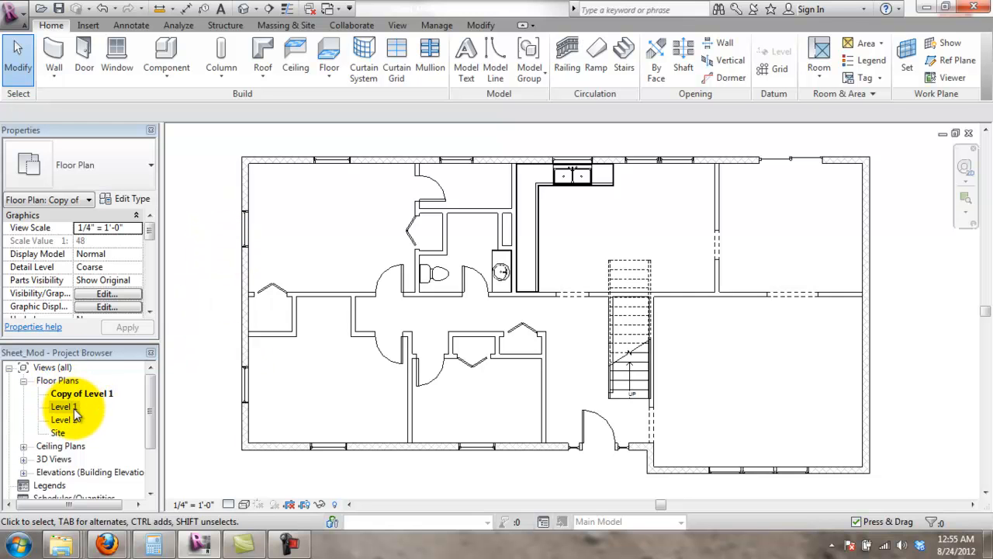
left_click(79, 395)
- Start renaming Copy of Level 1, entering the name CONSTRUCTION PLAN - GROUND LEVEL
right_click(81, 395)
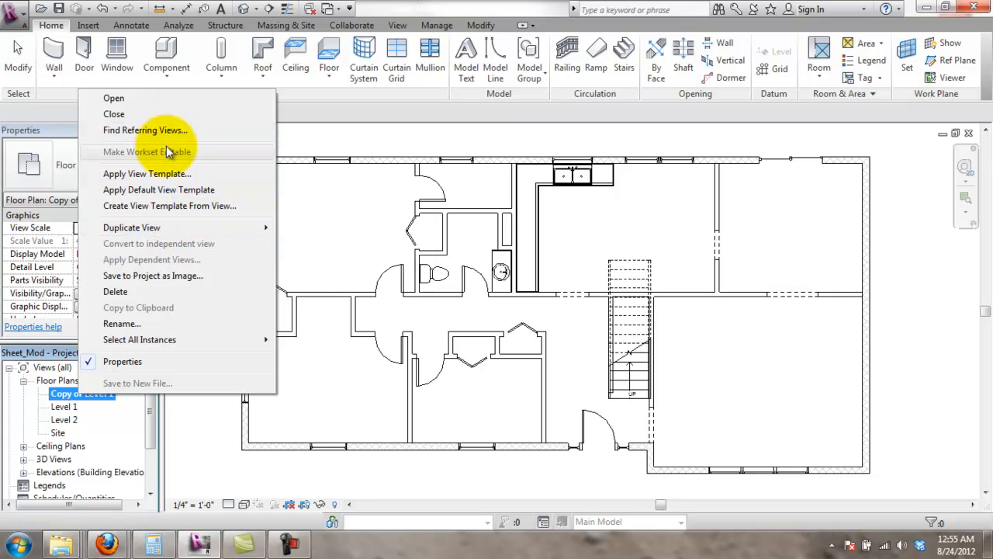
left_click(161, 324)
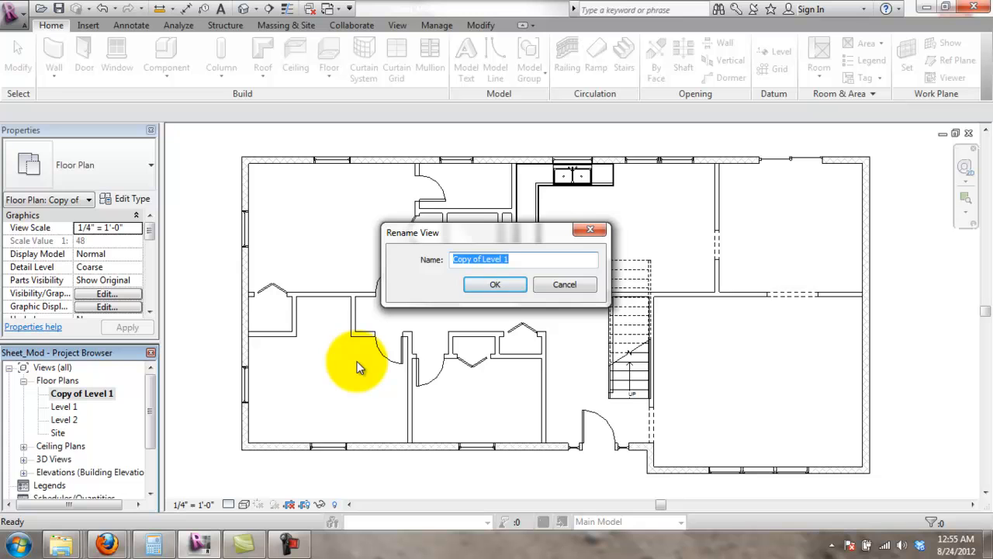
type("Ful")
key("BackSpace")
key("BackSpace")
key("BackSpace")
type("Constr")
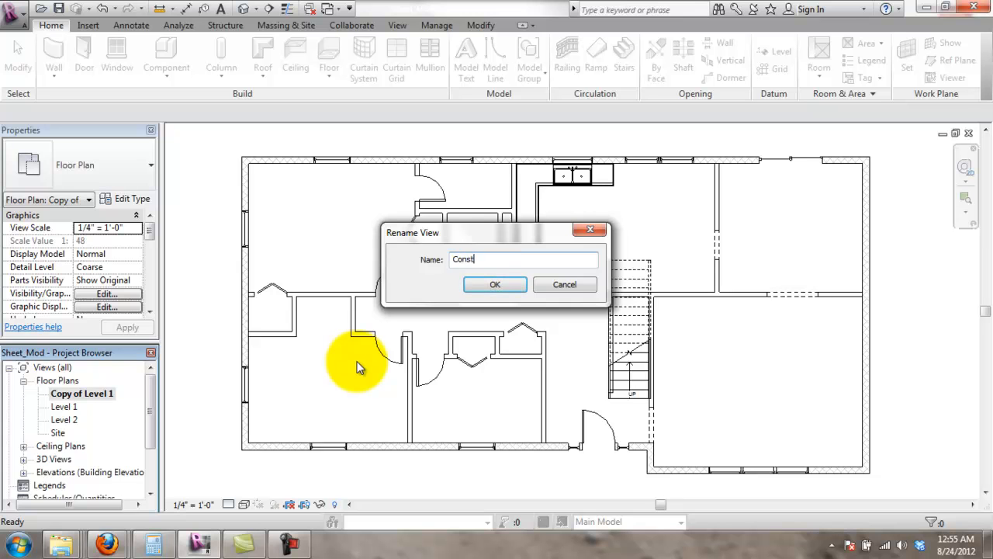
key("BackSpace")
key("BackSpace")
key("BackSpace")
key("BackSpace")
key("BackSpace")
type("ONSTRUCTIO")
type("N PLAN")
type(" - LEVE")
key("BackSpace")
key("BackSpace")
key("BackSpace")
key("BackSpace")
type("FRO")
key("BackSpace")
key("BackSpace")
key("BackSpace")
type("GROUND LEE")
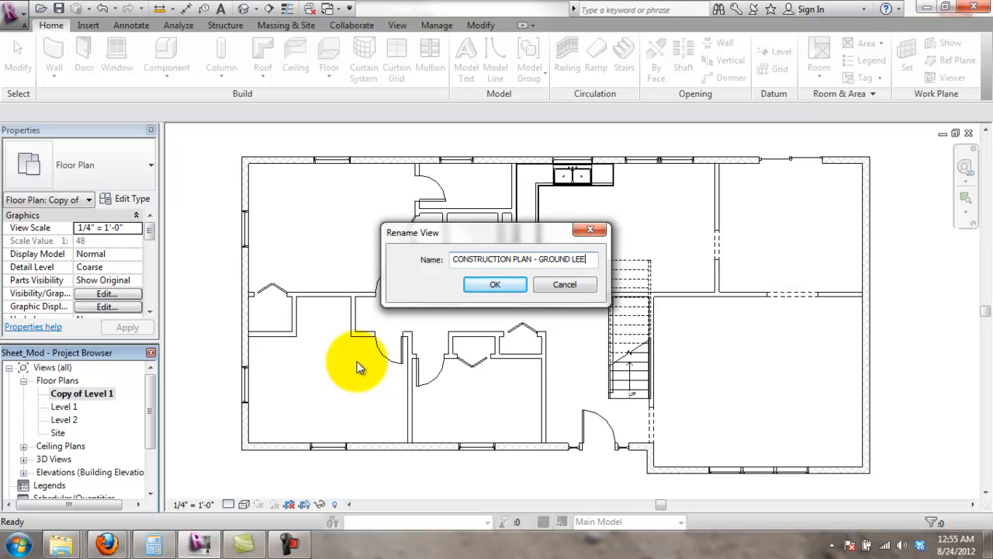
key("BackSpace")
type("VEL")
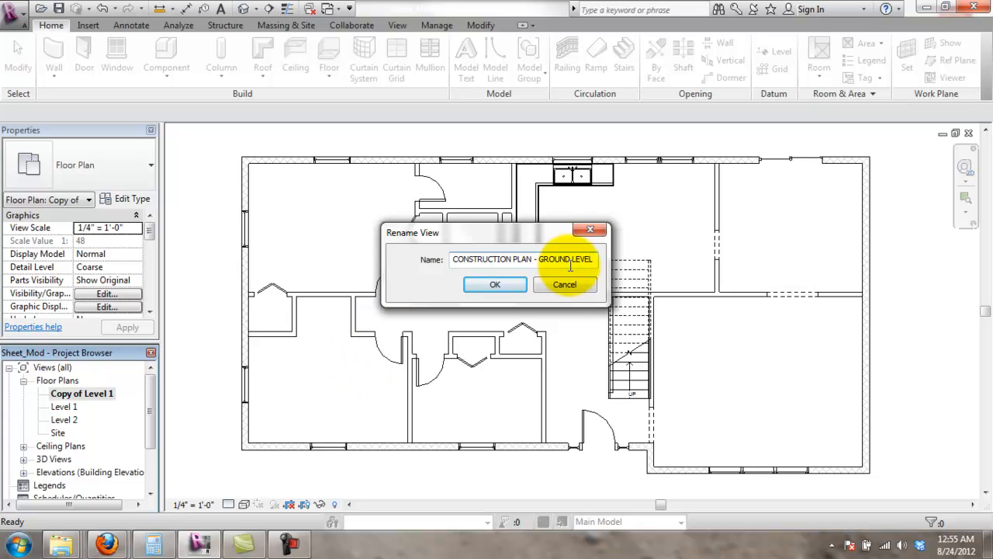
- Reorder the name to GROUND LEVEL - CONSTRUCTION PLAN and confirm it
left_click_drag(597, 259, 537, 268)
key("BackSpace")
key("BackSpace")
key("BackSpace")
key("BackSpace")
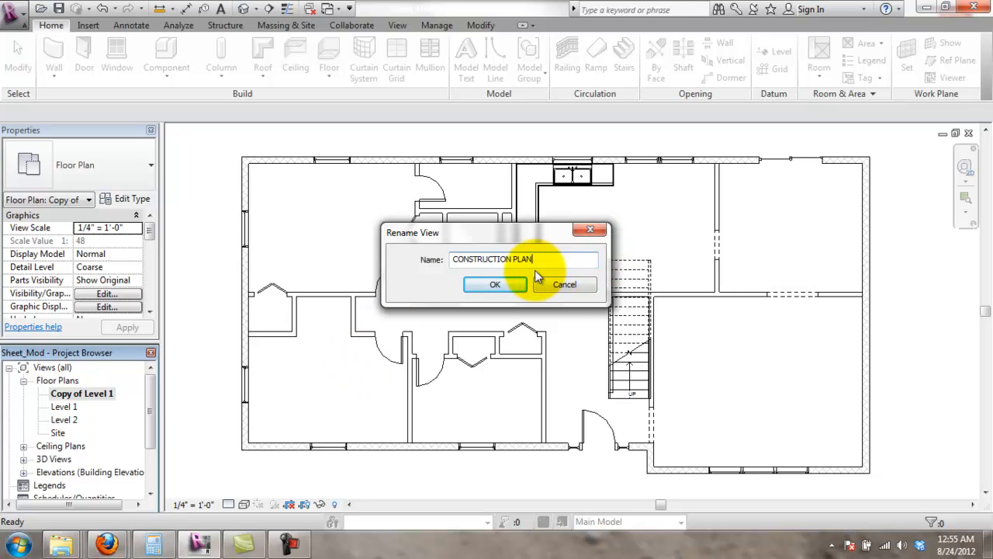
left_click(455, 262)
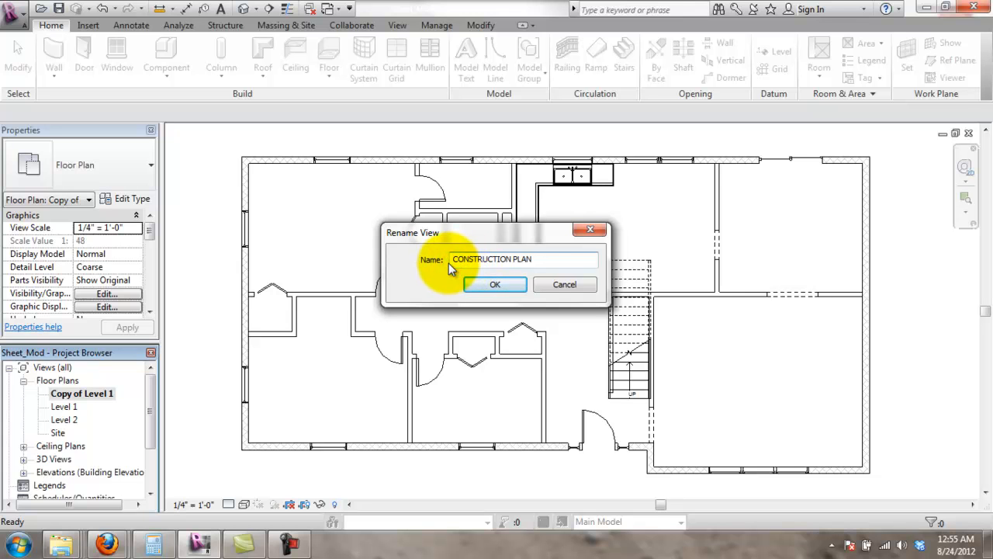
type("GROUND ")
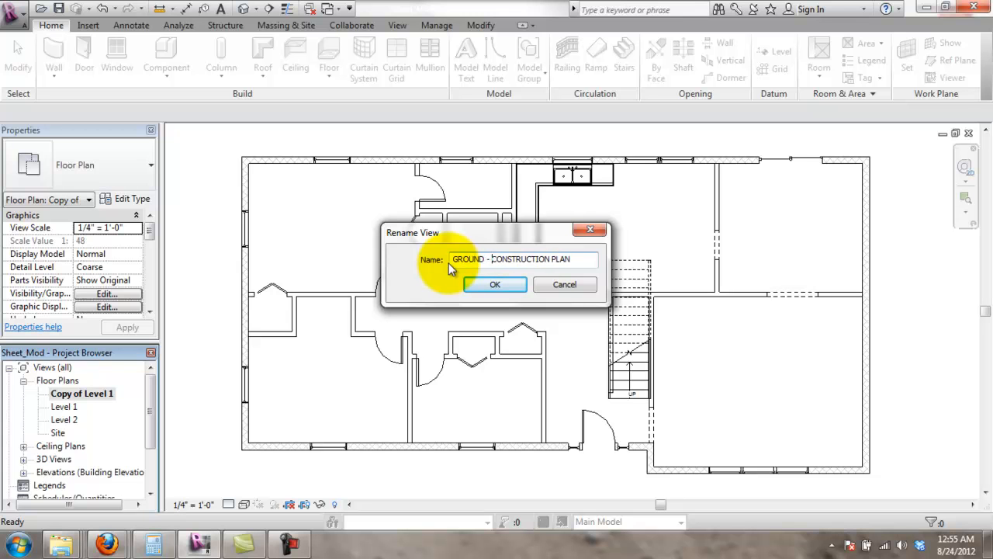
type("LEVEL -")
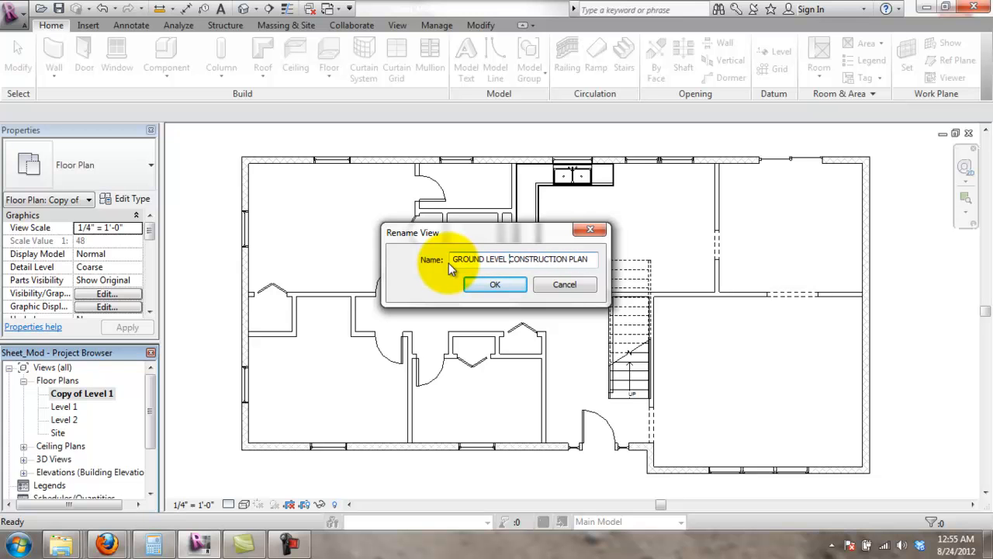
left_click(505, 284)
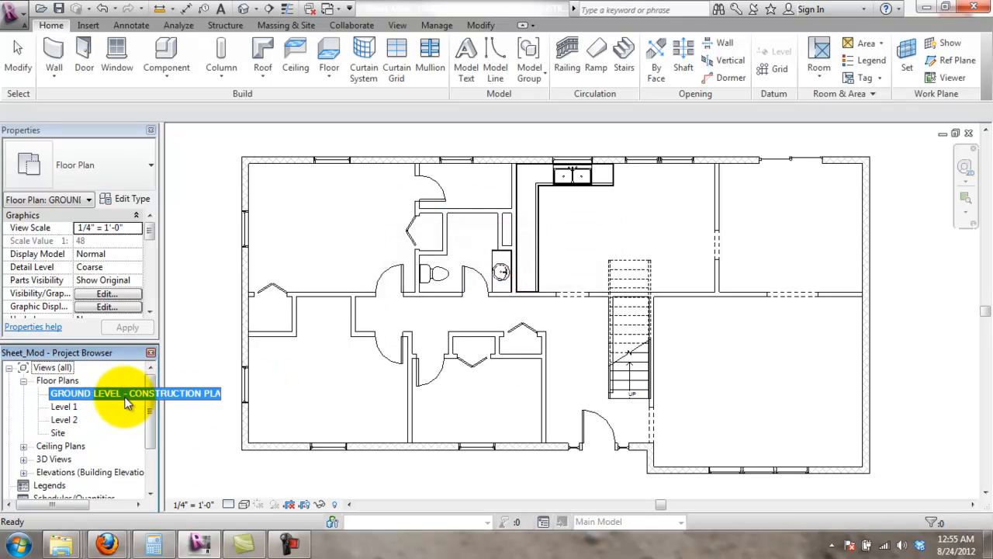
- Make another copy of the Level 1 floor plan with detailing
left_click(68, 406)
right_click(70, 408)
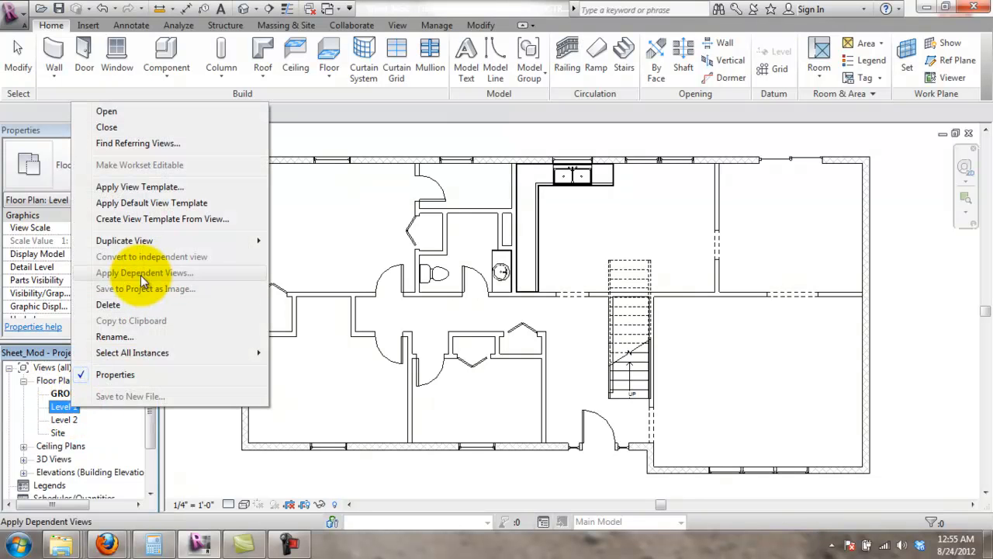
mouse_move(158, 243)
left_click(335, 257)
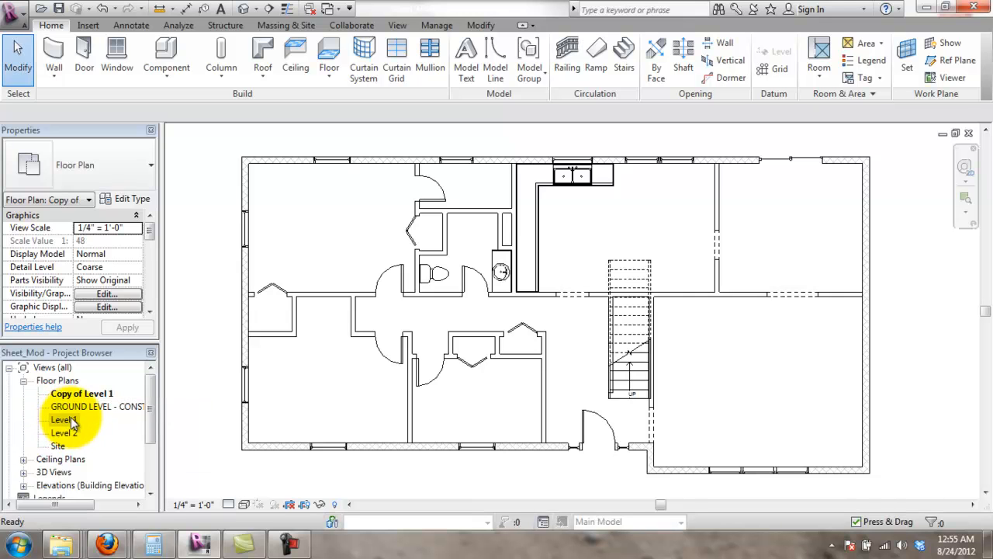
- Rename the new Copy of Level 1 view to GROUND LEVEL - FINISH PLAN
right_click(85, 393)
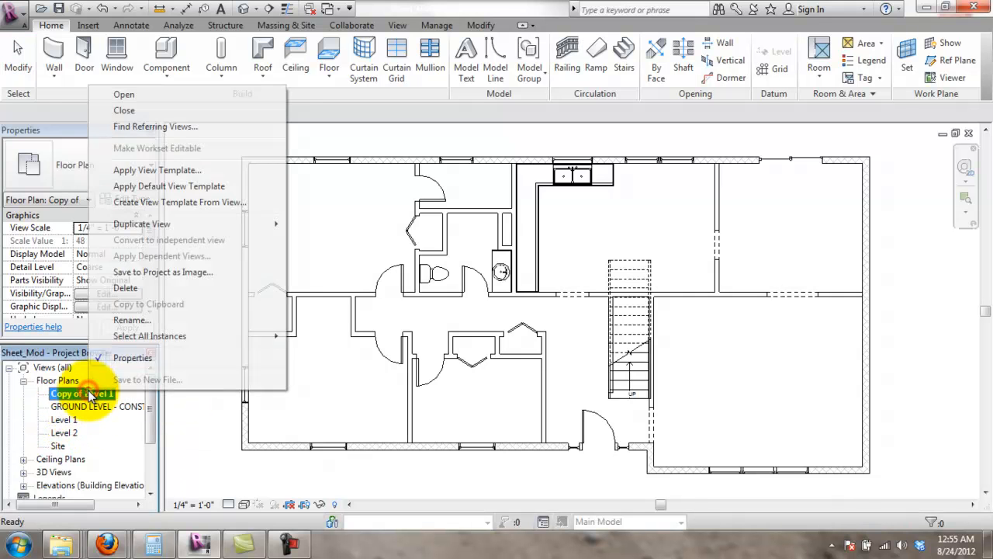
mouse_move(183, 221)
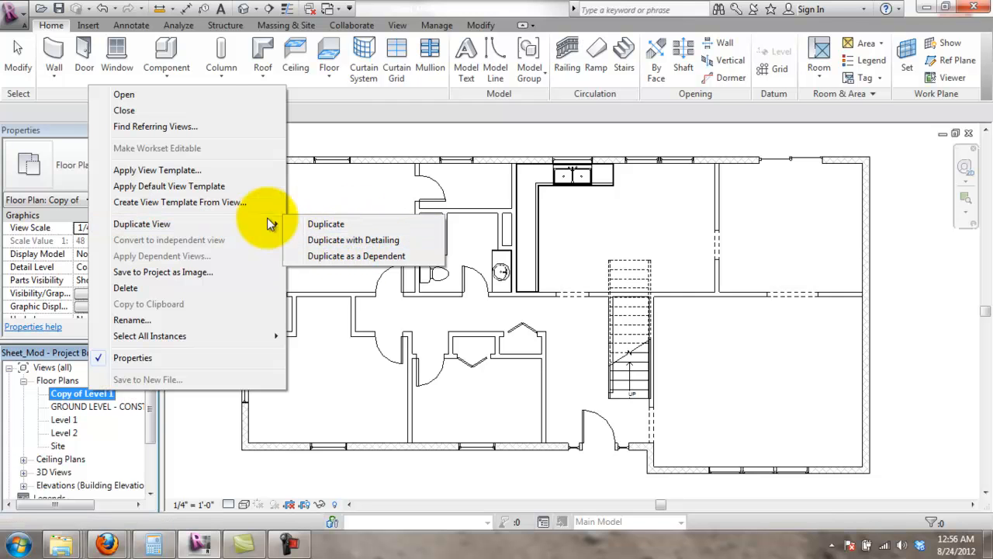
left_click(166, 322)
key("BackSpace")
type("GROUND")
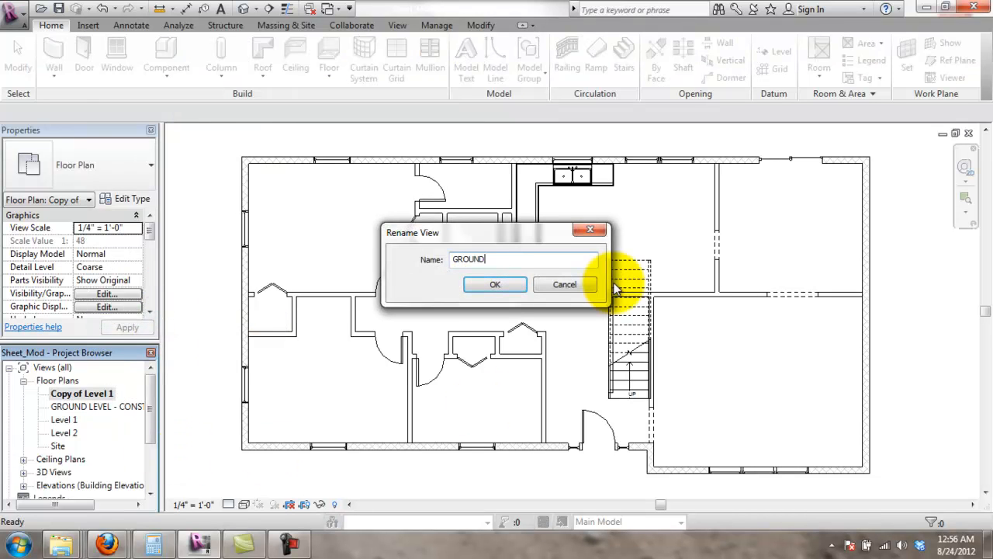
type(" LEVEL - RCP")
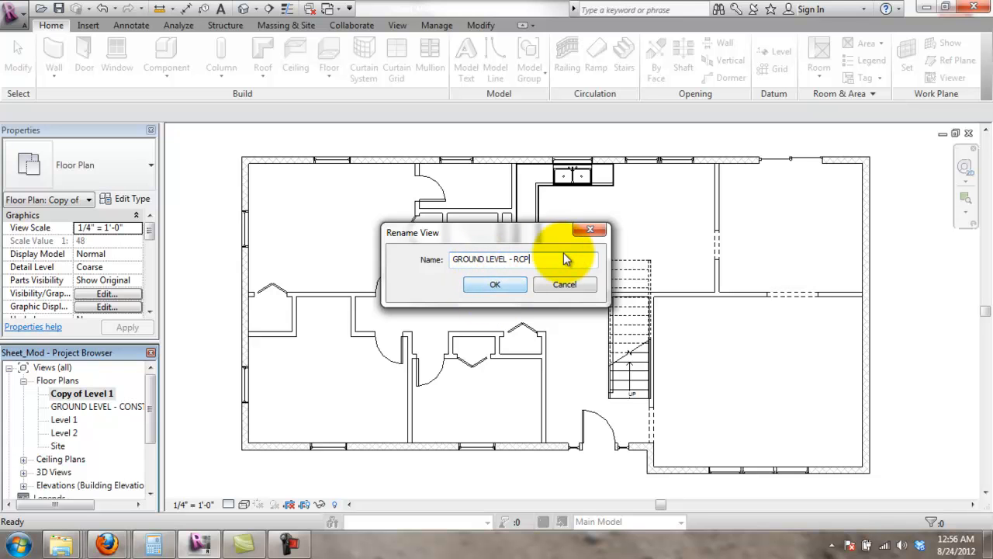
key("BackSpace")
key("BackSpace")
key("BackSpace")
type("FINI")
left_click(495, 284)
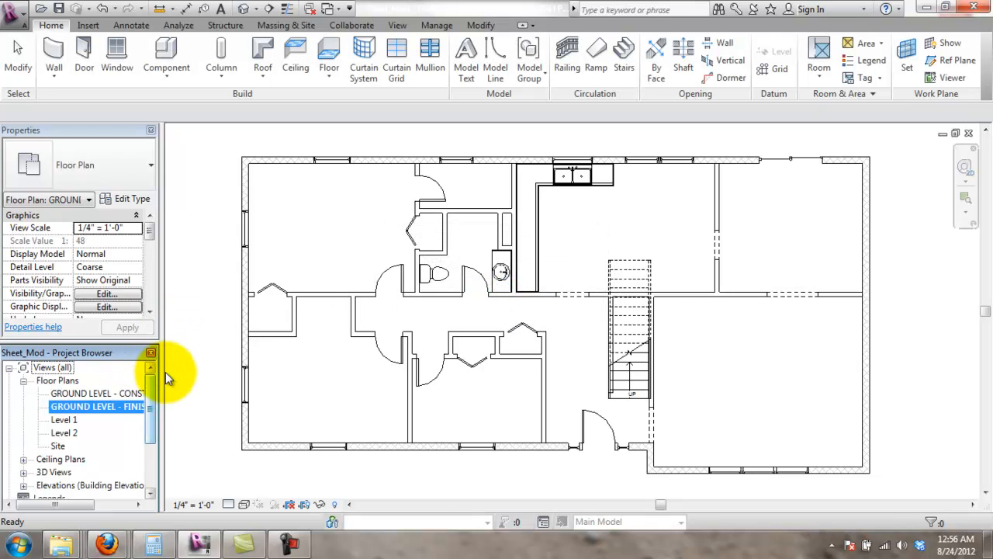
- Widen the Project Browser so the full GROUND LEVEL floor plan names are readable
left_click_drag(161, 371, 192, 366)
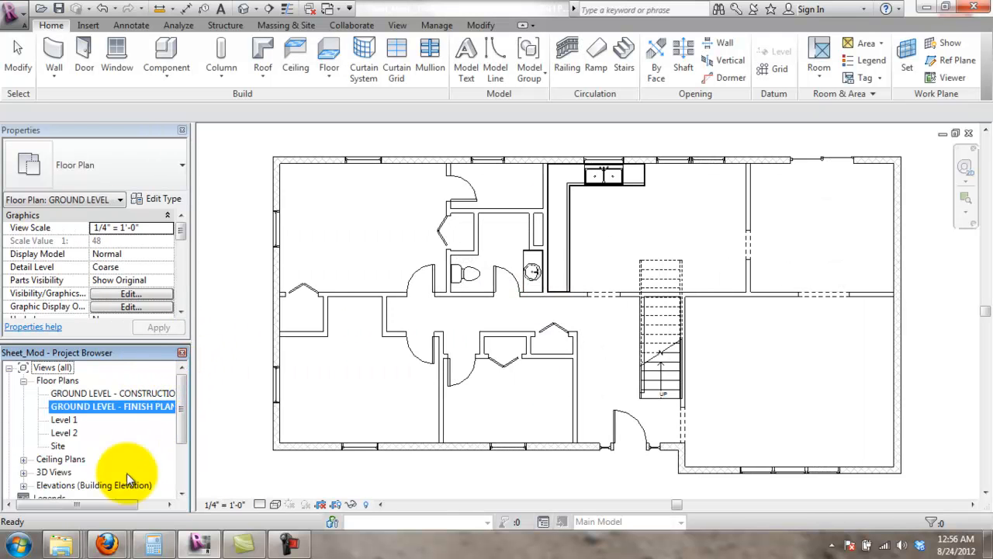
left_click_drag(127, 504, 150, 503)
left_click(117, 394)
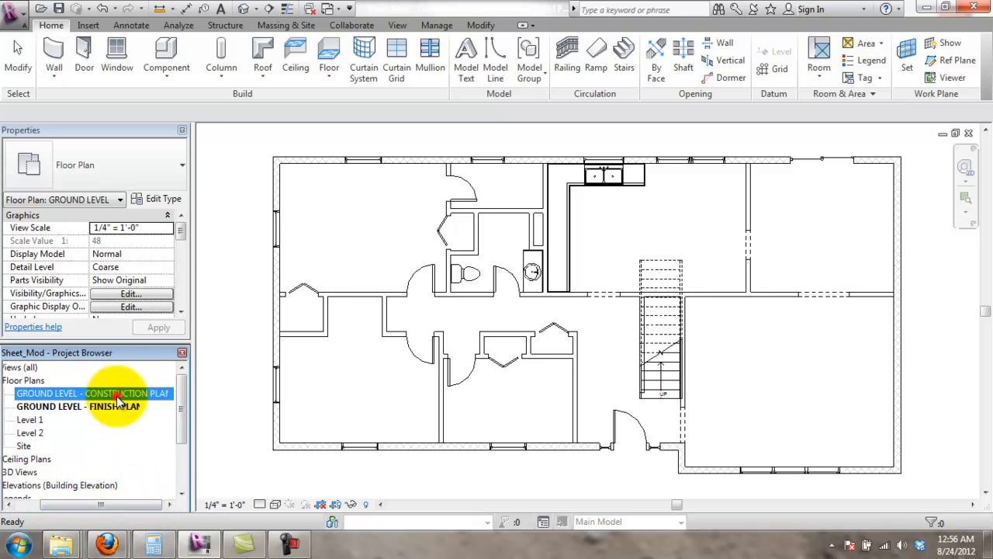
left_click(118, 406)
left_click_drag(126, 504, 100, 505)
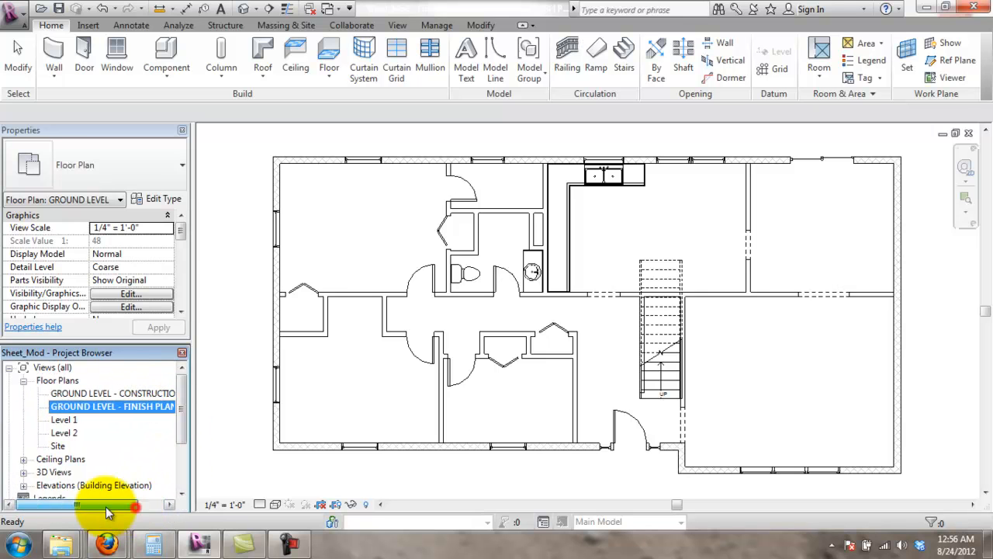
- Rename the Level 1 ceiling plan to GROUND LEVEL - RCP, also renaming its matching level and views
left_click(24, 463)
left_click(62, 472)
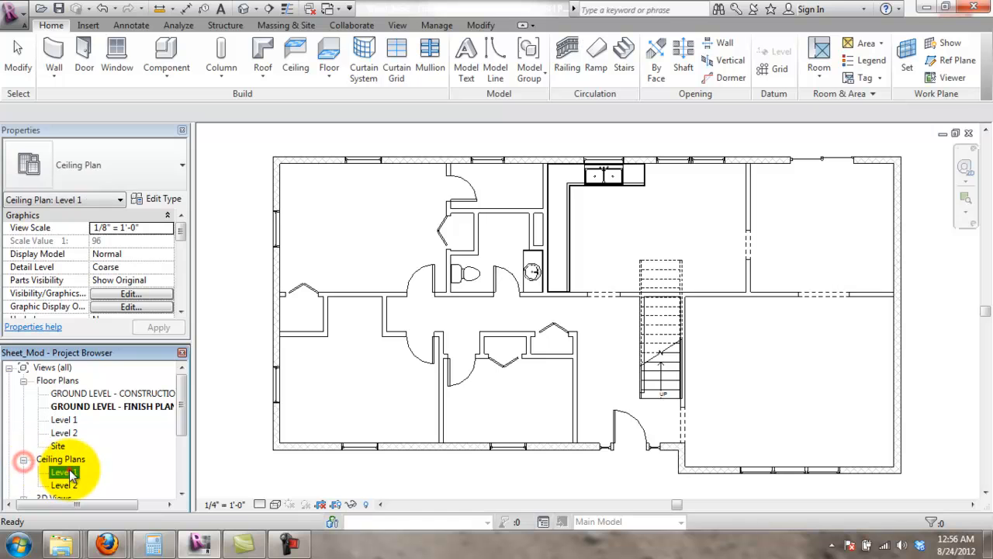
right_click(60, 473)
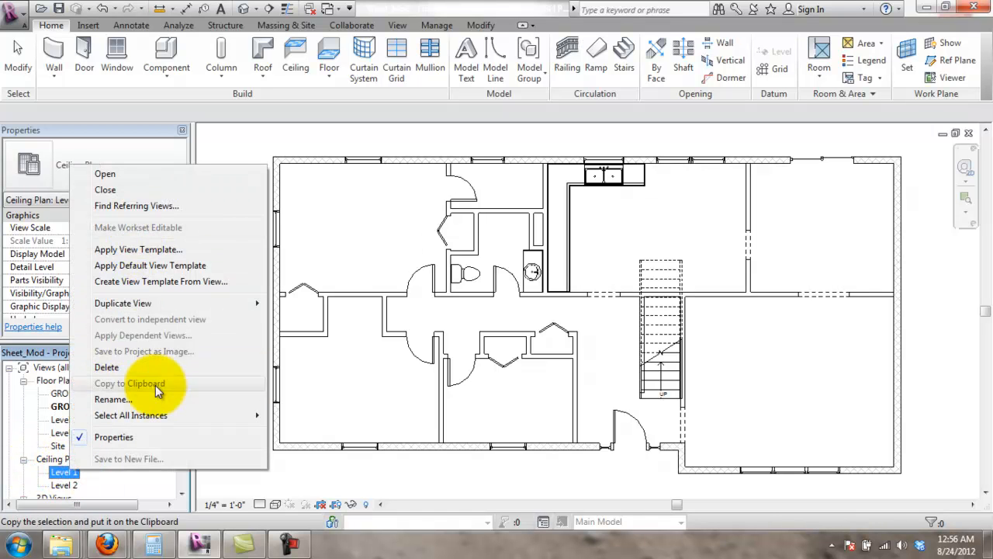
left_click(113, 399)
type("GROUND LEVEL - ")
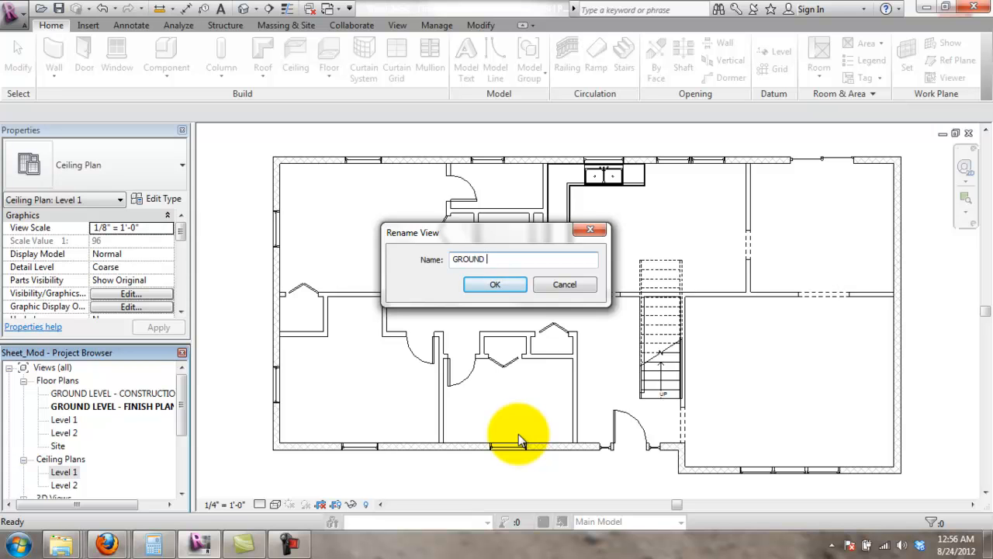
type("RCP")
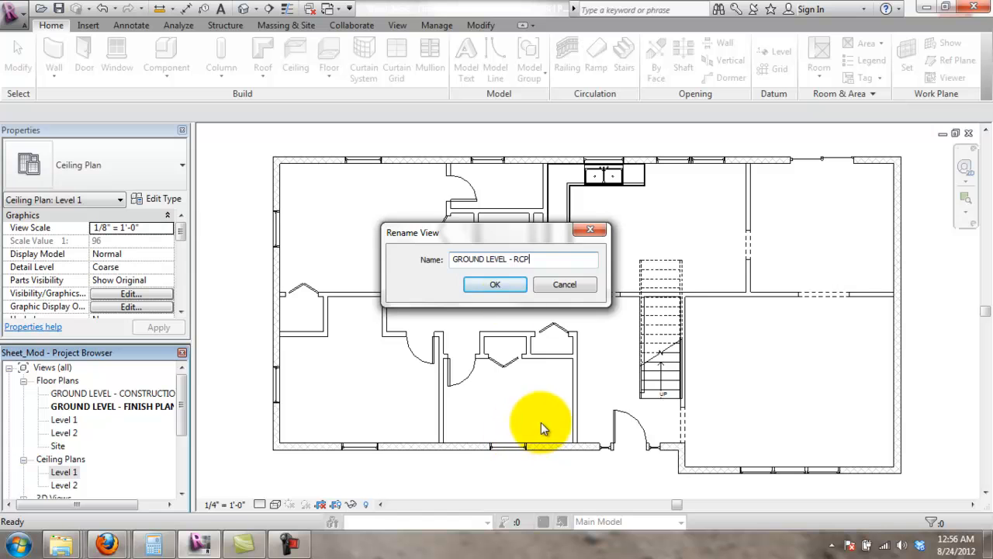
left_click(495, 285)
left_click(539, 284)
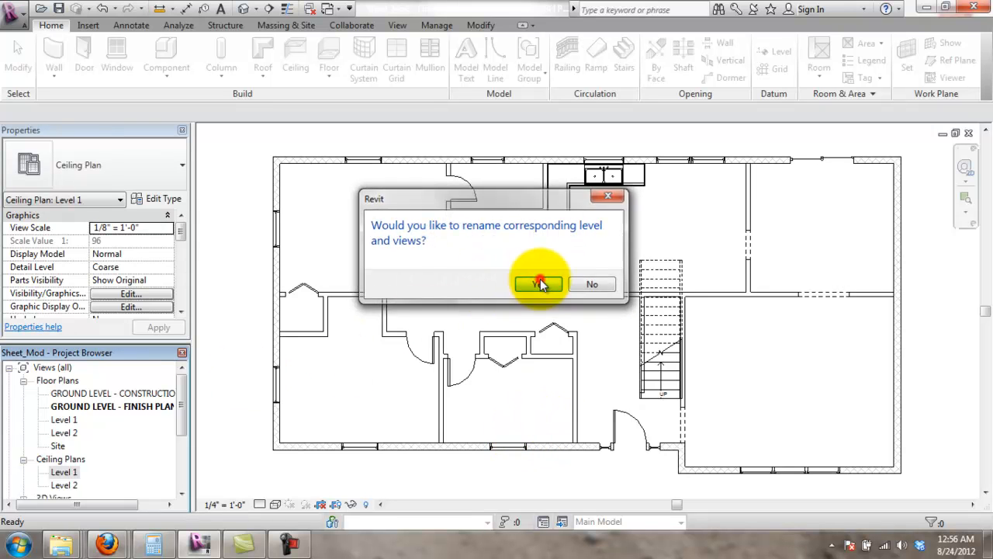
left_click(213, 395)
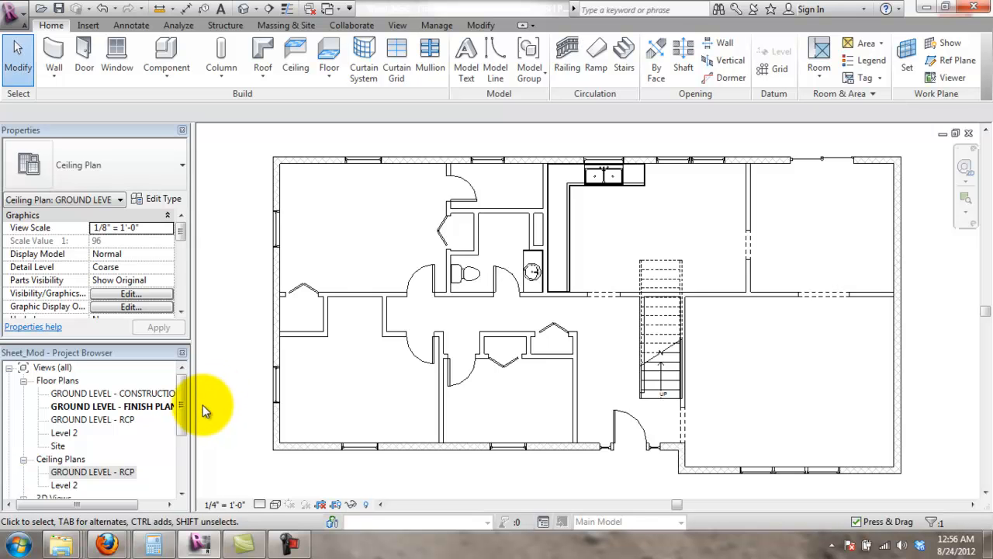
- Open the GROUND LEVEL - CONSTRUCTION PLAN view from Floor Plans and clear any selection
left_click_drag(183, 416, 185, 431)
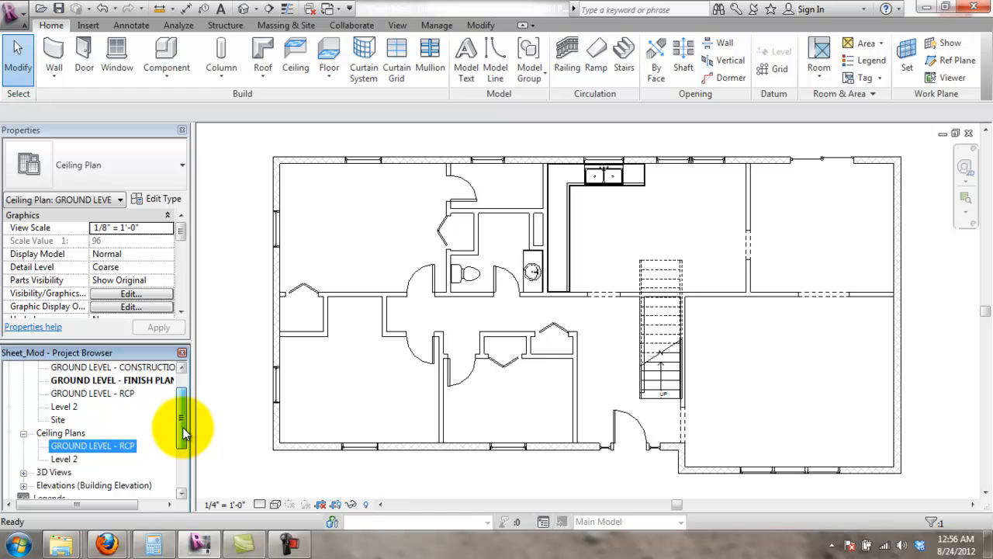
left_click_drag(183, 427, 192, 414)
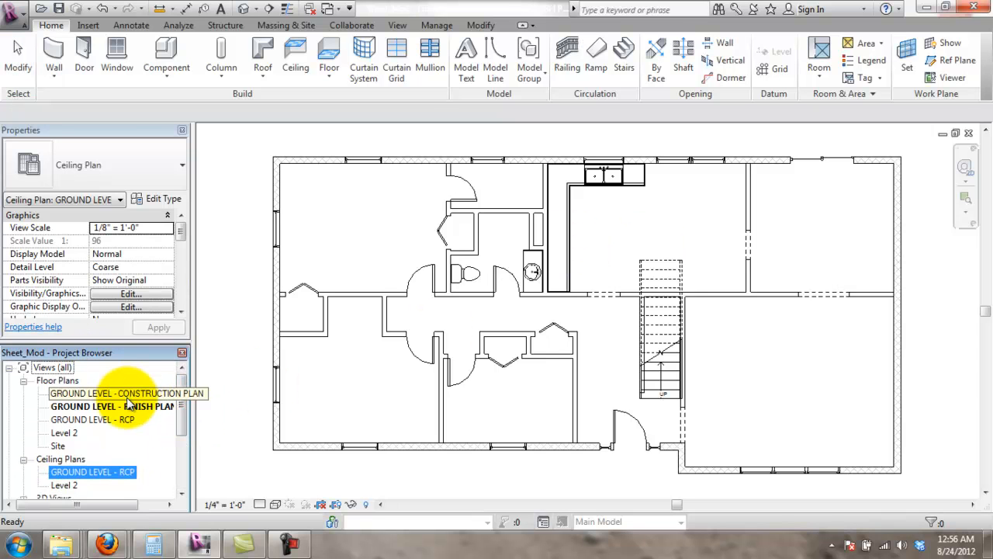
double_click(129, 398)
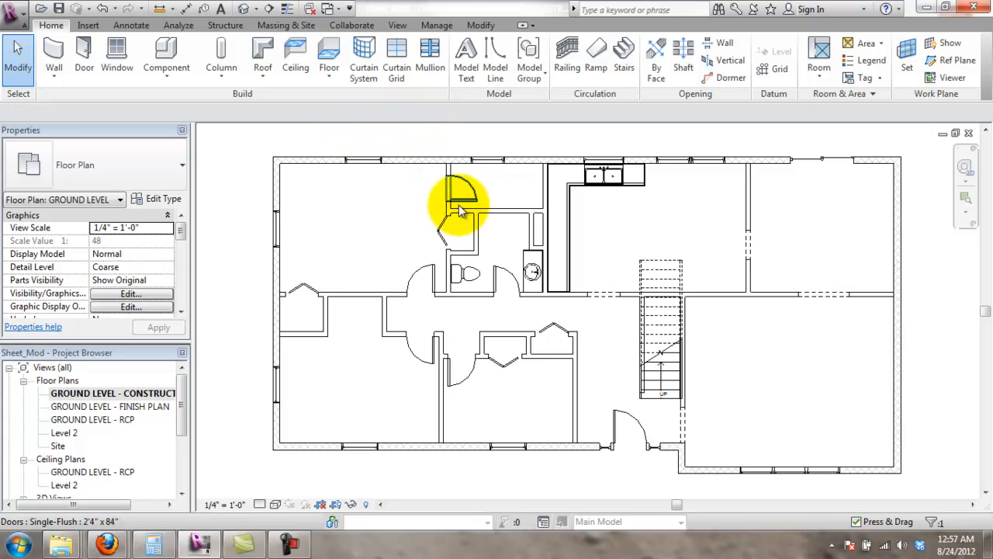
left_click(406, 236)
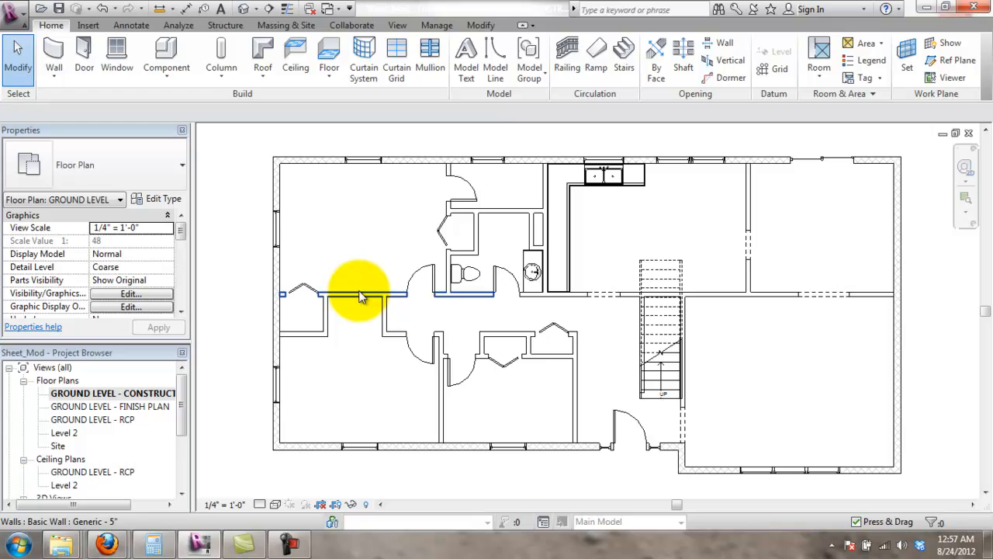
left_click(130, 25)
left_click(62, 58)
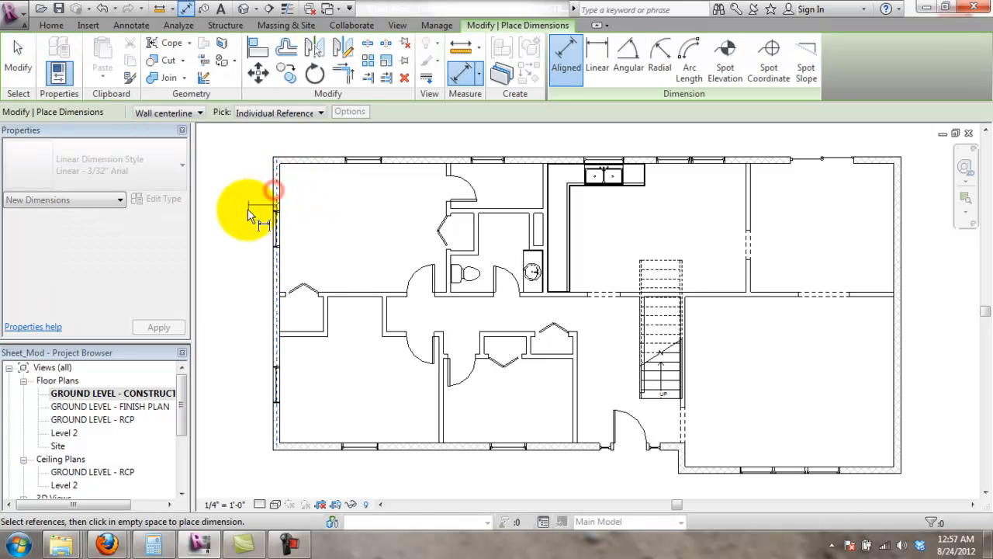
left_click(271, 211)
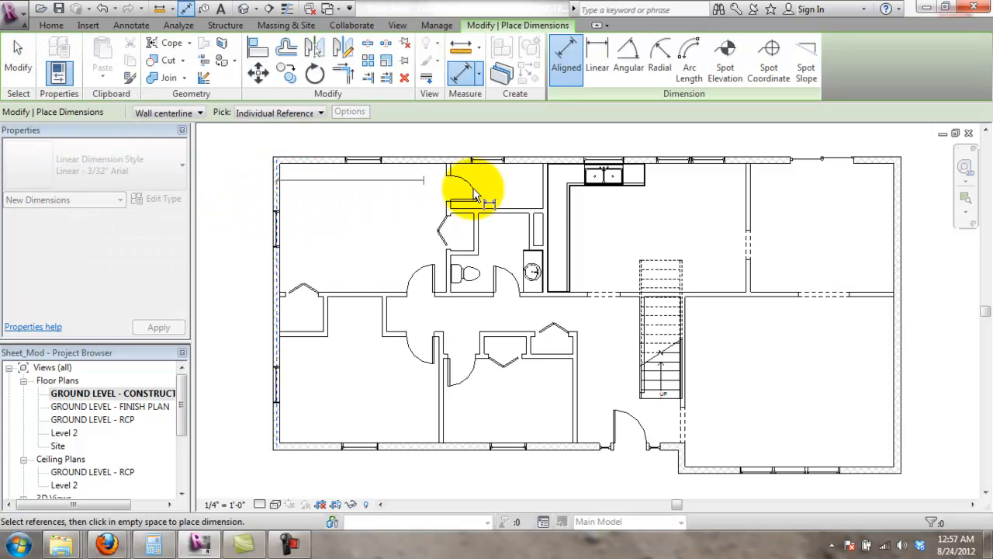
left_click(547, 186)
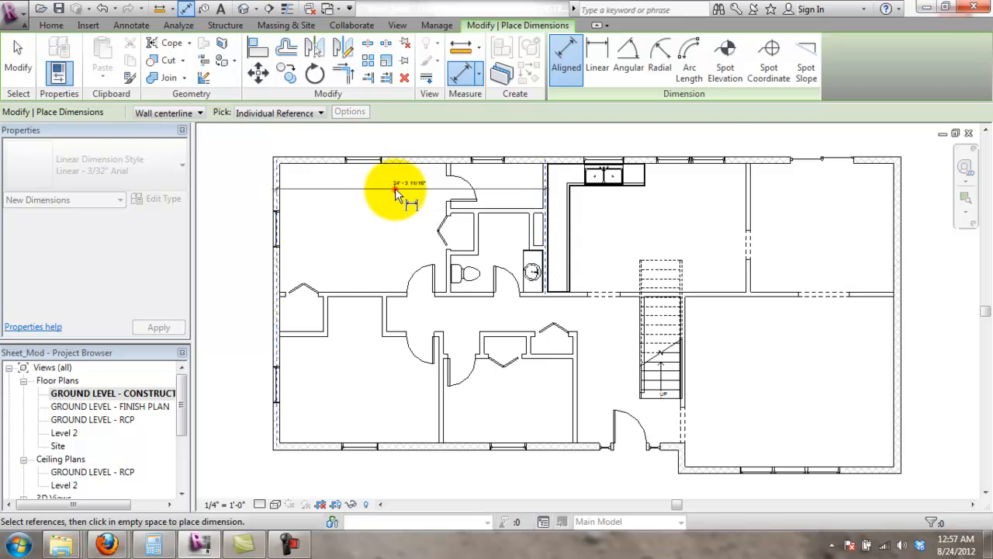
left_click(395, 188)
scroll(411, 189, "up", 2)
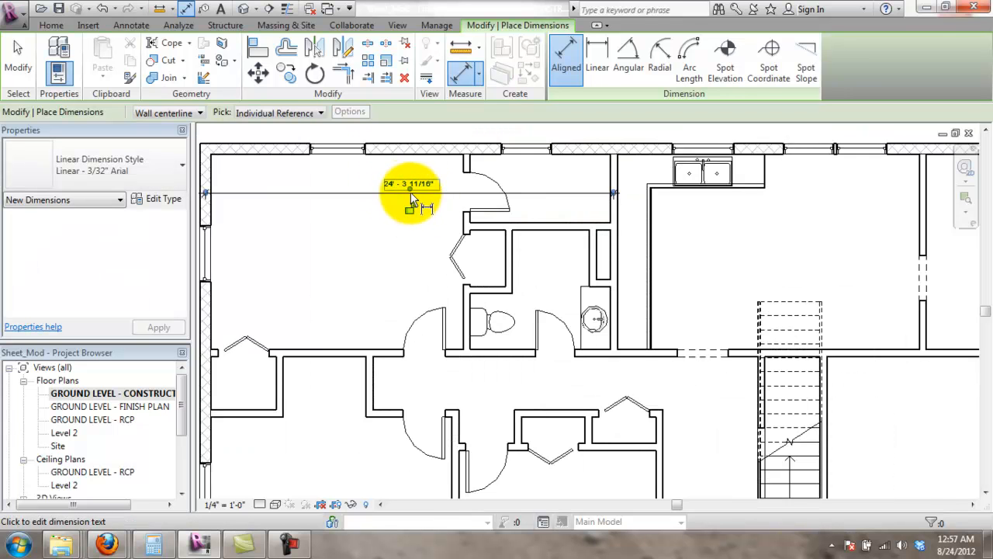
scroll(401, 250, "down", 1)
left_click(235, 296)
left_click(591, 312)
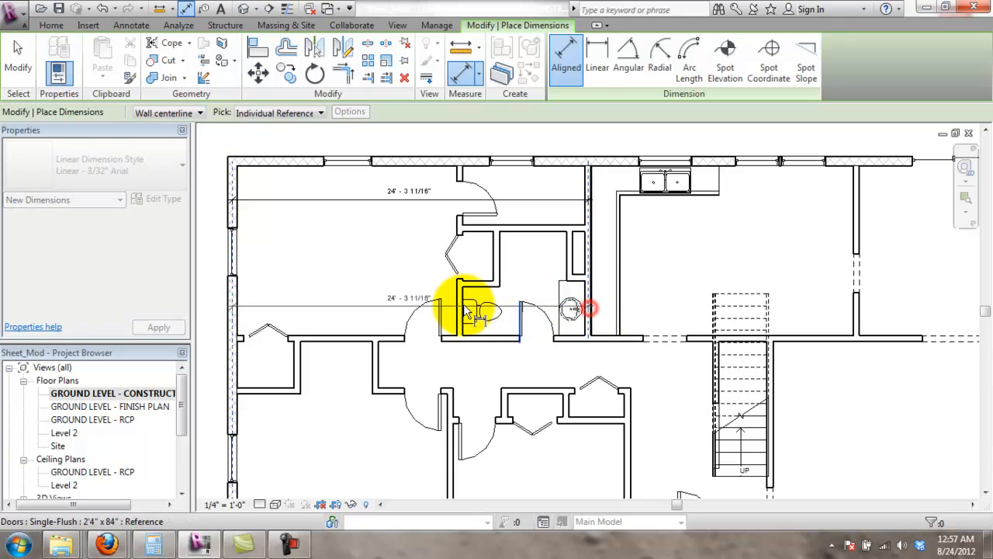
left_click(390, 289)
key("Escape")
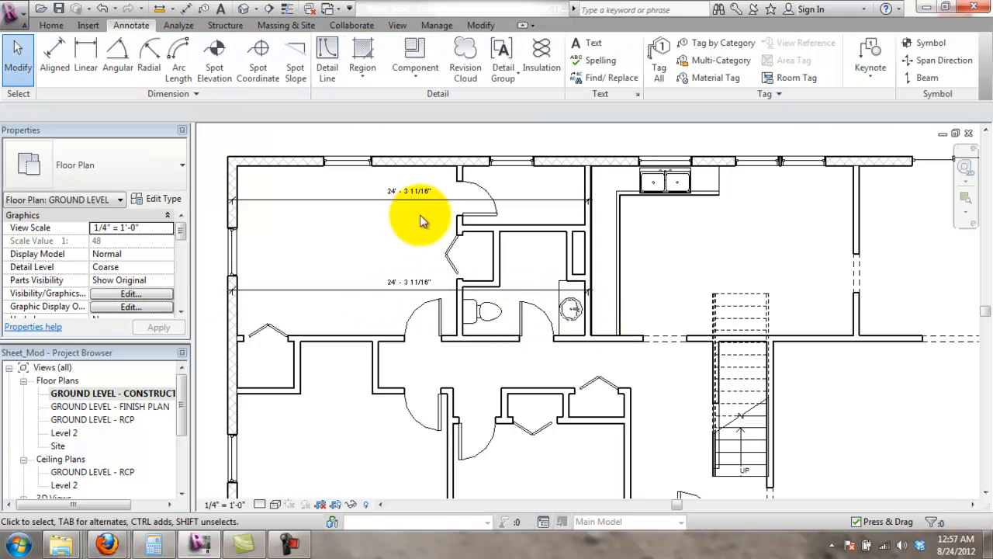
scroll(417, 284, "up", 2)
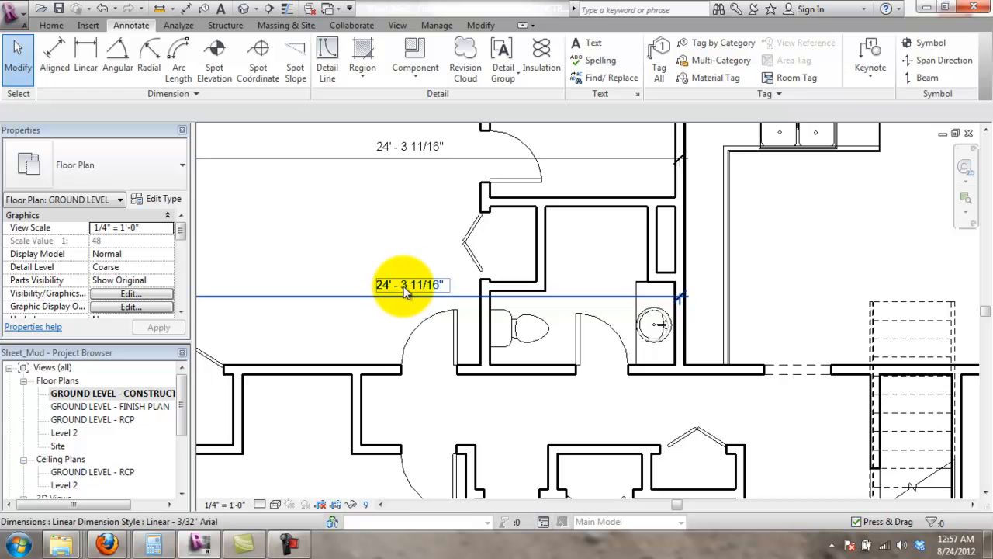
scroll(417, 279, "down", 1)
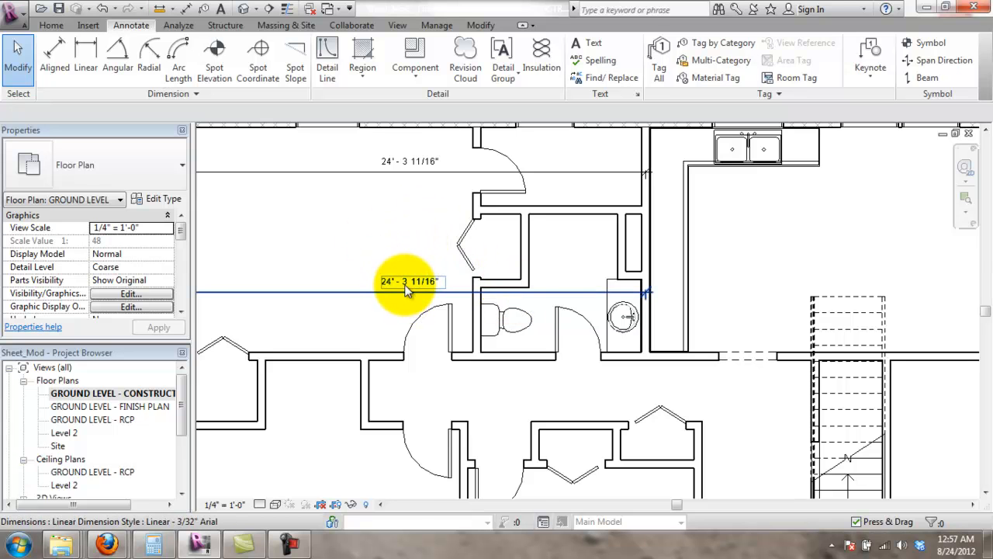
middle_click_drag(404, 240, 444, 304)
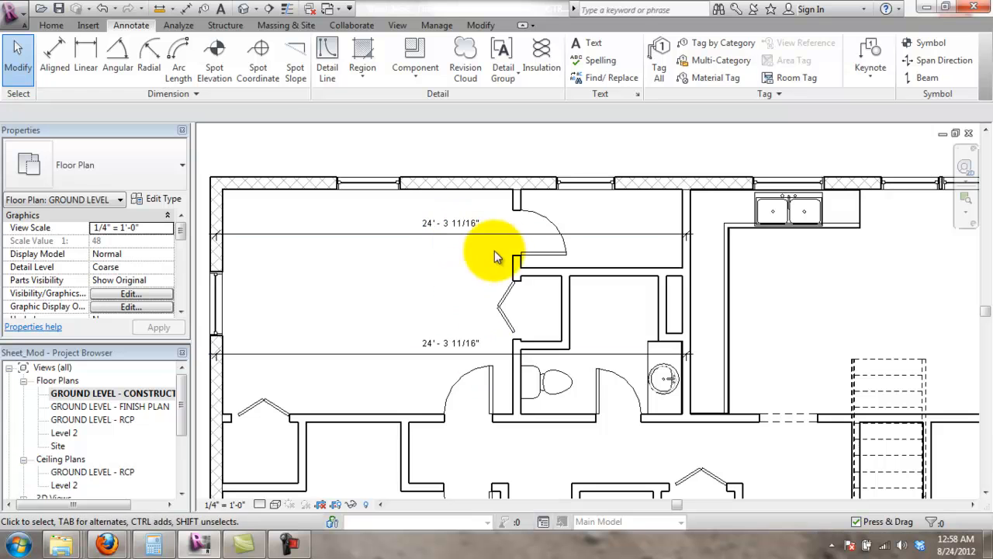
left_click(420, 354)
key("Delete")
left_click(339, 233)
key("Delete")
- Dimension the left side overall at 25'-10 15/16", from the top to the bottom exterior wall
scroll(489, 298, "down", 3)
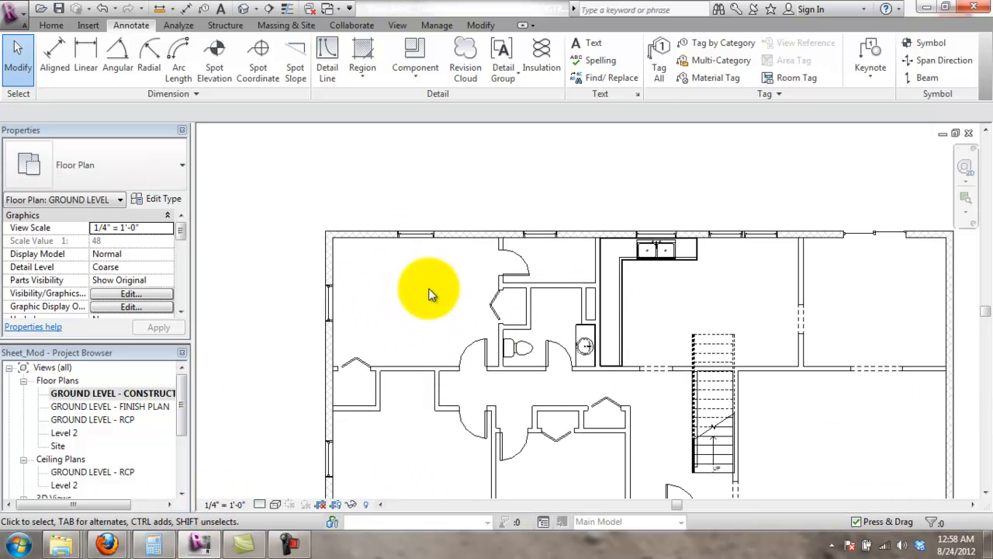
middle_click_drag(609, 279, 522, 234)
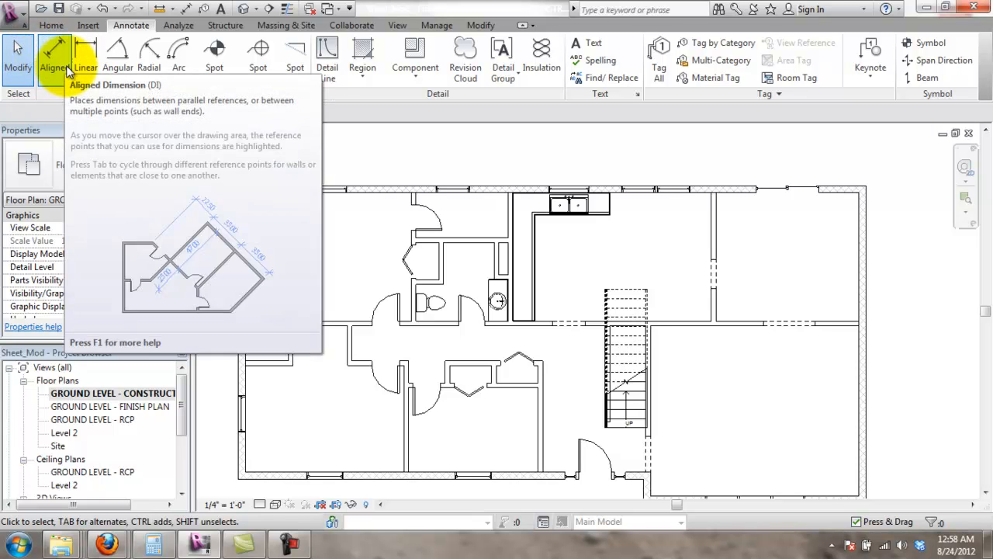
left_click(59, 52)
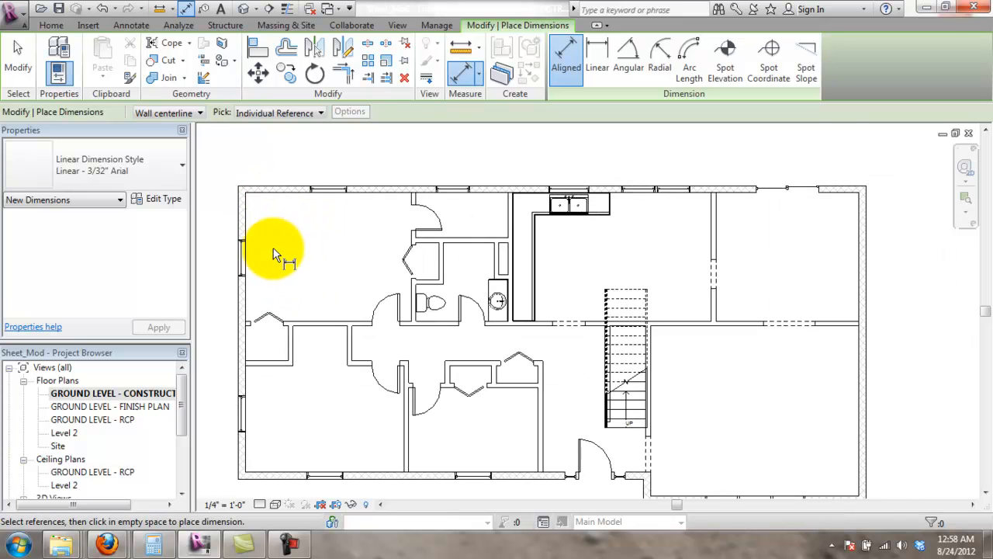
middle_click_drag(320, 242, 431, 214)
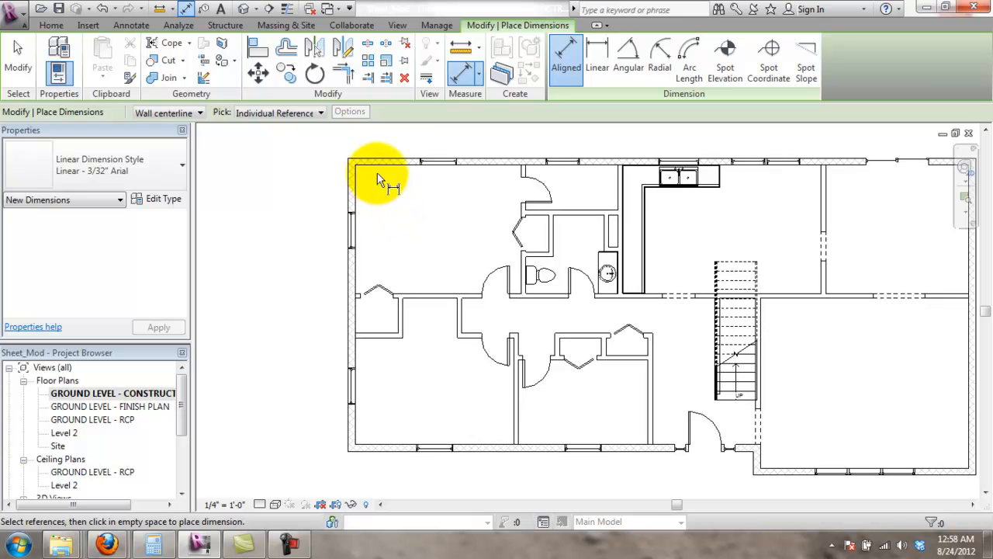
left_click(377, 161)
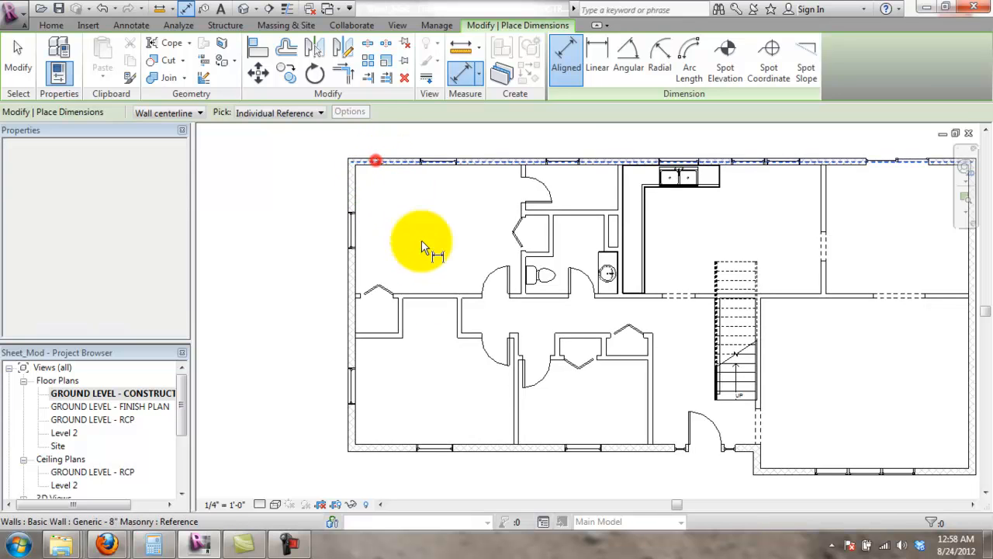
left_click(376, 448)
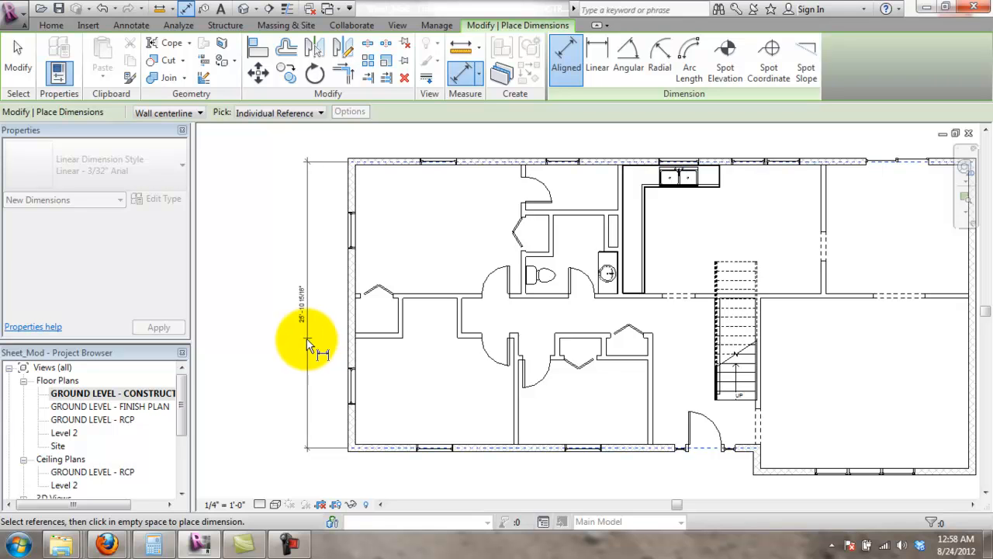
- Remove the extra 6'-2 11/16" trial dimension between the top wall and the upper window
left_click(367, 161)
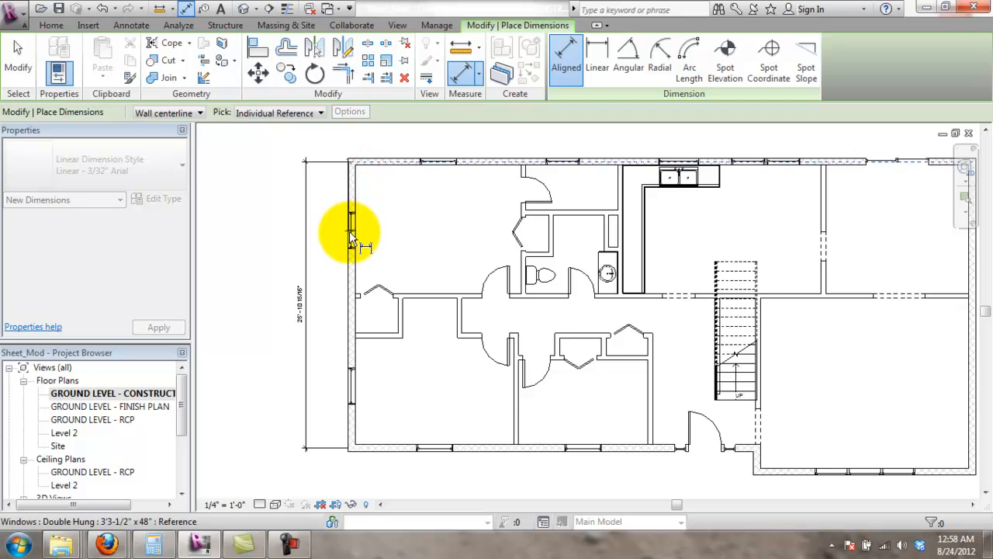
left_click(353, 233)
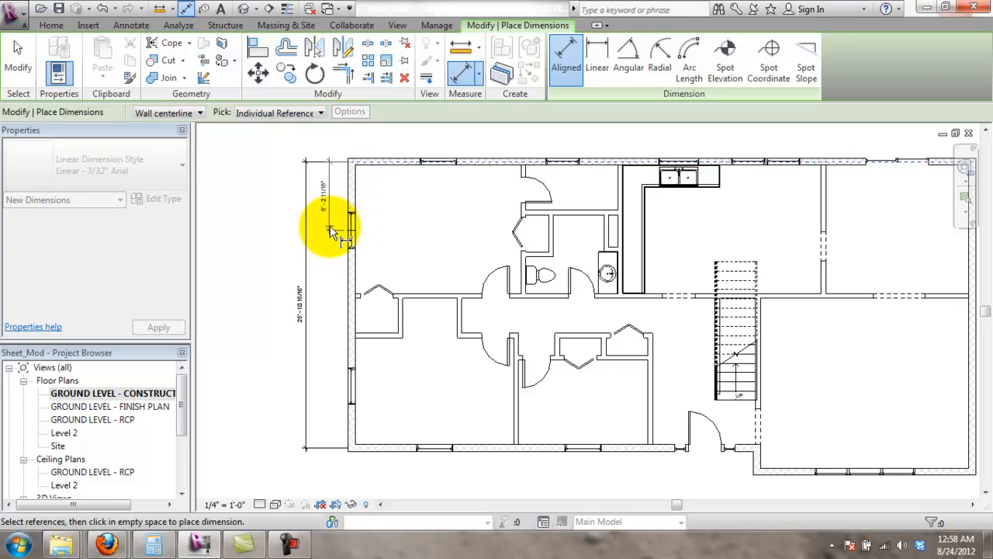
left_click(333, 228)
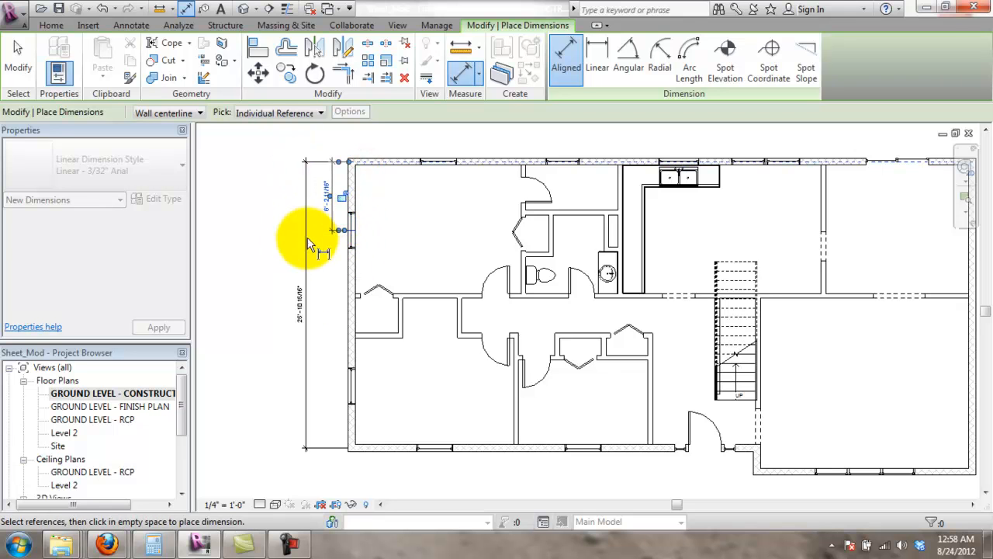
key("Escape")
key("Escape")
left_click(333, 226)
key("Delete")
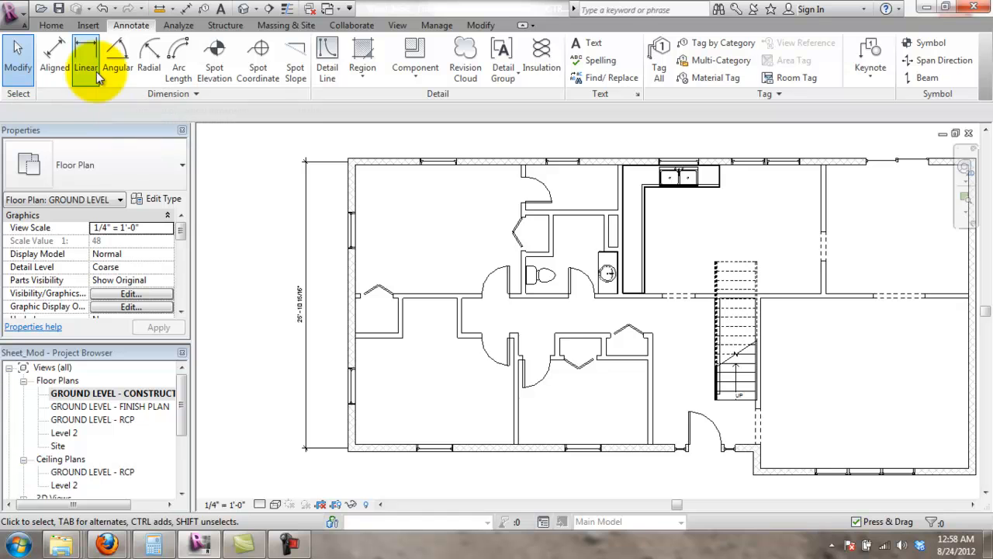
- Place a left-wall window string from the top wall, reading 6'-2 11/16" and 14'-1 1/4"
left_click(54, 59)
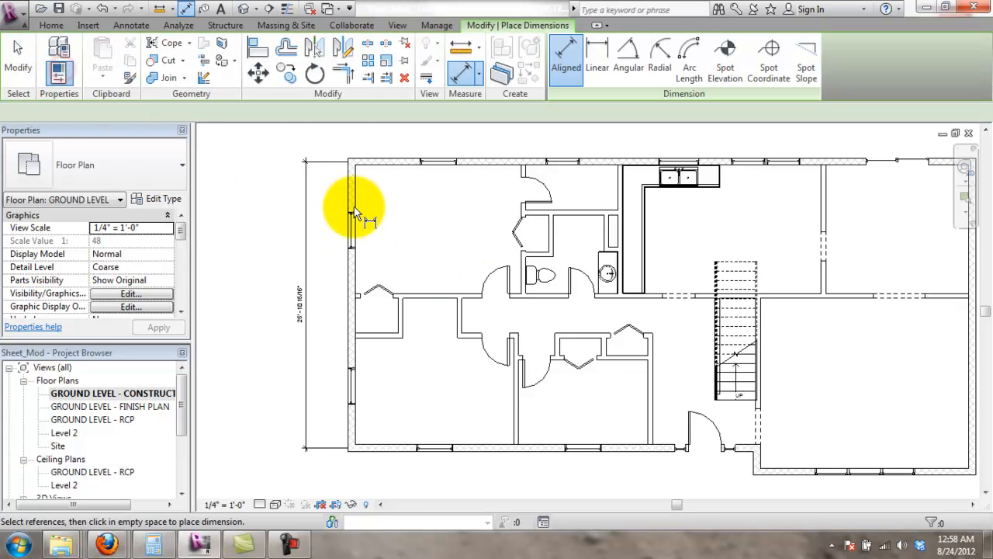
scroll(356, 207, "up", 1)
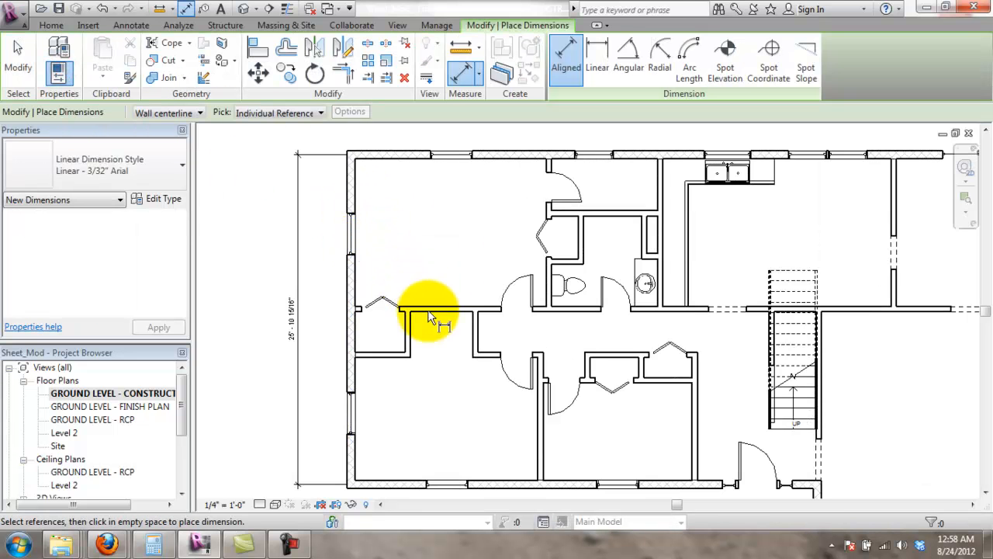
scroll(450, 341, "down", 1)
scroll(450, 341, "up", 1)
scroll(450, 345, "down", 1)
scroll(458, 364, "up", 1)
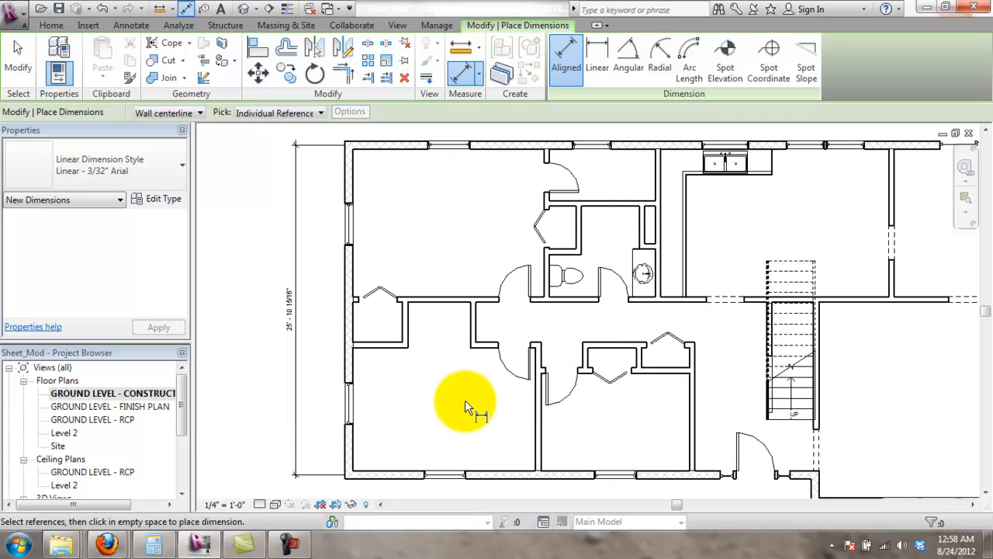
left_click(360, 147)
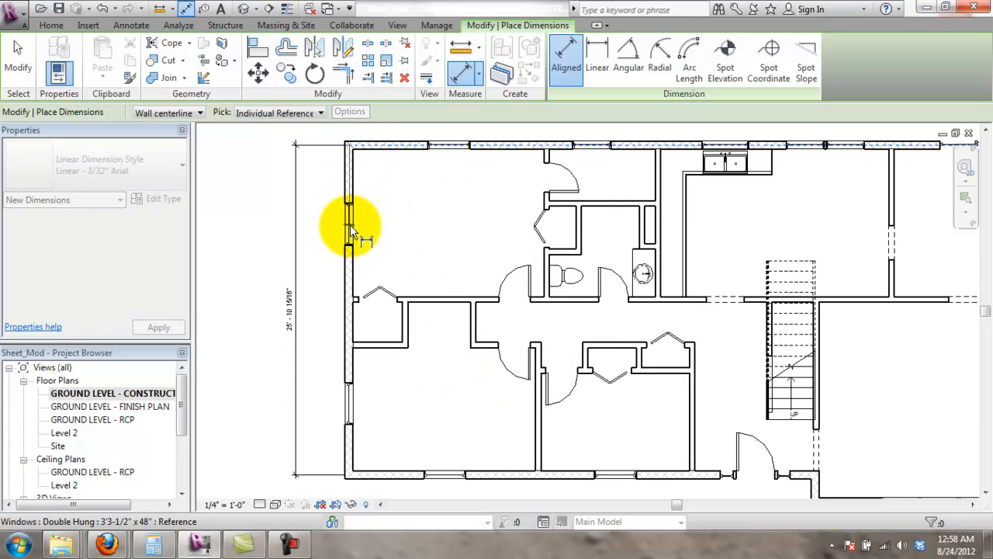
left_click(344, 401)
left_click(318, 357)
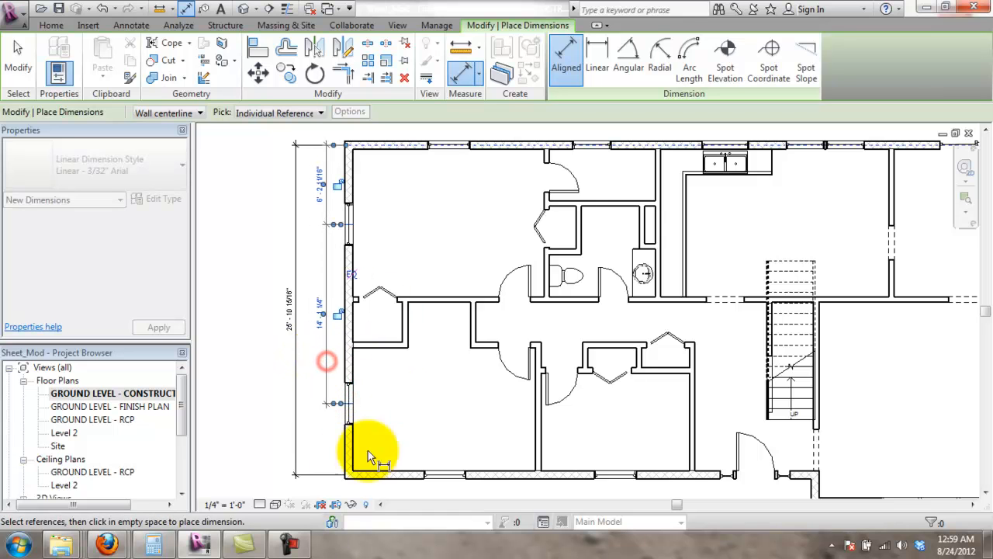
key("Escape")
key("Escape")
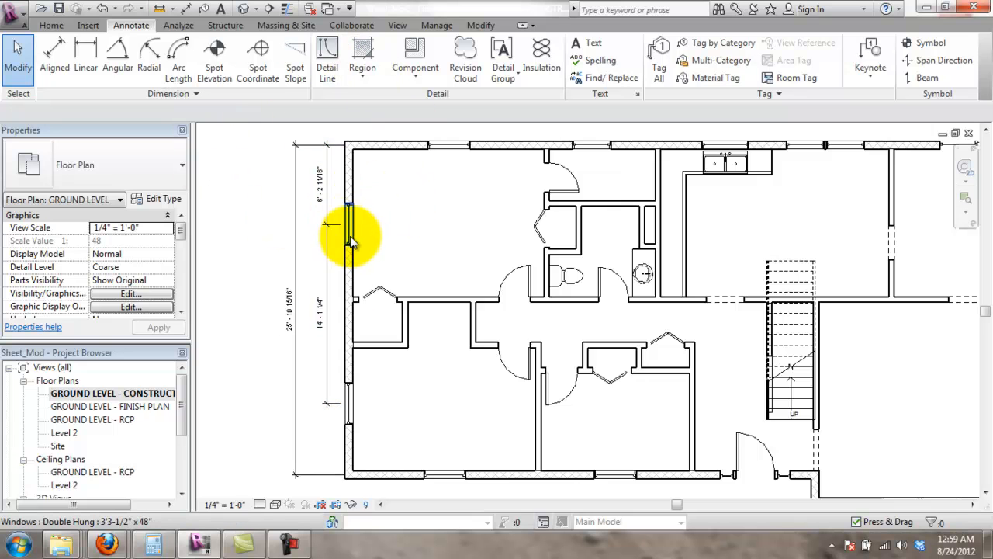
scroll(352, 237, "up", 3)
scroll(384, 222, "down", 1)
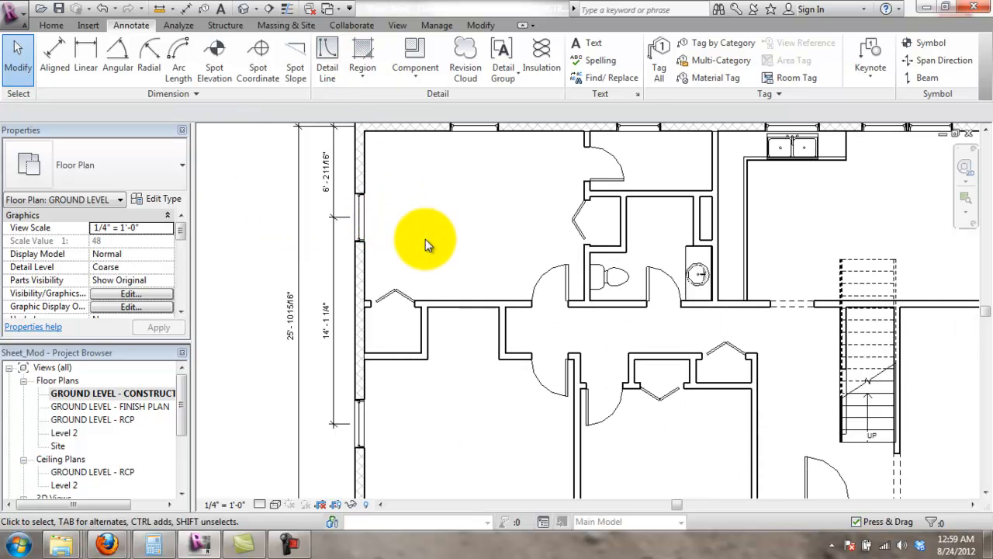
left_click(365, 504)
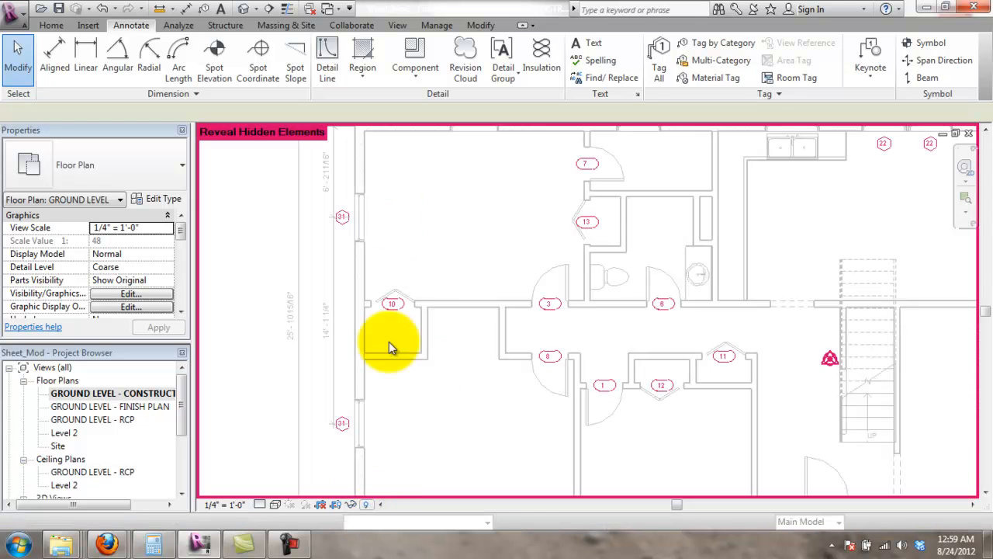
left_click(346, 218)
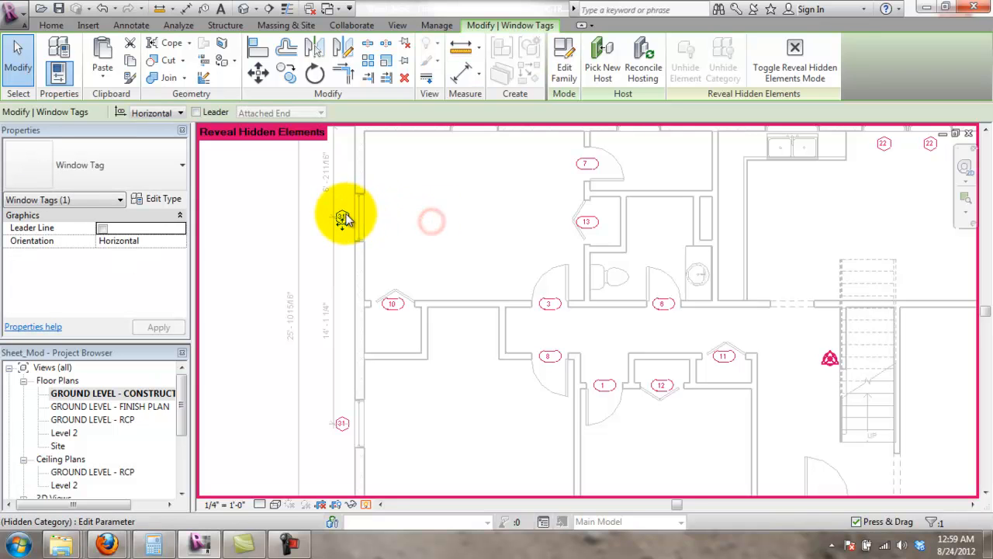
left_click(370, 505)
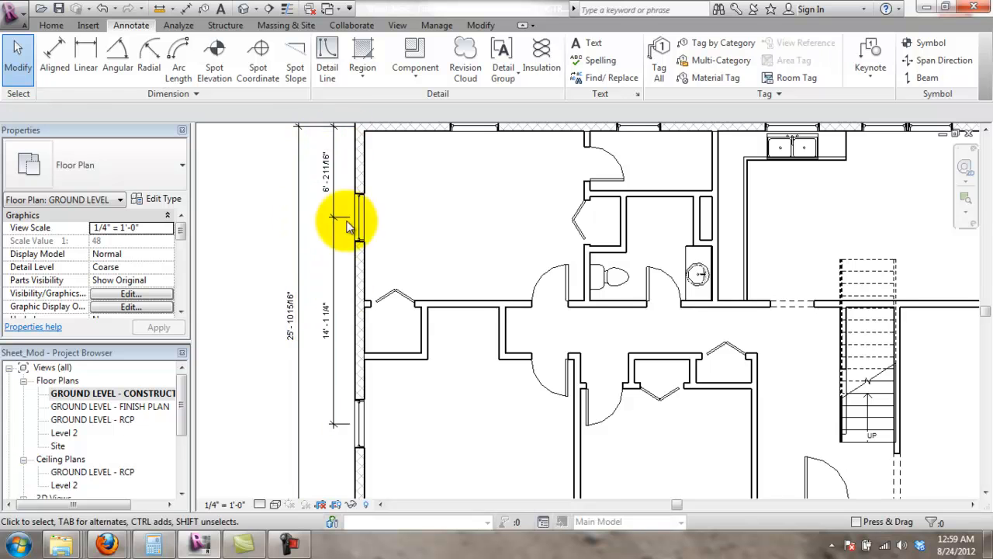
scroll(349, 303, "down", 1)
- Place the overall 56'-1 7/8" dimension between the left and right exterior walls, above the top wall
left_click(47, 56)
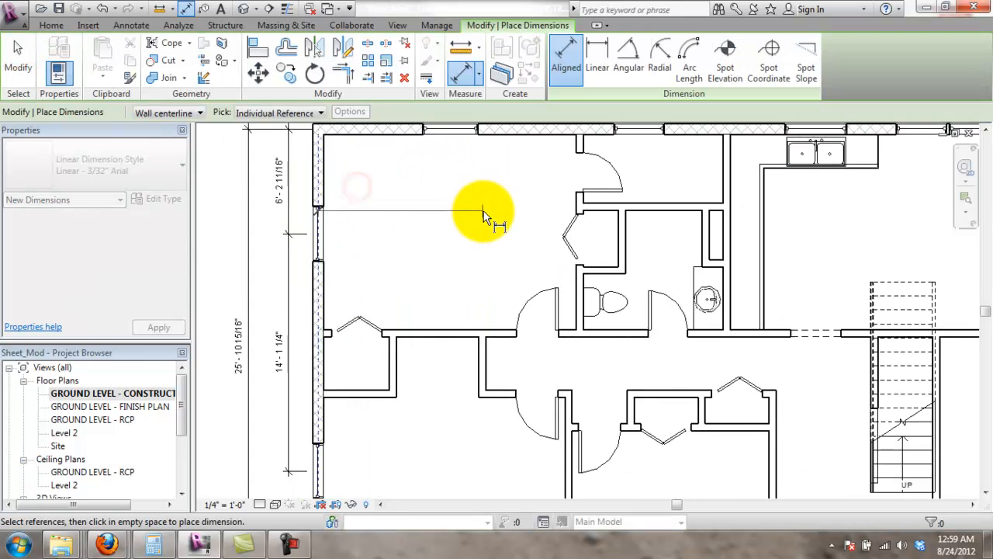
scroll(483, 215, "down", 1)
left_click(926, 174)
middle_click_drag(661, 163, 667, 222)
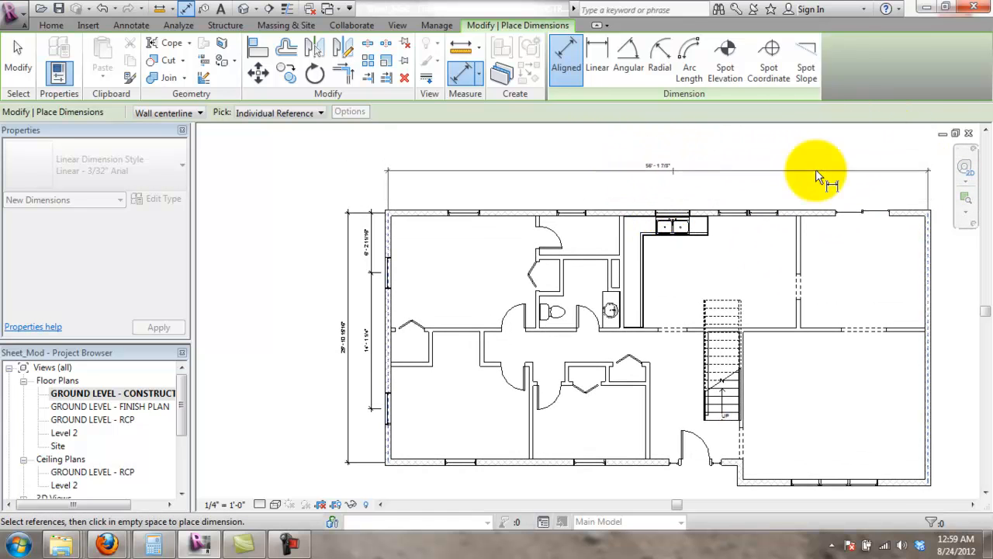
left_click(694, 178)
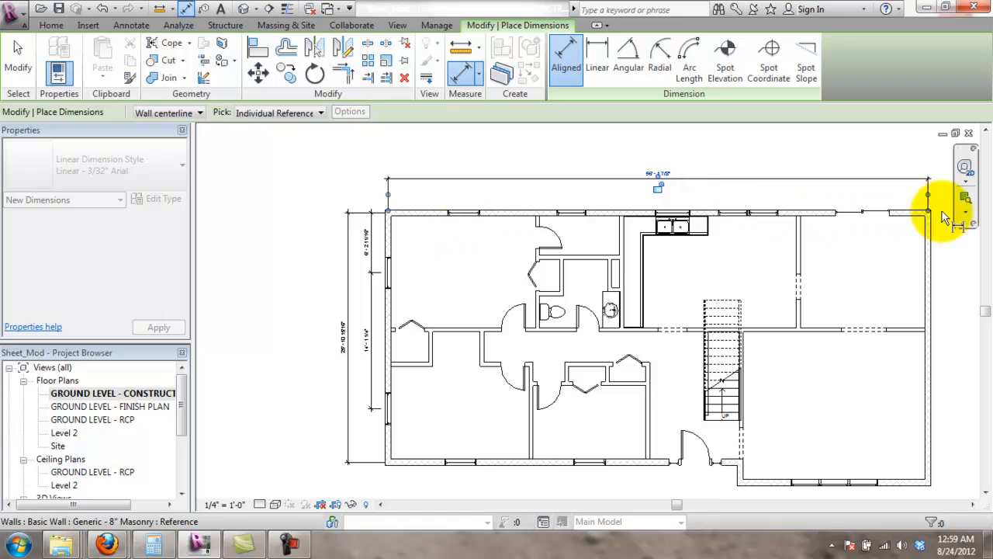
- Start a second string from the left wall through each top-wall window, including the kitchen window
scroll(421, 209, "up", 3)
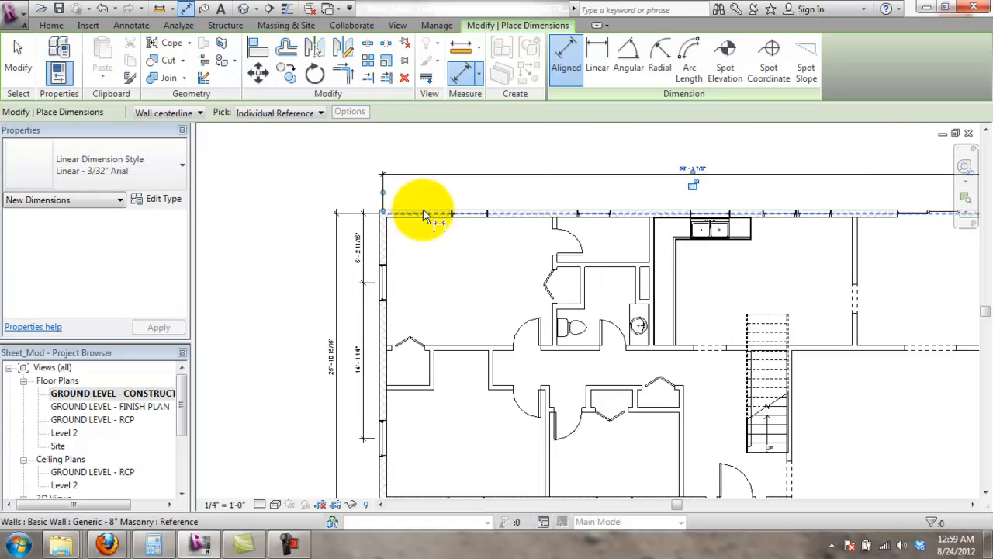
left_click(372, 238)
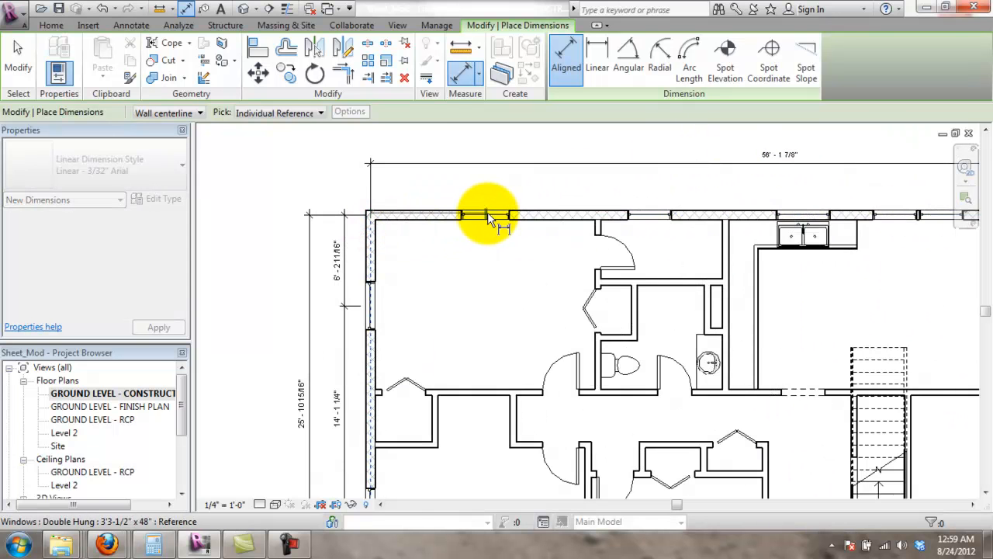
left_click(487, 216)
left_click(651, 215)
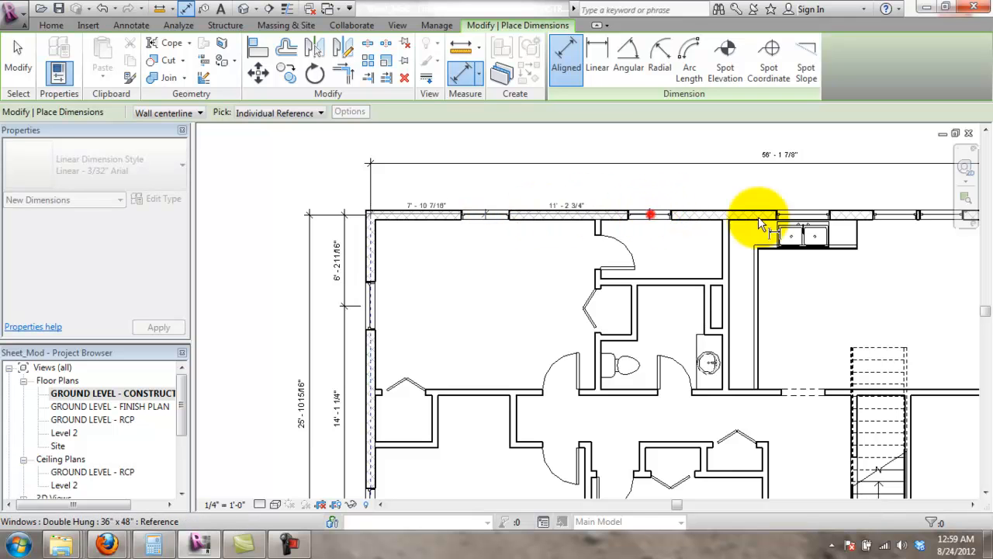
left_click(801, 215)
scroll(838, 215, "down", 2)
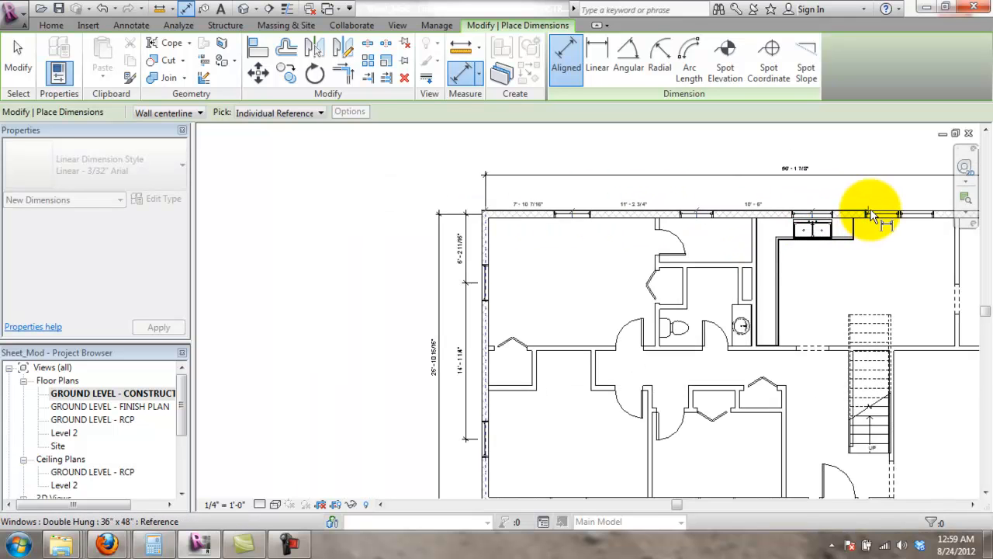
scroll(914, 215, "up", 3)
scroll(909, 210, "down", 2)
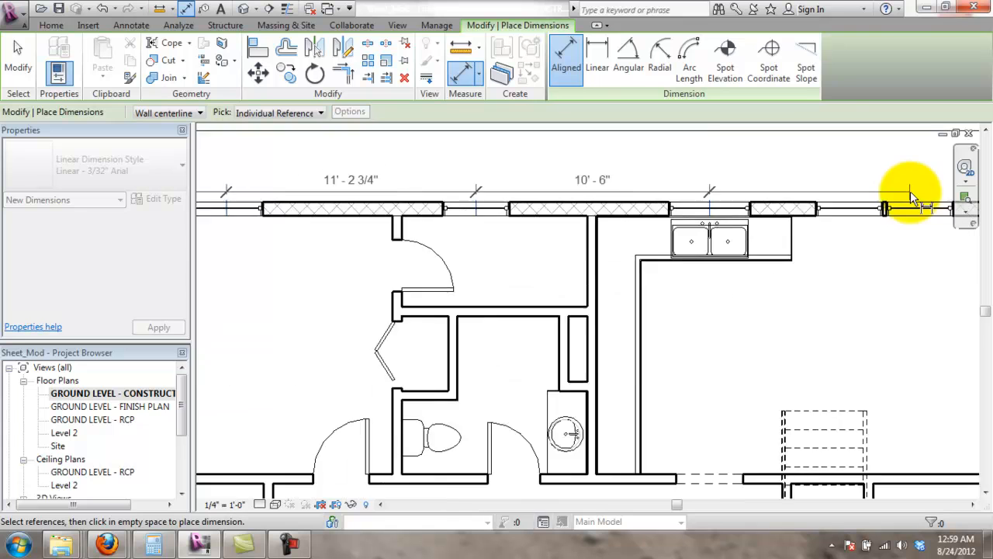
scroll(884, 203, "up", 5)
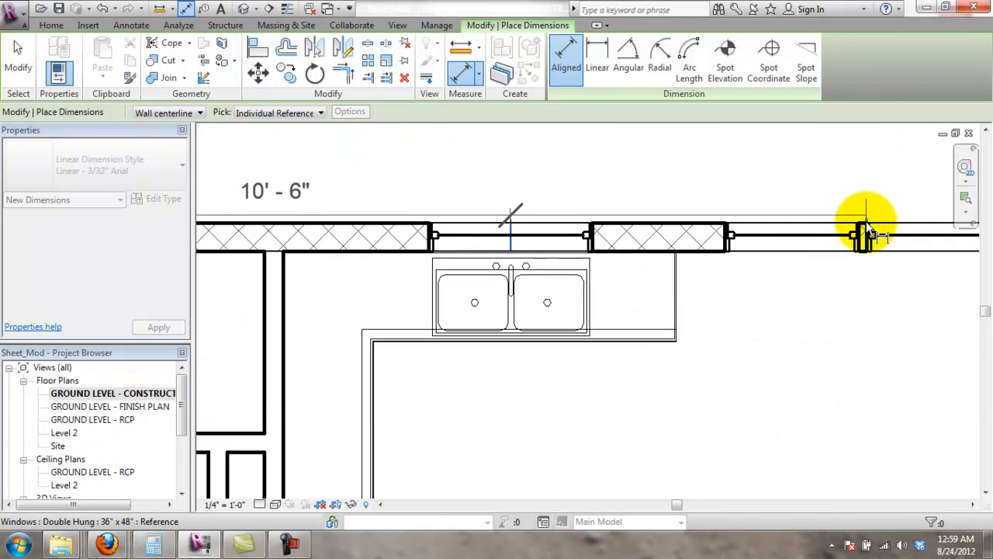
scroll(864, 237, "up", 3)
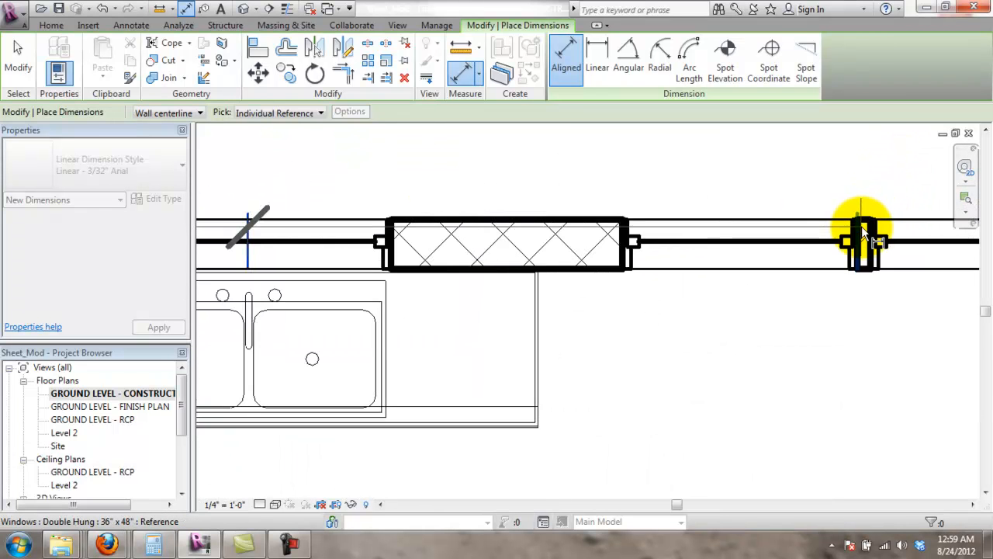
scroll(745, 233, "down", 3)
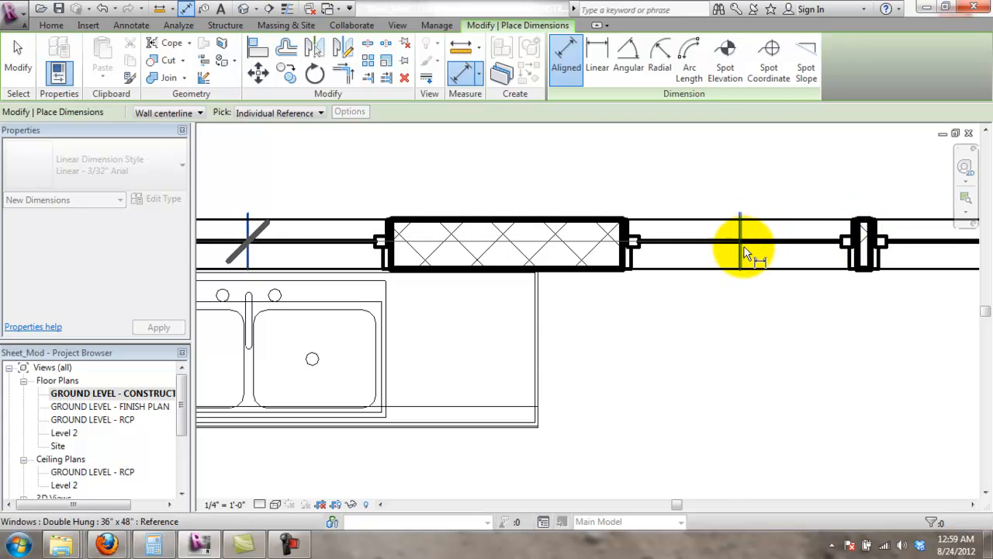
scroll(752, 253, "down", 3)
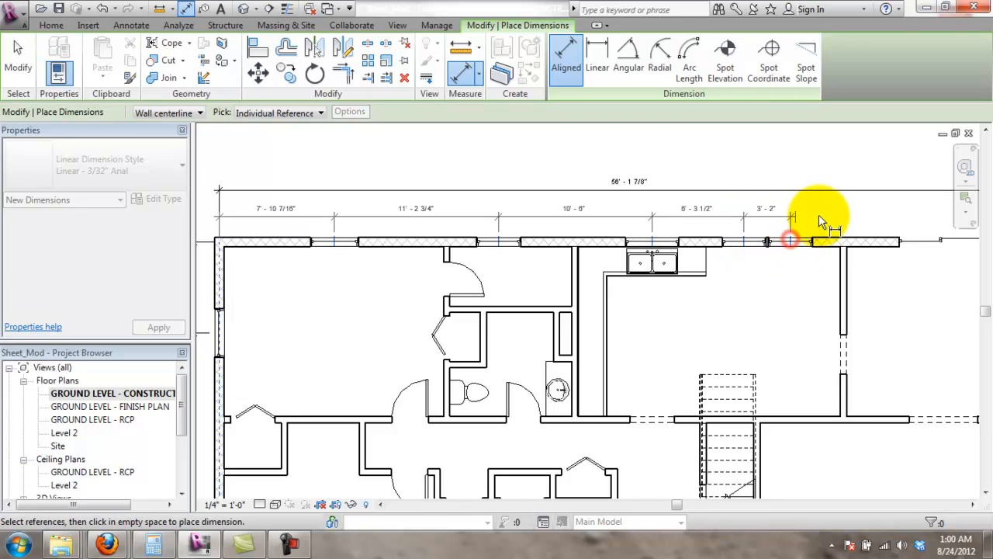
scroll(884, 217, "down", 3)
scroll(886, 221, "up", 2)
scroll(887, 225, "down", 1)
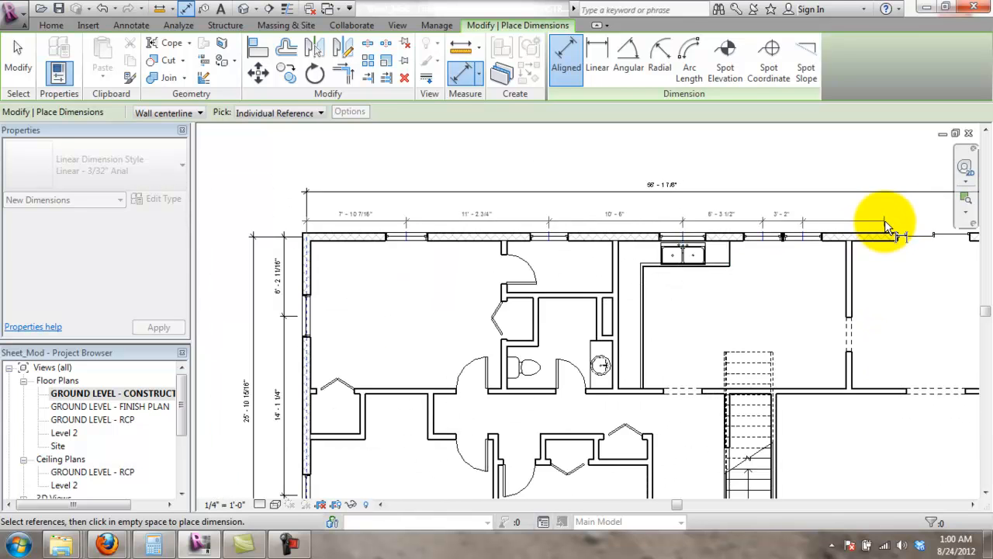
scroll(888, 225, "down", 3)
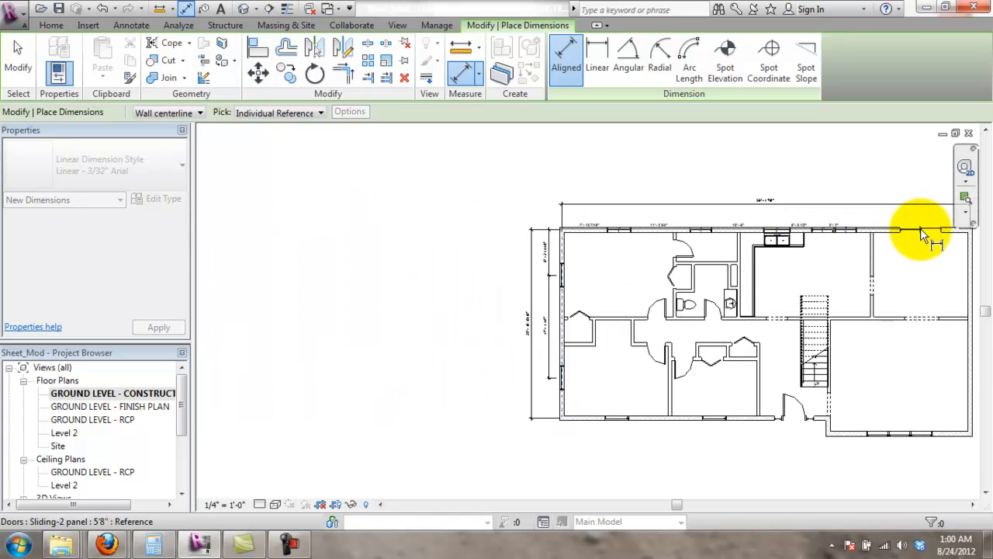
scroll(920, 228, "up", 3)
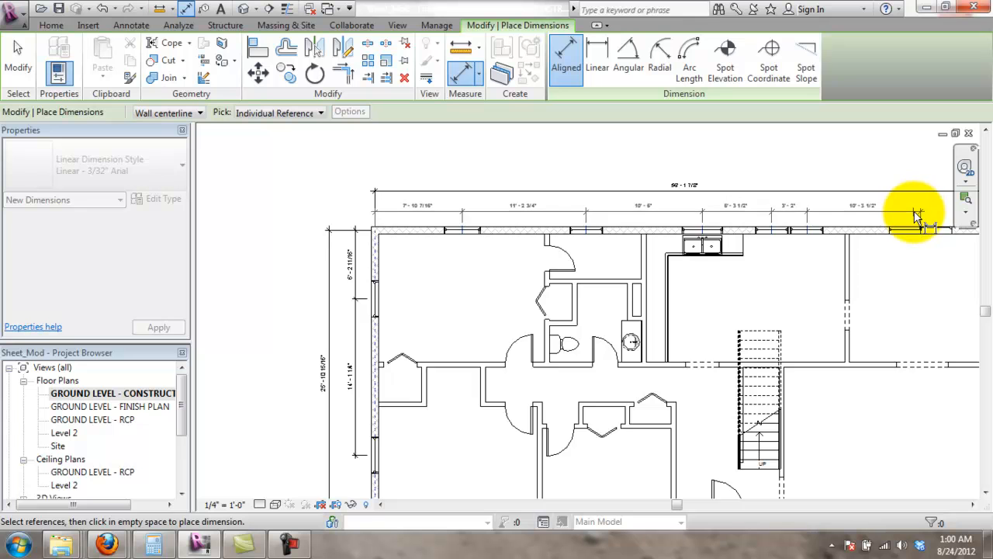
- Place the top-wall window string above the wall and recentre the plan
left_click(819, 216)
key("Escape")
scroll(792, 245, "down", 2)
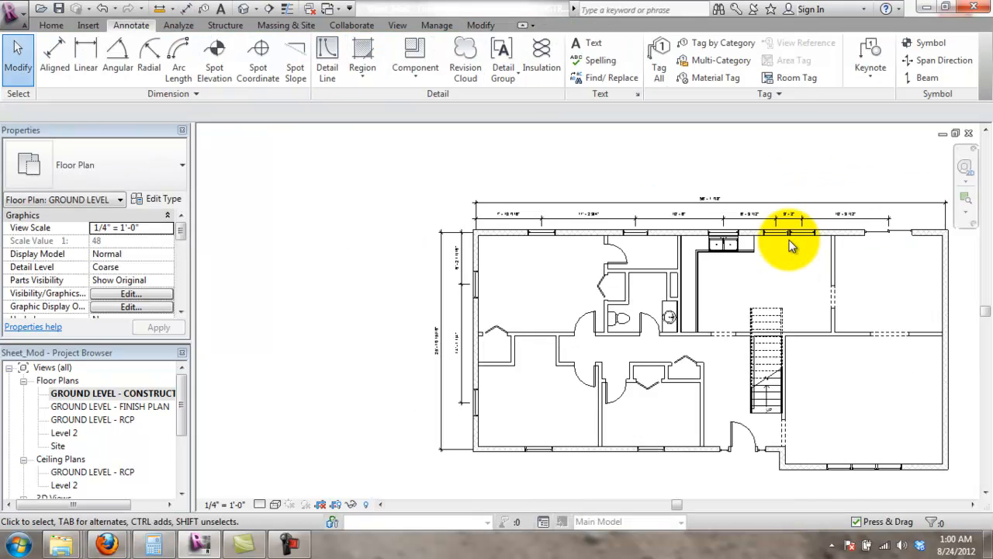
scroll(790, 242, "down", 1)
scroll(863, 359, "up", 2)
middle_click_drag(868, 213, 804, 241)
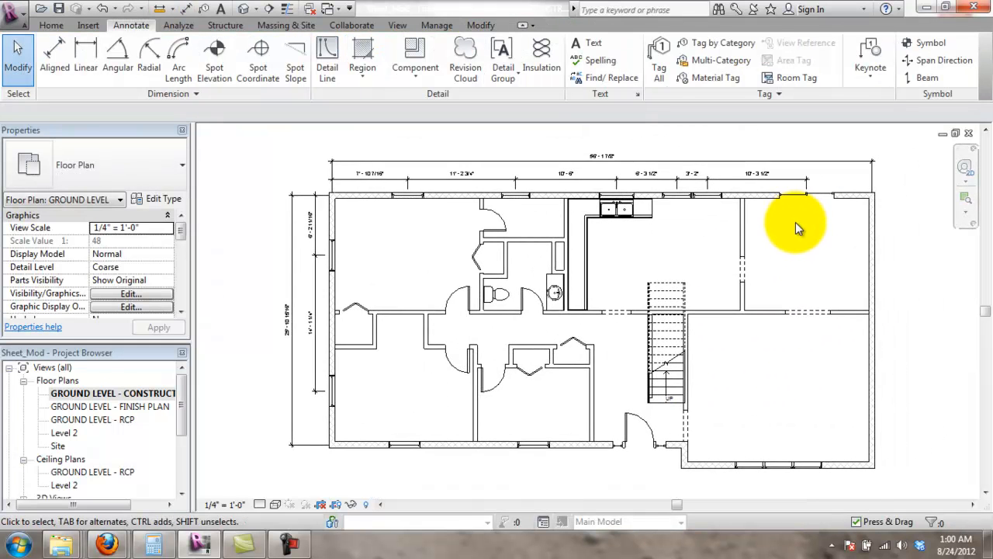
scroll(694, 149, "up", 1)
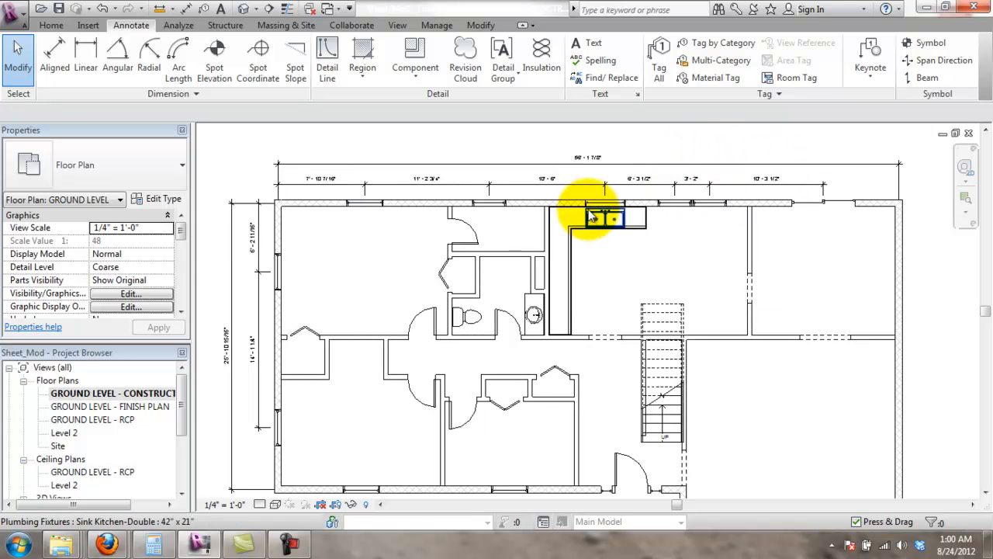
scroll(528, 205, "down", 1)
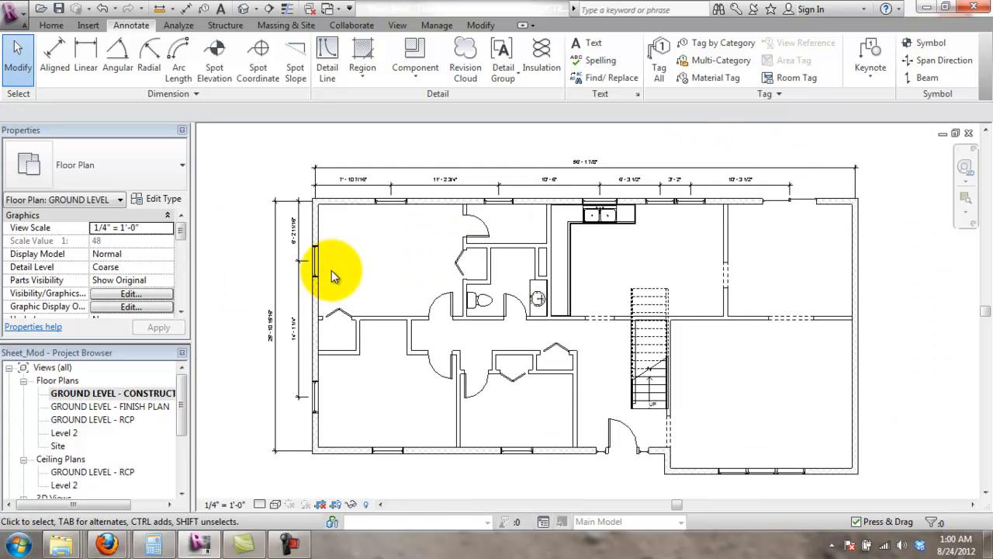
scroll(334, 256, "up", 1)
left_click(323, 195)
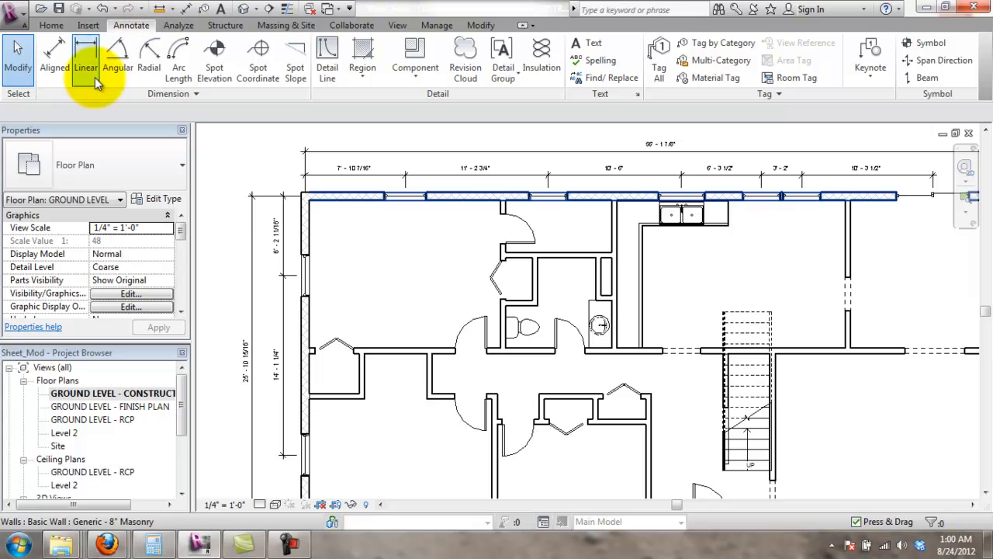
scroll(543, 373, "up", 1)
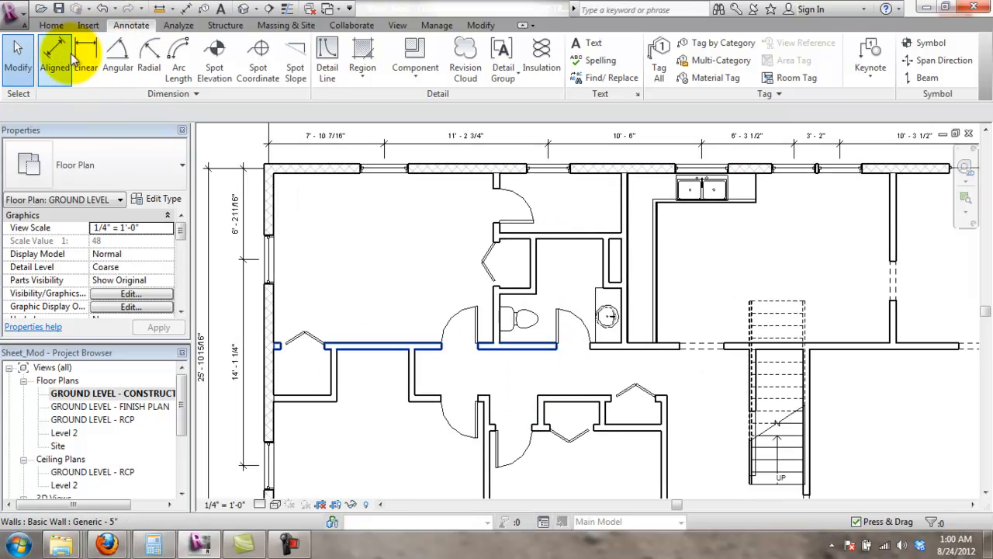
- Dimension the upper-left room: 15' - 6 1/16" width and 12' - 1 11/16" depth
left_click(65, 52)
left_click(267, 215)
left_click(495, 181)
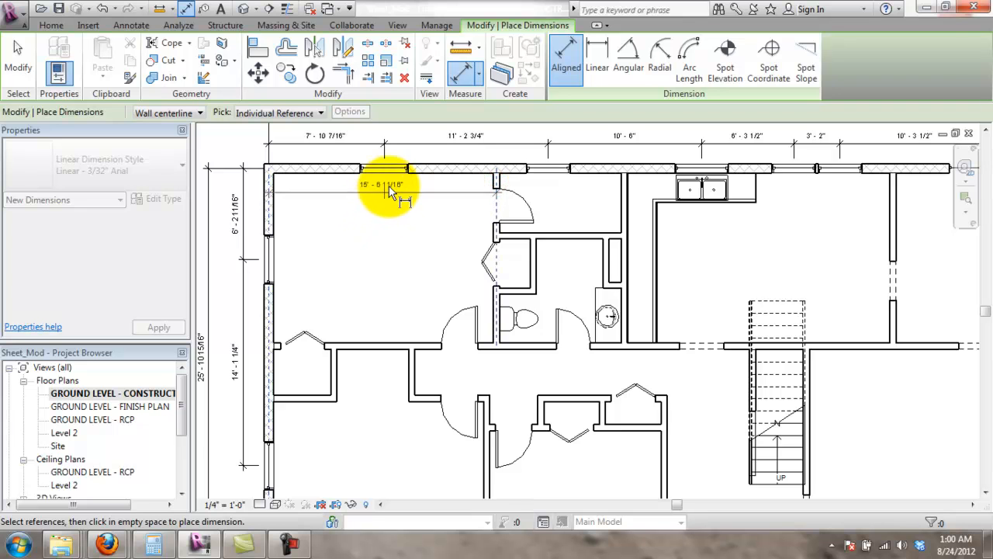
left_click(400, 232)
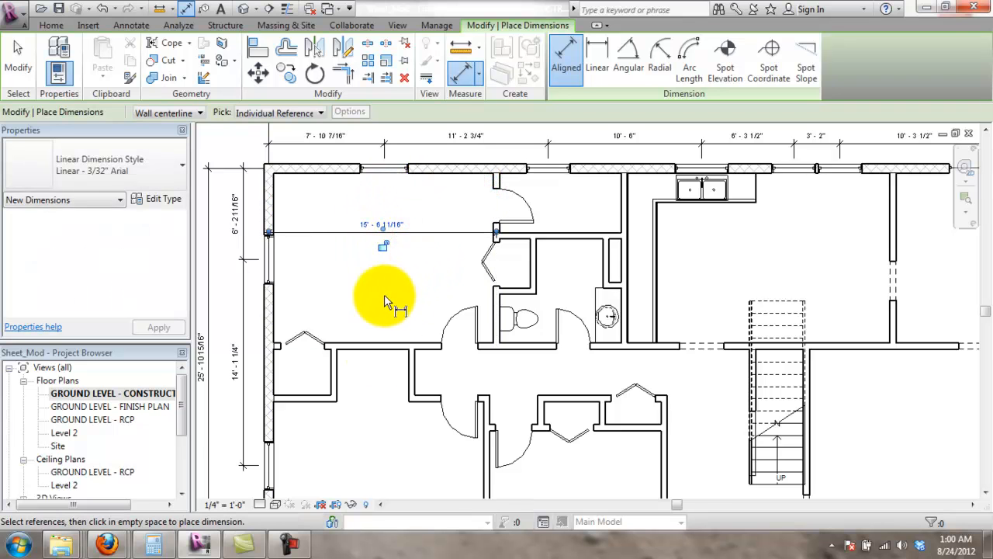
left_click(339, 169)
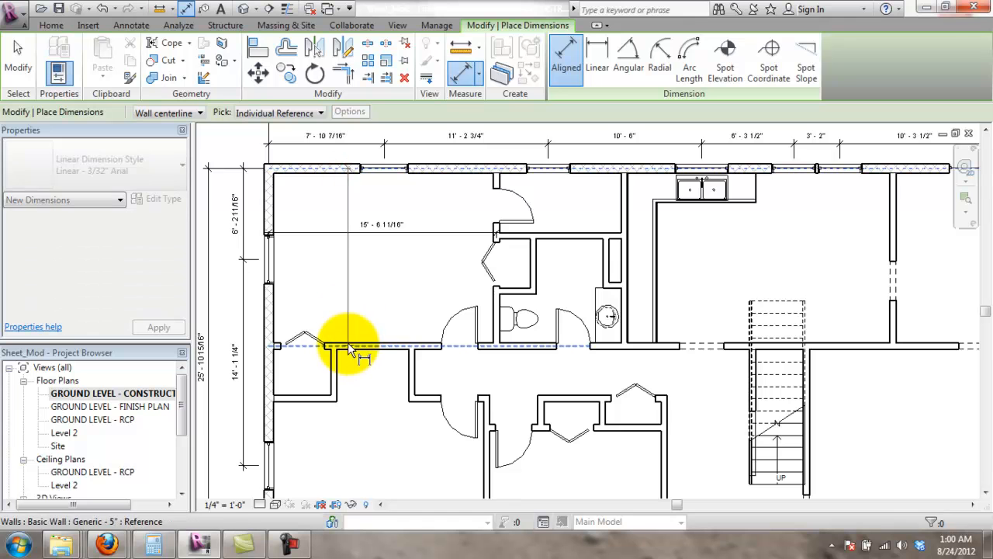
left_click(341, 345)
left_click(335, 283)
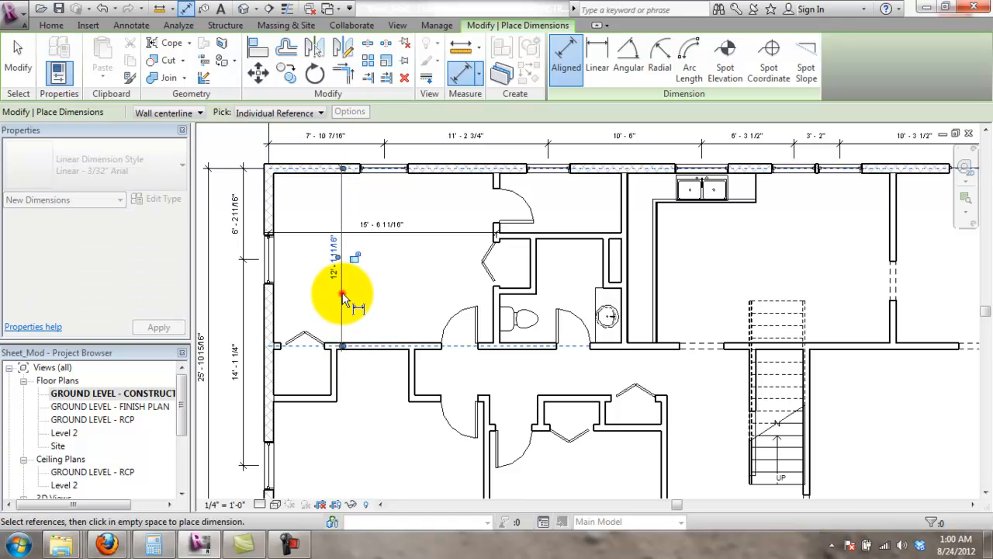
key("Escape")
key("Escape")
scroll(374, 395, "down", 4)
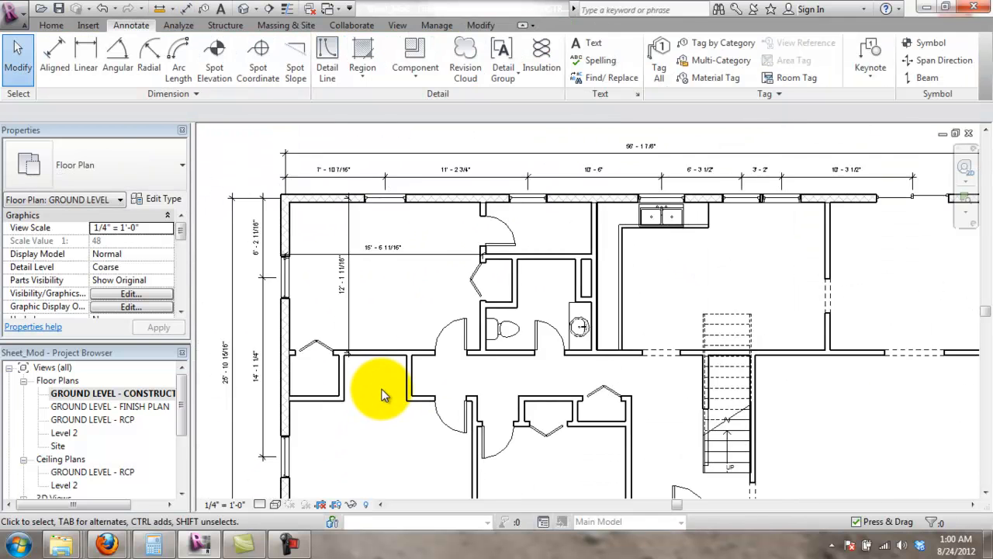
- Slide the 12' - 1 11/16" dimension text lower along its line
scroll(353, 357, "up", 3)
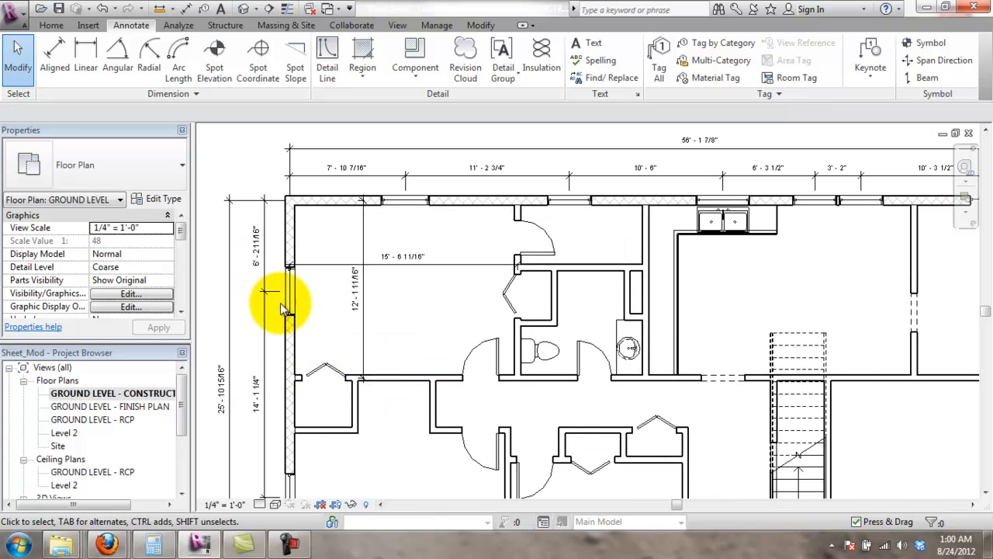
left_click(353, 291)
left_click_drag(349, 289, 362, 323)
left_click(425, 298)
scroll(424, 298, "down", 1)
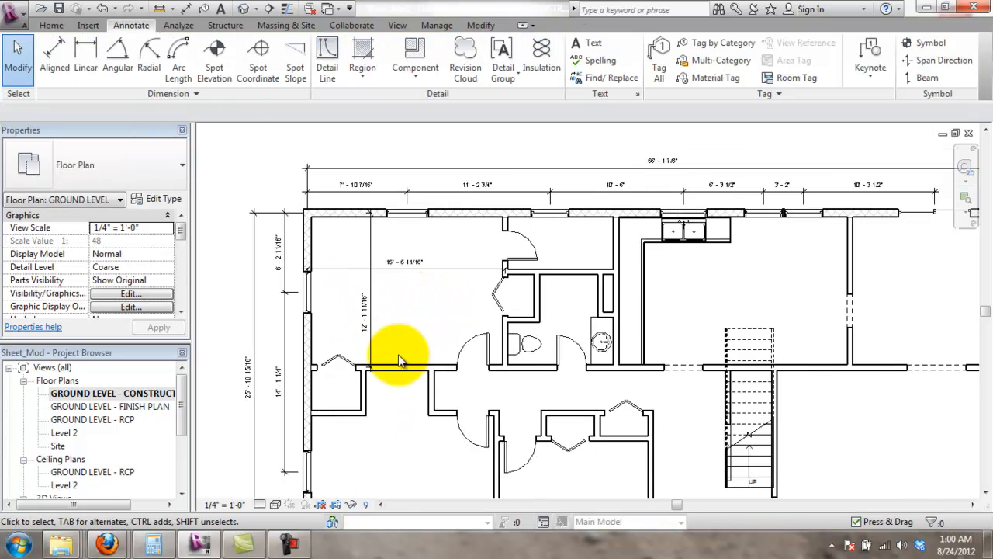
scroll(398, 365, "up", 3)
scroll(396, 393, "down", 3)
- Add the lower-left room's 10' - 2 1/4" depth dimension with an aligned dimension
middle_click_drag(436, 427, 446, 223)
scroll(446, 223, "up", 1)
left_click(85, 54)
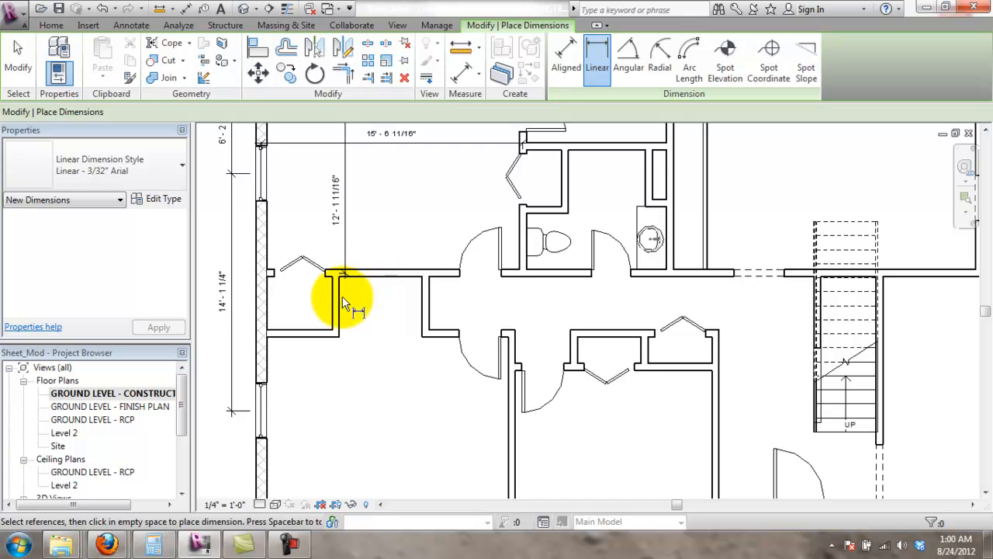
scroll(318, 342, "up", 2)
key("Escape")
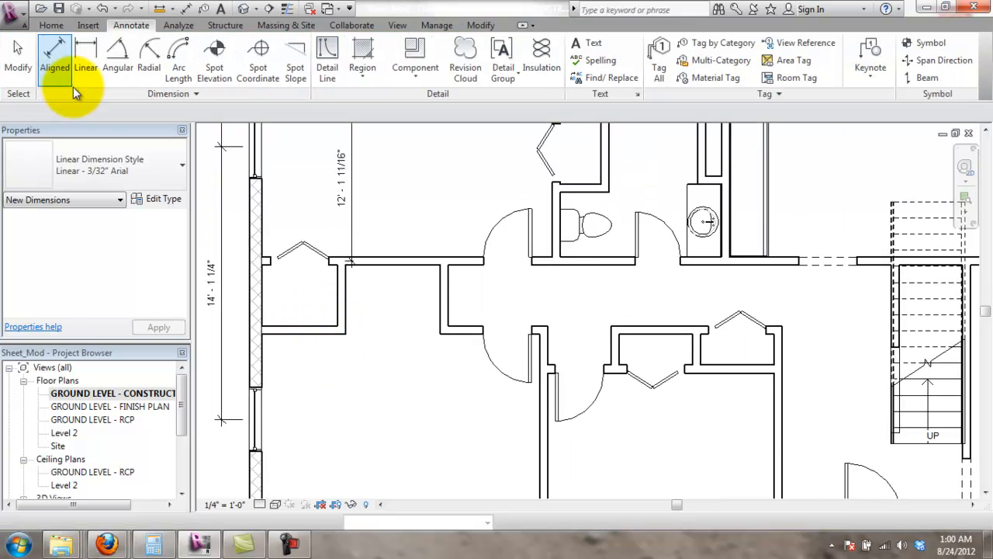
left_click(68, 70)
left_click(333, 337)
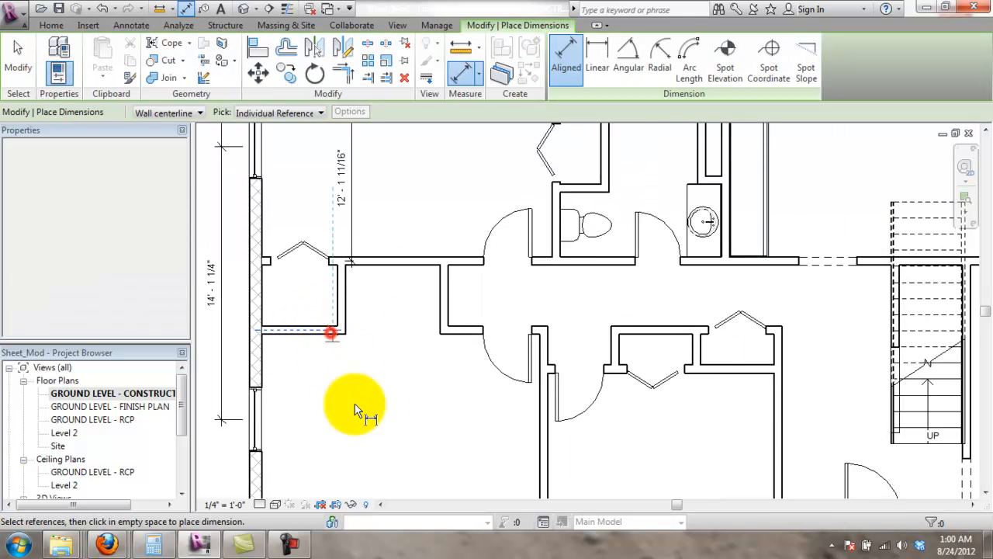
scroll(365, 426, "down", 5)
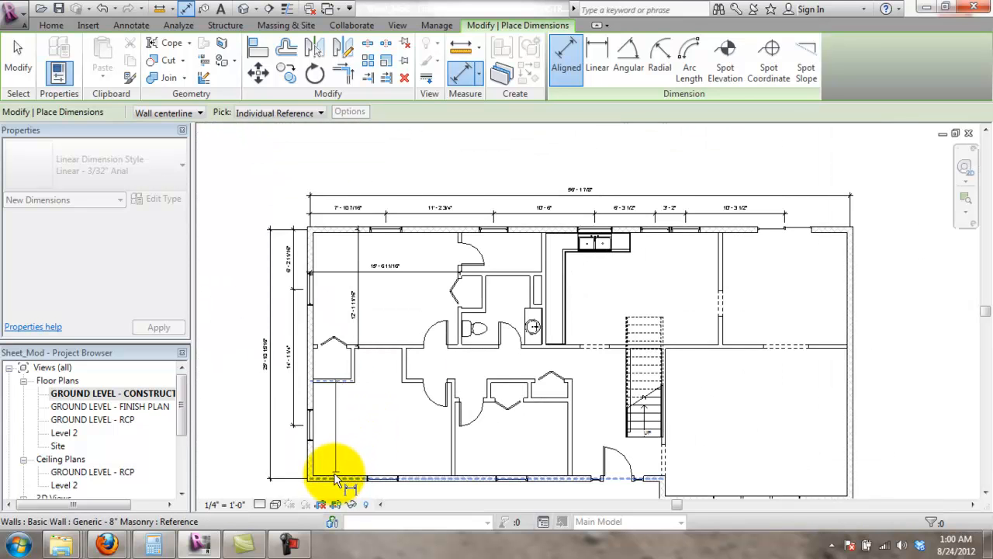
left_click(313, 461)
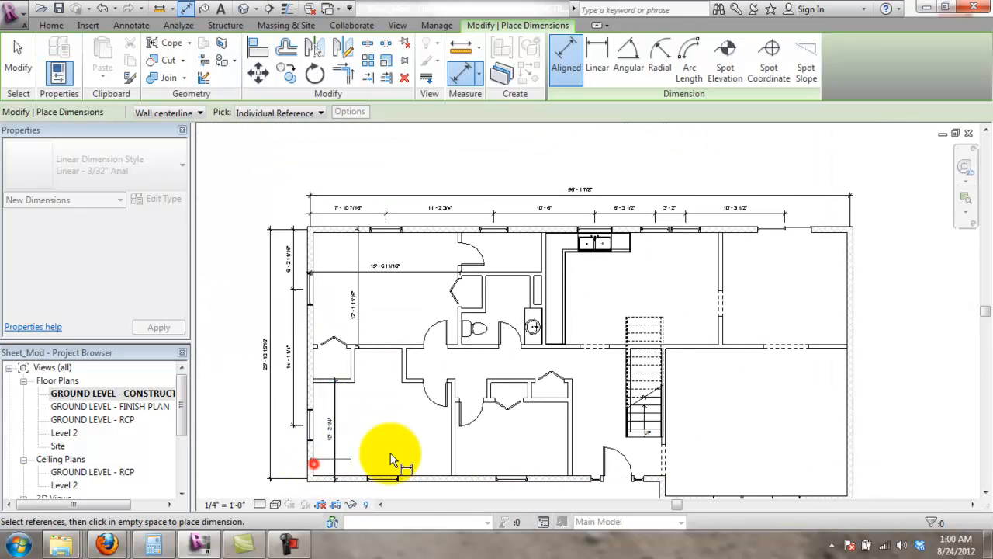
- Add the lower-left room's 14' - 10 11/16" width dimension to the interior wall
left_click(453, 460)
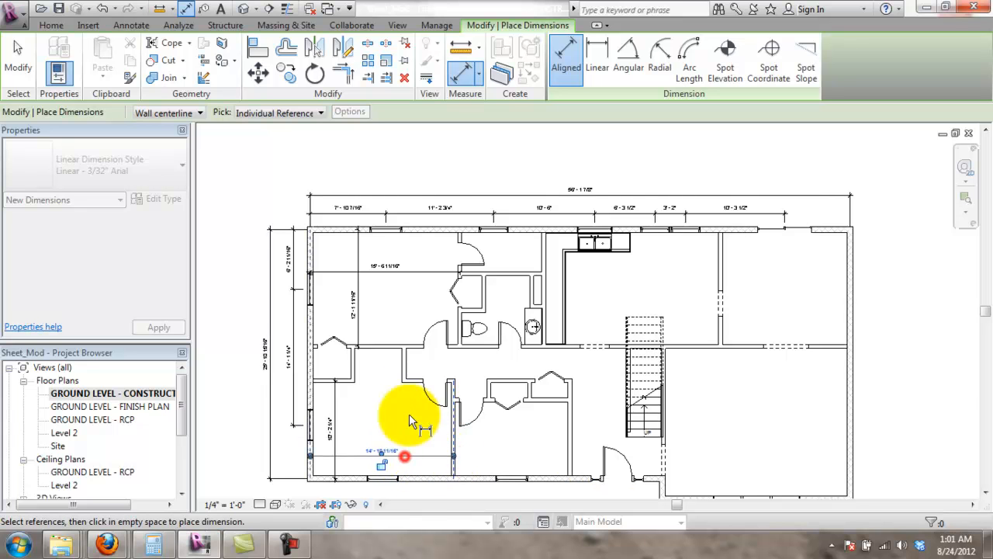
scroll(405, 384, "up", 3)
scroll(399, 416, "down", 1)
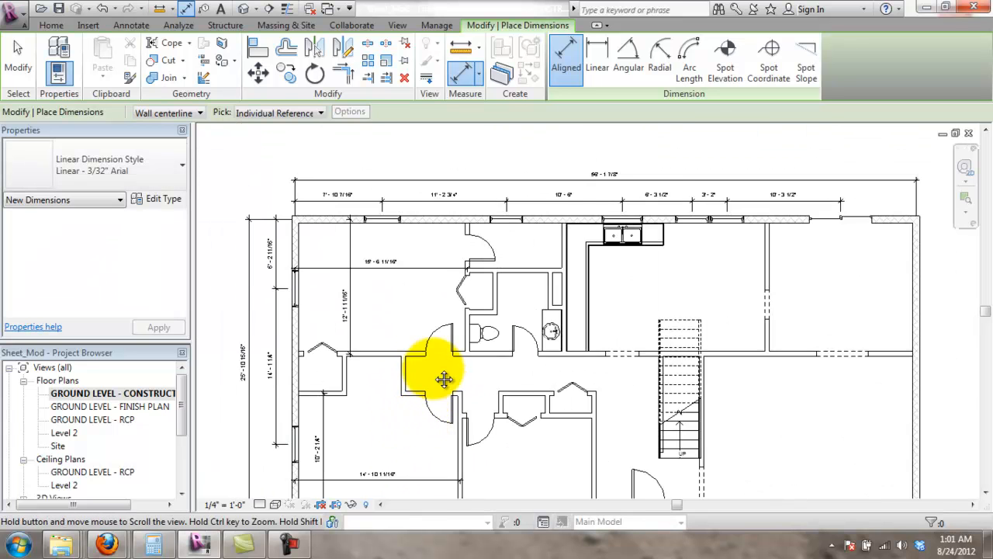
scroll(395, 365, "up", 1)
scroll(395, 366, "up", 2)
middle_click_drag(487, 388, 471, 333)
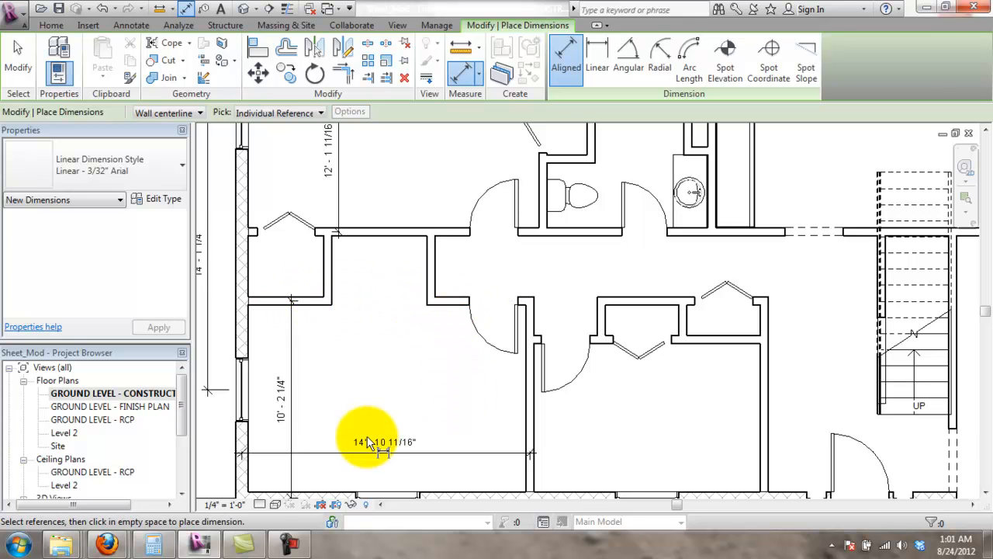
scroll(361, 248, "up", 3)
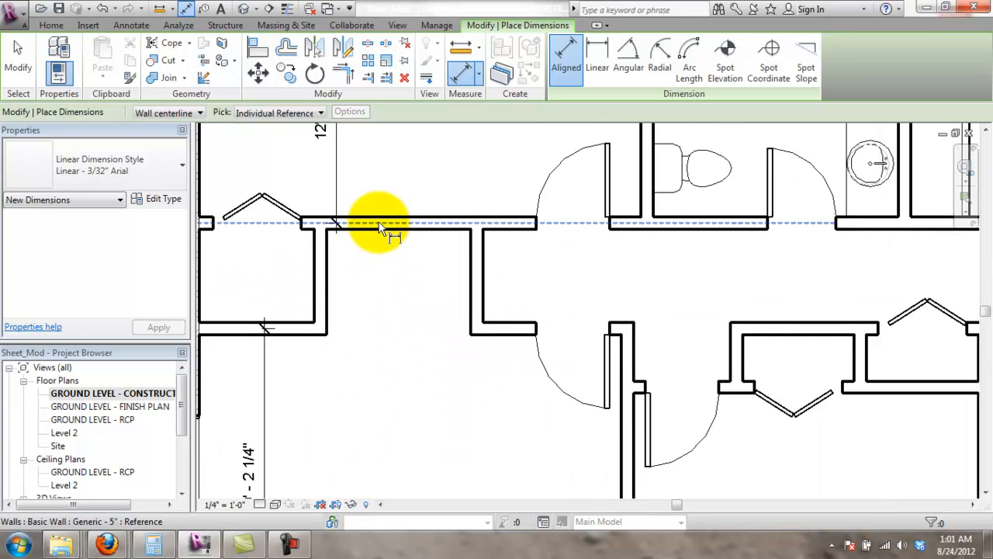
scroll(419, 186, "up", 1)
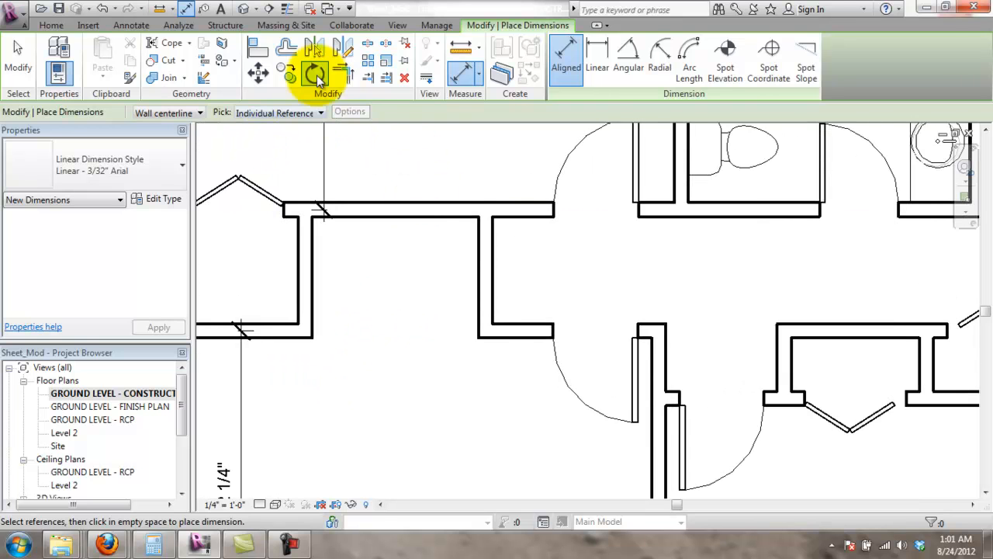
key("Escape")
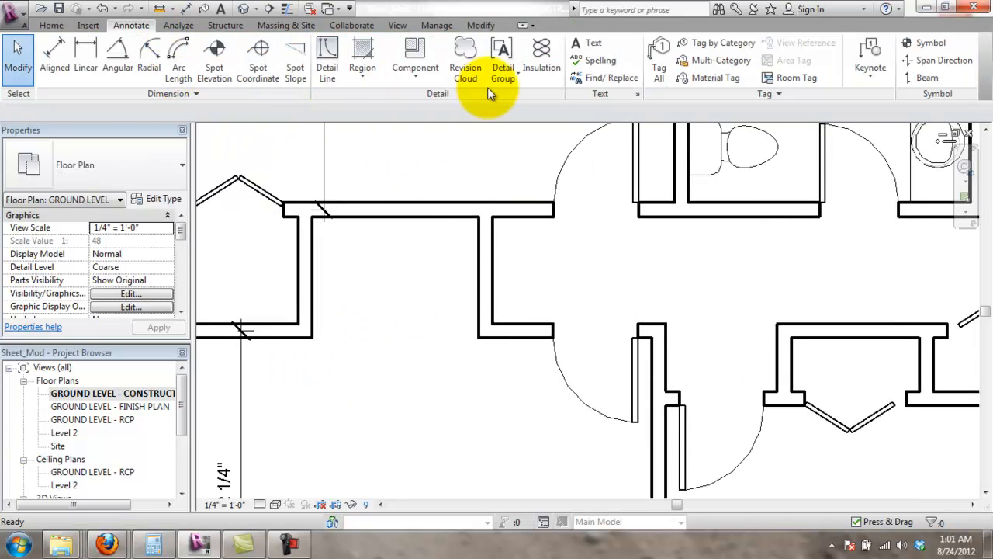
- Place an ALIGN text note in the lower-left room just below the corridor opening
left_click(590, 53)
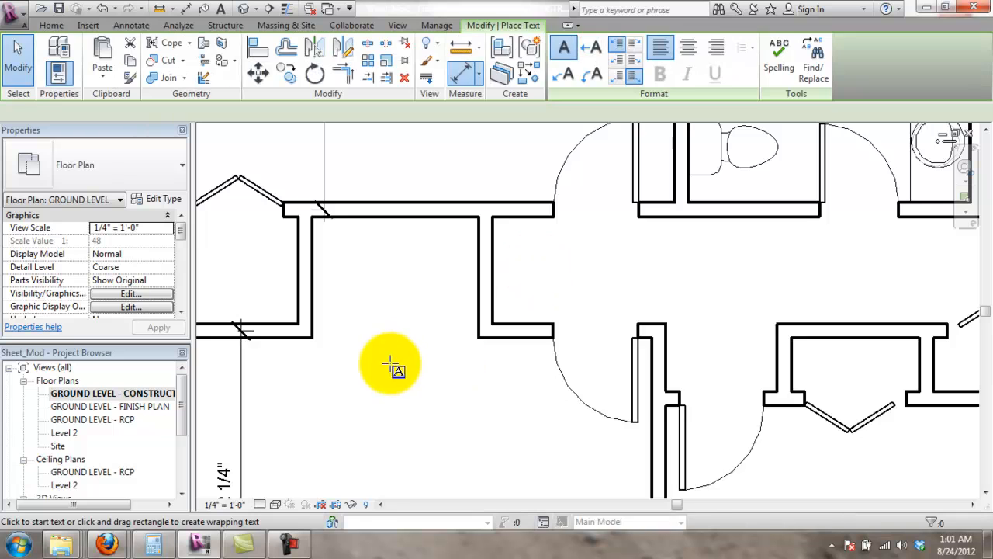
left_click(375, 379)
type("ALIGN")
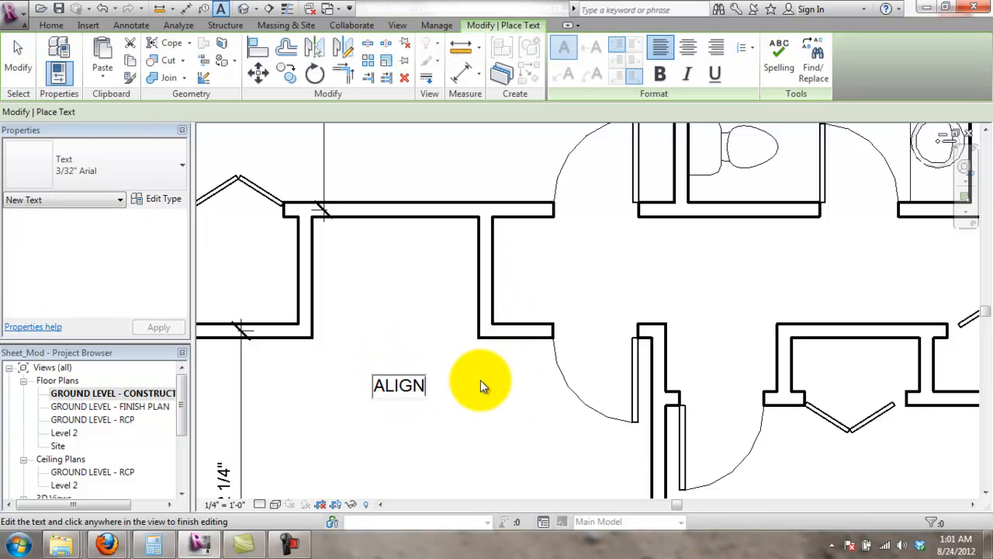
left_click(457, 388)
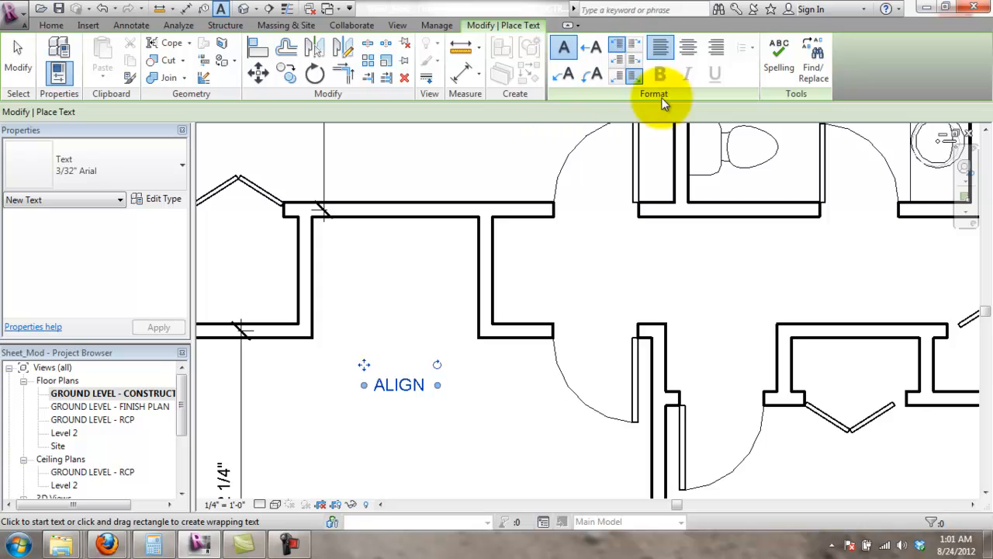
- Set the ALIGN note to arc leaders with right-side leader attachment, then select it
left_click(595, 75)
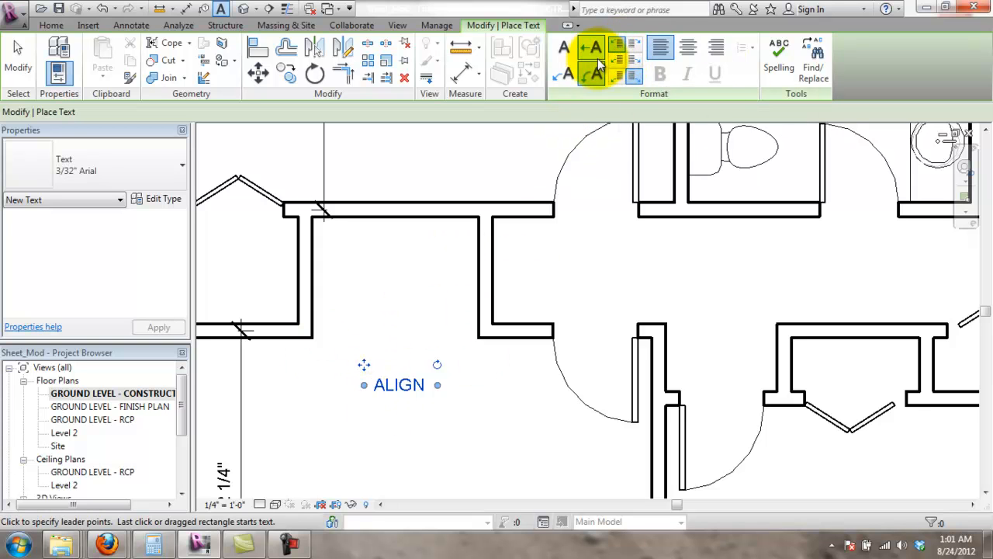
left_click(621, 81)
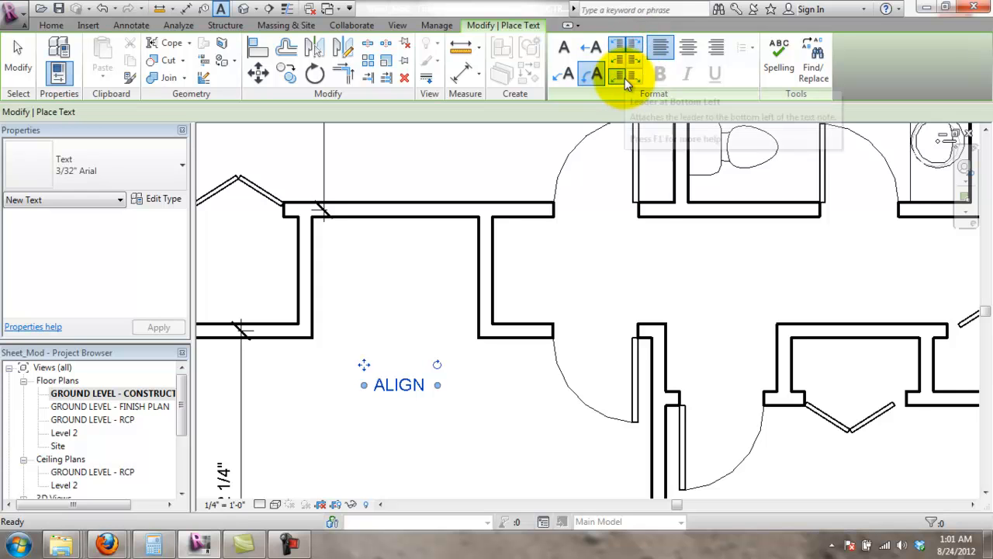
key("Escape")
left_click(421, 388)
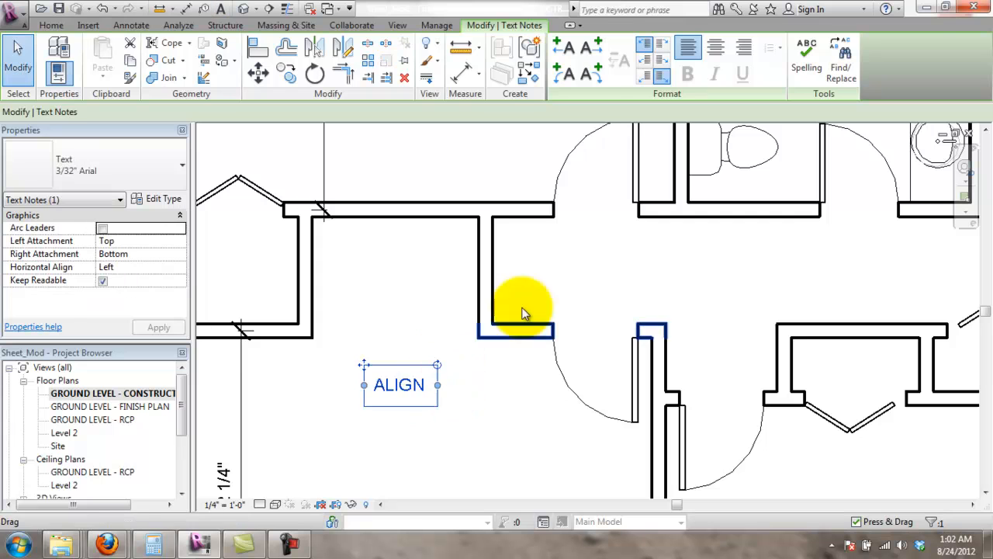
left_click(661, 48)
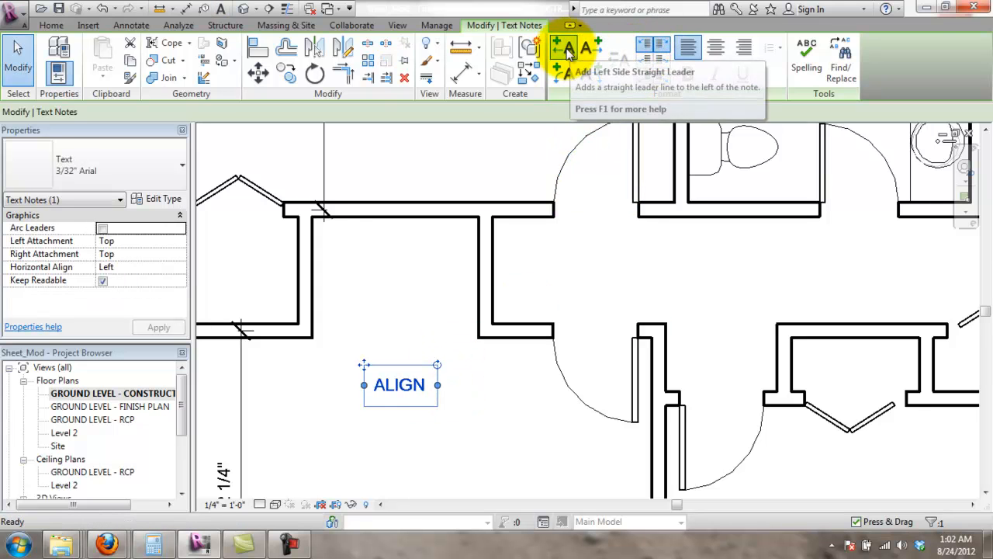
left_click(570, 73)
left_click(594, 73)
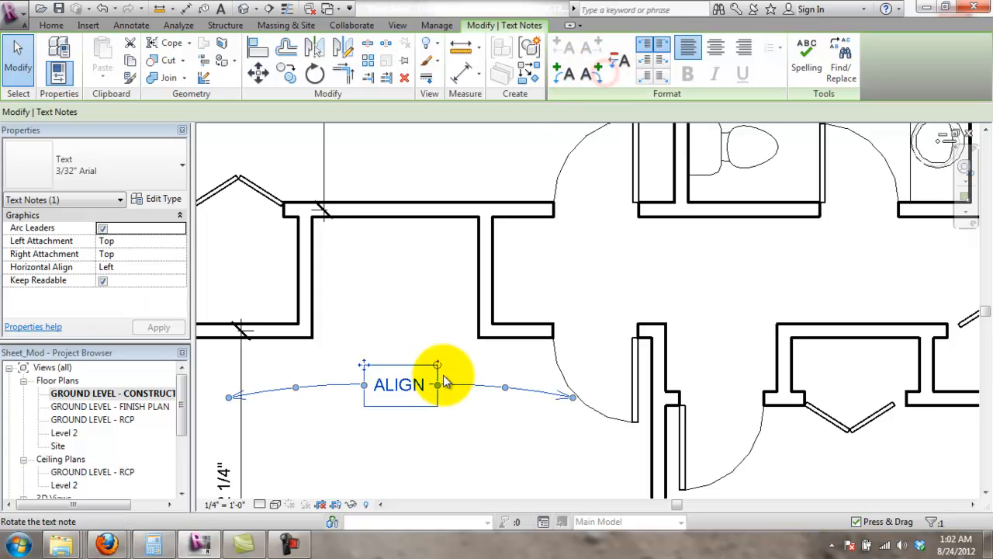
left_click_drag(231, 398, 311, 338)
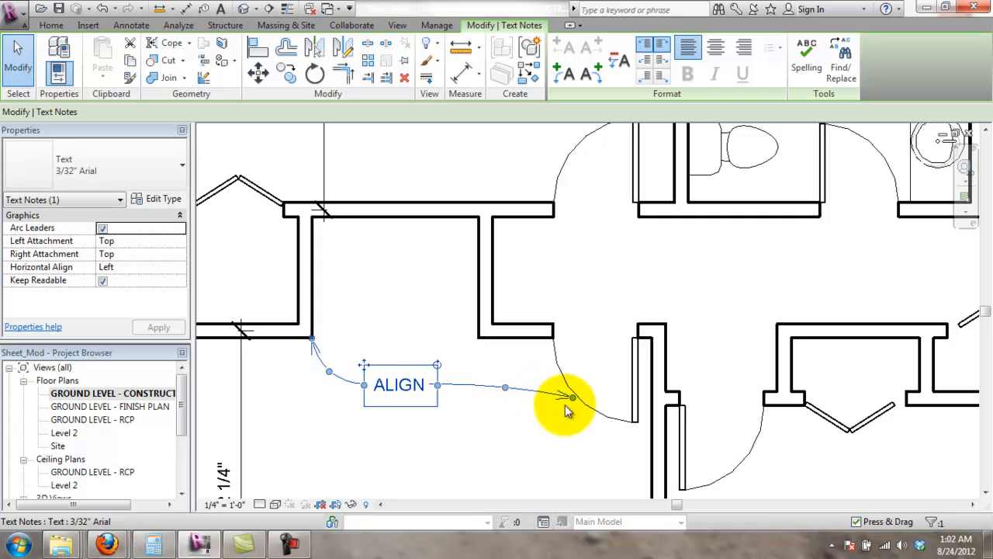
left_click_drag(574, 401, 483, 342)
left_click(504, 404)
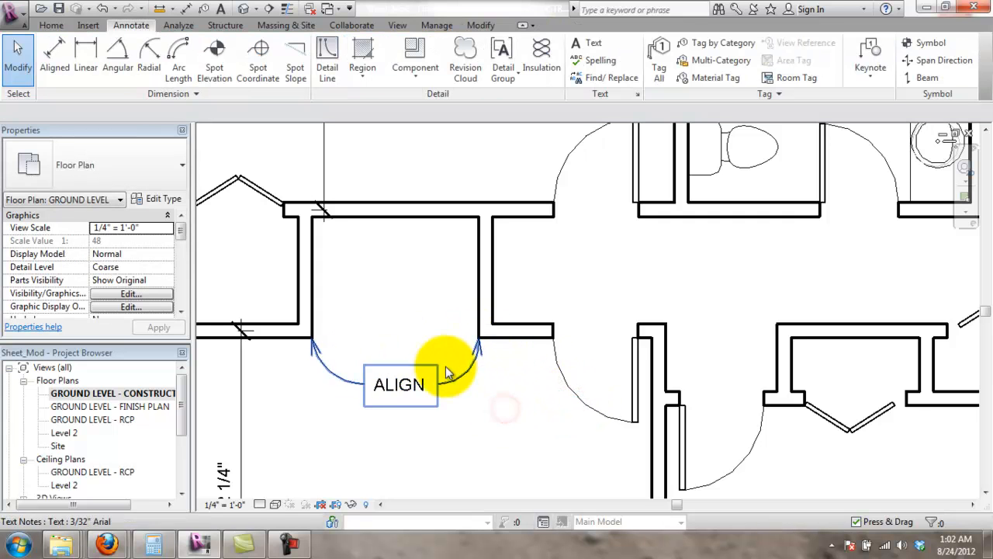
left_click(415, 381)
left_click_drag(358, 364, 363, 367)
left_click(481, 421)
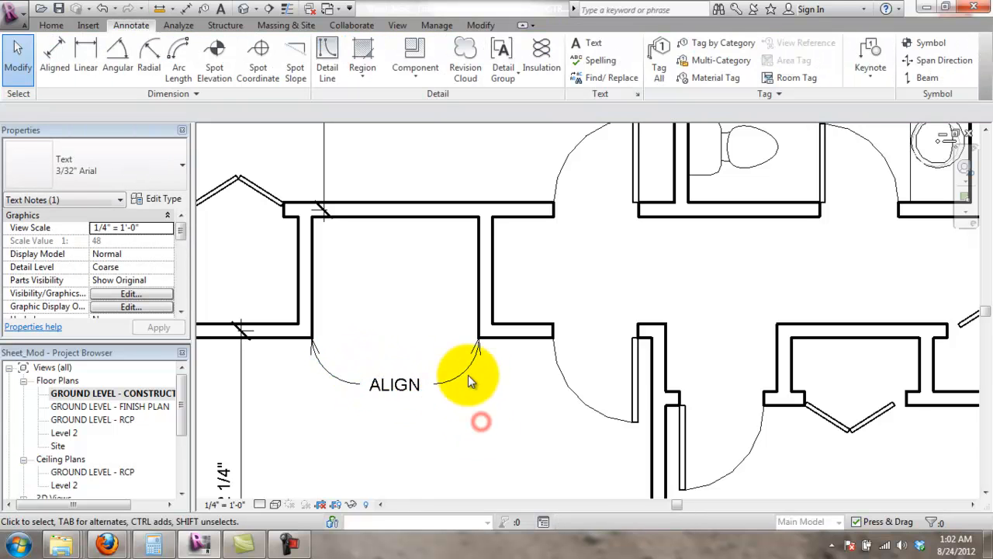
scroll(461, 355, "down", 3)
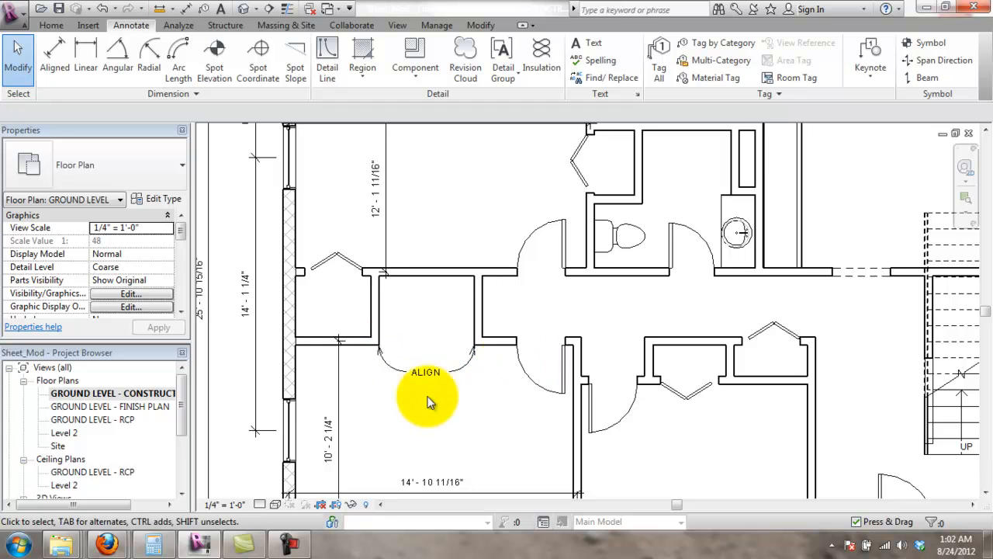
scroll(411, 419, "down", 1)
scroll(443, 349, "up", 2)
scroll(518, 397, "up", 2)
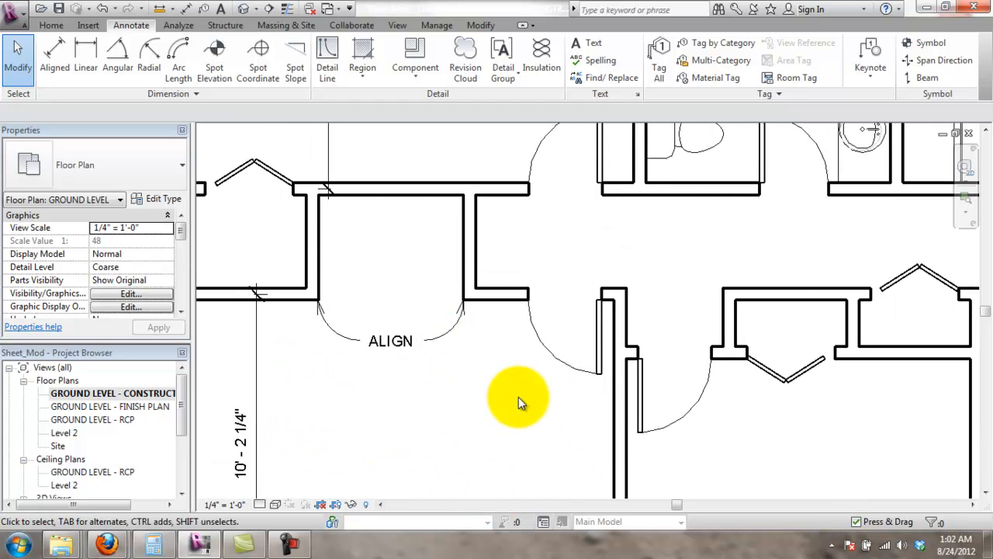
scroll(396, 377, "down", 1)
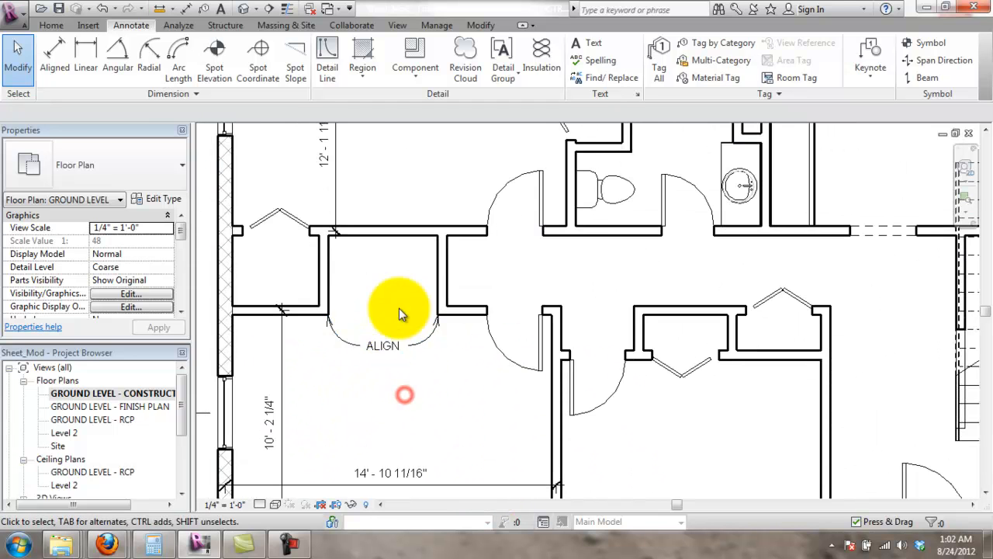
scroll(399, 312, "down", 3)
scroll(412, 227, "up", 4)
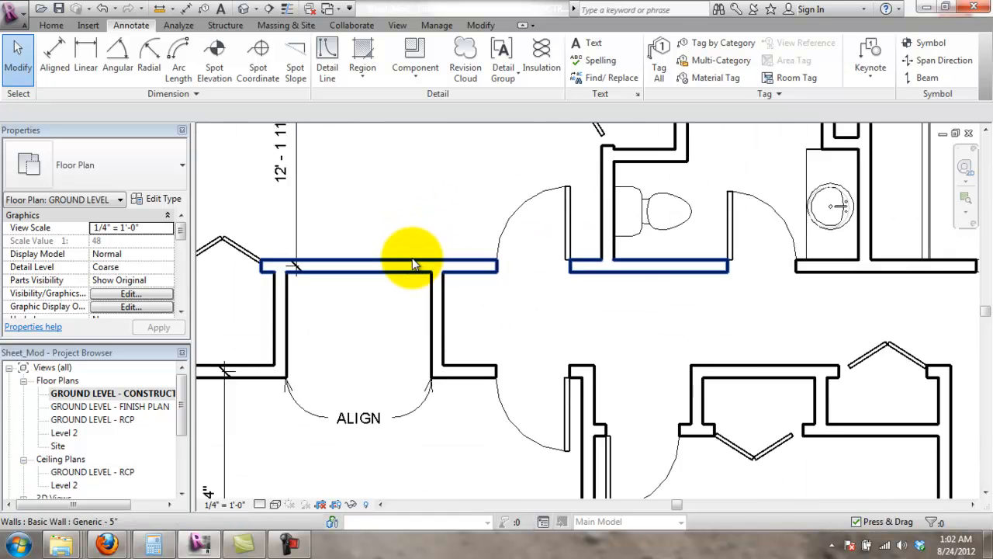
scroll(412, 264, "down", 1)
- Add an aligned dimension string (4'-5 3/16", 5'-4") along the wall centerlines above the ALIGN note
left_click(76, 60)
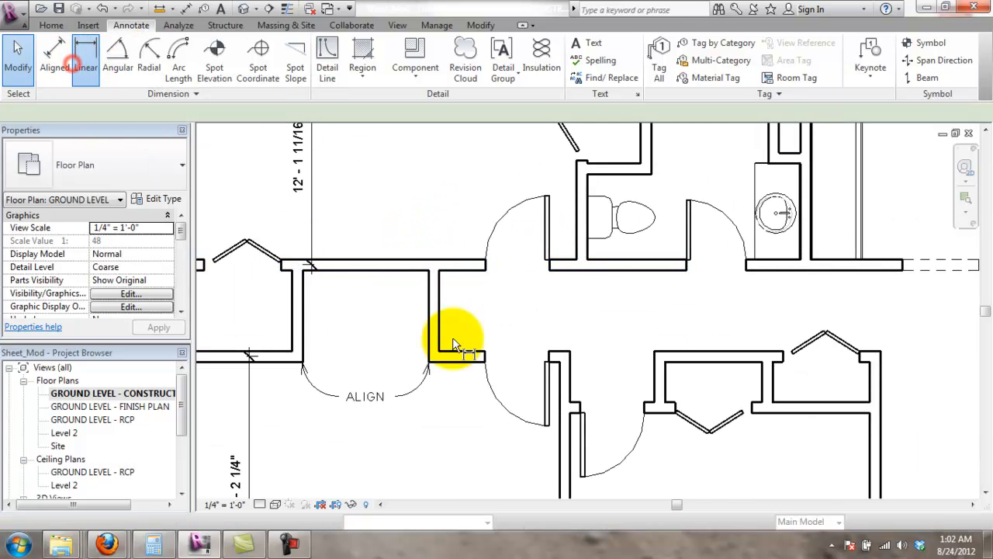
scroll(302, 345, "down", 5)
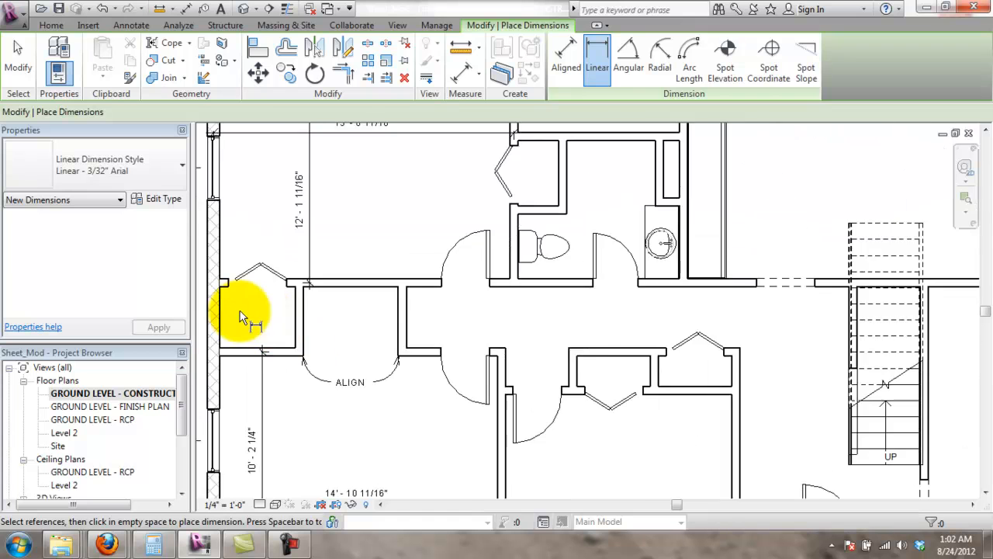
key("Escape")
key("Escape")
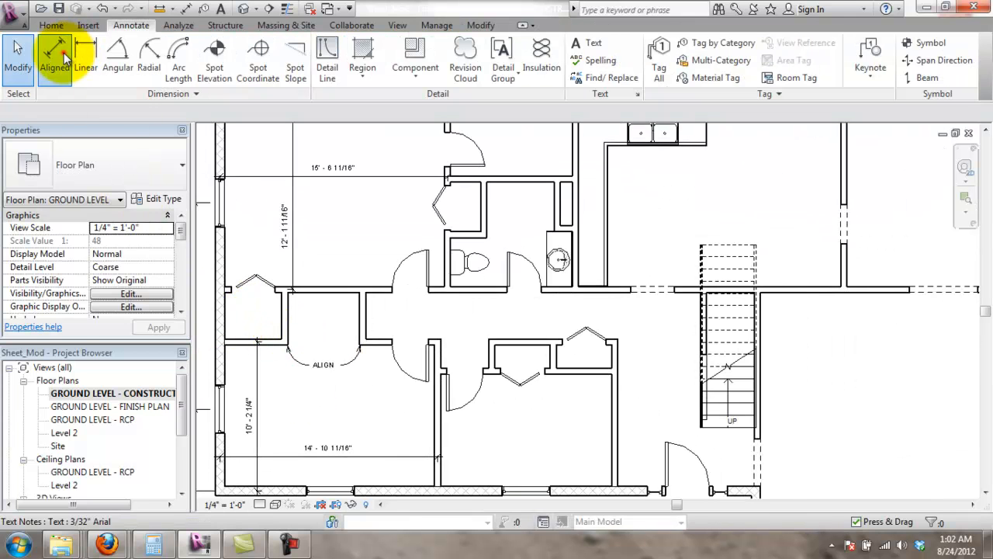
left_click(63, 52)
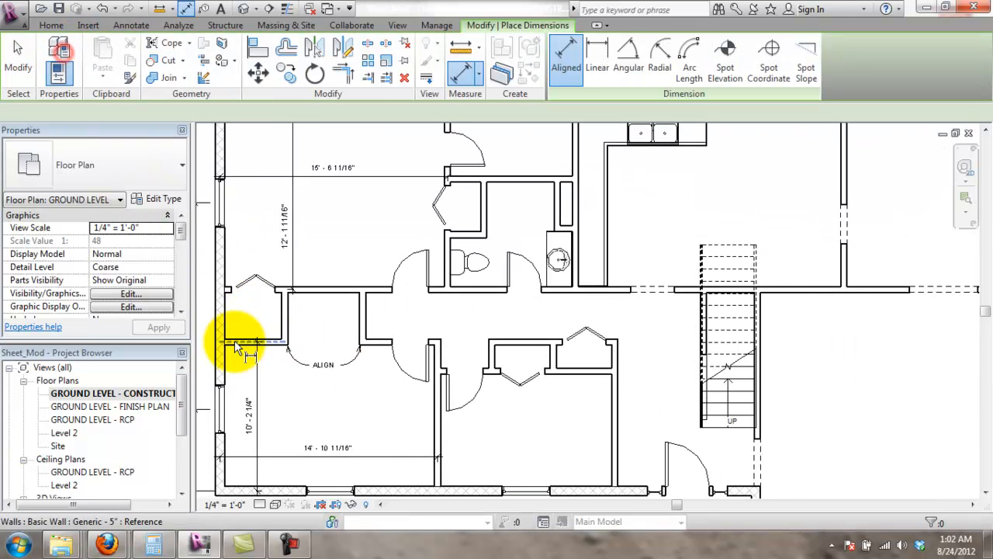
left_click(287, 320)
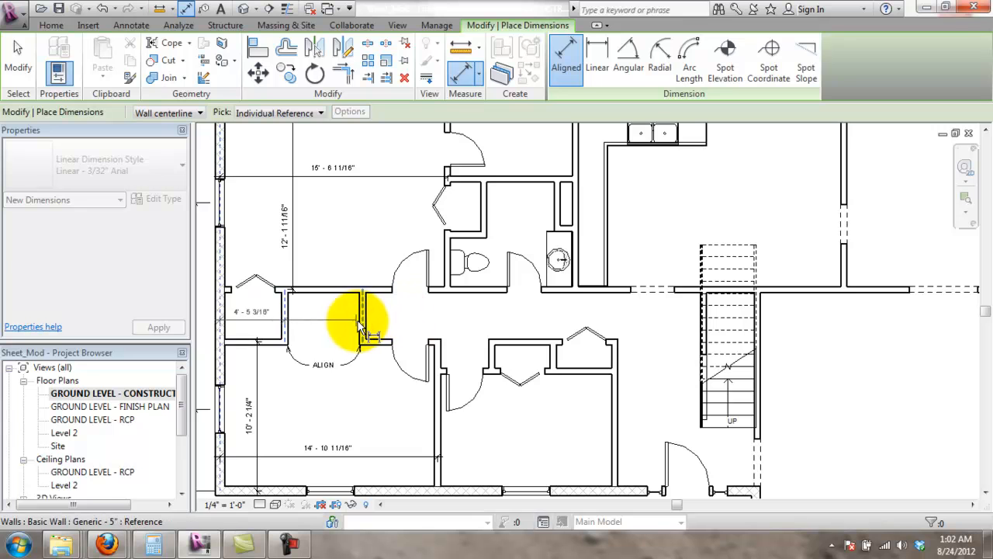
left_click(360, 324)
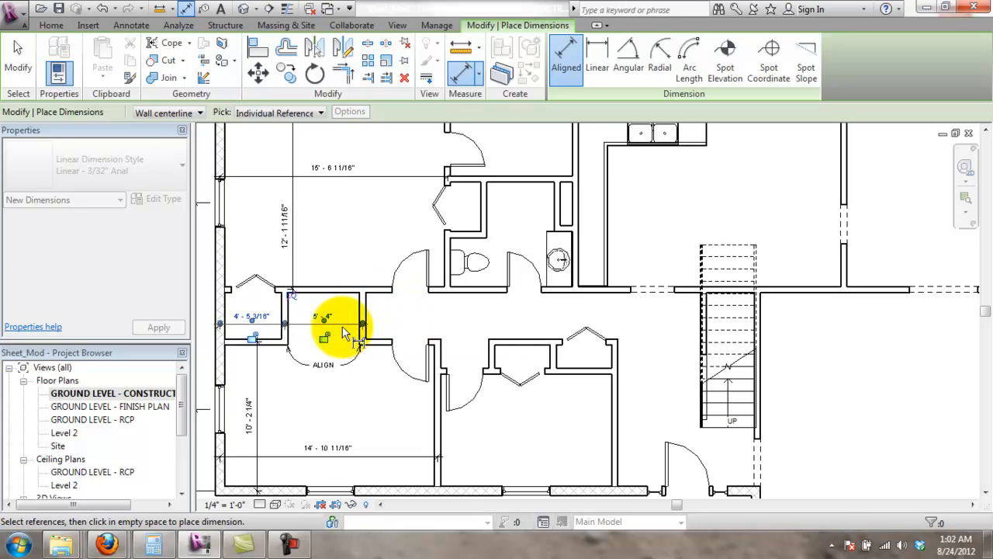
scroll(342, 331, "up", 3)
scroll(338, 329, "down", 1)
key("Escape")
key("Escape")
left_click(380, 432)
scroll(323, 384, "up", 1)
scroll(318, 383, "down", 3)
scroll(339, 365, "up", 2)
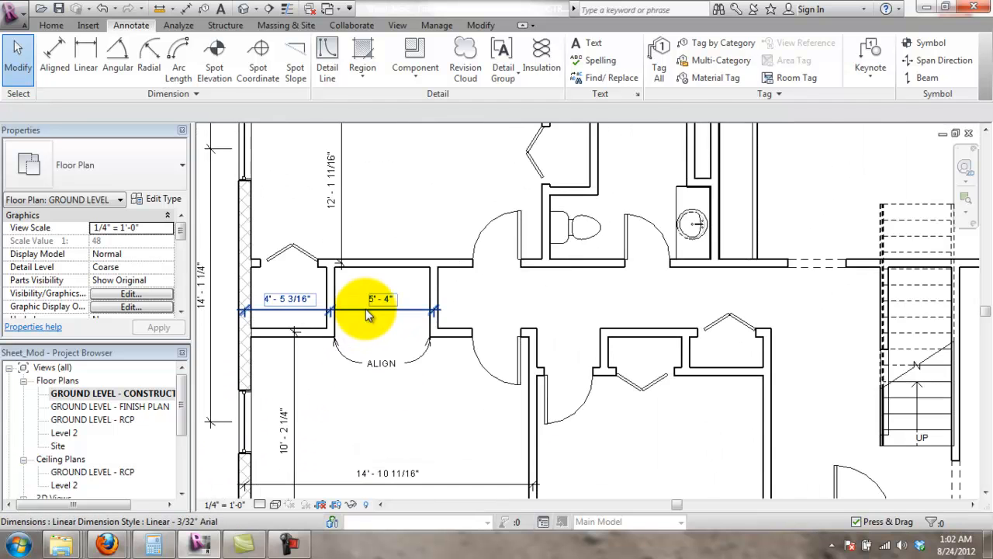
scroll(397, 271, "down", 2)
middle_click_drag(430, 235, 481, 271)
scroll(435, 287, "down", 2)
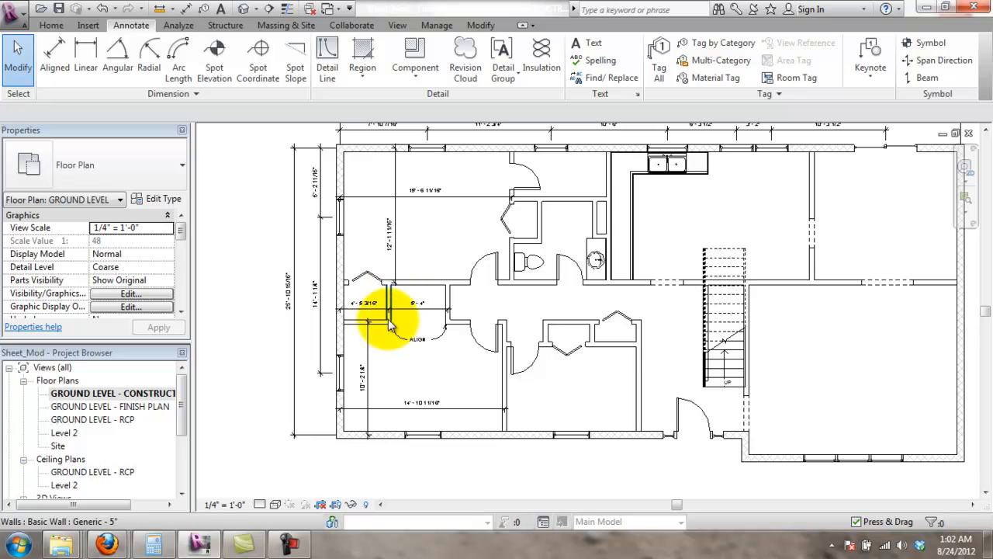
scroll(403, 277, "up", 3)
scroll(420, 266, "down", 2)
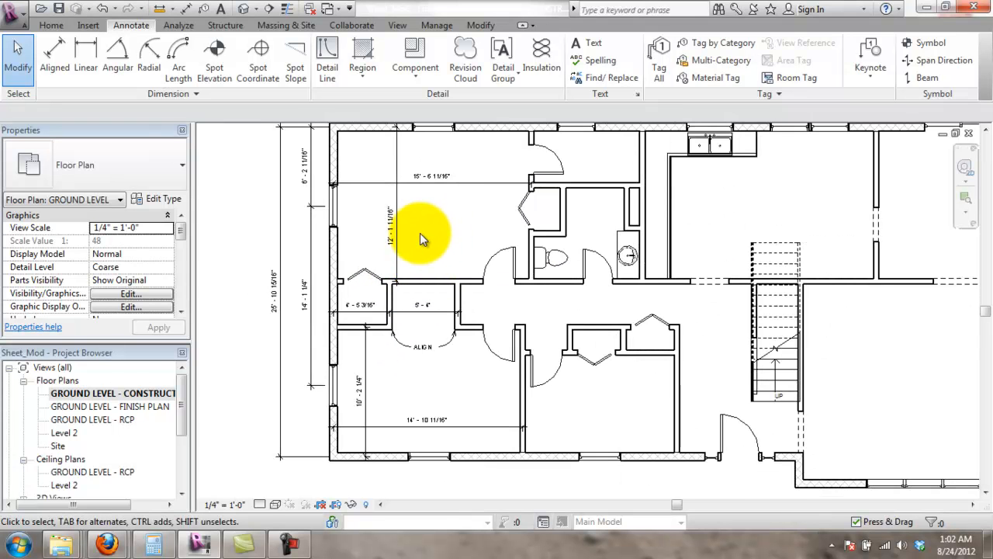
scroll(405, 259, "up", 2)
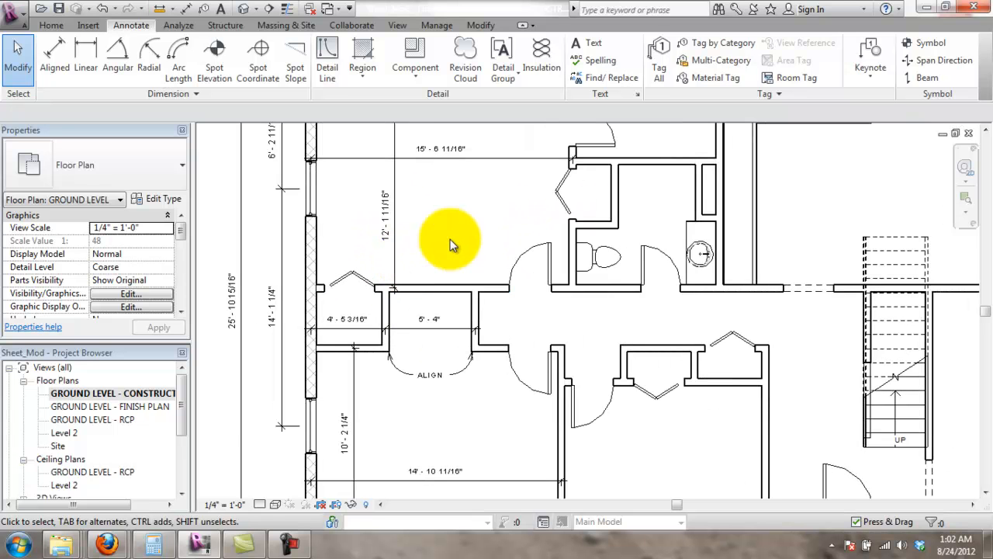
scroll(440, 279, "down", 1)
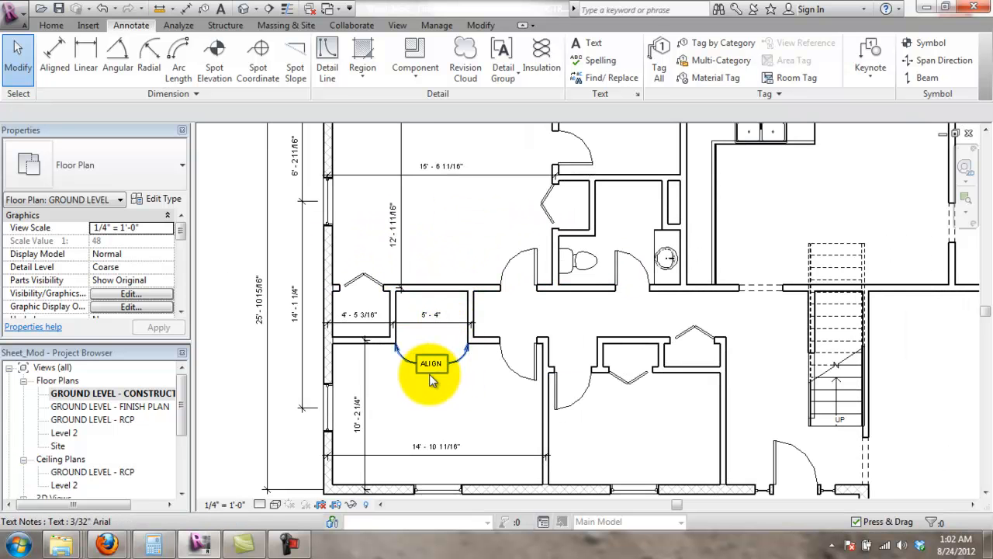
scroll(432, 380, "down", 1)
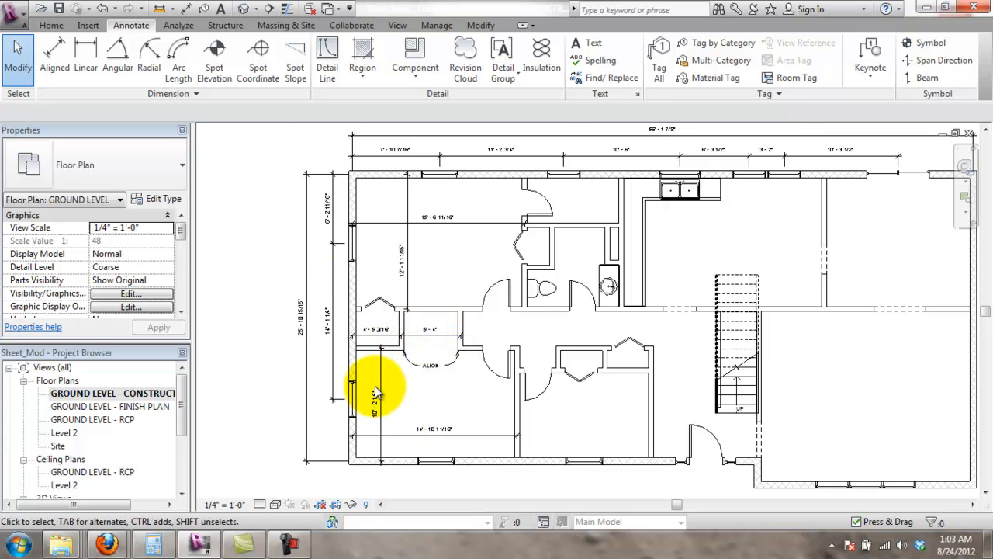
scroll(375, 392, "up", 2)
scroll(439, 319, "down", 1)
scroll(487, 275, "down", 1)
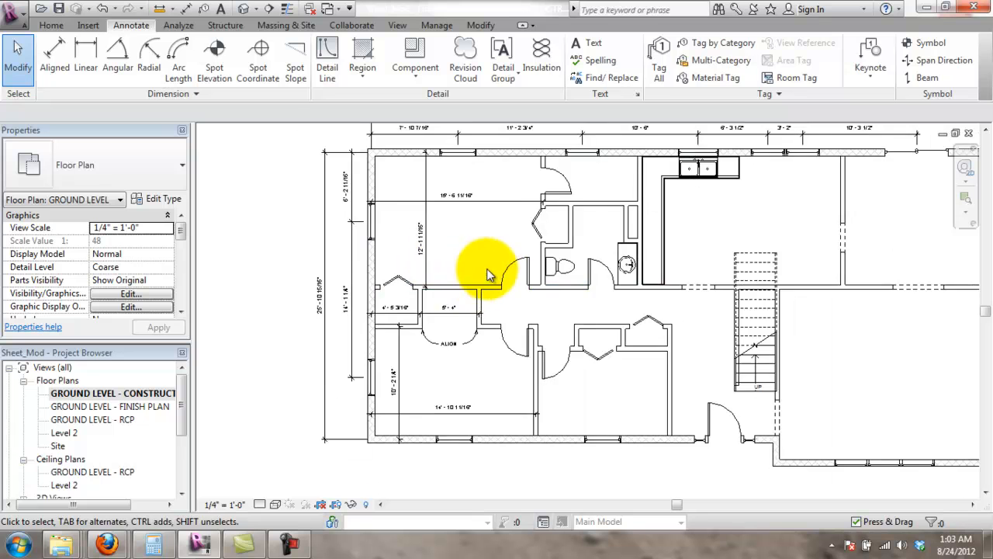
scroll(488, 274, "down", 1)
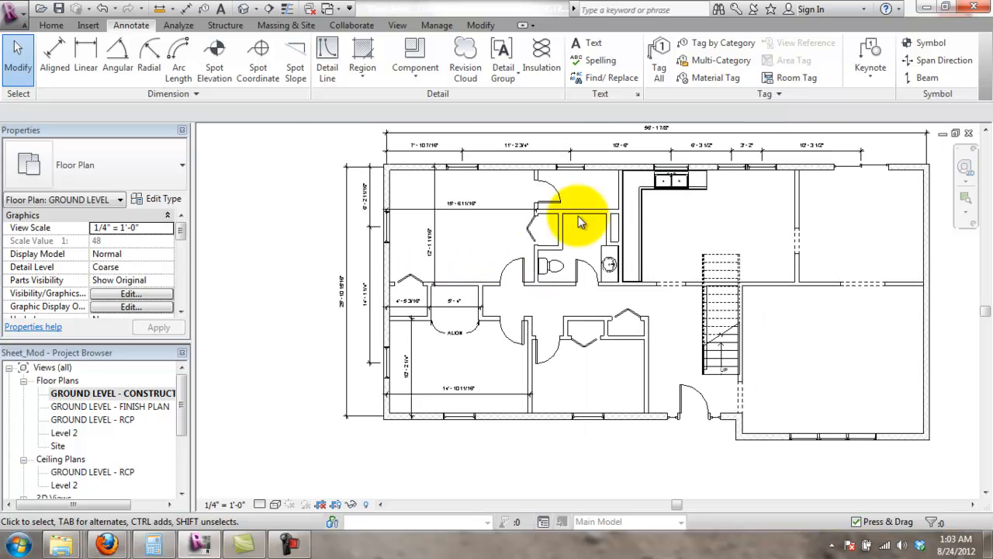
left_click(433, 255)
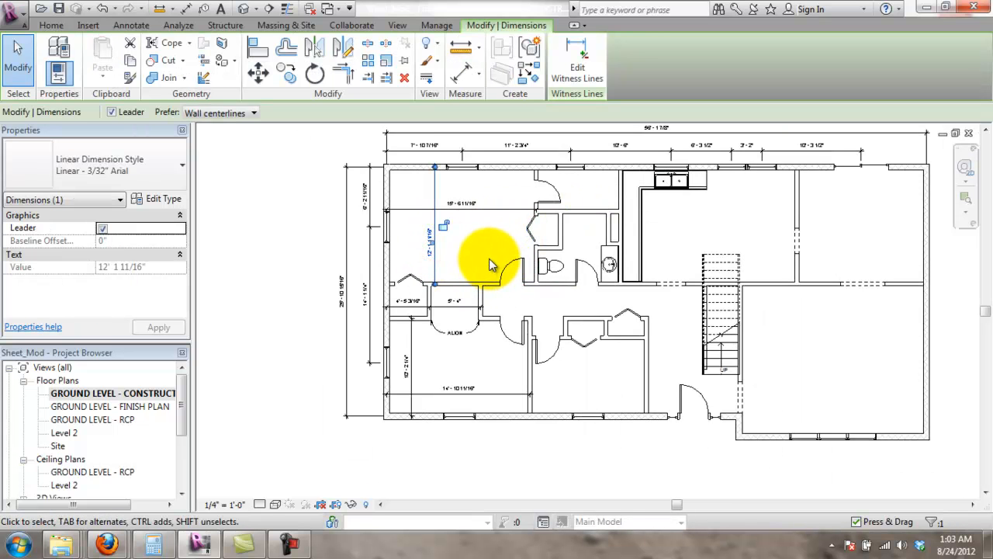
left_click(489, 264)
scroll(447, 246, "up", 2)
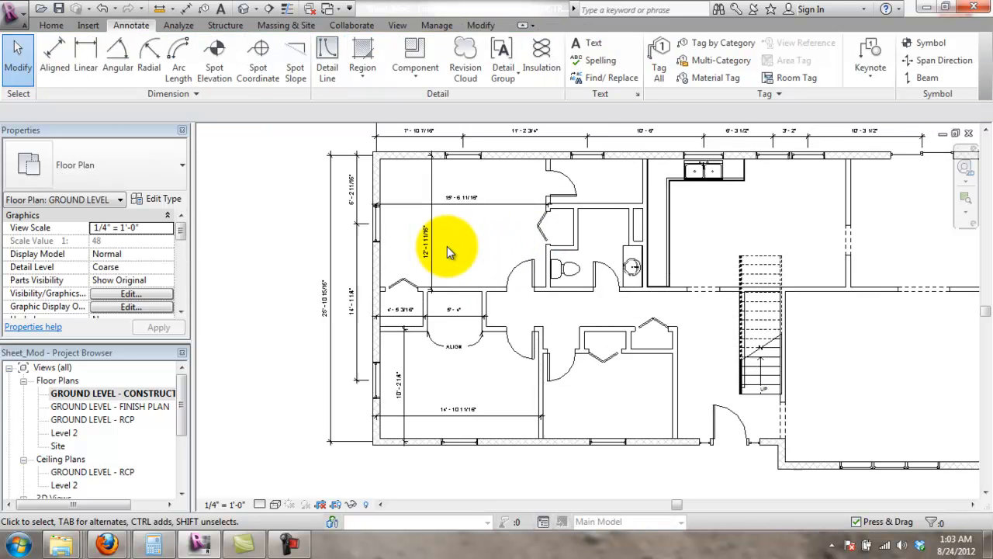
left_click(431, 260)
left_click(500, 256)
scroll(559, 291, "up", 1)
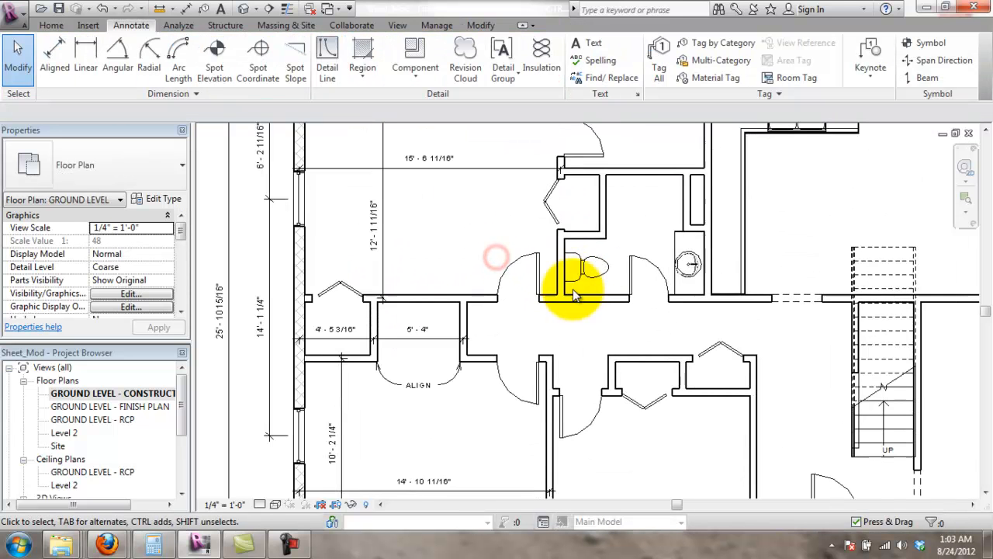
scroll(543, 320, "up", 1)
scroll(700, 357, "down", 4)
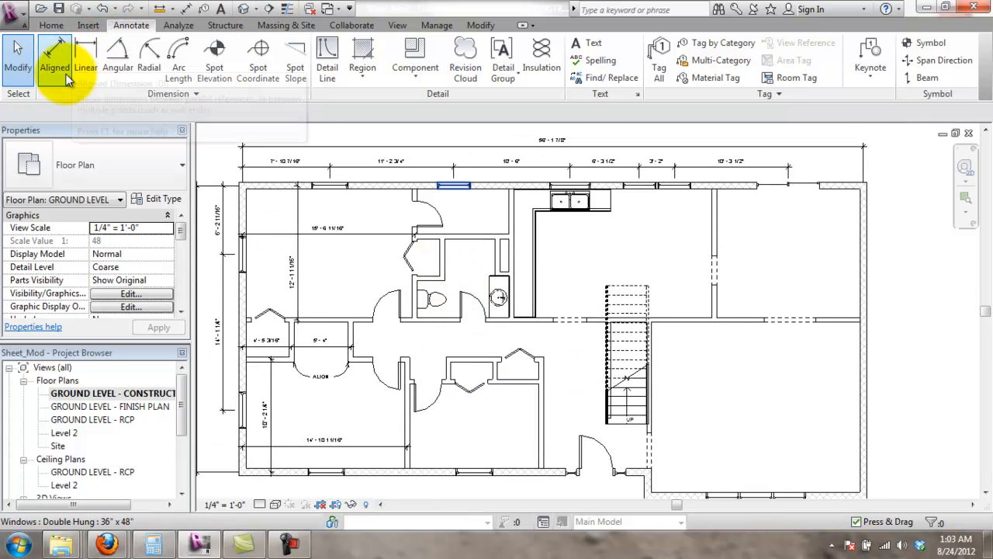
- Dimension the hallway's width, 3'-7", between its upper and lower walls
left_click(54, 48)
scroll(429, 259, "up", 2)
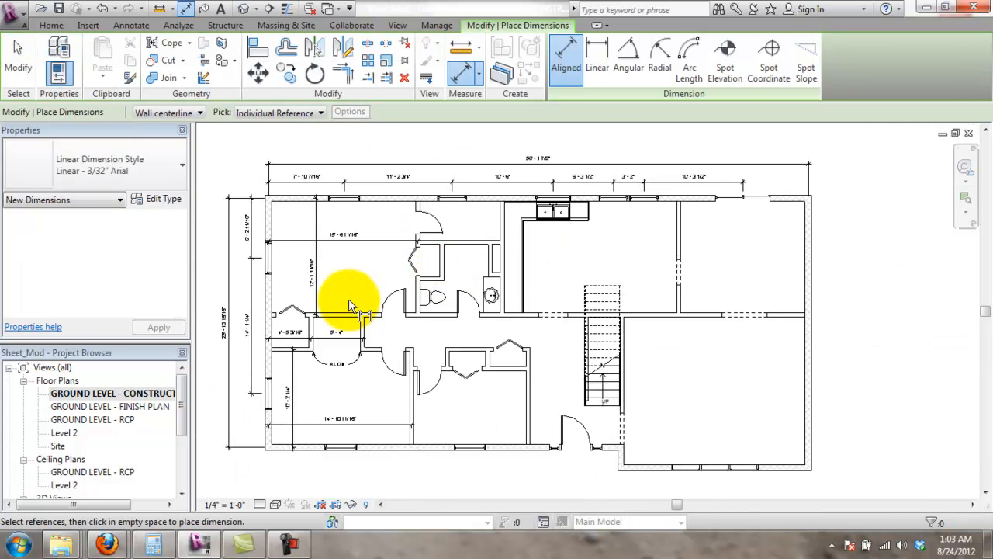
scroll(392, 335, "up", 3)
scroll(391, 335, "up", 2)
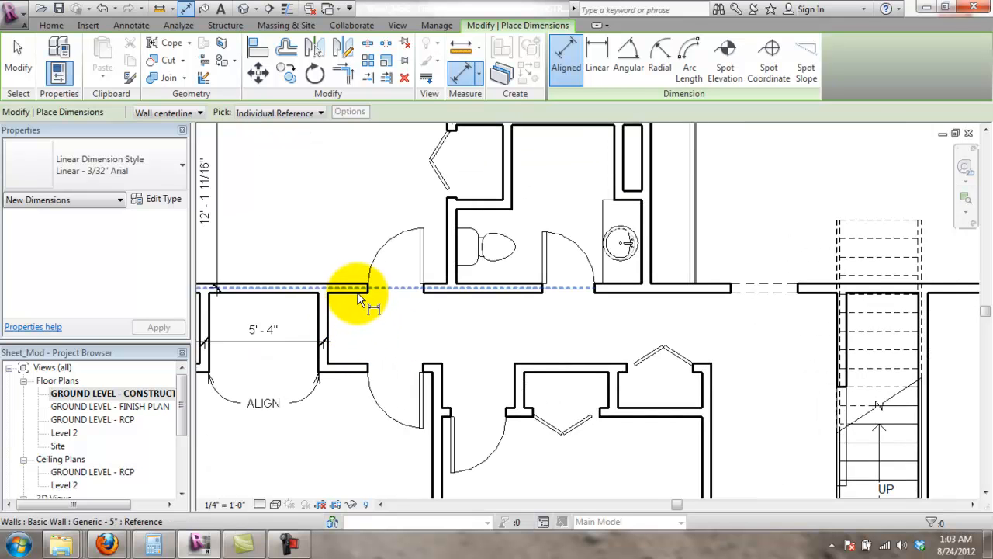
scroll(374, 330, "down", 2)
middle_click_drag(373, 333, 525, 346)
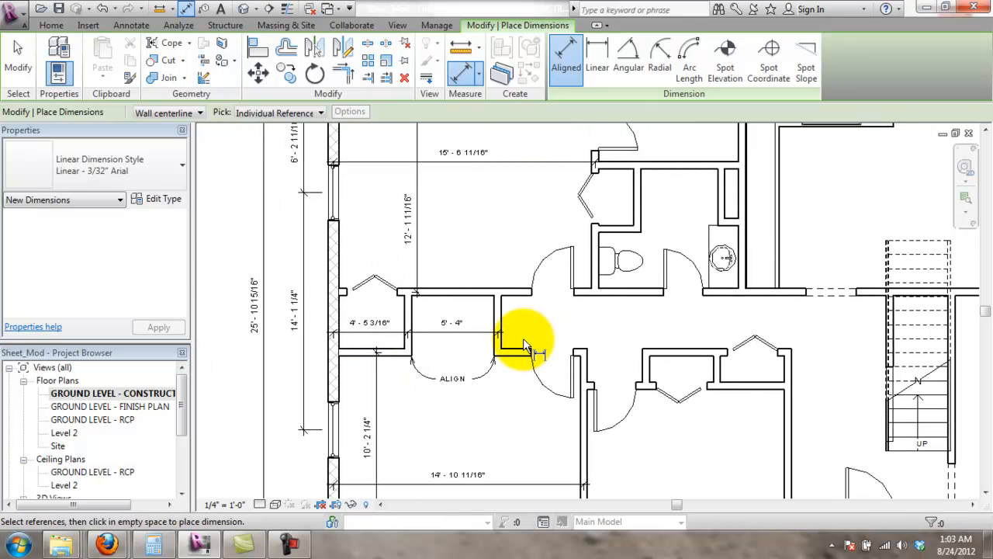
scroll(690, 325, "up", 1)
middle_click_drag(693, 328, 627, 318)
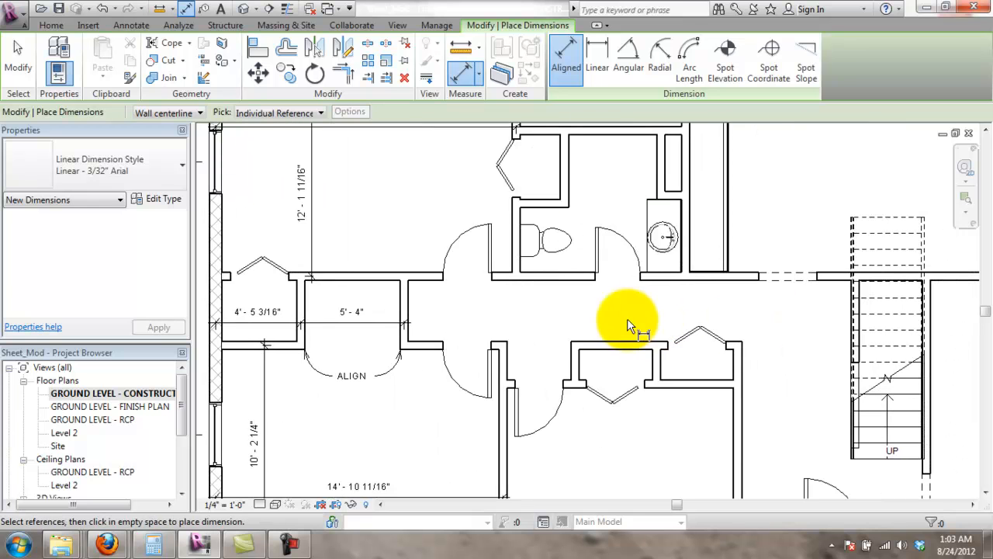
middle_click_drag(453, 314, 489, 310)
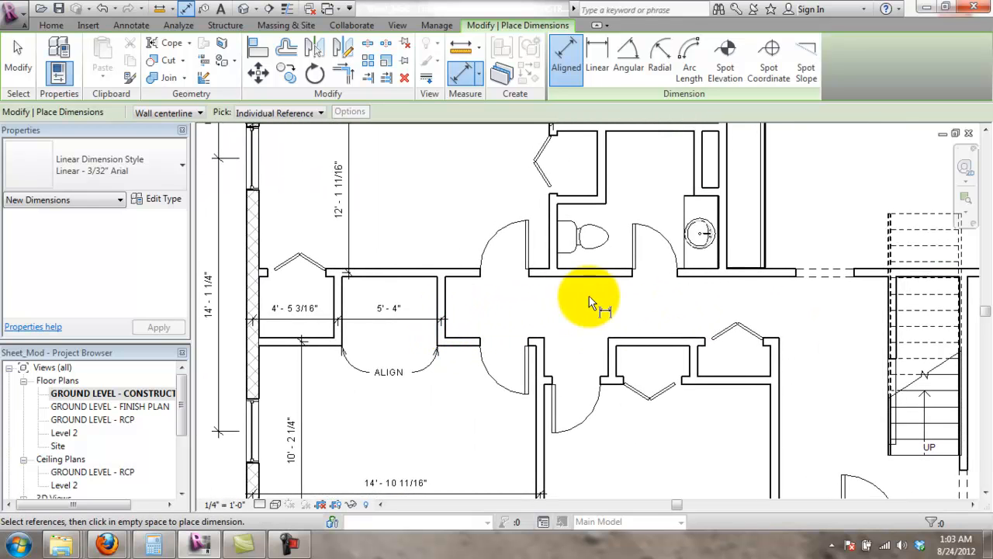
left_click(604, 273)
left_click(627, 346)
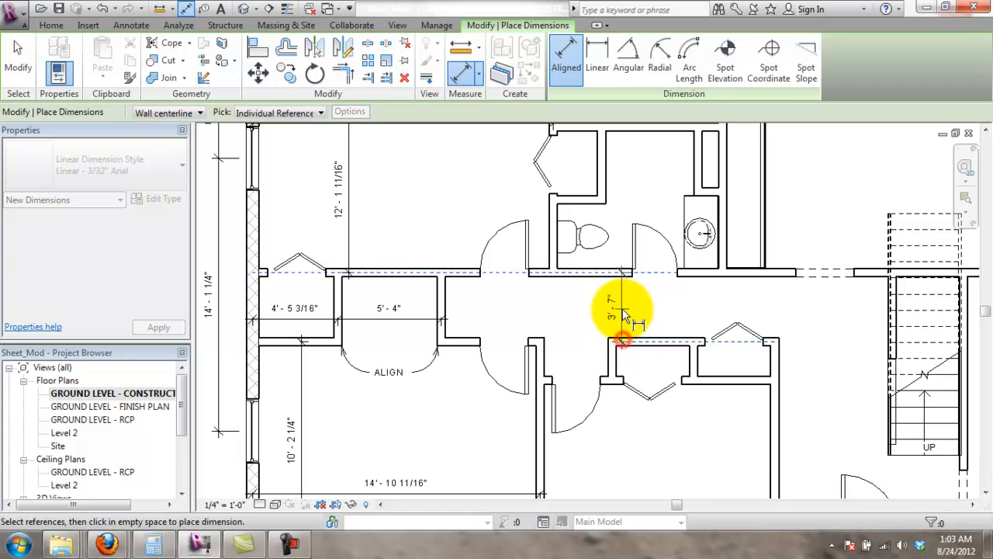
left_click(627, 310)
key("Escape")
key("Escape")
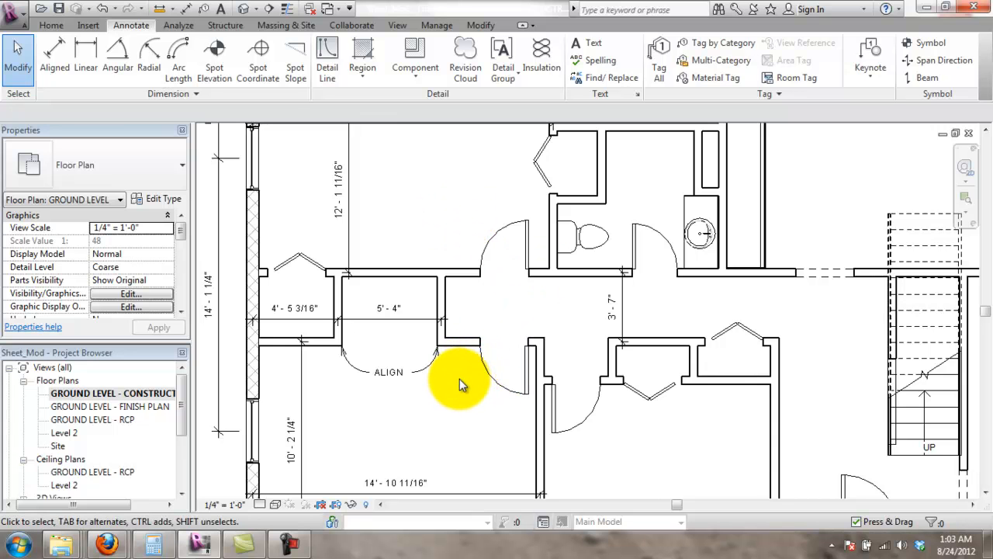
- Add HOLD as text above the 10' - 2 1/4" room dimension
left_click(671, 302)
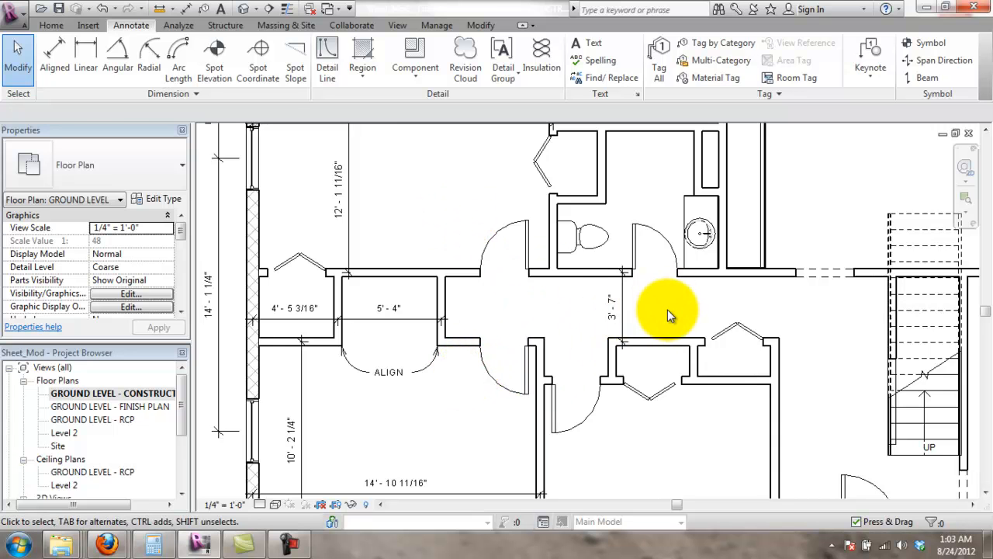
scroll(667, 308, "down", 2)
scroll(850, 316, "up", 3)
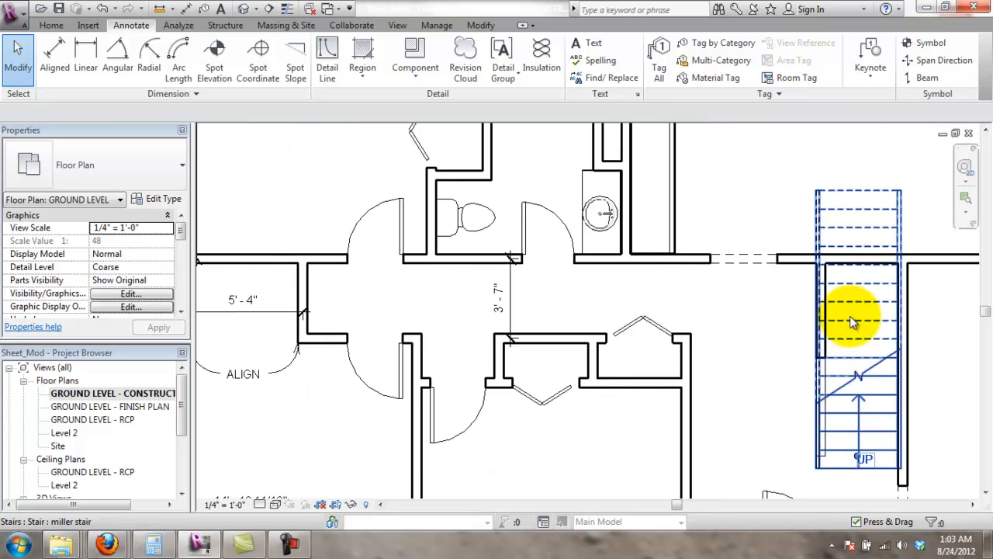
scroll(702, 338, "down", 2)
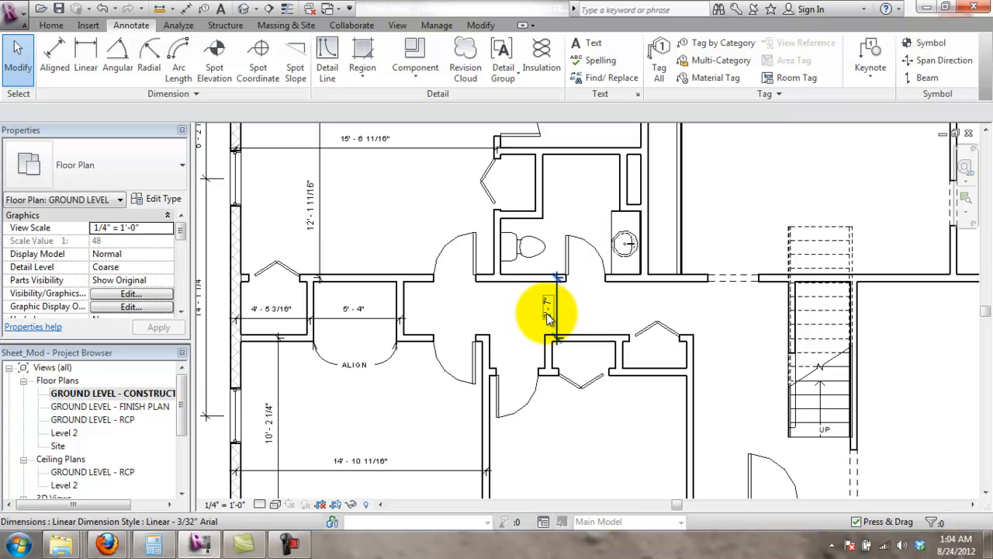
scroll(268, 388, "up", 1)
left_click(270, 450)
left_click(270, 451)
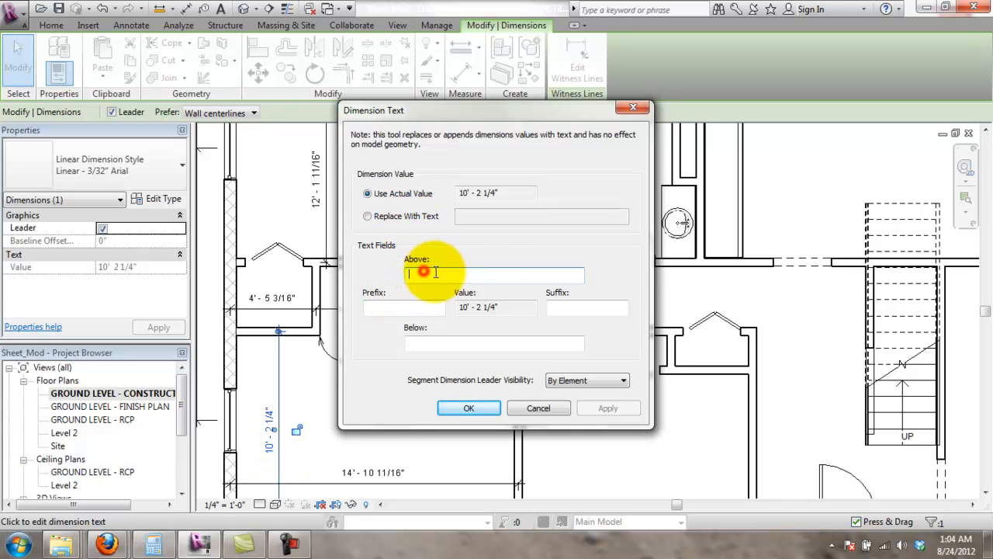
type("hol")
key("BackSpace")
key("BackSpace")
key("BackSpace")
type("HOLD")
key("Return")
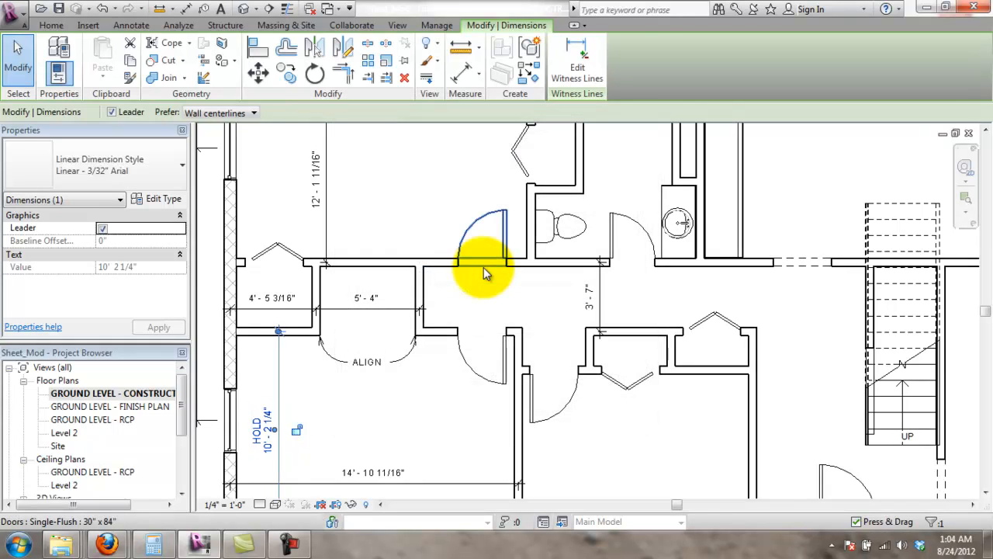
left_click(316, 422)
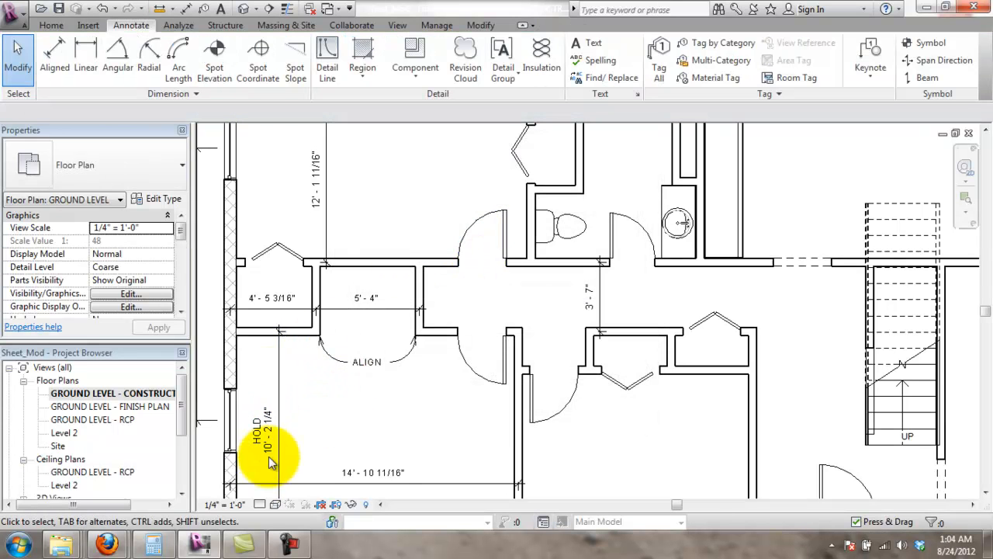
- Delete the HOLD text so the dimension shows only 10' - 2 1/4"
scroll(288, 465, "down", 5)
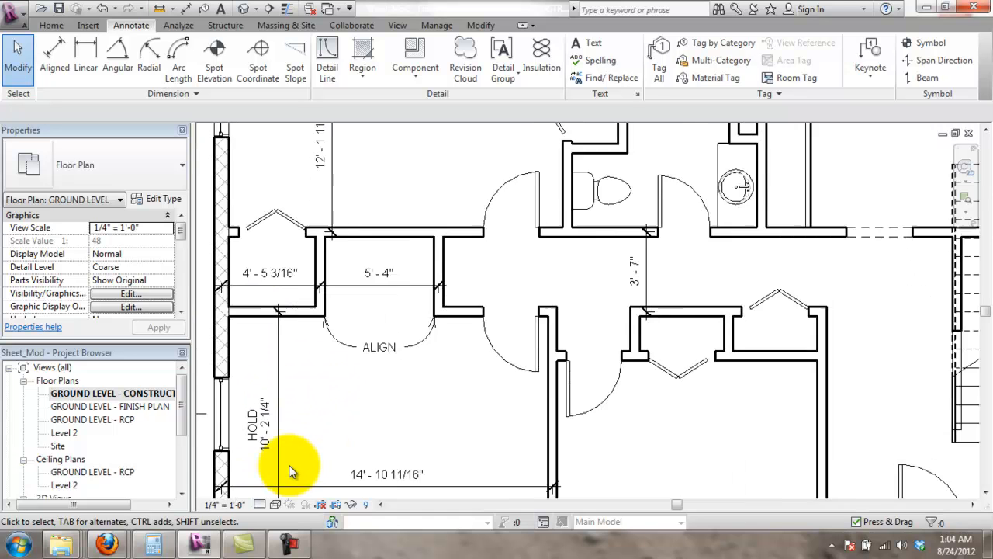
scroll(297, 378, "up", 3)
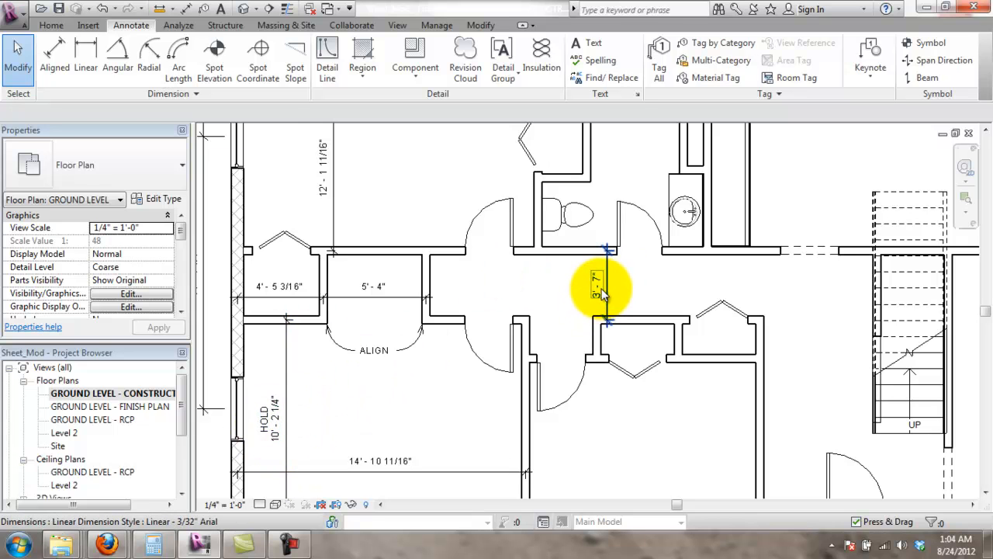
scroll(602, 291, "down", 2)
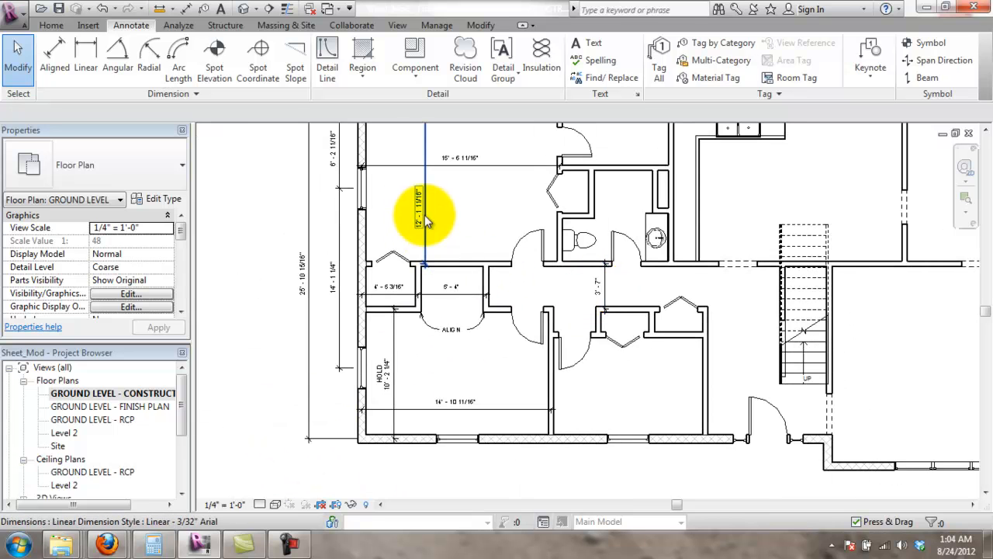
left_click(382, 382)
left_click(388, 378)
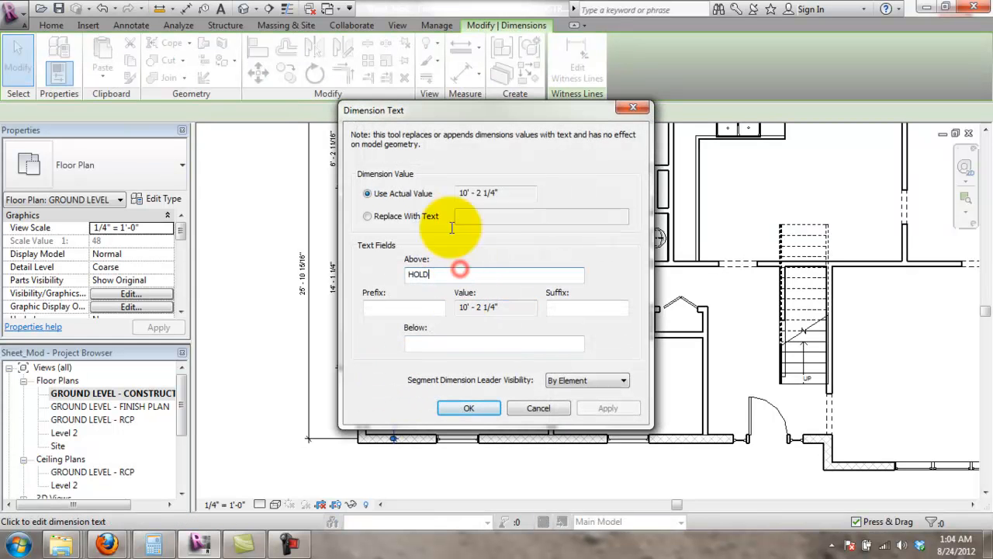
left_click_drag(459, 116, 561, 149)
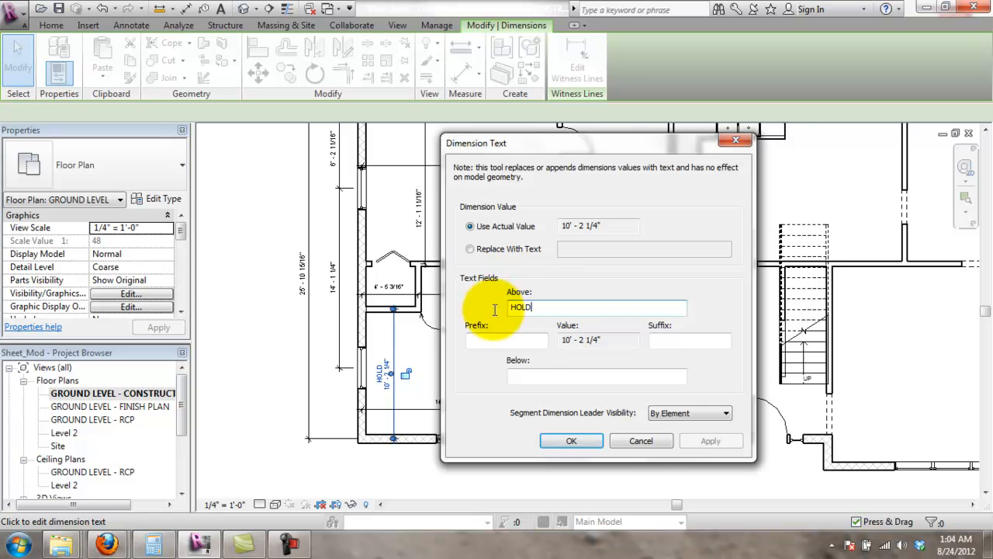
left_click_drag(555, 311, 392, 311)
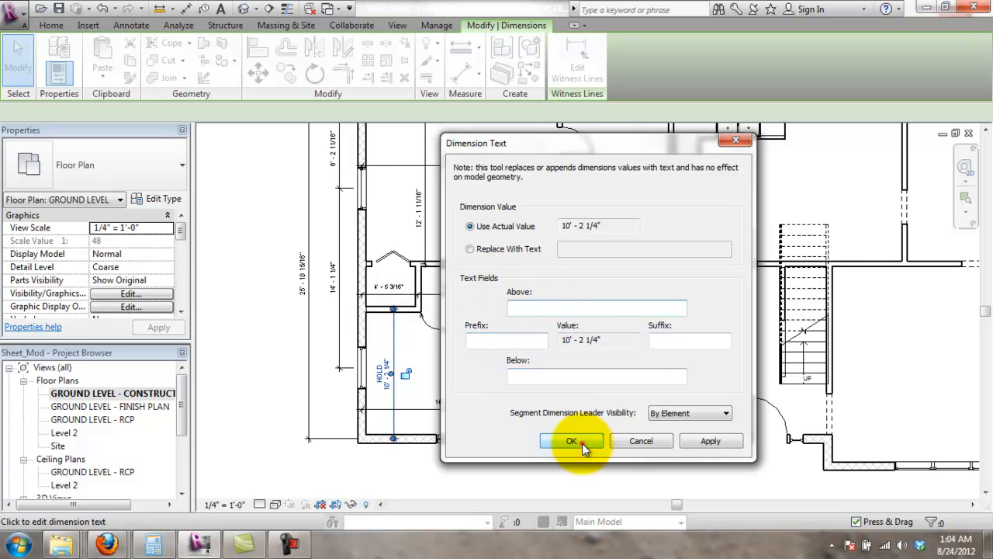
left_click(571, 440)
left_click(476, 483)
scroll(685, 226, "up", 1)
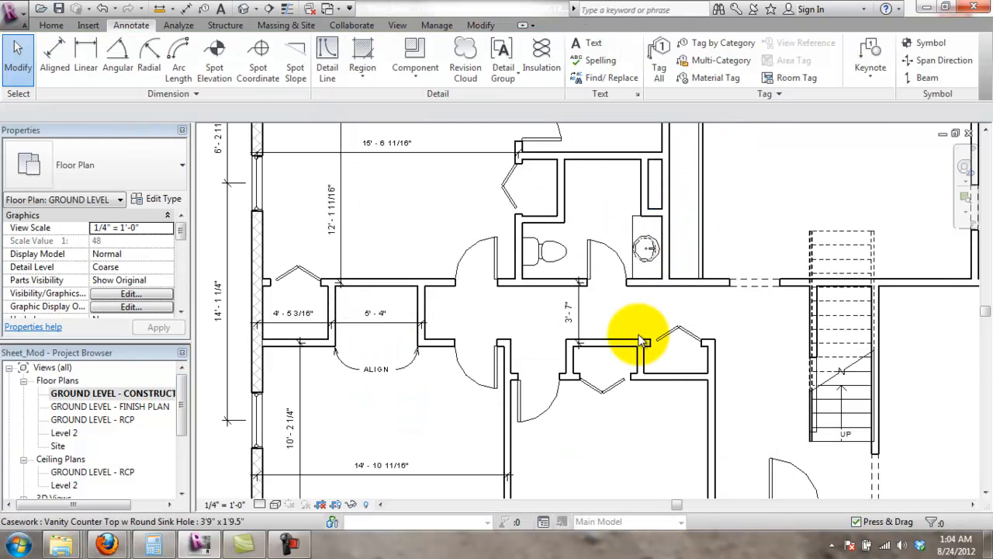
- Dimension the small room's depth, 4' - 7 3/16", from the top exterior wall to the interior wall
scroll(761, 390, "down", 3)
middle_click_drag(717, 324, 587, 337)
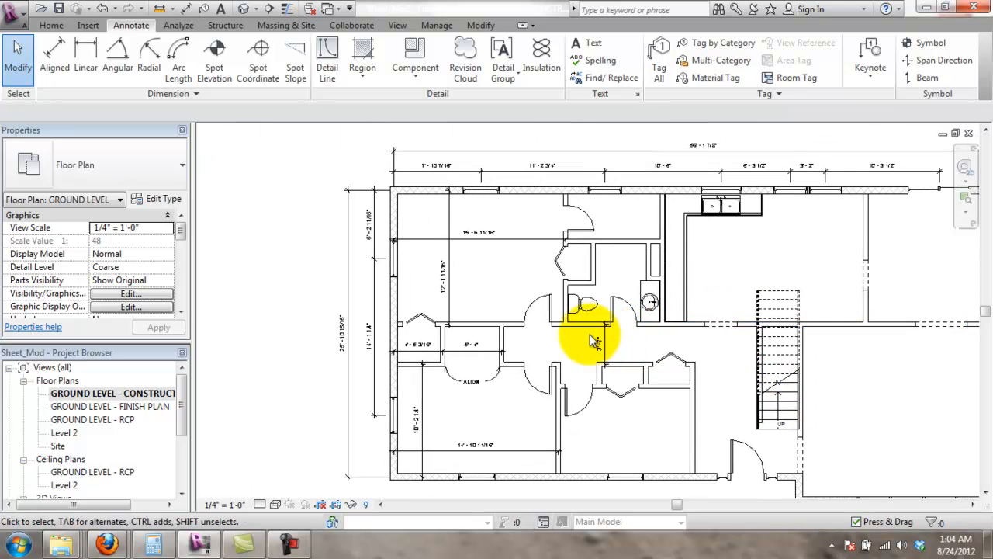
middle_click_drag(704, 277, 599, 196)
scroll(599, 196, "up", 3)
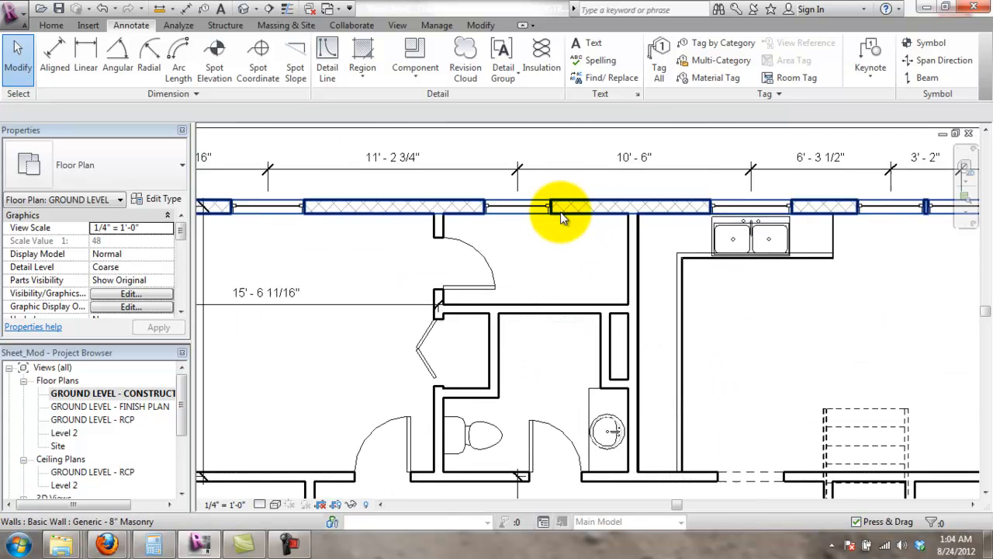
left_click(54, 58)
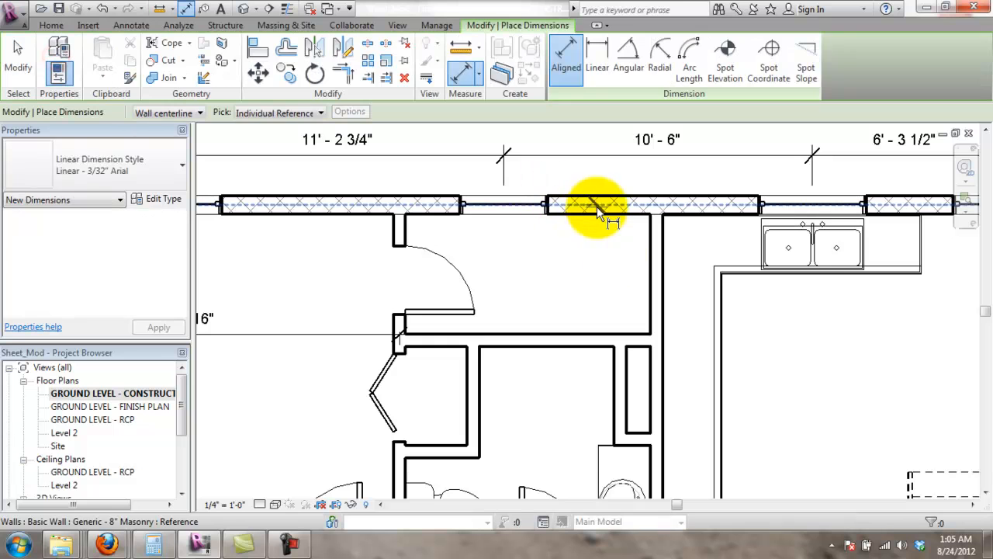
left_click(594, 205)
left_click(595, 339)
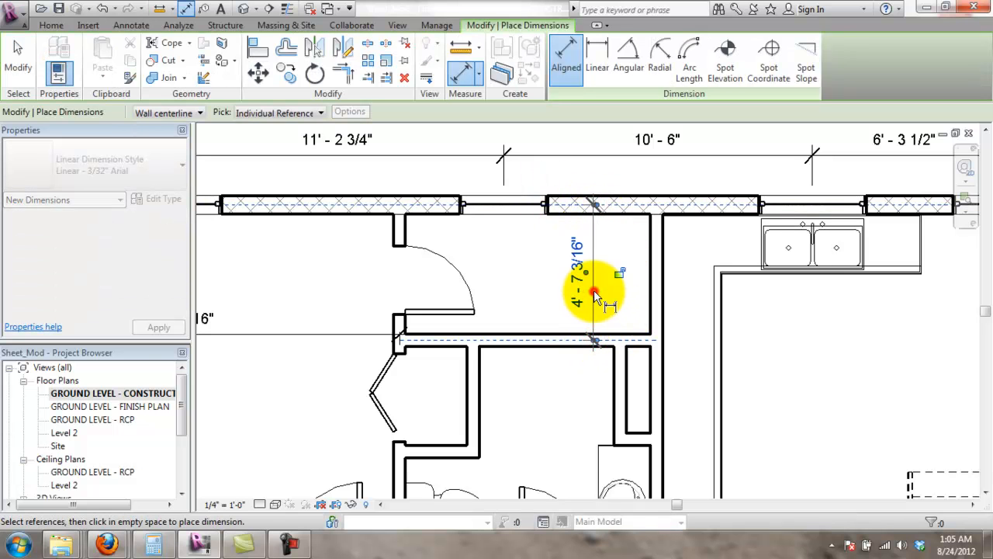
- Add the 8' - 9" width between the side walls, then select the 4' - 7 3/16" dimension
left_click(399, 233)
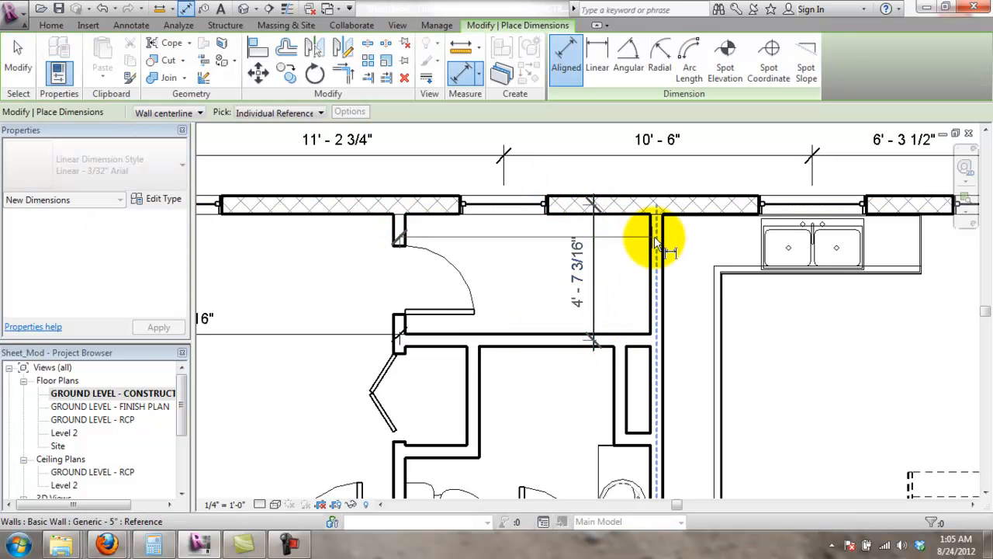
left_click(658, 245)
scroll(604, 379, "up", 2)
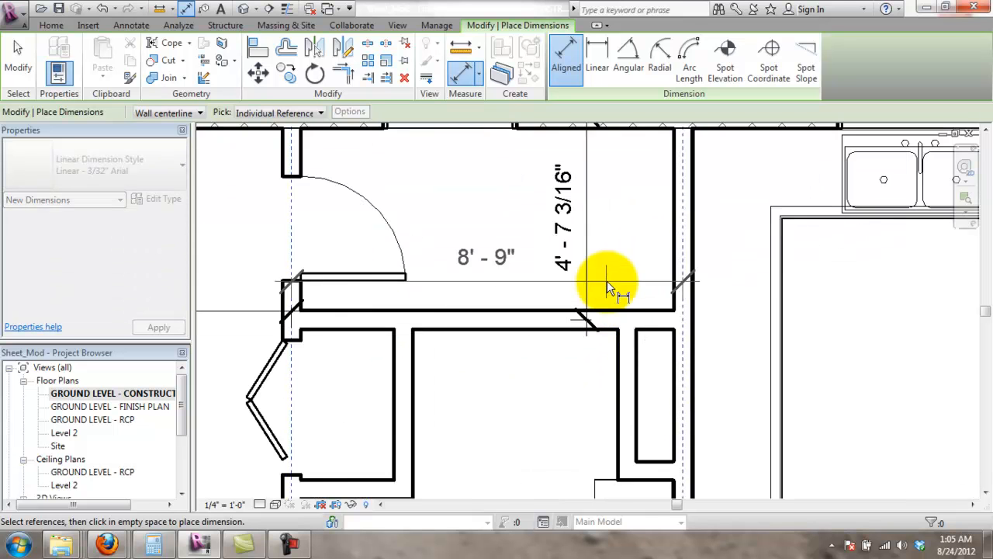
scroll(607, 286, "down", 1)
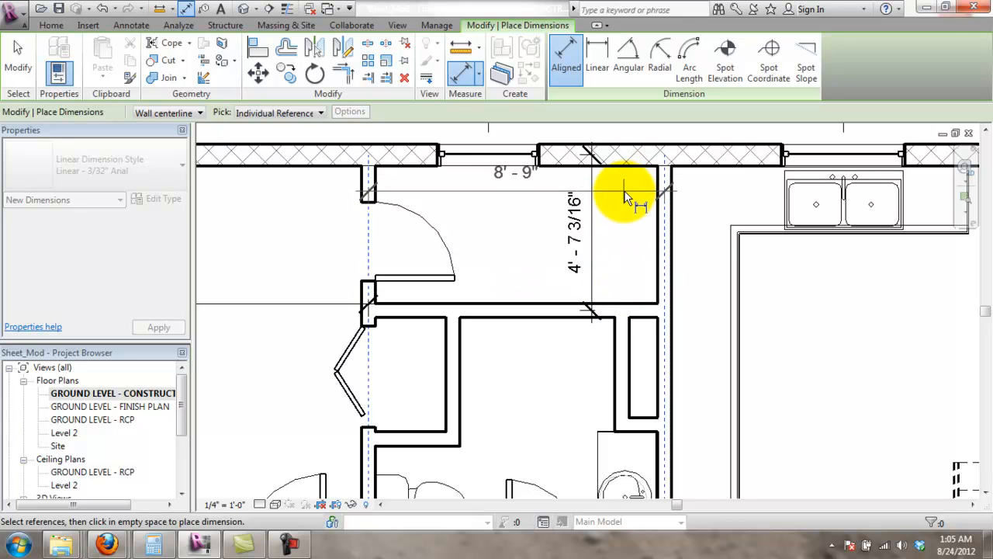
scroll(597, 368, "down", 3)
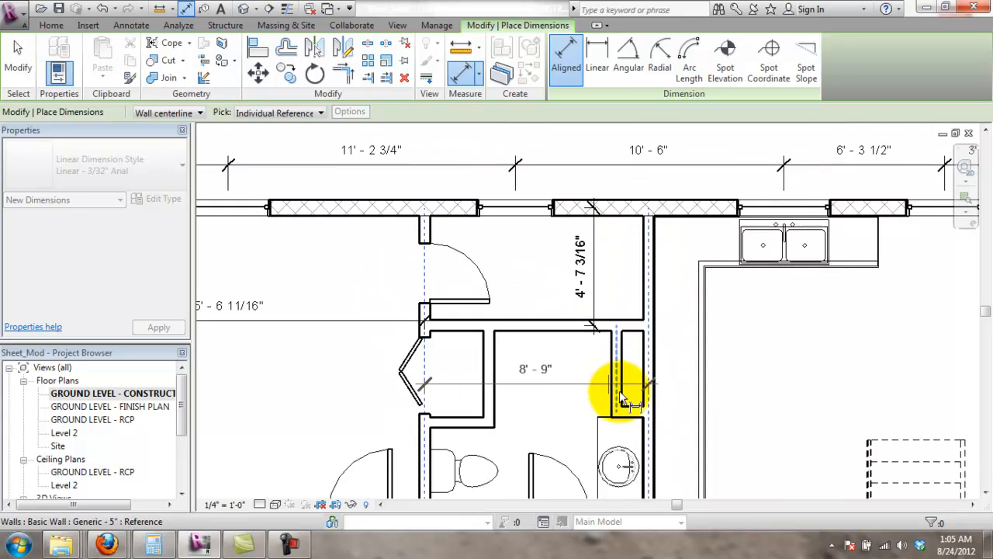
middle_click_drag(617, 402, 615, 343)
scroll(610, 282, "up", 4)
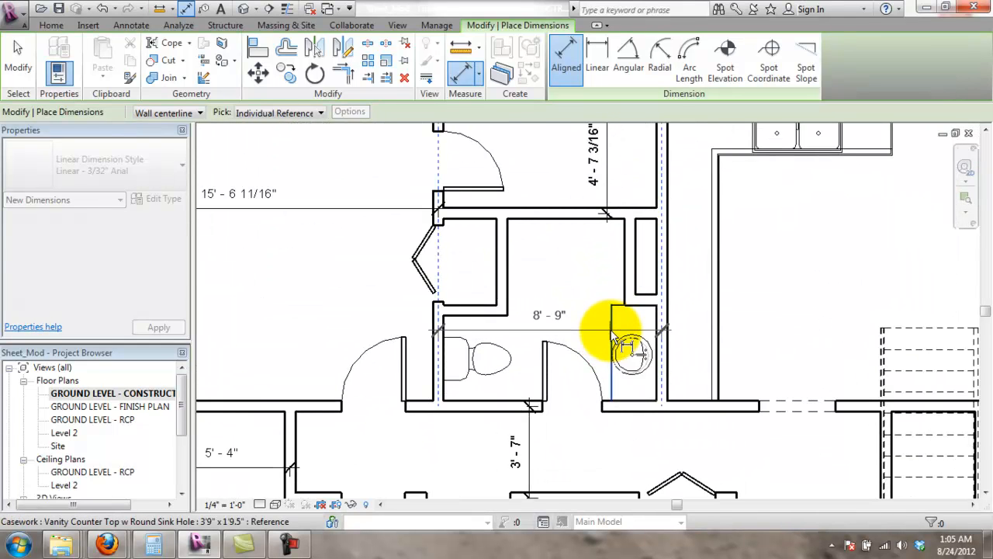
scroll(613, 342, "down", 4)
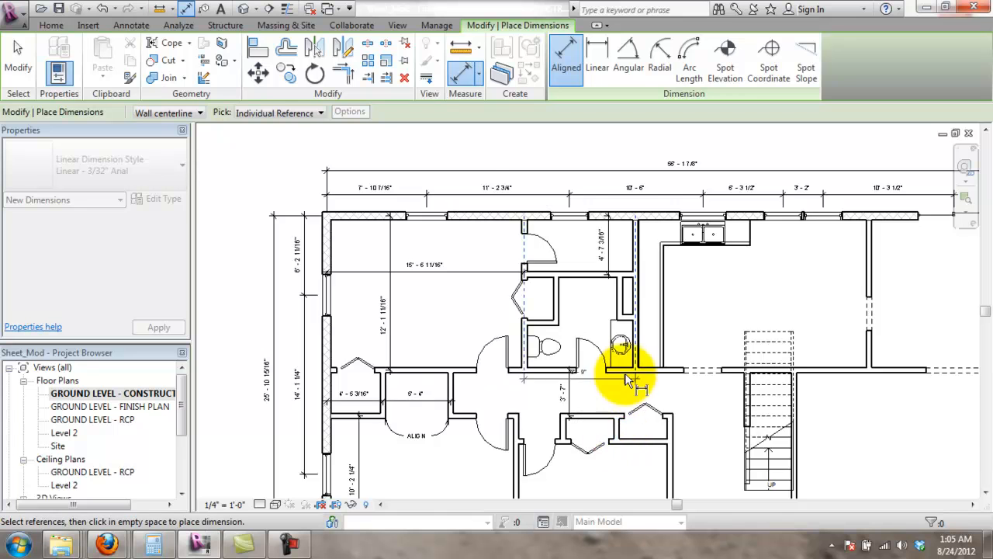
scroll(587, 255, "up", 5)
middle_click_drag(588, 210, 650, 505)
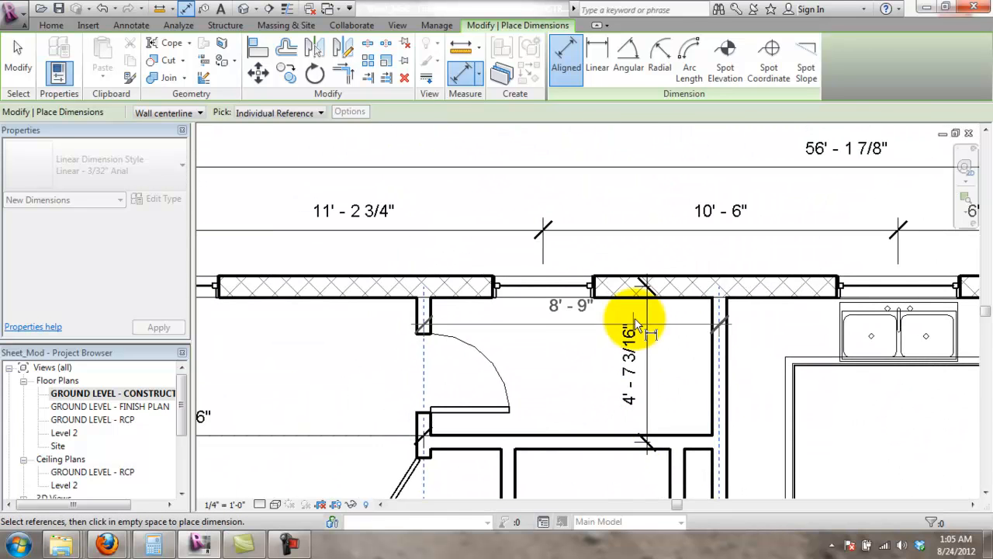
scroll(635, 253, "down", 3)
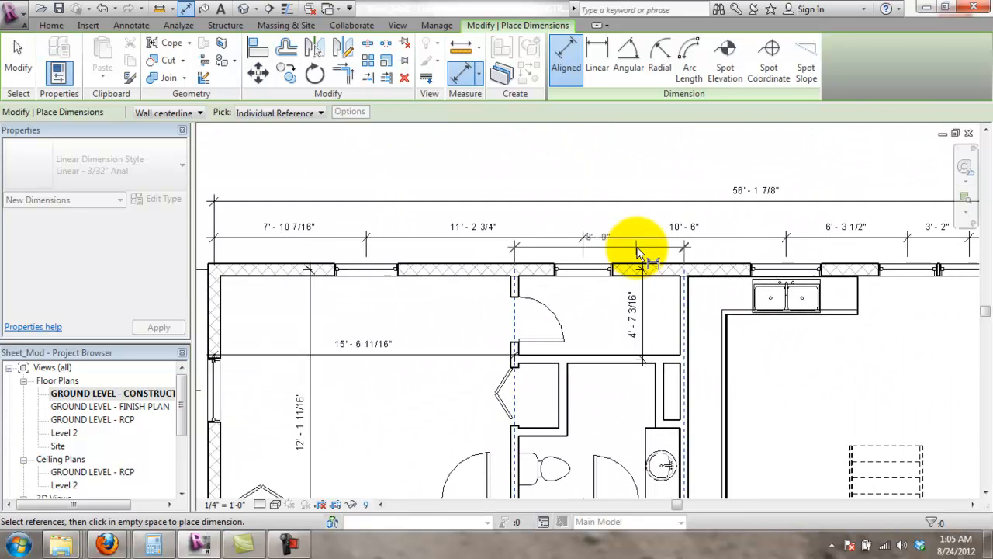
scroll(638, 253, "down", 2)
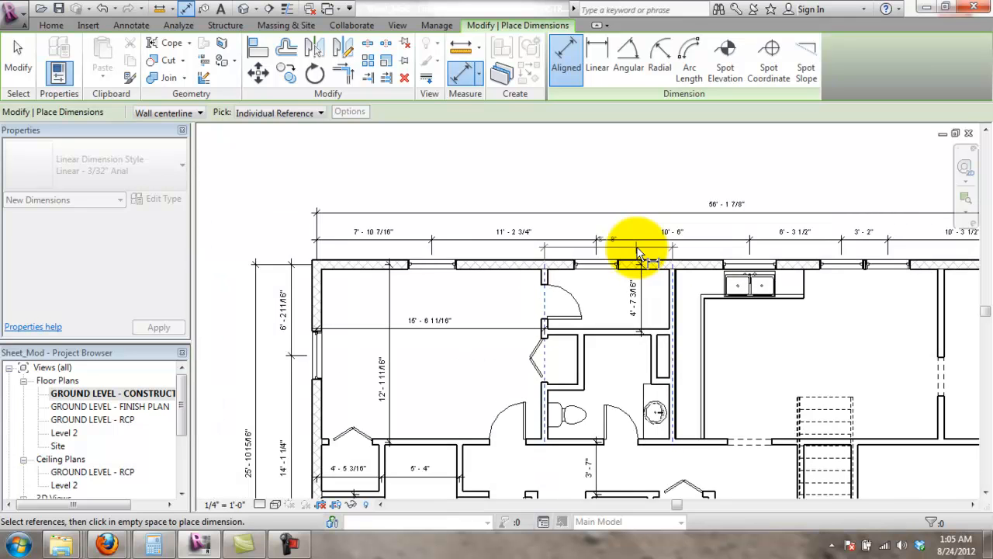
scroll(634, 273, "up", 2)
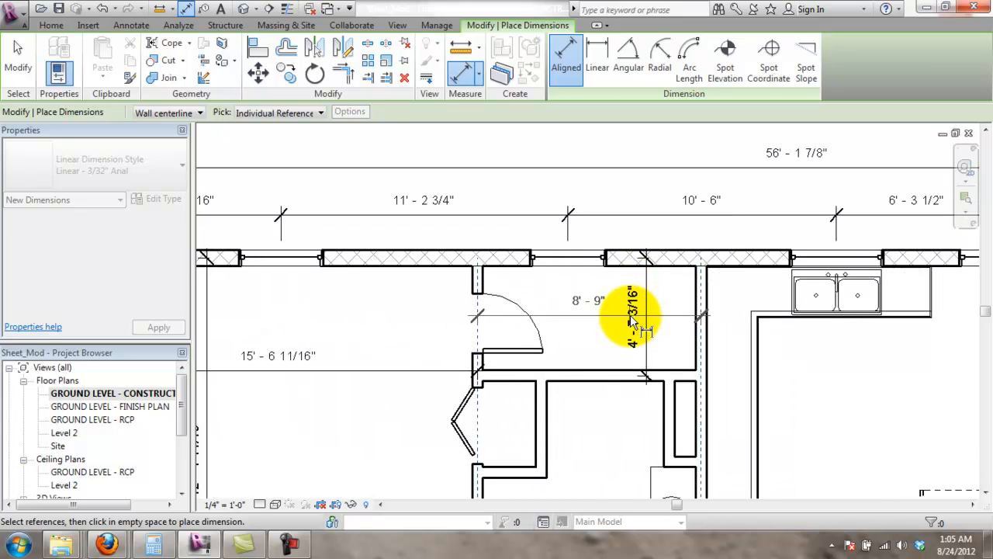
key("Escape")
key("Escape")
left_click(647, 309)
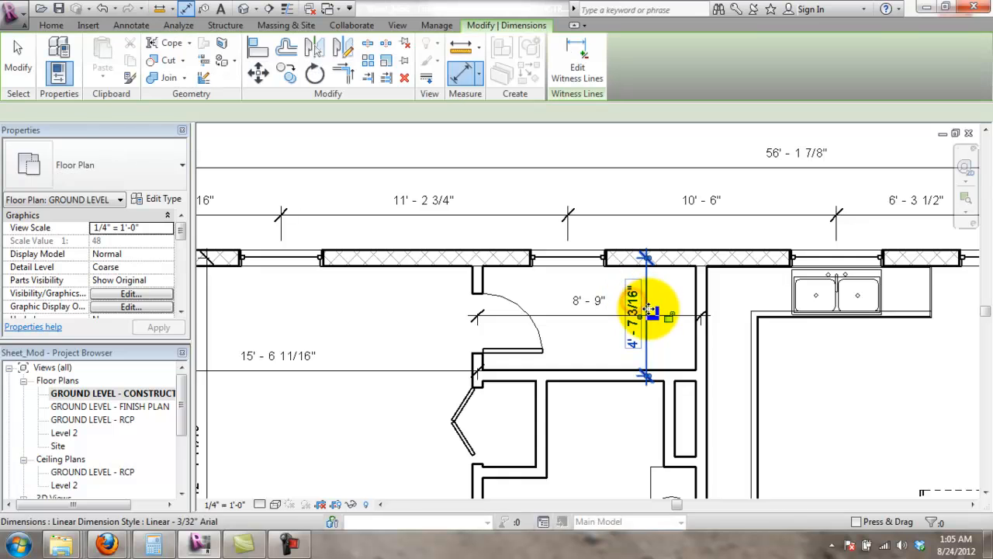
- Replace the 4' - 7 3/16" dimension with a new aligned one placed beside the wall
scroll(647, 309, "up", 2)
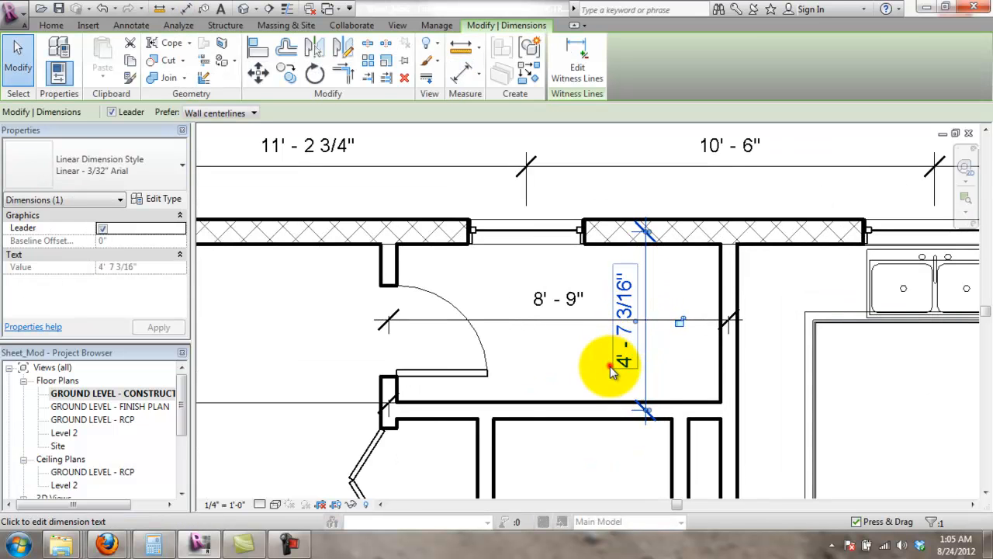
left_click(608, 365)
left_click(640, 440)
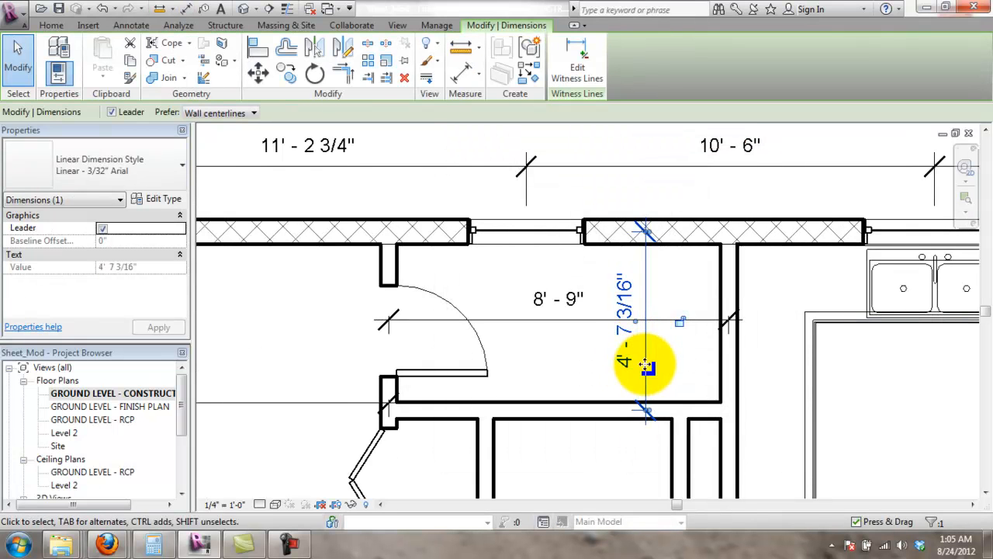
key("Delete")
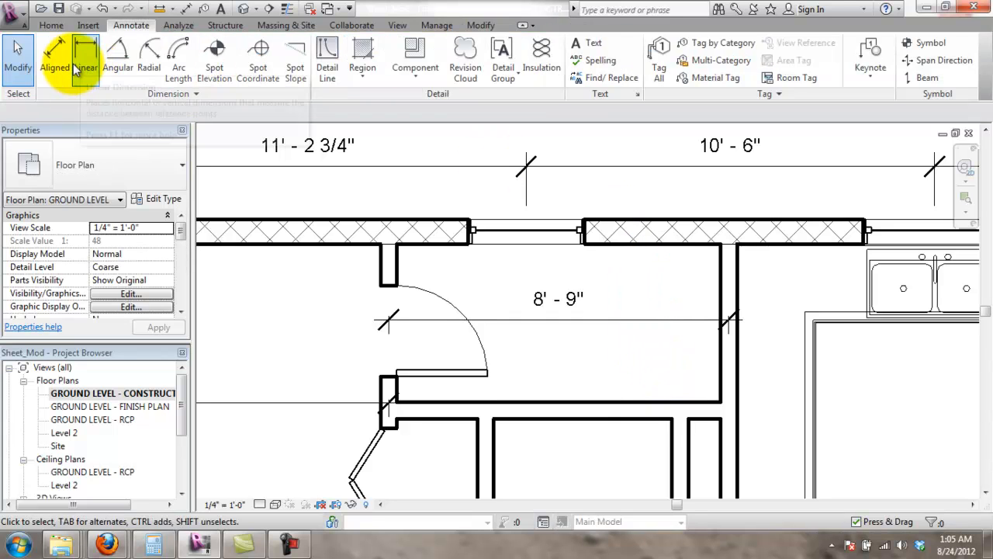
left_click(65, 62)
left_click(417, 239)
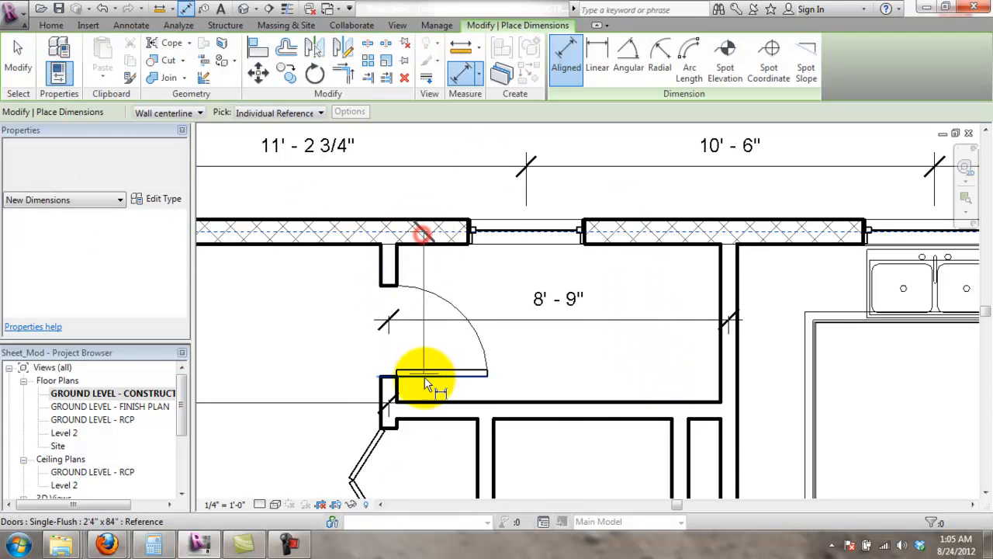
left_click(429, 405)
left_click(339, 364)
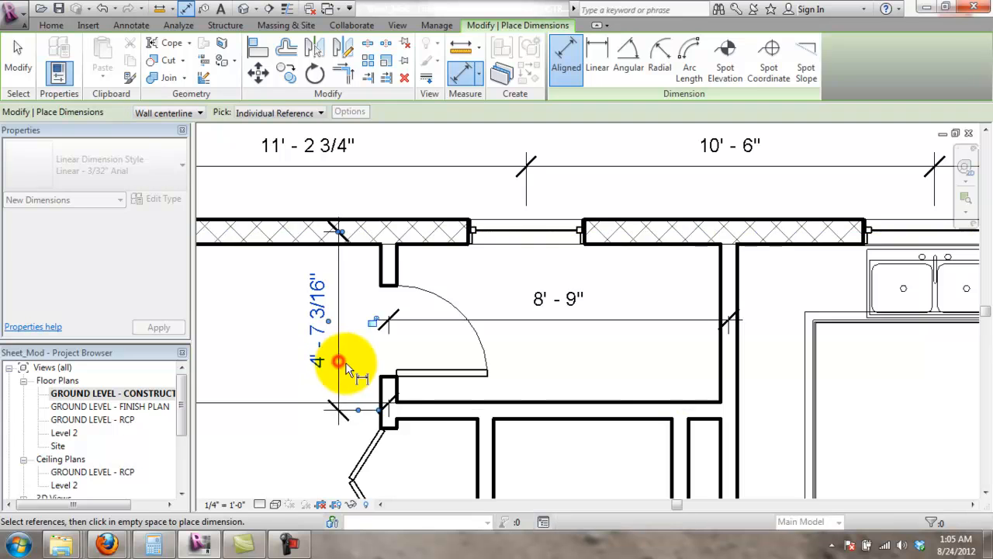
scroll(477, 372, "down", 3)
scroll(422, 365, "up", 2)
key("Escape")
- Lower the 15' - 6 11/16" dimension and lift the 12' - 1 11/16" text above it
left_click(433, 348)
middle_click_drag(433, 349, 543, 305)
left_click_drag(512, 254, 529, 357)
left_click(372, 335)
mouse_move(377, 333)
left_mouse_down()
mouse_move(377, 228)
mouse_move(379, 309)
left_mouse_up()
left_click(497, 266)
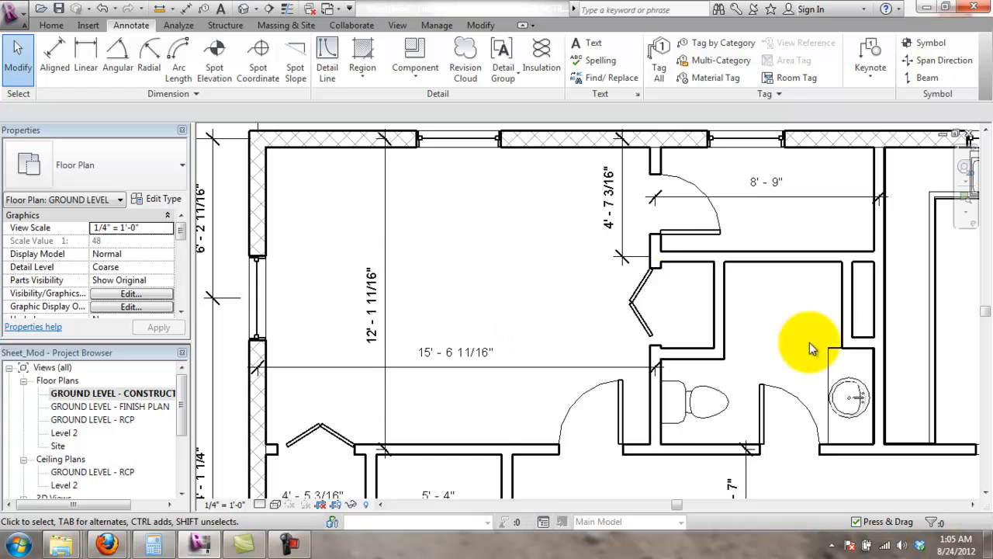
- Drag the 8' - 9" dimension line down along the small room's bottom wall
scroll(810, 343, "up", 1)
scroll(932, 351, "down", 3)
middle_click_drag(820, 311, 665, 309)
scroll(665, 304, "up", 2)
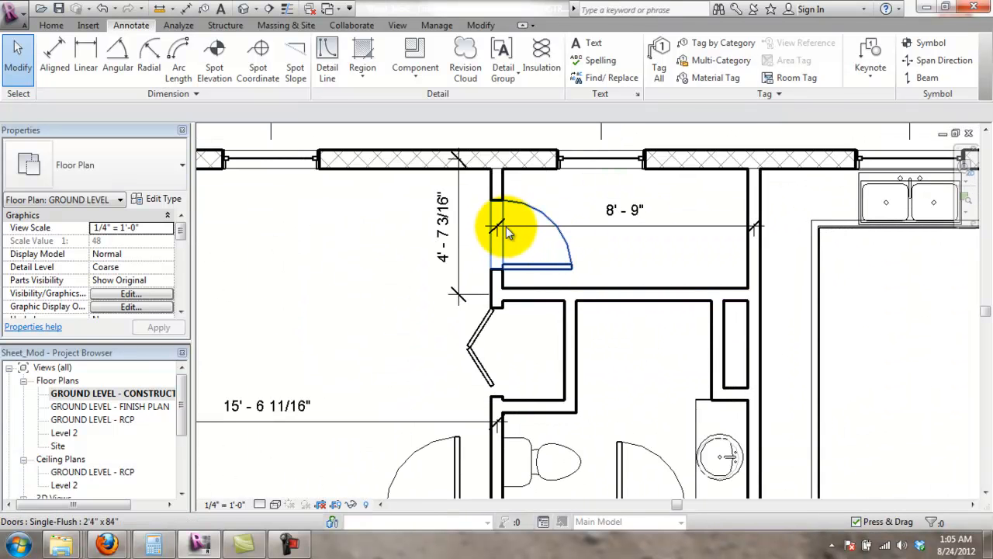
left_click(676, 227)
left_click_drag(675, 226, 661, 289)
left_click(694, 137)
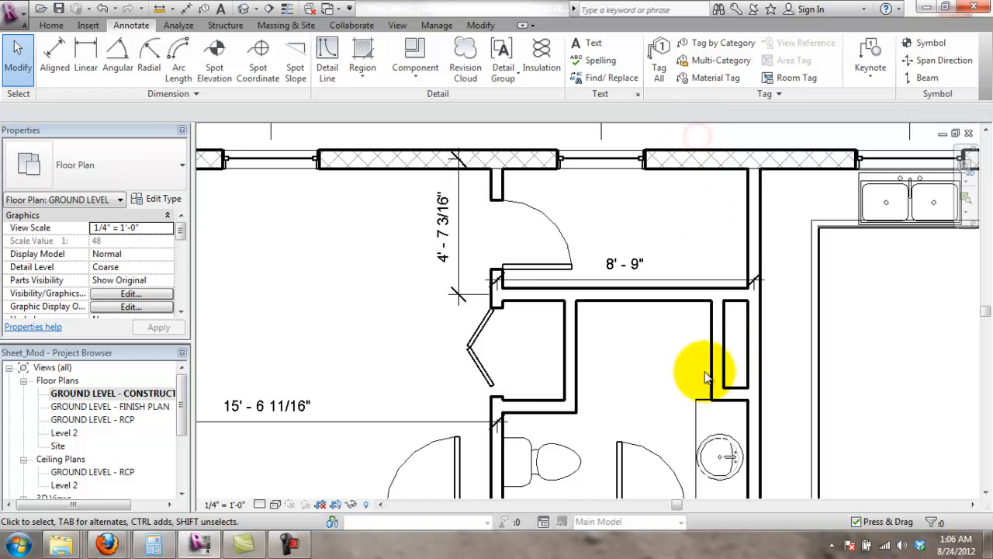
scroll(661, 379, "down", 1)
scroll(660, 379, "down", 2)
scroll(643, 264, "up", 4)
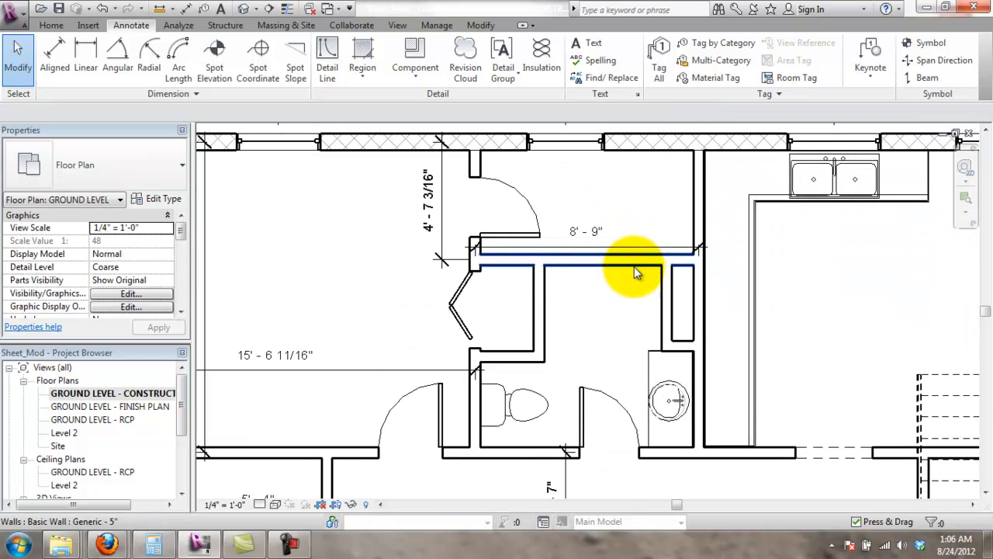
left_click(86, 56)
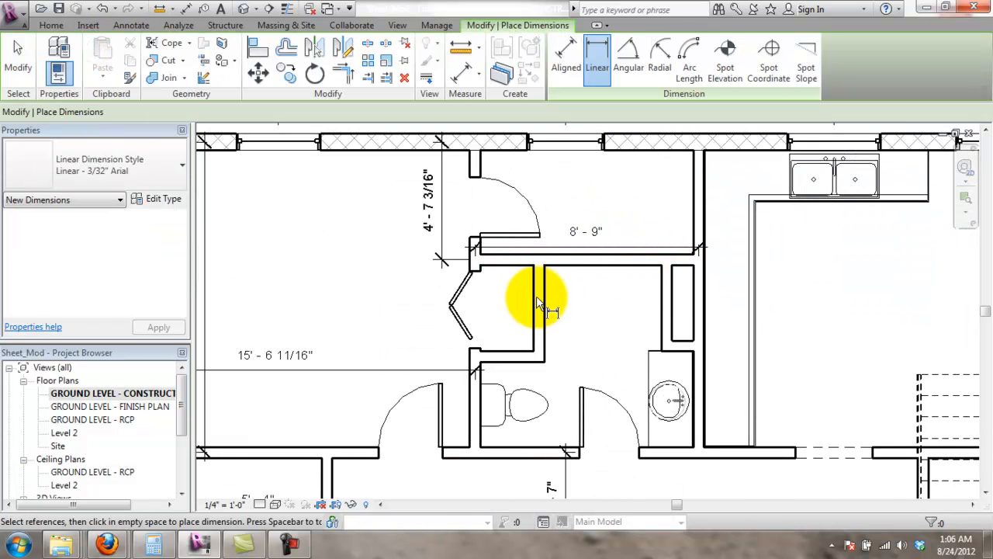
- Add a 3' - 9 1/2" aligned dimension (DI) across the bifold closet opening
key("Escape")
key("Escape")
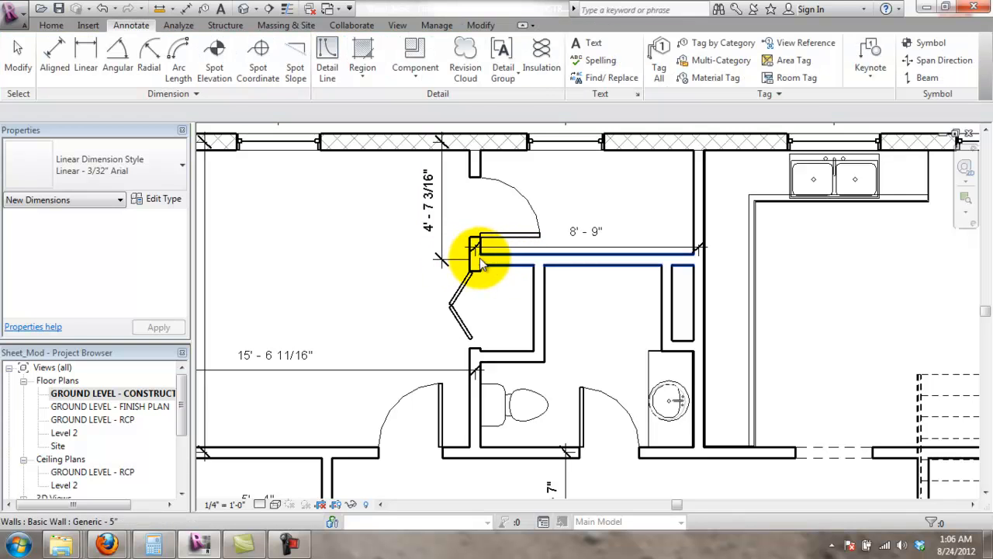
key("d")
key("i")
left_click(489, 260)
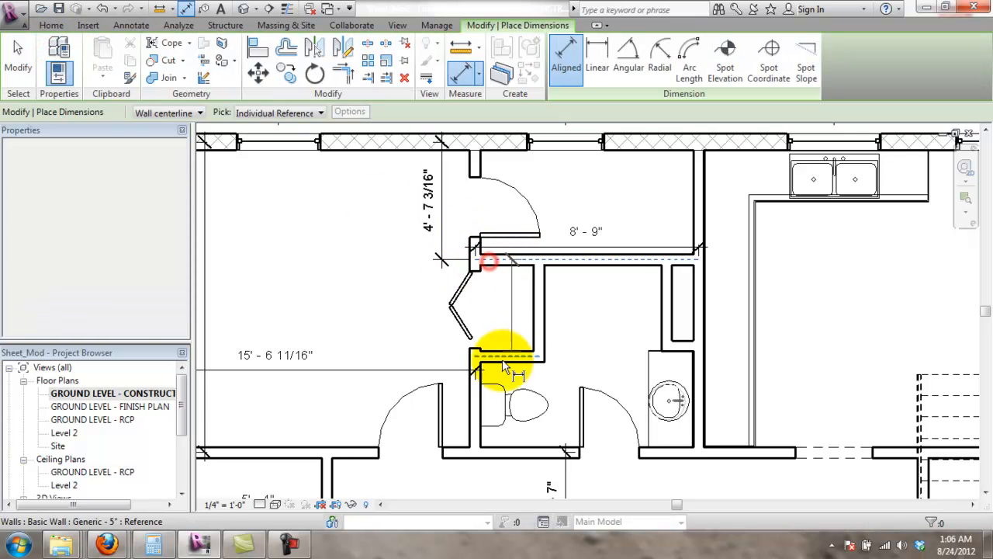
left_click(500, 359)
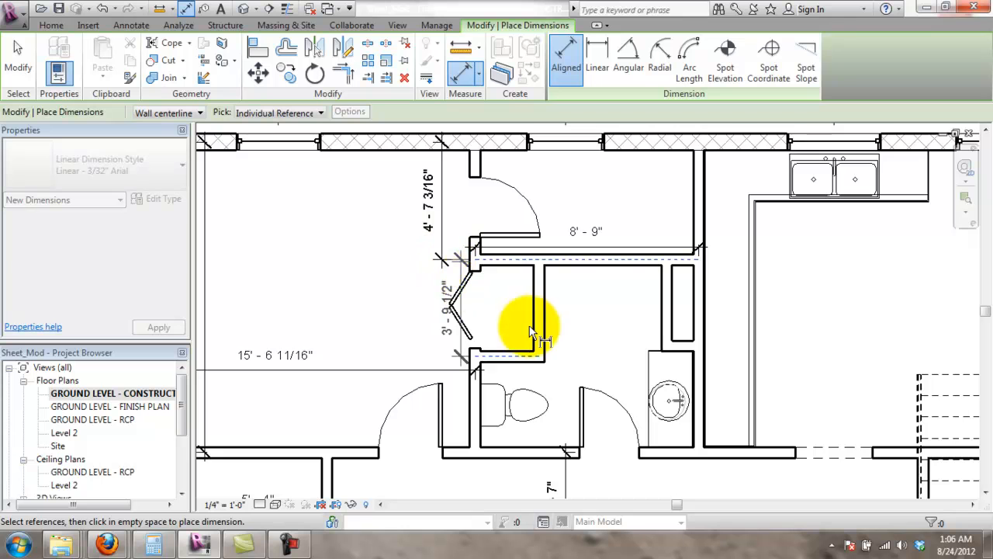
scroll(446, 287, "up", 1)
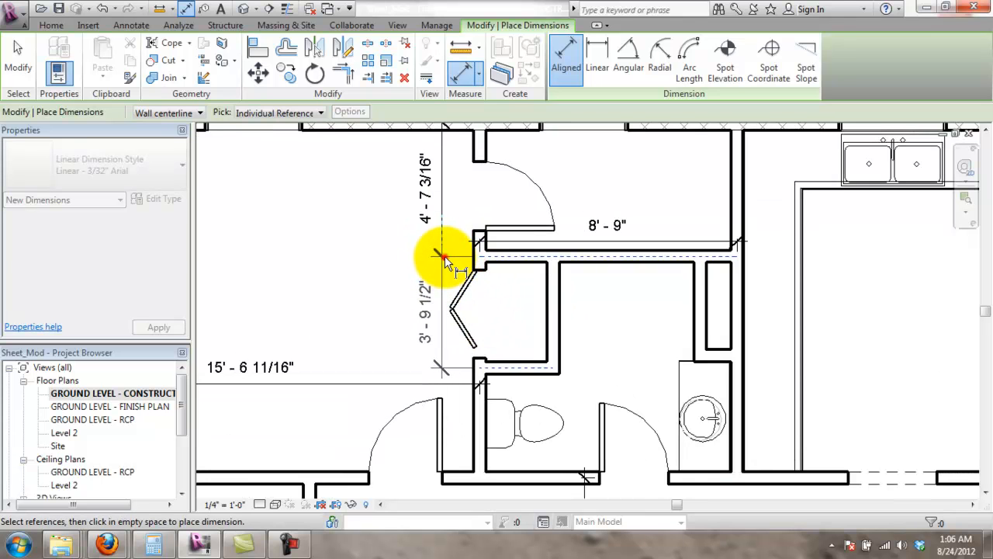
left_click(447, 264)
key("Escape")
- Zoom and pan out to bring more of the floor plan into view
scroll(358, 353, "down", 1)
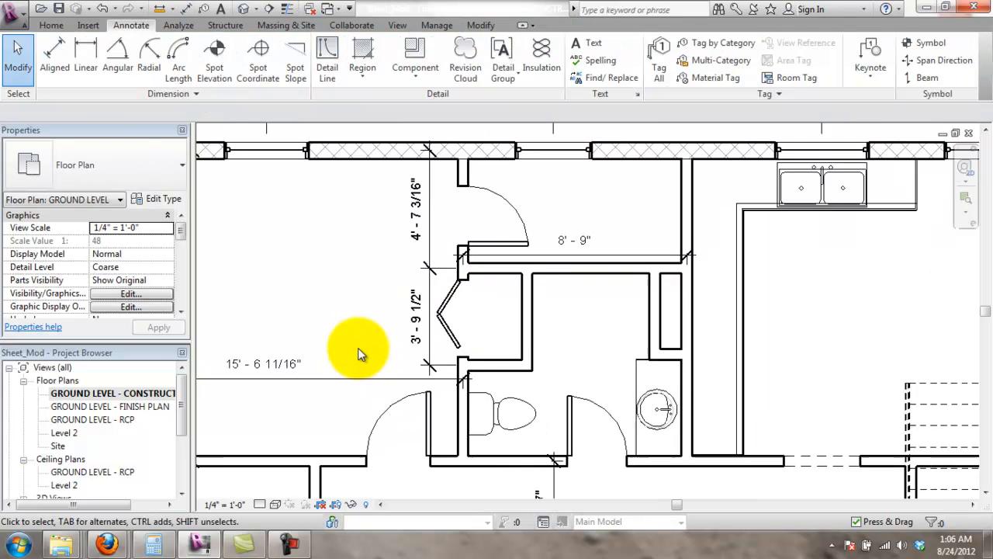
scroll(484, 337, "down", 1)
scroll(528, 439, "down", 1)
scroll(601, 357, "up", 2)
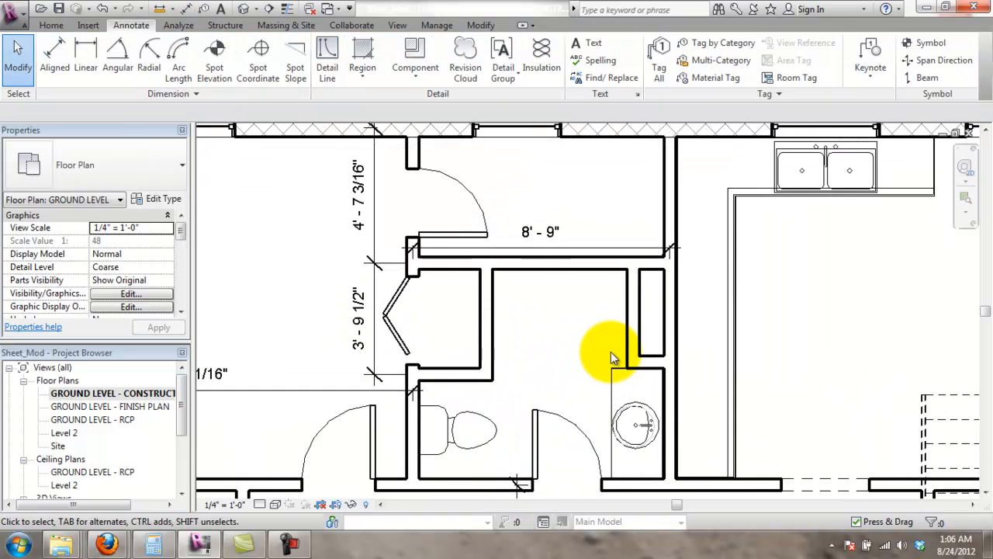
scroll(510, 372, "up", 1)
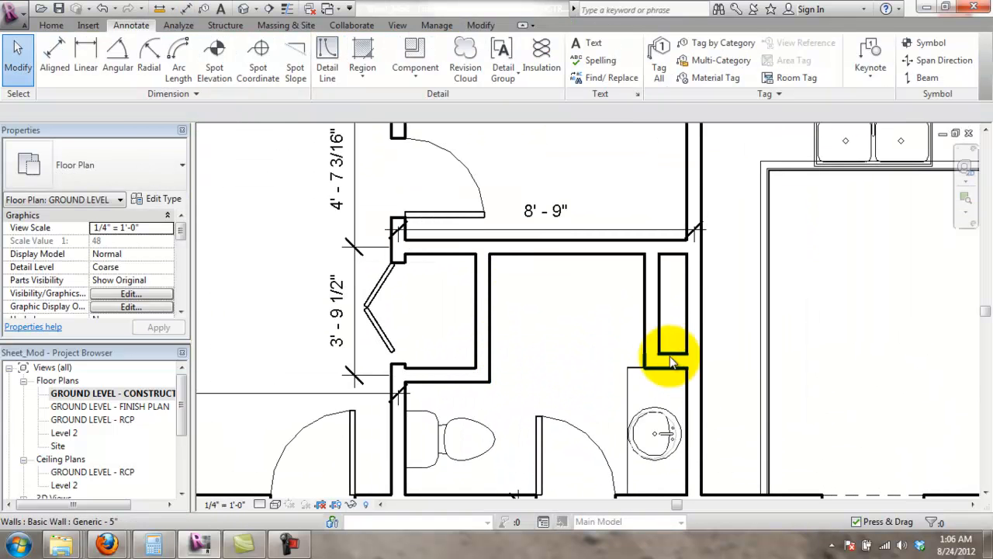
left_click(86, 68)
key("Escape")
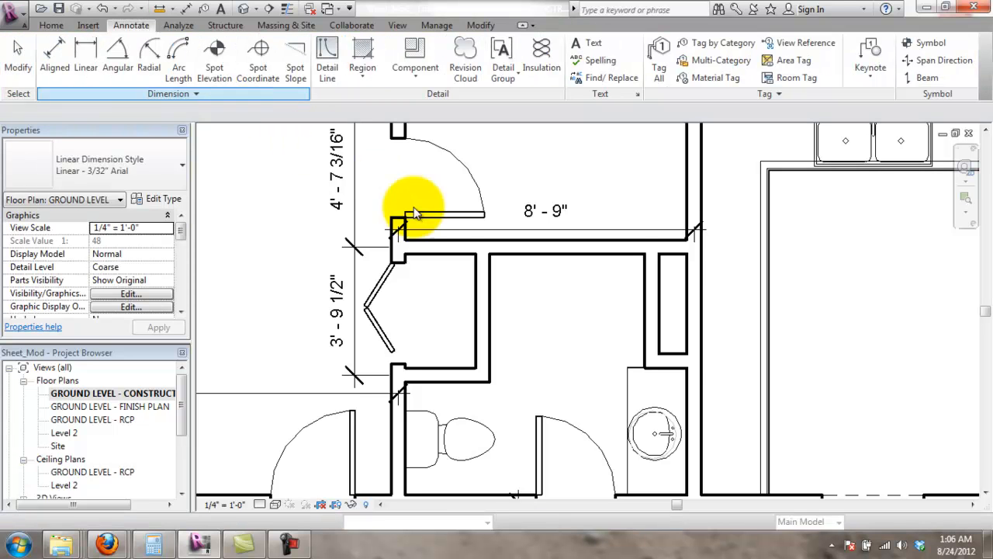
scroll(525, 366, "down", 3)
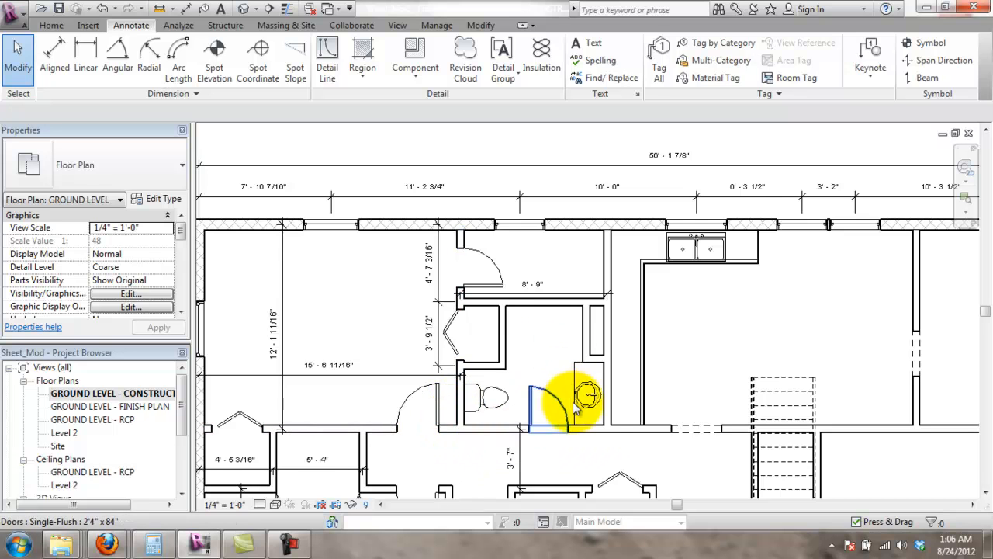
scroll(594, 427, "down", 2)
middle_click_drag(620, 442, 484, 244)
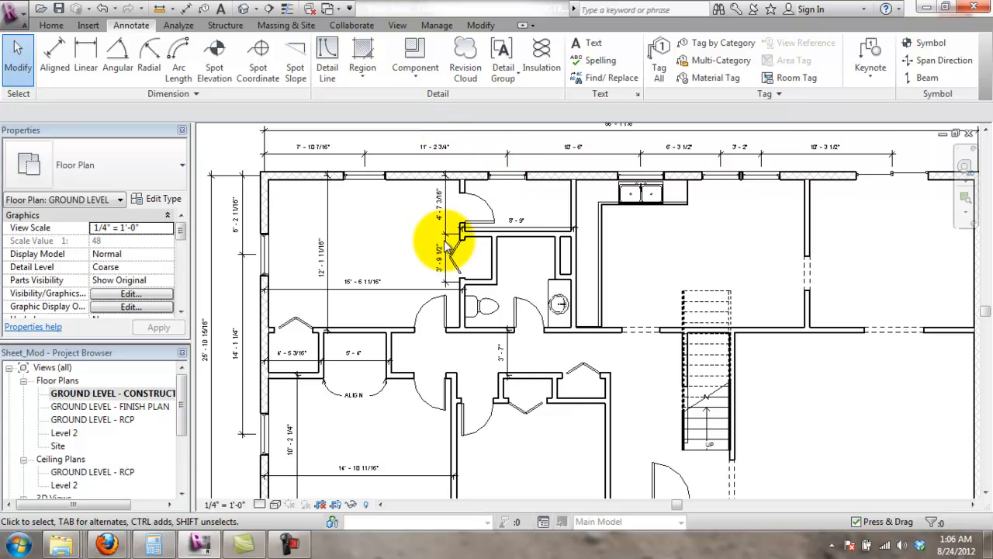
scroll(547, 268, "up", 2)
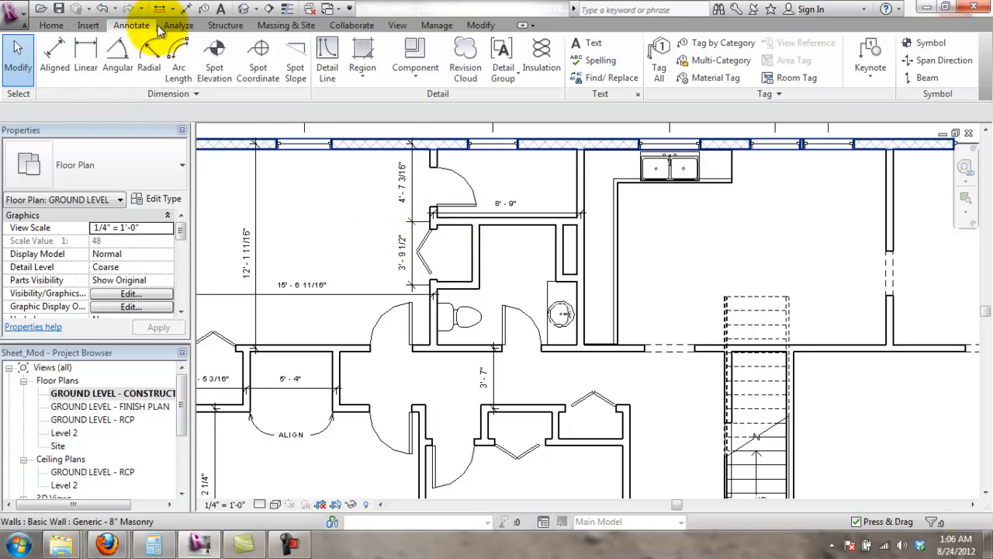
- Draw a callout framing the bathroom and closet, creating a 'Callout of GROUND LEVEL' plan view
left_click(398, 28)
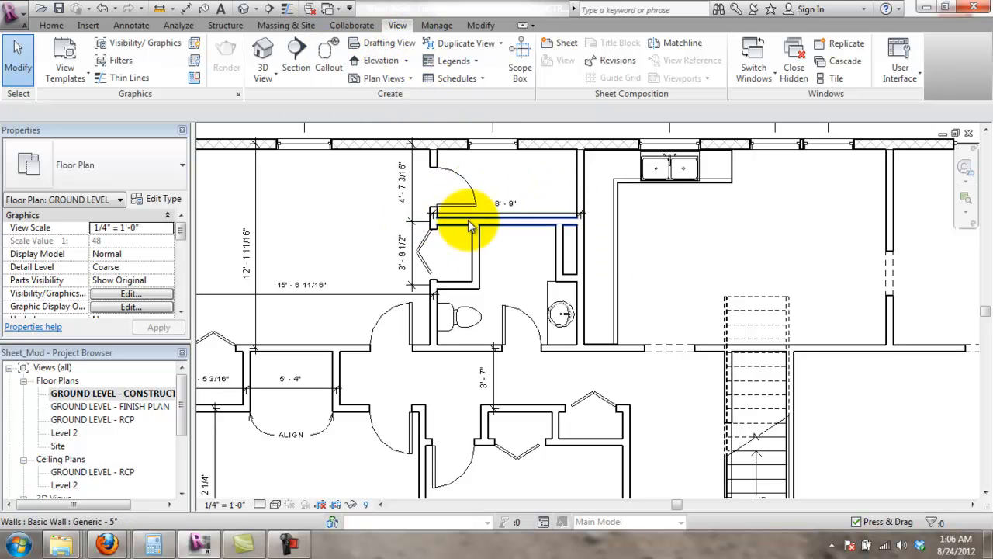
left_click(338, 67)
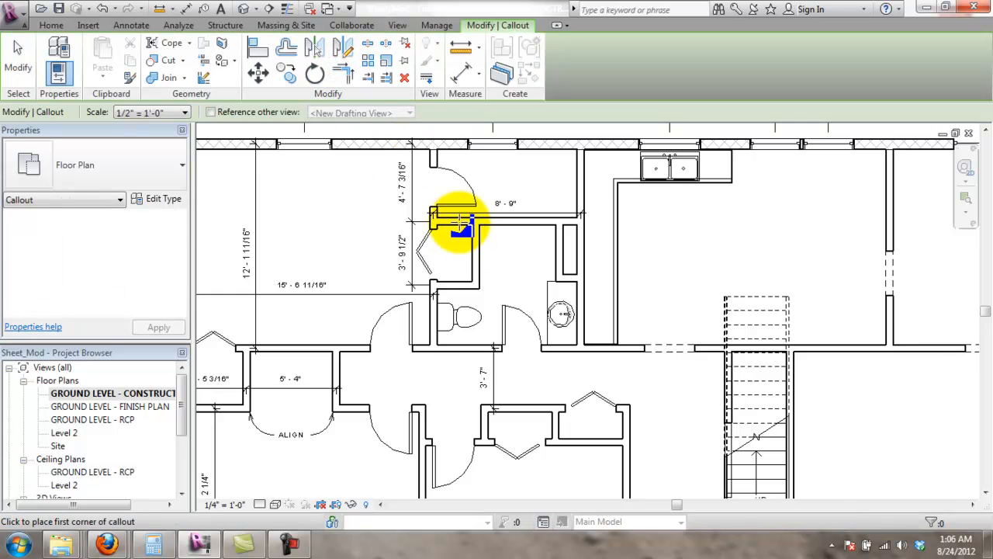
scroll(458, 223, "up", 2)
scroll(641, 330, "up", 1)
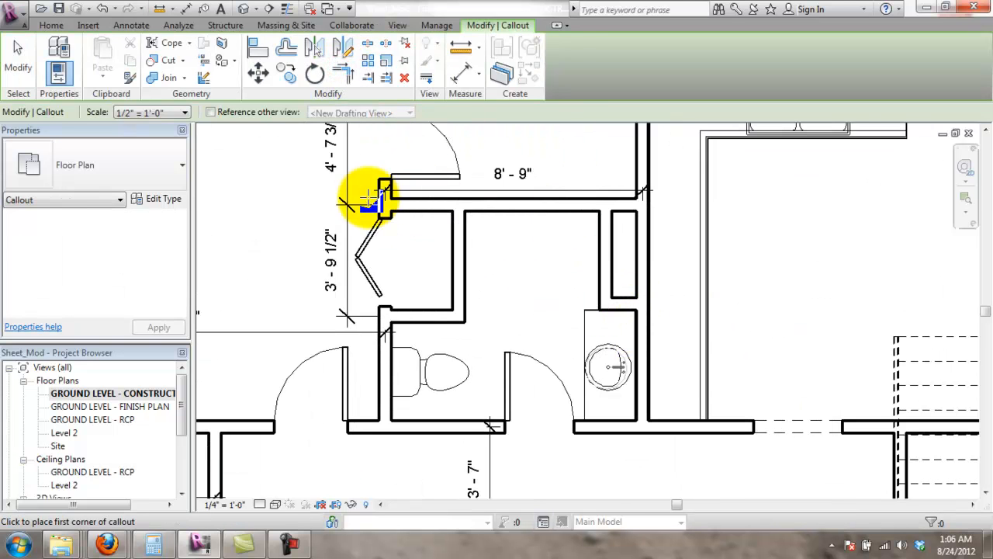
left_click(353, 159)
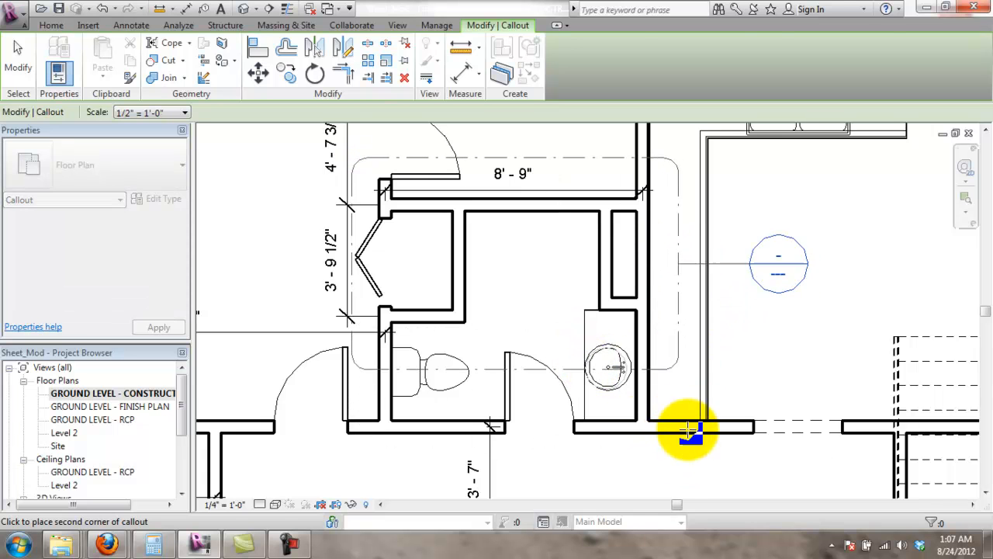
left_click(676, 447)
key("Escape")
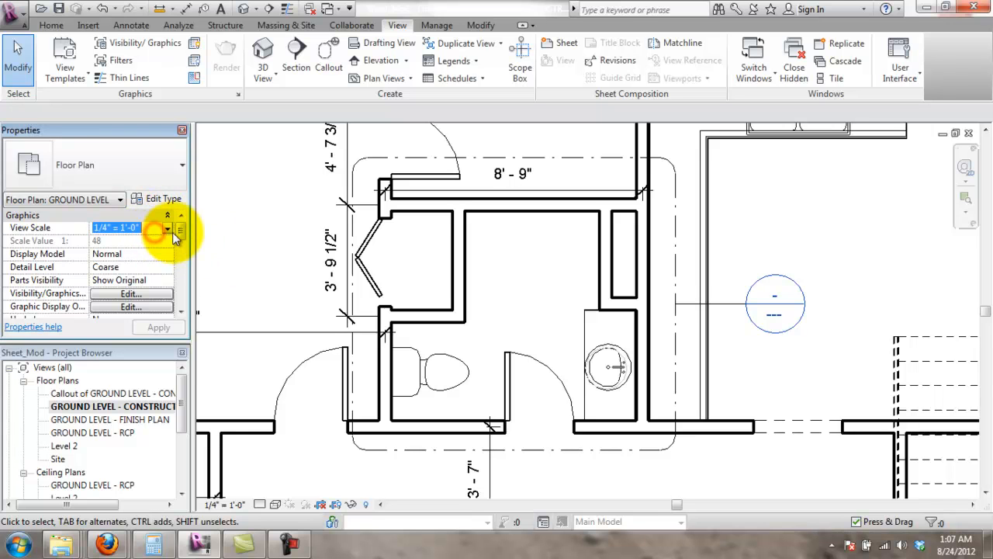
left_click(167, 229)
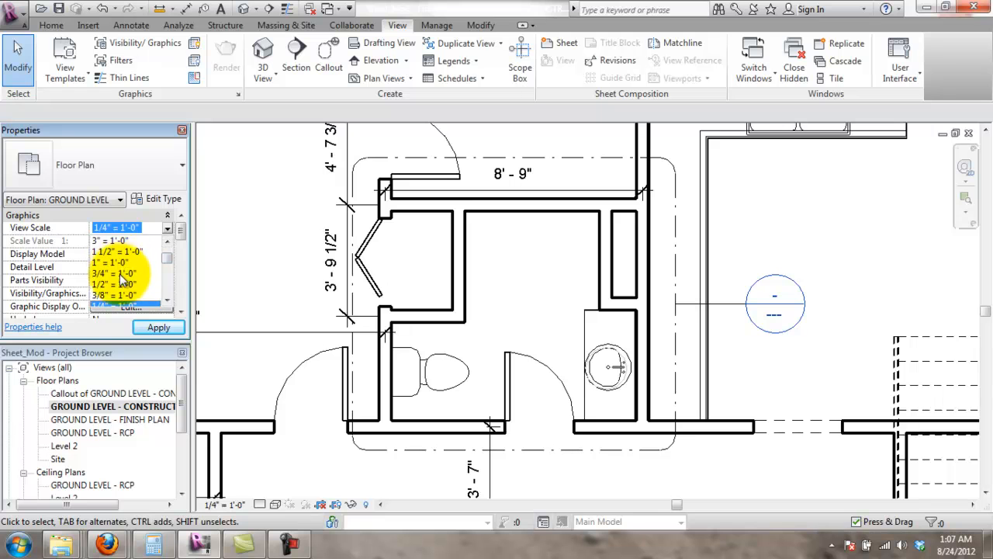
left_click(119, 284)
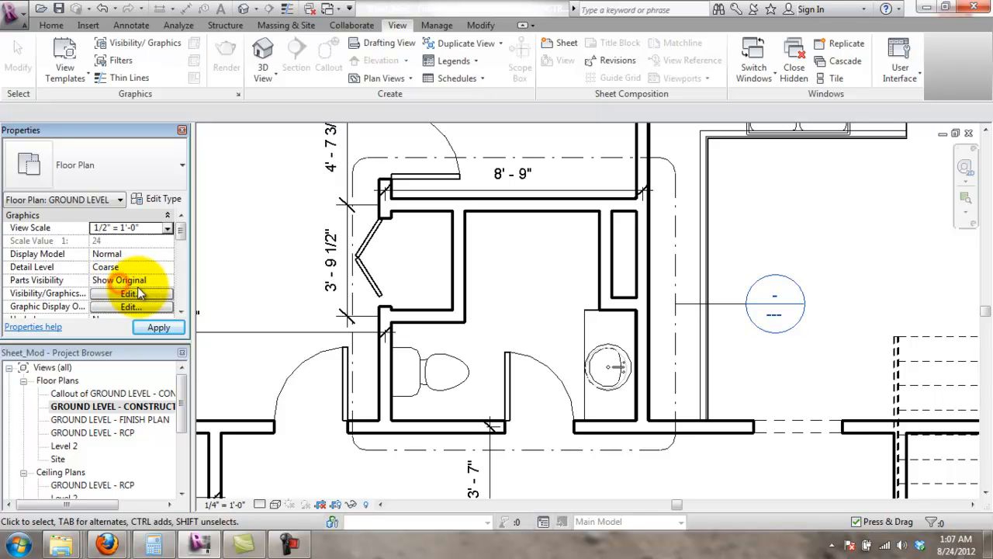
left_click(172, 328)
scroll(590, 287, "up", 5)
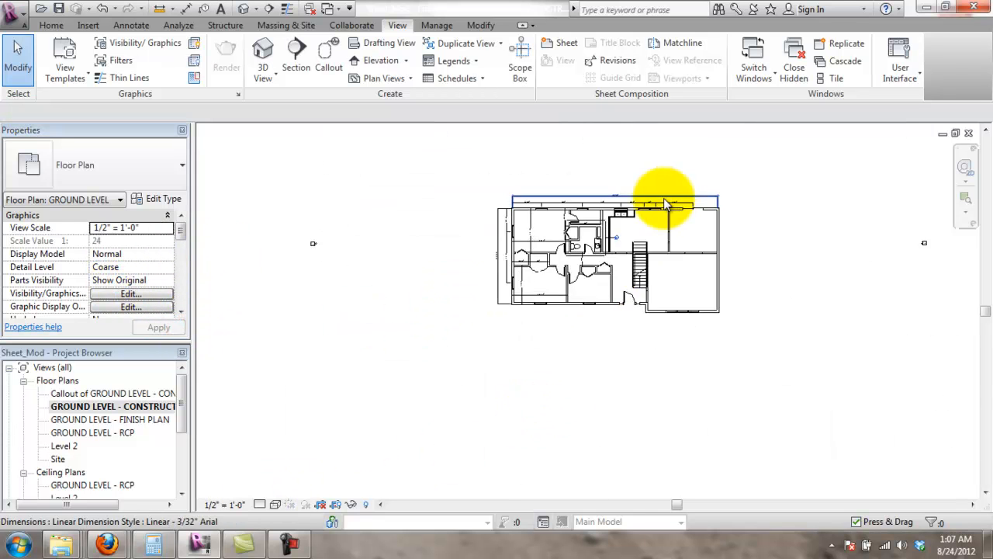
scroll(558, 311, "up", 3)
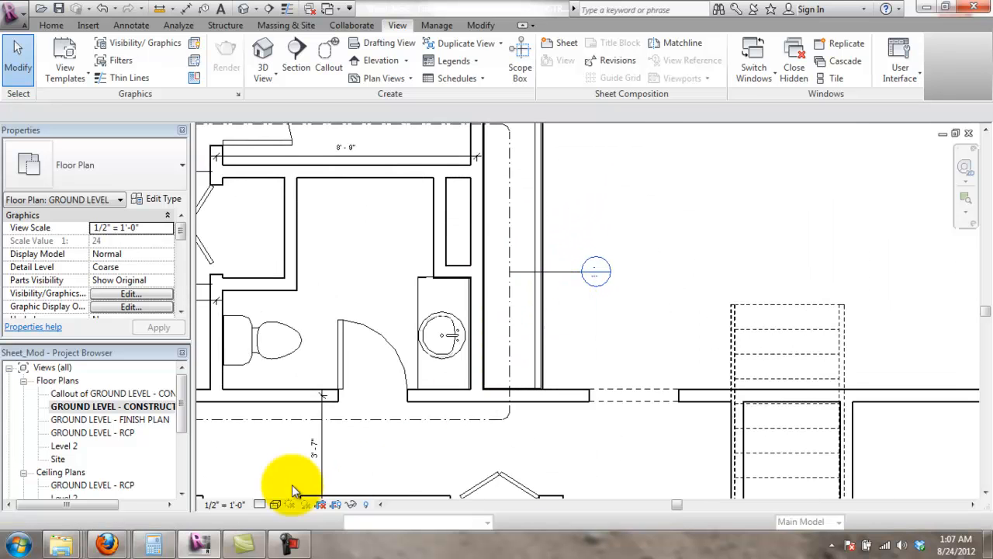
left_click(232, 505)
left_click(244, 184)
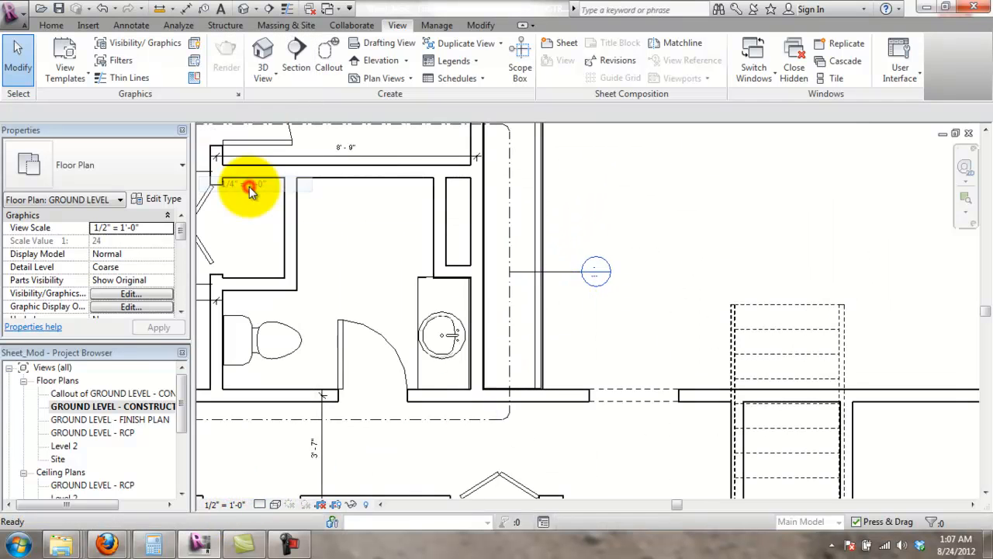
scroll(550, 284, "down", 5)
scroll(596, 315, "up", 6)
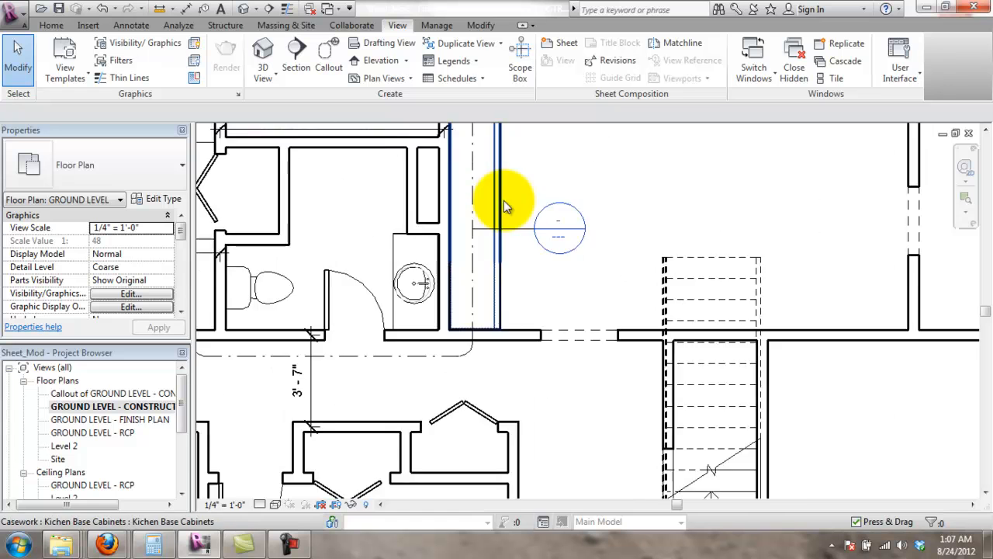
left_click(515, 240)
scroll(322, 292, "down", 3)
scroll(413, 262, "down", 1)
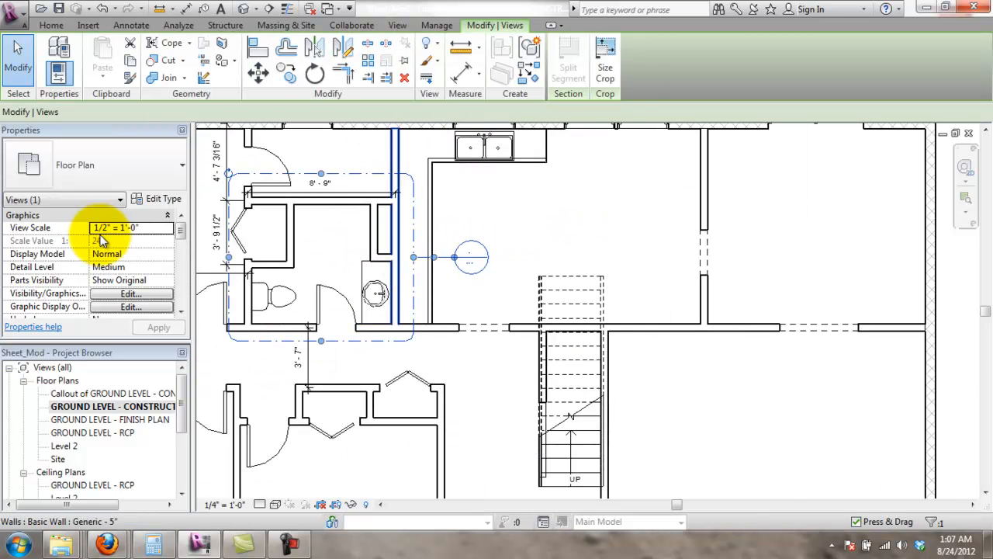
- Select the bathroom callout boundary and nudge its edge slightly
middle_click_drag(430, 288, 501, 291)
scroll(481, 269, "up", 3)
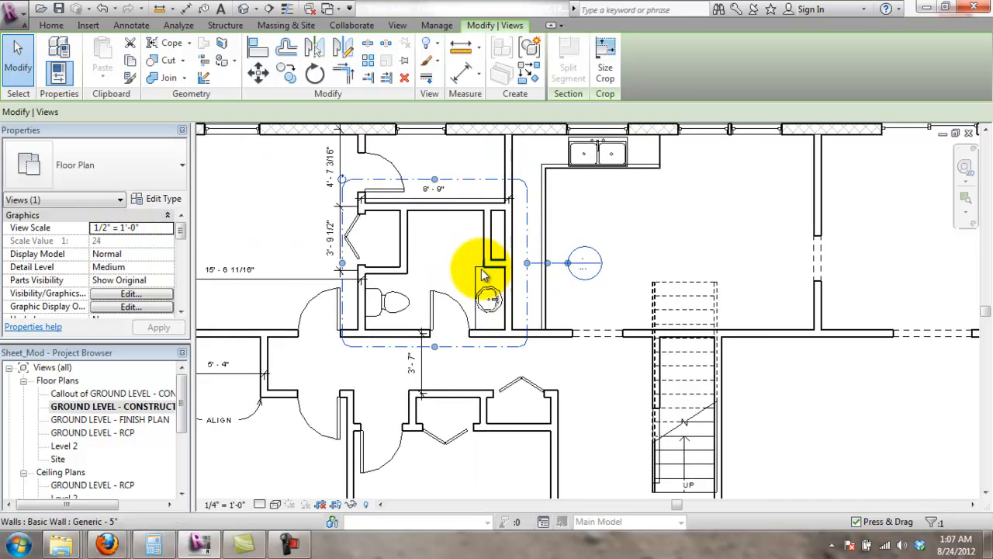
key("Escape")
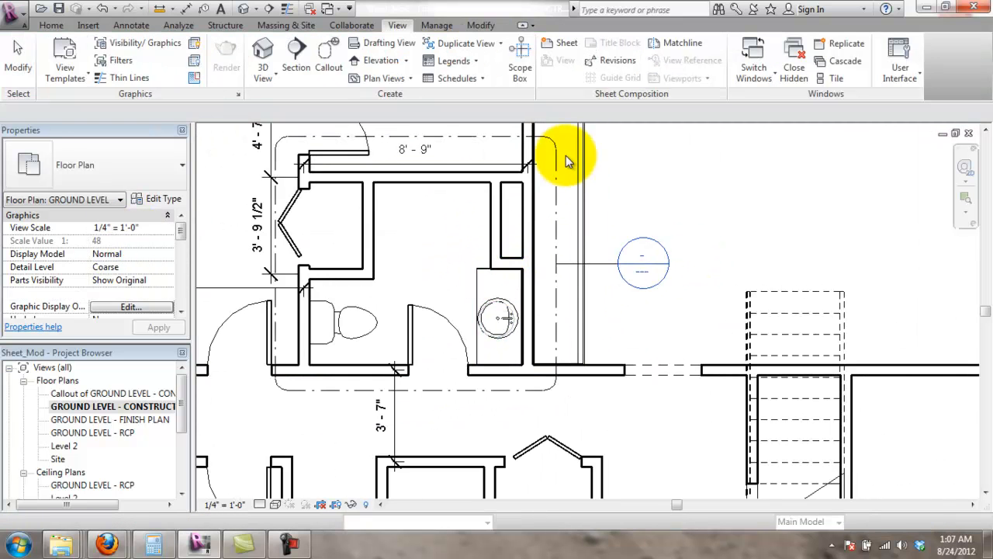
middle_click_drag(464, 221, 476, 284)
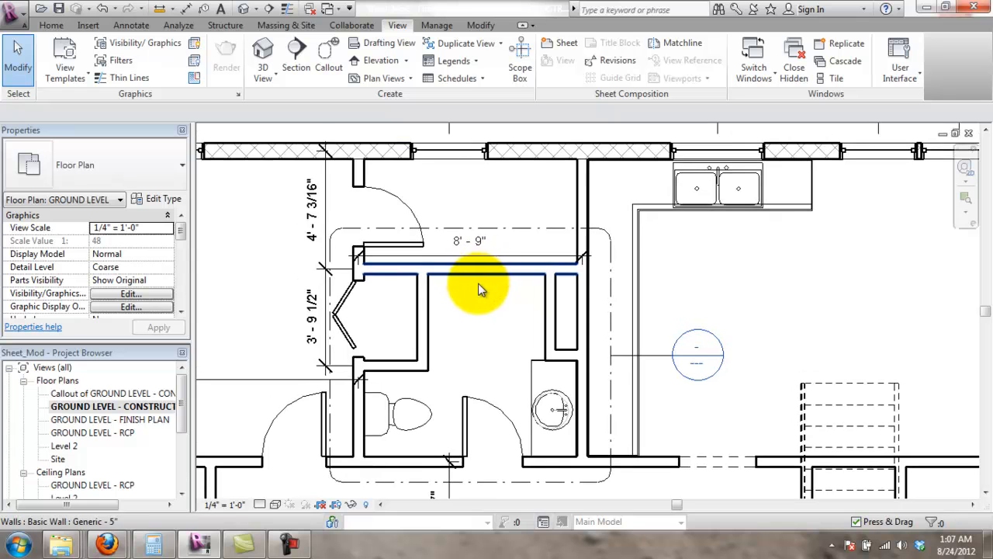
left_click(330, 295)
scroll(330, 306, "up", 2)
left_click_drag(339, 381, 342, 381)
- Drag the 3'-9 1/2" and 4'-7 3/16" dimensions left so they line up outside the callout
left_click_drag(322, 316, 296, 319)
left_click(339, 204)
left_click_drag(310, 210, 287, 219)
left_click(243, 259)
scroll(313, 280, "down", 4)
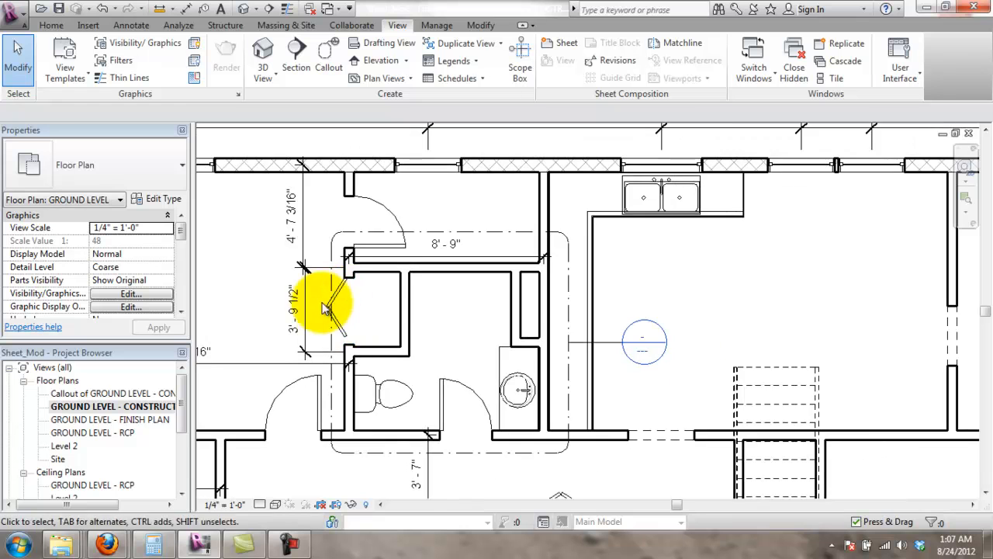
scroll(334, 326, "up", 1)
scroll(520, 296, "up", 1)
scroll(528, 313, "down", 1)
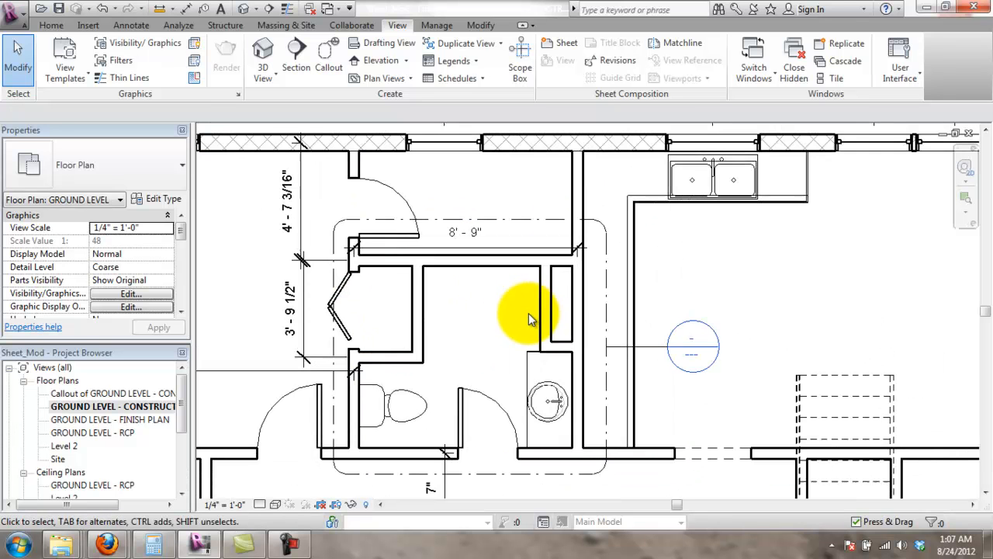
- Check the bathroom callout's crop region, then pan the plan to the stair area and top exterior wall
left_click(452, 224)
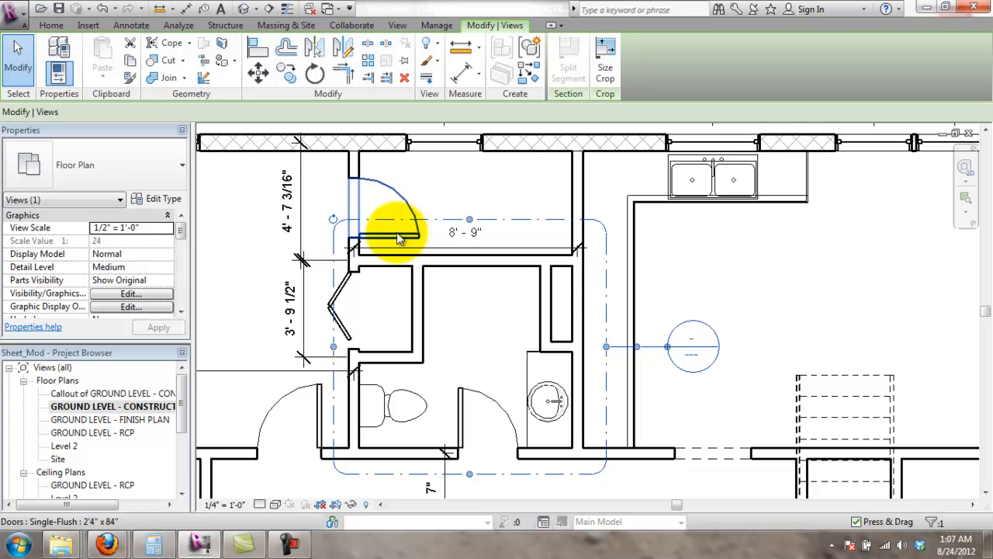
scroll(396, 232, "down", 2)
scroll(516, 362, "down", 1)
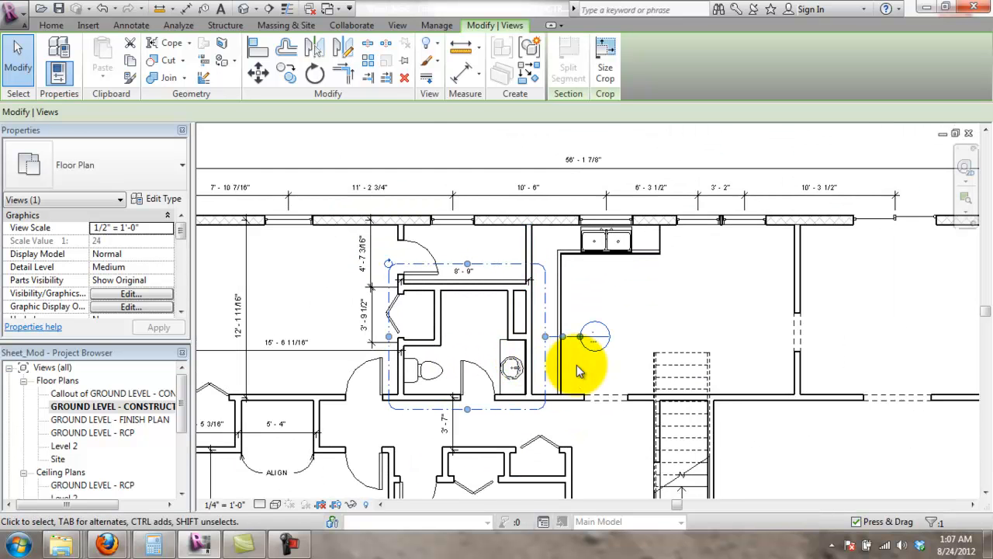
scroll(606, 359, "up", 2)
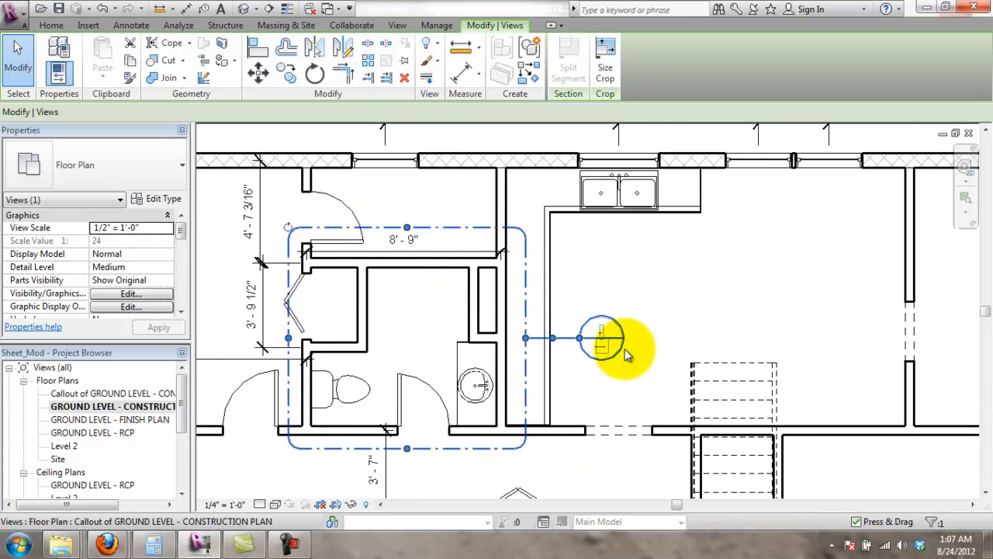
left_click(620, 373)
scroll(622, 367, "down", 2)
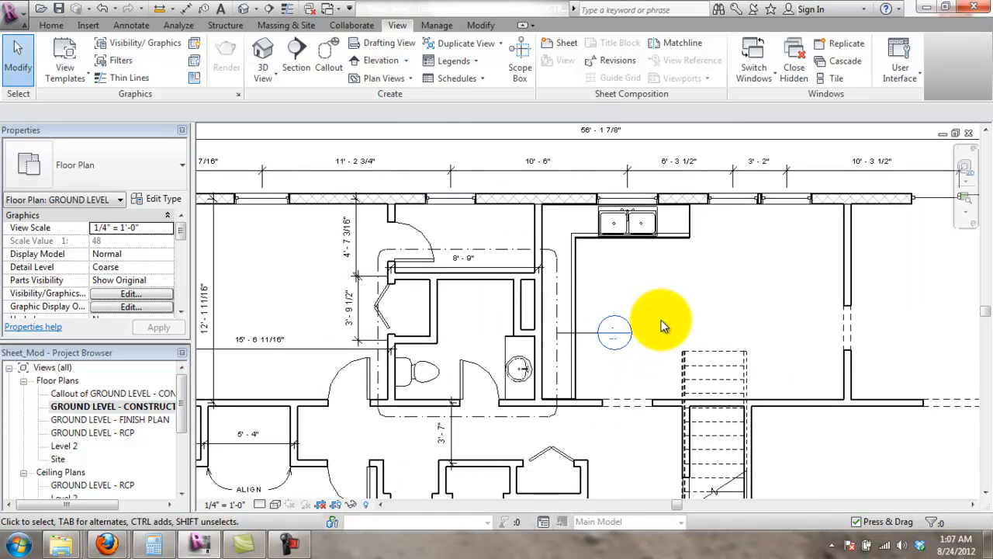
scroll(663, 325, "down", 1)
scroll(583, 415, "up", 2)
middle_click_drag(573, 425, 617, 300)
scroll(579, 288, "down", 1)
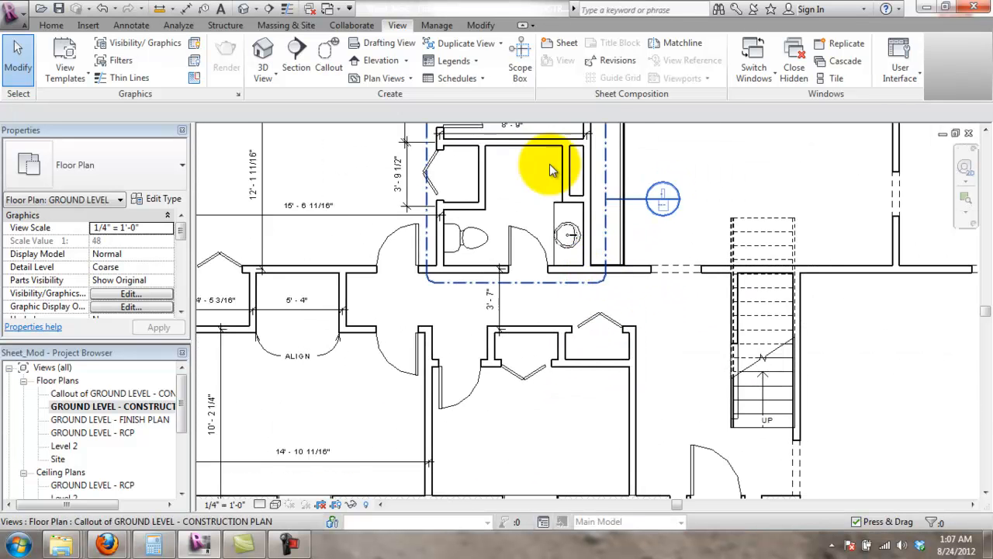
middle_click_drag(781, 289, 694, 397)
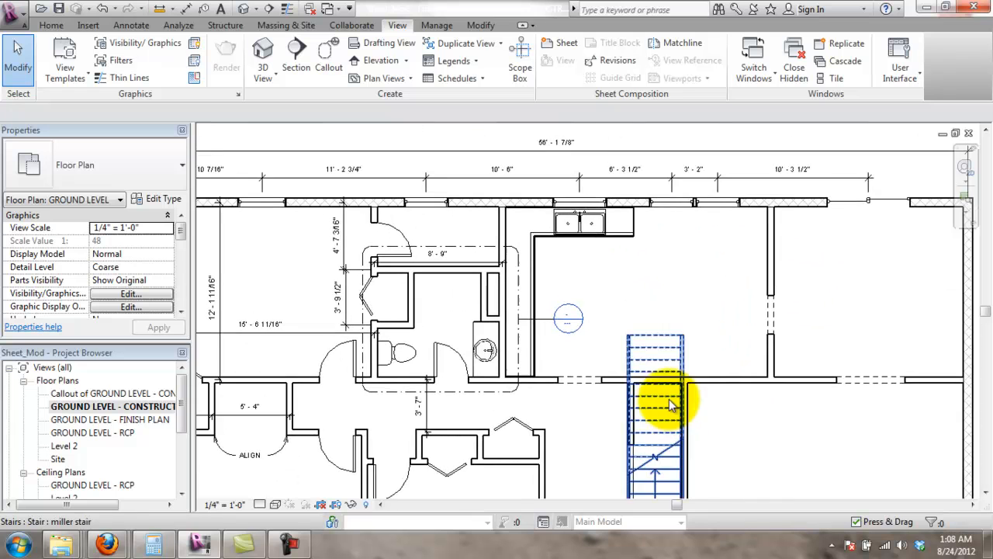
middle_click_drag(806, 394, 743, 373)
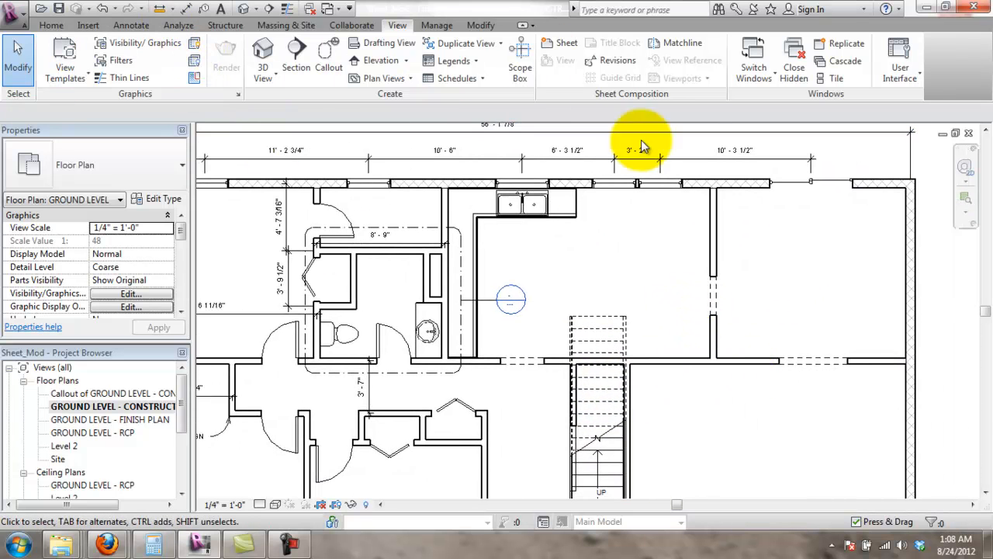
- Add a 12'-11 11/16" aligned dimension from the top exterior wall to the lower wall
left_click(131, 25)
left_click(51, 55)
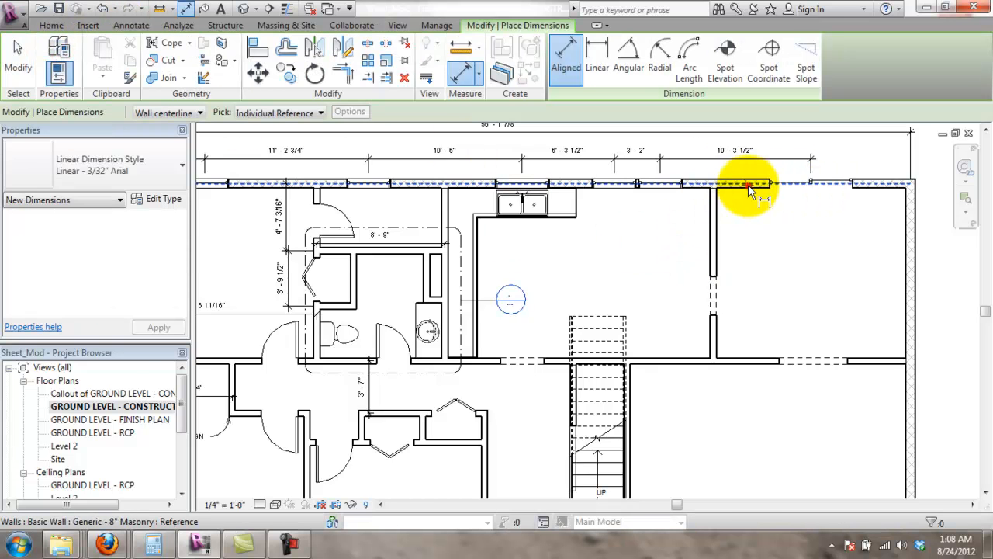
left_click(749, 188)
left_click(746, 361)
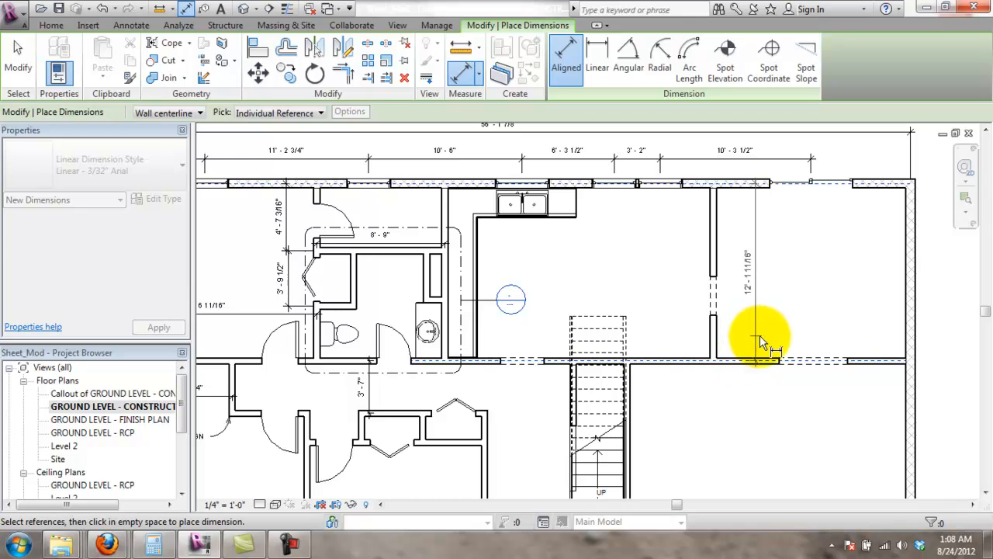
left_click(761, 335)
scroll(584, 193, "up", 2)
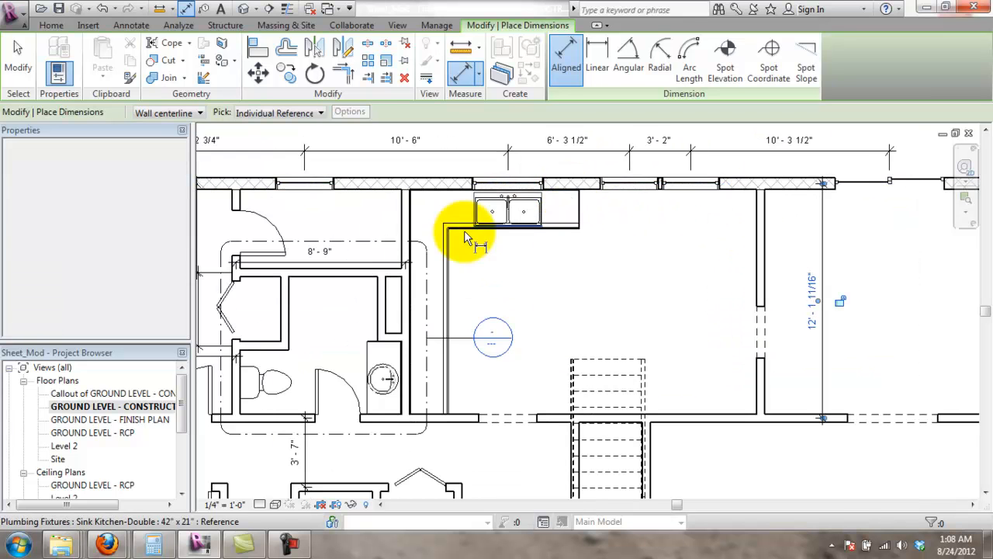
- Place an 18'-4 1/2" / 13'-5 11/16" width string from the kitchen wall through the partition to the east wall
left_click(405, 227)
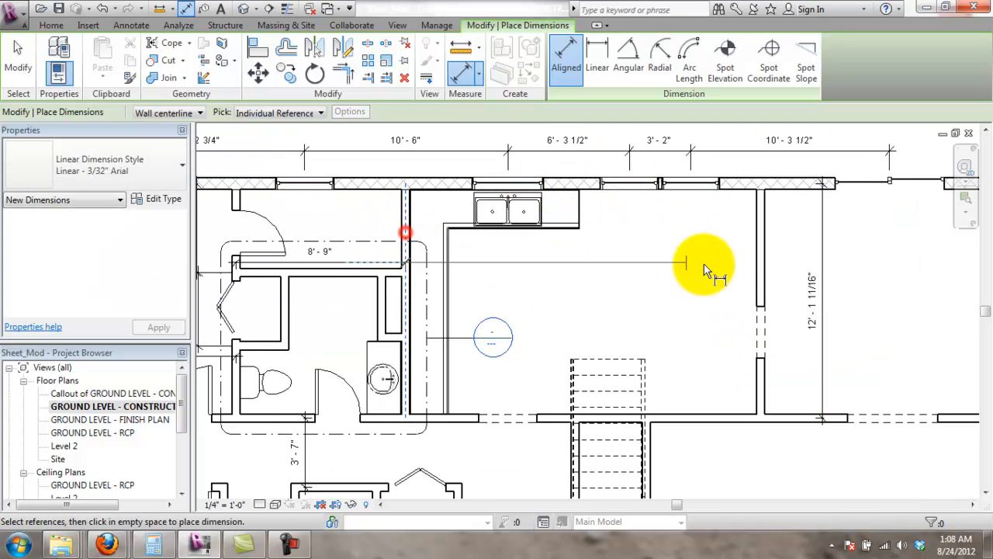
left_click(759, 253)
scroll(756, 256, "down", 2)
left_click(895, 260)
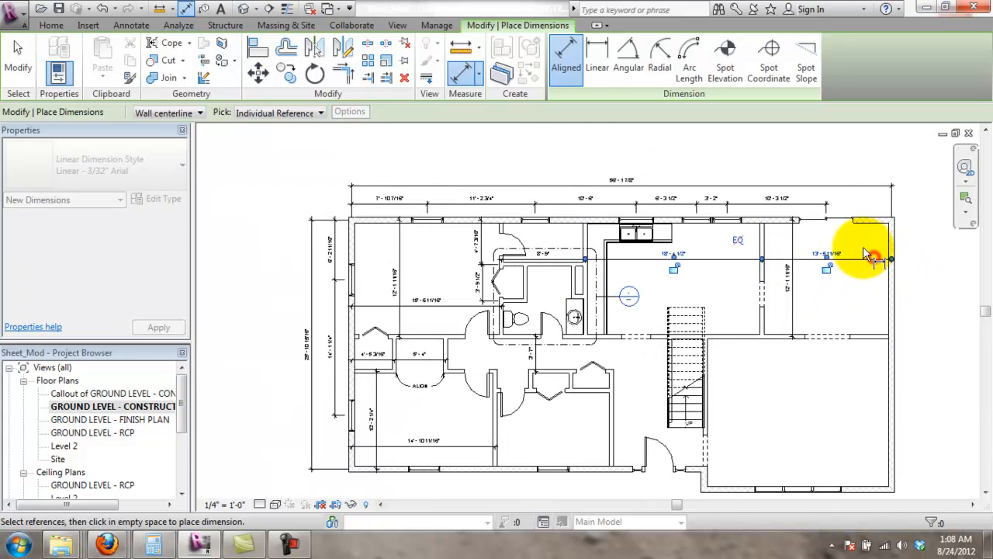
left_click(867, 256)
key("Escape")
scroll(831, 331, "up", 1)
scroll(830, 331, "up", 2)
scroll(805, 244, "down", 1)
scroll(840, 260, "up", 1)
scroll(797, 209, "down", 3)
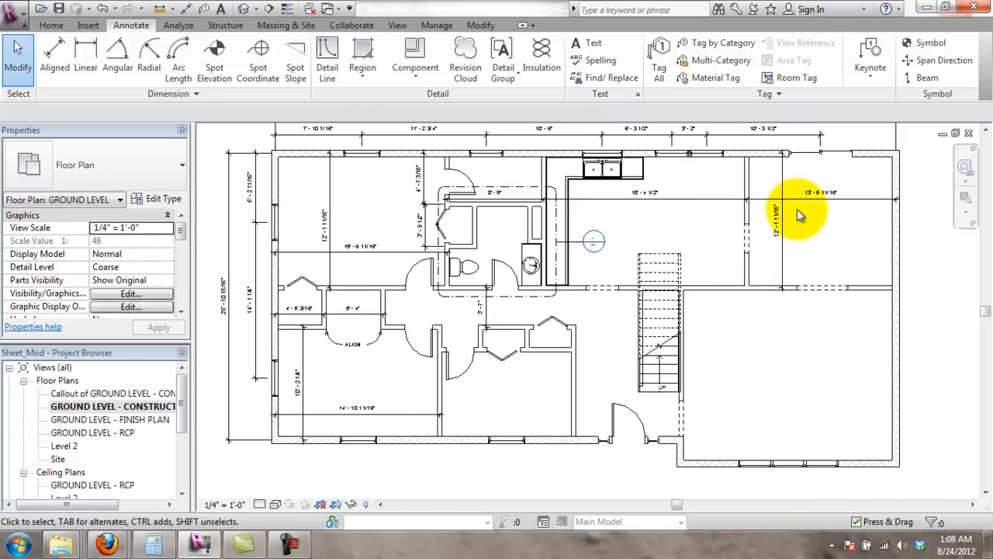
scroll(791, 206, "up", 1)
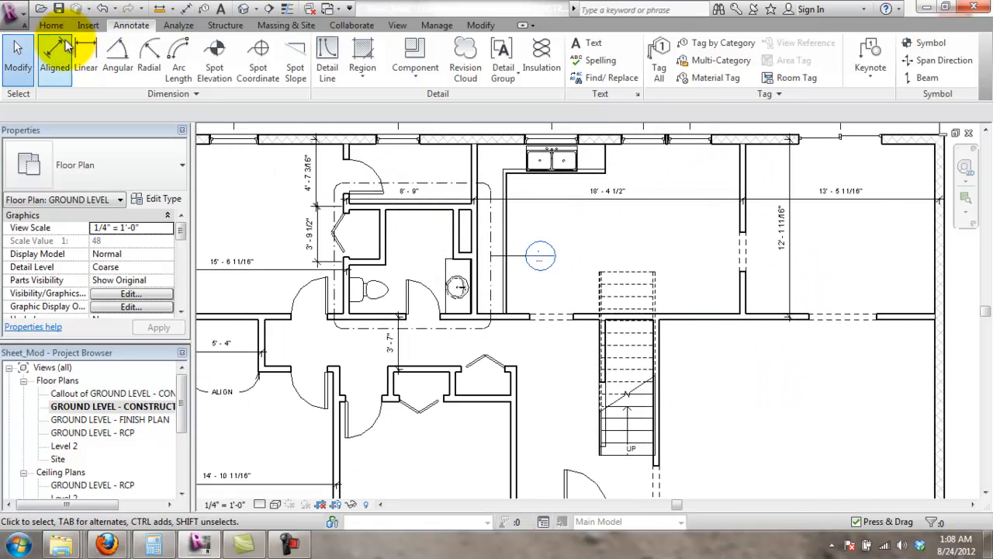
- Add a 4'-5 1/2" aligned dimension to the short wall beside the stairs
left_click(70, 63)
left_click(731, 314)
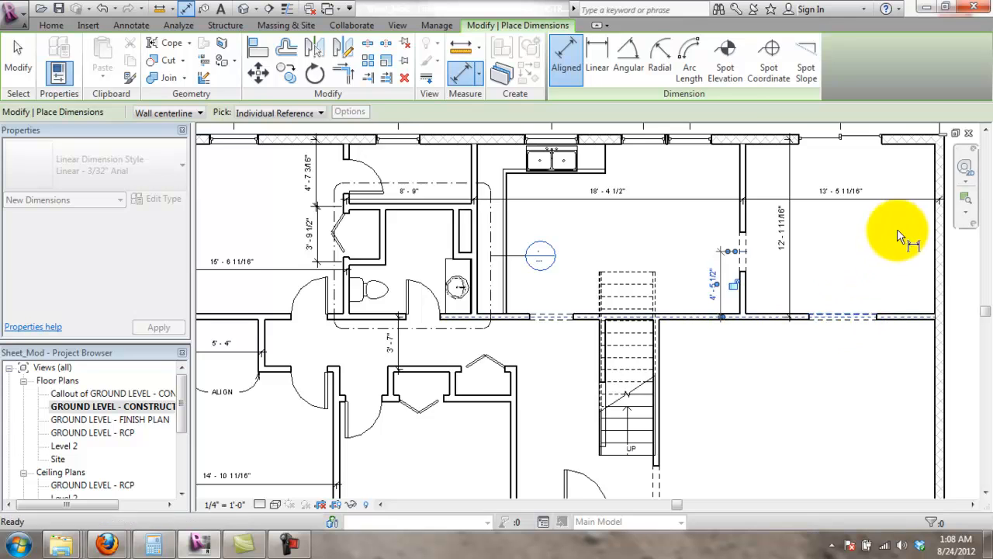
scroll(897, 229, "down", 3)
key("Escape")
key("Escape")
scroll(947, 240, "up", 2)
scroll(948, 240, "up", 1)
scroll(948, 239, "down", 1)
- Move the 13'-5 11/16" dimension text right toward the east wall
middle_click_drag(955, 276, 817, 331)
scroll(815, 329, "up", 2)
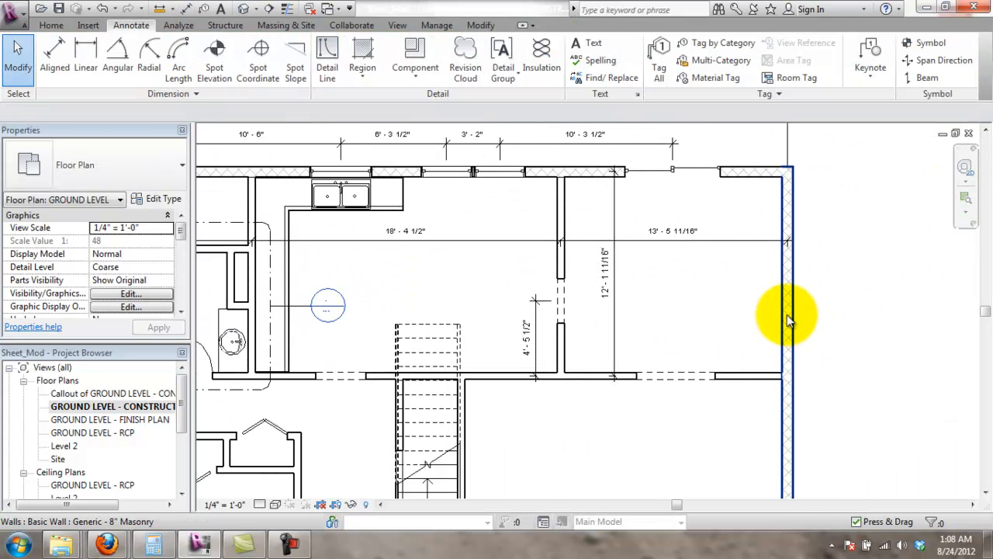
middle_click_drag(738, 289, 706, 321)
left_click(641, 264)
left_click_drag(643, 267, 707, 270)
left_click(699, 318)
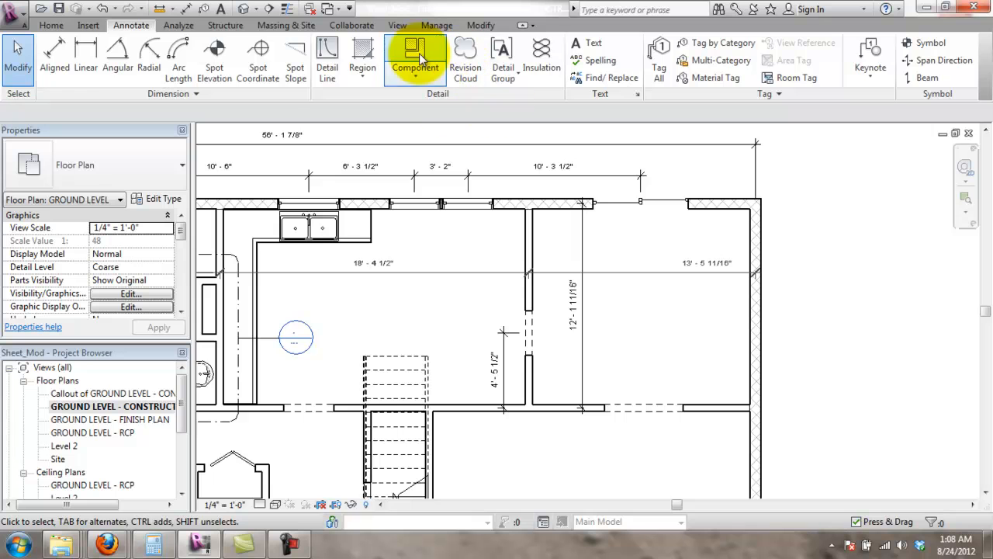
left_click(654, 78)
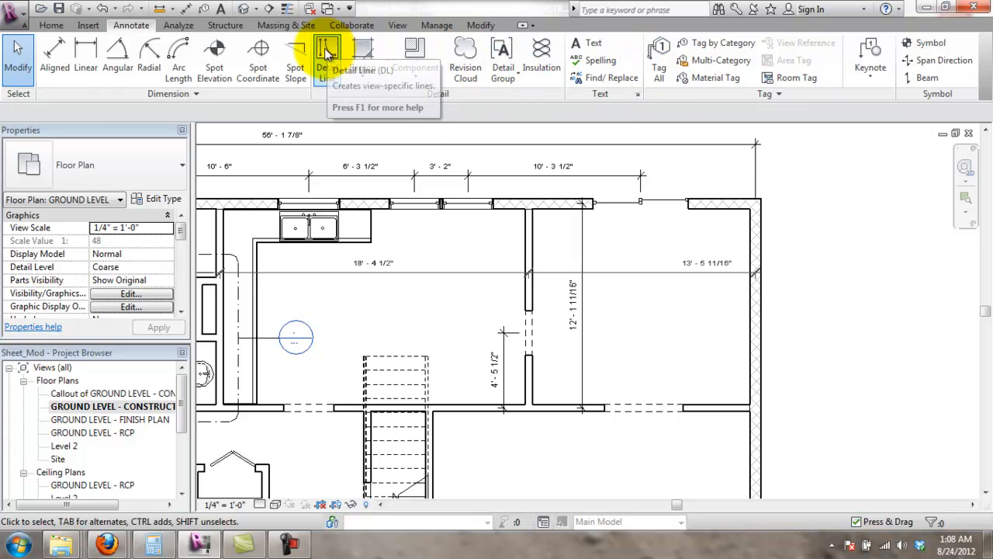
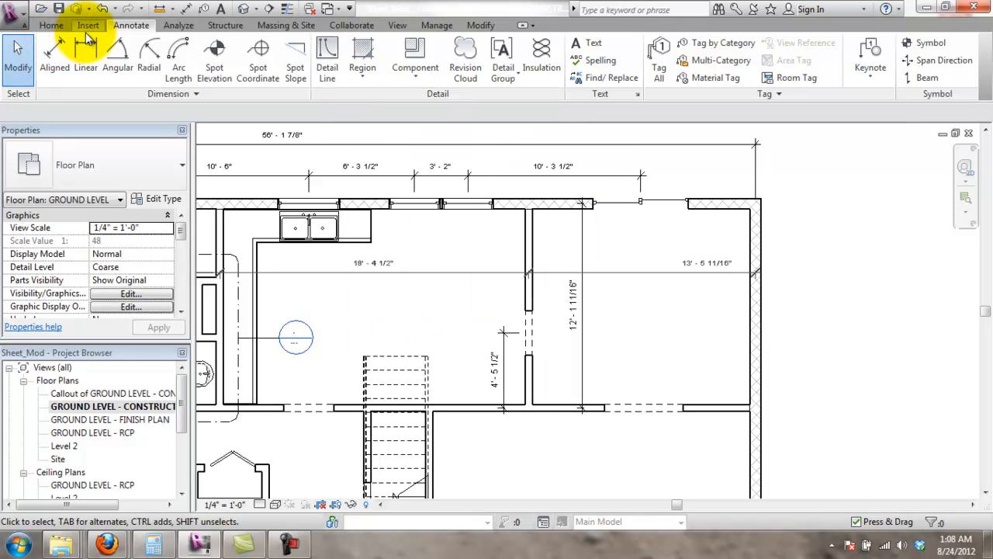
- Draw a vertical <Centerline> detail line from the door opening's midpoint up past the top dimensions
left_click(326, 56)
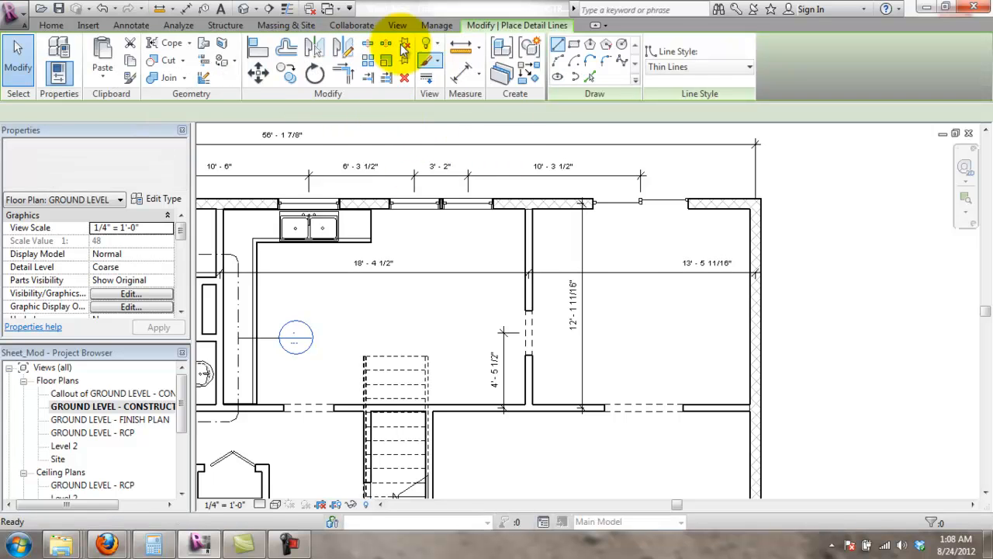
left_click(708, 66)
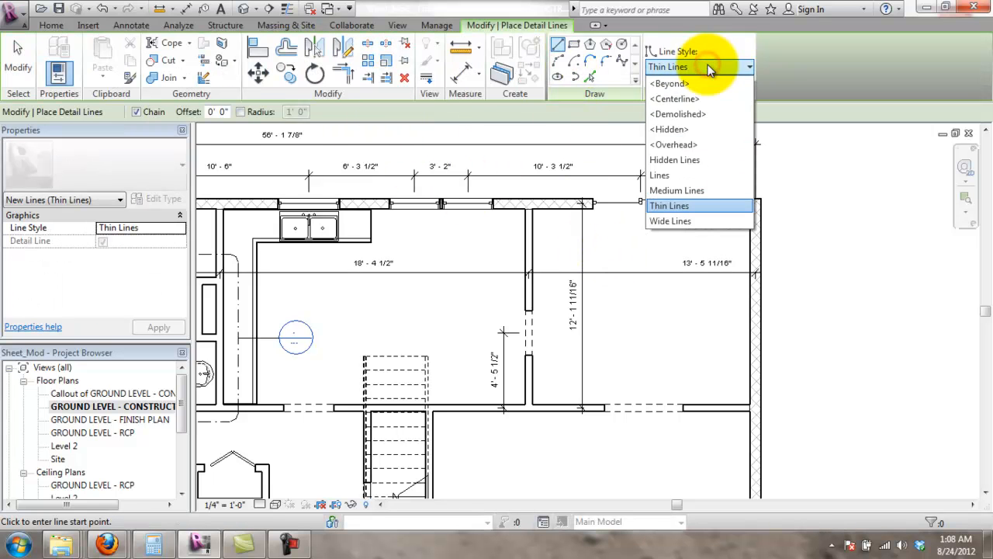
left_click(675, 98)
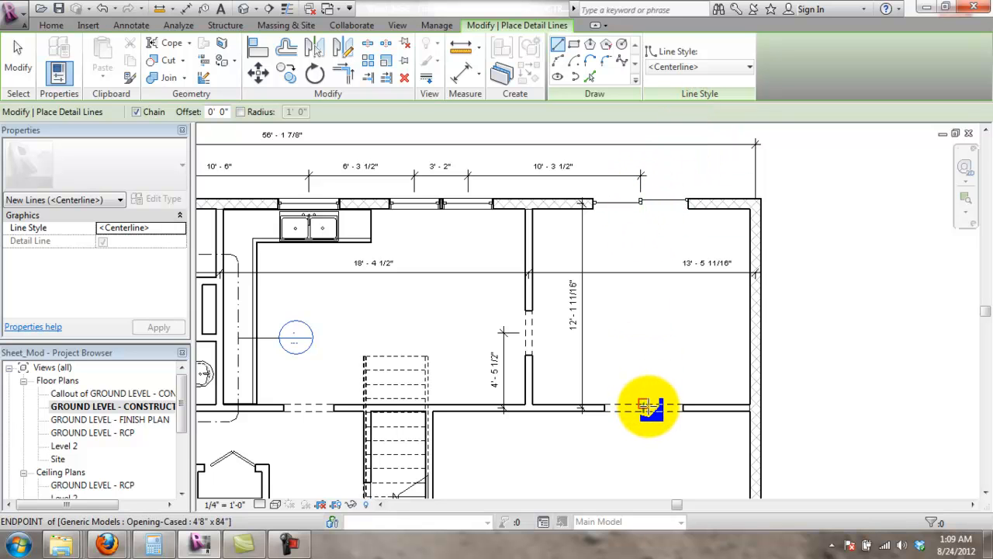
left_click(644, 408)
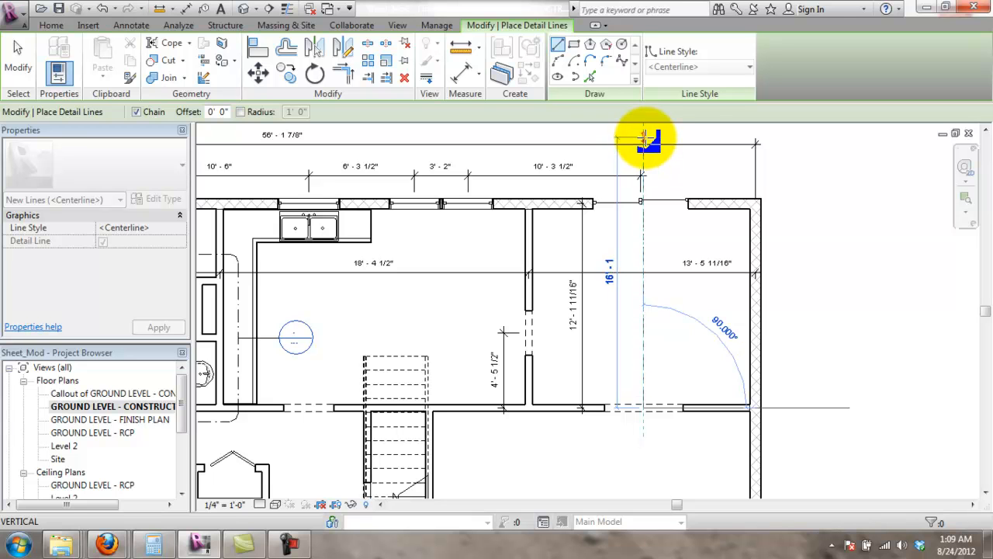
left_click(644, 136)
key("Escape")
key("Escape")
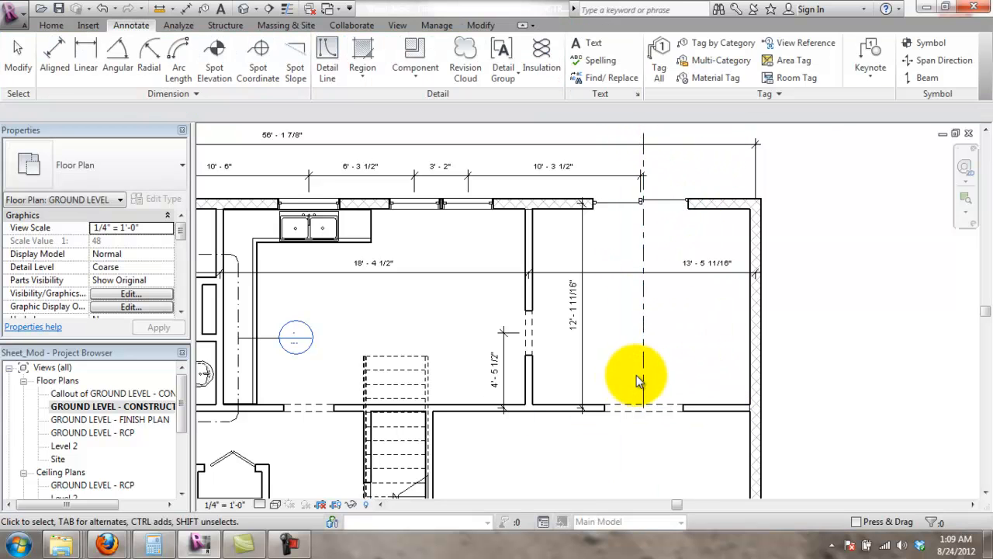
left_click(644, 409)
- Stretch the centerline's bottom end further down
left_click_drag(644, 408, 643, 430)
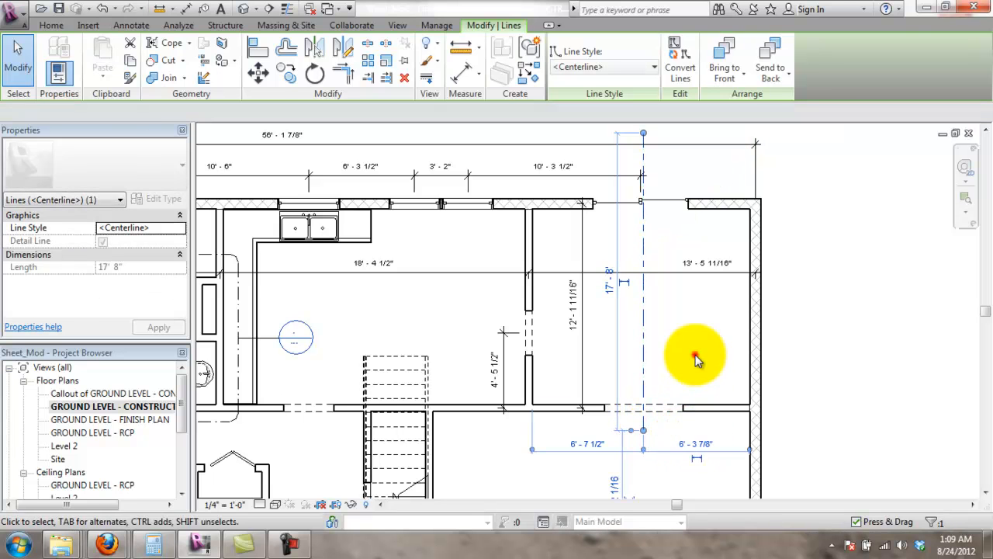
left_click(696, 359)
scroll(658, 204, "up", 2)
left_click(648, 208)
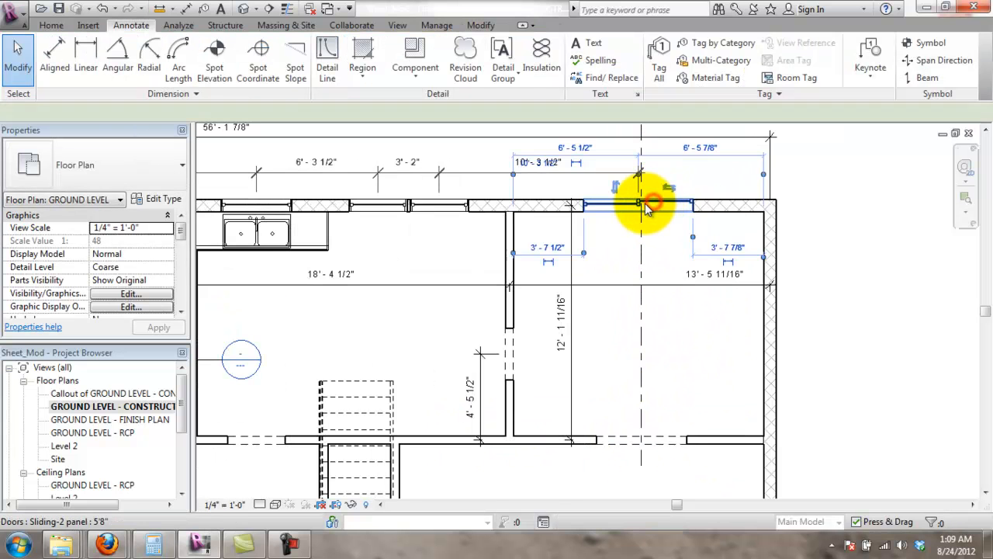
scroll(659, 207, "up", 3)
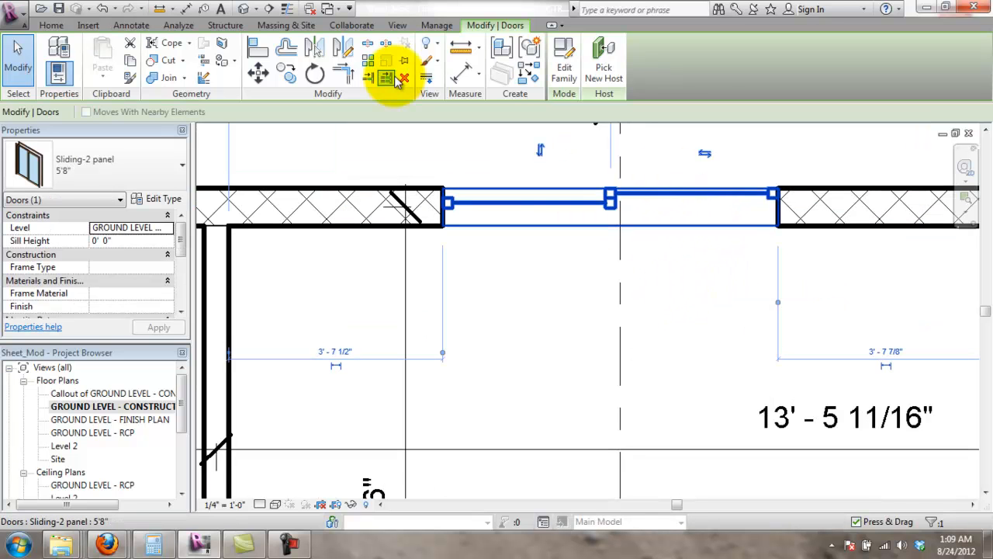
left_click(520, 308)
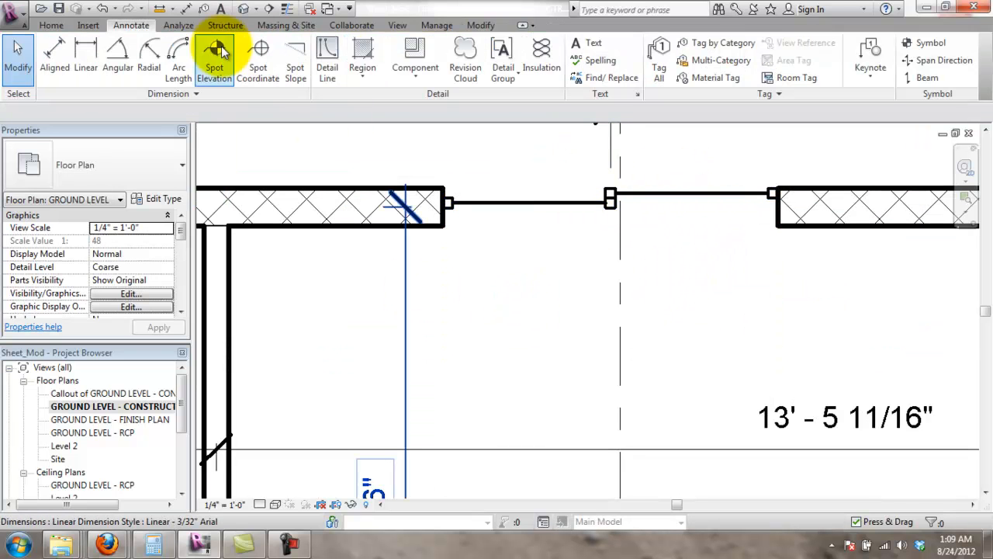
left_click(51, 25)
- Align the top-wall sliding door's center reference to the centerline and slide it along the wall
left_click(546, 204)
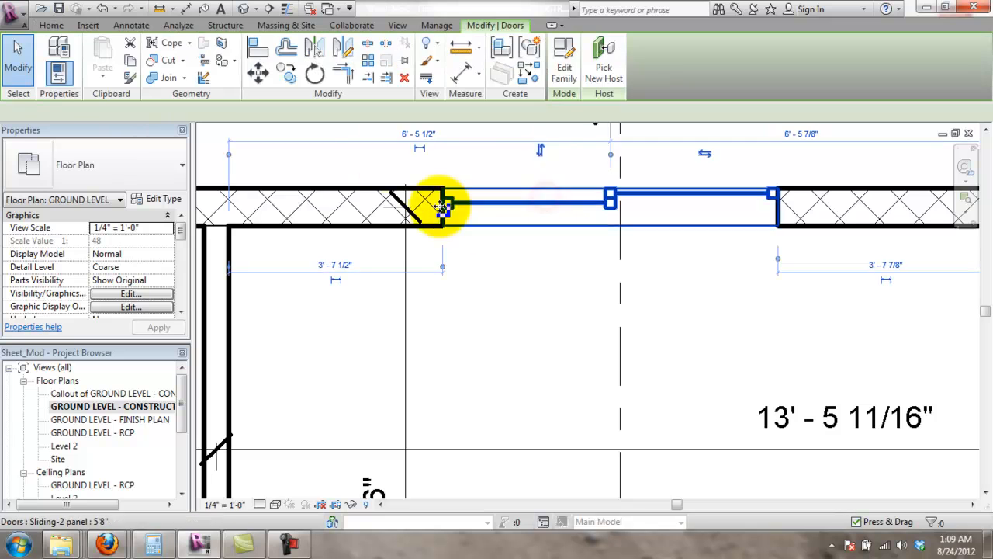
left_click(257, 48)
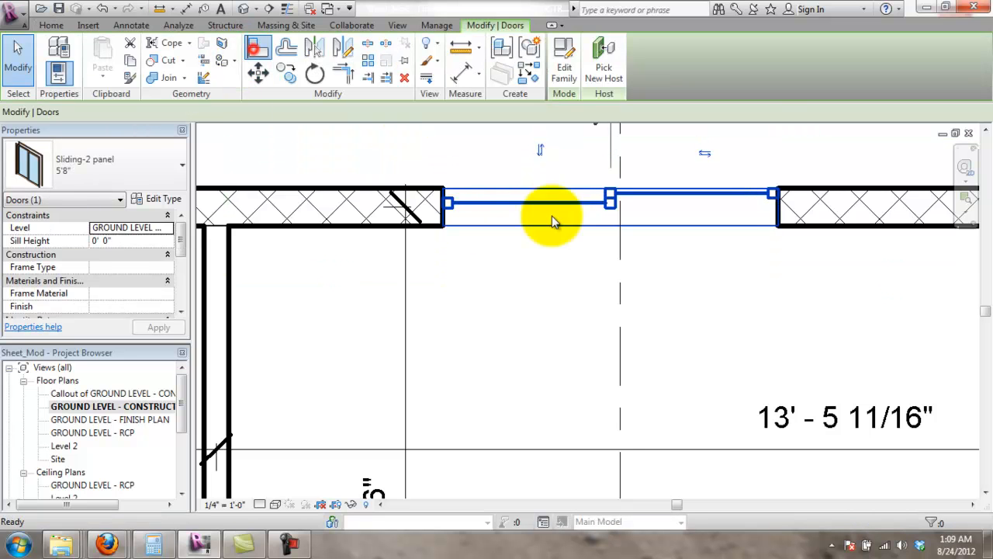
left_click(620, 248)
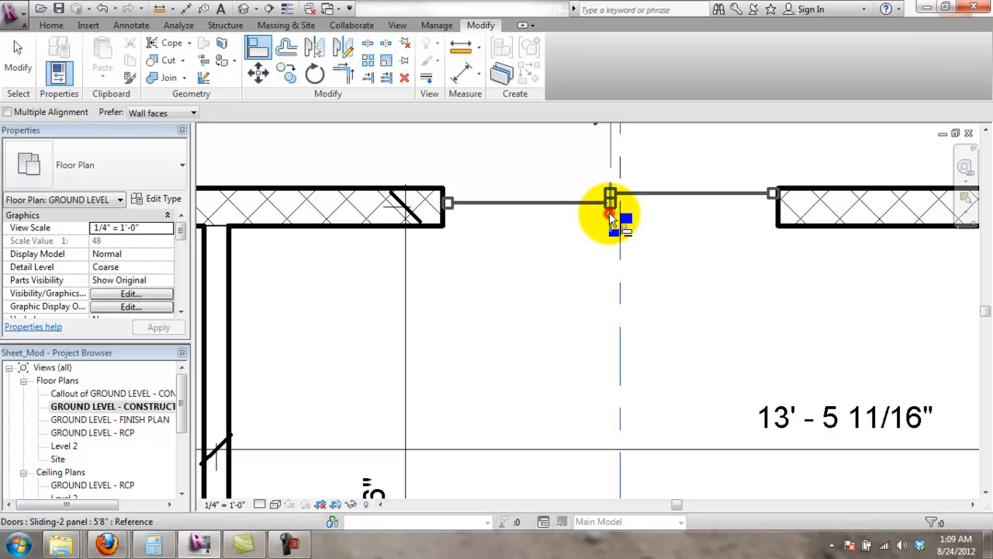
left_click(610, 211)
key("Escape")
left_click(610, 214)
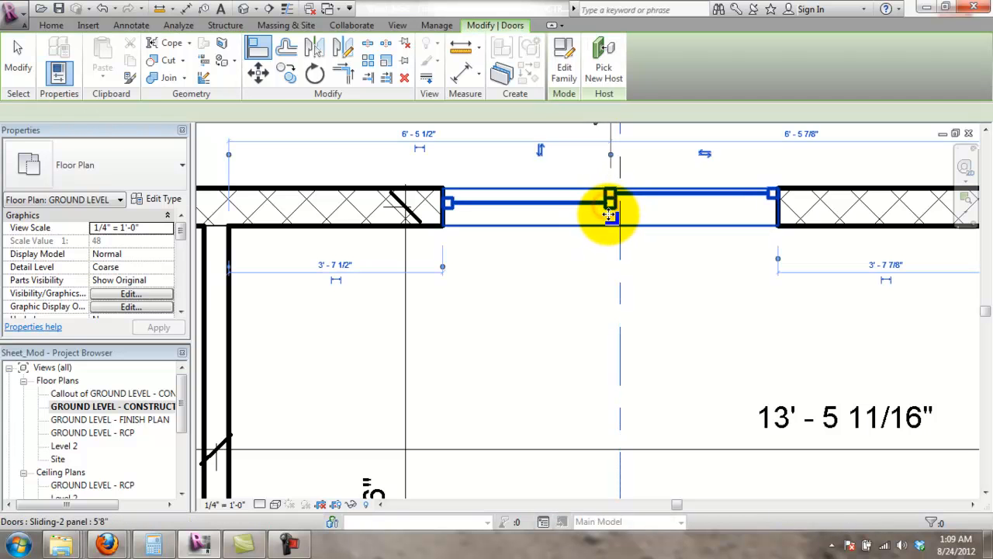
scroll(655, 233, "down", 5)
scroll(616, 262, "up", 5)
left_click_drag(592, 323, 638, 334)
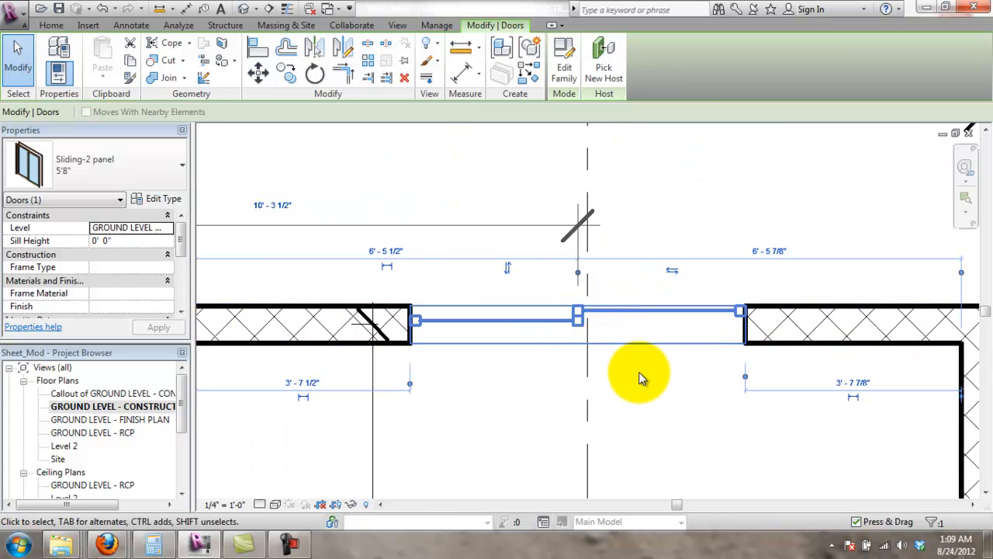
left_click(638, 377)
- Recheck the centerline and sliding door, then pick the door's center reference for another alignment
scroll(610, 358, "down", 1)
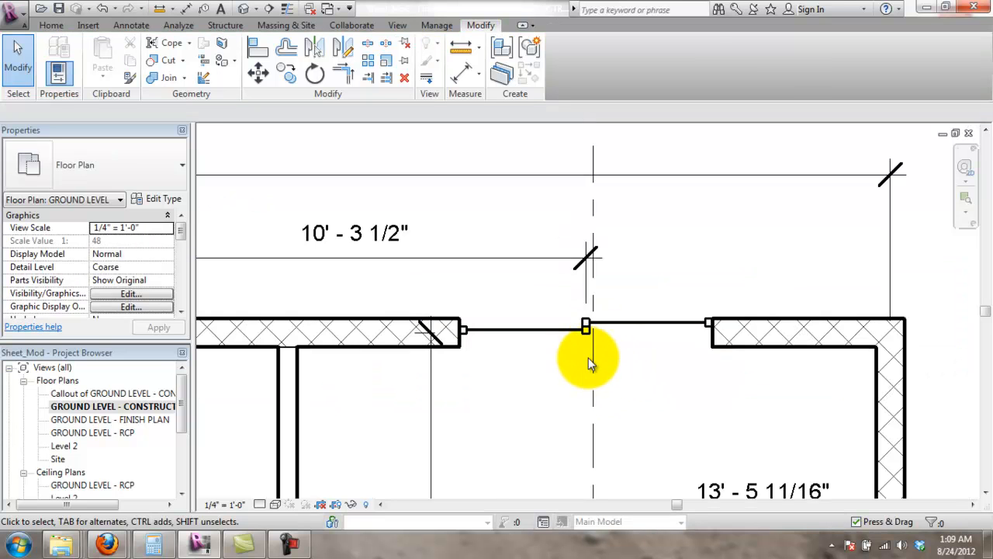
left_click(596, 366)
scroll(603, 348, "up", 4)
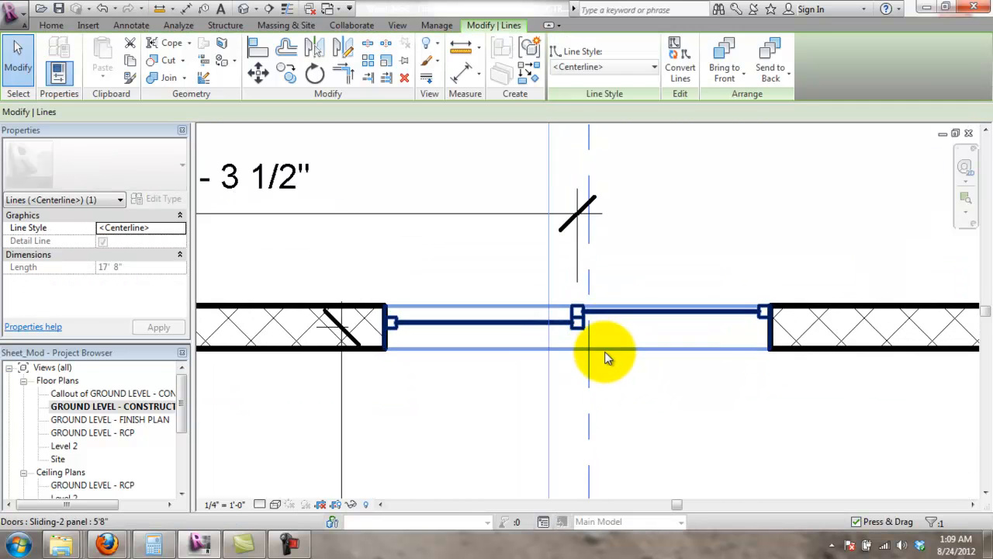
left_click(622, 387)
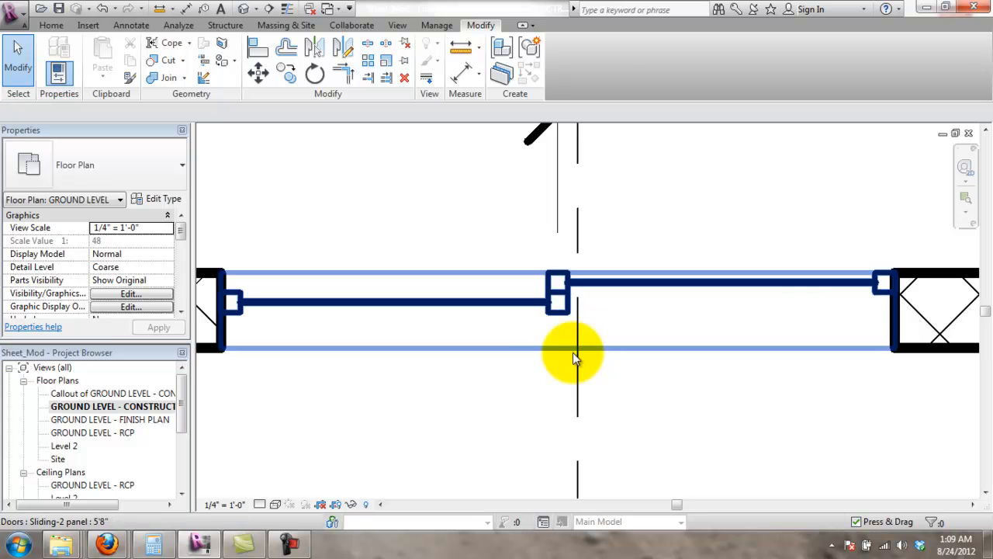
left_click(552, 314)
scroll(552, 314, "down", 5)
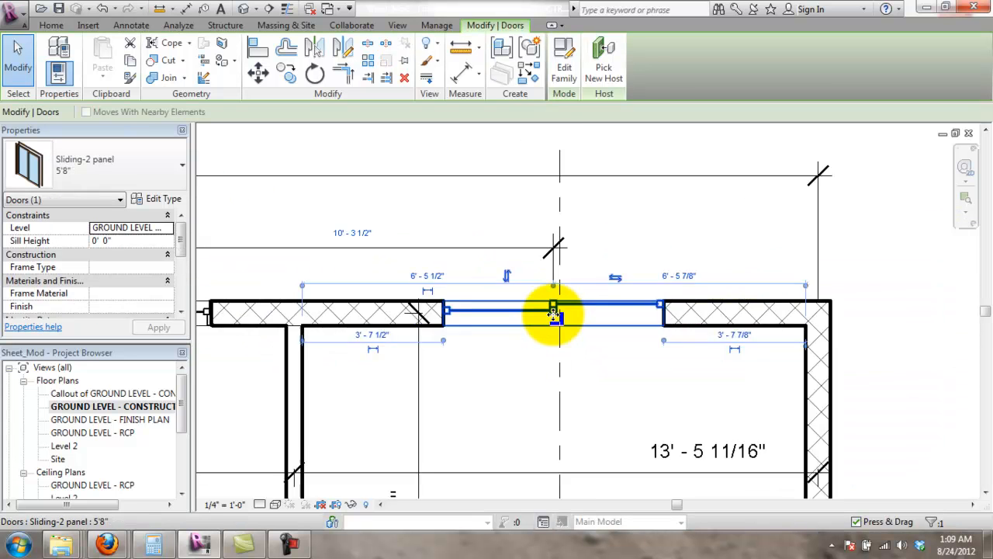
scroll(555, 318, "up", 6)
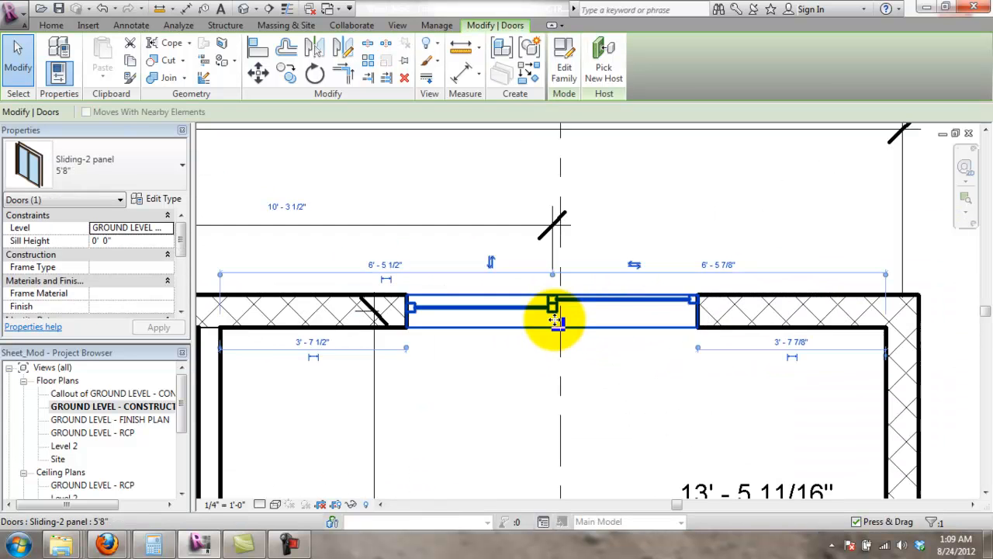
scroll(553, 323, "down", 2)
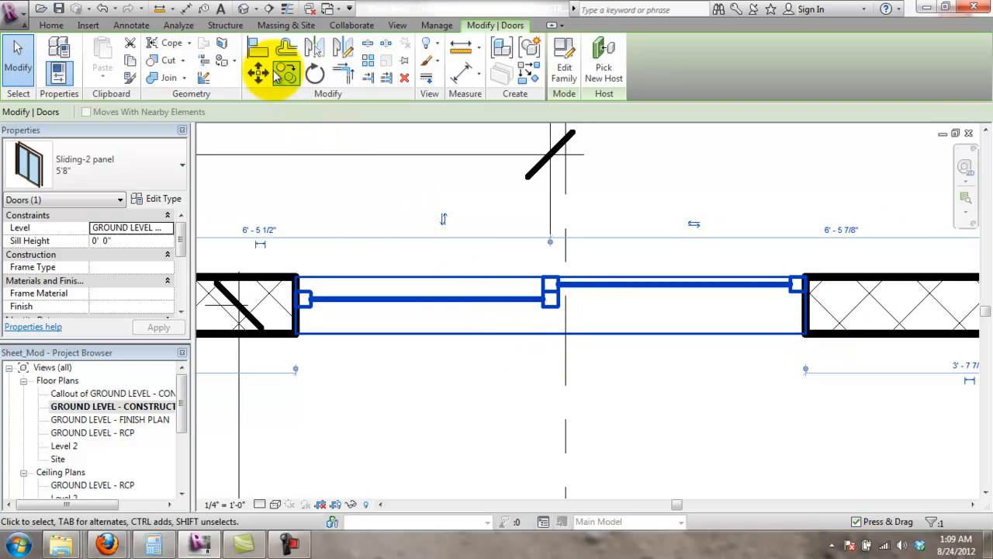
left_click(453, 413)
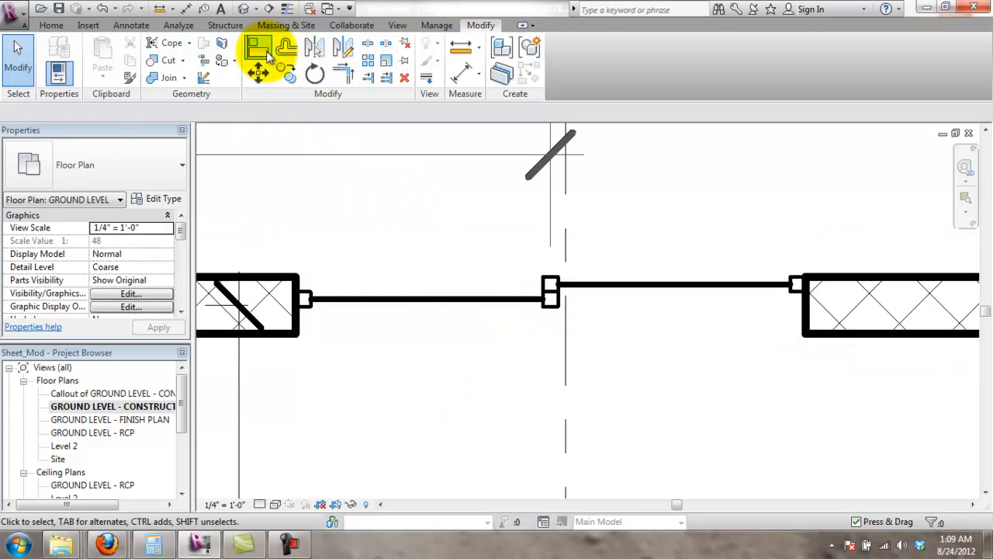
left_click(259, 49)
left_click(551, 304)
scroll(566, 335, "down", 4)
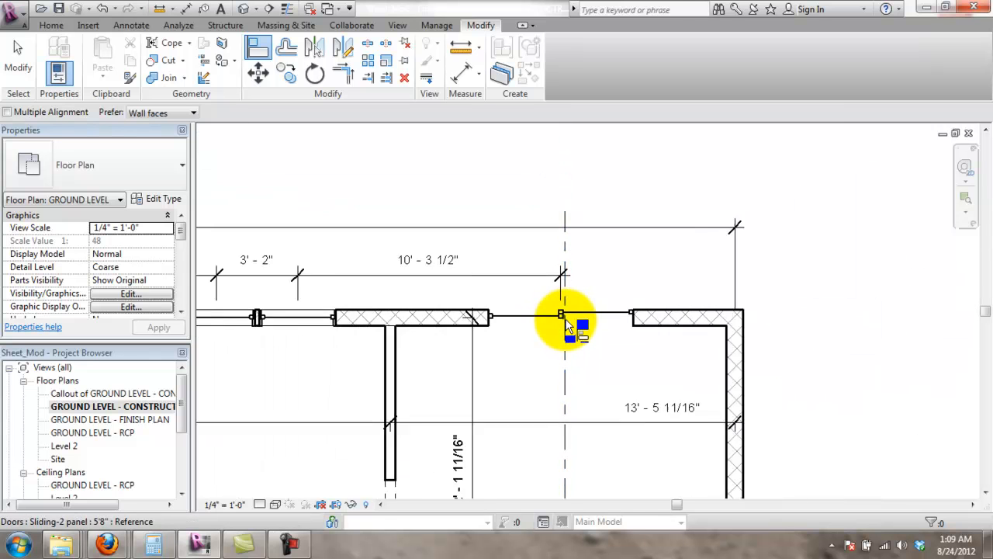
- Restore the 10' - 3 1/2" dimension string, nudge its text up and edit its witness lines
left_click(522, 284)
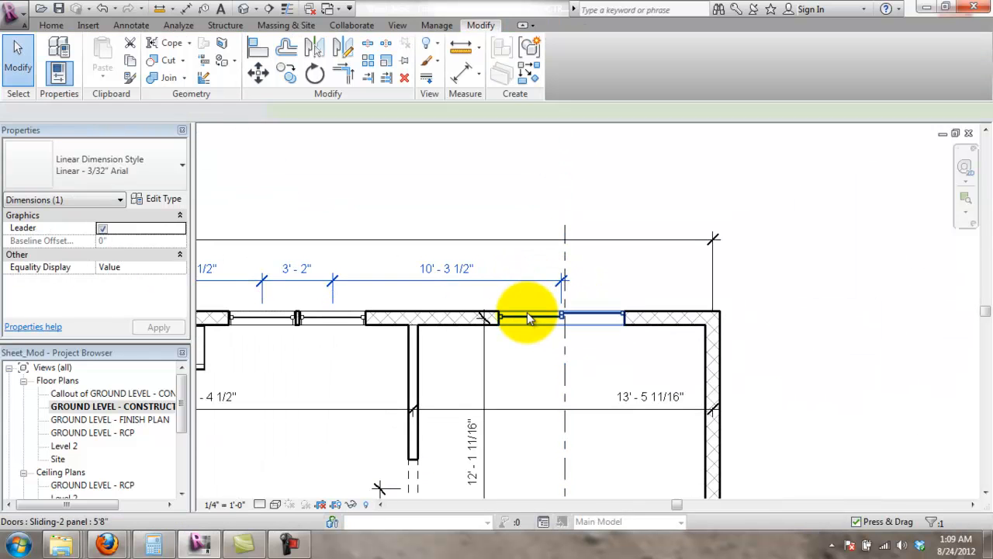
key("Delete")
key("ctrl+z")
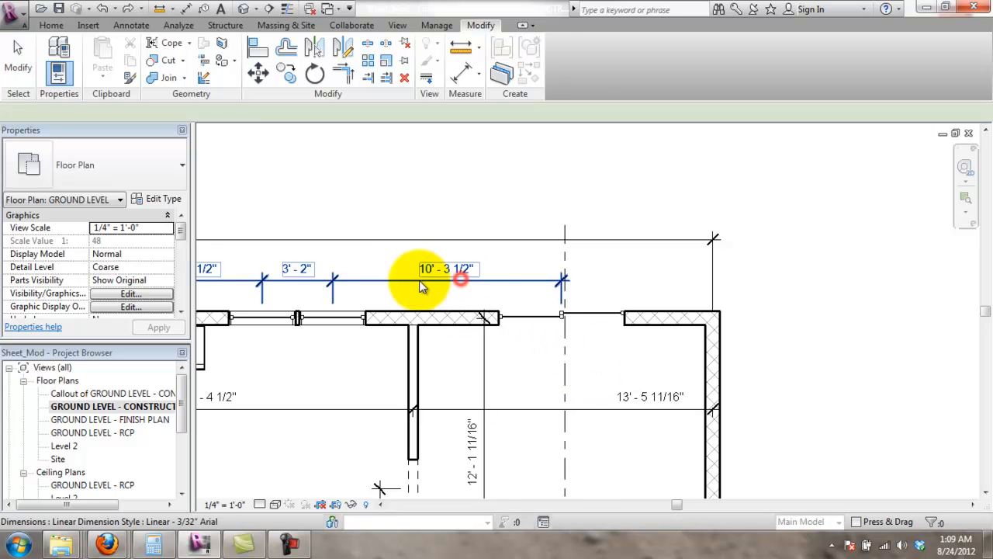
left_click(455, 268)
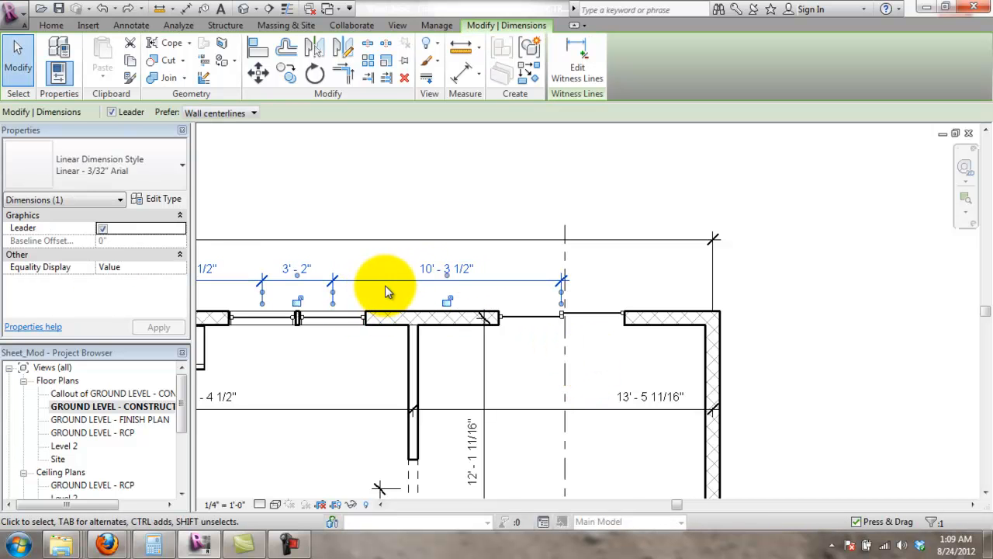
left_click_drag(448, 275, 447, 268)
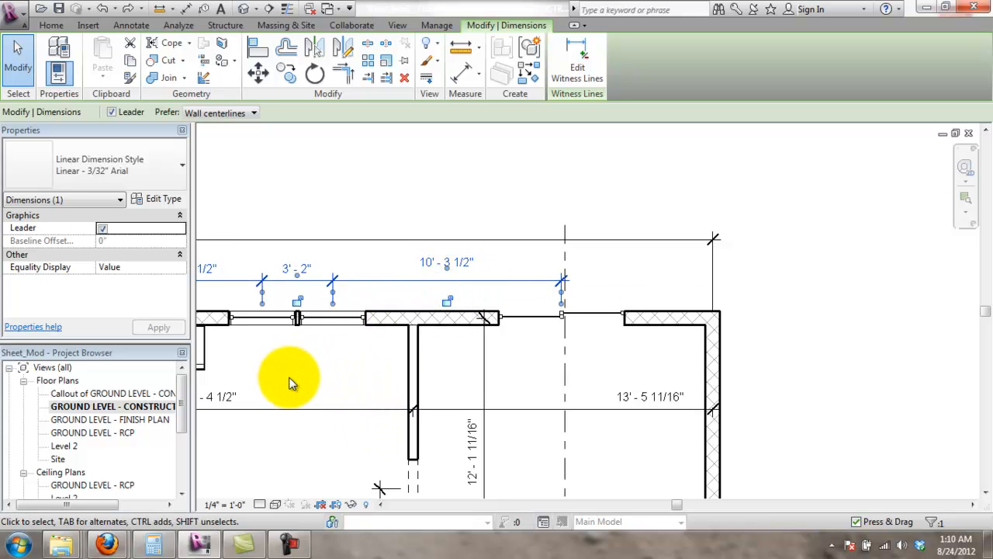
middle_click_drag(393, 388, 410, 385)
left_click(591, 53)
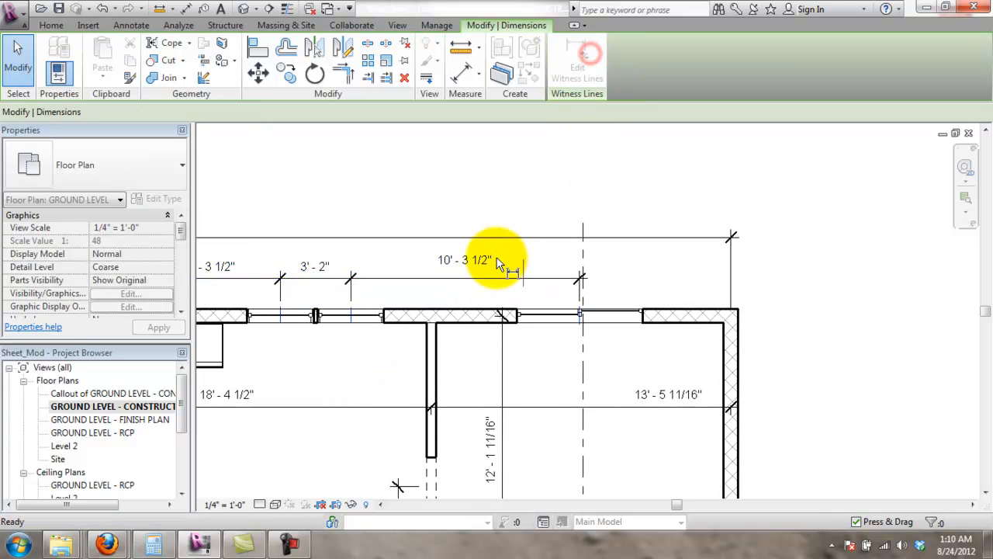
left_click(504, 279)
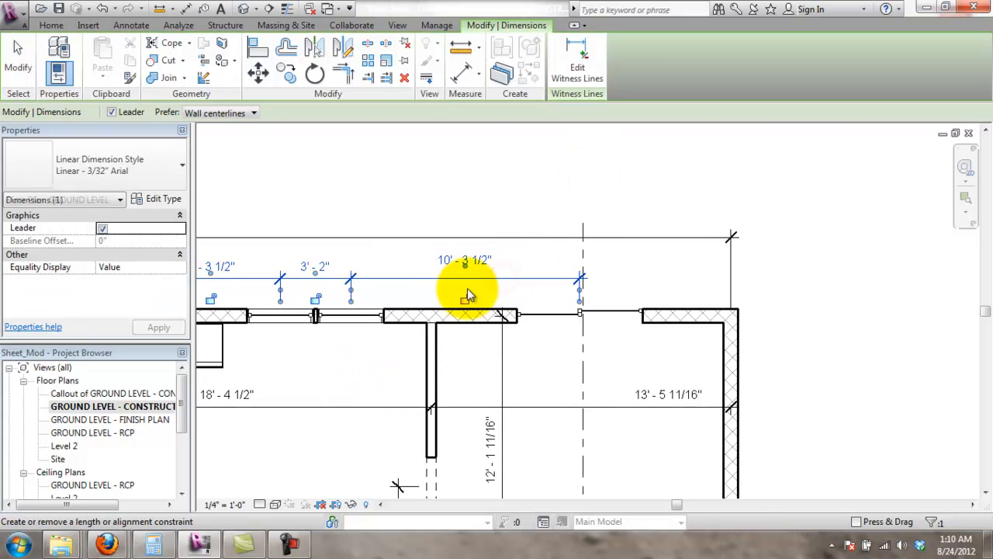
scroll(431, 295, "down", 2)
middle_click_drag(431, 298, 799, 353)
scroll(617, 294, "down", 2)
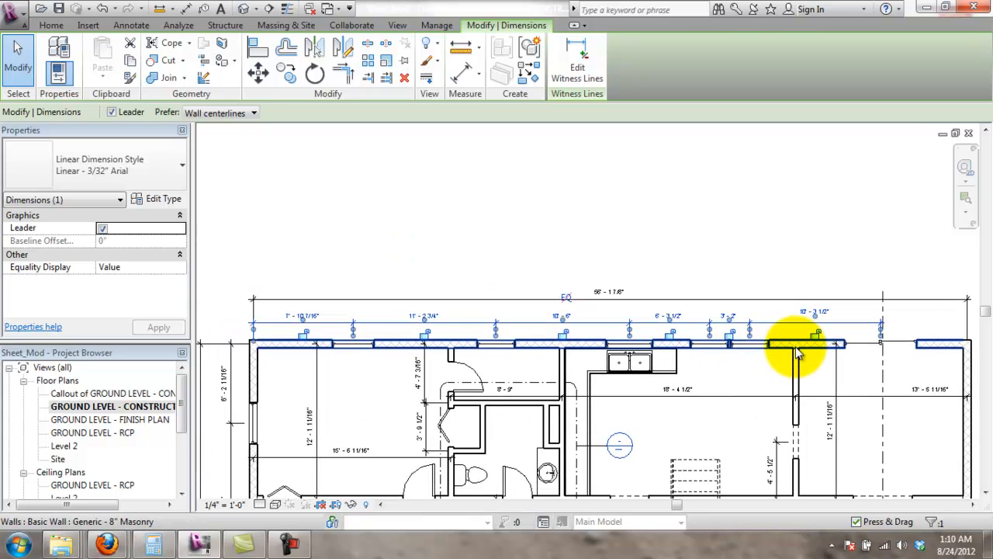
- Try aligning the top-wall sliding door to the dashed reference line
key("Escape")
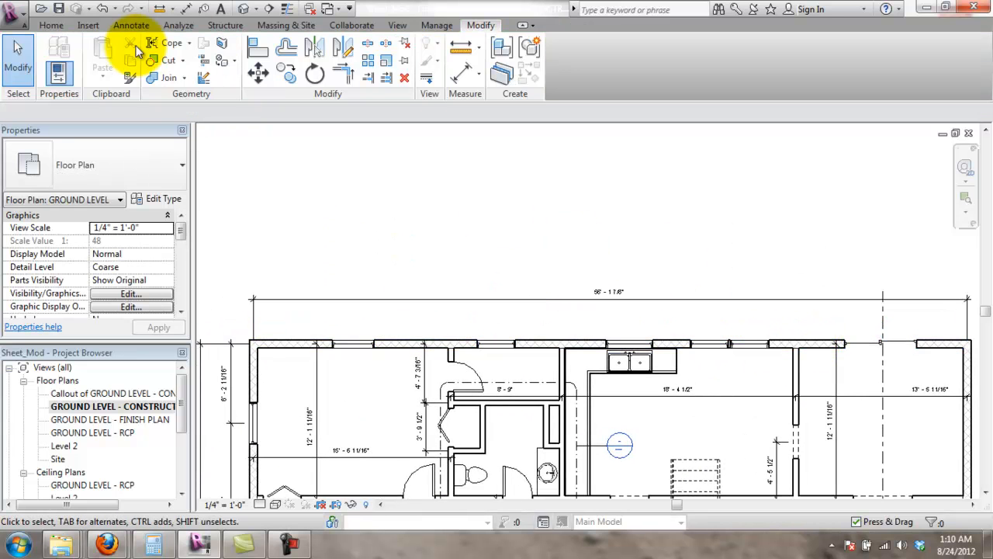
left_click(646, 194)
scroll(903, 351, "up", 6)
middle_click_drag(806, 333, 593, 304)
scroll(634, 290, "up", 2)
scroll(633, 289, "up", 1)
left_click(658, 298)
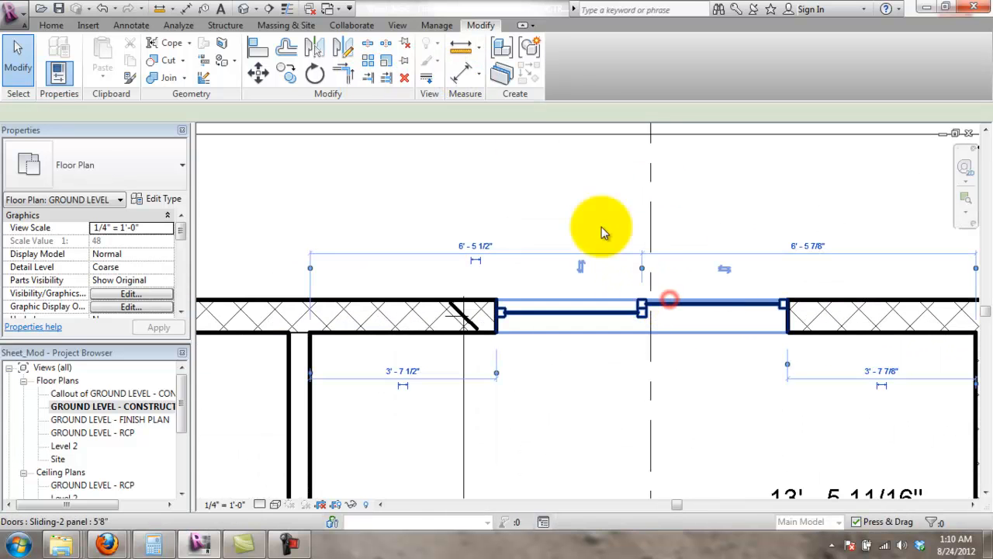
left_click(259, 51)
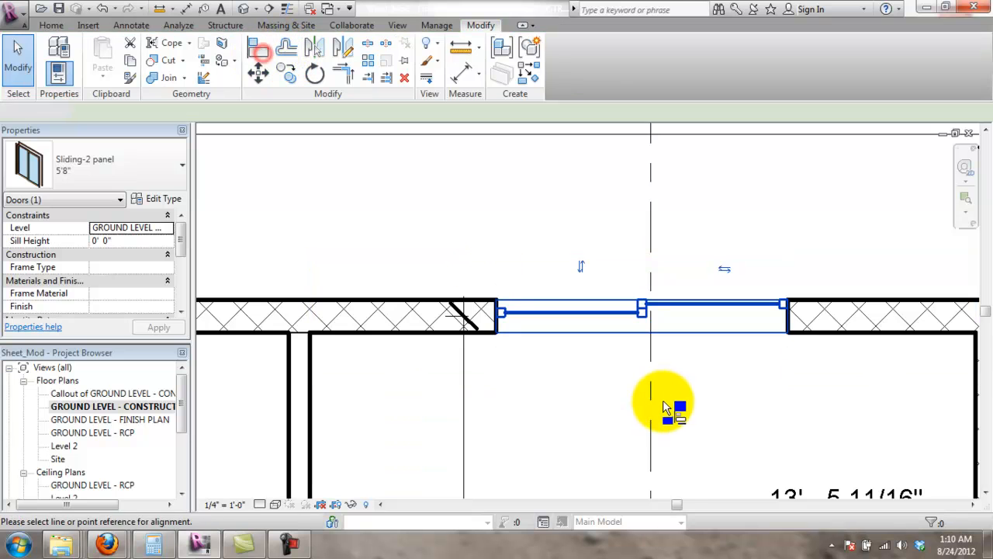
left_click(642, 317)
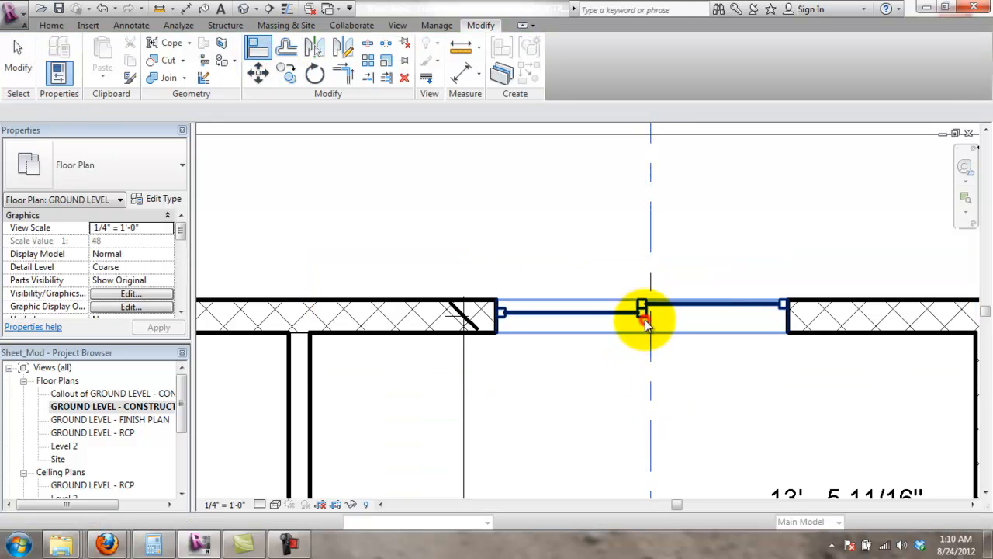
left_click(665, 330)
scroll(668, 334, "down", 5)
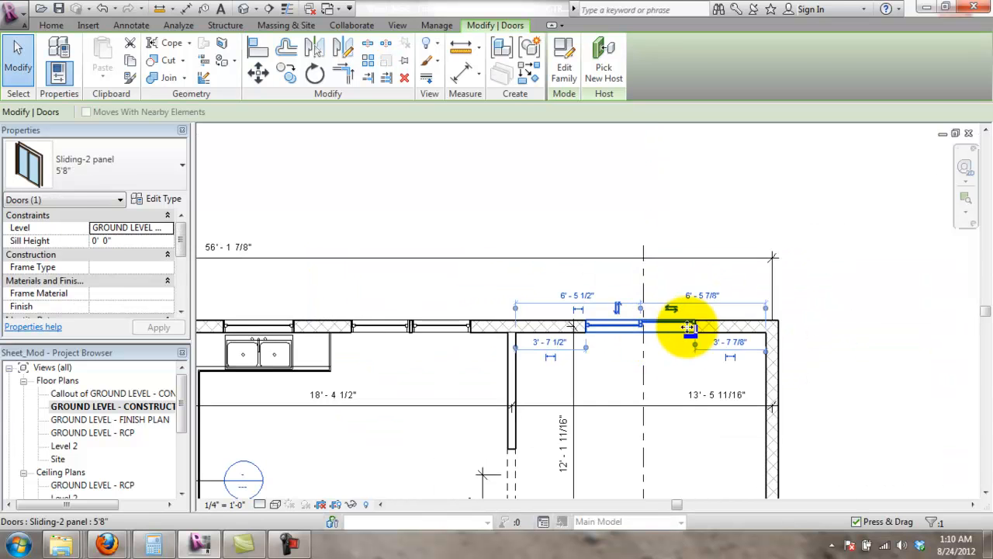
scroll(684, 350, "up", 5)
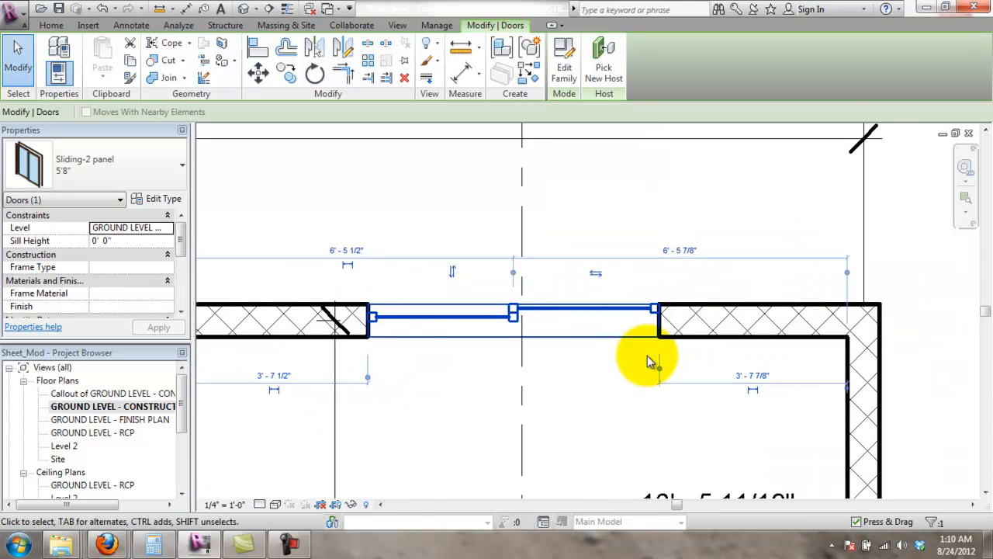
- Try dragging the sliding door and inspect its shortcut menu
left_click(569, 384)
mouse_move(556, 306)
left_mouse_down()
mouse_move(770, 299)
mouse_move(567, 309)
left_mouse_up()
right_click(566, 309)
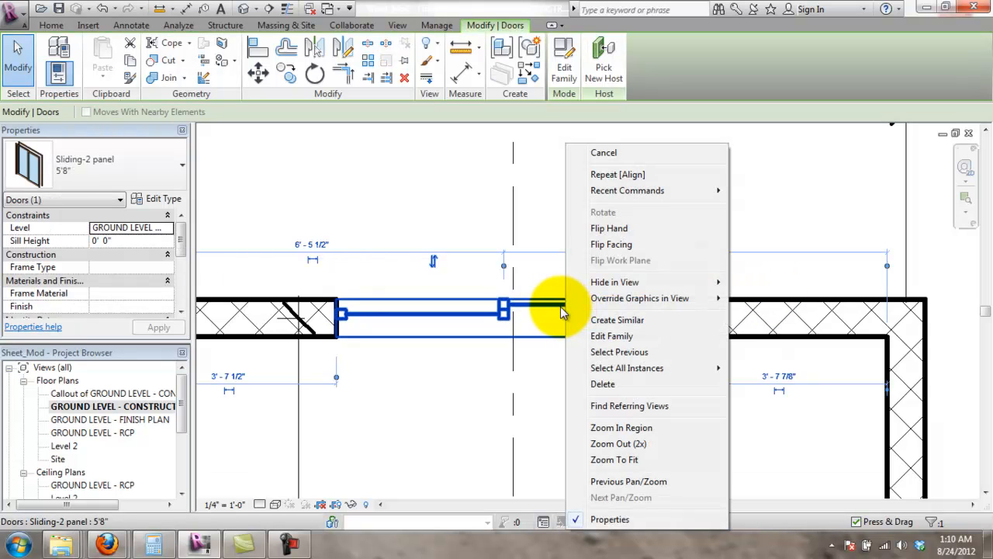
left_click(561, 308)
right_click(561, 313)
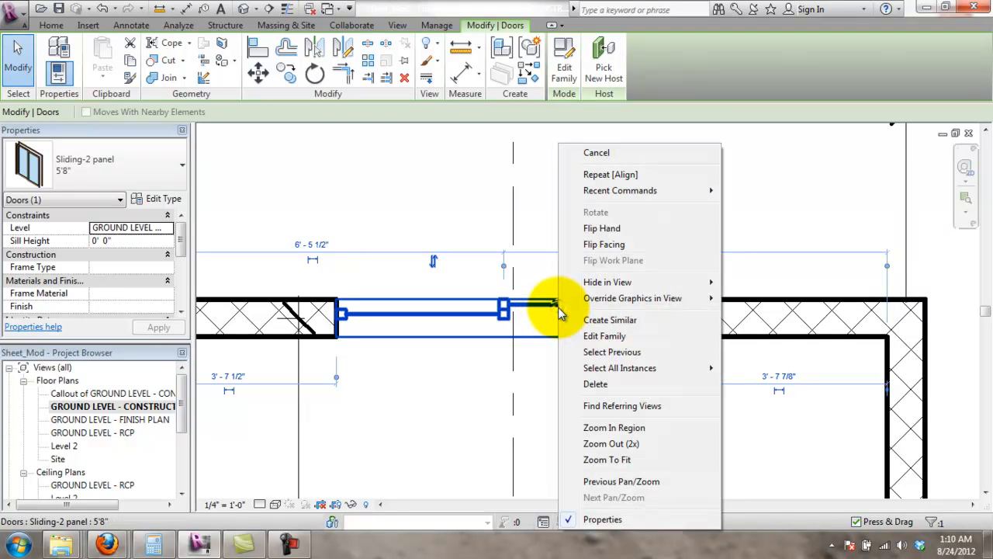
left_click(538, 362)
left_click(527, 306)
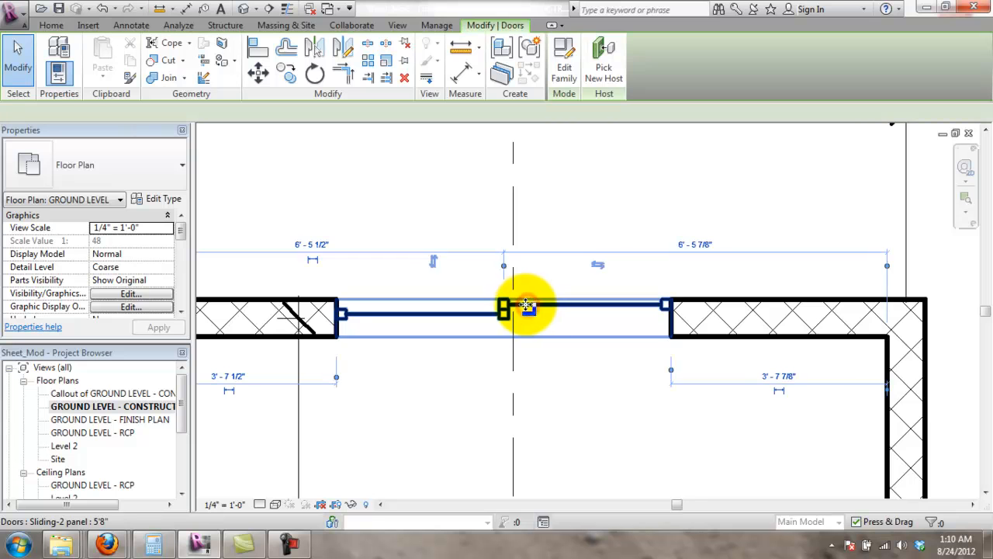
- Try sliding the door along the wall again, then release it back in its original spot
scroll(523, 305, "down", 5)
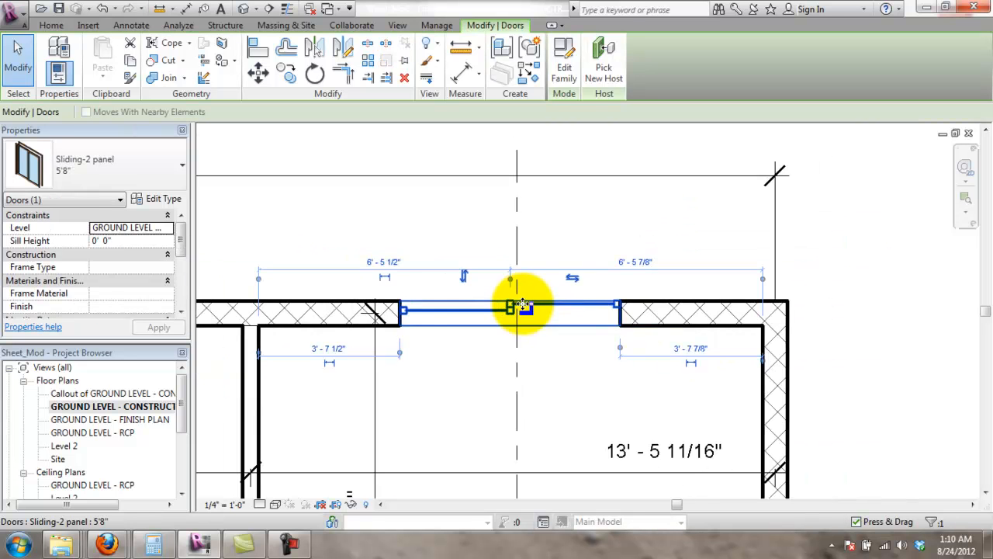
scroll(642, 296, "down", 2)
left_click(650, 337)
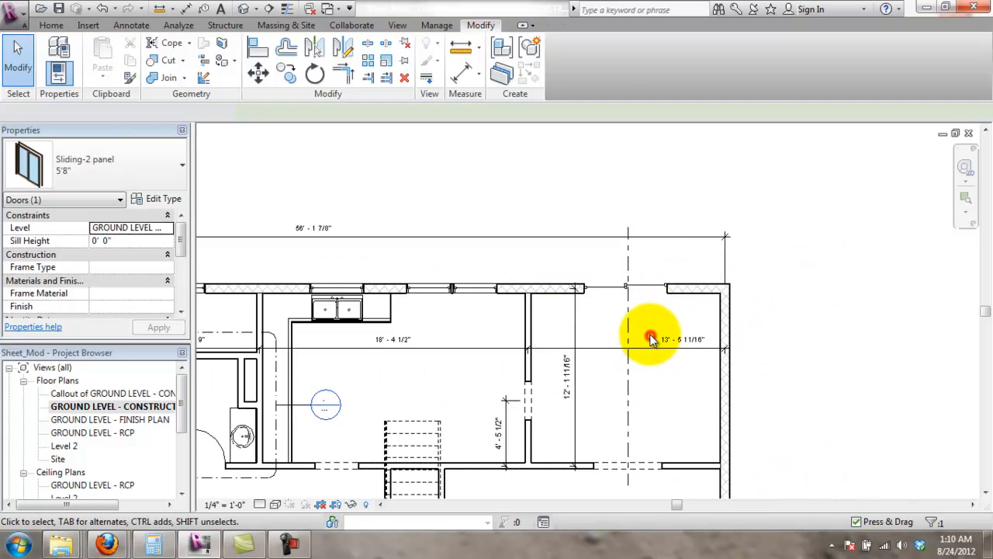
scroll(635, 281, "up", 7)
scroll(677, 324, "up", 1)
left_click(676, 306)
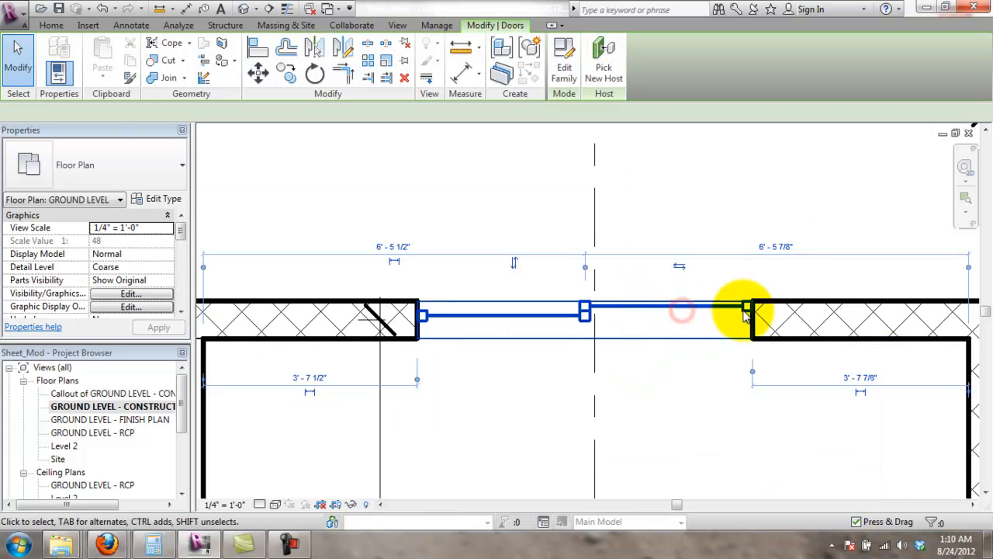
left_click_drag(649, 303, 706, 304)
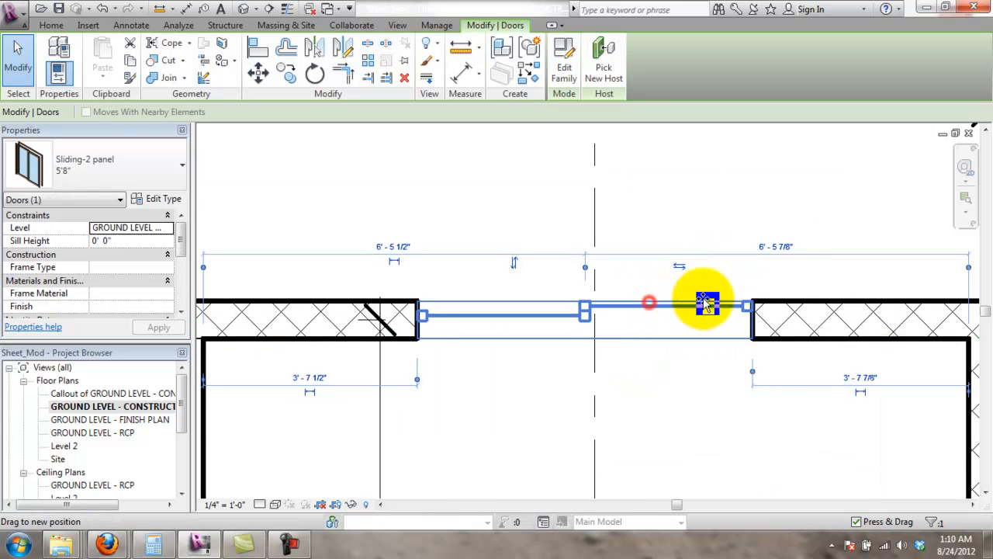
left_click_drag(794, 295, 535, 342)
scroll(505, 364, "down", 3)
- Select the sliding door in the top wall and delete it
key("Escape")
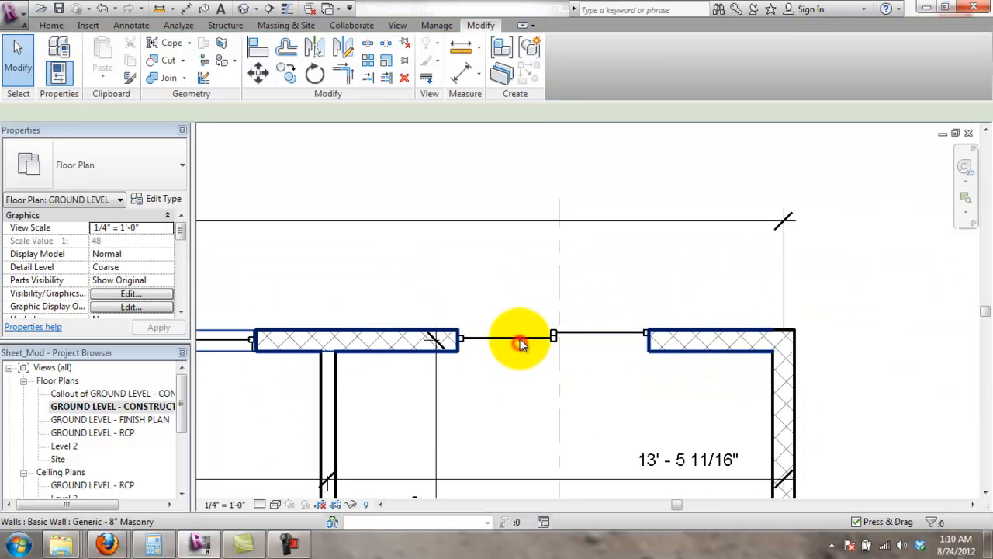
left_click(516, 340)
left_click(515, 334)
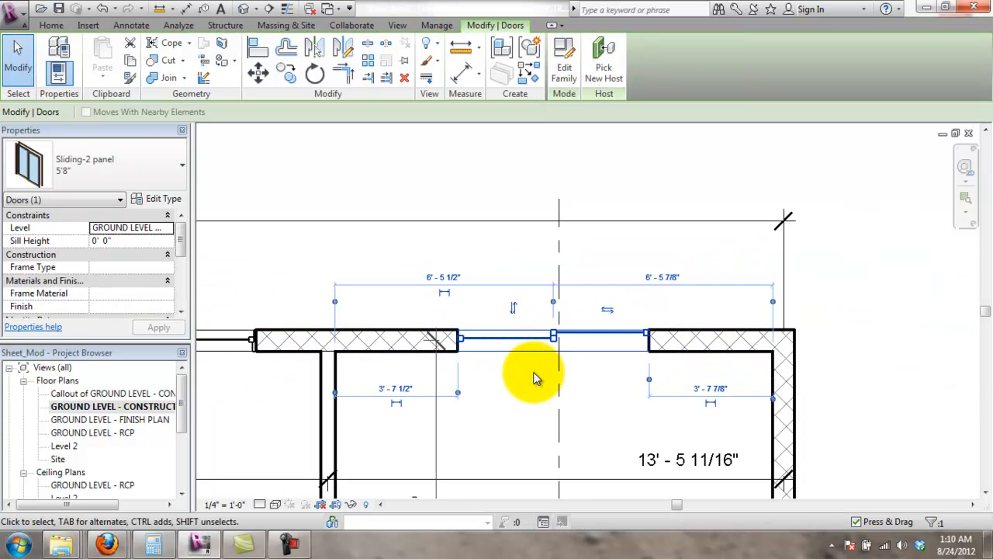
key("Delete")
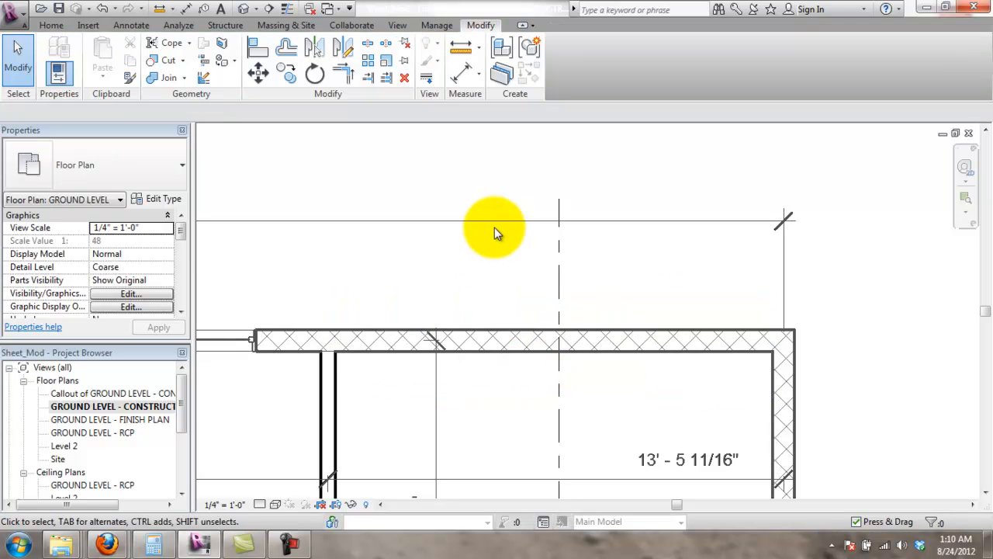
left_click(438, 224)
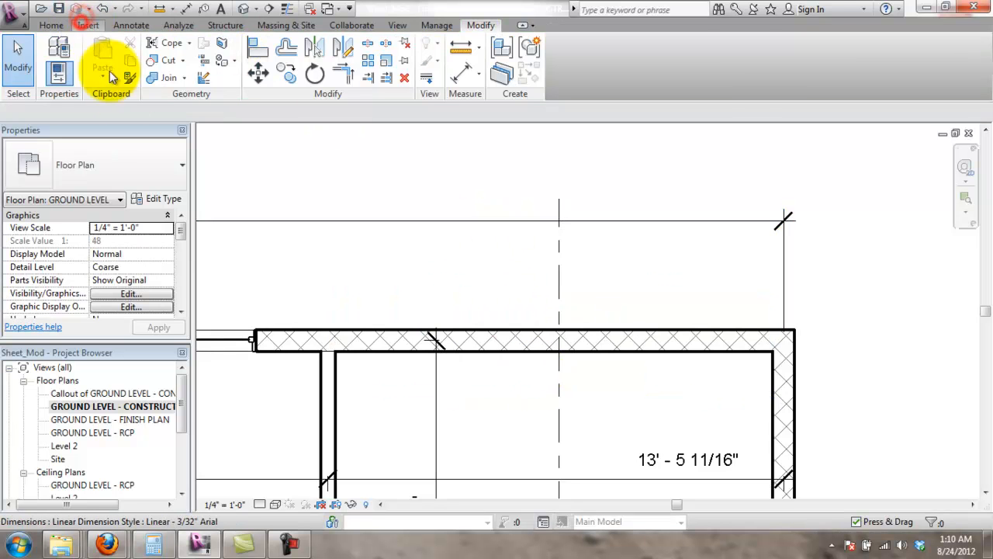
- Place a 5'8" Sliding-2 panel door in the top wall
left_click(53, 26)
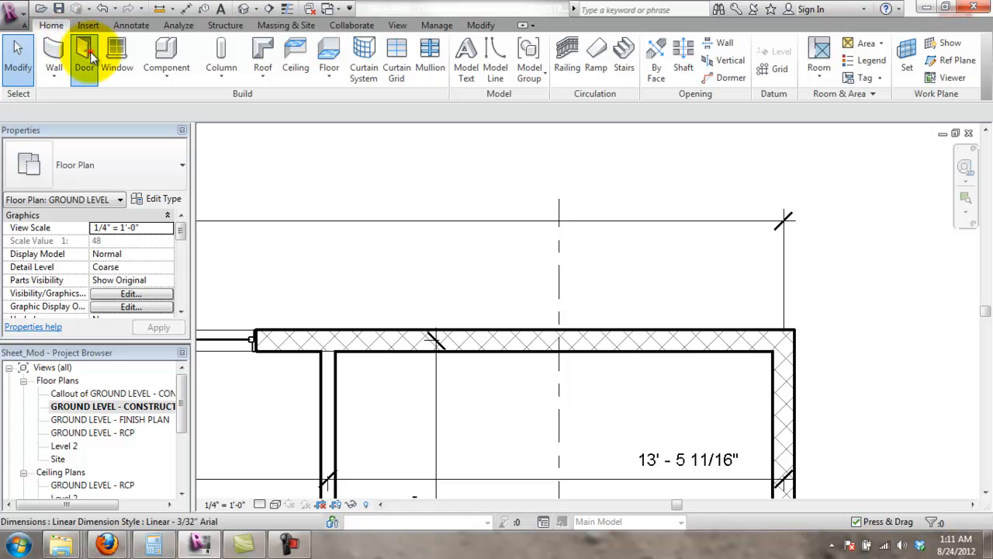
left_click(85, 54)
left_click(180, 159)
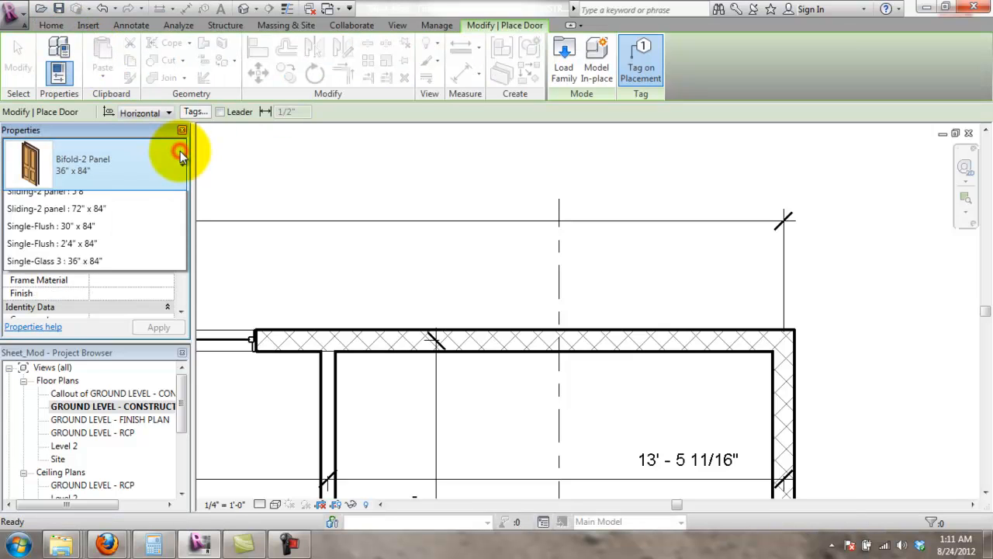
scroll(152, 264, "down", 3)
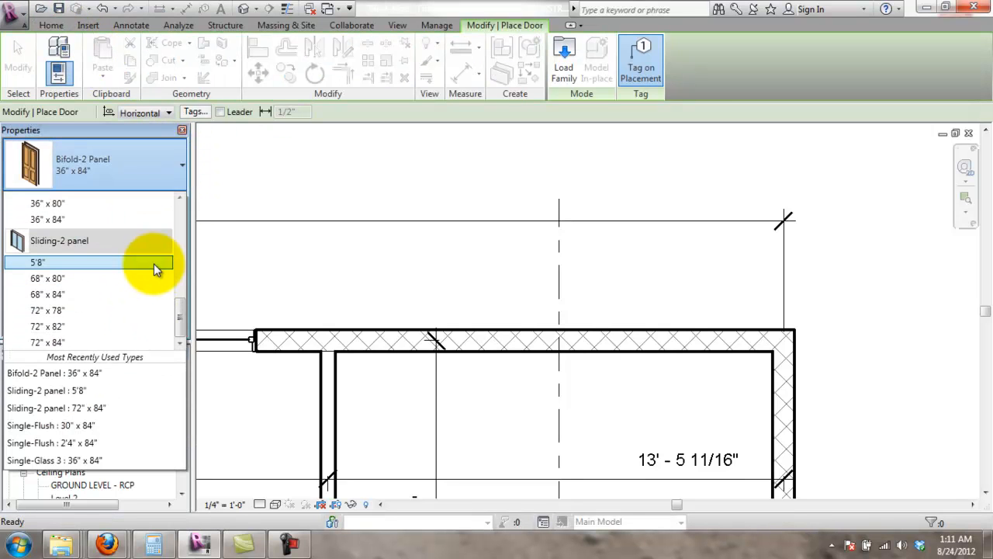
left_click(108, 263)
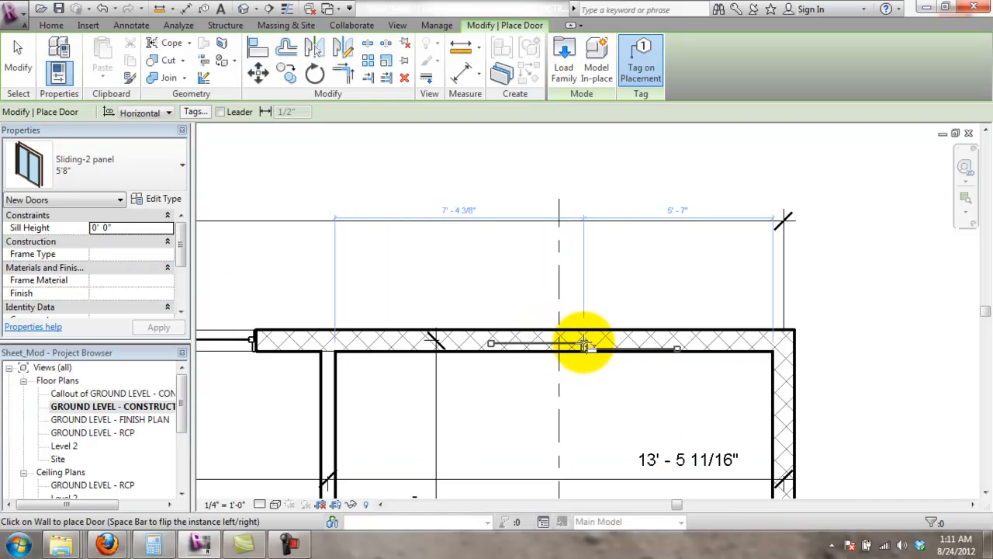
left_click(612, 353)
scroll(610, 344, "up", 5)
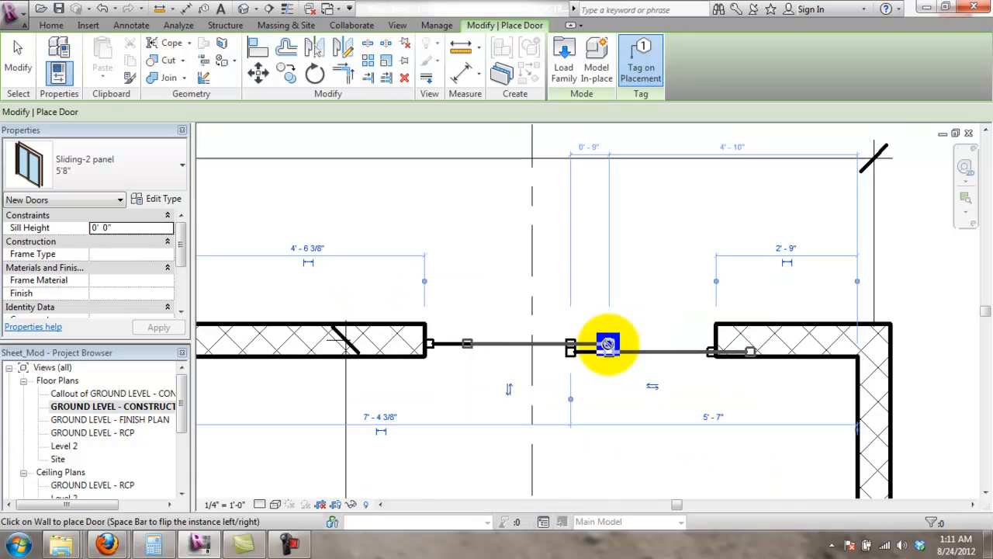
key("Escape")
- Align the new door's edge to the dashed reference line
left_click(554, 361)
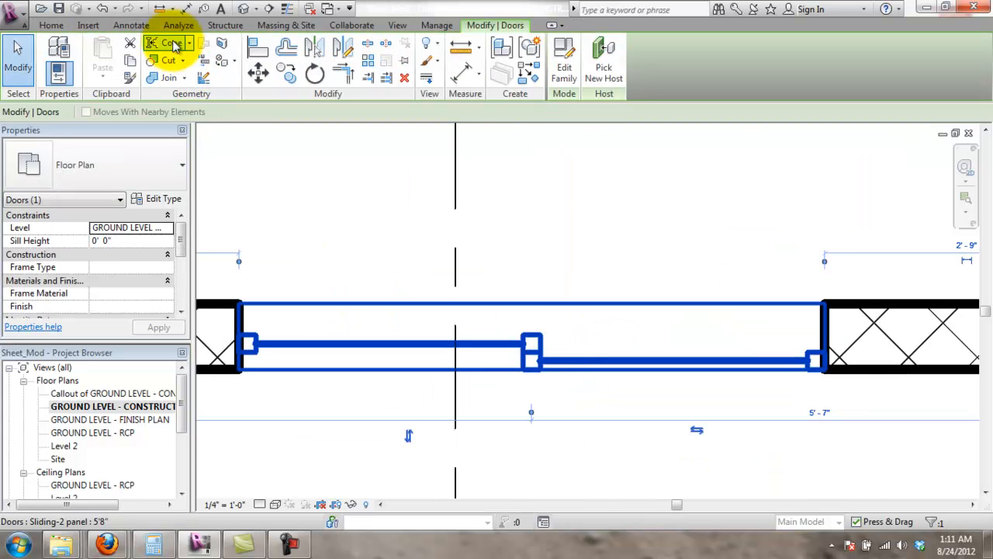
left_click(258, 47)
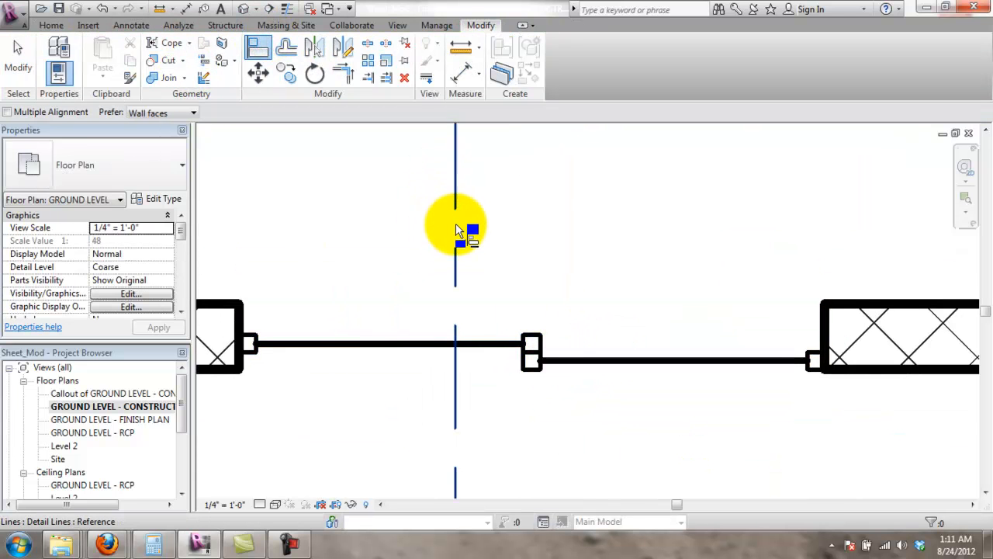
left_click(457, 260)
left_click(545, 373)
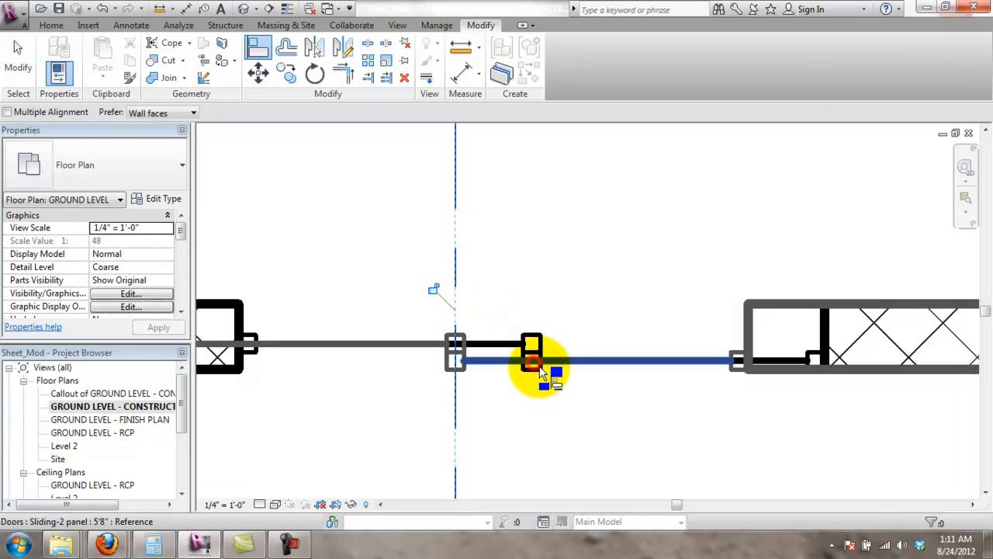
scroll(490, 332, "down", 3)
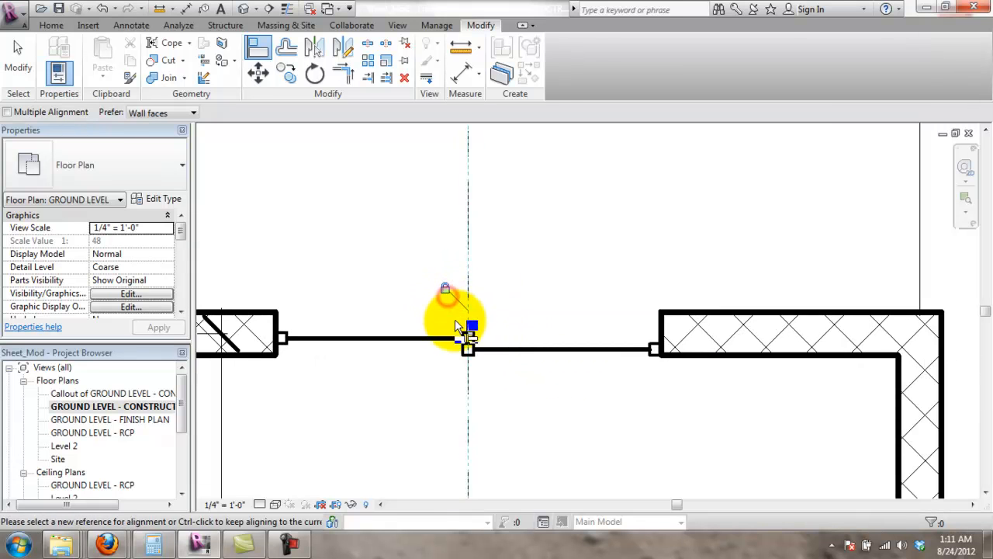
scroll(494, 341, "down", 5)
scroll(532, 392, "up", 1)
middle_click_drag(533, 398, 561, 308)
scroll(557, 287, "down", 2)
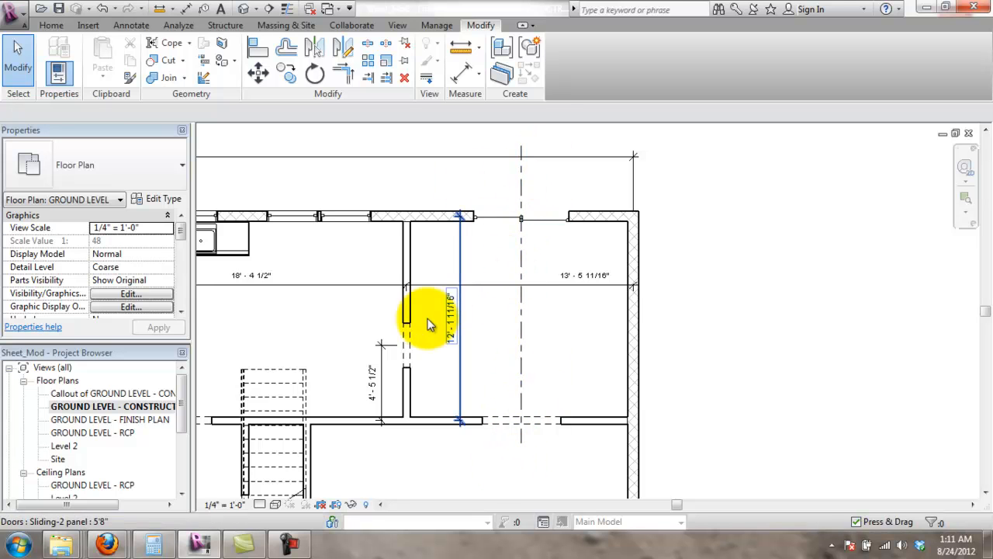
- Place the Centerline annotation symbol just below the opening at the centerline's bottom end
scroll(478, 246, "up", 1)
left_click(529, 245)
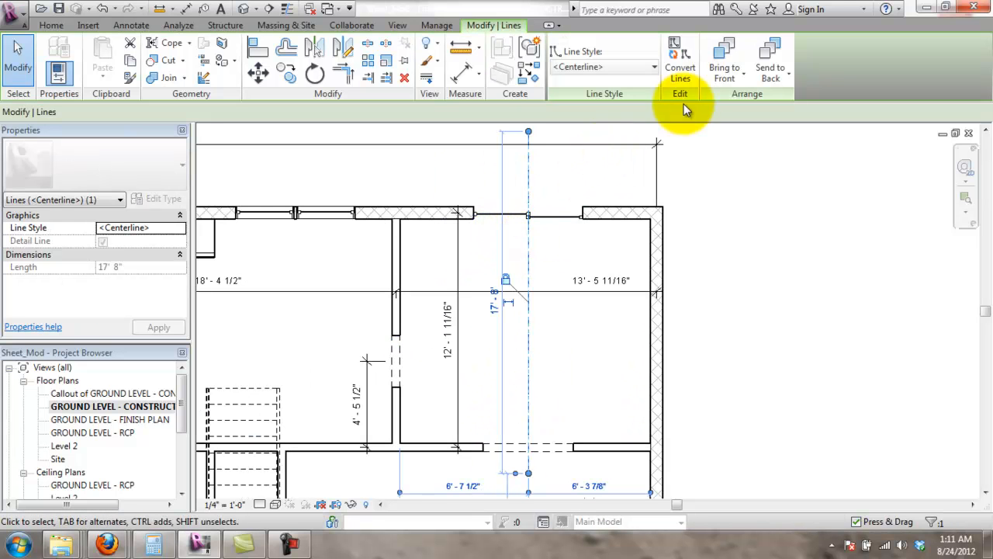
left_click(63, 25)
left_click(131, 24)
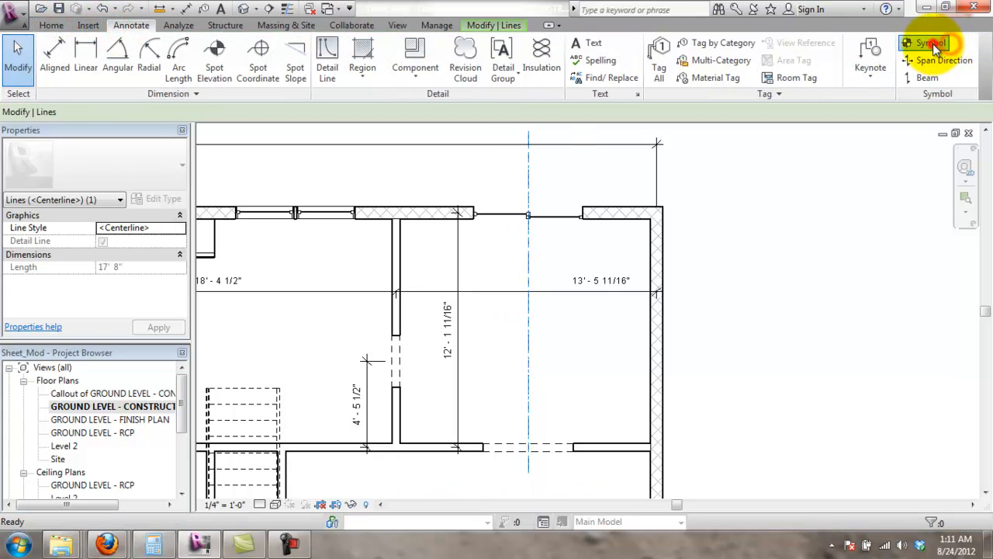
left_click(930, 43)
left_click(114, 169)
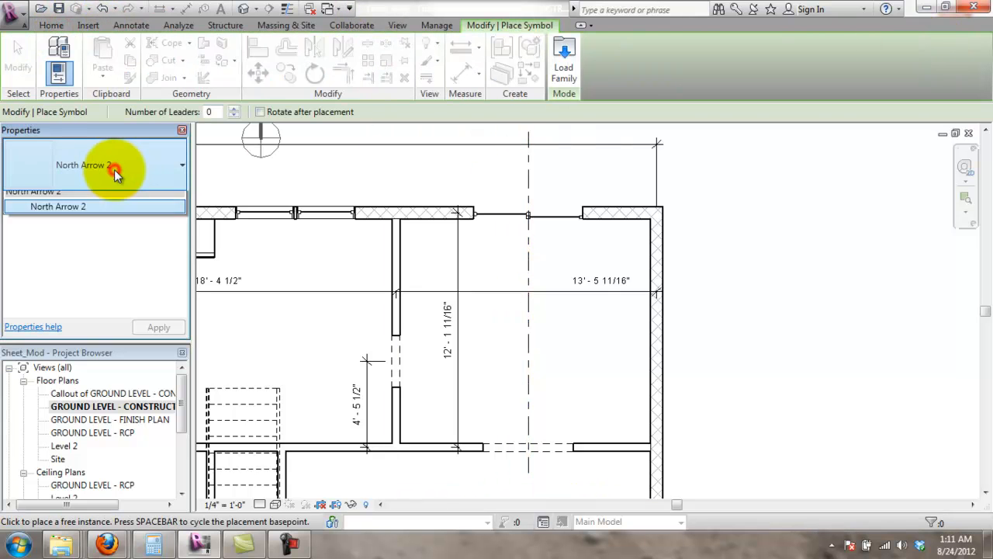
left_click(64, 214)
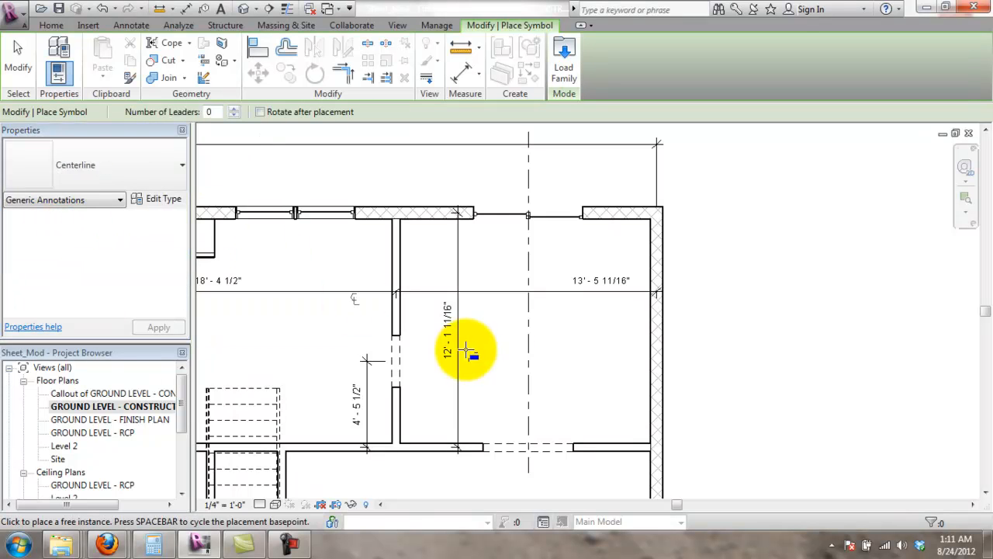
scroll(543, 476, "up", 4)
middle_click_drag(543, 477, 530, 405)
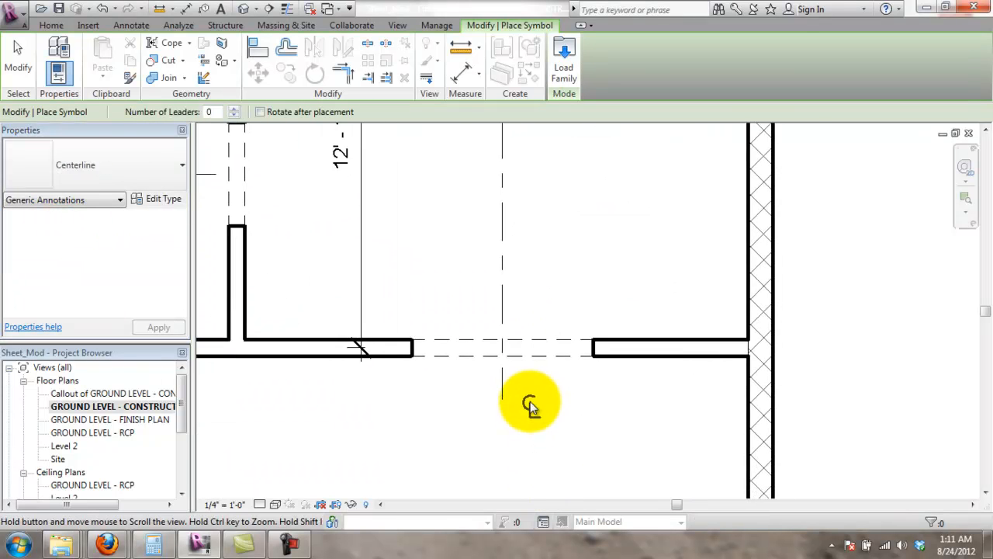
scroll(529, 404, "up", 2)
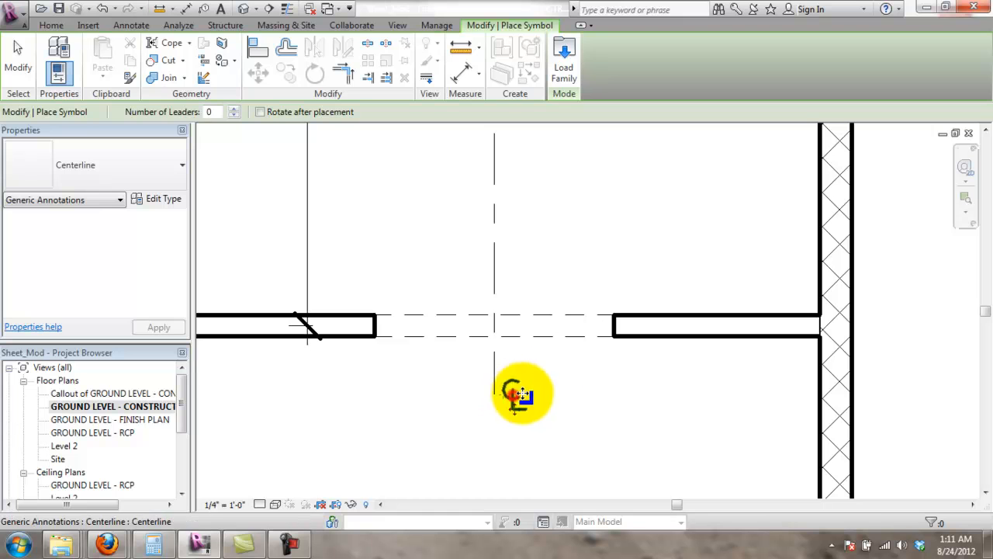
left_click(518, 396)
key("Escape")
key("Escape")
scroll(654, 348, "down", 5)
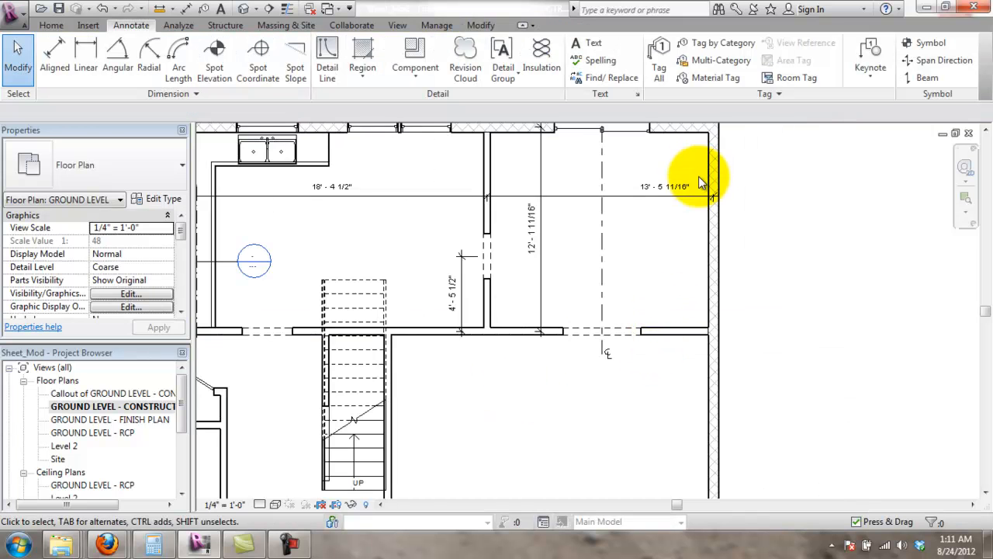
- Add a 15'-10 13/16" aligned dimension for the lower-right room's depth beside the right wall
scroll(769, 312, "down", 2)
scroll(768, 312, "down", 2)
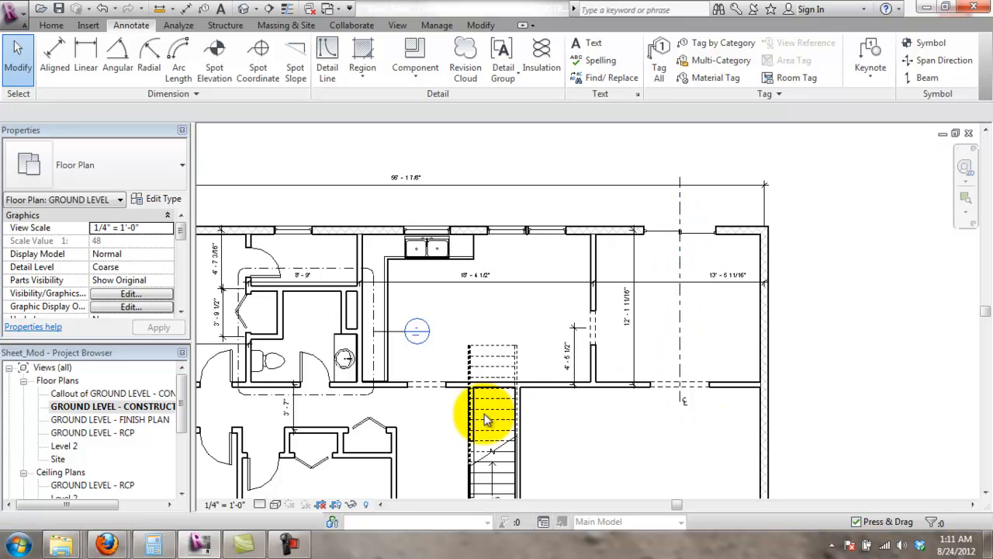
middle_click_drag(501, 288, 501, 214)
middle_click_drag(492, 396, 483, 298)
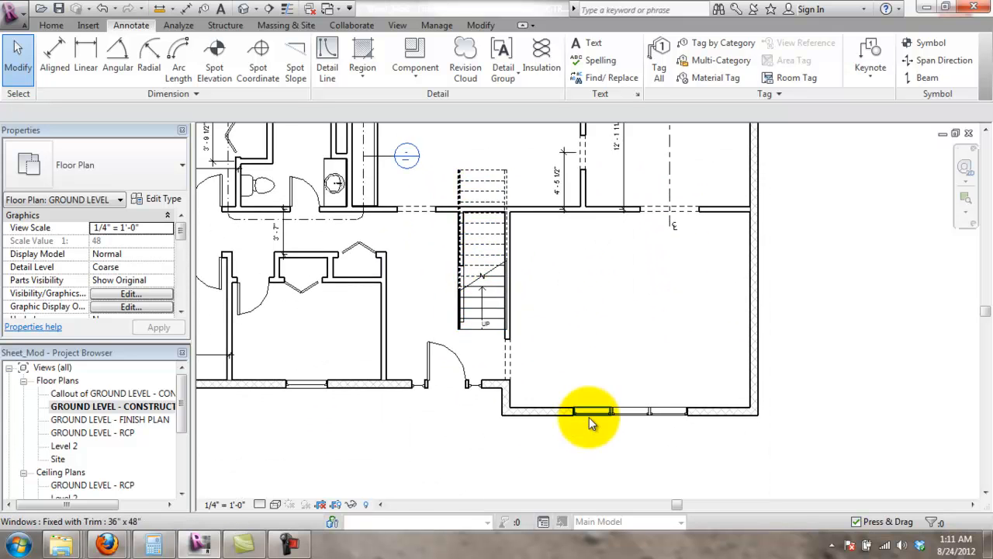
scroll(589, 417, "up", 1)
scroll(535, 263, "up", 1)
middle_click_drag(535, 263, 511, 311)
scroll(478, 264, "down", 3)
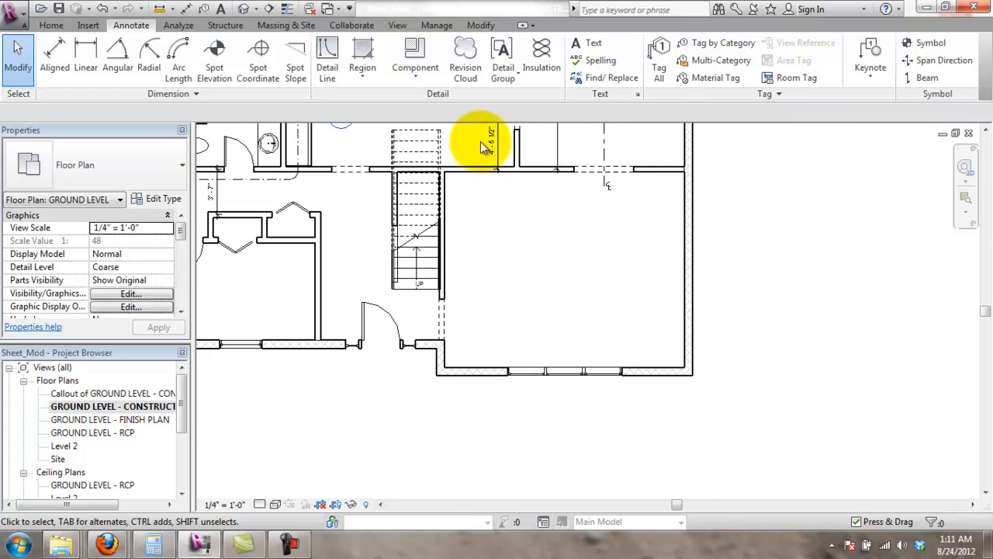
left_click(60, 65)
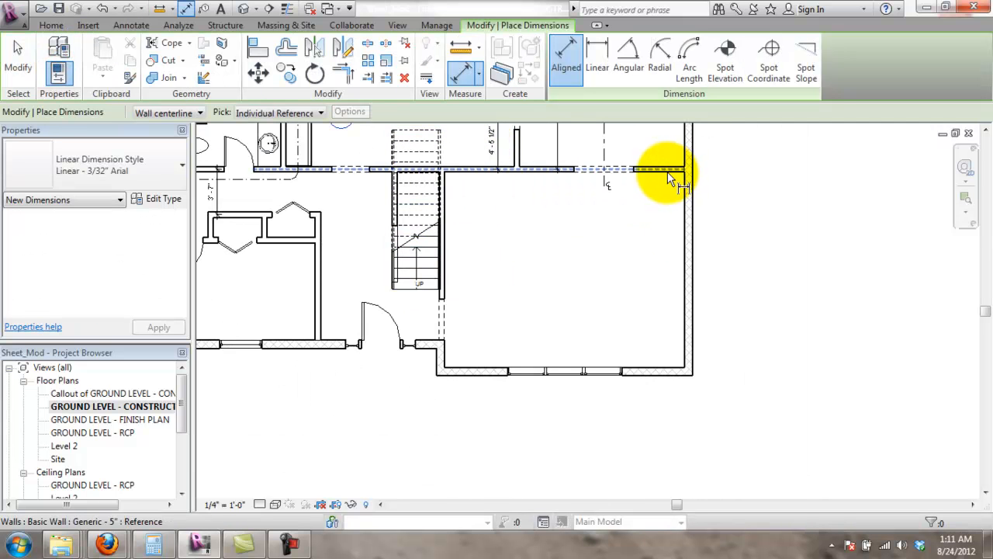
left_click(666, 368)
scroll(637, 272, "down", 1)
middle_click_drag(653, 304, 664, 450)
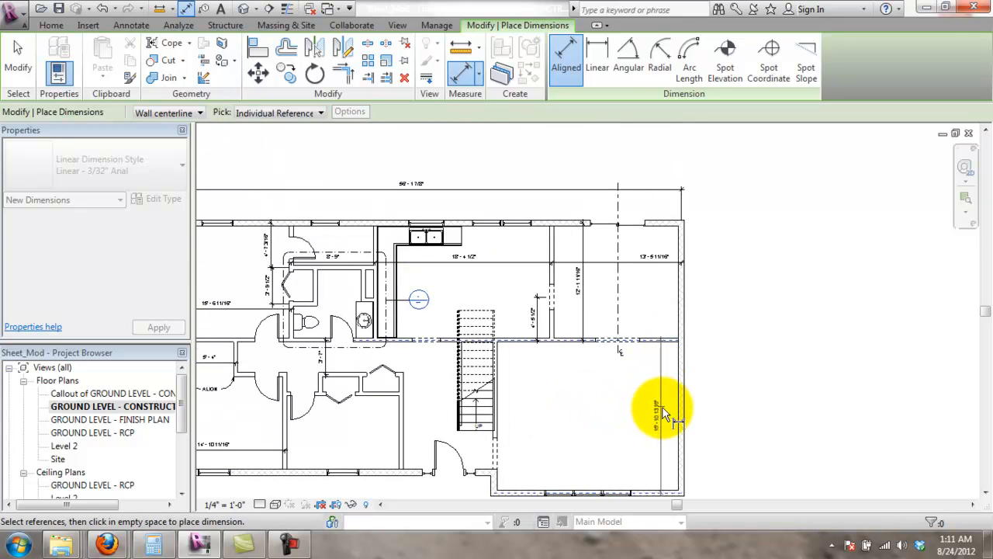
left_click(663, 413)
key("Escape")
key("Escape")
- Shift the 12'-1 11/16" dimension toward the right wall and recentre the 13'-5 11/16" text
scroll(583, 288, "up", 1)
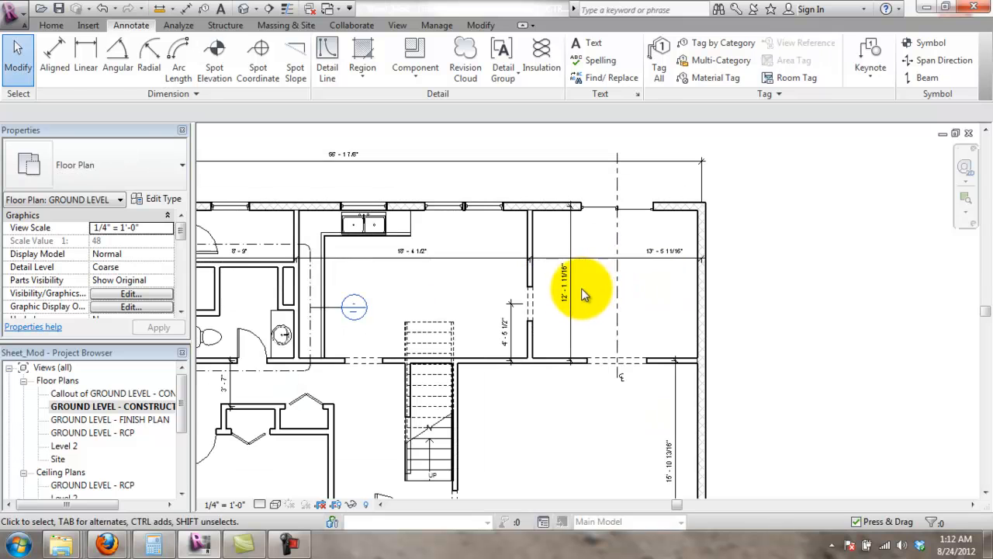
left_click_drag(574, 297, 675, 293)
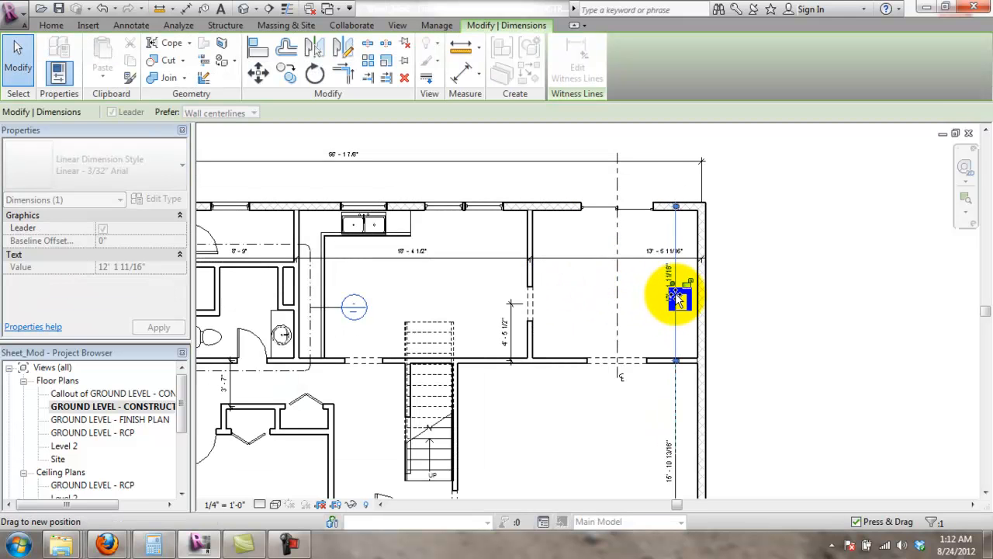
left_click_drag(661, 251, 581, 259)
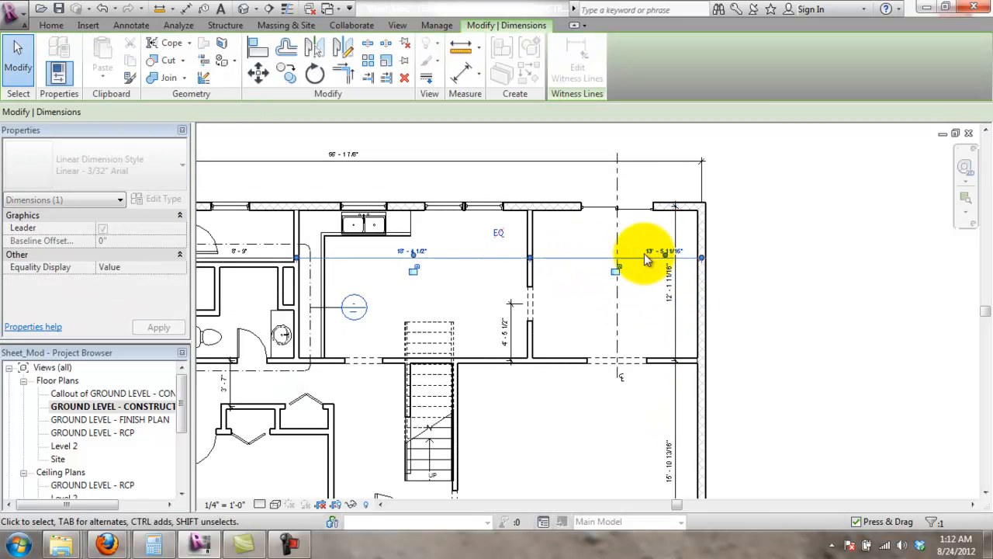
mouse_move(664, 252)
left_mouse_down()
mouse_move(609, 264)
mouse_move(576, 257)
left_mouse_up()
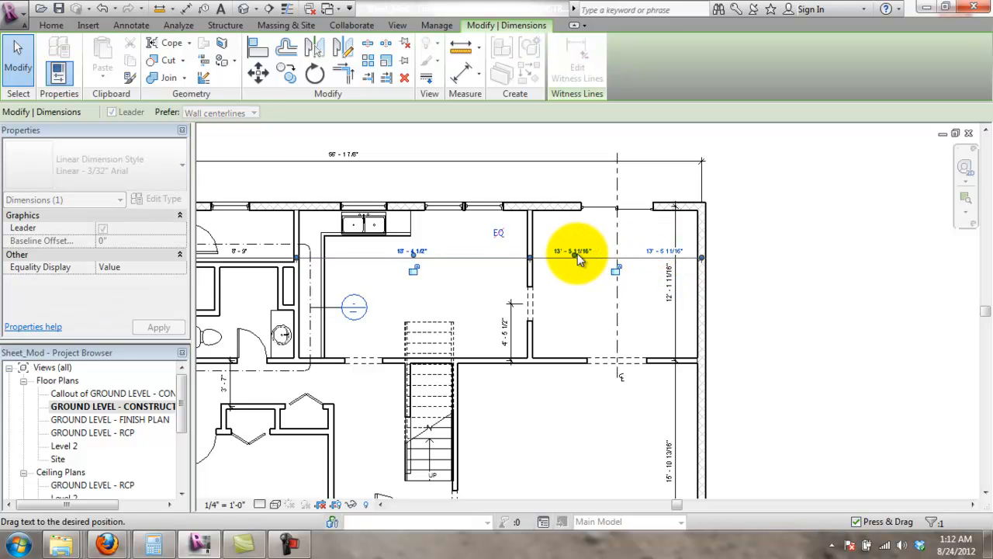
left_click(727, 265)
scroll(714, 392, "down", 1)
middle_click_drag(725, 387, 744, 359)
scroll(744, 359, "down", 1)
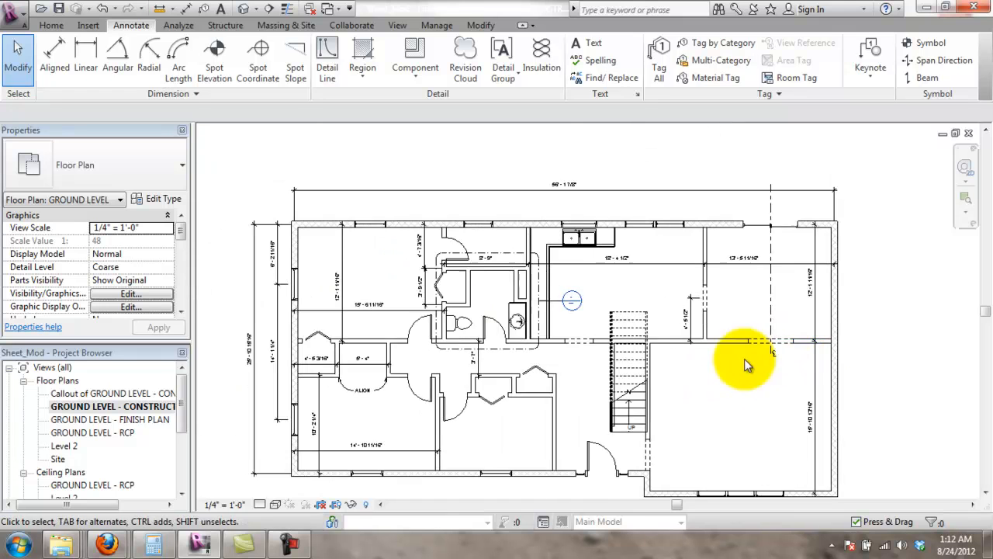
- Pan and zoom around the ground-level plan to frame the right-hand rooms and central cross wall
middle_click_drag(821, 397, 826, 355)
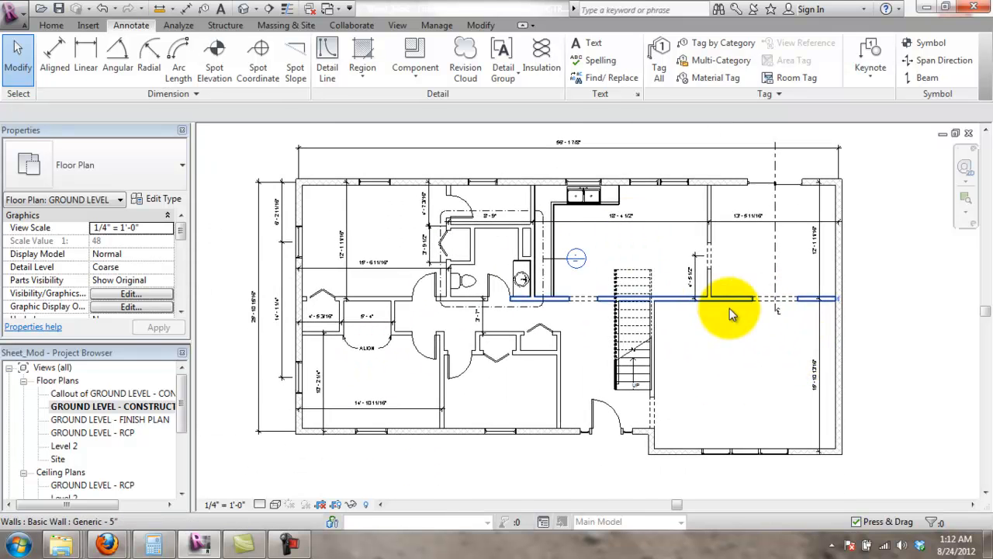
scroll(729, 308, "up", 1)
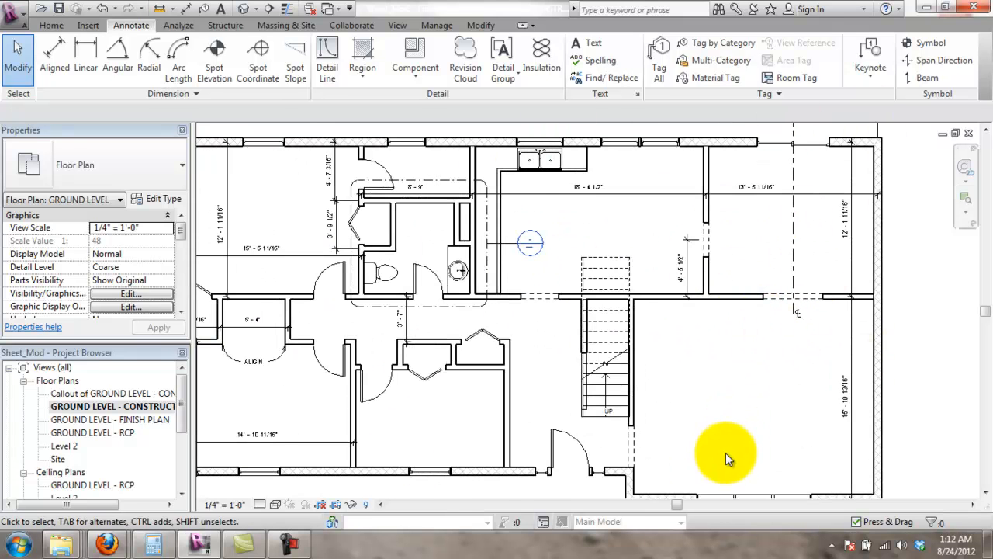
middle_click_drag(725, 452, 613, 402)
scroll(689, 333, "up", 2)
scroll(683, 326, "down", 2)
middle_click_drag(703, 308, 708, 327)
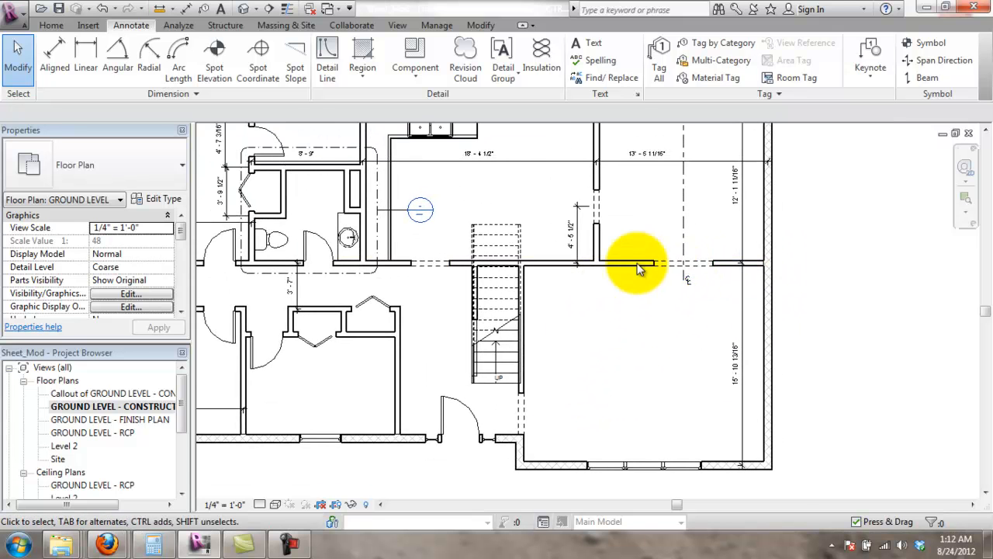
scroll(738, 231, "up", 2)
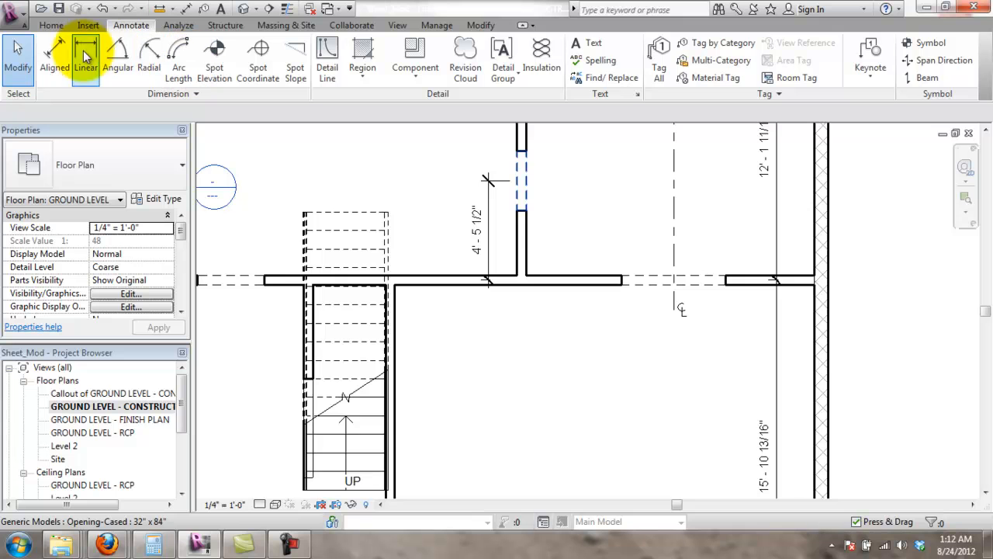
scroll(727, 484, "down", 3)
scroll(635, 286, "down", 2)
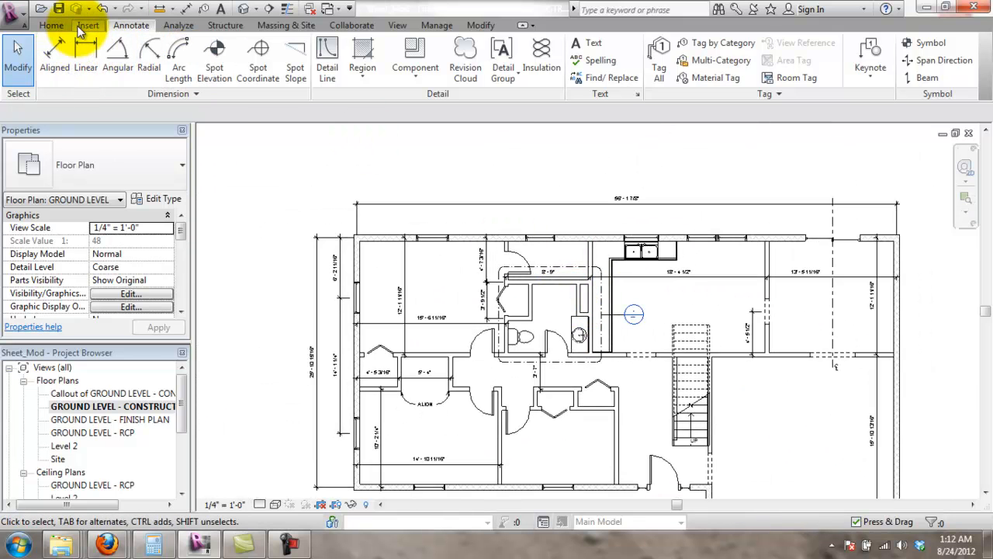
- Switch from Linear to Aligned and chain the top wall from the left wall through three windows
left_click(93, 63)
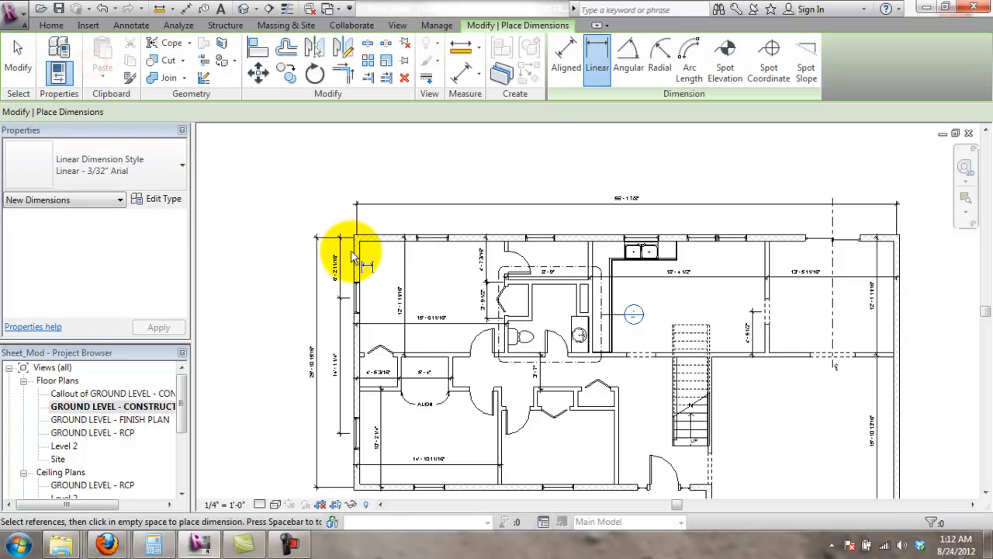
scroll(360, 254, "up", 2)
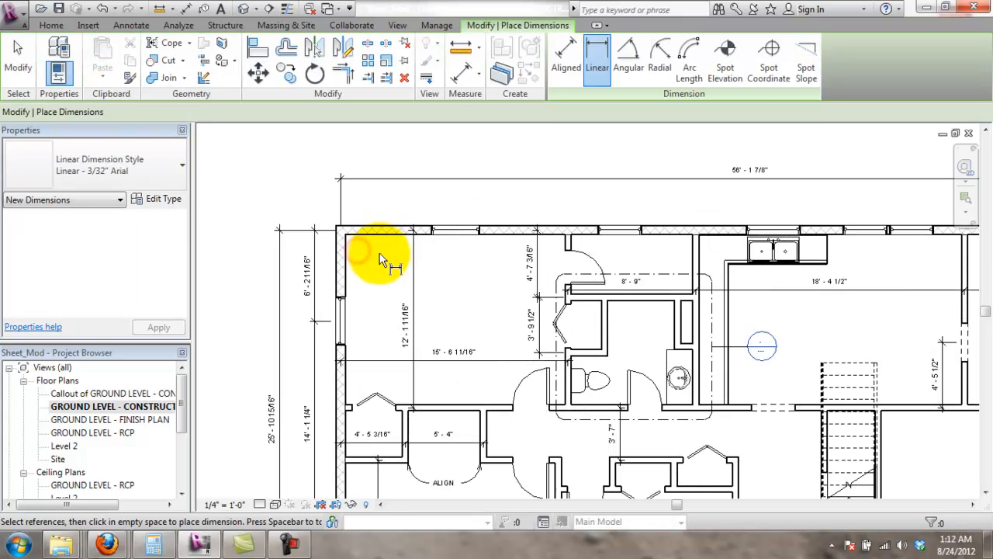
key("Escape")
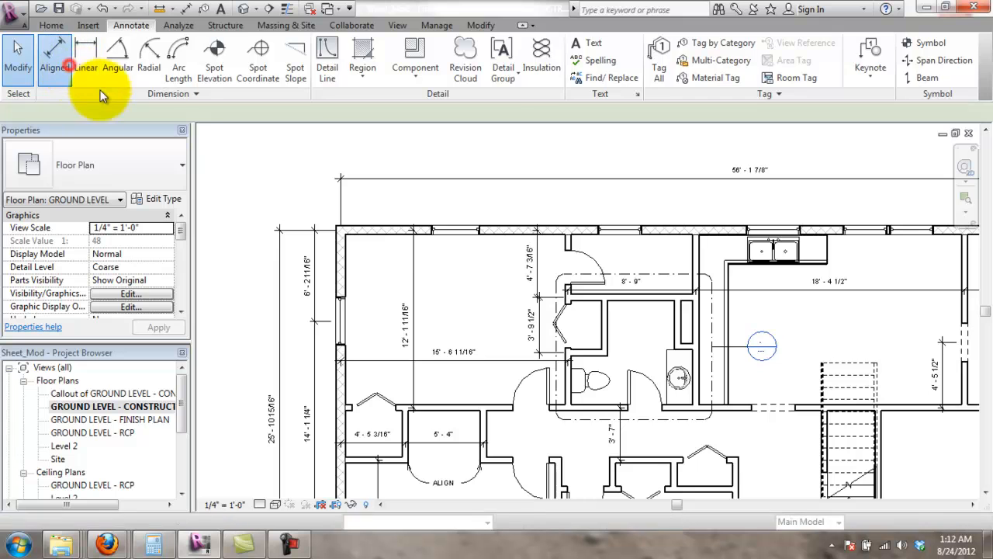
left_click(82, 75)
left_click(340, 265)
left_click(455, 230)
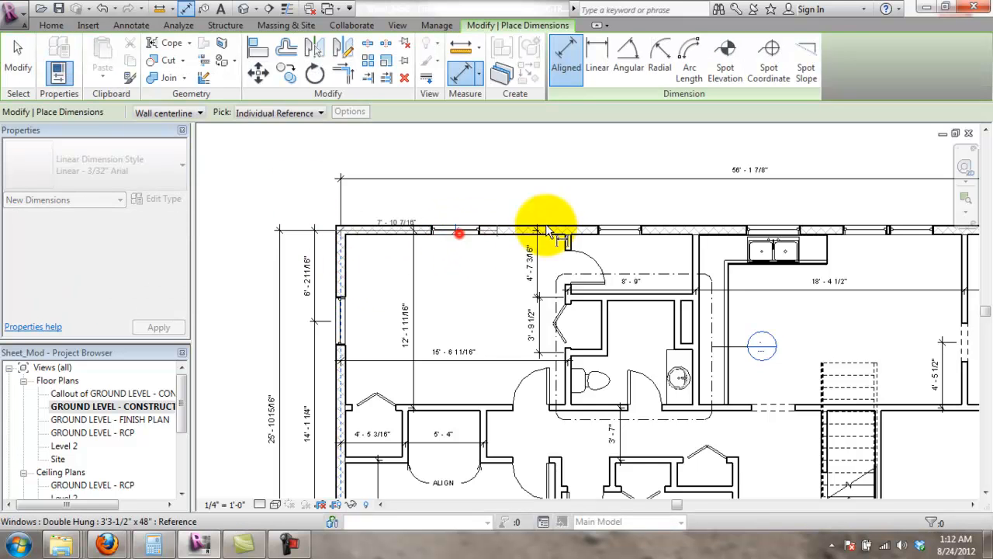
left_click(621, 230)
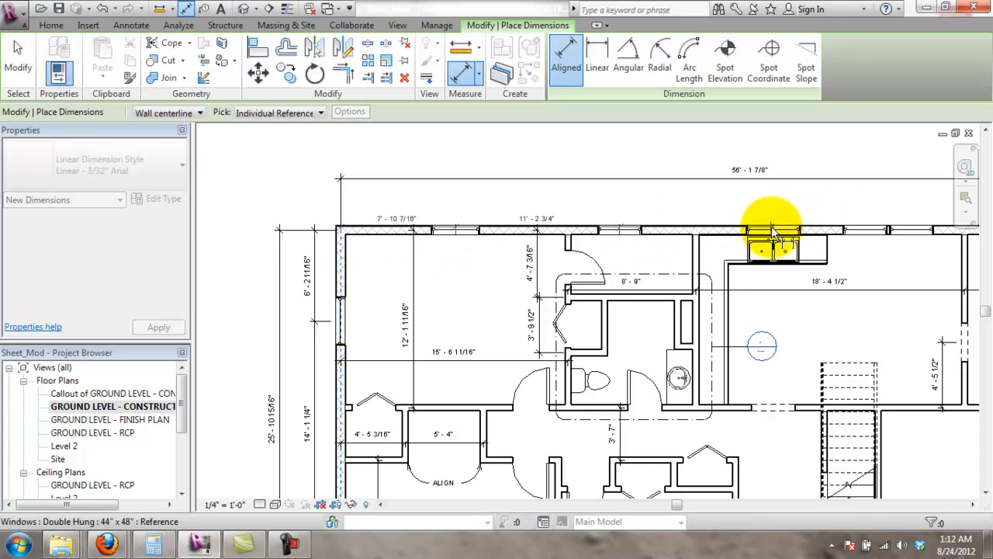
left_click(870, 229)
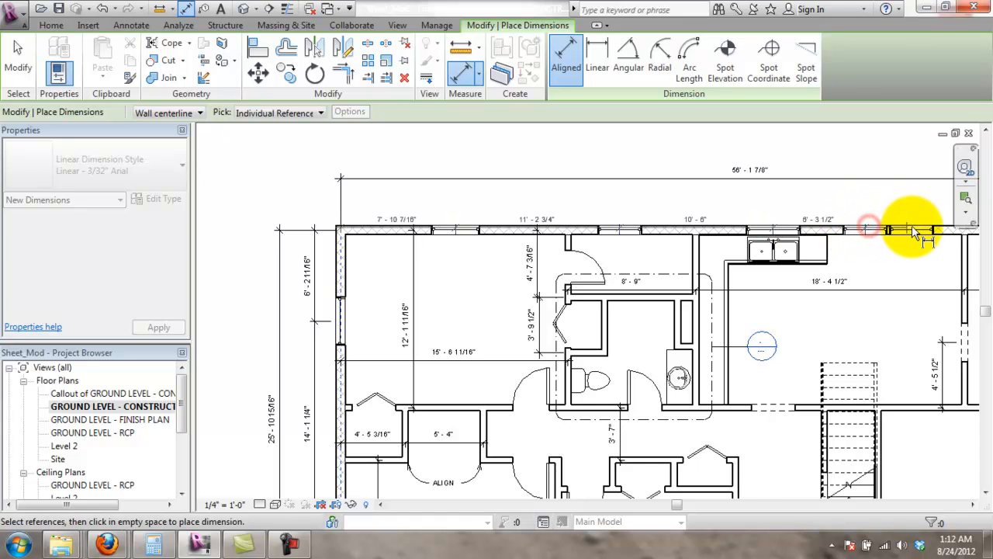
- Extend the chain to the dashed centerline (10'-5 1/2") and place it above the top wall
scroll(911, 233, "down", 2)
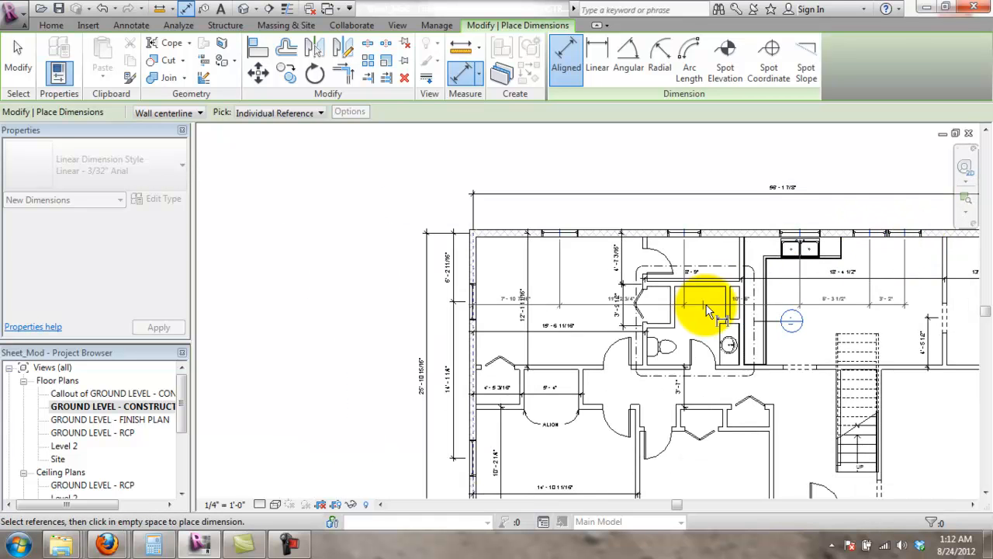
scroll(868, 241, "up", 2)
middle_click_drag(861, 242, 760, 297)
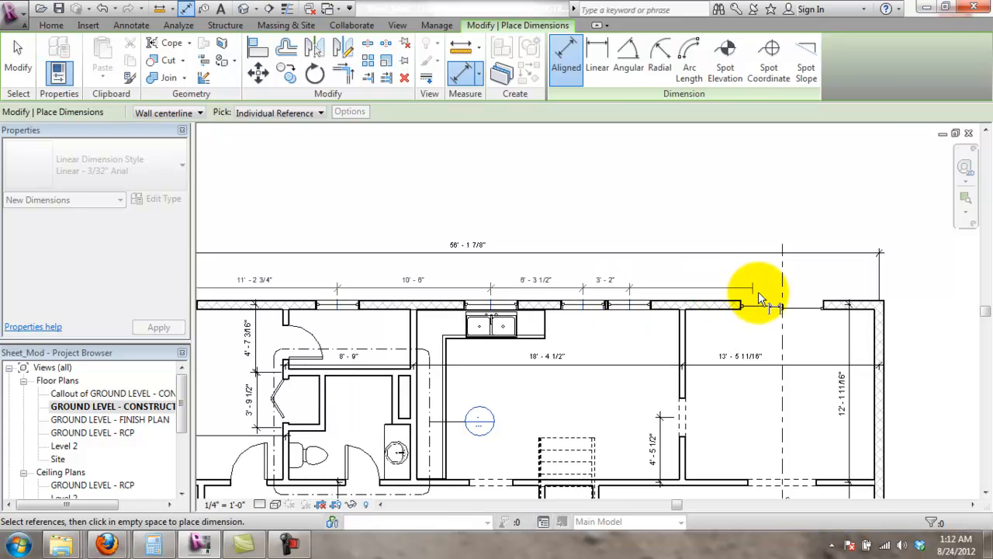
left_click(780, 291)
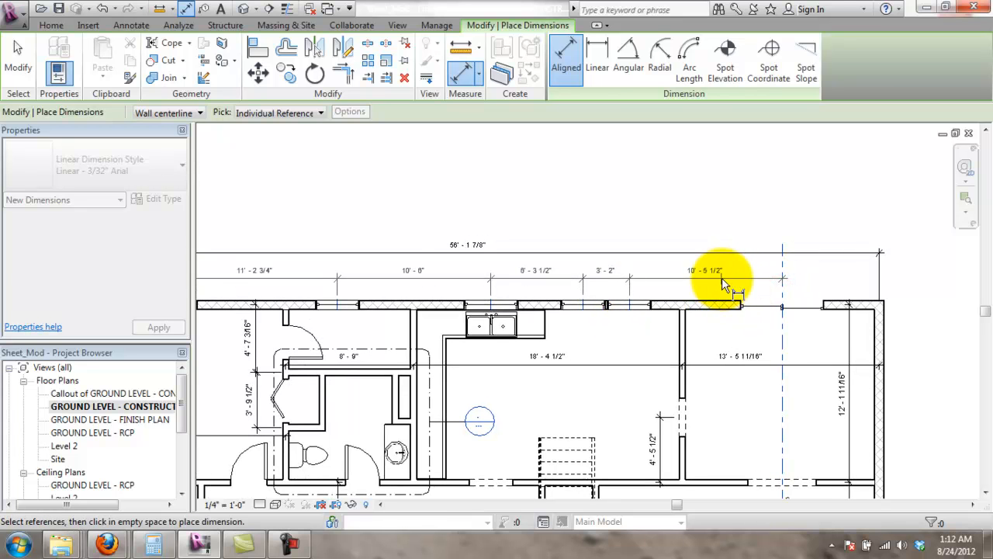
left_click(722, 279)
scroll(753, 402, "down", 2)
key("Escape")
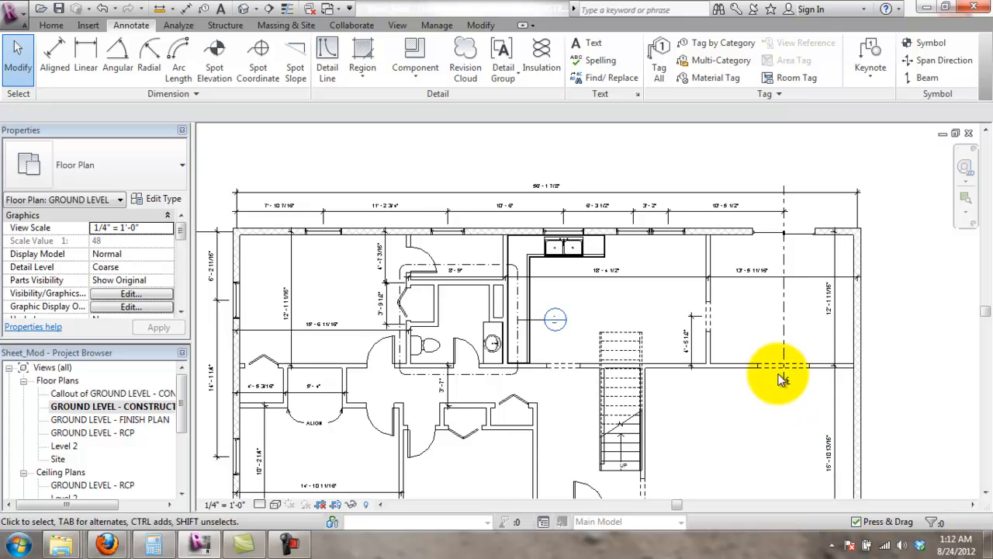
- Pan past the stairs, bathroom and entry to the whole house layout, starting and cancelling Linear
scroll(784, 374, "up", 2)
scroll(749, 402, "down", 1)
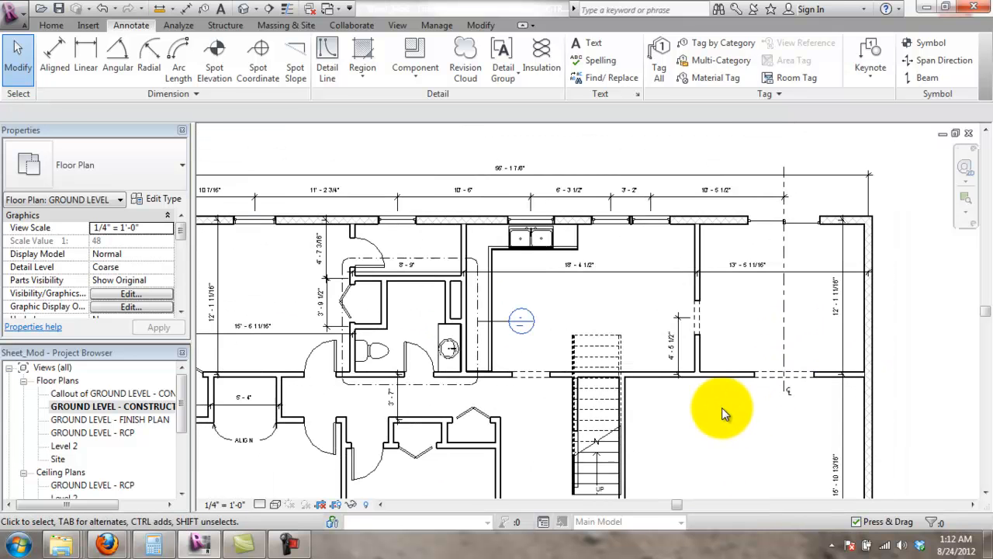
middle_click_drag(728, 407, 747, 321)
scroll(689, 309, "up", 2)
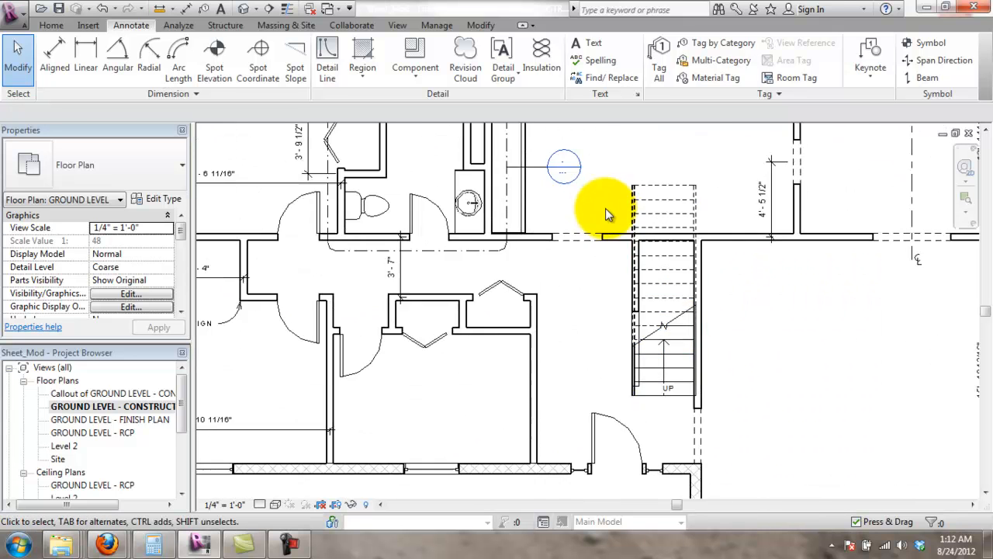
scroll(604, 232, "up", 1)
middle_click_drag(506, 246, 685, 260)
middle_click_drag(875, 278, 791, 117)
middle_click_drag(760, 318, 486, 225)
scroll(823, 298, "down", 2)
scroll(841, 312, "down", 2)
middle_click_drag(842, 312, 641, 414)
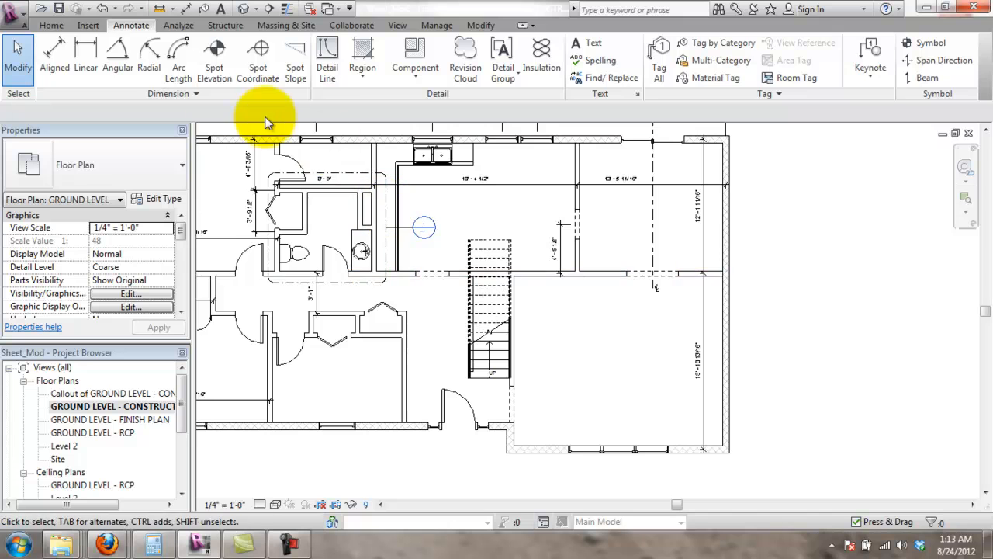
left_click(98, 68)
key("Escape")
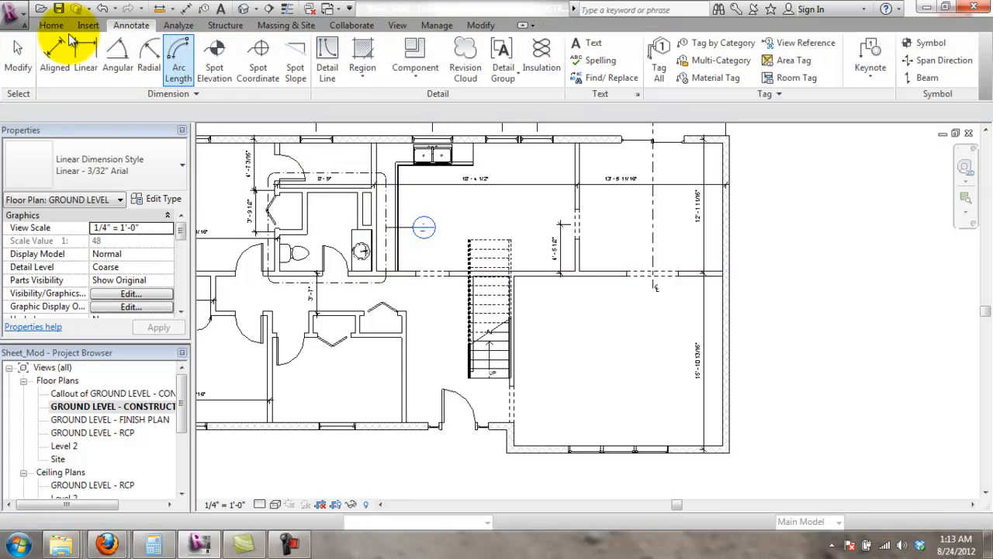
- Add a 19'-6" aligned dimension across the bottom of the large lower-right room
left_click(65, 49)
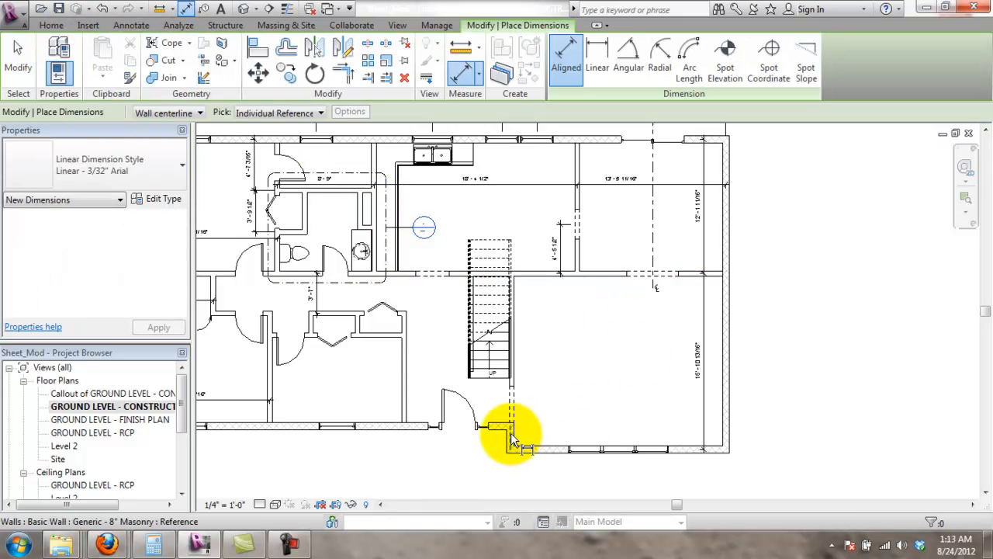
left_click(511, 432)
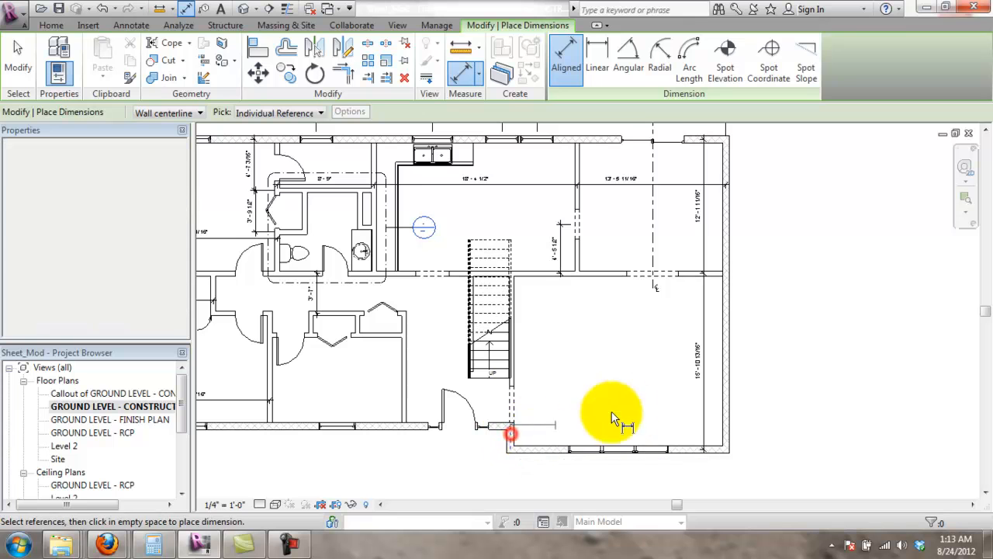
left_click(707, 433)
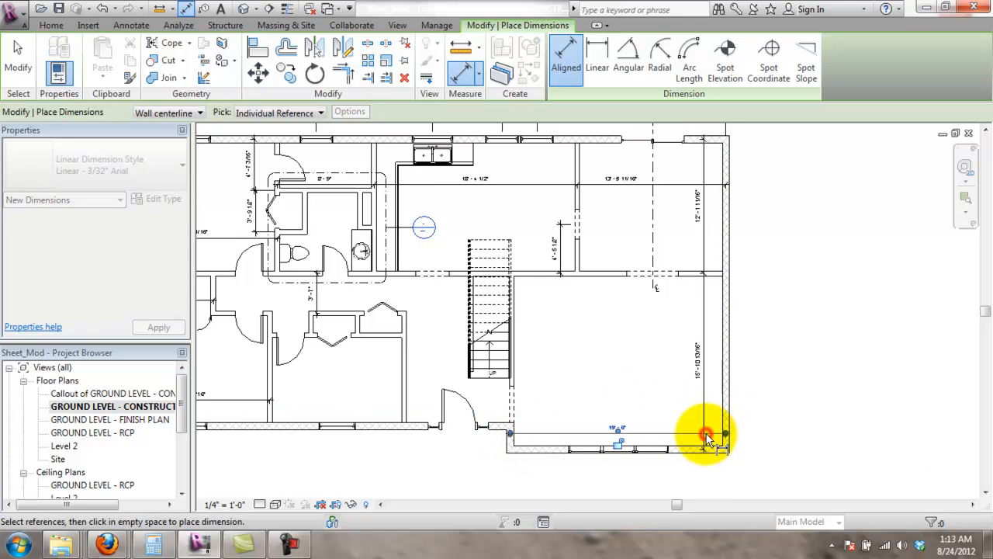
key("Escape")
- Recentre the lower rooms and start another aligned dimension
scroll(586, 437, "down", 1)
key("Escape")
scroll(528, 412, "up", 2)
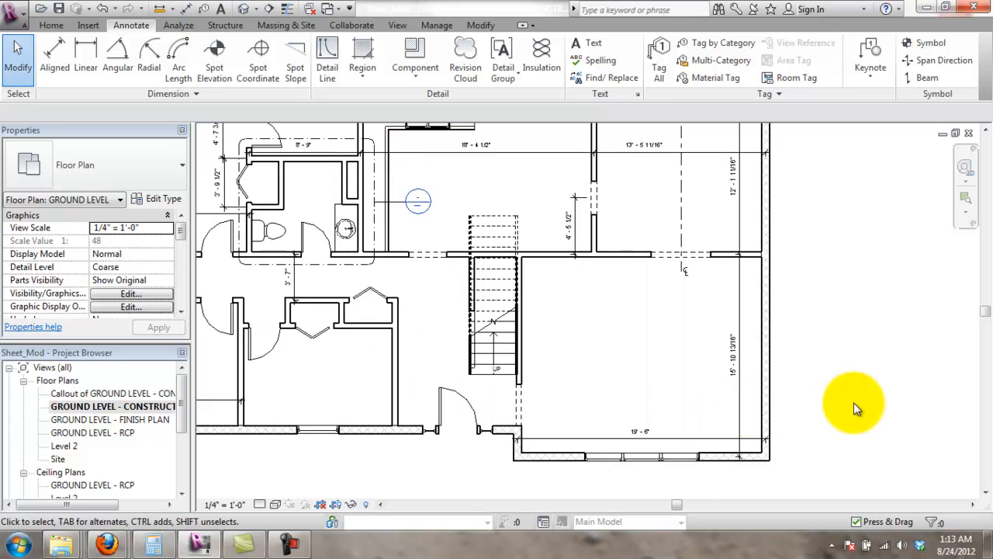
scroll(609, 421, "up", 3)
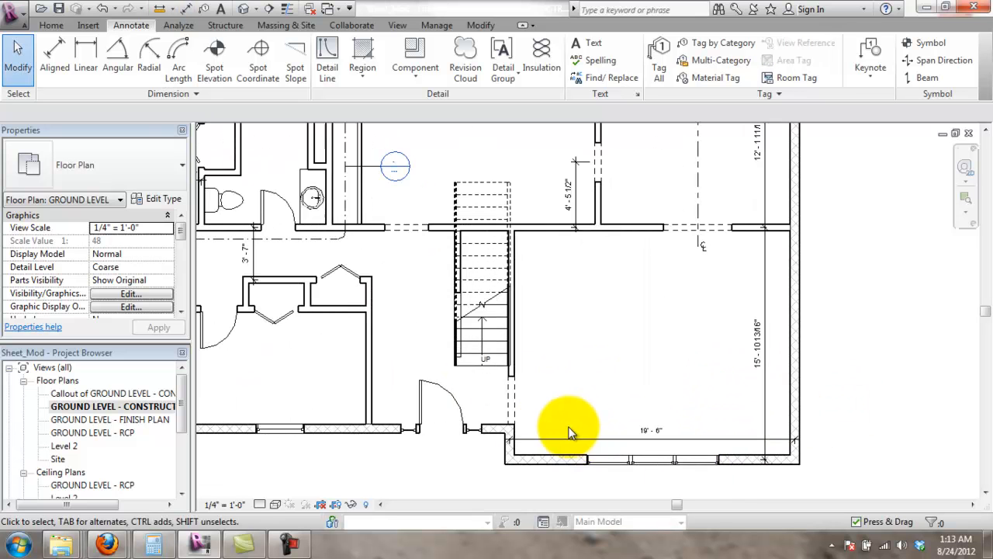
middle_click_drag(612, 332, 732, 335)
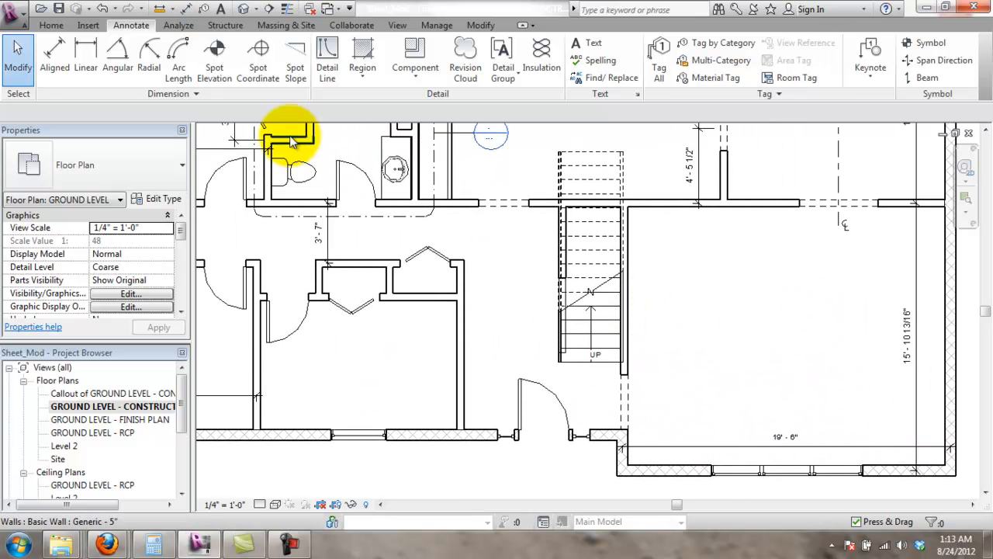
left_click(62, 58)
scroll(714, 410, "down", 3)
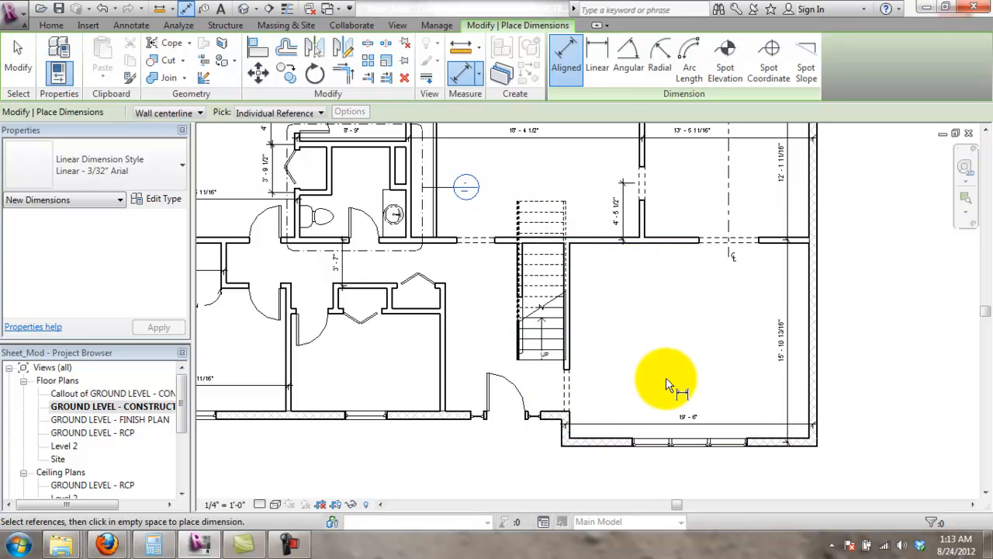
- Dimension the short wall jog beside the entry door as 2'-1 9/16"
scroll(668, 380, "down", 1)
scroll(589, 408, "up", 3)
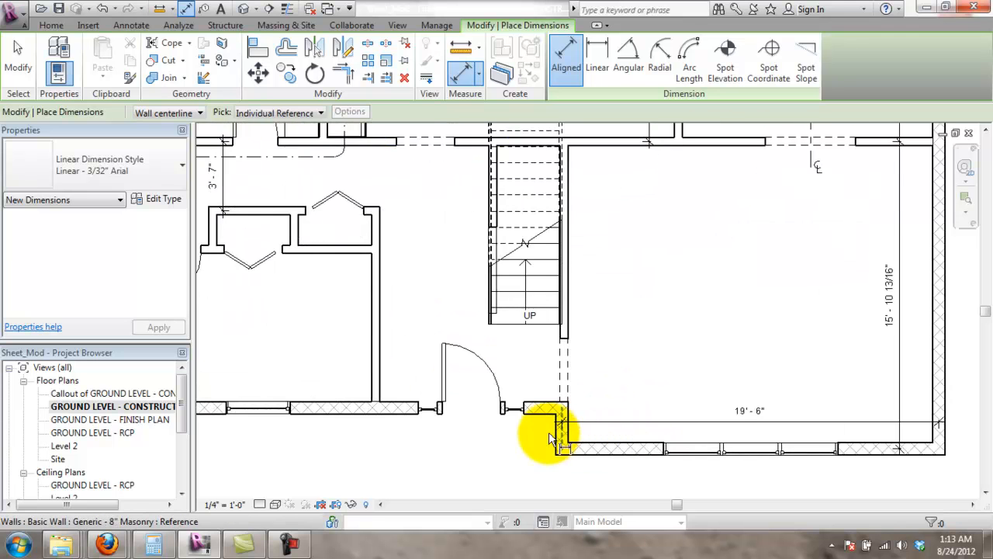
scroll(574, 384, "down", 1)
middle_click_drag(603, 386, 573, 430)
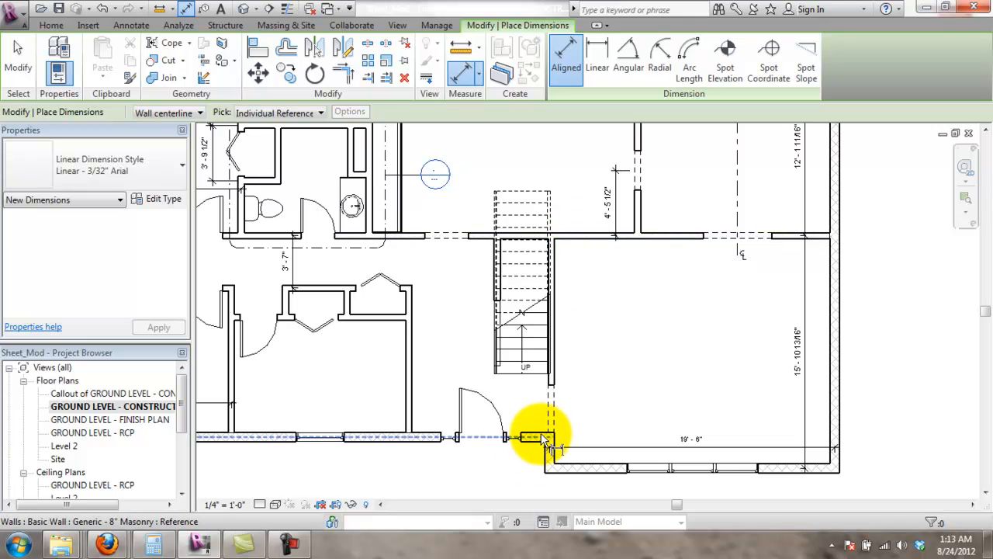
scroll(572, 471, "up", 4)
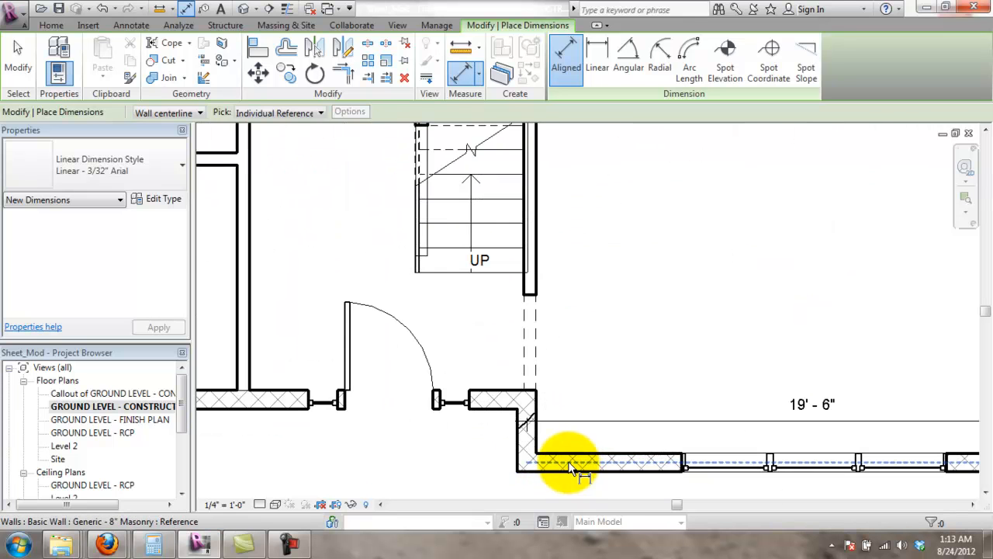
left_click(568, 462)
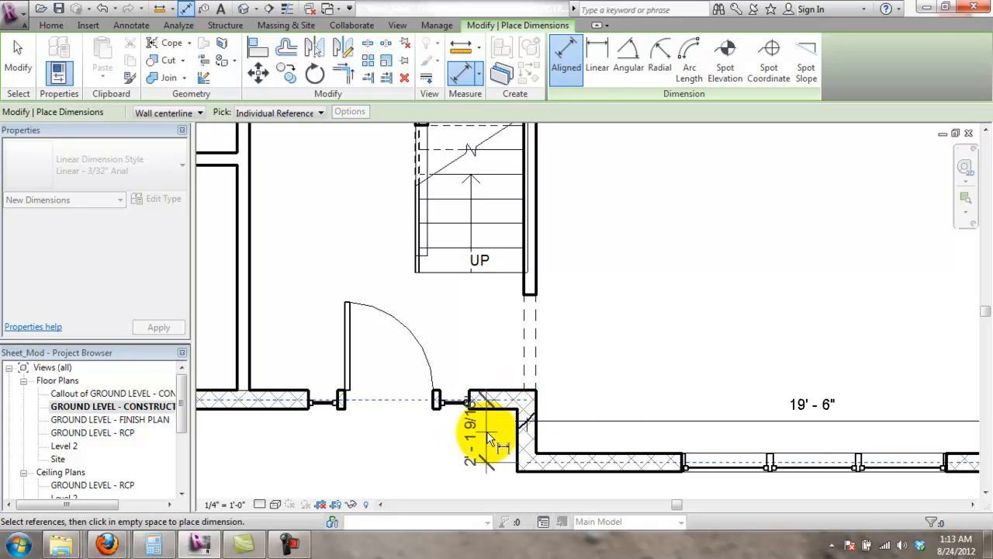
left_click(496, 434)
key("Escape")
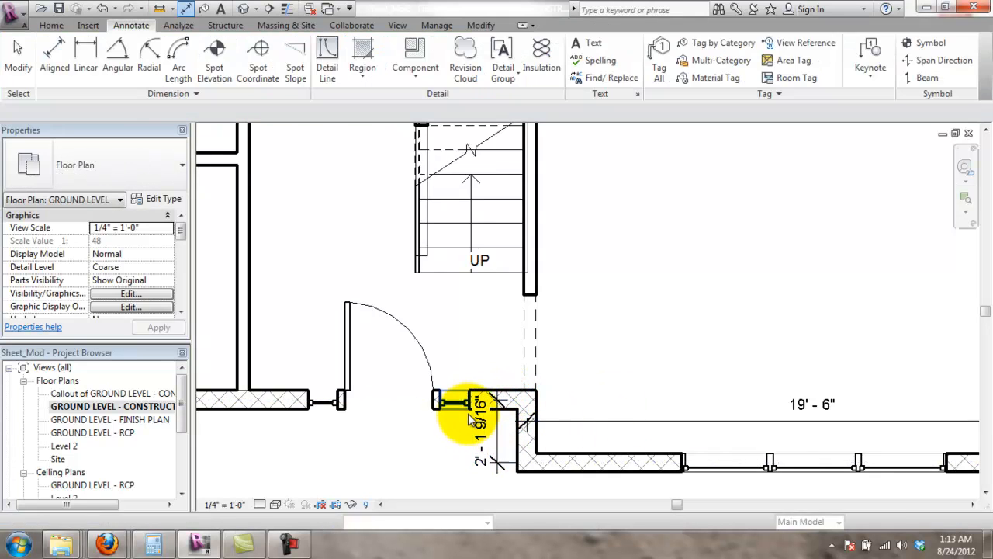
- Move the 2'-1 9/16" dimension text left of the jog onto a leader
middle_click_drag(517, 396, 549, 260)
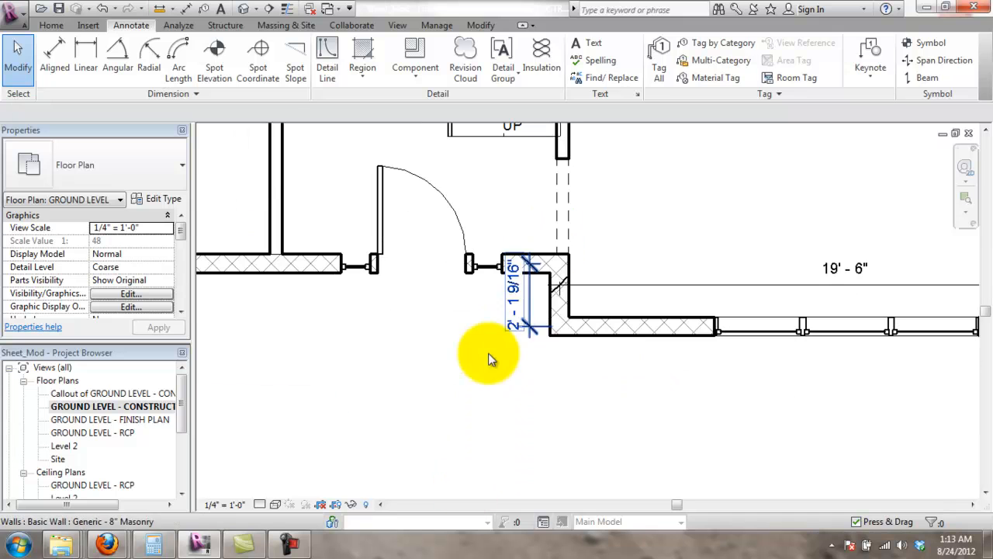
left_click(519, 303)
left_click_drag(512, 295, 492, 337)
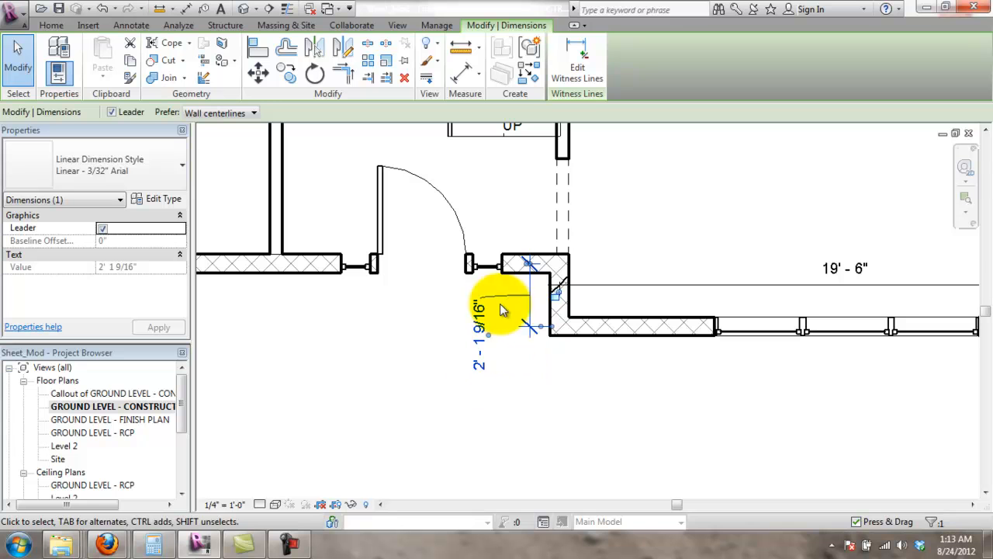
left_click(499, 377)
mouse_move(499, 377)
middle_mouse_down()
mouse_move(538, 388)
mouse_move(555, 408)
middle_mouse_up()
scroll(540, 370, "down", 2)
scroll(649, 406, "down", 2)
middle_click_drag(745, 415, 724, 402)
scroll(723, 402, "up", 1)
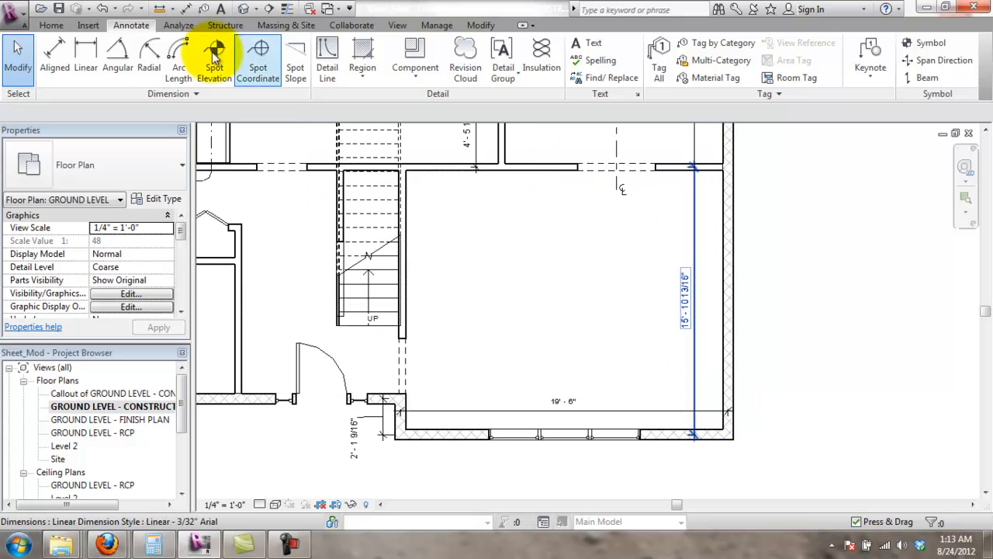
- Begin an aligned dimension from the right exterior wall to the lower-left wall corner
left_click(56, 58)
scroll(643, 404, "down", 2)
middle_click_drag(643, 410, 675, 489)
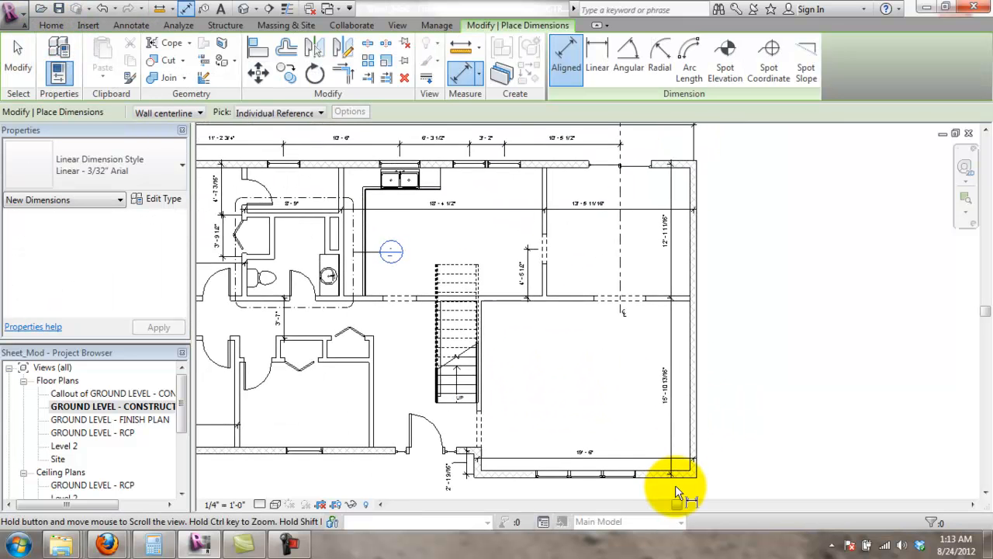
scroll(675, 486, "down", 1)
scroll(571, 322, "up", 2)
middle_click_drag(572, 321, 612, 136)
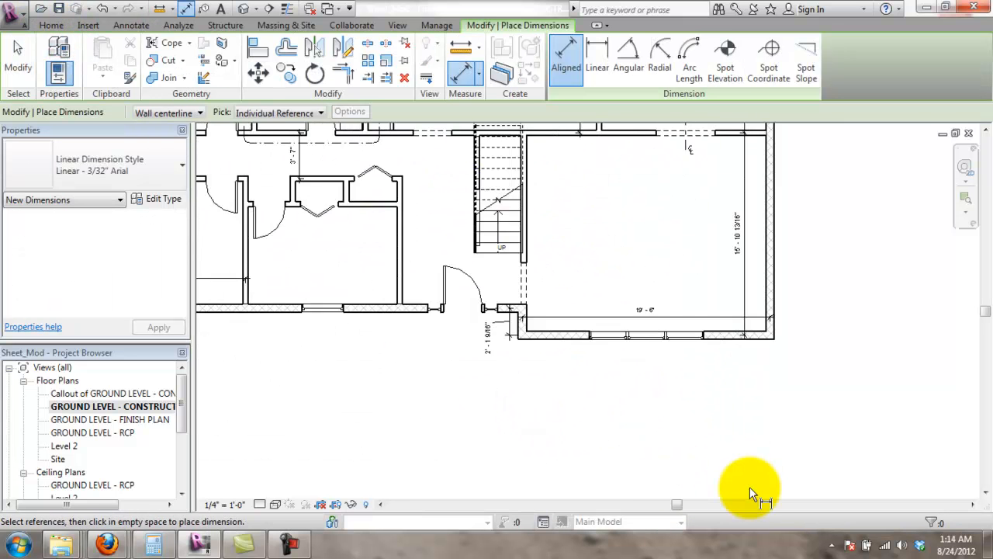
left_click(769, 330)
scroll(683, 389, "down", 3)
middle_click_drag(388, 403, 646, 401)
left_click(616, 371)
scroll(650, 406, "down", 1)
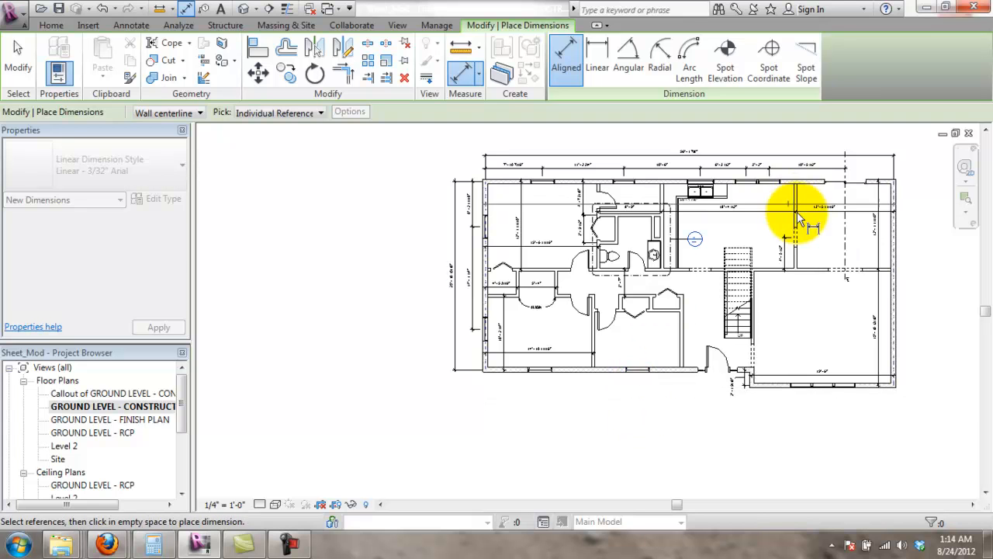
- Cancel the unfinished dimension and bring the lower-right room back into view
key("Escape")
middle_click_drag(916, 445, 812, 445)
scroll(811, 445, "up", 4)
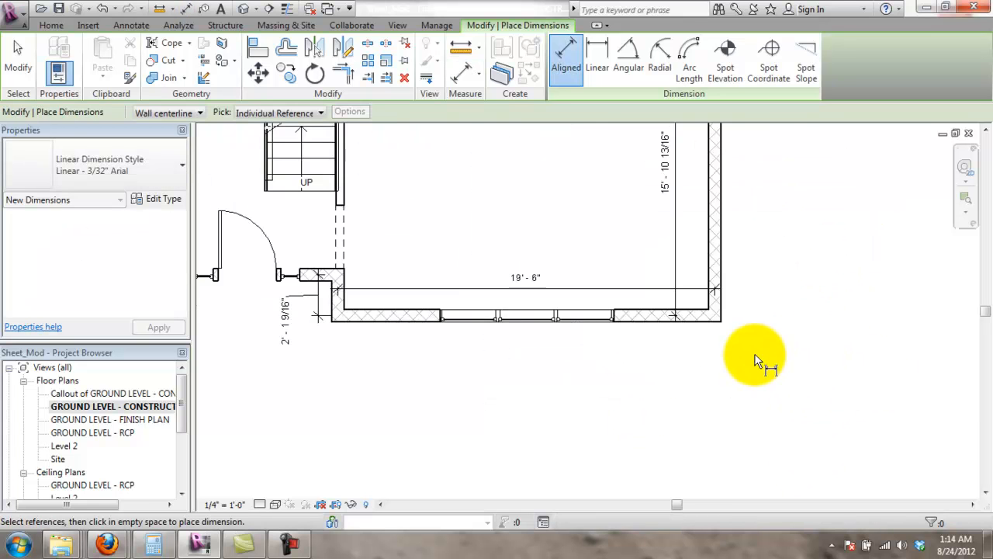
scroll(644, 326, "down", 1)
mouse_move(649, 325)
middle_mouse_down()
mouse_move(632, 326)
mouse_move(729, 319)
middle_mouse_up()
key("Escape")
- Drag the 19'-6" dimension below the room's bottom exterior wall and reframe the whole plan
mouse_move(547, 268)
left_mouse_down()
mouse_move(526, 267)
mouse_move(548, 351)
mouse_move(592, 358)
left_mouse_up()
left_click(800, 433)
scroll(713, 366, "down", 4)
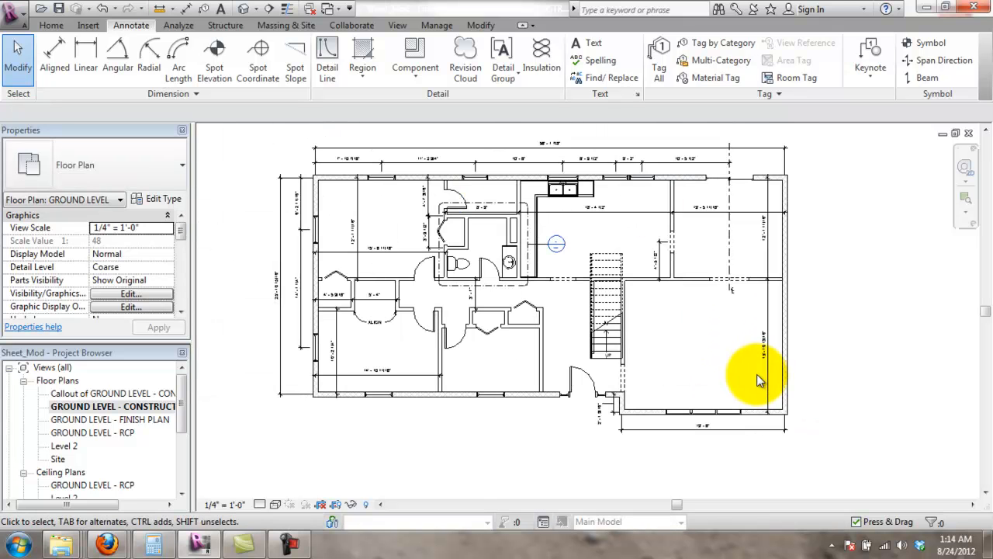
scroll(743, 425, "up", 1)
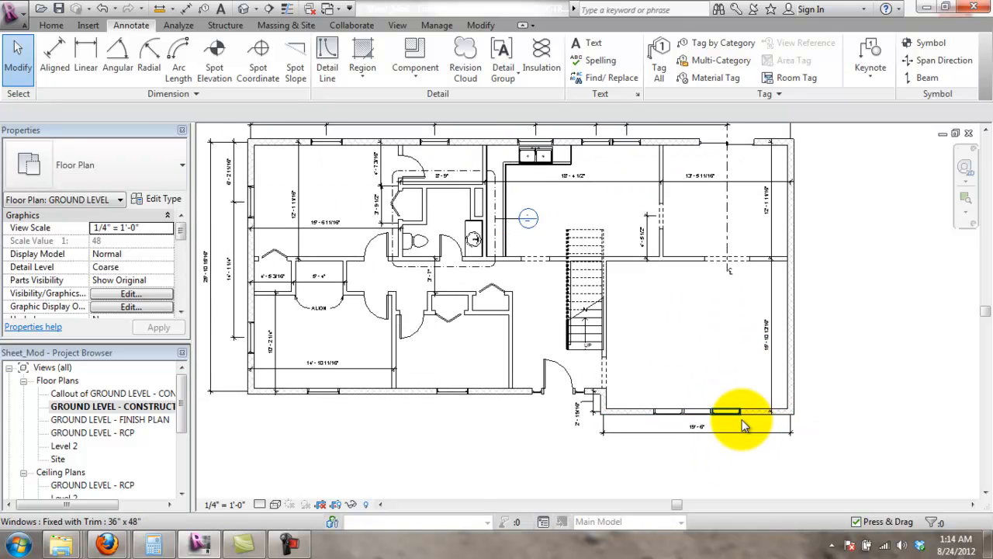
middle_click_drag(307, 429, 402, 404)
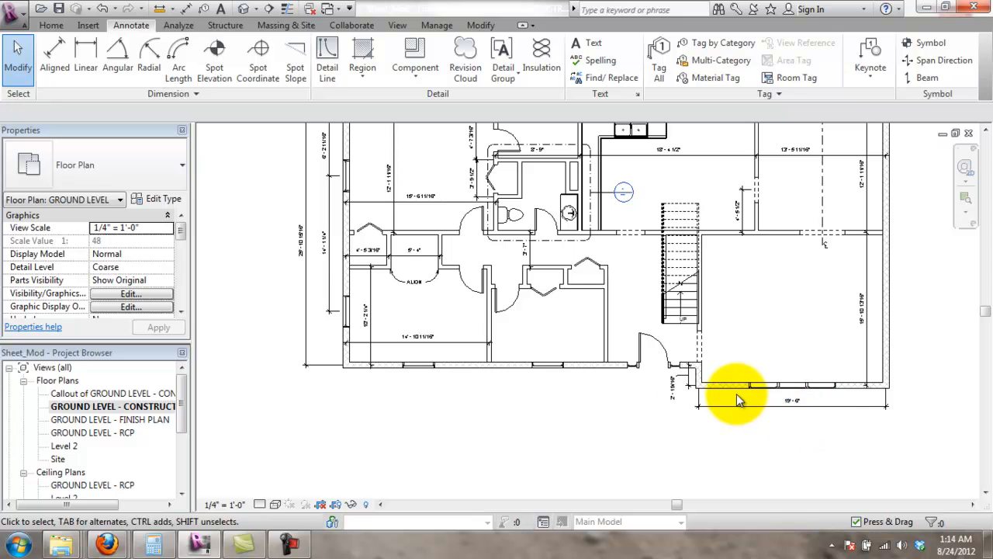
scroll(702, 401, "up", 2)
middle_click_drag(523, 252, 620, 242)
scroll(620, 243, "down", 3)
middle_click_drag(757, 224, 691, 290)
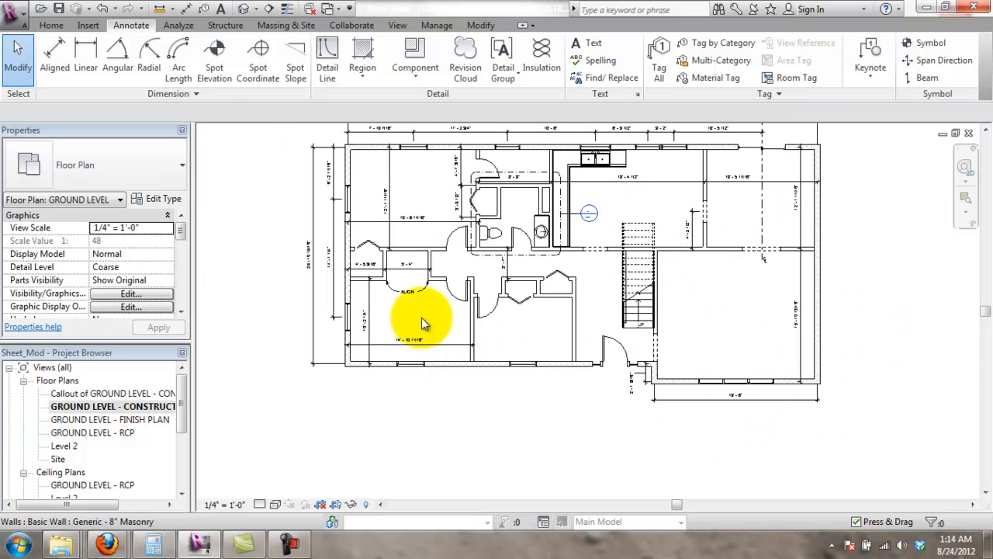
- Chain aligned dimensions below the lower wall: left wall, window, entry door (13'-5", 11'-0 1/4")
left_click(120, 51)
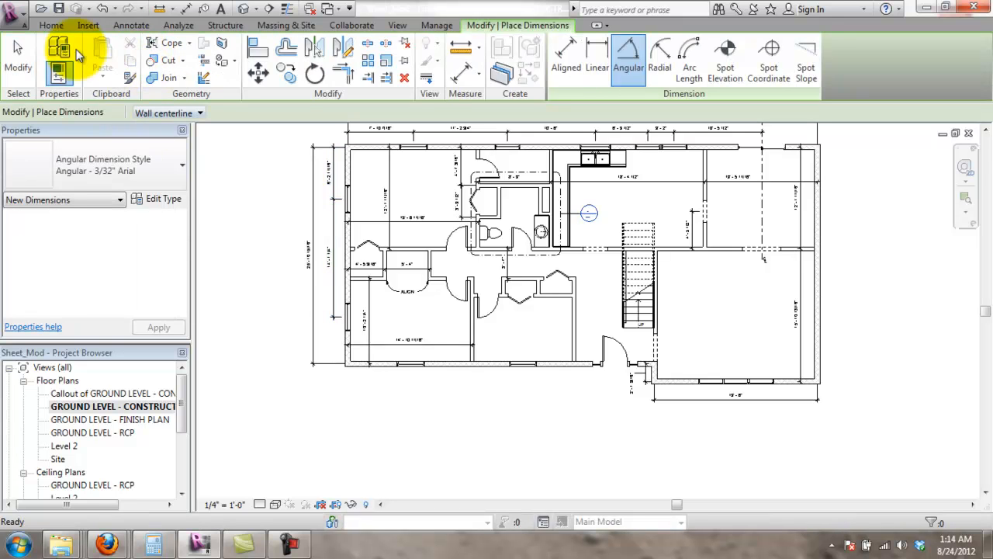
left_click(52, 24)
left_click(131, 25)
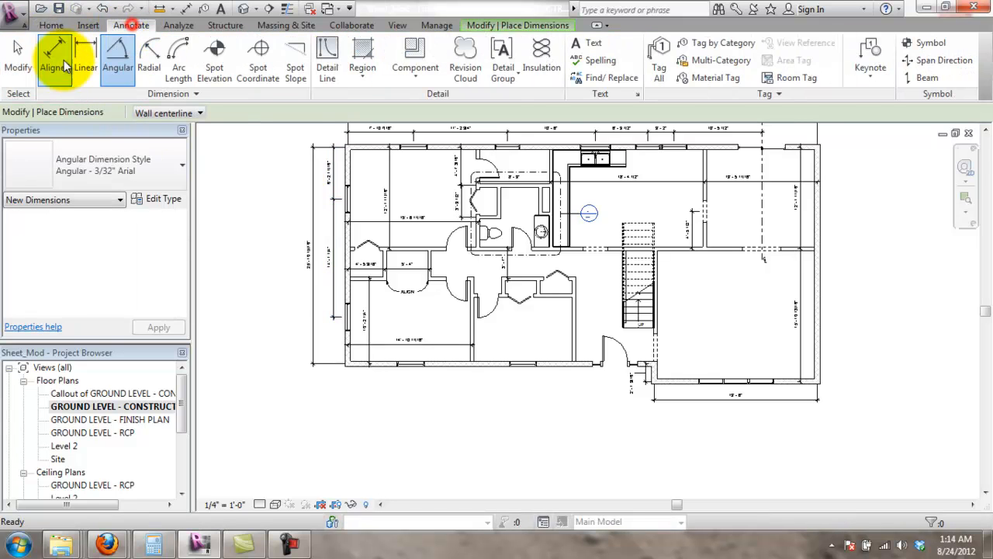
left_click(56, 58)
left_click(346, 356)
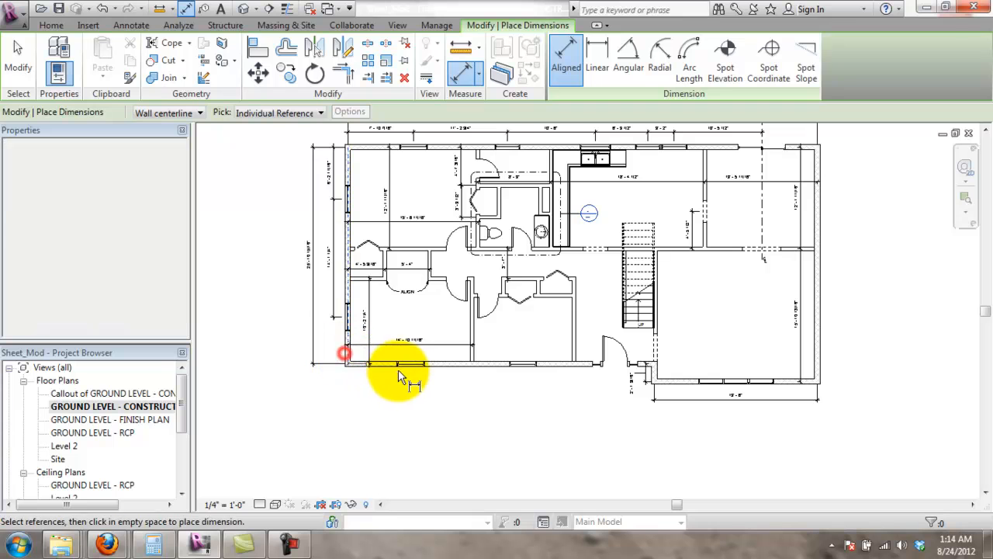
left_click(410, 362)
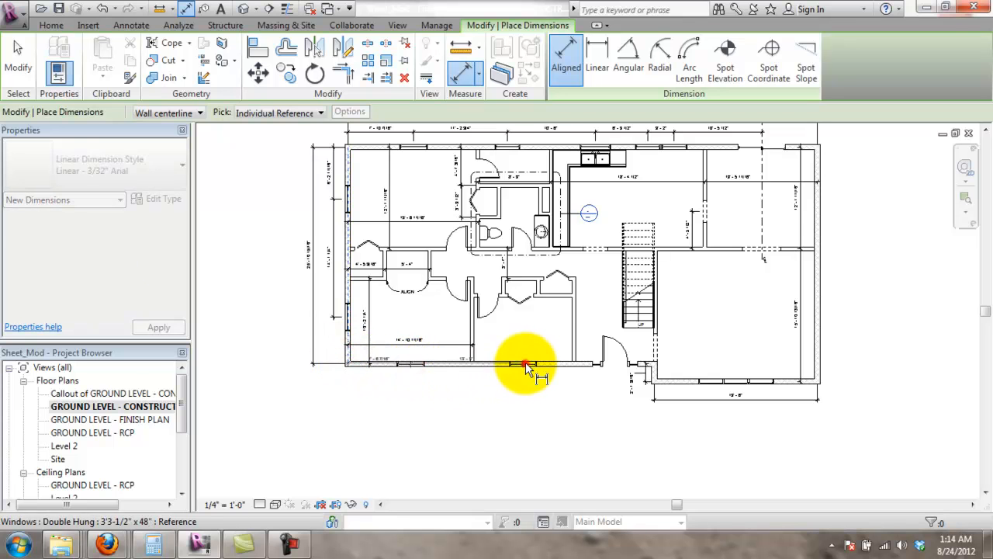
left_click(615, 368)
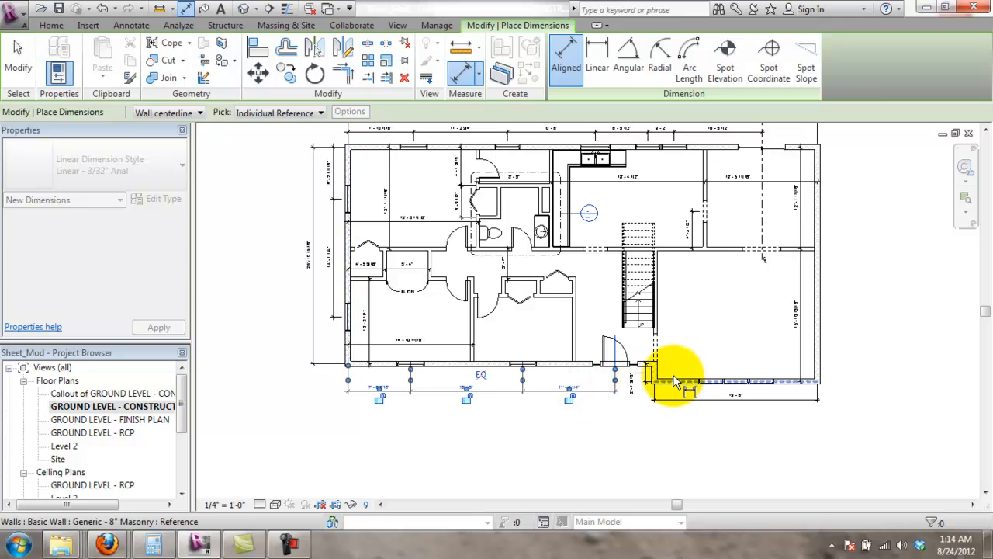
scroll(588, 392, "up", 4)
key("Escape")
key("Escape")
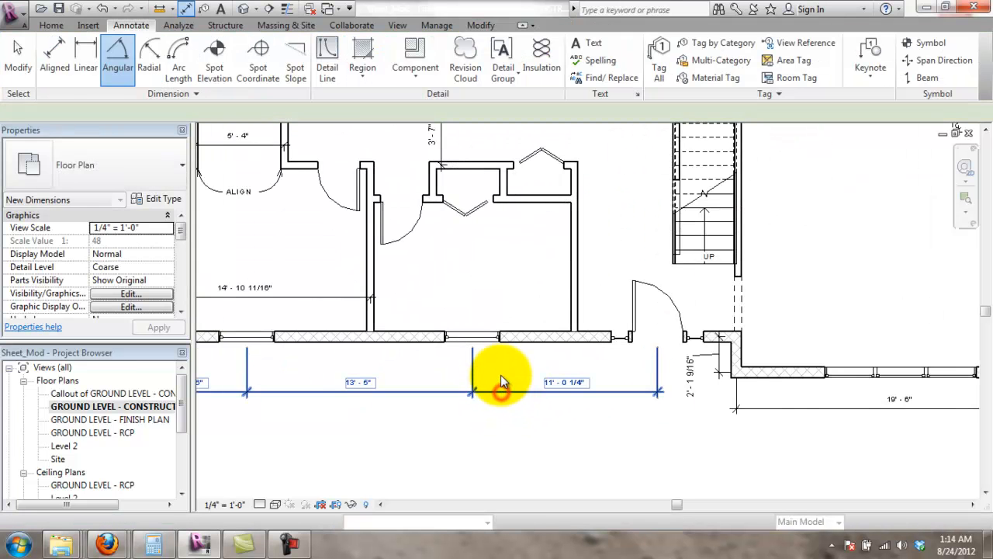
left_click(504, 376)
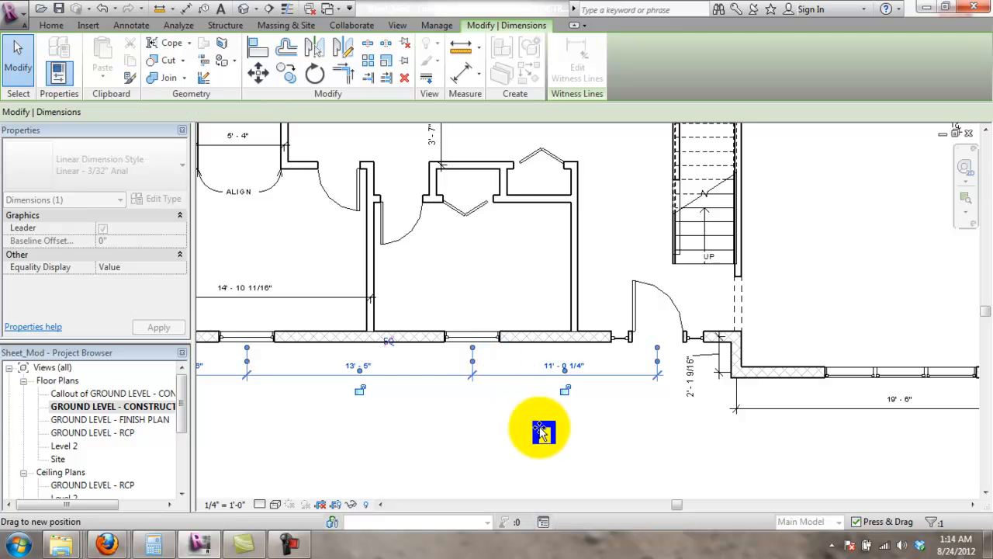
left_click(514, 421)
scroll(524, 420, "down", 4)
- Frame the middle bottom room and pick its side walls, then abandon that first attempt
scroll(594, 360, "up", 1)
scroll(551, 338, "down", 1)
middle_click_drag(631, 249, 641, 287)
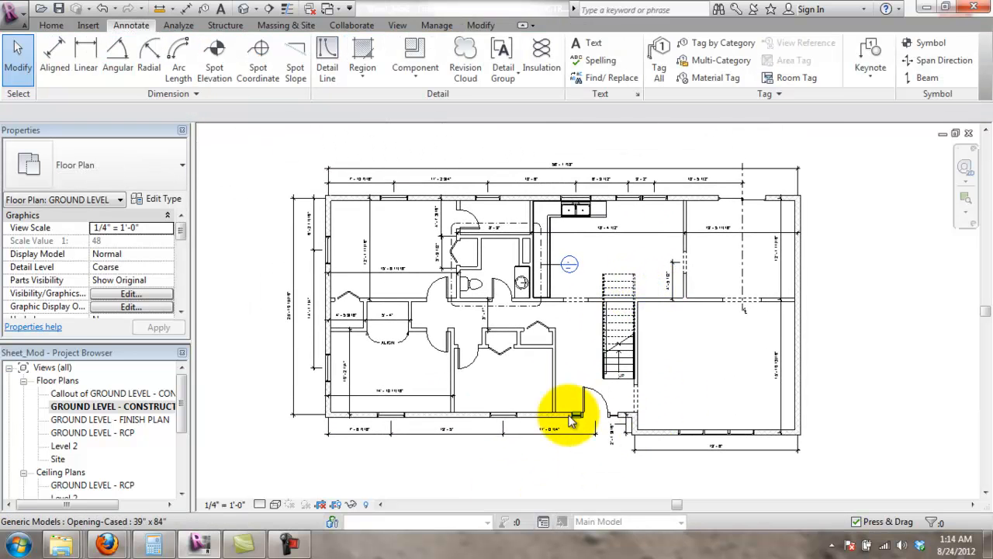
scroll(613, 412, "up", 3)
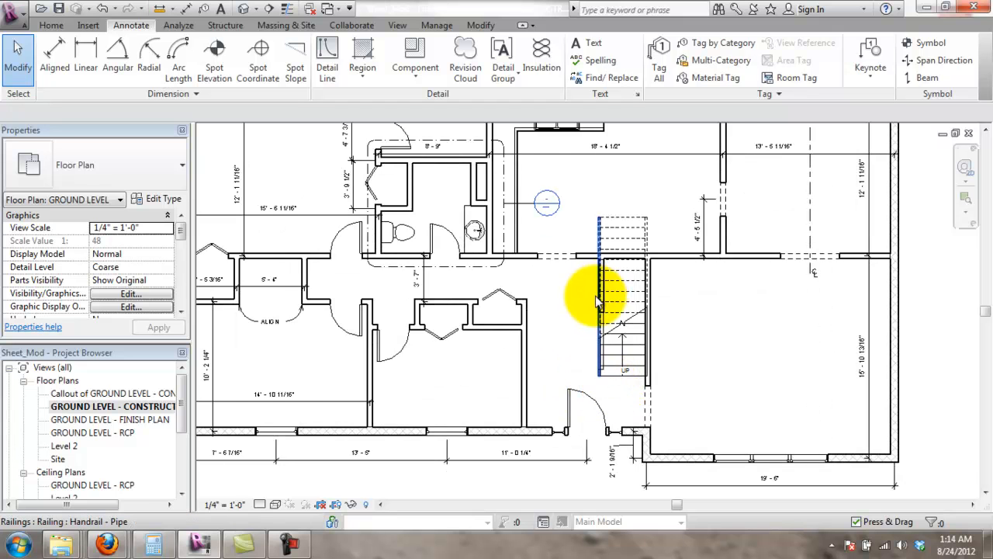
scroll(672, 250, "down", 2)
scroll(703, 253, "up", 2)
middle_click_drag(499, 295, 578, 287)
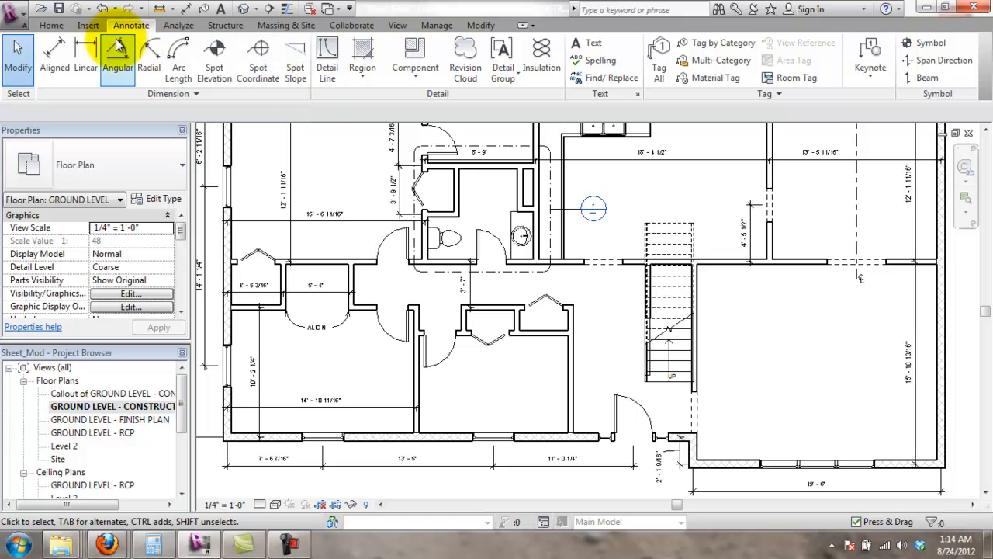
left_click(66, 68)
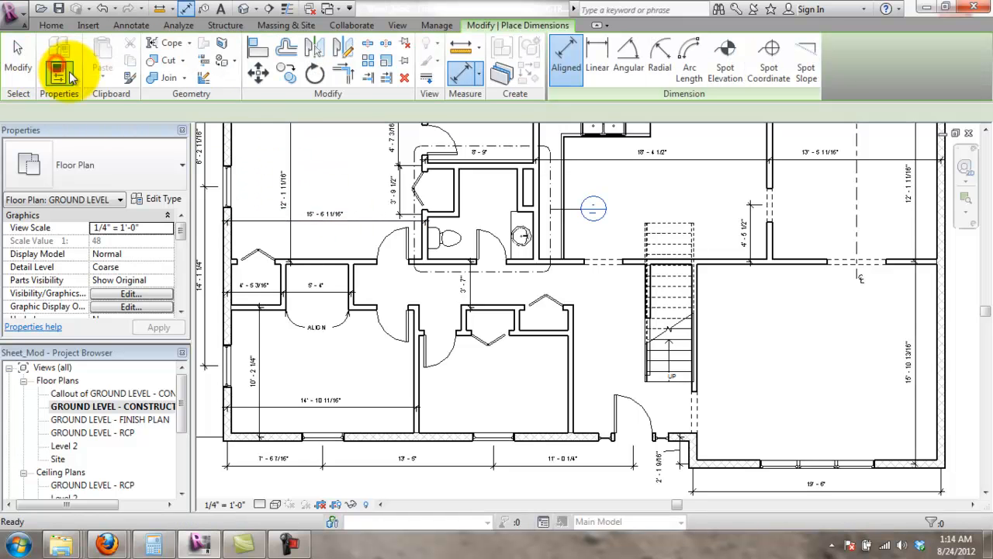
left_click(416, 393)
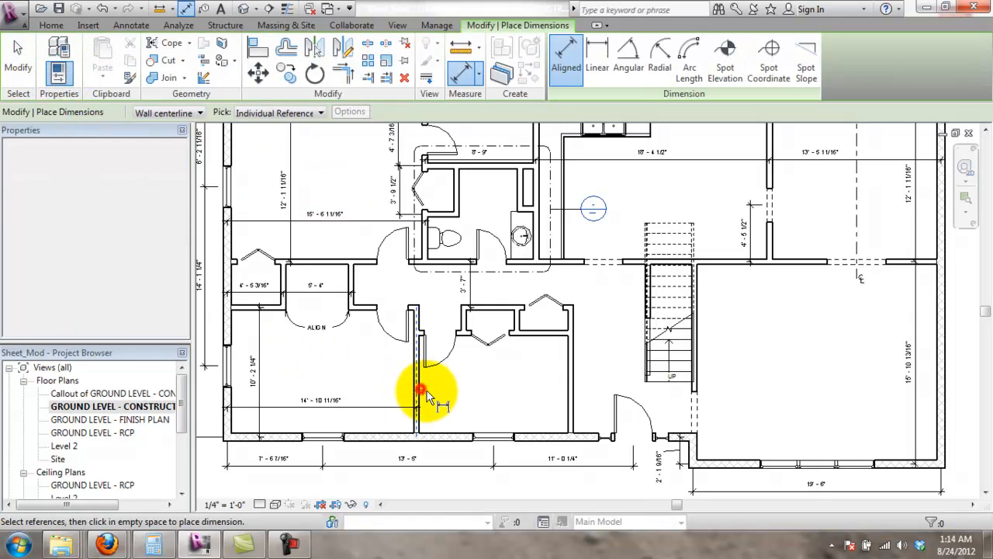
left_click(569, 403)
key("Escape")
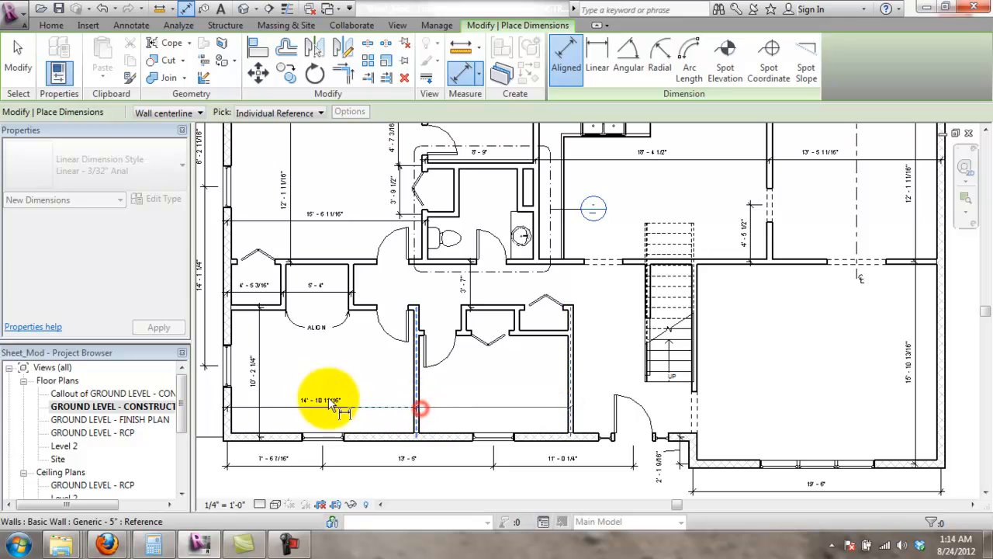
- Dimension the room's width wall to wall as 12'-1 1/2"
left_click(417, 417)
scroll(414, 415, "up", 5)
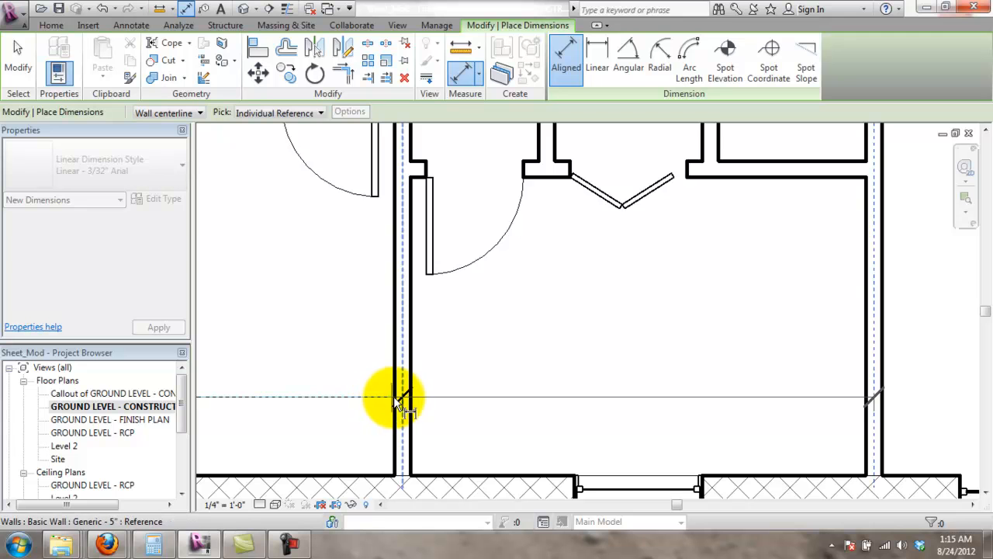
left_click(401, 400)
left_click(474, 399)
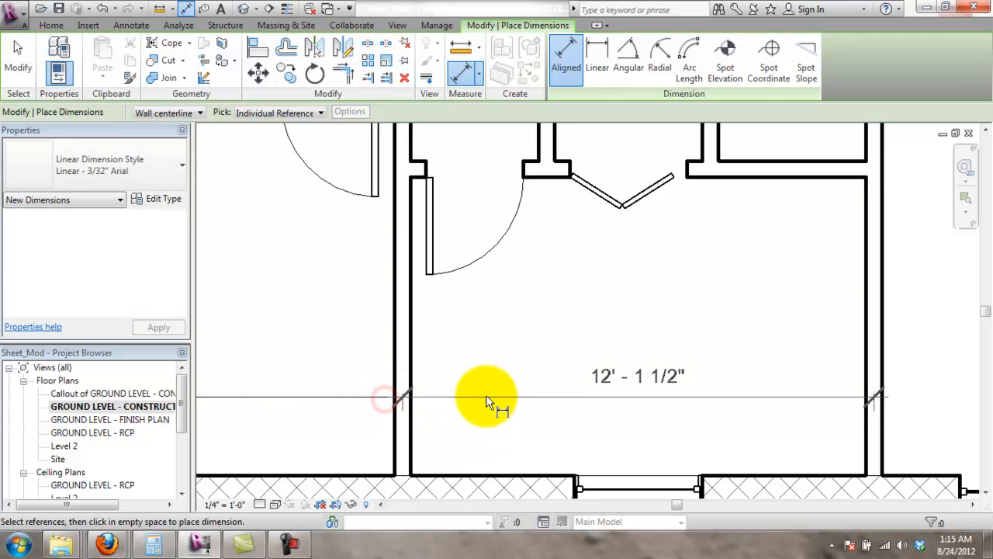
key("Escape")
key("Escape")
- Dimension the room's depth from its upper wall to the exterior wall as 8'-2 1/4"
scroll(455, 399, "down", 3)
scroll(734, 275, "down", 2)
middle_click_drag(725, 293, 708, 348)
scroll(698, 349, "up", 1)
middle_click_drag(696, 390, 609, 362)
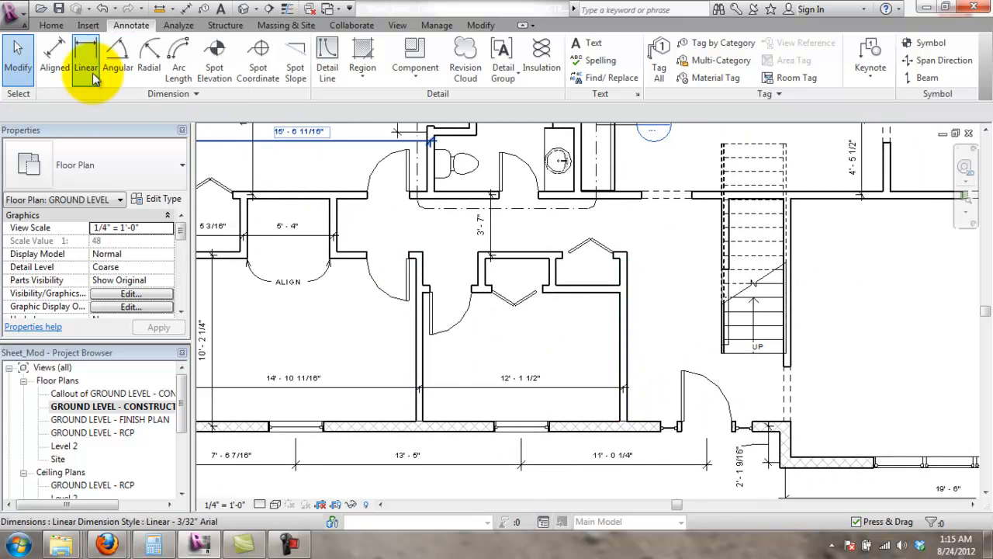
left_click(68, 68)
left_click(594, 289)
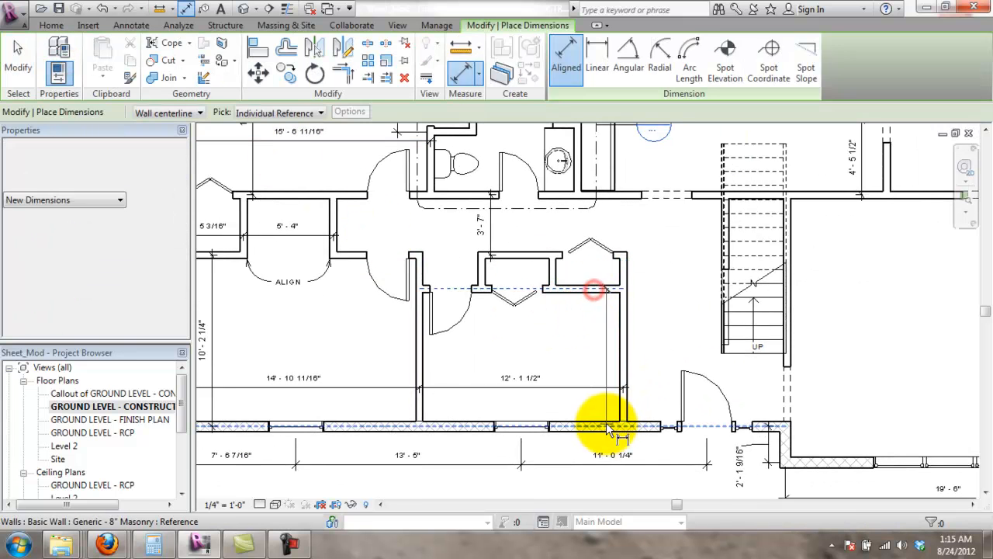
left_click(603, 426)
left_click(590, 412)
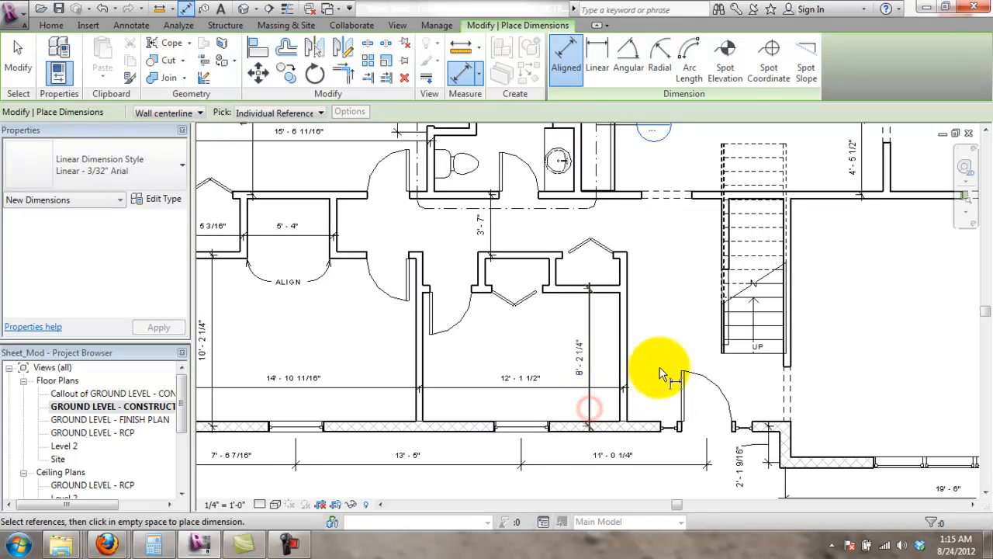
key("Escape")
scroll(606, 206, "up", 3)
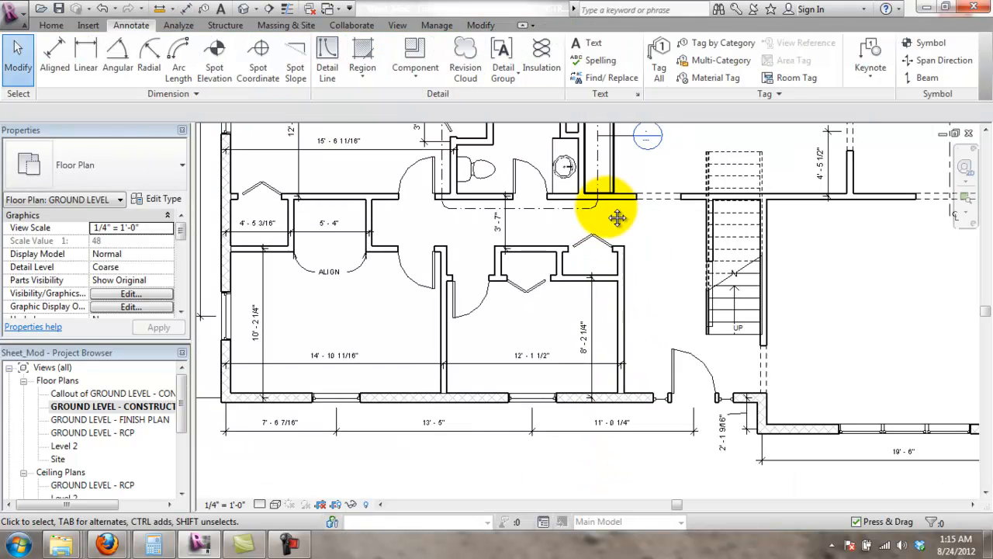
scroll(654, 270, "up", 2)
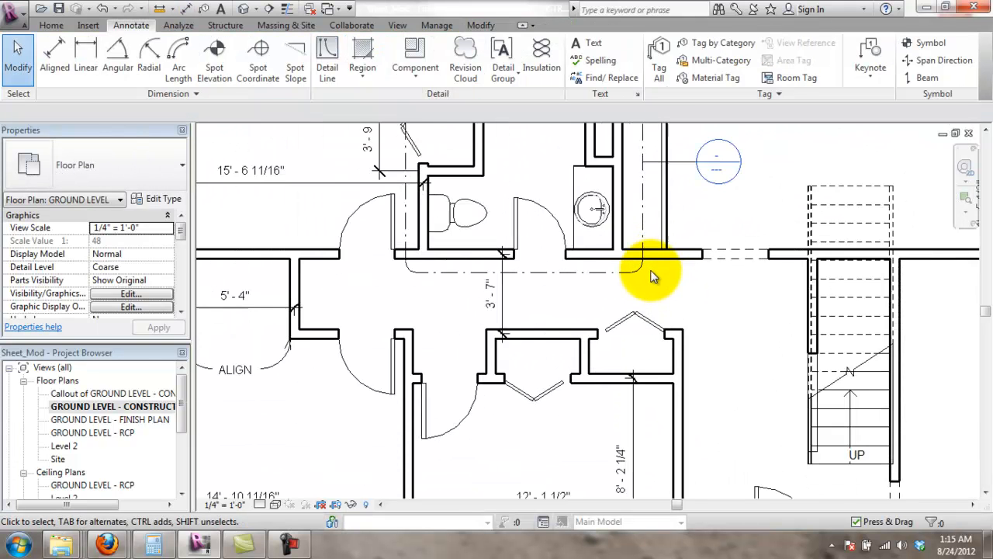
- Place an aligned 2' - 0" dimension on the closet walls, then delete it as misplaced
left_click(84, 56)
left_click(59, 56)
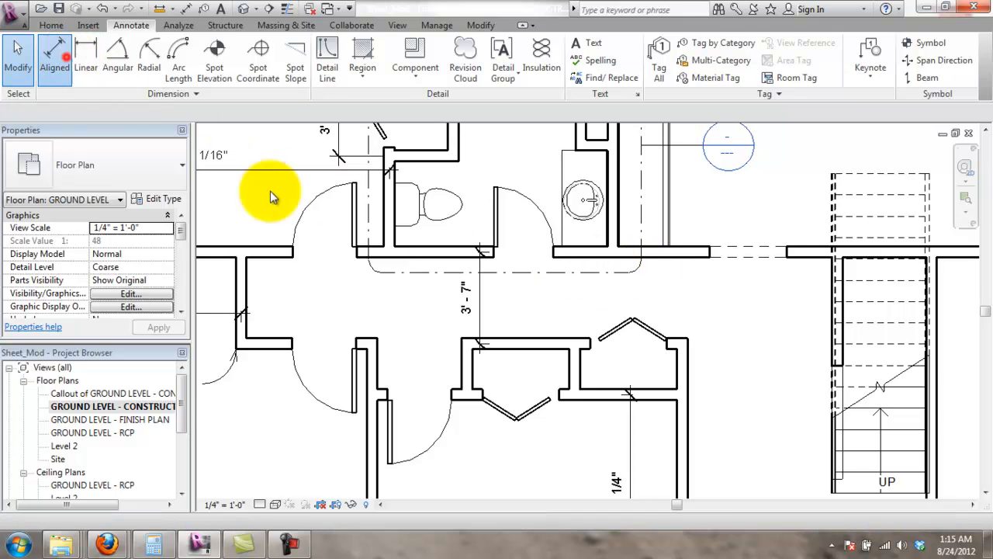
left_click(402, 395)
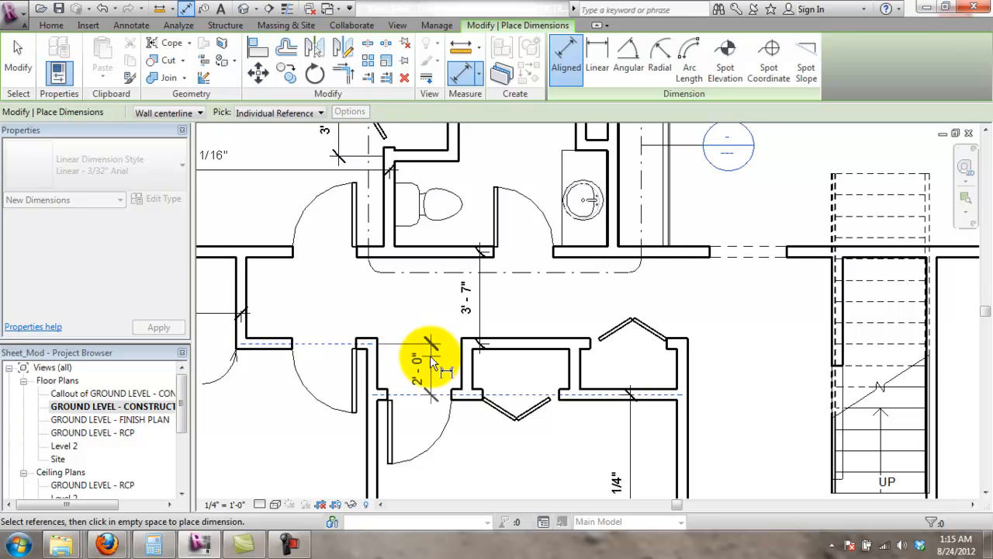
left_click(421, 360)
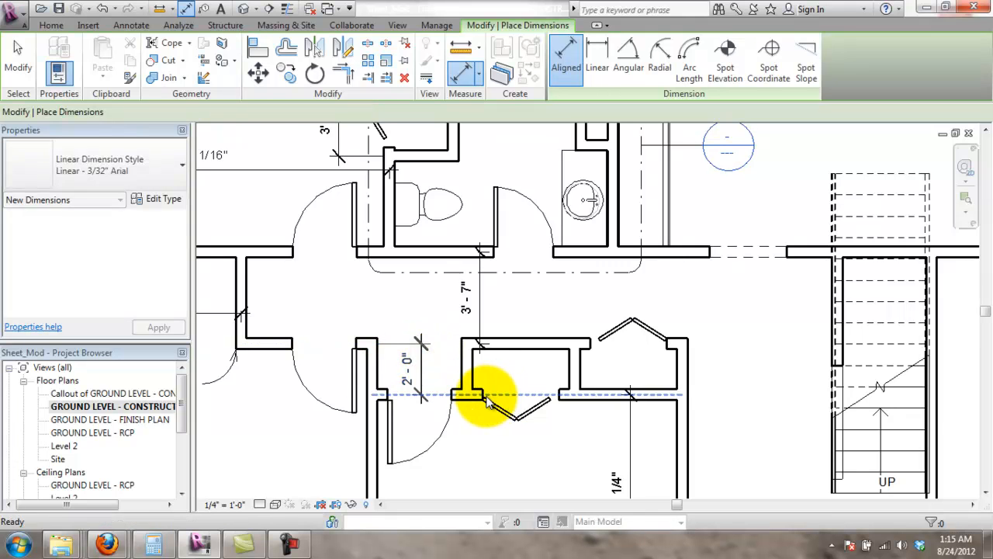
key("Escape")
key("Escape")
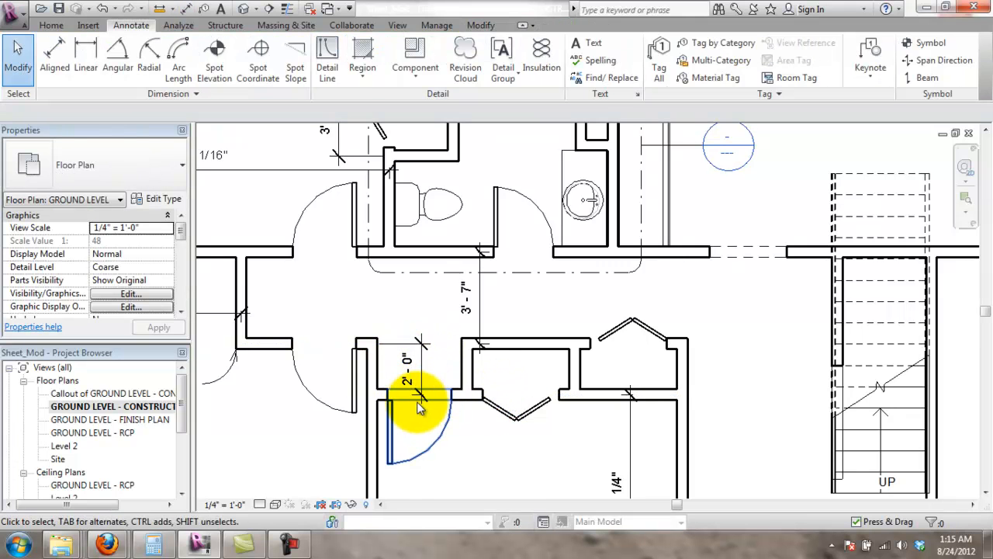
left_click(425, 377)
key("Delete")
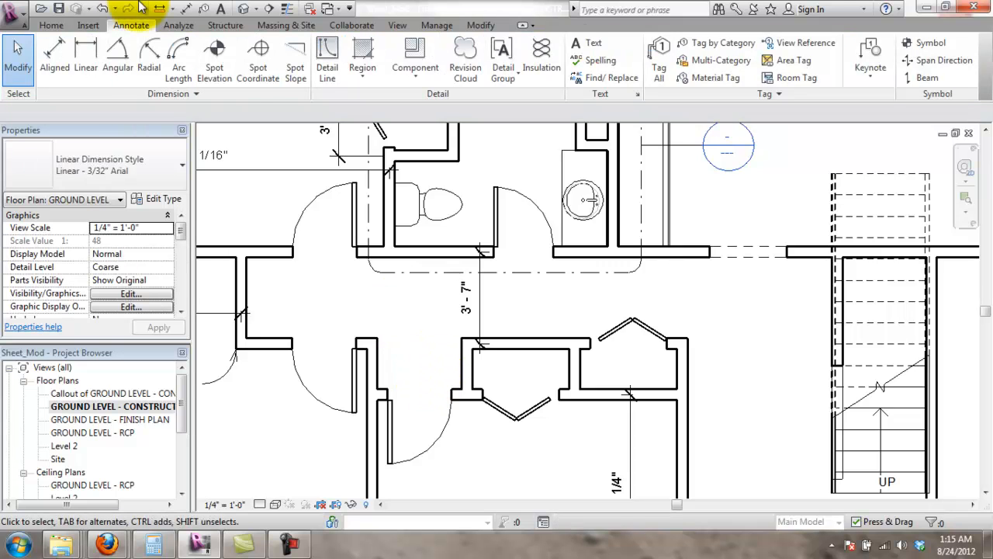
- Dimension the closet's top-to-bottom wall depth at 2' - 0", placed right of the closet
left_click(95, 59)
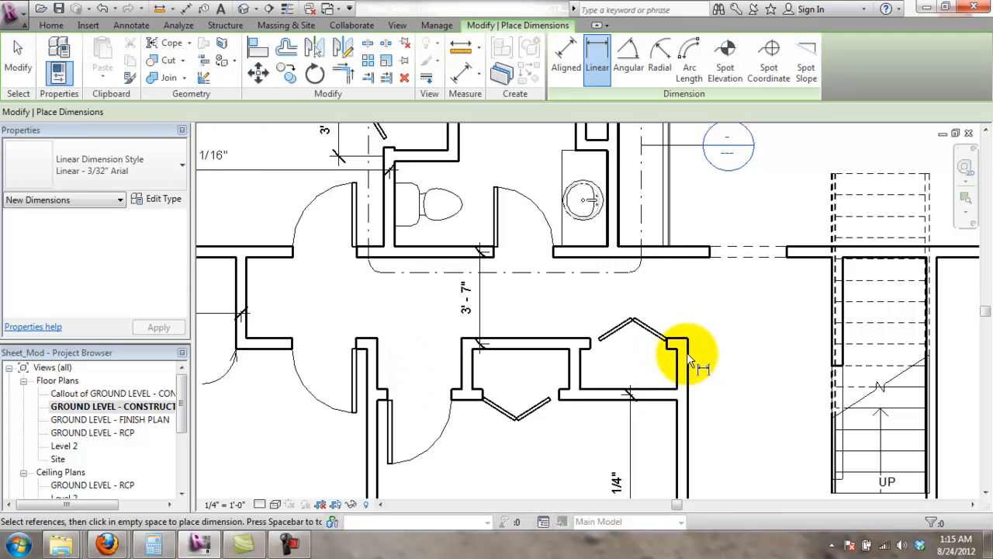
key("Escape")
key("Escape")
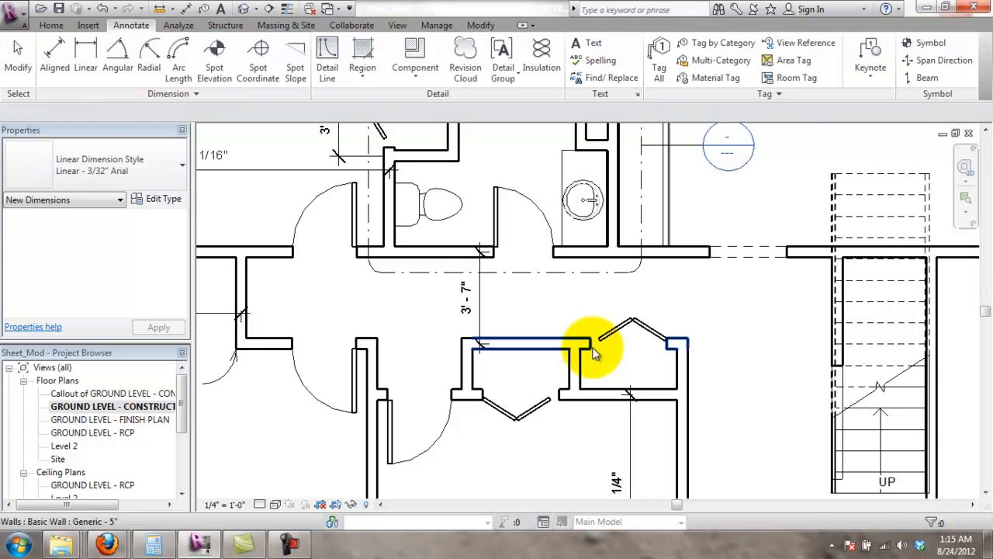
left_click(54, 55)
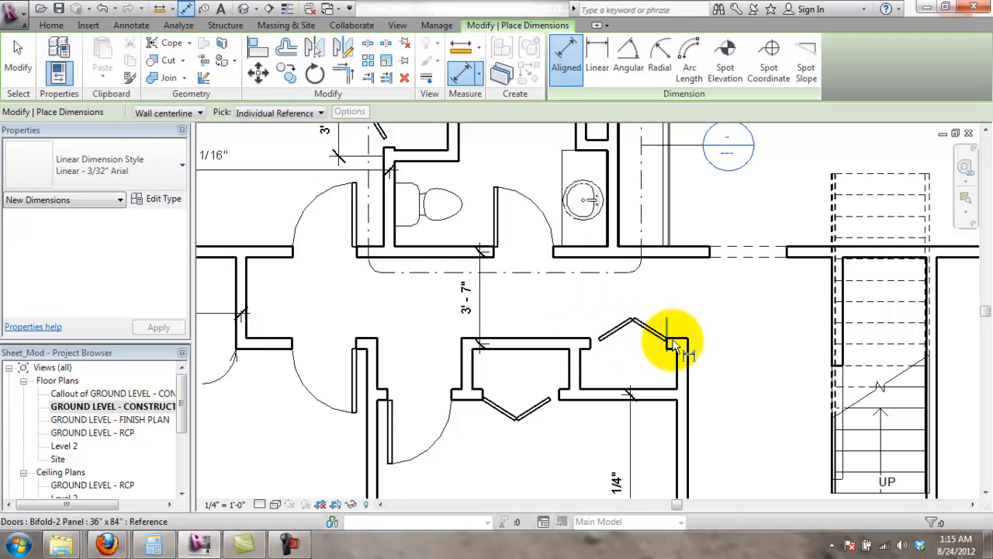
left_click(671, 343)
left_click(672, 394)
left_click(723, 380)
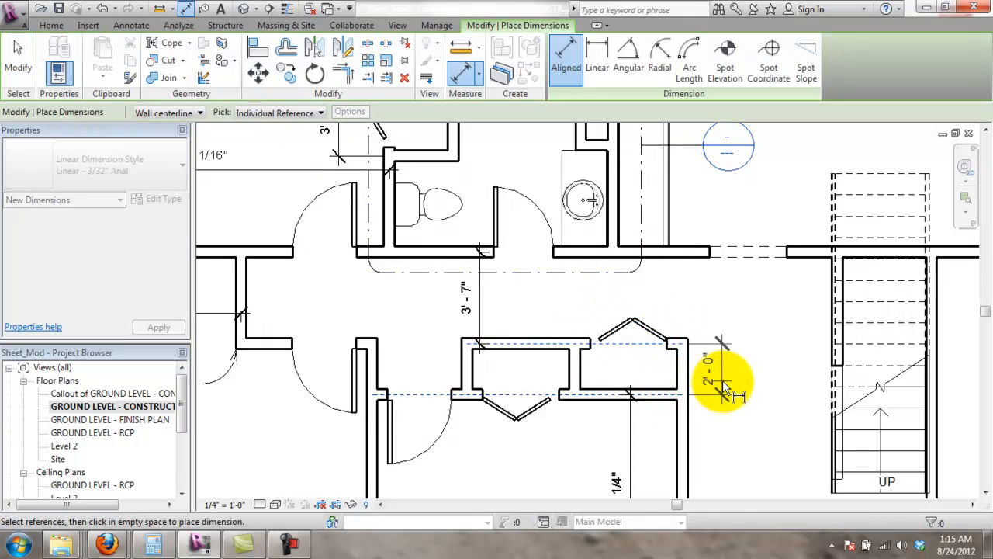
key("Escape")
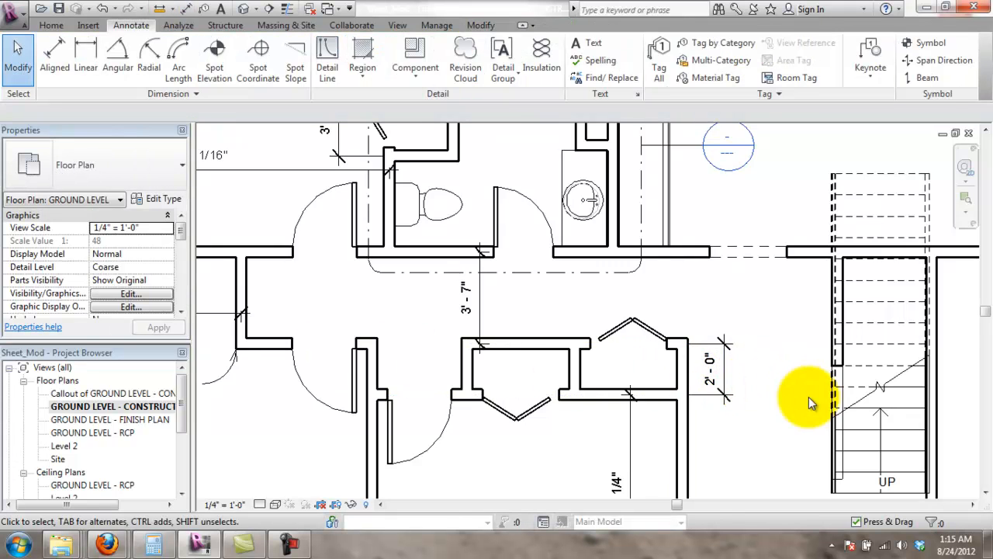
scroll(795, 393, "down", 3)
scroll(784, 395, "up", 4)
scroll(774, 396, "up", 2)
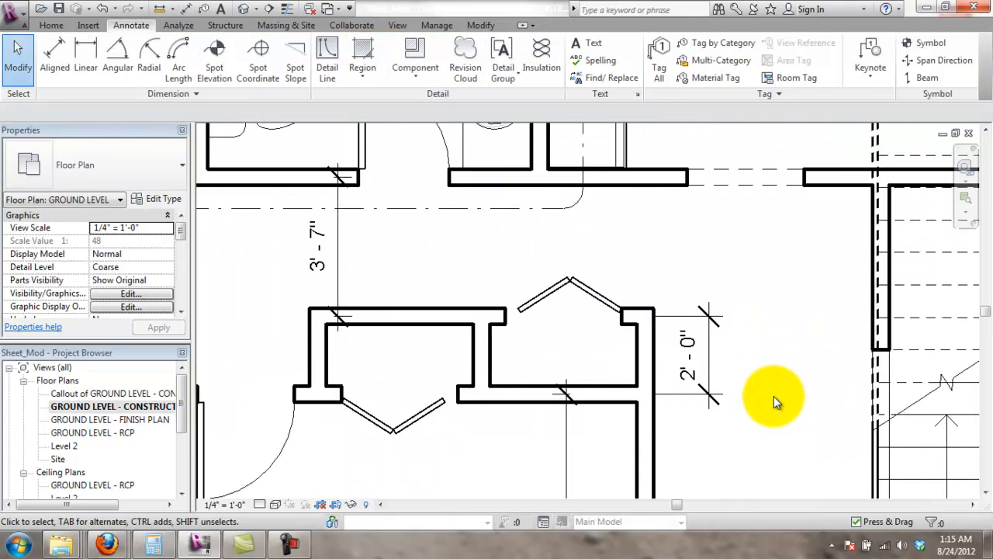
scroll(768, 397, "down", 1)
scroll(506, 365, "down", 5)
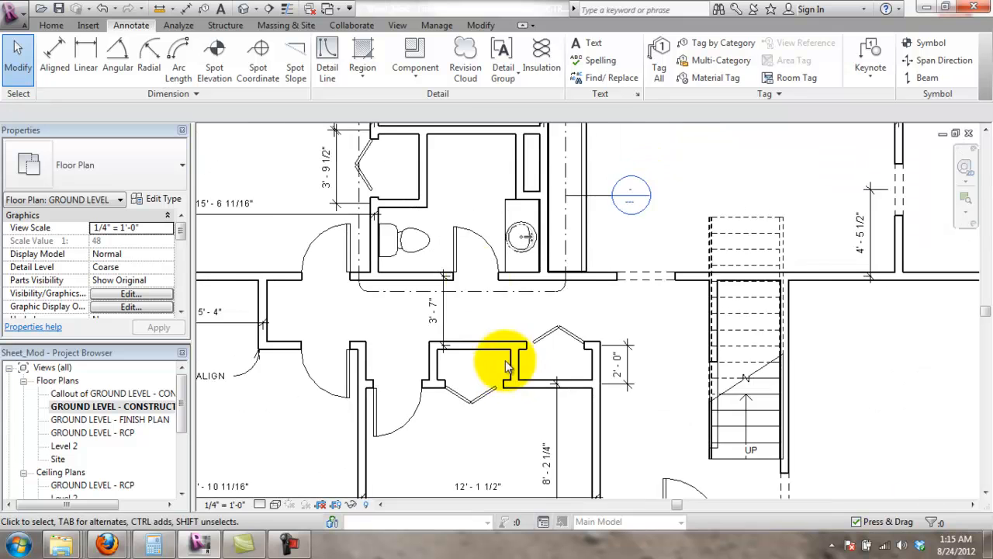
- Center the full ground floor plan in the view and turn on Reveal Hidden Elements
middle_click_drag(563, 278, 567, 309)
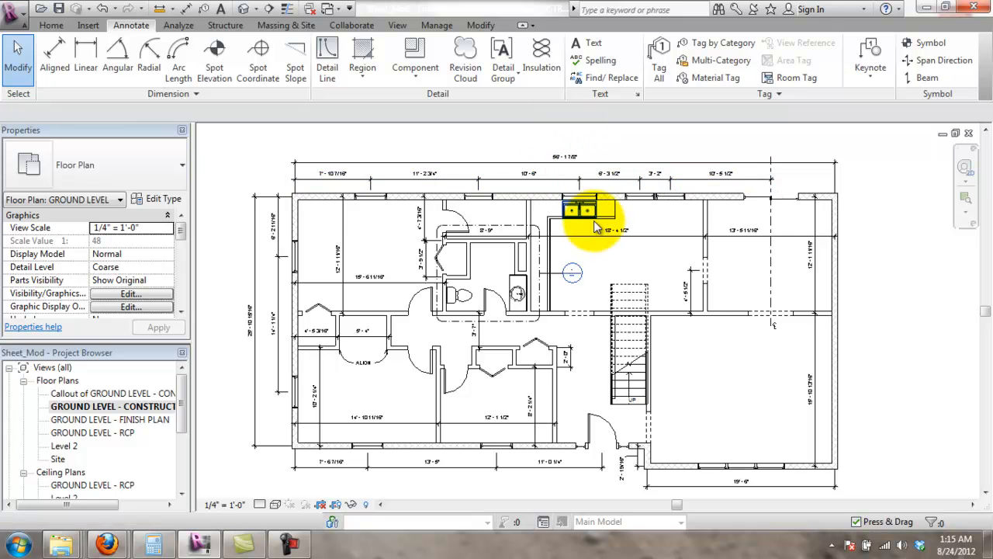
middle_click_drag(597, 234, 605, 227)
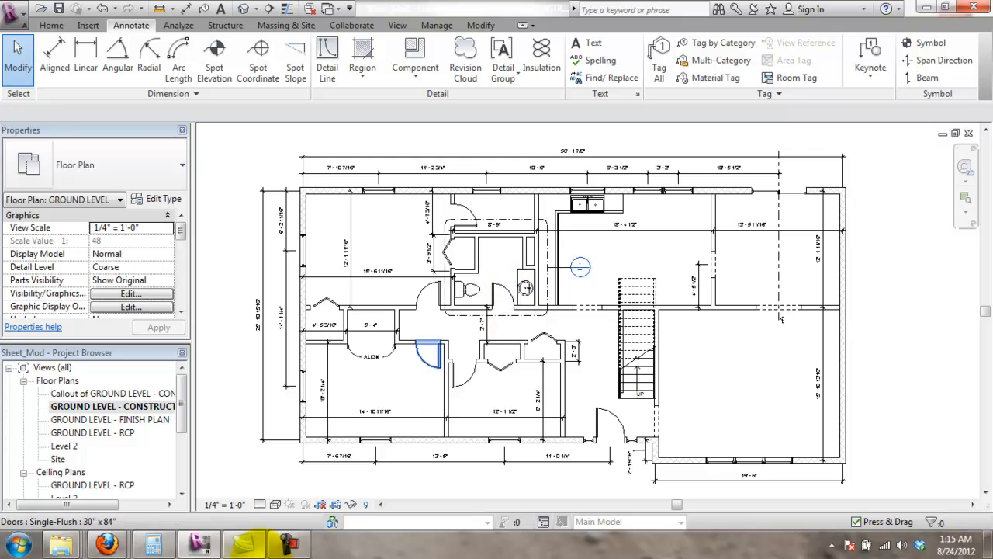
mouse_move(247, 543)
left_click(424, 485)
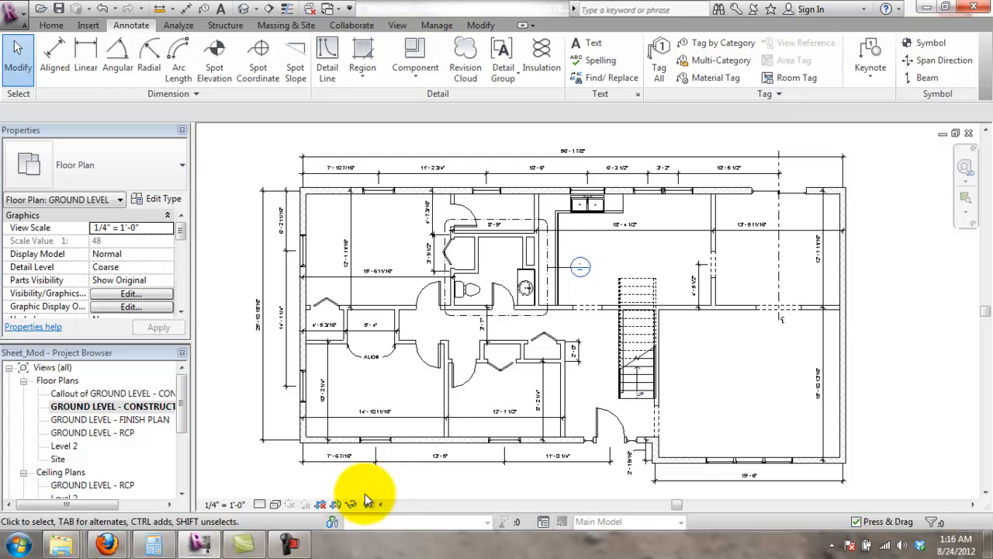
left_click(368, 505)
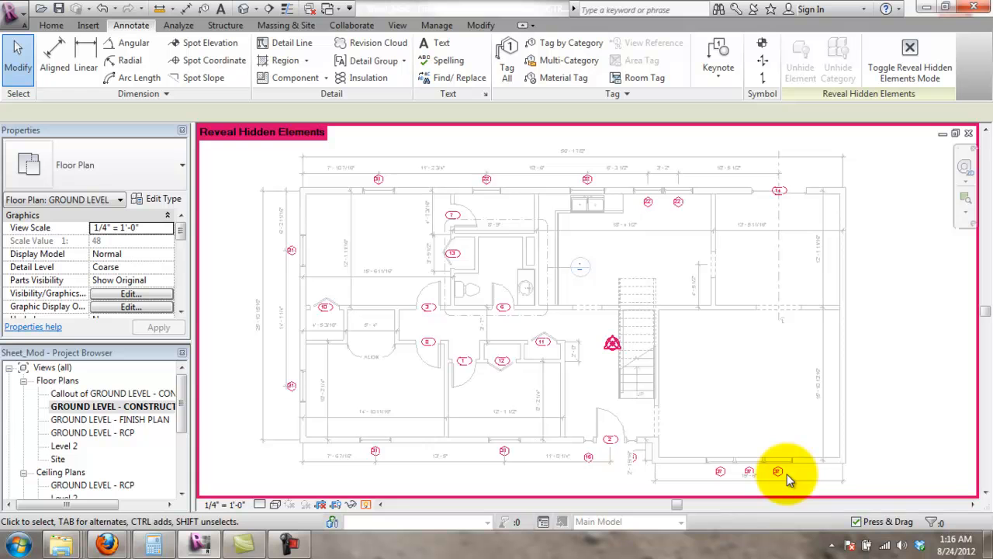
- Select all plan items except the stairs and open the Filter list for the 115 items
scroll(457, 282, "down", 1)
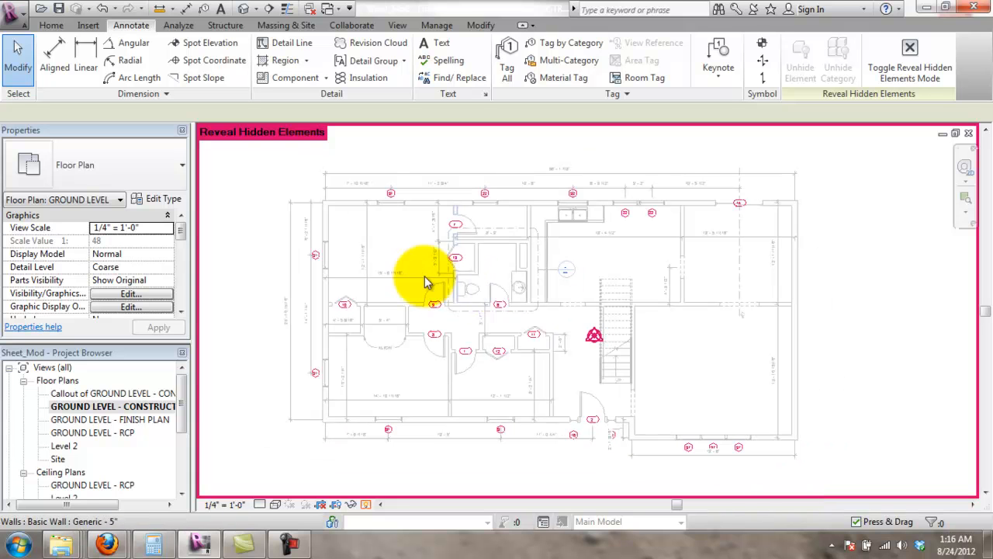
left_click_drag(250, 175, 849, 473)
scroll(603, 337, "up", 3)
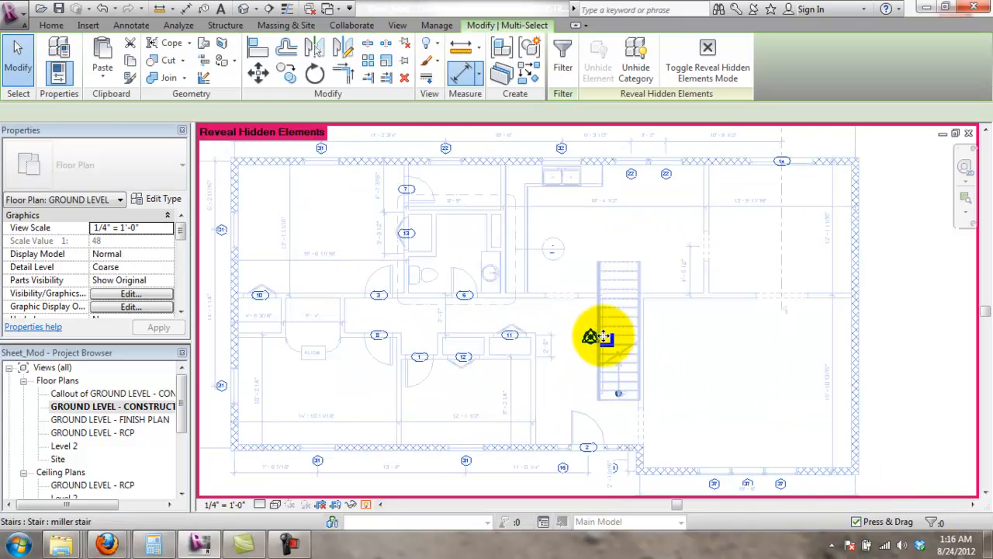
left_click_drag(553, 322, 710, 422)
scroll(710, 421, "down", 1)
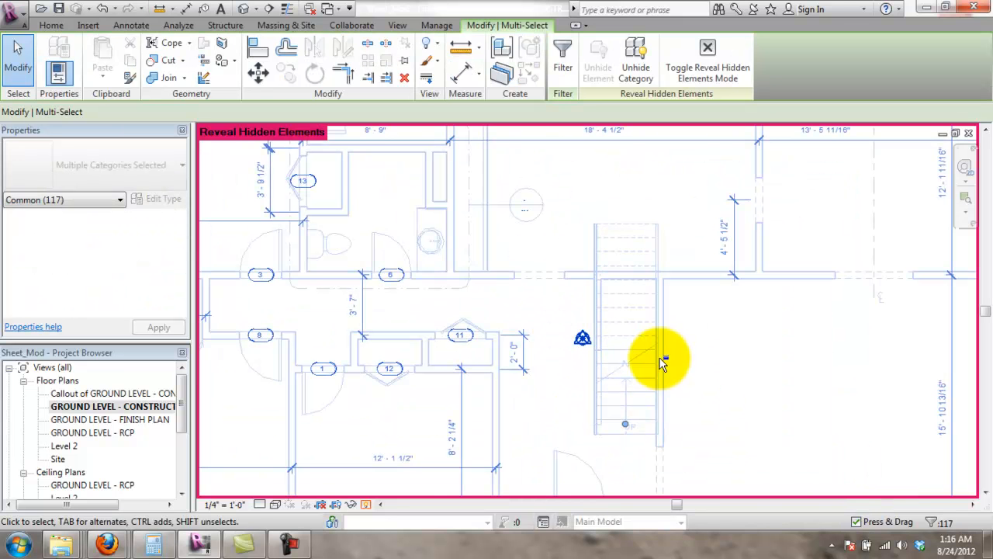
scroll(730, 377, "down", 2)
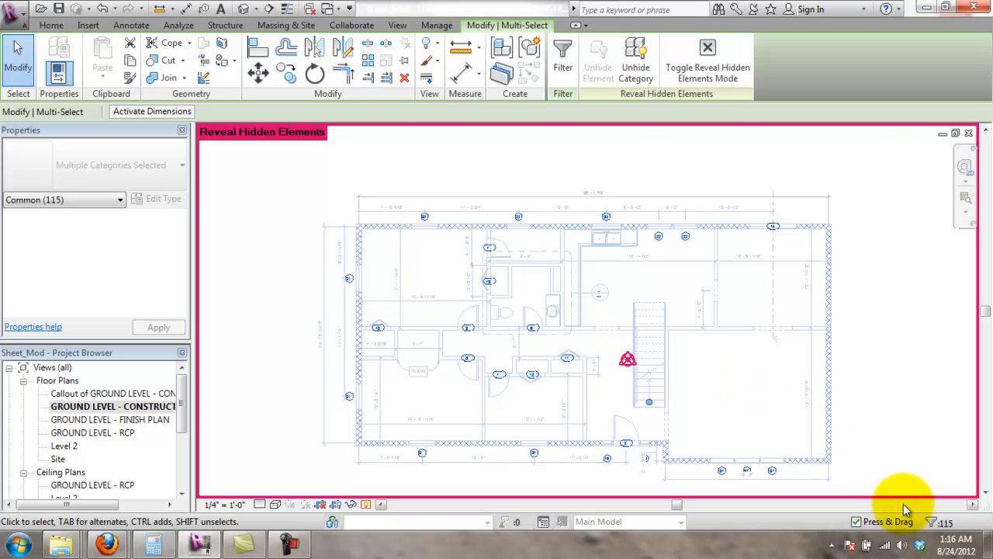
left_click(935, 521)
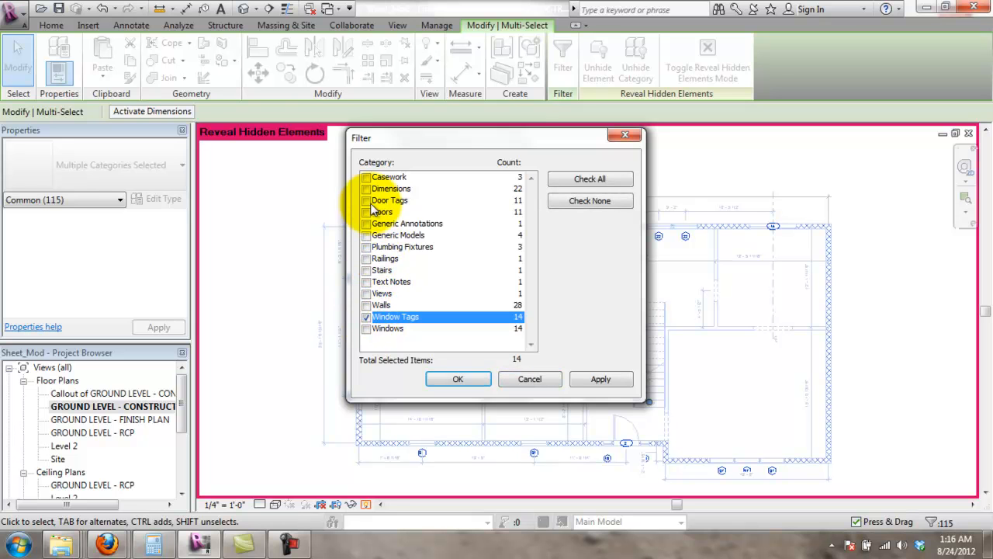
- Keep only Door Tags and Window Tags checked, leaving 25 items selected
left_click_drag(464, 138, 722, 162)
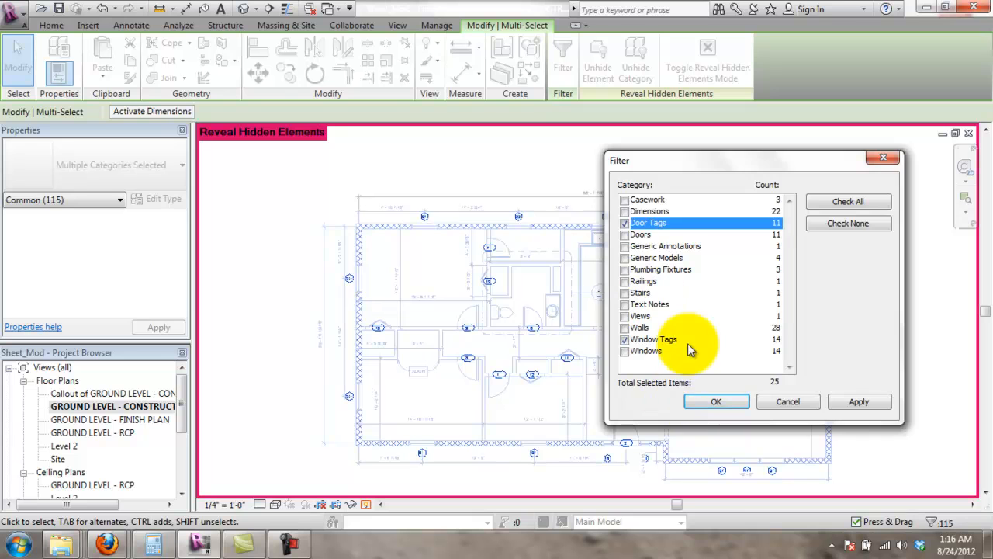
left_click(720, 401)
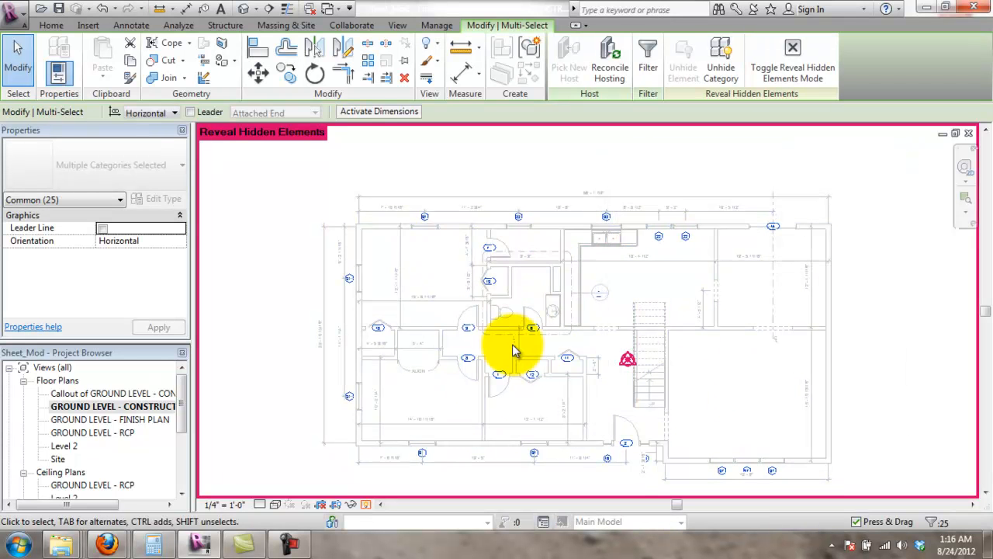
- Unhide the Door Tags and Window Tags categories in the view and turn off Reveal Hidden Elements
right_click(534, 375)
mouse_move(636, 124)
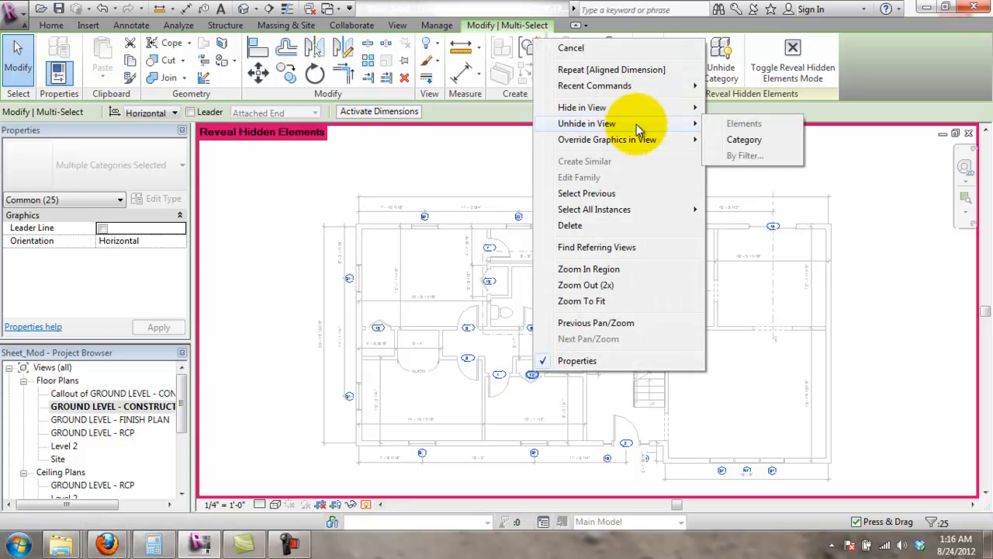
left_click(733, 140)
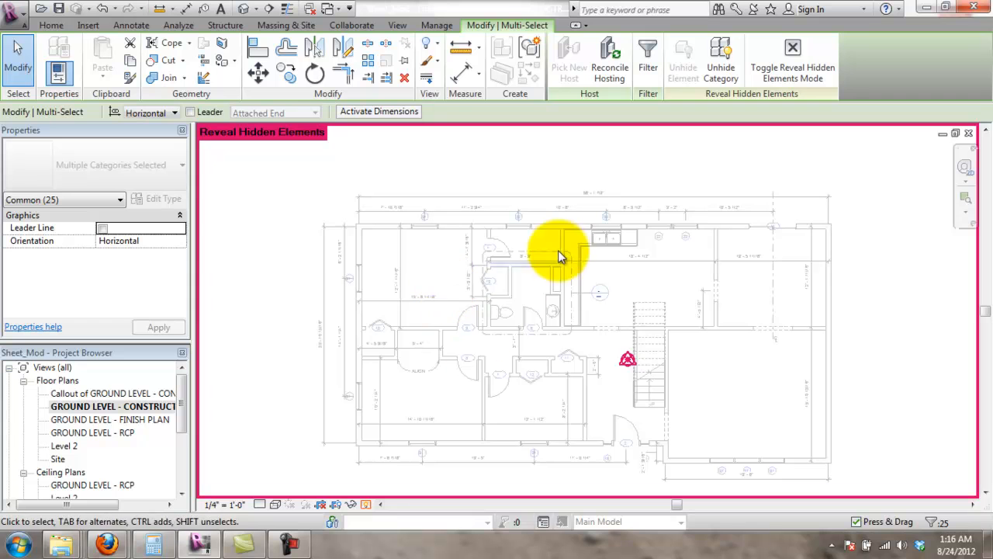
scroll(496, 341, "up", 1)
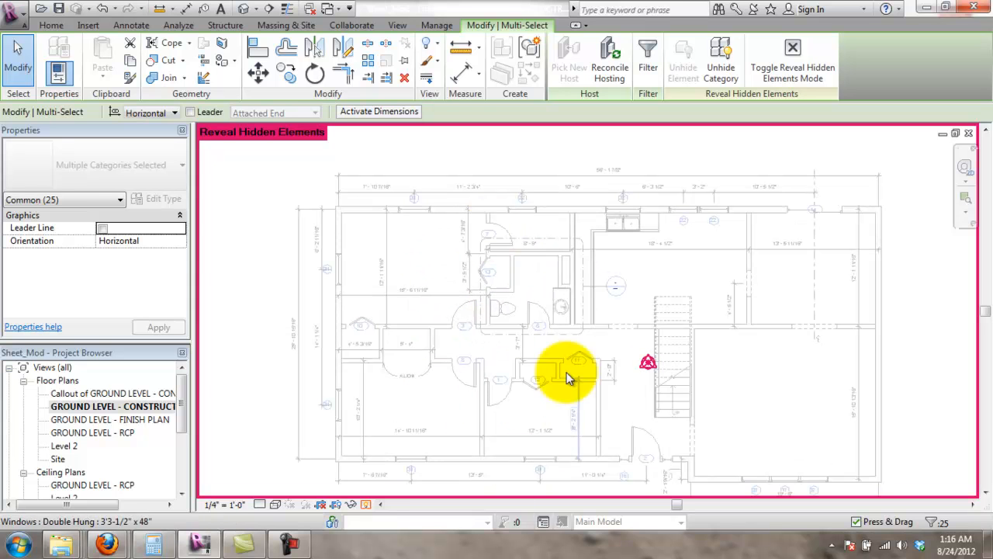
left_click(367, 505)
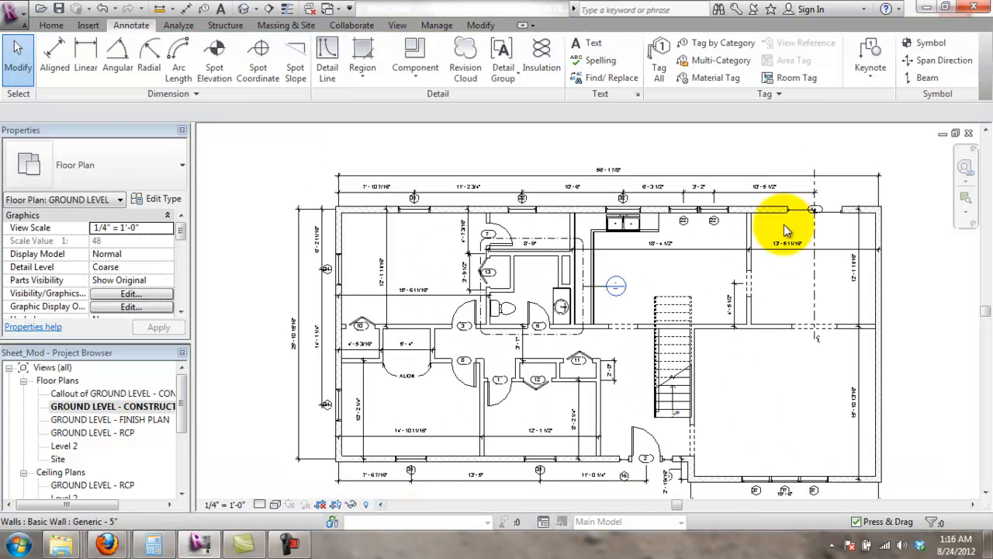
left_click(263, 316)
scroll(331, 260, "up", 6)
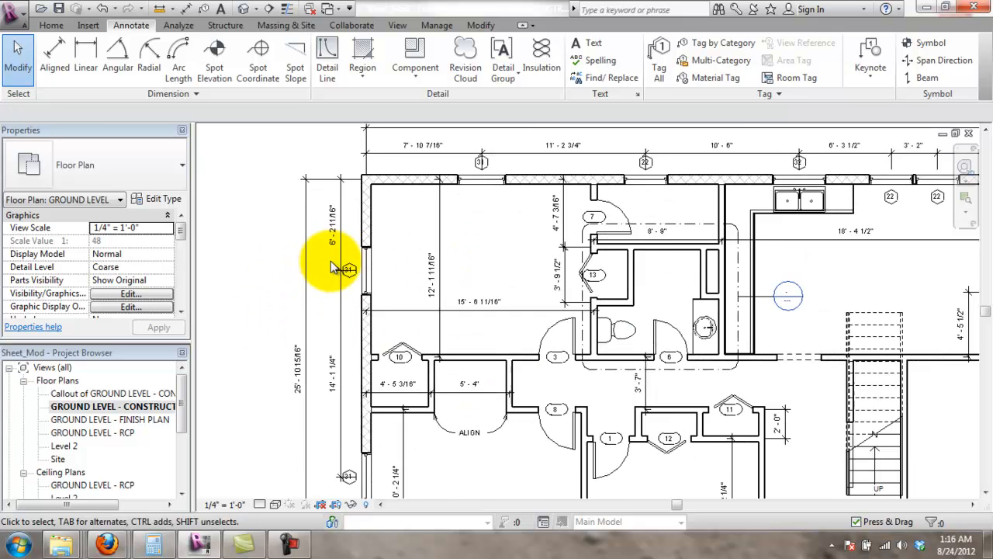
- Move window tag 31 on the left exterior wall down beside its window and nudge it clear
scroll(358, 310, "up", 4)
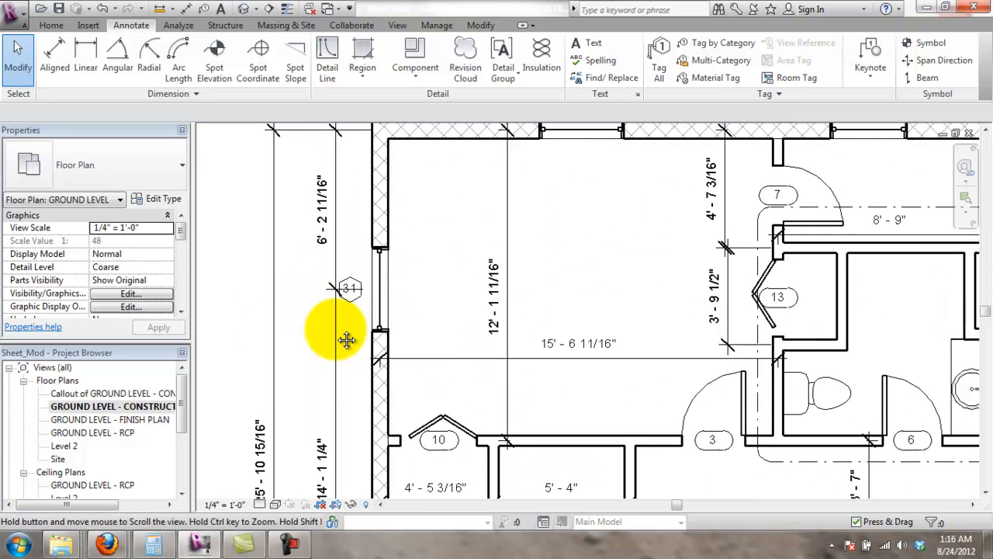
middle_click_drag(309, 341, 332, 320)
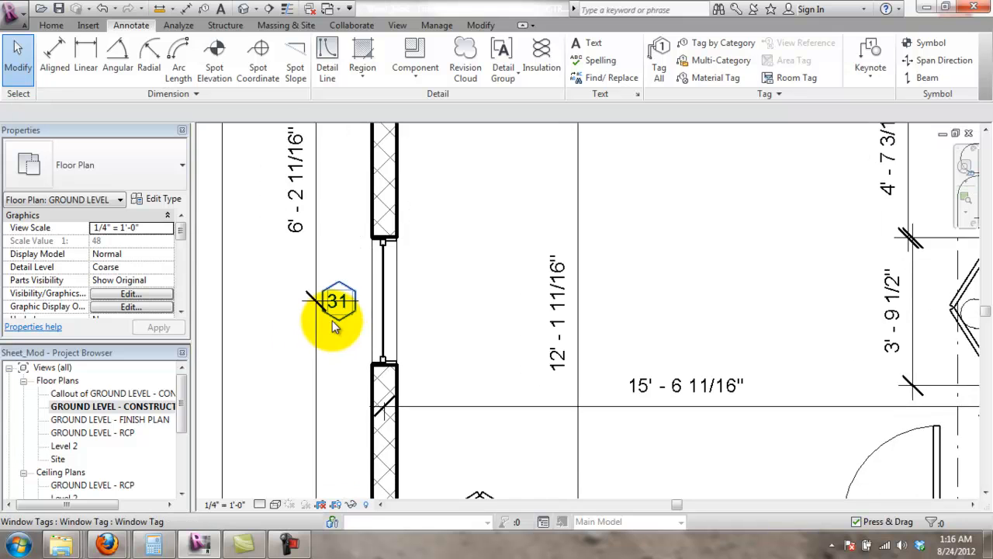
left_click_drag(346, 342, 347, 343)
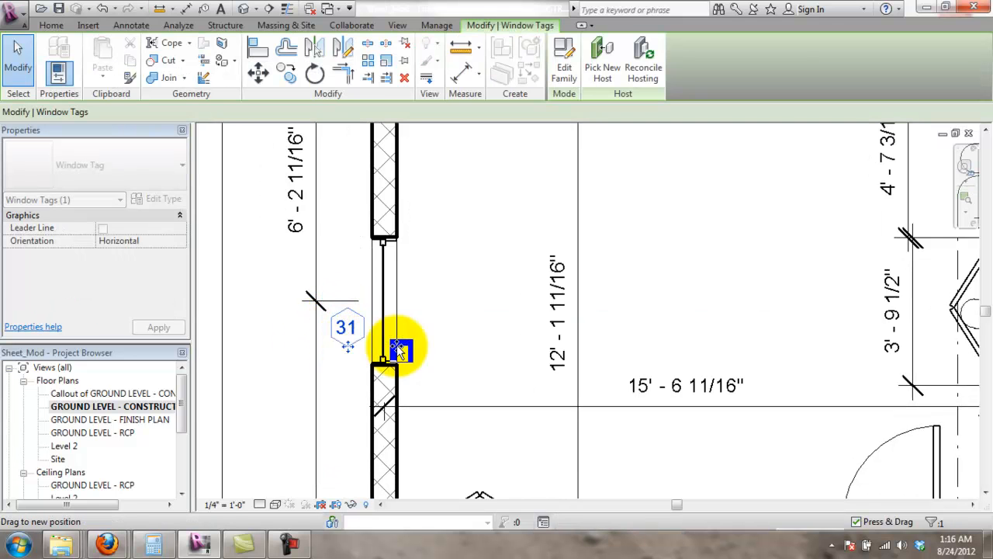
left_click(432, 328)
scroll(439, 342, "down", 5)
scroll(483, 332, "up", 4)
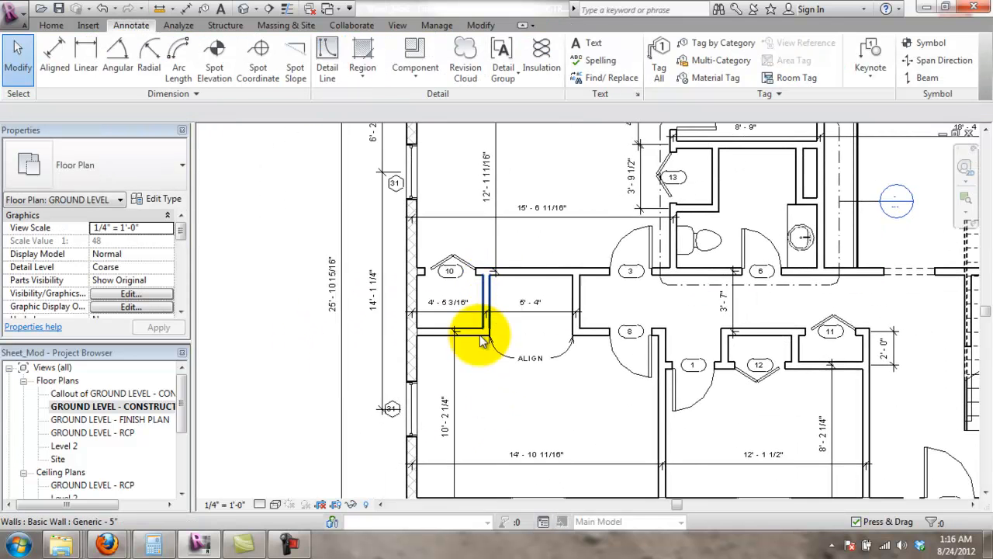
left_click_drag(399, 389, 399, 387)
left_click(371, 462)
- Review door tag 13 by the upper bathroom's exterior wall
scroll(373, 458, "down", 1)
scroll(395, 425, "down", 1)
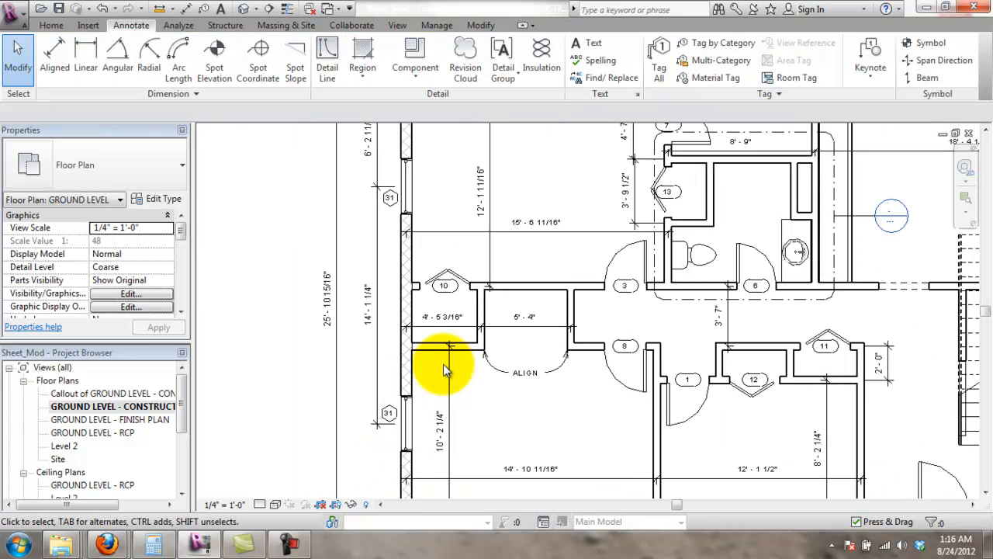
scroll(534, 310, "up", 1)
middle_click_drag(836, 408, 656, 423)
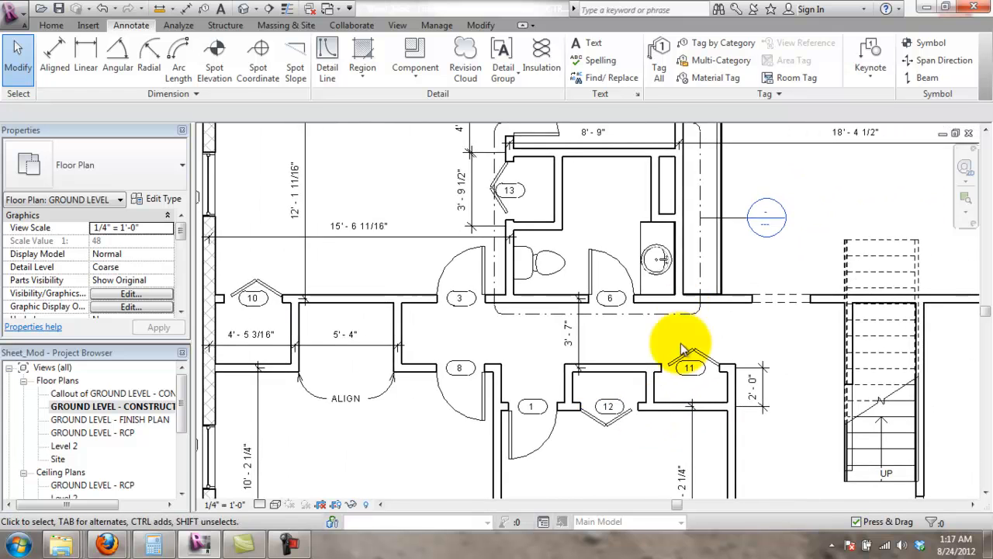
scroll(616, 303, "up", 1)
middle_click_drag(616, 304, 614, 471)
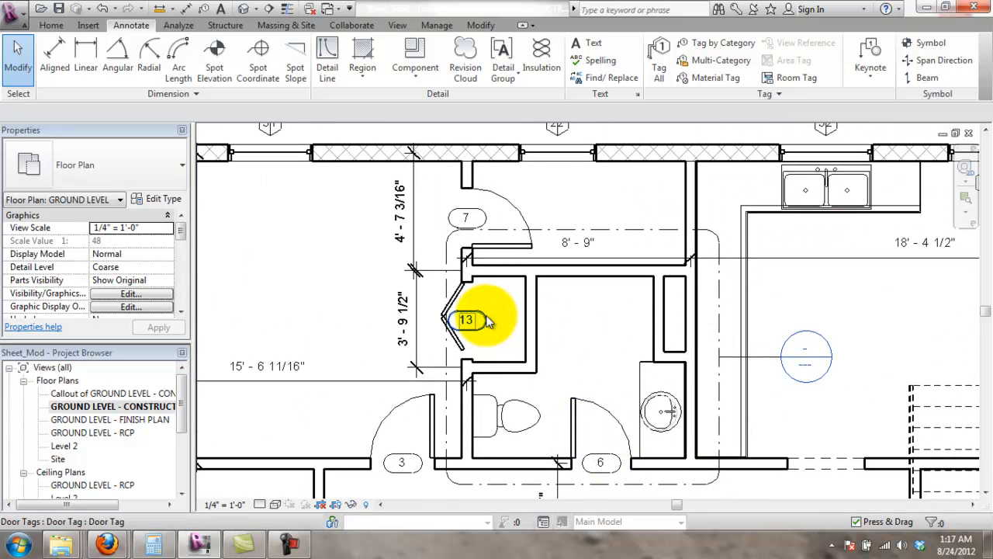
left_click(489, 317)
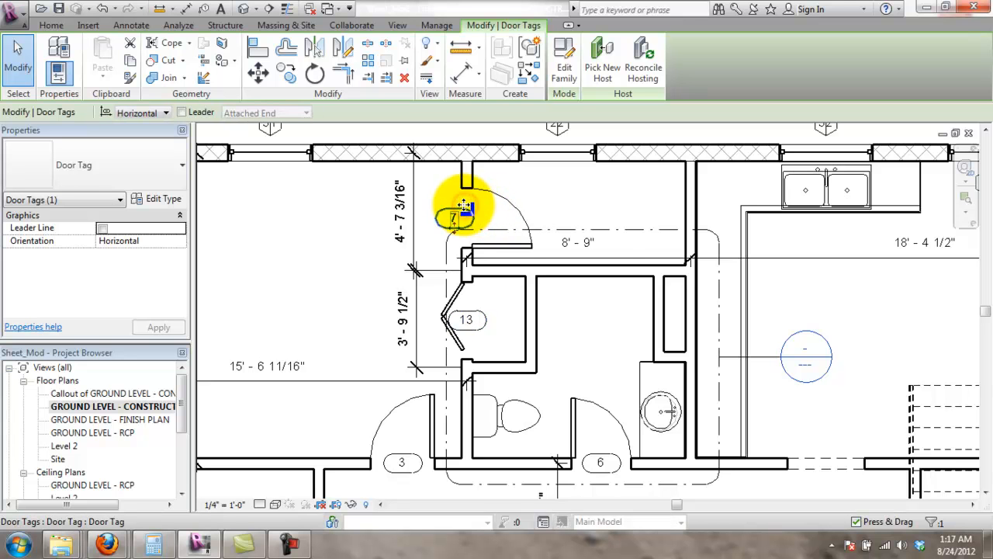
left_click(584, 343)
scroll(871, 321, "down", 1)
mouse_move(871, 322)
middle_mouse_down()
mouse_move(760, 359)
mouse_move(659, 344)
middle_mouse_up()
- Slide window tag 22 right, tag 32 left and tag 31 right along the top wall
scroll(572, 217, "up", 2)
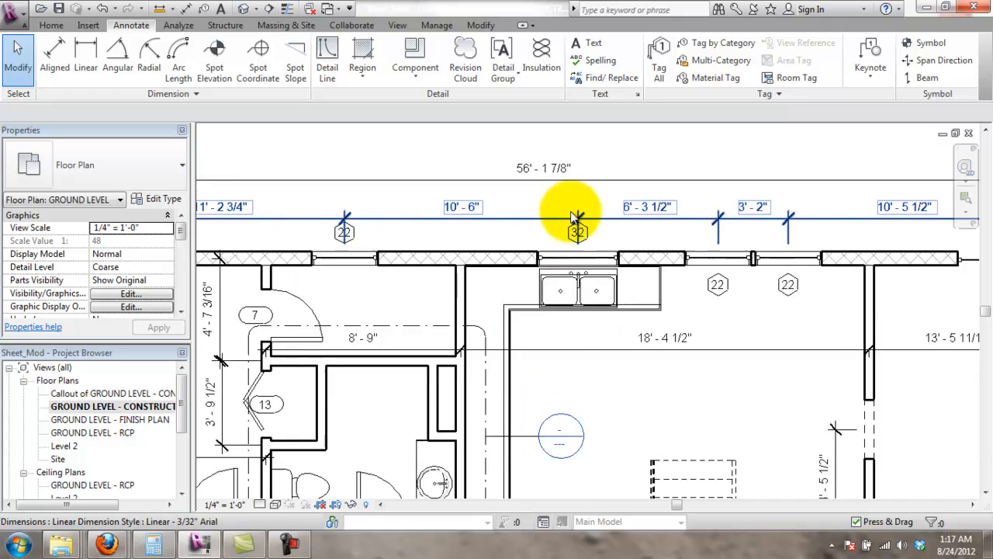
left_click_drag(259, 239, 290, 241)
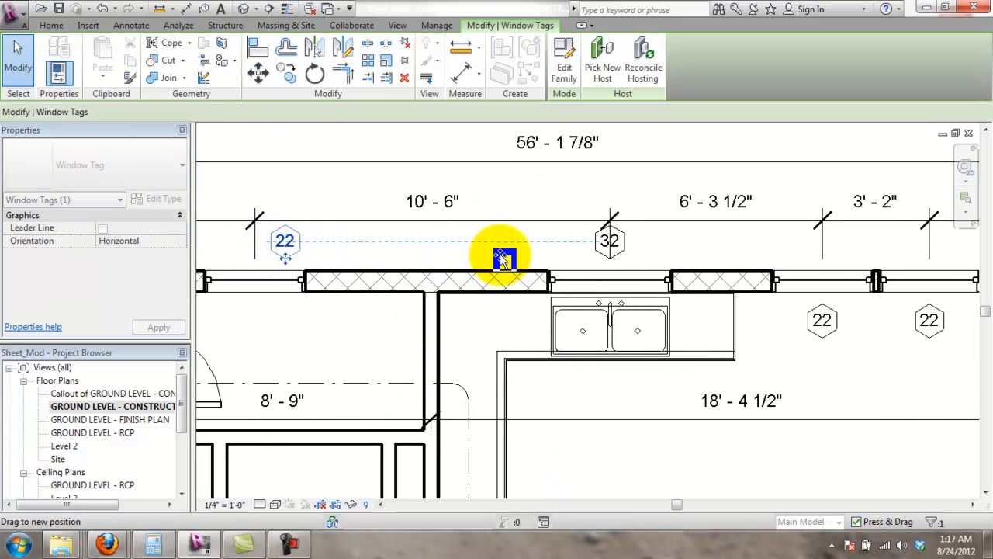
left_click_drag(603, 242, 570, 243)
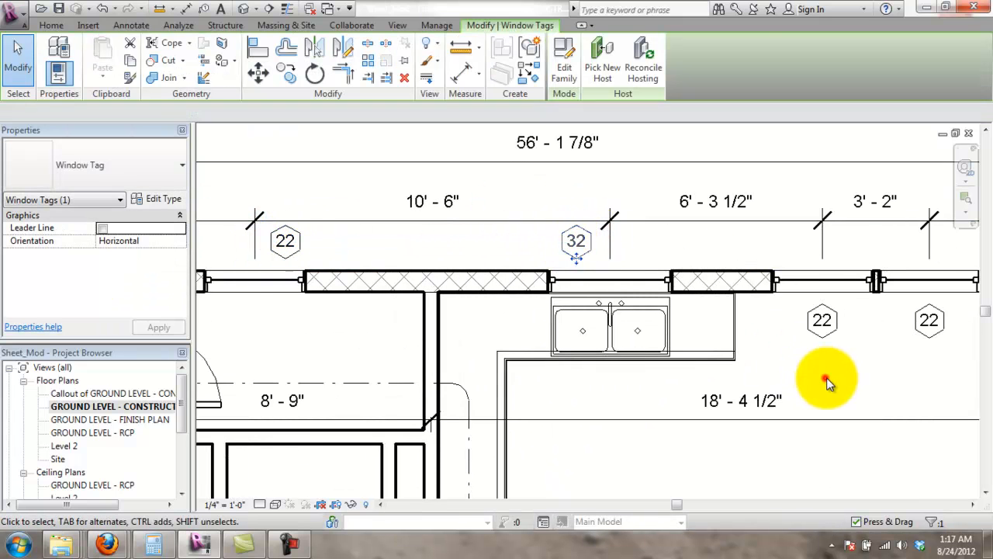
left_click(825, 378)
scroll(768, 370, "down", 1)
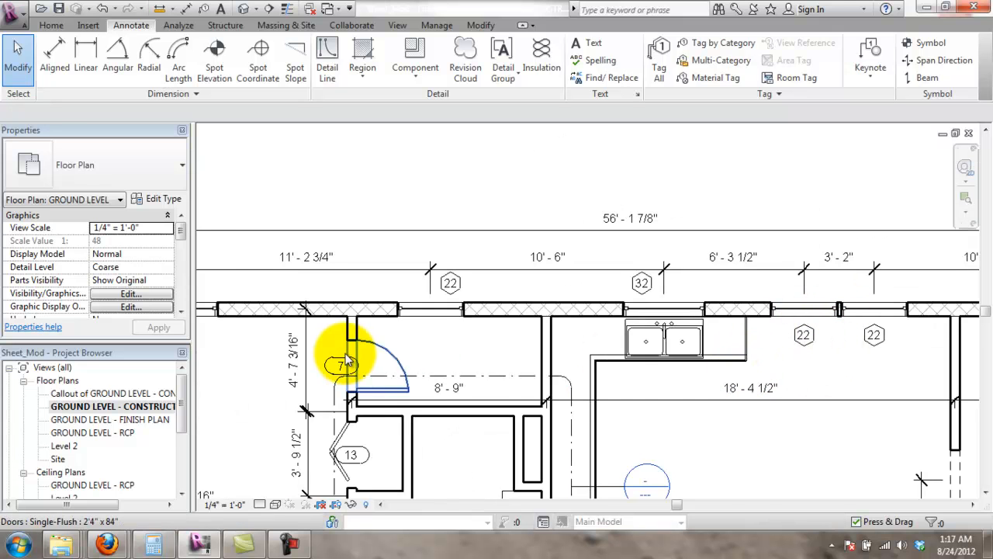
middle_click_drag(411, 321, 505, 321)
left_click_drag(412, 296, 431, 293)
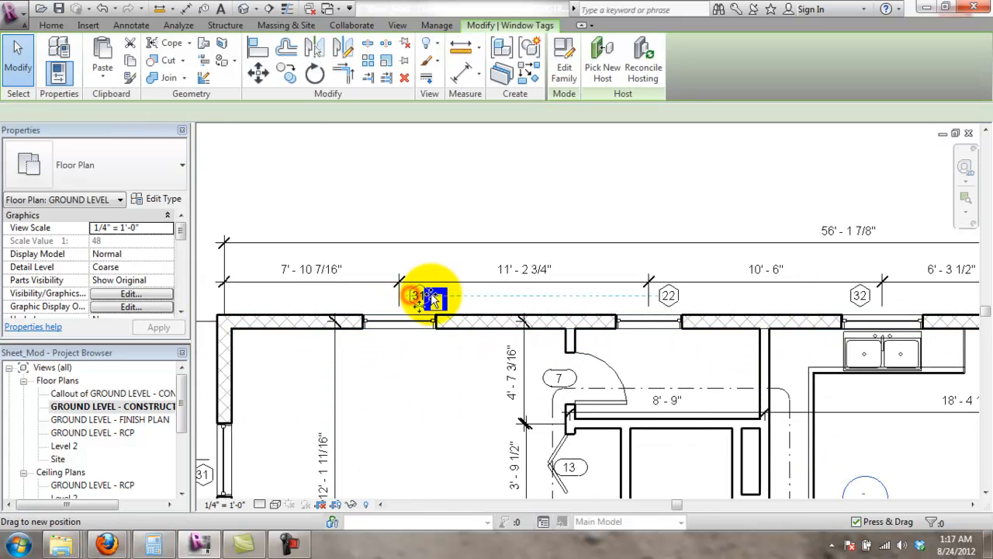
- Raise both lower 22 window tags above the top wall, in line with tag 32
middle_click_drag(878, 362, 604, 375)
scroll(698, 360, "up", 1)
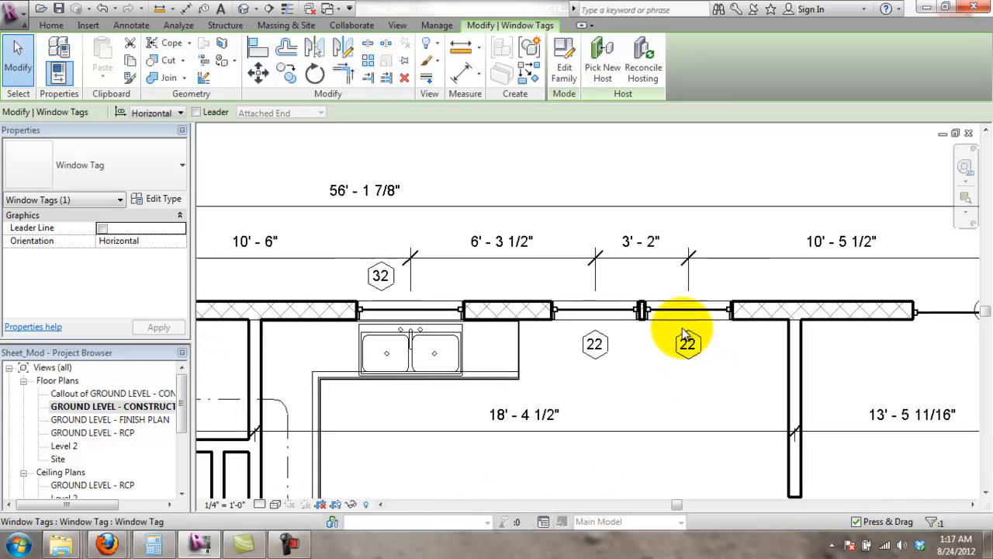
left_click(594, 344)
left_click_drag(596, 344, 579, 278)
left_click_drag(689, 343, 669, 275)
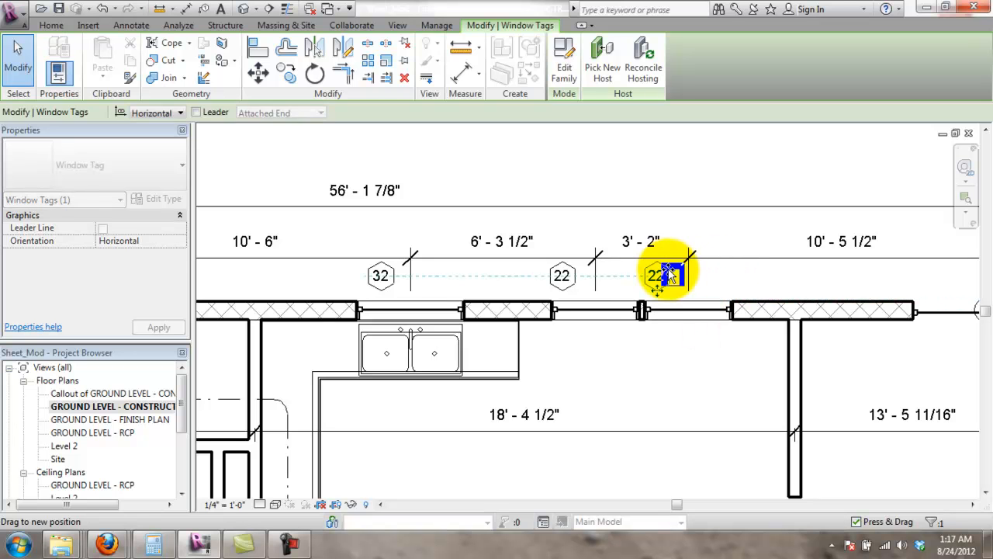
left_click(738, 279)
scroll(688, 378, "down", 3)
scroll(830, 349, "up", 5)
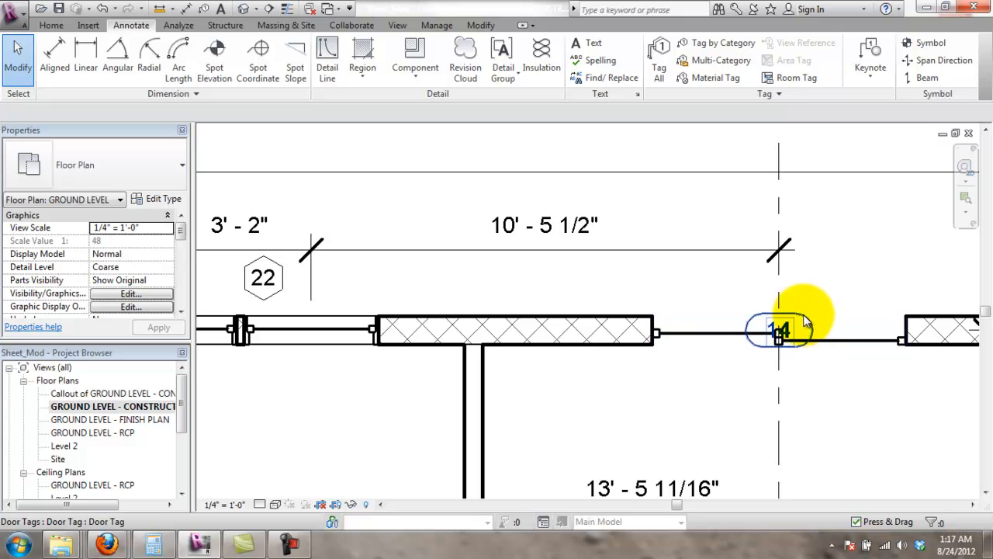
- Move door tag 14 up above the wall into the top tag row
left_click_drag(807, 324, 860, 274)
left_click(868, 412)
scroll(805, 405, "down", 4)
middle_click_drag(810, 372, 813, 109)
scroll(743, 286, "down", 1)
middle_click_drag(707, 370, 740, 310)
scroll(750, 436, "up", 8)
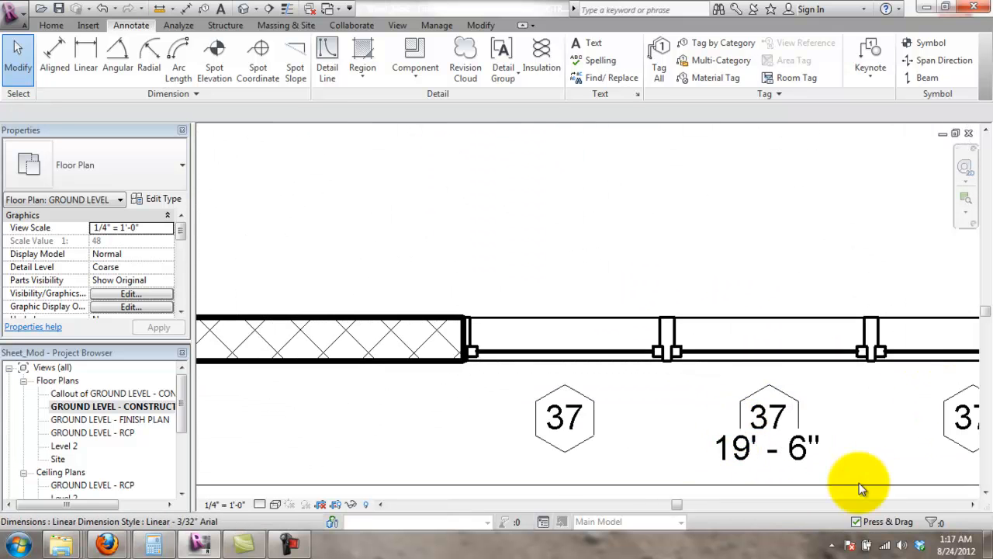
- Drag the 19' - 6" dimension down below the lower-right 37 window tags
middle_click_drag(859, 483, 681, 411)
scroll(680, 405, "down", 1)
left_click_drag(665, 415, 677, 454)
left_click(671, 408)
scroll(674, 425, "down", 4)
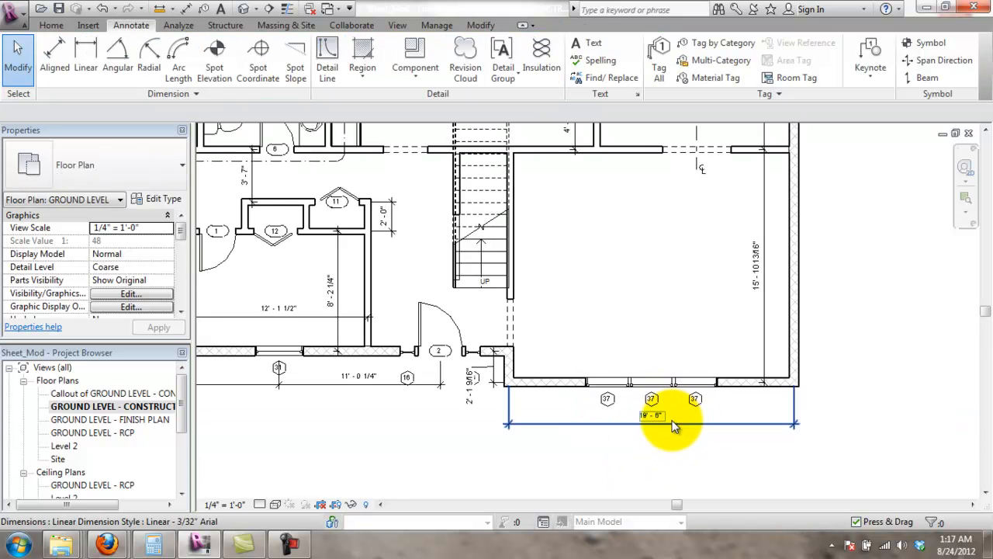
scroll(674, 425, "down", 2)
scroll(415, 433, "up", 2)
scroll(435, 434, "up", 3)
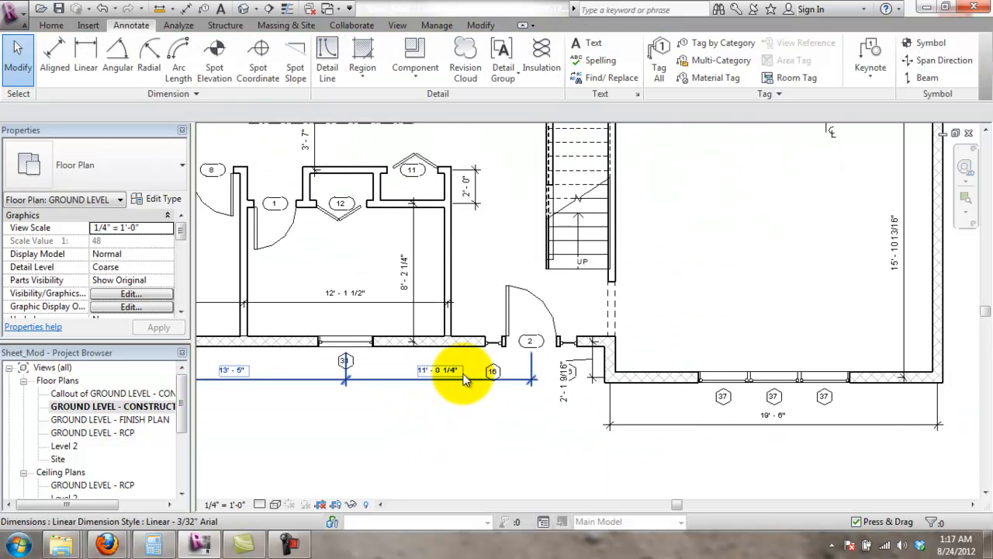
scroll(613, 365, "up", 2)
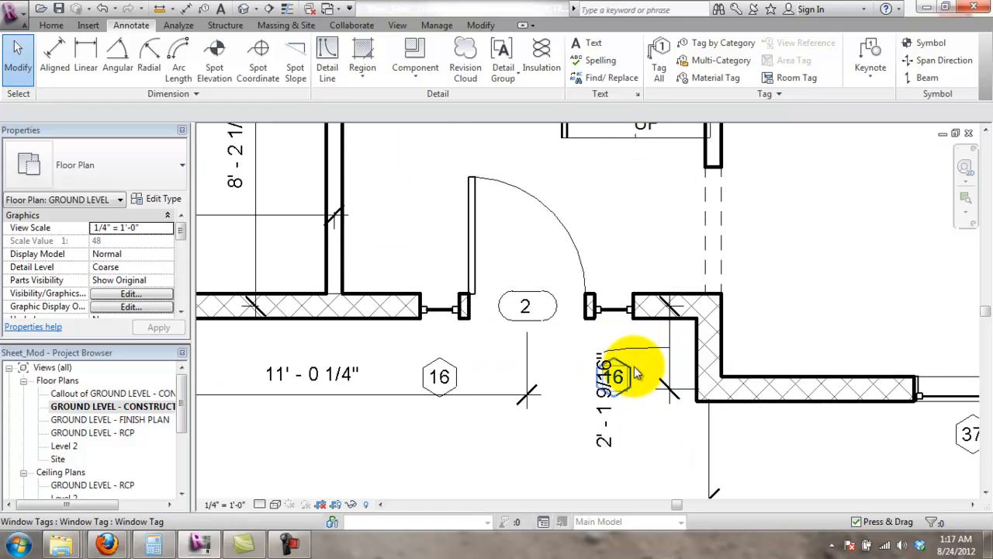
- Drag the 2' - 1 9/16" dimension text down onto its leader beside window tag 16
left_click(602, 404)
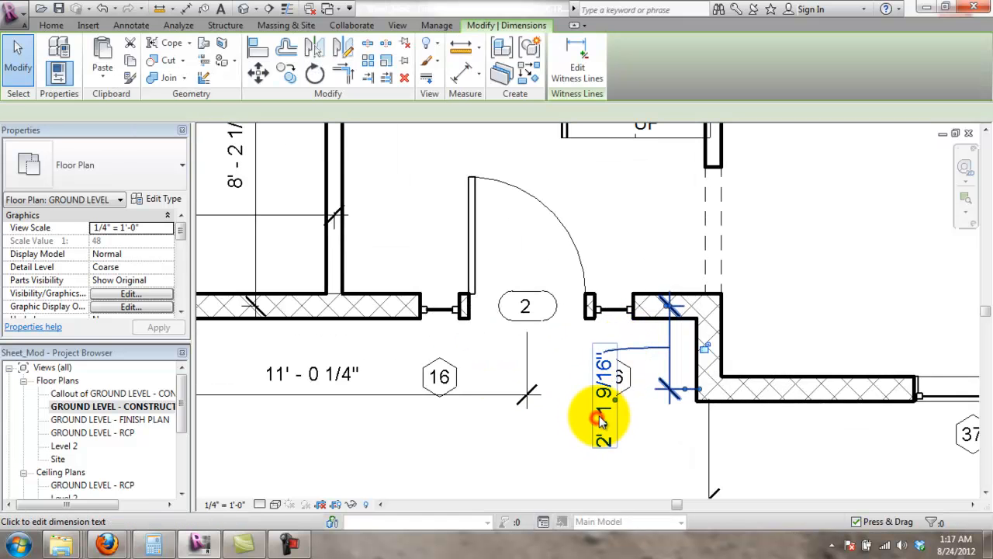
left_click(603, 404)
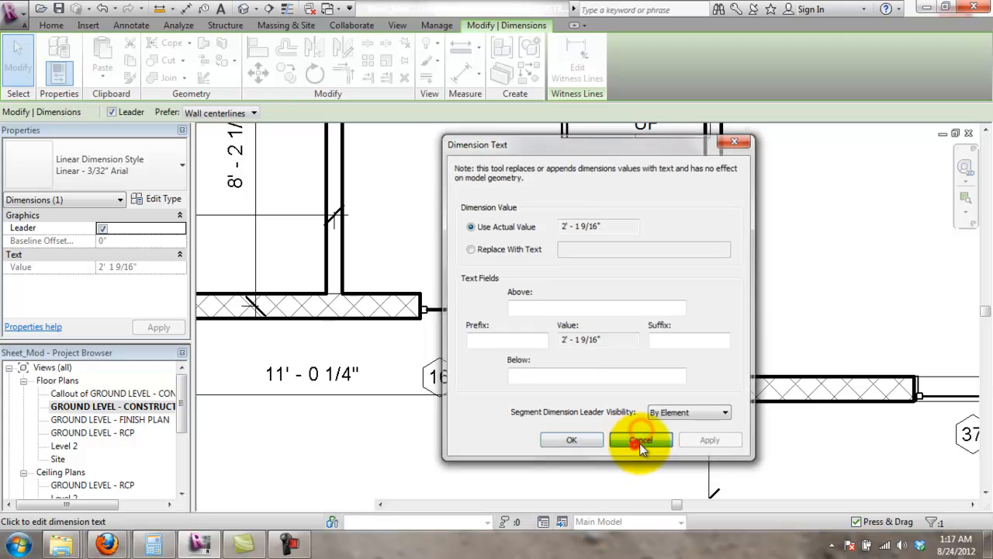
left_click(640, 440)
left_click_drag(608, 401, 588, 395)
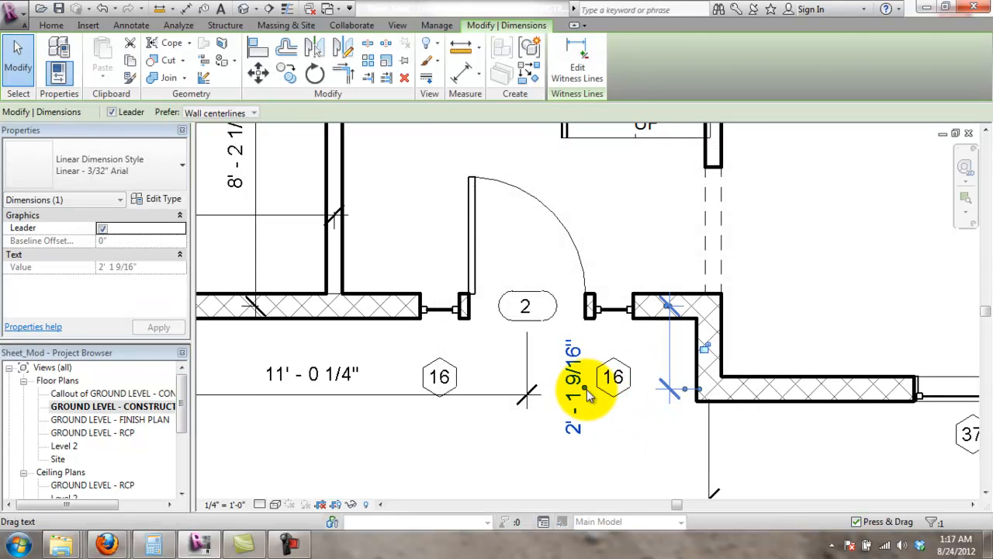
mouse_move(588, 429)
left_mouse_down()
mouse_move(589, 439)
mouse_move(613, 438)
left_mouse_up()
left_click(640, 436)
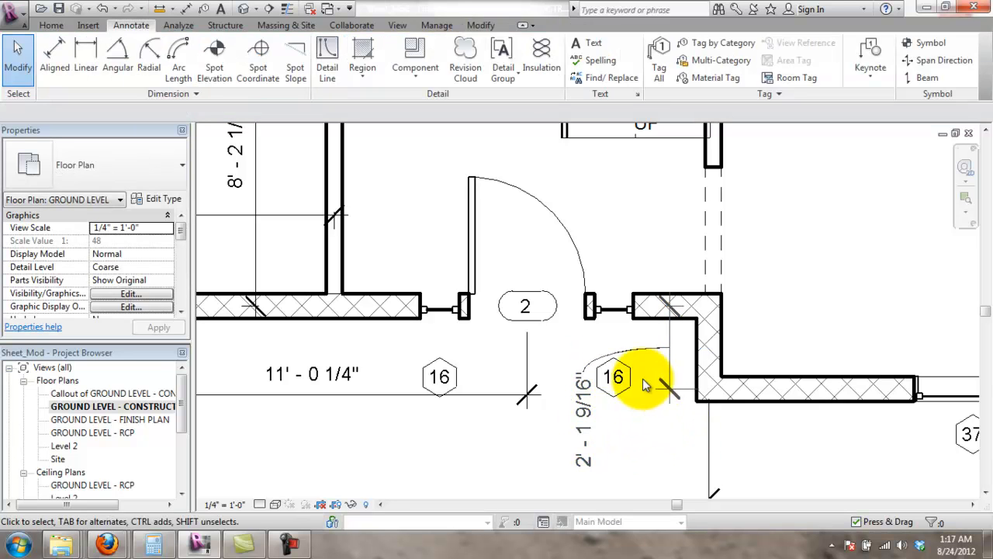
- Shift the 2' - 1 9/16" dimension text right and raise window tag 16 beside the door
left_click(591, 419)
left_click_drag(596, 409, 672, 419)
left_click_drag(613, 377, 613, 349)
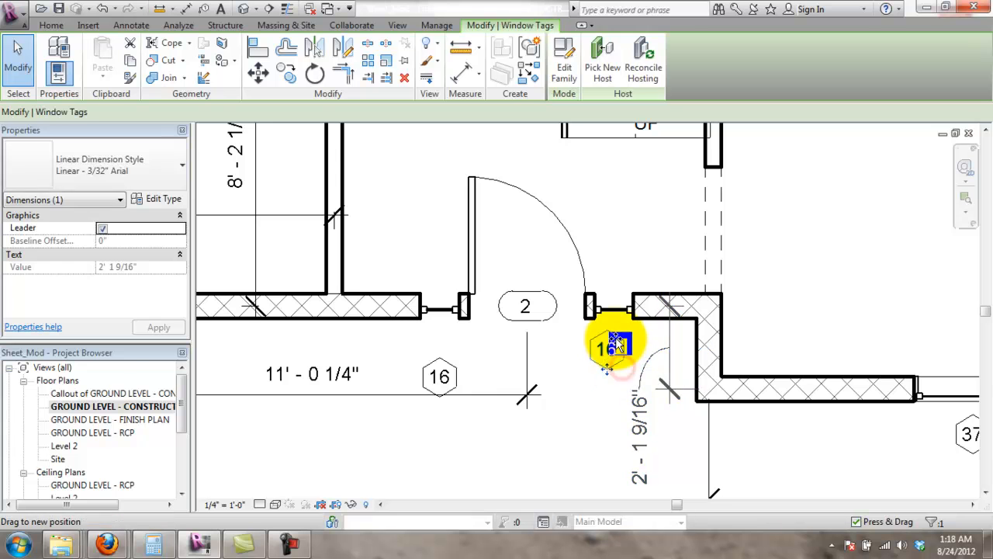
left_click_drag(454, 371, 454, 344)
left_click(465, 432)
- Slide window tag 31 right along the bottom wall, beside its window and clear of the dimension
scroll(523, 474, "down", 2)
middle_click_drag(542, 452, 572, 399)
middle_click_drag(452, 409, 618, 428)
left_click_drag(441, 358, 469, 365)
left_click(608, 444)
scroll(480, 427, "down", 2)
middle_click_drag(534, 415, 749, 428)
scroll(443, 396, "up", 4)
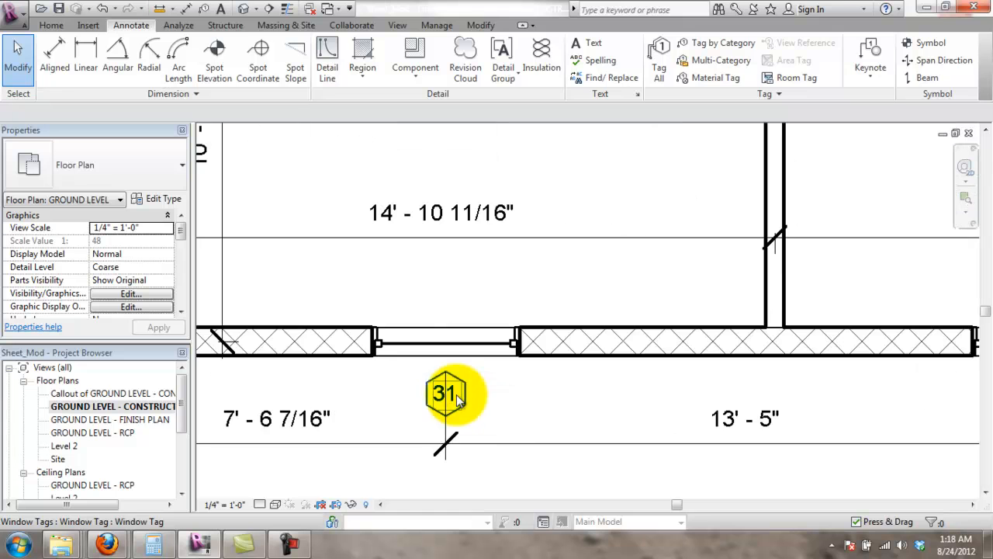
left_click(470, 390)
scroll(502, 445, "down", 3)
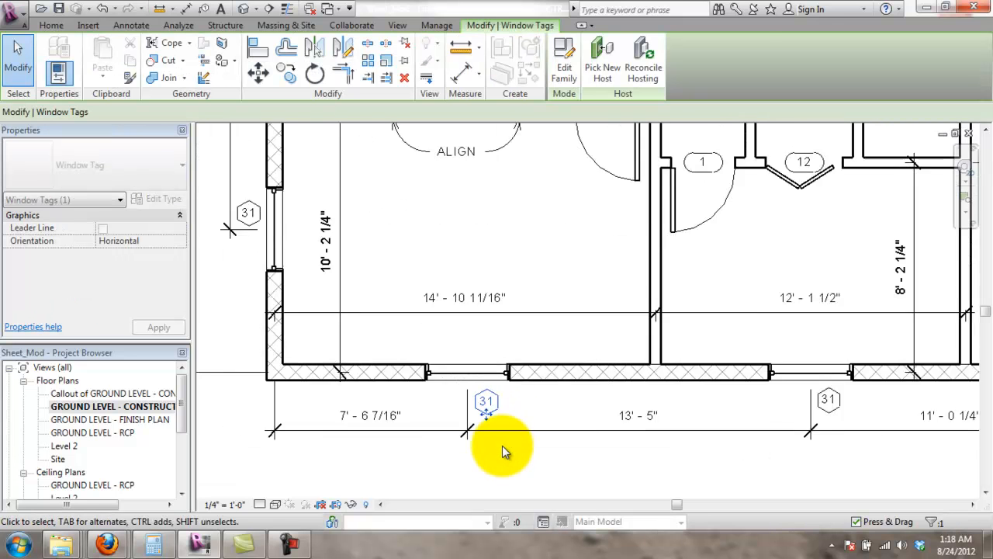
left_click(502, 448)
scroll(609, 438, "down", 3)
middle_click_drag(821, 254, 661, 349)
scroll(660, 349, "down", 1)
middle_click_drag(710, 371, 734, 345)
scroll(707, 305, "up", 1)
scroll(706, 323, "down", 1)
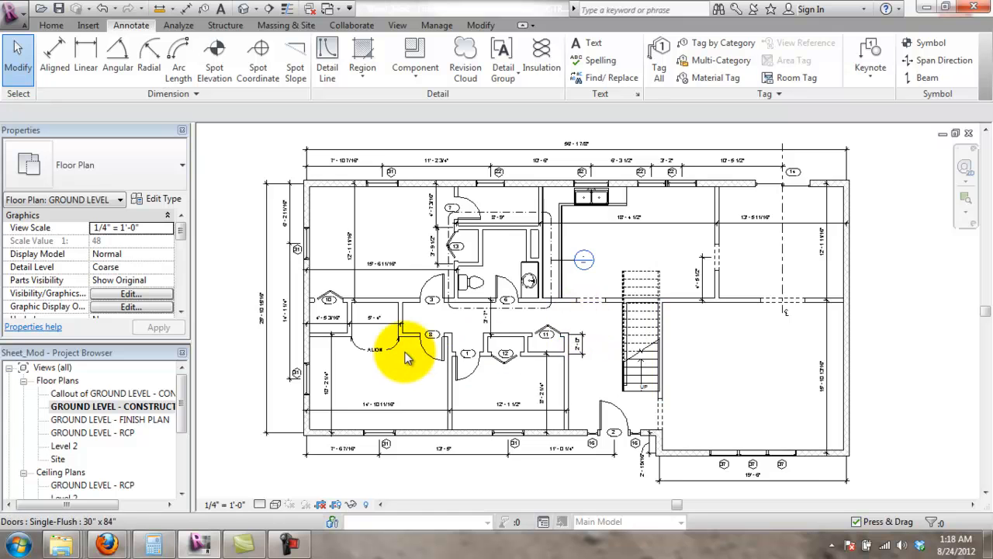
- Move door tag 3 off the wall and into the open hallway
scroll(392, 350, "up", 1)
scroll(392, 353, "up", 1)
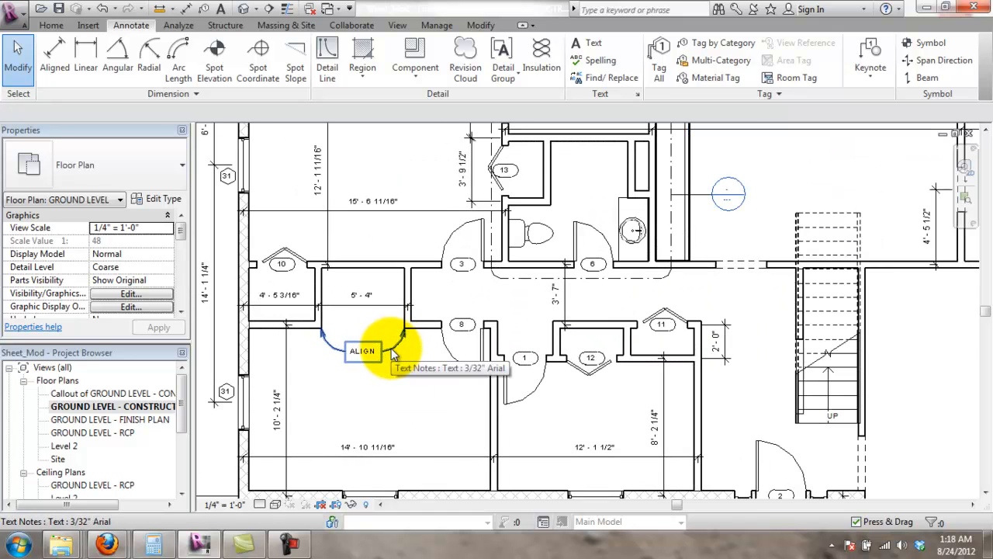
scroll(473, 299, "up", 1)
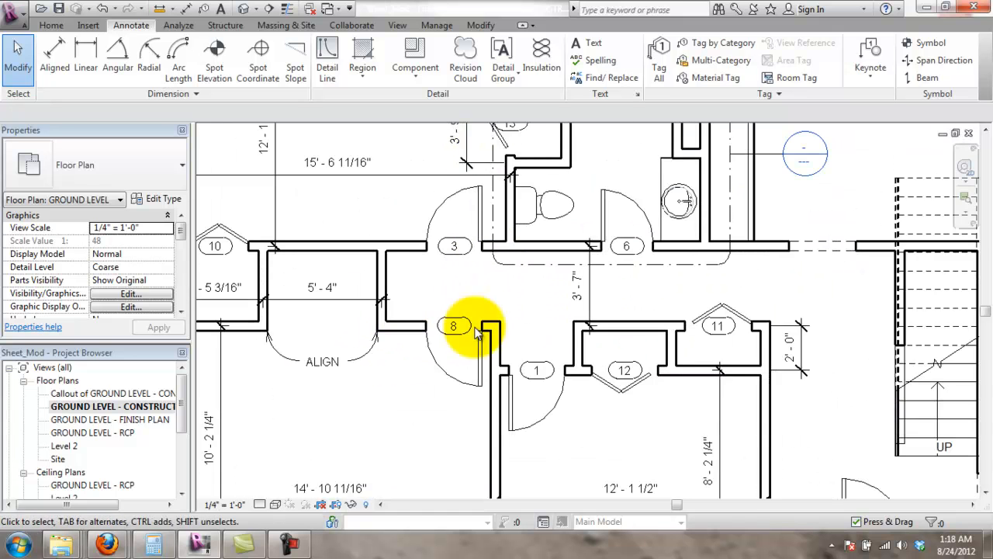
scroll(470, 283, "up", 1)
scroll(464, 198, "up", 1)
middle_click_drag(465, 201, 483, 255)
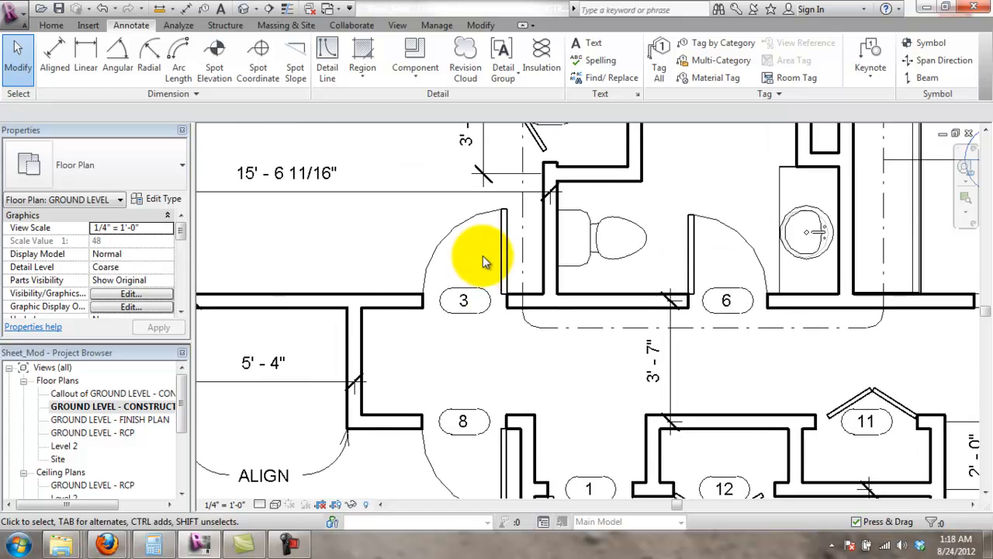
left_click(470, 299)
left_click_drag(464, 297, 447, 262)
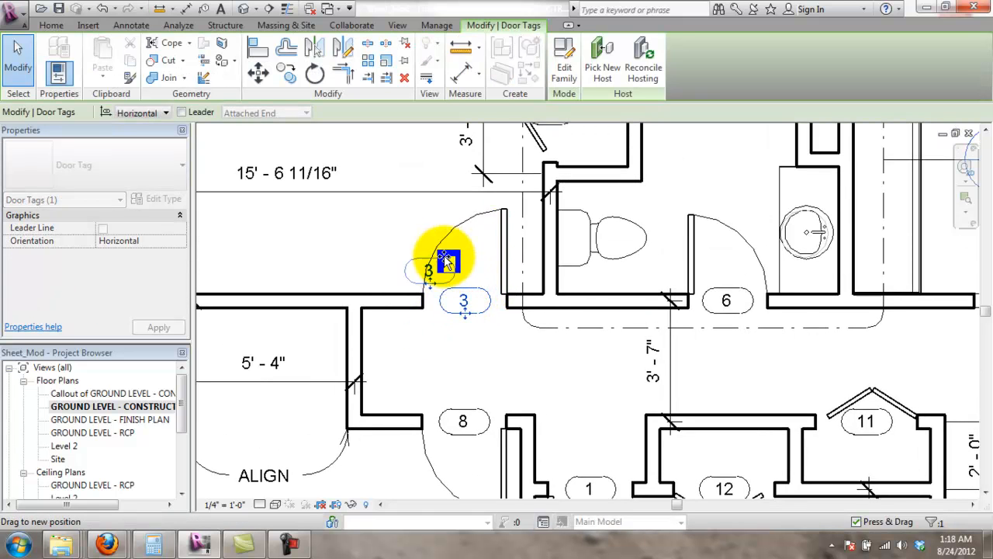
left_click_drag(453, 319, 506, 326)
- Move door tag 8 up into the hallway, stacked below tag 3
left_click(482, 419)
left_click_drag(482, 418, 510, 386)
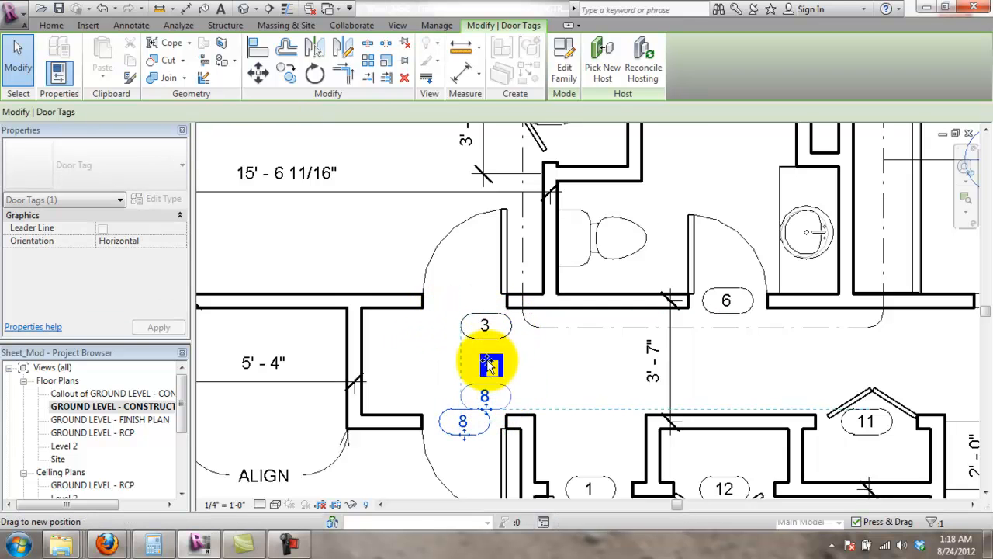
left_click(51, 25)
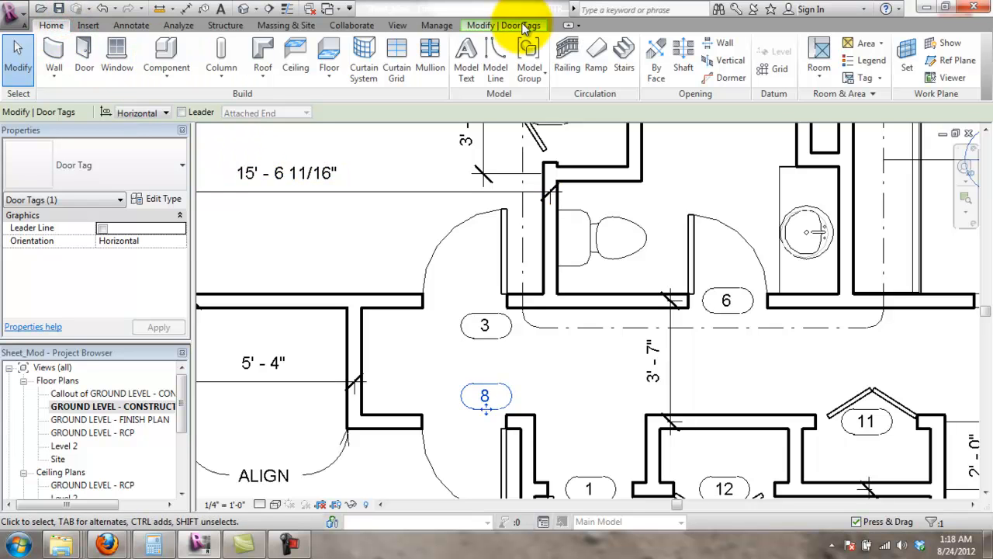
- Draw a Centerline-style detail line down the hallway from the wall and door intersection
left_click(131, 25)
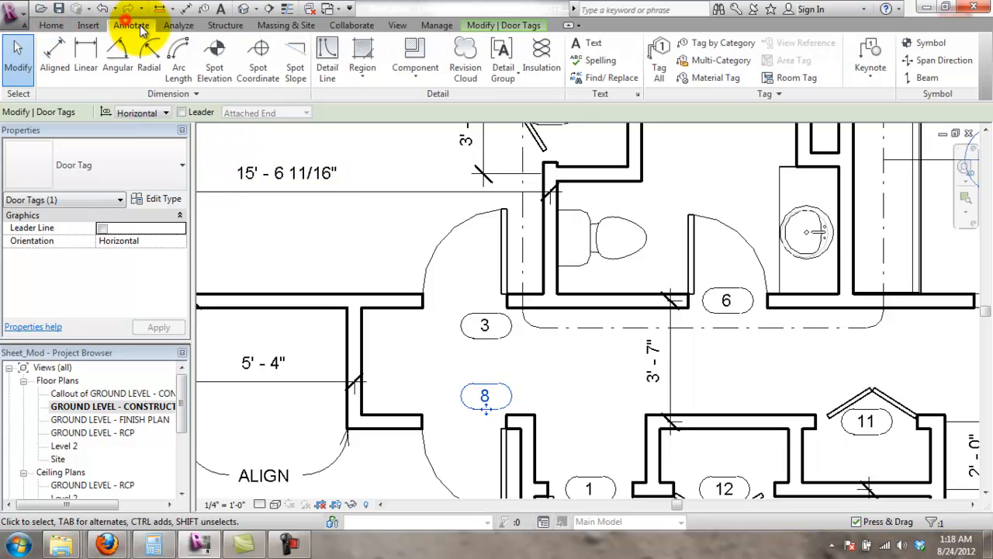
left_click(327, 68)
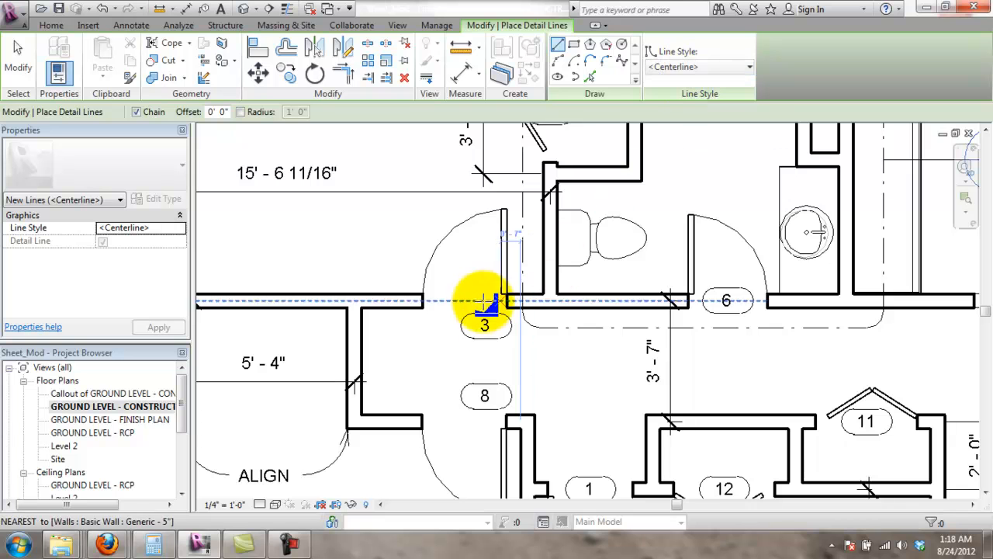
left_click(466, 296)
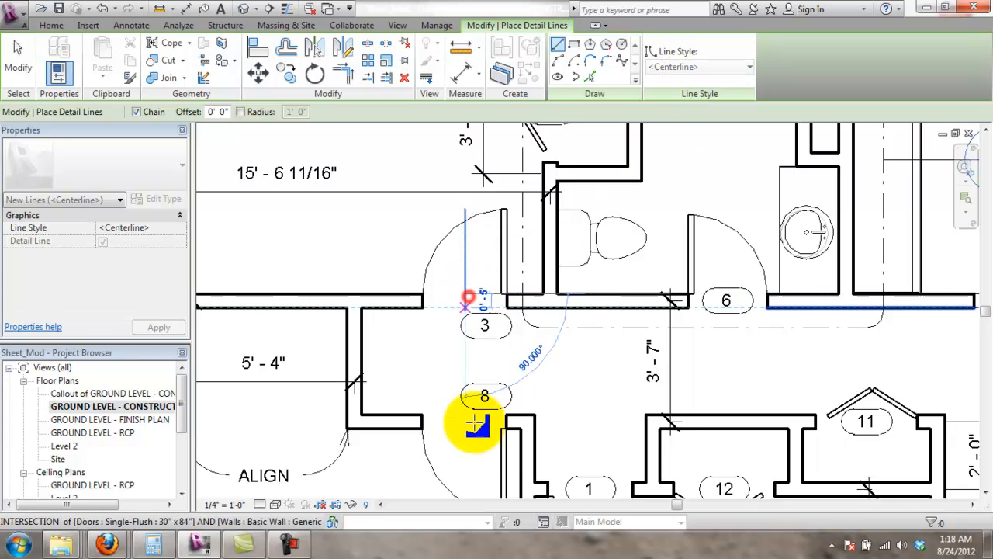
key("Escape")
key("Escape")
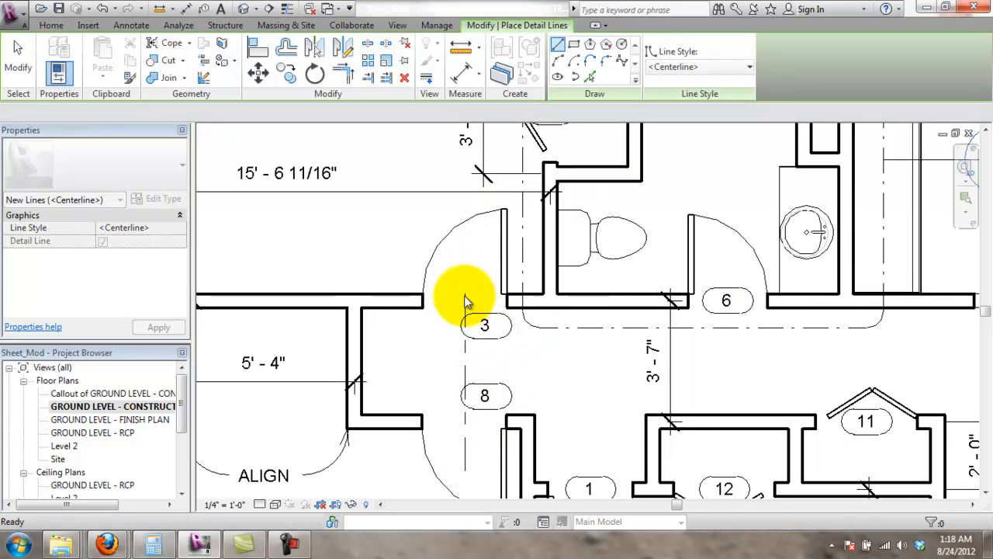
- Select the new 5' 11" centerline to check it, then deselect it
left_click(466, 299)
key("Escape")
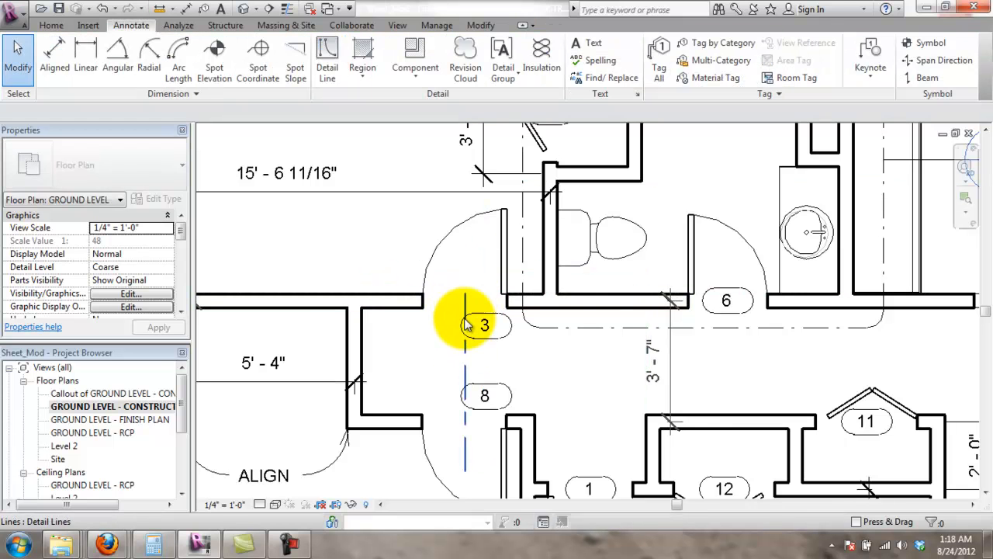
left_click(464, 303)
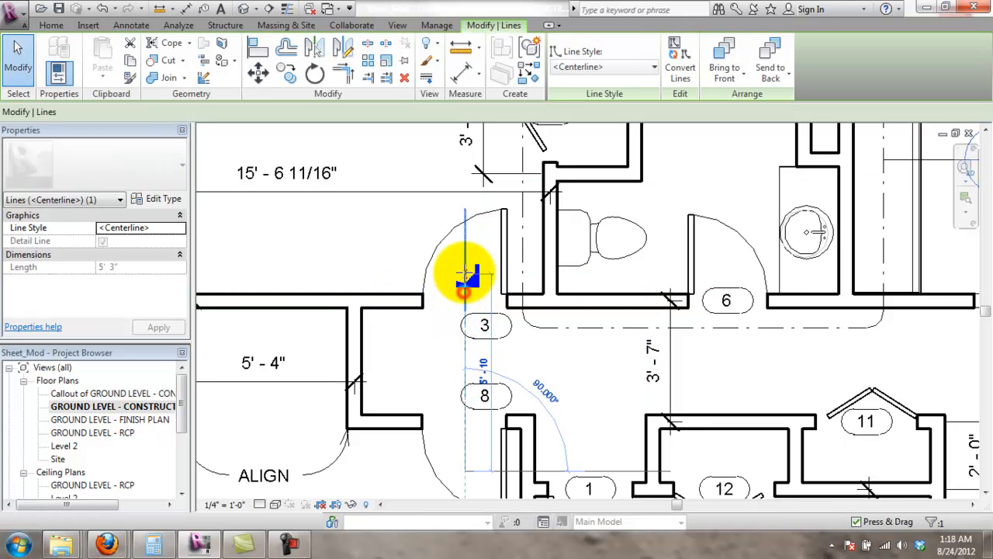
left_click(388, 471)
scroll(411, 442, "down", 1)
scroll(411, 439, "down", 1)
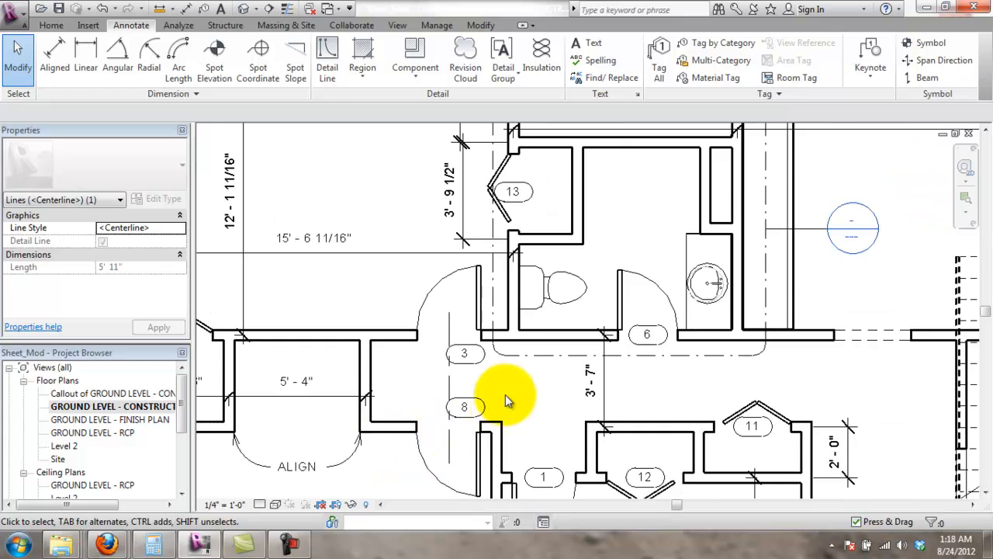
scroll(488, 398, "up", 1)
middle_click_drag(489, 398, 492, 347)
- Move door tag 3 above the wall and door tag 8 below it, left of the centerline
left_click_drag(465, 302, 425, 227)
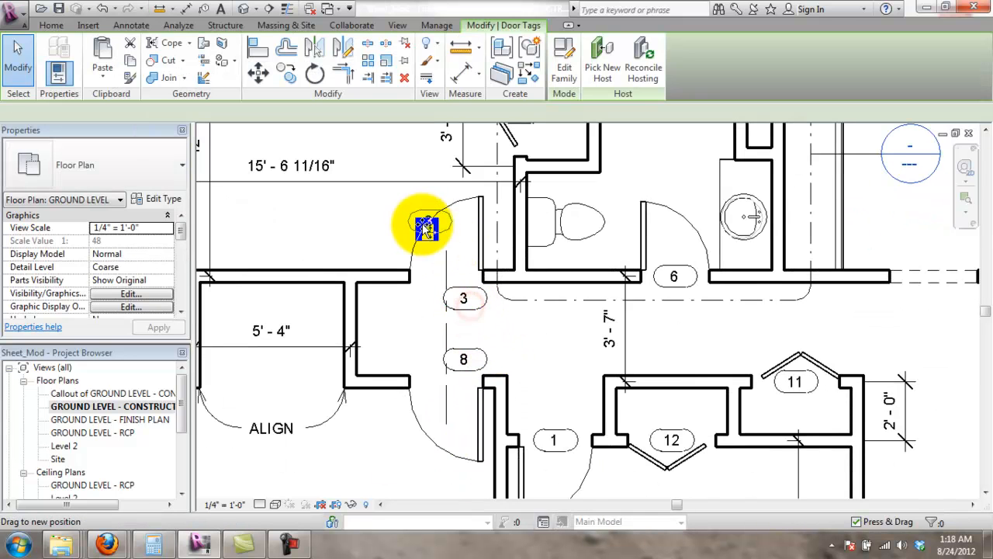
left_click_drag(396, 262, 394, 260)
left_click(497, 326)
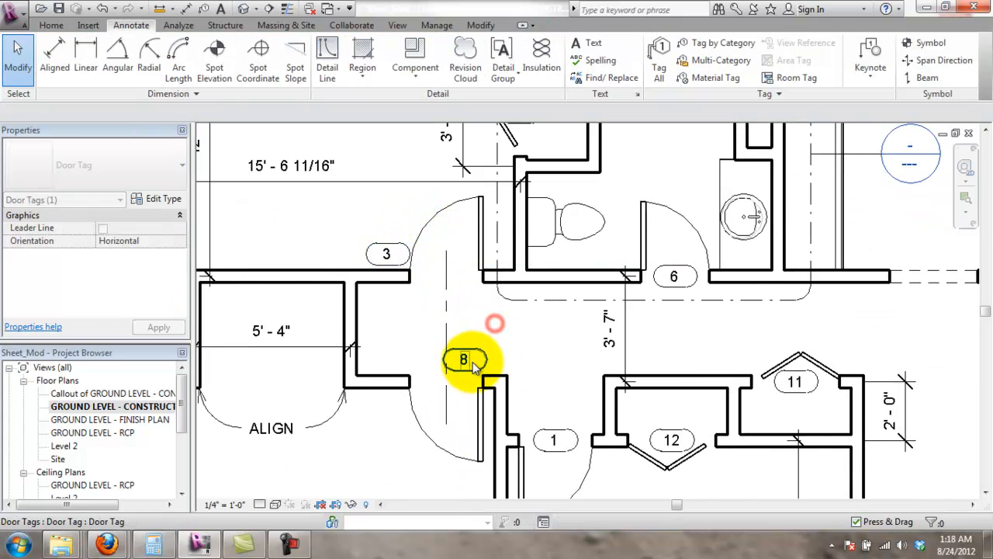
left_click_drag(477, 351, 388, 402)
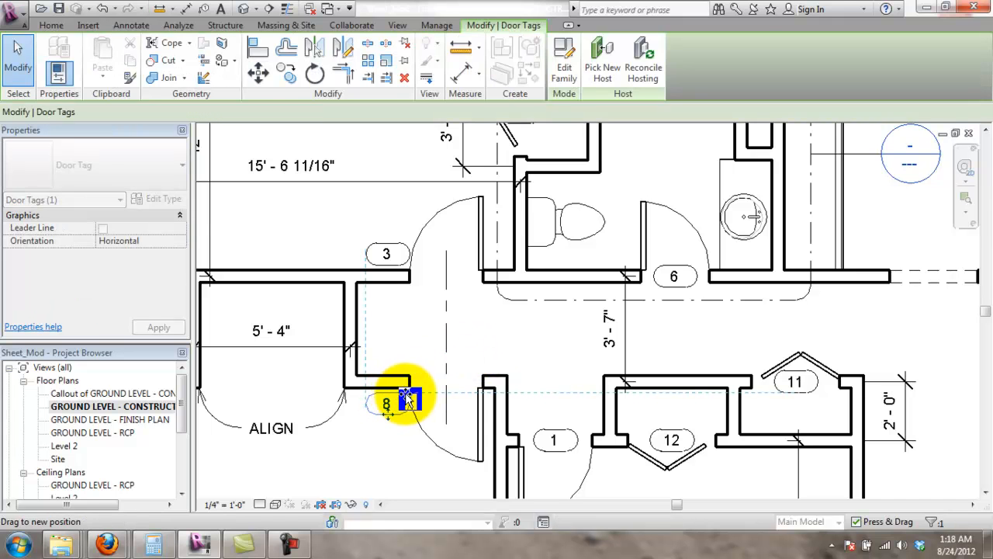
left_click(528, 317)
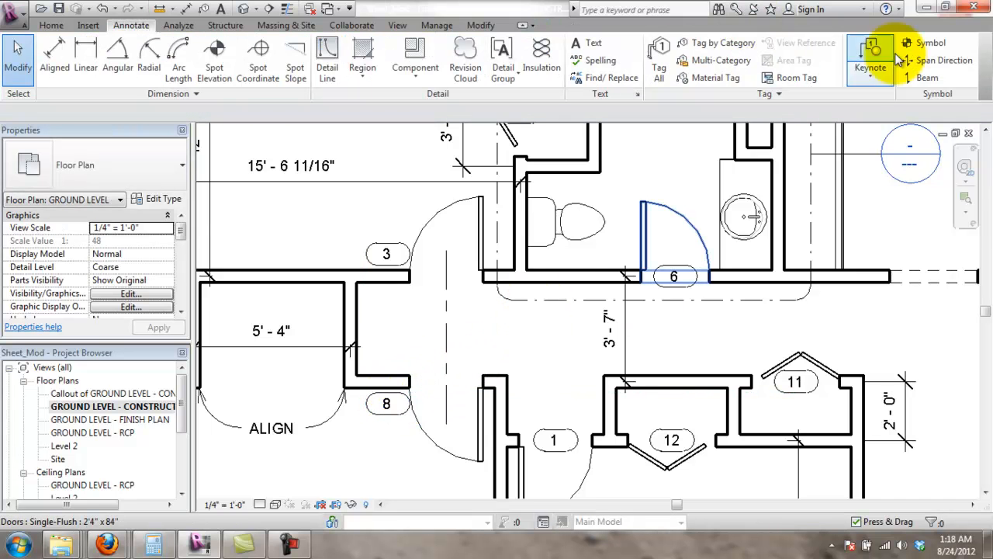
- Place a Centerline symbol at the lower end of the hallway line
left_click(927, 44)
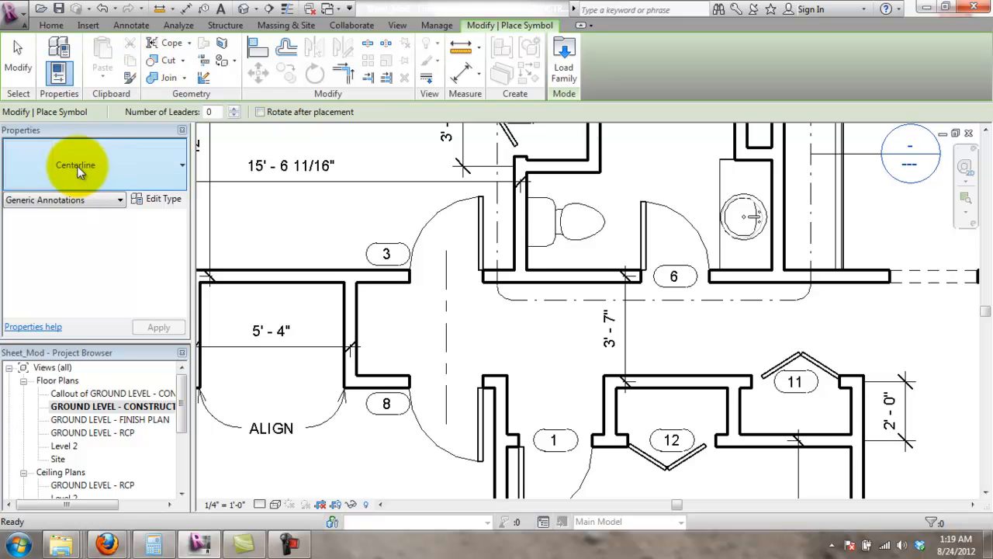
left_click(89, 167)
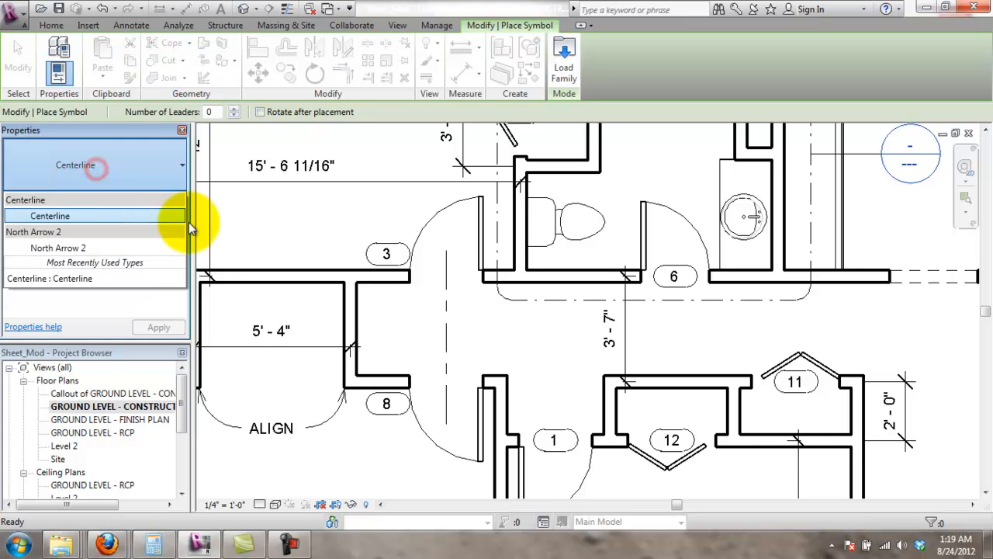
left_click(96, 215)
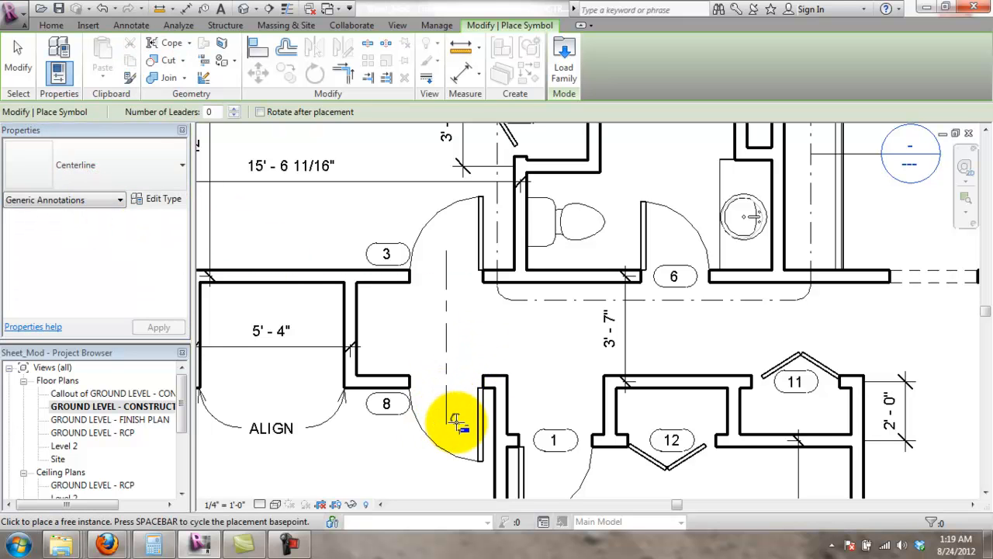
key("Escape")
scroll(443, 243, "down", 1)
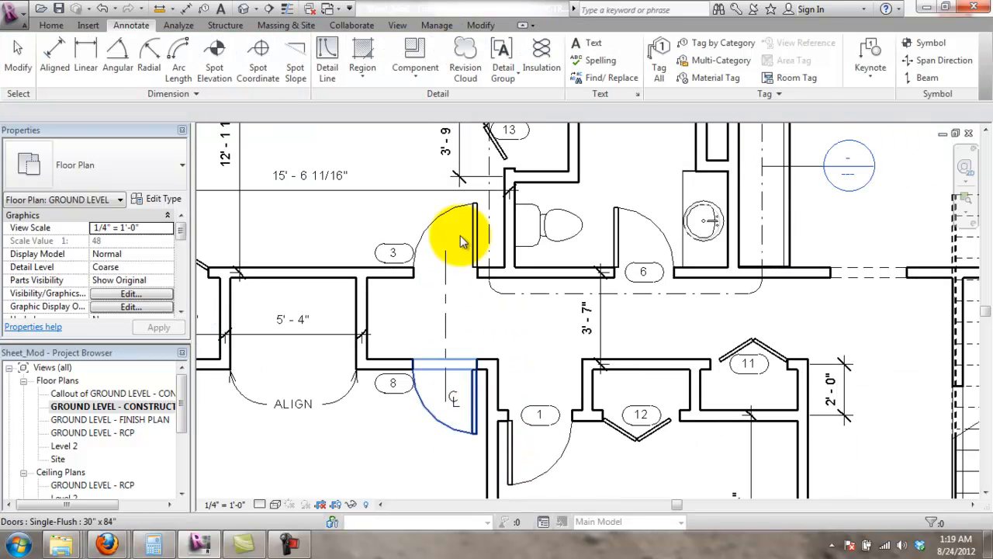
- Zoom out to review the whole dimensioned plan, then open GROUND LEVEL - FINISH PLAN
scroll(450, 279, "down", 3)
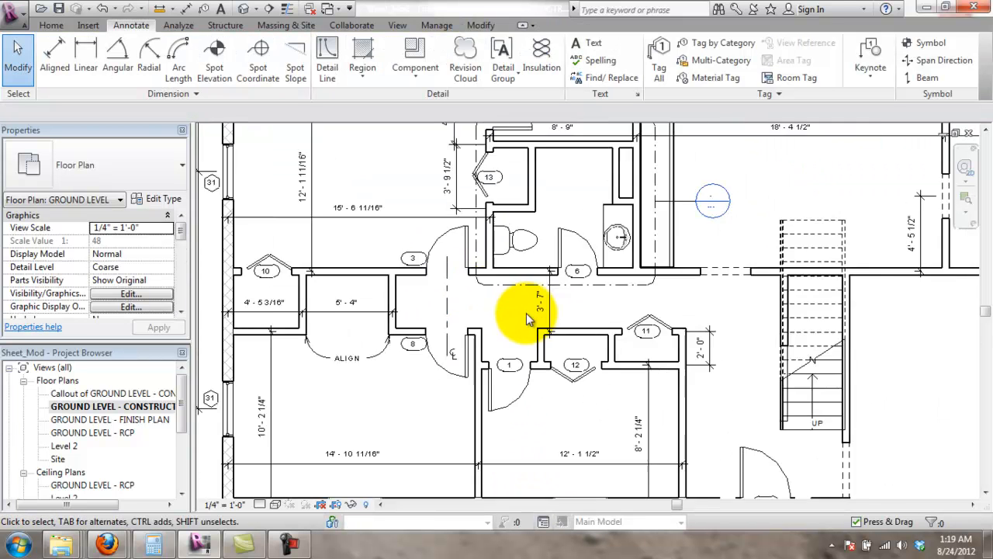
scroll(536, 388, "down", 2)
middle_click_drag(732, 328, 713, 336)
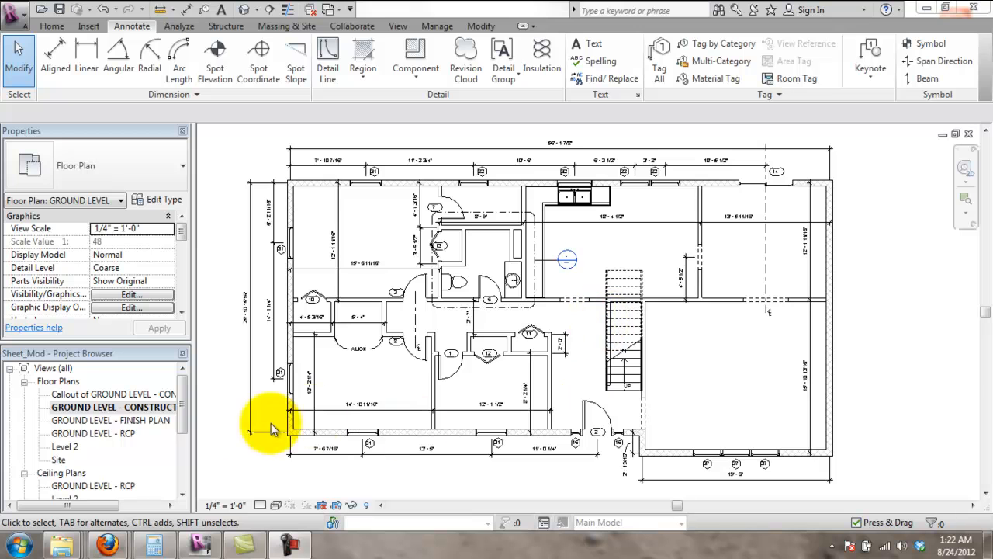
double_click(146, 420)
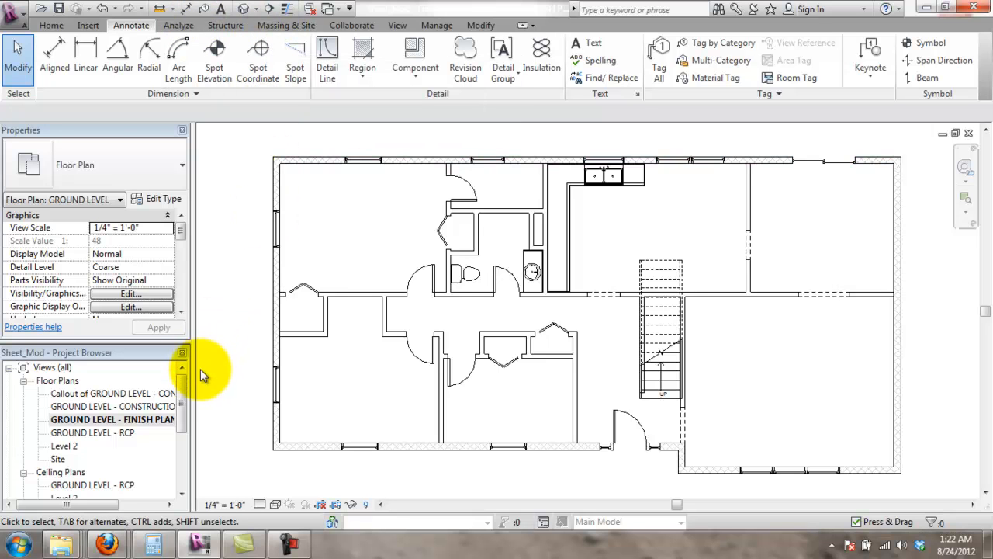
- Switch to the Home ribbon tab over the finish plan view
left_click(53, 25)
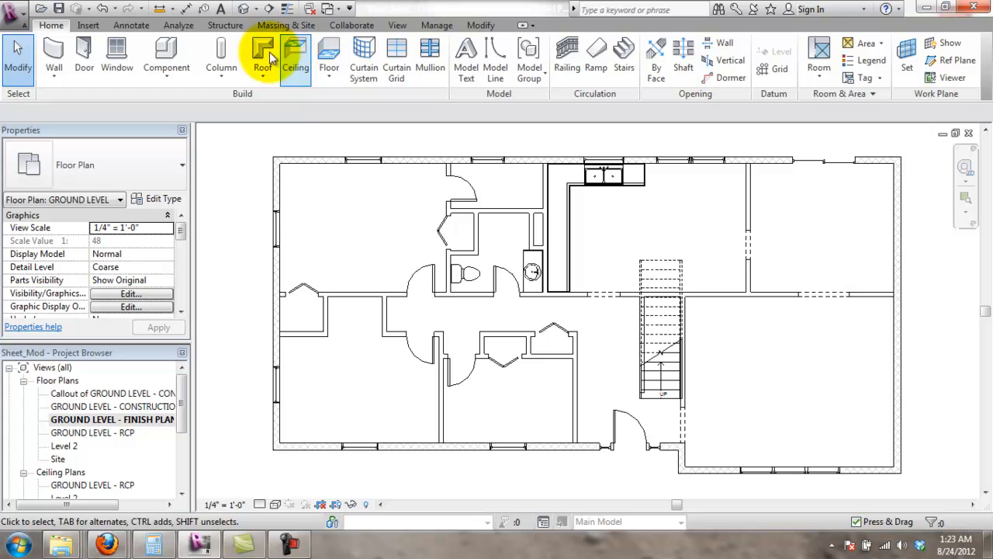
- Start a floor sketch with a rectangular boundary around the kitchen walls, locking its left edge
left_click(329, 56)
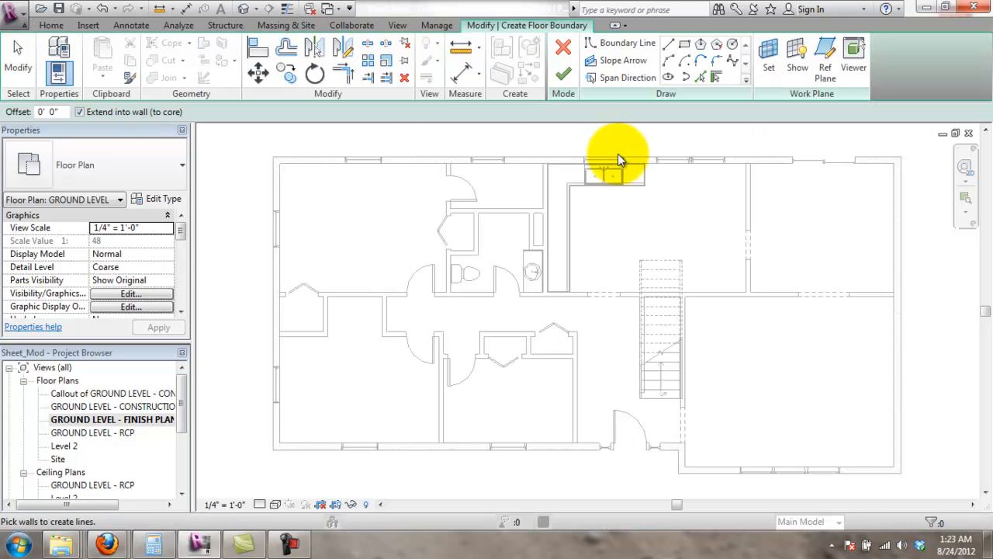
left_click(684, 45)
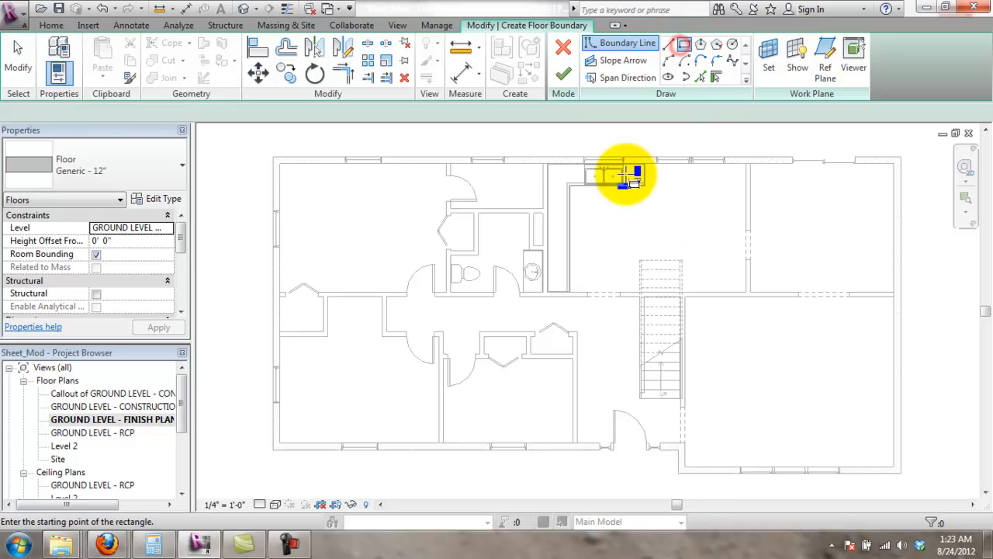
scroll(667, 184, "up", 3)
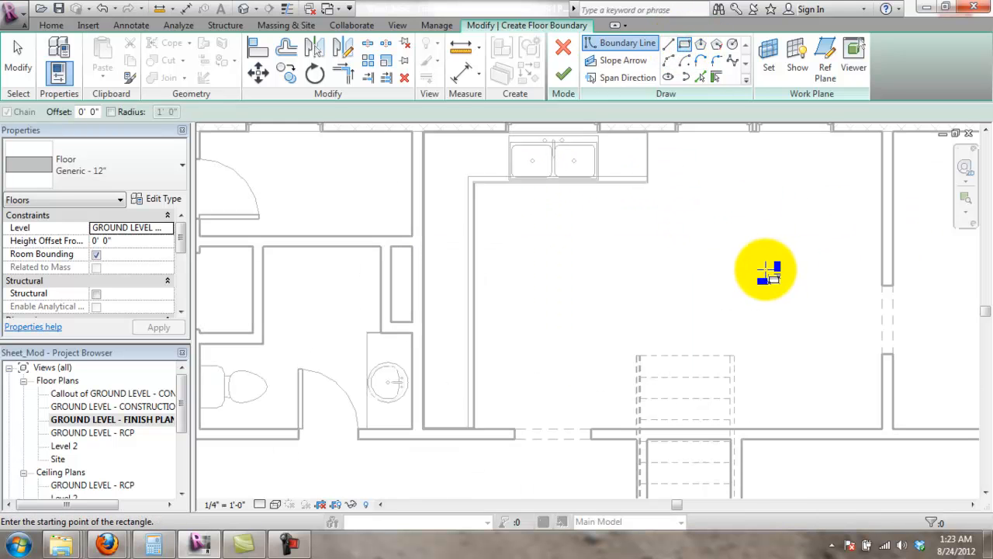
scroll(718, 272, "down", 1)
scroll(912, 217, "up", 1)
middle_click_drag(860, 245, 826, 252)
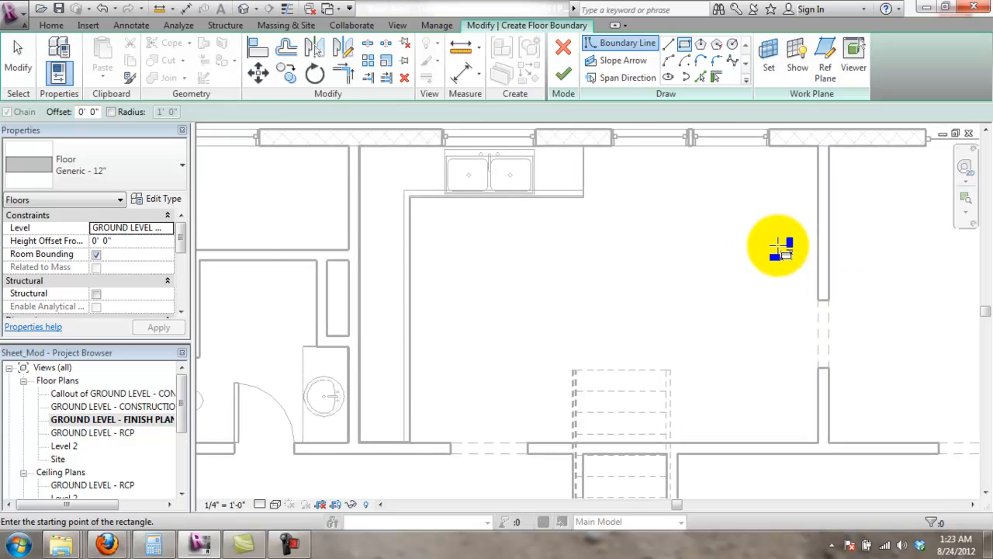
scroll(778, 241, "down", 1)
left_click(409, 152)
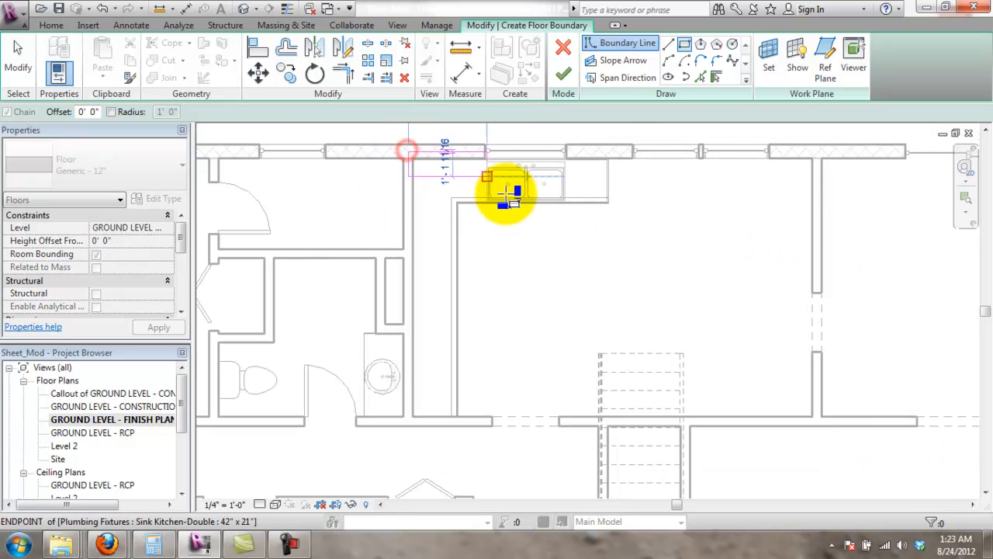
left_click(818, 423)
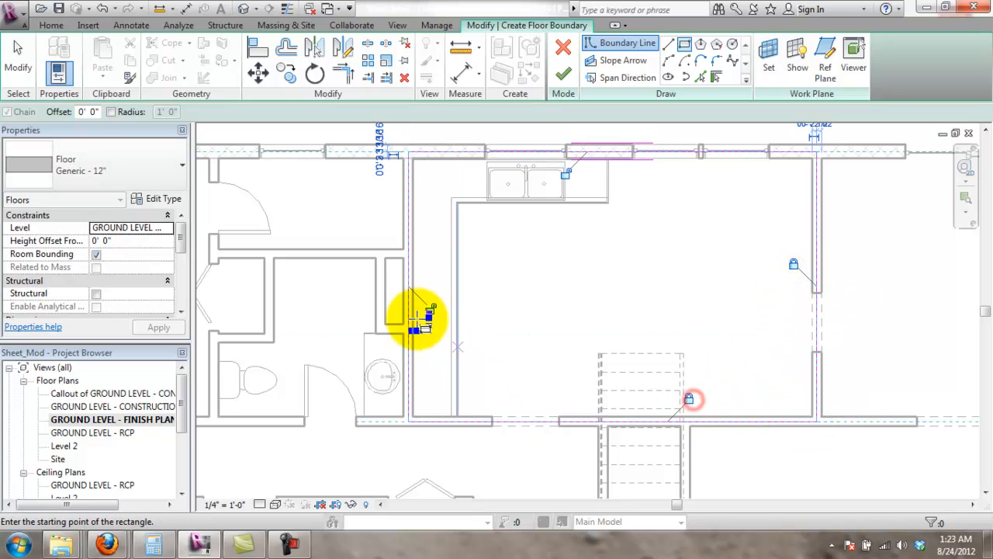
left_click(429, 309)
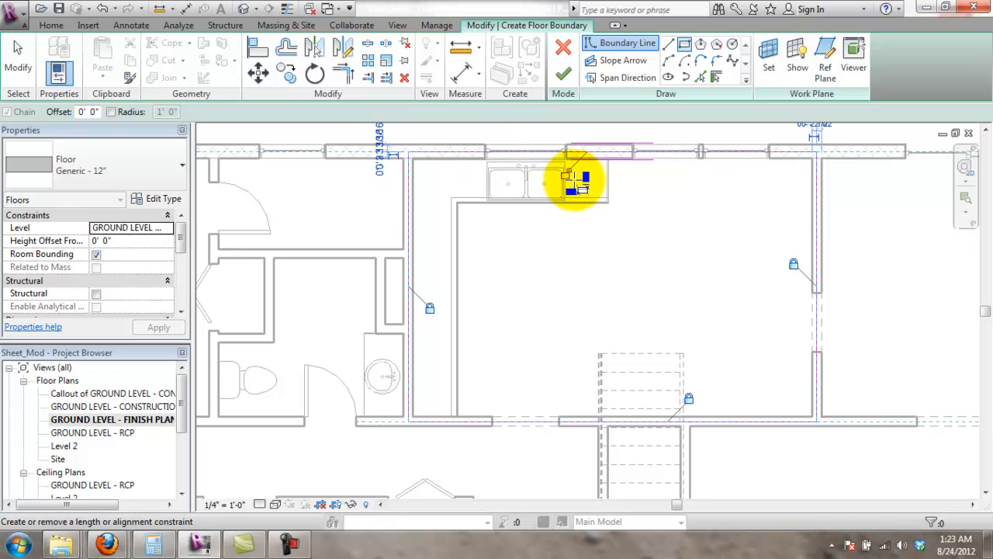
- Add a boundary line from the room's bottom-left corner, stretched into a long vertical line
scroll(803, 195, "down", 3)
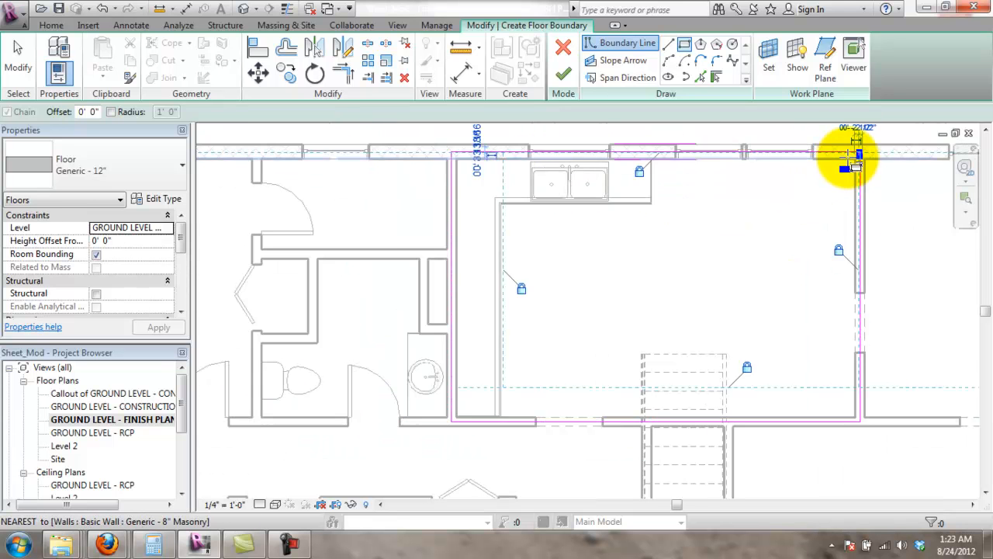
scroll(915, 242, "up", 1)
scroll(955, 211, "down", 1)
scroll(905, 230, "up", 1)
middle_click_drag(876, 230, 640, 263)
scroll(464, 211, "up", 3)
middle_click_drag(513, 264, 522, 220)
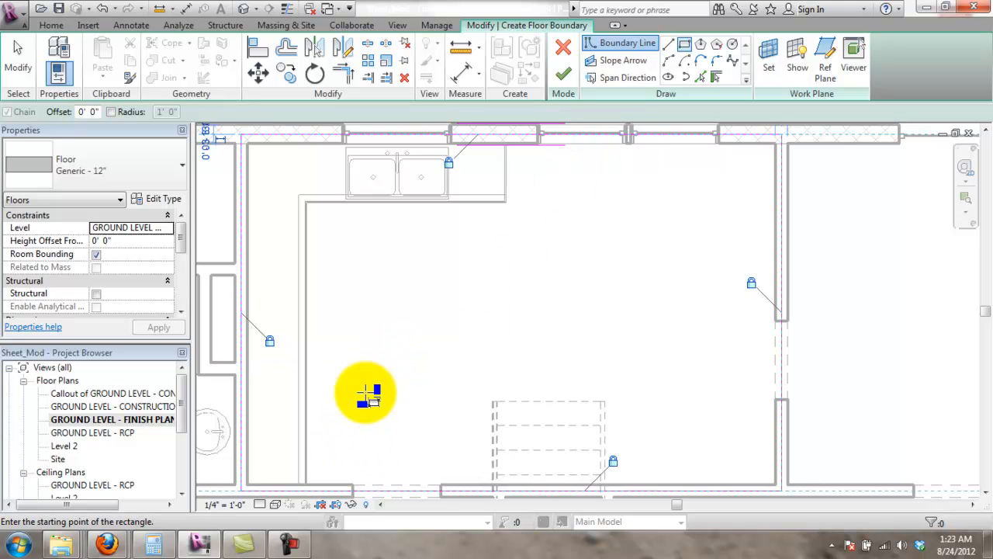
left_click(668, 43)
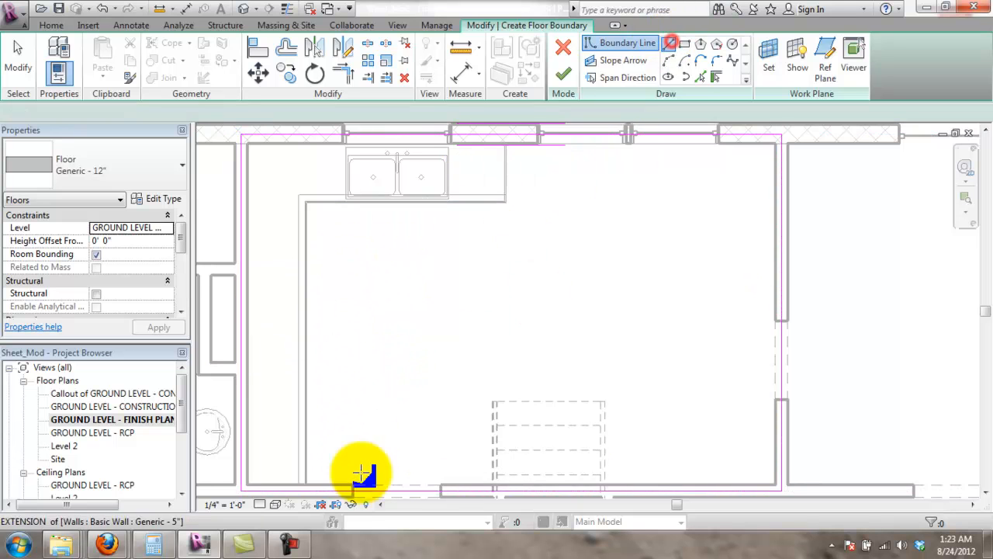
scroll(293, 482, "up", 3)
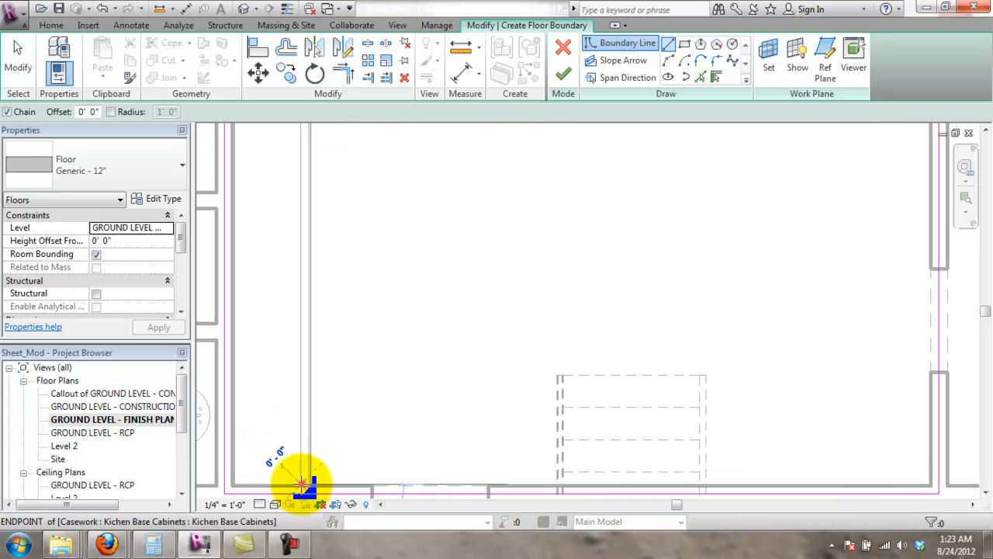
left_click(302, 484)
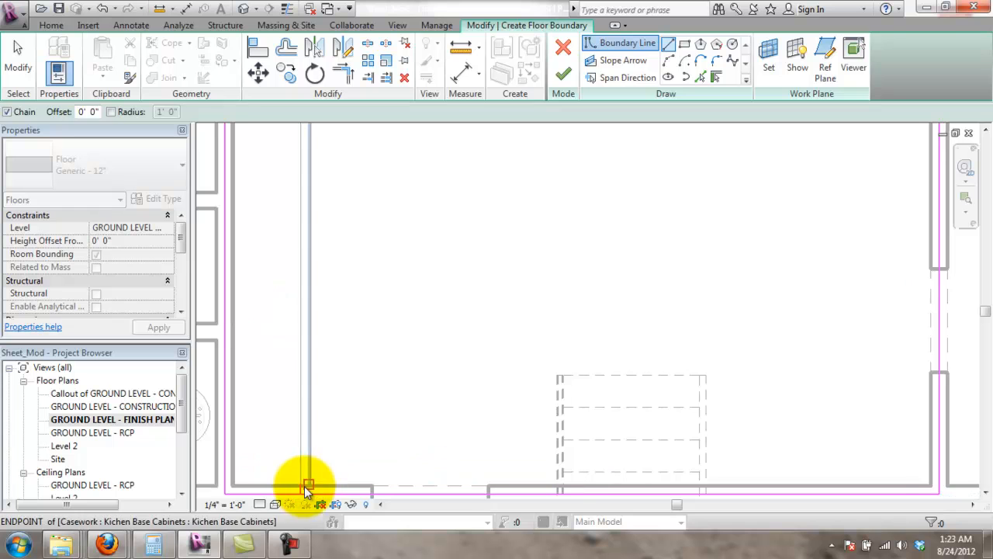
scroll(305, 486, "up", 2)
key("Escape")
key("Escape")
left_click(300, 485)
left_click_drag(302, 485, 306, 150)
scroll(357, 170, "down", 2)
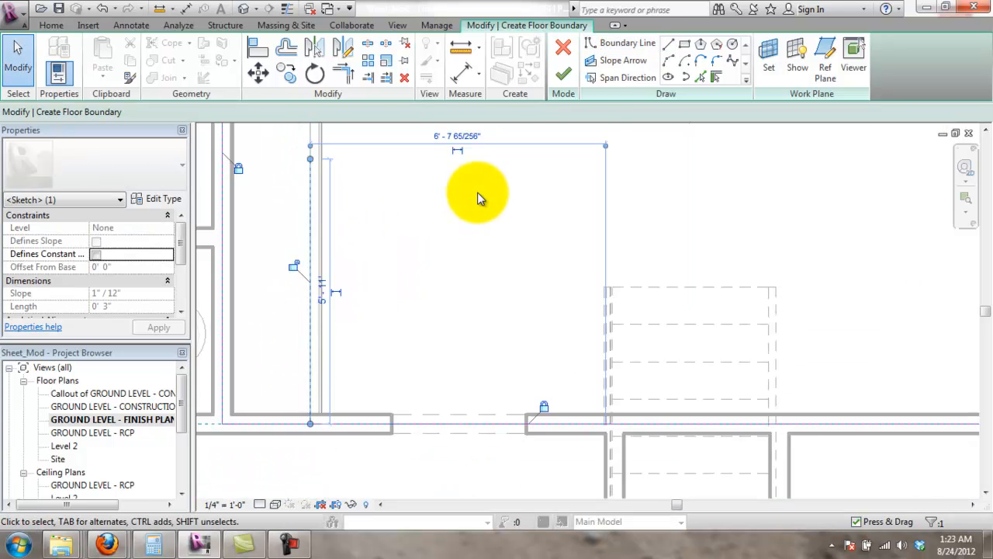
- Pull the vertical line's end to the cabinet corner
middle_click_drag(477, 197, 516, 483)
mouse_move(349, 454)
left_mouse_down()
mouse_move(350, 310)
mouse_move(417, 302)
left_mouse_up()
left_click(454, 363)
- Draw boundary lines along the sink counter's front edge and up to the exterior wall
left_click(668, 45)
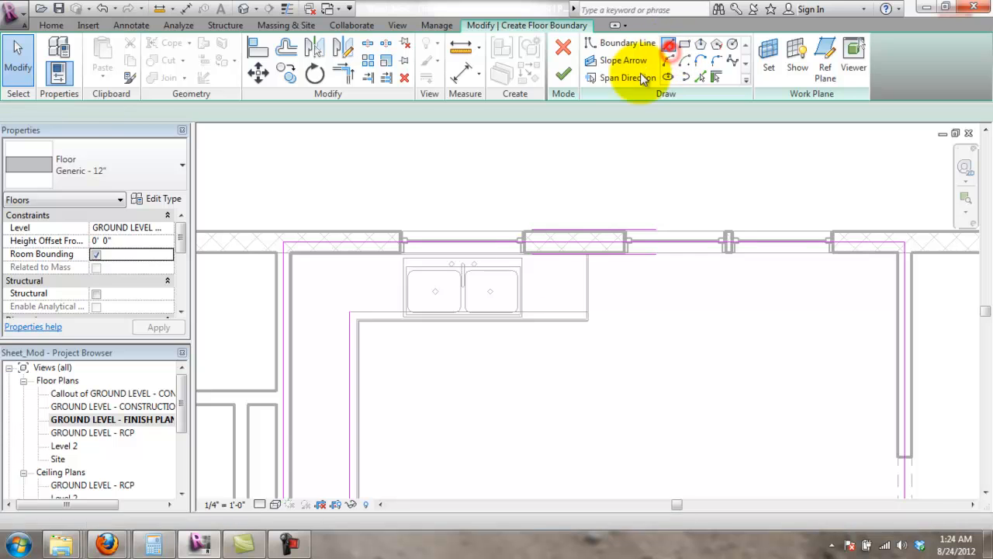
left_click(409, 314)
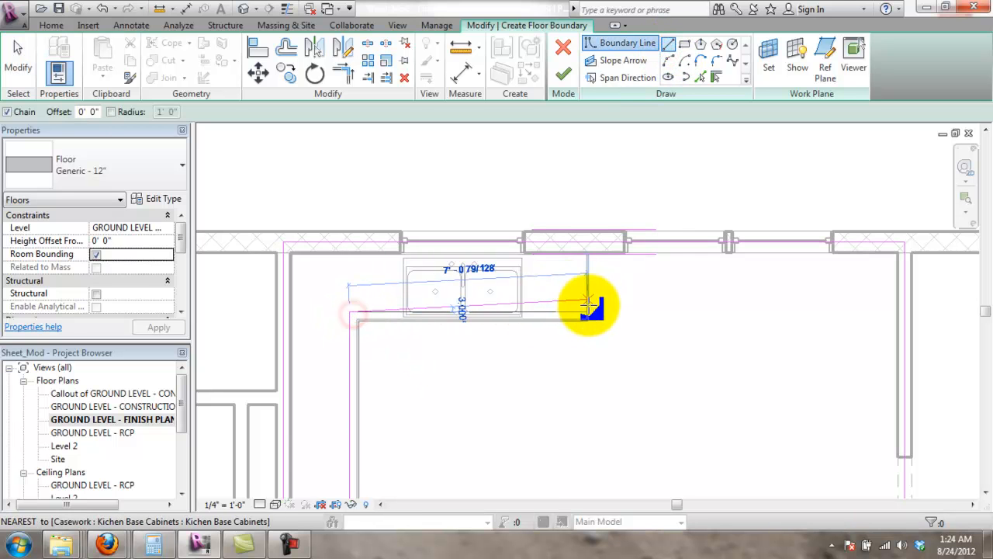
scroll(586, 309, "up", 3)
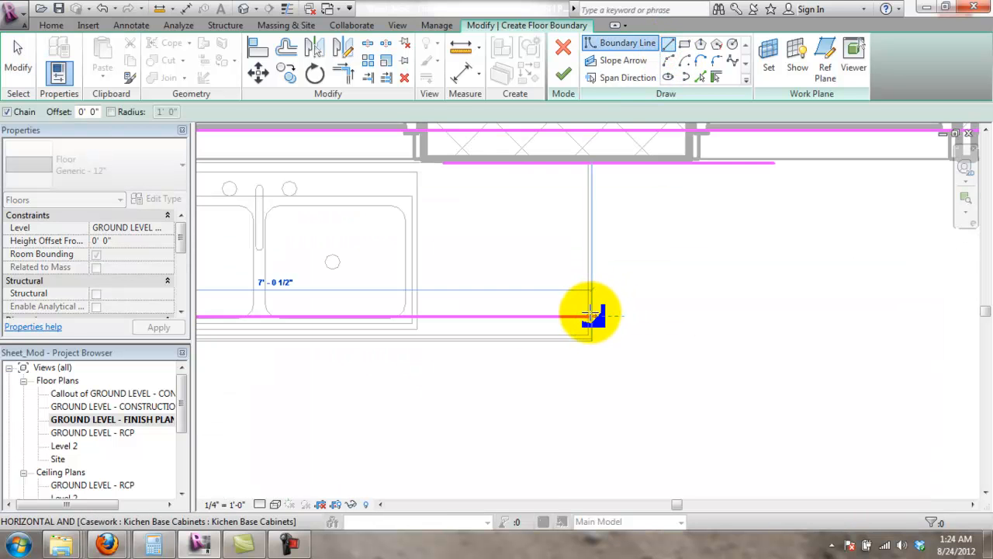
left_click(588, 314)
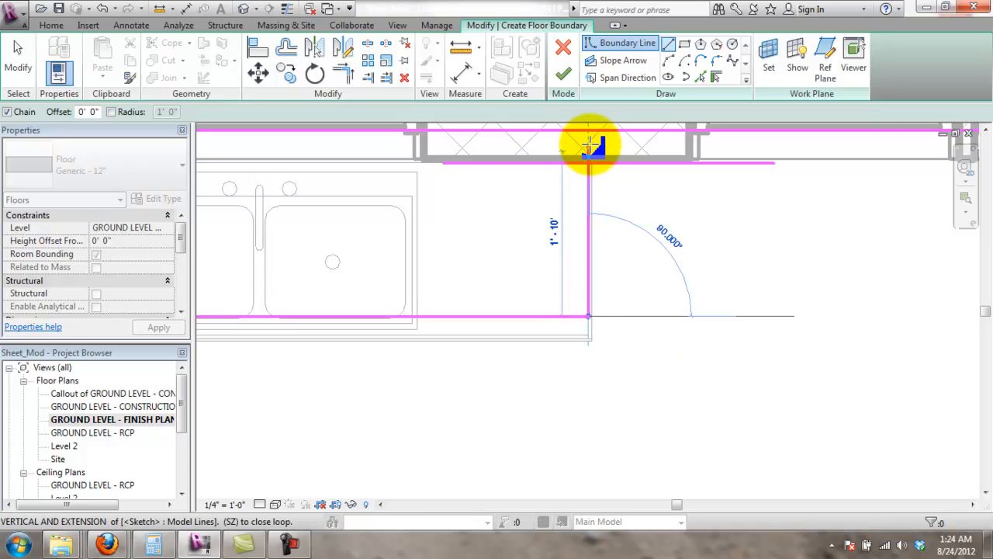
left_click(591, 138)
scroll(592, 217, "down", 2)
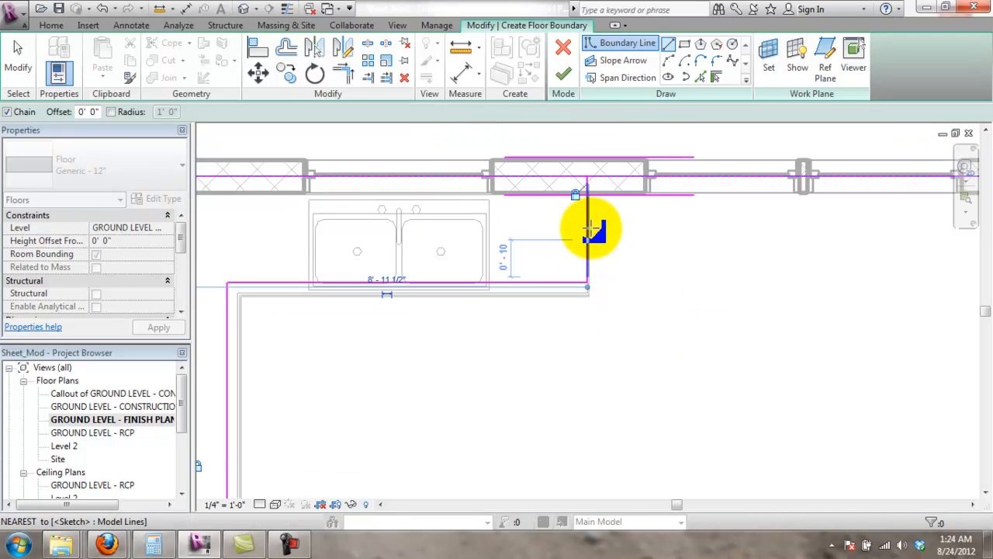
scroll(590, 233, "down", 2)
key("Escape")
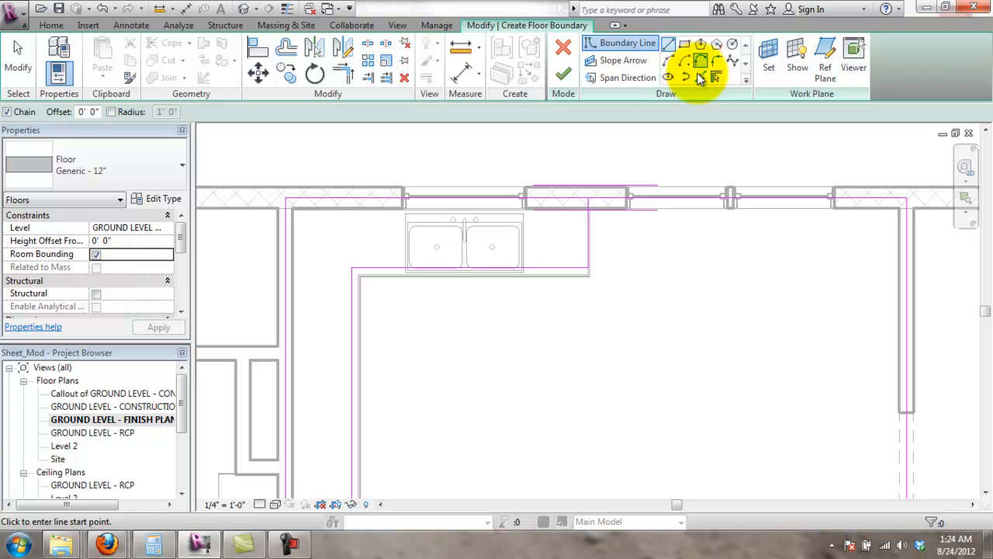
- Trim the new line to the top boundary and join the vertical and bottom lines into corners
left_click(352, 80)
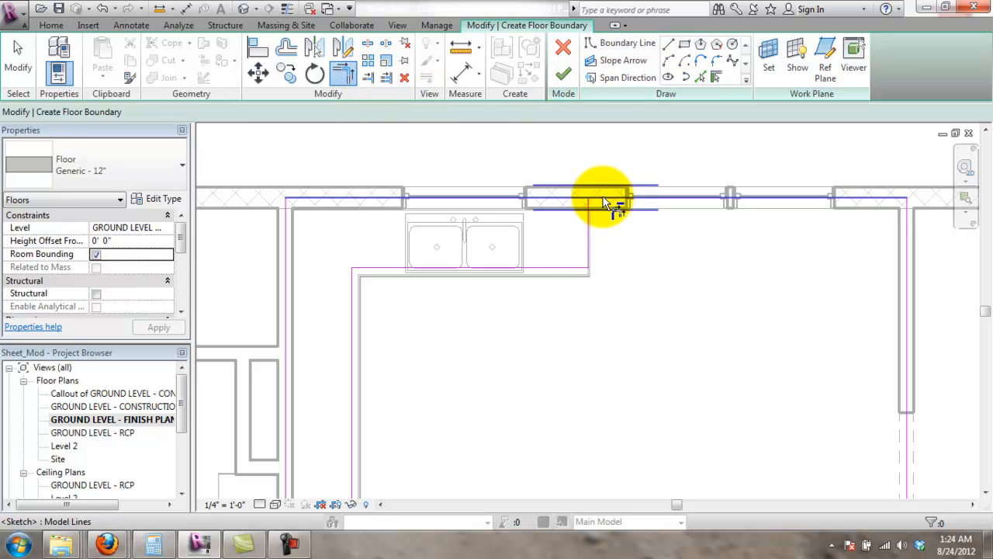
left_click(601, 203)
scroll(537, 295, "down", 2)
middle_click_drag(510, 361, 531, 243)
scroll(435, 336, "up", 3)
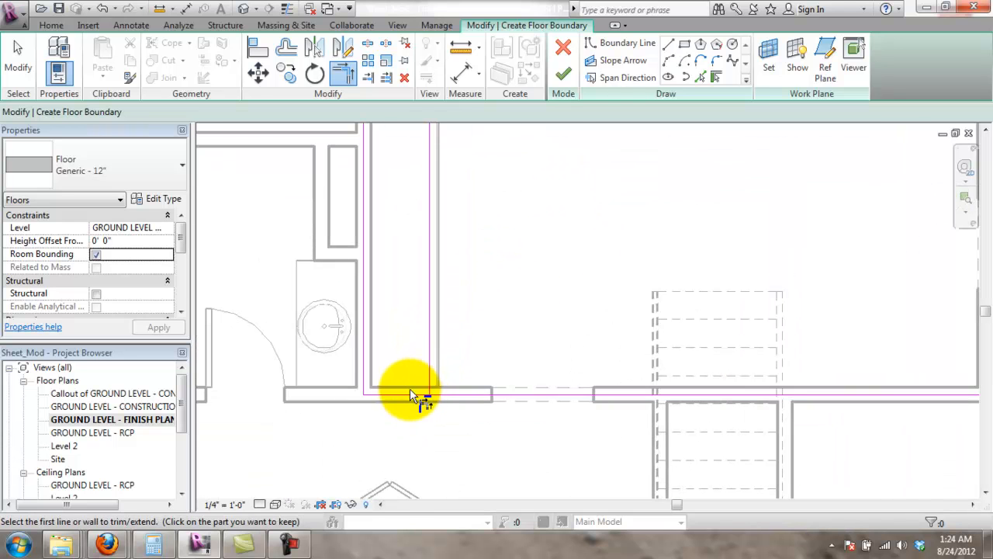
left_click(433, 384)
left_click(443, 394)
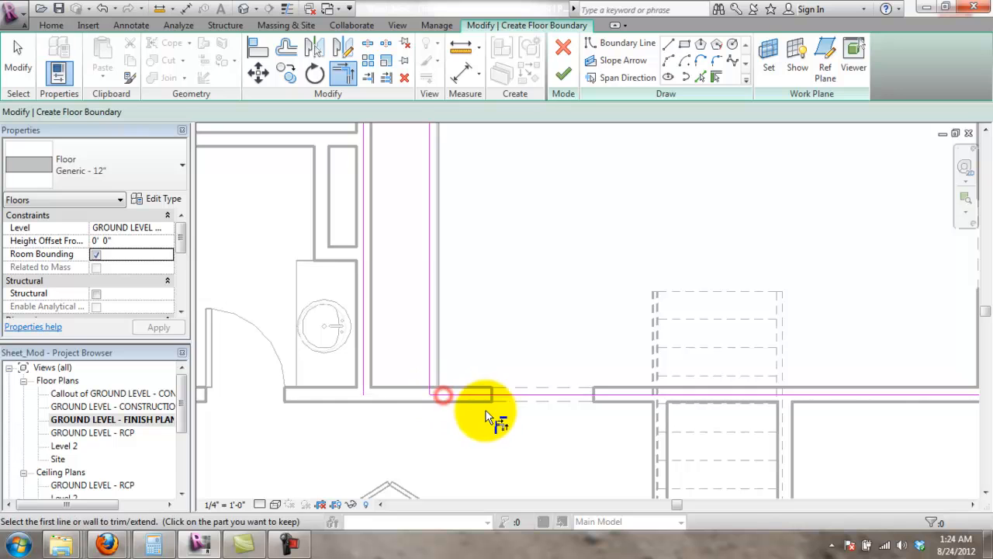
key("Escape")
- Delete the stray vertical boundary line over the sink counter
left_click(362, 382)
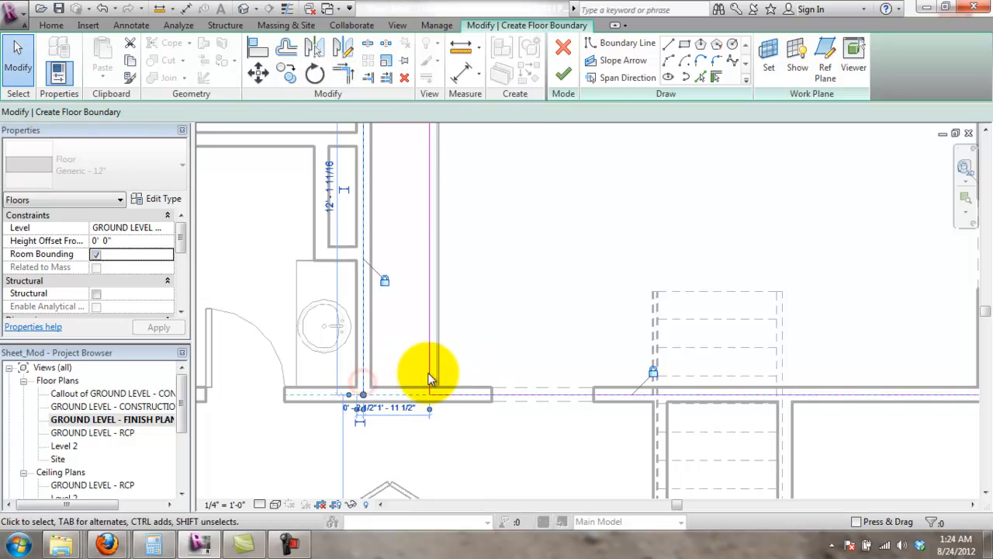
key("Delete")
scroll(509, 314, "down", 3)
middle_click_drag(581, 214, 512, 294)
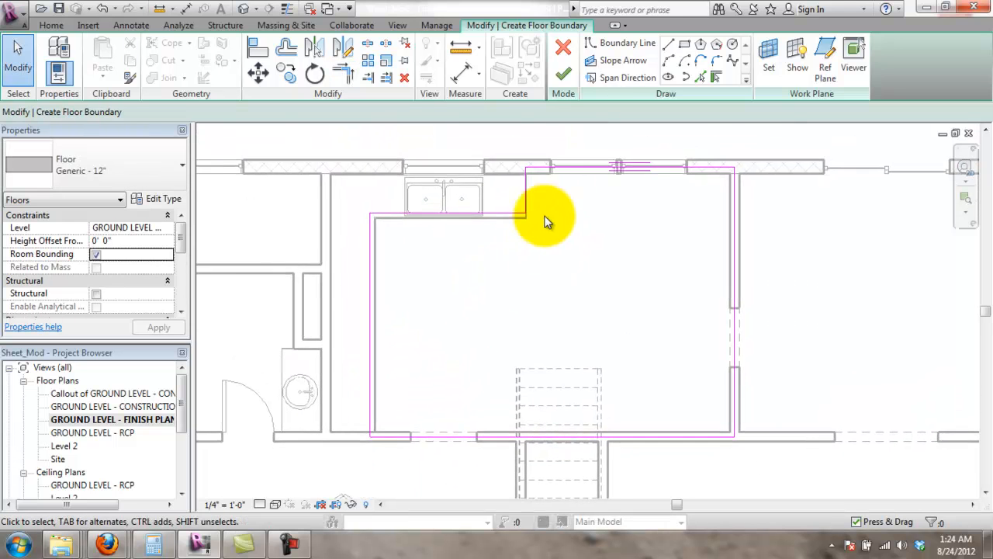
scroll(546, 222, "down", 1)
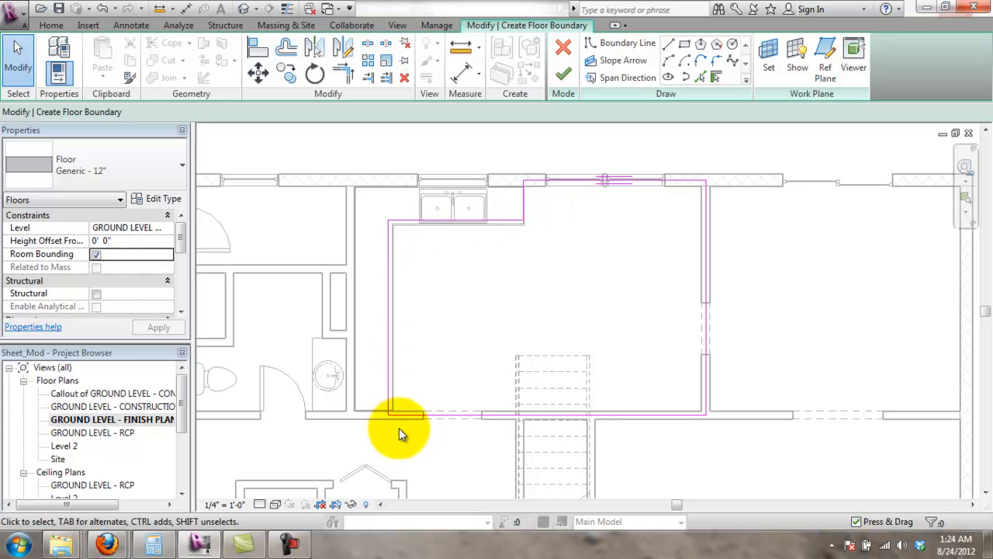
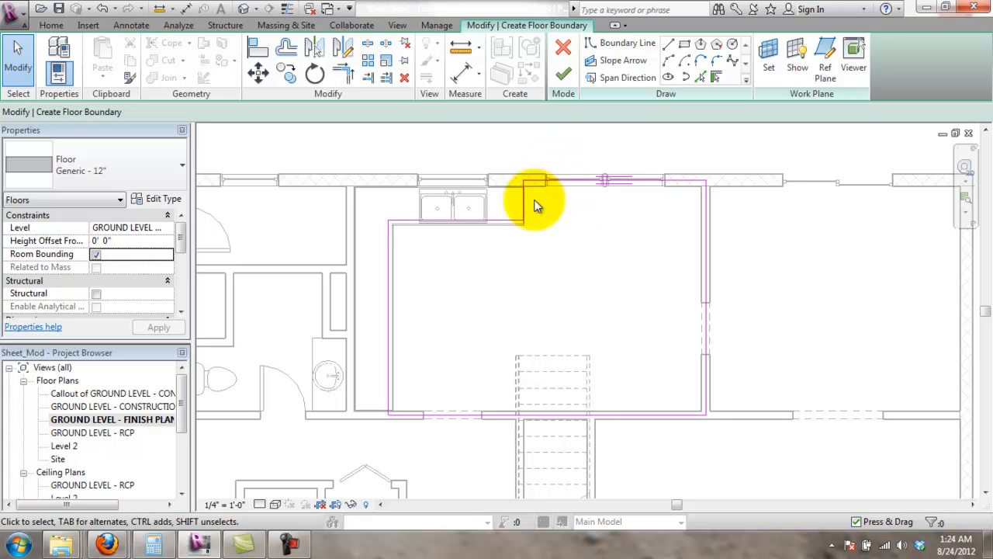
- Draw straight boundary lines along the bottom wall opening and a short segment up at the corner
scroll(397, 390, "up", 5)
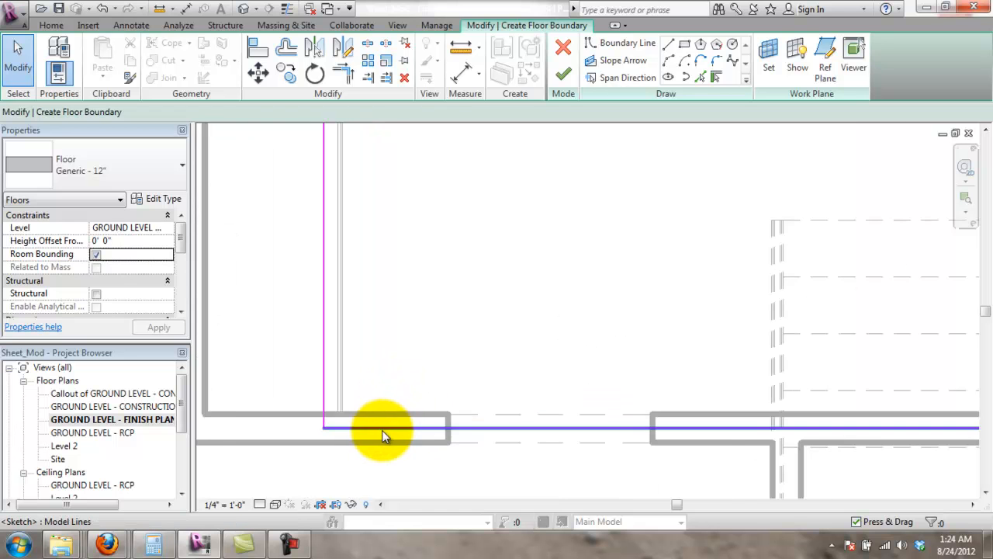
scroll(381, 432, "down", 1)
scroll(424, 337, "down", 4)
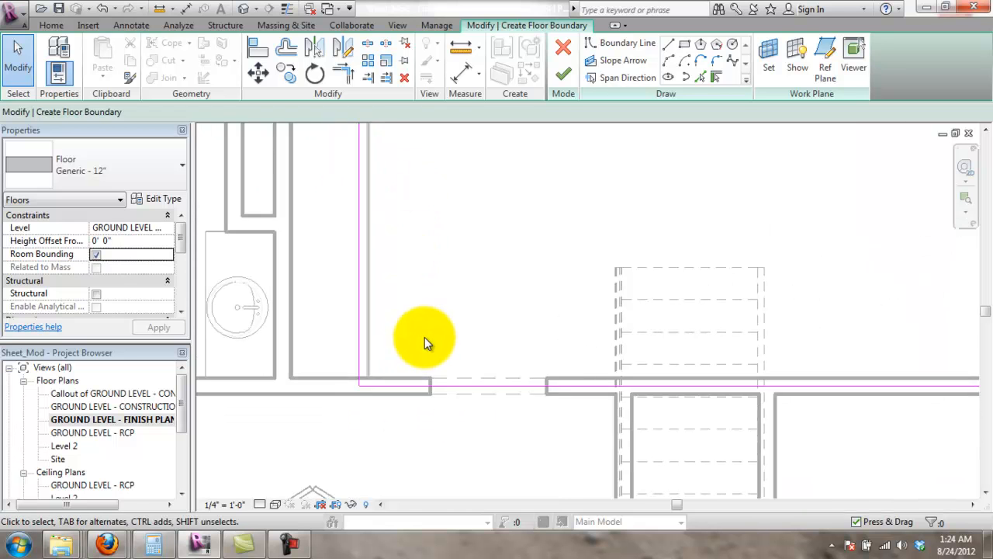
scroll(547, 365, "up", 2)
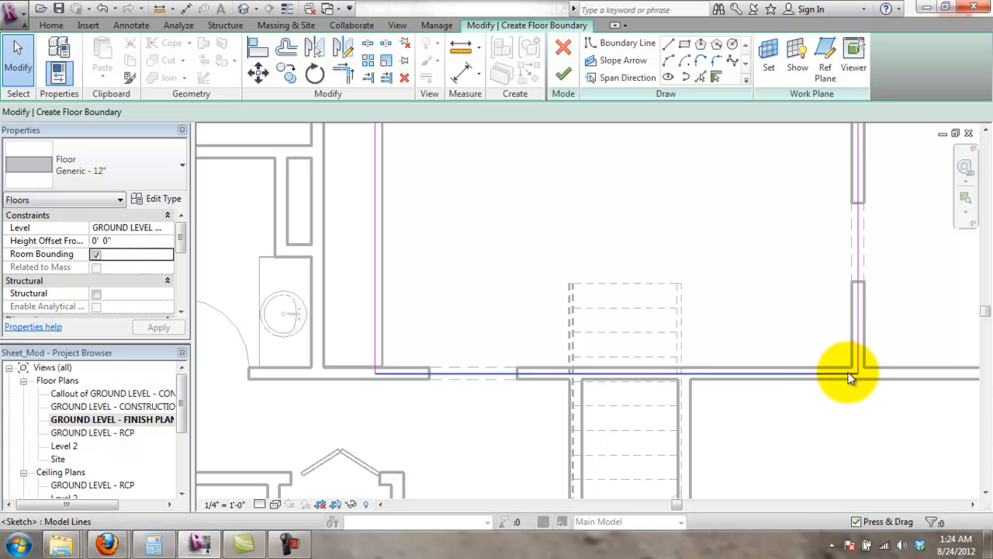
scroll(411, 365, "up", 3)
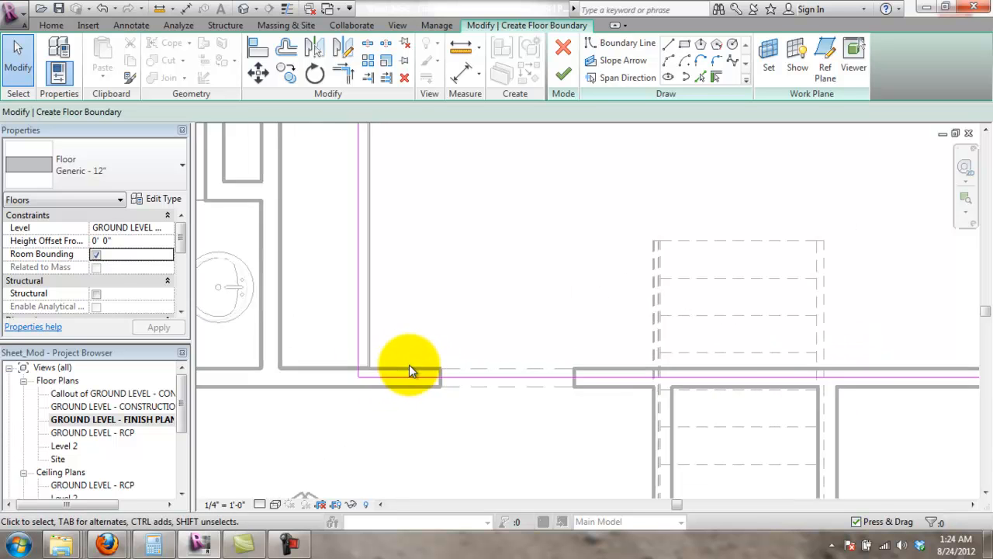
left_click(668, 44)
left_click(331, 376)
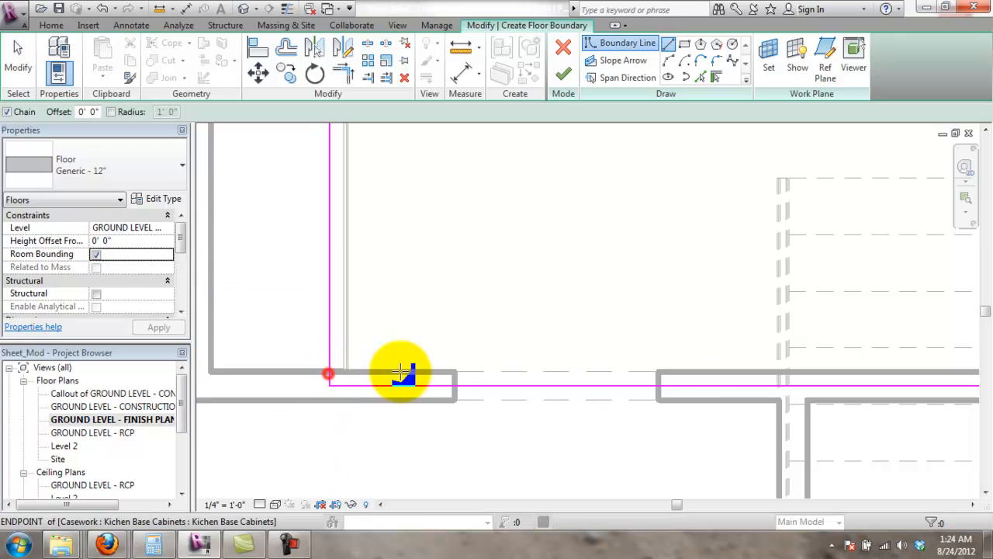
left_click(455, 384)
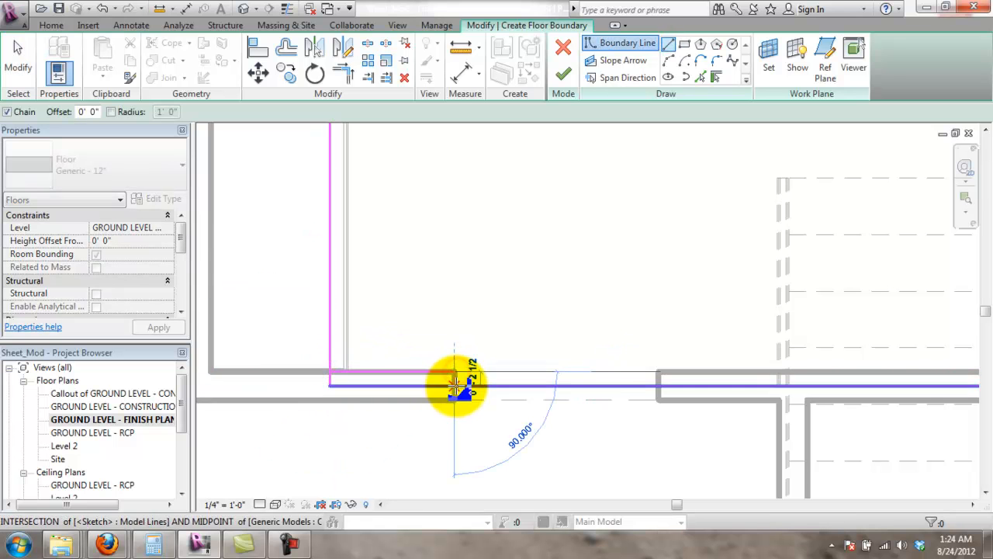
left_click(660, 385)
scroll(675, 388, "down", 4)
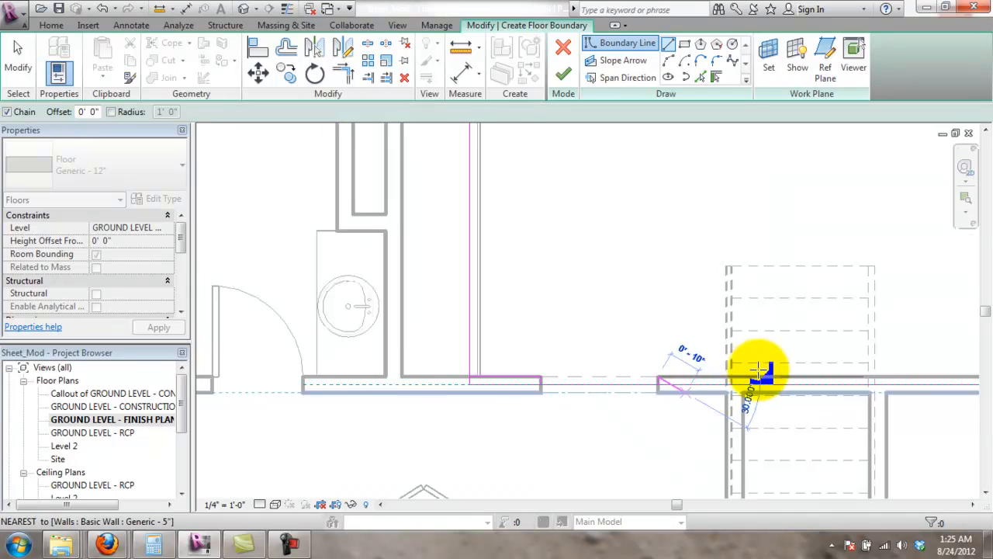
middle_click_drag(891, 398, 638, 421)
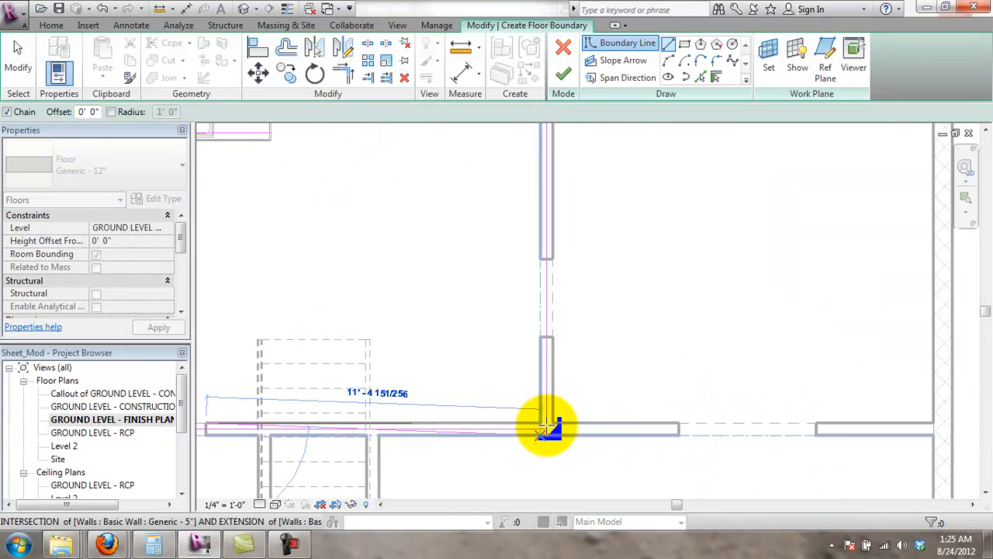
scroll(547, 423, "up", 2)
left_click(538, 417)
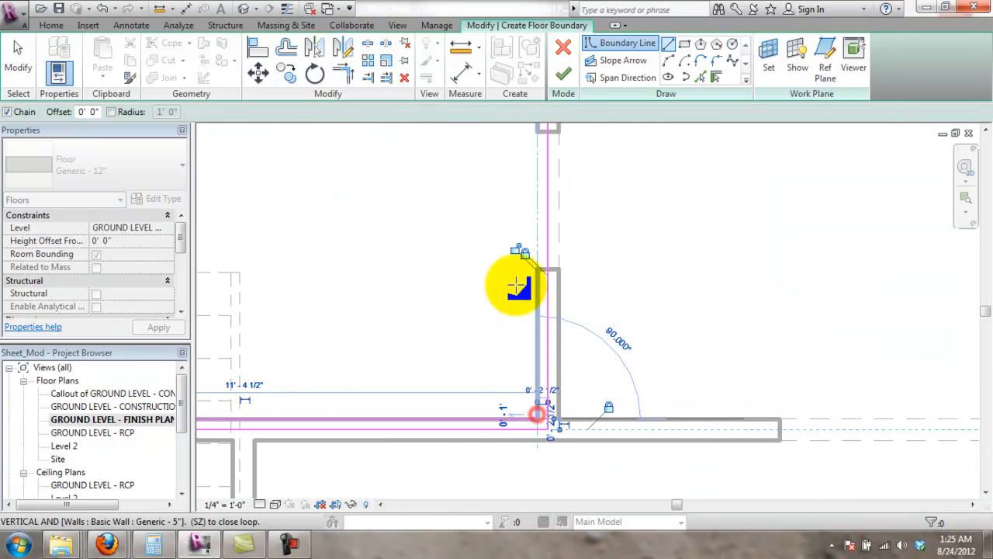
left_click(540, 268)
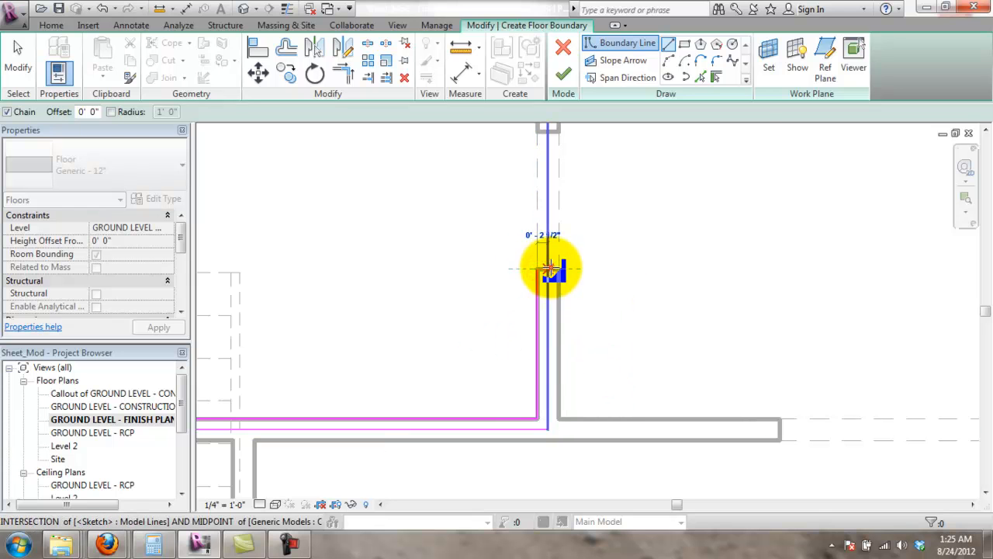
scroll(547, 271, "down", 1)
key("Escape")
- Draw a boundary line from the wall opening up to the top wall and along it
middle_click_drag(626, 196, 619, 328)
scroll(569, 347, "up", 2)
left_click(565, 319)
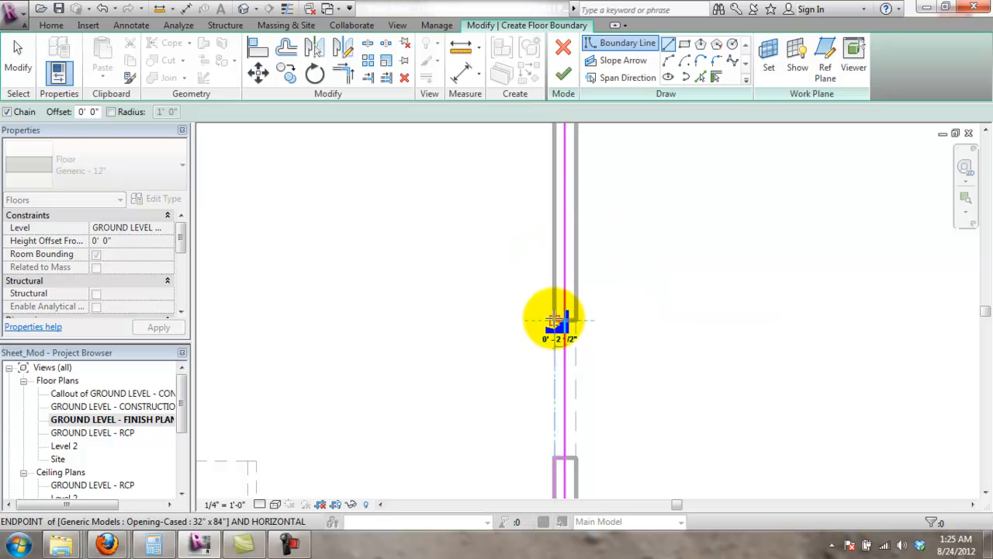
middle_click_drag(587, 233, 632, 492)
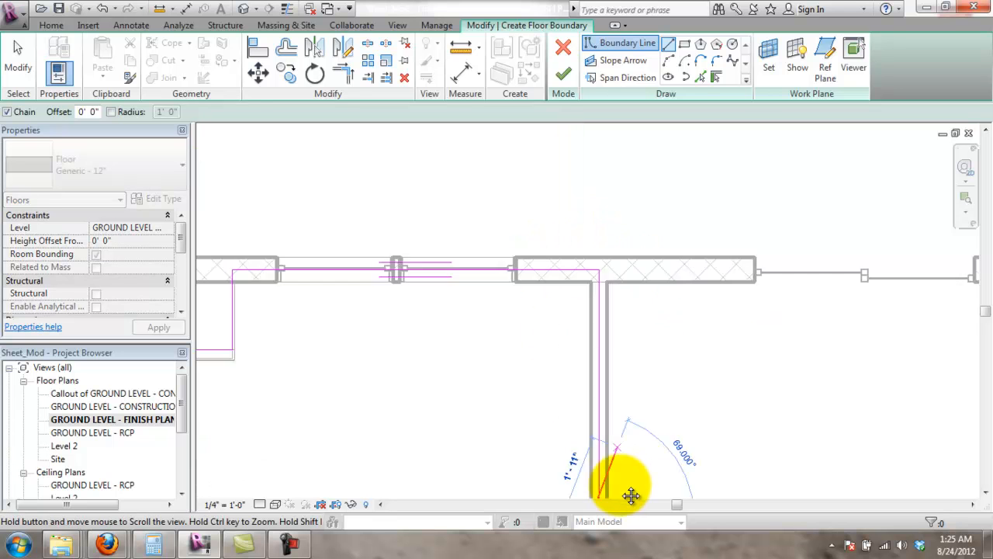
left_click(595, 314)
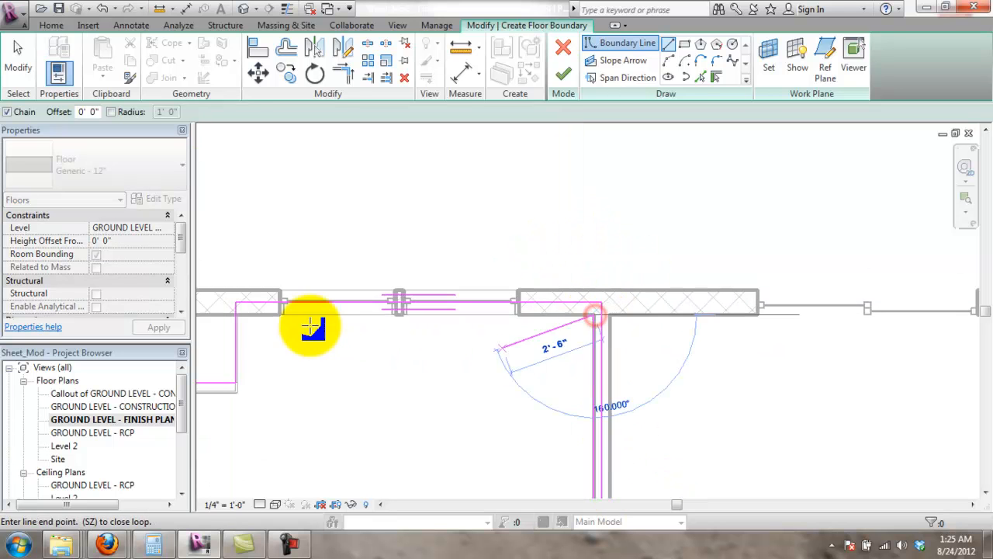
left_click(237, 314)
key("Escape")
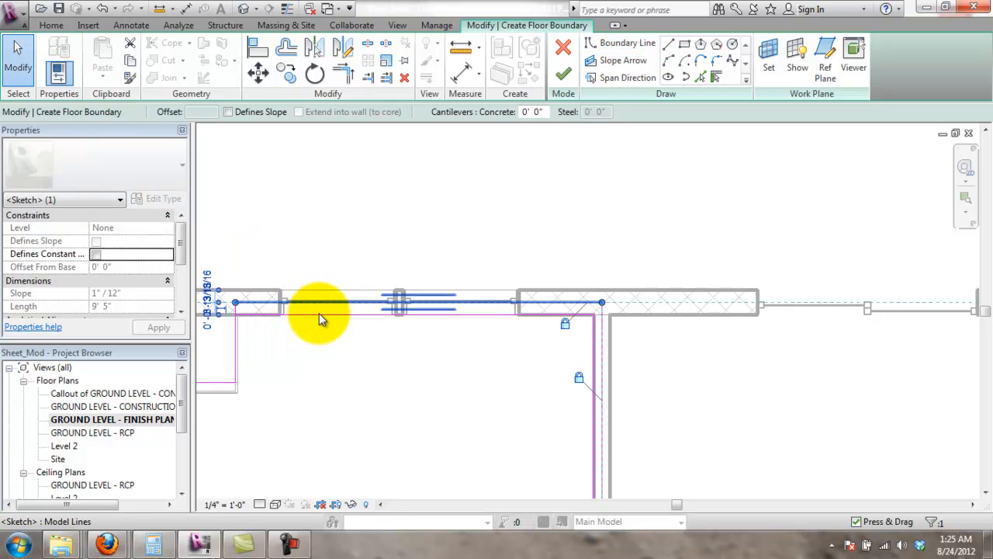
key("Escape")
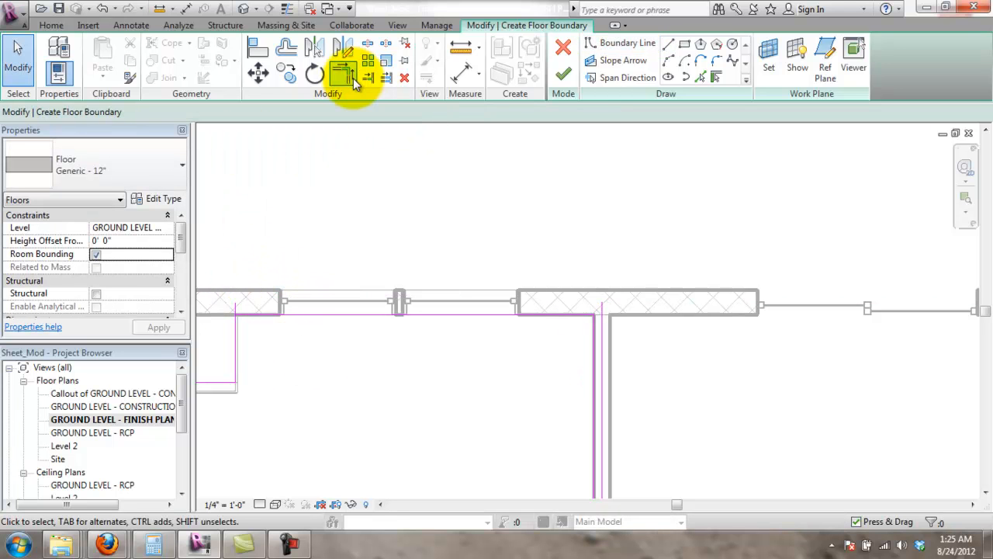
- Trim the sketch lines into clean corners at the upper left and the bottom wall's left end
left_click(350, 82)
left_click(240, 339)
left_click(256, 316)
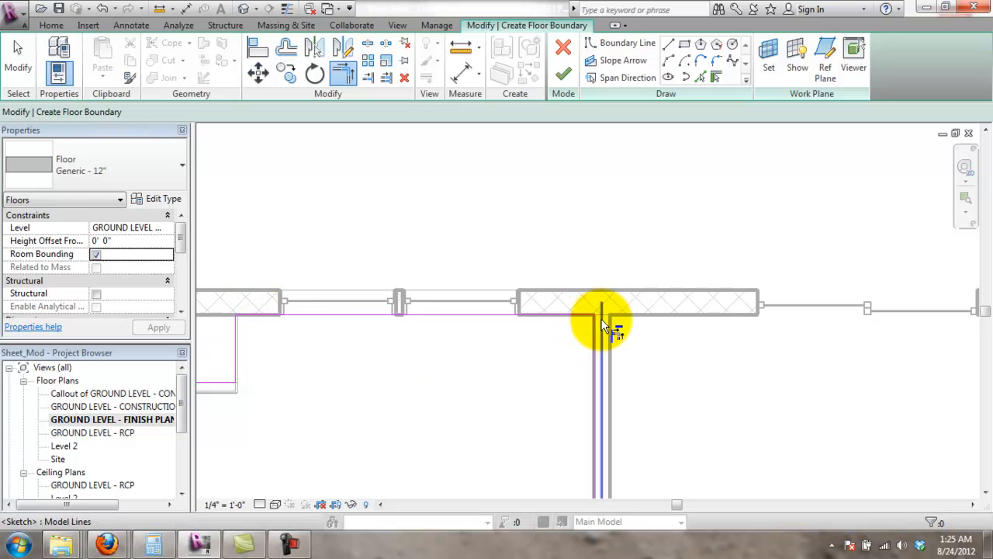
scroll(637, 466, "down", 2)
middle_click_drag(644, 473, 678, 210)
scroll(638, 396, "up", 2)
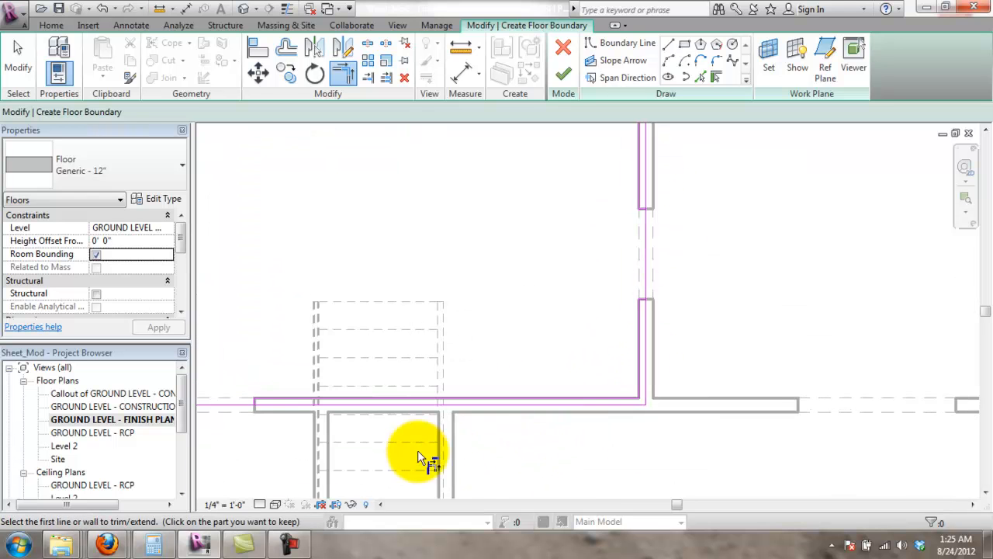
middle_click_drag(575, 438, 687, 425)
scroll(366, 394, "up", 1)
scroll(366, 401, "up", 2)
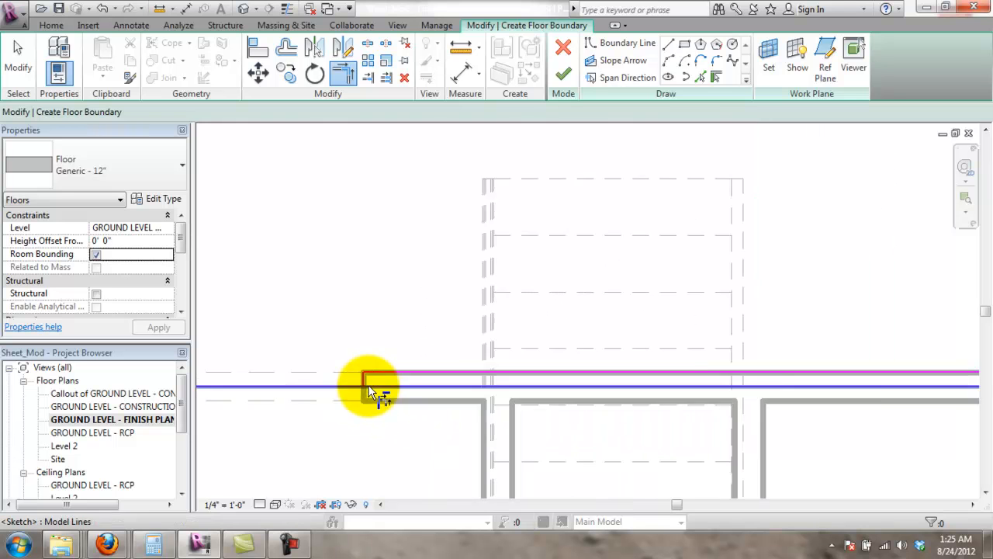
left_click(359, 382)
scroll(395, 410, "down", 3)
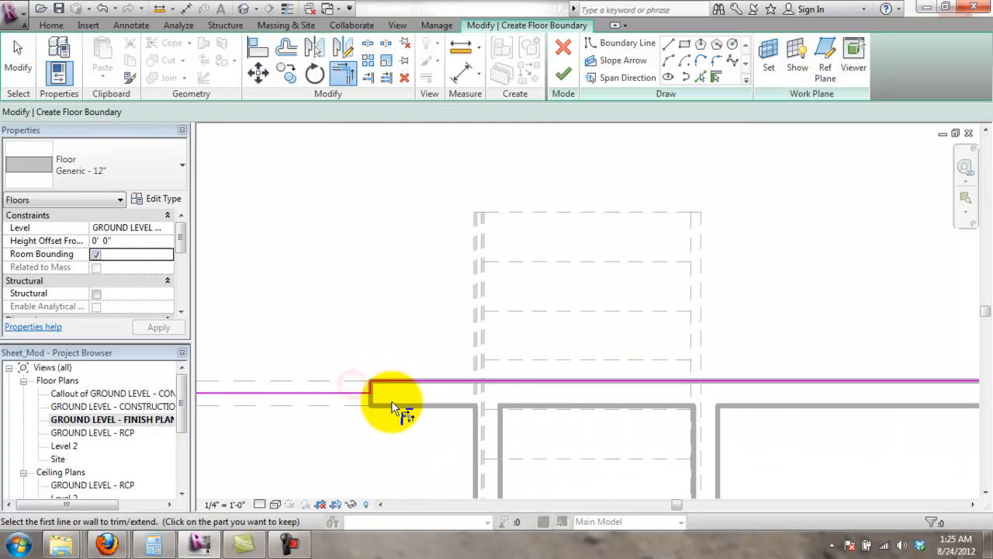
scroll(778, 382, "up", 2)
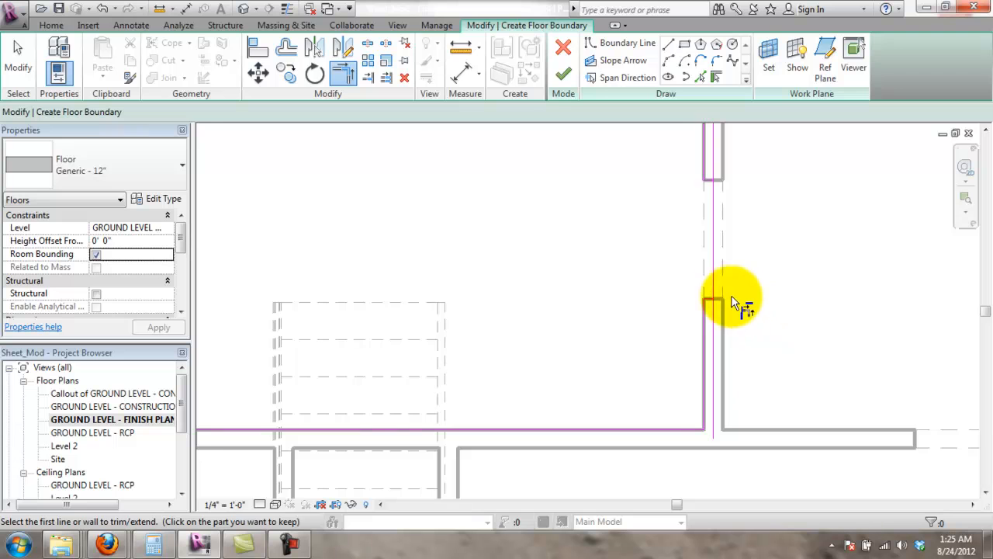
scroll(732, 297, "up", 1)
- Trim the remaining corners at the right wall, the opening and the bottom line, then list the floor types
left_click(697, 299)
left_click(705, 288)
scroll(748, 306, "down", 1)
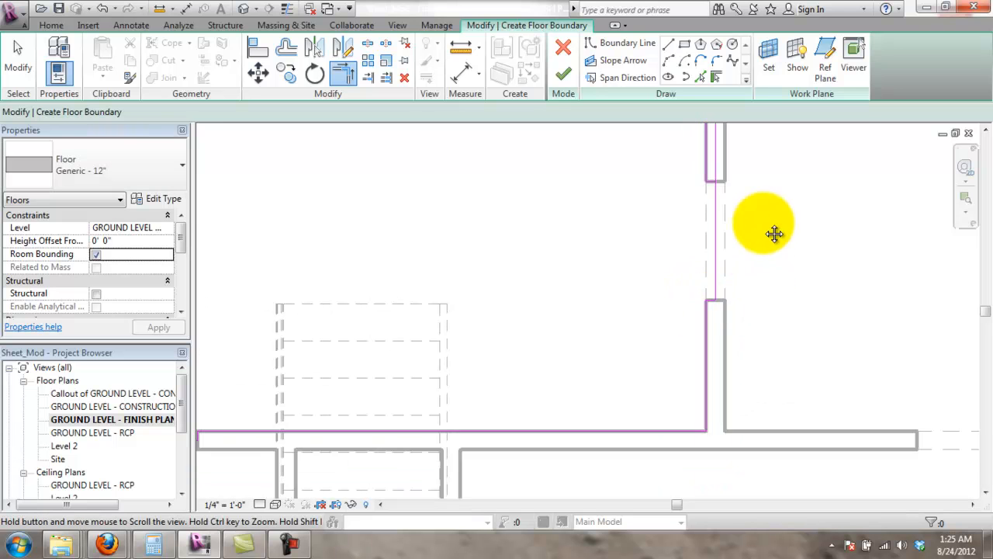
scroll(699, 239, "up", 2)
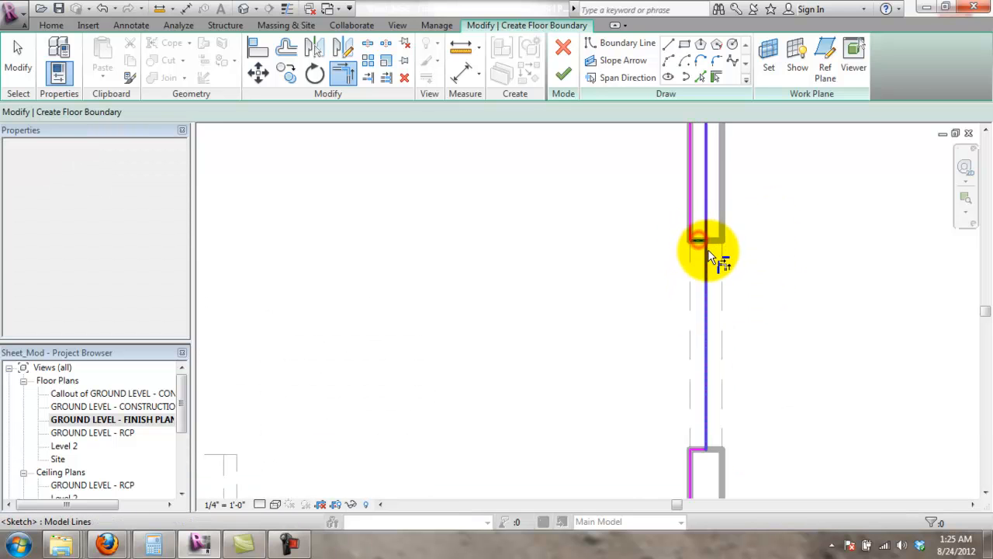
left_click(707, 249)
scroll(745, 302, "down", 3)
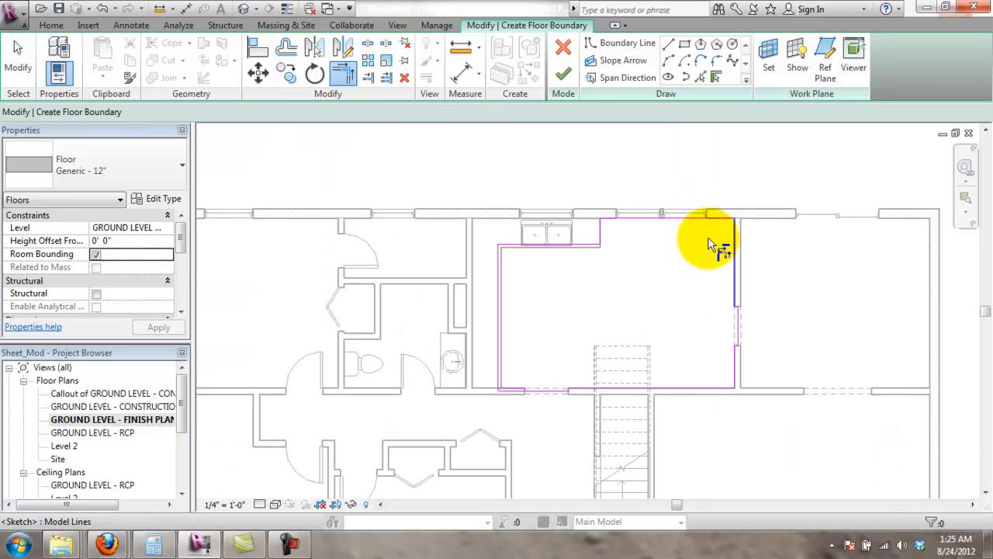
scroll(699, 248, "up", 1)
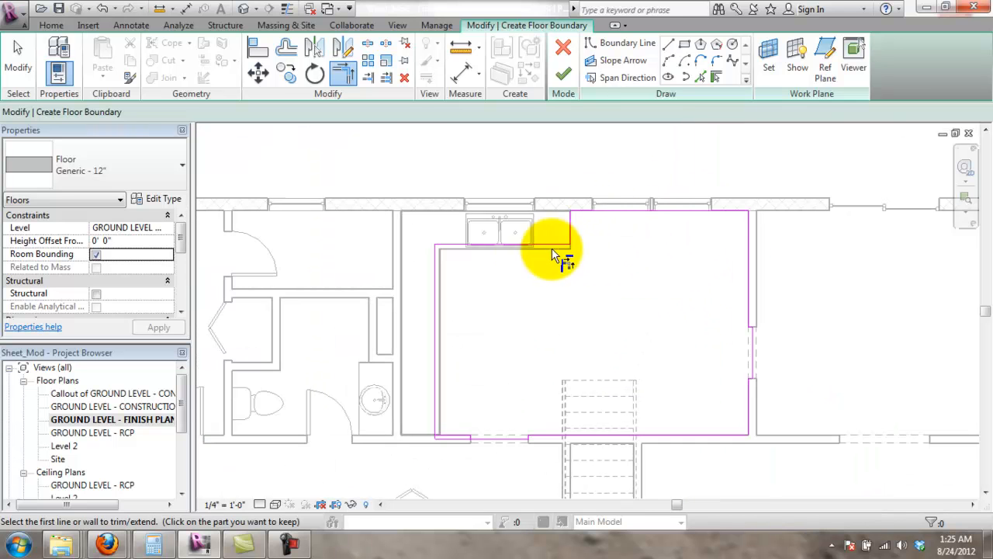
scroll(512, 417, "up", 5)
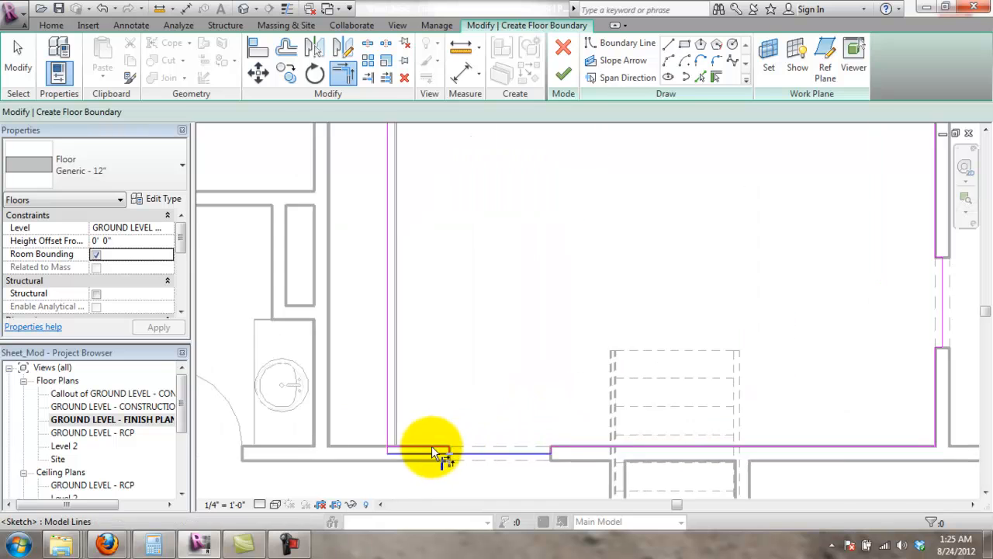
left_click(392, 442)
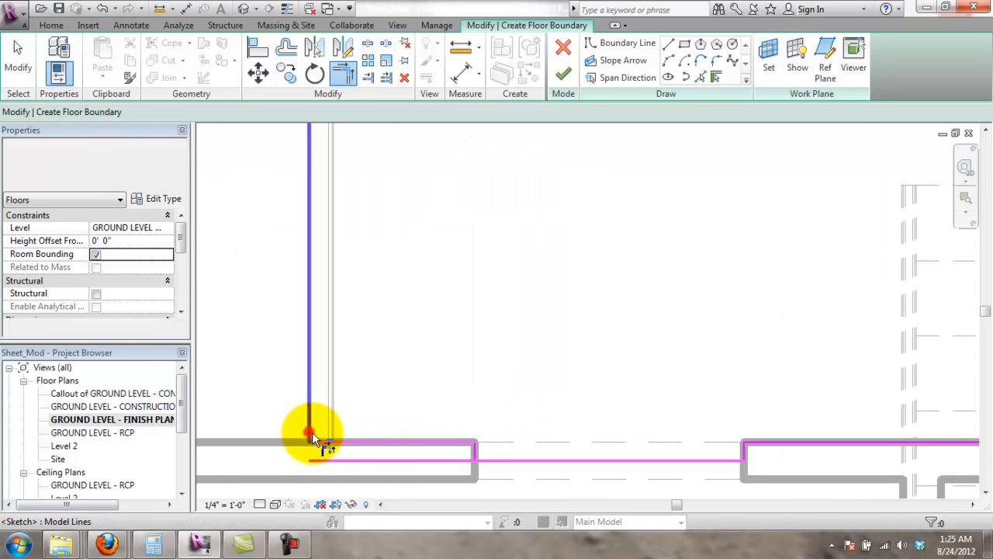
left_click(311, 431)
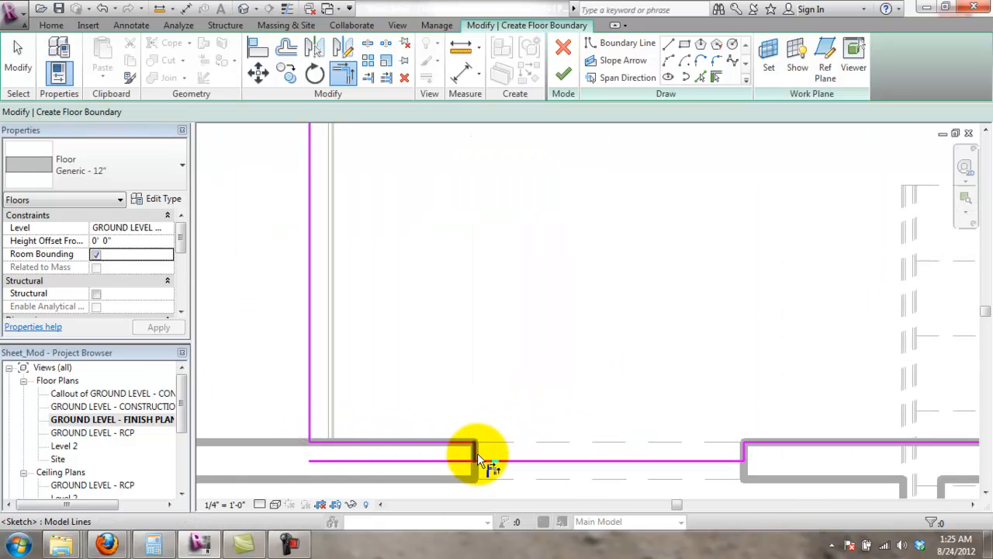
scroll(610, 458, "down", 4)
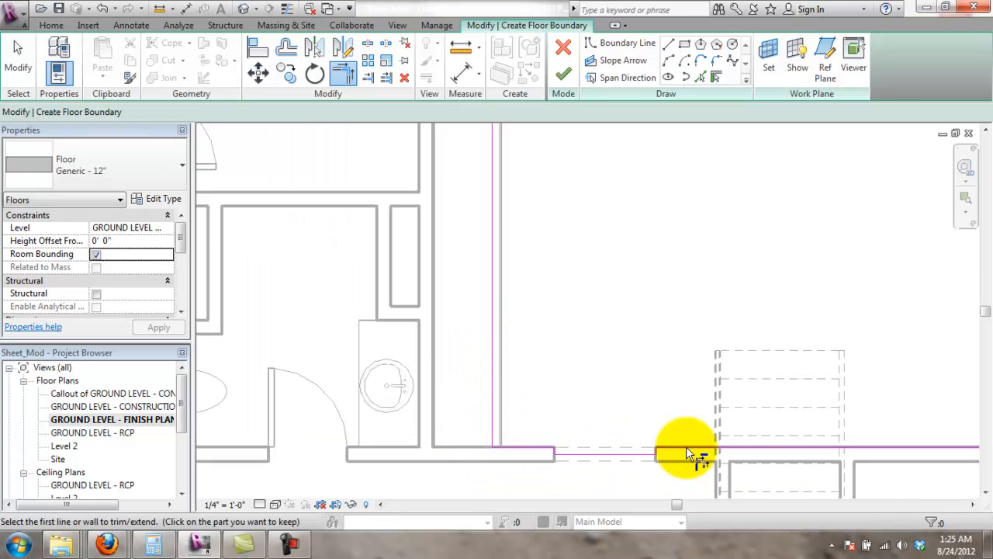
scroll(689, 443, "down", 3)
middle_click_drag(558, 477, 643, 266)
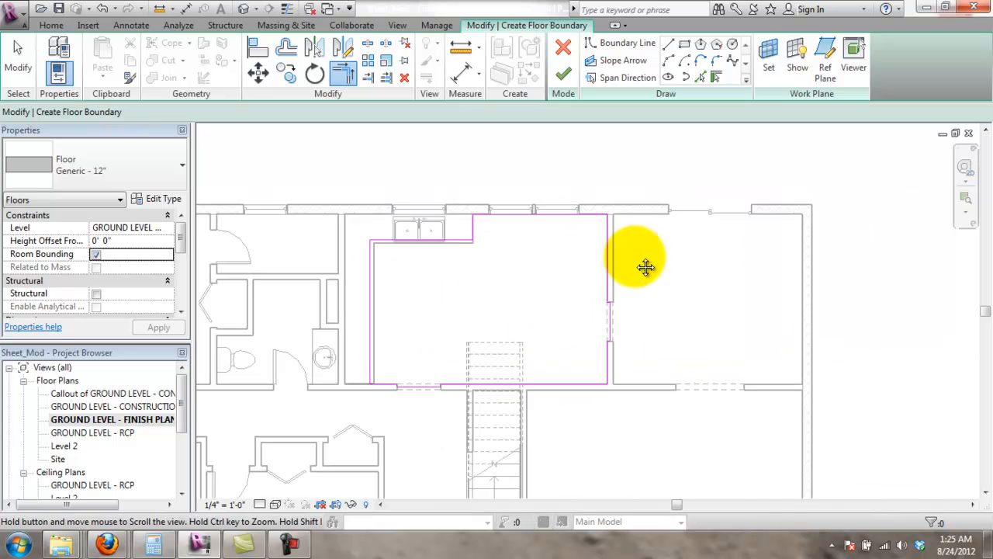
scroll(597, 260, "up", 2)
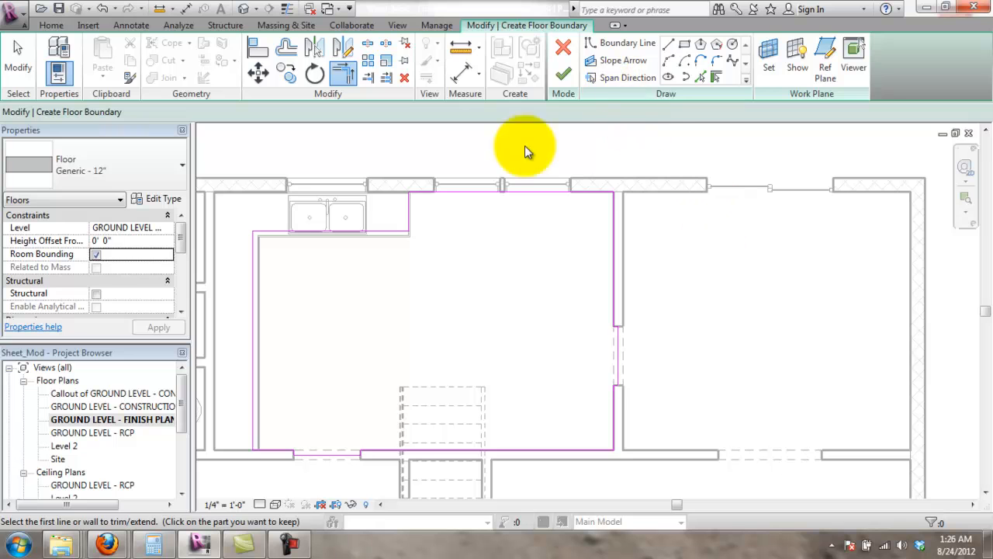
left_click(120, 171)
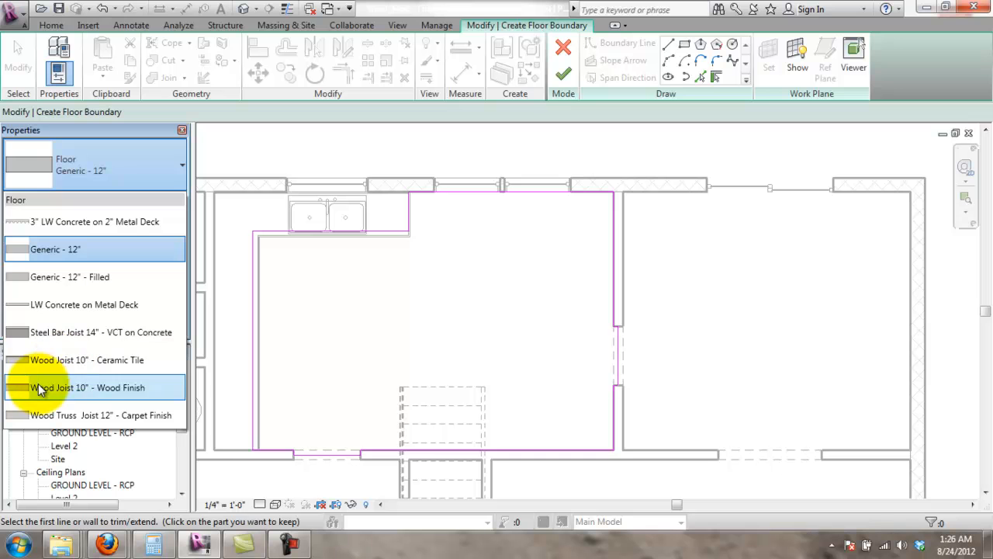
- Assign the Wood Joist 10" - Wood Finish type to the kitchen floor and finish the sketch
left_click(58, 393)
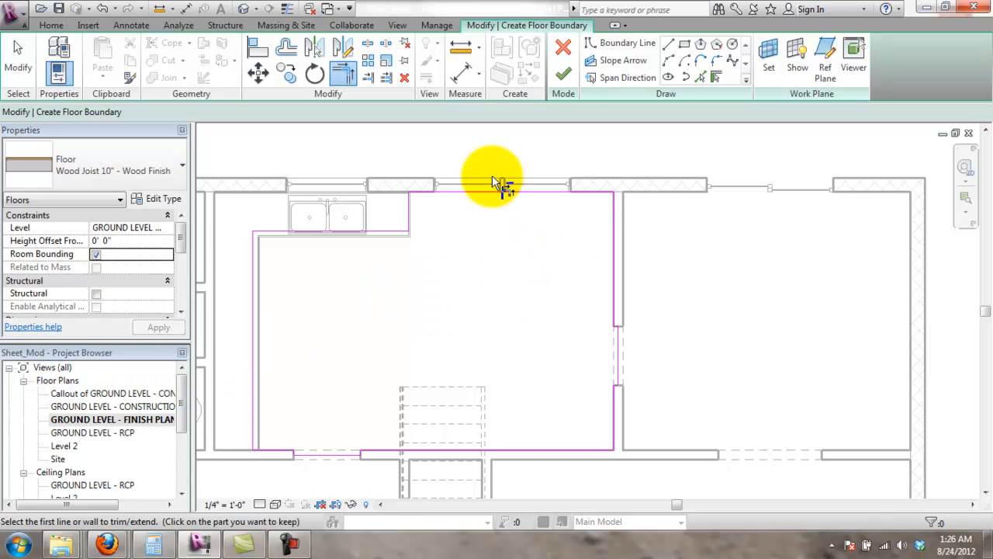
left_click(563, 74)
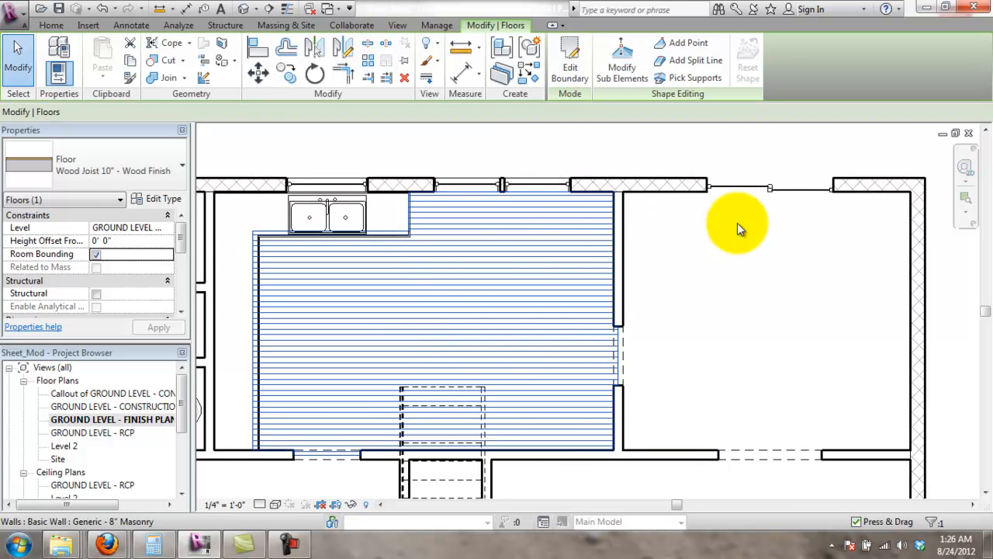
left_click(674, 158)
scroll(544, 457, "up", 6)
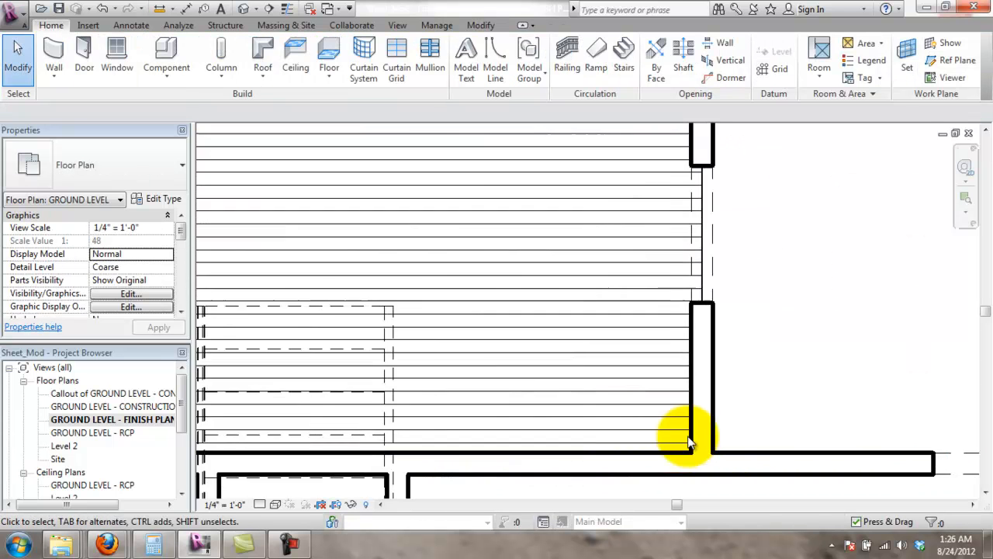
scroll(731, 261, "up", 2)
scroll(692, 343, "down", 3)
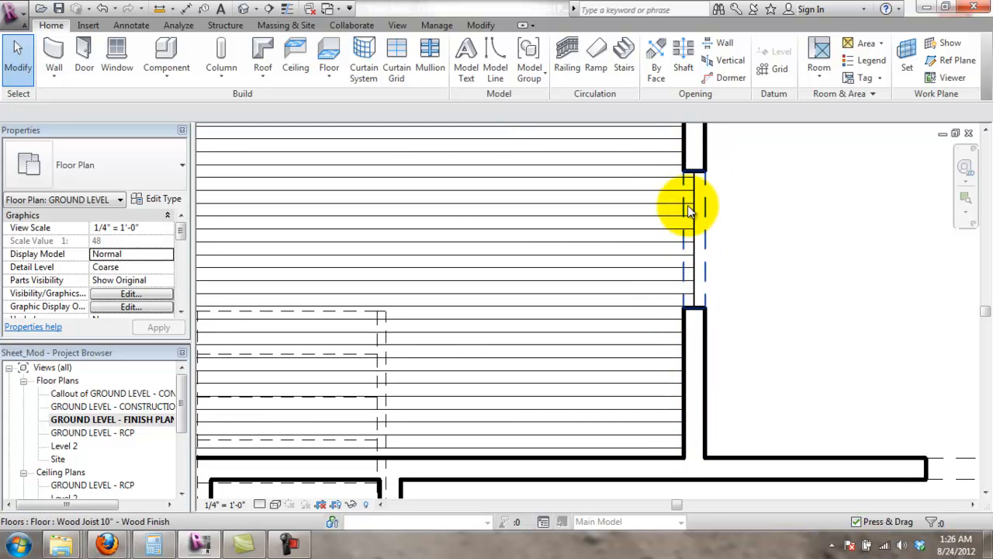
scroll(652, 497, "down", 3)
scroll(539, 408, "down", 2)
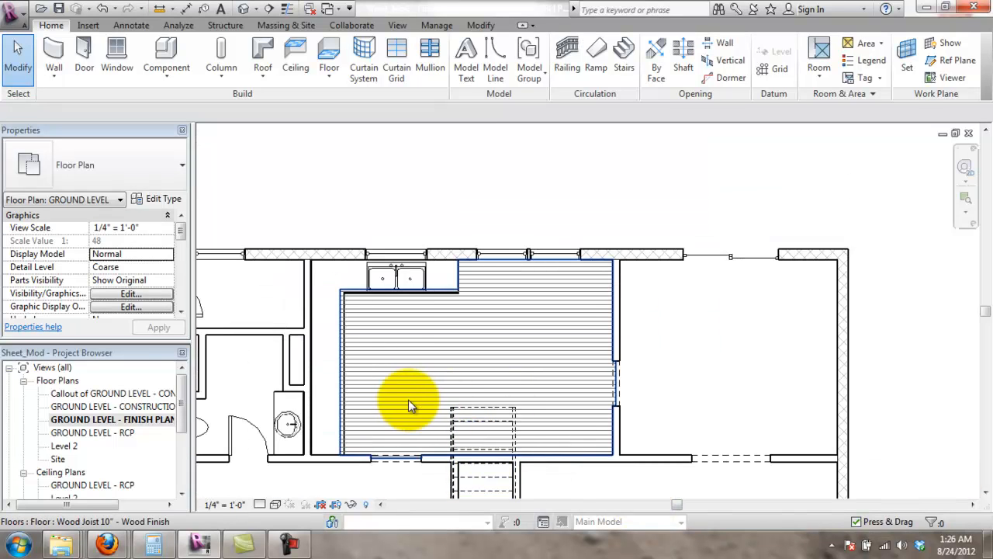
scroll(637, 311, "up", 1)
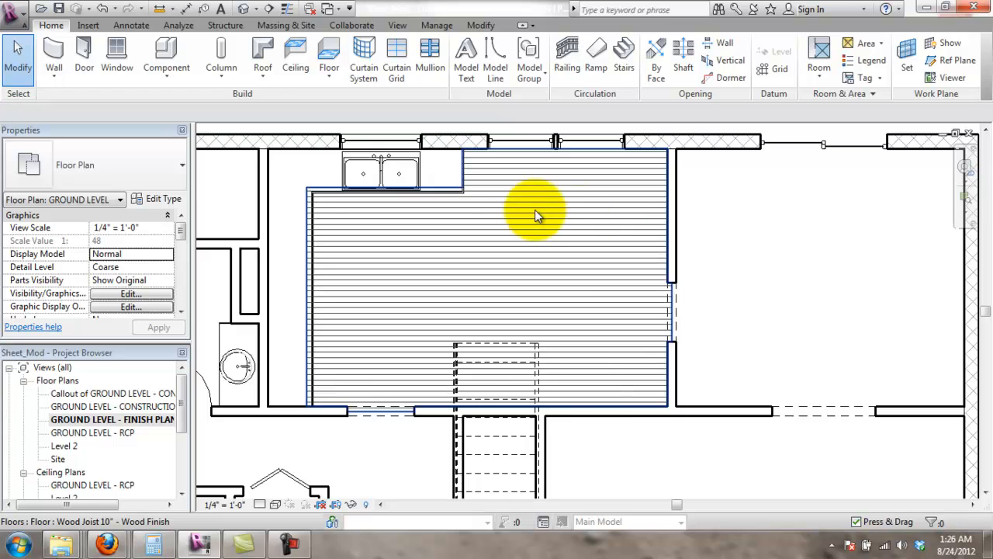
scroll(533, 225, "down", 1)
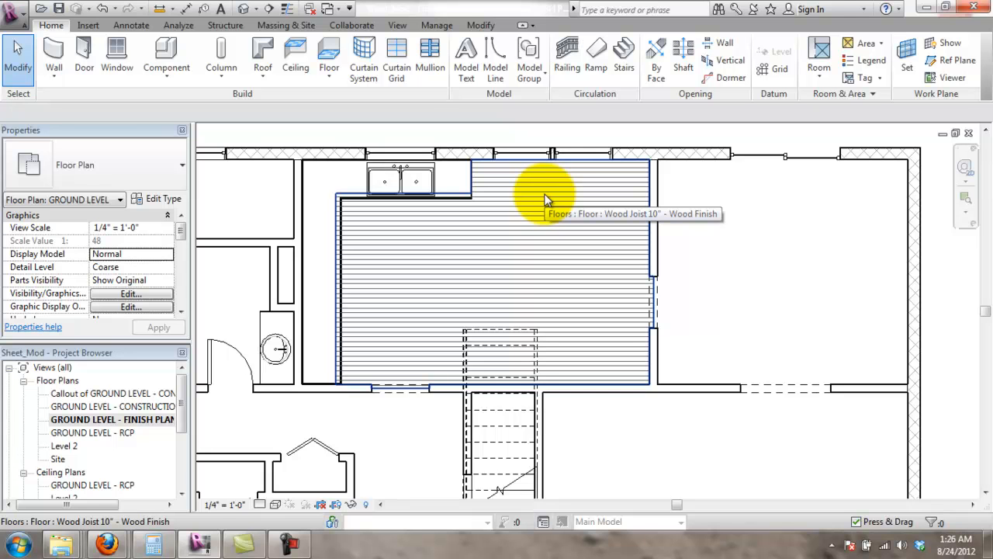
scroll(608, 256, "down", 3)
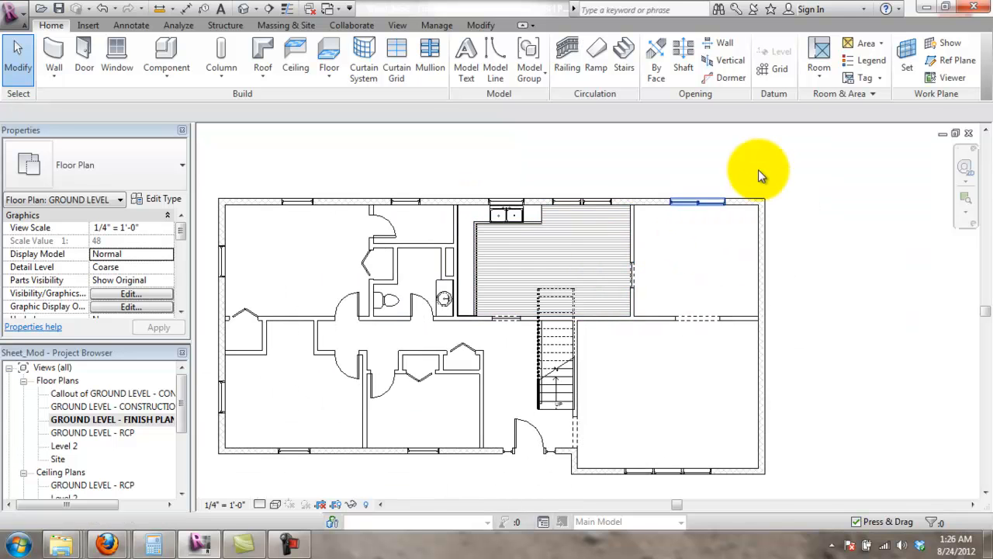
scroll(718, 218, "up", 3)
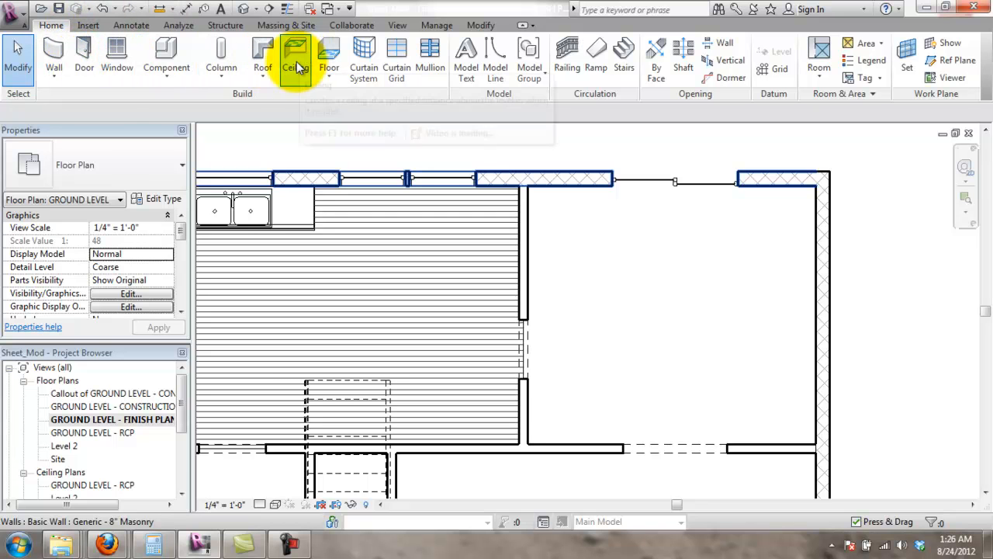
- Start a new floor sketch and trace boundary lines down the left wall and along the lower wall
left_click(337, 71)
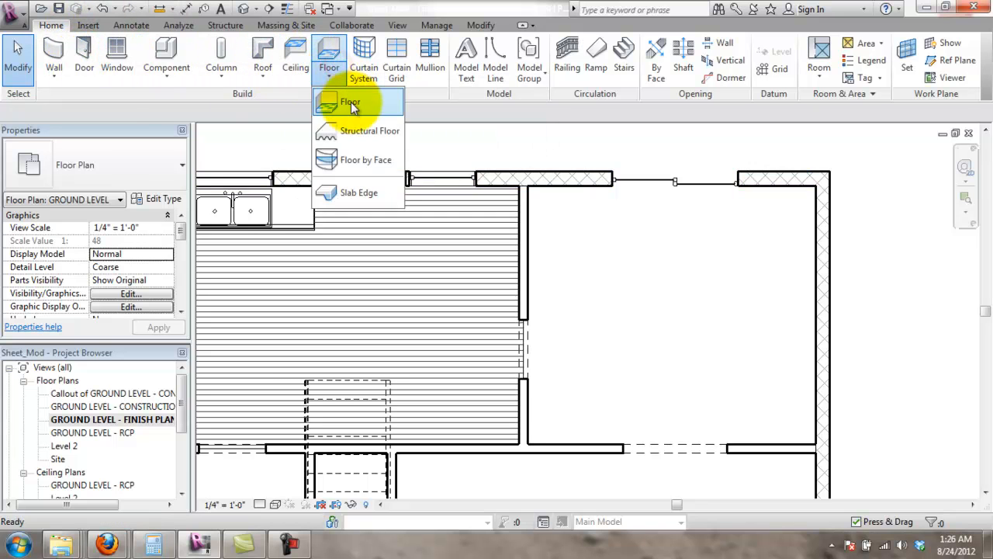
left_click(350, 101)
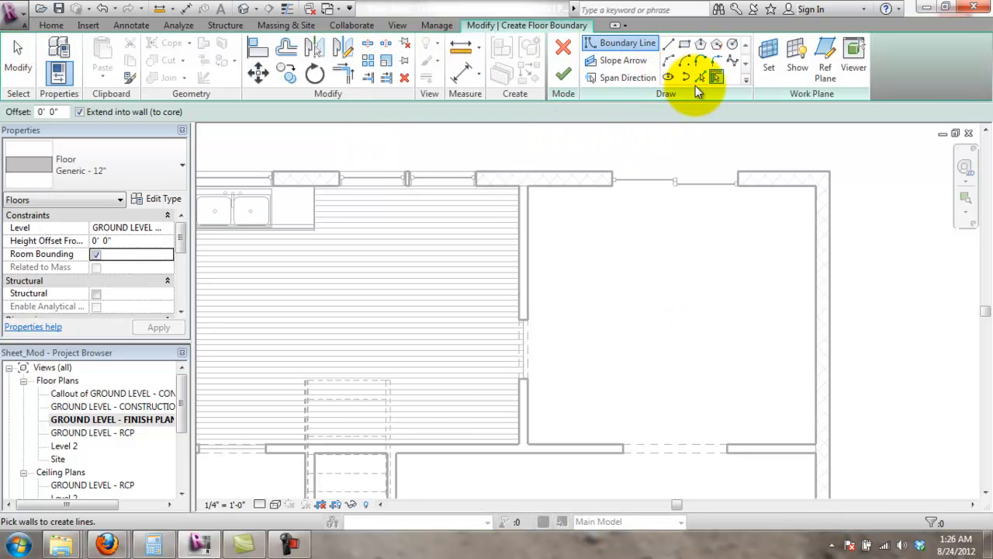
left_click(668, 44)
left_click(527, 186)
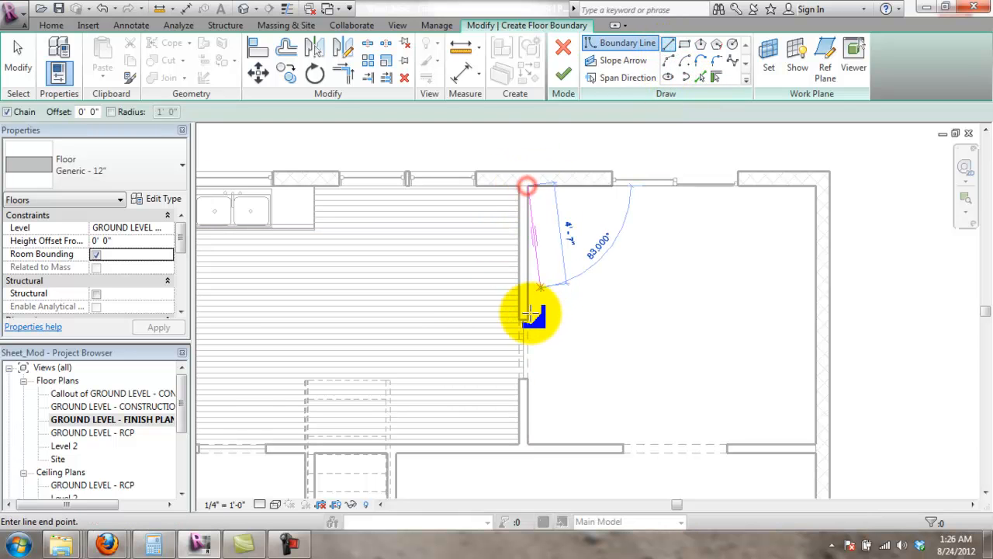
scroll(530, 313, "up", 5)
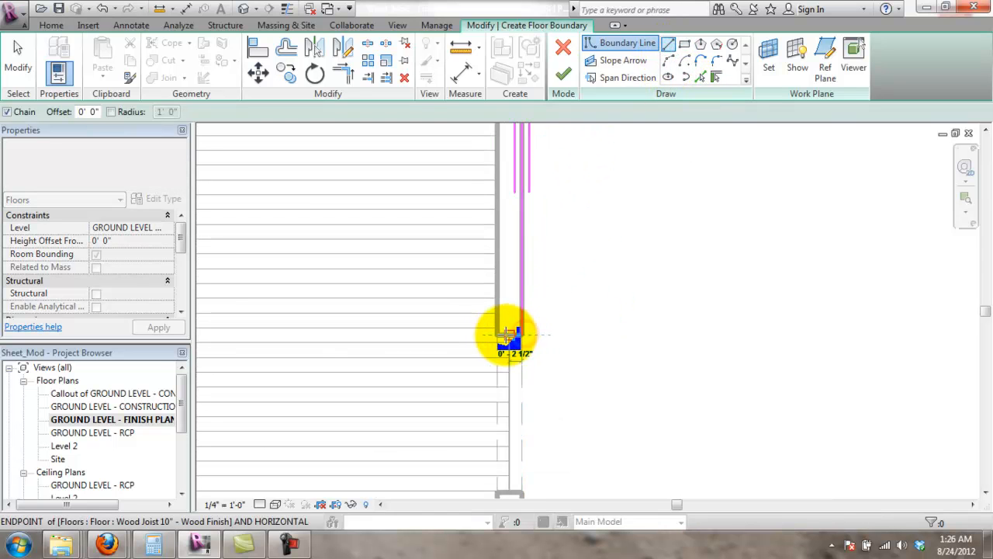
left_click(512, 335)
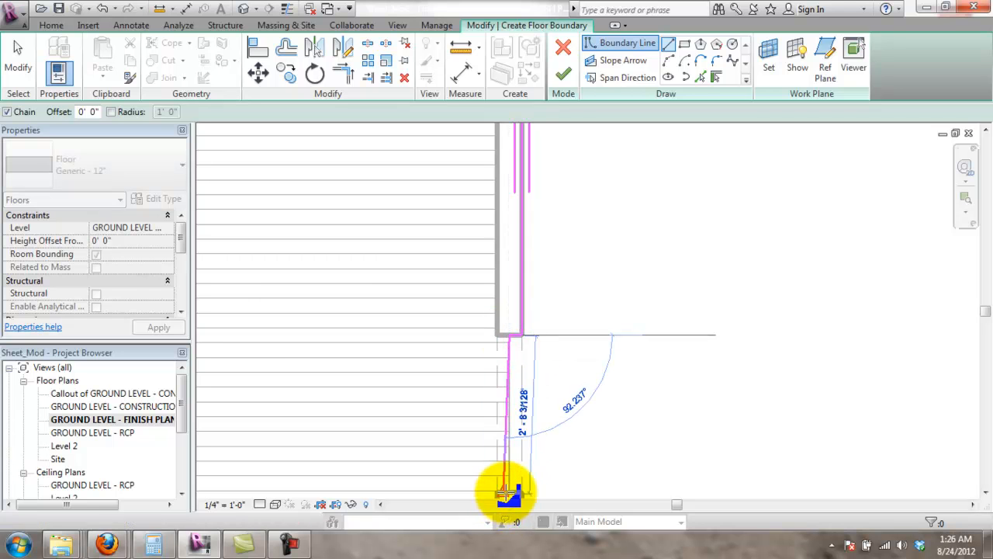
left_click(522, 492)
scroll(590, 326, "down", 1)
middle_click_drag(590, 326, 584, 105)
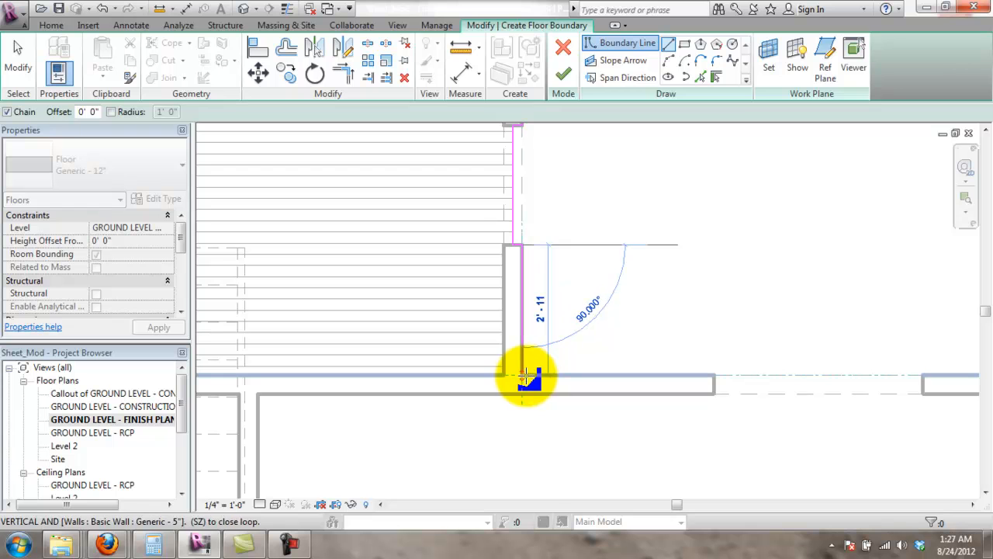
left_click(523, 375)
left_click(713, 378)
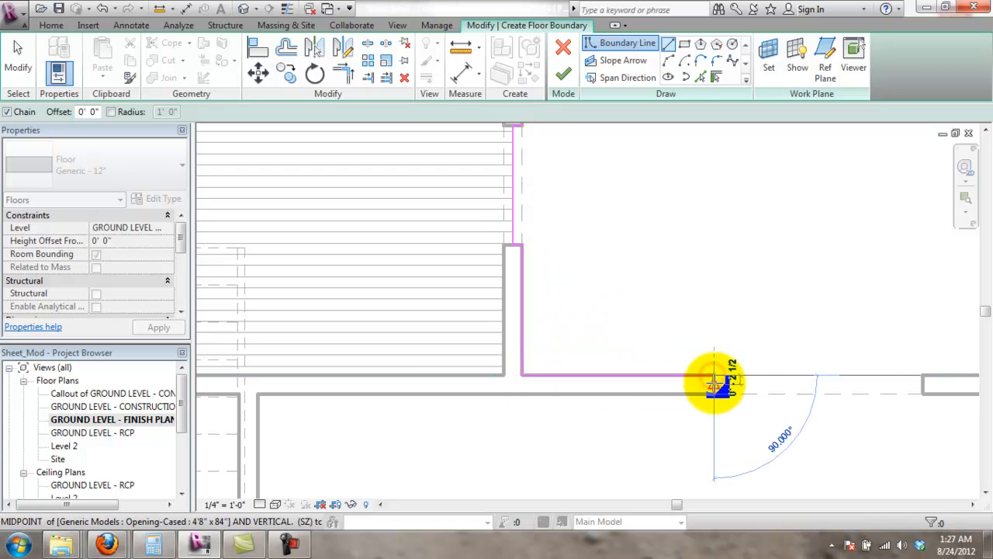
left_click(926, 383)
left_click(923, 375)
- Continue the boundary up the right wall and along the top wall, closing the loop at the left wall
scroll(947, 359, "down", 1)
middle_click_drag(946, 358, 555, 415)
left_click(636, 416)
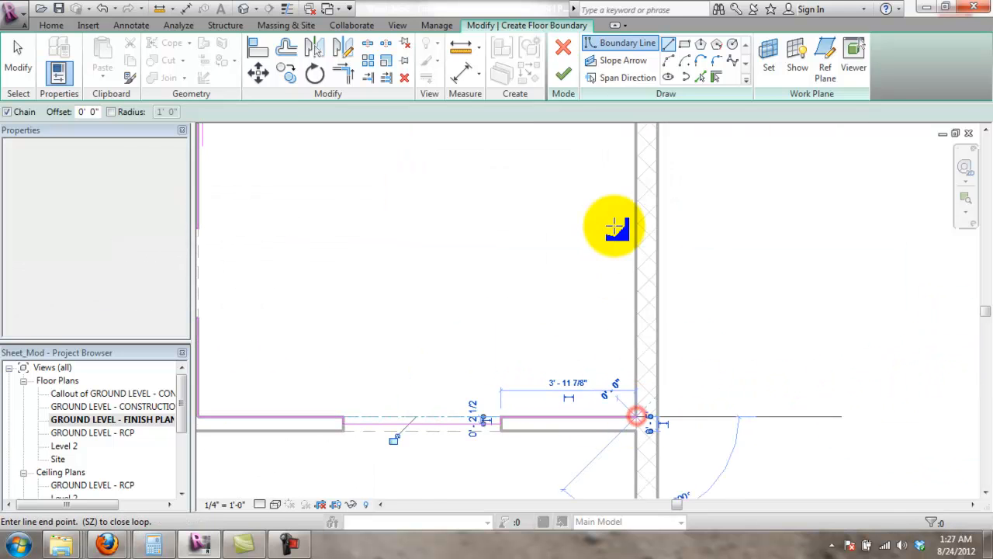
middle_click_drag(627, 482, 627, 311)
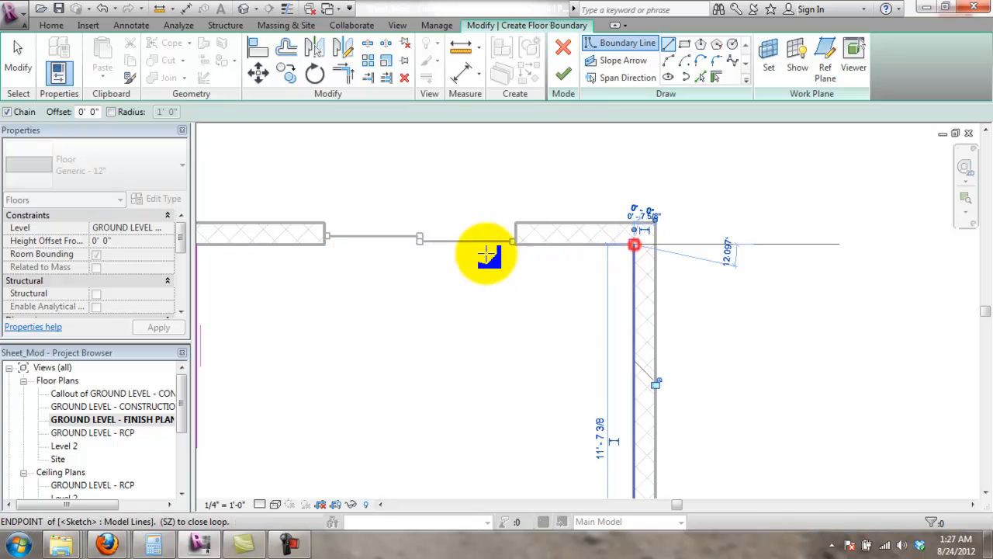
left_click(516, 244)
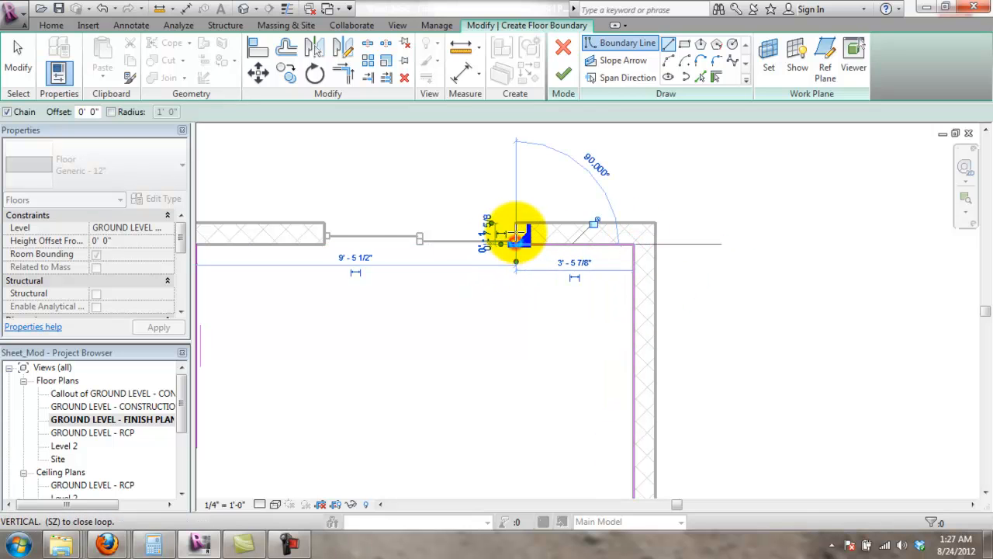
left_click(516, 231)
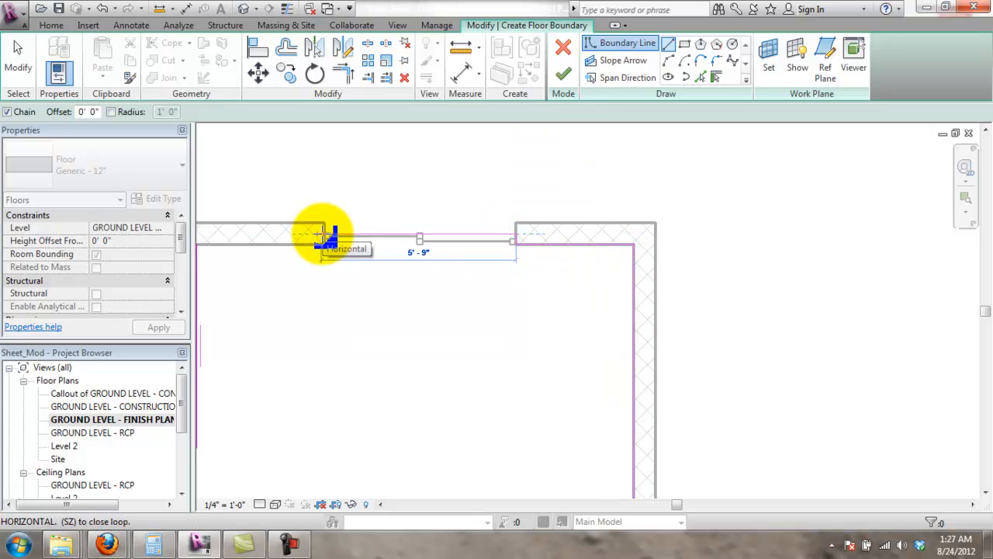
left_click(327, 236)
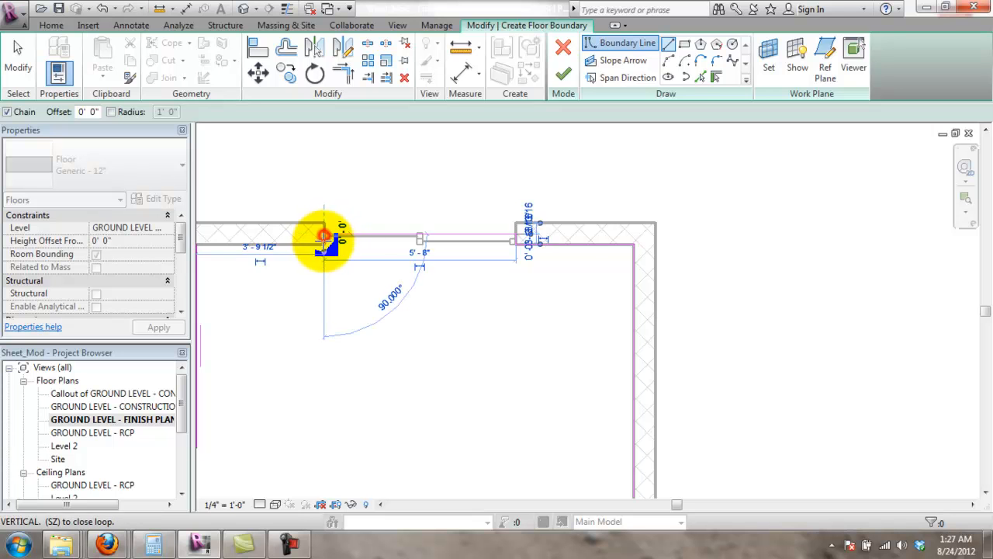
middle_click_drag(329, 277, 501, 304)
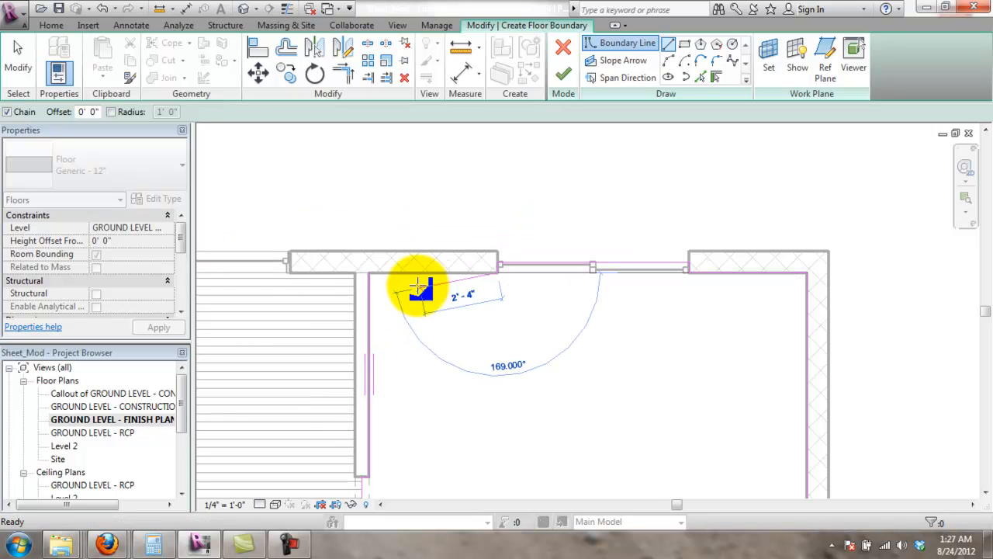
left_click(369, 273)
scroll(489, 321, "down", 5)
middle_click_drag(584, 376, 590, 260)
scroll(590, 259, "up", 1)
- Make the new floor Wood Joist 10" - Ceramic Tile, finish it, and frame the wood-floored sink room
left_click(120, 180)
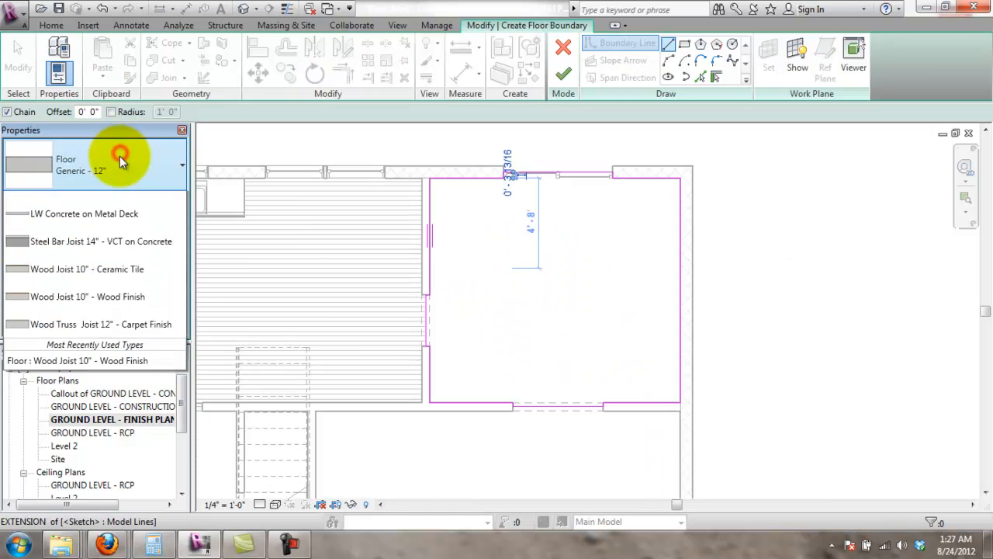
left_click(151, 371)
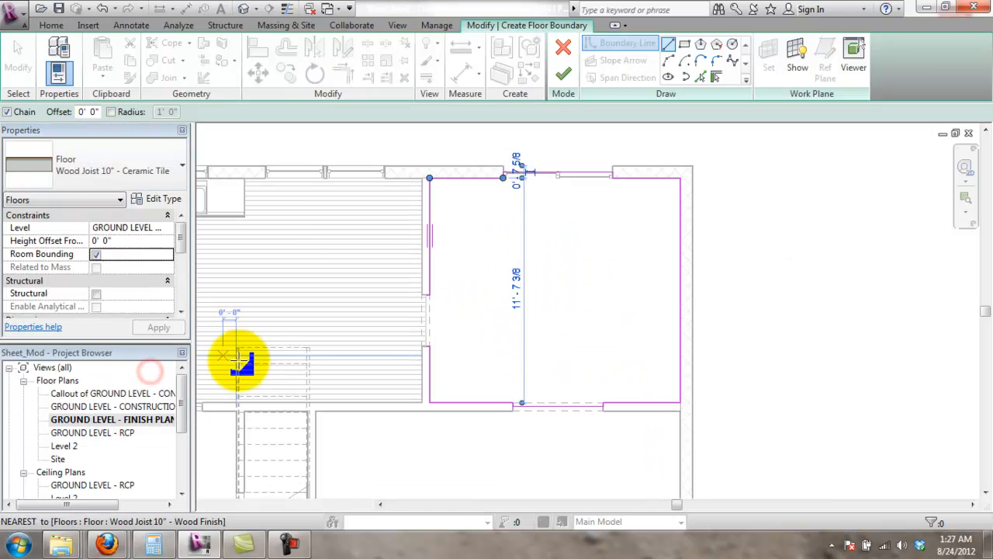
left_click(563, 73)
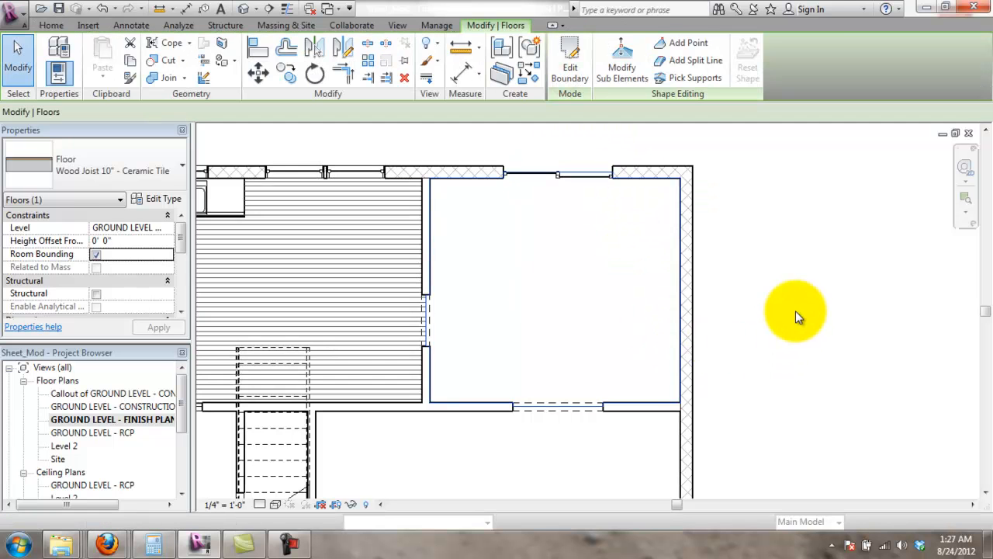
left_click(804, 307)
scroll(533, 383, "down", 1)
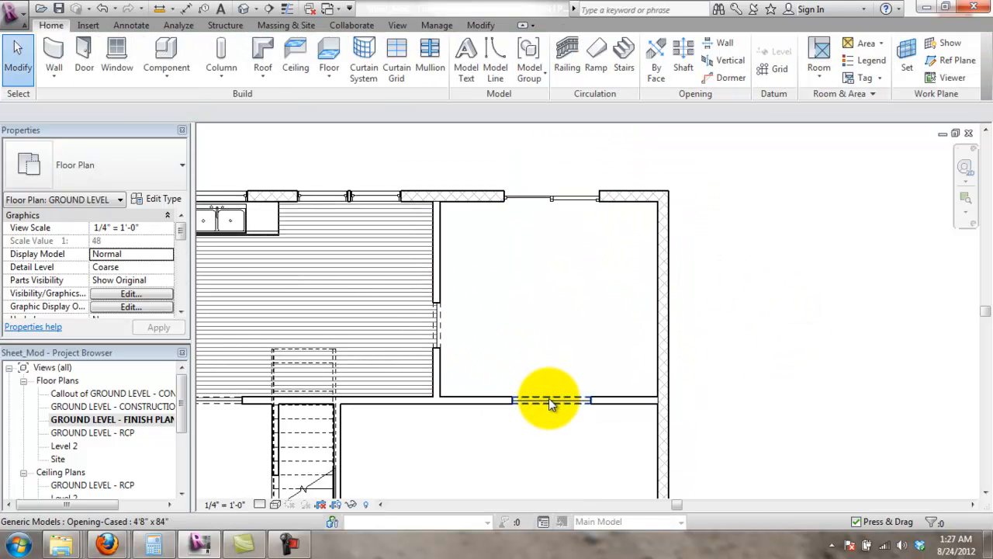
scroll(505, 225, "up", 2)
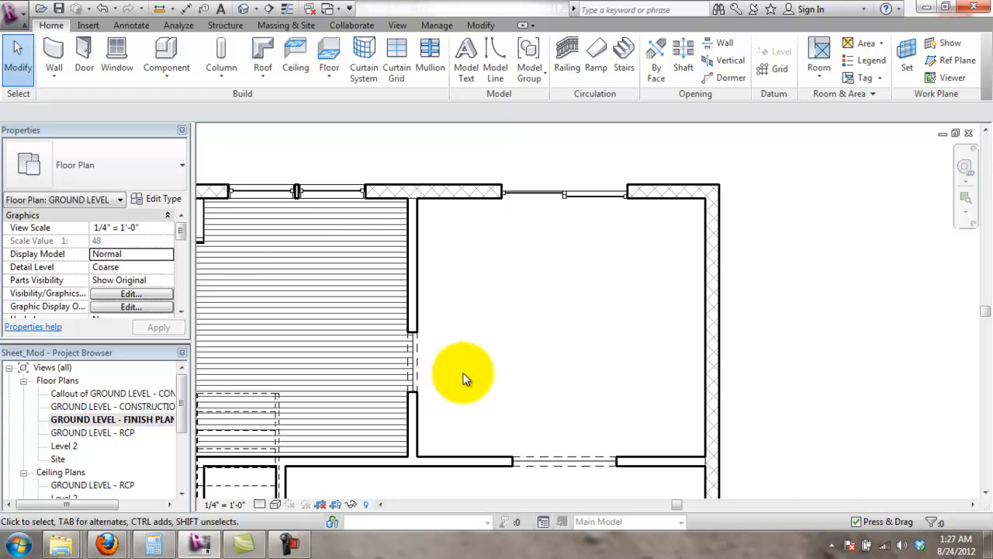
scroll(484, 342, "down", 1)
middle_click_drag(484, 341, 630, 298)
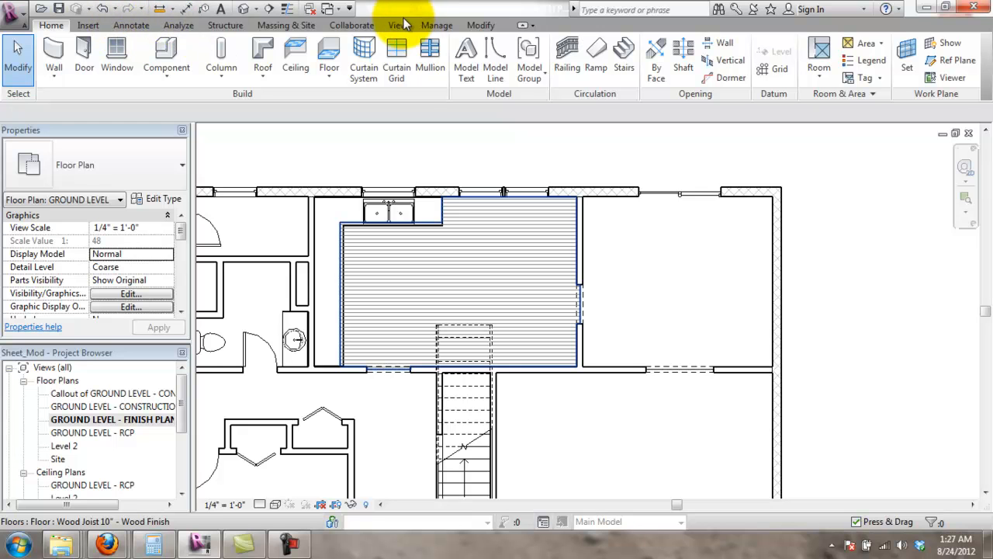
- Set the Masonry - Tile material's graphics surface pattern to 12" Tile in the Materials dialog
left_click(437, 25)
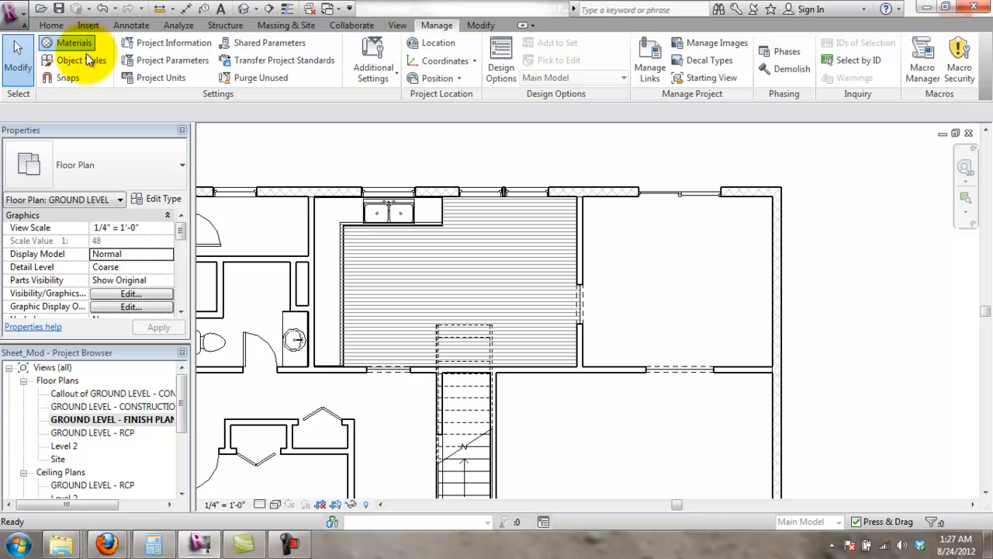
left_click(70, 43)
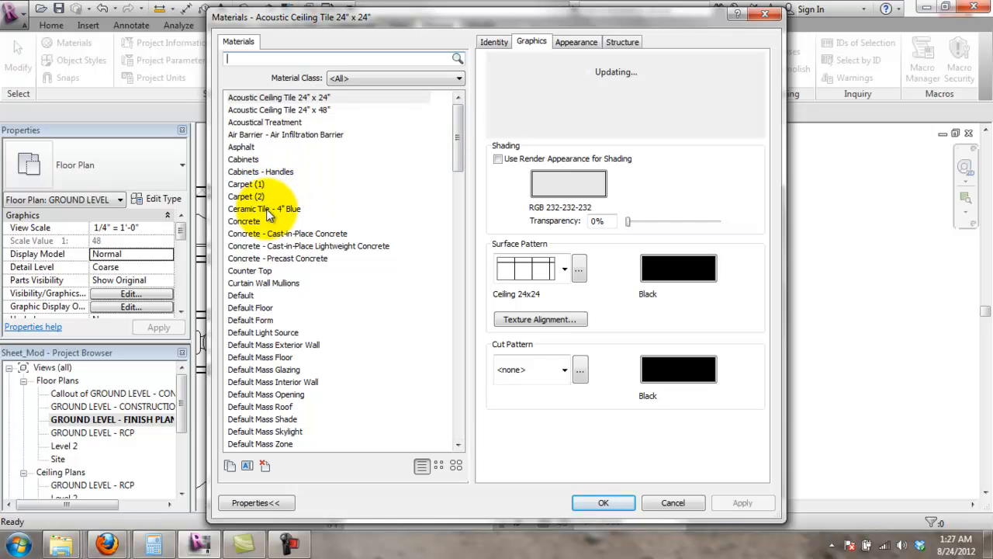
mouse_move(456, 155)
left_mouse_down()
mouse_move(454, 309)
mouse_move(441, 388)
mouse_move(426, 404)
mouse_move(446, 425)
mouse_move(432, 253)
mouse_move(456, 142)
left_mouse_up()
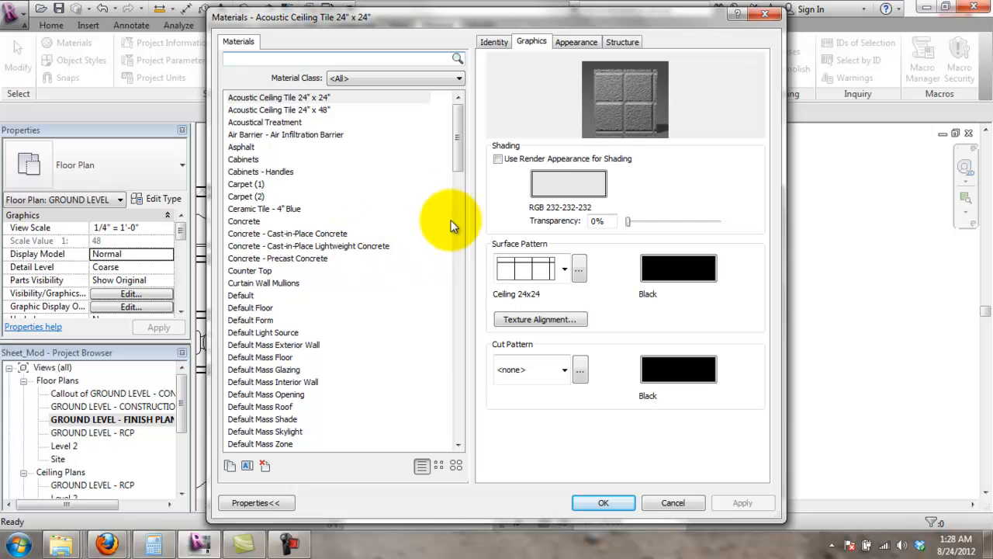
left_click_drag(460, 159, 473, 221)
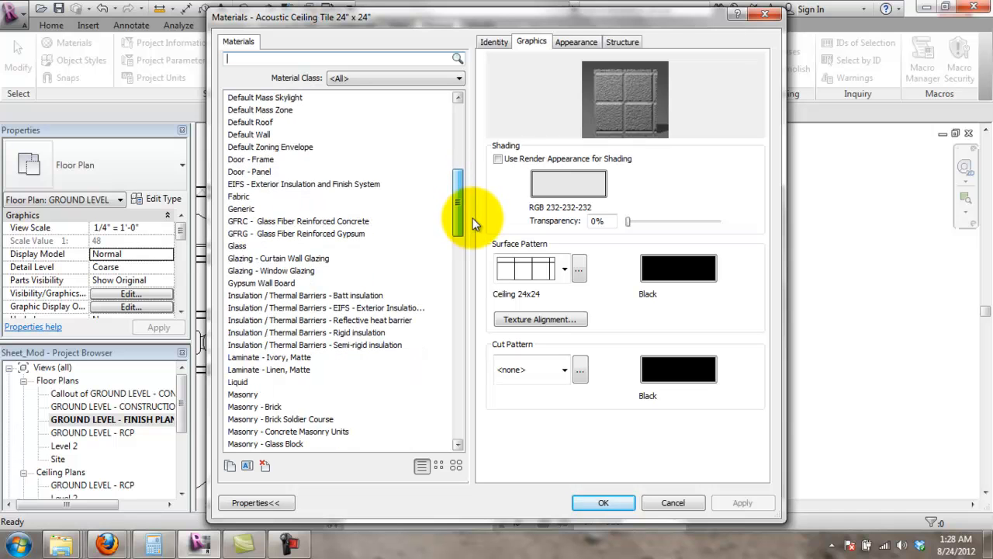
left_click_drag(472, 219, 474, 223)
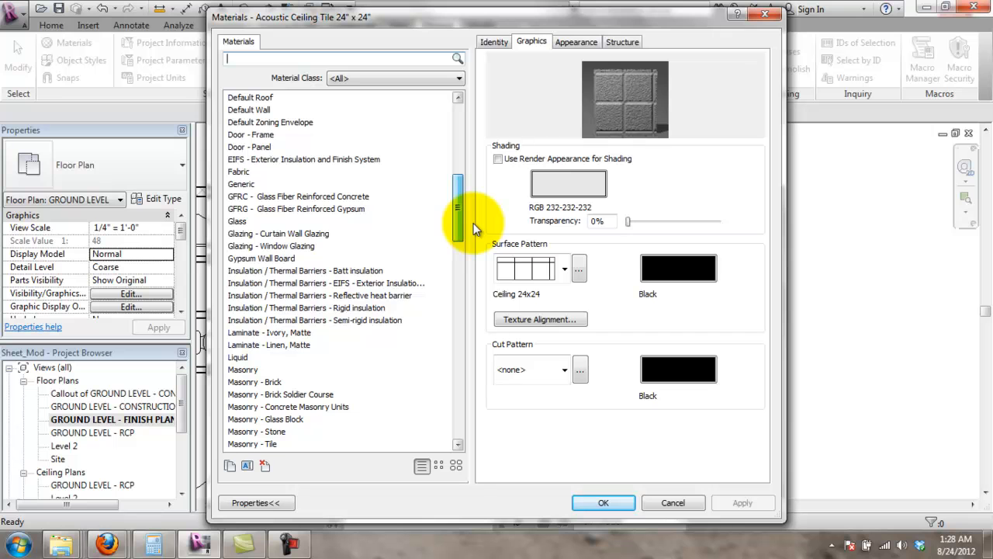
left_click(267, 443)
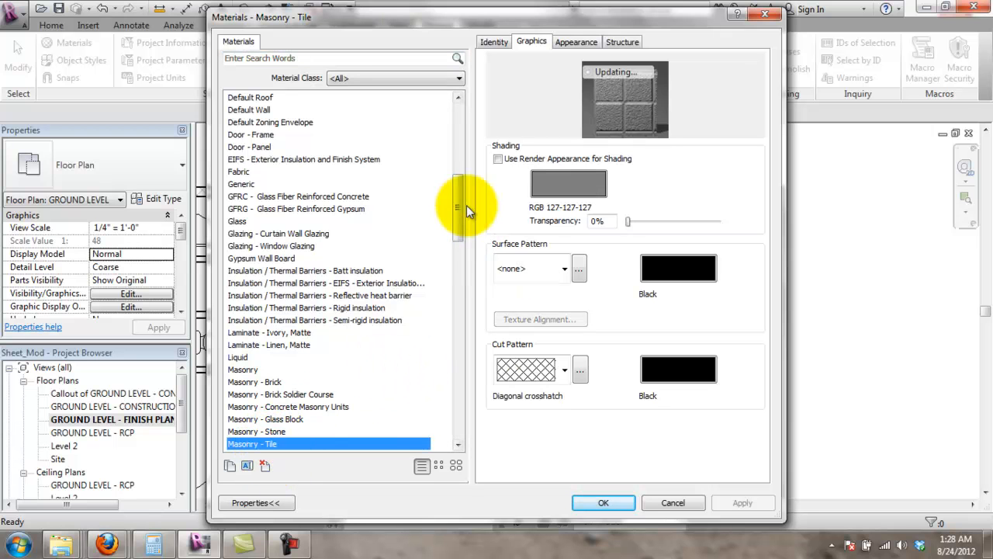
left_click_drag(456, 209, 457, 228)
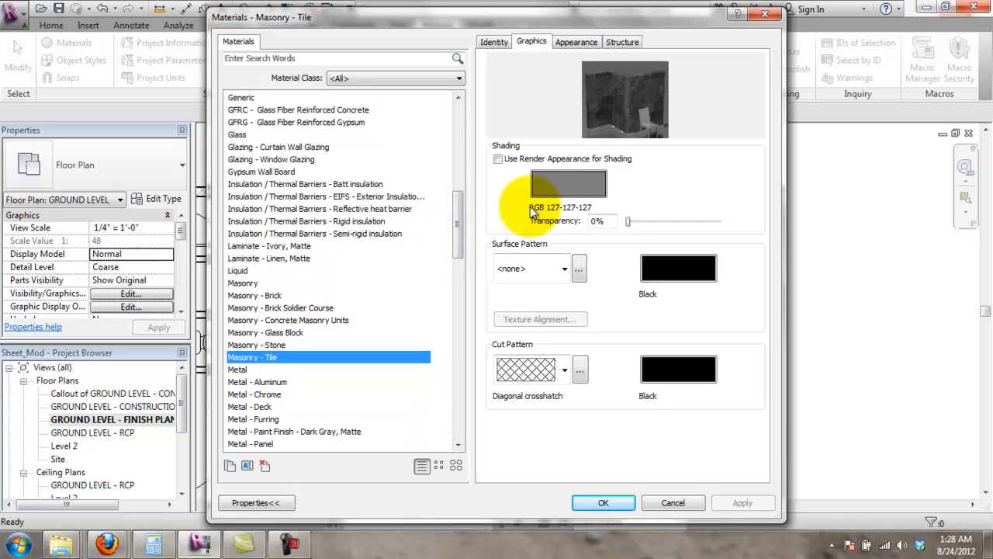
left_click(564, 268)
left_click(673, 38)
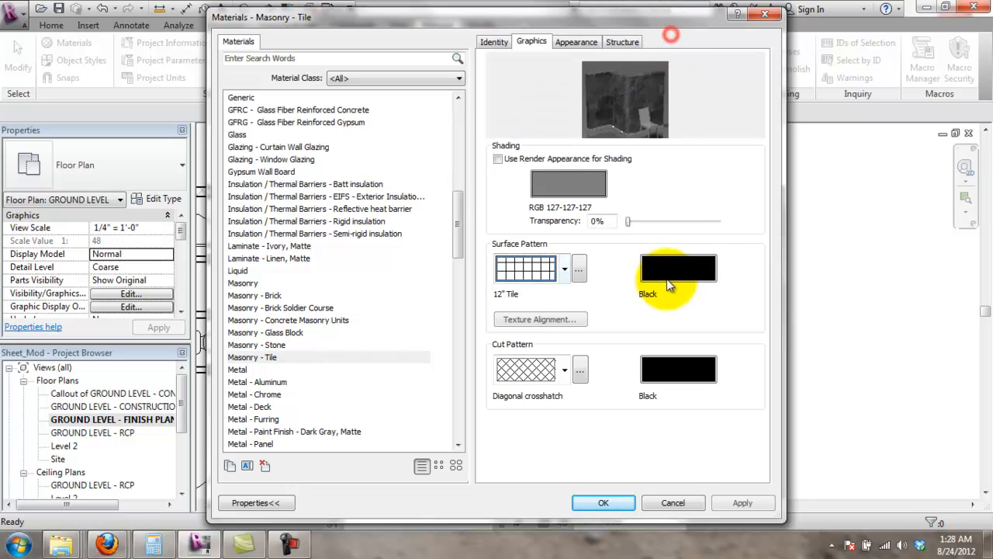
left_click(603, 502)
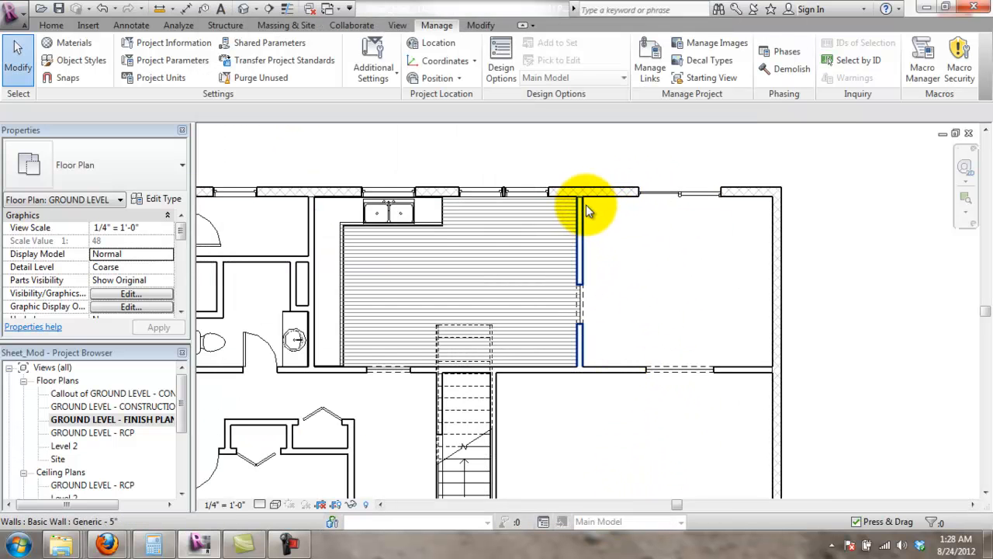
- Select the Wood Joist 10" - Ceramic Tile floor instead of the walls and edit its type
scroll(586, 204, "up", 3)
scroll(590, 204, "up", 1)
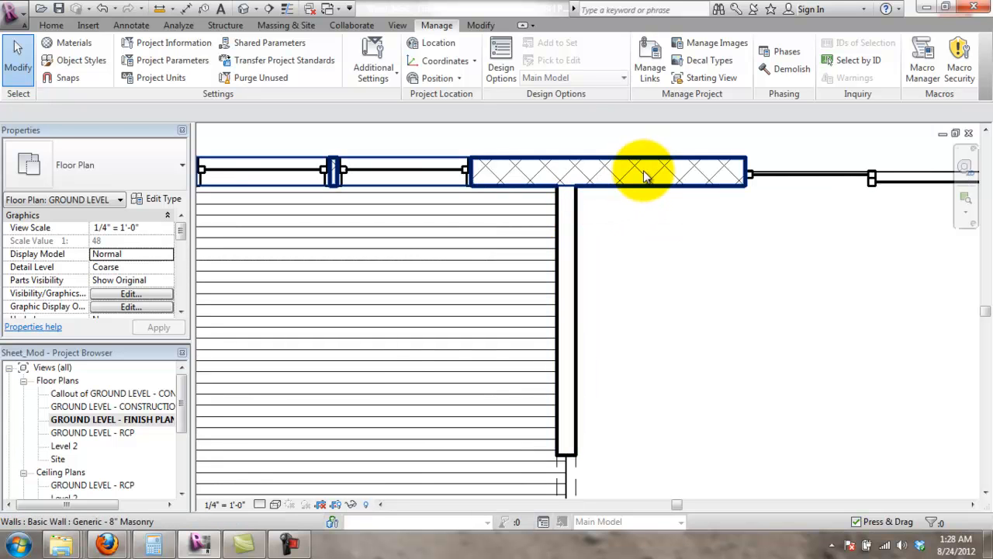
key("Tab")
key("Tab")
key("Tab")
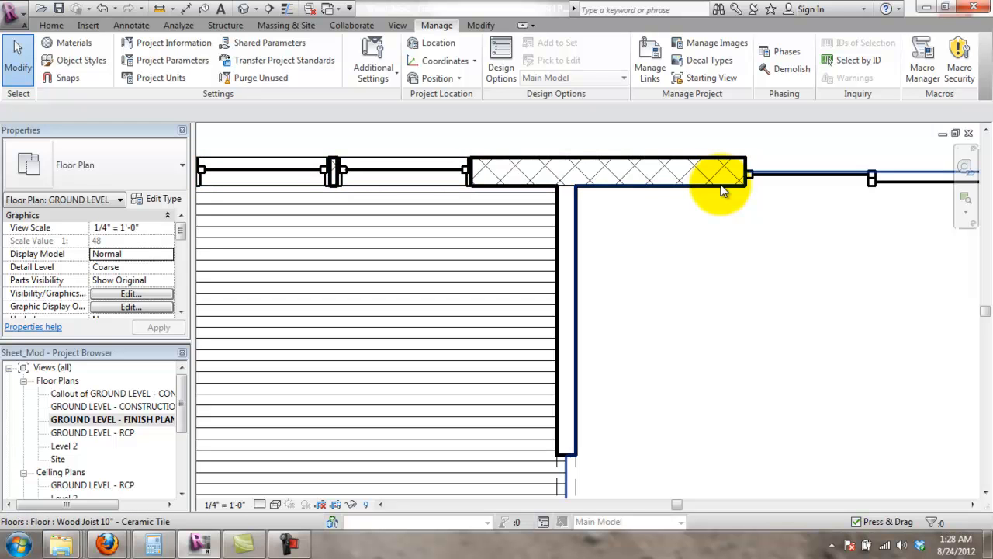
left_click(722, 191)
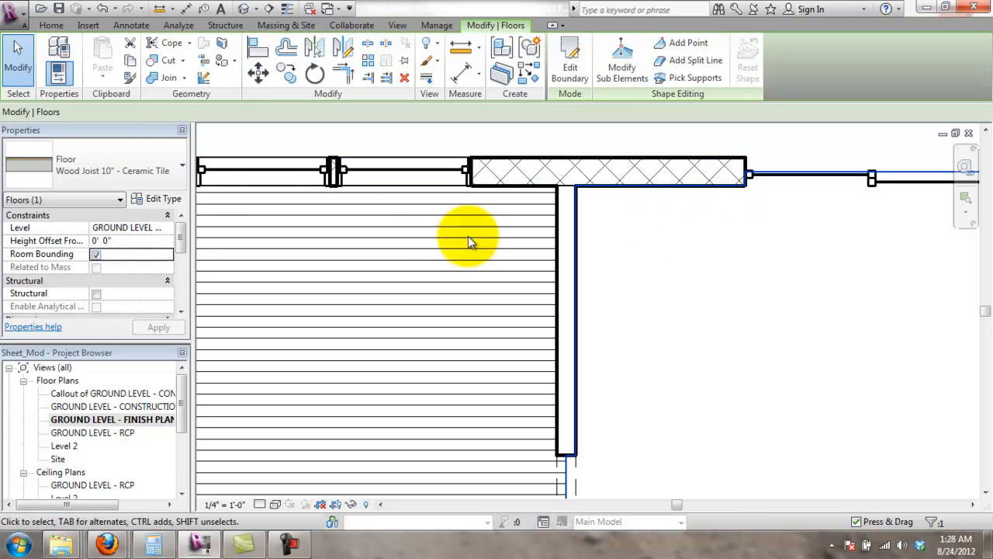
left_click_drag(187, 240, 181, 292)
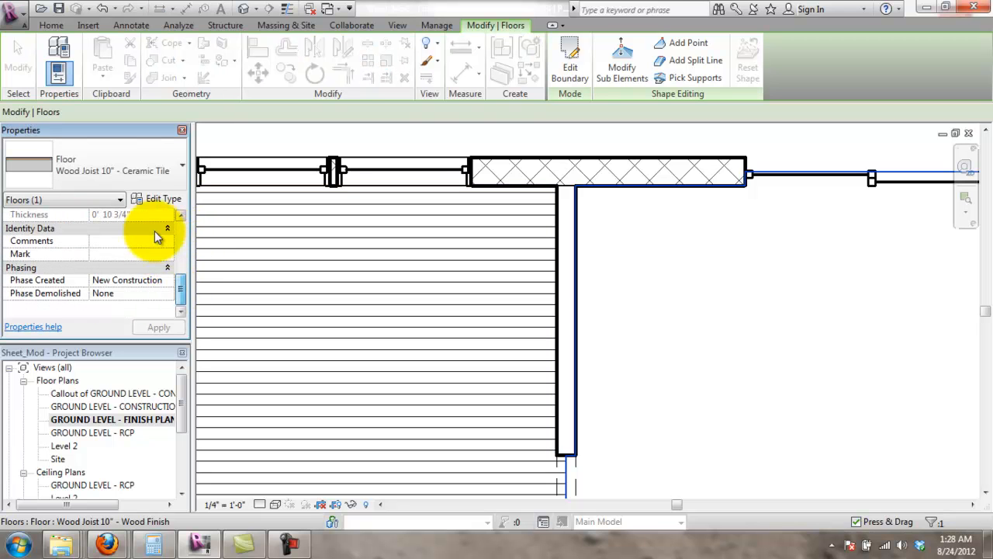
left_click(169, 199)
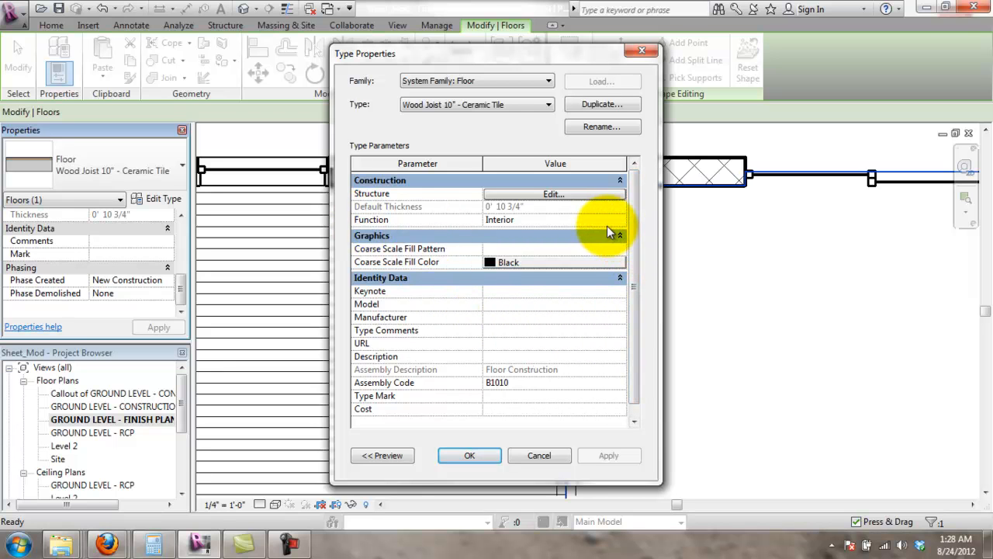
- Give the floor structure's Tile finish layer material a 12" Tile surface pattern and confirm all dialogs
left_click(583, 197)
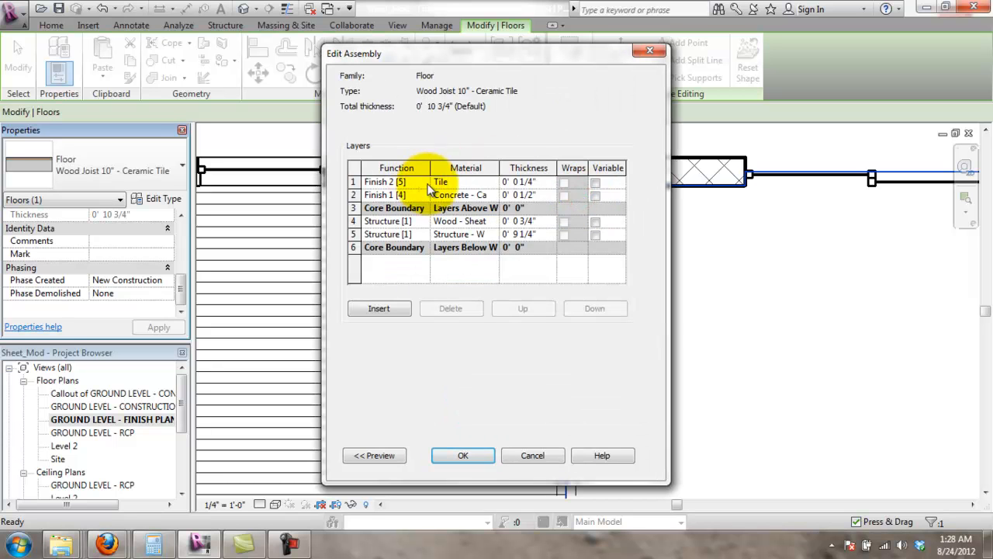
left_click(458, 181)
left_click(494, 181)
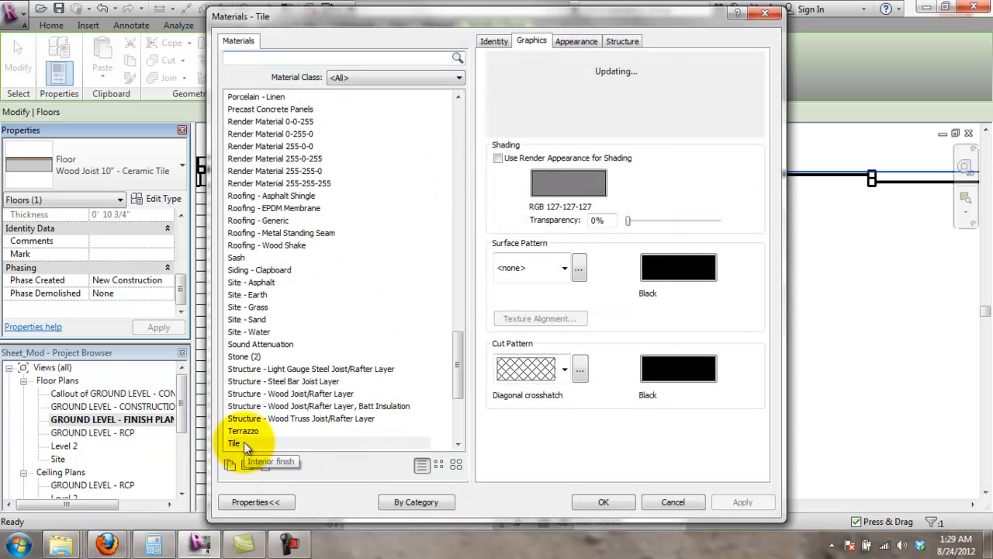
left_click(565, 267)
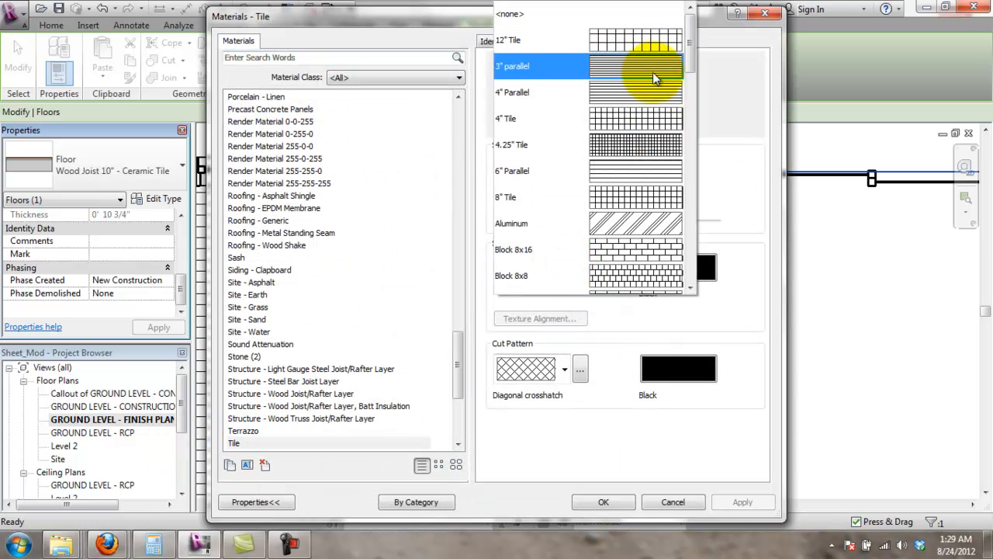
left_click(654, 47)
left_click(742, 502)
left_click(603, 502)
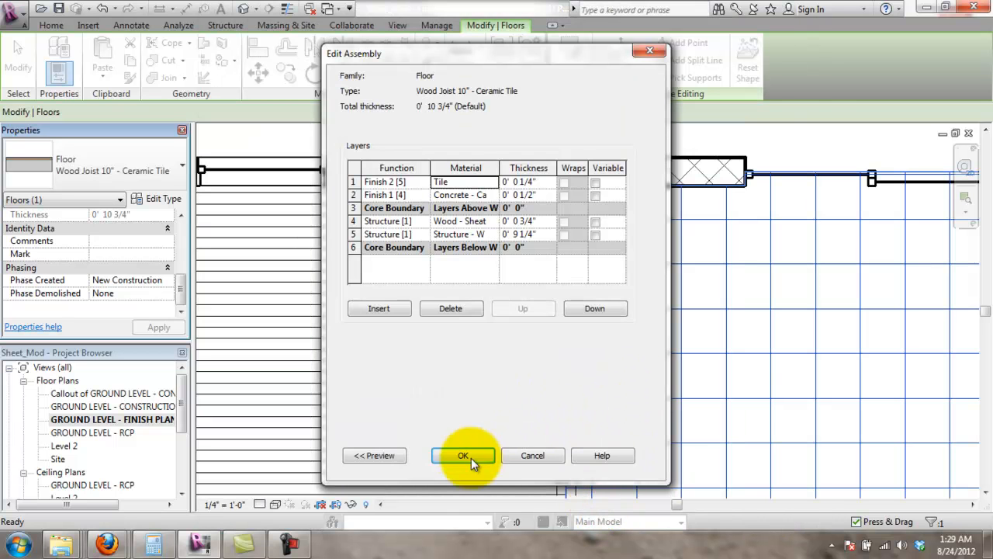
left_click(469, 456)
left_click(478, 456)
scroll(581, 377, "down", 3)
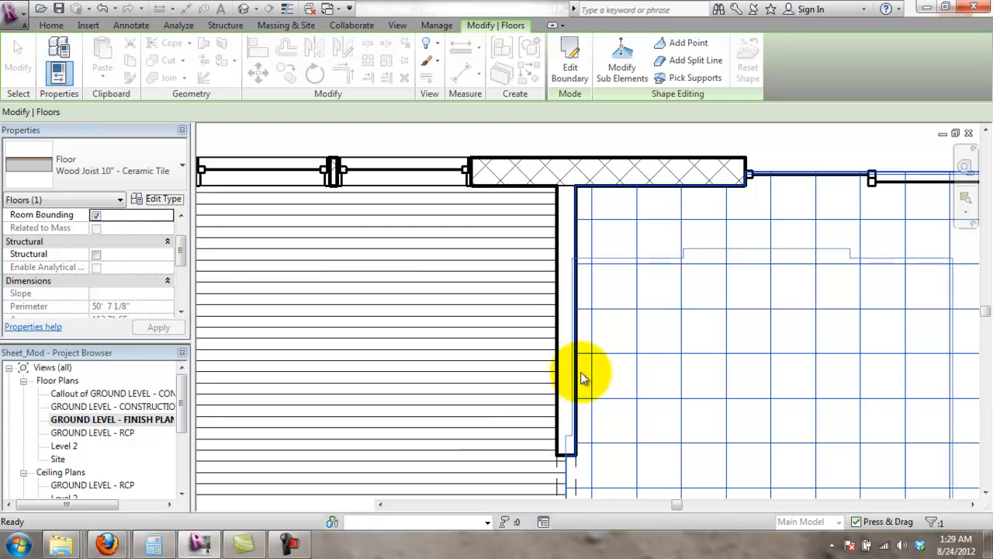
left_click(687, 228)
- Pan to the large room below the tiled area and begin a new floor sketch there
middle_click_drag(785, 414, 781, 280)
scroll(610, 405, "down", 3)
middle_click_drag(595, 370, 666, 208)
middle_click_drag(689, 296, 443, 299)
scroll(475, 288, "up", 3)
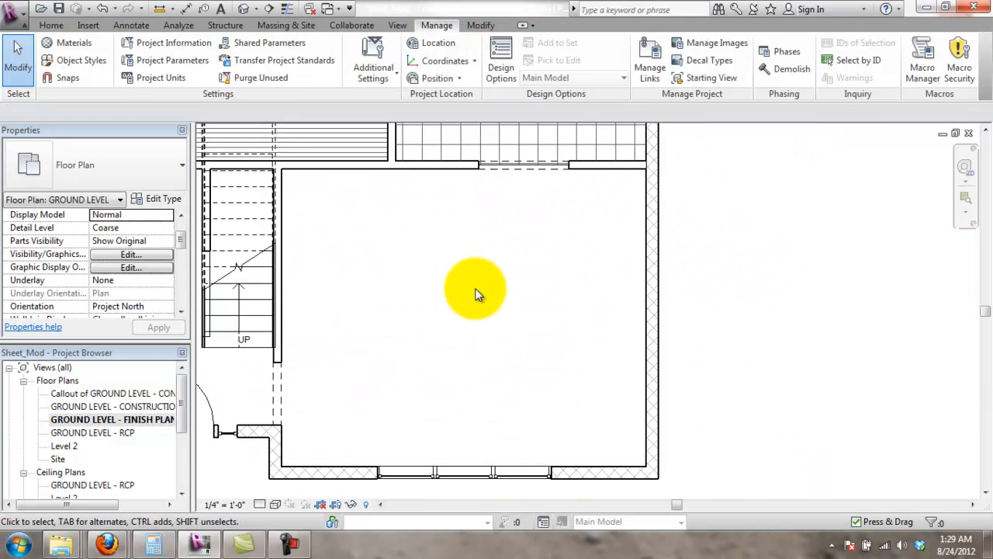
middle_click_drag(317, 246, 419, 230)
scroll(403, 226, "down", 2)
scroll(421, 234, "up", 2)
middle_click_drag(533, 237, 487, 312)
scroll(466, 346, "down", 2)
scroll(488, 312, "up", 1)
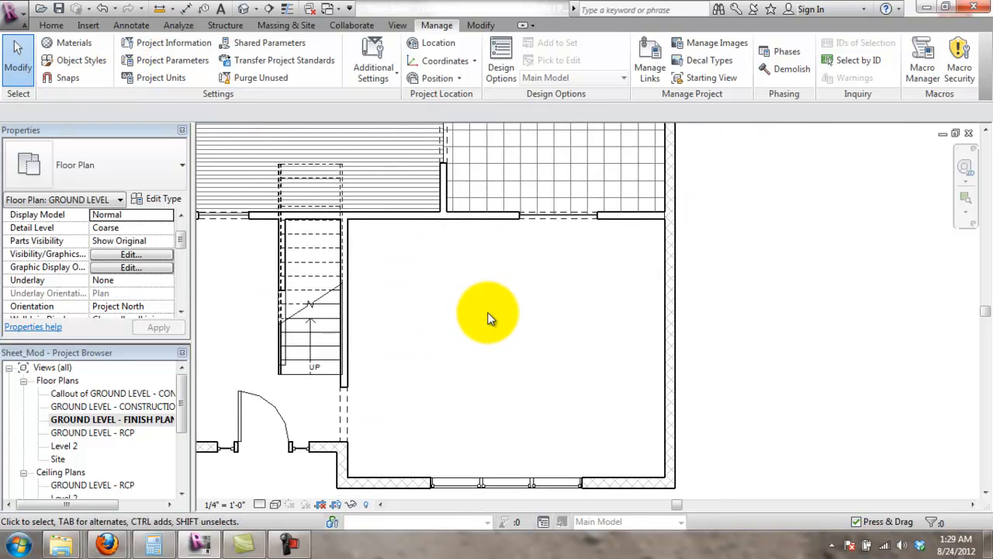
left_click(51, 25)
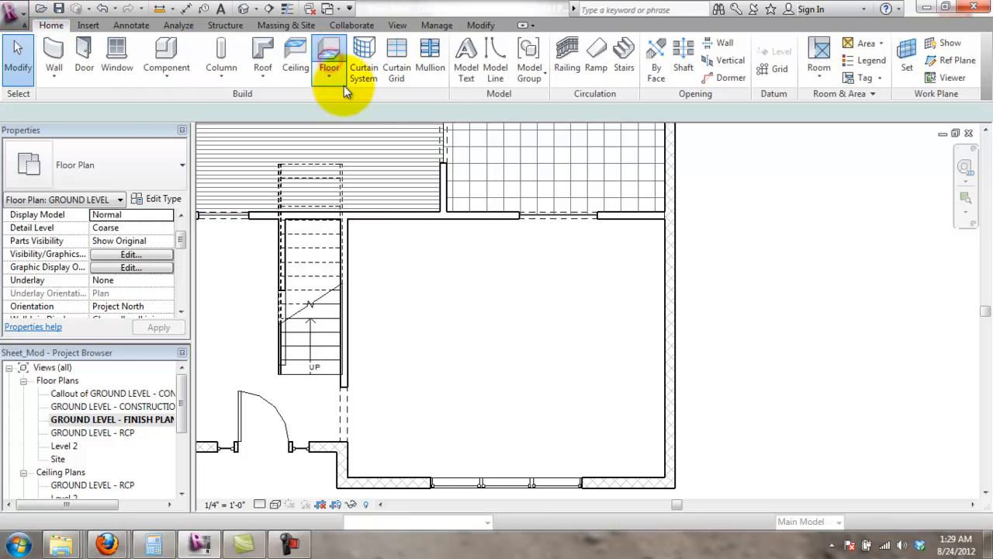
left_click(329, 58)
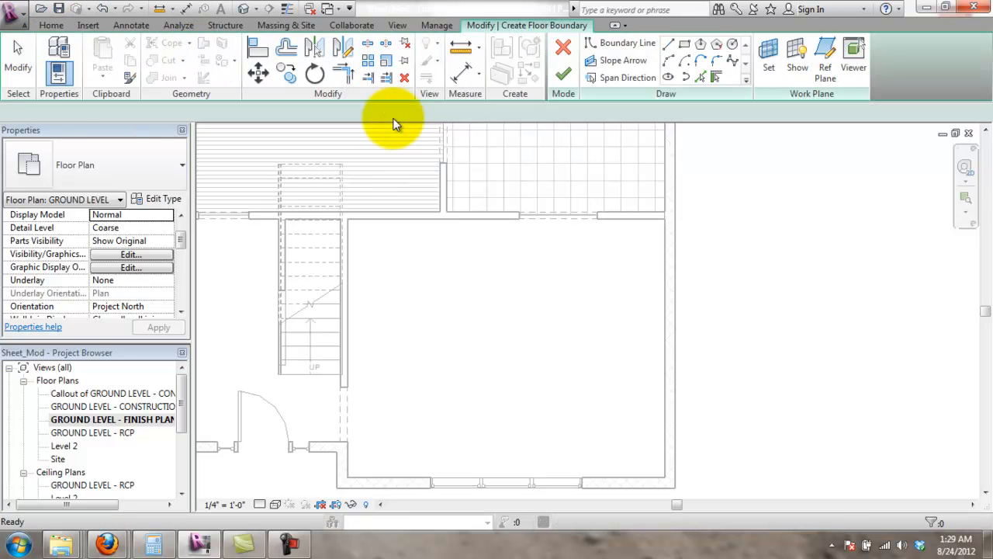
- Start straight boundary lines at the opening's end, running to the right wall and lower corner
left_click(669, 45)
scroll(659, 215, "up", 2)
scroll(590, 218, "up", 2)
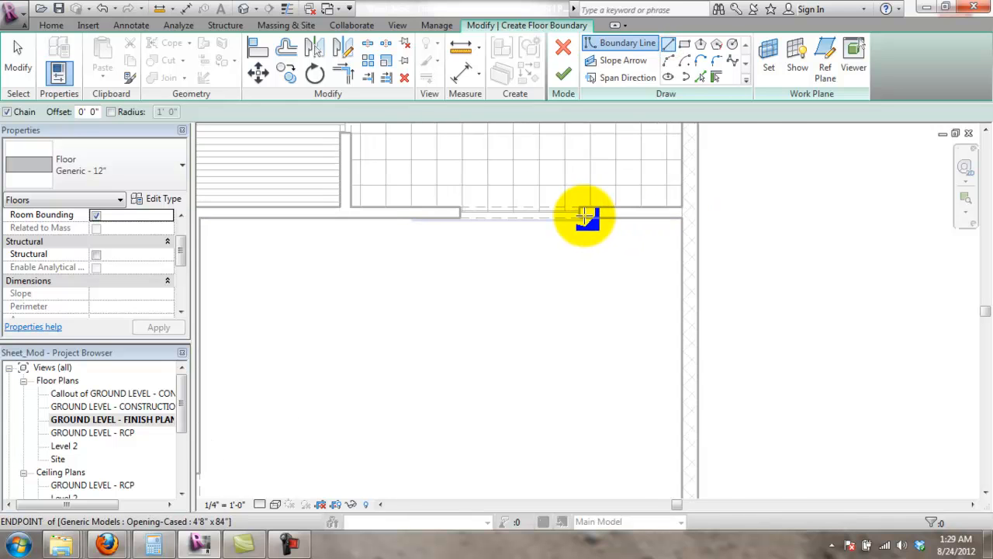
scroll(583, 214, "up", 2)
scroll(589, 208, "up", 1)
left_click(575, 212)
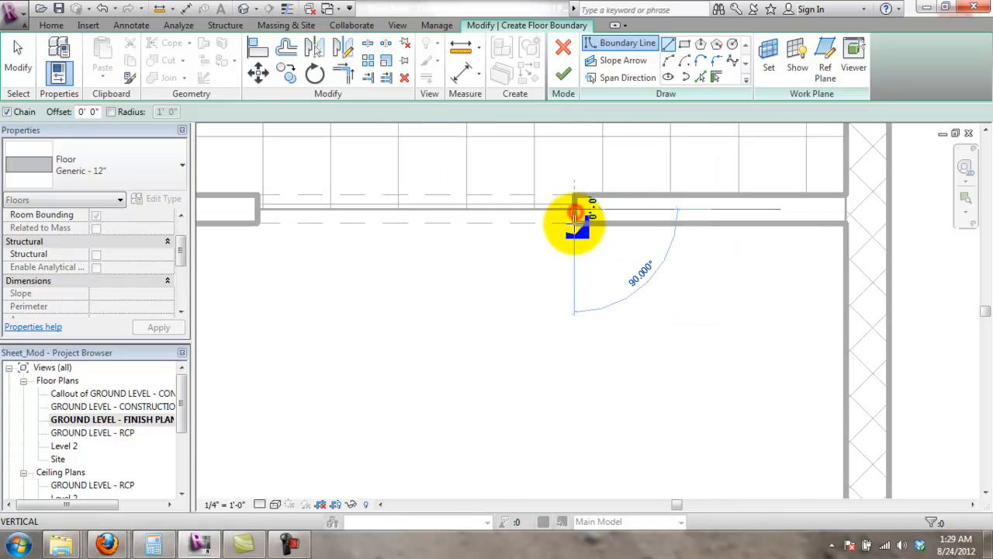
left_click(574, 223)
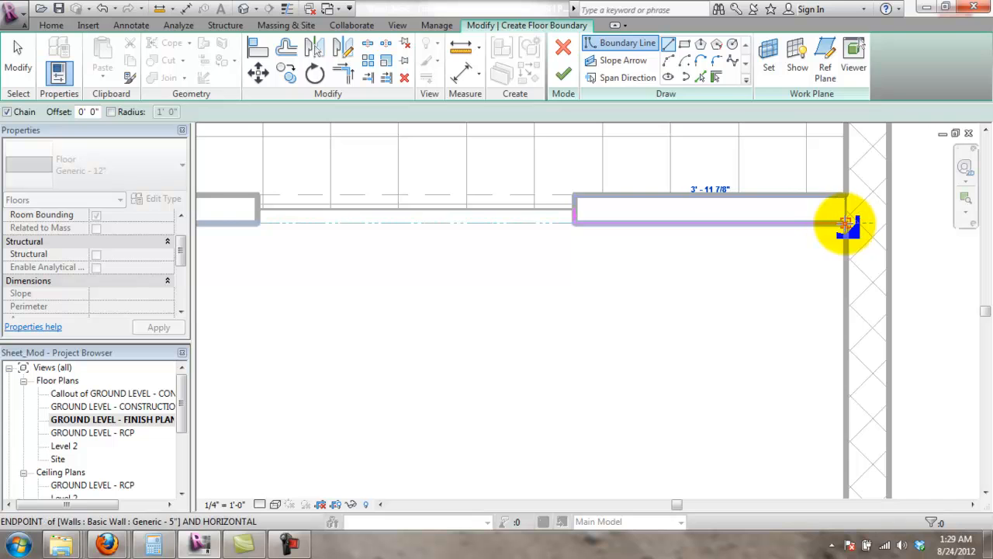
left_click(845, 224)
scroll(833, 393, "down", 3)
middle_click_drag(832, 396, 826, 173)
middle_click_drag(827, 440, 827, 323)
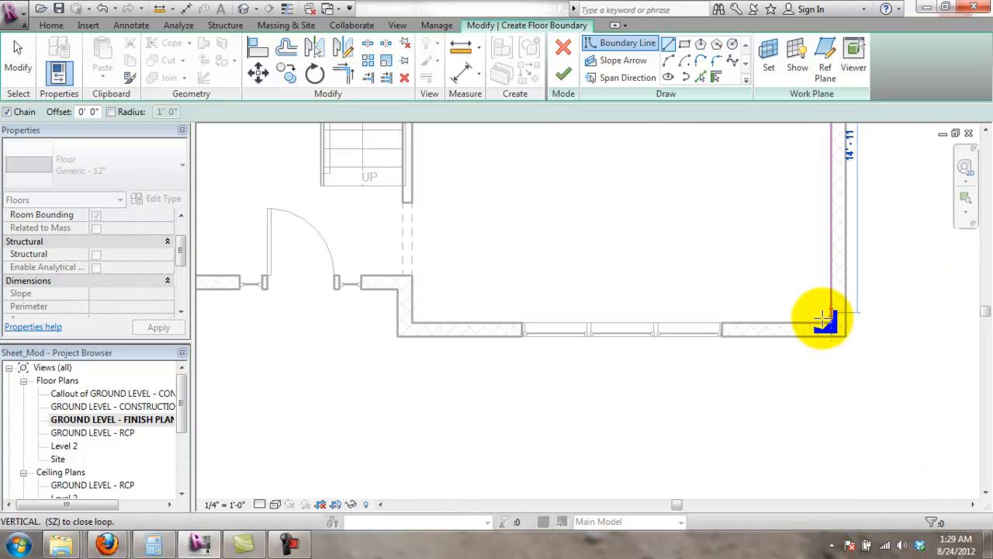
left_click(831, 320)
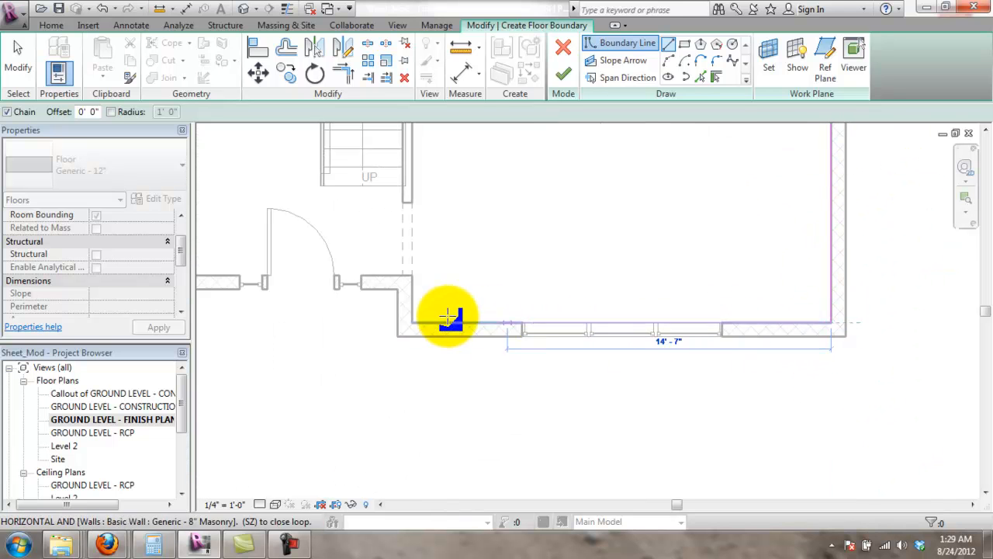
left_click(413, 276)
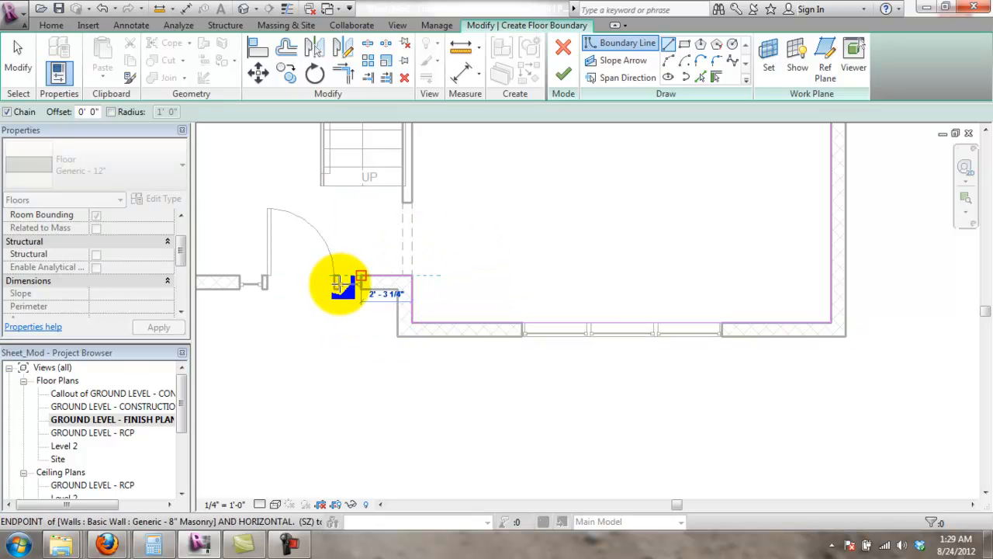
- Continue the boundary along the wall and trace it around the short wall end
scroll(357, 260, "up", 4)
scroll(365, 271, "up", 3)
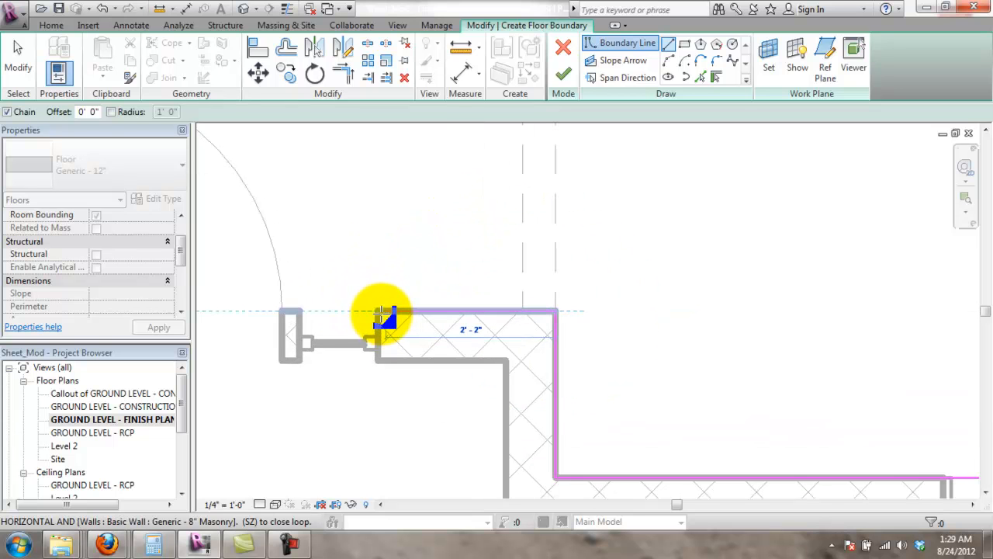
left_click(378, 313)
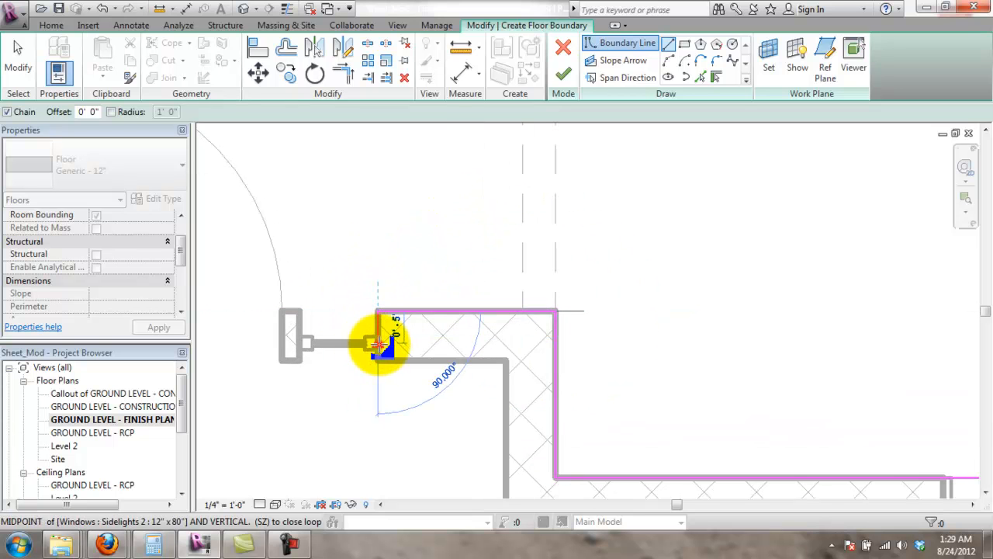
left_click(377, 342)
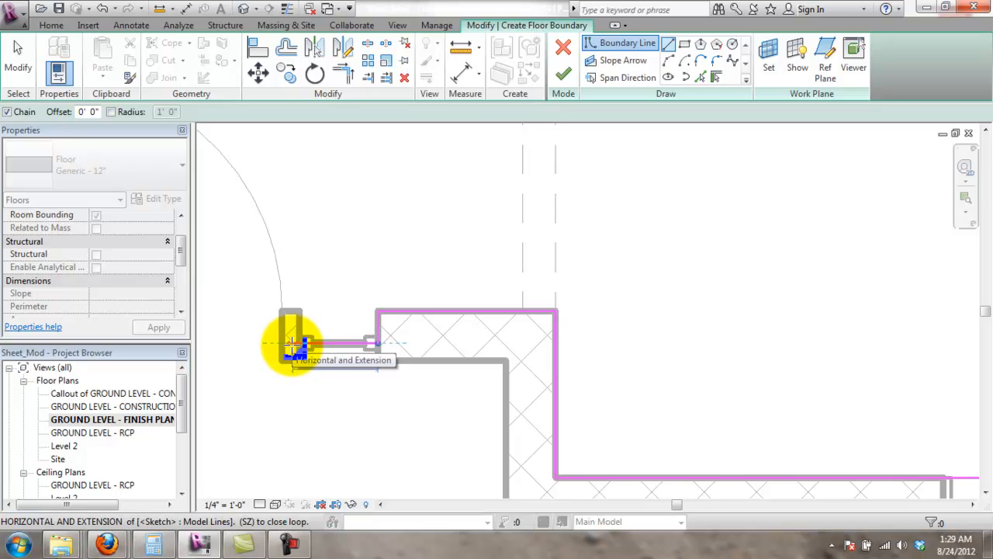
left_click(301, 344)
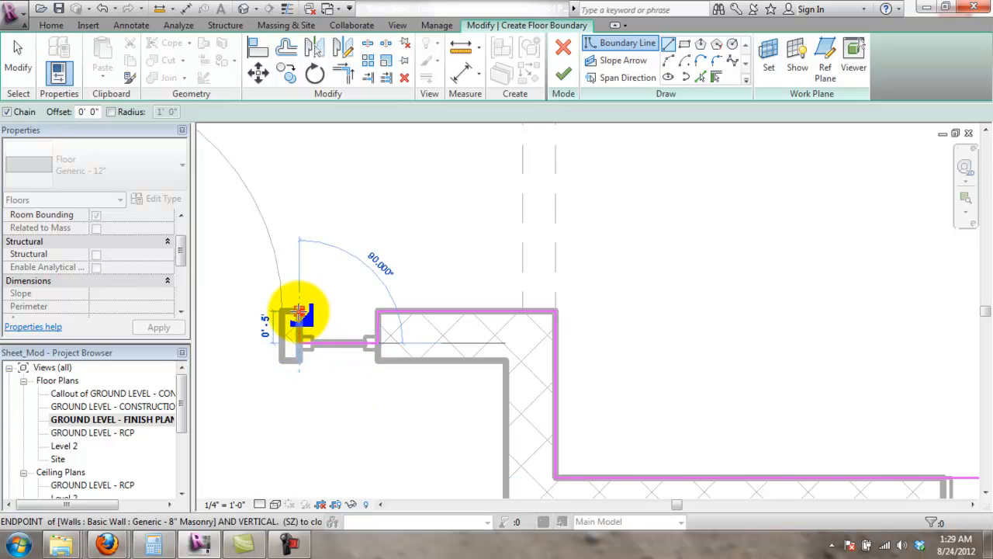
left_click(299, 312)
left_click(281, 312)
left_click(283, 337)
- Run the boundary across the door opening and sidelight to the wall corner
scroll(287, 336, "down", 1)
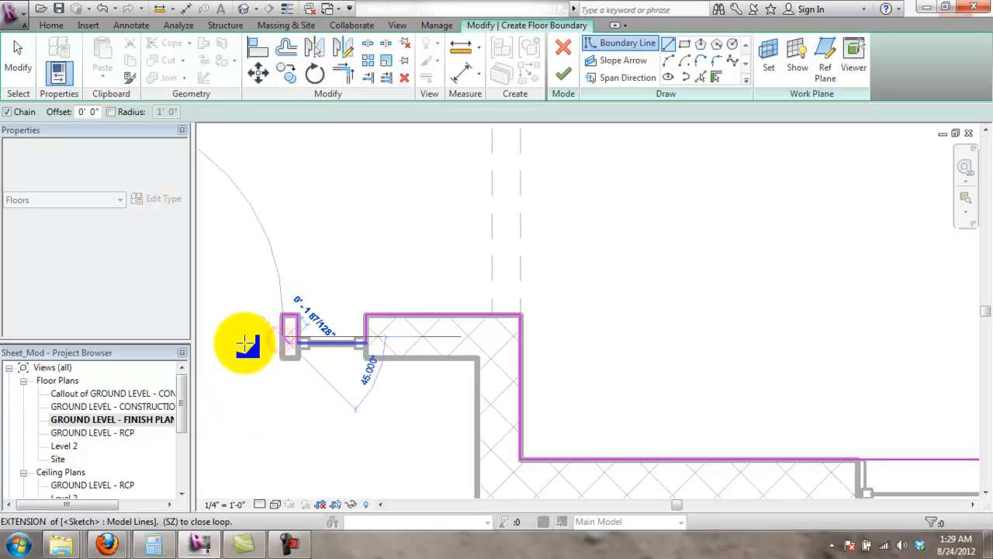
middle_click_drag(247, 344, 595, 395)
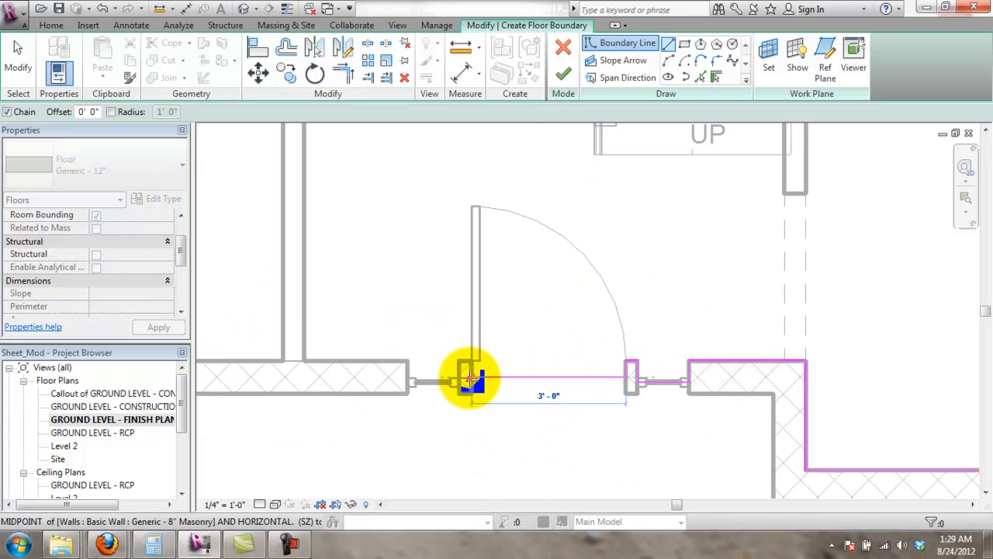
left_click(471, 380)
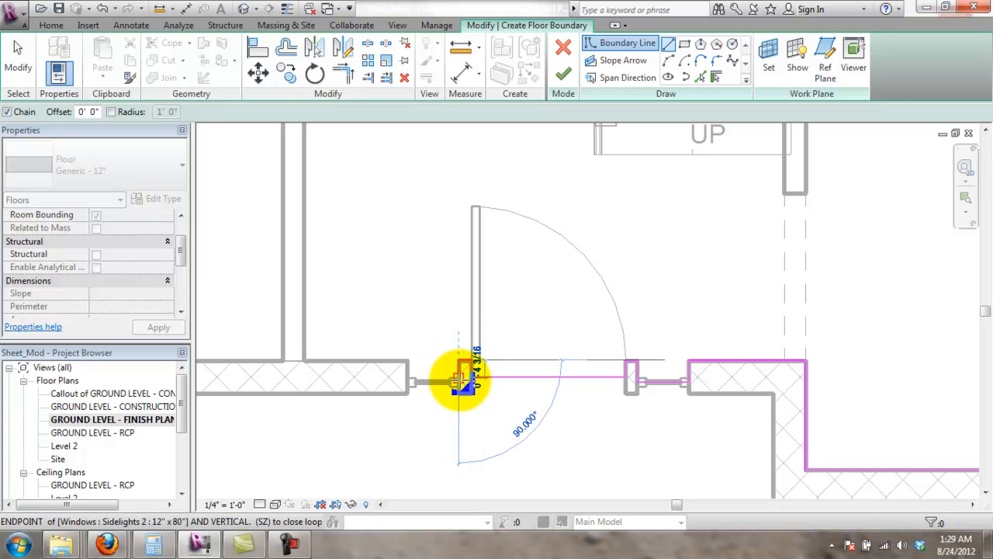
scroll(462, 379, "up", 2)
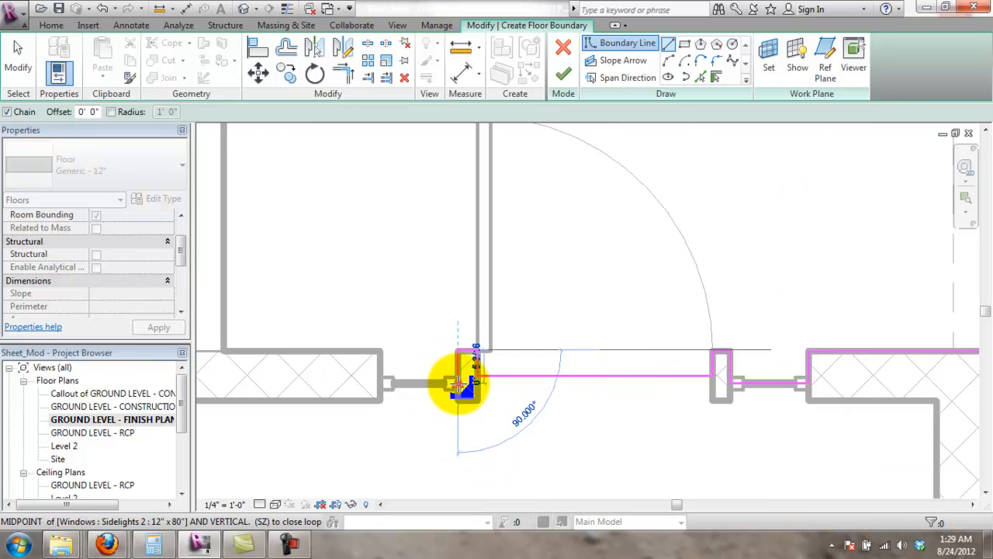
left_click(459, 382)
left_click(381, 383)
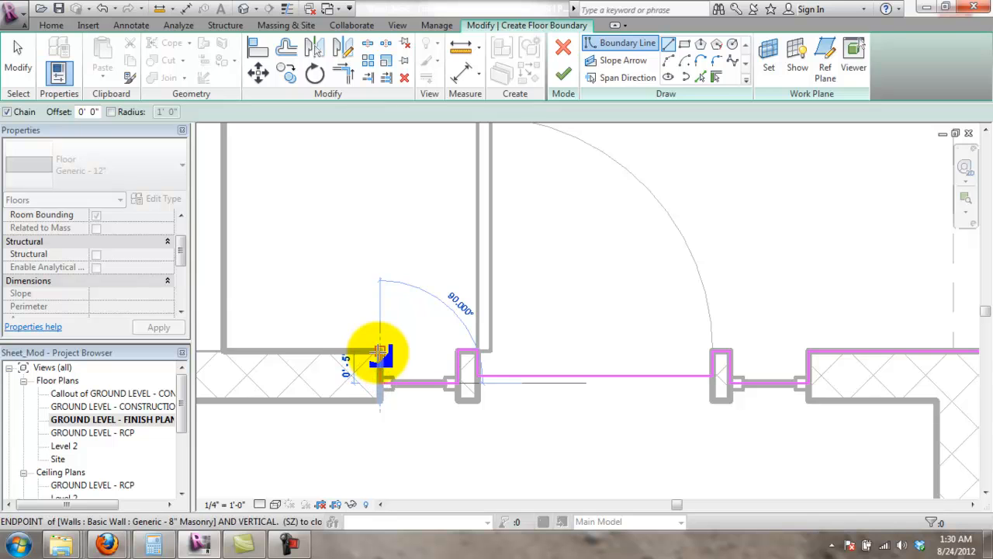
left_click(380, 351)
left_click(224, 351)
- Carry the boundary up the closet wall, add the closet-corner segment, and end the chain
scroll(237, 340, "down", 3)
middle_click_drag(274, 297, 504, 465)
scroll(507, 407, "down", 2)
middle_click_drag(505, 419, 514, 365)
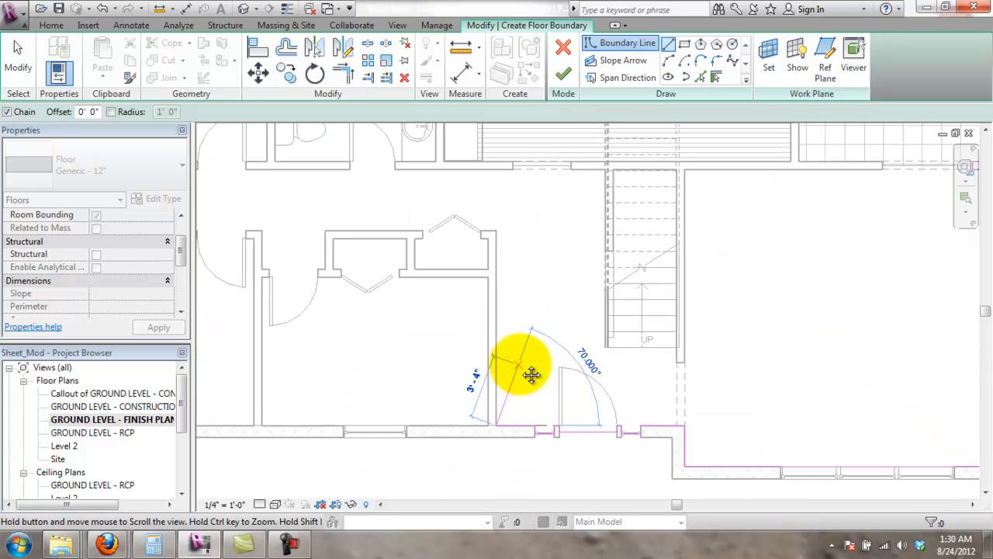
scroll(501, 229, "up", 3)
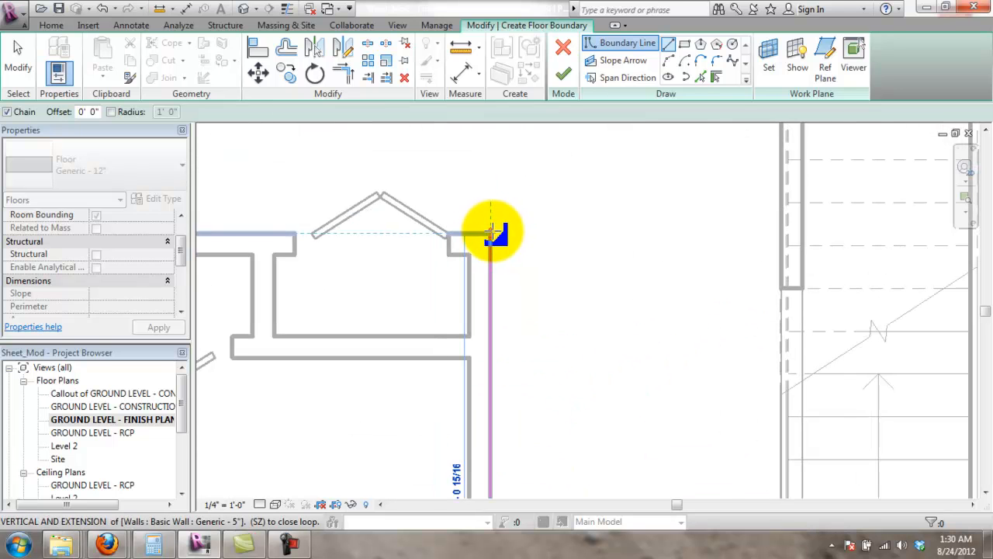
left_click(492, 231)
scroll(493, 233, "down", 3)
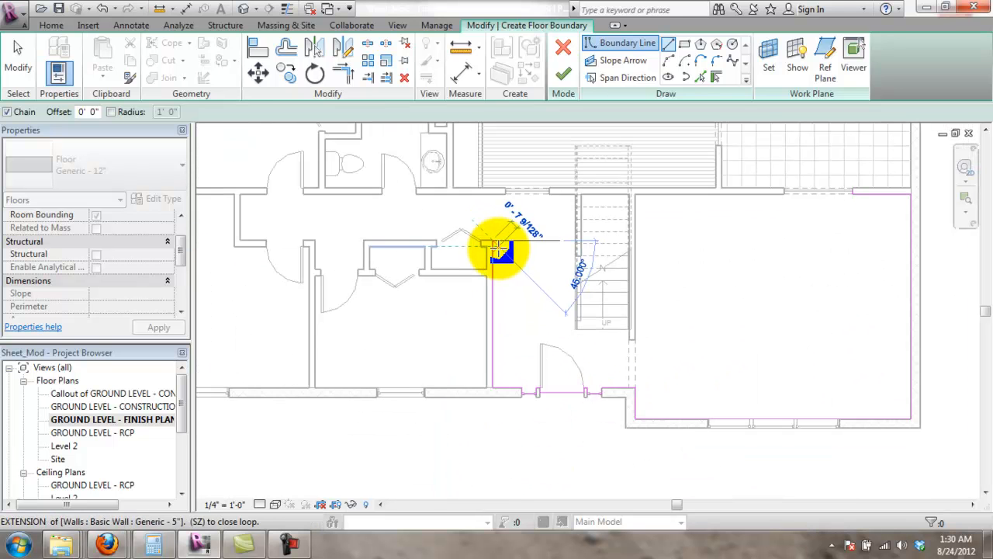
scroll(482, 241, "up", 5)
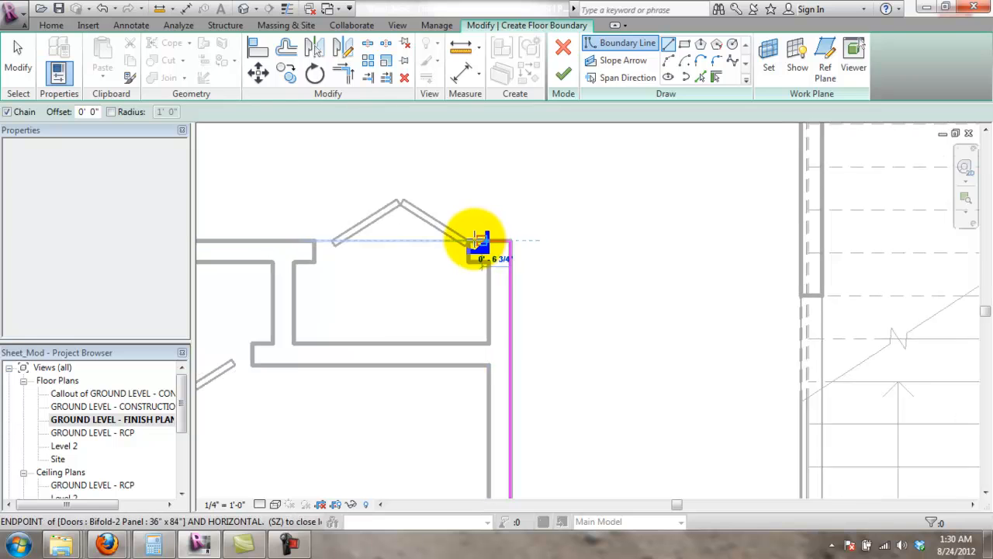
left_click(467, 265)
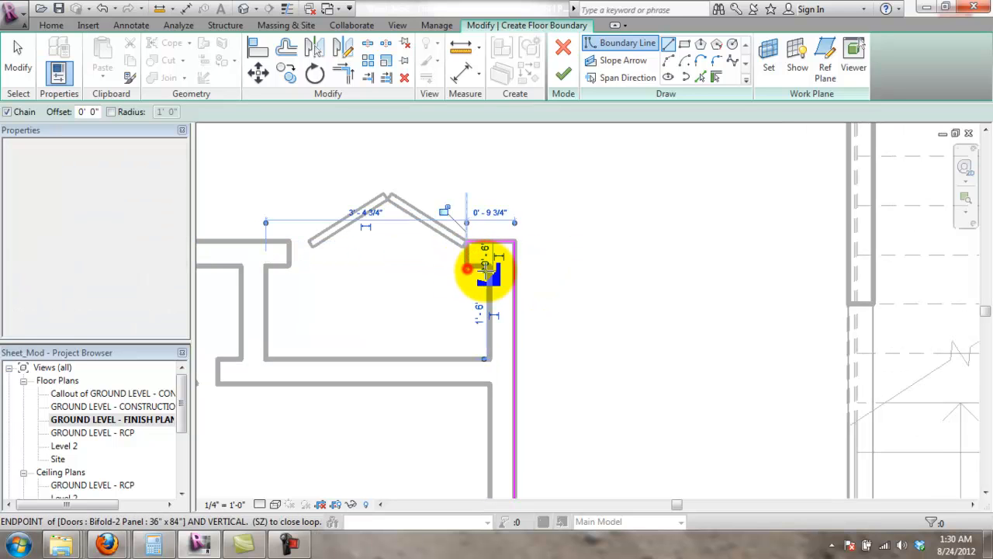
key("Escape")
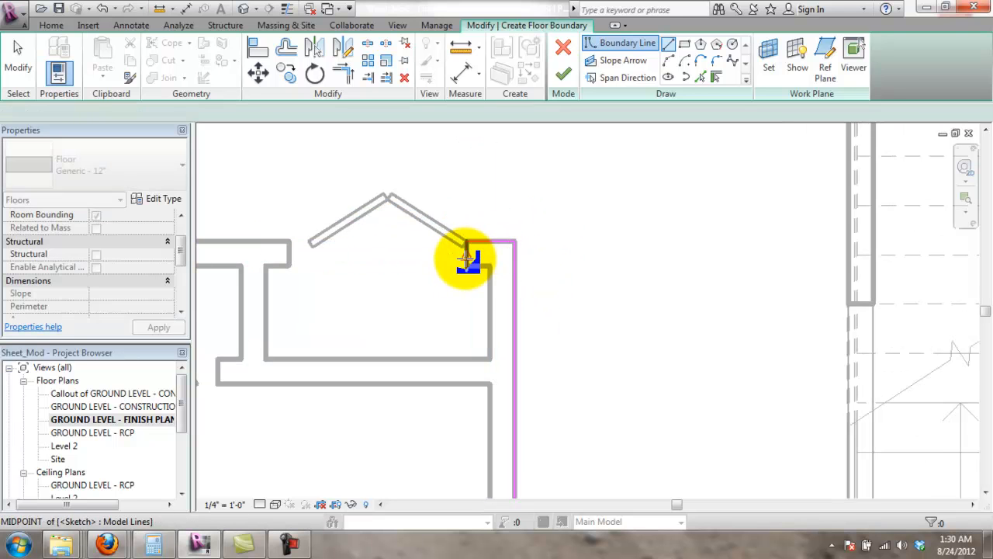
- Connect a final boundary line to the wall end near the stair and exit the tool
scroll(491, 259, "down", 6)
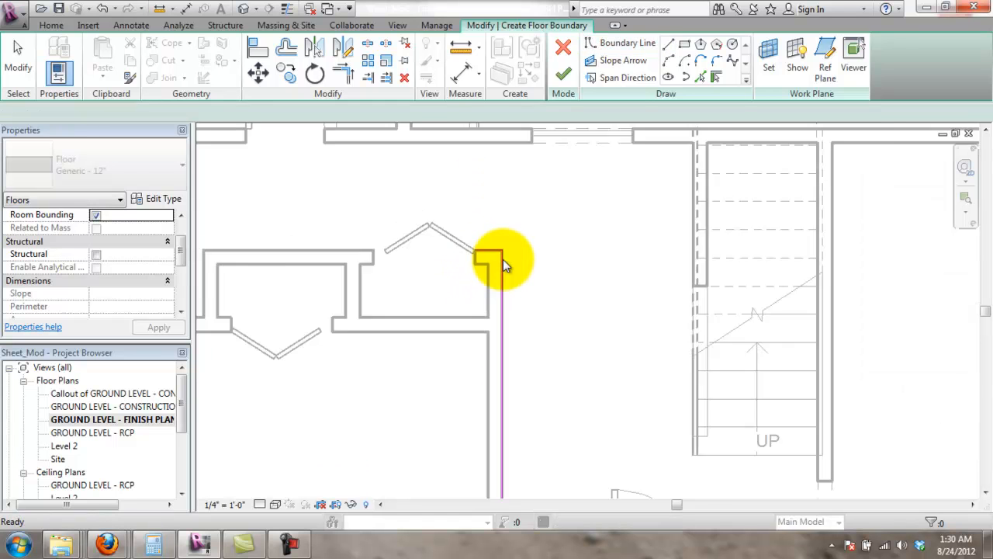
scroll(511, 310, "down", 3)
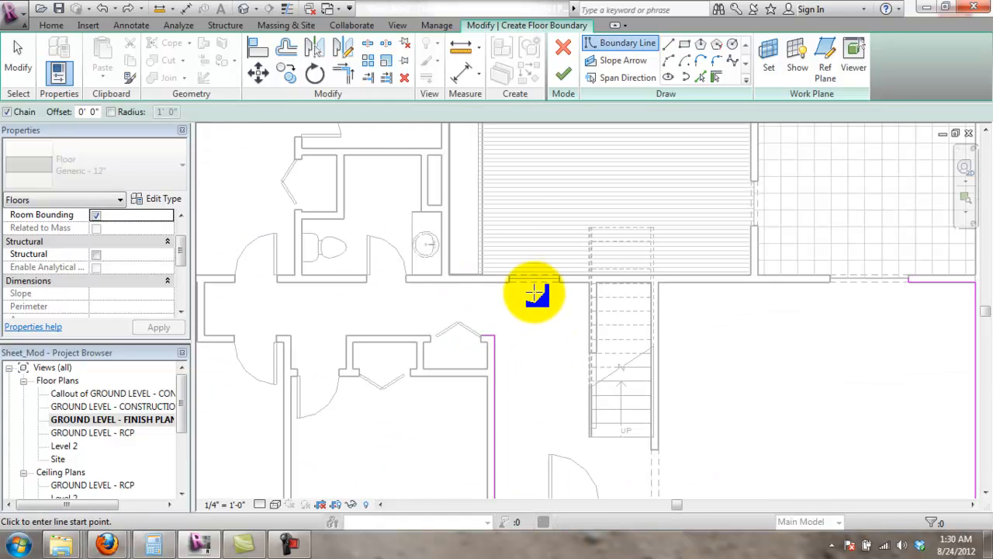
middle_click_drag(534, 293, 498, 166)
scroll(538, 319, "down", 3)
scroll(525, 182, "up", 3)
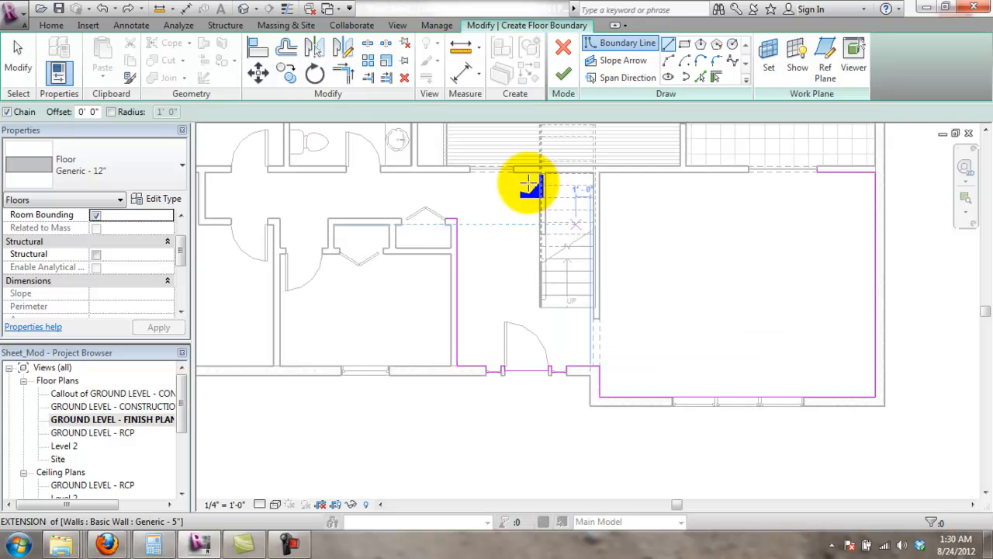
scroll(455, 181, "up", 4)
scroll(423, 233, "up", 1)
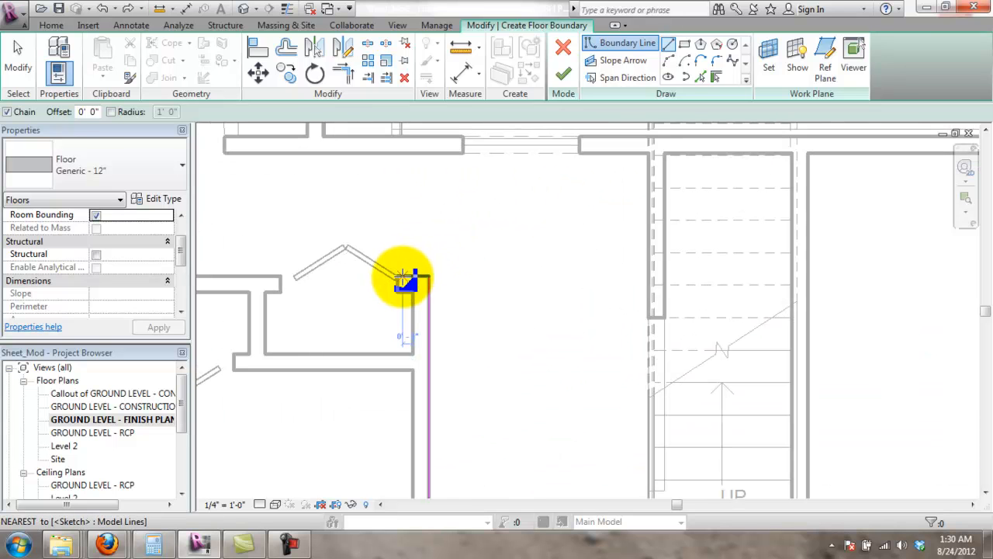
left_click(422, 280)
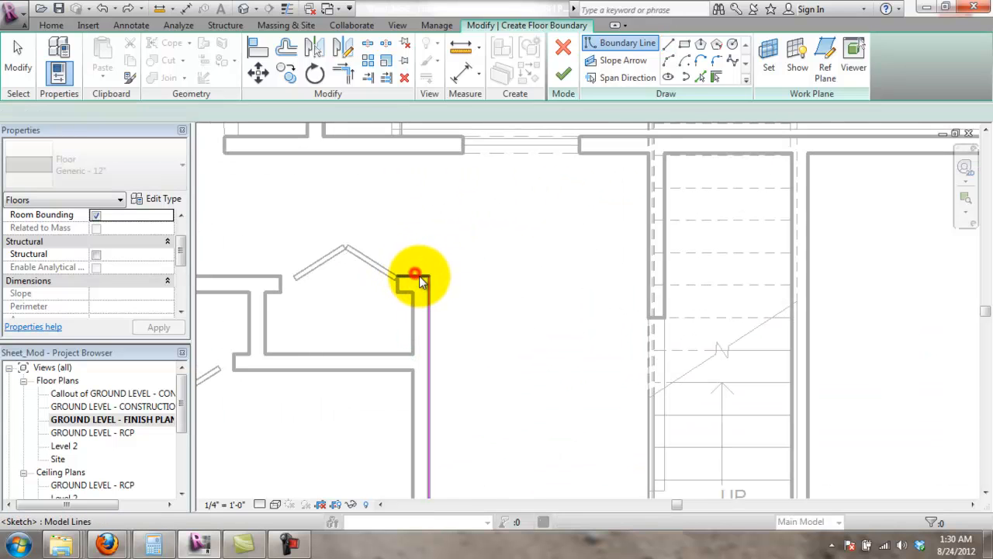
key("Escape")
key("Escape")
scroll(518, 281, "down", 4)
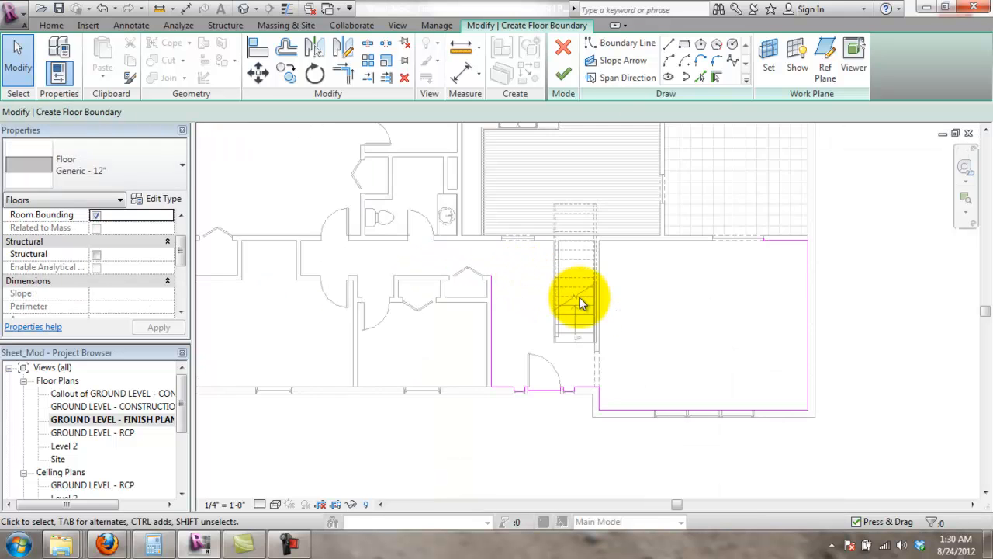
- Draw a new boundary from the wall corner up and right along the wall to the next corner
scroll(576, 300, "up", 2)
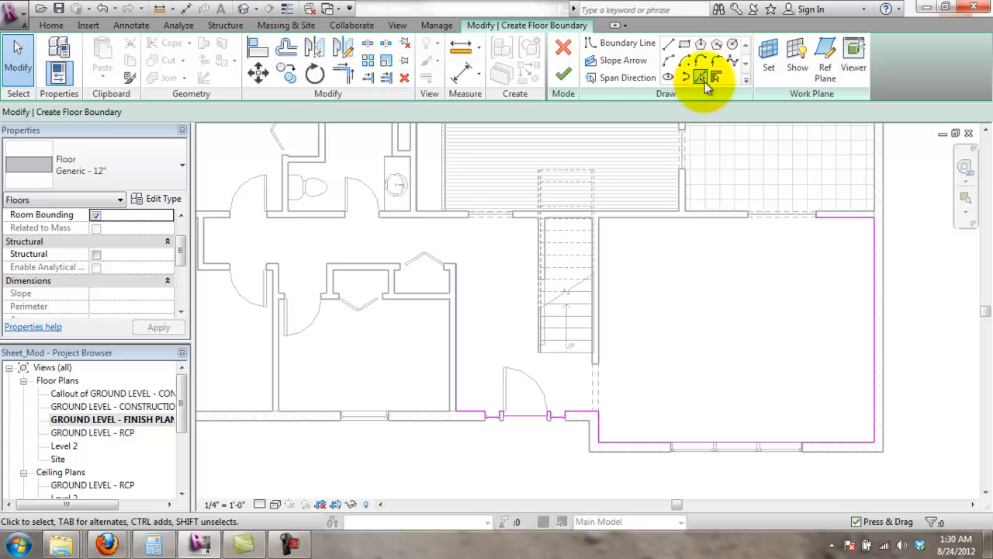
left_click(668, 44)
scroll(458, 233, "up", 4)
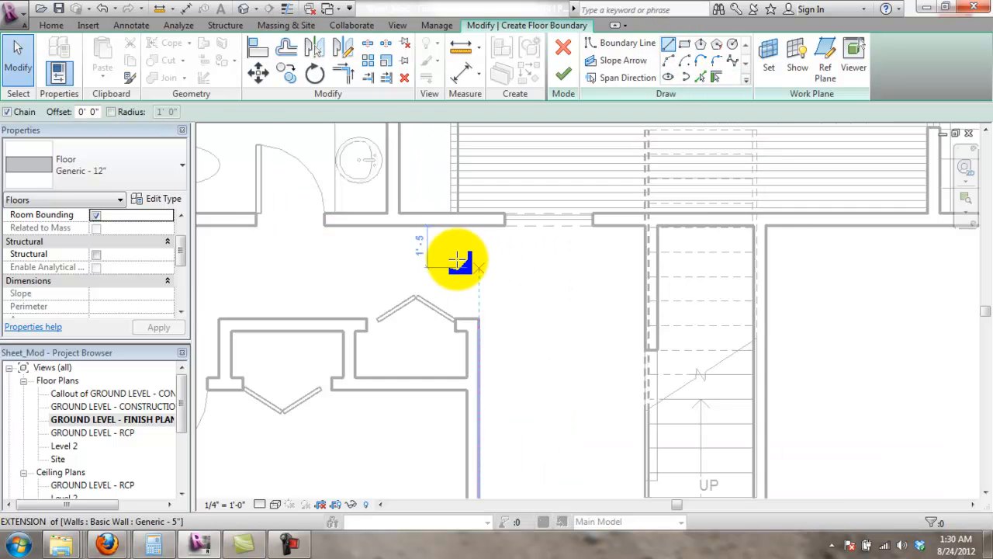
left_click(490, 352)
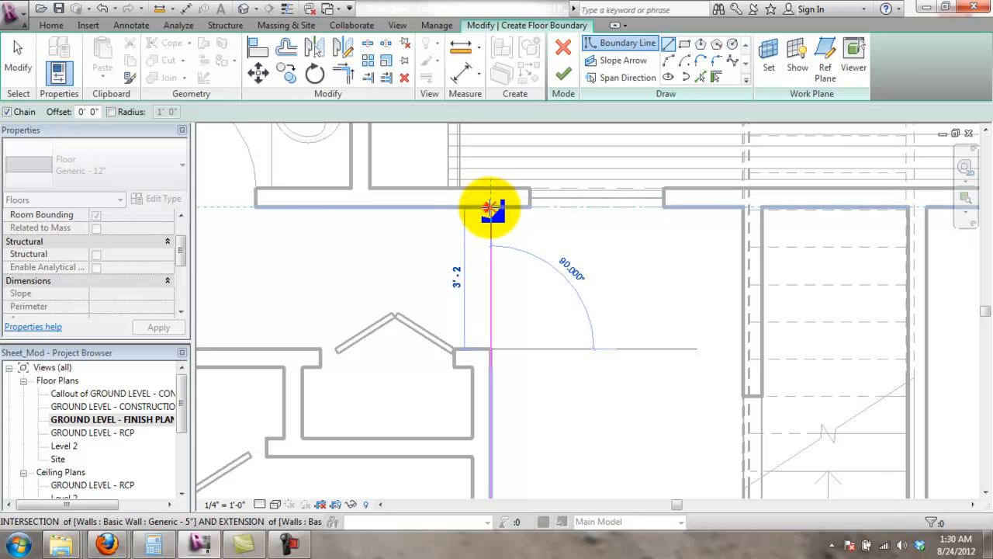
left_click(490, 208)
left_click(530, 200)
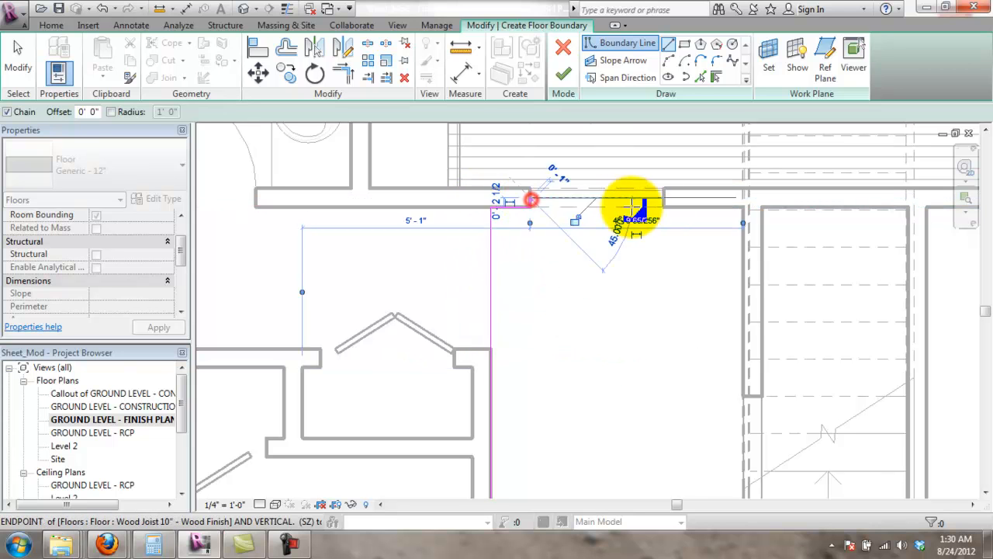
left_click(665, 200)
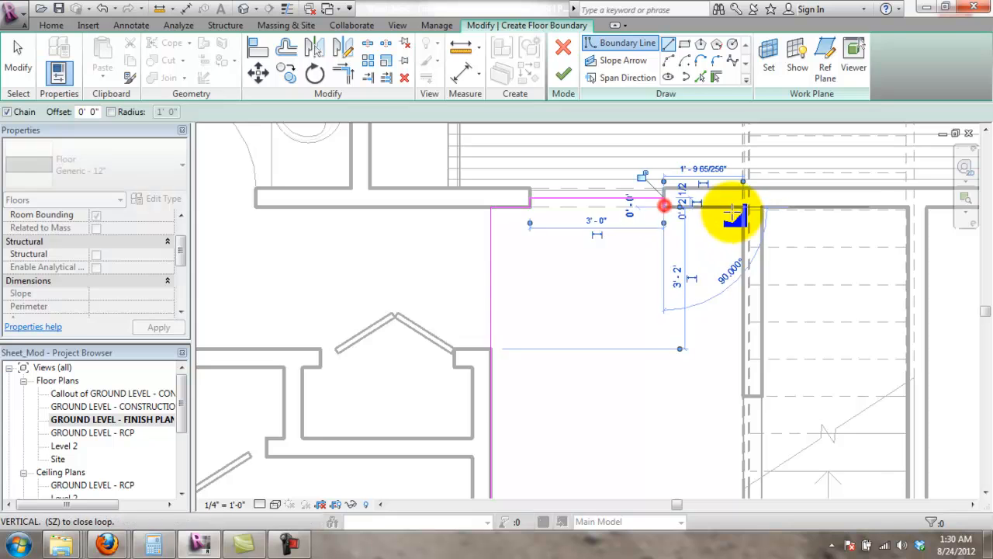
left_click(745, 208)
- Trace the boundary down to the stair railing, right to the wall, and up to the intersection
middle_click_drag(738, 406, 716, 295)
left_click(720, 372)
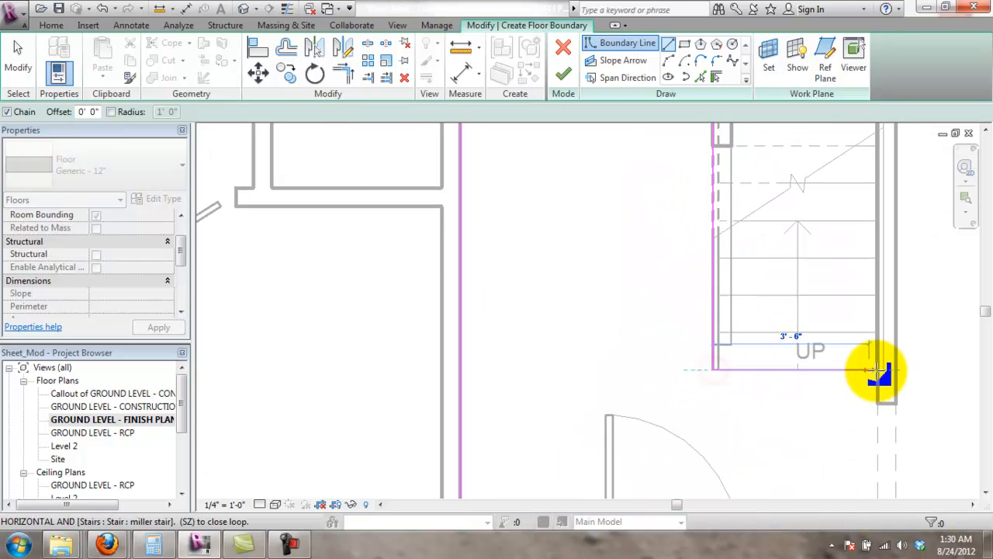
left_click(883, 371)
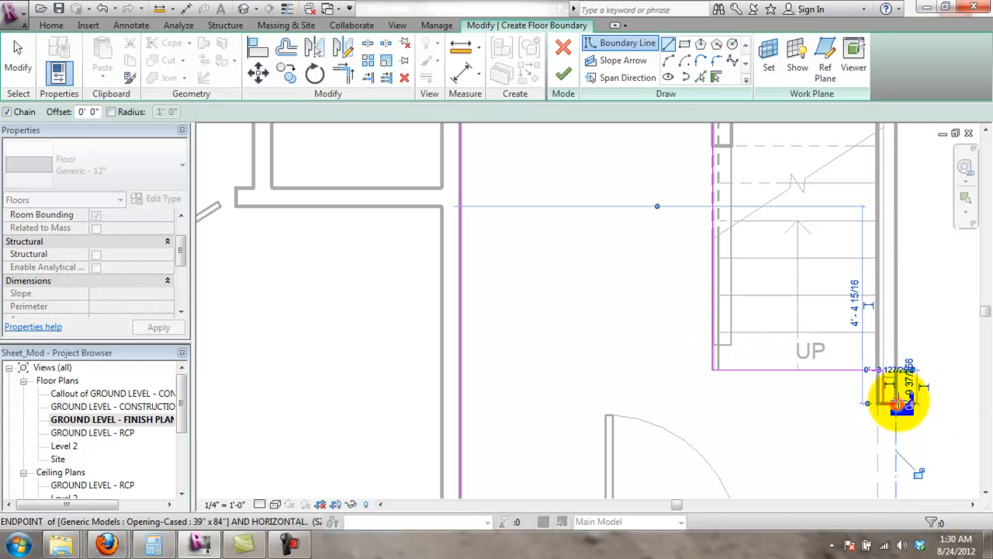
middle_click_drag(897, 159, 772, 431)
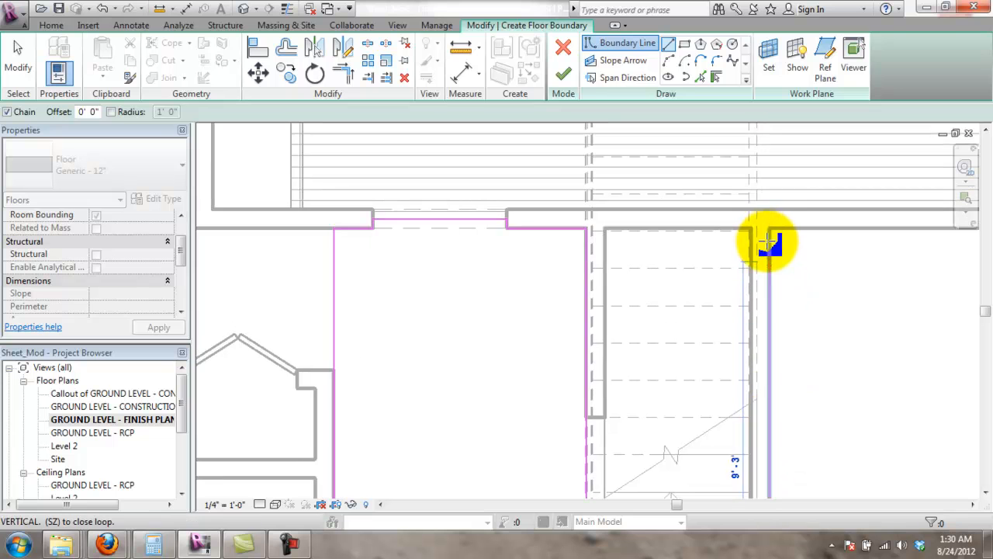
left_click(769, 229)
- Follow the wall left and run the boundary across the opening to the jamb
middle_click_drag(862, 279, 578, 321)
middle_click_drag(915, 273, 683, 300)
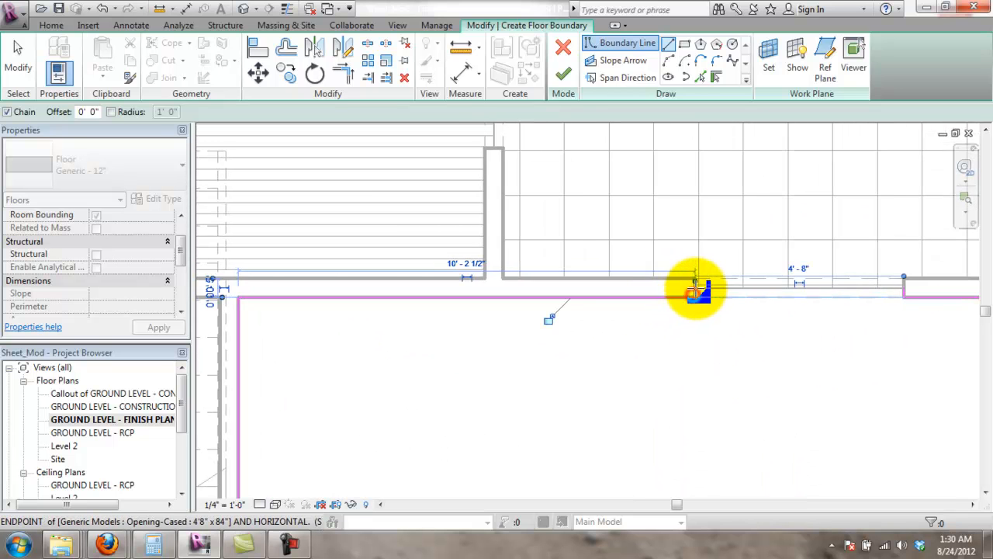
left_click(695, 287)
left_click(907, 287)
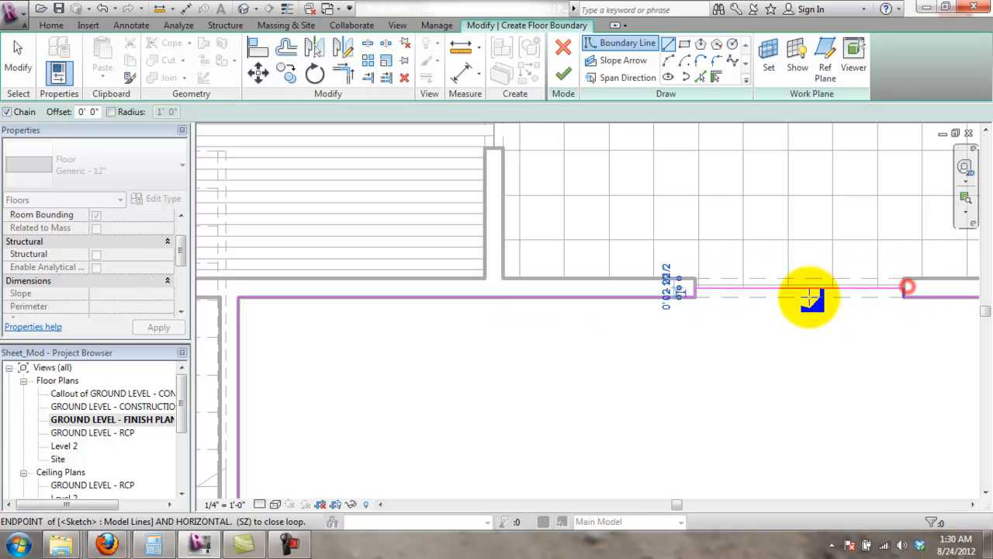
scroll(764, 338, "down", 2)
middle_click_drag(536, 464, 582, 242)
scroll(546, 358, "up", 1)
scroll(508, 318, "up", 4)
- Align the vertical boundary segment with the stair wall line
left_click(258, 48)
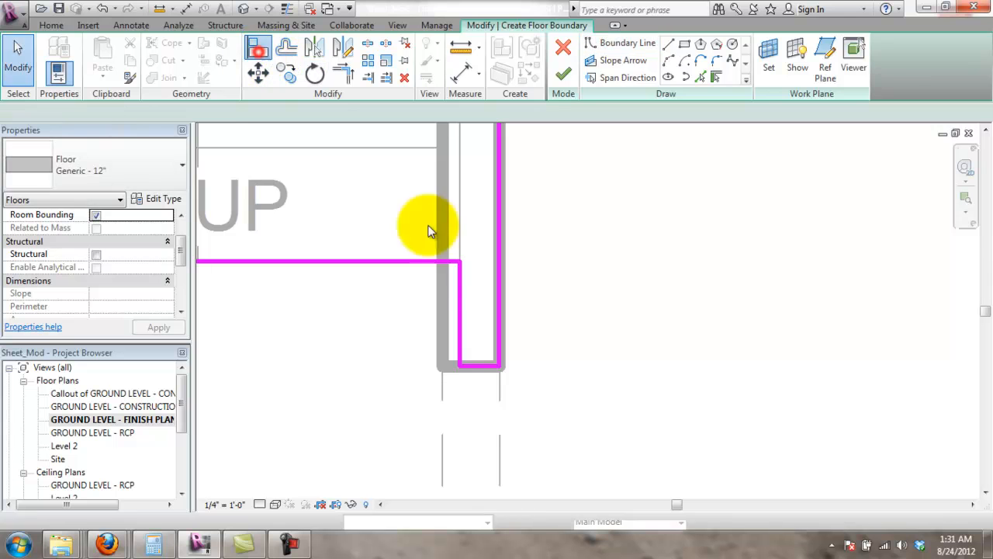
left_click(441, 302)
left_click(460, 305)
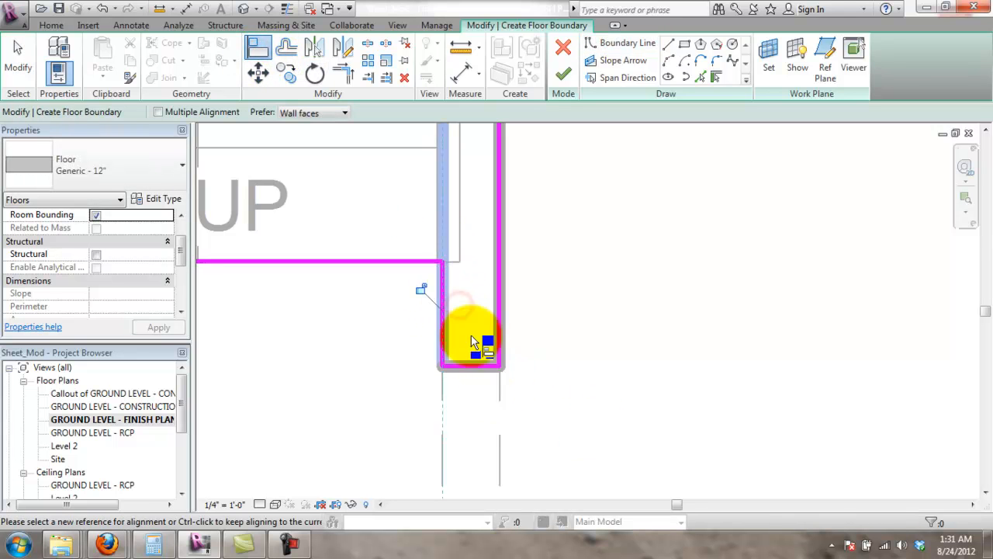
scroll(472, 339, "down", 5)
scroll(595, 174, "down", 1)
middle_click_drag(595, 198, 587, 266)
middle_click_drag(542, 240, 504, 289)
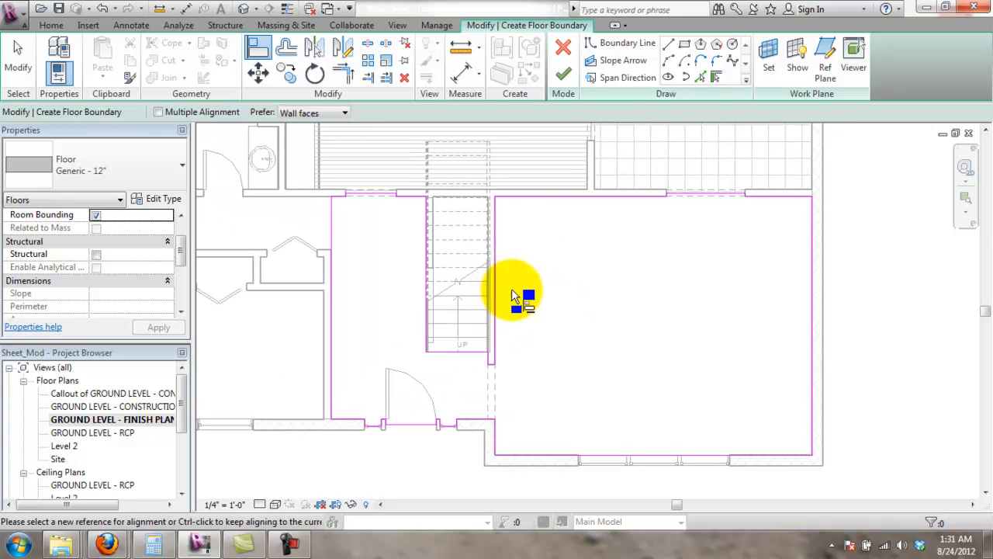
- Set the floor type to Wood Truss Joist 12" - Carpet Finish and finish the sketch
left_click(68, 168)
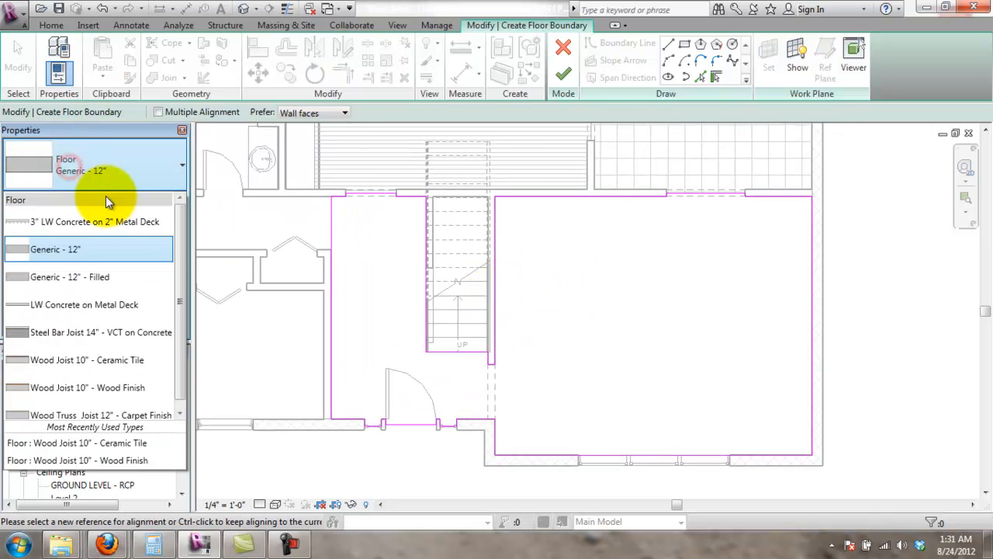
left_click_drag(178, 357, 184, 405)
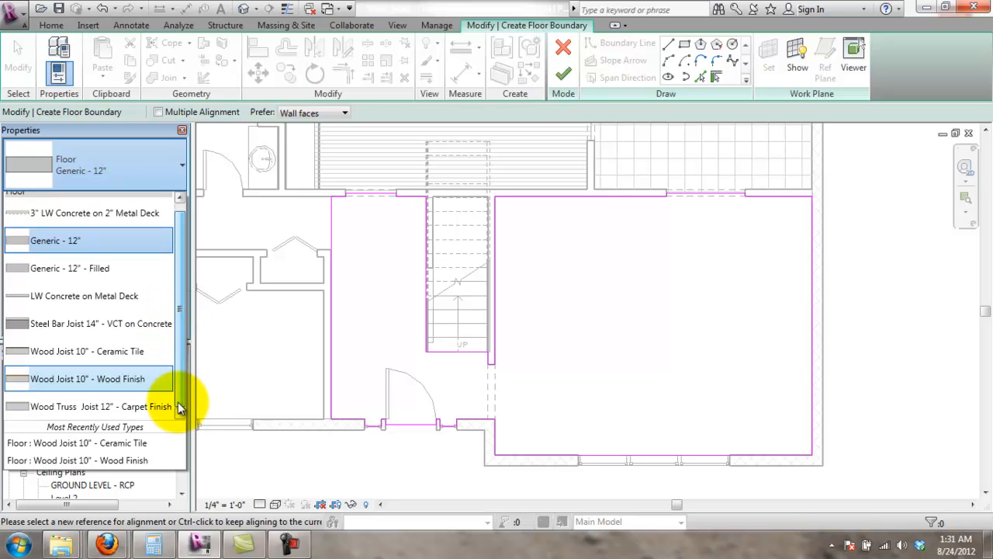
left_click(85, 406)
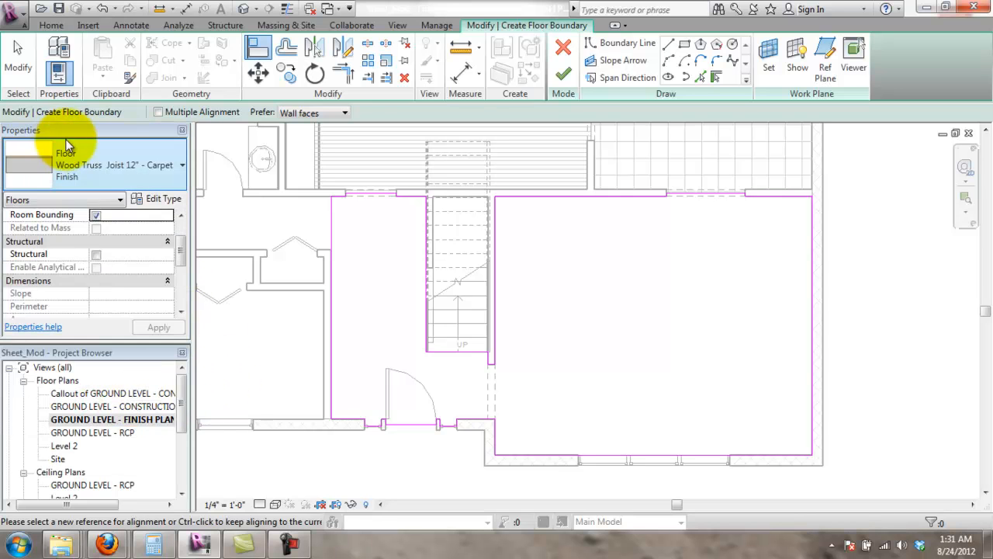
left_click(564, 72)
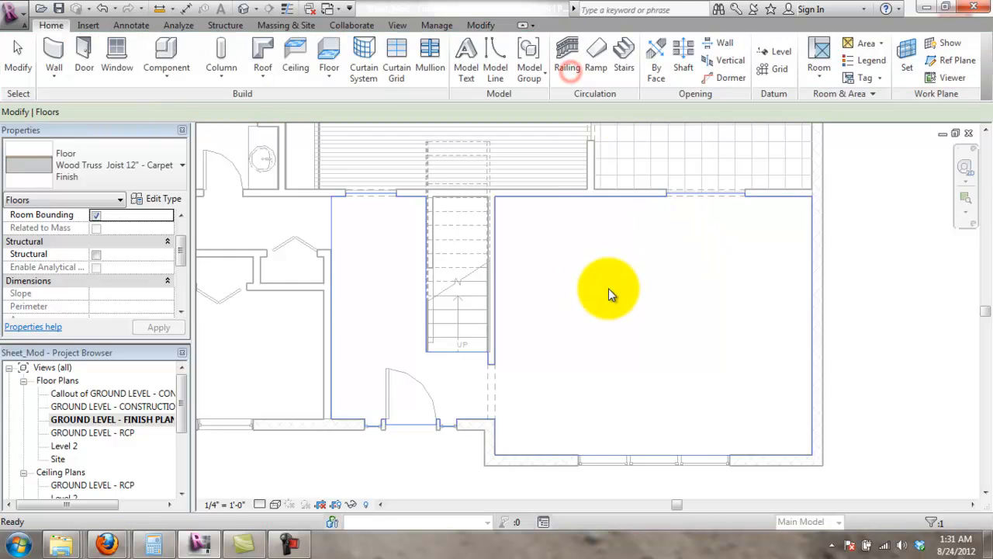
scroll(736, 288, "down", 1)
left_click(819, 277)
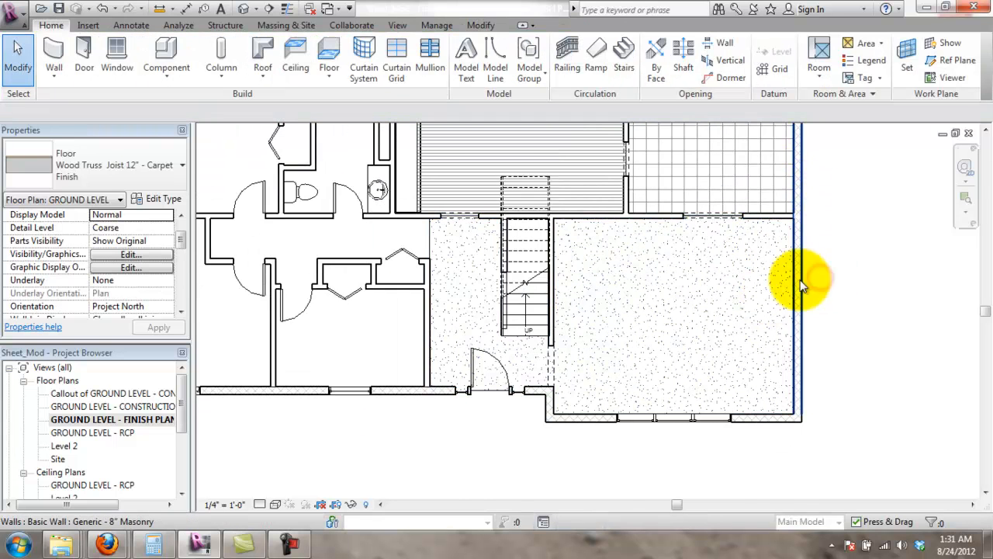
middle_click_drag(798, 182, 788, 328)
scroll(789, 328, "down", 2)
middle_click_drag(604, 428, 569, 352)
middle_click_drag(606, 395, 573, 361)
scroll(573, 360, "up", 2)
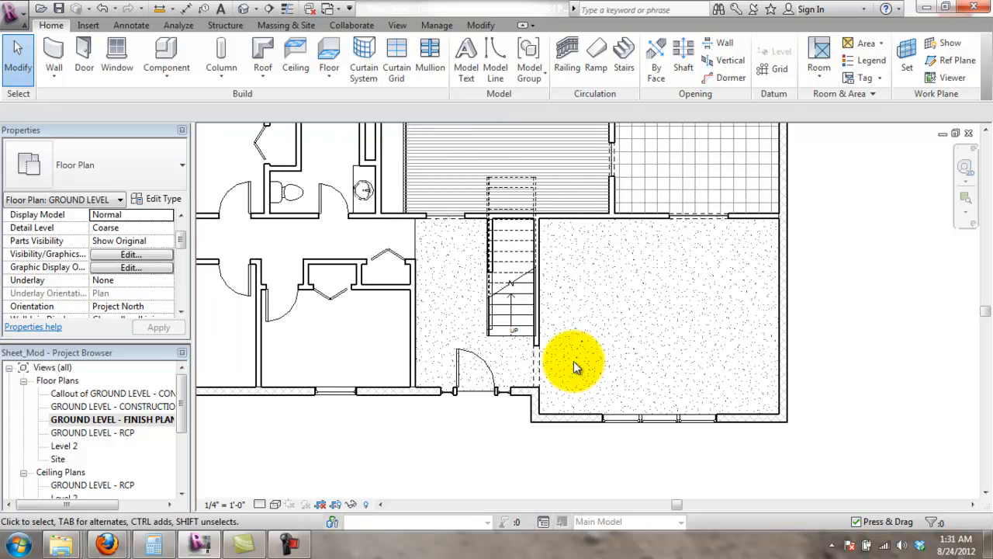
middle_click_drag(449, 285, 512, 332)
scroll(543, 322, "down", 2)
middle_click_drag(610, 311, 643, 286)
scroll(582, 350, "up", 2)
scroll(540, 437, "down", 1)
scroll(644, 286, "up", 1)
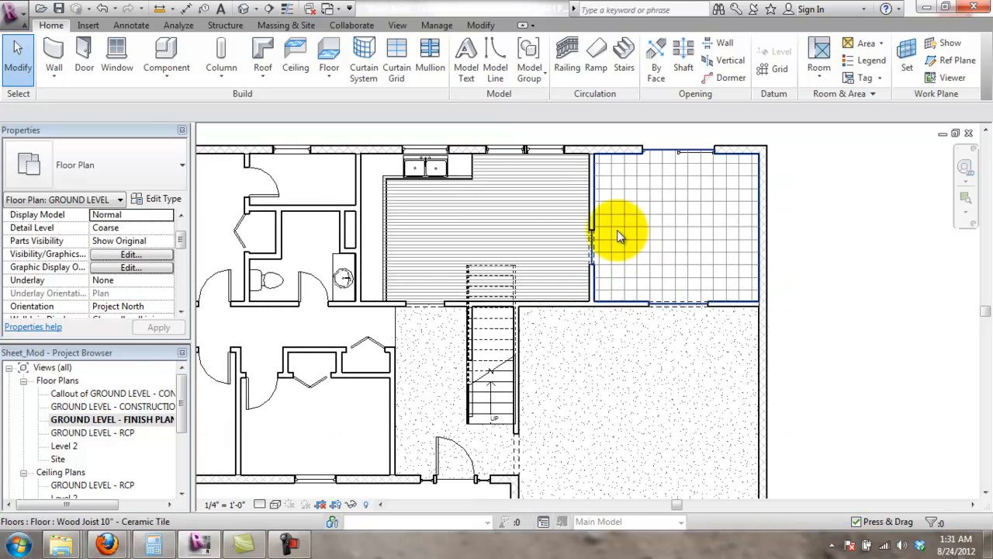
scroll(610, 312, "down", 1)
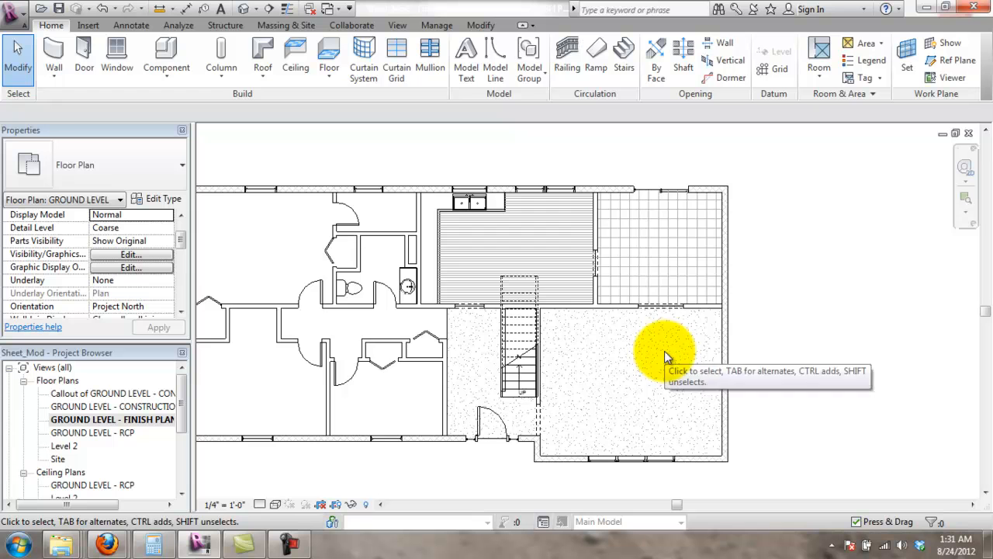
scroll(666, 298, "up", 4)
middle_click_drag(640, 278, 632, 255)
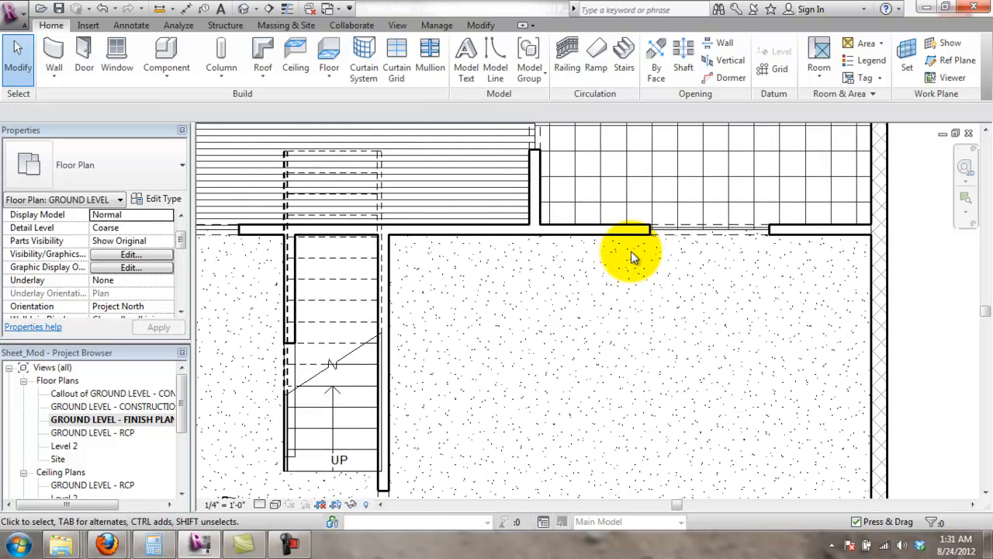
- Place an element keynote on the carpet floor with an elbowed leader
left_click(132, 26)
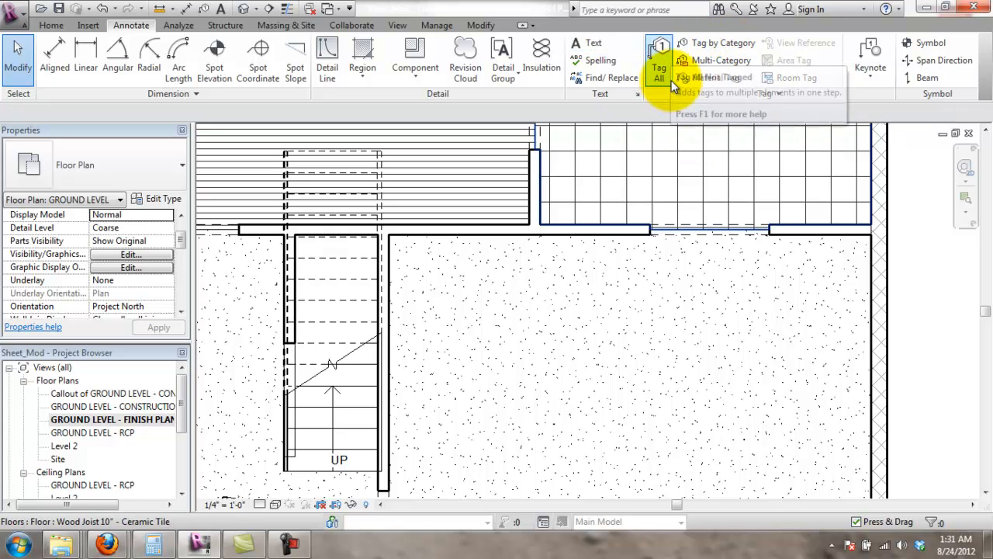
left_click(866, 52)
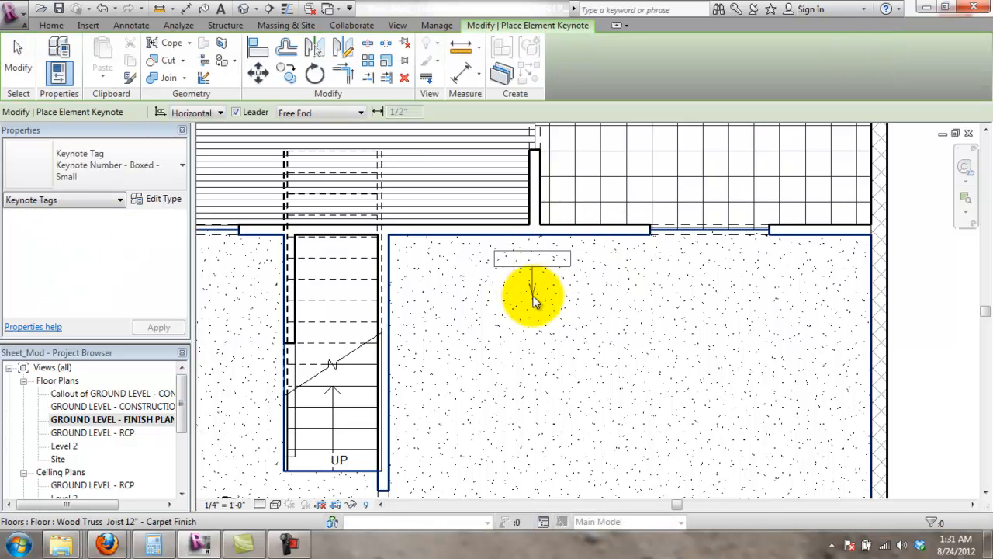
left_click(535, 300)
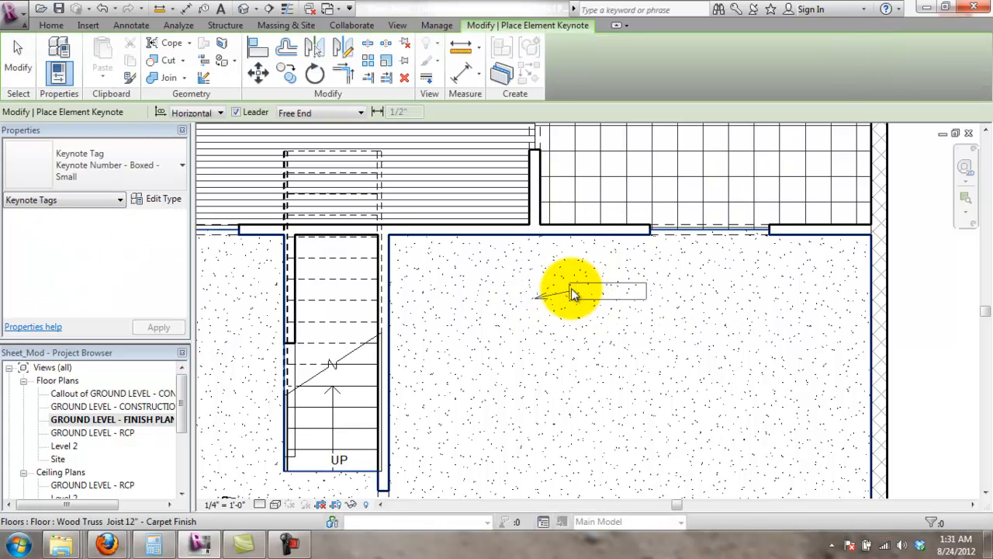
left_click(579, 319)
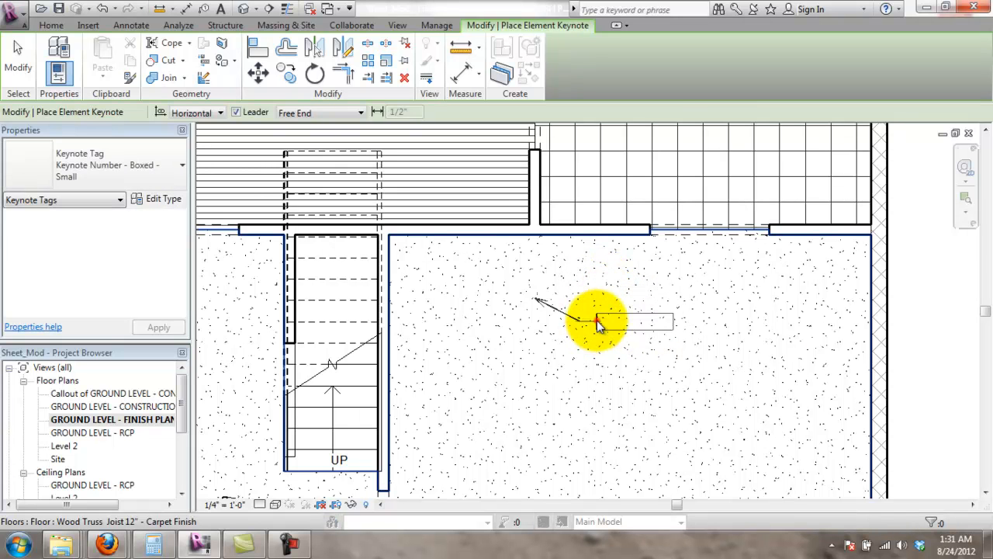
left_click(597, 322)
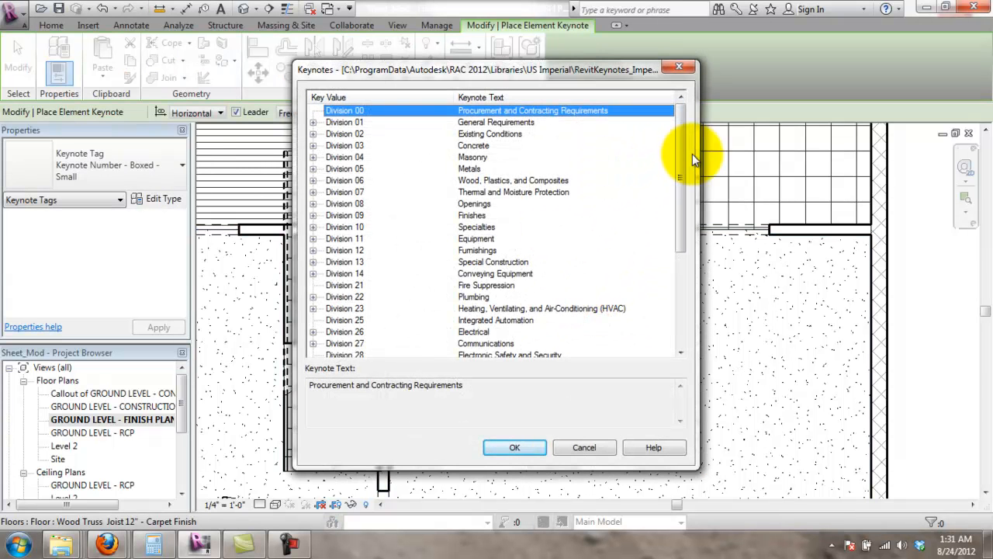
mouse_move(682, 177)
left_mouse_down()
mouse_move(686, 288)
mouse_move(712, 176)
mouse_move(691, 158)
mouse_move(675, 164)
left_mouse_up()
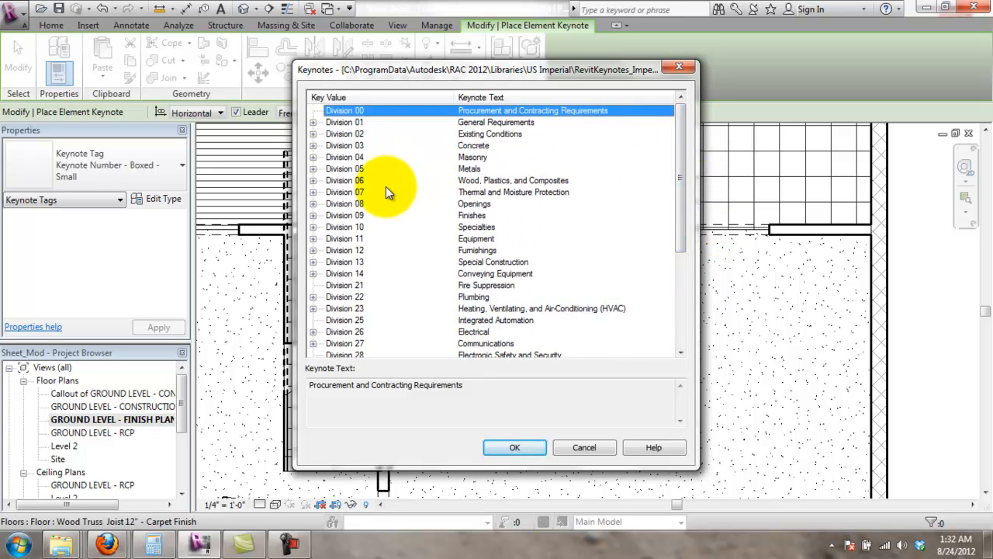
- Assign keynote 09 91 00.A2 Semi-Gloss Paint Finish from Division 09 Painting
left_click(312, 215)
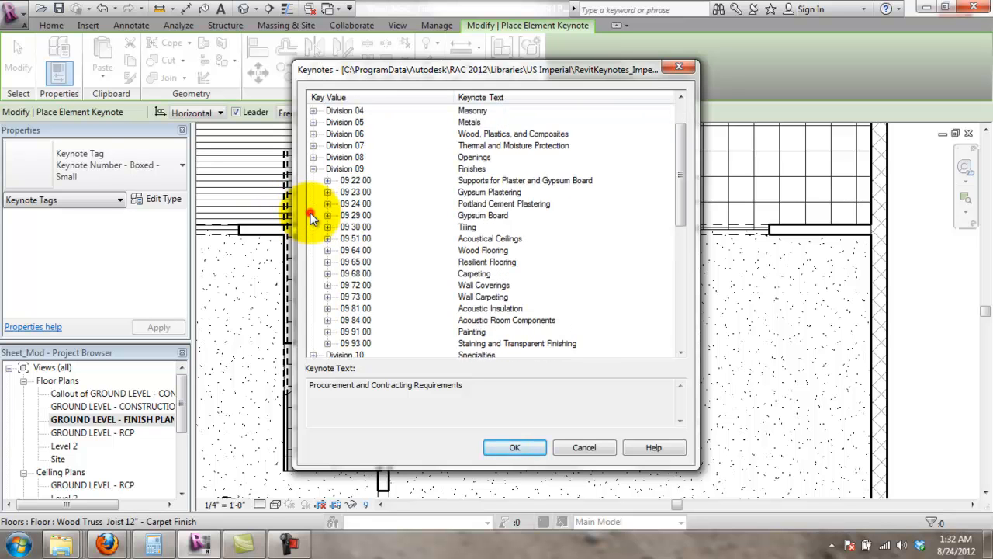
left_click(328, 331)
left_click(482, 333)
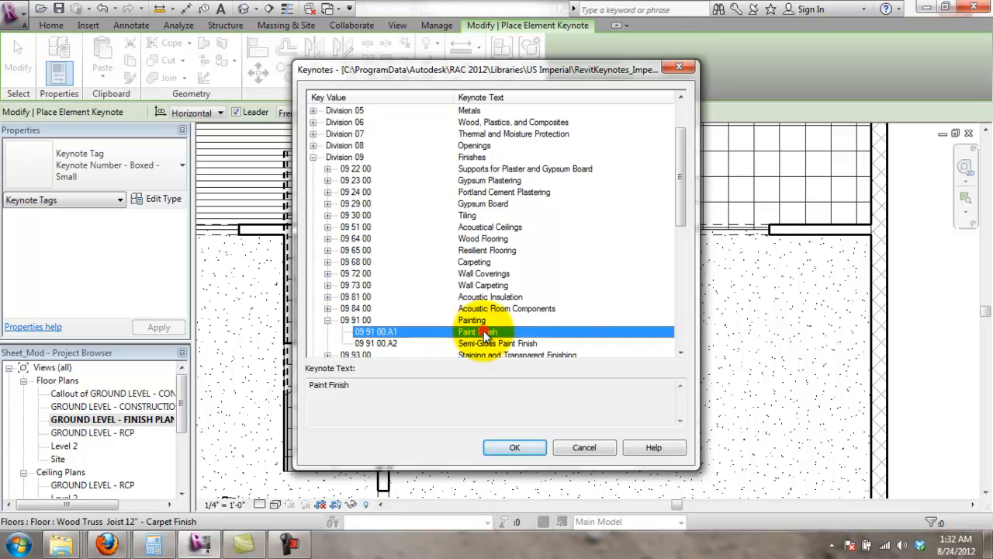
scroll(516, 326, "down", 1)
left_click(509, 334)
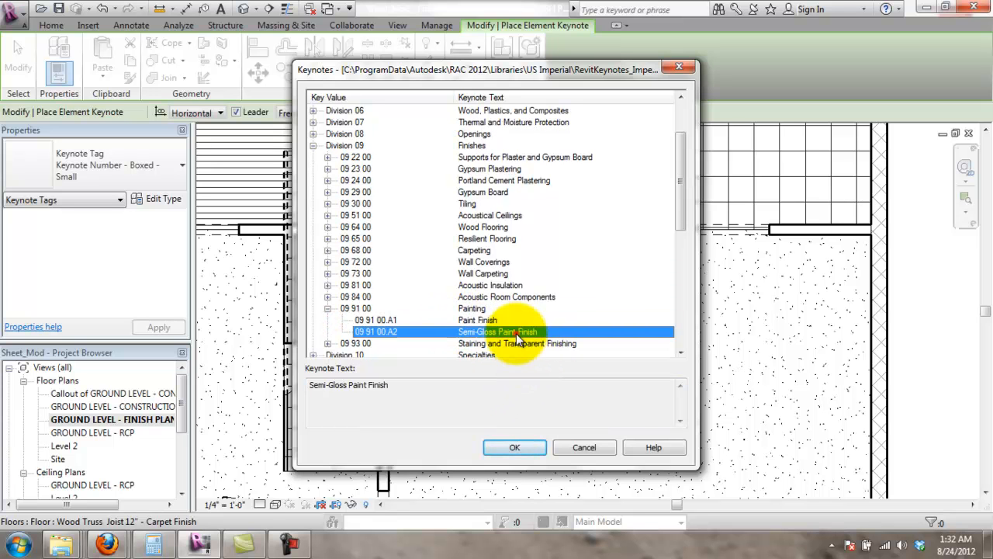
left_click(524, 441)
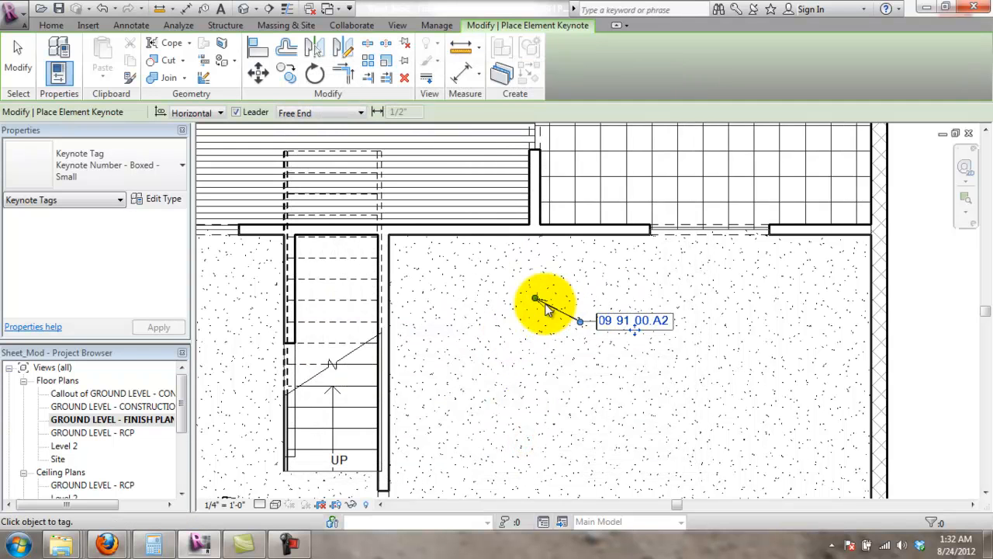
- Move the keynote leader end onto the wall and shift the tag up and left
left_click_drag(536, 300, 389, 236)
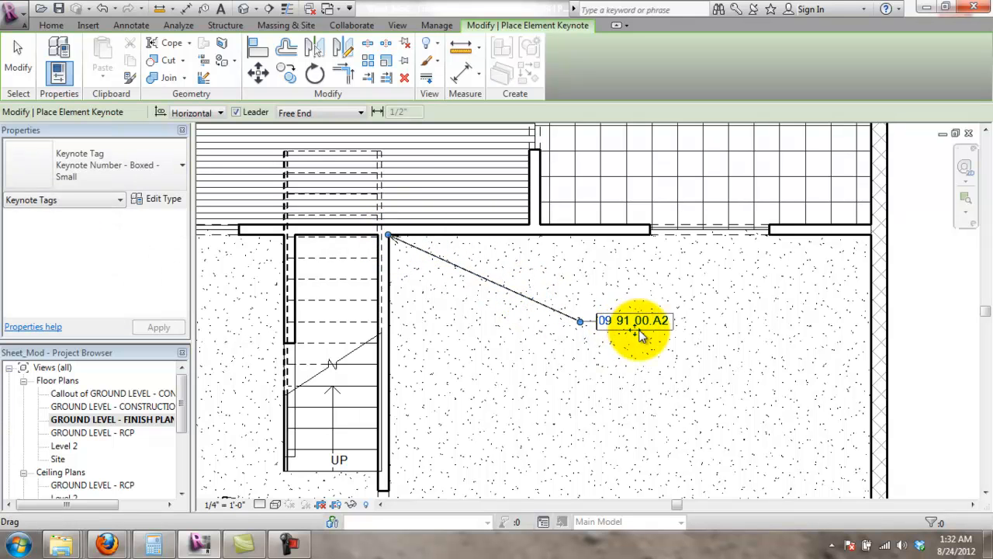
left_click_drag(604, 322, 496, 298)
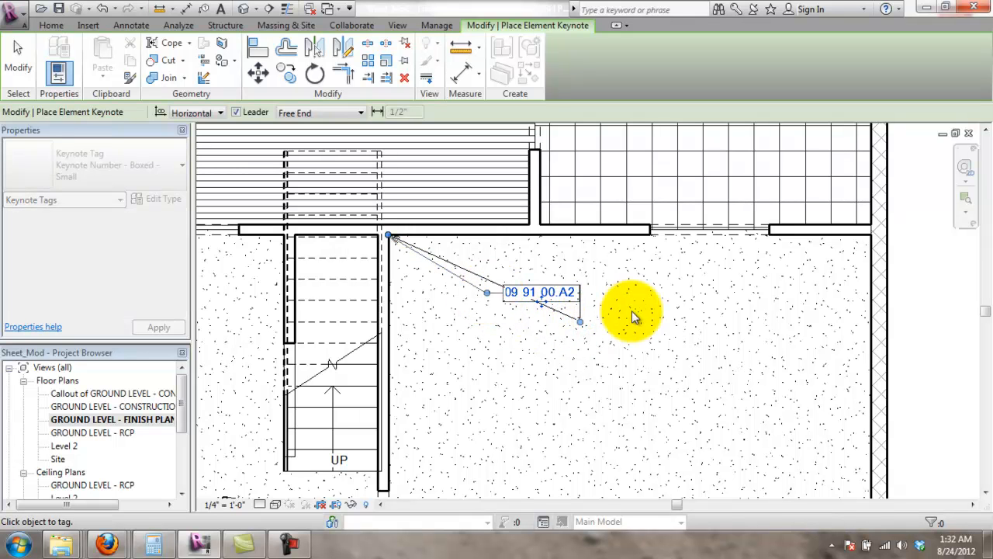
left_click(632, 312)
scroll(571, 282, "up", 2)
scroll(572, 281, "up", 1)
- Review the tag's keynote list without changes and keep the leader set to Free End
double_click(569, 314)
left_click(599, 452)
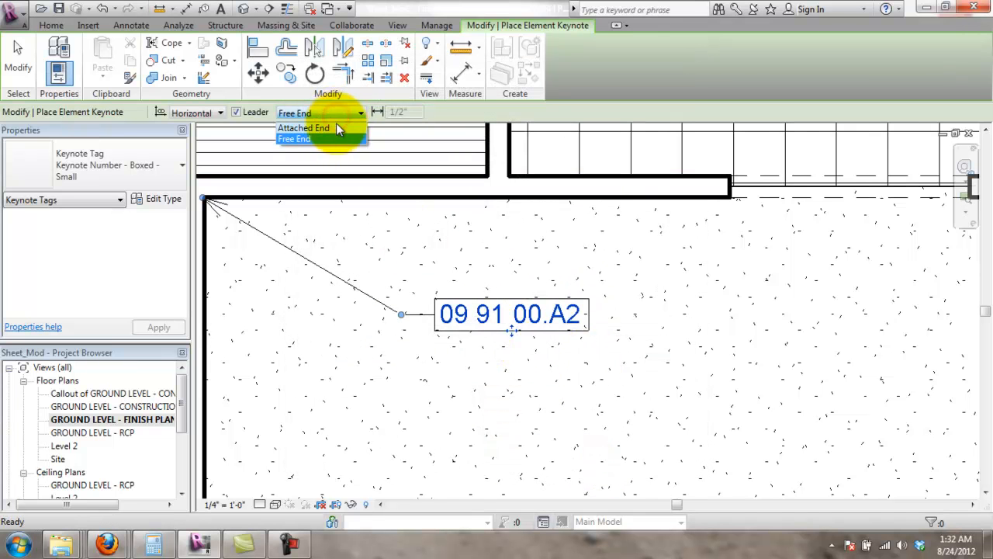
left_click(288, 113)
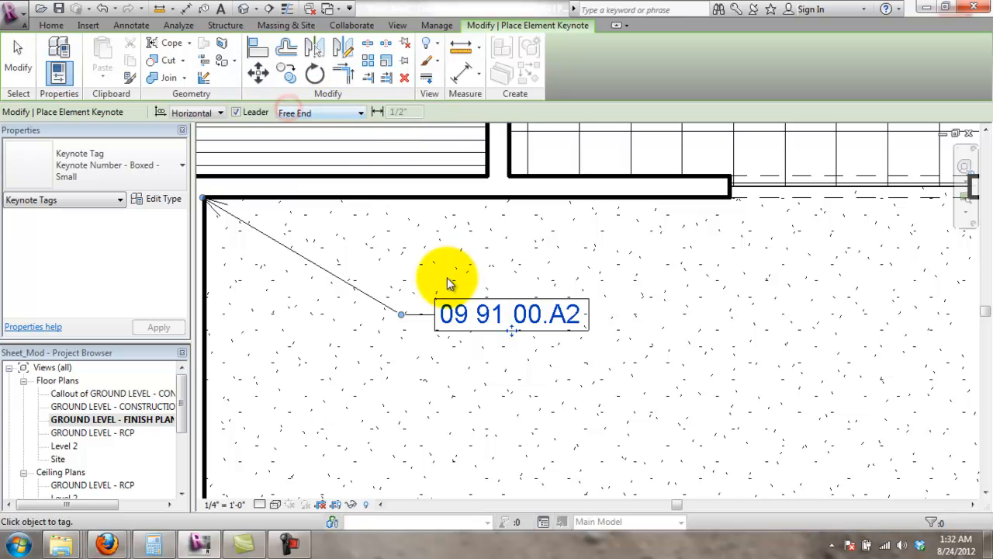
scroll(459, 317, "down", 1)
left_click(681, 314)
scroll(645, 268, "up", 1)
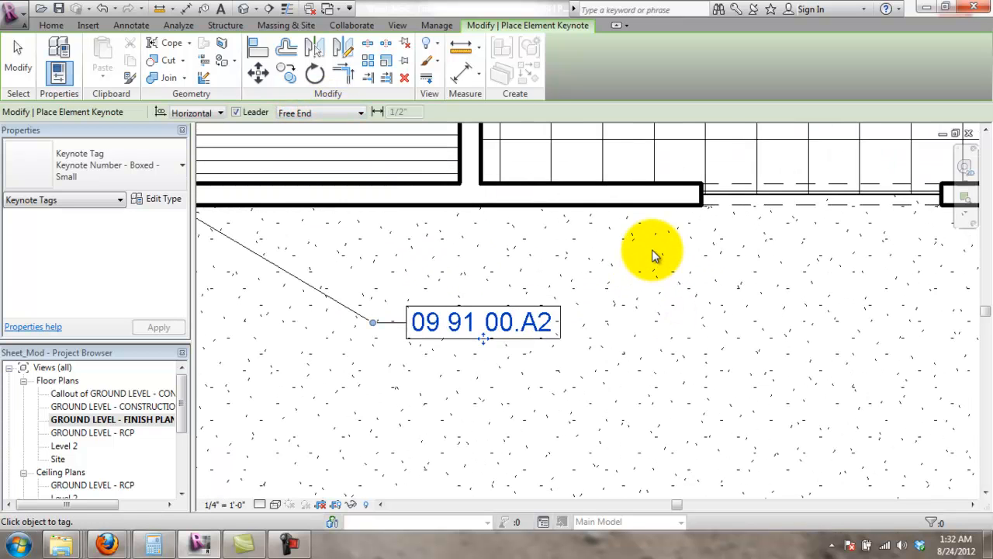
scroll(654, 254, "down", 2)
scroll(694, 207, "down", 1)
- End the Keynote tool, then select the 09 91 00.A2 tag to check it and deselect
key("Escape")
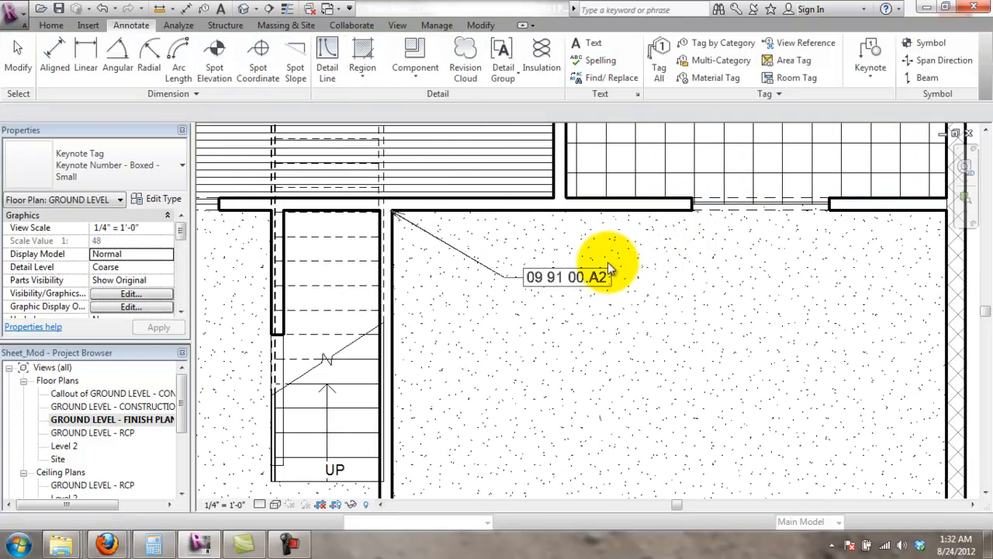
scroll(608, 261, "up", 1)
scroll(674, 206, "down", 3)
scroll(620, 247, "up", 2)
left_click(606, 246)
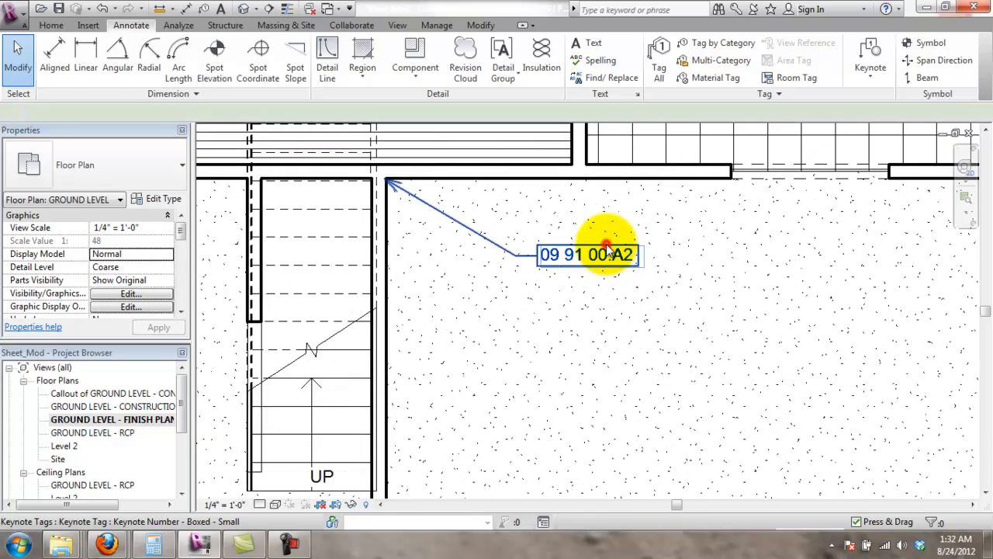
scroll(687, 227, "down", 1)
middle_click_drag(705, 228, 612, 333)
scroll(608, 334, "up", 1)
scroll(608, 333, "up", 2)
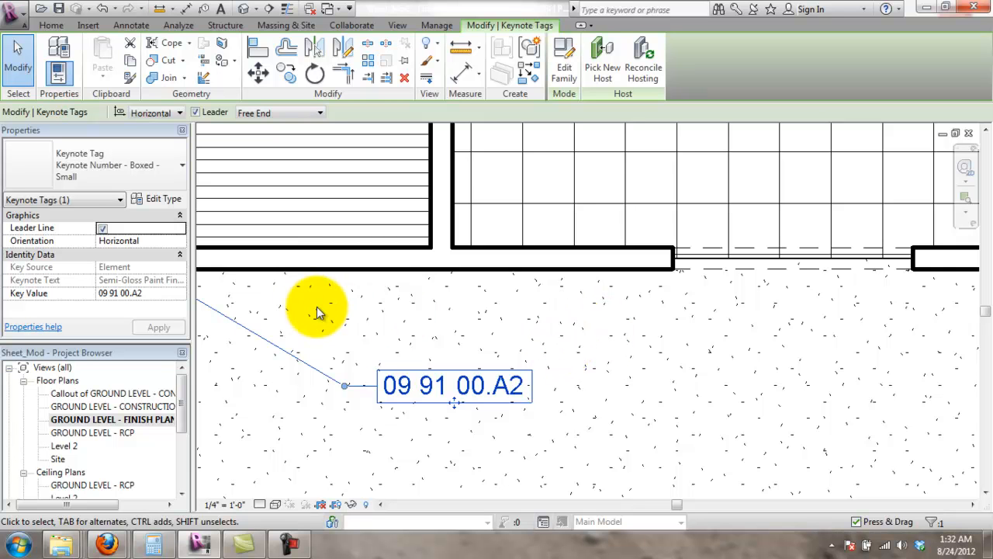
left_click(479, 333)
scroll(481, 331, "down", 2)
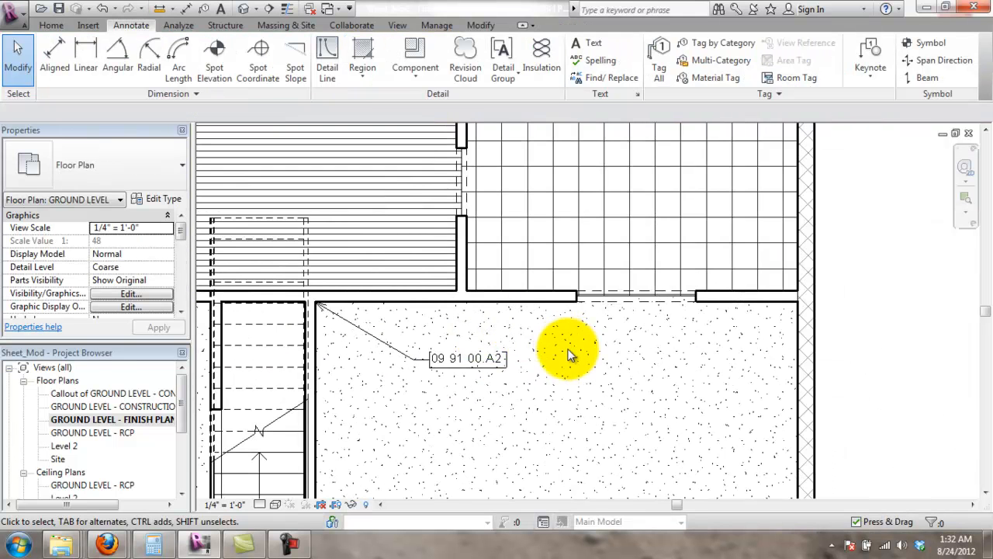
- Pan the plan to bring the entry area beside the stair into view
left_click(590, 44)
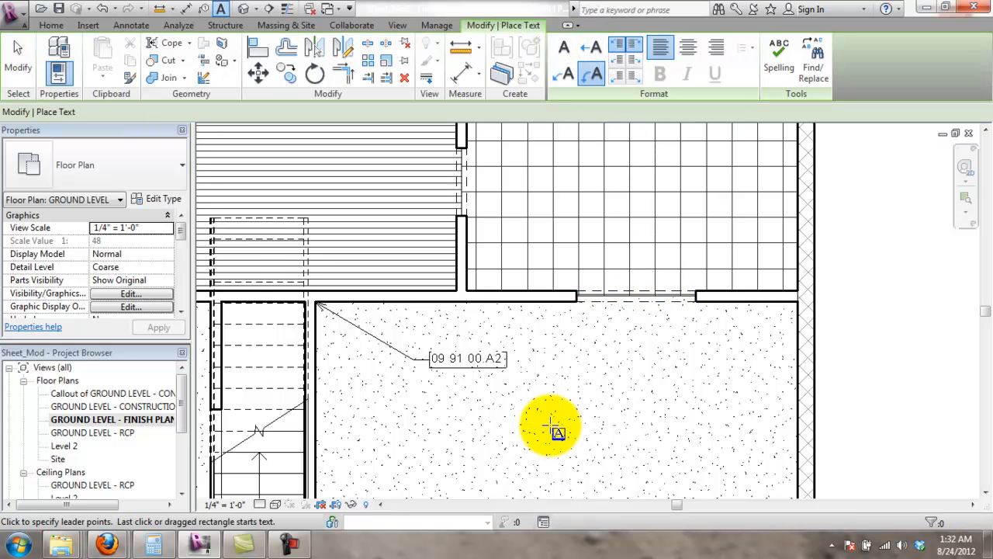
middle_click_drag(448, 459, 548, 347)
scroll(371, 284, "up", 1)
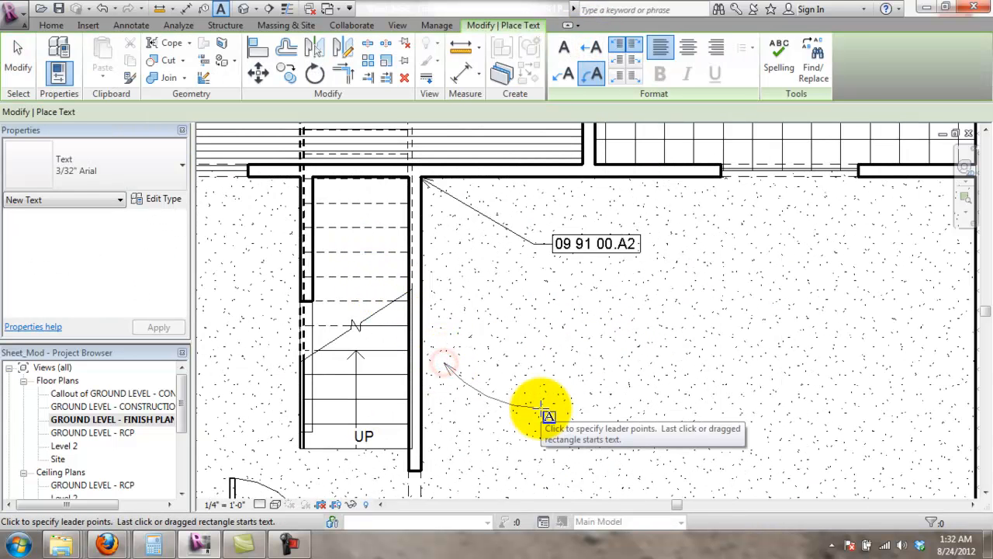
key("Escape")
scroll(523, 335, "down", 6)
scroll(388, 326, "up", 5)
middle_click_drag(426, 377, 411, 318)
scroll(411, 322, "up", 1)
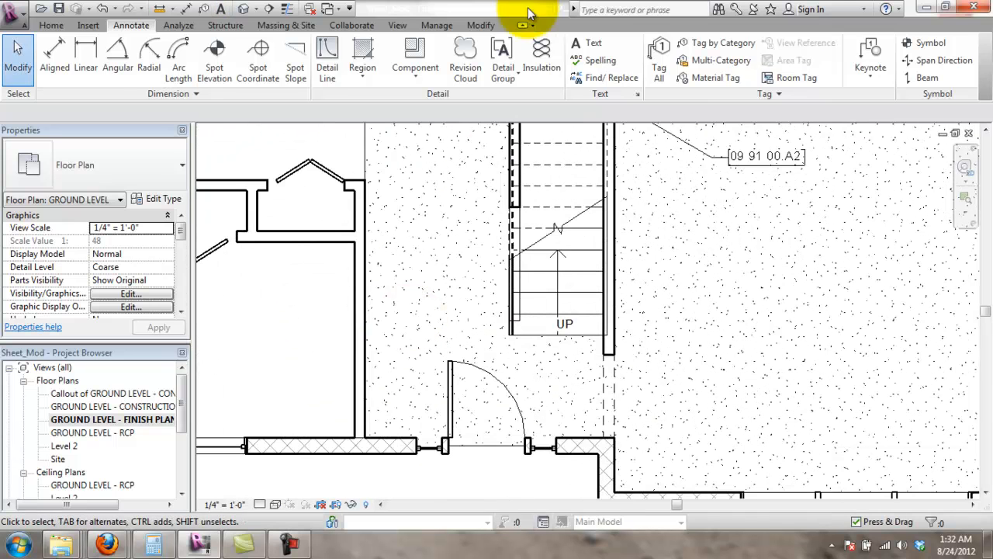
- Place a text note reading P1 near the entry
left_click(586, 43)
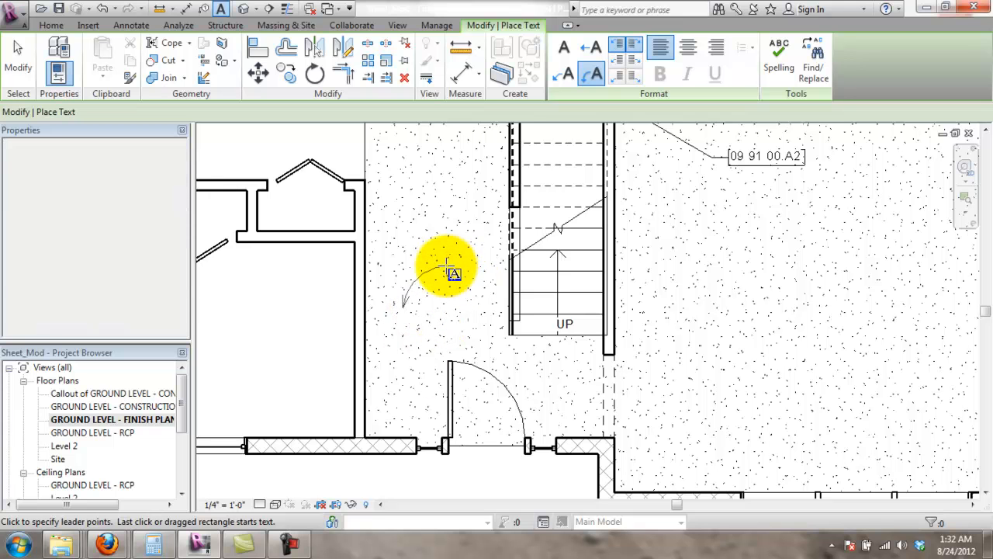
key("Escape")
left_click(584, 44)
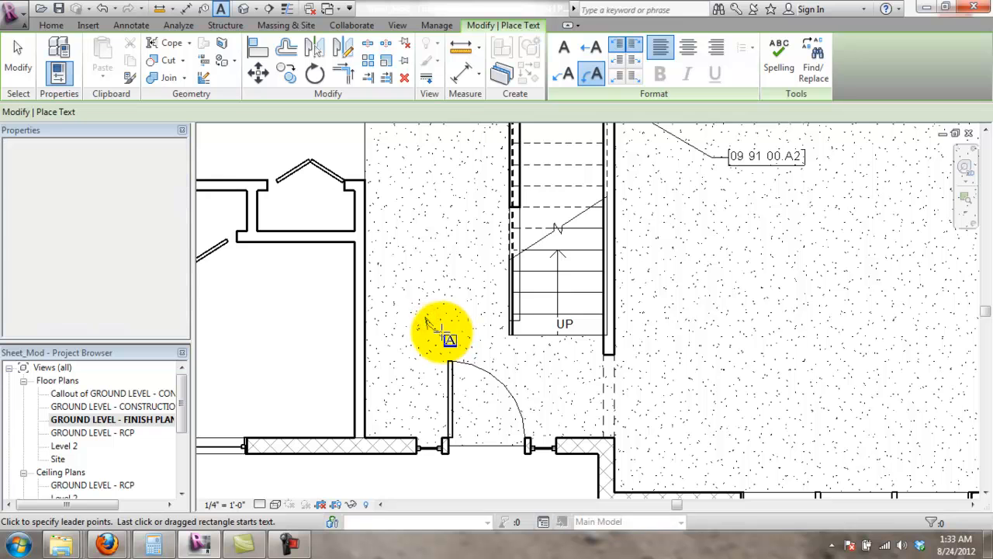
left_click(439, 272)
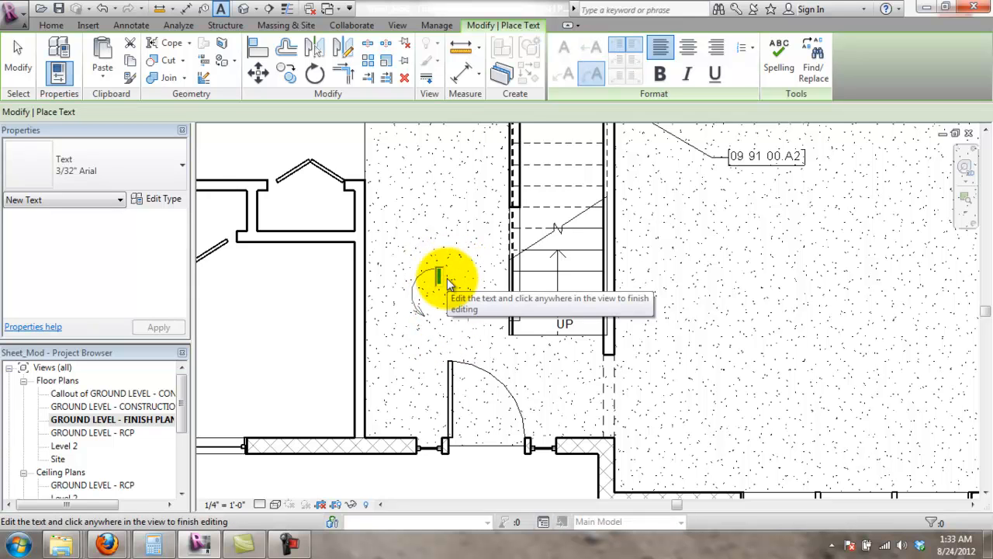
type("P")
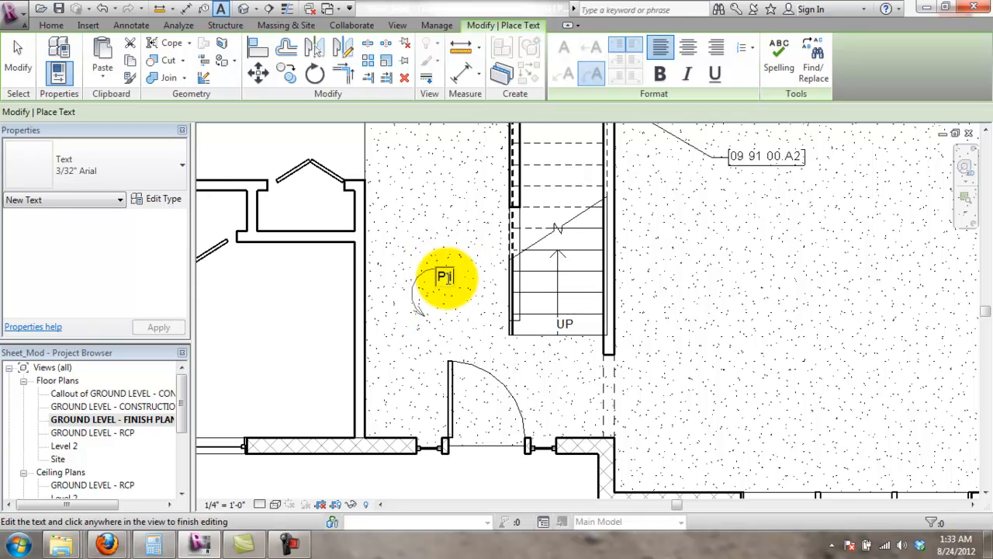
type("1")
left_click(482, 339)
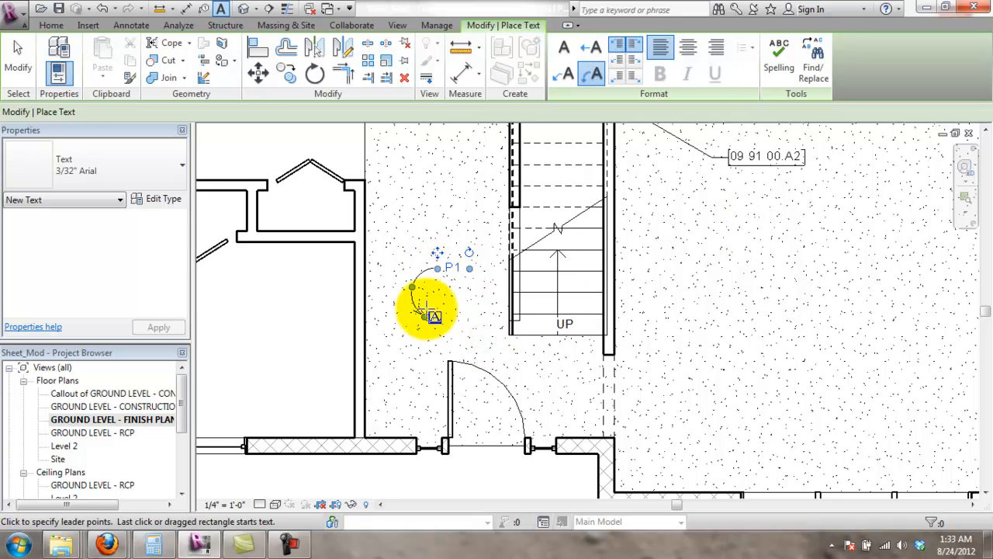
key("Escape")
- Drag the P1 leader end down to the wall, bend its arc, and move the note down-left
mouse_move(412, 311)
left_mouse_down()
mouse_move(384, 431)
mouse_move(360, 433)
left_mouse_up()
left_click_drag(344, 329, 408, 373)
left_click(455, 267)
left_click_drag(437, 254, 423, 312)
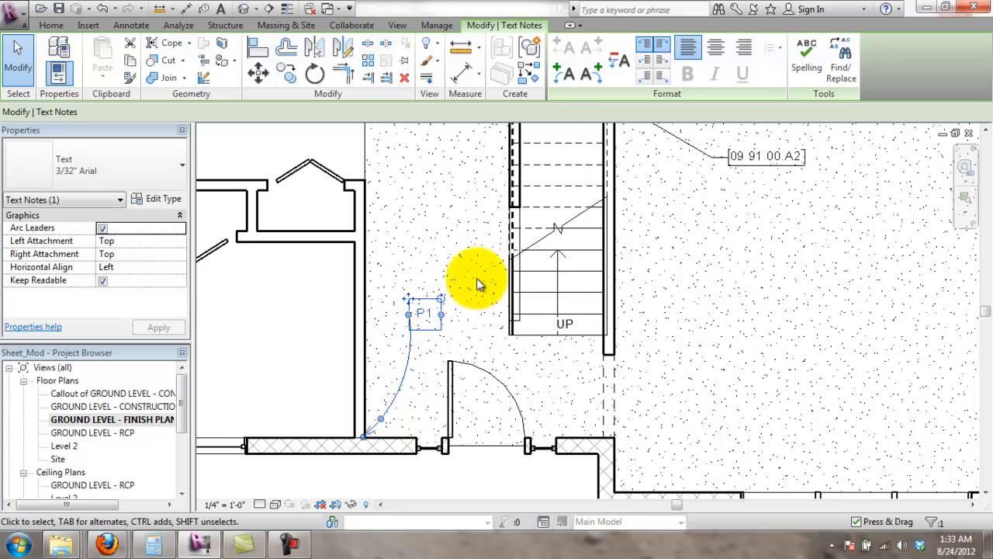
- Attach P1's leaders at the bottom and add a second arc leader pointing up-left
left_click(646, 78)
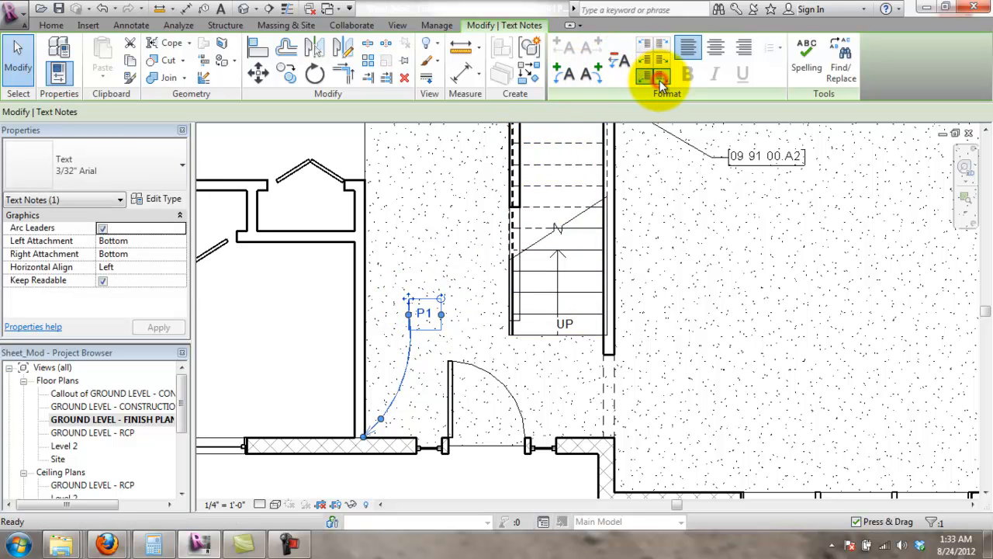
left_click_drag(404, 326, 408, 333)
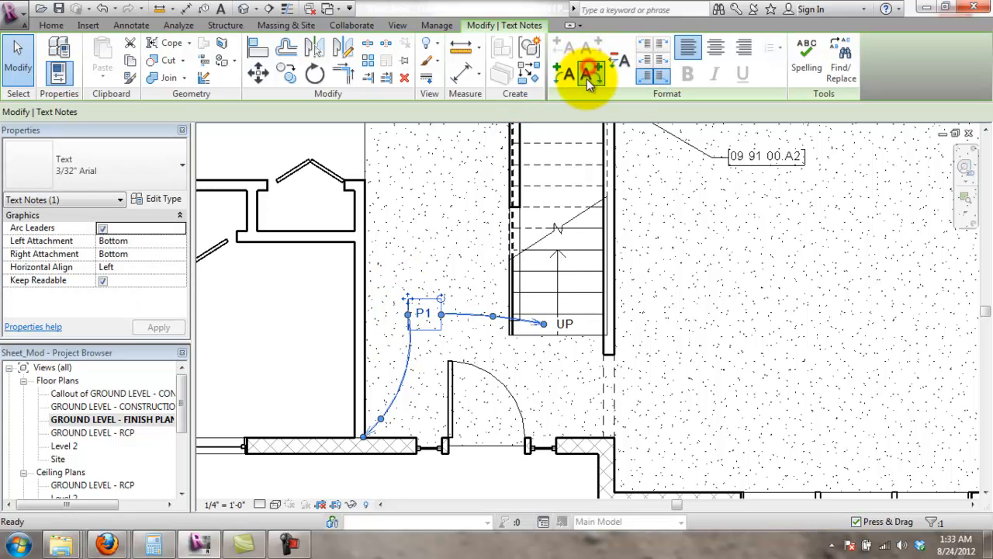
left_click(588, 75)
left_click_drag(536, 330, 362, 180)
left_click_drag(425, 250, 416, 249)
- Move the P1 note down and right and remove both of its leaders
left_click(425, 338)
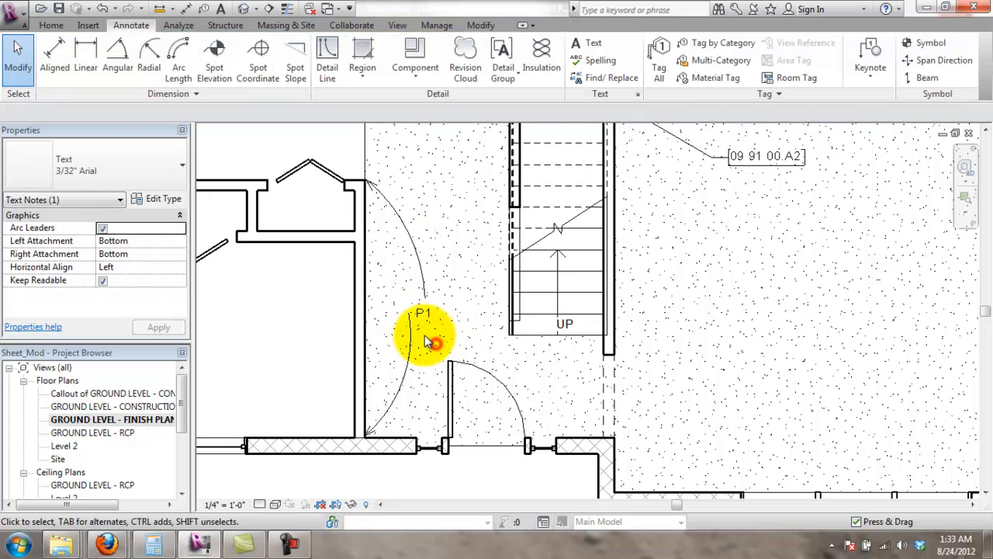
left_click(419, 326)
scroll(421, 332, "down", 1)
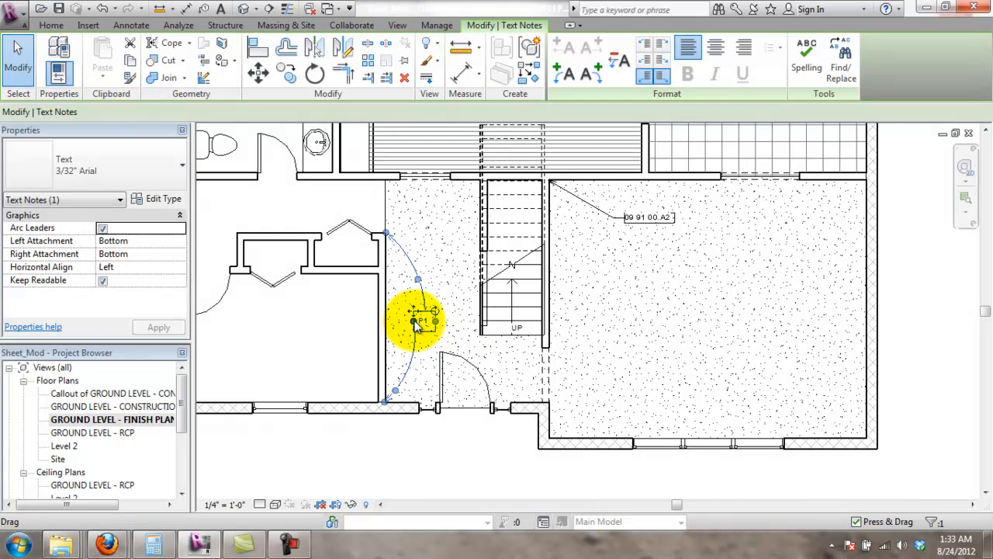
scroll(424, 333, "up", 3)
mouse_move(411, 324)
left_mouse_down()
mouse_move(450, 349)
mouse_move(403, 329)
mouse_move(420, 332)
left_mouse_up()
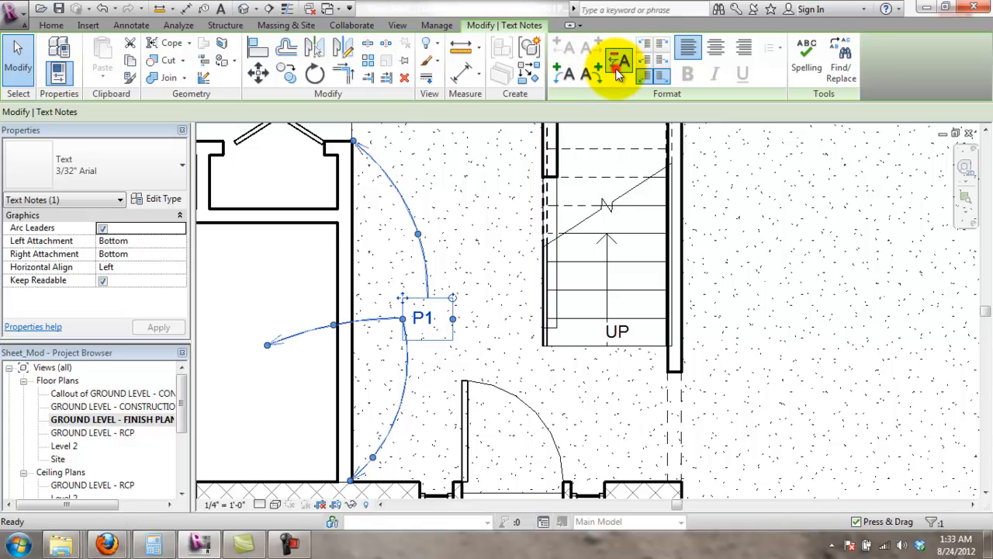
left_click(618, 69)
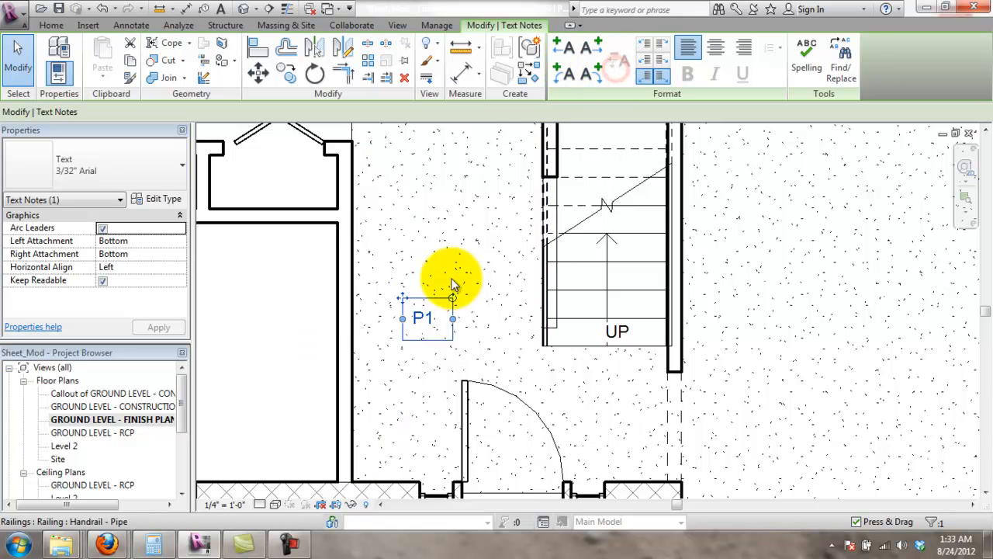
left_click(422, 319)
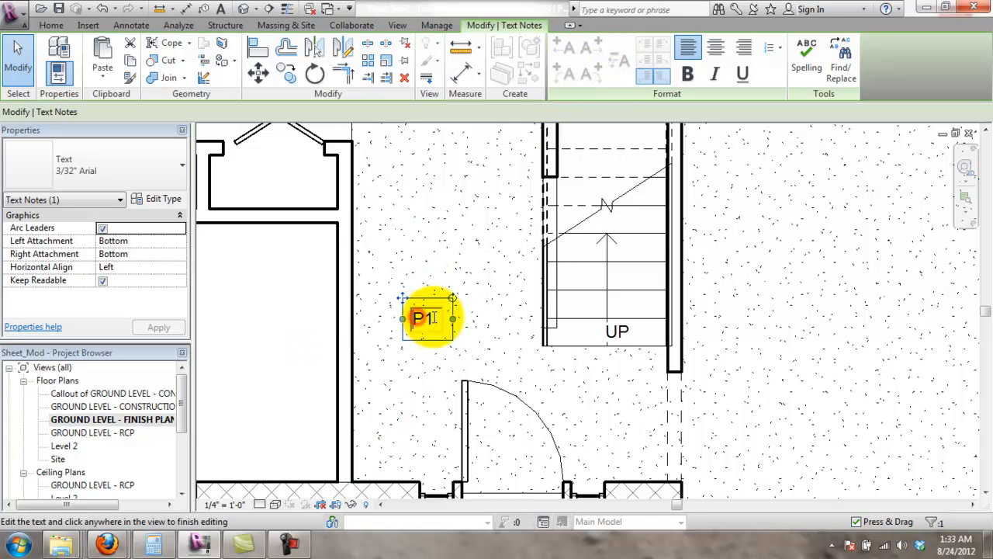
left_click(400, 289)
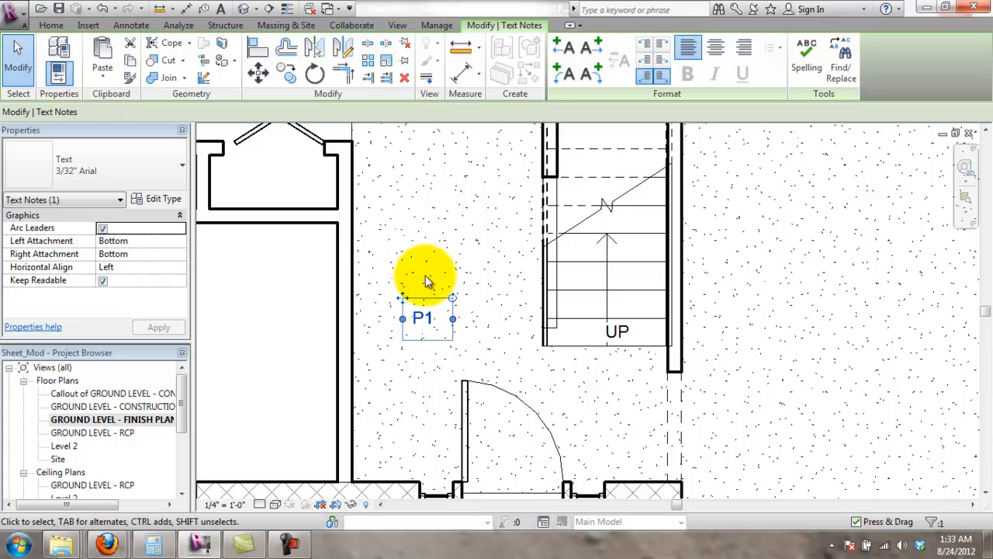
- Add a left arc leader to P1 curving down to the bottom wall
left_click(565, 72)
left_click_drag(333, 324, 353, 476)
left_click_drag(325, 380, 419, 405)
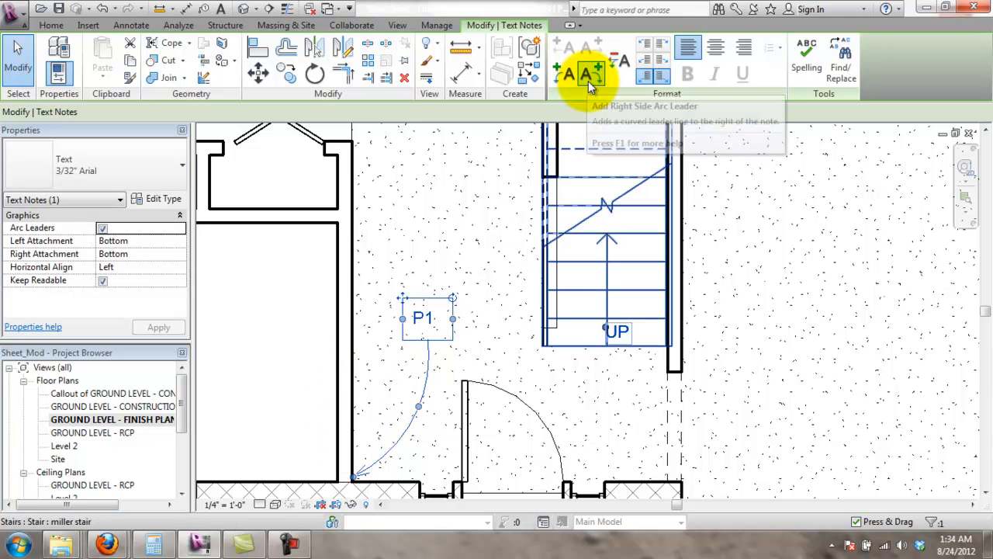
- Add a second arc leader from P1 curving up to the upper wall corner
left_click(573, 78)
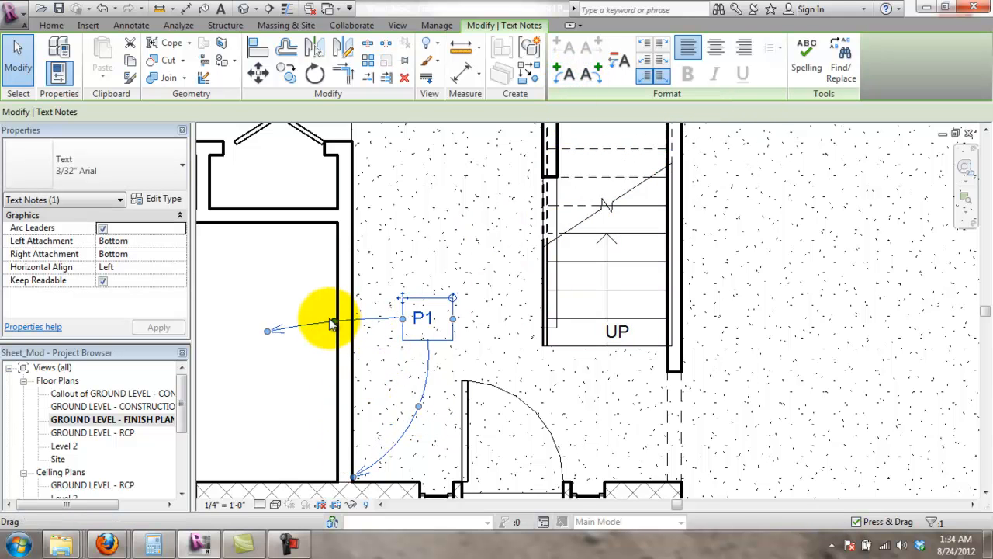
left_click_drag(268, 330, 349, 190)
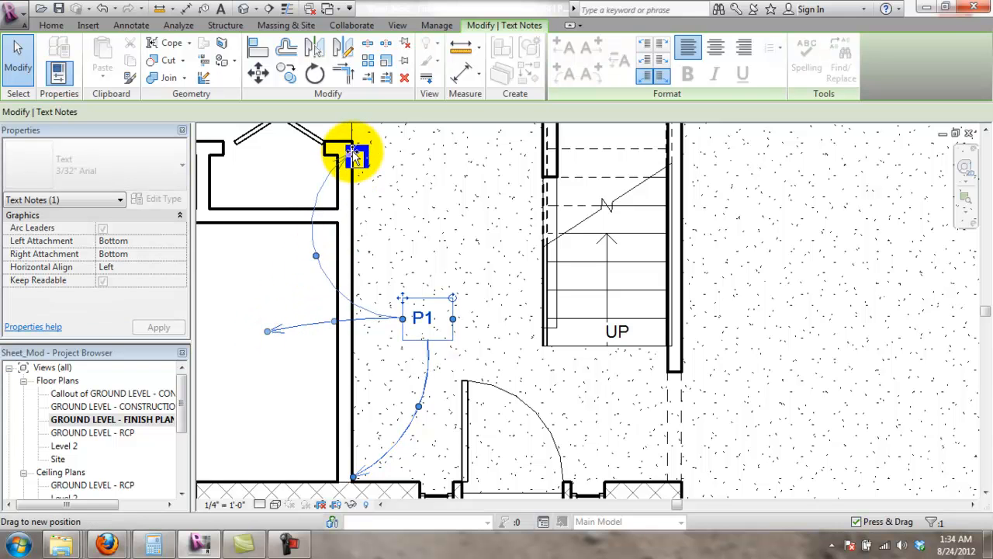
left_click_drag(354, 150, 350, 145)
left_click_drag(311, 250, 428, 244)
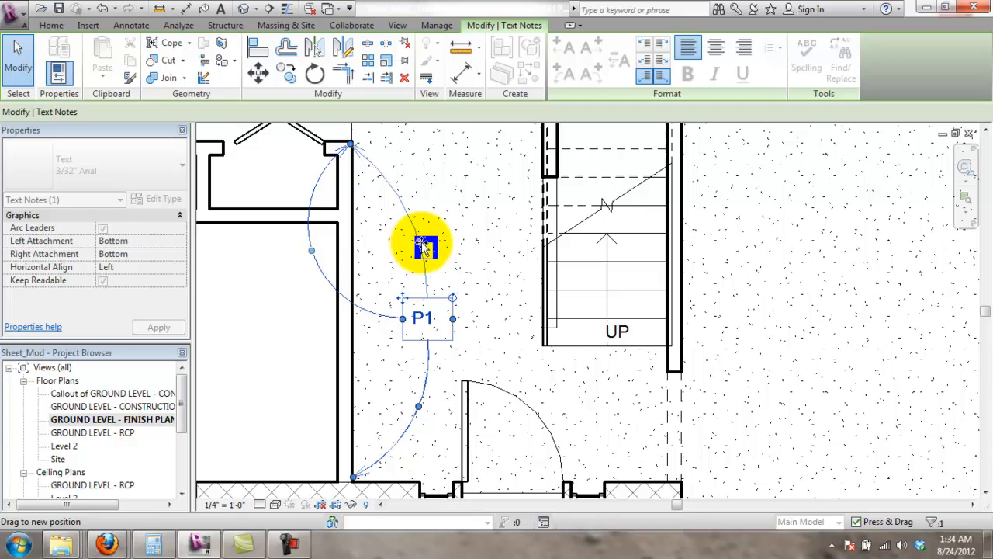
left_click(469, 278)
scroll(462, 295, "down", 1)
scroll(457, 308, "up", 2)
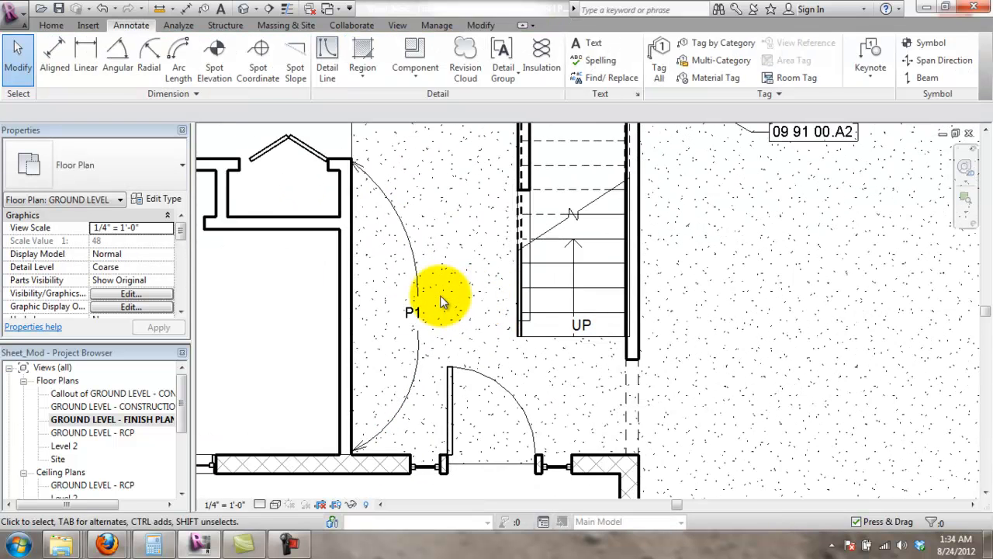
left_click(464, 307)
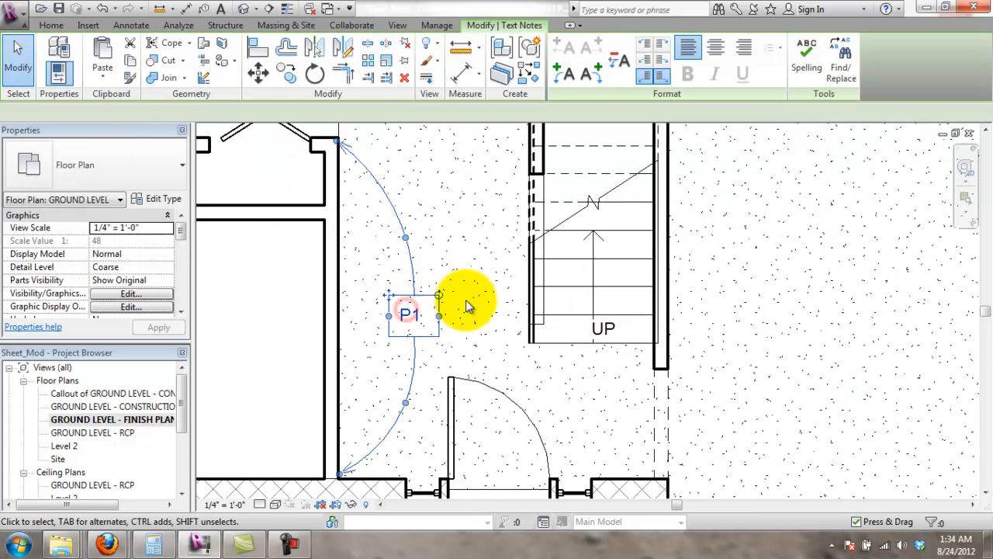
left_click(490, 256)
scroll(499, 233, "down", 2)
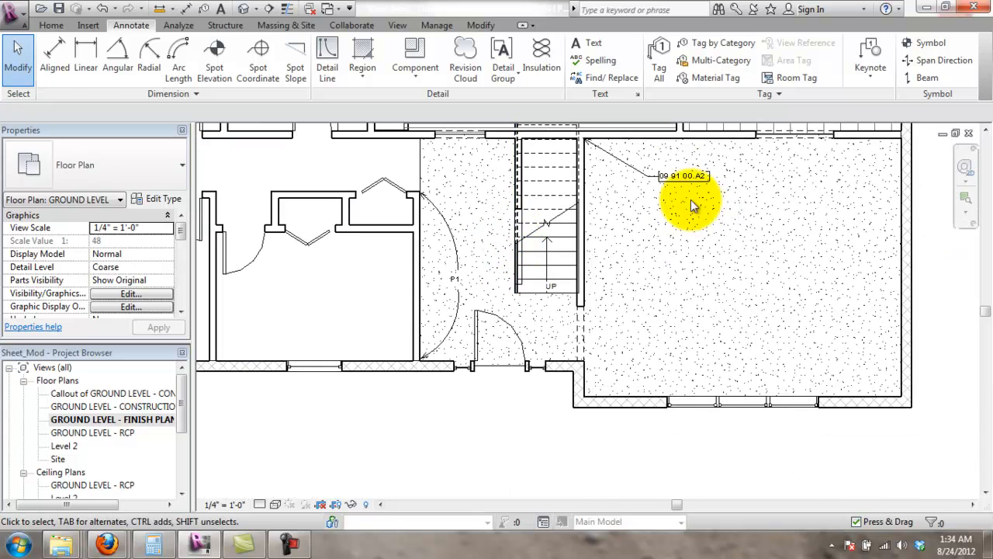
- Pan the plan past the stair and doorway to the opening in the right exterior wall
left_click(687, 176)
left_click(461, 244)
middle_click_drag(461, 243, 404, 324)
scroll(402, 317, "up", 2)
scroll(469, 270, "down", 2)
middle_click_drag(456, 275, 420, 322)
scroll(420, 322, "up", 1)
scroll(428, 314, "down", 3)
scroll(416, 336, "up", 3)
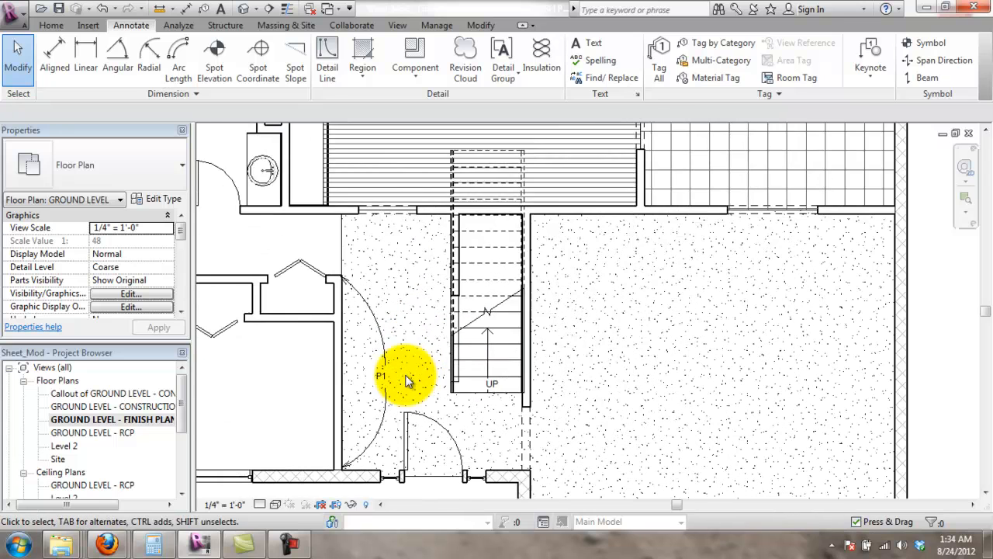
middle_click_drag(509, 295, 470, 381)
middle_click_drag(347, 429, 322, 353)
scroll(329, 349, "down", 1)
middle_click_drag(783, 223, 709, 261)
scroll(702, 257, "up", 2)
scroll(697, 220, "up", 3)
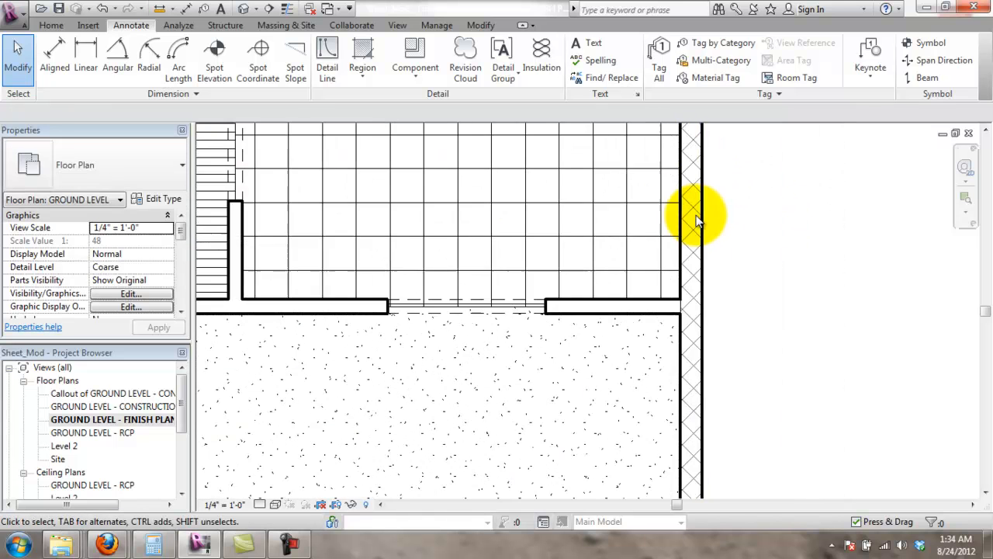
scroll(697, 220, "up", 1)
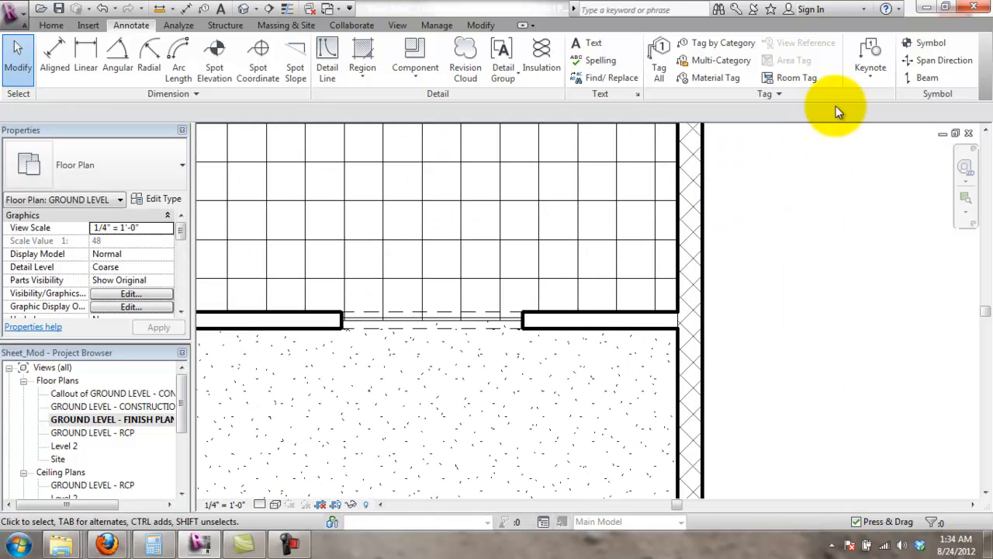
- Cancel a Material Tag attempt, then Tag by Category the floor beneath the opening
left_click(715, 78)
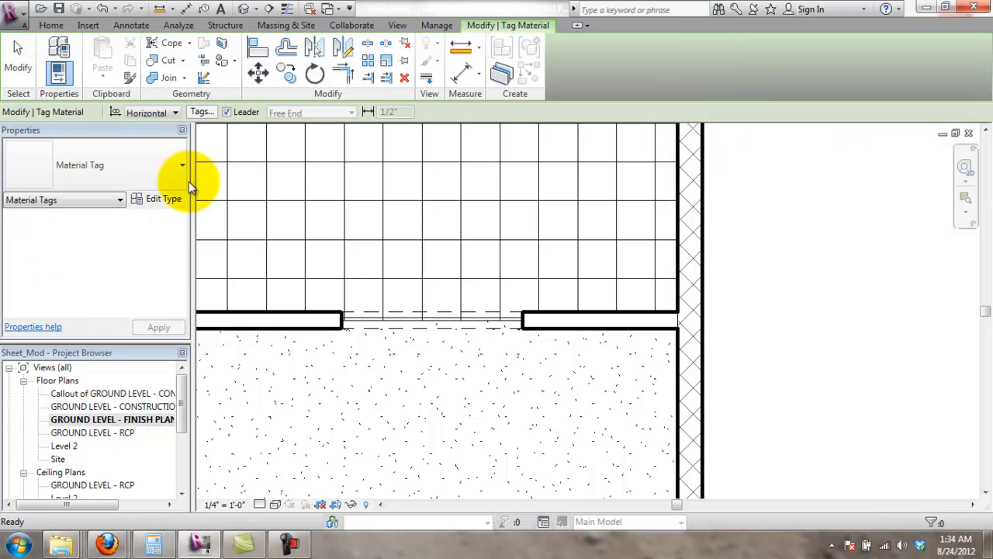
scroll(590, 372, "down", 3)
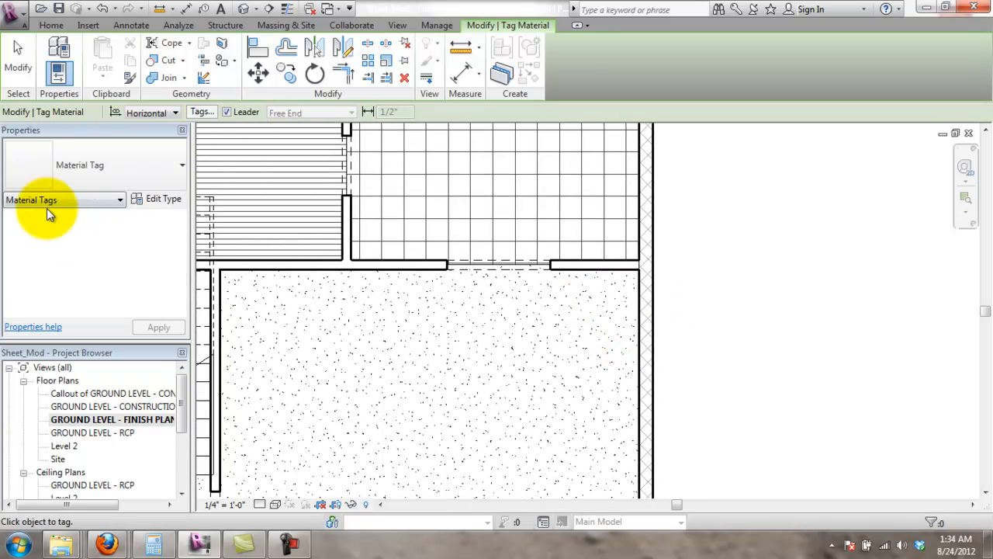
key("Escape")
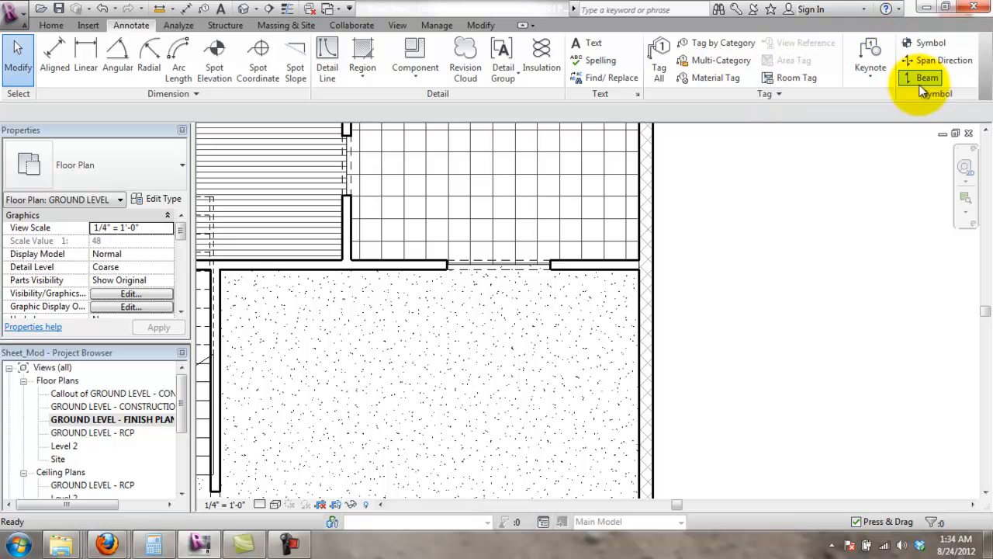
left_click(715, 42)
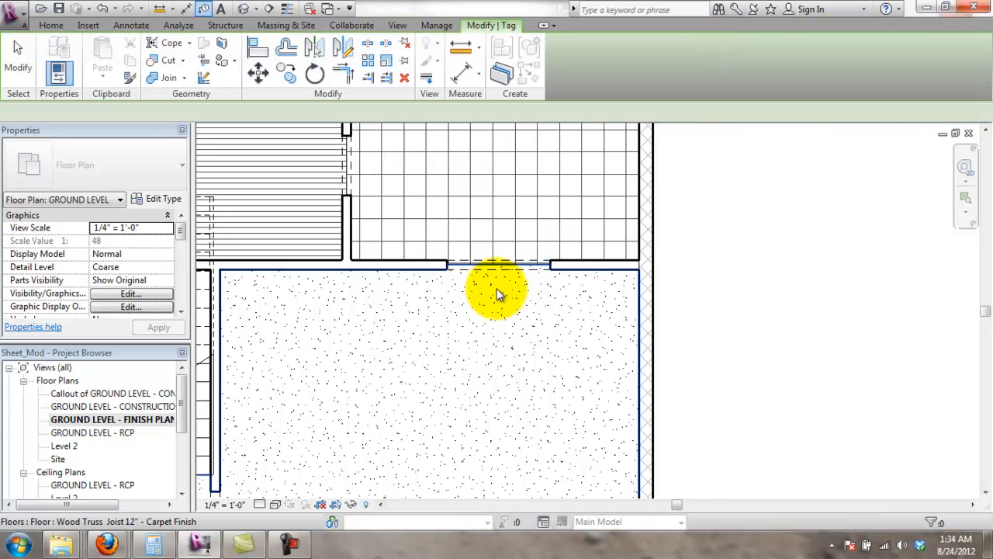
scroll(503, 281, "up", 4)
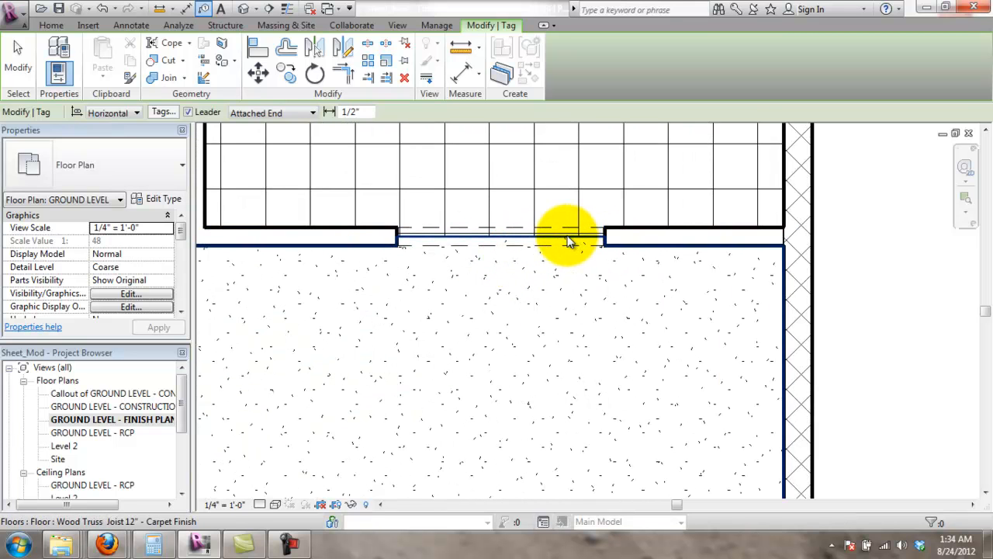
left_click(565, 235)
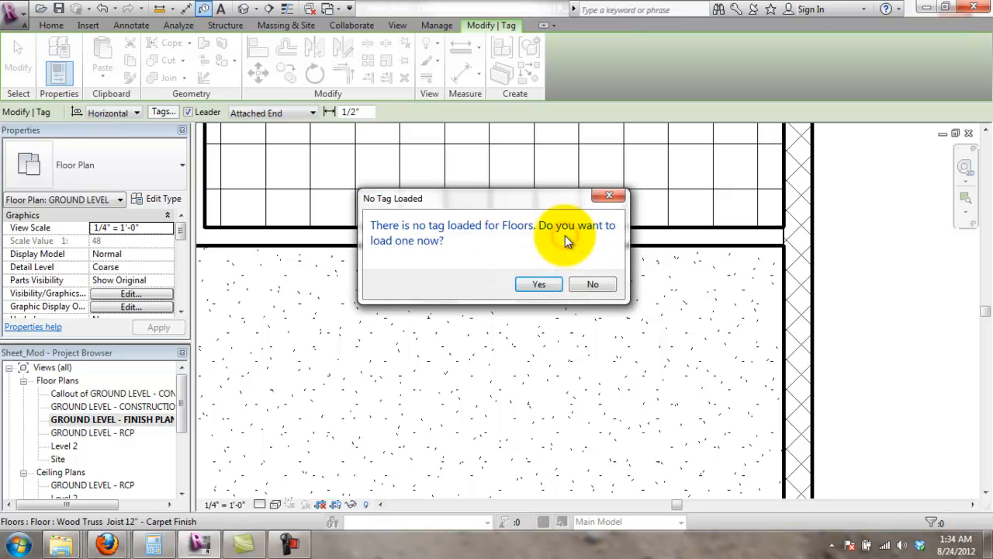
- Load Floor Tag.rfa from the US Imperial Annotations > Architectural folder
left_click(543, 282)
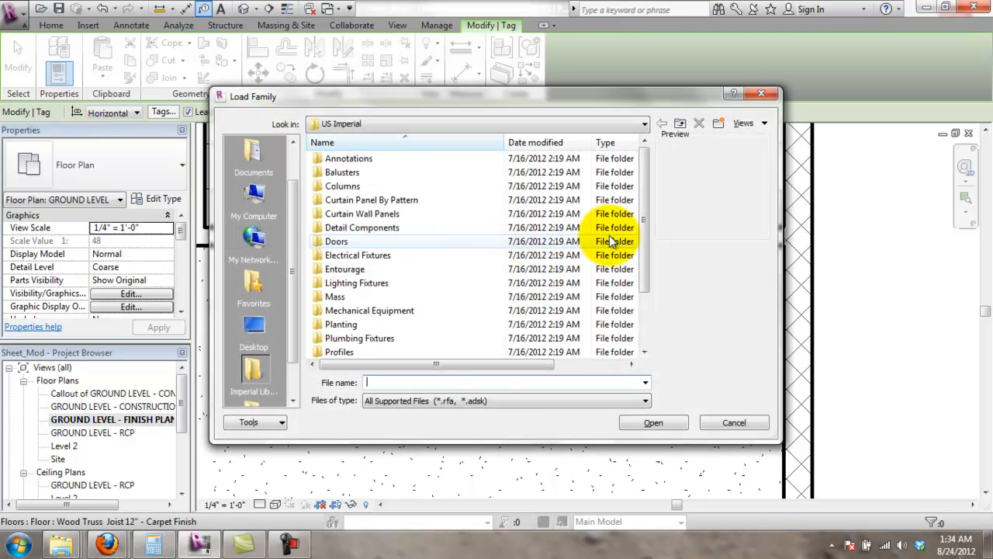
mouse_move(648, 221)
left_mouse_down()
mouse_move(650, 283)
mouse_move(643, 158)
left_mouse_up()
double_click(367, 163)
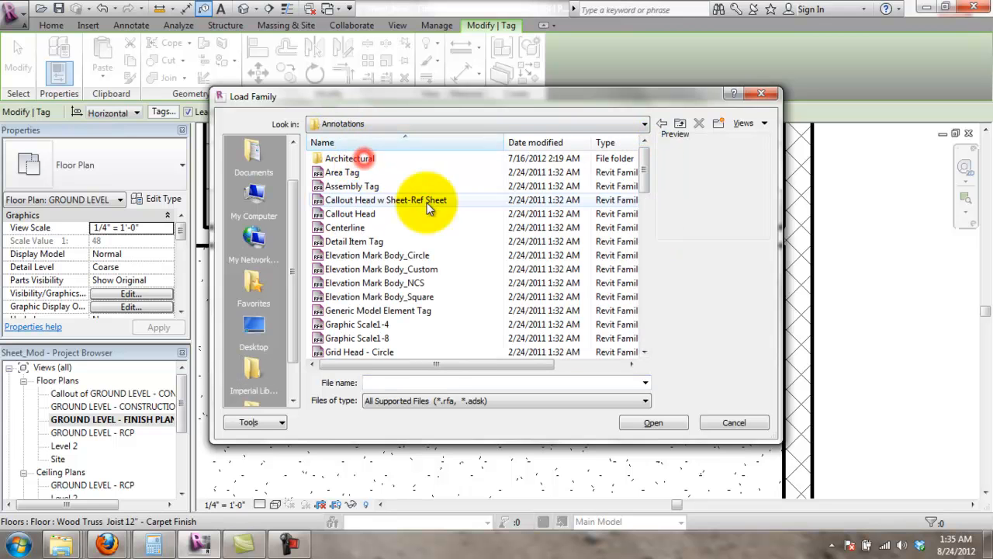
scroll(396, 256, "down", 1)
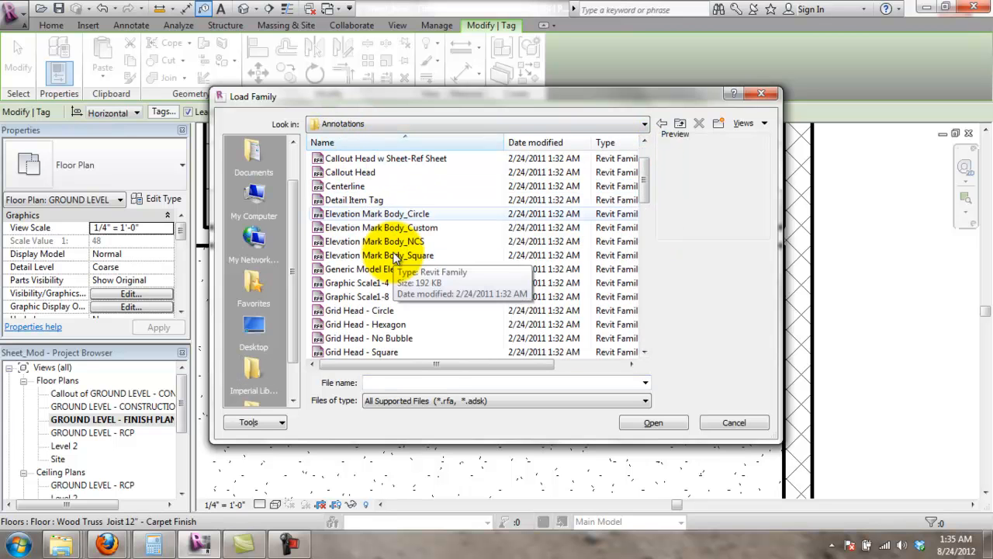
scroll(396, 256, "down", 3)
scroll(396, 257, "down", 5)
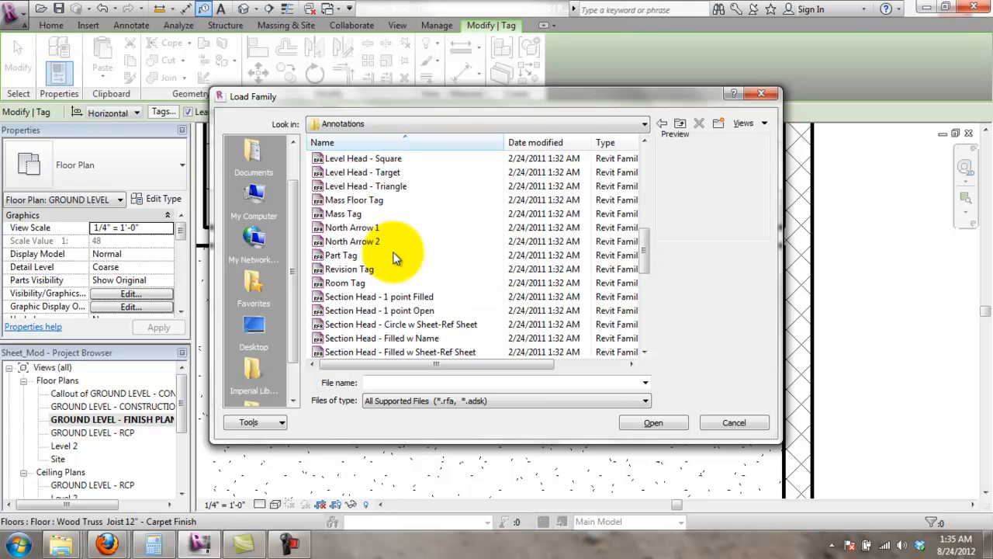
scroll(392, 260, "down", 6)
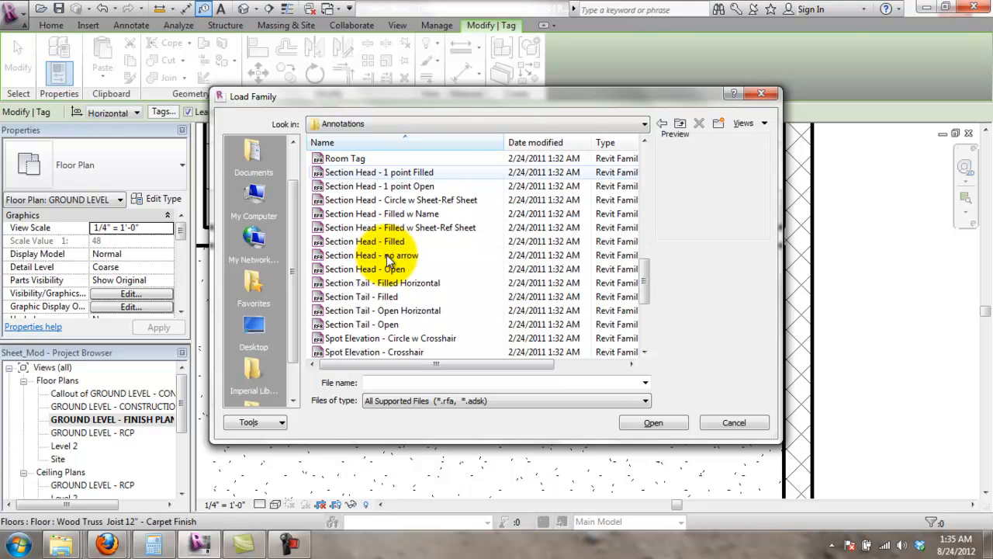
scroll(392, 260, "up", 14)
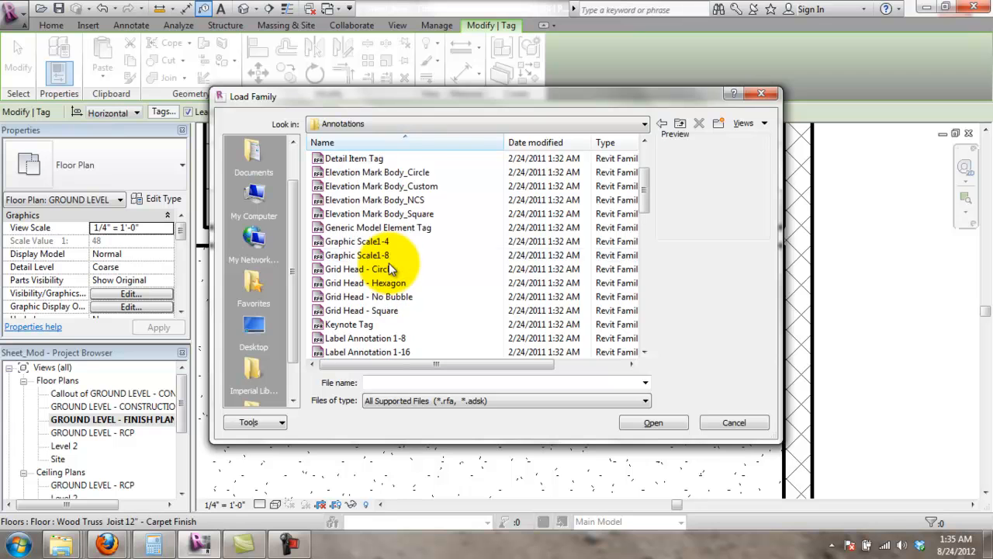
double_click(369, 165)
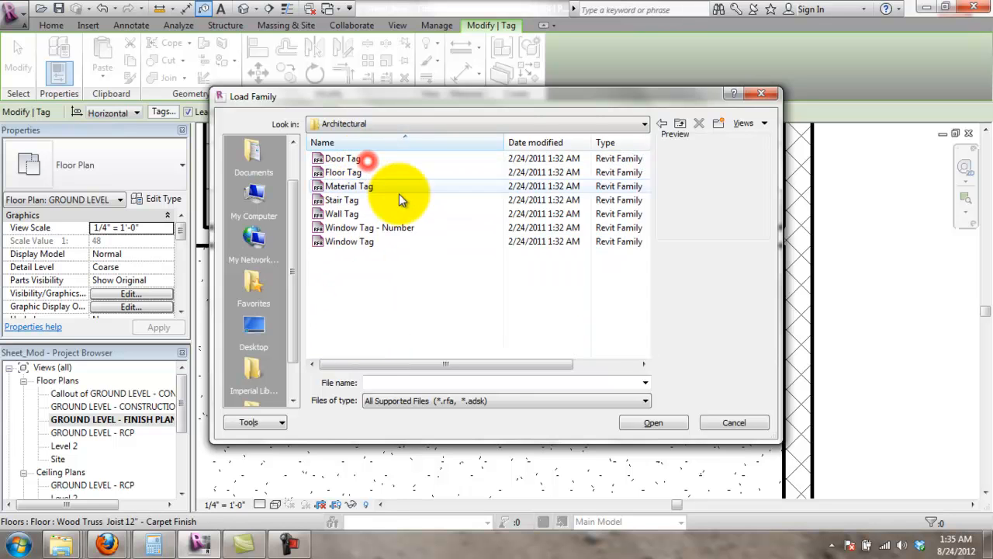
left_click(353, 173)
left_click(655, 423)
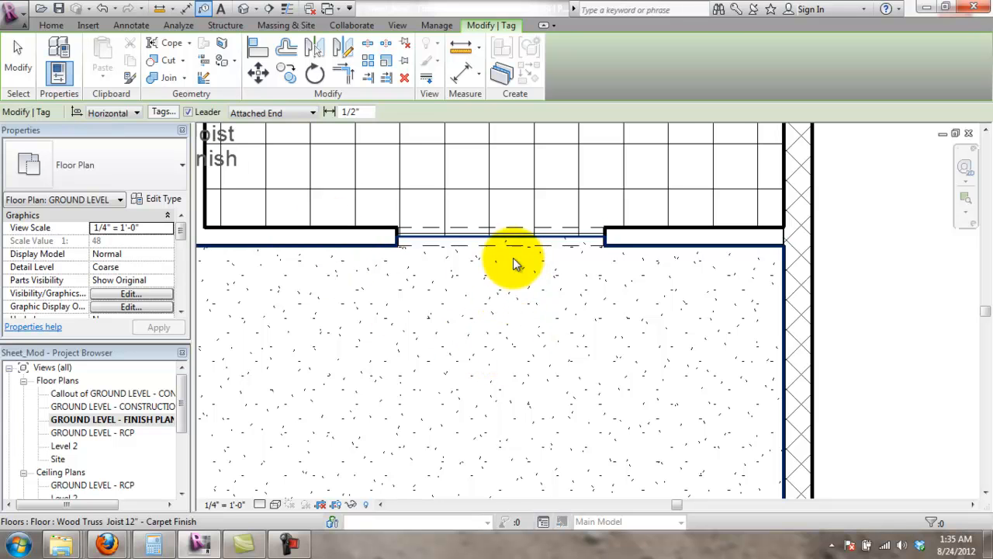
- Place a Wood Joist 10" - Ceramic Tile floor tag below the opening
scroll(422, 293, "down", 2)
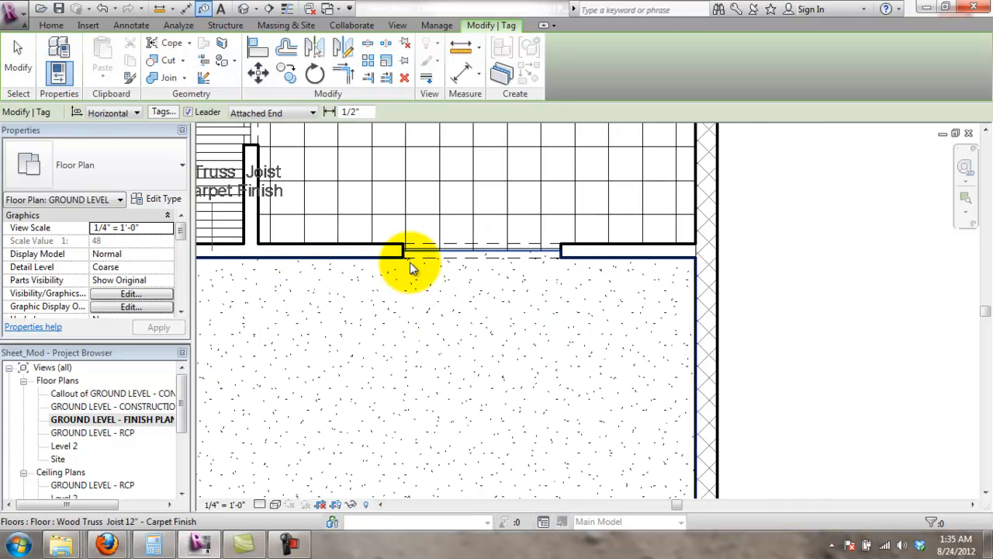
scroll(255, 301, "down", 3)
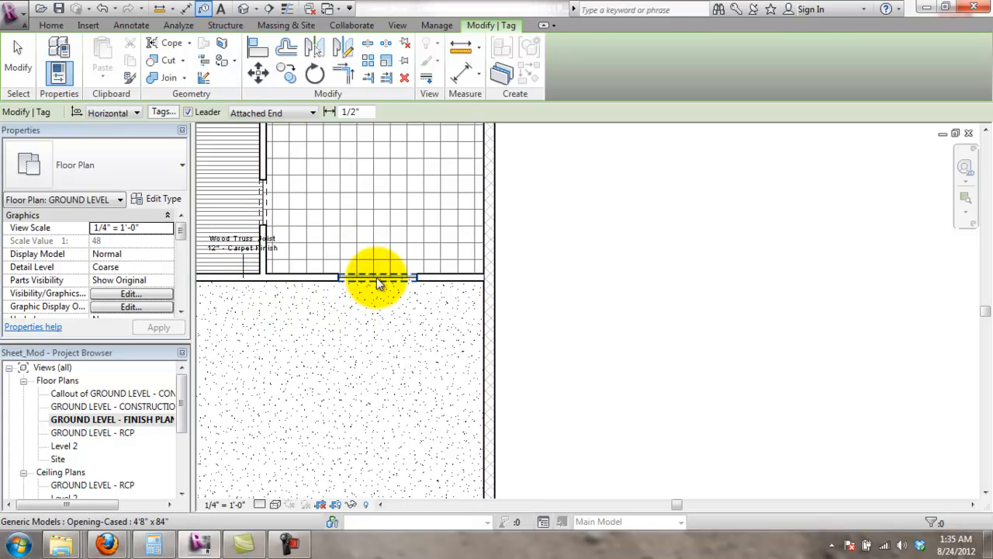
scroll(357, 285, "up", 4)
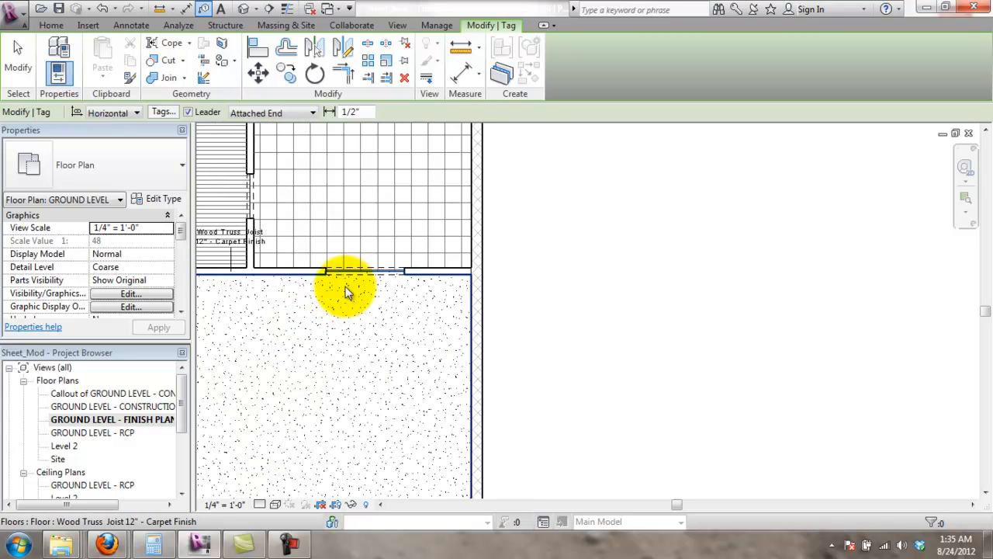
left_click(355, 273)
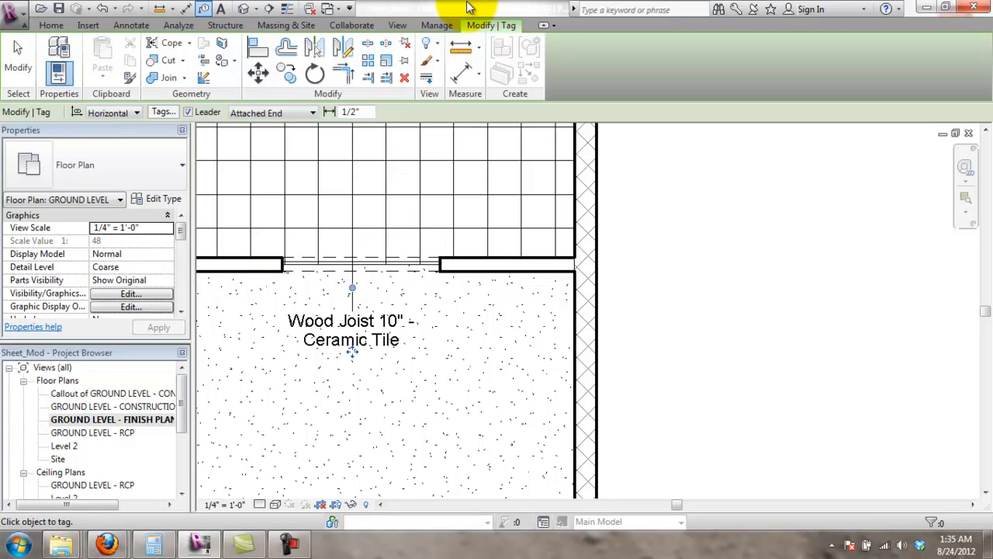
scroll(215, 348, "down", 2)
key("Escape")
key("Escape")
- Pan to the new Ceramic Tile floor tag and select it to check it
mouse_move(604, 366)
middle_mouse_down()
mouse_move(736, 349)
mouse_move(943, 359)
middle_mouse_up()
left_click(664, 336)
scroll(687, 332, "up", 3)
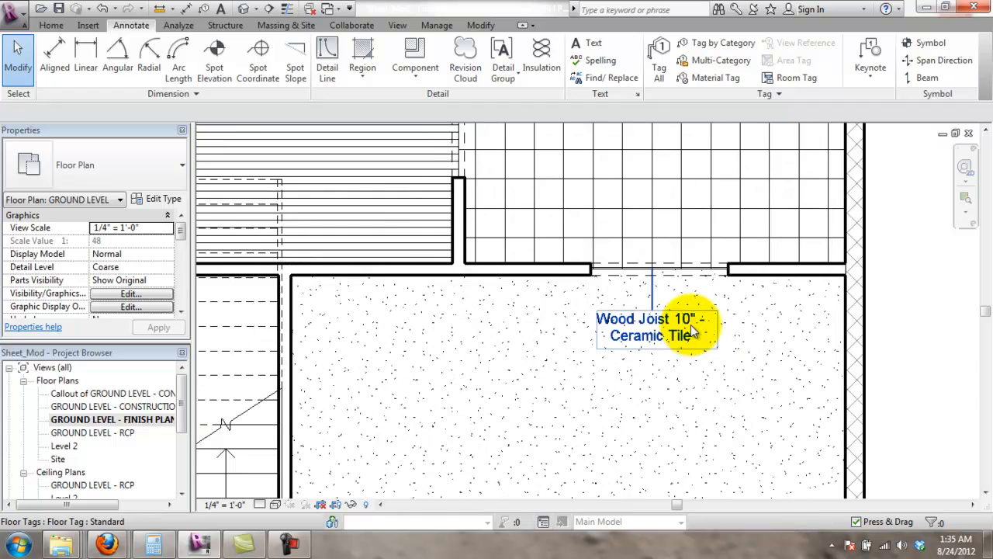
scroll(698, 292, "up", 1)
middle_click_drag(710, 289, 591, 335)
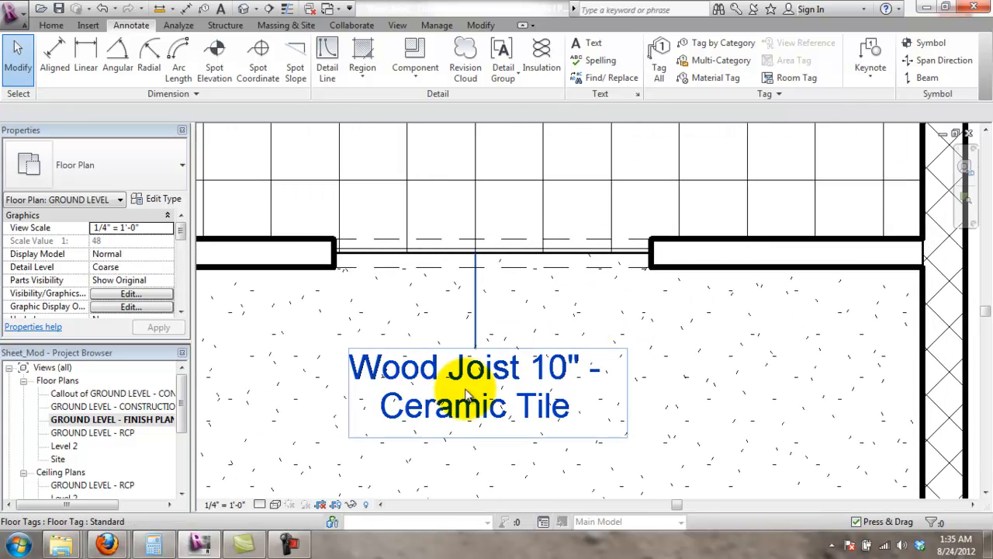
left_click(497, 415)
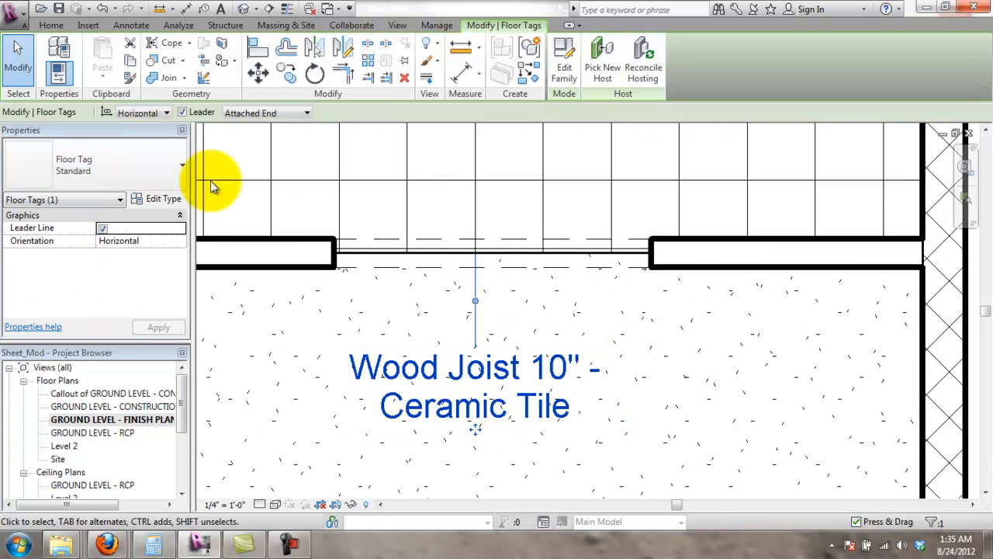
left_click(475, 223)
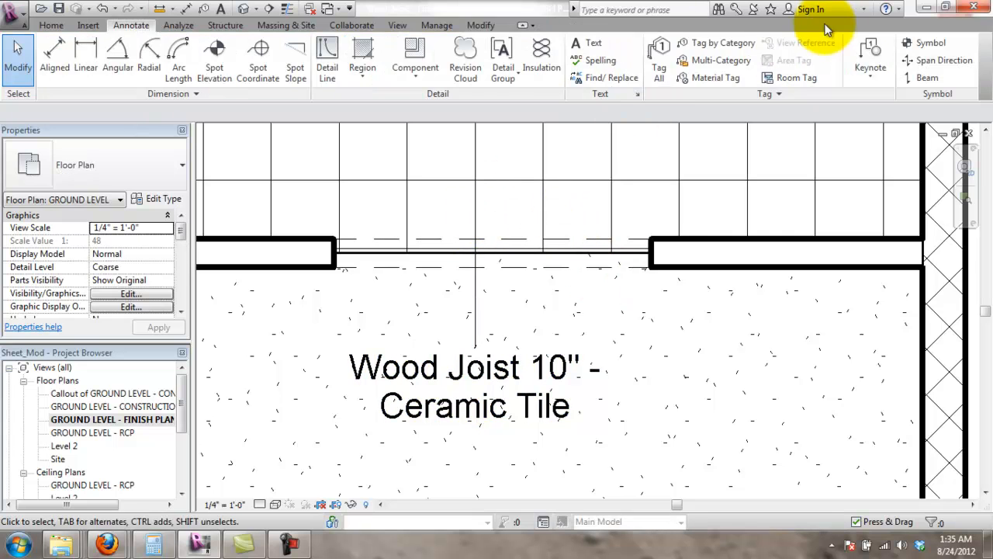
left_click(718, 44)
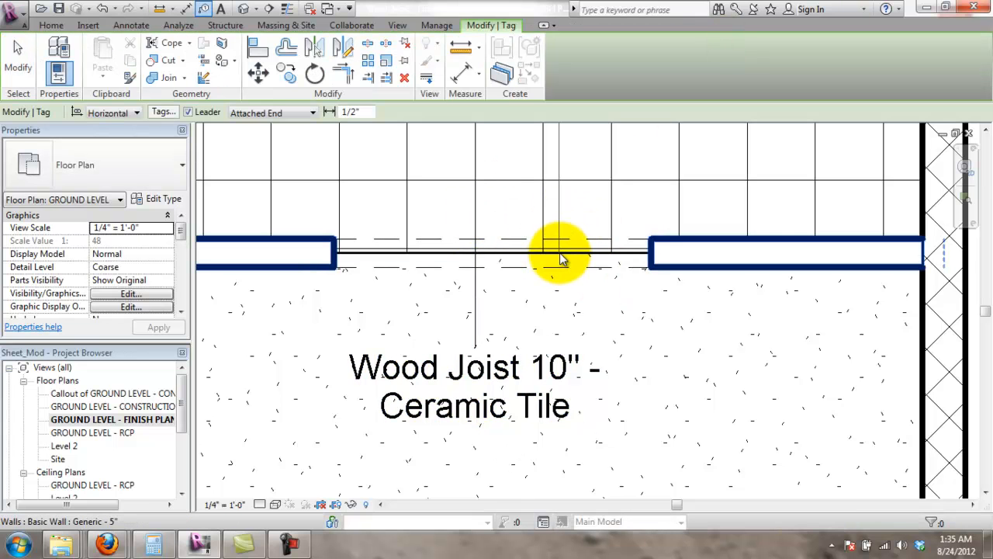
- Tag the Carpet Finish floor, placing the tag up and right with a Free End leader
key("Tab")
key("Tab")
scroll(562, 260, "down", 4)
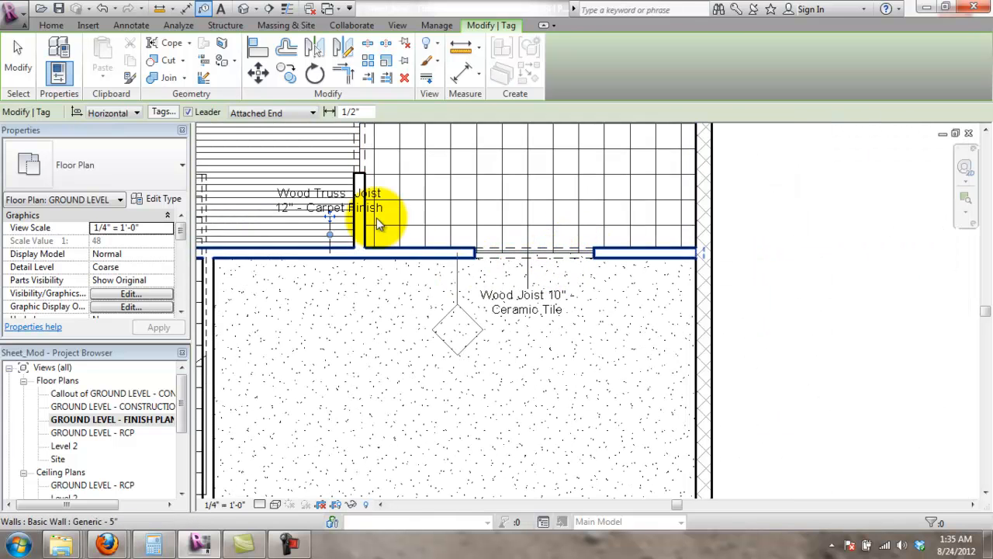
left_click_drag(332, 224, 542, 204)
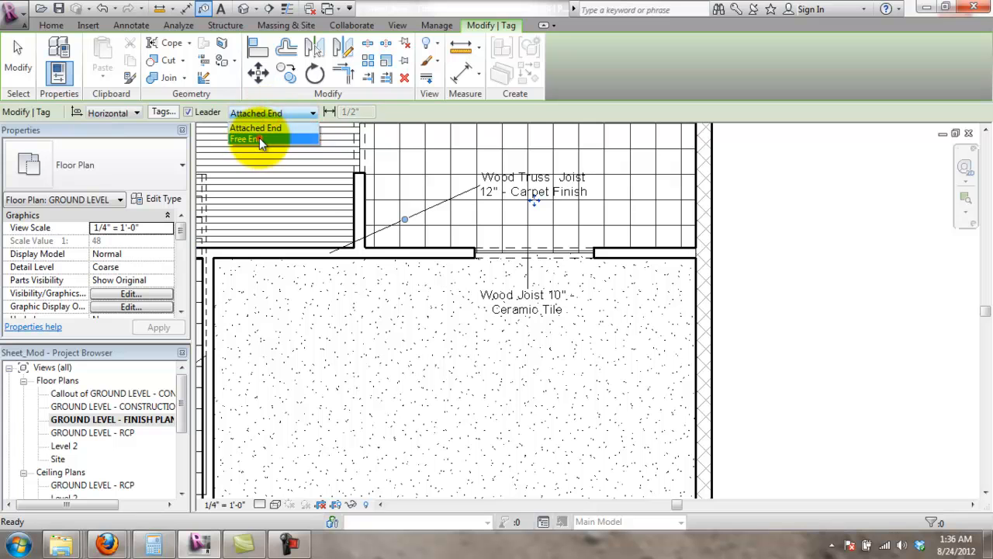
left_click(259, 138)
key("Escape")
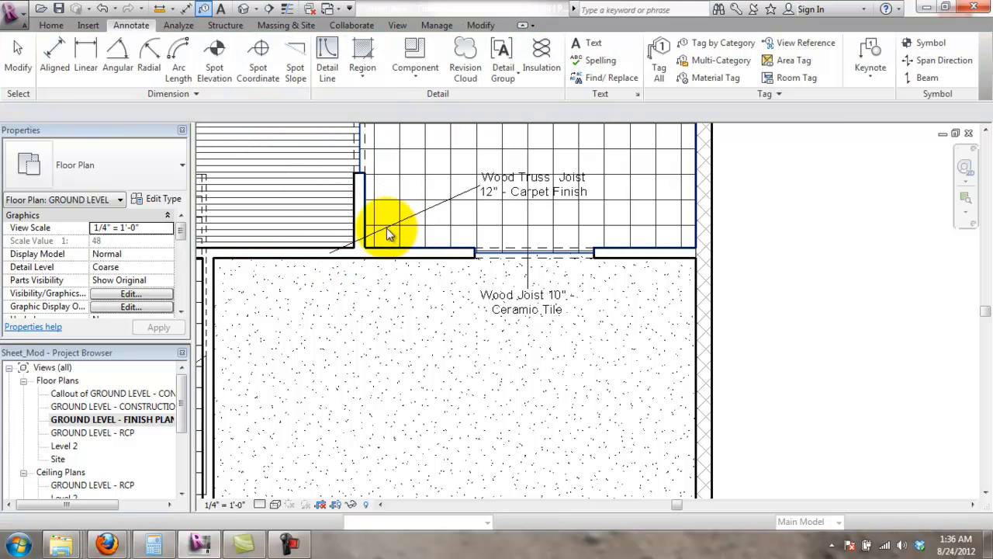
- Drag the Carpet Finish leader end to the opening and line it up vertically
left_click(387, 227)
left_click(476, 195)
left_click_drag(440, 199, 340, 248)
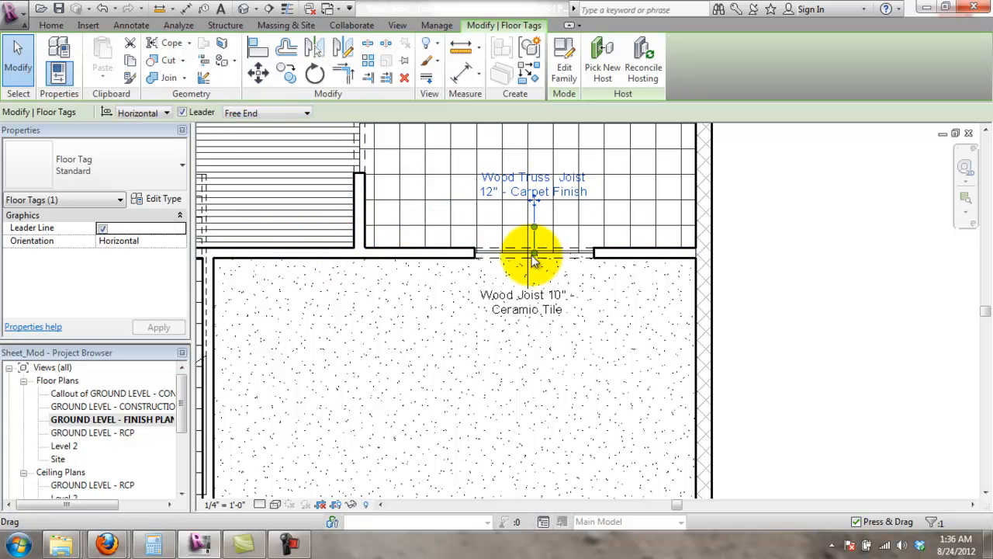
scroll(558, 211, "up", 3)
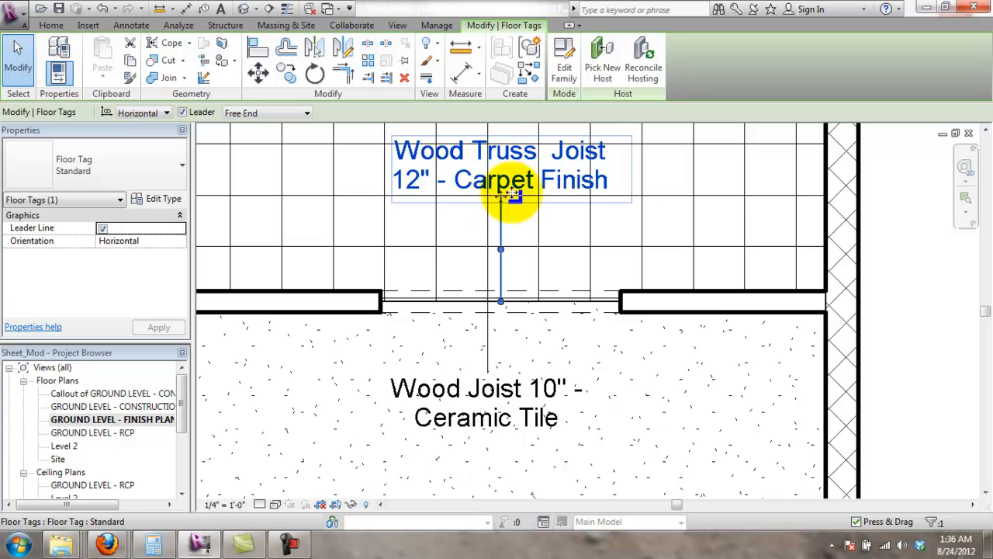
left_click_drag(501, 199, 489, 194)
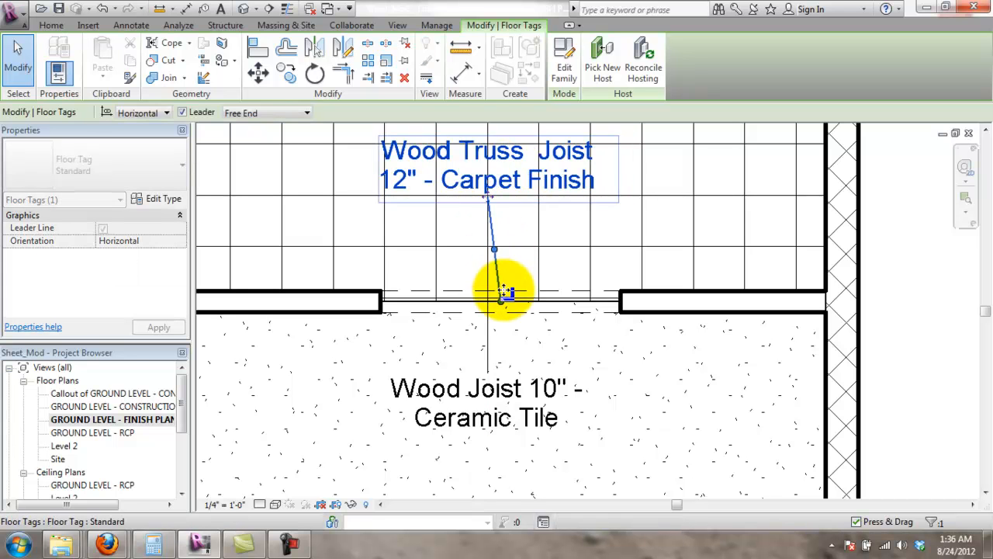
left_click_drag(501, 301, 487, 302)
- Reselect the Carpet Finish tag to check its vertical leader
scroll(587, 273, "down", 4)
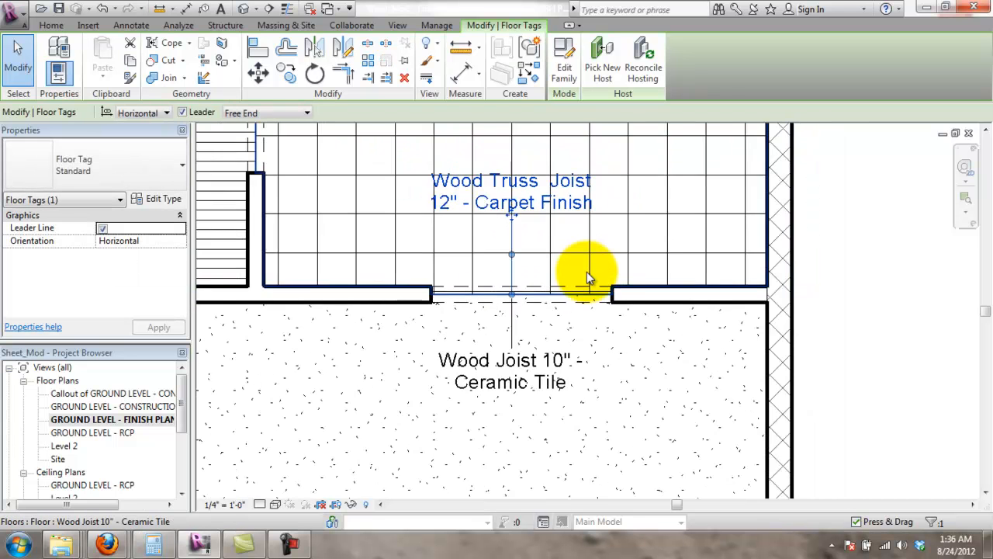
left_click(865, 226)
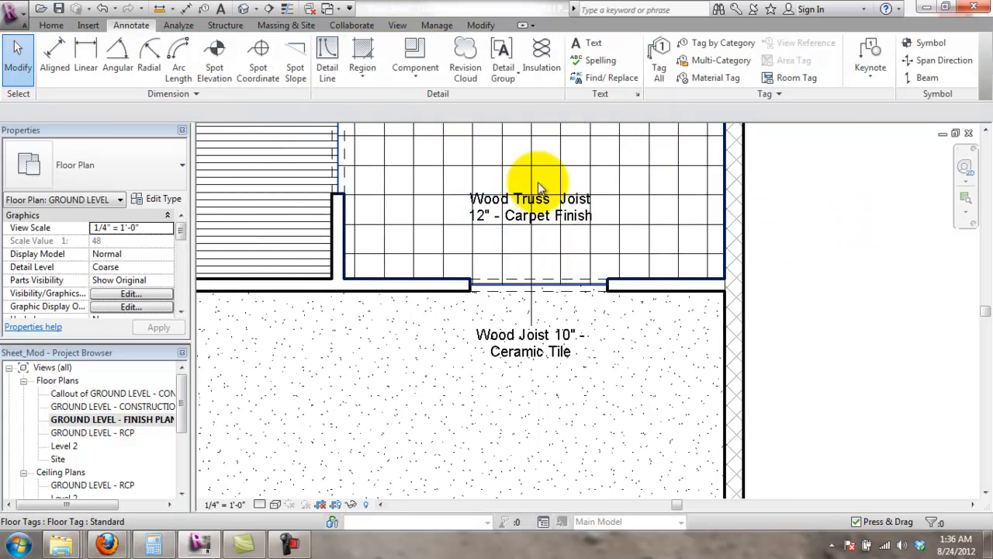
scroll(533, 177, "up", 3)
left_click(500, 253)
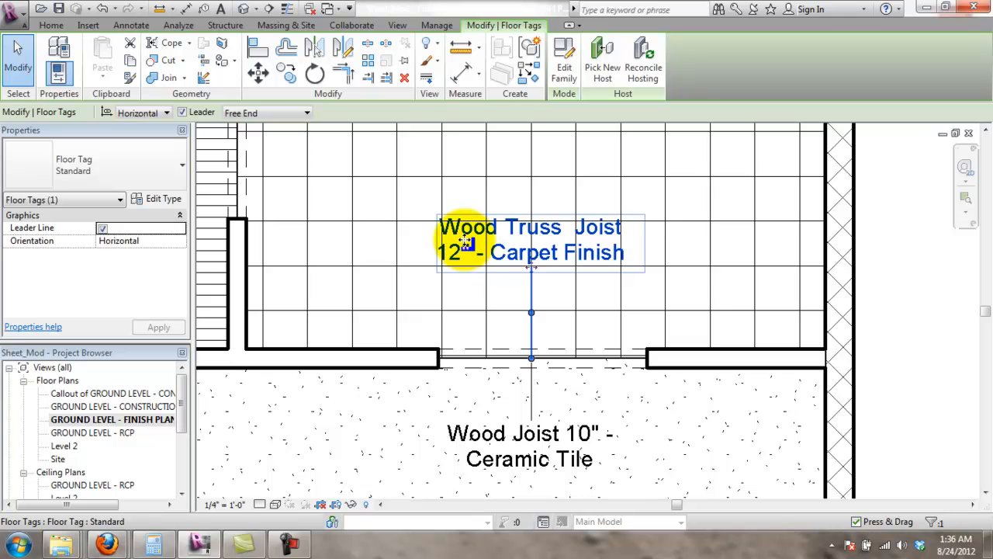
left_click(899, 265)
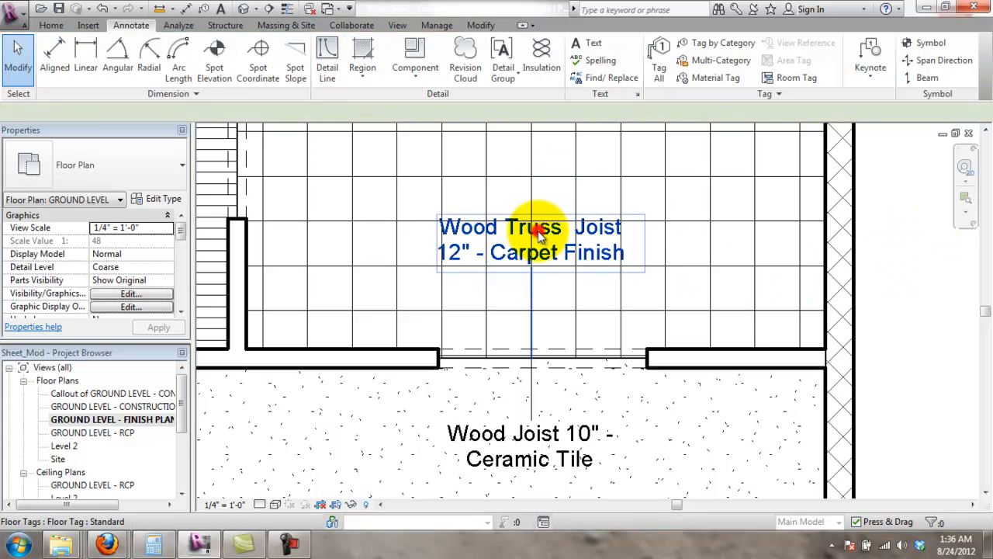
left_click(538, 233)
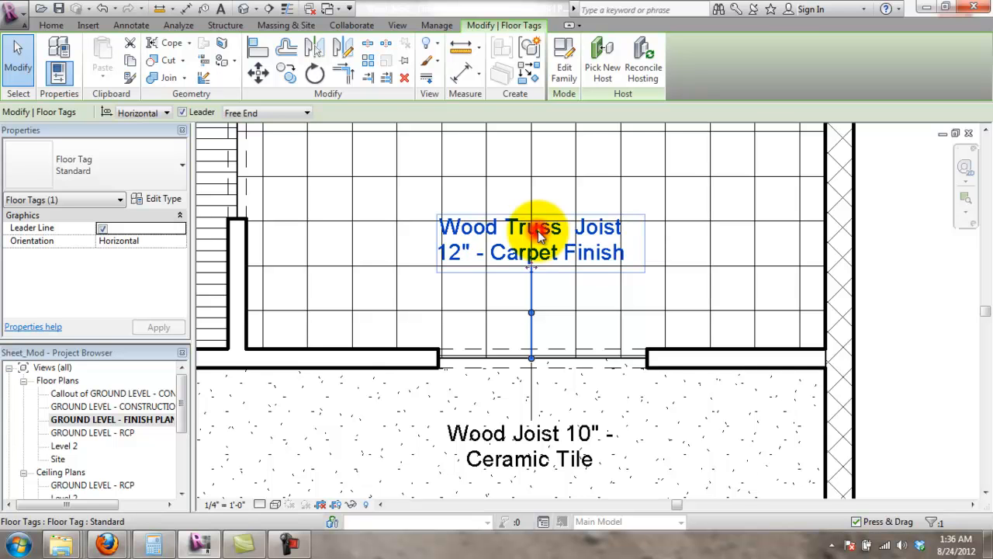
left_click(487, 464)
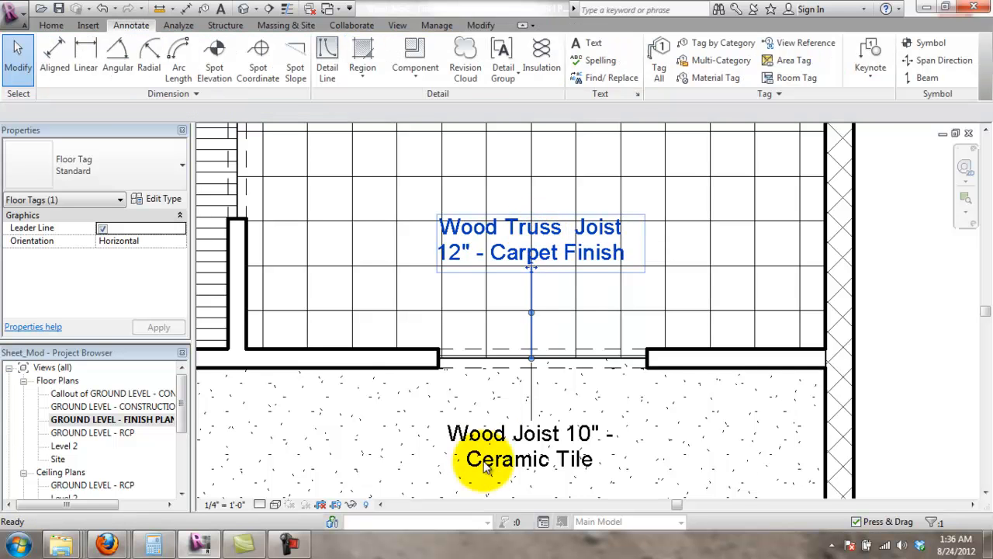
- Place a Ceramic Tile floor tag by the opening with Tag by Category
scroll(516, 319, "down", 4)
scroll(613, 295, "up", 3)
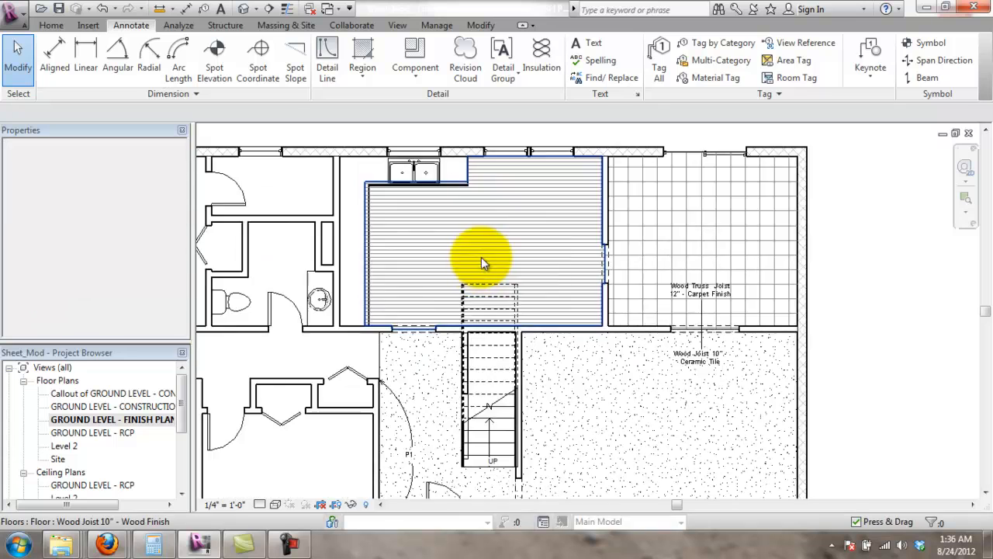
scroll(622, 271, "up", 5)
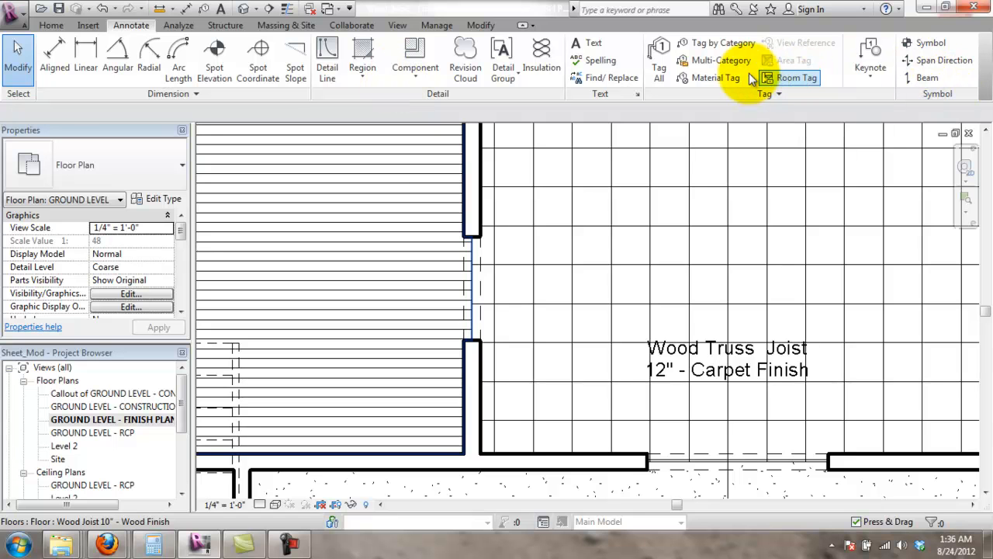
left_click(721, 43)
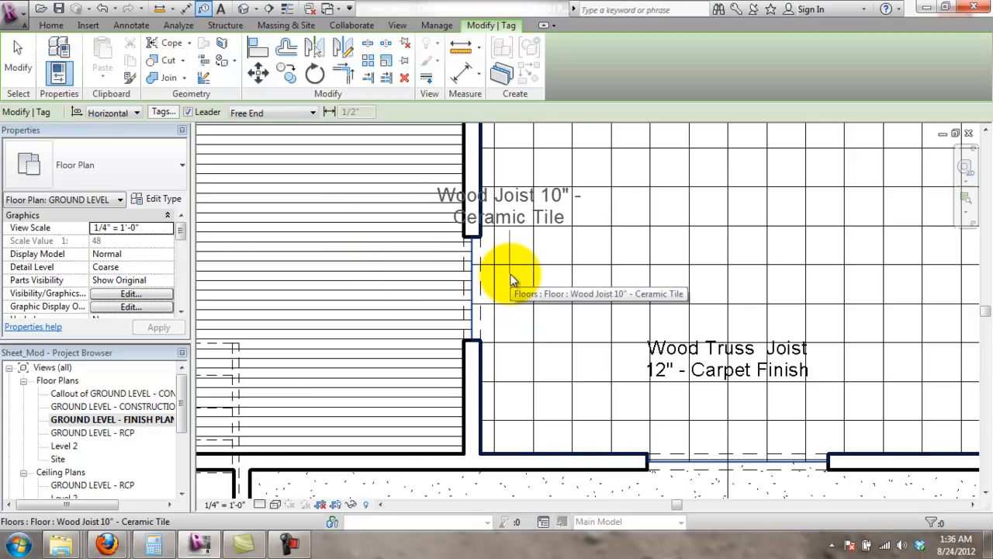
left_click(552, 310)
- Tag the wood floor as Wood Joist 10" - Wood Finish, placing the tag beside the wall
scroll(544, 310, "up", 3)
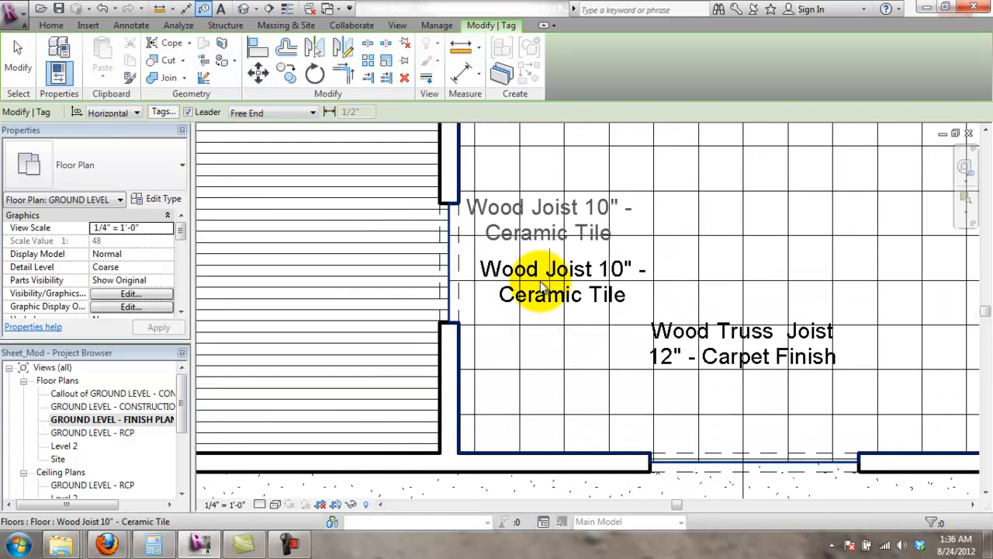
left_click(290, 297)
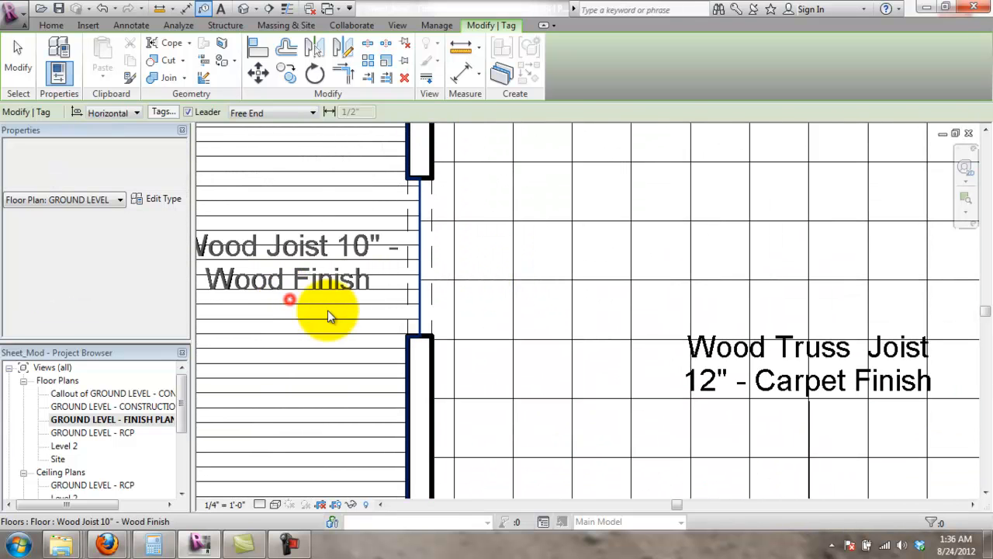
left_click(392, 305)
key("Escape")
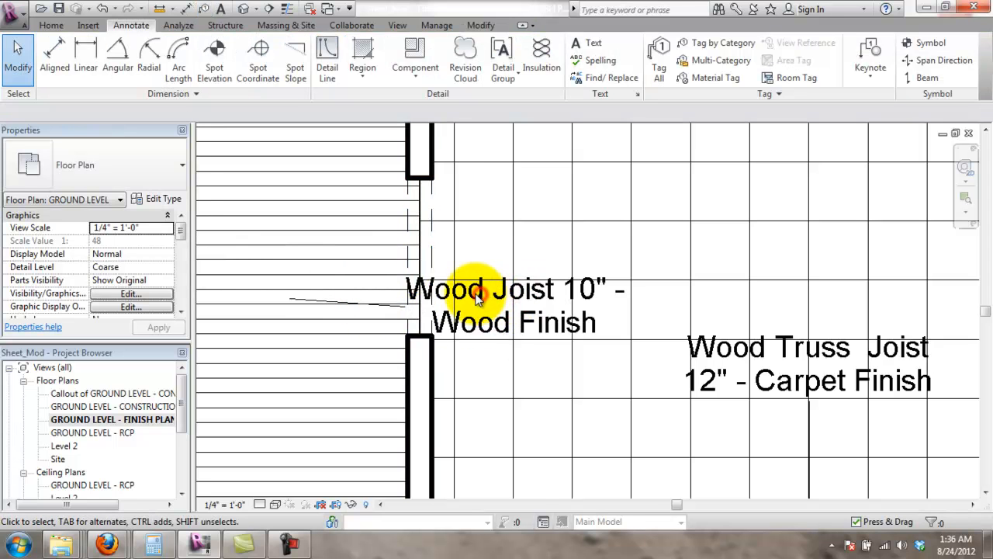
scroll(475, 294, "down", 2)
scroll(738, 416, "down", 3)
middle_click_drag(772, 416, 751, 345)
scroll(741, 337, "up", 1)
middle_click_drag(734, 419, 732, 377)
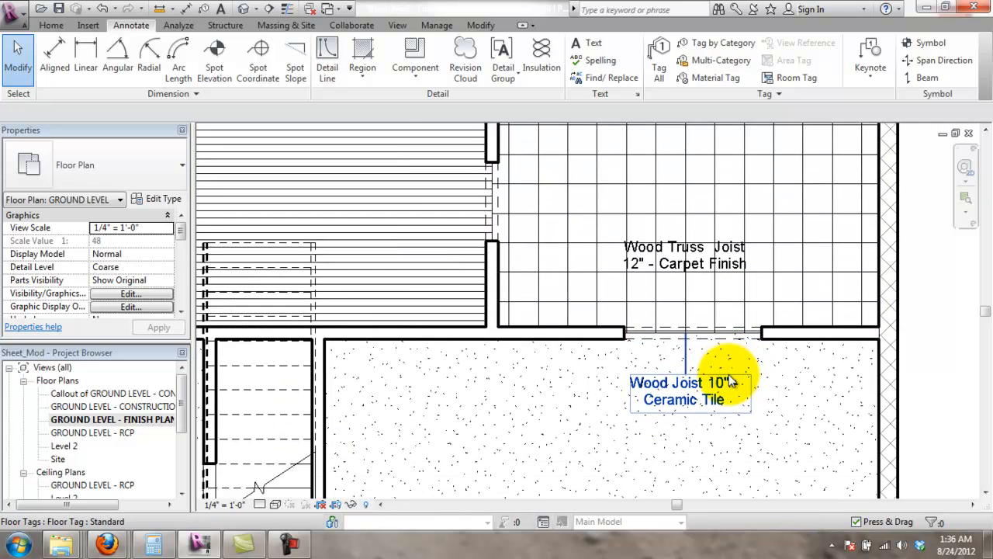
- Move the Ceramic Tile tag up into the tiled room and Carpet Finish into the speckled room
scroll(733, 378, "up", 1)
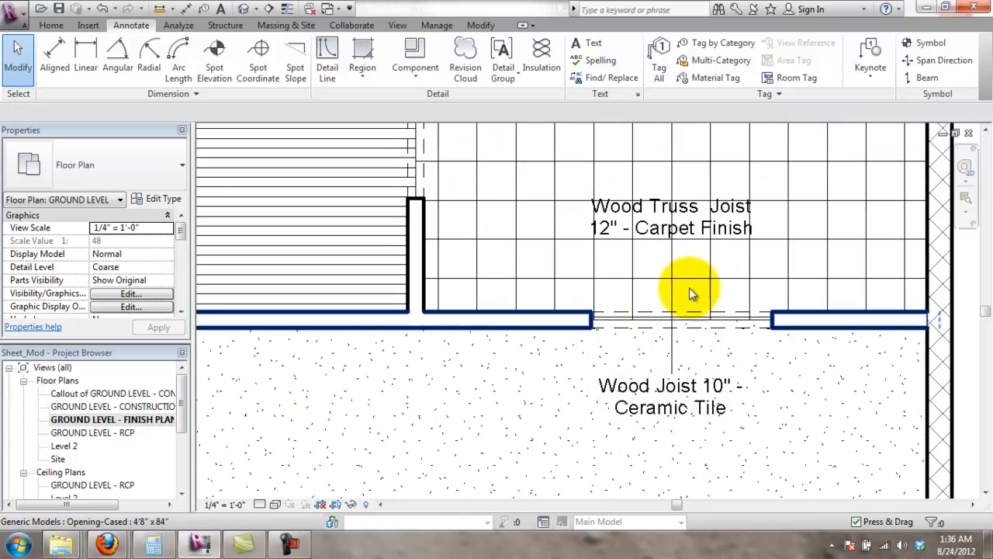
left_click(686, 231)
left_click_drag(679, 244, 846, 461)
left_click(672, 412)
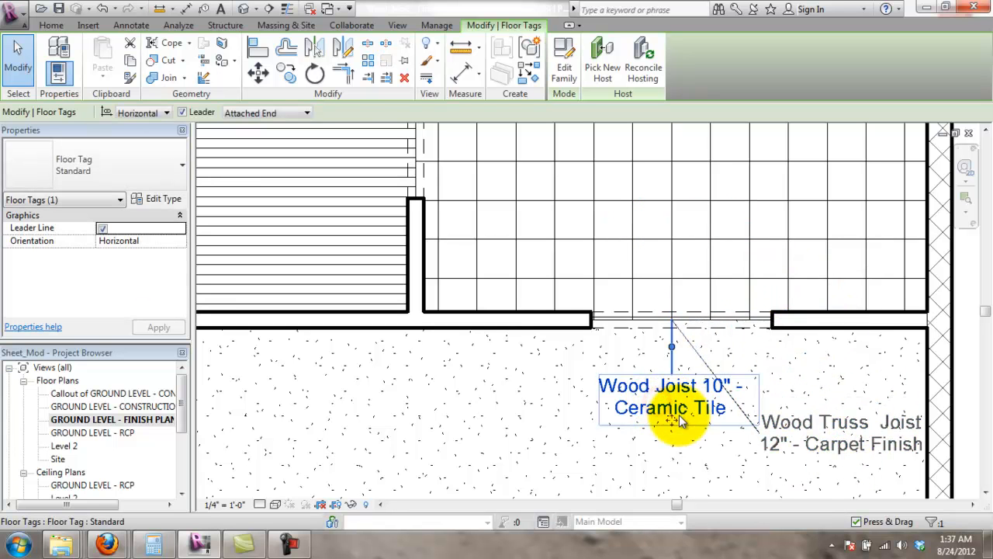
left_click_drag(669, 415, 672, 228)
left_click(863, 452)
mouse_move(846, 458)
left_mouse_down()
mouse_move(732, 422)
mouse_move(717, 434)
mouse_move(677, 428)
left_mouse_up()
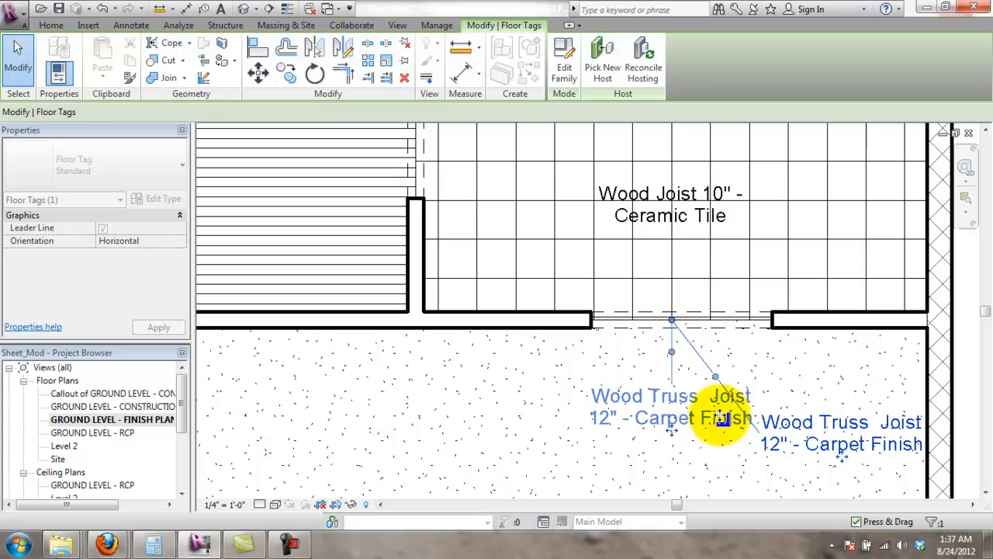
key("Escape")
- Bring the whole tiled room into view and select its ceramic tile floor
scroll(729, 314, "down", 1)
scroll(718, 281, "down", 2)
middle_click_drag(686, 173, 659, 279)
scroll(660, 288, "up", 1)
left_click(675, 295)
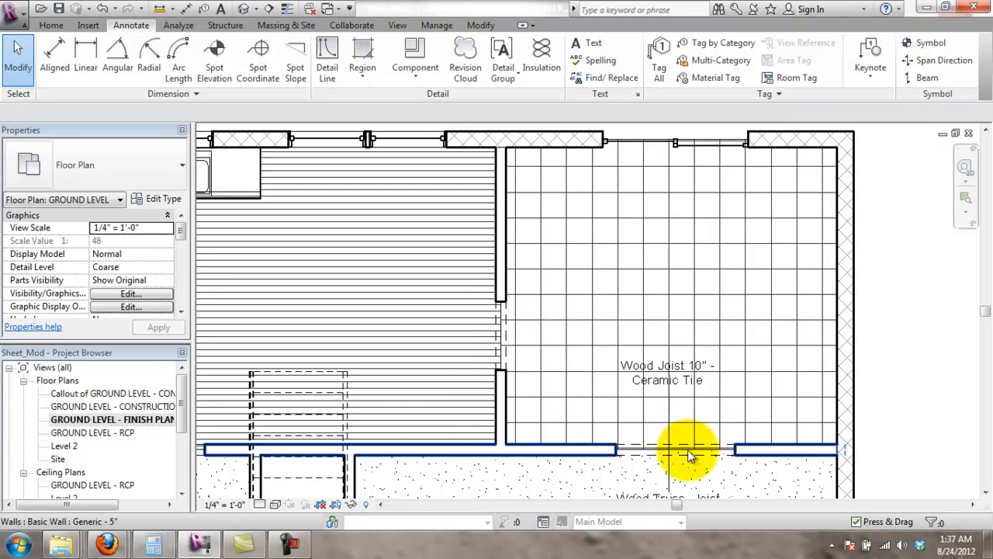
- Edit the ceramic tile floor's boundary and delete its left and bottom sketch lines
left_click(752, 245)
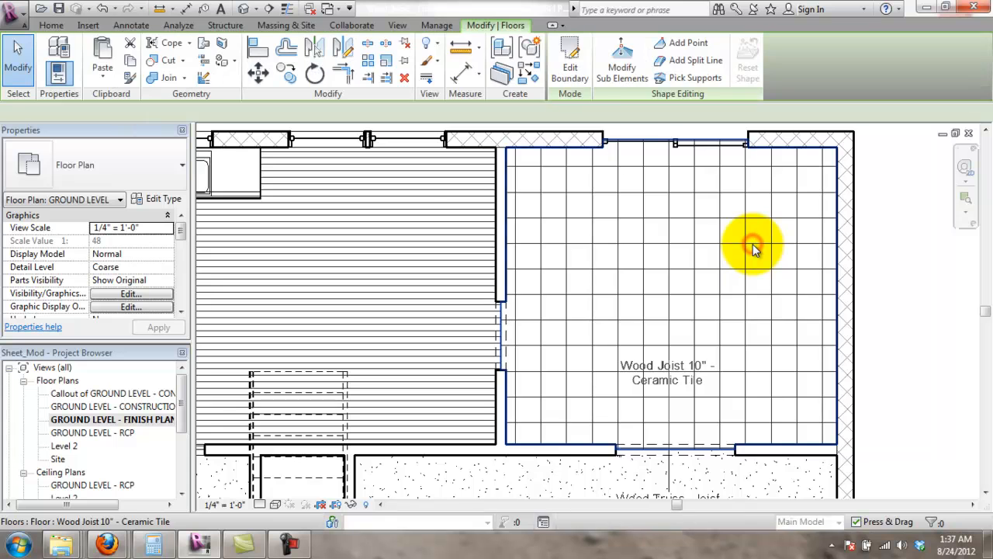
left_click(574, 62)
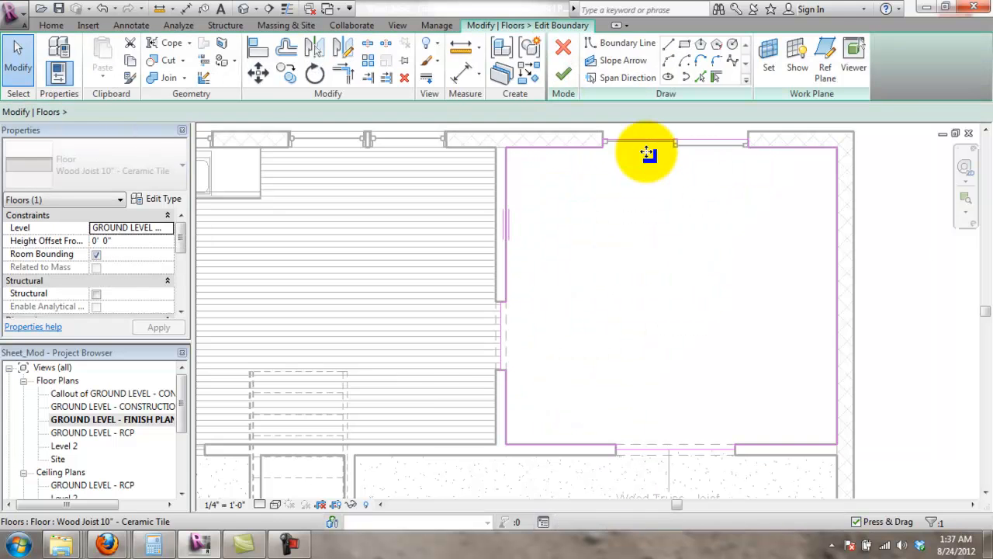
left_click(505, 168)
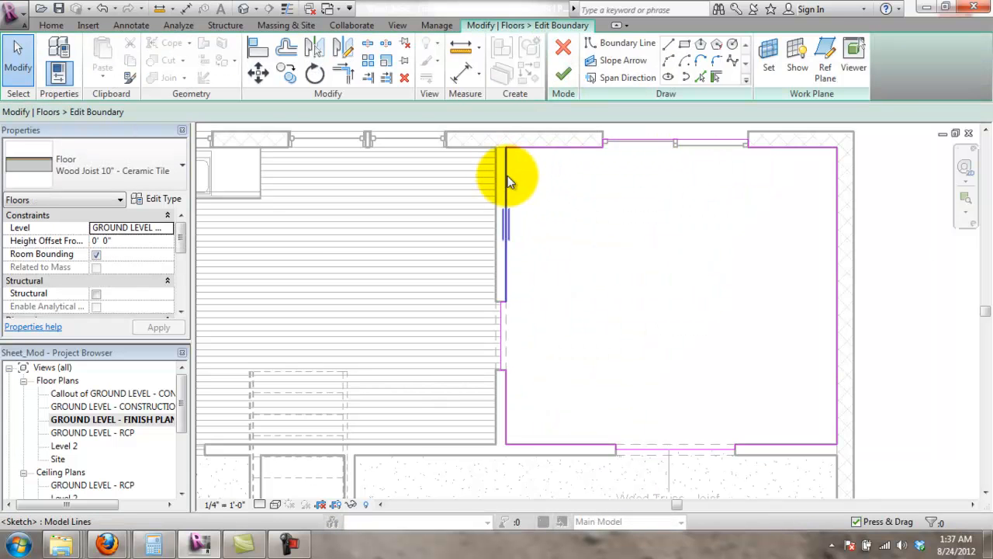
key("Delete")
left_click_drag(464, 259, 859, 458)
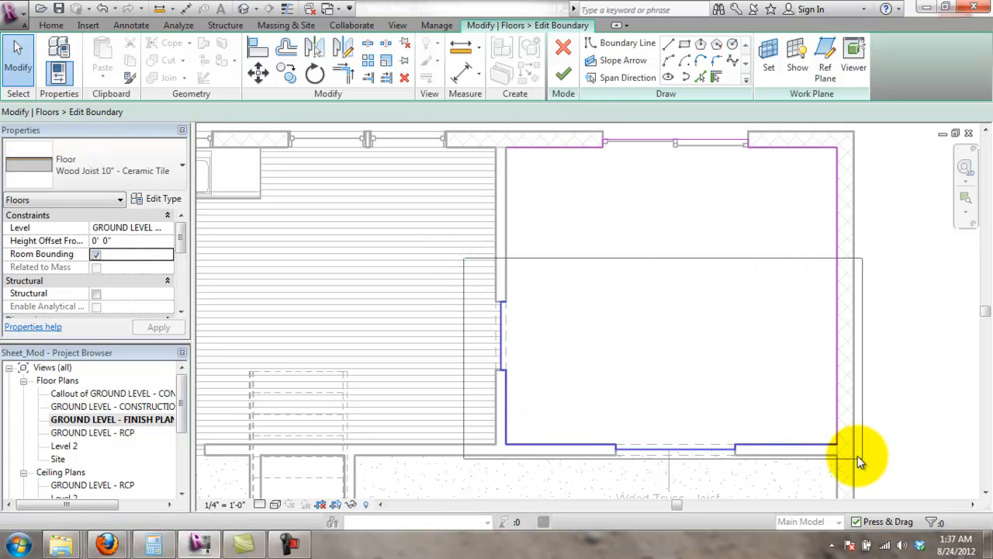
key("Delete")
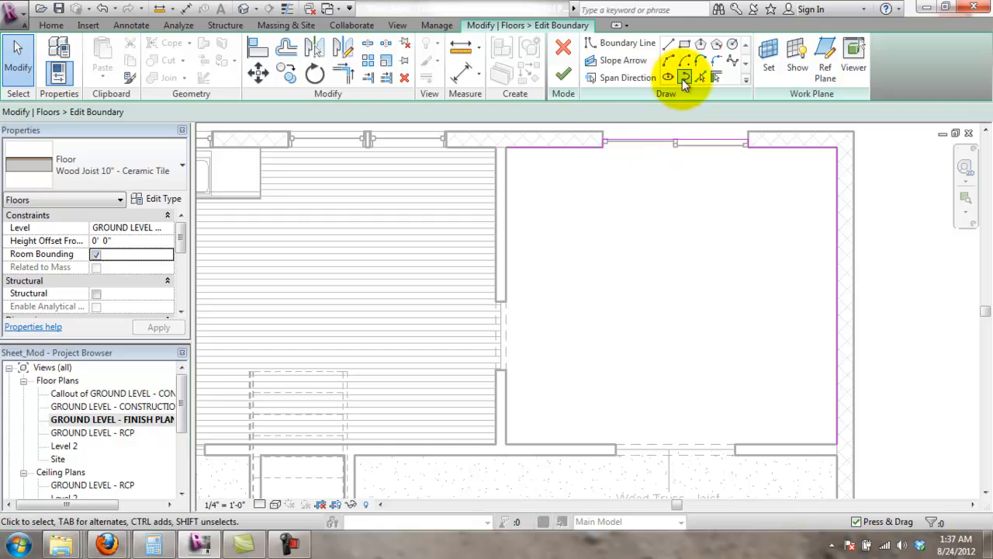
- Begin a spline boundary from the room's top-left corner with a second control point
left_click(732, 62)
left_click(508, 150)
left_click(553, 220)
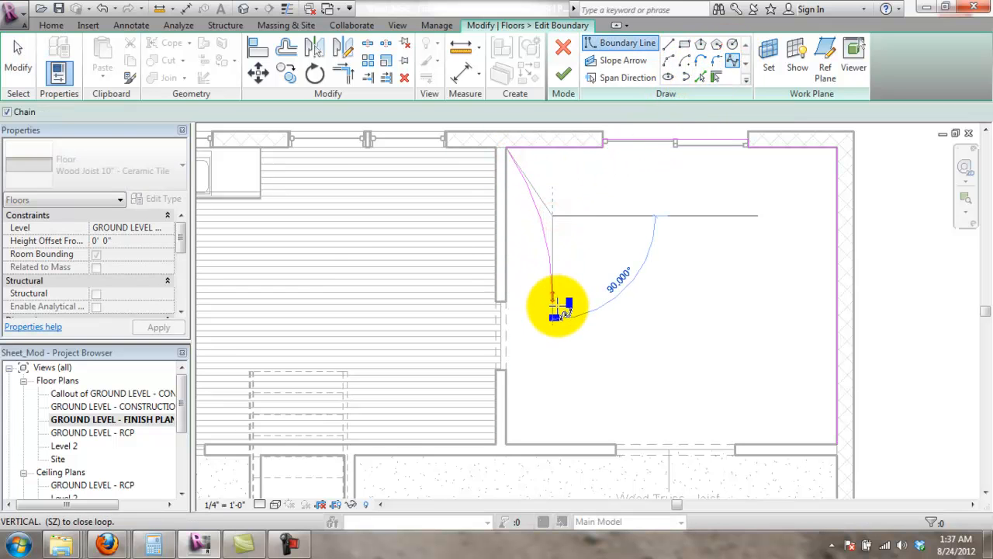
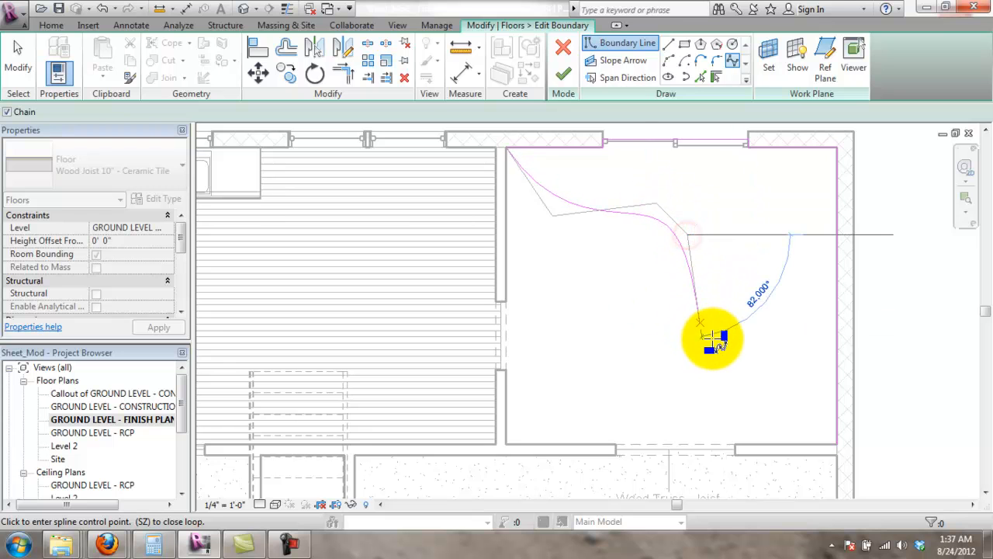
- Complete the S-curve spline at the right wall, shorten the right boundary line to meet it, and finish the floor
left_click(730, 350)
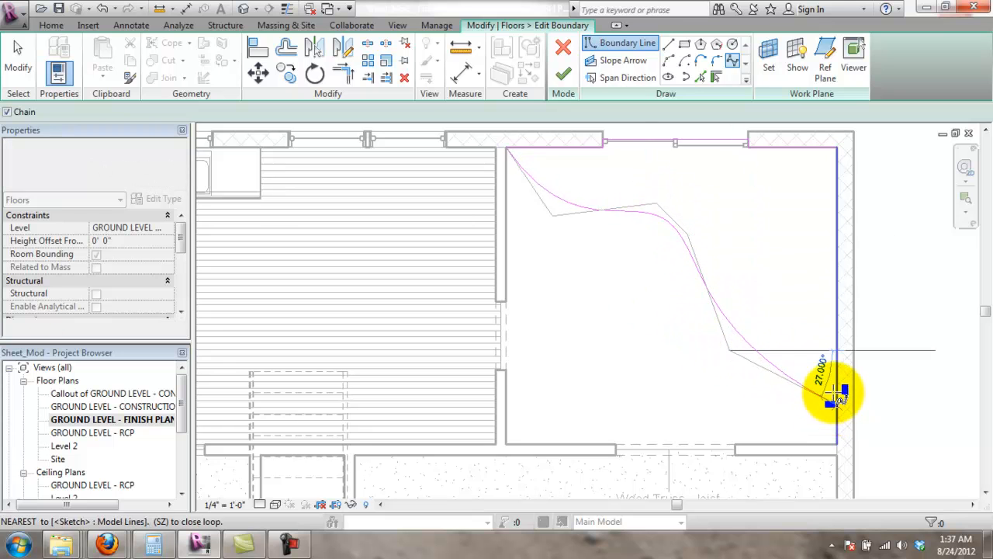
double_click(841, 335)
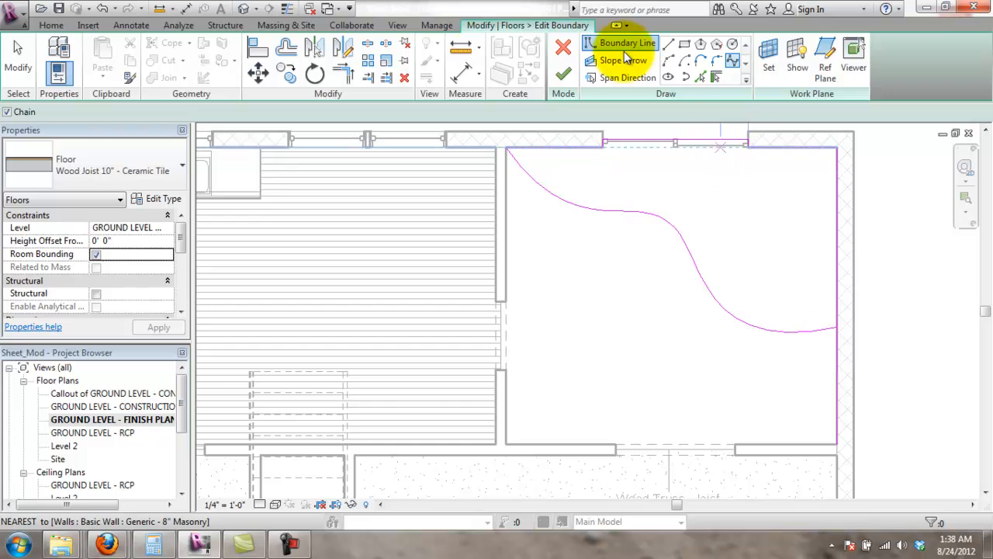
left_click(837, 382)
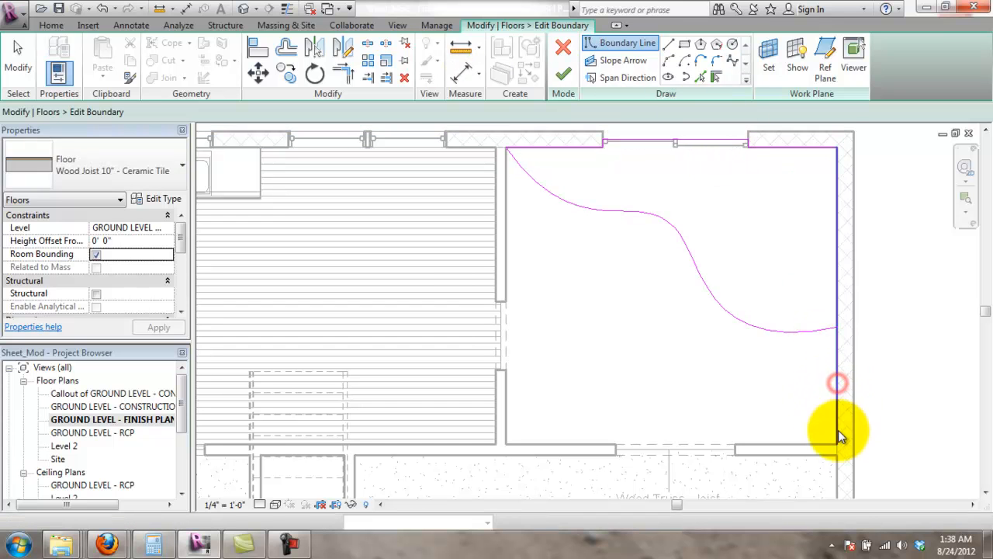
left_click_drag(837, 443, 837, 329)
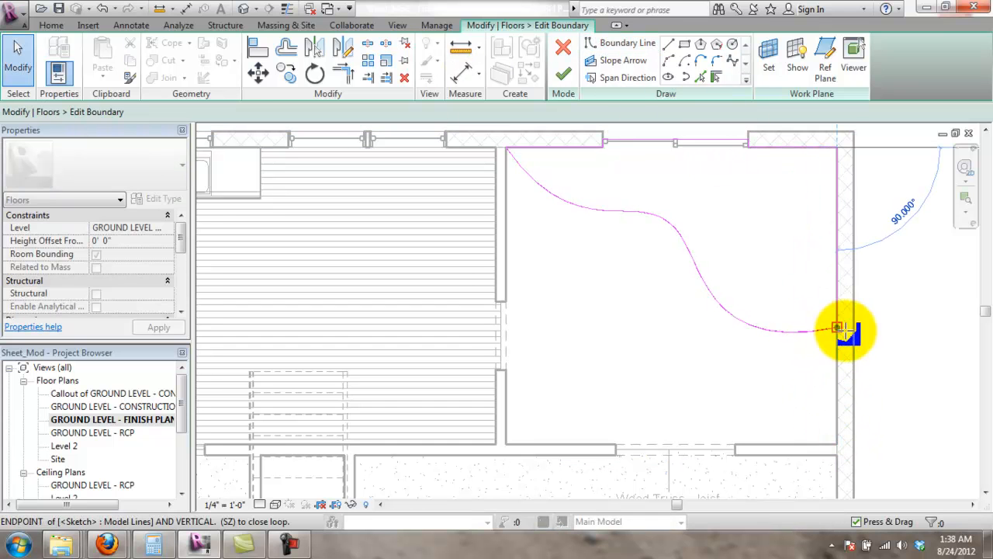
left_click(564, 73)
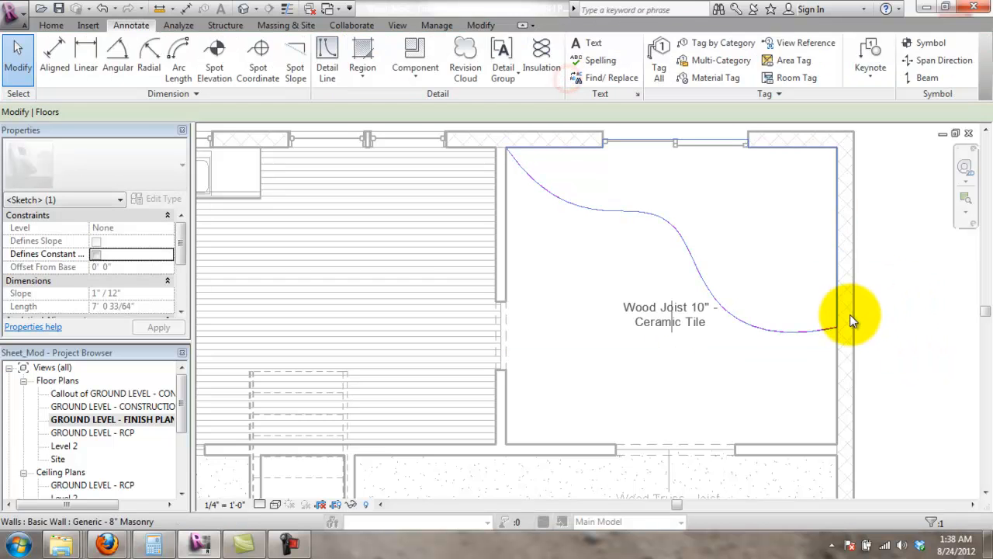
- Reposition the Ceramic Tile floor tag in the room's open area
left_click(890, 307)
left_click(667, 334)
left_click_drag(669, 333, 673, 419)
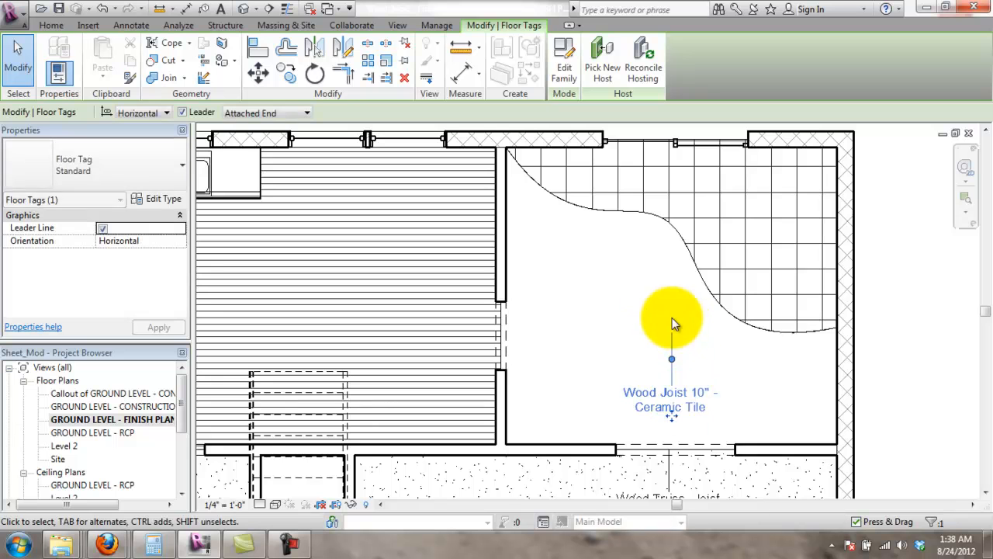
left_click_drag(672, 359, 672, 446)
left_click_drag(694, 399, 612, 309)
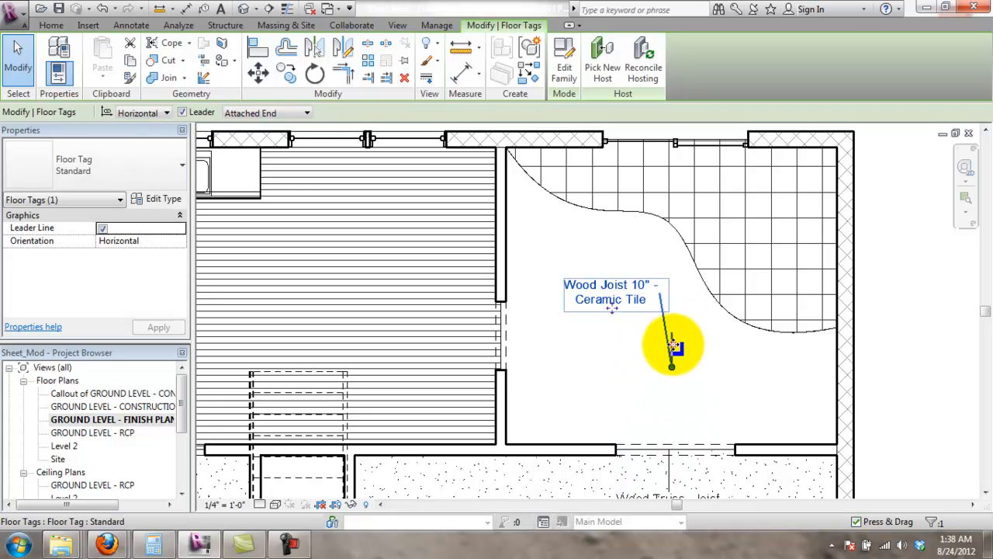
left_click_drag(677, 351, 686, 359)
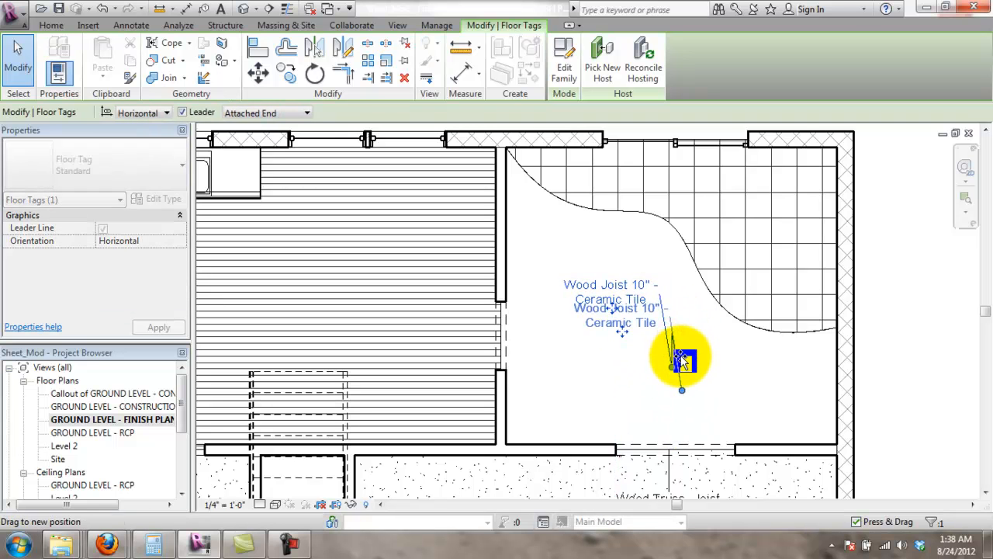
left_click_drag(625, 330, 641, 327)
- Give the tag a Free End leader hanging vertically down toward the bottom wall
left_click(268, 113)
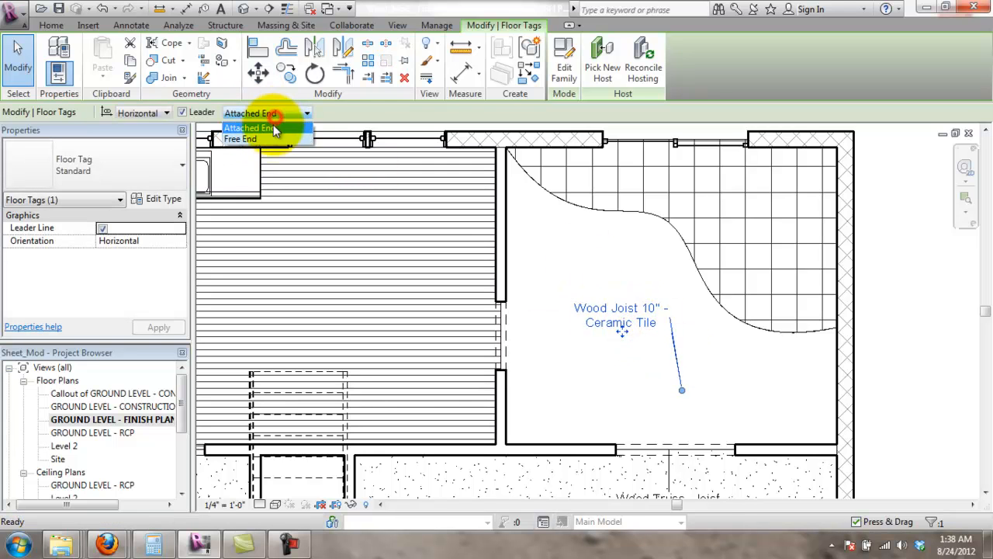
left_click(267, 134)
left_click_drag(627, 384, 669, 440)
left_click_drag(626, 330, 672, 382)
left_click(754, 401)
scroll(705, 248, "down", 2)
middle_click_drag(894, 300, 941, 342)
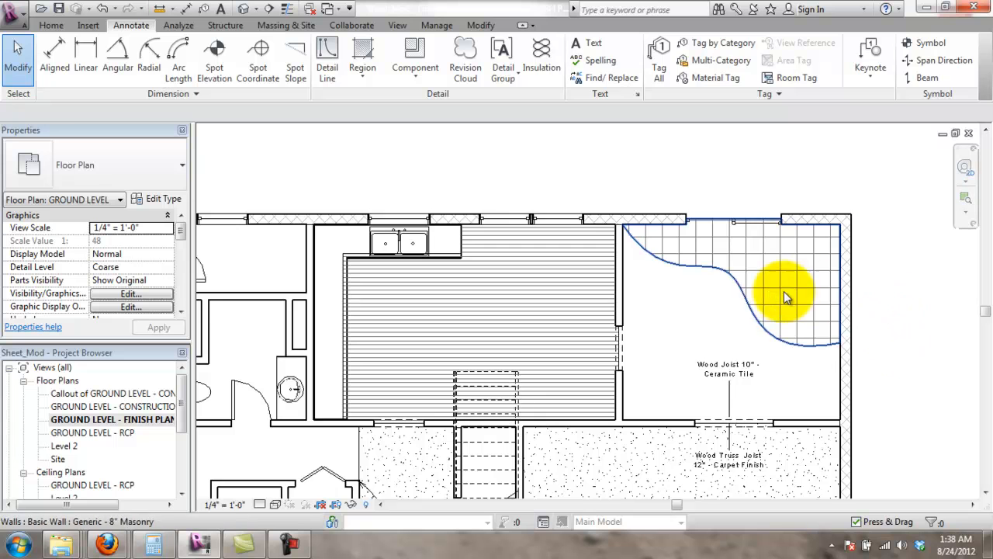
scroll(729, 417, "up", 2)
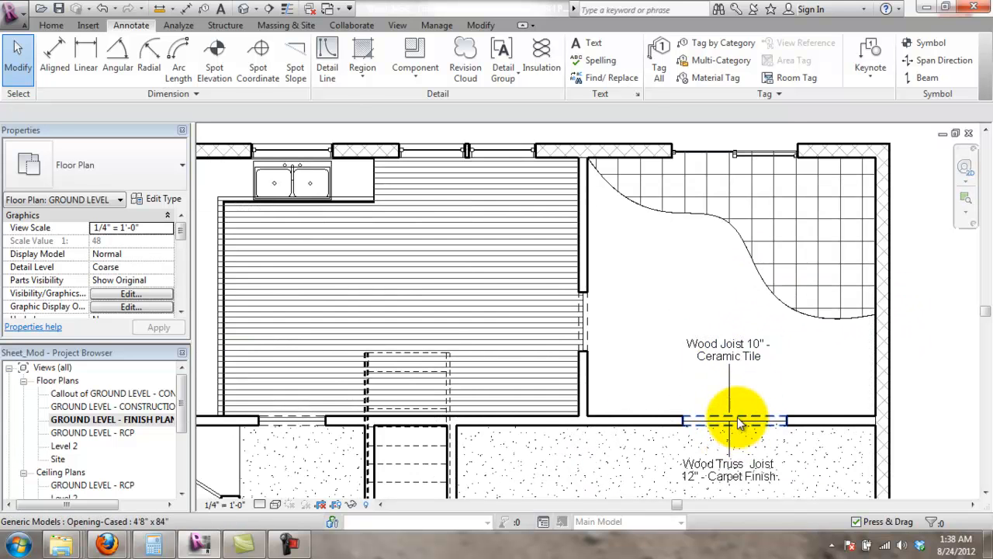
scroll(729, 387, "up", 2)
left_click(748, 354)
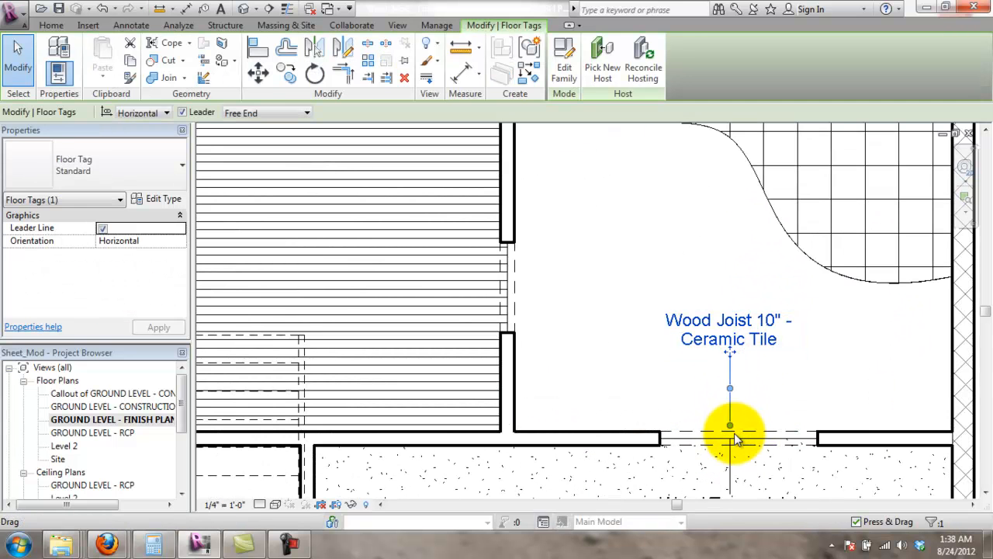
left_click(805, 381)
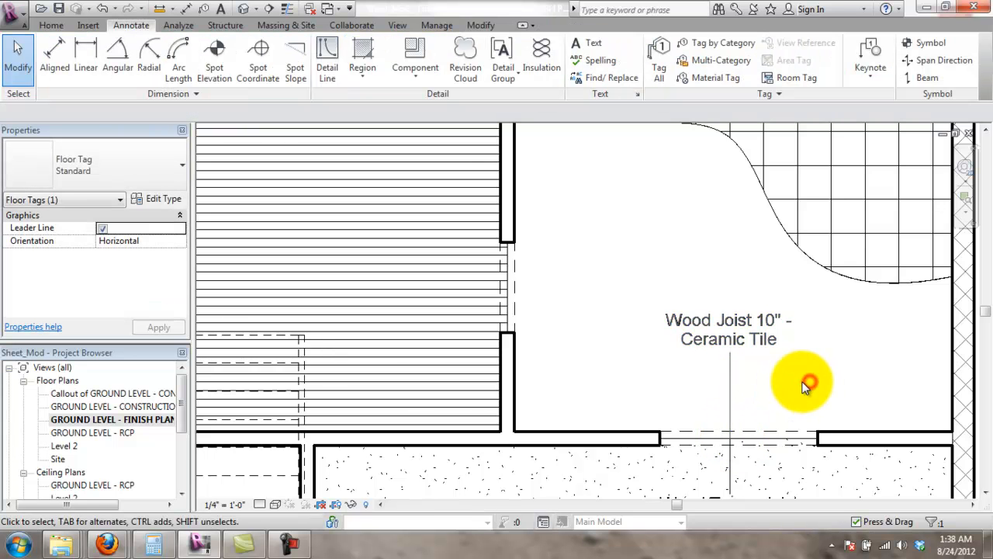
scroll(778, 340, "down", 2)
scroll(757, 343, "up", 2)
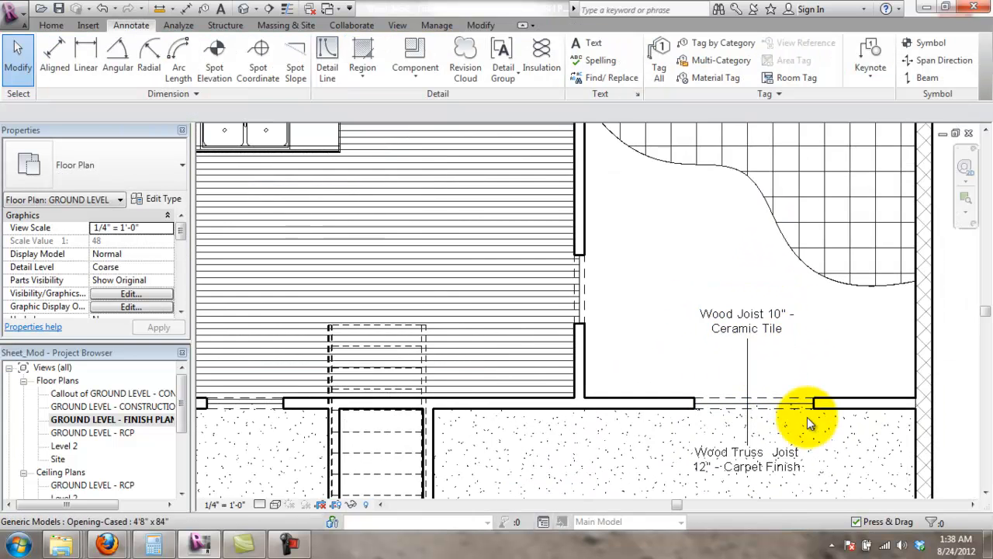
scroll(779, 339, "down", 3)
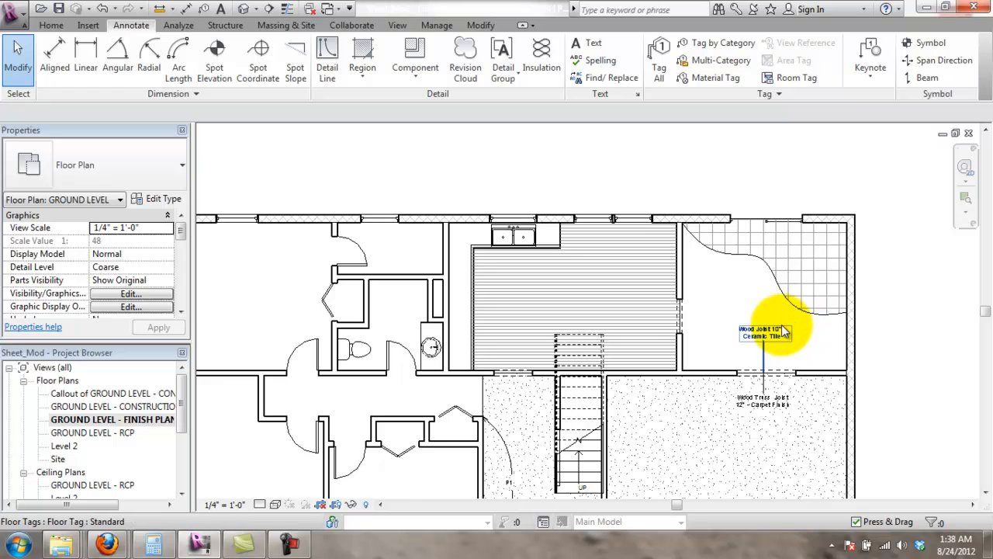
scroll(785, 332, "up", 1)
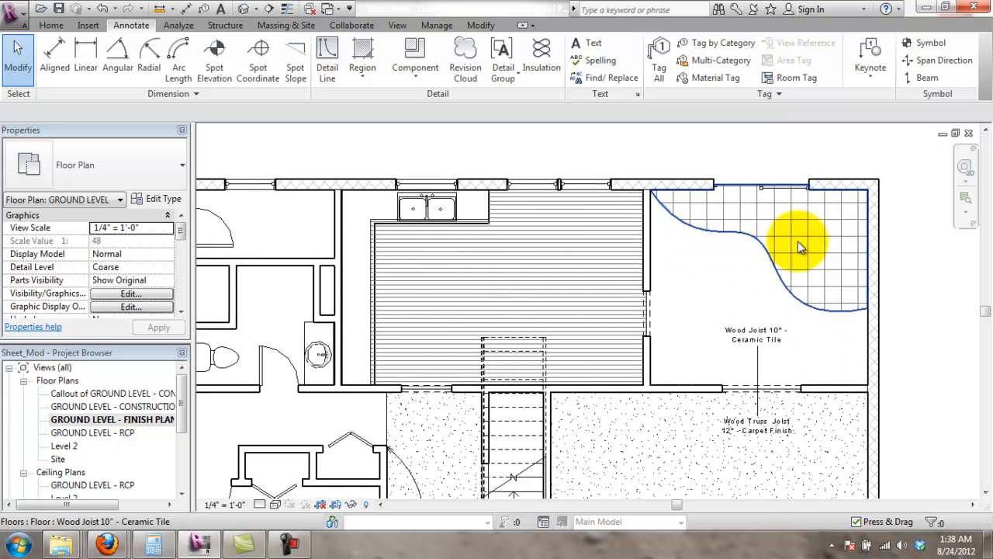
scroll(806, 344, "up", 3)
scroll(806, 375, "down", 2)
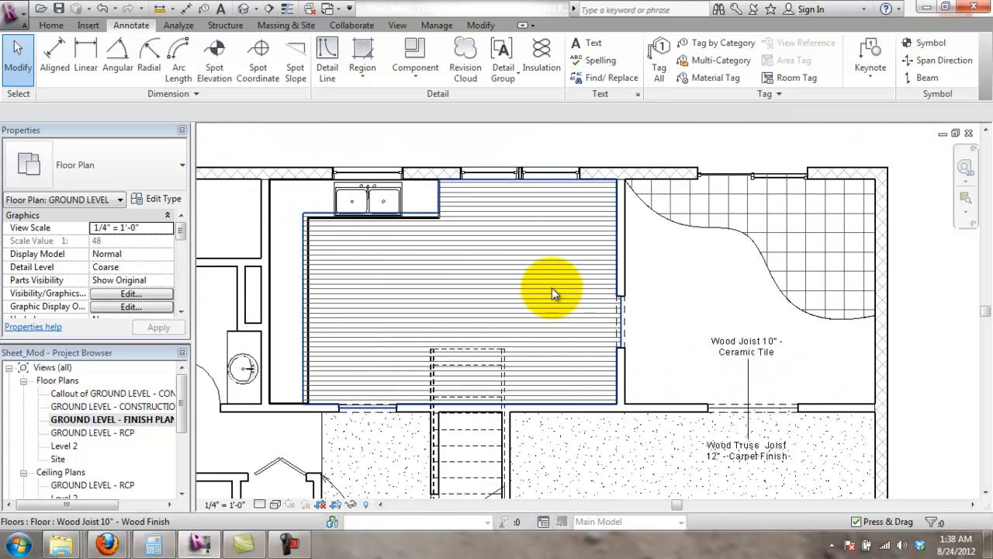
scroll(665, 332, "up", 4)
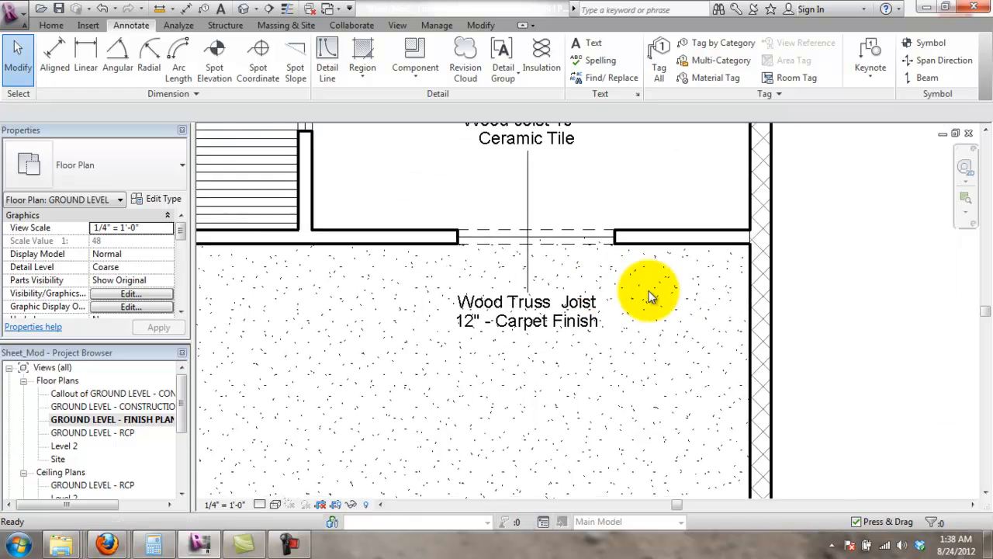
scroll(651, 296, "up", 1)
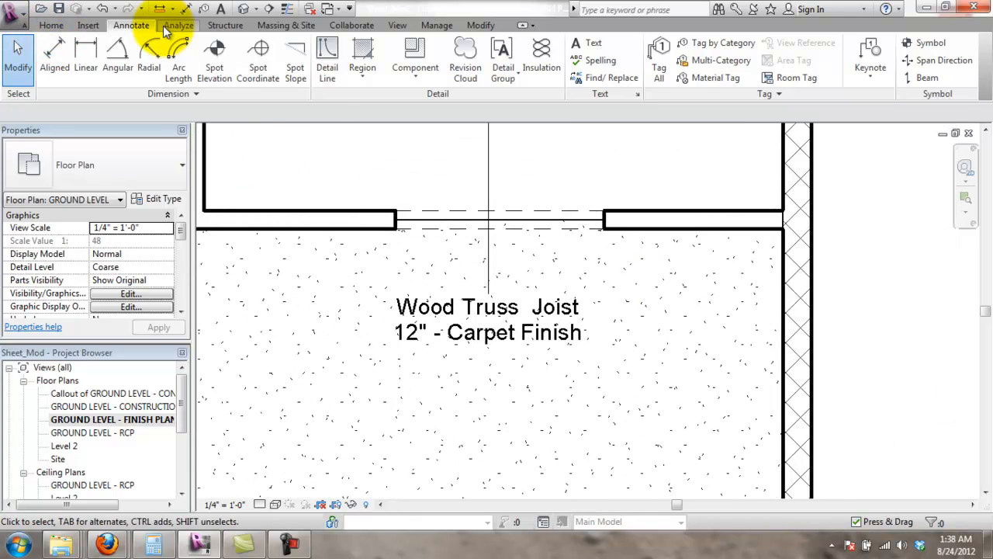
left_click(53, 26)
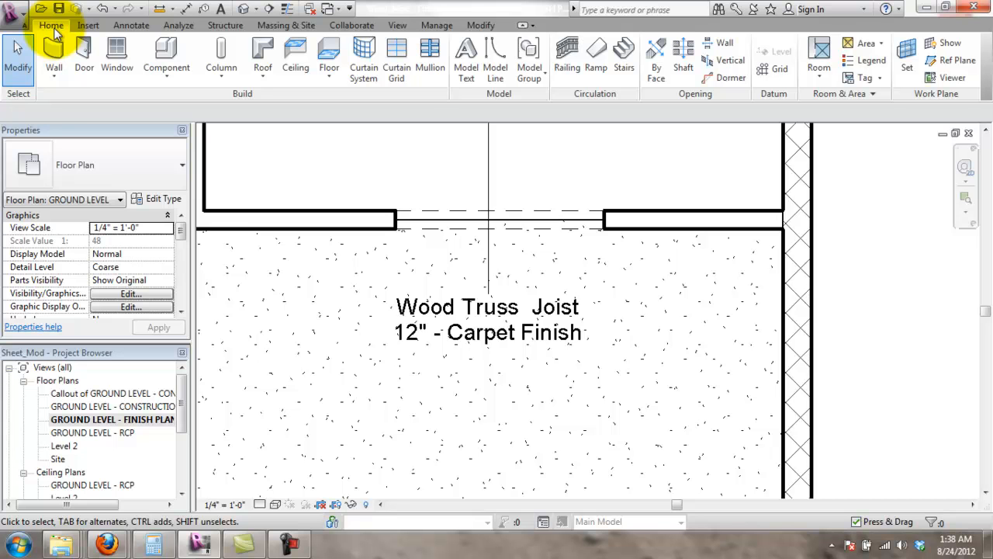
left_click(142, 26)
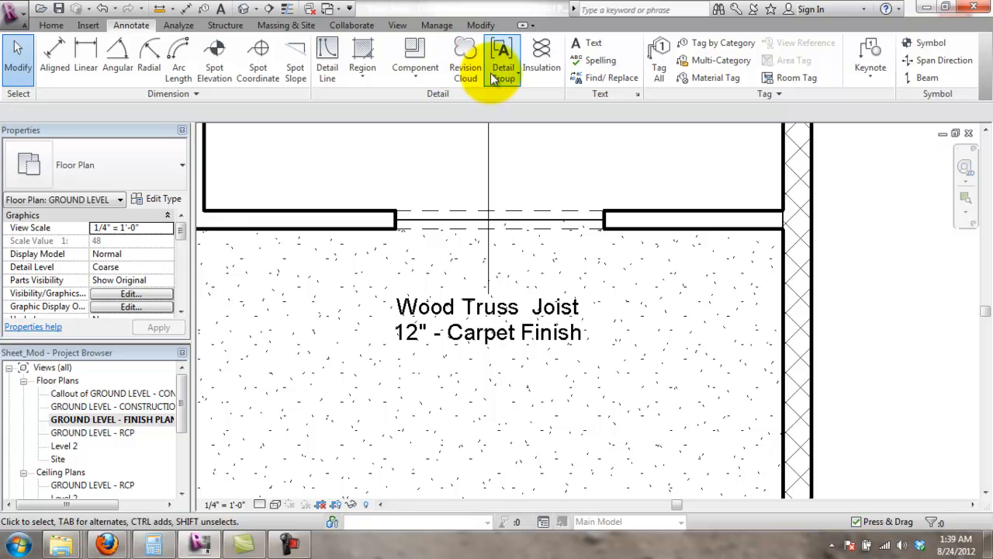
- Draw a rectangular masking region around the Carpet Finish tag text and finish it
left_click(356, 77)
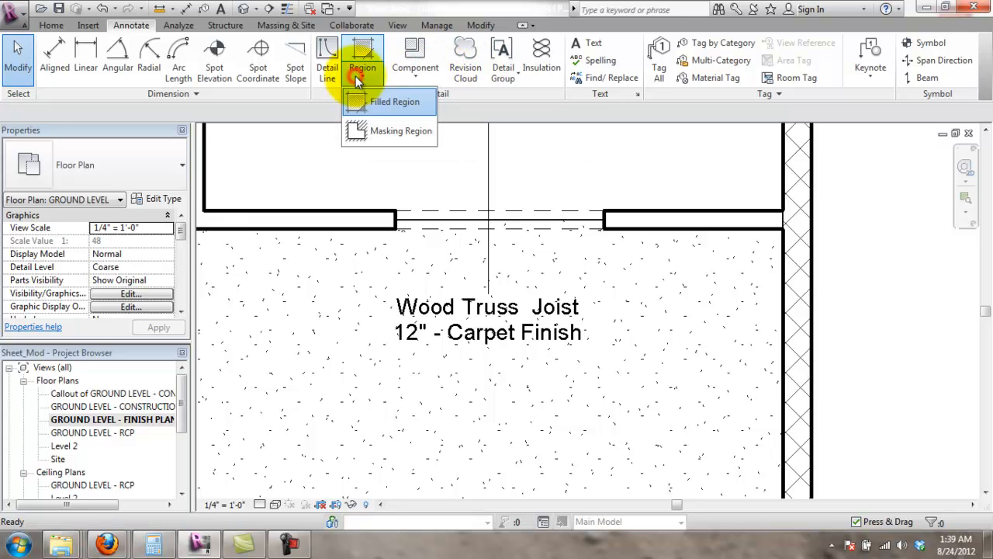
left_click(390, 130)
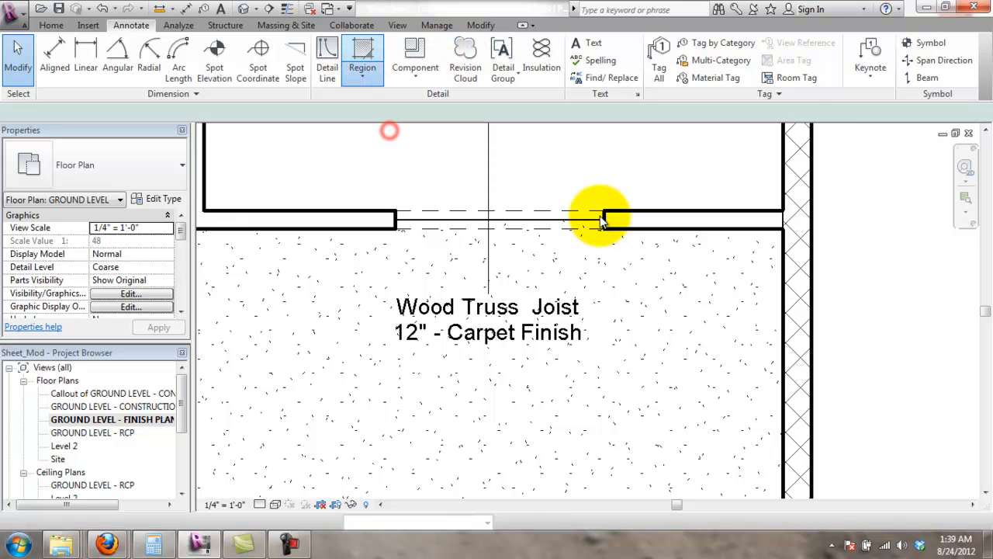
left_click(606, 44)
left_click(377, 279)
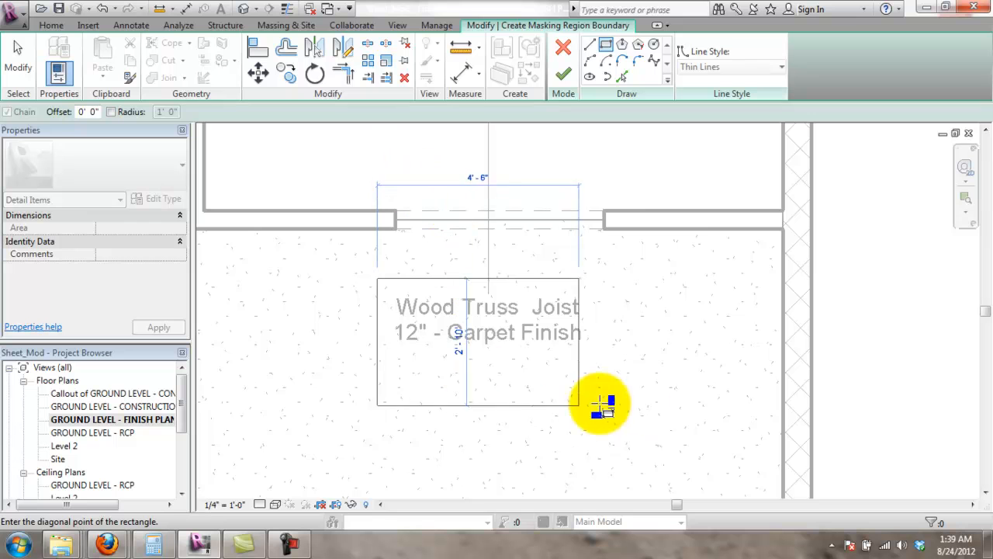
left_click(601, 353)
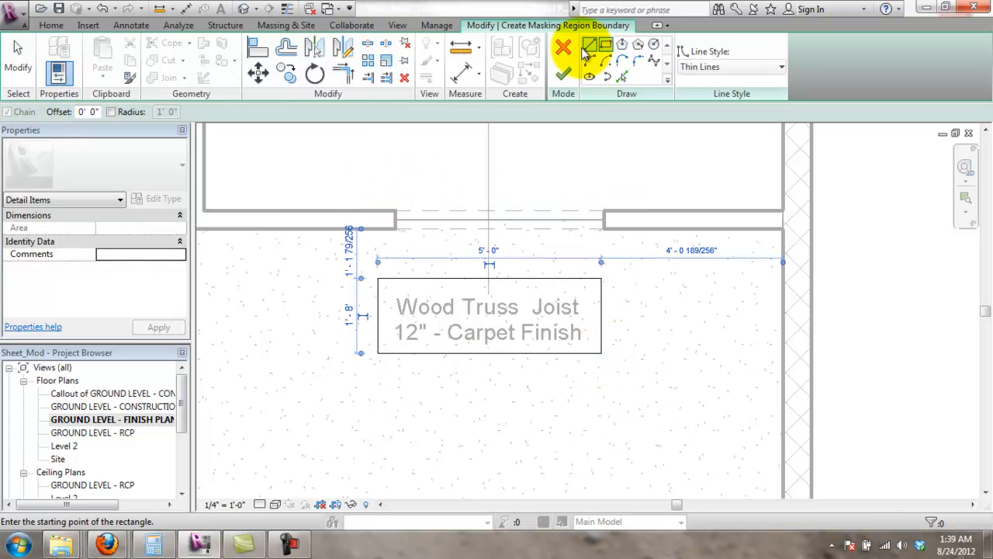
left_click(564, 73)
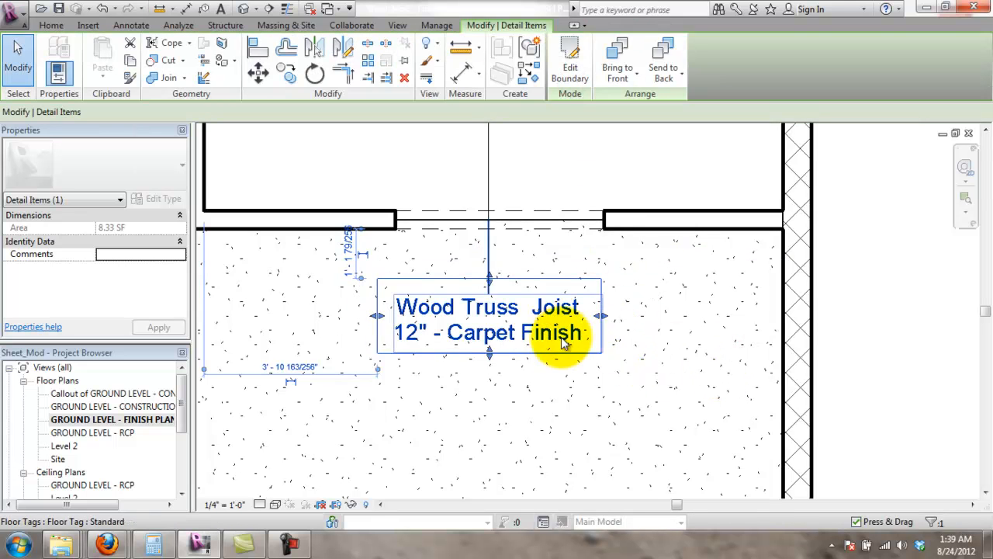
- Adjust the masking region's draw order, bringing it forward to the front
left_click(635, 82)
left_click(638, 131)
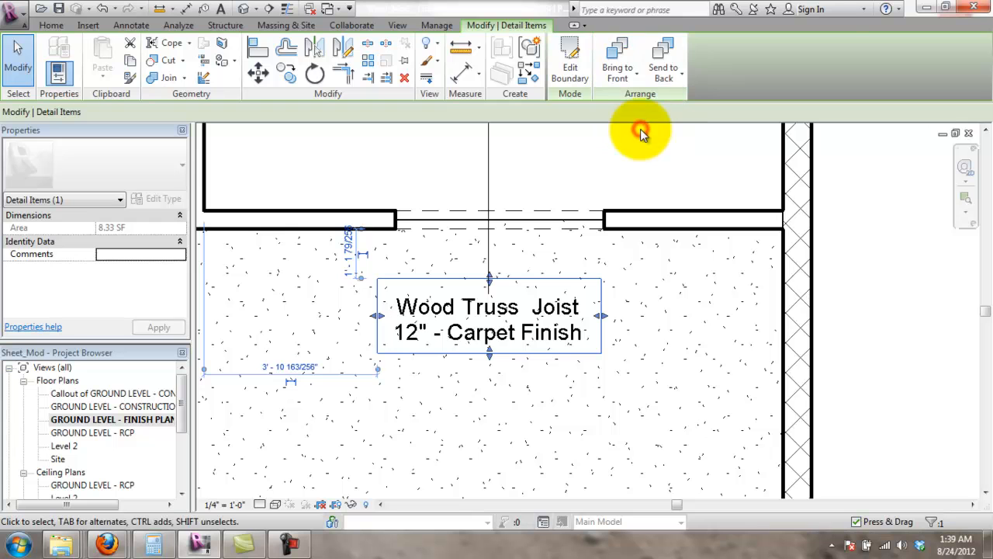
left_click(624, 81)
left_click(638, 127)
left_click(627, 78)
left_click(635, 132)
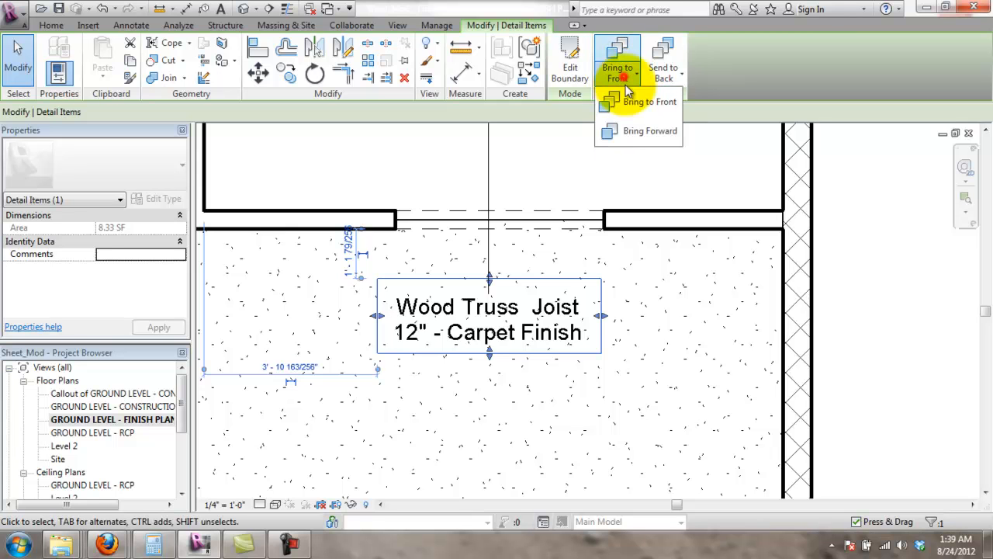
left_click(634, 130)
left_click(635, 75)
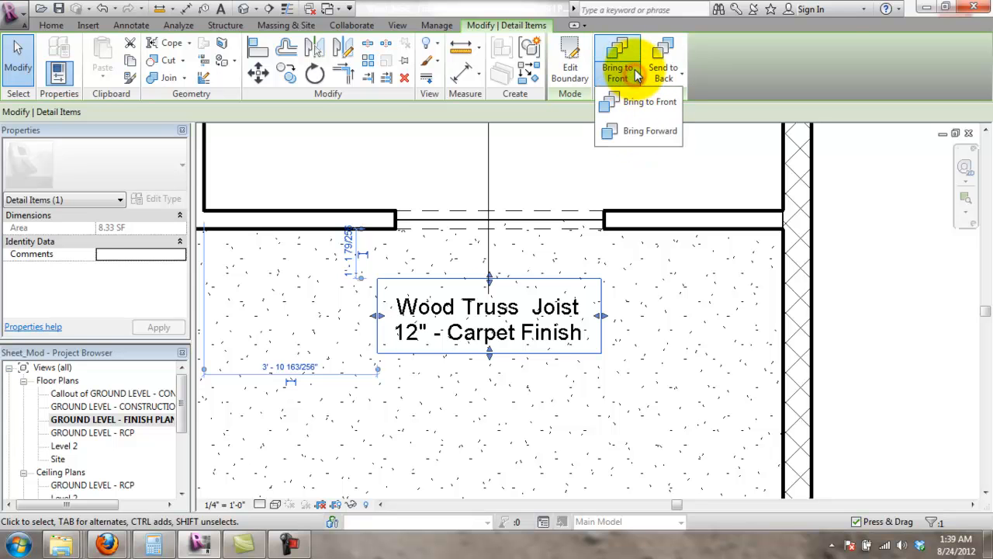
left_click(683, 310)
left_click(540, 281)
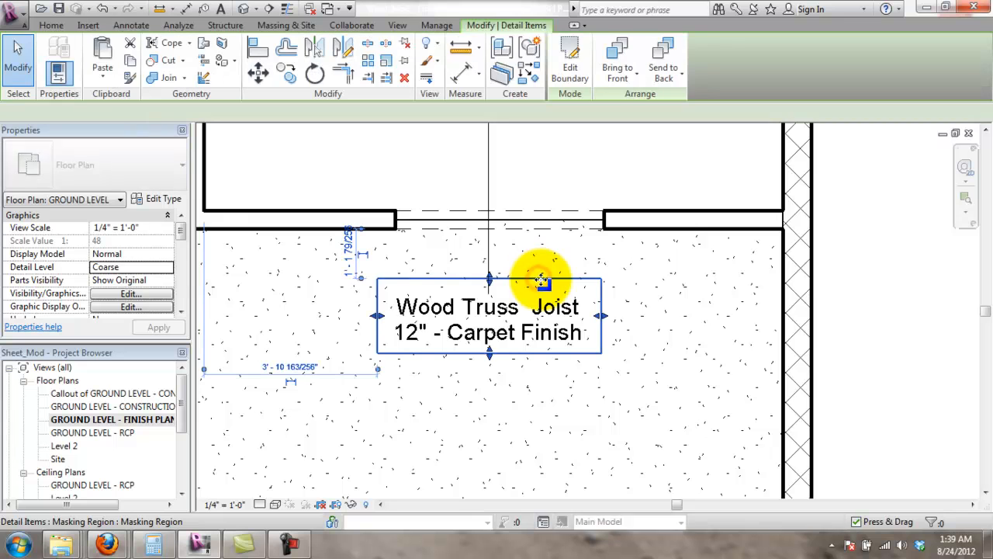
left_click(635, 76)
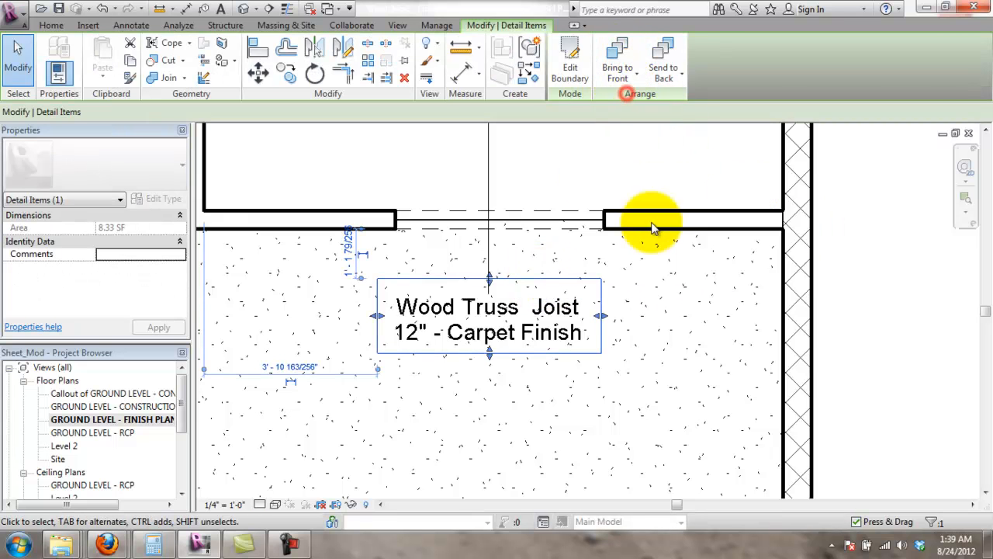
left_click(882, 288)
- Stretch the masking region's right edge past the right wall
left_click(606, 306)
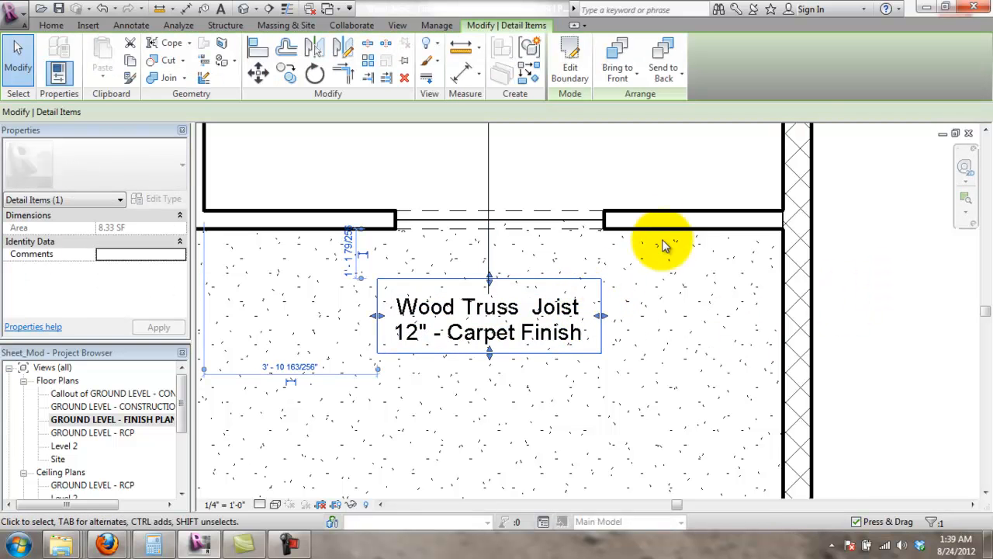
scroll(613, 311, "down", 1)
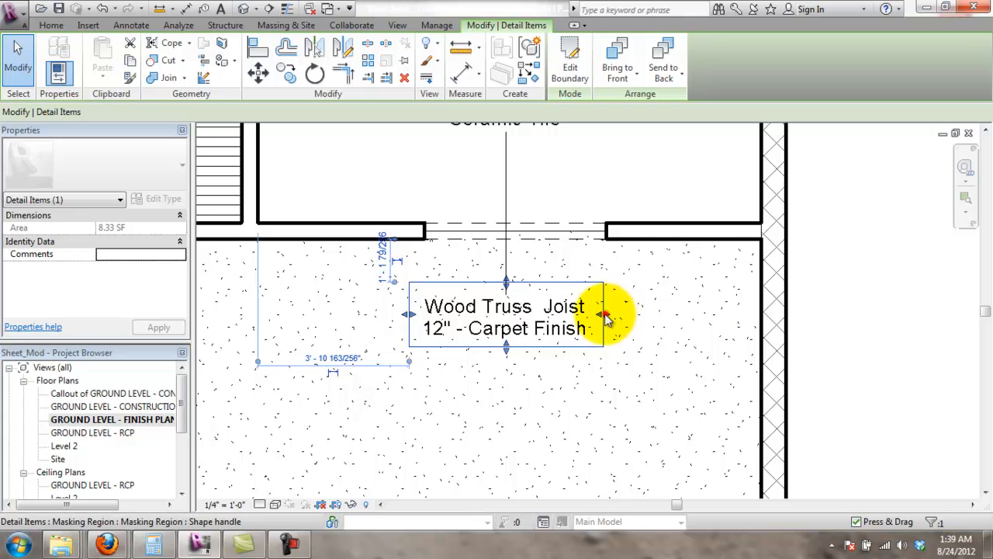
left_click_drag(604, 314, 839, 306)
left_click(890, 401)
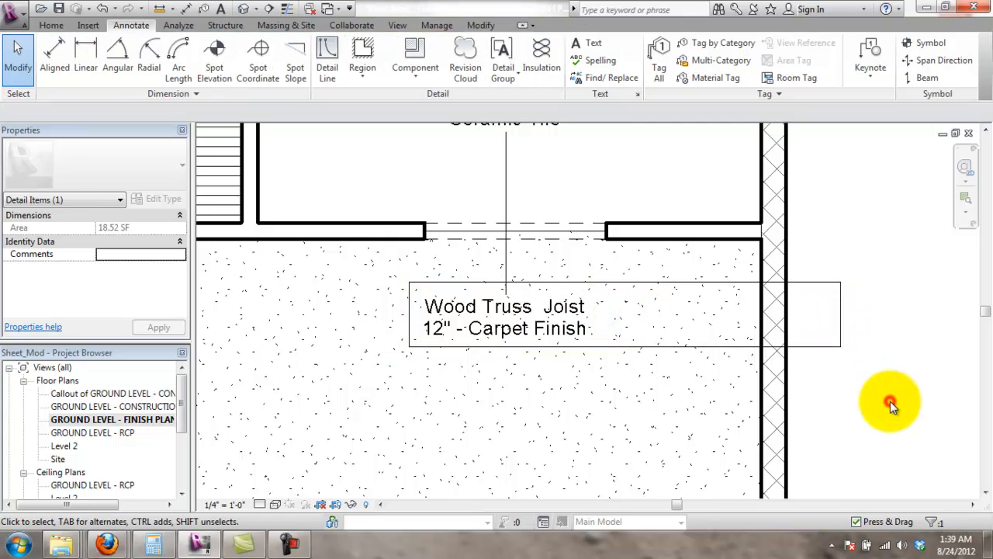
left_click(818, 348)
- Send the masking region to the back and start a new filled region
right_click(818, 349)
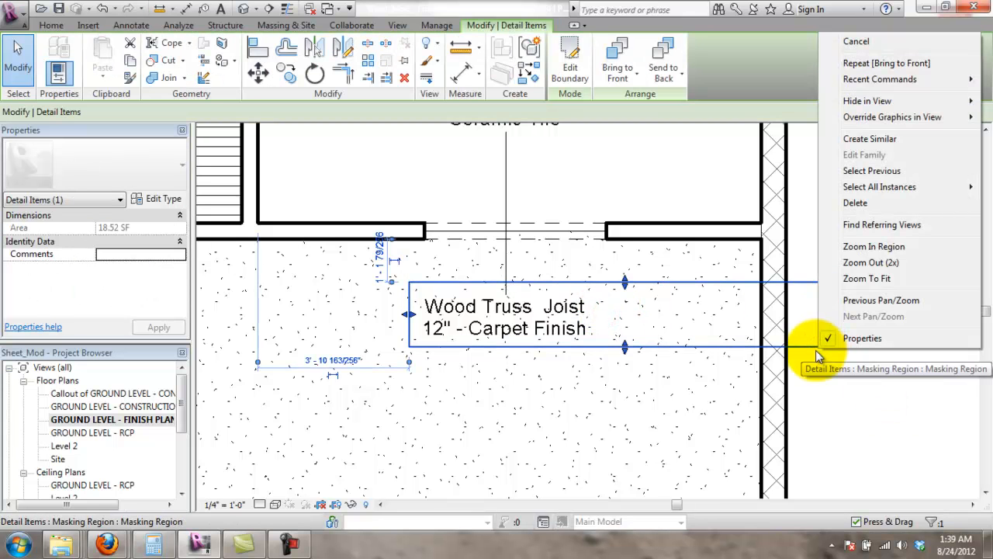
left_click(621, 62)
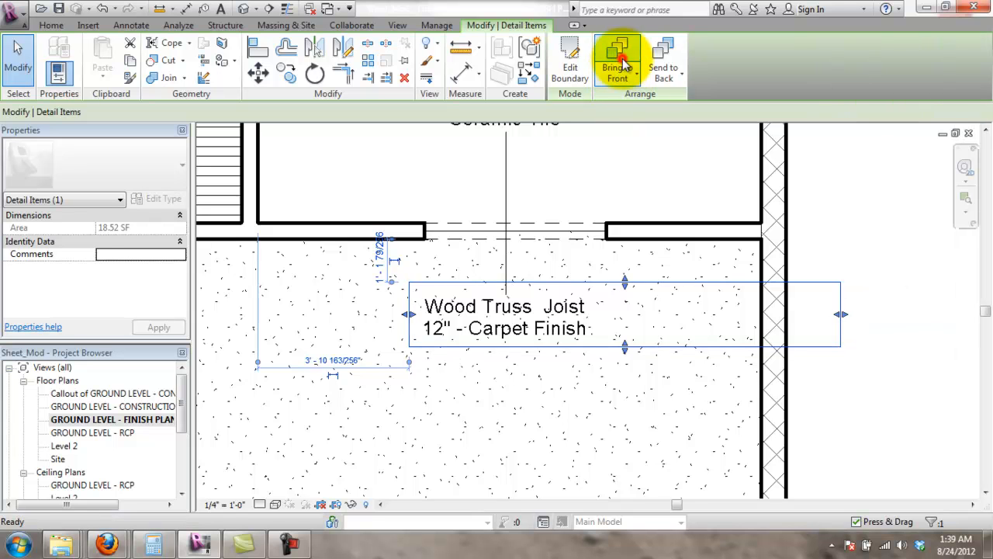
left_click(621, 73)
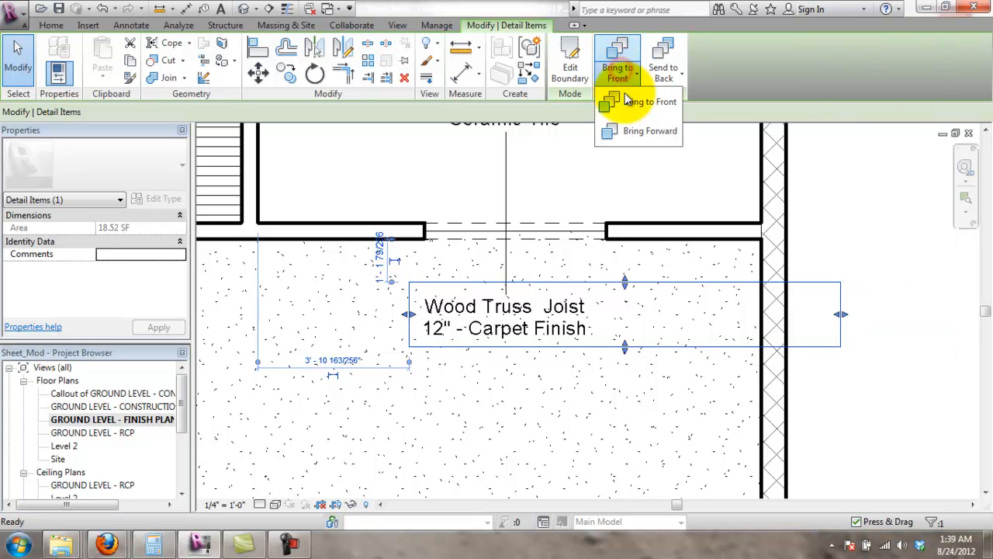
left_click(666, 74)
left_click(680, 102)
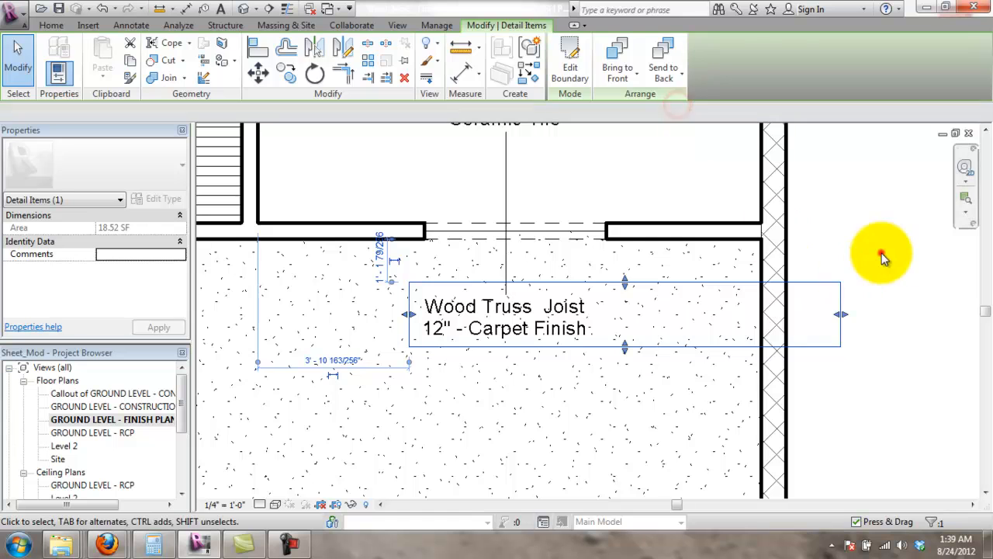
left_click(880, 253)
left_click(845, 319)
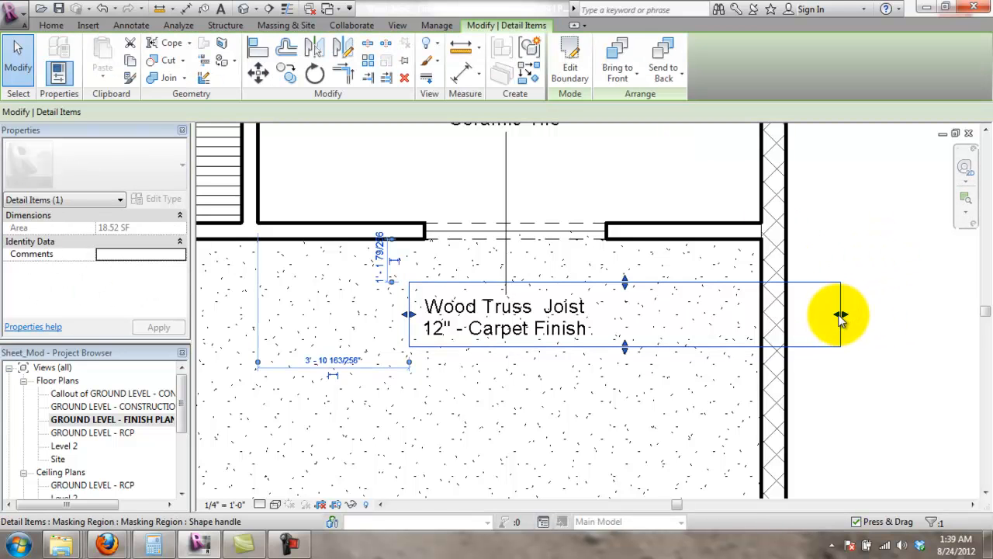
left_click(813, 295)
left_click(363, 68)
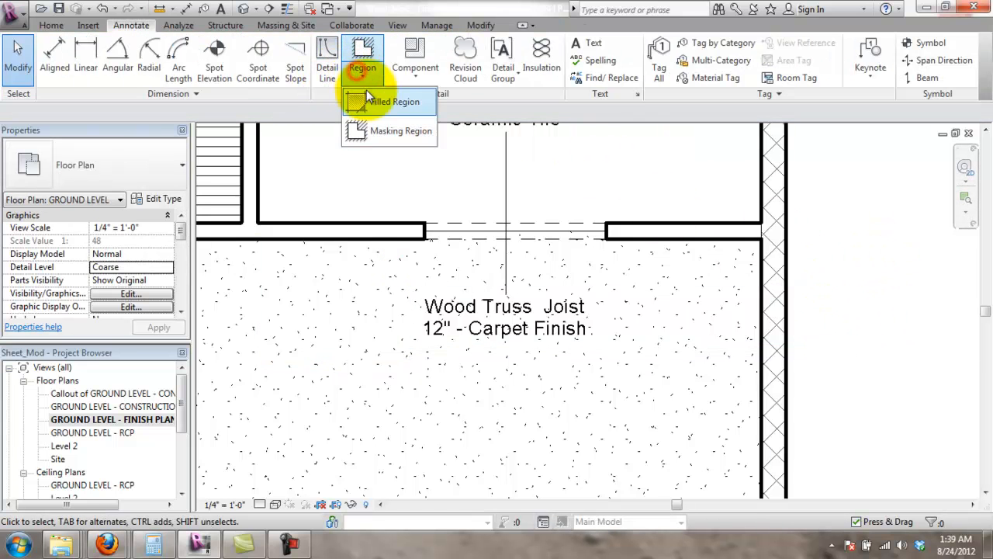
left_click(388, 101)
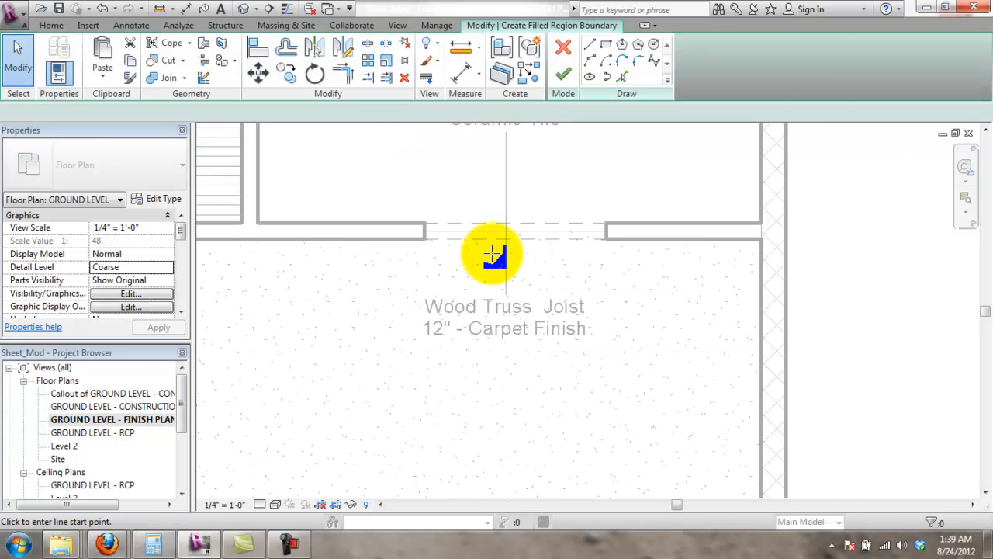
- Sketch trial boundary lines from the wall corner, then undo and delete them
scroll(438, 229, "down", 3)
left_click(456, 231)
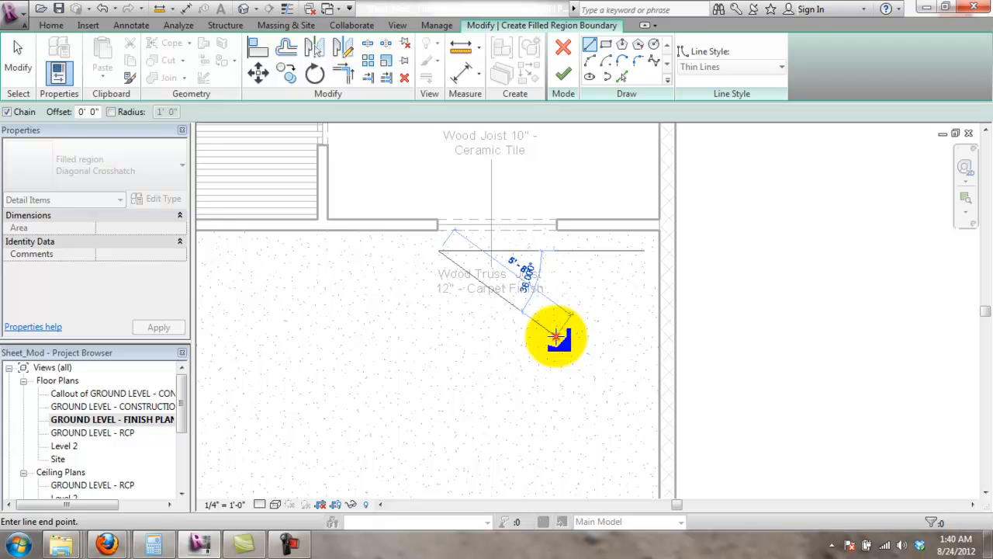
left_click(556, 335)
left_click(419, 428)
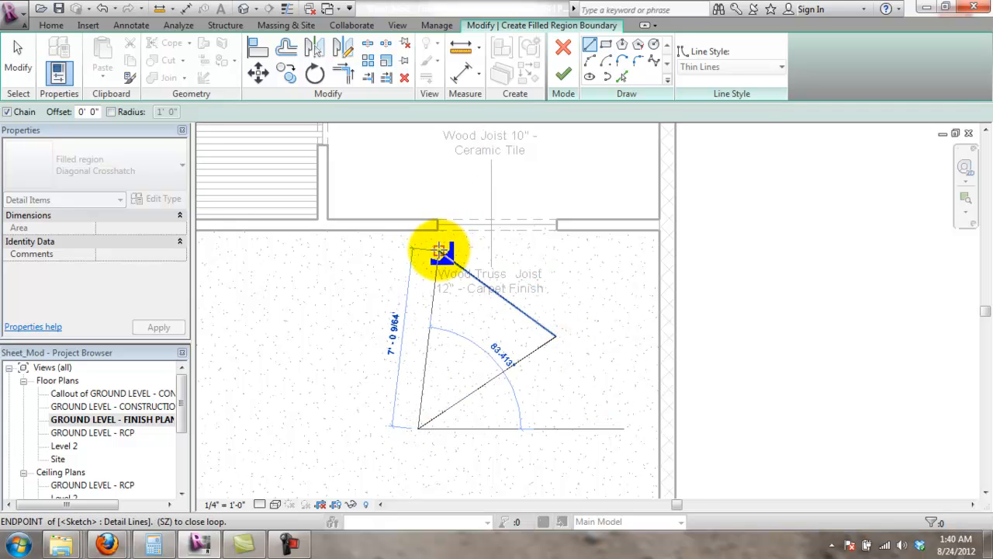
key("Escape")
key("ctrl+z")
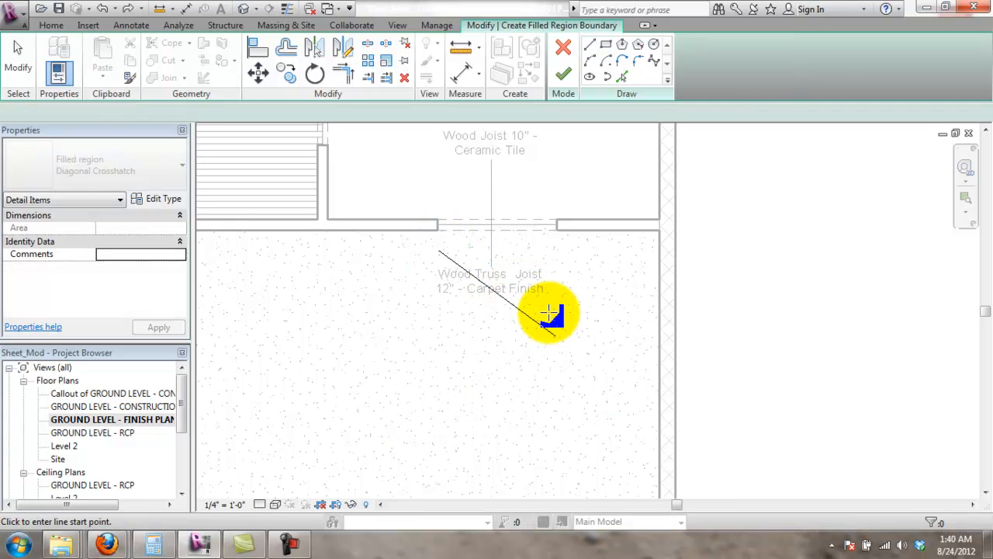
key("Escape")
left_click(543, 326)
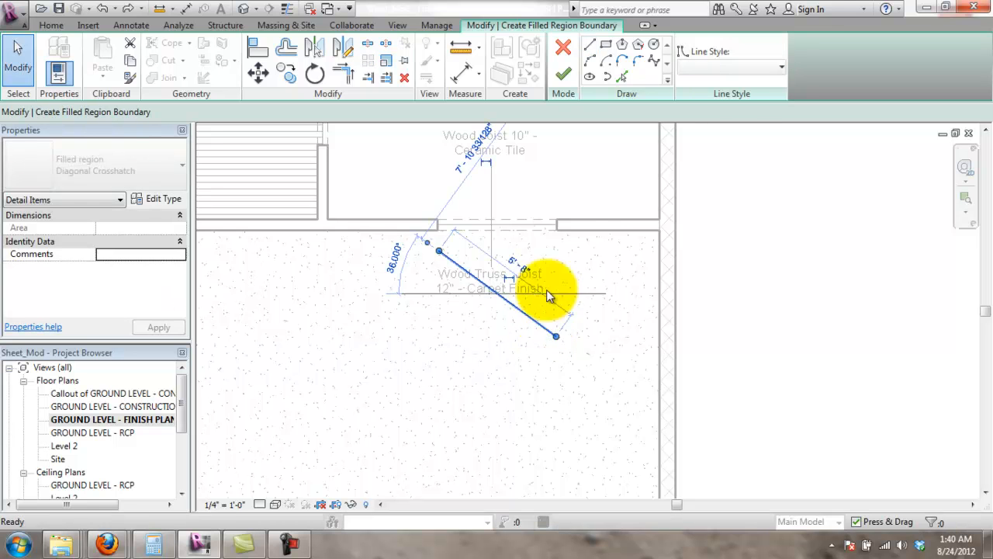
key("Delete")
- Sketch a rectangular boundary around the tag and set the region type to Solid Black
left_click(605, 44)
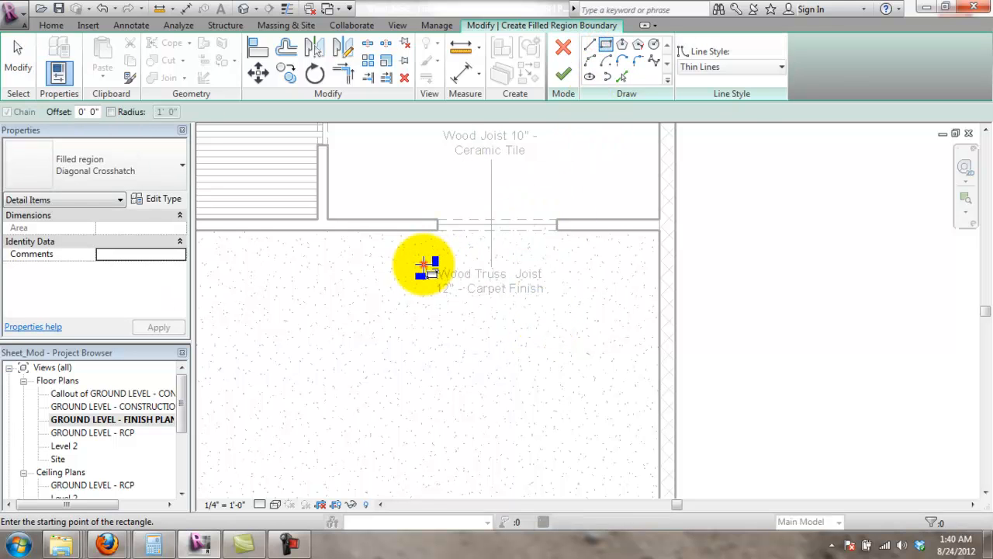
left_click(423, 266)
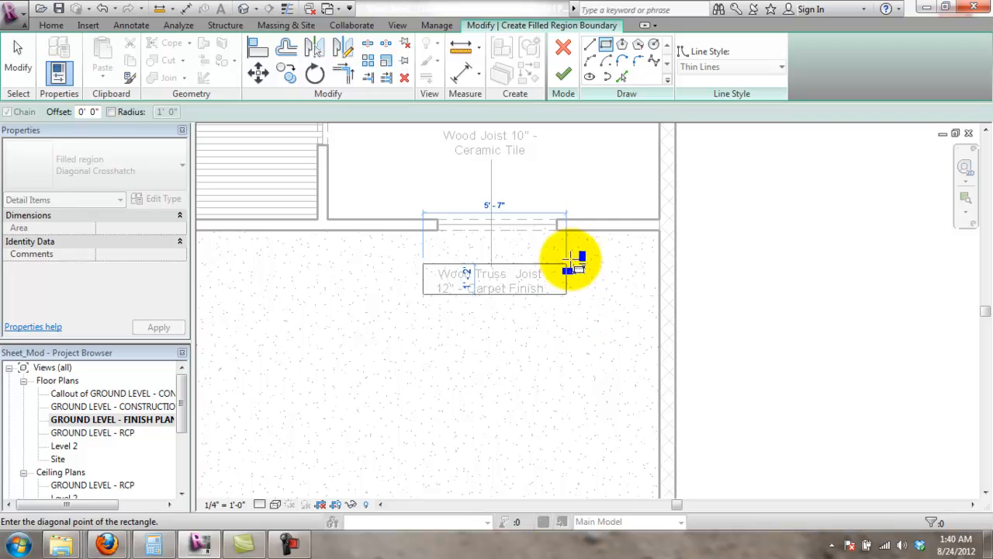
left_click(555, 303)
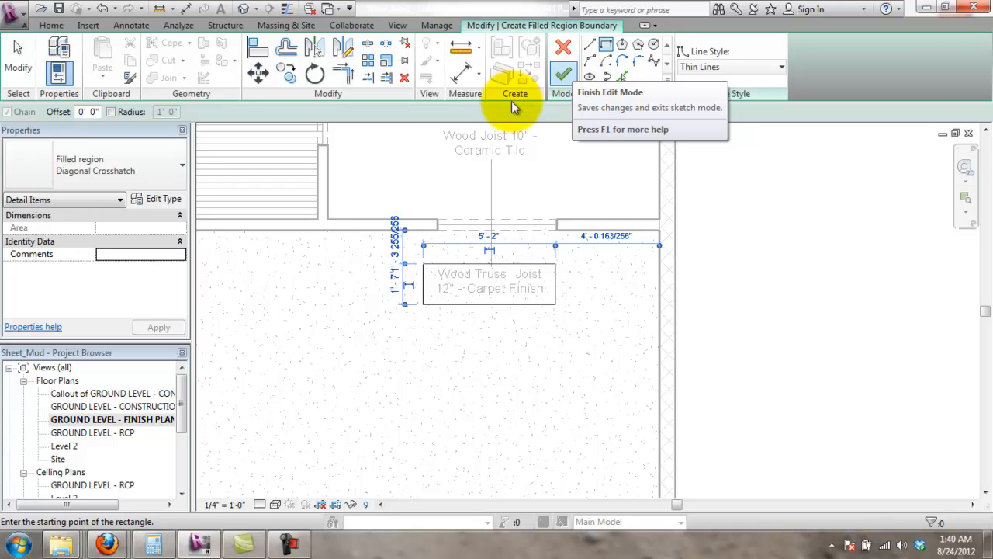
left_click(124, 177)
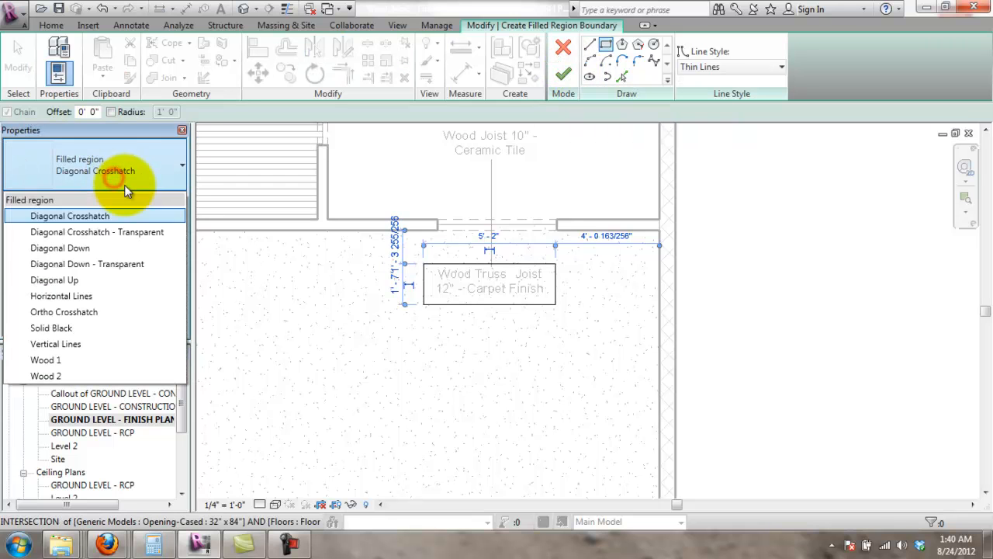
left_click(109, 335)
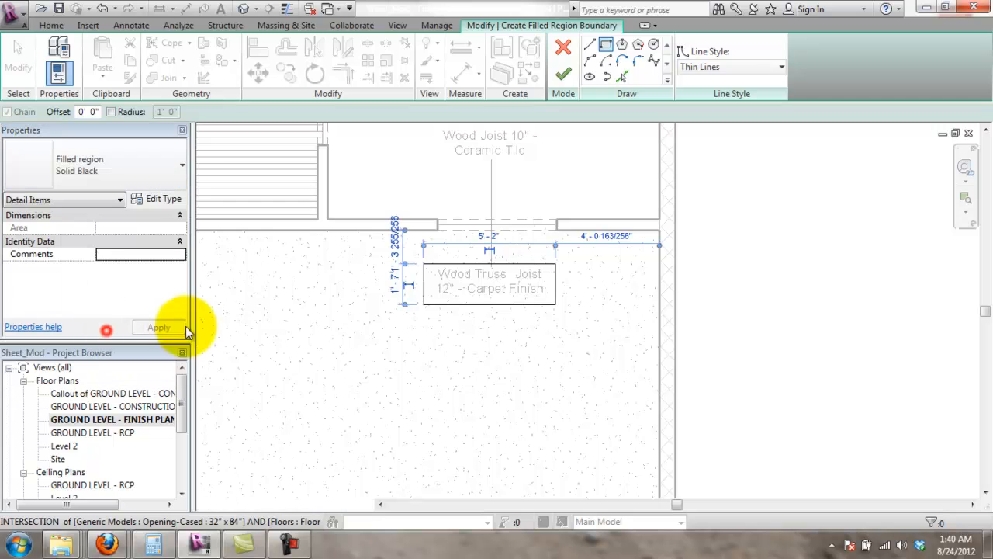
- Finish the Solid Black filled region and select it
left_click(570, 67)
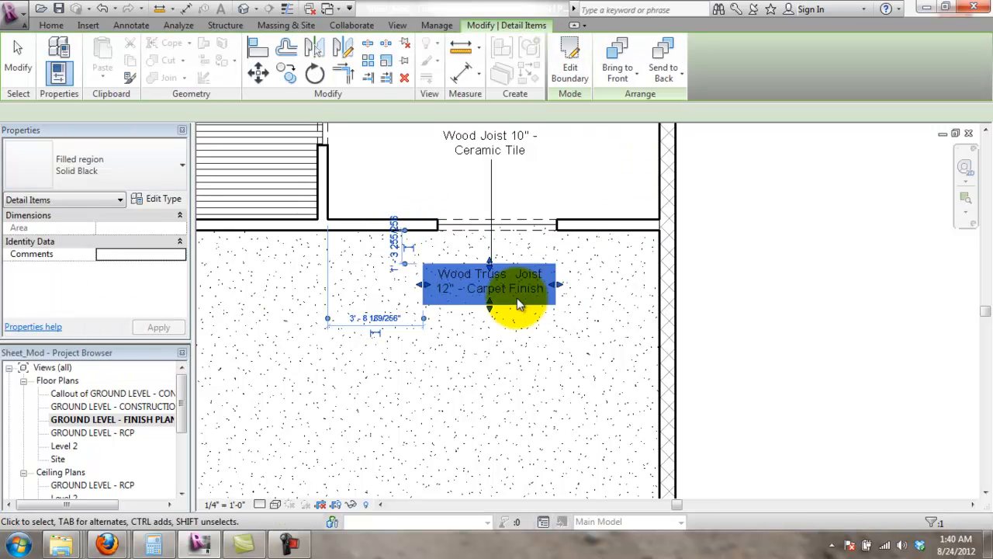
left_click(815, 238)
scroll(529, 281, "up", 2)
scroll(529, 281, "up", 1)
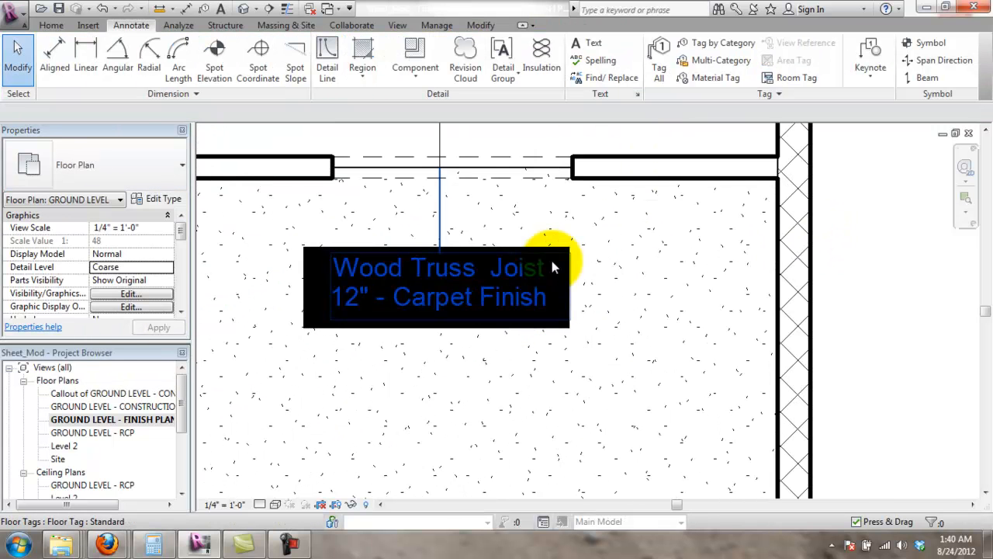
left_click(553, 259)
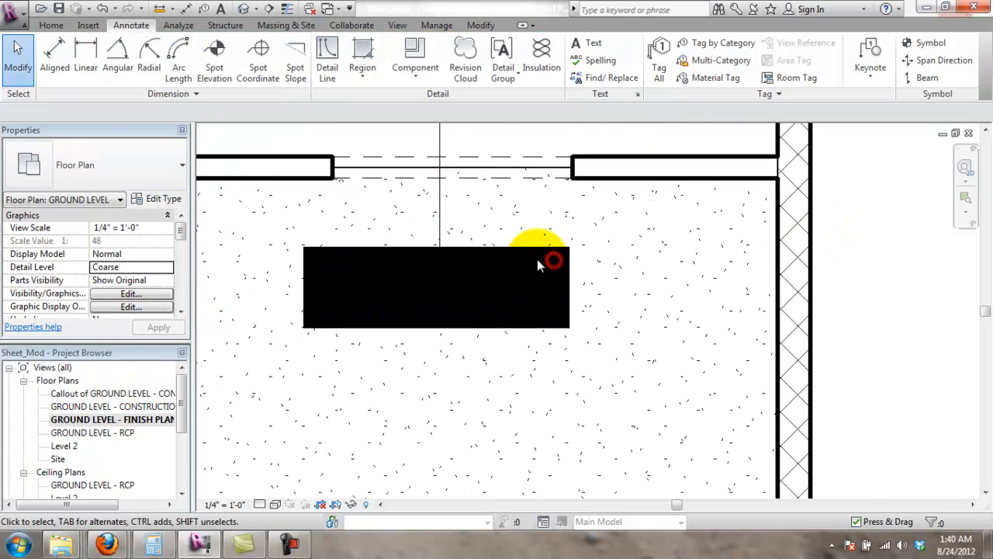
left_click(317, 253)
- Change the region to Diagonal Down - Transparent and open its type properties
left_click(120, 176)
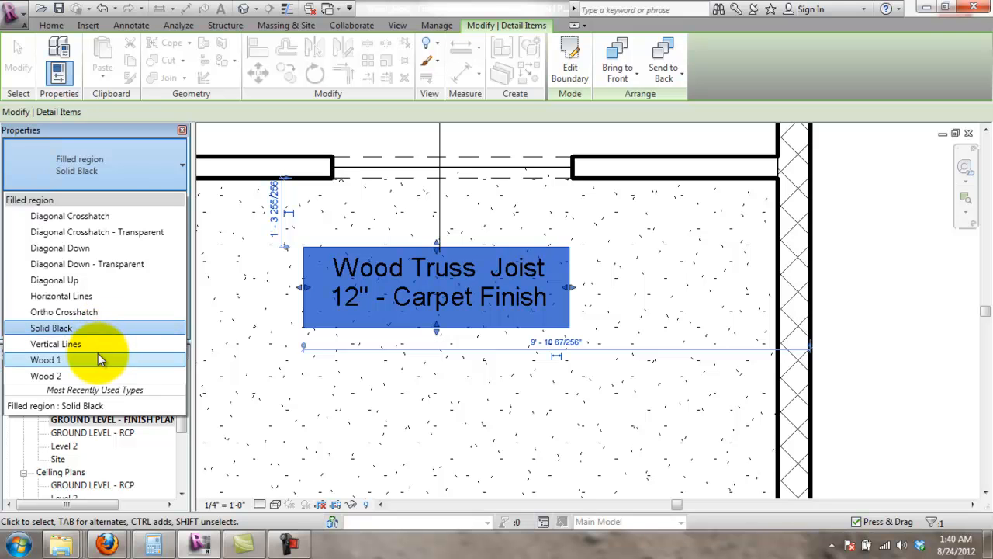
left_click(125, 268)
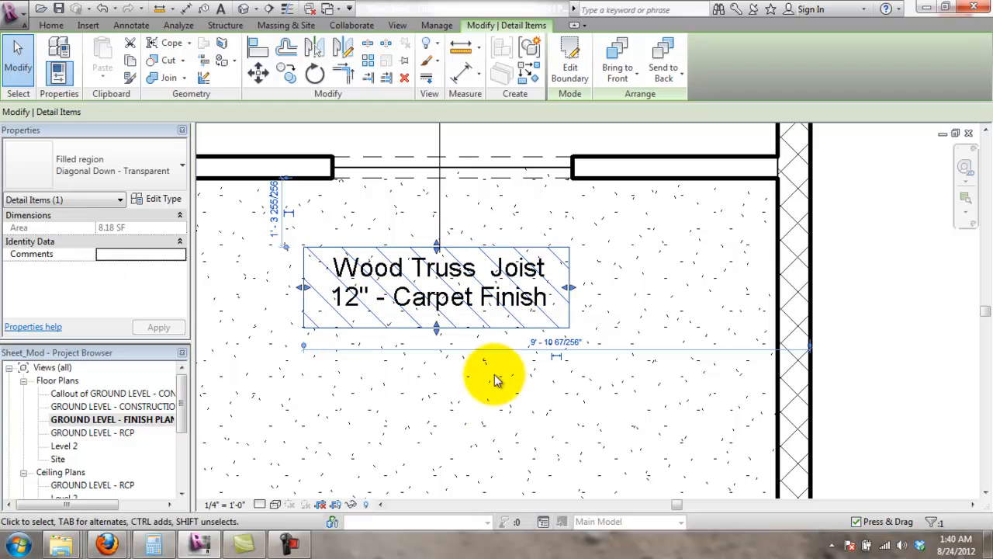
key("Escape")
left_click(571, 270)
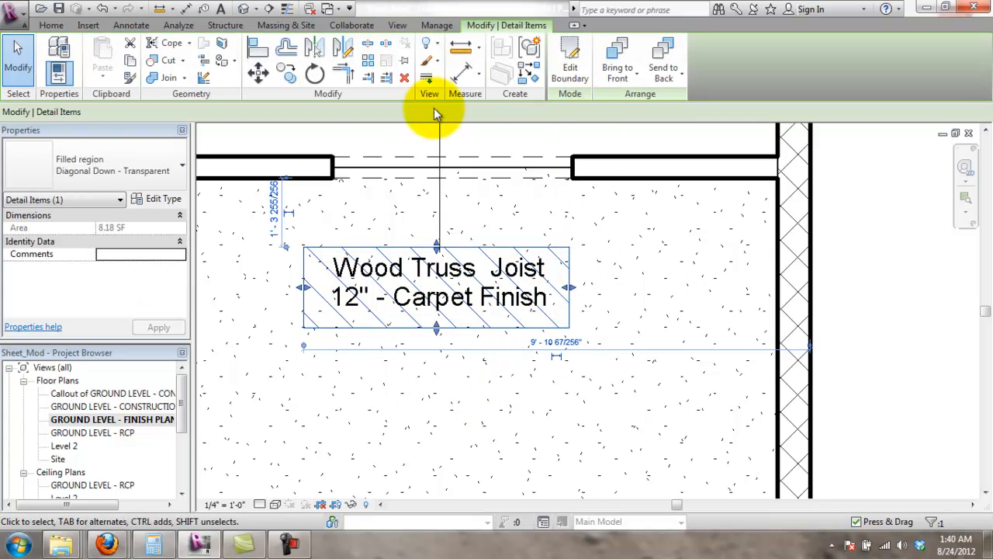
left_click(161, 199)
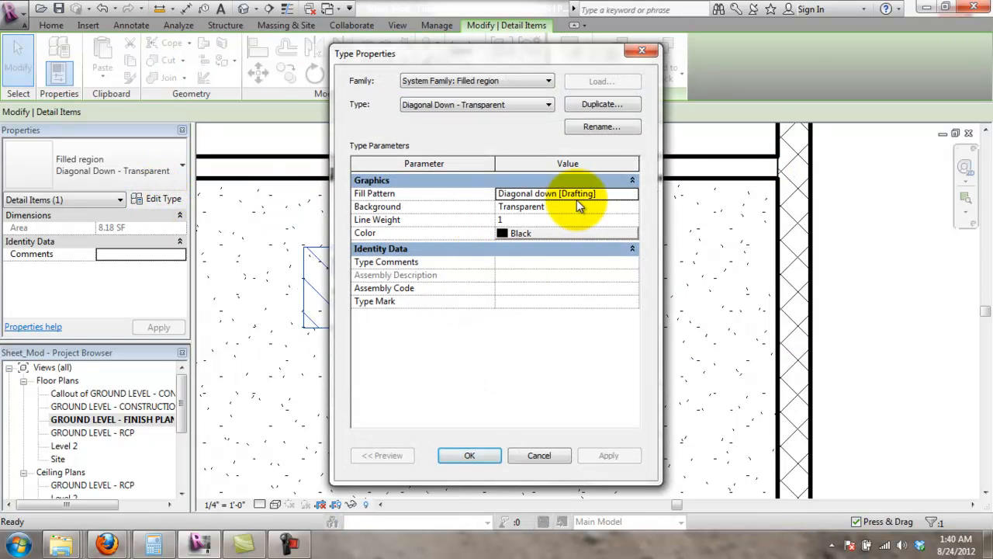
left_click(607, 195)
left_click(631, 194)
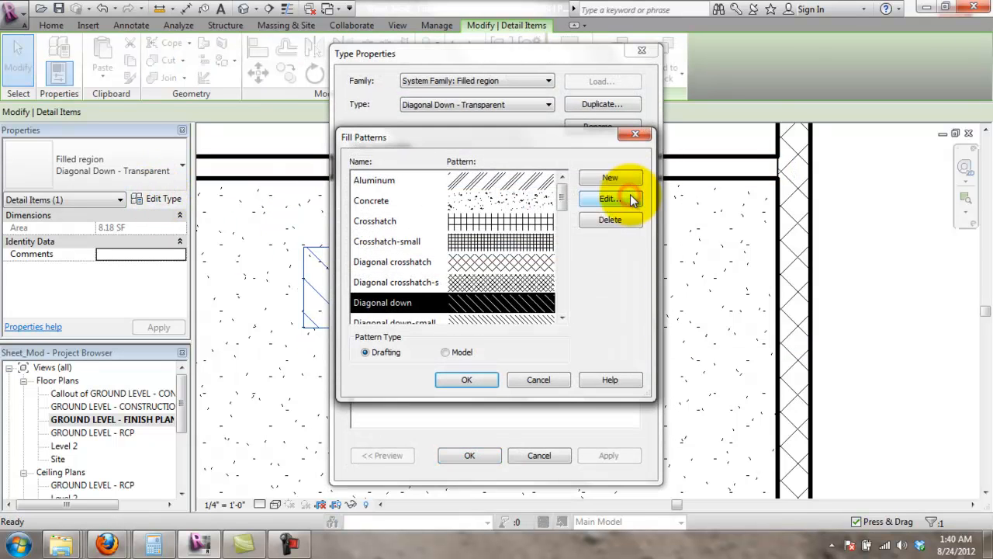
left_click_drag(560, 214, 562, 270)
left_click(509, 262)
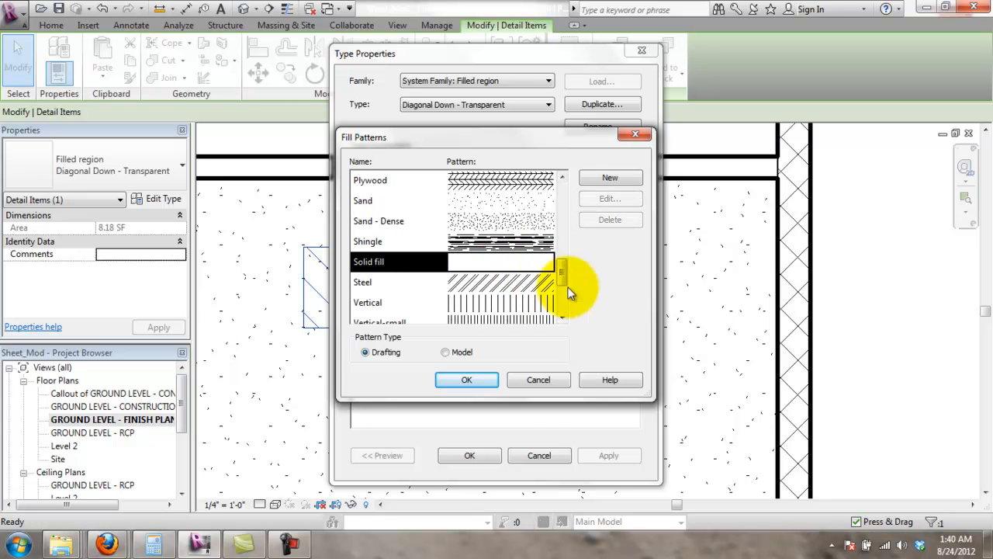
left_click(543, 378)
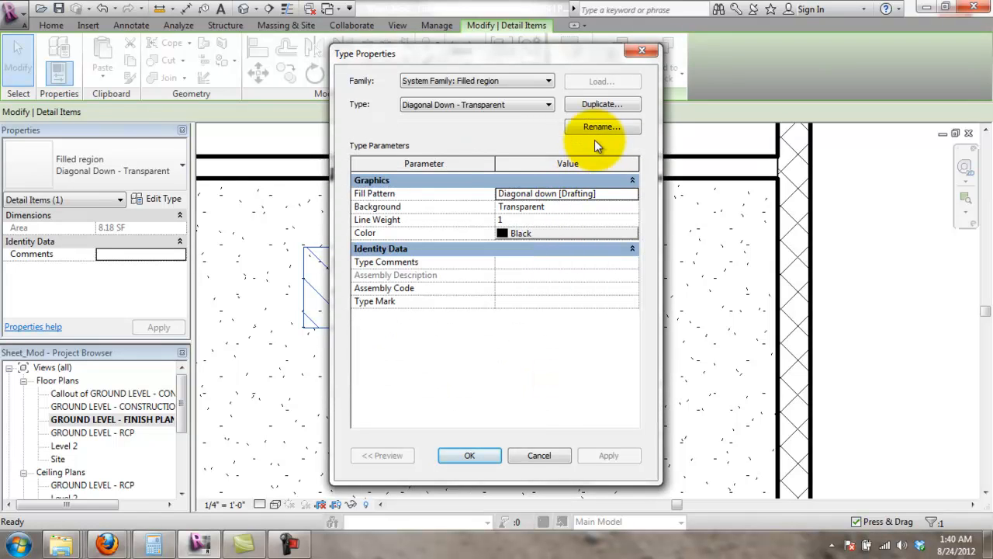
left_click(581, 107)
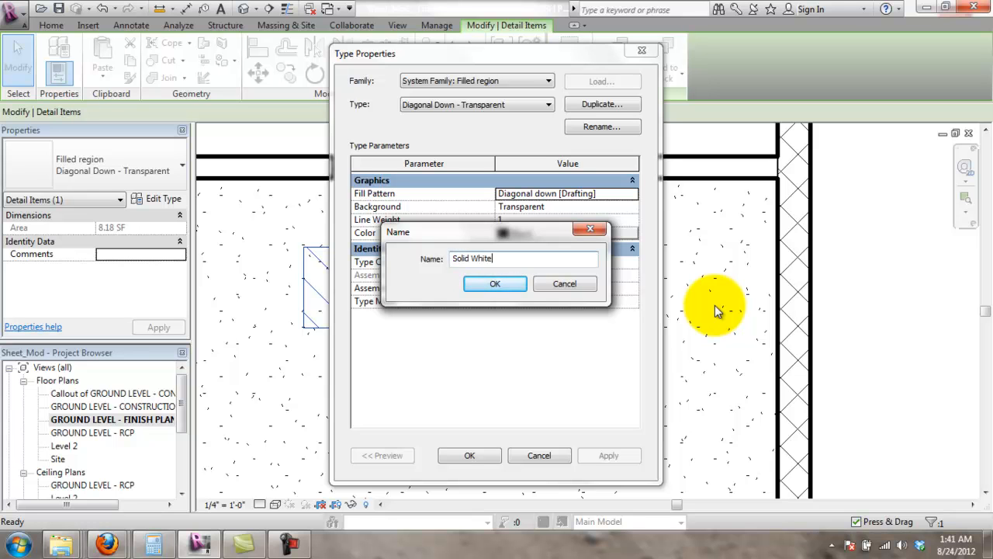
key("Return")
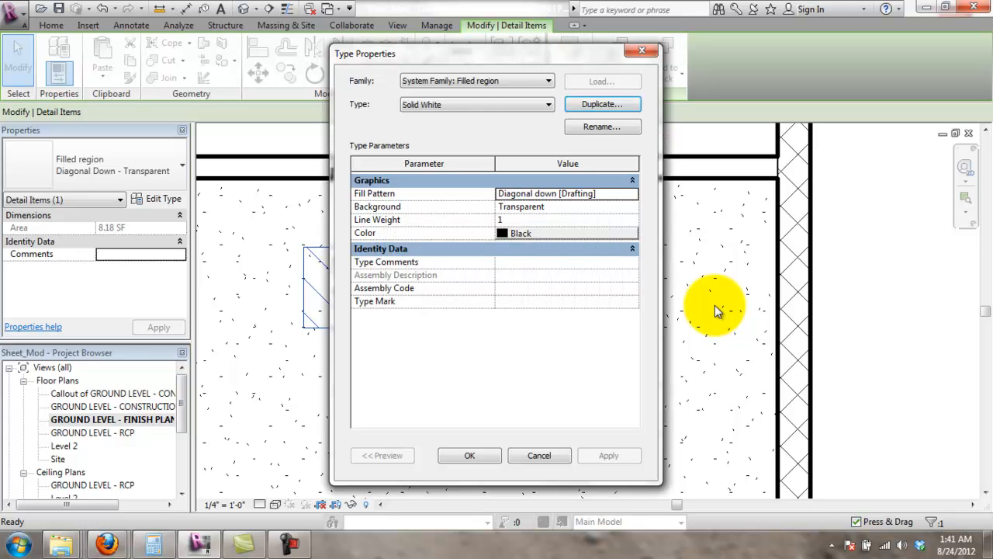
left_click(571, 194)
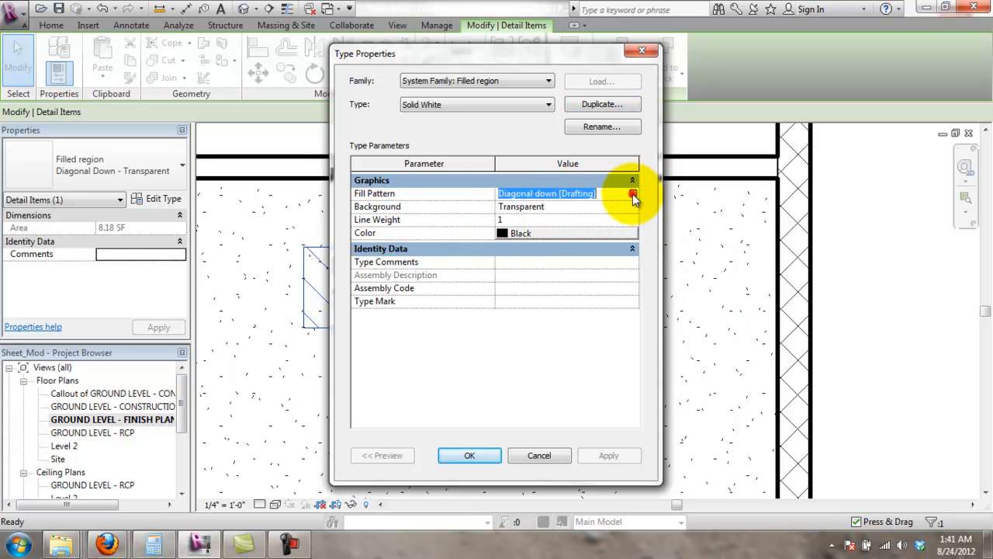
left_click(634, 194)
scroll(547, 258, "down", 5)
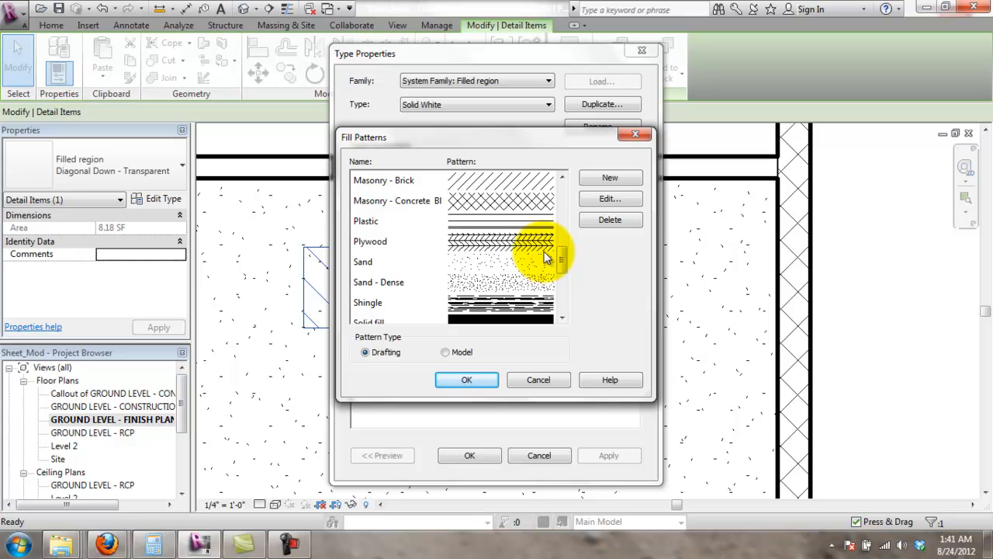
left_click(590, 185)
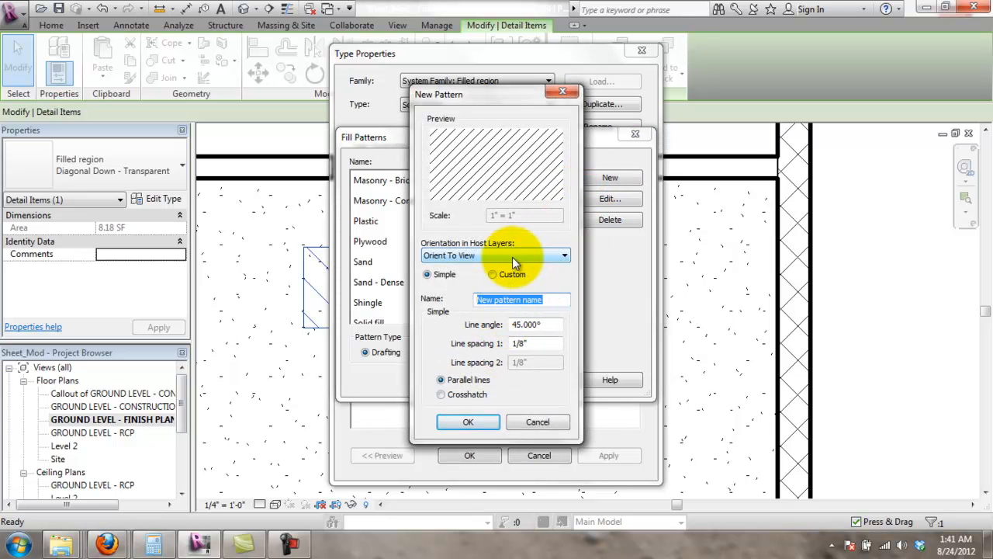
left_click(504, 275)
left_click(431, 274)
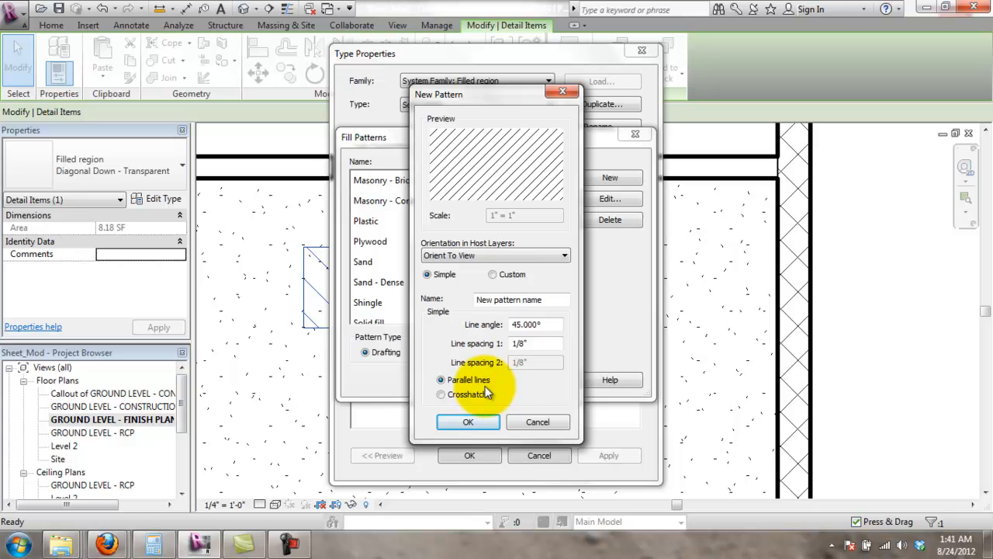
left_click(493, 276)
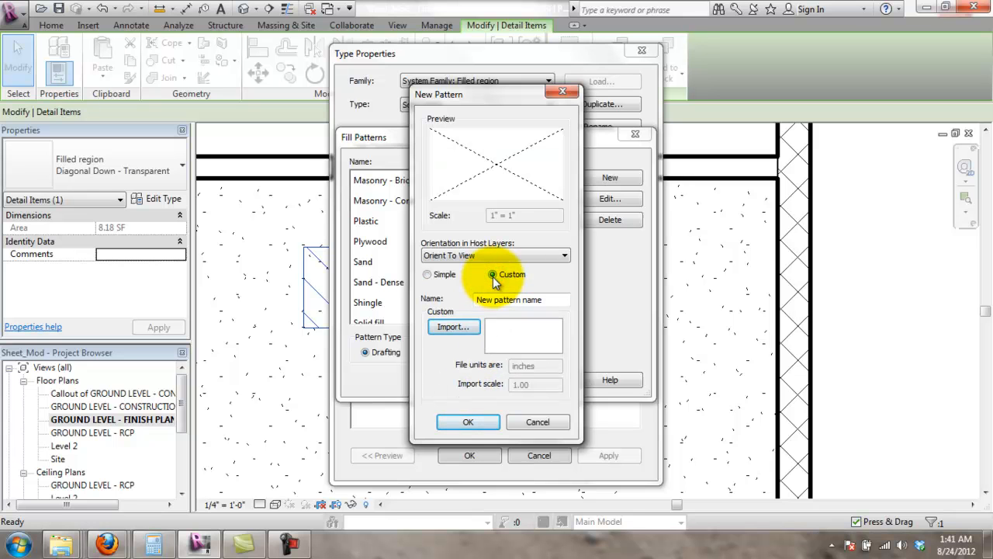
left_click(559, 421)
left_click(545, 380)
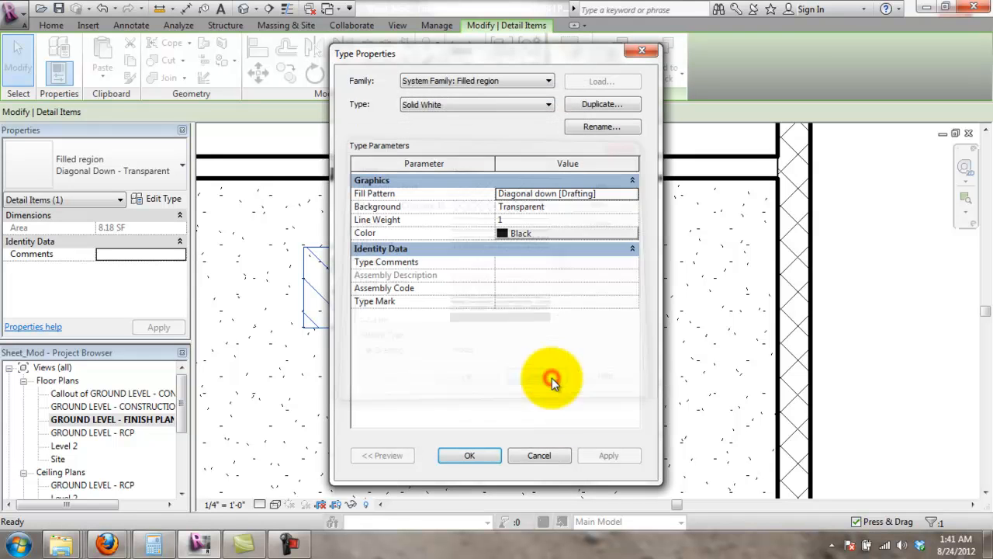
left_click(539, 455)
left_click(517, 240)
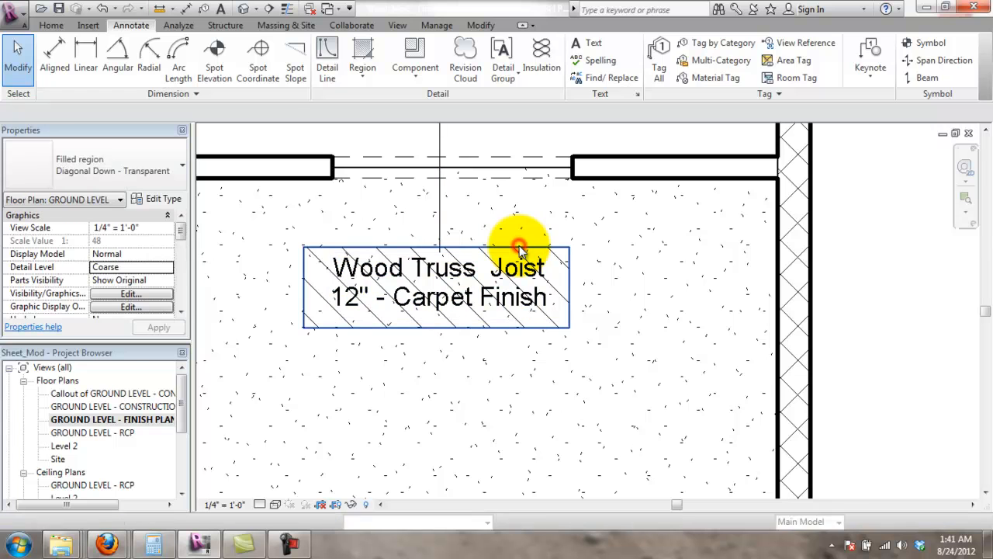
- Navigate to the kitchen and select its Wood Joist 10" - Wood Finish floor
scroll(571, 296, "down", 2)
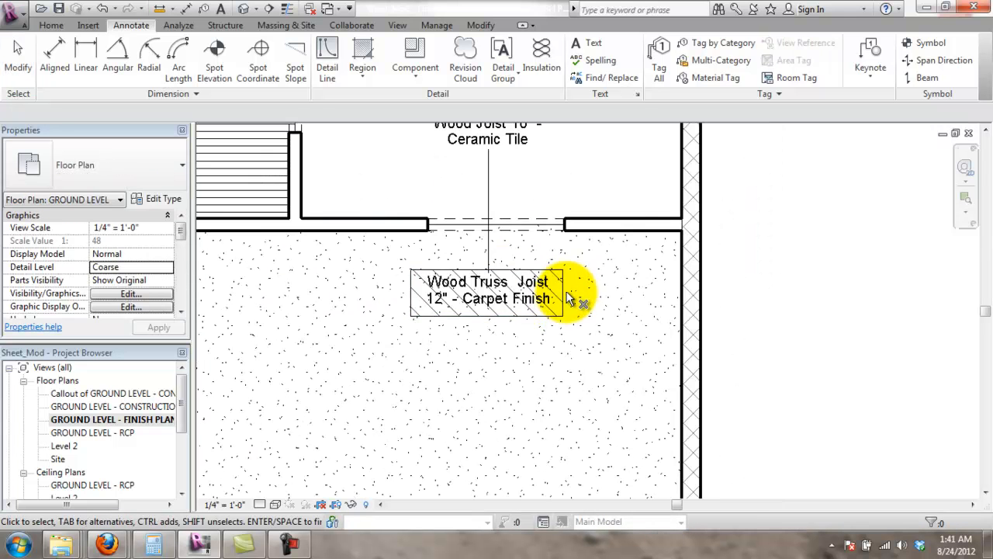
left_click(562, 295)
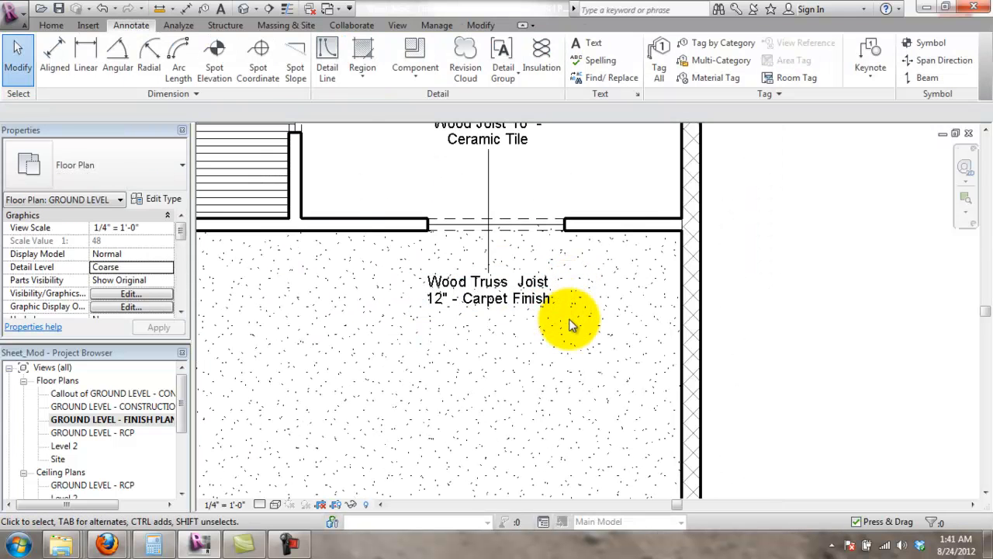
scroll(571, 307, "down", 3)
scroll(560, 306, "up", 2)
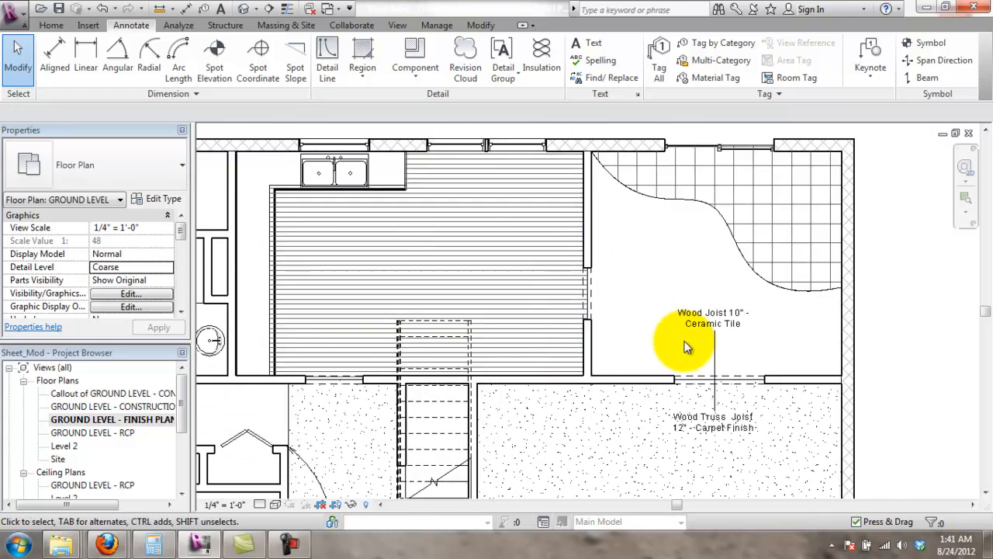
scroll(683, 341, "up", 2)
scroll(671, 374, "down", 3)
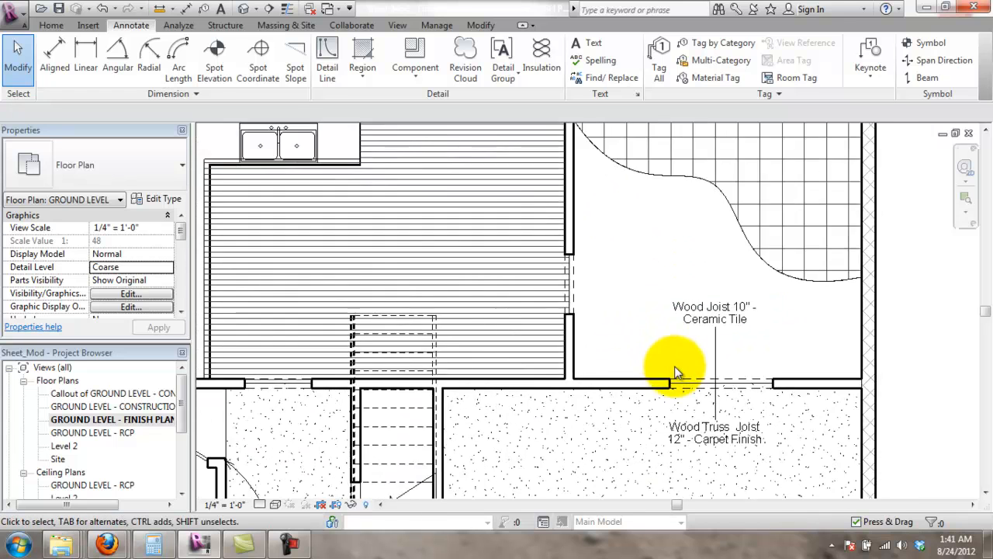
scroll(550, 366, "down", 1)
middle_click_drag(595, 403, 613, 308)
scroll(764, 219, "up", 4)
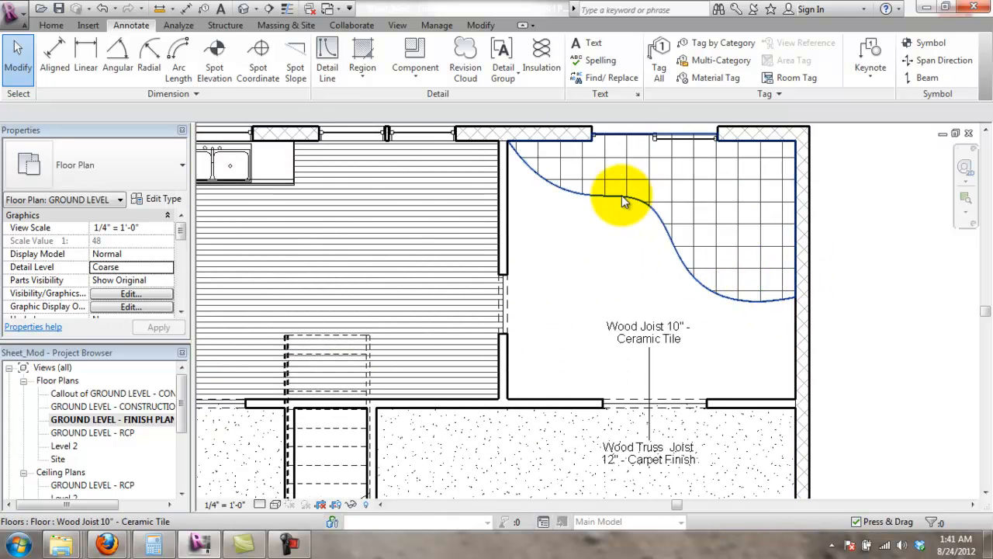
left_click(617, 330)
scroll(619, 318, "down", 1)
scroll(502, 291, "down", 1)
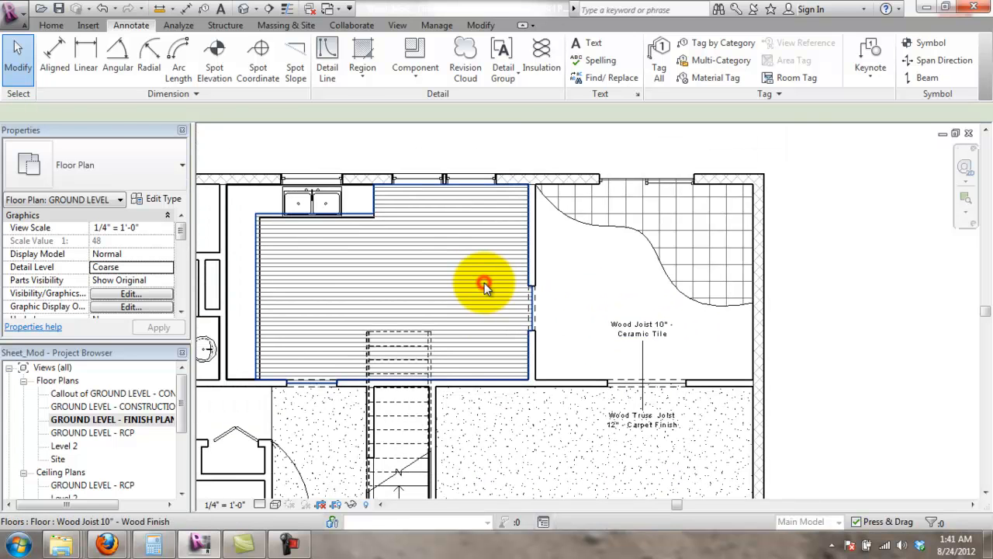
left_click(483, 282)
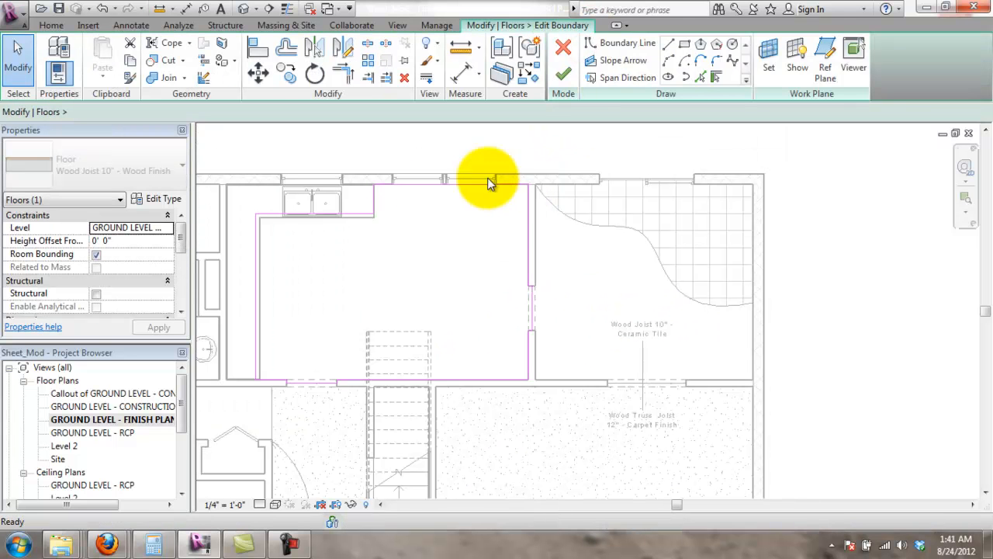
- Edit the wood floor boundary and draw a spline from the top wall to the left wall
left_click(731, 63)
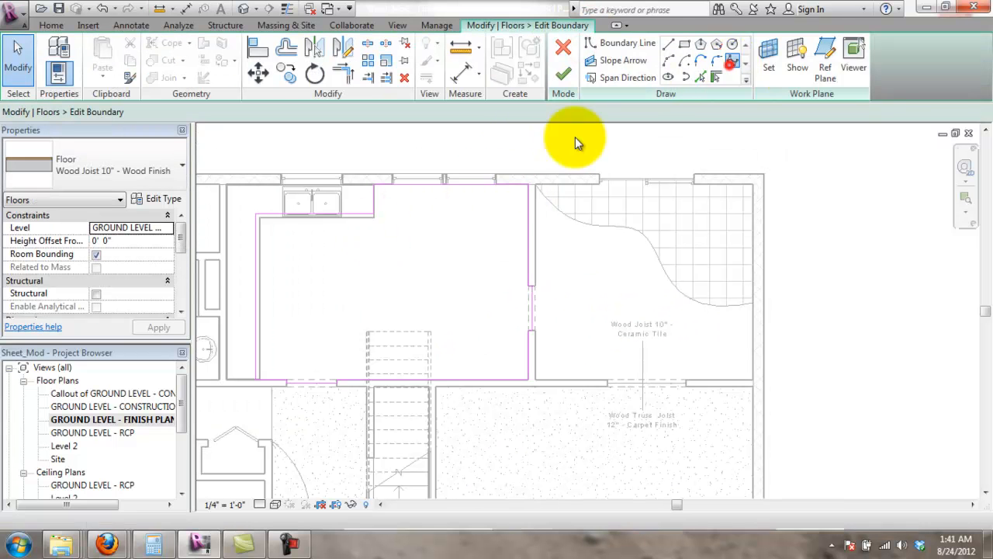
left_click(429, 186)
left_click(401, 260)
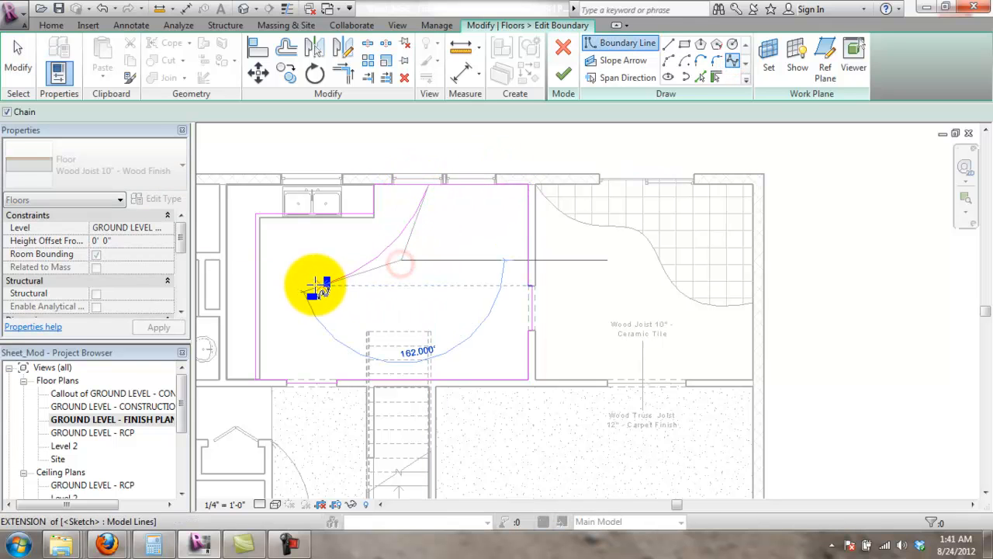
left_click(323, 276)
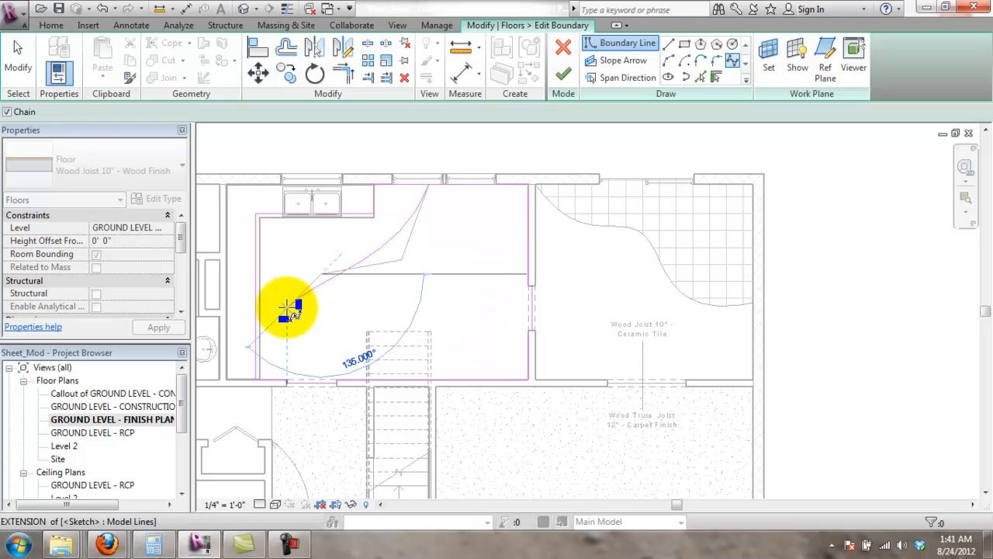
left_click(310, 333)
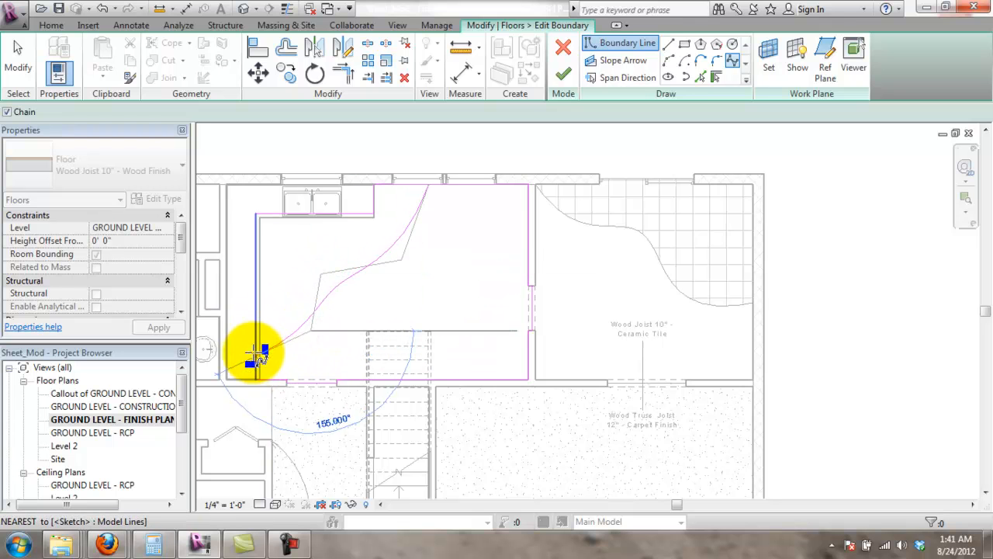
left_click(257, 350)
key("Escape")
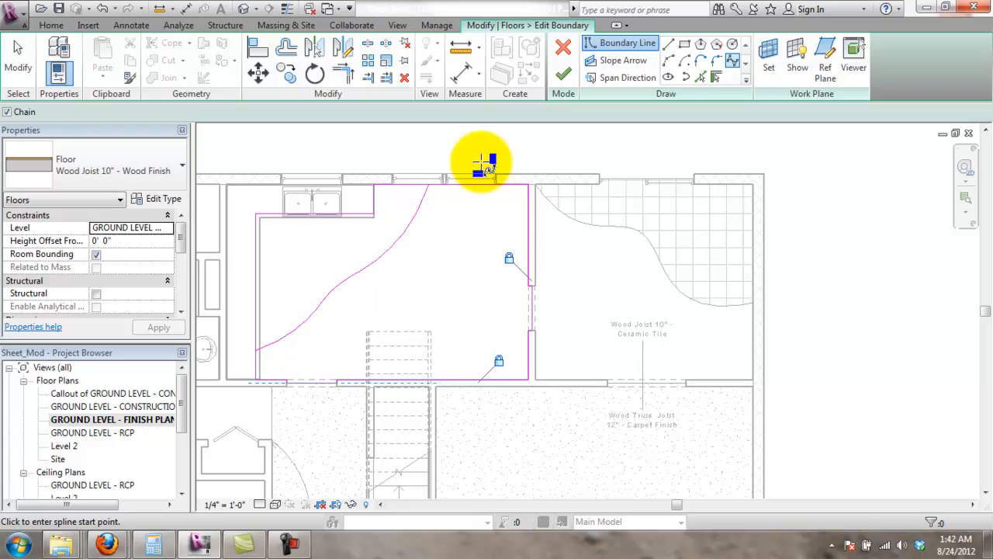
- Trim the top boundary line so it ends at the curve
left_click(342, 72)
left_click(422, 186)
left_click(422, 196)
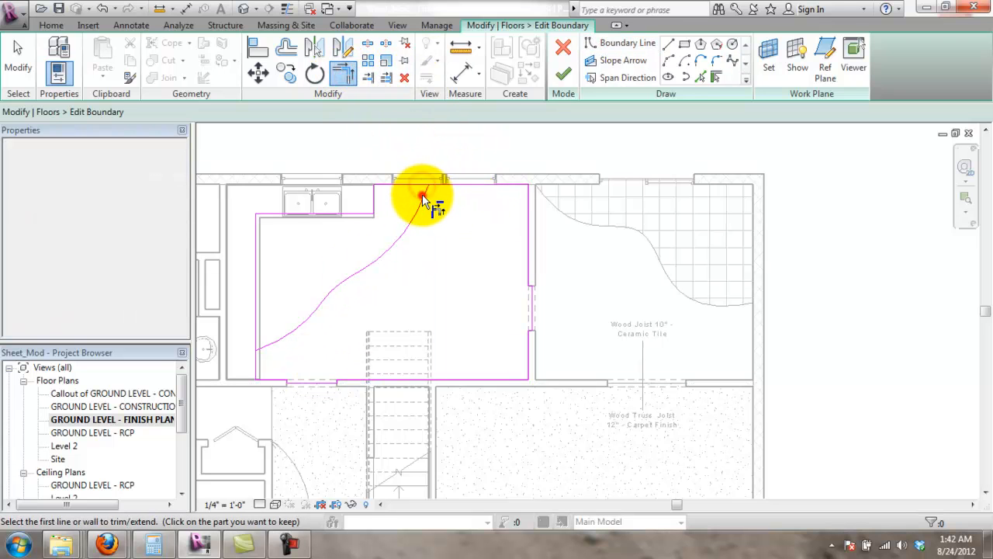
left_click(426, 195)
left_click(455, 185)
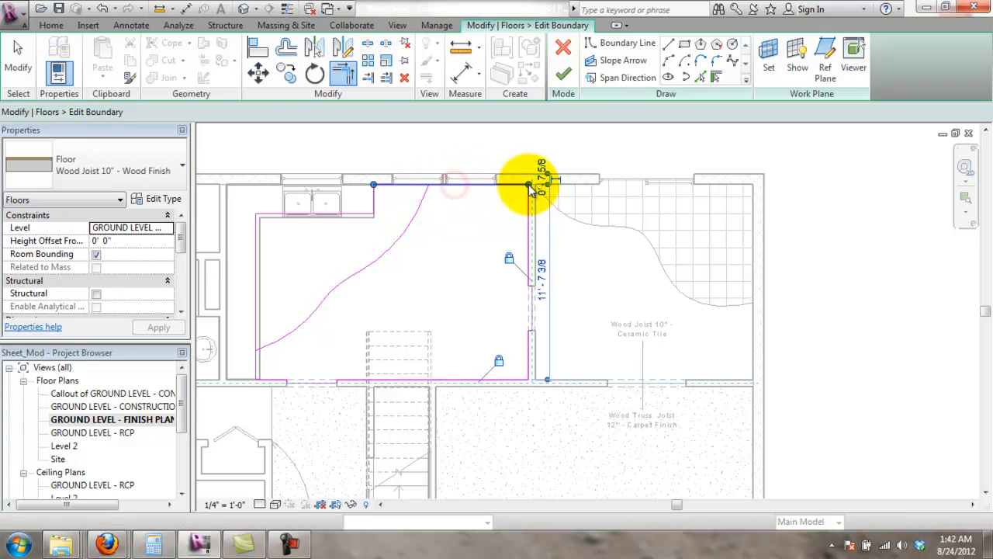
left_click_drag(528, 185, 429, 184)
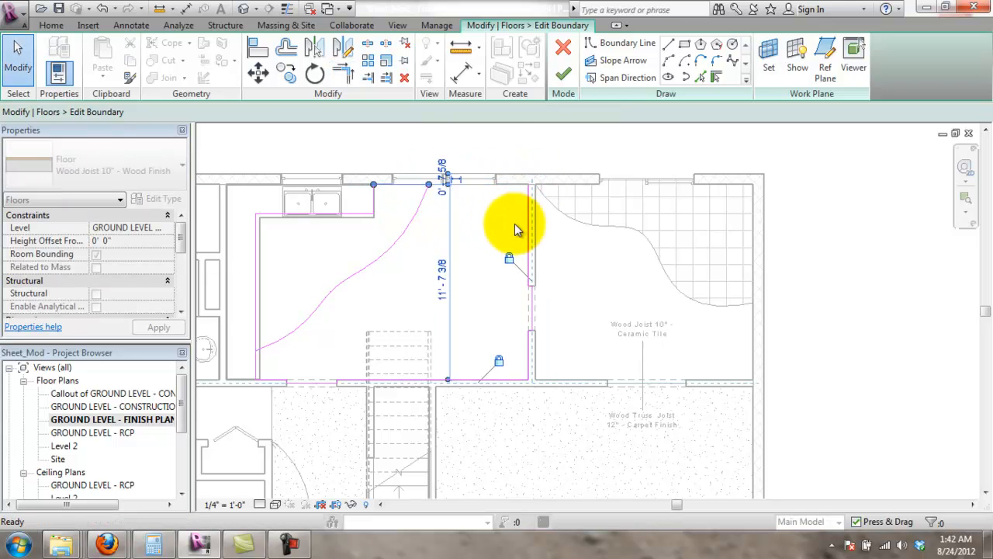
left_click(530, 225)
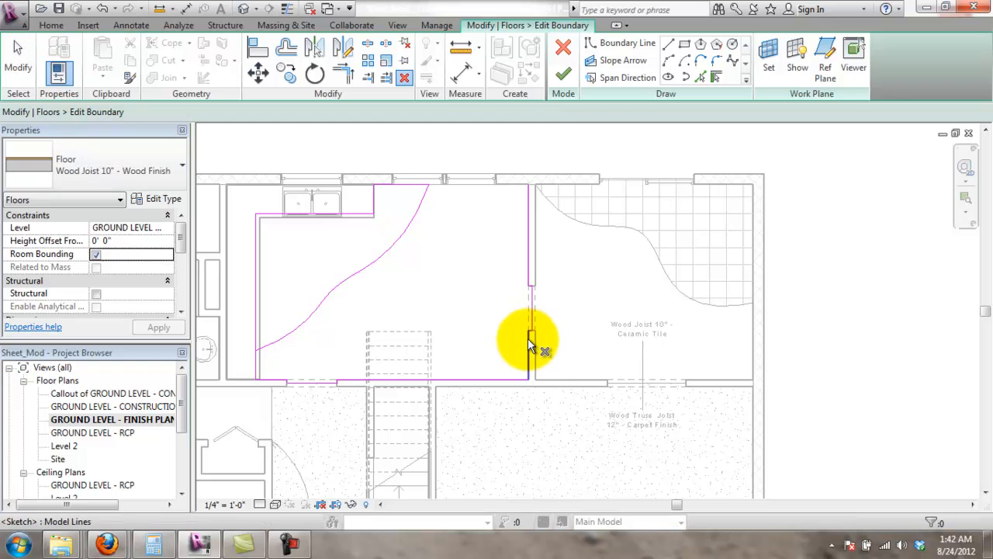
- Delete the leftover right-hand and bottom boundary lines and finish the wood floor
left_click_drag(485, 204, 574, 381)
key("Return")
left_click(528, 270)
left_click(528, 340)
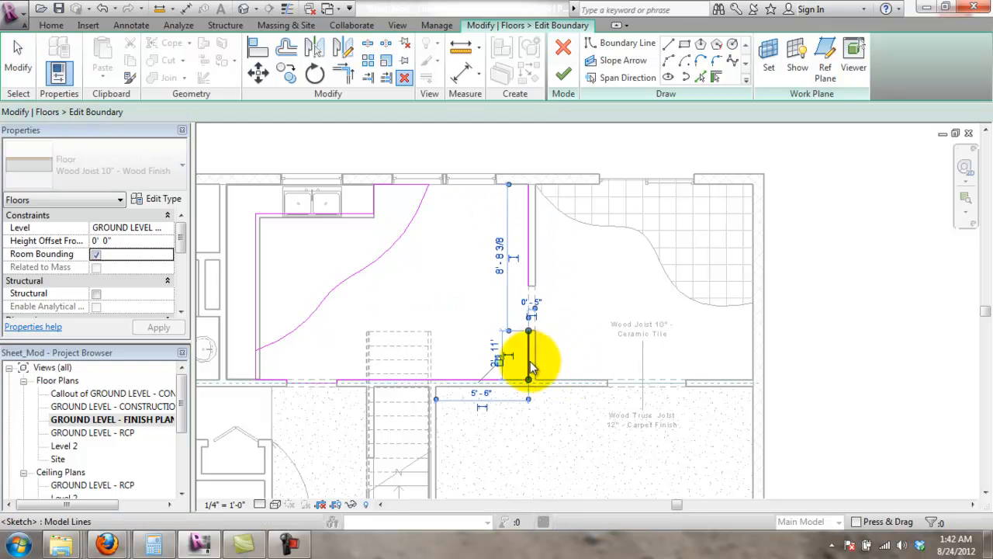
key("Delete")
left_click(511, 381)
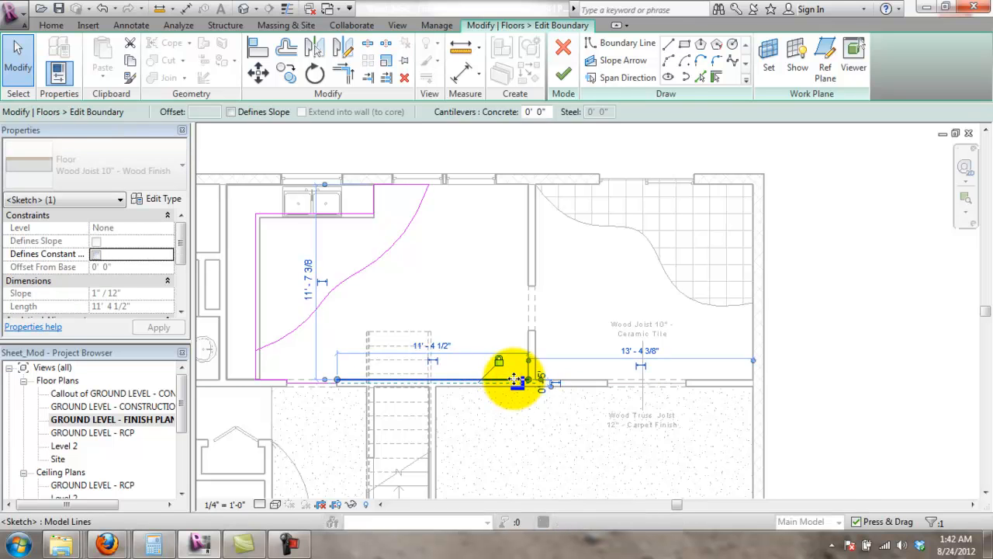
key("Delete")
left_click_drag(352, 412, 256, 350)
key("Delete")
left_click(258, 371)
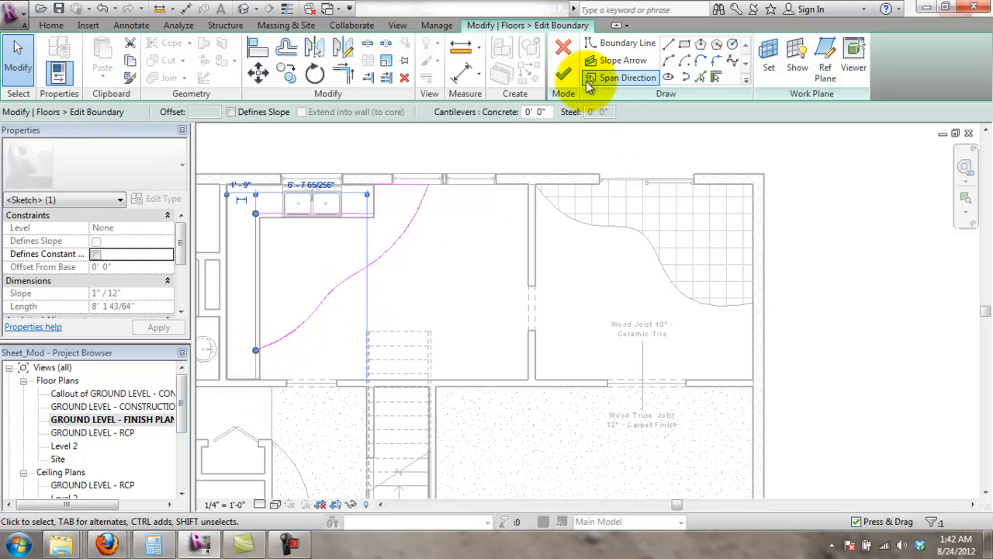
left_click(564, 73)
left_click(871, 307)
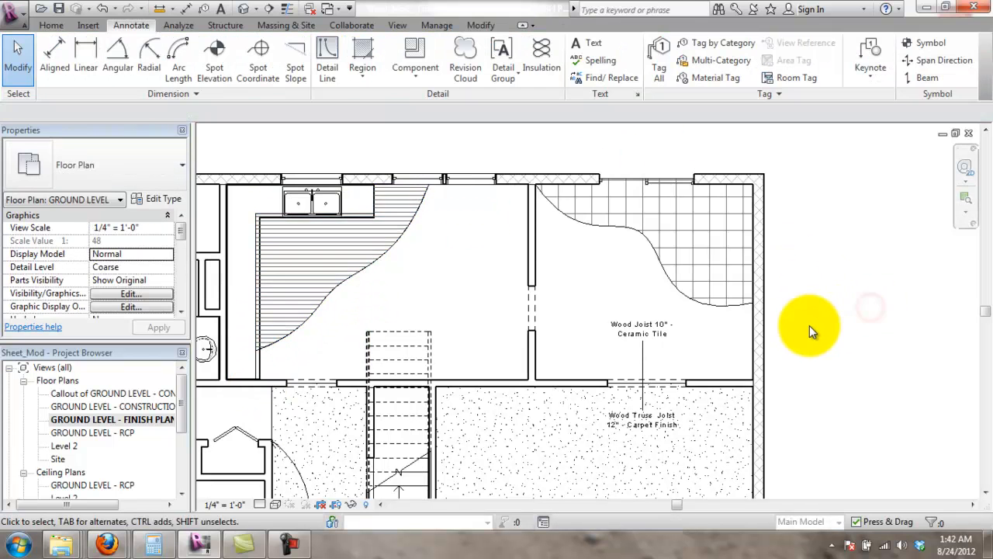
- Select the Ceramic Tile floor, reopen its S-curve boundary sketch, and finish edit mode
scroll(817, 337, "down", 2)
scroll(647, 220, "up", 3)
left_click(648, 226)
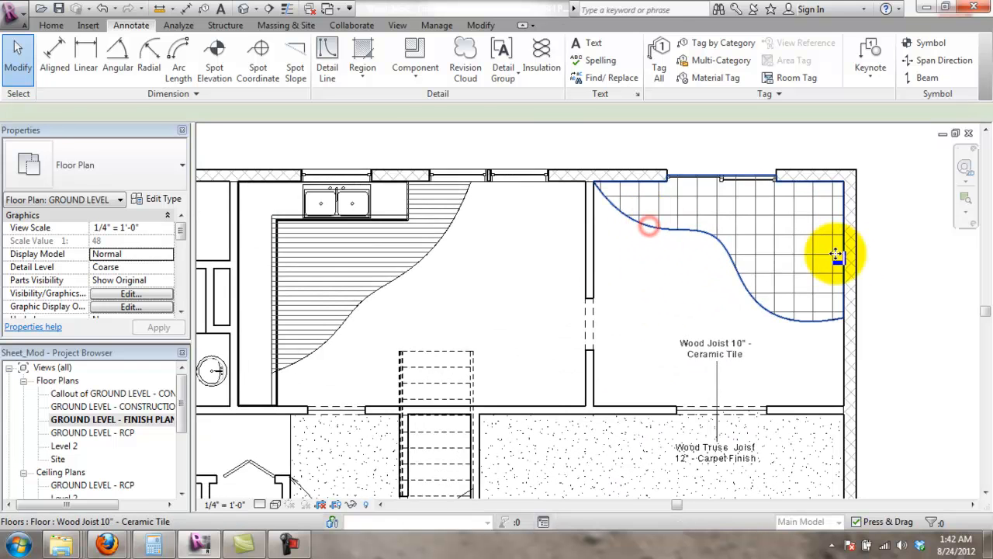
middle_click_drag(928, 295, 845, 330)
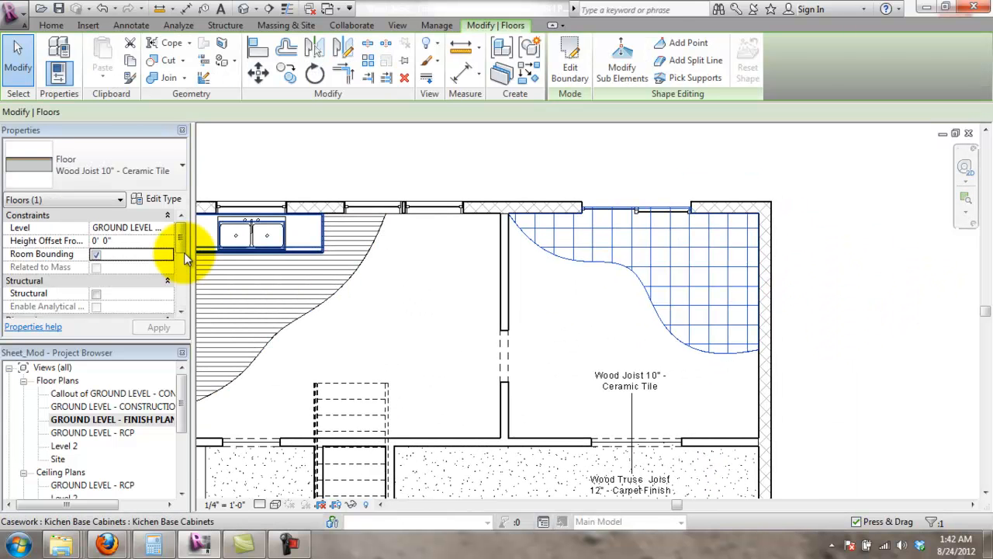
scroll(186, 293, "down", 5)
left_click(570, 56)
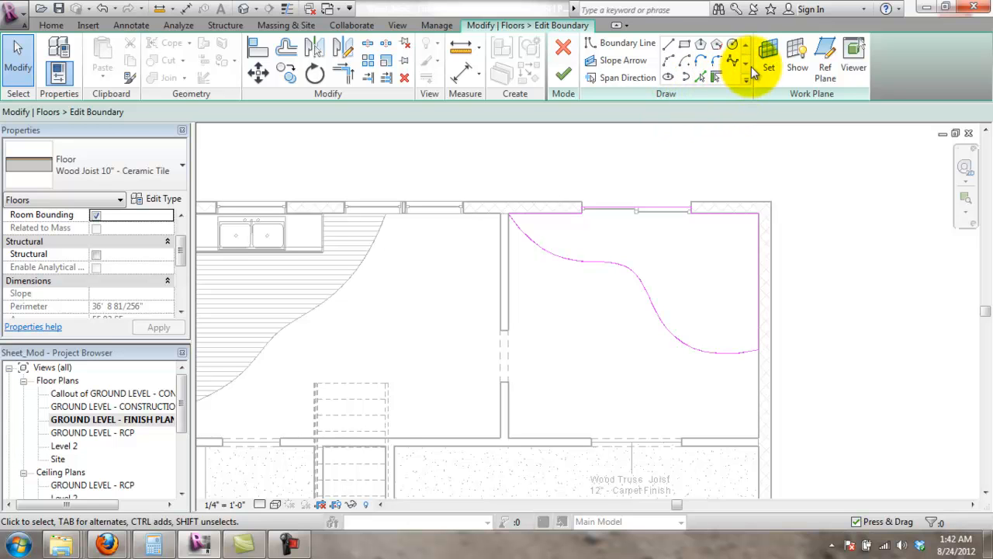
left_click(640, 44)
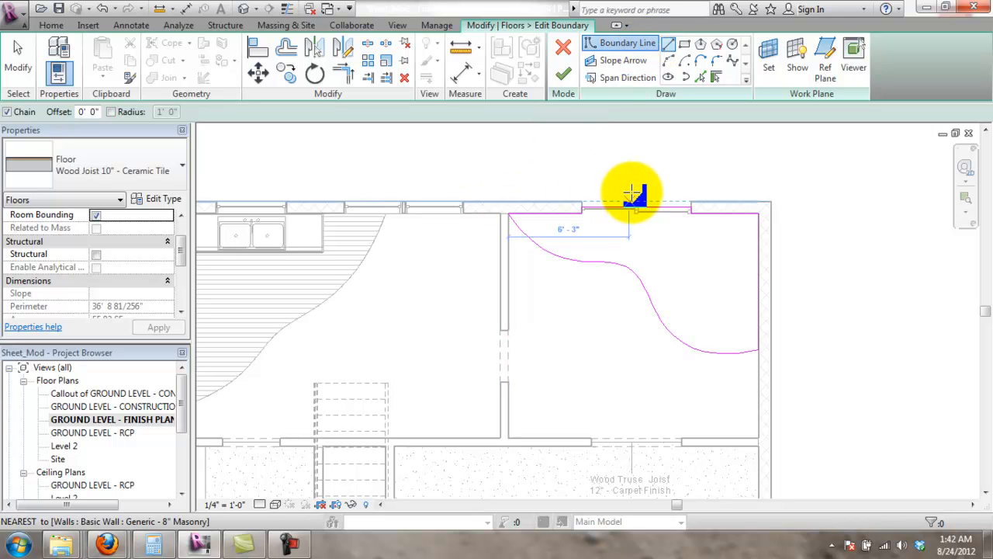
left_click(565, 49)
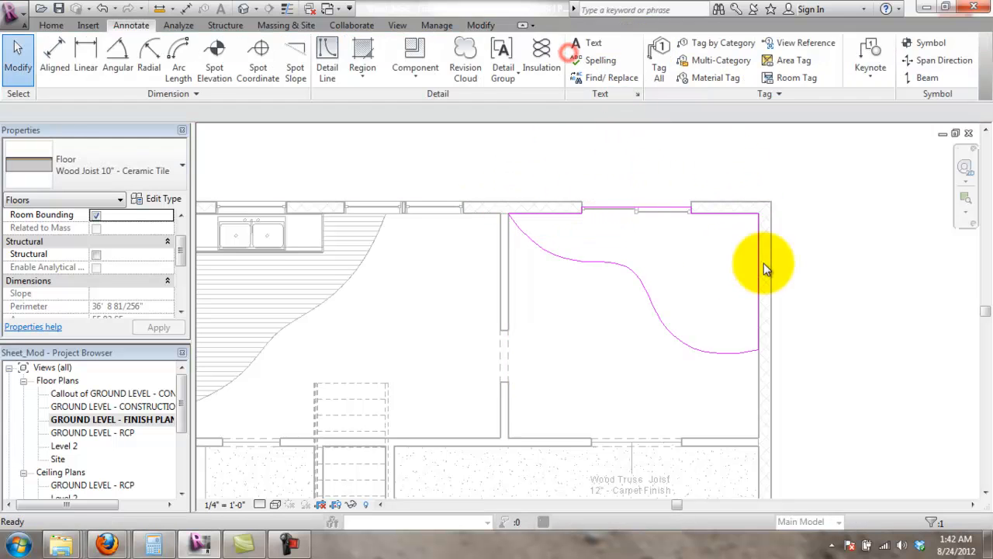
- Pan the finish plan over the carpeted entry to locate the P1 text note
left_click(849, 271)
scroll(520, 425, "down", 3)
middle_click_drag(543, 370, 547, 200)
scroll(481, 295, "up", 2)
scroll(528, 213, "down", 3)
scroll(546, 278, "down", 1)
middle_click_drag(525, 277, 621, 312)
scroll(627, 247, "up", 2)
scroll(628, 247, "down", 2)
middle_click_drag(651, 207, 677, 248)
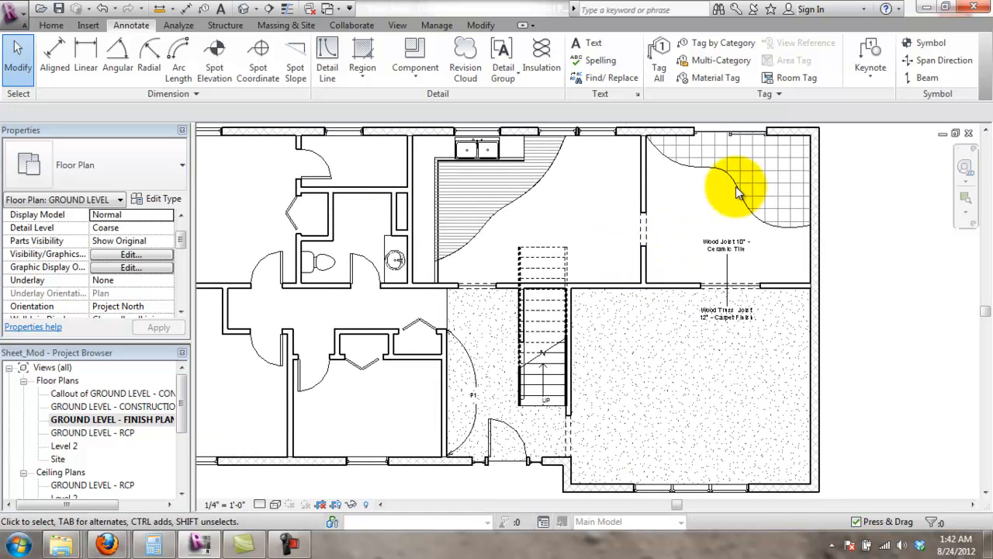
left_click(727, 314)
scroll(464, 391, "up", 1)
scroll(463, 310, "up", 1)
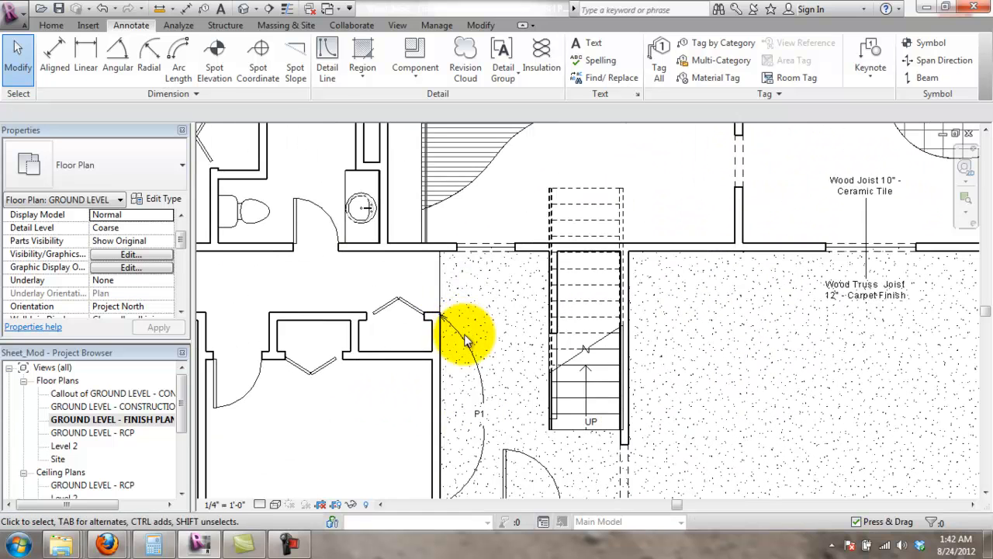
middle_click_drag(452, 326, 426, 247)
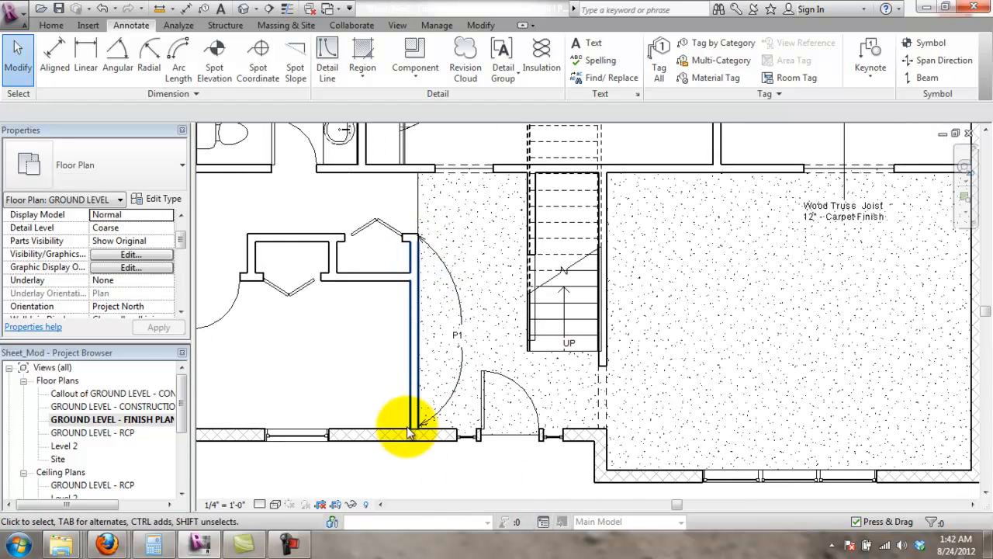
scroll(602, 379, "down", 2)
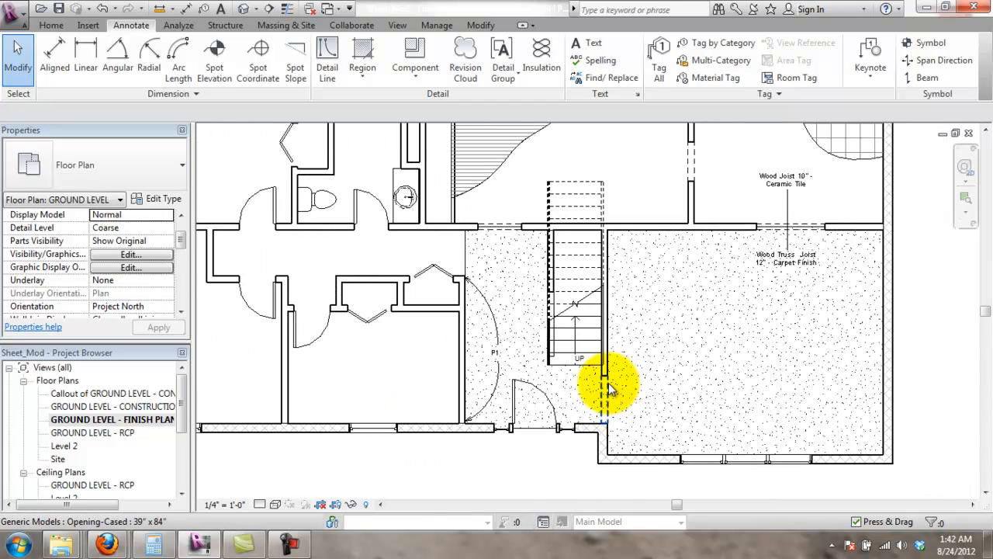
- Reposition the P1 text note beside the door swing arc and deselect it
left_click(503, 357)
scroll(500, 355, "up", 3)
left_click_drag(484, 341, 504, 339)
scroll(555, 399, "down", 4)
middle_click_drag(561, 424, 547, 326)
left_click(520, 433)
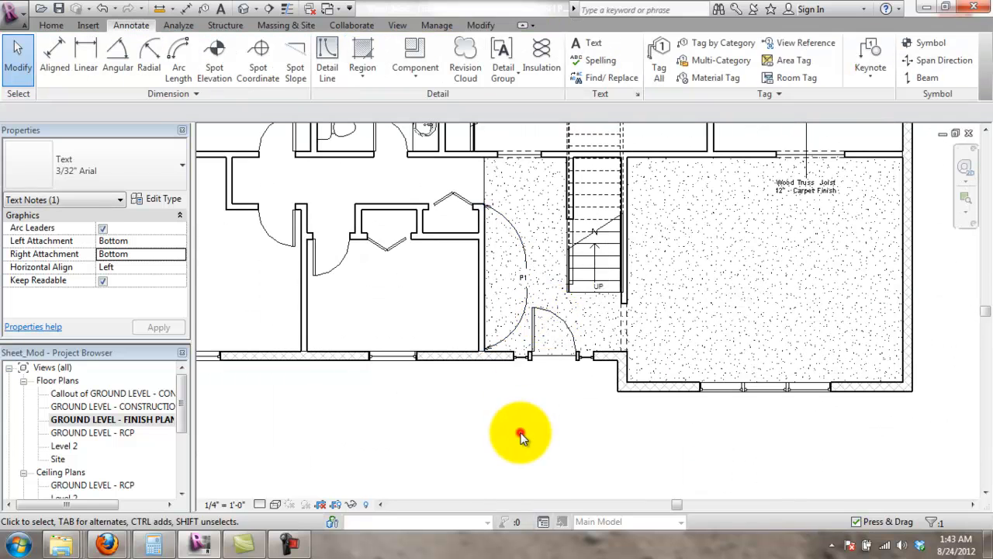
middle_click_drag(412, 311, 344, 464)
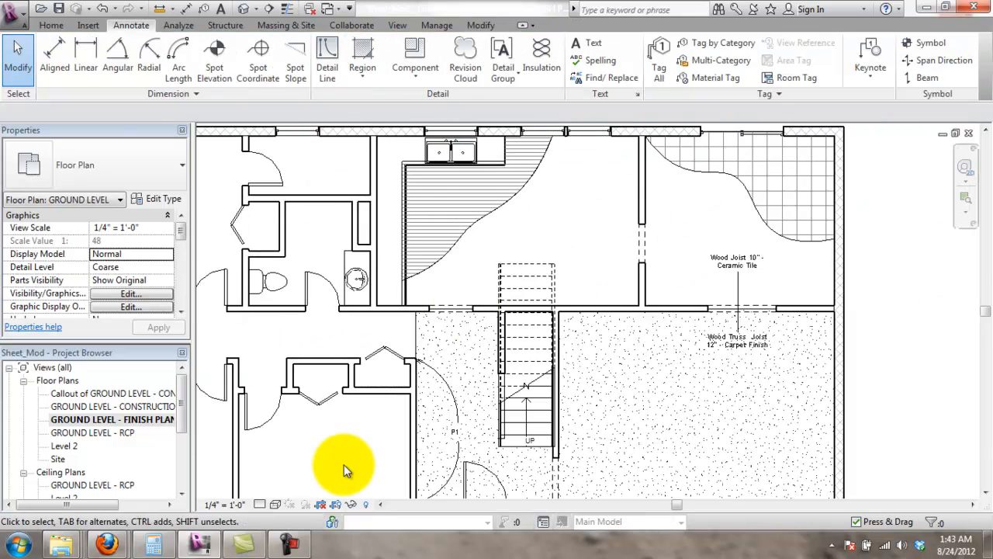
scroll(344, 457, "down", 2)
scroll(619, 305, "down", 1)
middle_click_drag(640, 284, 664, 263)
scroll(450, 369, "up", 4)
scroll(387, 261, "down", 2)
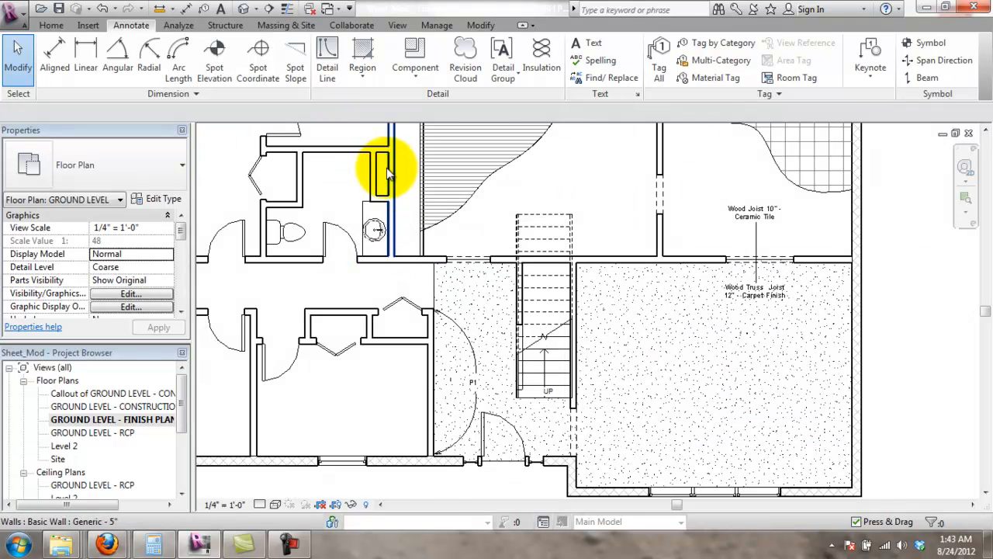
middle_click_drag(333, 189, 425, 260)
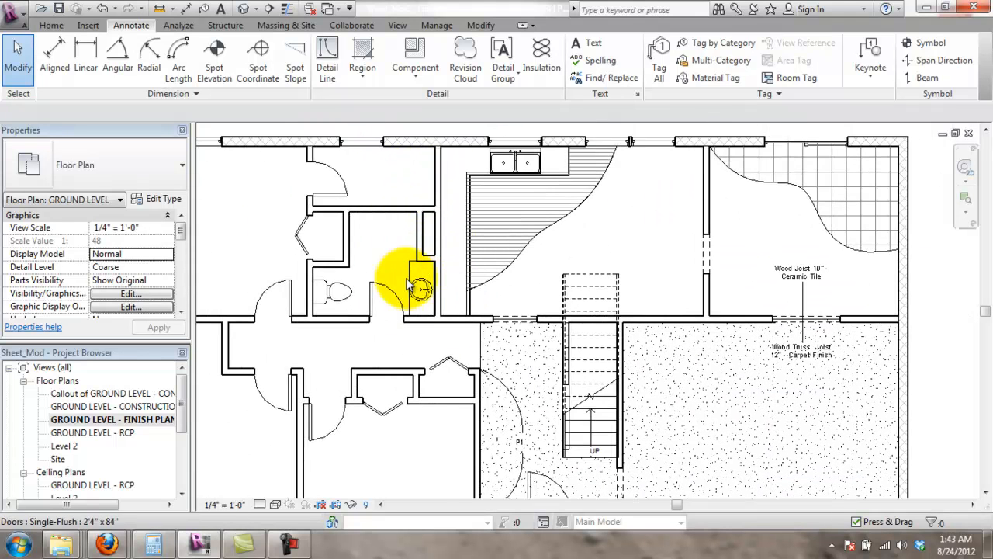
scroll(409, 288, "down", 2)
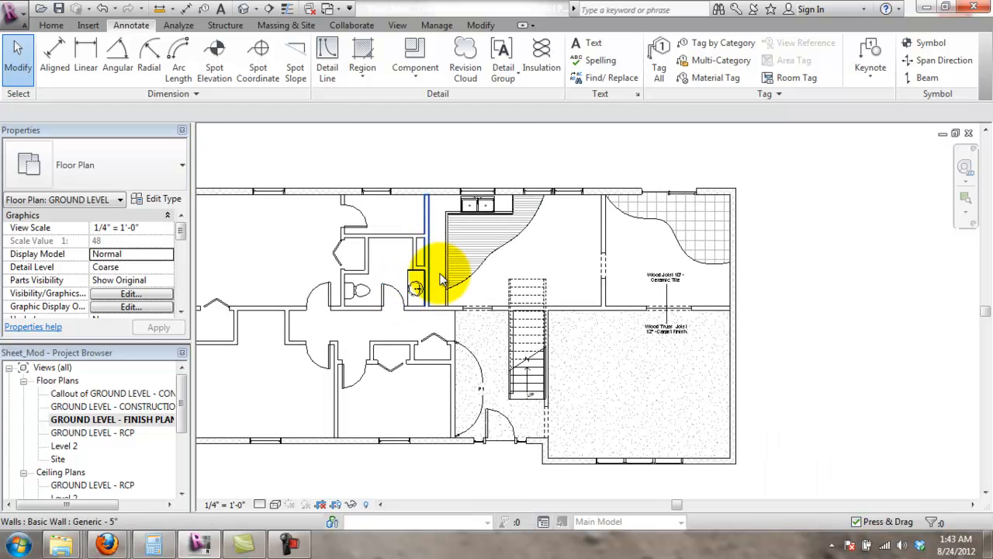
middle_click_drag(523, 284, 582, 279)
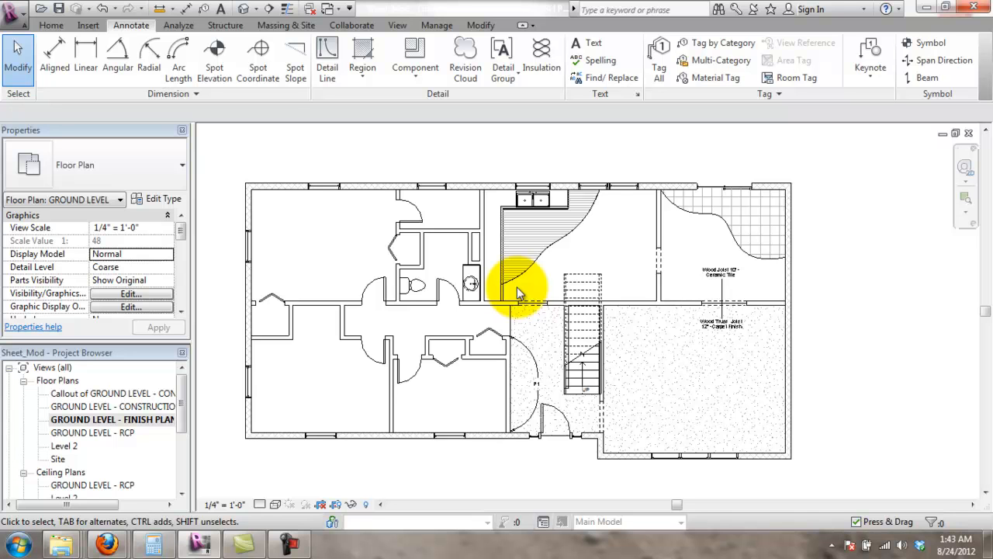
left_click(143, 422)
left_click_drag(185, 422, 185, 452)
- Open the GROUND LEVEL - RCP view from Ceiling Plans in the Project Browser
double_click(125, 407)
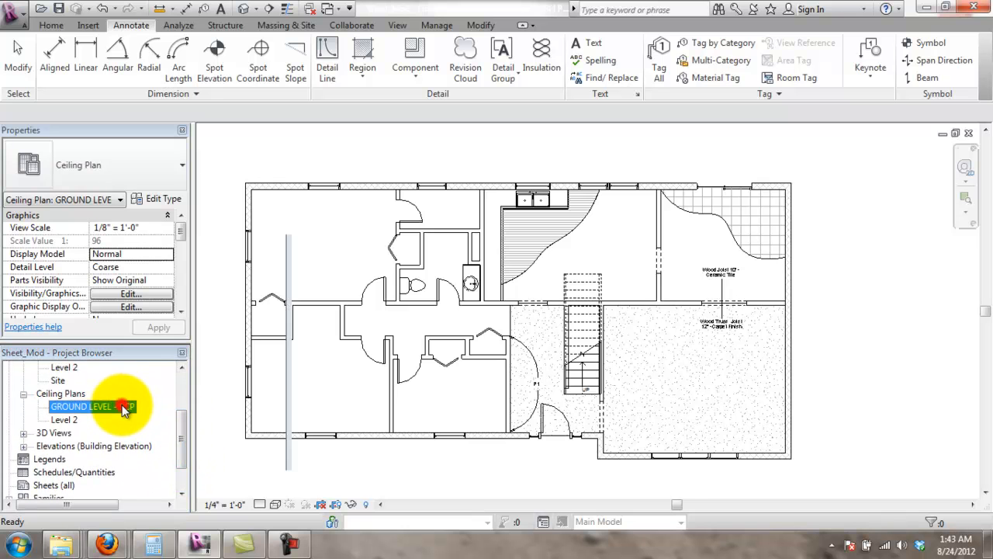
scroll(555, 333, "up", 6)
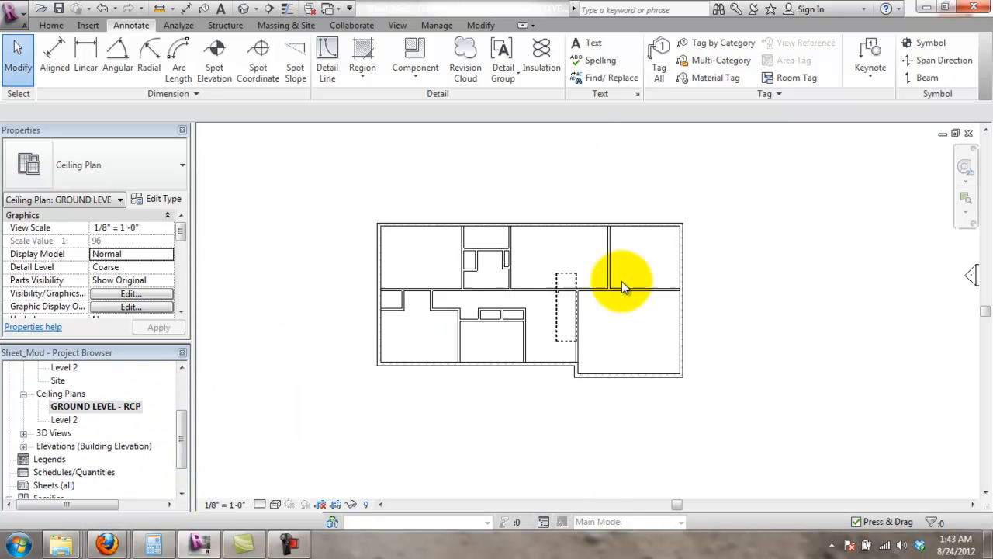
scroll(555, 254, "down", 4)
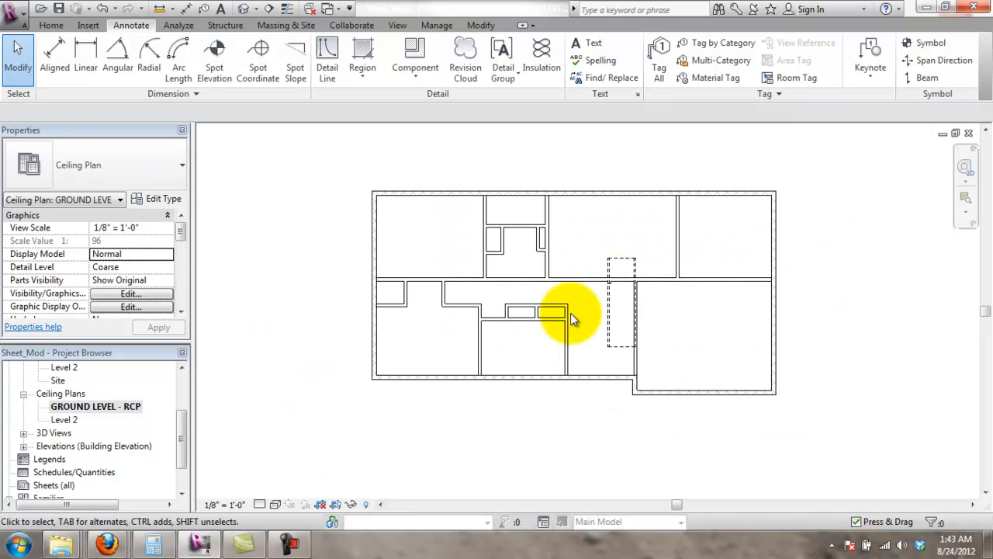
- Bring up the view's Depth Clipping setting, currently No clip, from Properties
right_click(822, 229)
left_click(741, 446)
left_click_drag(181, 232, 187, 290)
left_click(152, 281)
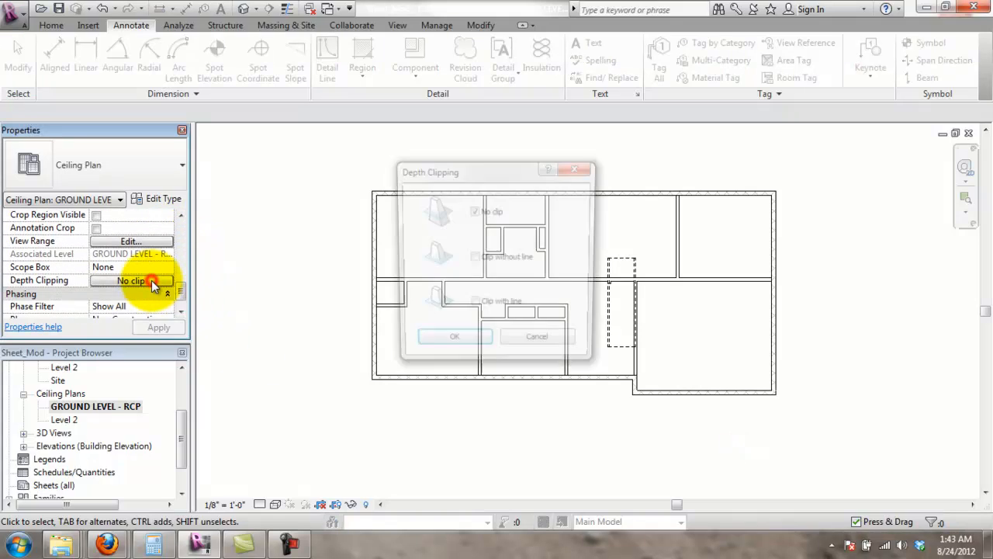
- Cancel Depth Clipping and set the View Range cut plane offset to 6' 0"
left_click(537, 336)
left_click(146, 244)
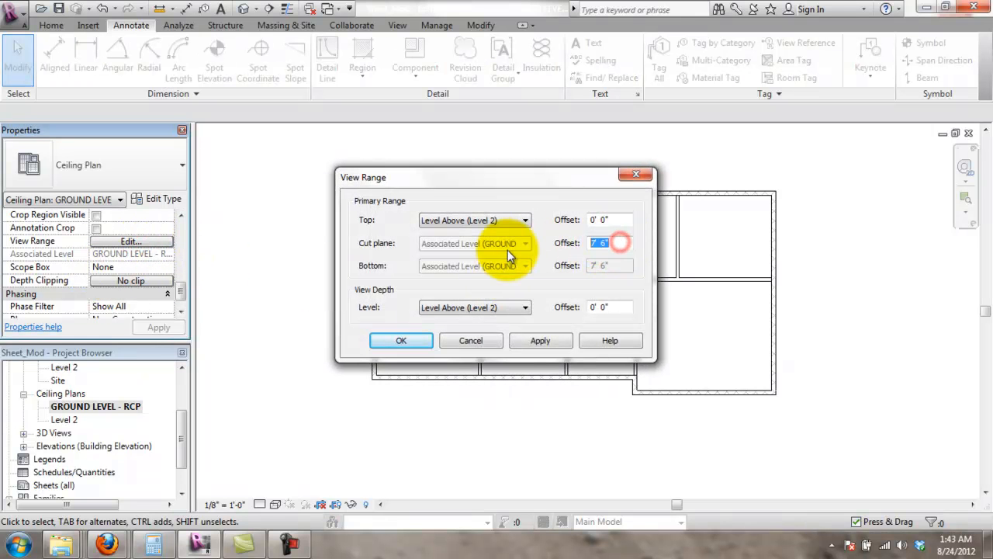
type("6'")
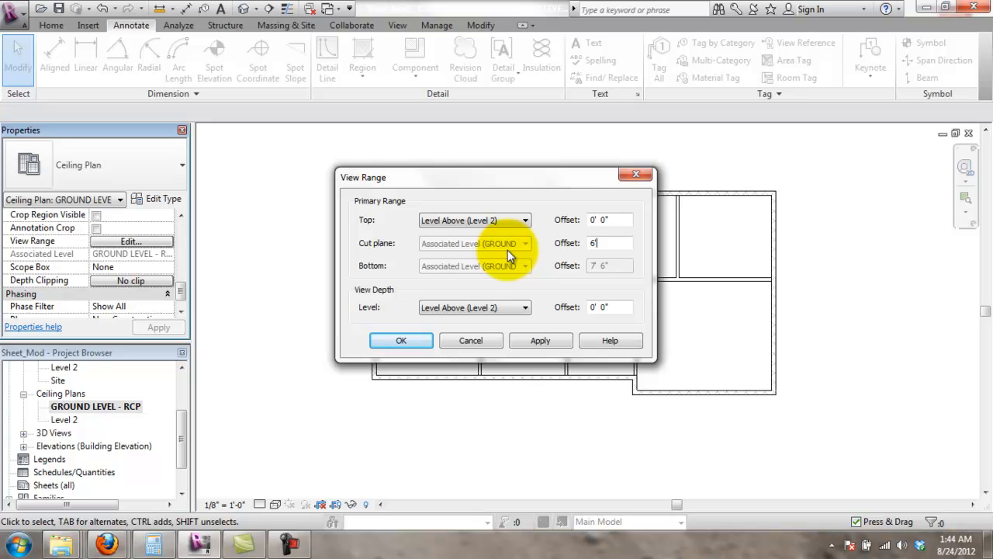
left_click(551, 342)
left_click(430, 343)
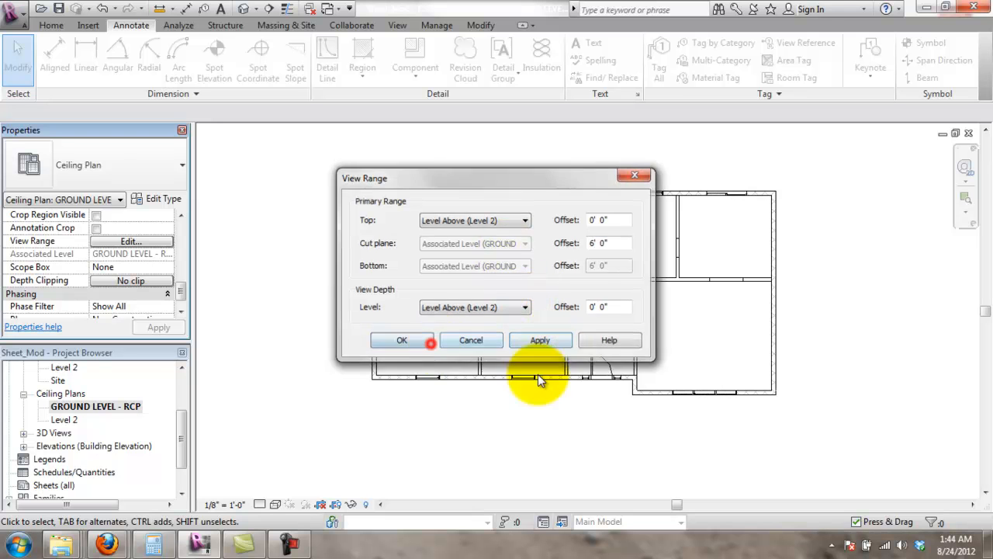
scroll(590, 349, "up", 2)
middle_click_drag(606, 201, 609, 276)
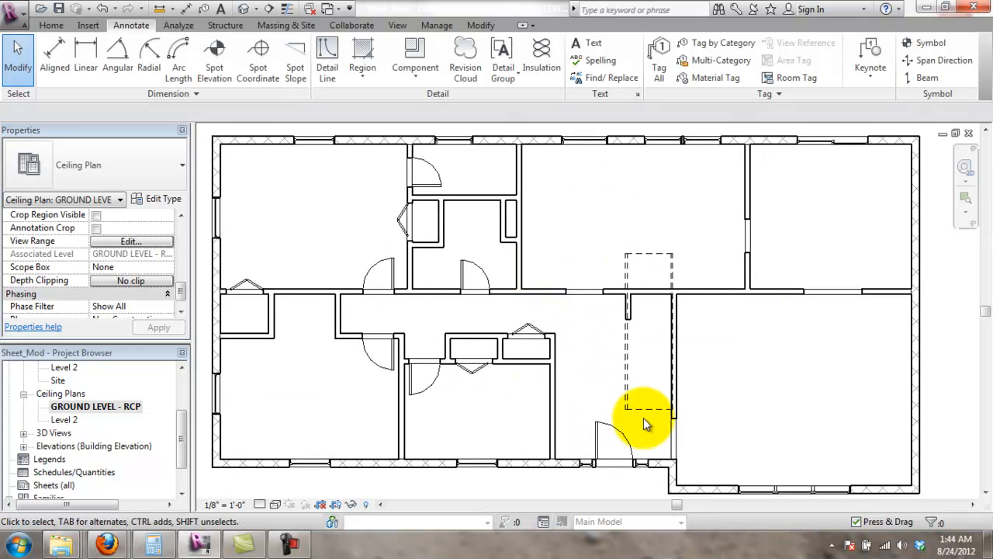
scroll(609, 435, "down", 3)
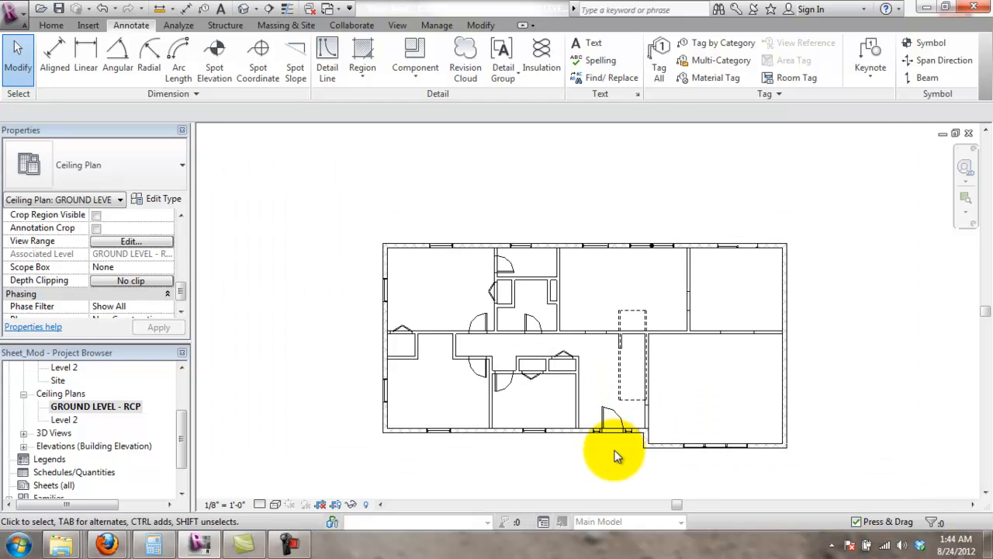
right_click(615, 451)
left_click(502, 494)
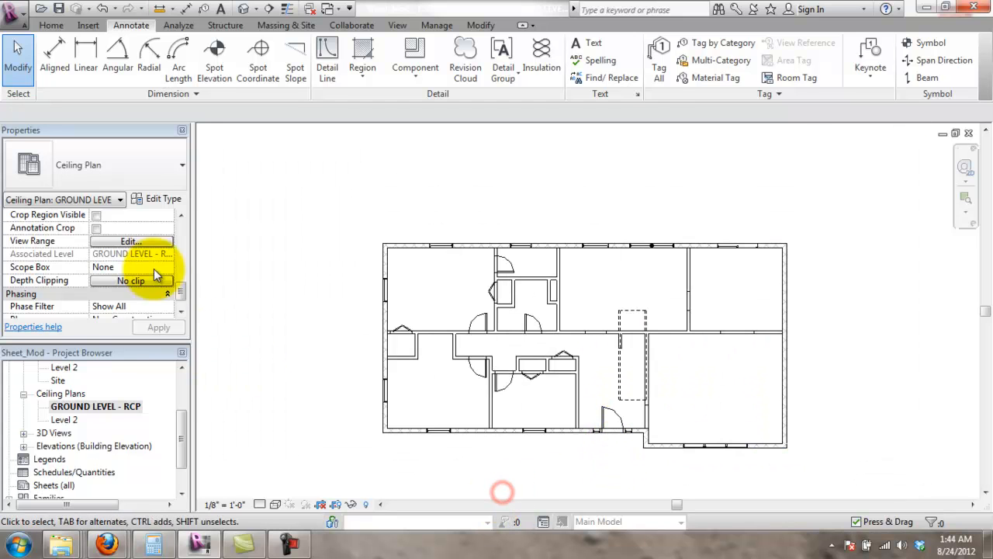
left_click_drag(177, 287, 197, 220)
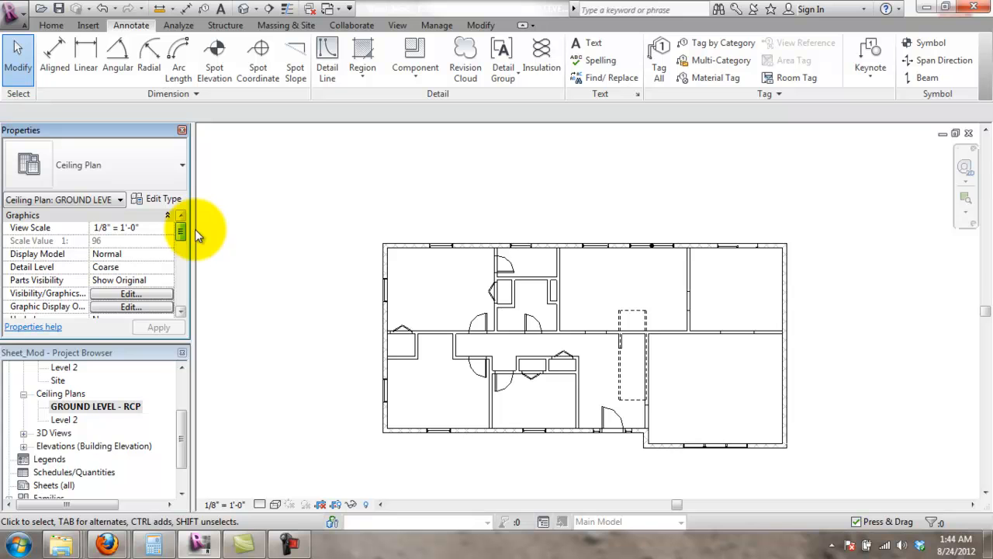
- Uncheck door Elevation Swing, Plan Swing, Panel and Glass in Visibility/Graphics, then discard the changes
left_click(134, 293)
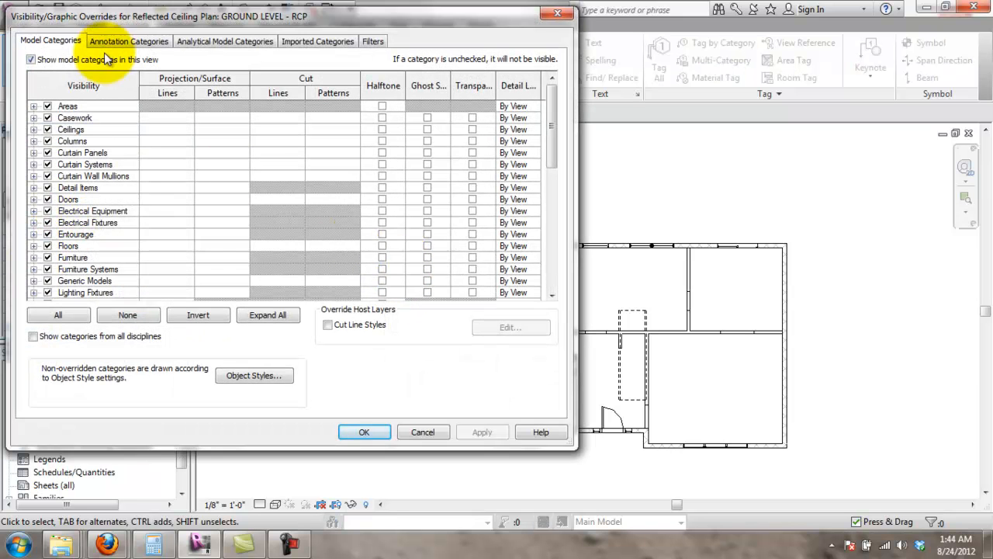
left_click(34, 199)
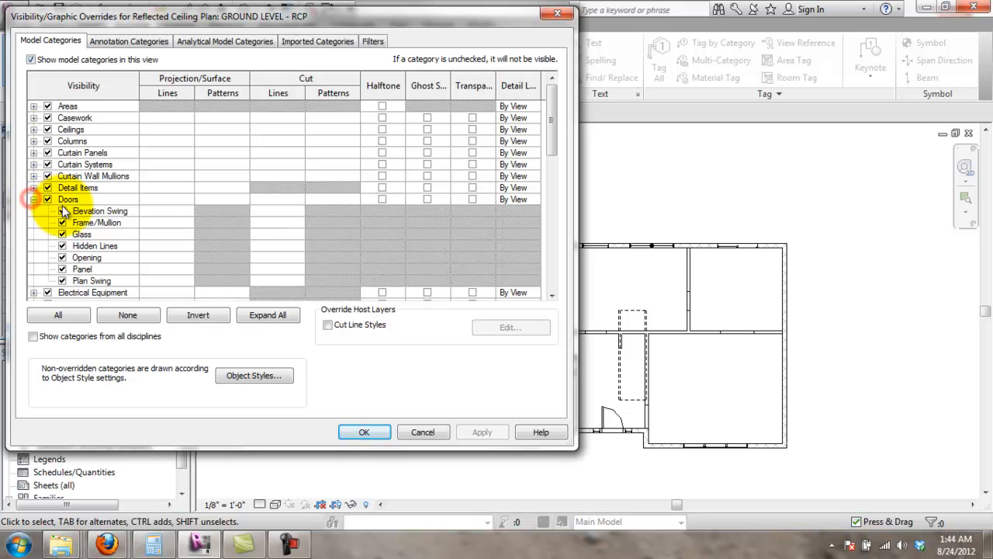
left_click(62, 211)
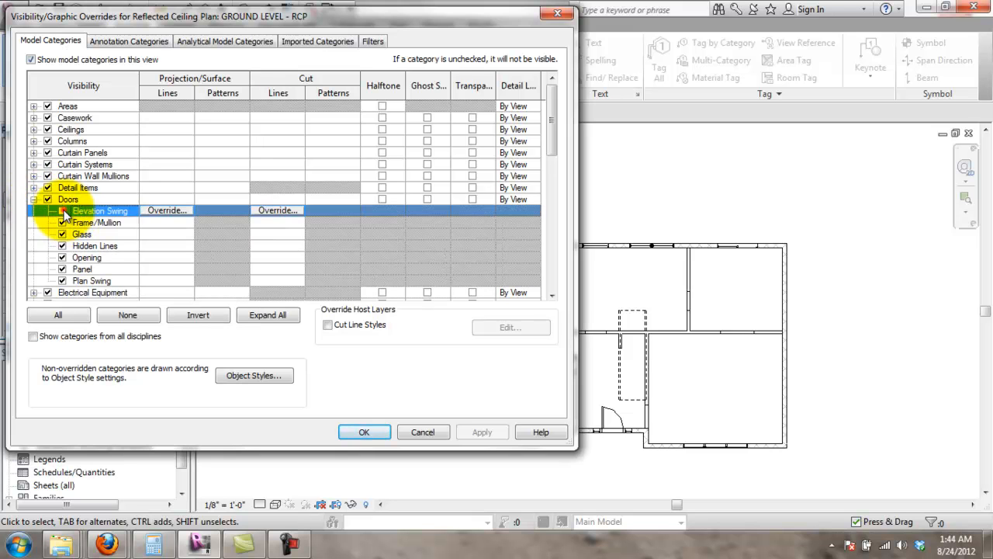
left_click(62, 280)
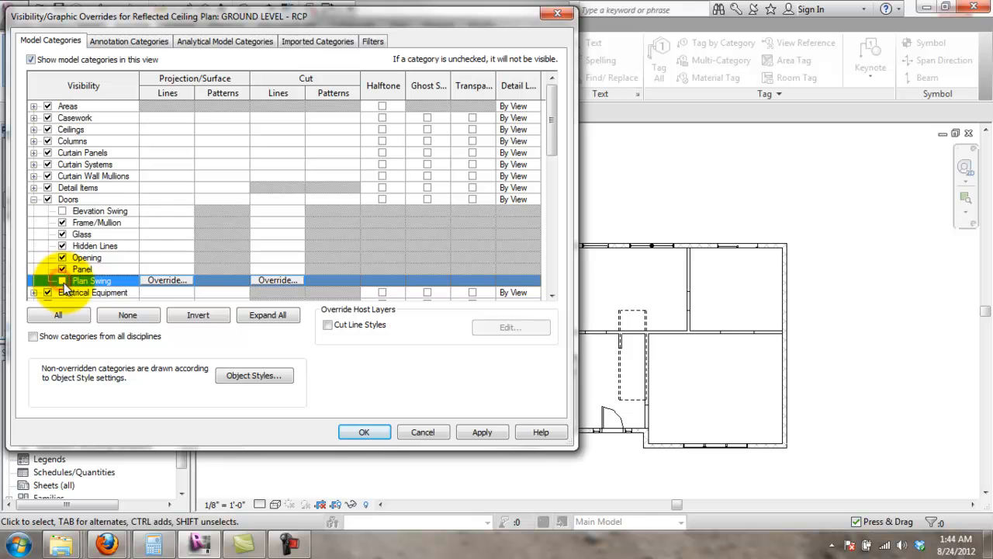
left_click(63, 269)
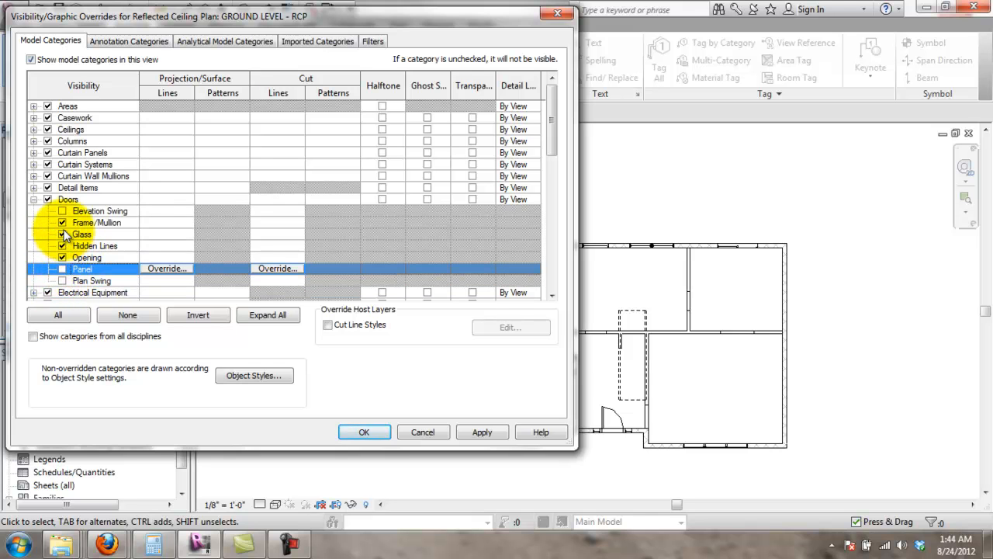
left_click(63, 233)
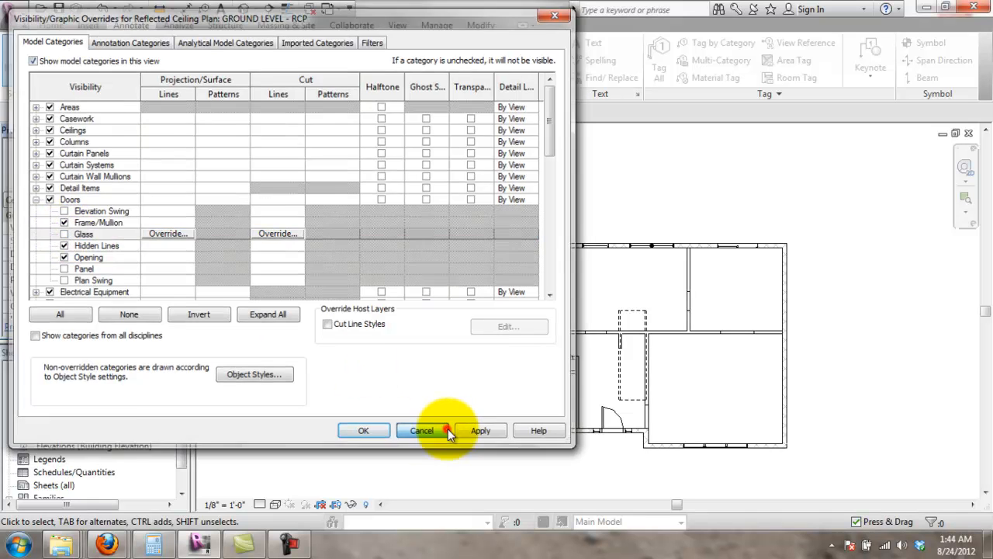
left_click(446, 430)
- Hide the door Elevation Swing, Glass, Plan Swing and Panel subcategories and apply
left_click(120, 291)
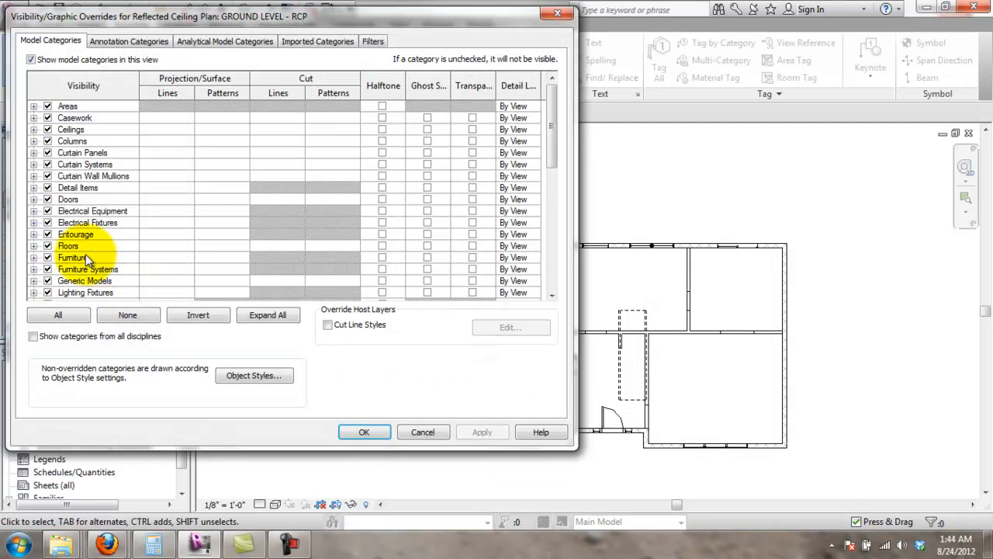
left_click(33, 199)
left_click(63, 211)
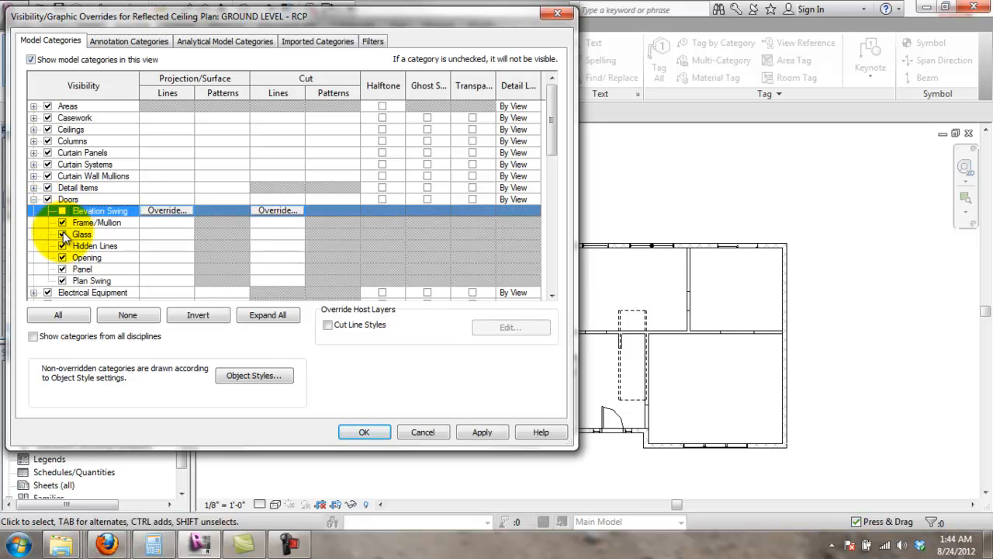
left_click(62, 233)
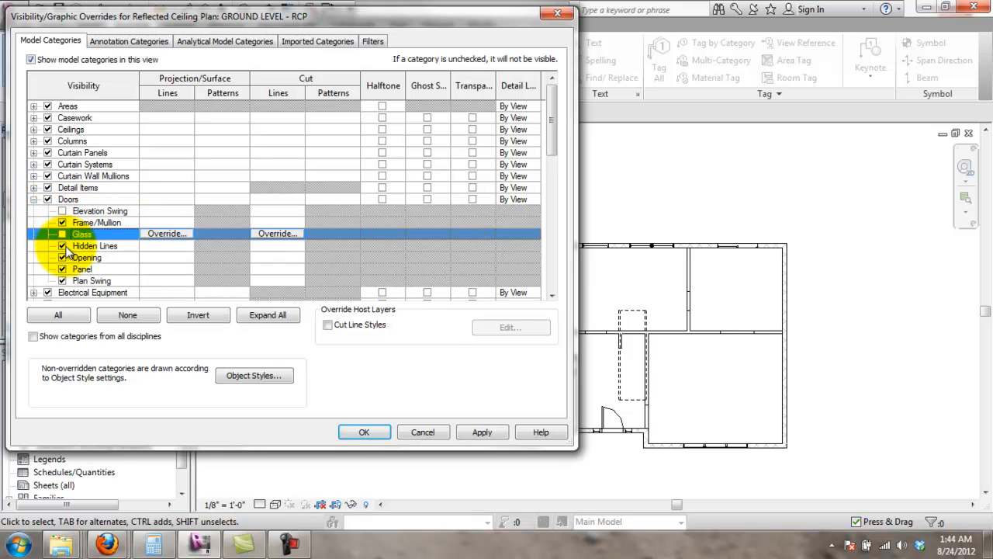
left_click(62, 280)
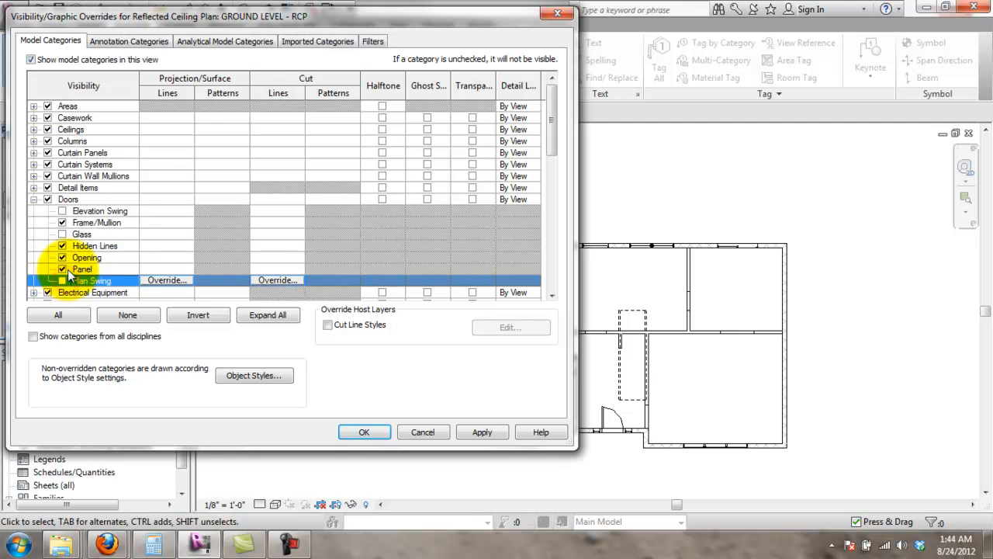
left_click(62, 268)
left_click(482, 433)
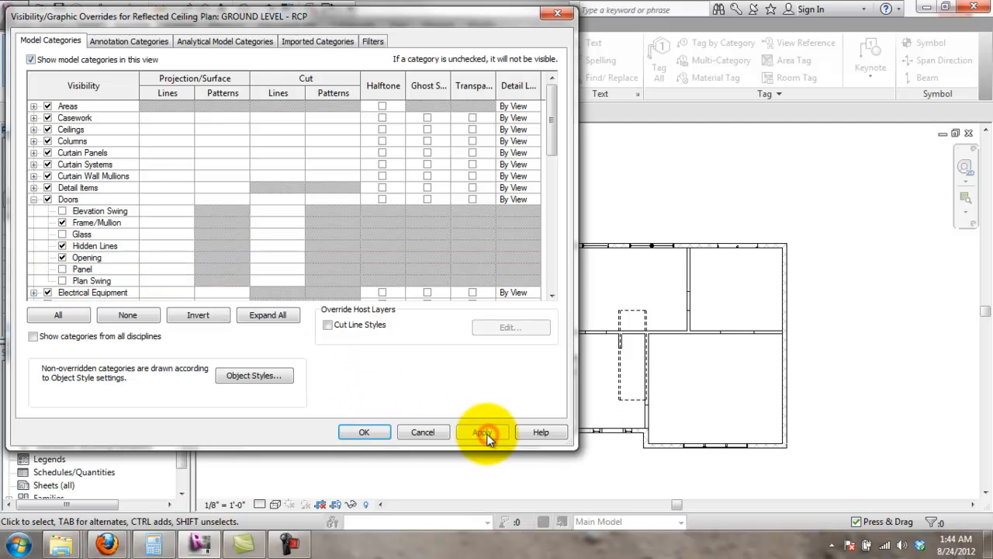
left_click(421, 432)
scroll(651, 331, "up", 4)
middle_click_drag(562, 395, 650, 293)
scroll(630, 277, "down", 2)
middle_click_drag(640, 258, 505, 330)
scroll(538, 312, "up", 3)
left_click(496, 290)
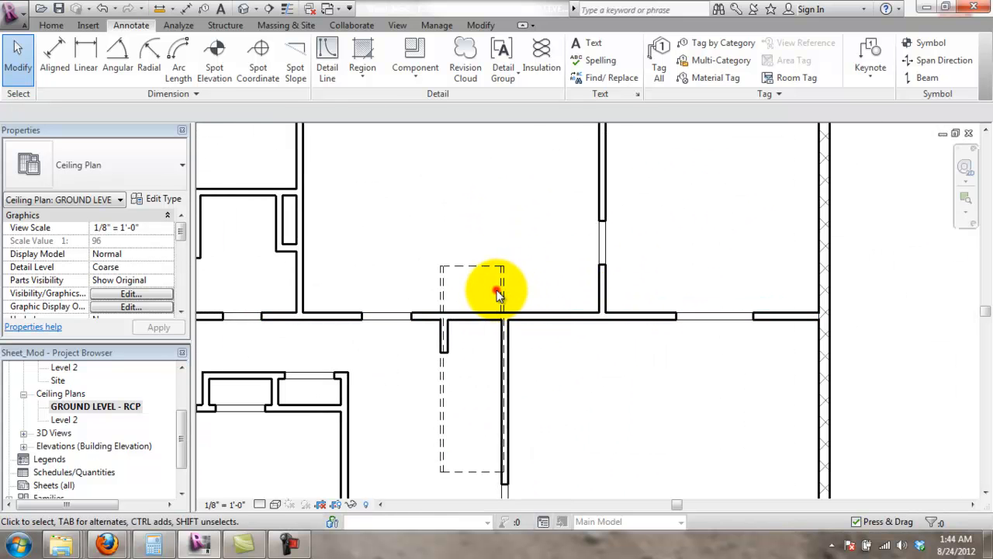
- Pan around the ceiling plan to inspect the top exterior wall and doors
scroll(577, 305, "down", 1)
middle_click_drag(692, 330, 721, 296)
scroll(661, 317, "up", 1)
scroll(576, 316, "up", 1)
middle_click_drag(590, 228, 566, 479)
scroll(573, 349, "down", 1)
middle_click_drag(579, 350, 644, 312)
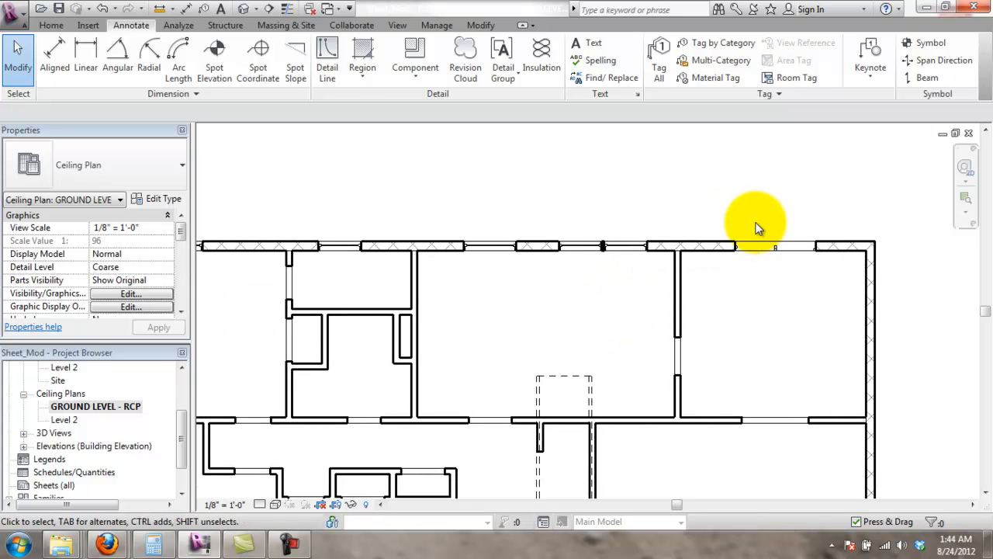
scroll(771, 229, "up", 3)
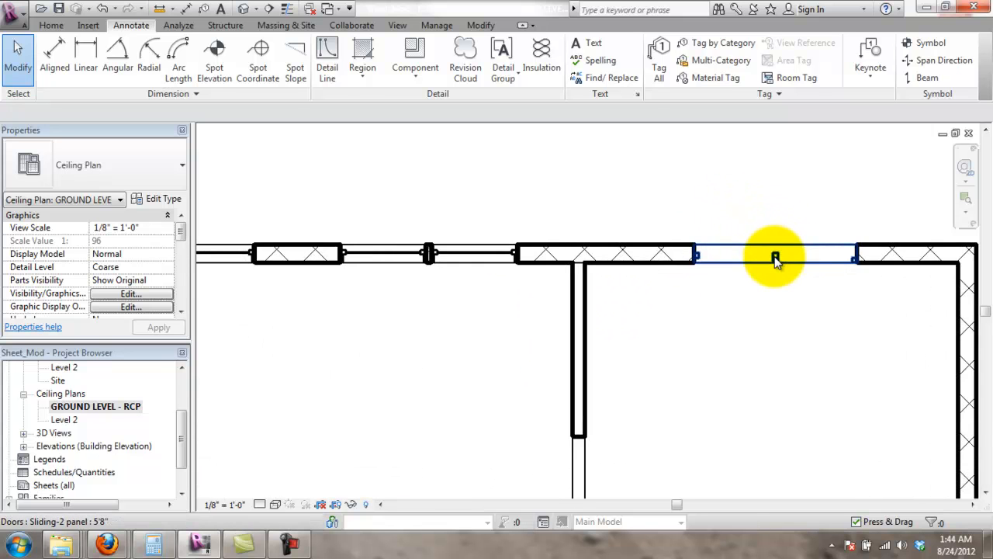
scroll(775, 256, "up", 1)
middle_click_drag(823, 350, 740, 314)
right_click(598, 326)
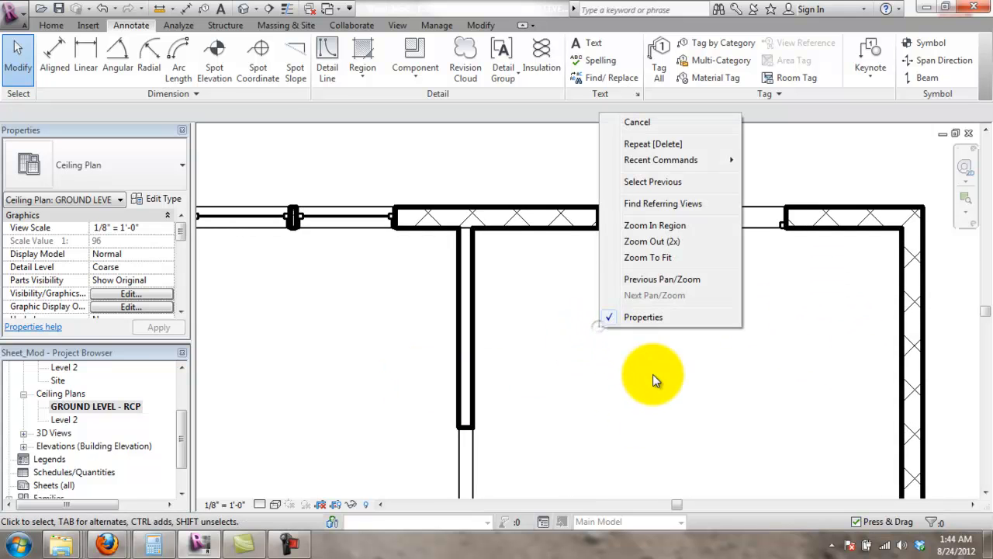
left_click(599, 372)
- Re-enable the door Glass subcategory in Visibility/Graphics and apply
left_click(127, 293)
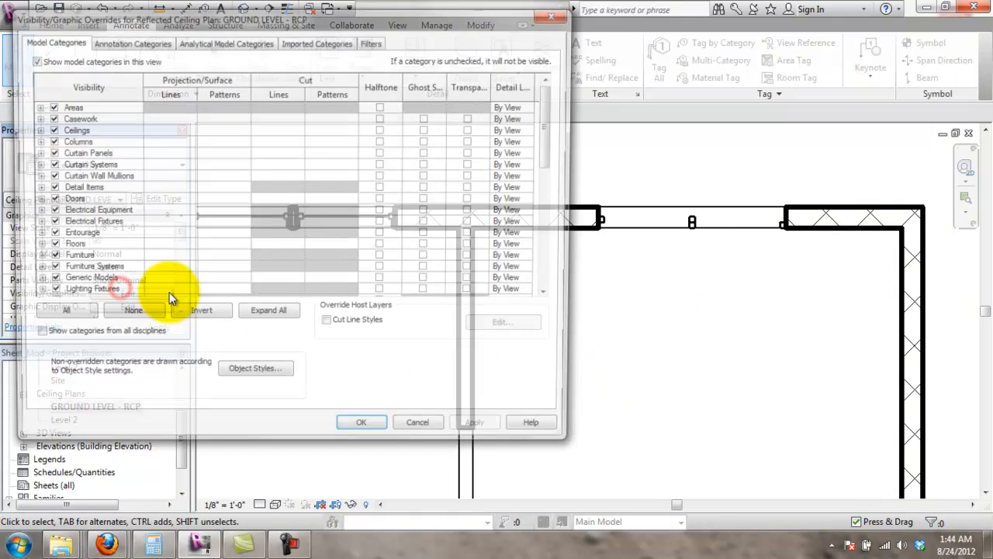
left_click(33, 200)
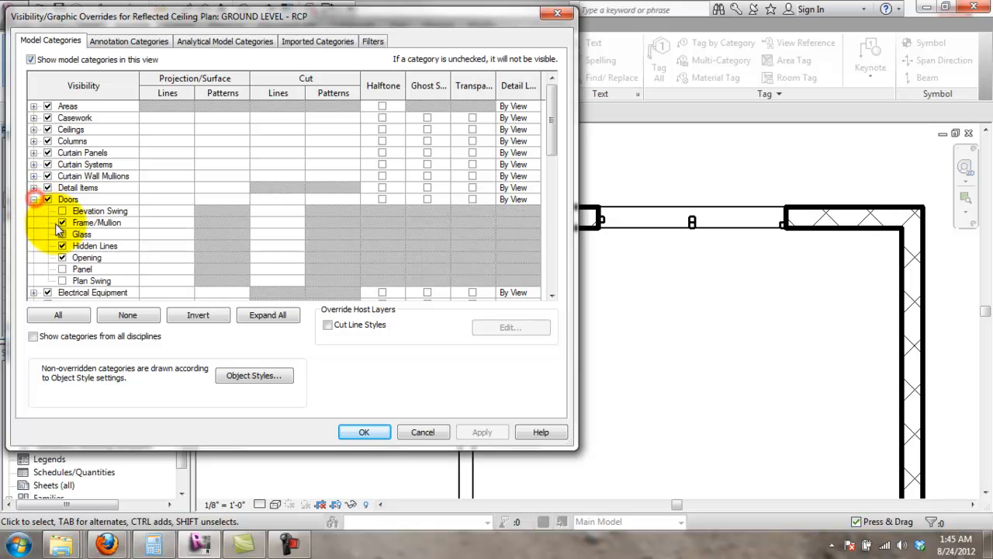
left_click(62, 235)
left_click(462, 432)
left_click(388, 433)
middle_click_drag(530, 384, 907, 274)
mouse_move(679, 253)
middle_mouse_down()
mouse_move(605, 277)
mouse_move(639, 282)
middle_mouse_up()
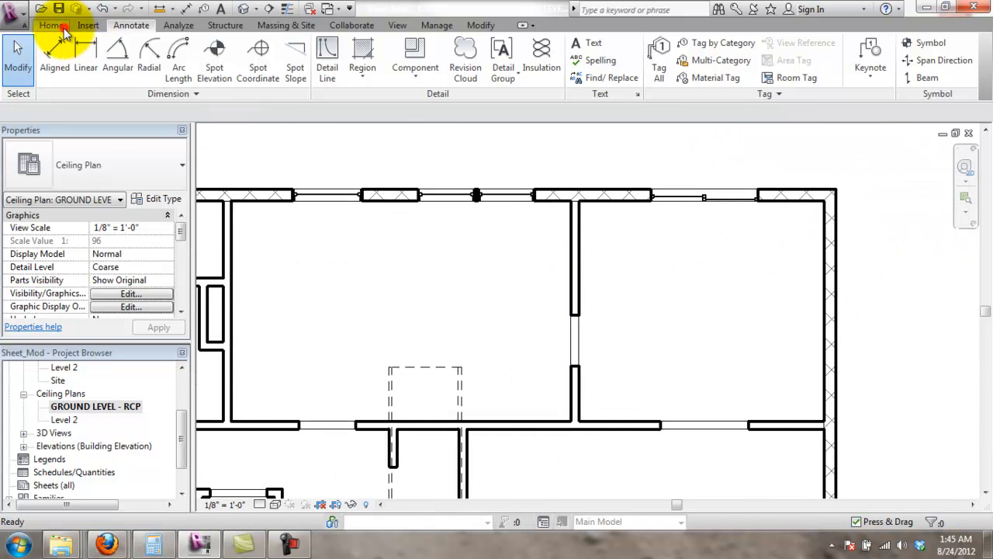
- Place automatic 2' x 4' ACT ceilings in the upper-right, upper-left and lower-right rooms
left_click(52, 25)
left_click(297, 52)
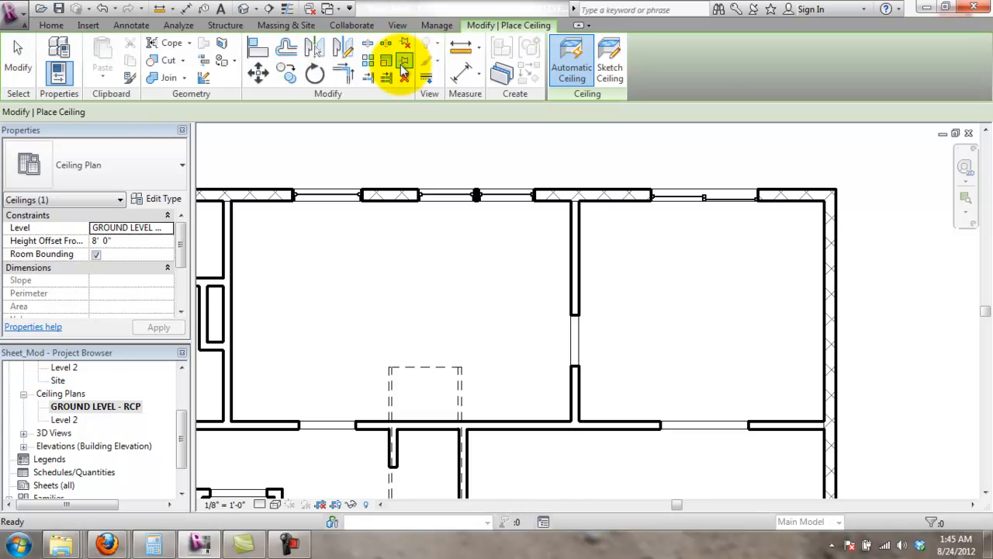
left_click(611, 202)
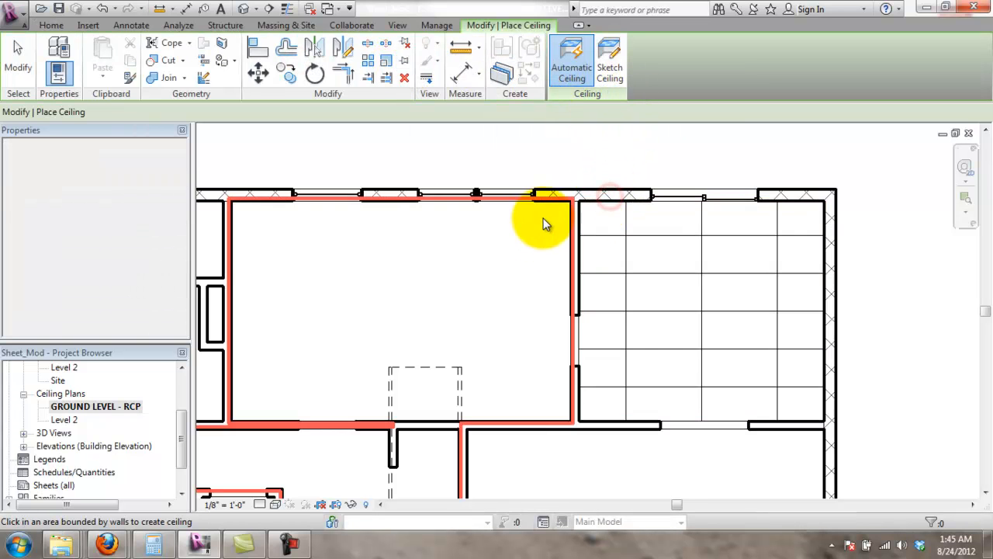
left_click(519, 412)
scroll(532, 440, "down", 2)
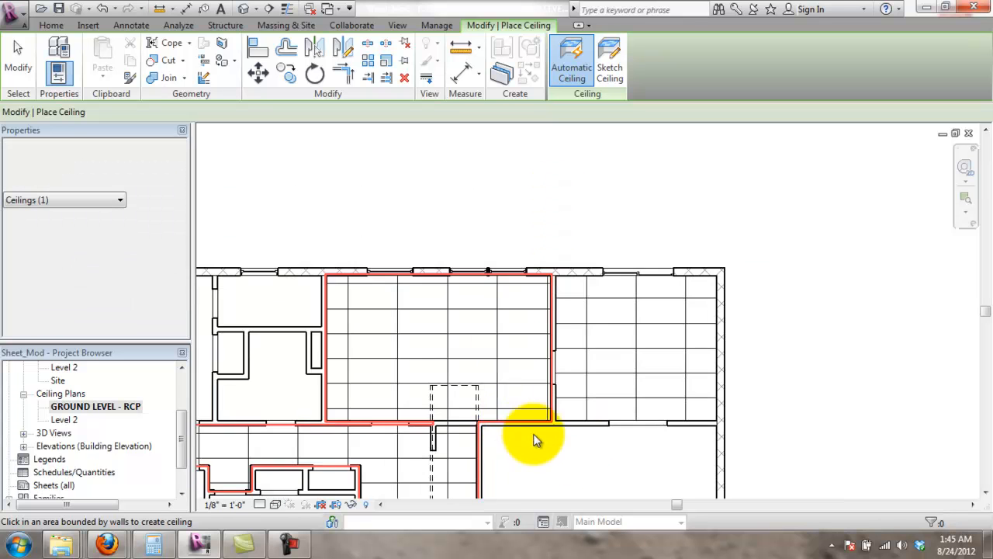
middle_click_drag(532, 439, 629, 270)
left_click(573, 252)
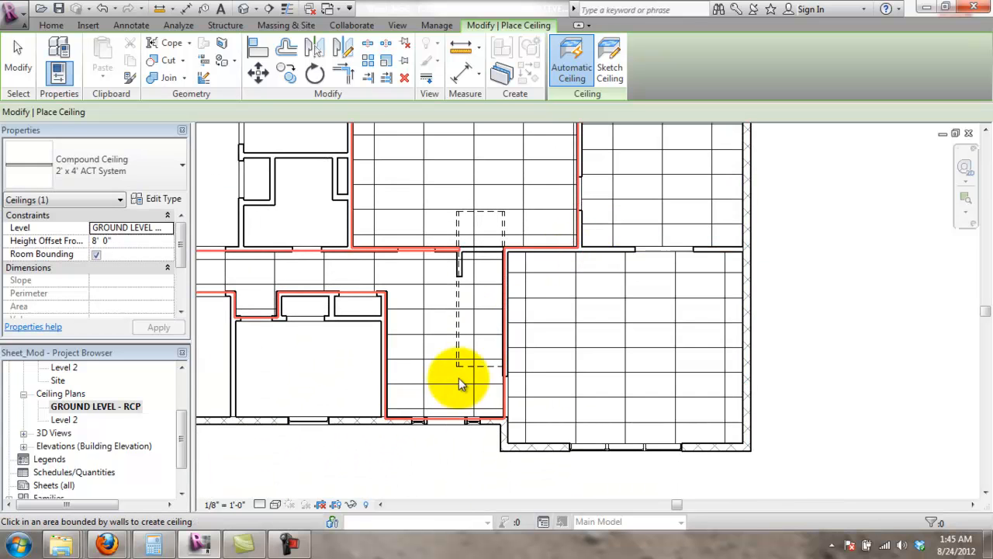
middle_click_drag(419, 313, 536, 361)
key("Escape")
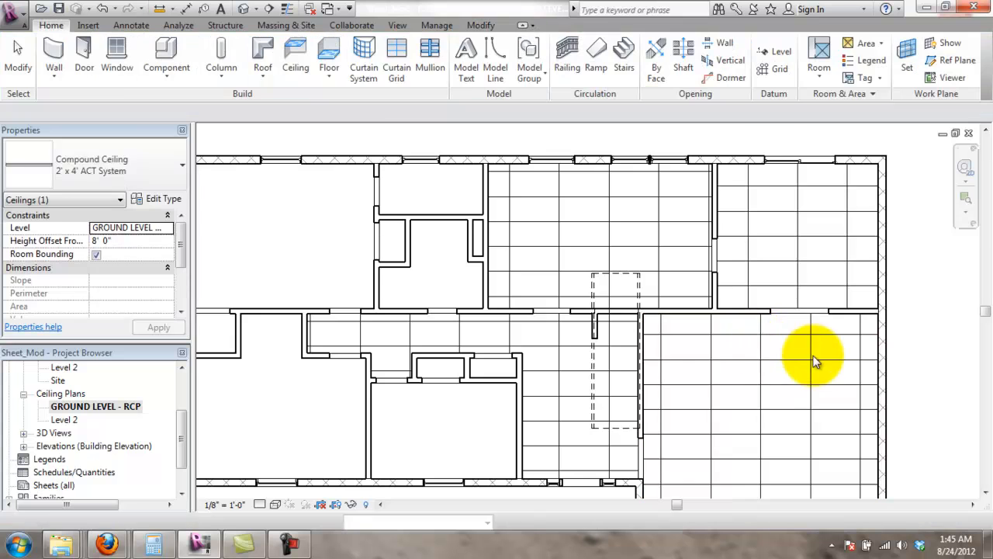
- Change the lower-right room's ceiling type to Compound Ceiling GWB on Mtl. Stud
scroll(814, 362, "up", 2)
middle_click_drag(817, 369, 781, 315)
left_click(781, 315)
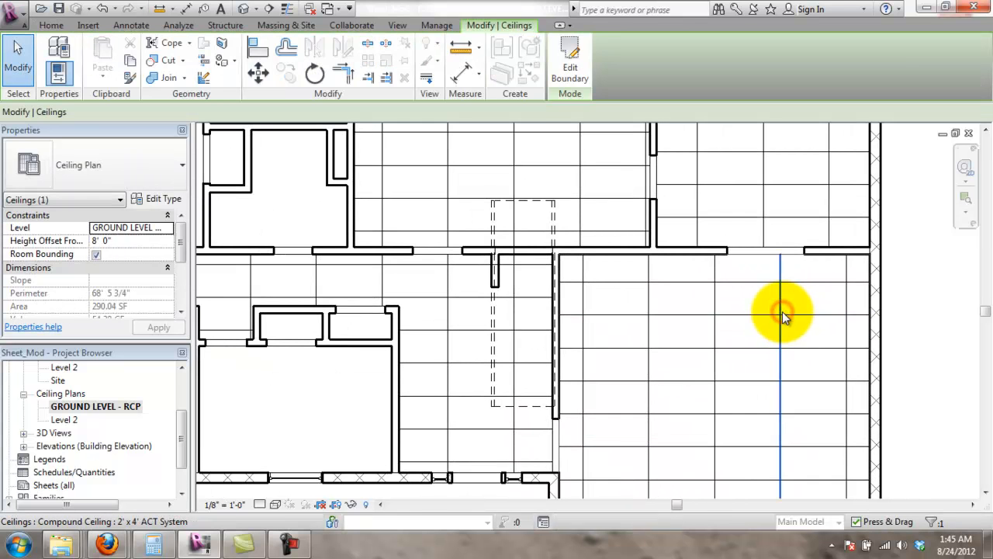
key("Escape")
key("Tab")
key("Tab")
key("Tab")
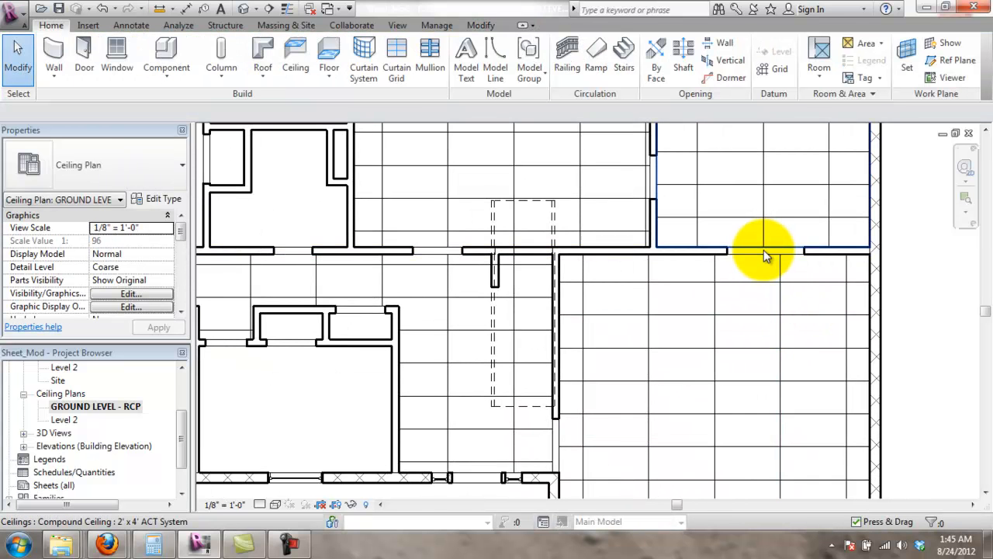
key("Tab")
key("Tab")
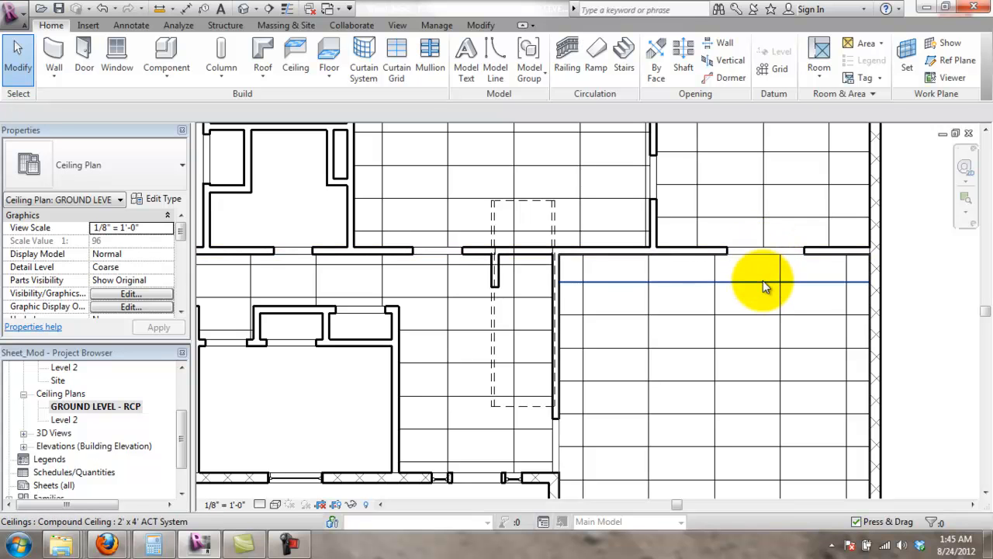
left_click(762, 284)
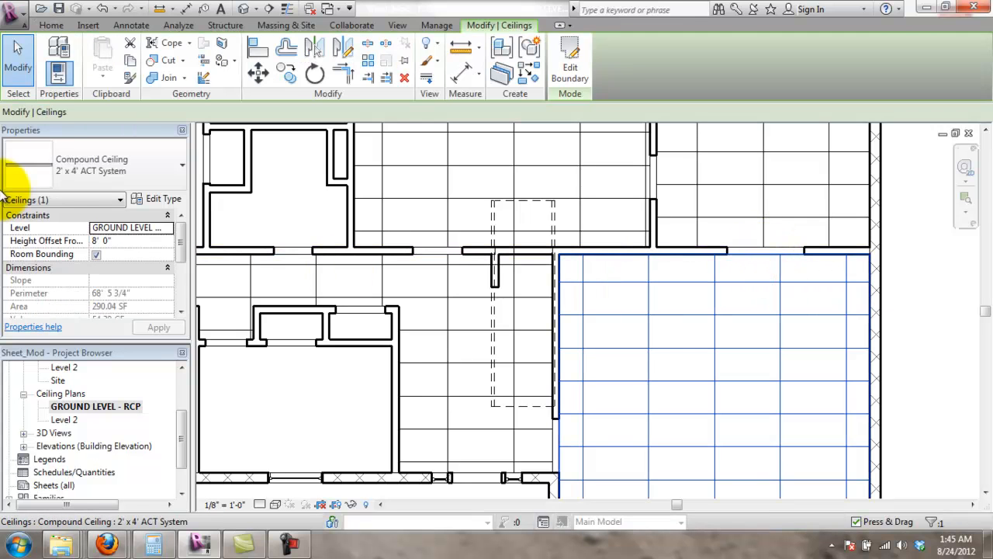
left_click(120, 171)
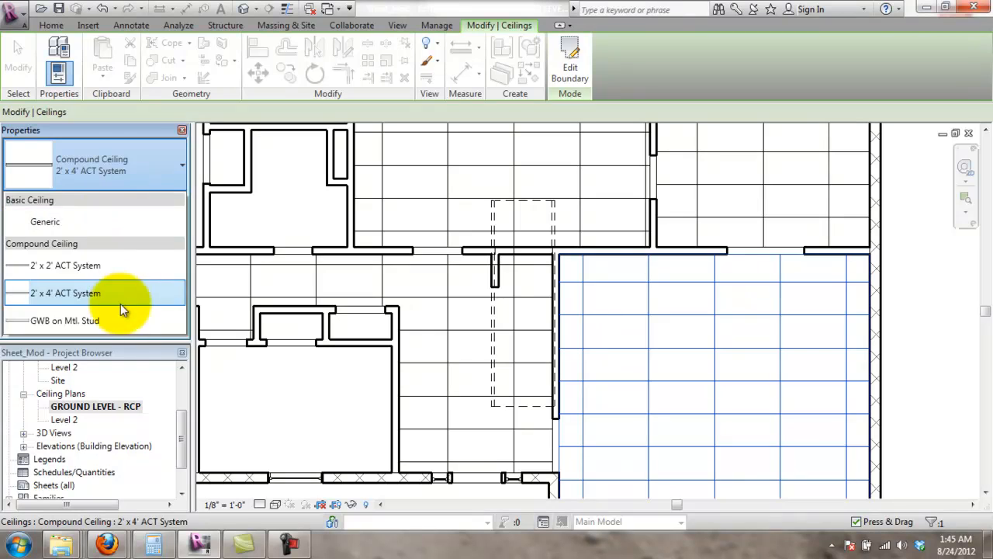
left_click(111, 320)
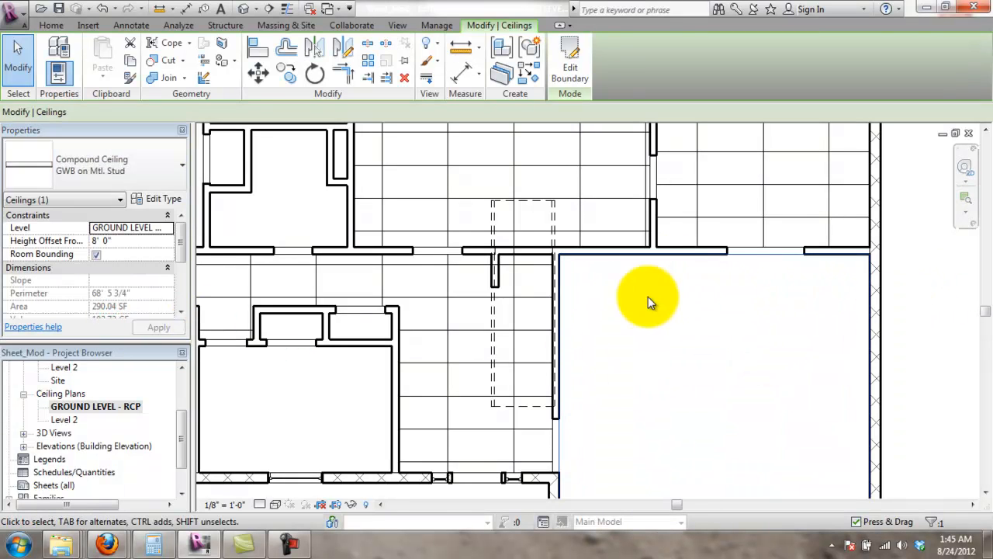
left_click(692, 362)
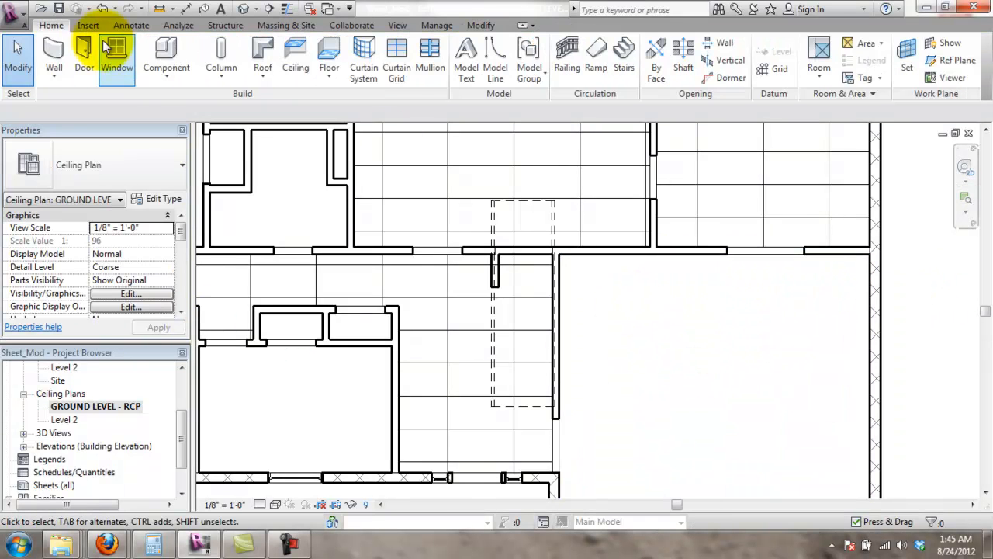
left_click(434, 25)
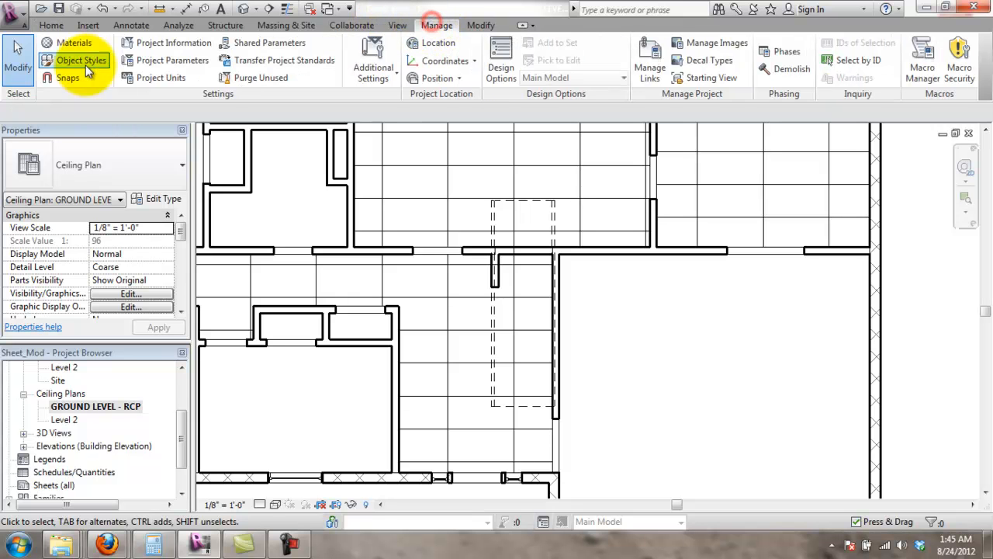
- Set the Gypsum Wall Board material's surface pattern to Sand and apply it
left_click(68, 45)
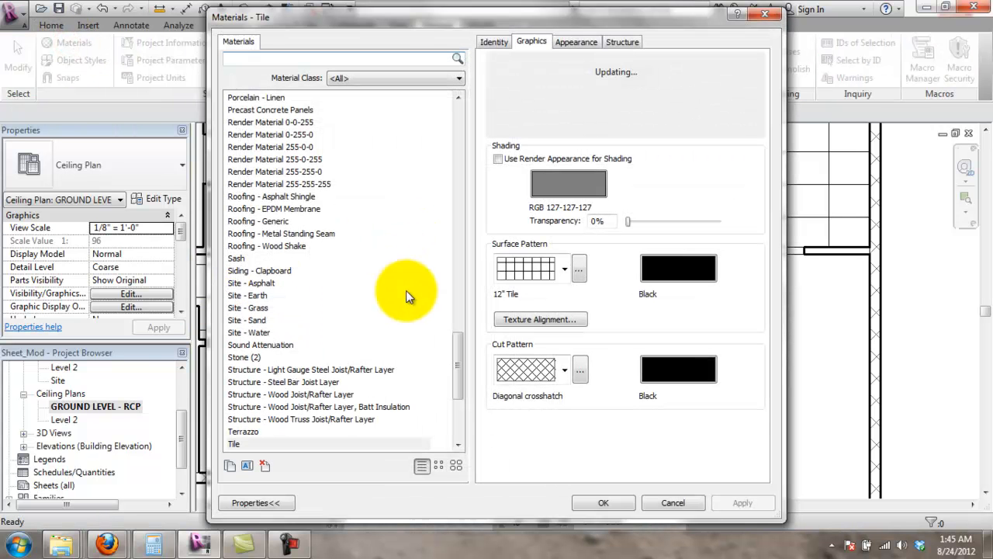
left_click_drag(454, 382, 457, 225)
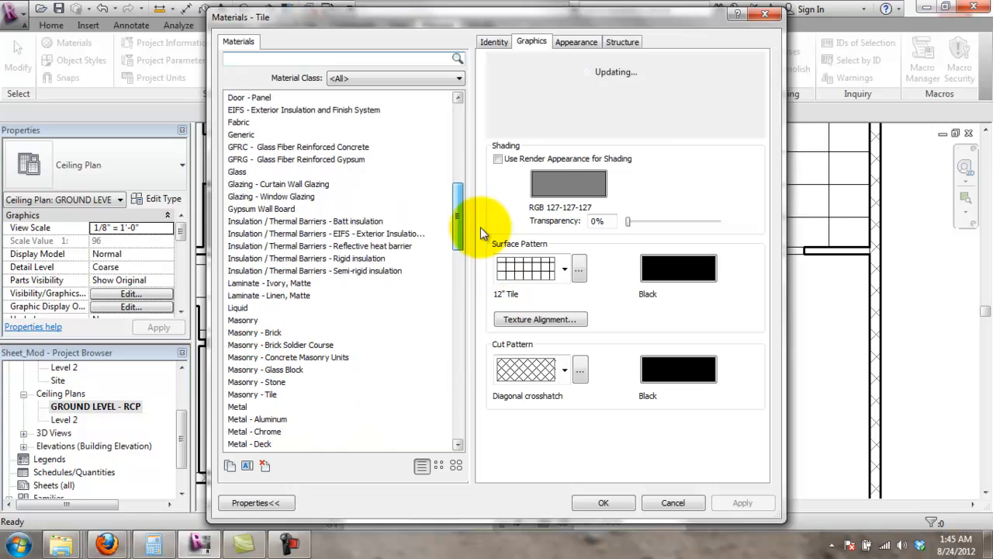
left_click(268, 208)
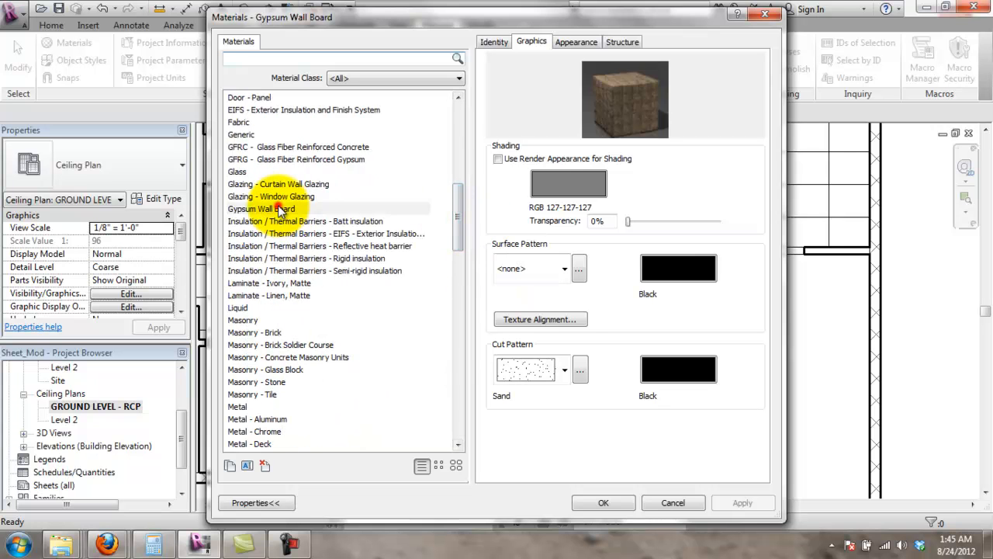
left_click(529, 256)
left_click_drag(694, 51, 688, 196)
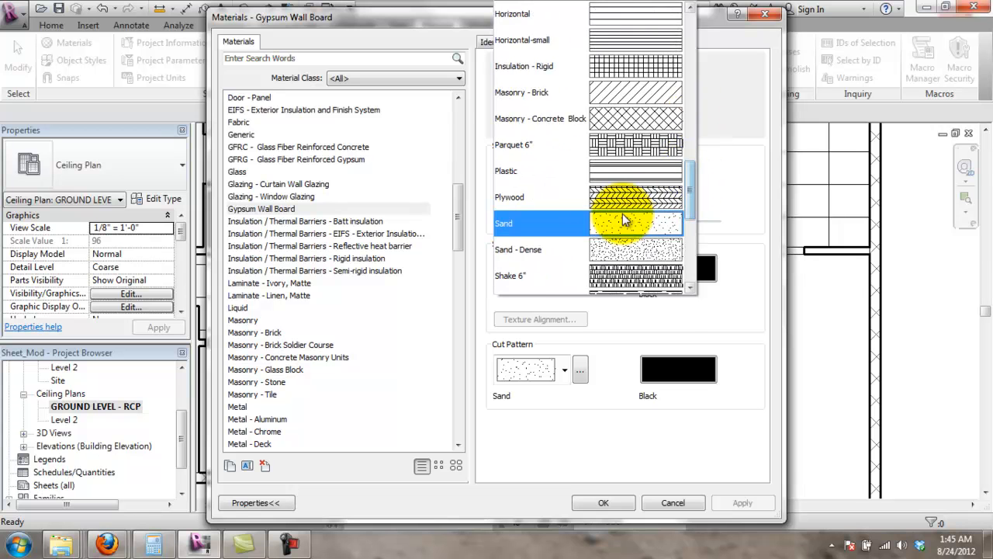
left_click(624, 222)
left_click(737, 503)
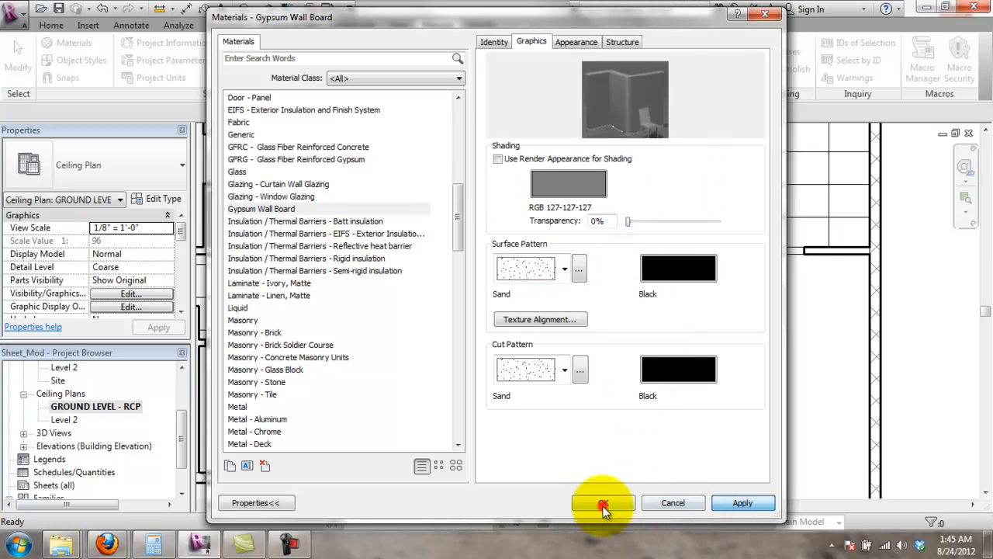
left_click(613, 501)
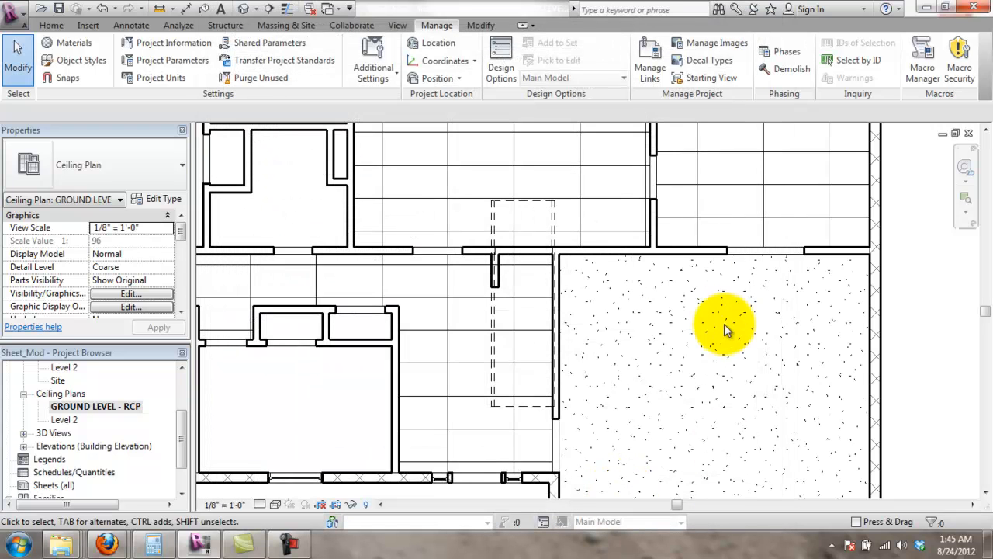
left_click(891, 318)
scroll(790, 296, "down", 1)
middle_click_drag(718, 268, 707, 332)
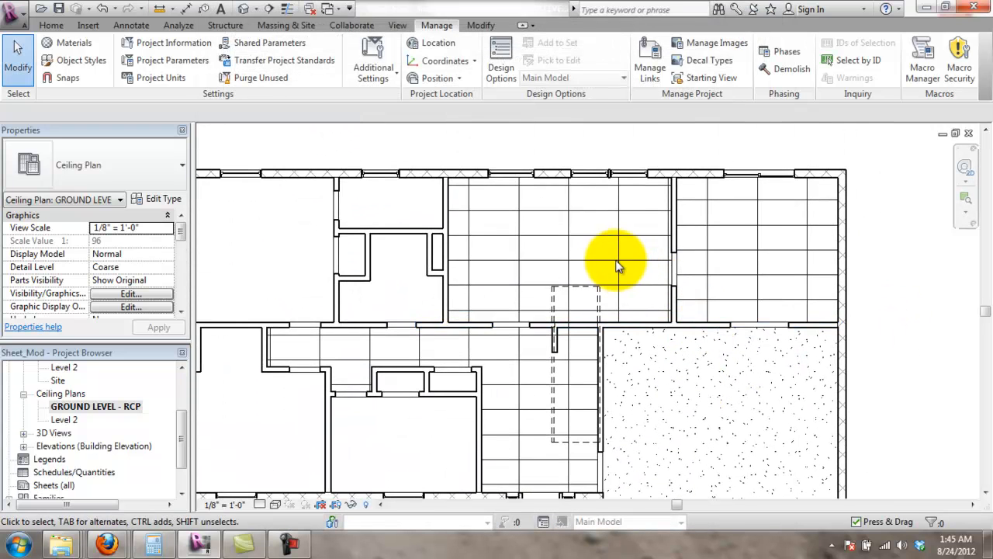
- Switch the upper-right room's ceiling to Compound Ceiling 2' x 2' ACT System
left_click(761, 278)
left_click(111, 166)
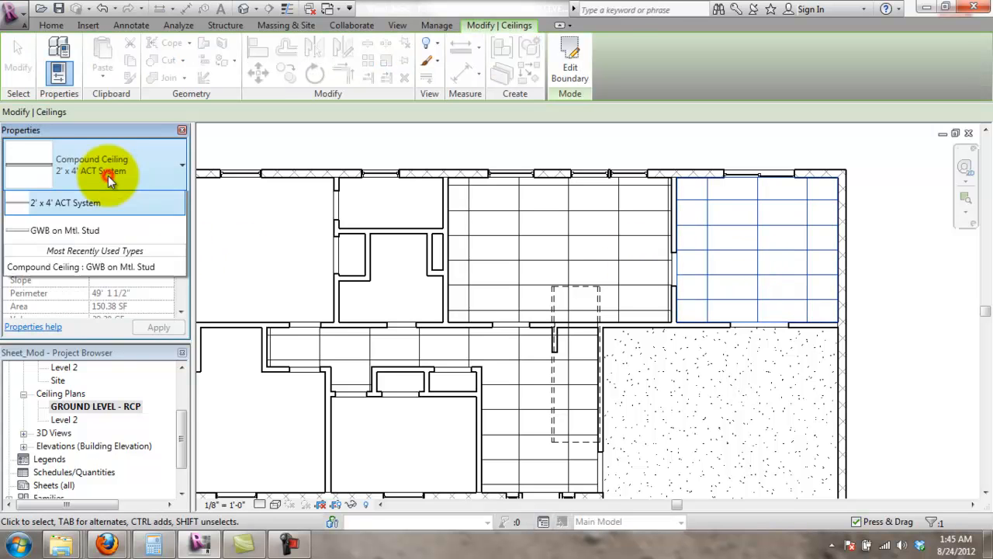
left_click(65, 265)
left_click(876, 266)
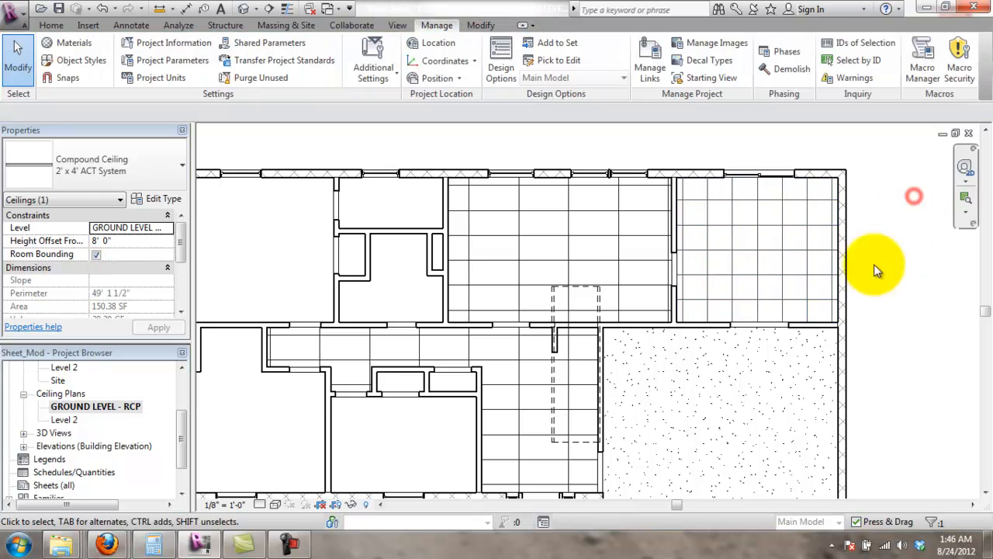
- Switch the central rooms' 394.85 SF ceiling to 2' x 2' ACT System, then review the sand-patterned room
left_click(568, 255)
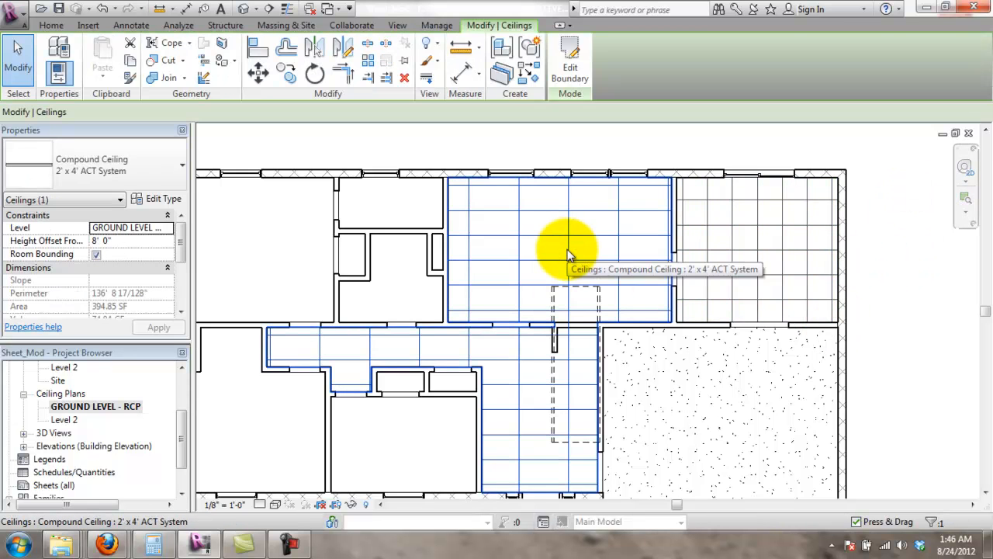
left_click(182, 163)
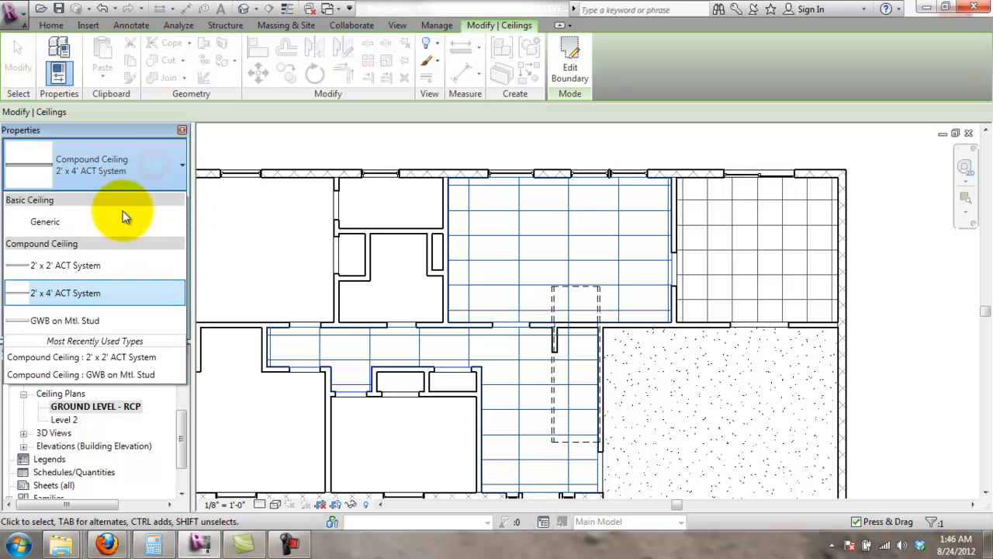
left_click(110, 263)
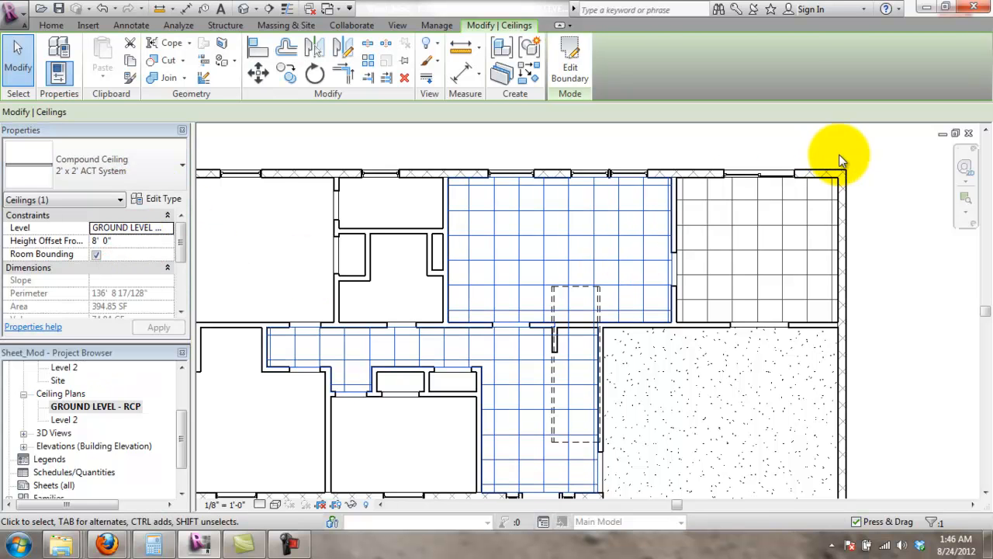
left_click(838, 155)
scroll(644, 400, "down", 1)
middle_click_drag(679, 342, 645, 307)
scroll(658, 288, "up", 2)
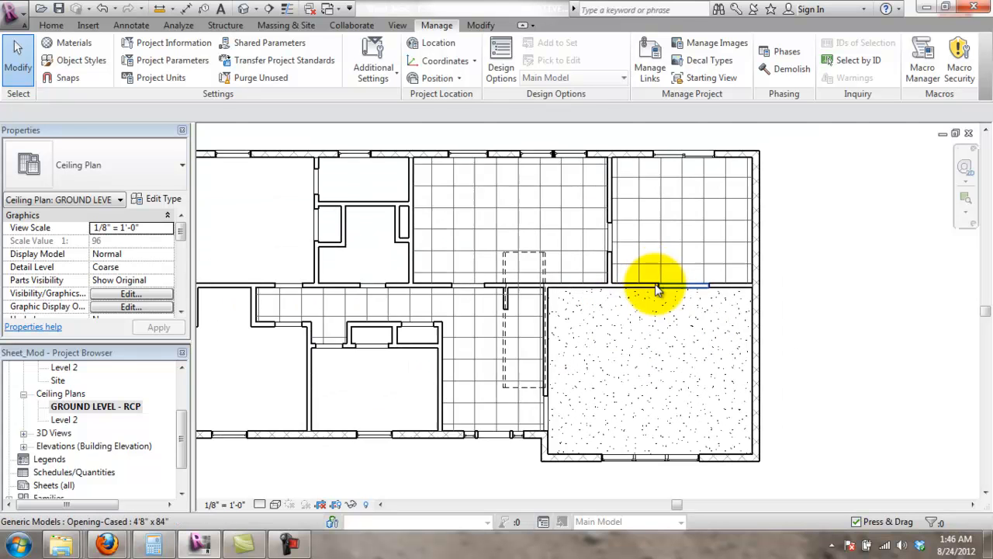
mouse_move(713, 280)
middle_mouse_down()
mouse_move(745, 257)
mouse_move(715, 292)
middle_mouse_up()
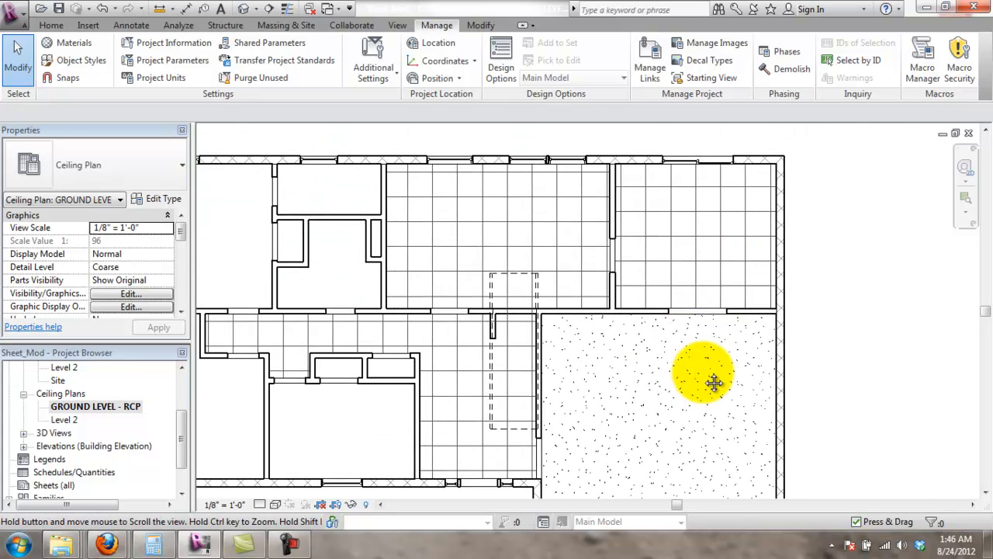
middle_click_drag(668, 365, 670, 348)
scroll(685, 384, "up", 1)
middle_click_drag(747, 419, 731, 352)
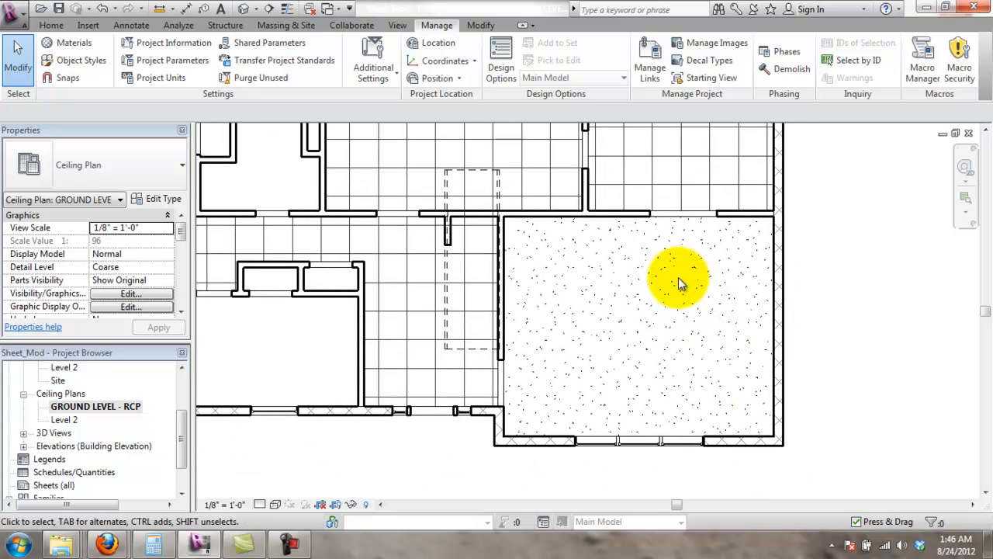
left_click(88, 26)
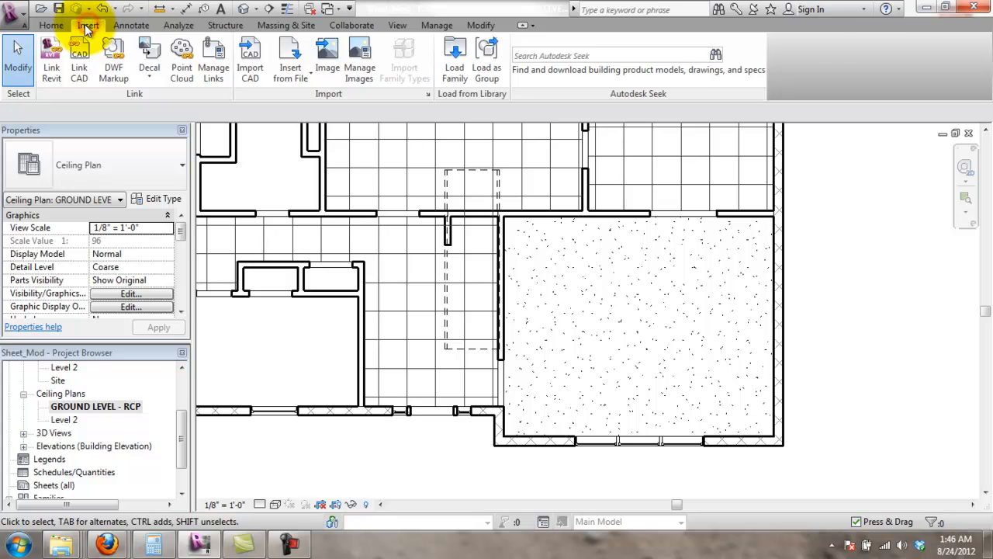
left_click(53, 25)
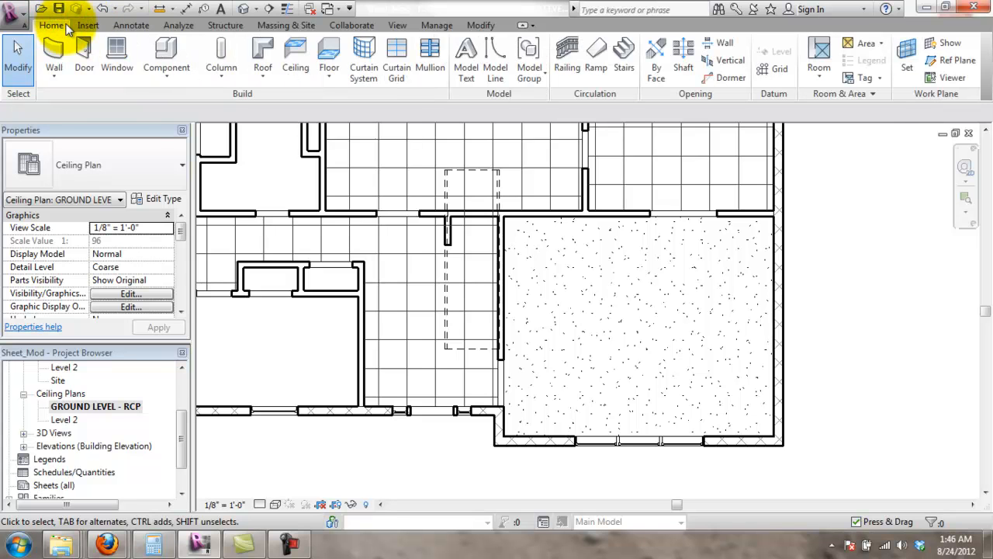
- Load the Downlight - Recessed Can family from the Lighting Fixtures library folder
left_click(180, 71)
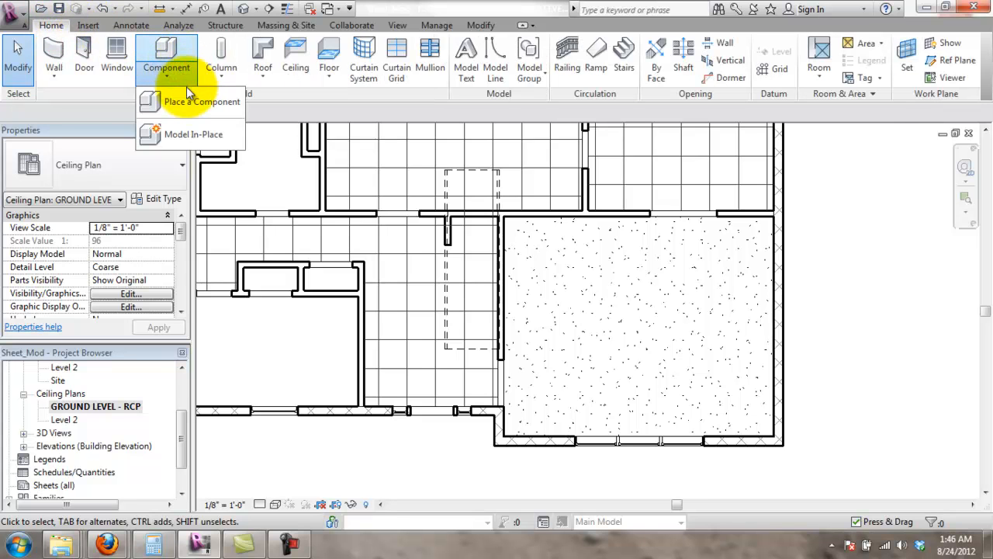
left_click(189, 95)
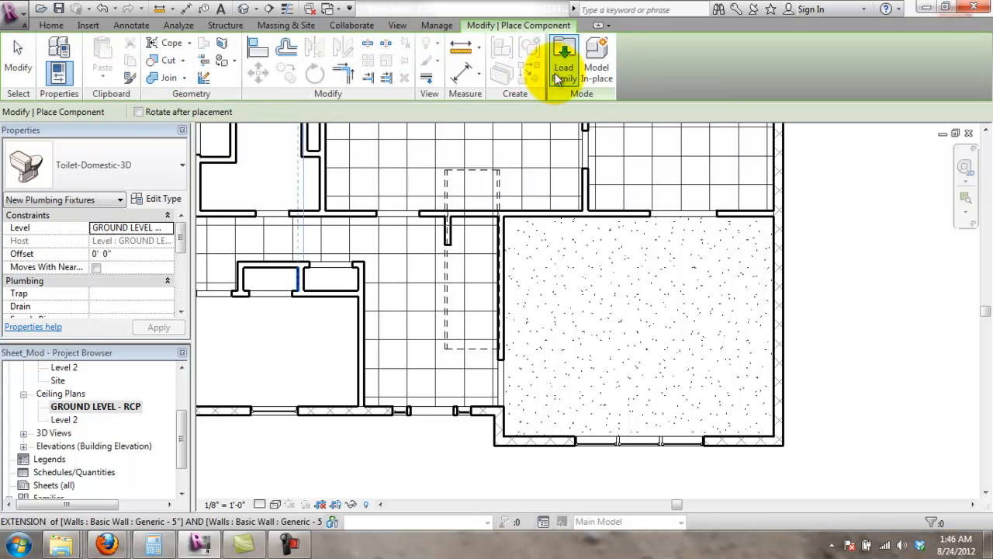
left_click(564, 75)
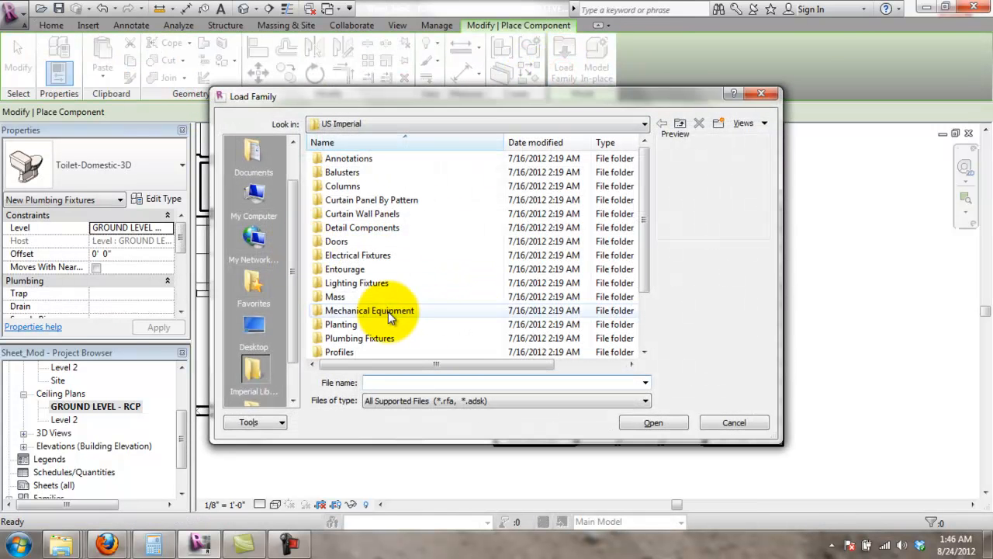
double_click(345, 283)
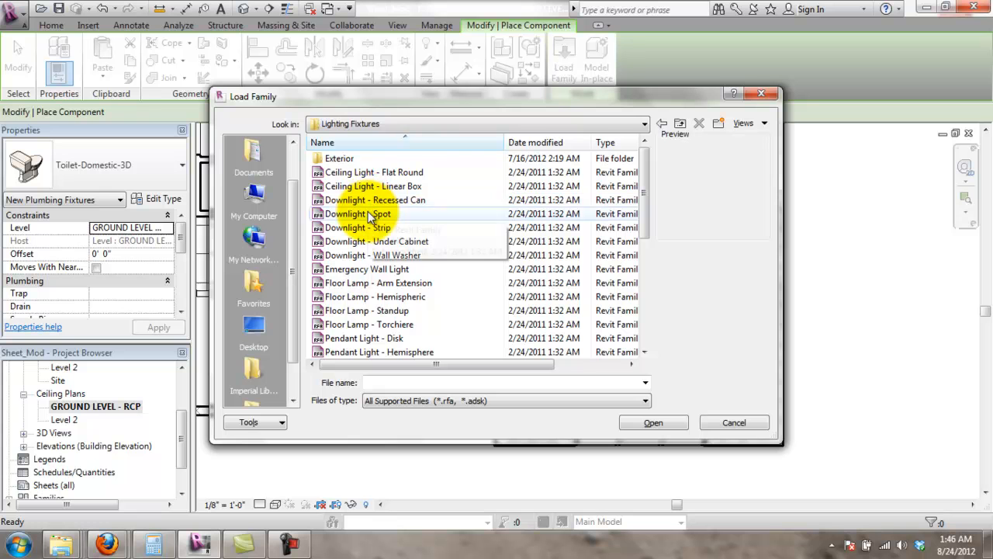
left_click(419, 172)
left_click(416, 187)
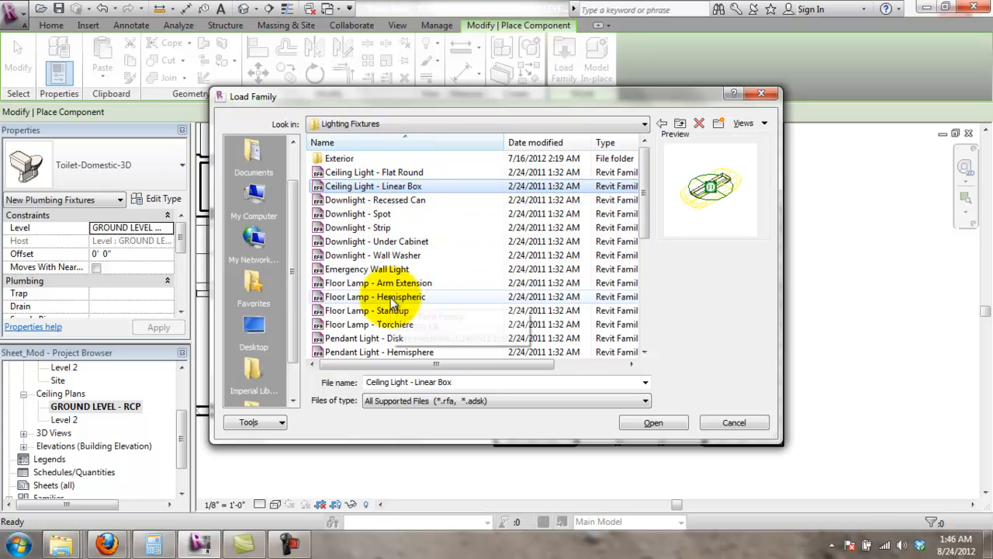
scroll(392, 301, "down", 1)
scroll(398, 303, "down", 4)
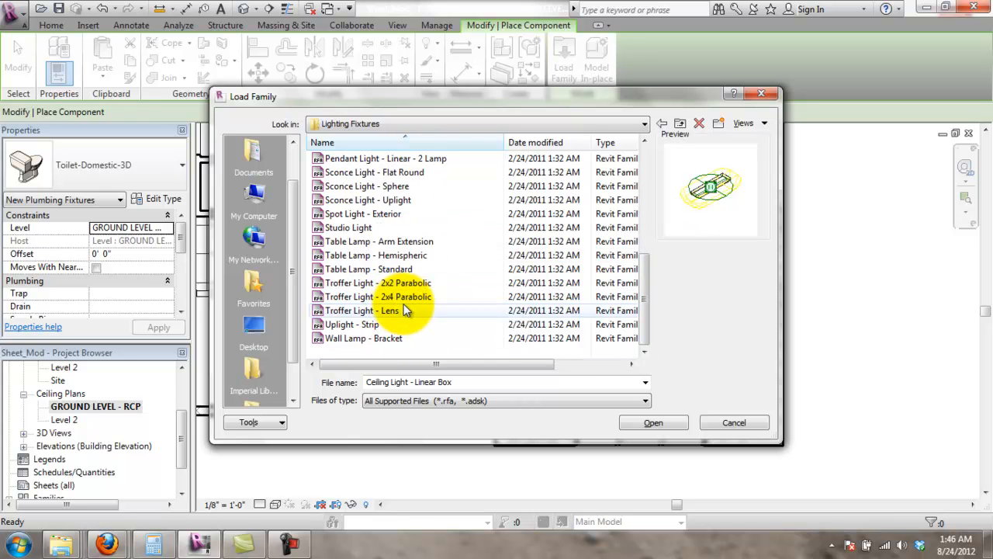
scroll(373, 306, "up", 6)
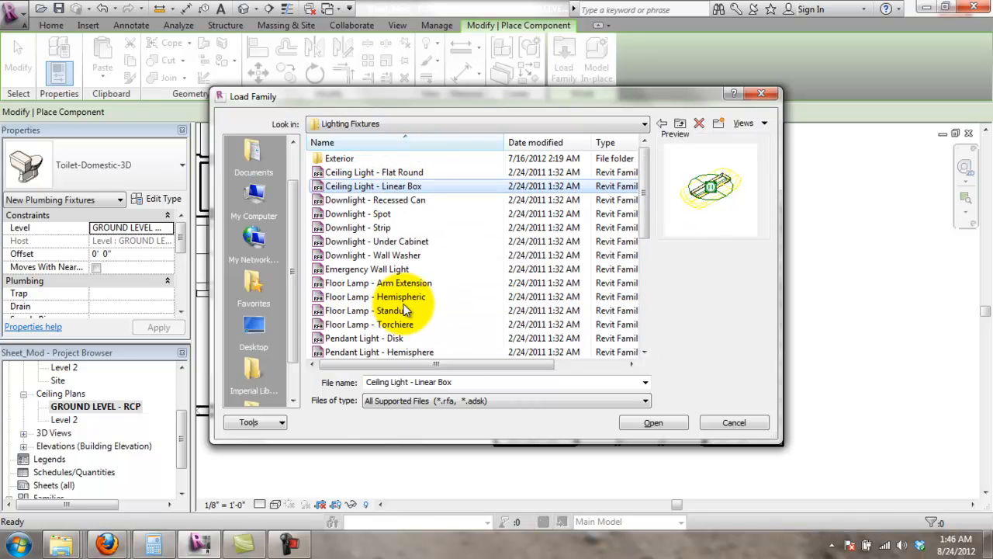
left_click(395, 200)
left_click(664, 422)
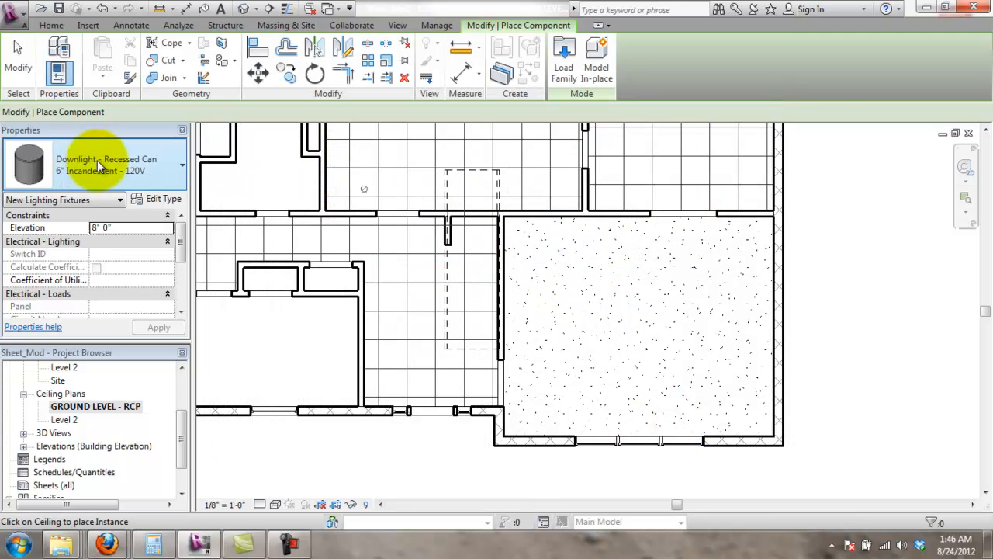
- Place four recessed-can downlights near the room's four corners on the ceiling
left_click(557, 259)
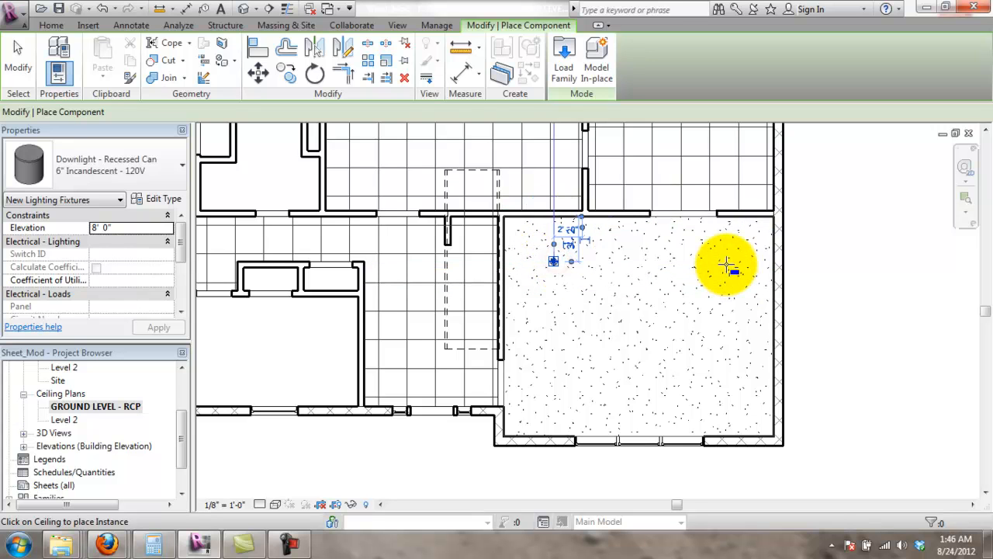
left_click(721, 263)
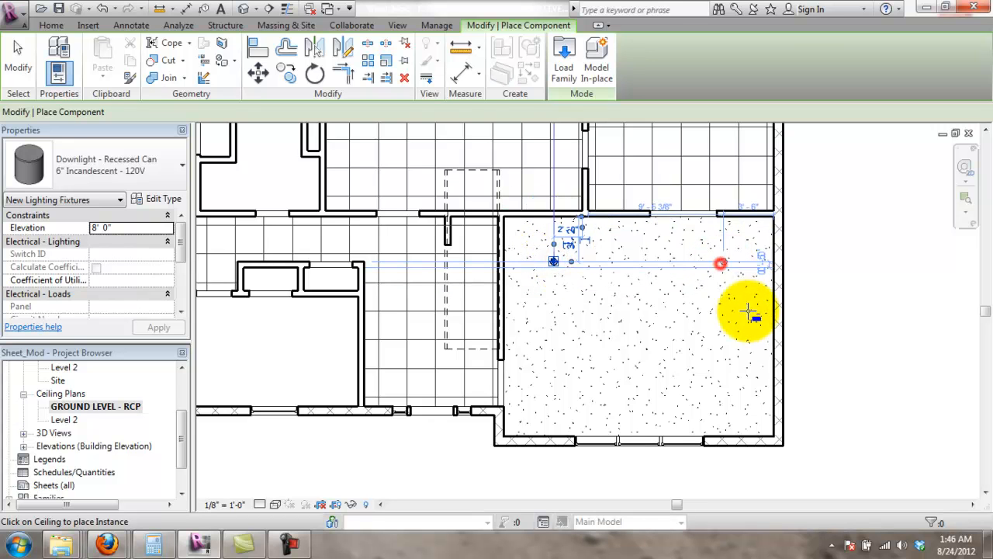
left_click(733, 392)
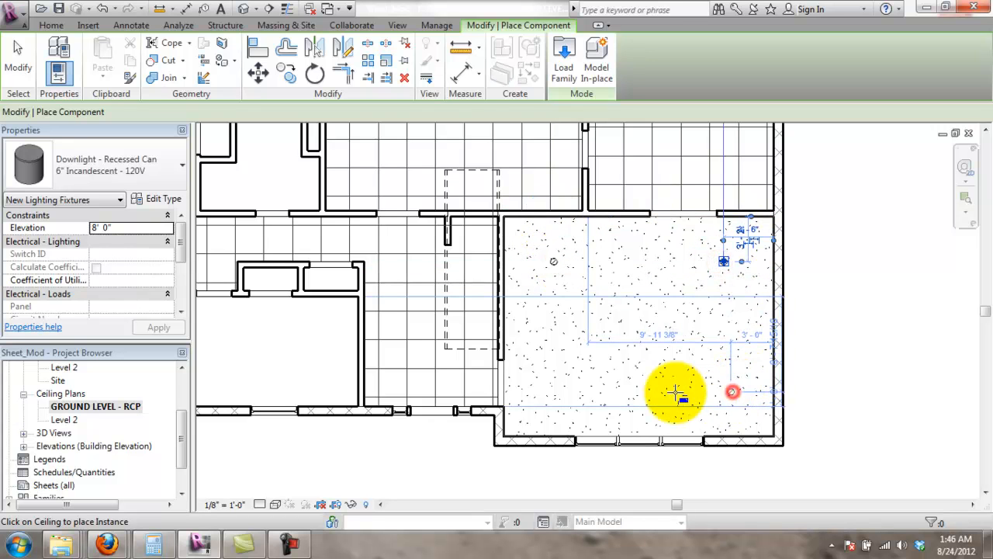
left_click(550, 394)
scroll(780, 344, "up", 3)
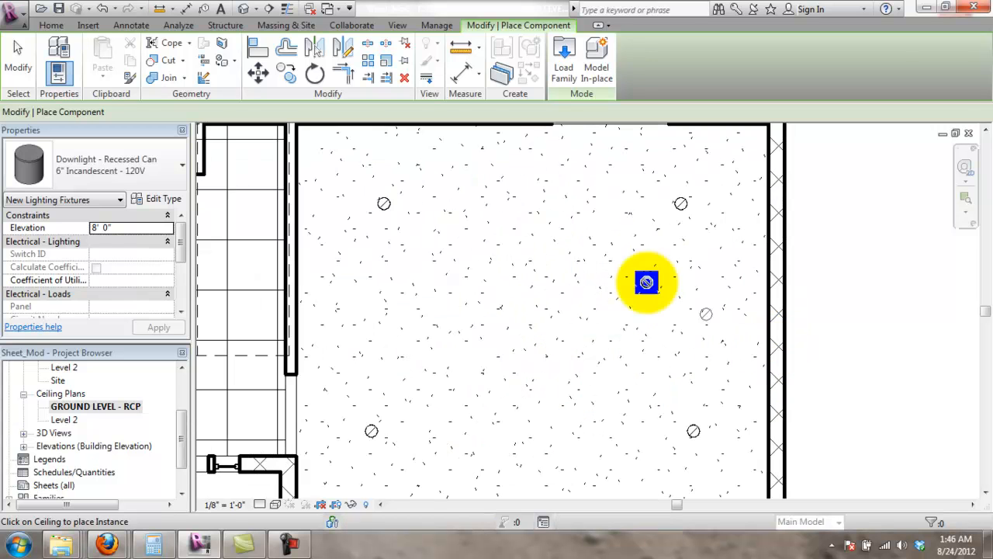
scroll(464, 235, "down", 2)
key("Escape")
key("Escape")
- Position the top-left downlight 4' from the left wall and 4' from the top wall
left_click(414, 221)
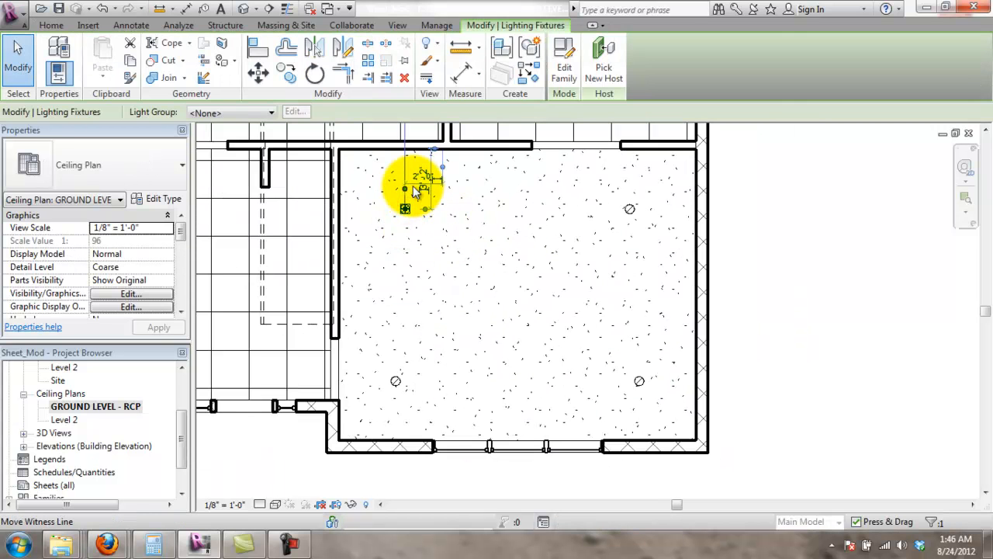
scroll(434, 256, "up", 4)
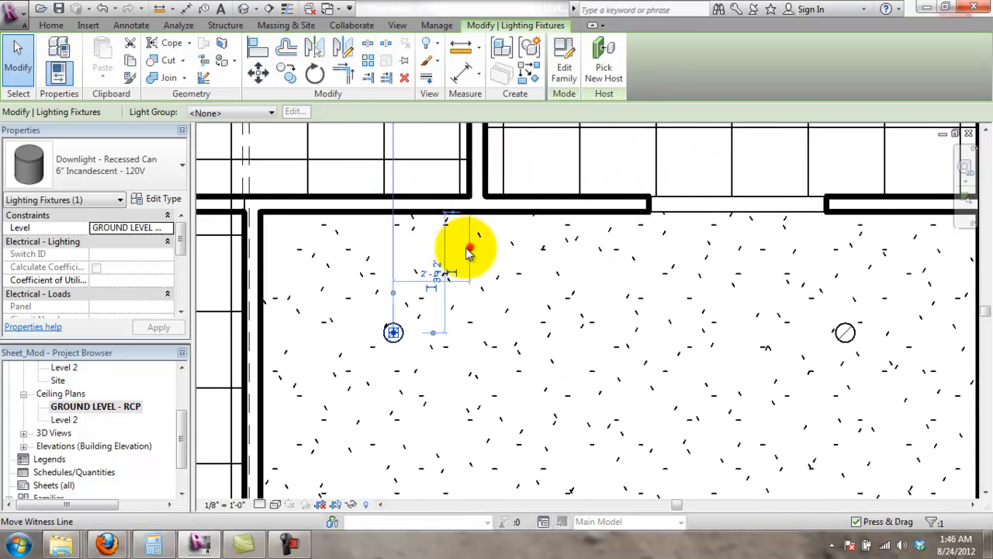
left_click(468, 251)
left_click(257, 280)
left_click(326, 276)
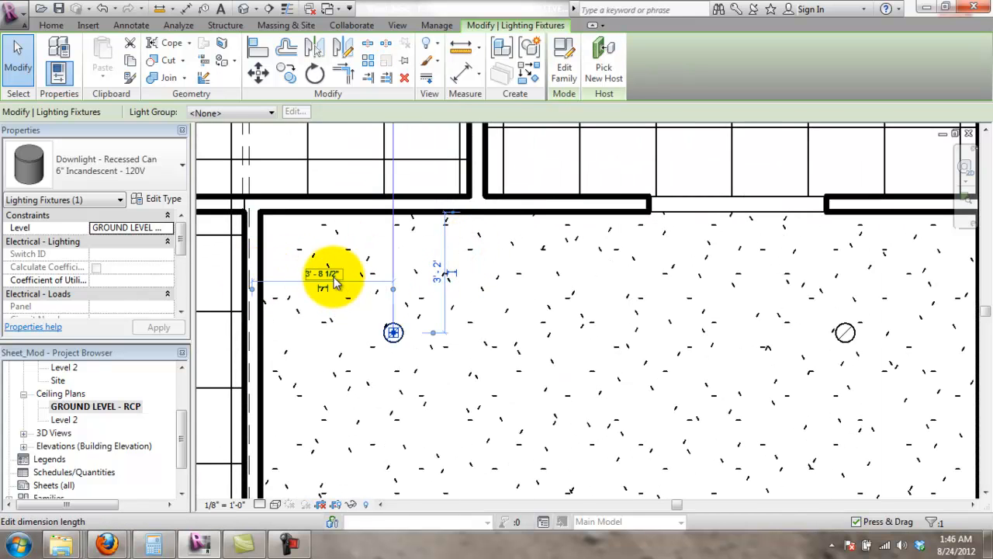
left_click(334, 277)
type("4'")
key("Return")
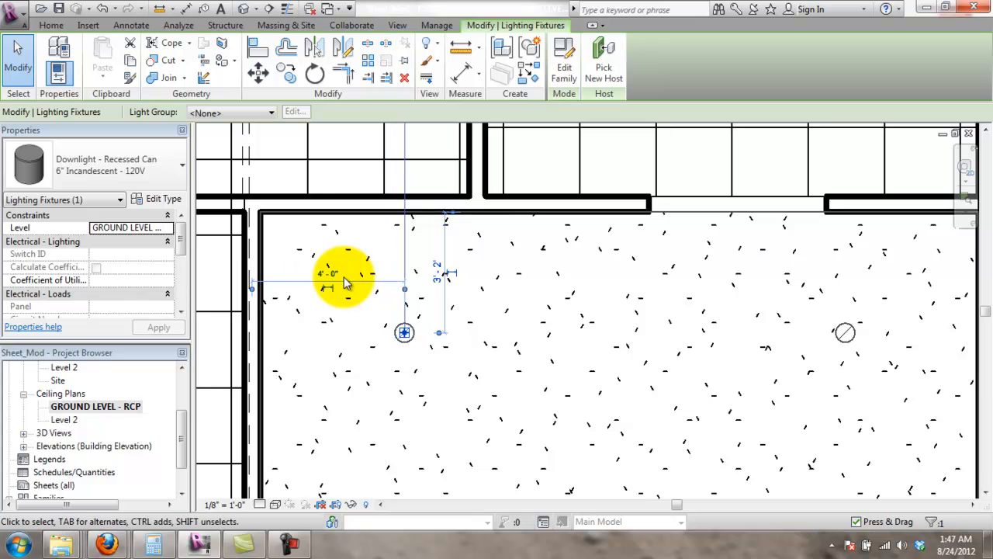
left_click(437, 266)
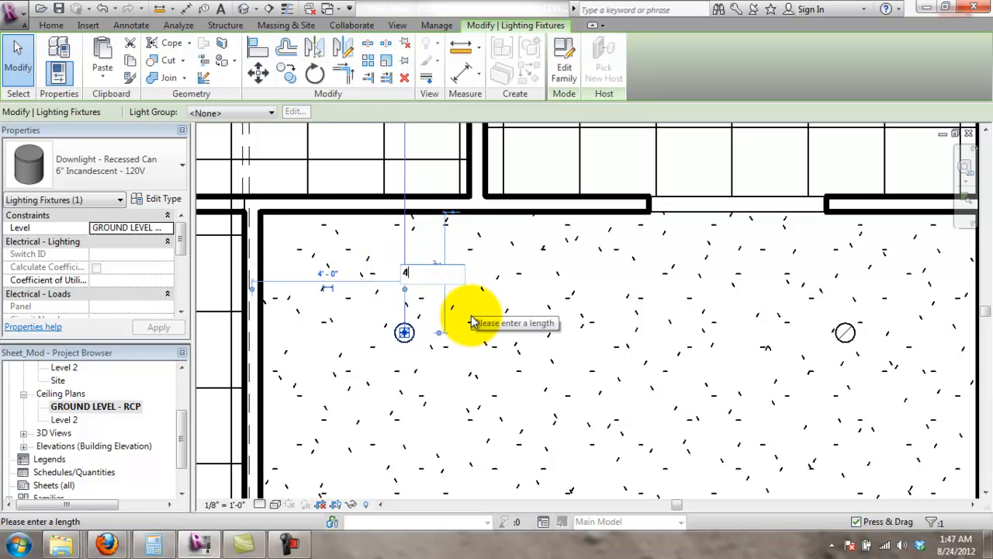
type("4")
key("Return")
key("Escape")
scroll(494, 341, "down", 1)
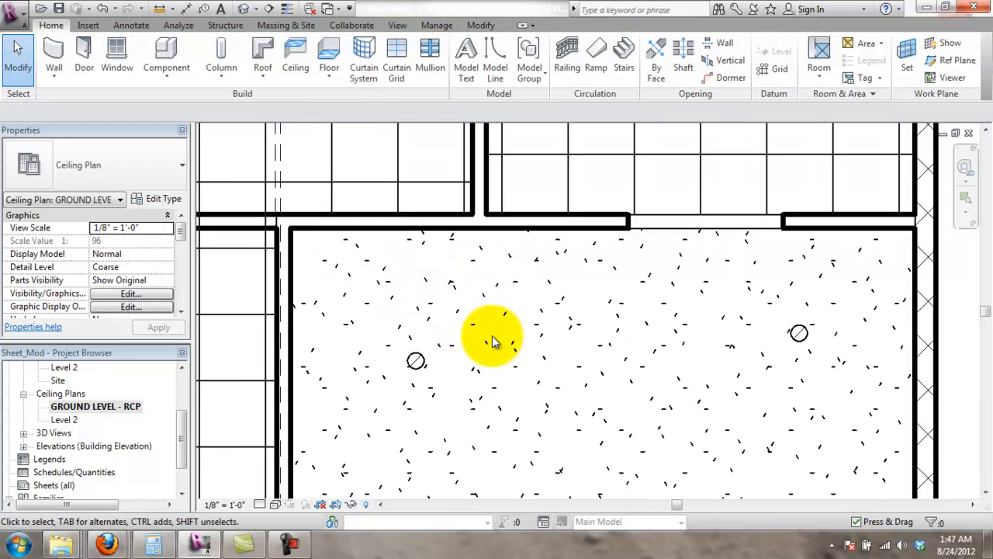
scroll(494, 342, "down", 1)
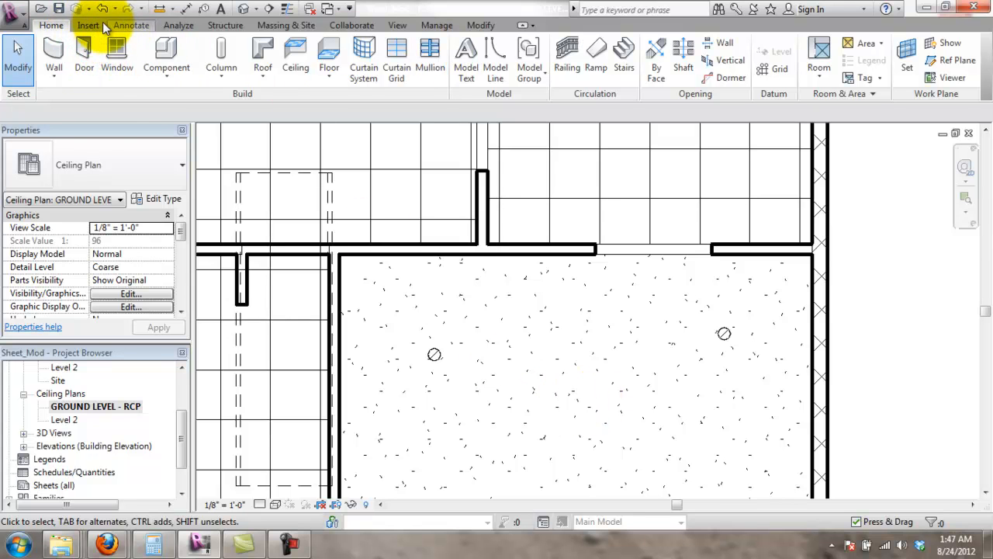
- Align the upper downlights and lock the lower-left downlight beneath the upper-left one
left_click(432, 354)
left_click(634, 322)
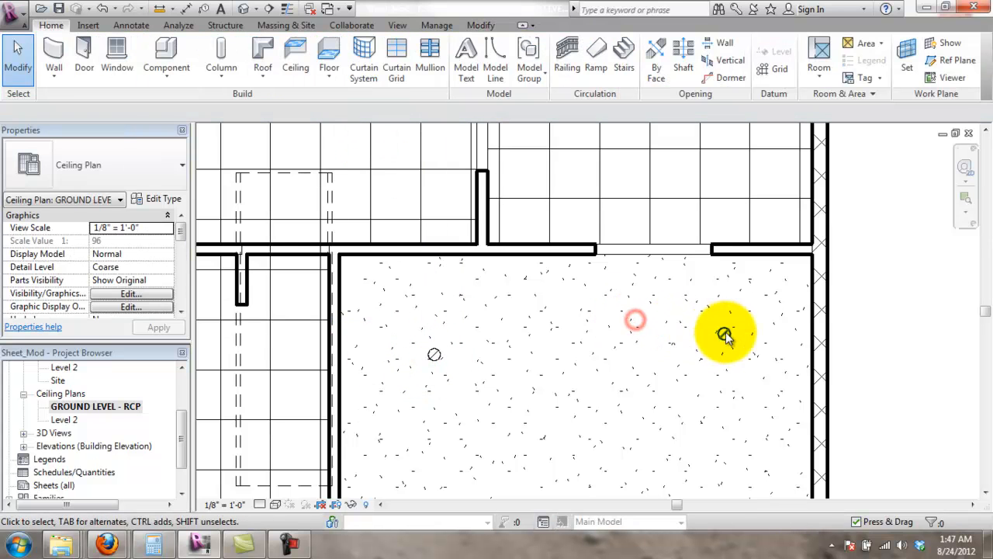
left_click(724, 333)
left_click(258, 48)
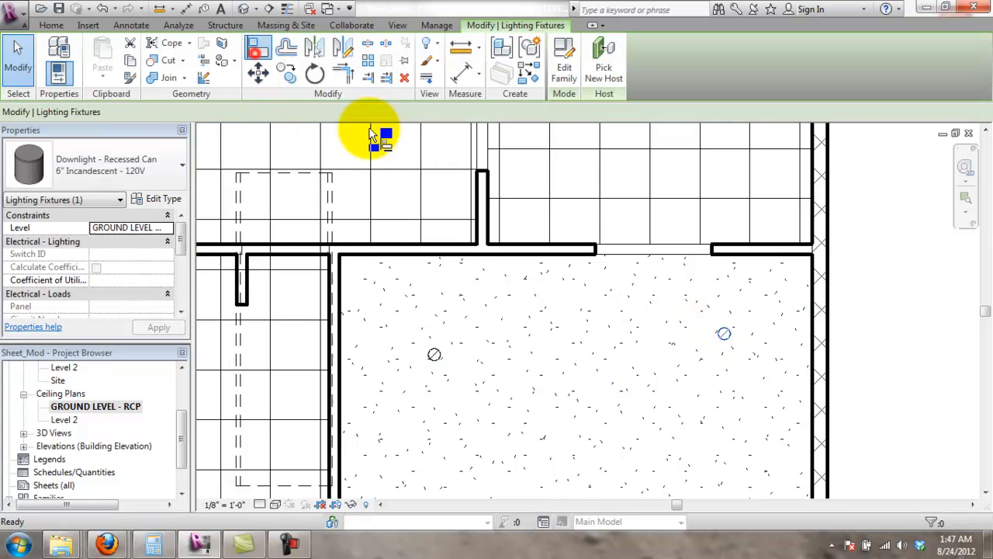
left_click(433, 355)
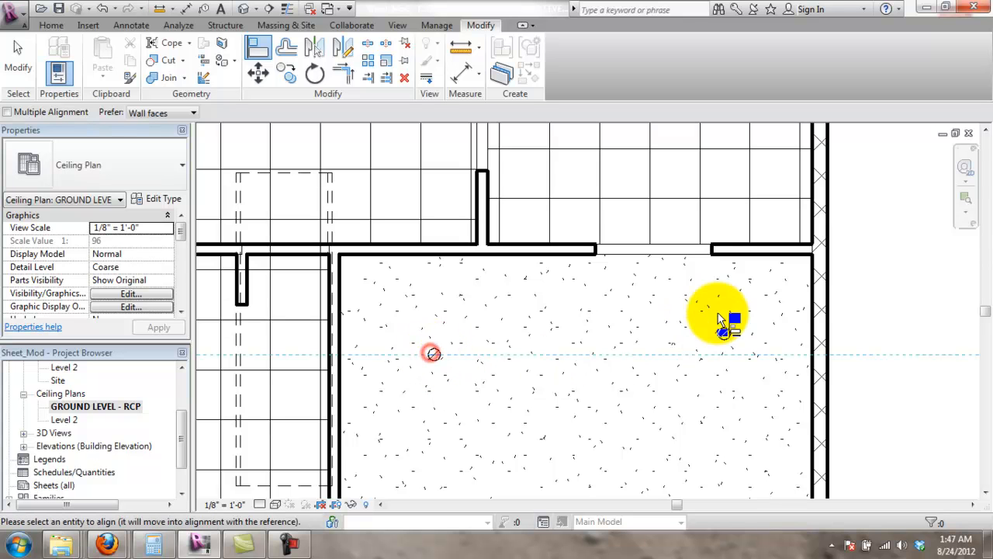
left_click(725, 333)
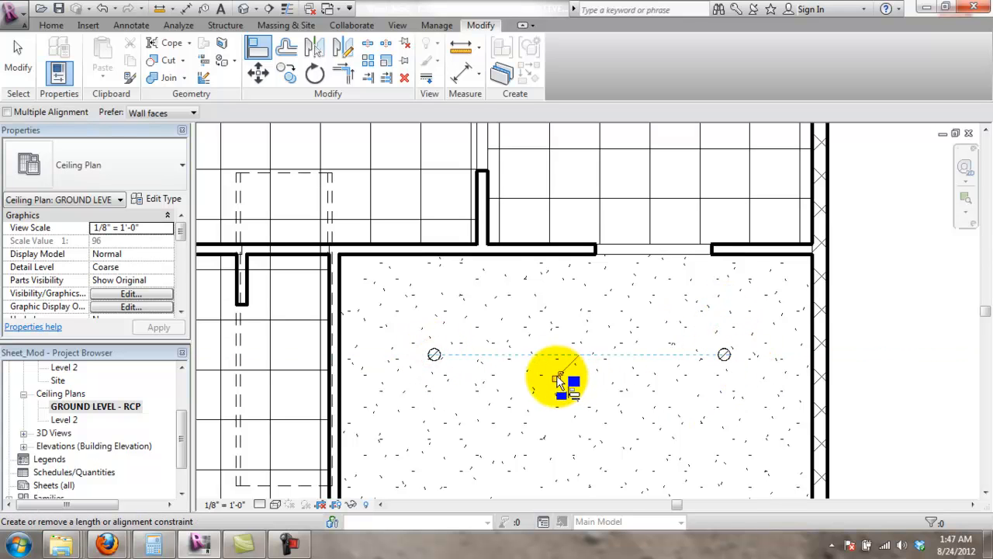
scroll(623, 392, "down", 2)
middle_click_drag(682, 293, 716, 122)
scroll(499, 206, "up", 2)
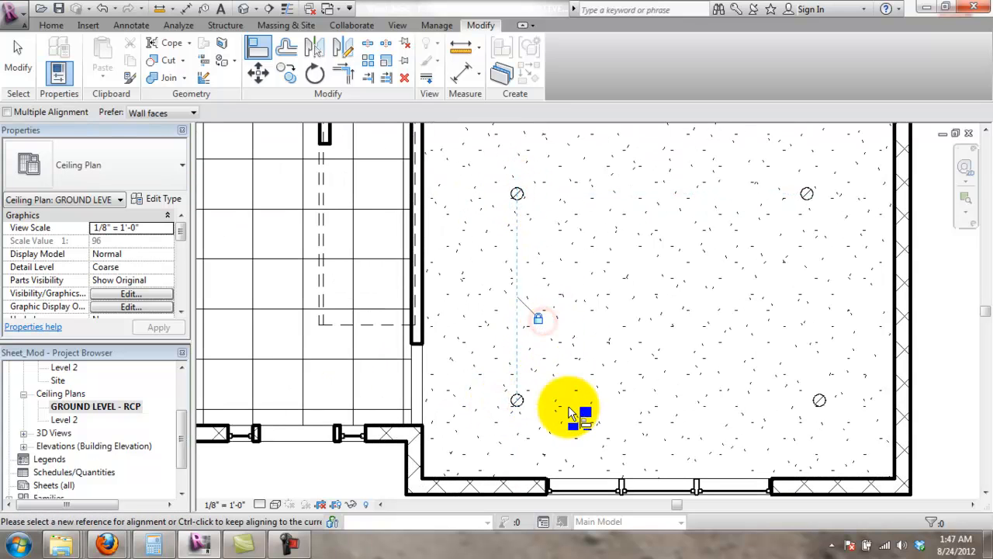
left_click(522, 403)
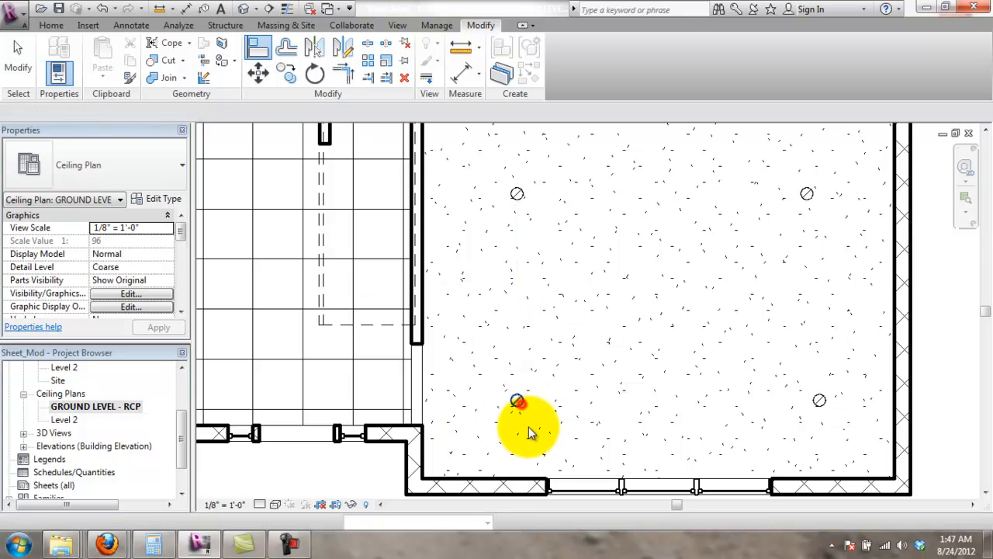
key("Escape")
- Set the lower-left downlight 4' 0" from the bottom wall
left_click(518, 402)
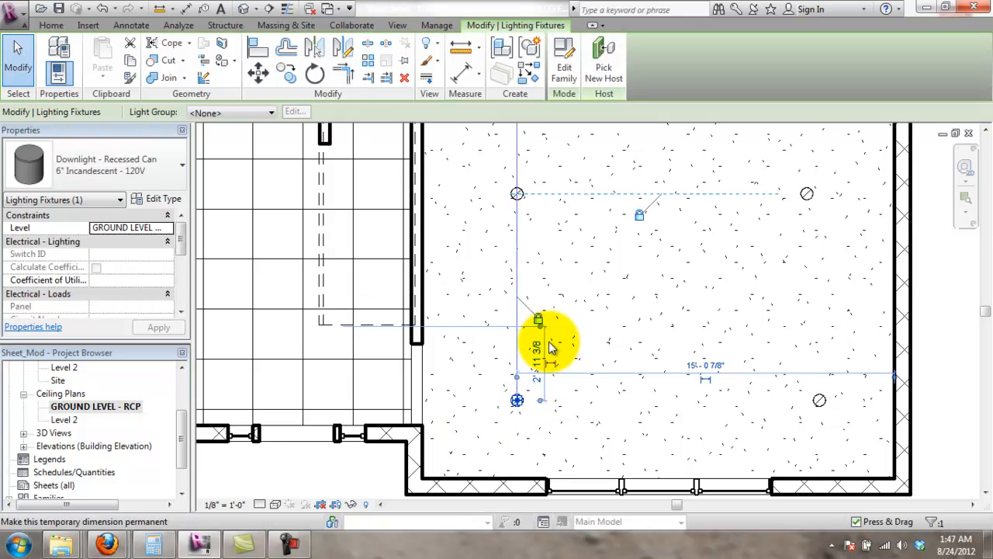
left_click(526, 491)
left_click(537, 444)
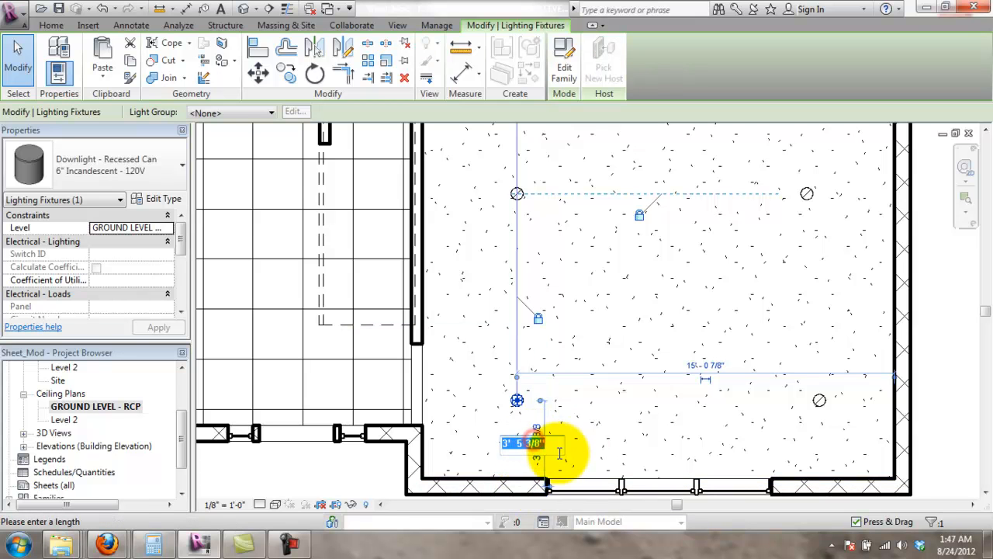
type("4")
key("Return")
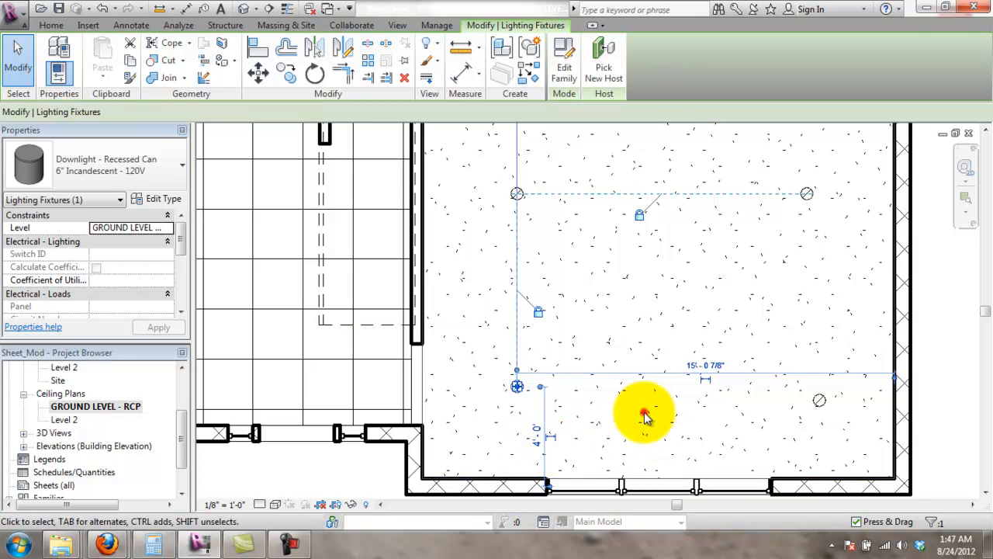
left_click(644, 417)
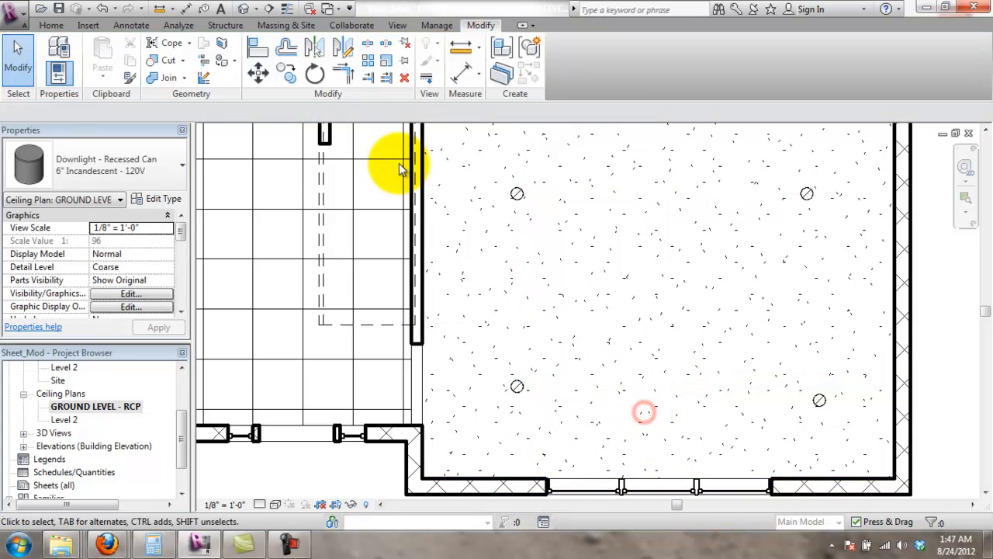
left_click(521, 391)
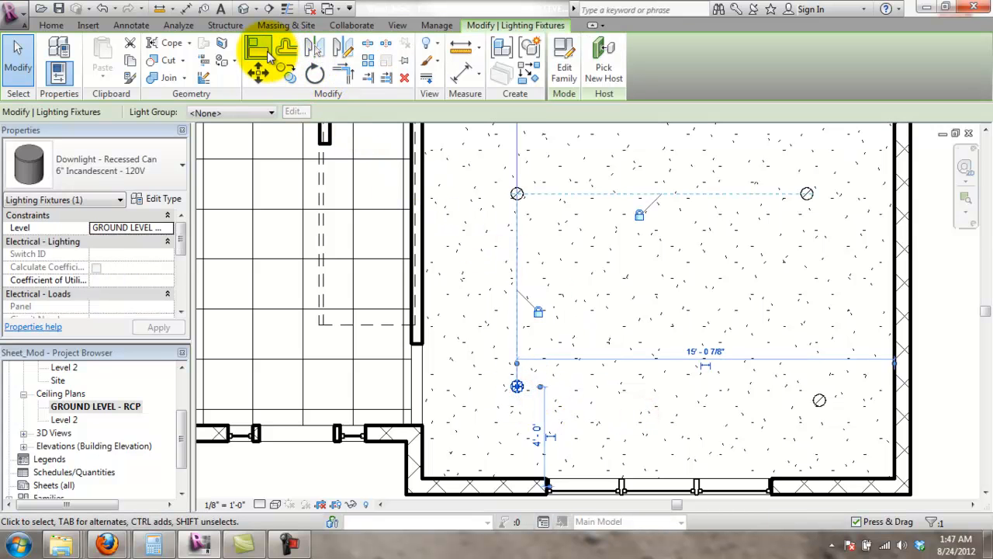
- Align the lower-right downlight level with the lower-left one
left_click(267, 51)
key("Escape")
left_click(250, 38)
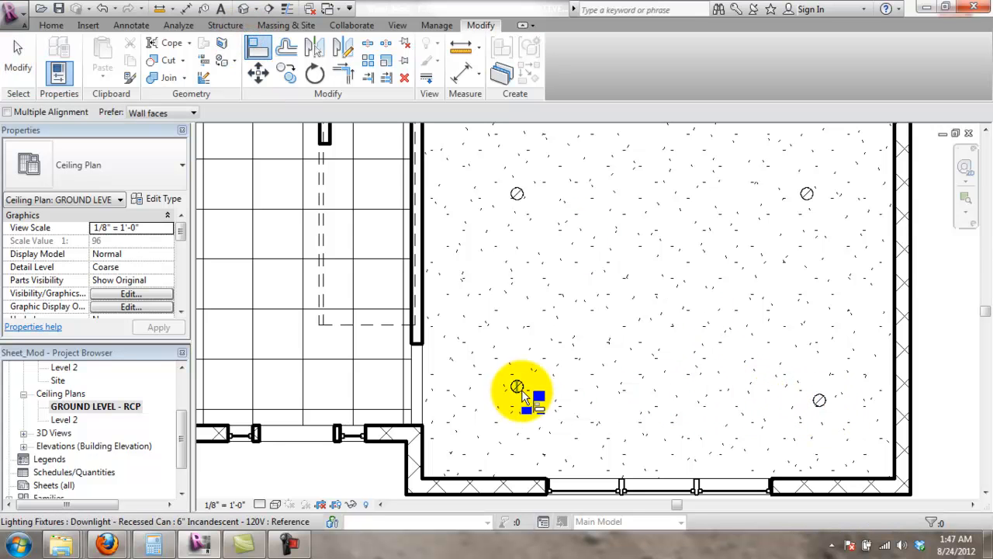
left_click(258, 48)
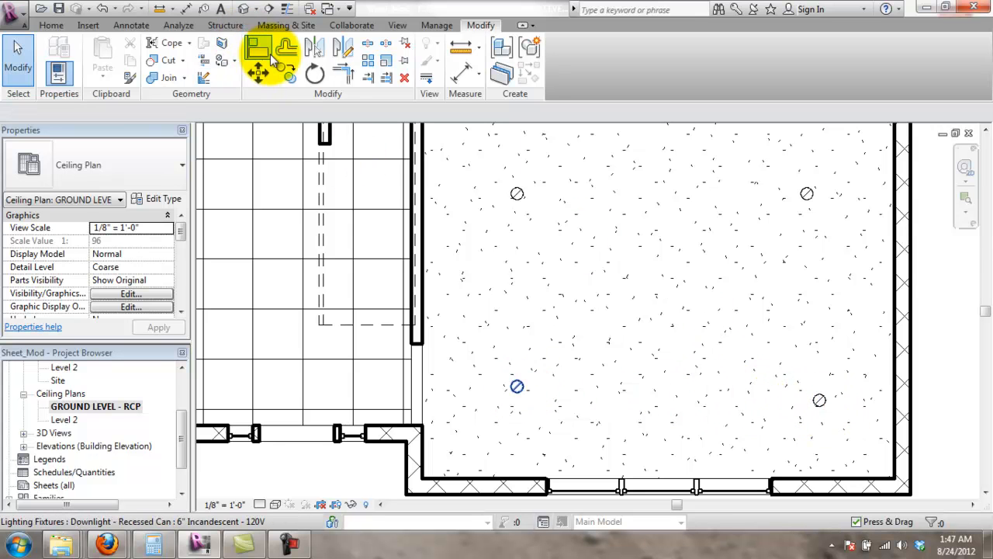
scroll(566, 365, "up", 1)
left_click(500, 399)
scroll(499, 399, "down", 1)
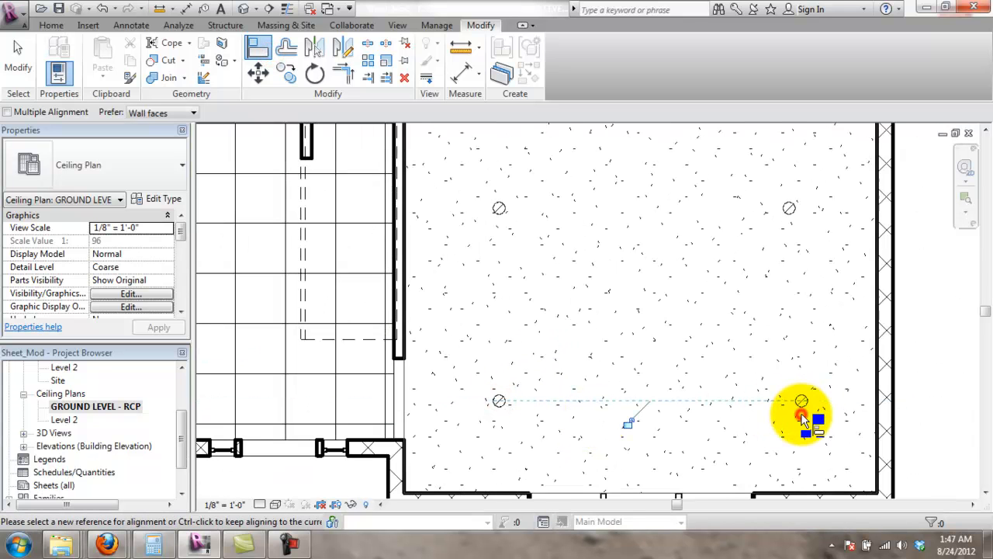
left_click(628, 422)
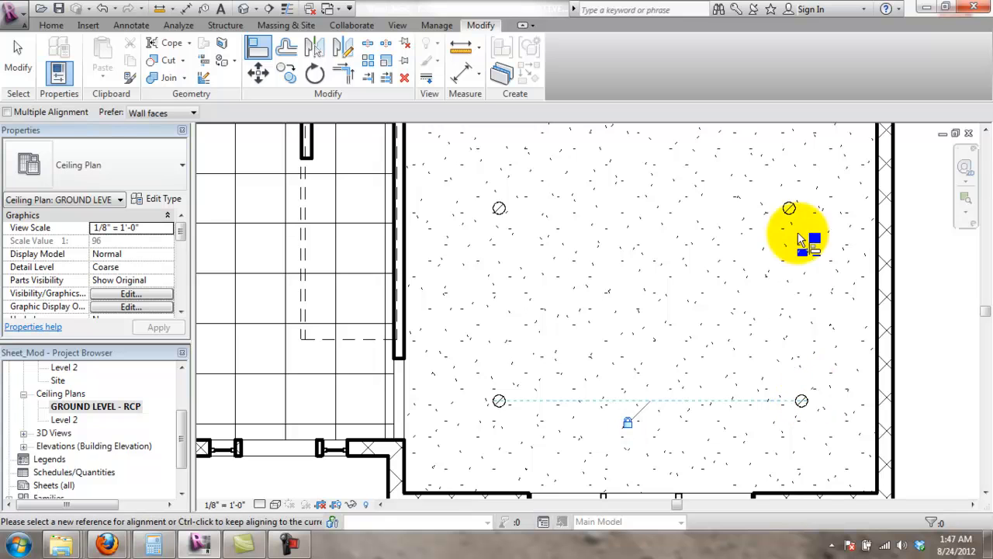
middle_click_drag(813, 220, 775, 281)
key("Escape")
key("Escape")
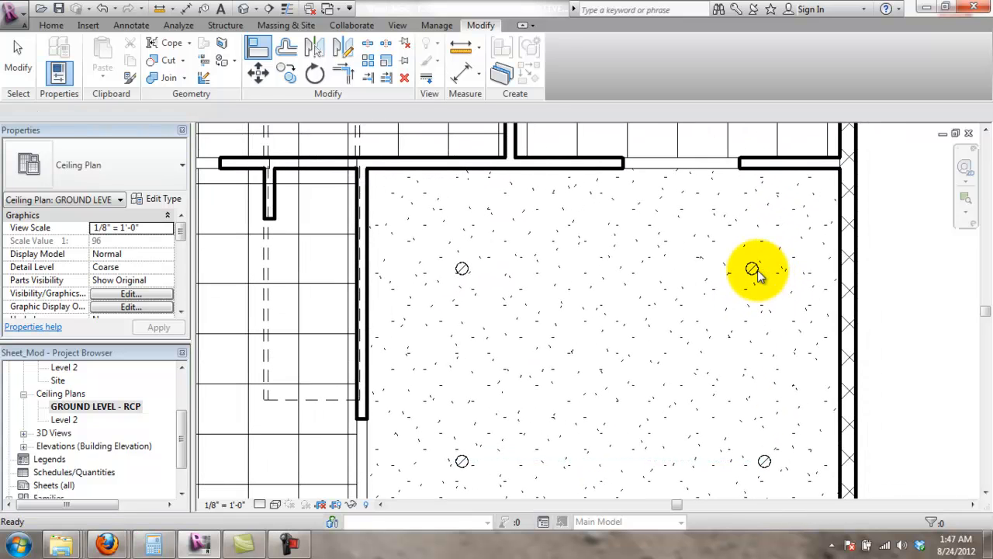
- Set the upper-right downlight 4' from the right wall
left_click(755, 270)
left_click(795, 235)
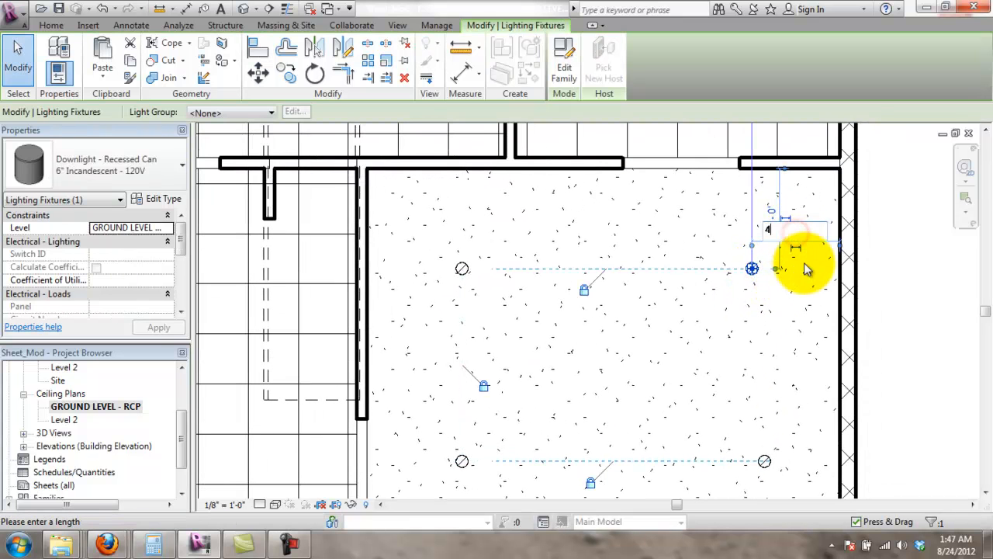
type("4'")
key("Return")
left_click(766, 321)
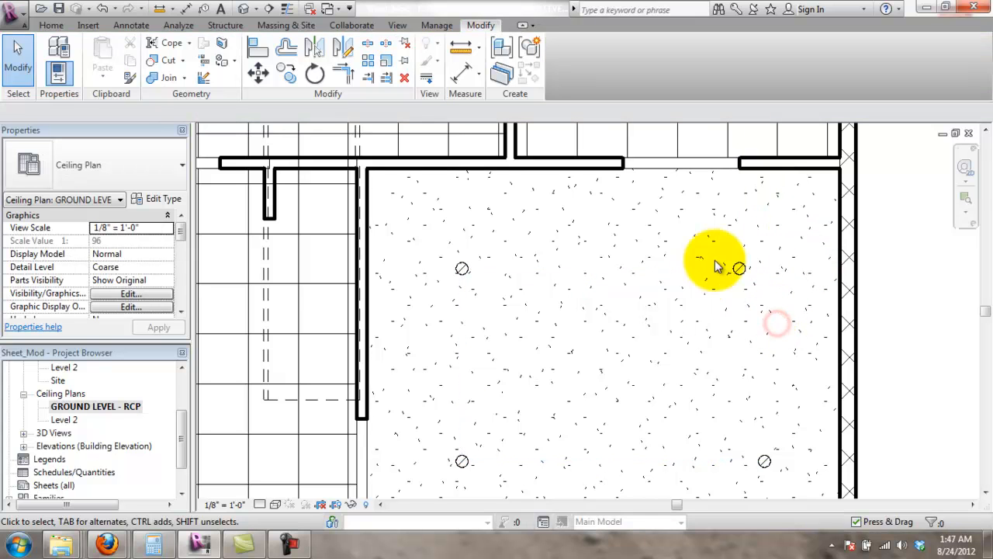
- Align the lower-right downlight beneath the upper-right one to complete the rectangle
left_click(257, 47)
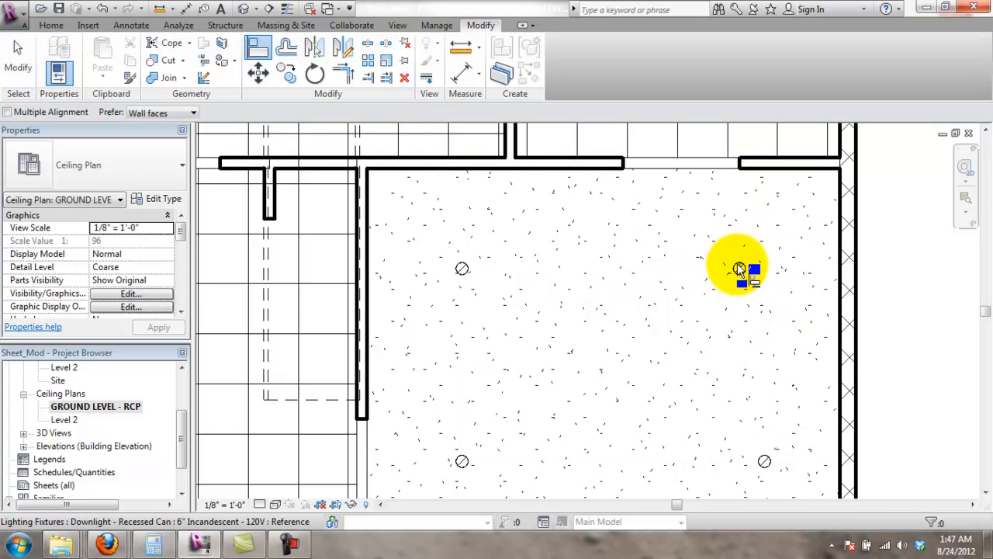
left_click(739, 268)
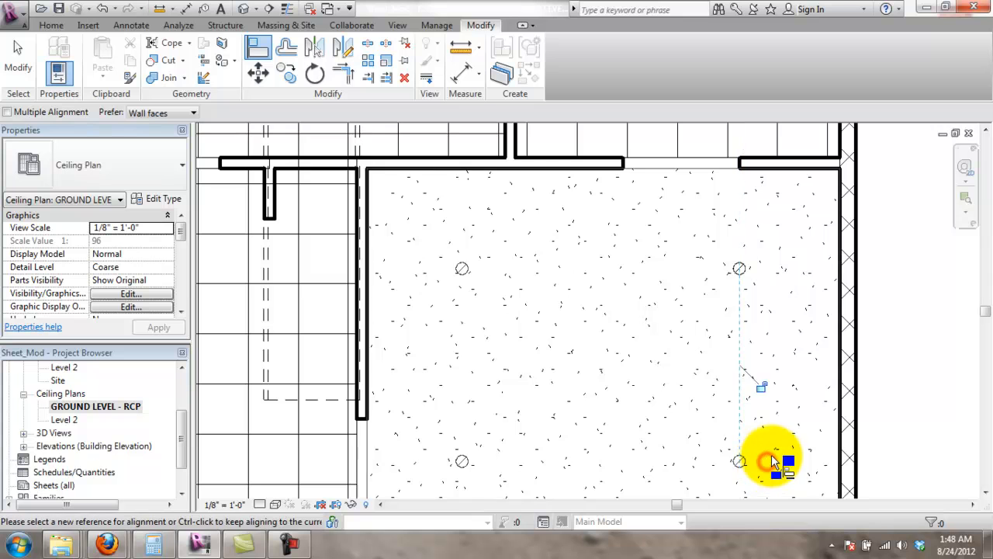
scroll(791, 404, "down", 3)
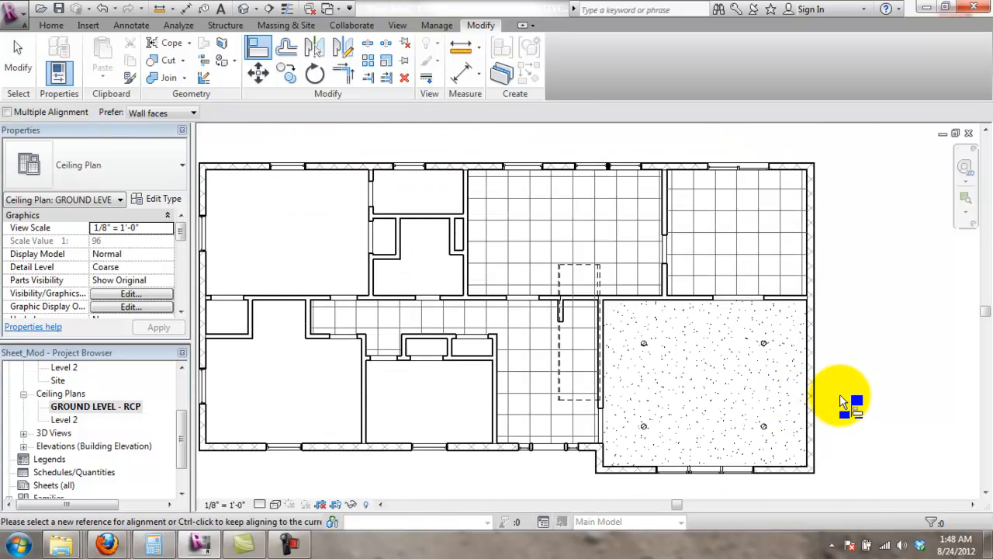
scroll(815, 403, "up", 1)
mouse_move(885, 413)
middle_mouse_down()
mouse_move(918, 373)
mouse_move(908, 361)
middle_mouse_up()
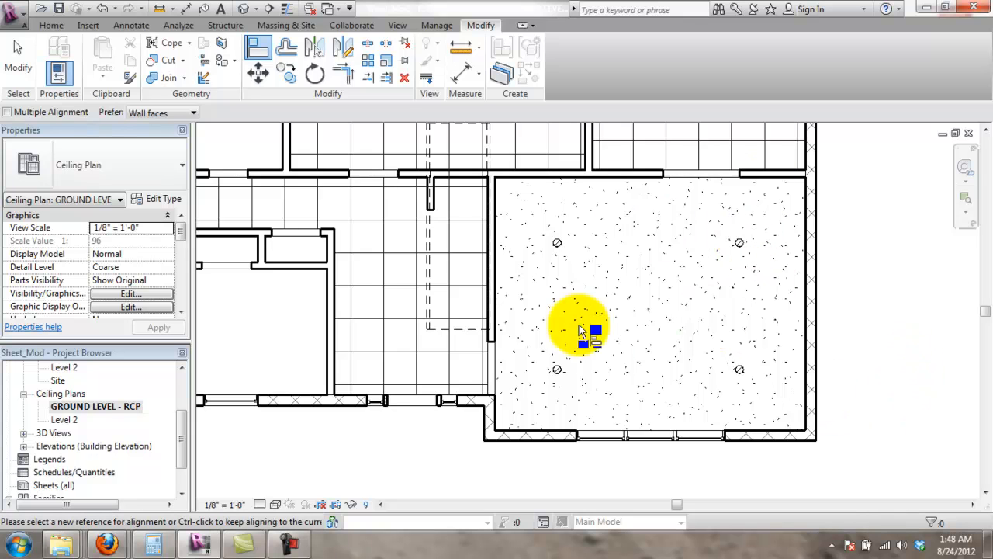
- Select the gypsum ceiling and enter its boundary sketch
key("Escape")
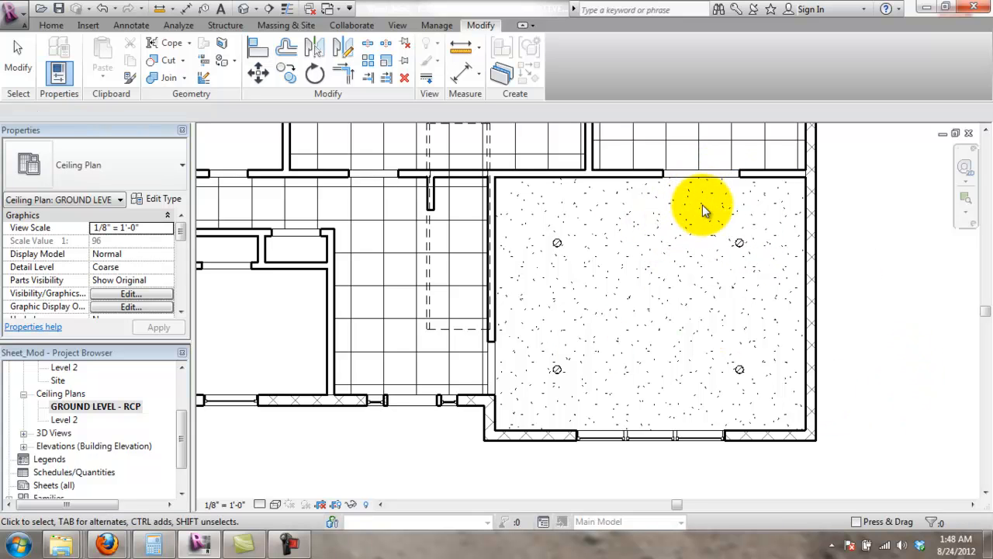
key("Tab")
left_click(720, 182)
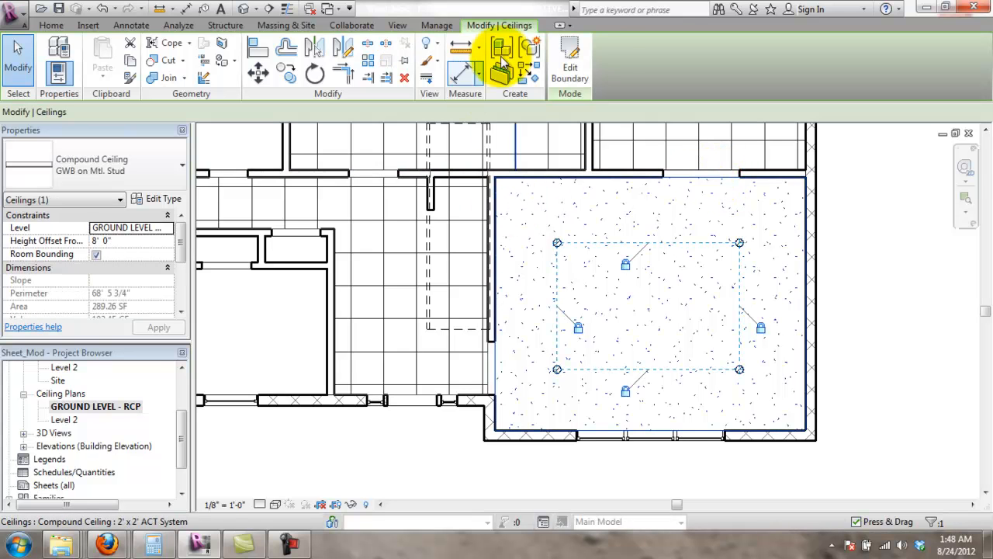
left_click(580, 66)
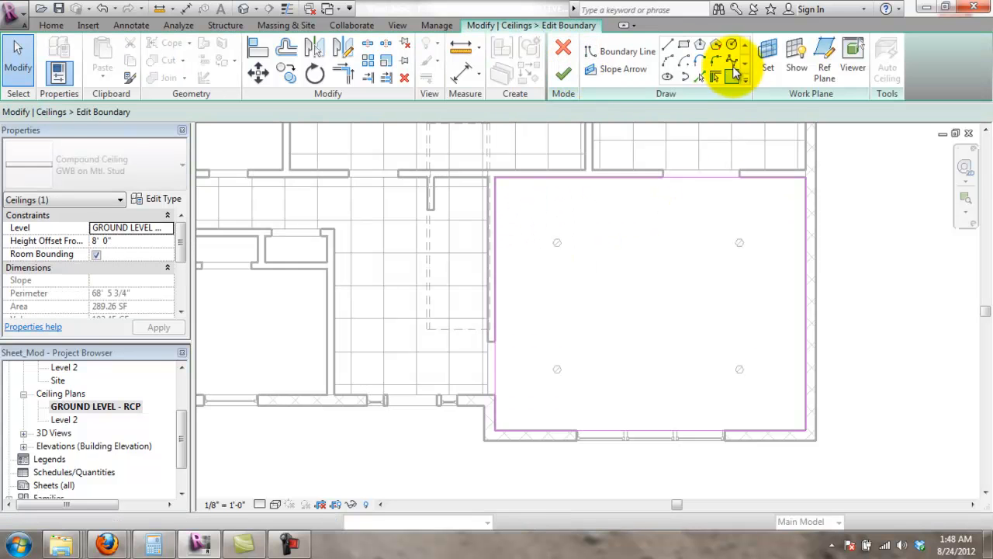
- Sketch a circle of about 3' 6" radius near the room centre
left_click(731, 44)
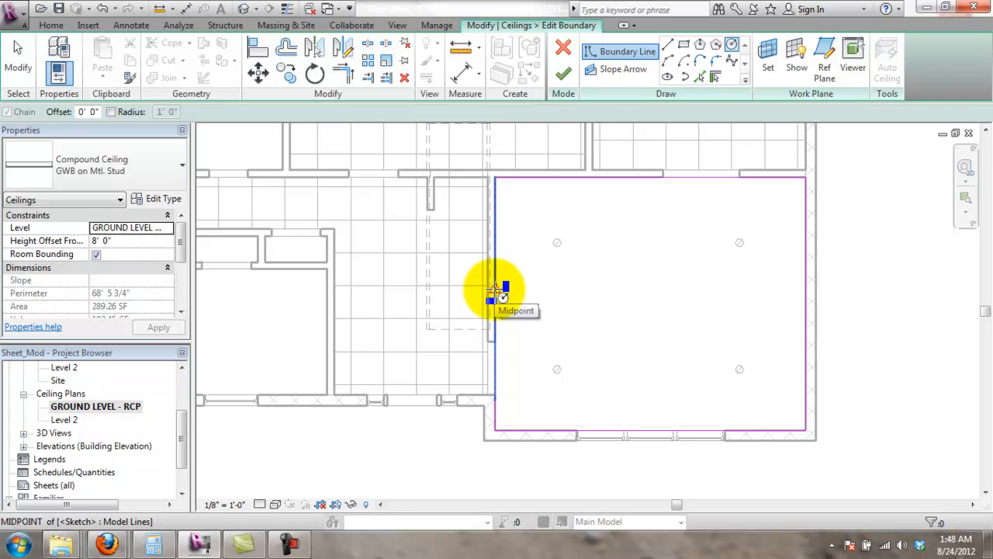
left_click(651, 303)
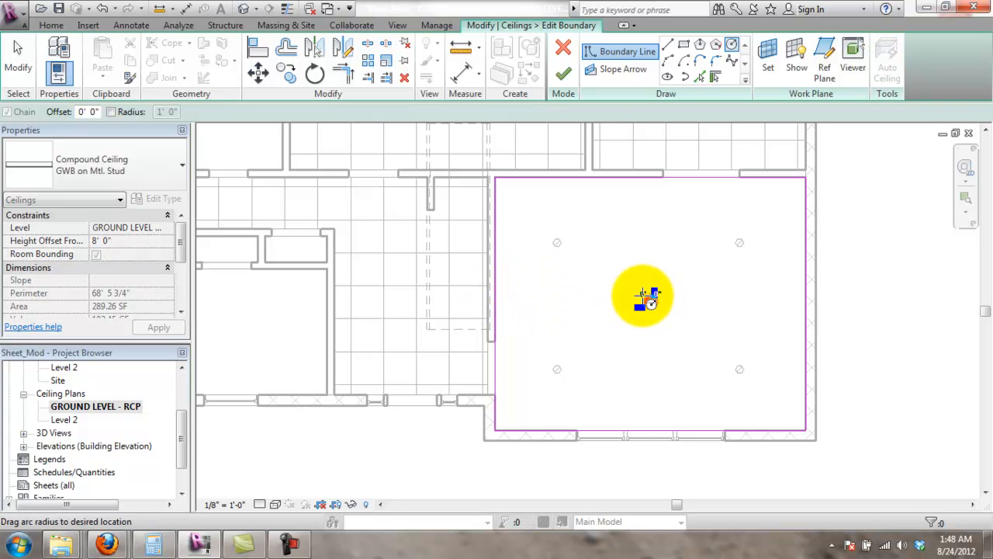
left_click(590, 304)
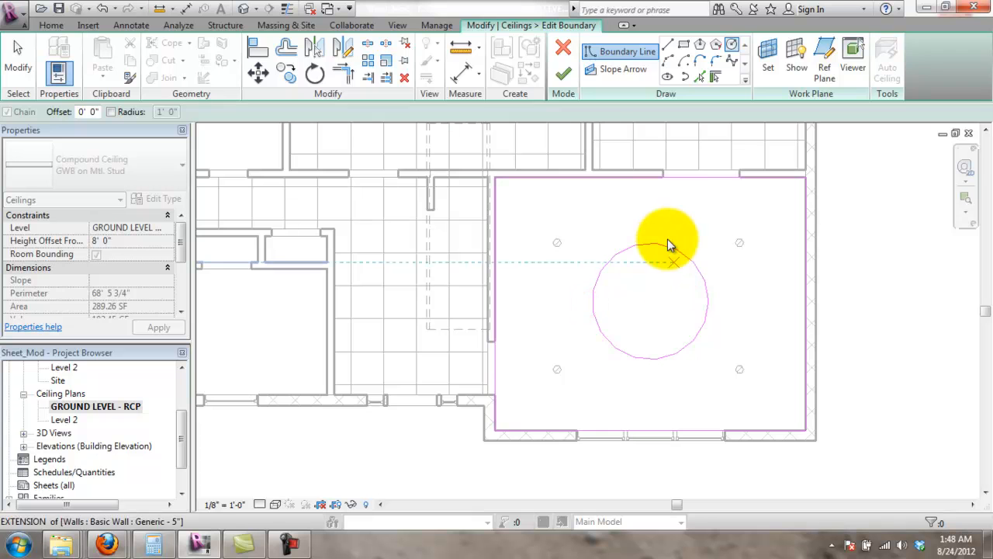
key("Escape")
key("Escape")
left_click(724, 274)
scroll(670, 266, "up", 2)
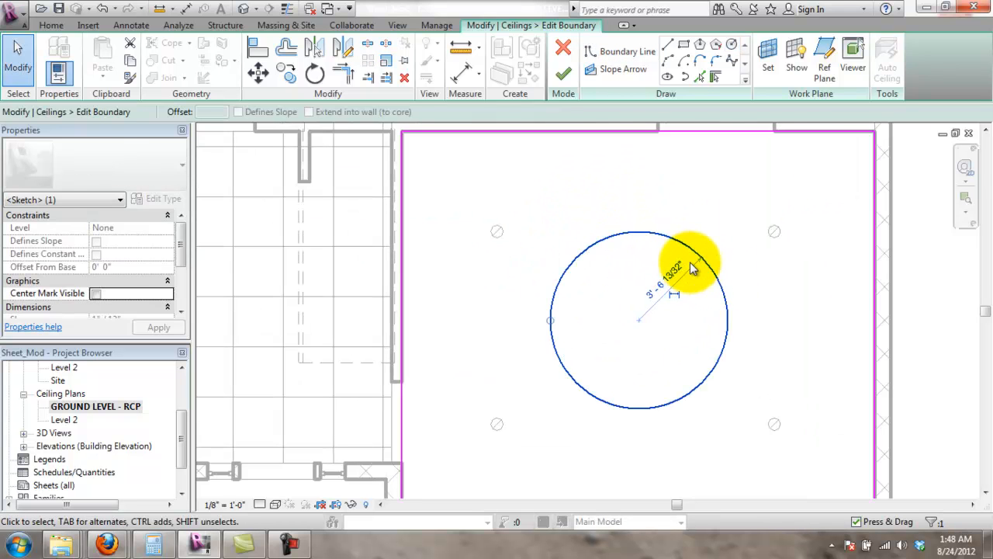
left_click(709, 189)
scroll(647, 213, "down", 1)
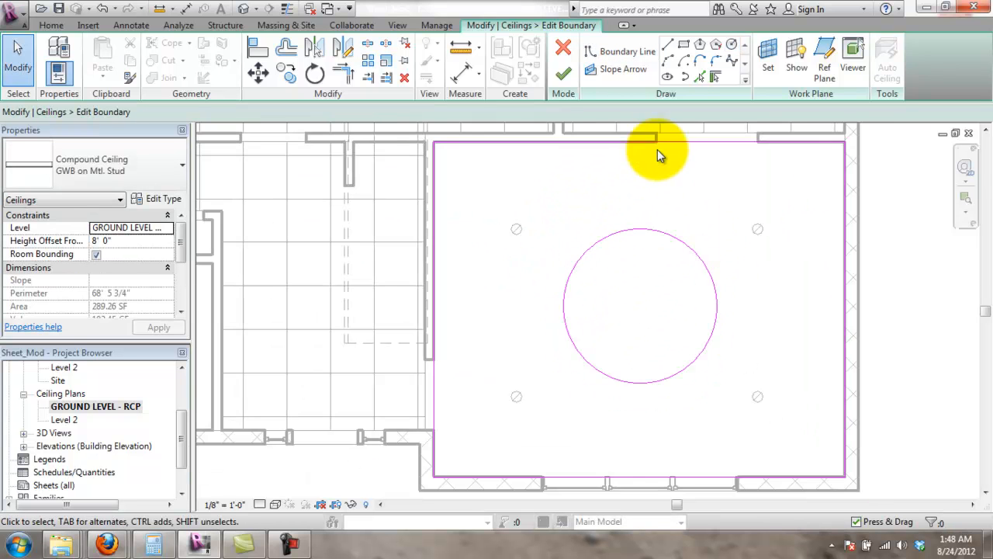
- Add an equalized horizontal aligned dimension centring the circle between the side walls
left_click(132, 26)
left_click(55, 55)
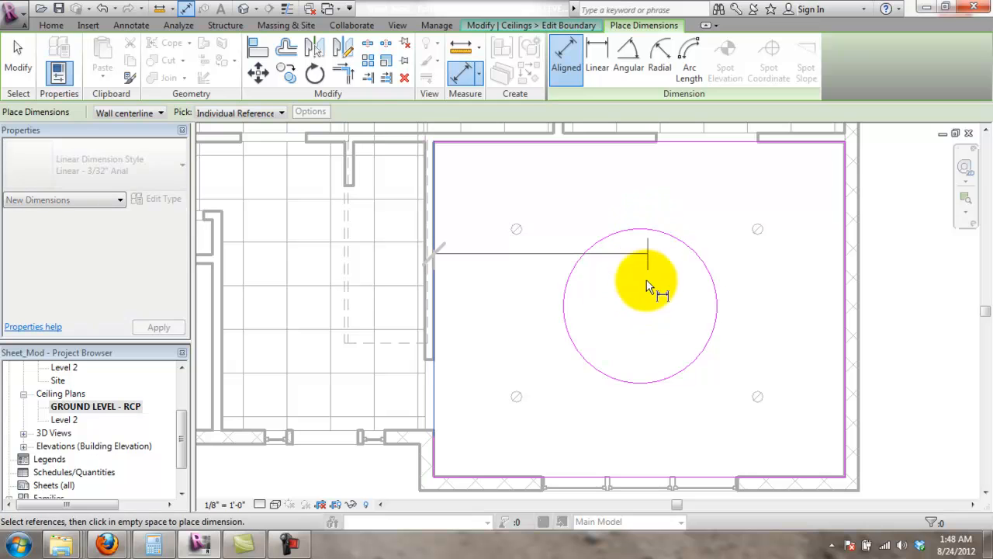
left_click(645, 235)
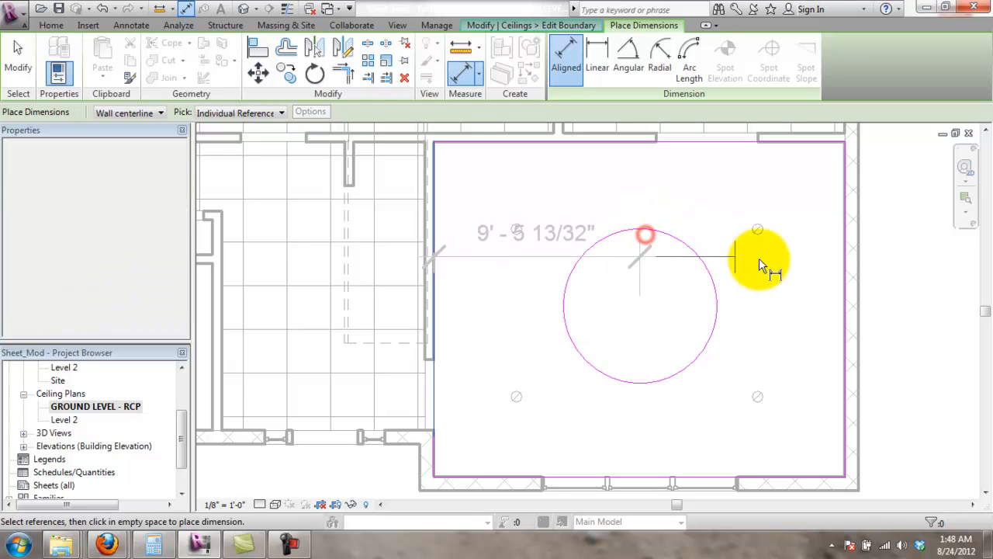
left_click(846, 258)
left_click(791, 286)
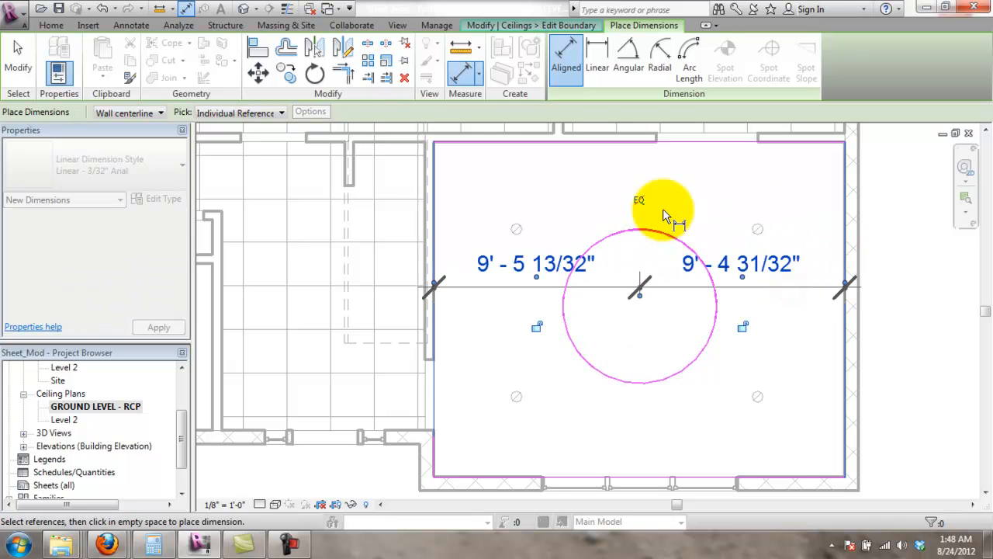
left_click(641, 201)
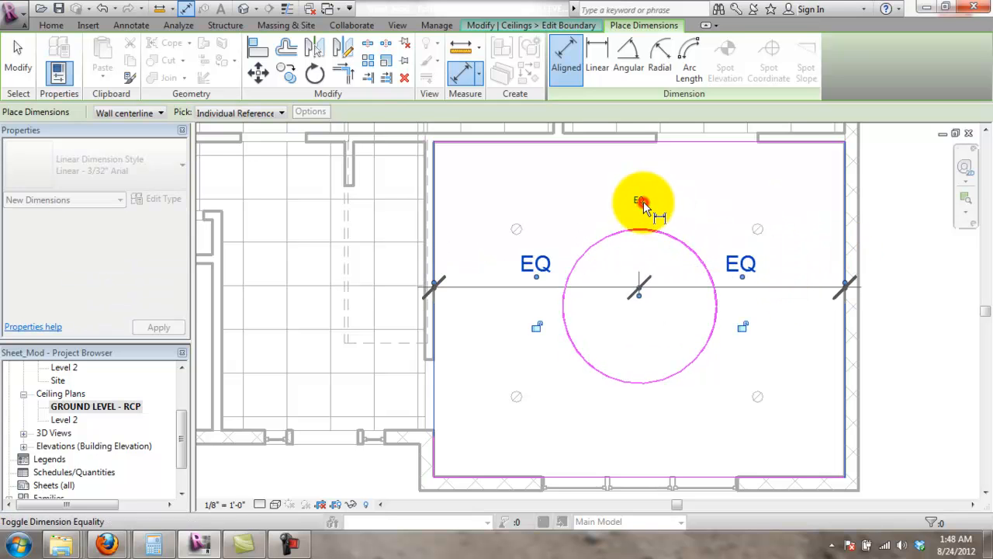
- Add an equalized vertical dimension from top wall through circle to bottom wall, then finish the boundary
left_click(621, 142)
left_click(557, 310)
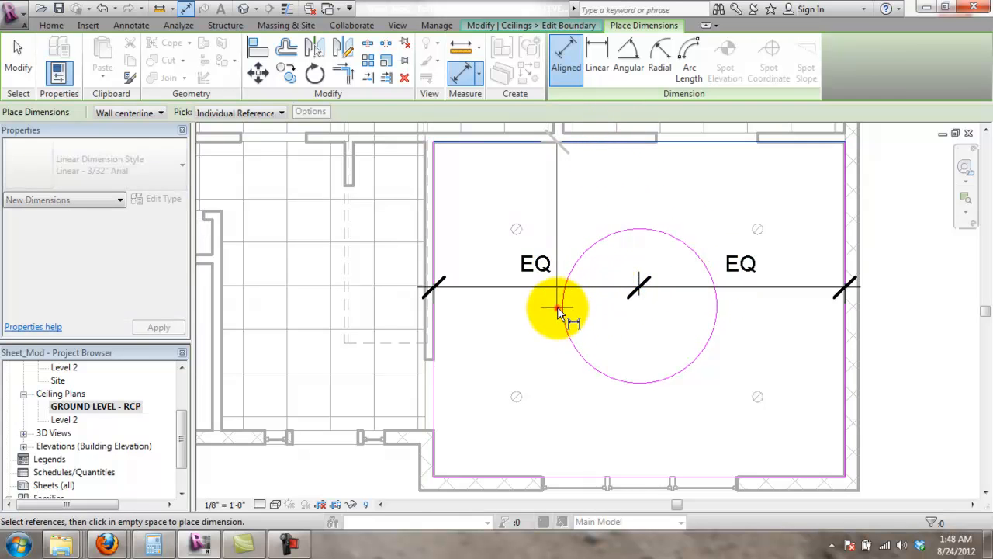
key("Escape")
key("Escape")
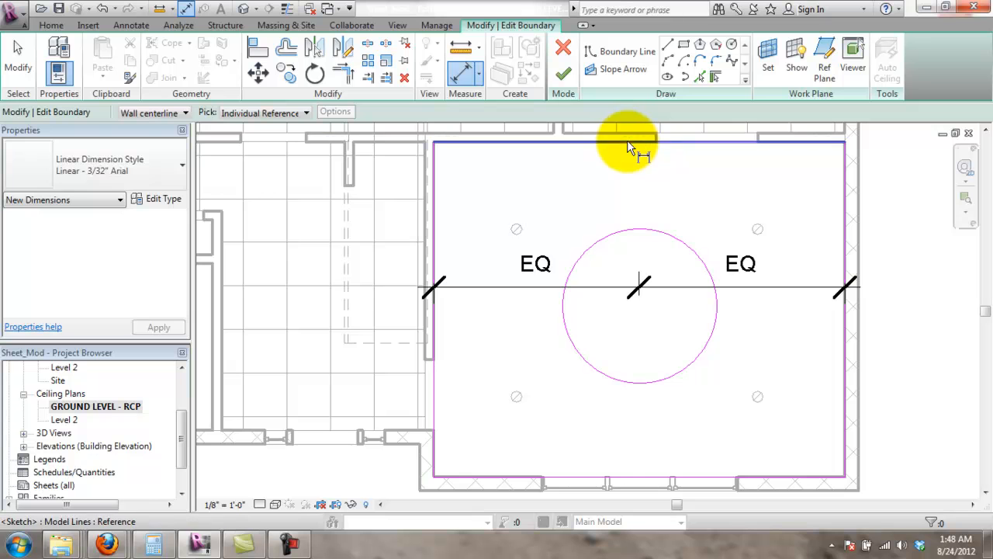
left_click(628, 145)
left_click(563, 310)
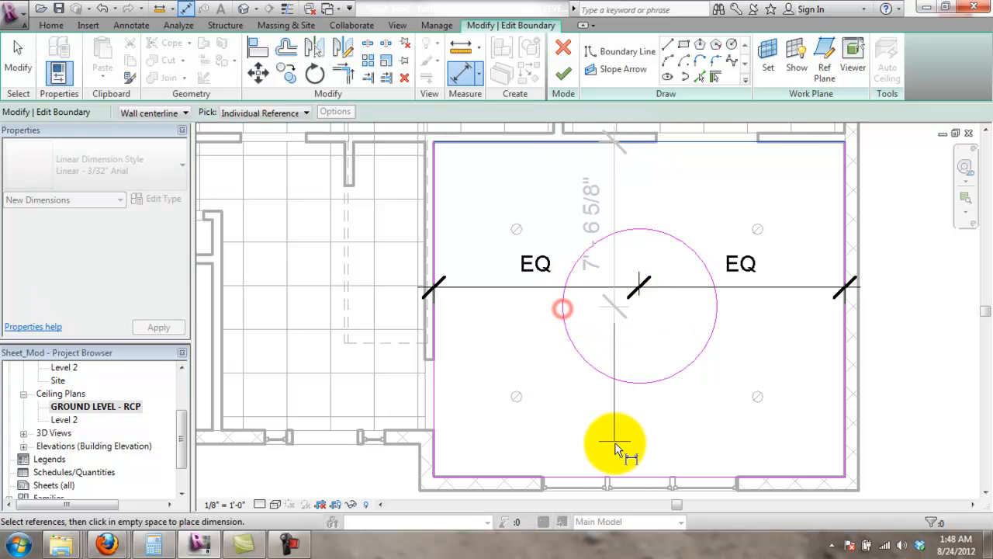
left_click(626, 472)
left_click(515, 440)
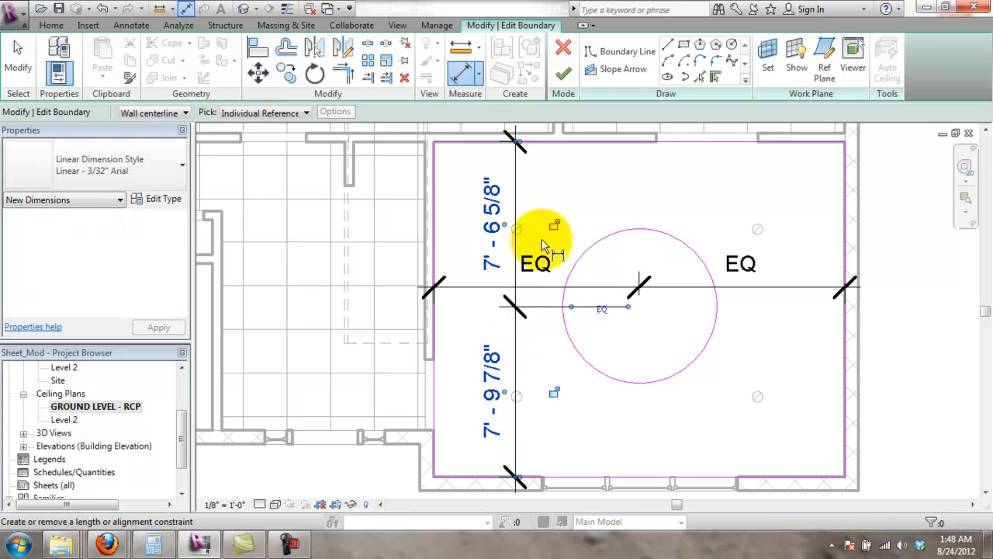
scroll(504, 323, "down", 2)
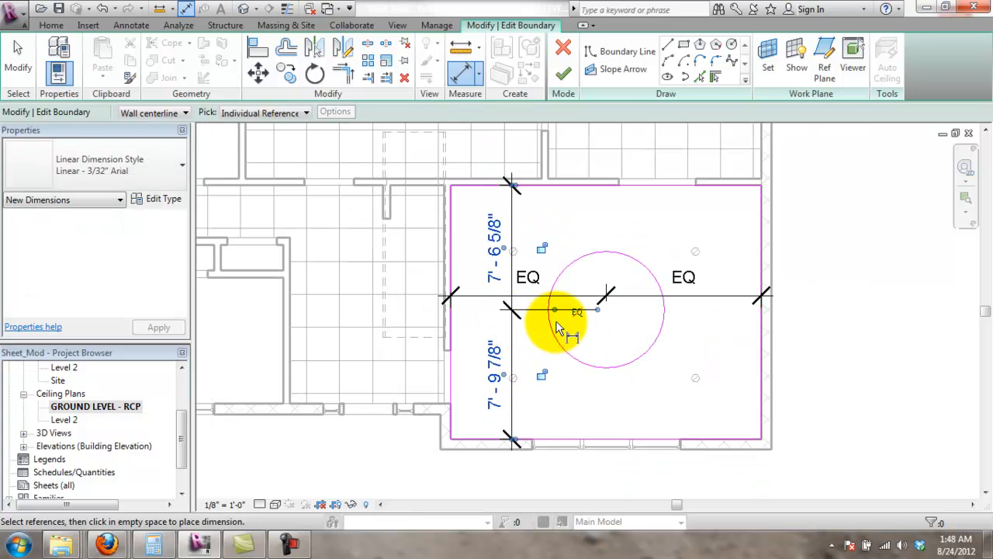
left_click(578, 312)
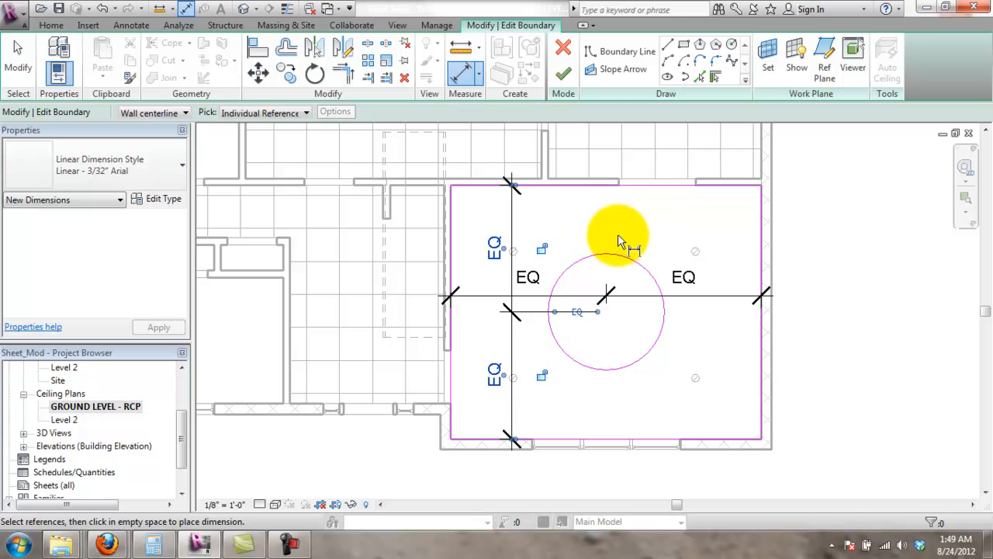
left_click(563, 73)
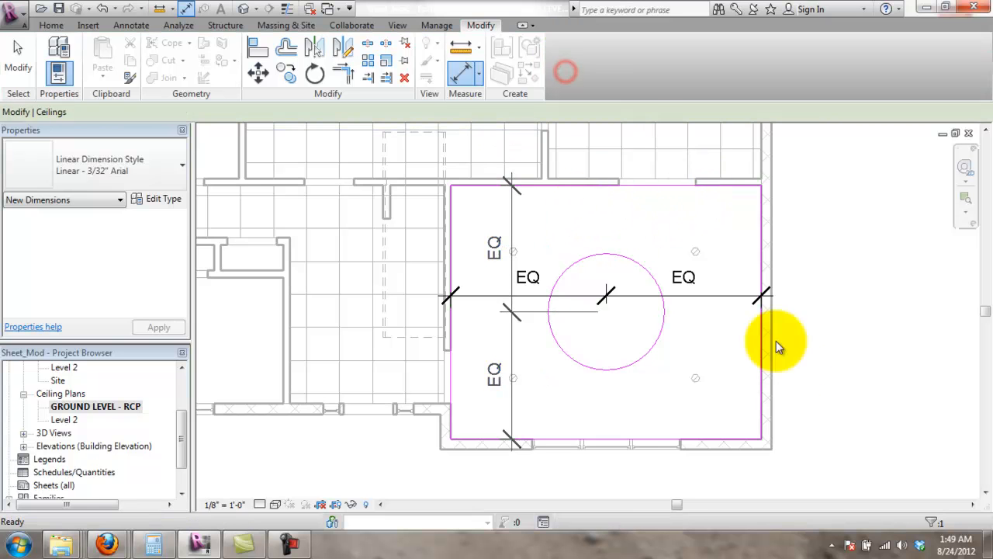
- Start a Compound Ceiling 2'x4' ACT System with 8' 6" height offset in sketch mode
left_click(906, 279)
scroll(680, 317, "up", 3)
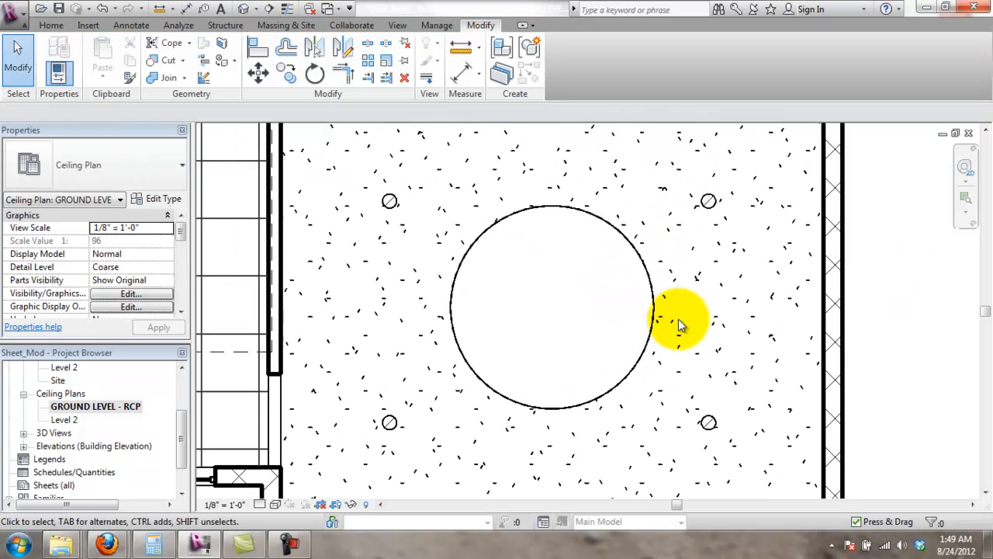
left_click(52, 25)
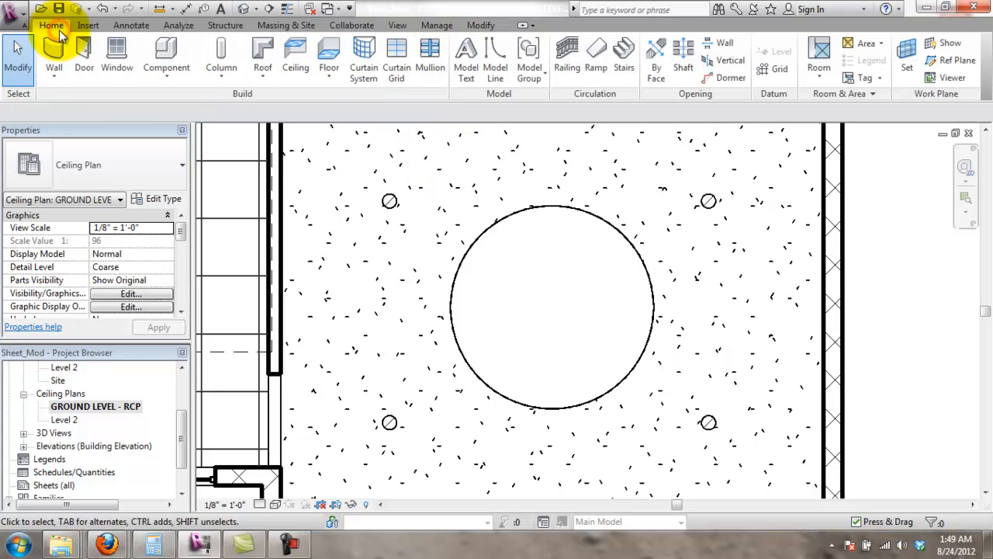
left_click(306, 51)
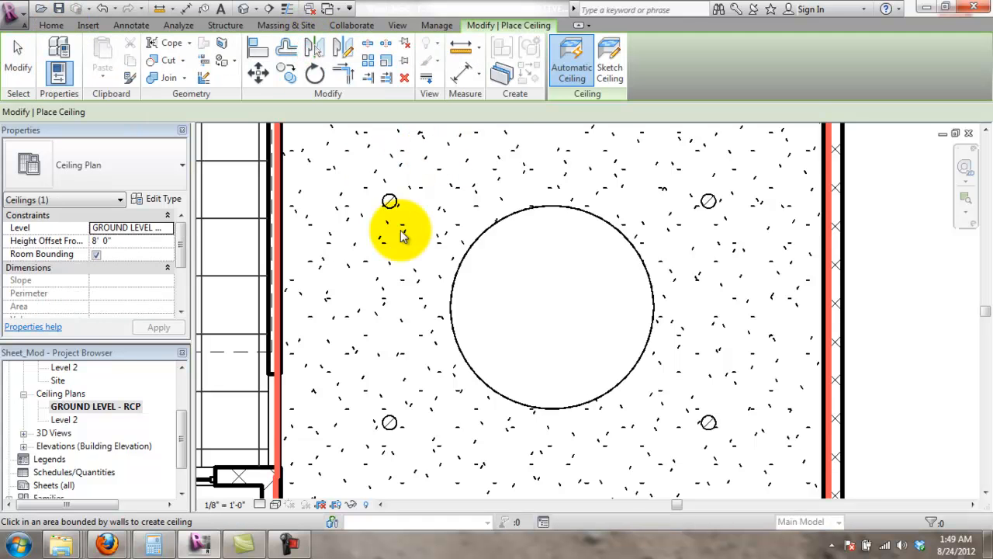
left_click(101, 242)
left_click_drag(124, 241, 101, 242)
type("6")
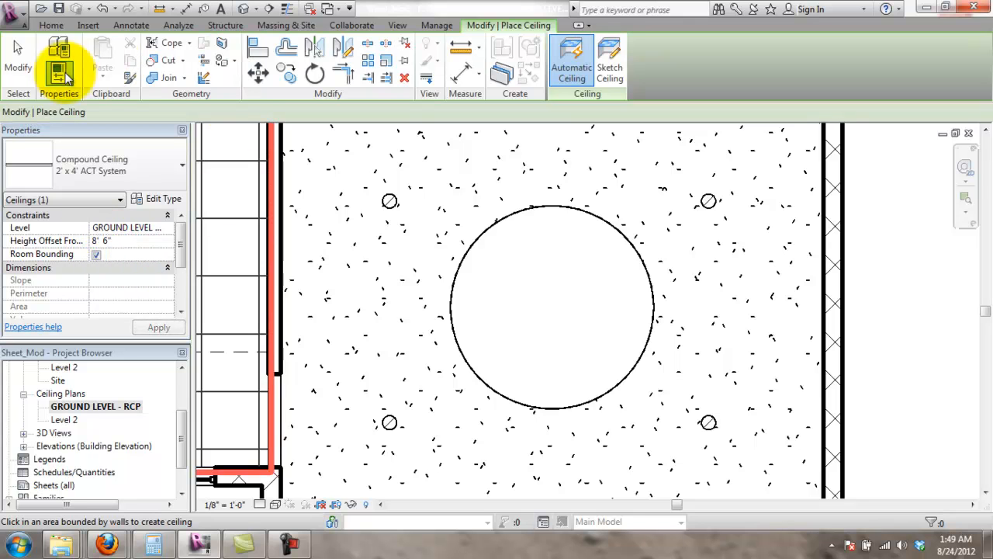
left_click(537, 297)
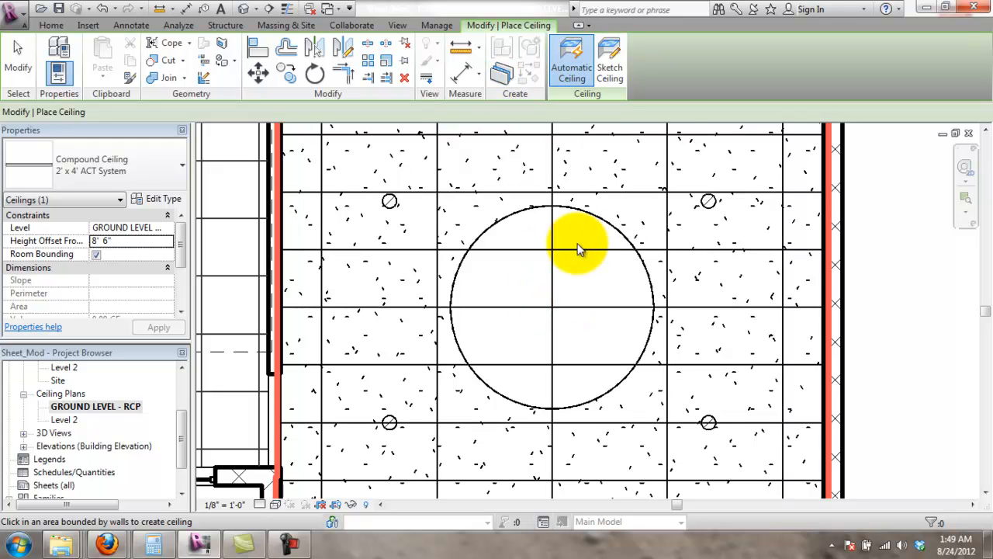
left_click(613, 74)
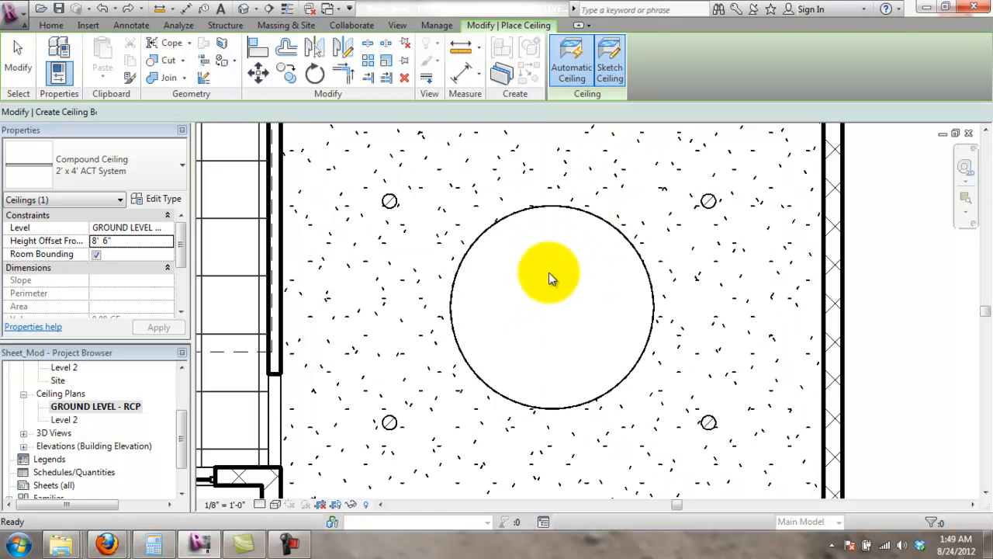
- Sketch a trial circle at the opening's centre, then delete it
left_click(731, 44)
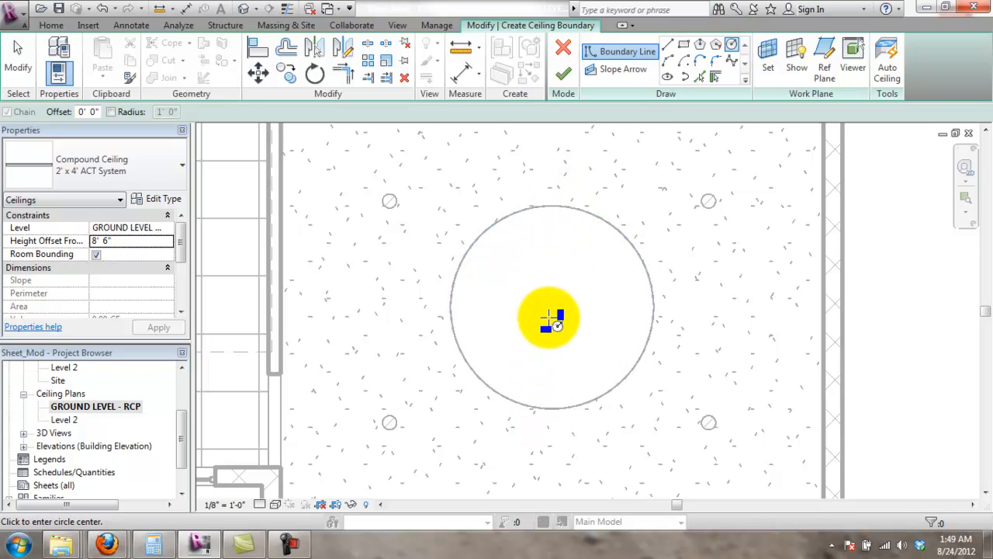
left_click(550, 308)
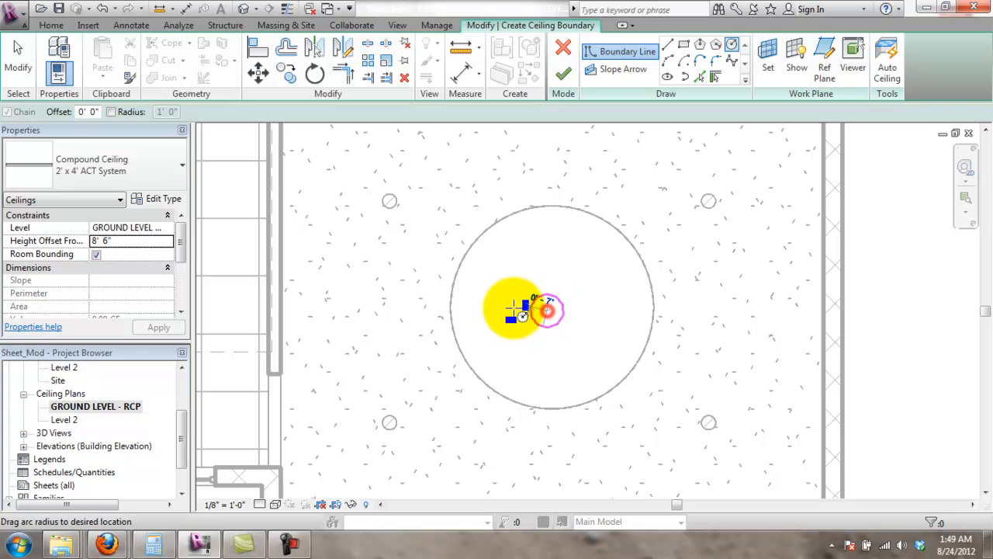
left_click(463, 325)
key("Escape")
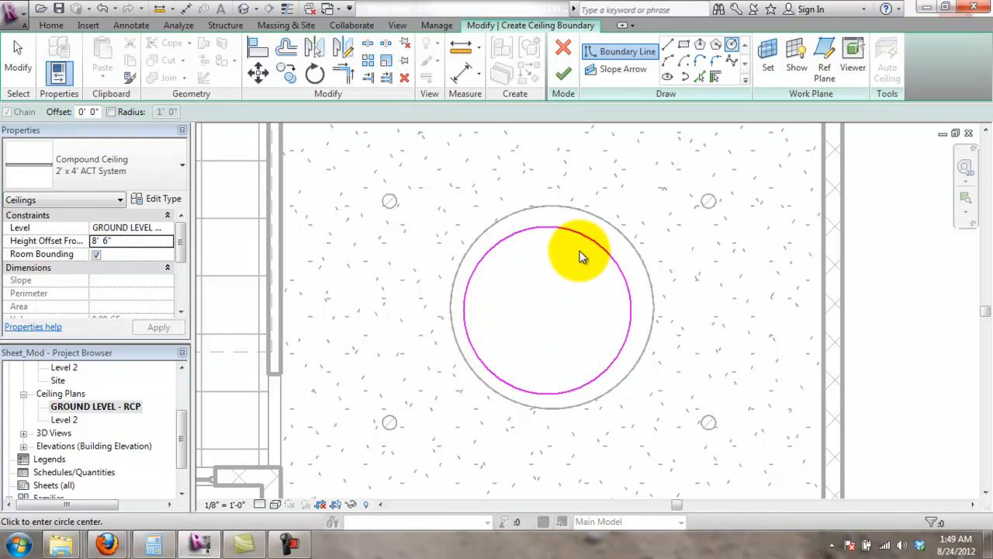
left_click_drag(583, 232, 613, 225)
mouse_move(598, 236)
left_mouse_down()
mouse_move(582, 228)
mouse_move(592, 233)
left_mouse_up()
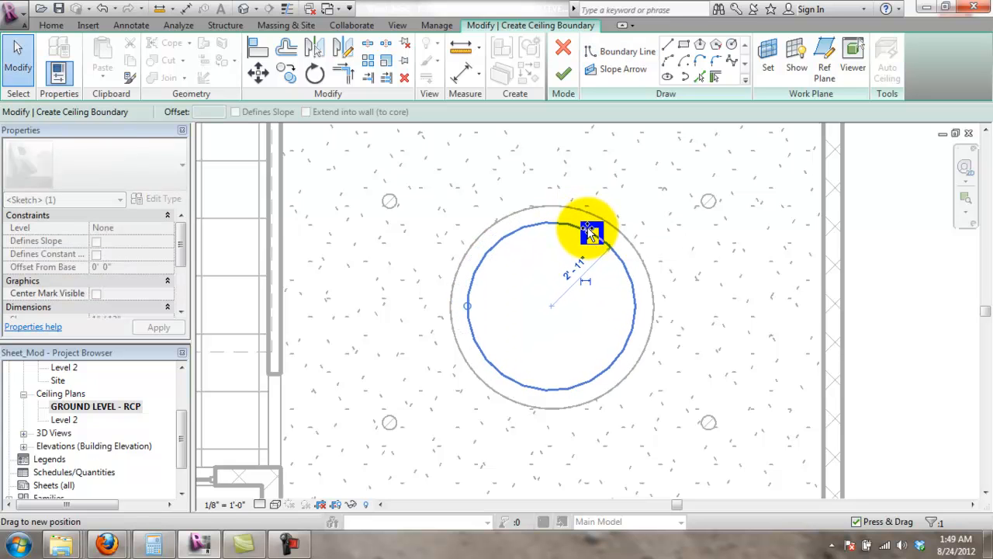
scroll(595, 261, "down", 1)
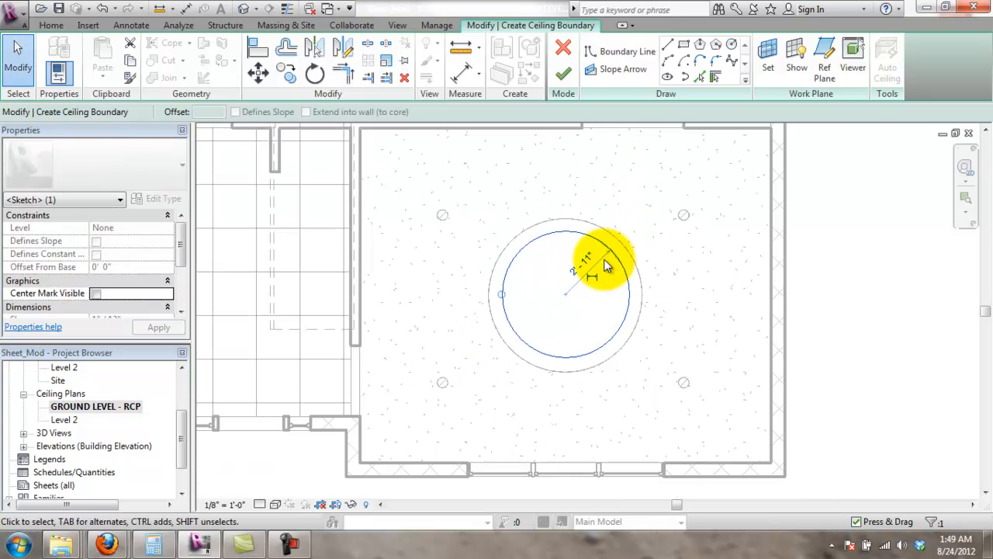
scroll(603, 261, "up", 2)
left_click(577, 265)
left_click(603, 235)
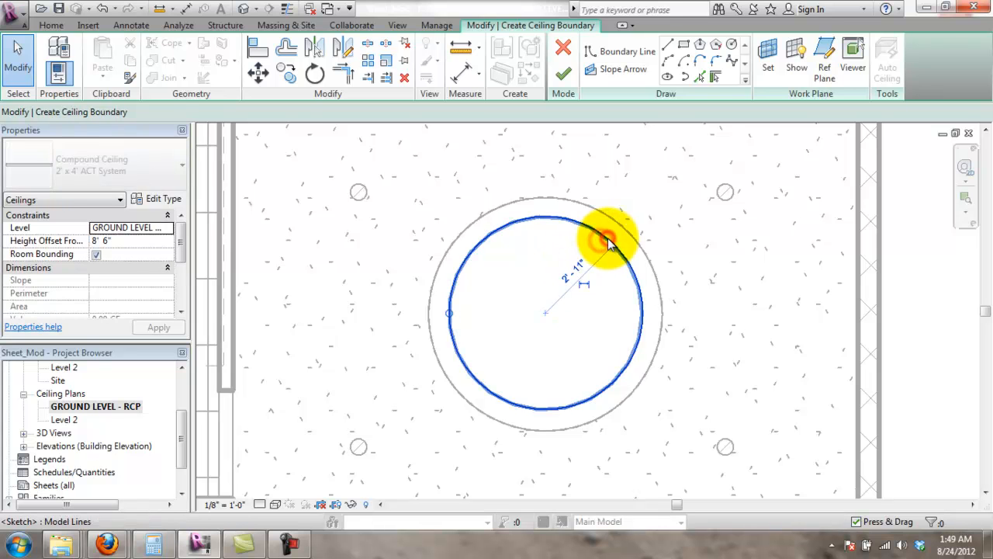
key("Delete")
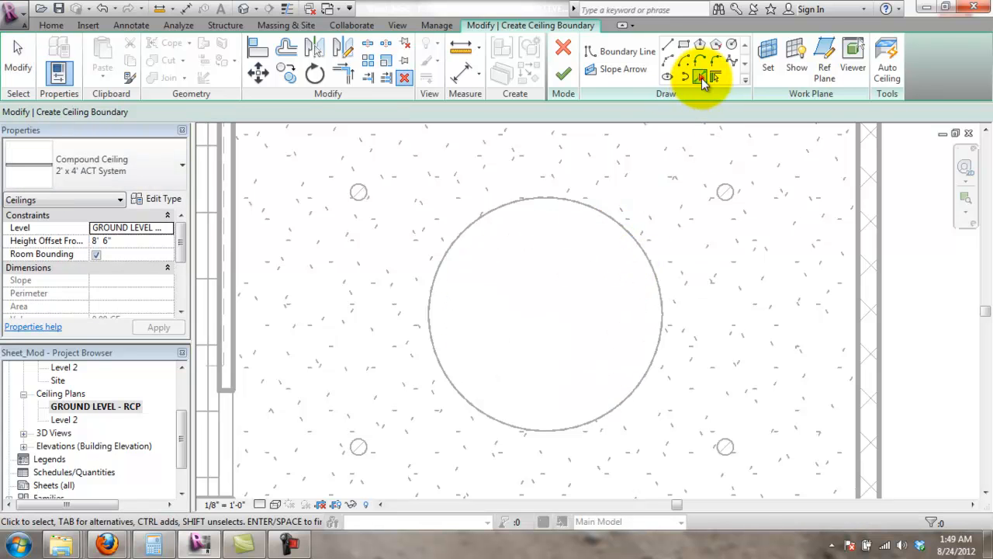
- Pick the opening's circular edge as the ACT ceiling boundary and finish the sketch
left_click(700, 78)
left_click(700, 77)
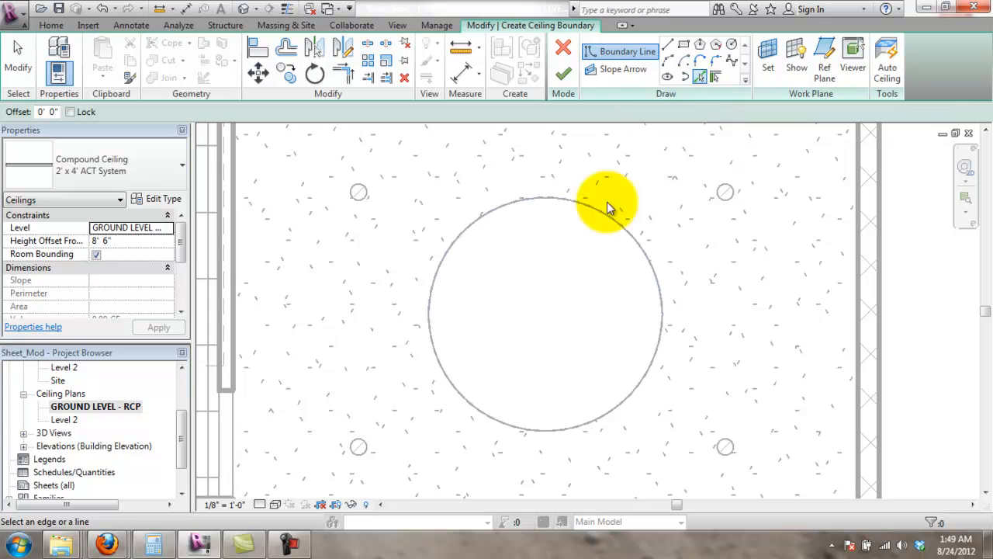
left_click(656, 351)
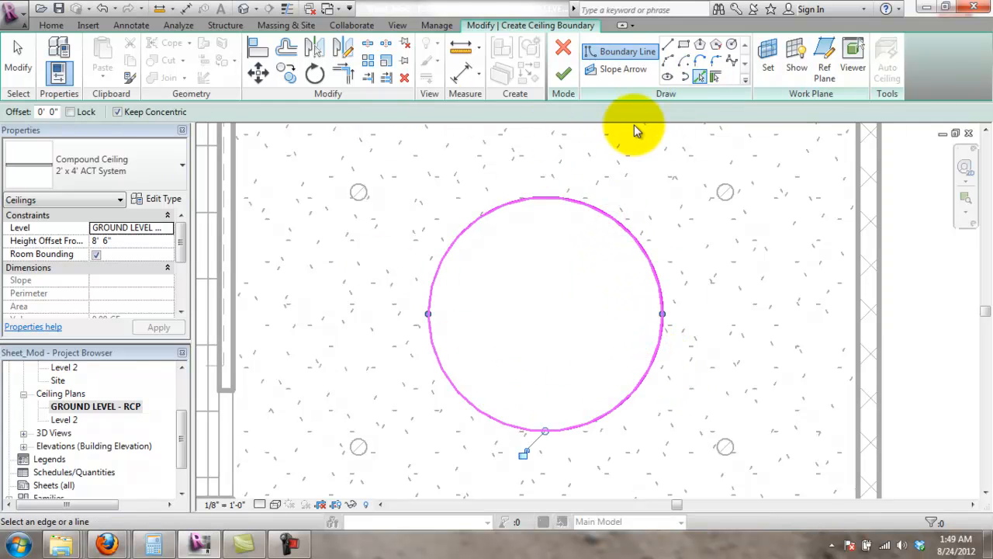
left_click(565, 77)
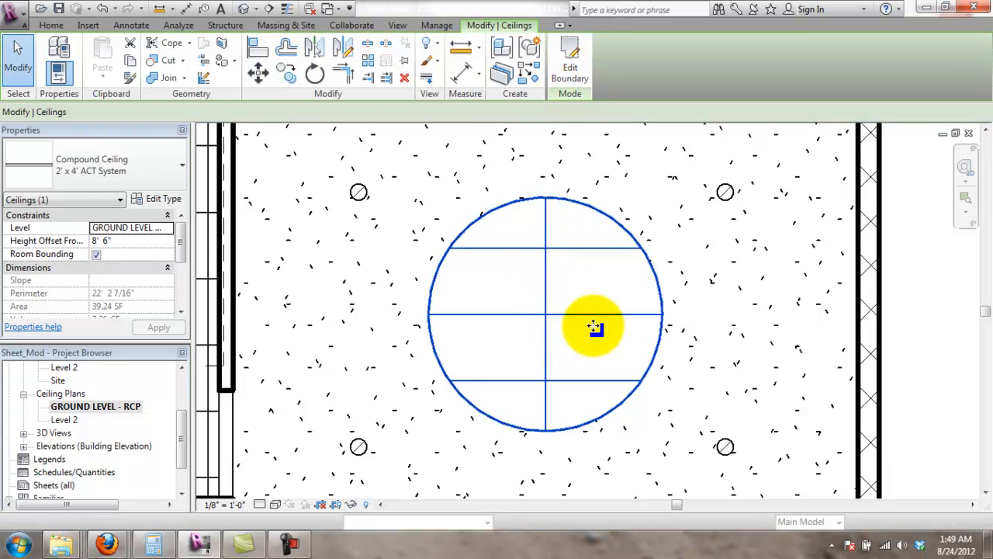
scroll(587, 328, "down", 3)
left_click(835, 346)
scroll(635, 412, "up", 1)
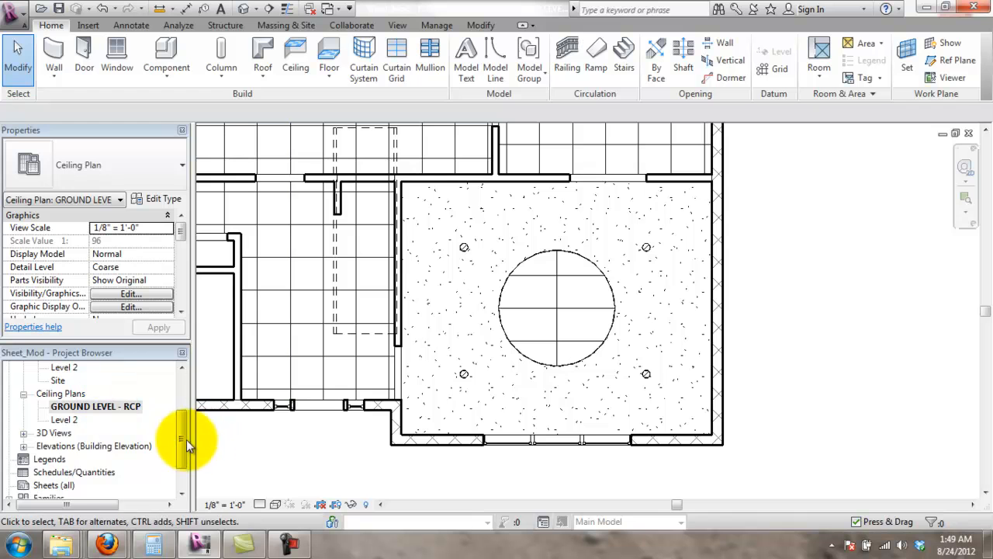
- Open the default {3D} view and zoom in on the round ACT ceiling
left_click(24, 433)
left_click(56, 446)
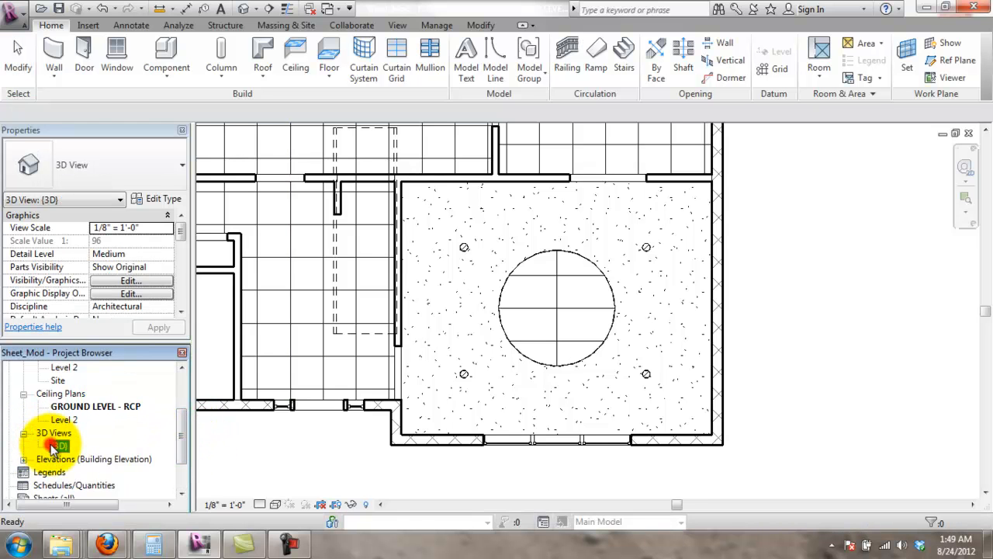
double_click(59, 446)
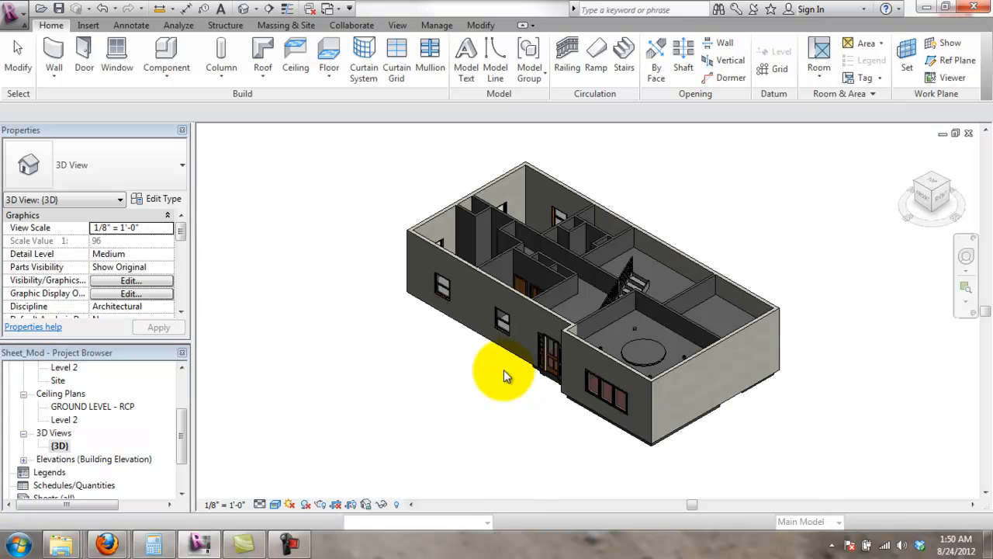
scroll(683, 359, "up", 8)
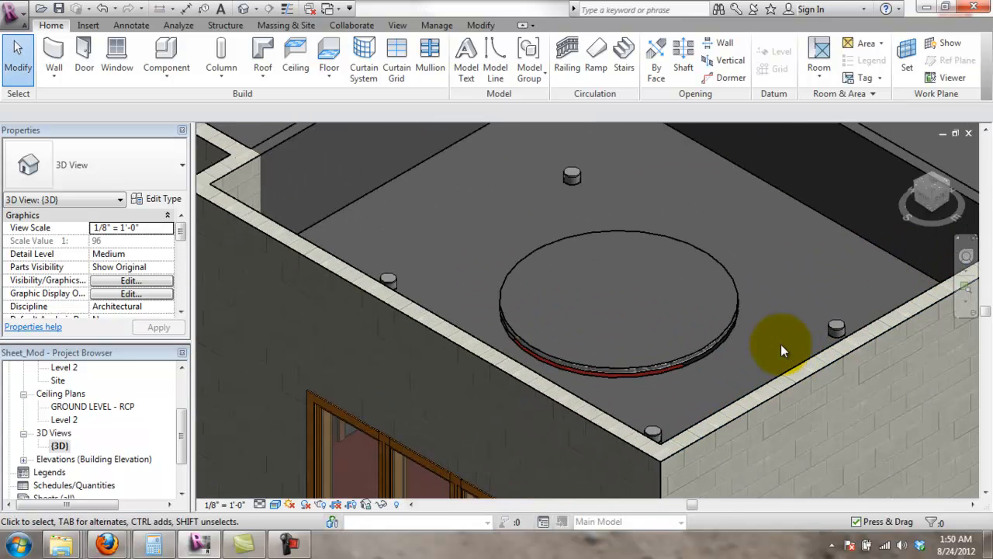
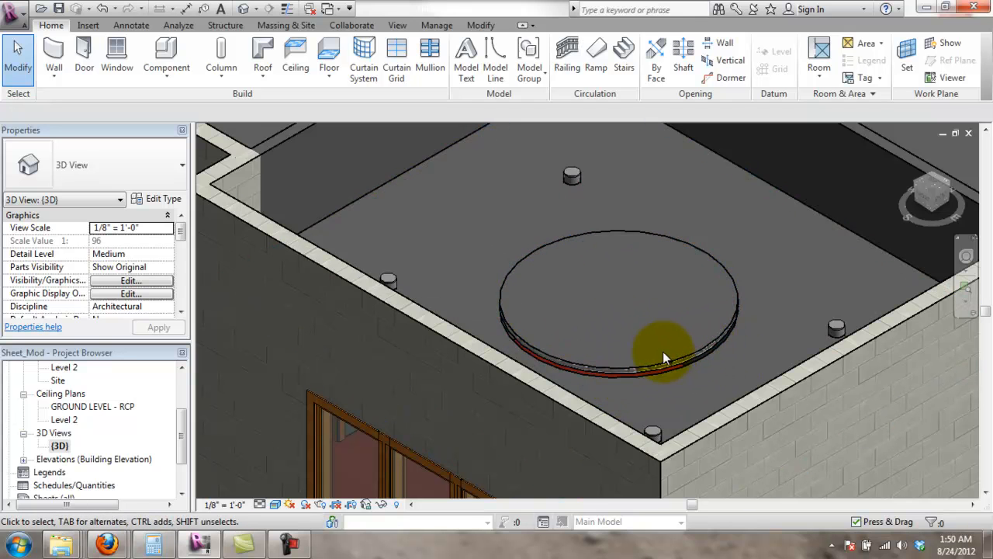
- Orbit and zoom around the round ceiling in 3D, then switch to the GROUND LEVEL - RCP ceiling plan
middle_click_drag(663, 350, 649, 344, "shift")
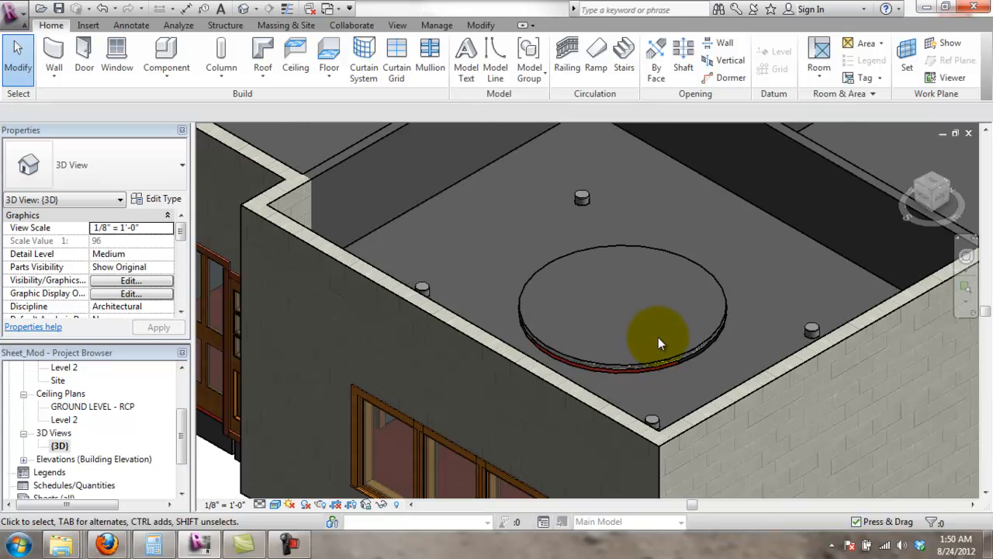
scroll(659, 339, "up", 2)
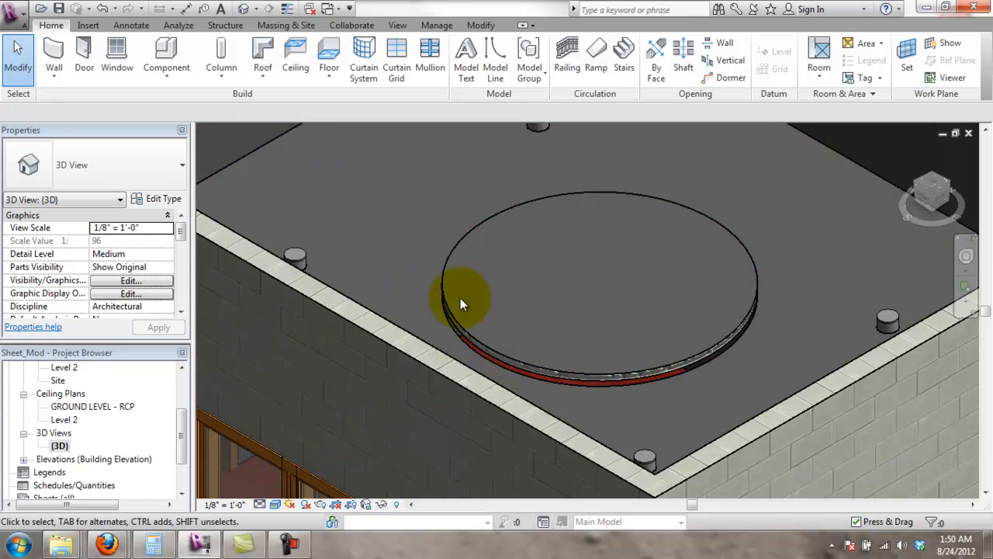
scroll(724, 317, "down", 2)
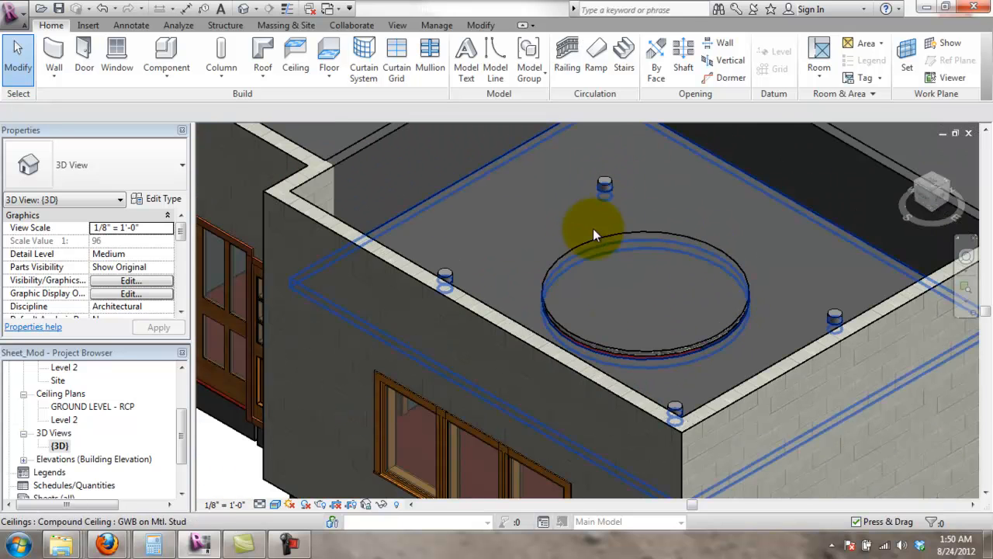
double_click(84, 406)
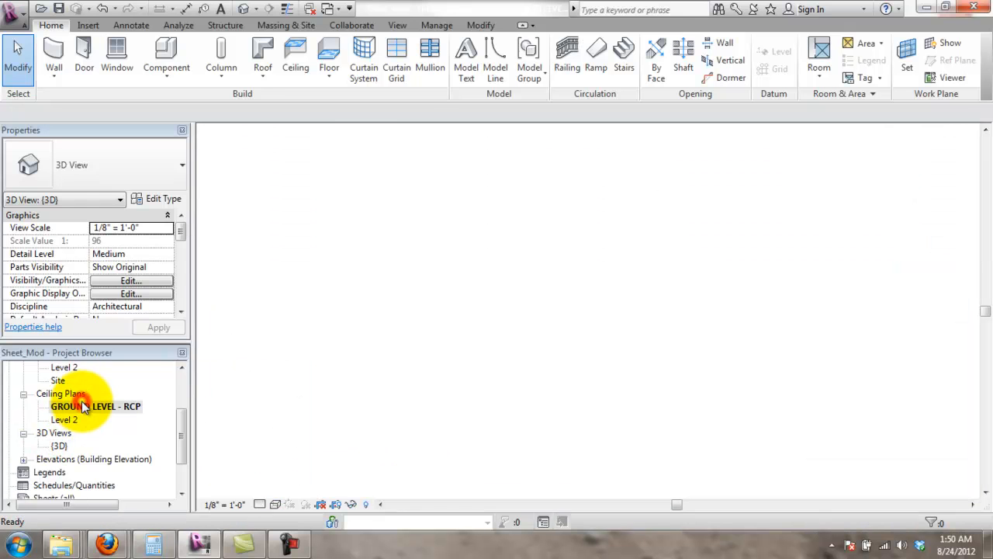
- Dimension the upper-left downlight 4'-0" from the left wall with an aligned dimension
left_click(763, 360)
scroll(621, 245, "down", 1)
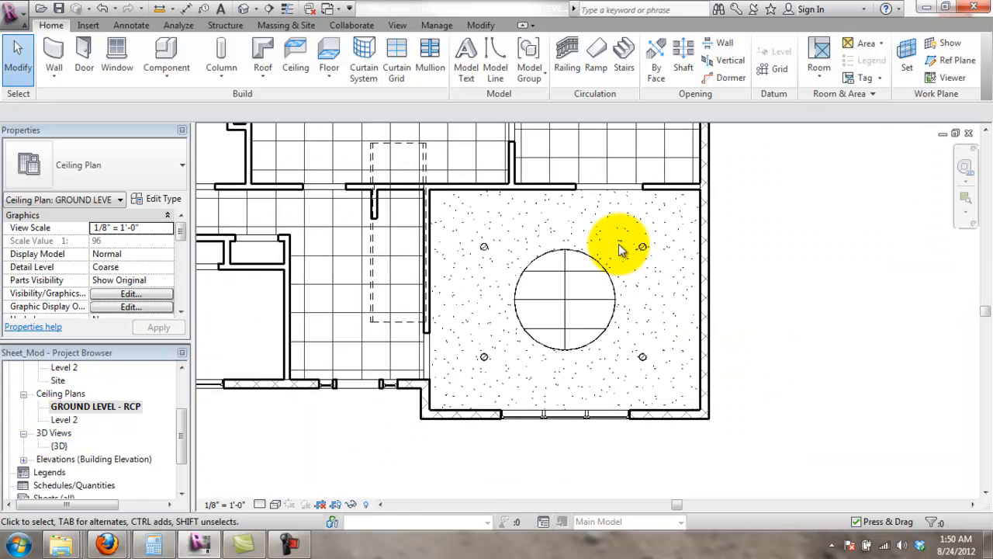
left_click(131, 25)
left_click(70, 54)
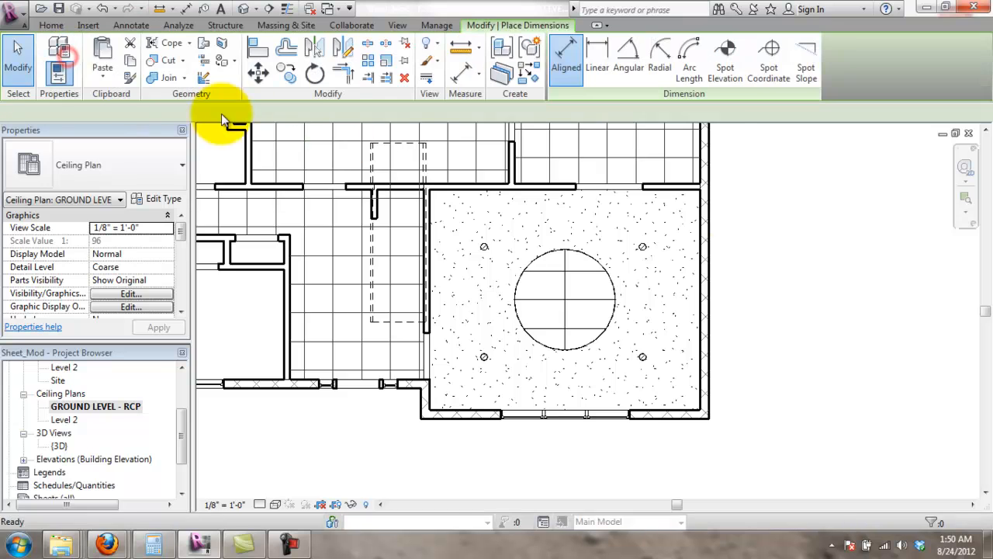
scroll(581, 205, "up", 2)
scroll(348, 256, "up", 1)
left_click(236, 285)
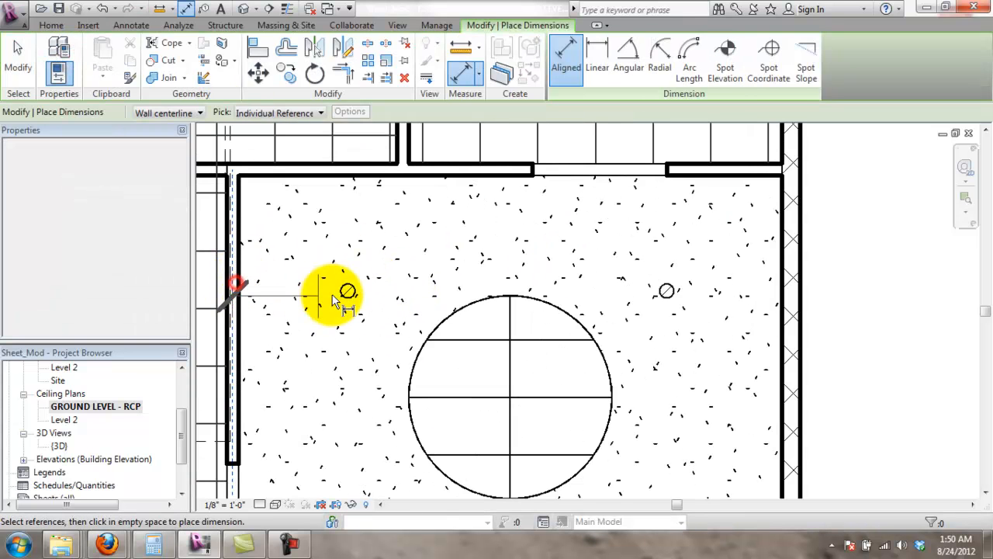
left_click(347, 291)
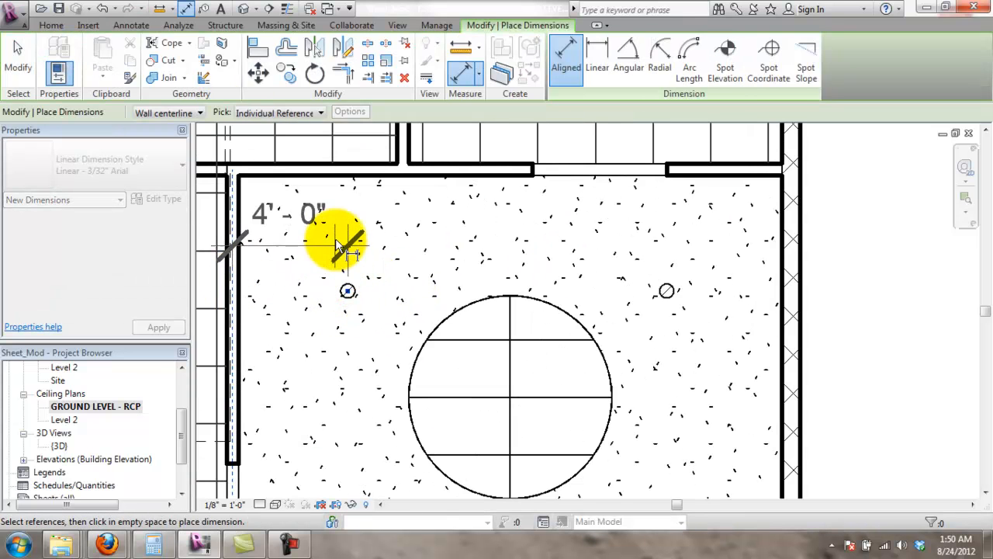
- Dimension the upper-right downlight 4'-2 1/2" from the top wall
left_click(397, 169)
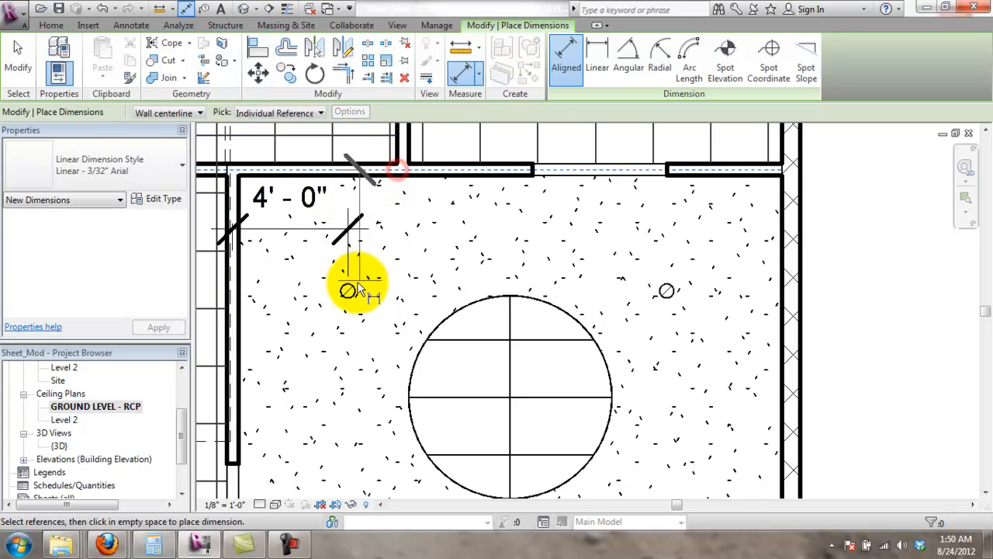
left_click(663, 289)
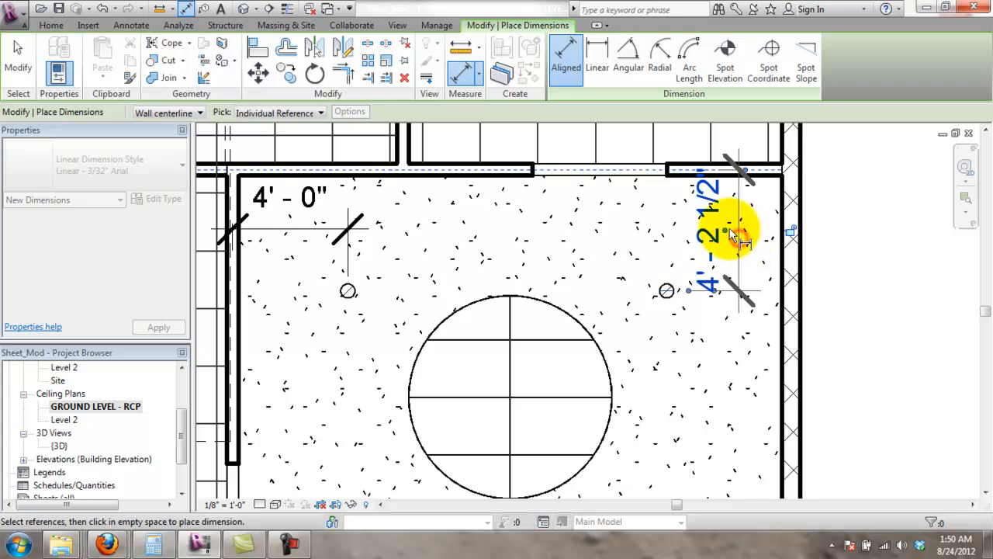
left_click(737, 237)
key("Escape")
key("Escape")
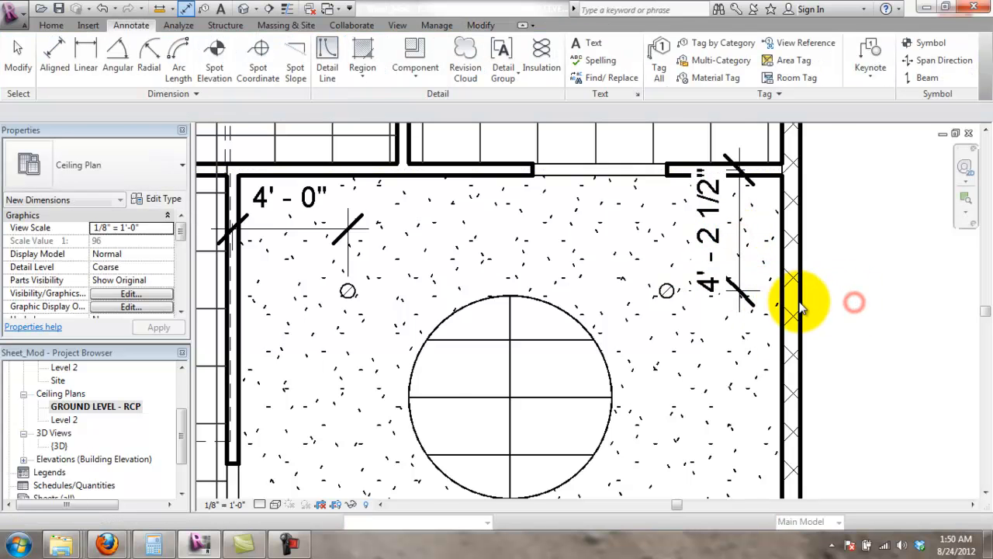
scroll(892, 419, "down", 3)
middle_click_drag(905, 437, 838, 377)
scroll(837, 374, "up", 2)
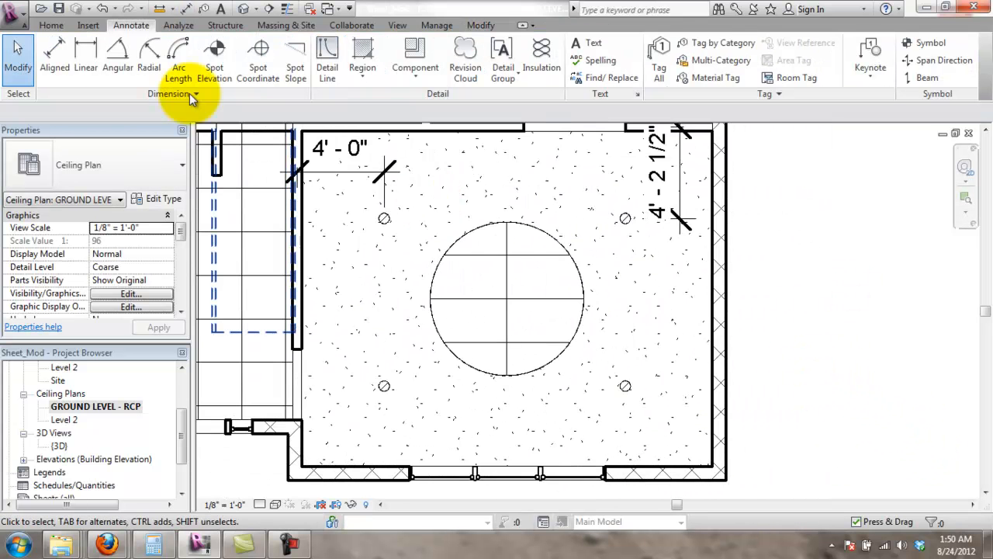
left_click(330, 73)
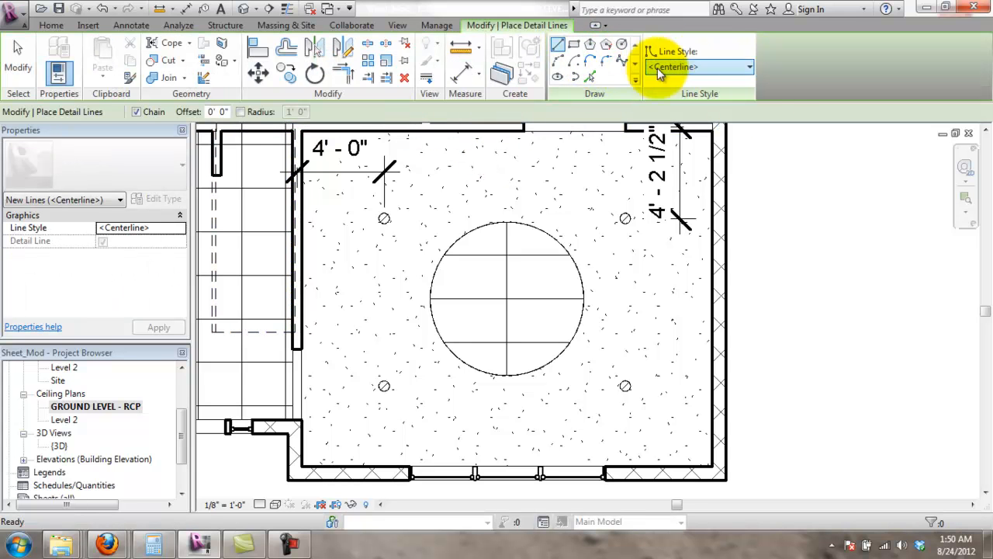
- Draw a Centerline rectangle from the upper-left to the lower-right downlight around the round ceiling
left_click(575, 45)
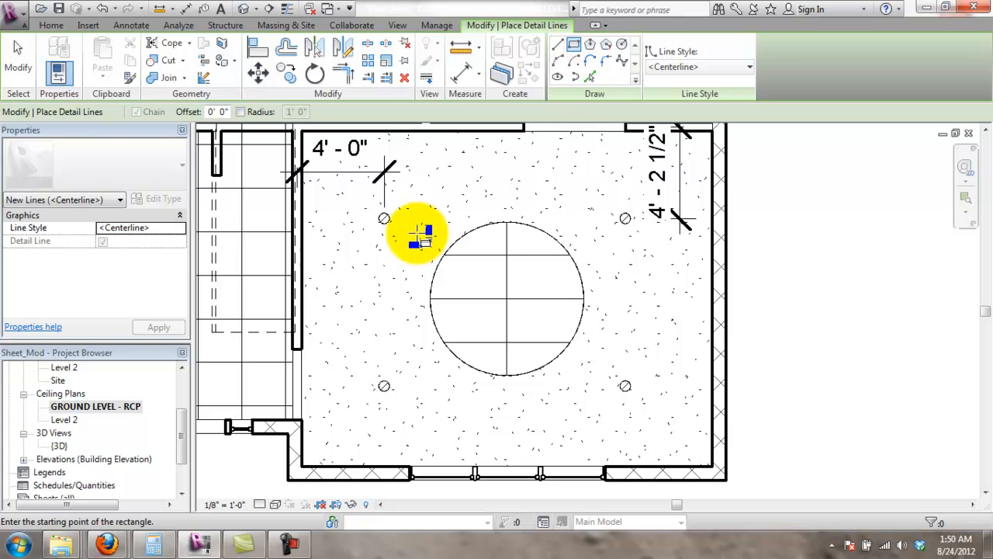
scroll(385, 221, "up", 5)
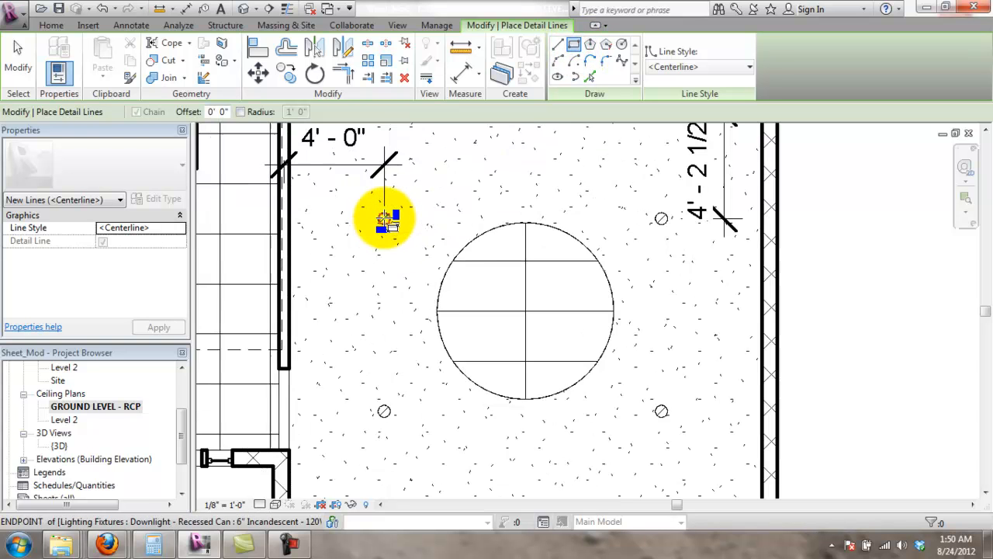
scroll(543, 251, "down", 5)
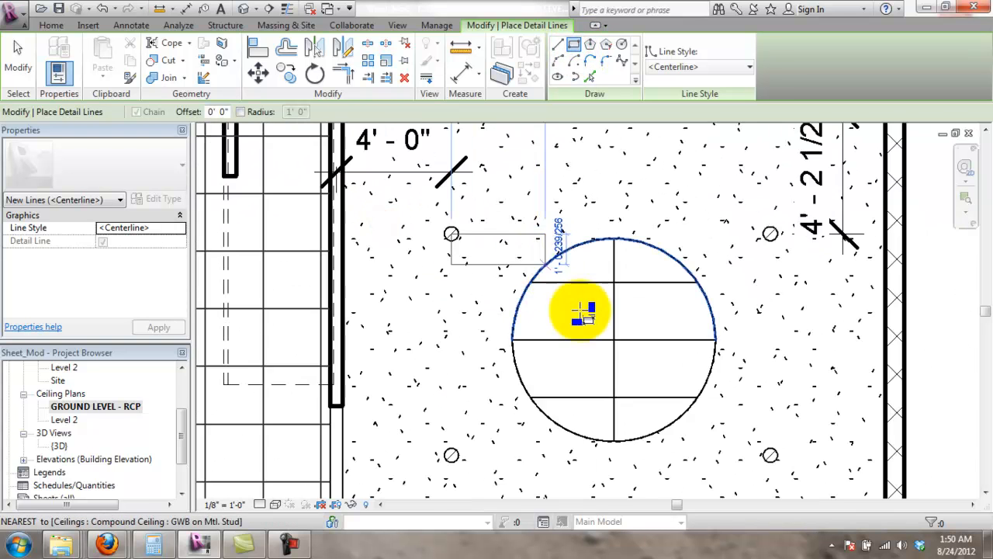
scroll(704, 395, "up", 5)
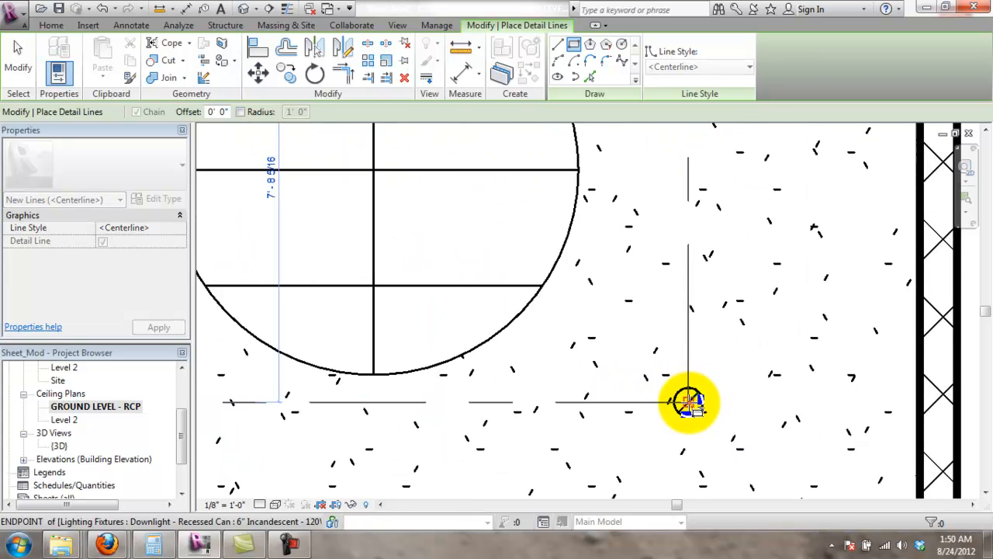
left_click(688, 400)
scroll(702, 377, "down", 3)
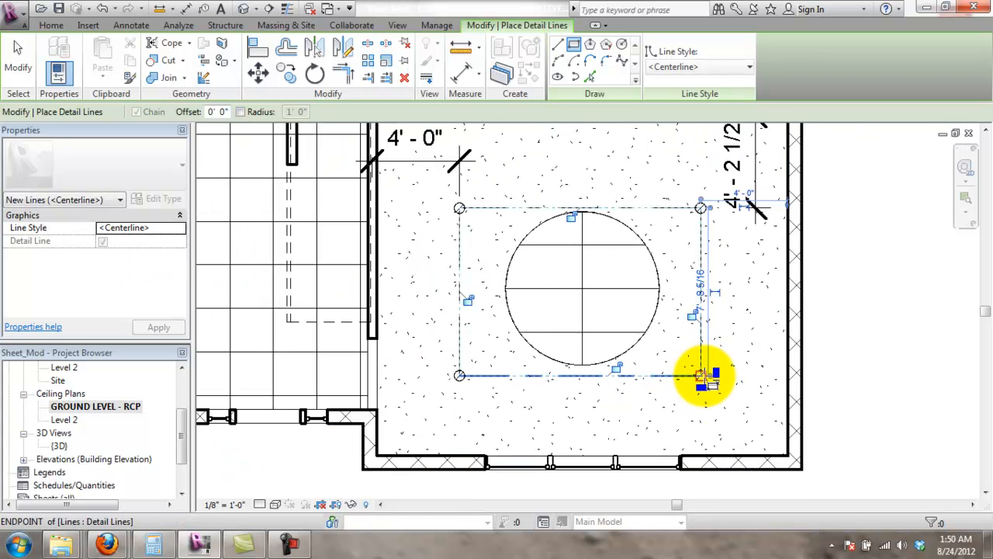
key("Escape")
key("Escape")
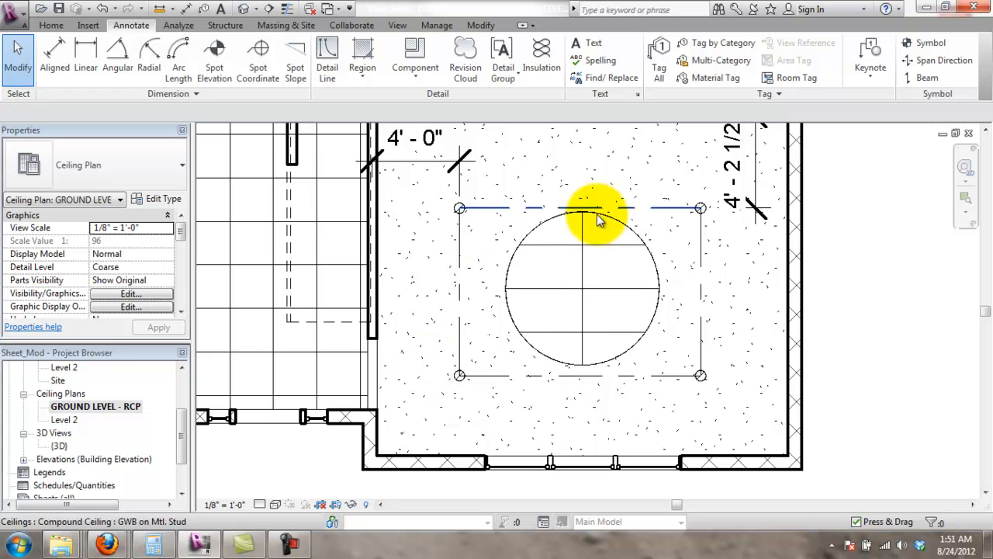
scroll(769, 215, "down", 3)
scroll(838, 305, "up", 3)
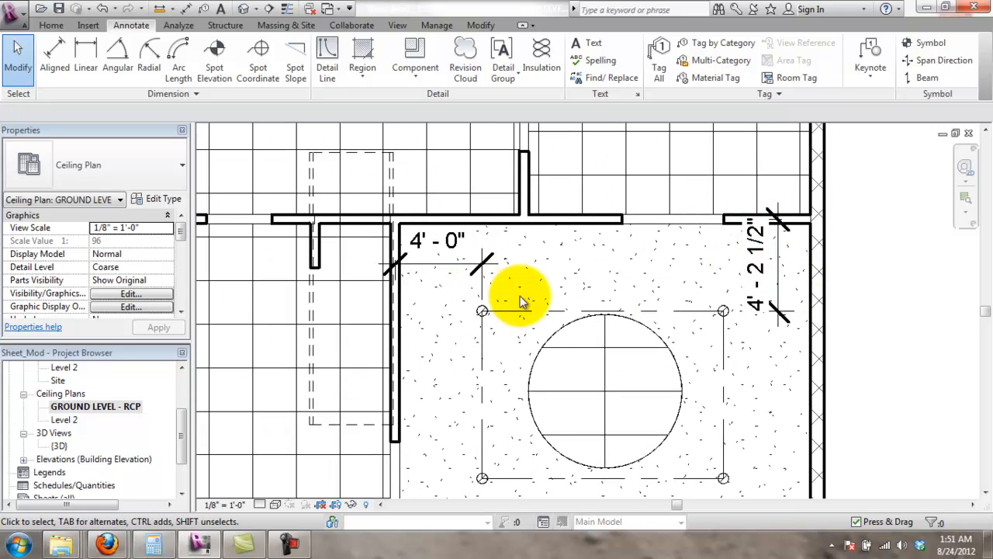
scroll(603, 301, "down", 2)
scroll(692, 309, "up", 2)
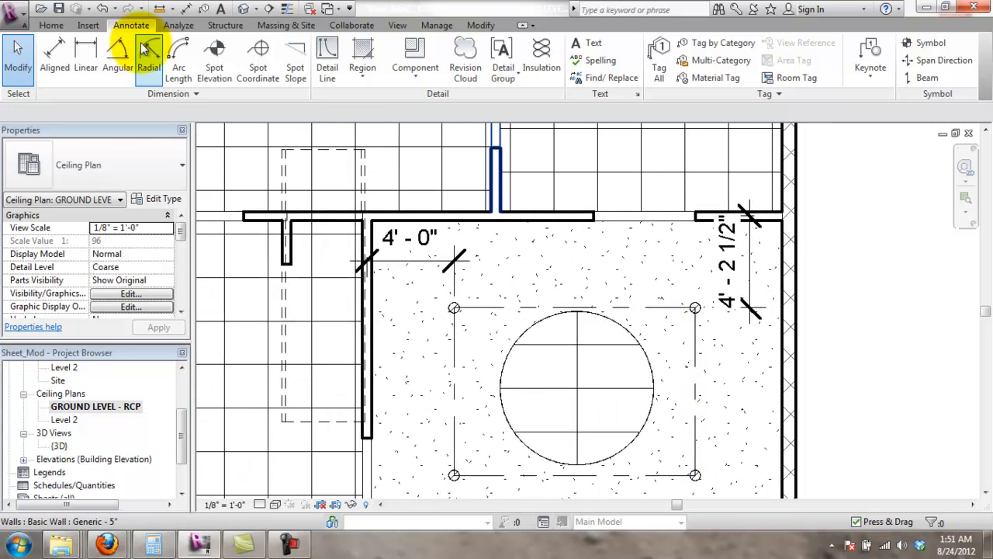
- Add an R 3'-6 13/32" radius dimension inside the round ceiling
left_click(145, 52)
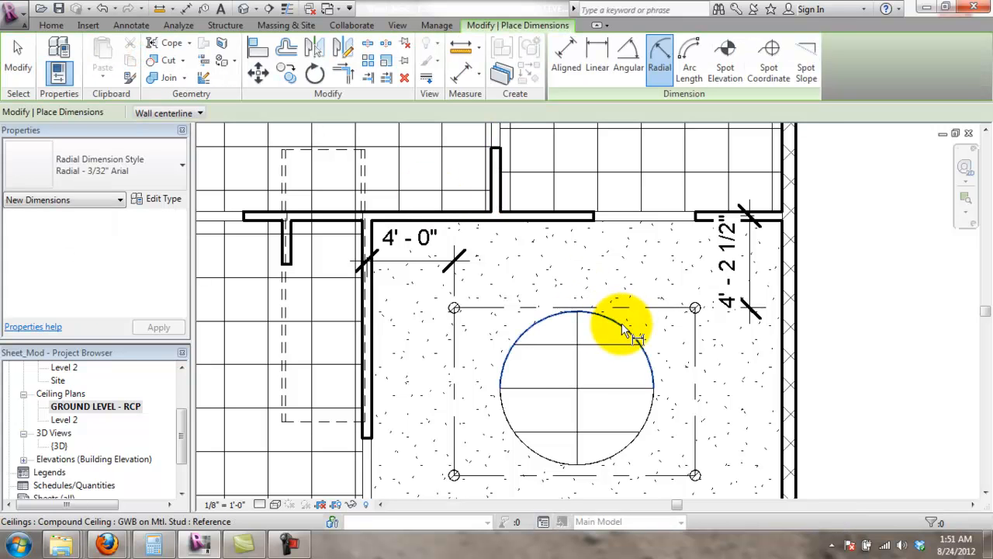
left_click(637, 341)
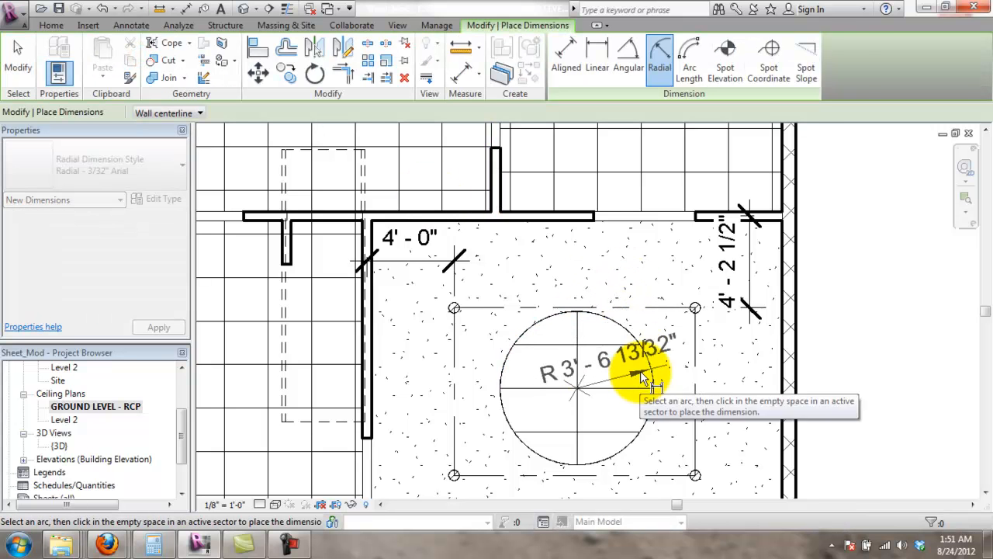
left_click(649, 380)
key("Escape")
scroll(550, 362, "up", 1)
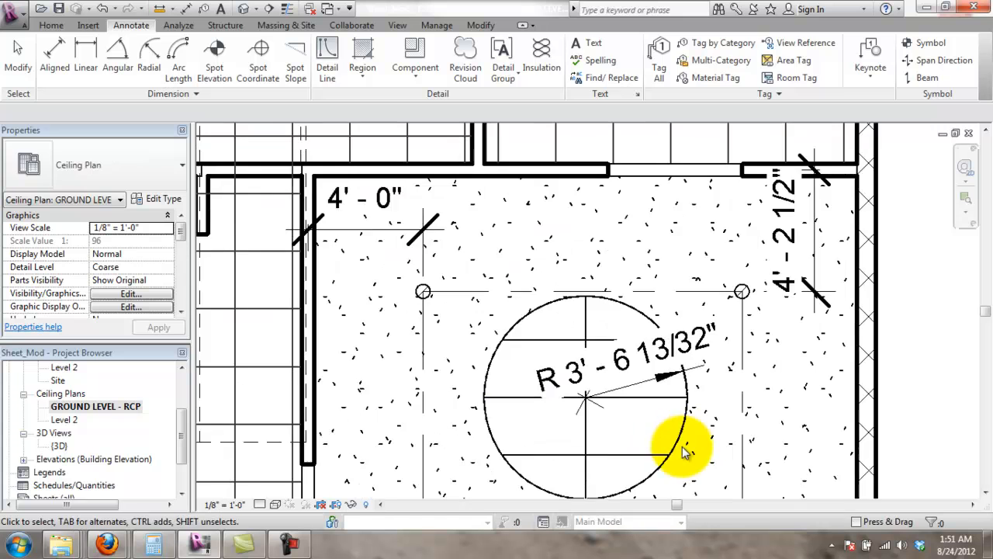
middle_click_drag(692, 386, 669, 228)
scroll(638, 207, "down", 2)
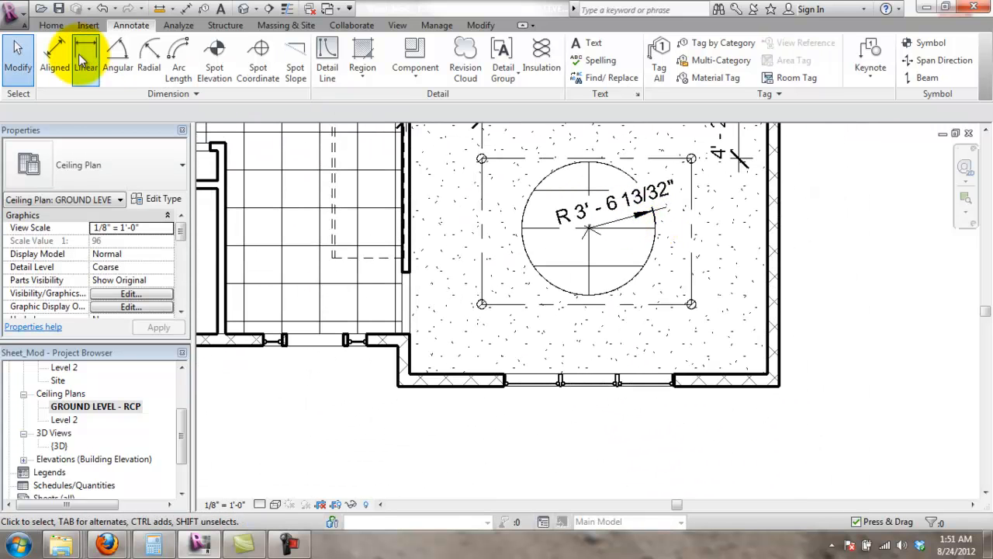
- Dimension from the bottom wall to the circle's centre line, and delete the 4'-0" dimension
left_click(56, 52)
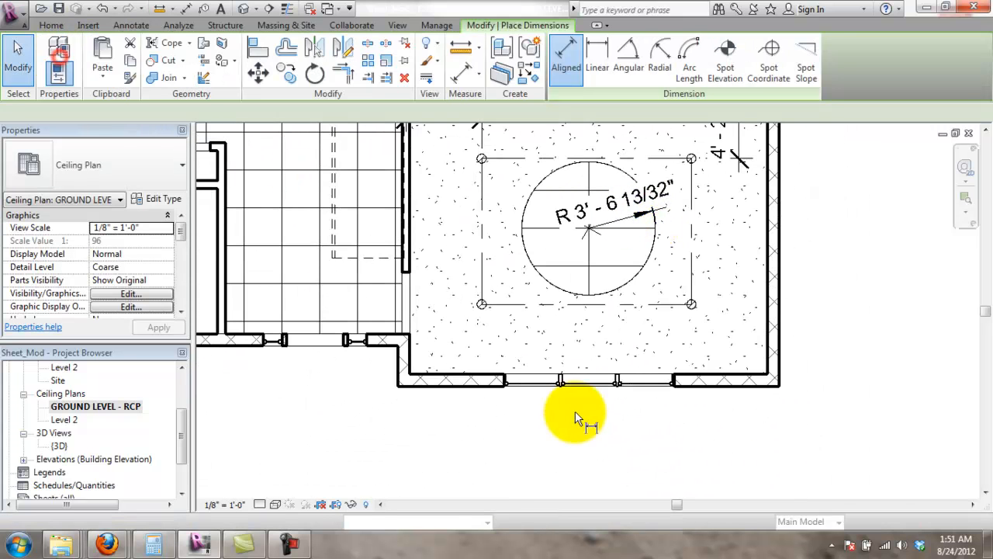
left_click(493, 370)
left_click(562, 229)
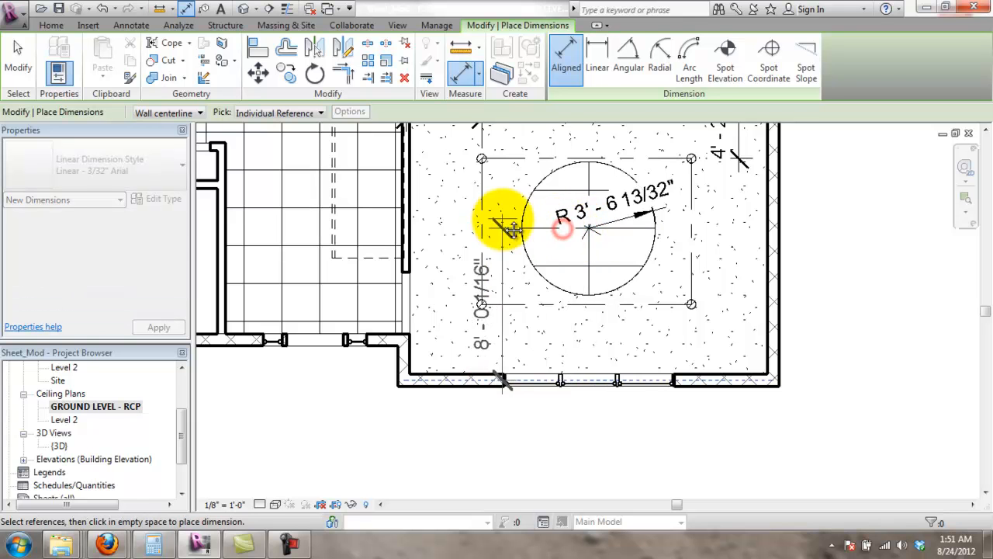
middle_click_drag(512, 229, 525, 339)
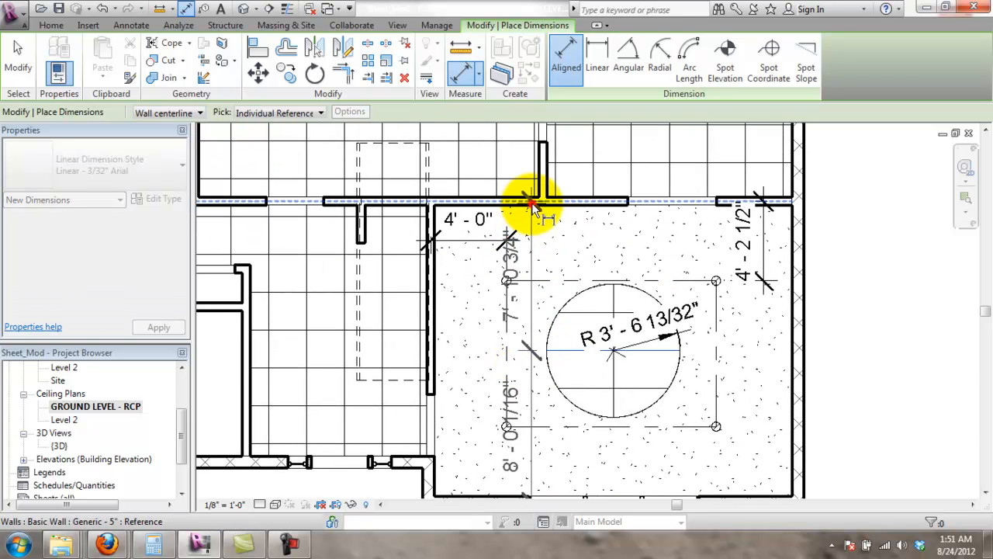
left_click(410, 351)
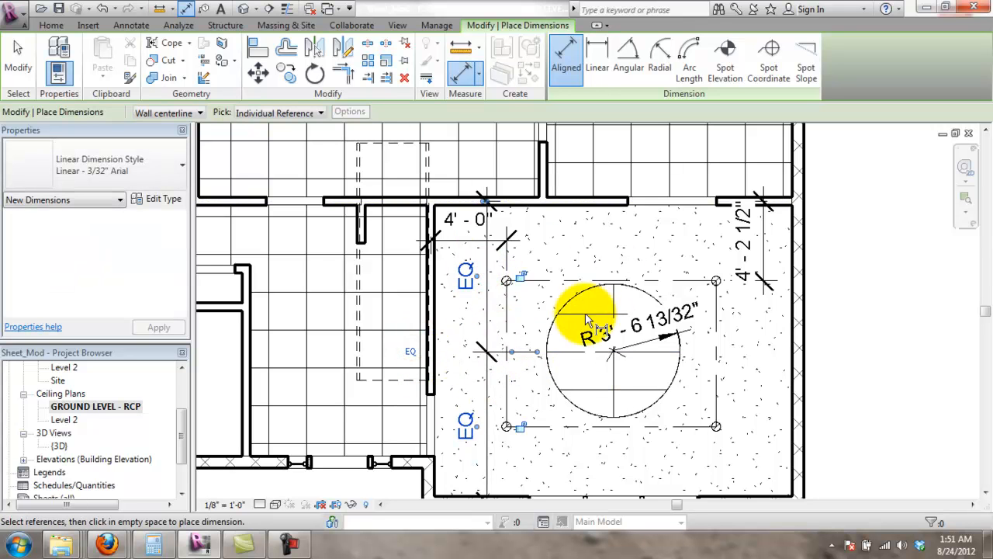
key("Escape")
key("Escape")
left_click(472, 243)
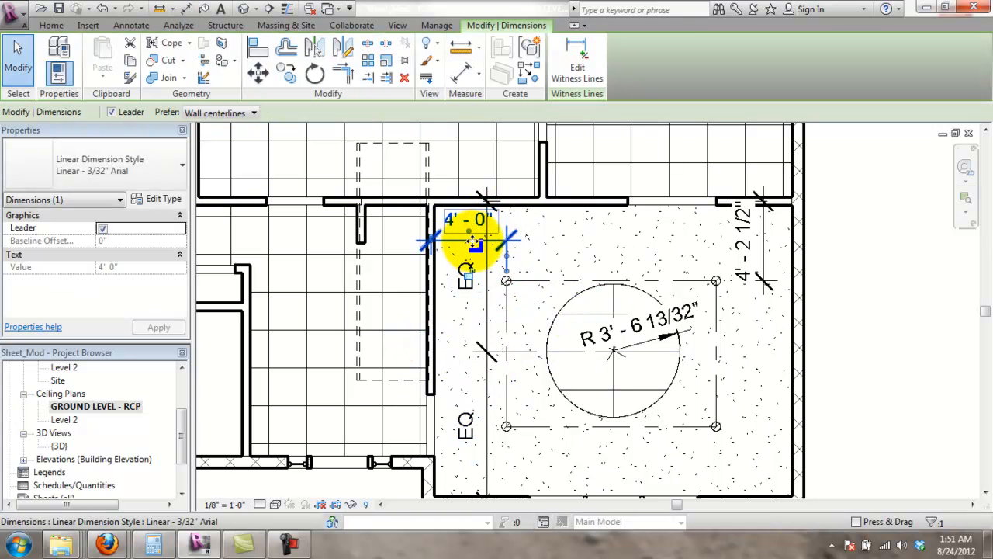
key("Delete")
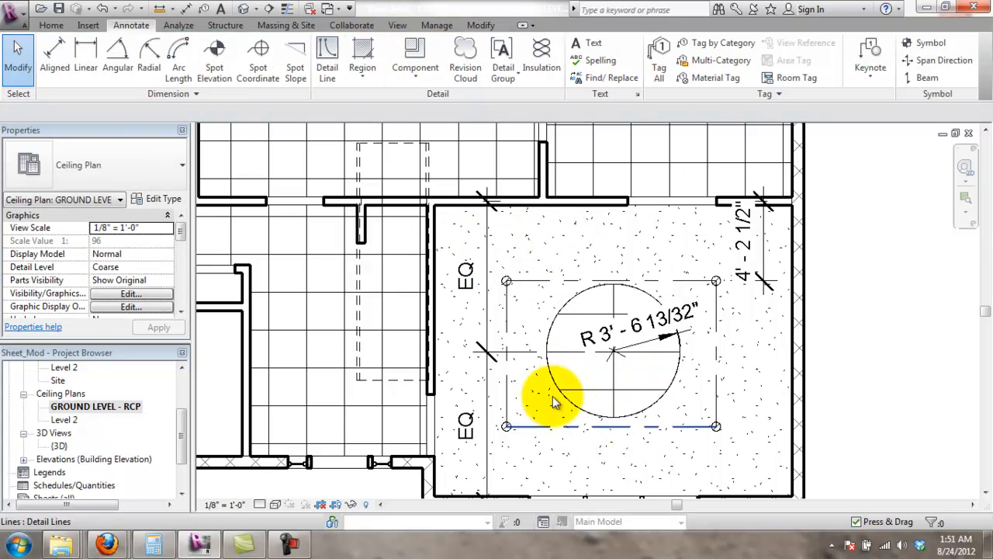
- Dimension the frame line 4'-2 1/2" from the top wall and delete the old right-side dimension
scroll(729, 394, "down", 1)
middle_click_drag(835, 404, 803, 334)
scroll(804, 334, "up", 1)
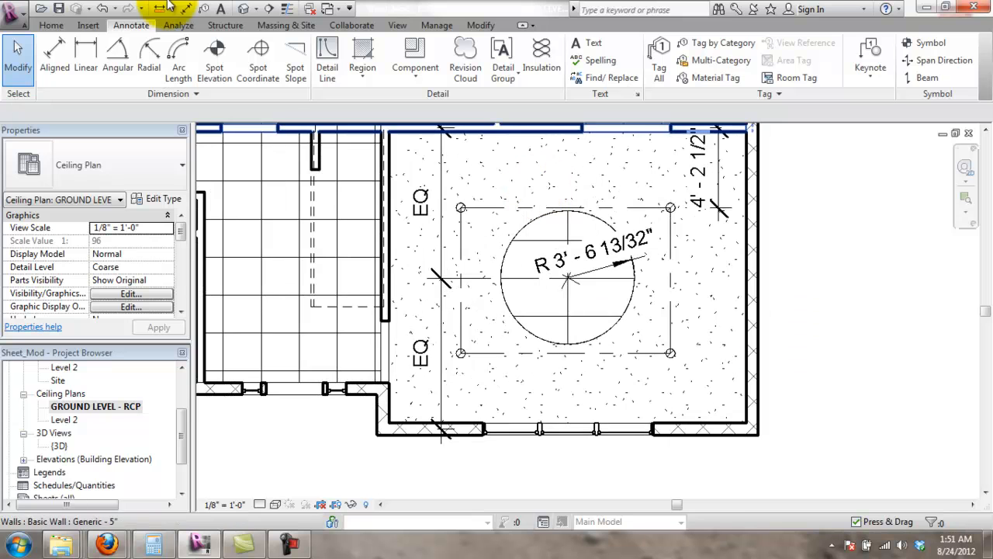
left_click(62, 51)
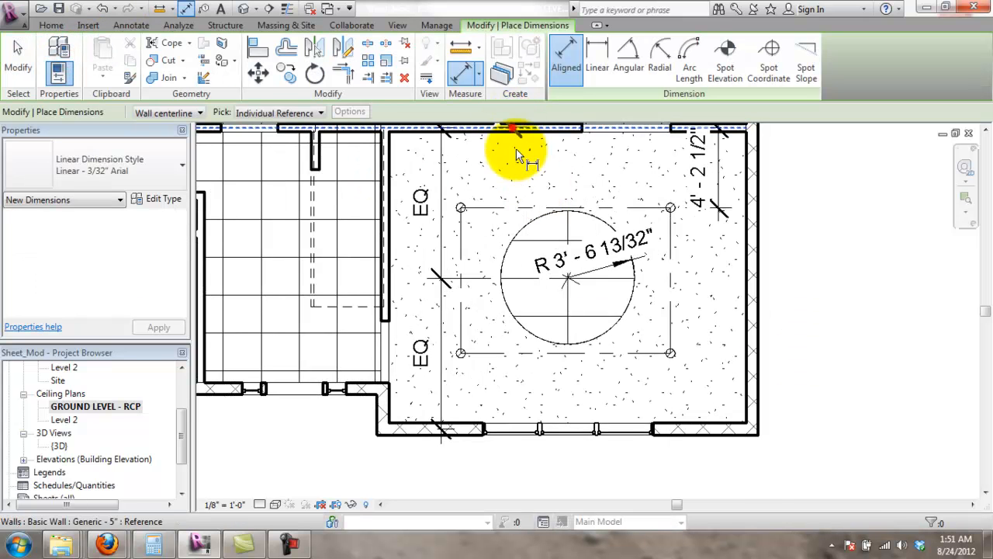
left_click(514, 131)
left_click(523, 190)
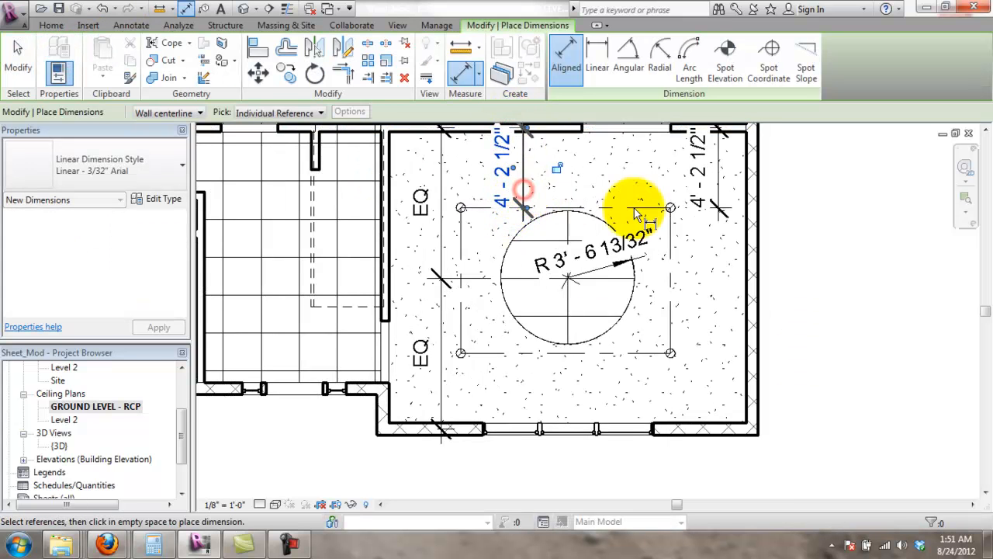
key("Escape")
key("Escape")
left_click(715, 185)
key("Delete")
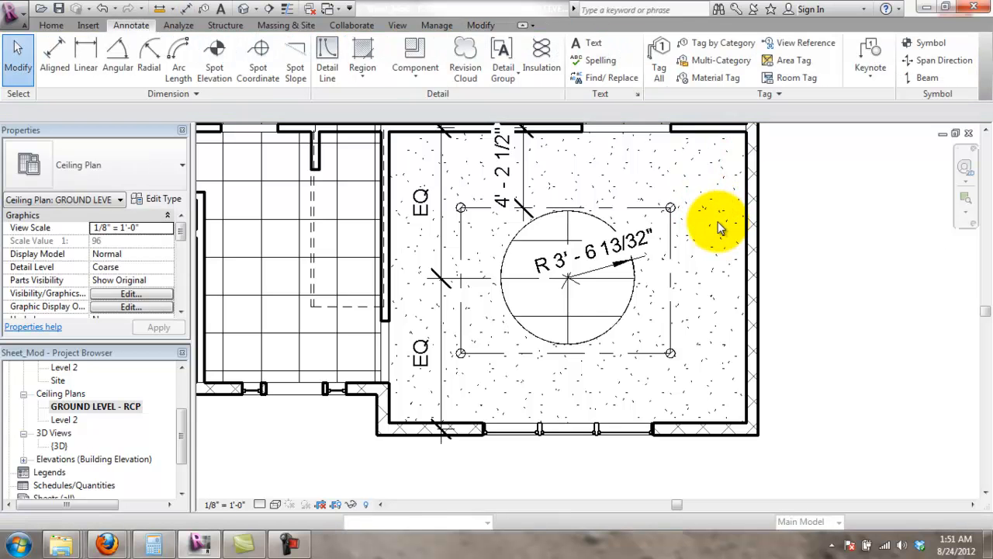
- Dimension the frame's right edge 4'-3 13/16" from the right wall
scroll(629, 230, "down", 2)
middle_click_drag(629, 203, 612, 252)
left_click(70, 49)
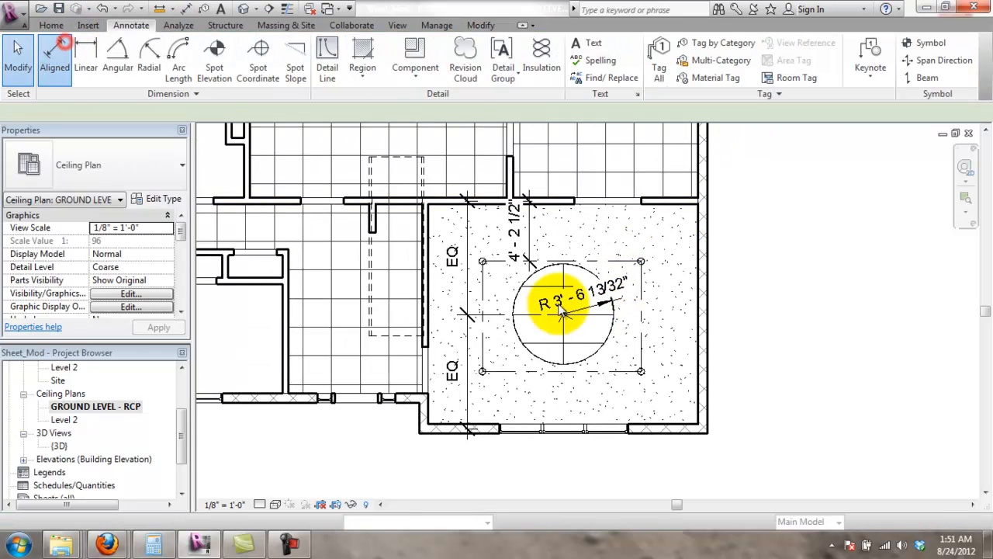
left_click(641, 300)
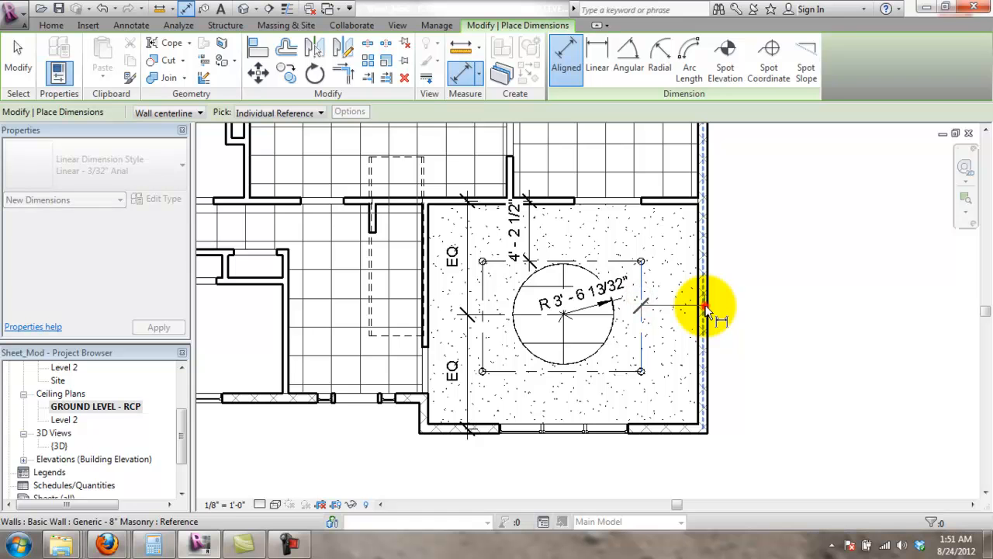
left_click(673, 297)
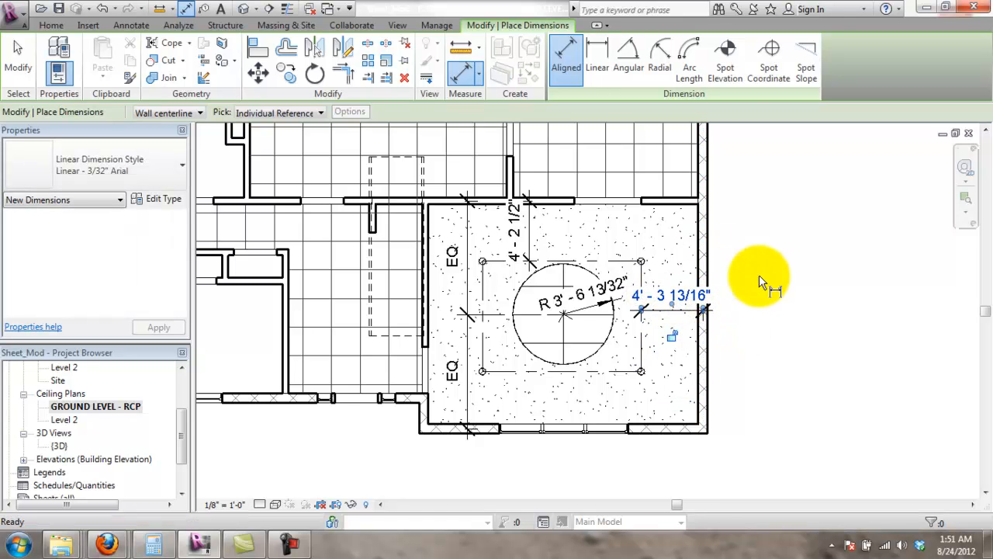
key("Escape")
- Add a linear string from left wall through the circle centre to right wall, set to EQ
scroll(621, 248, "down", 1)
scroll(616, 241, "up", 2)
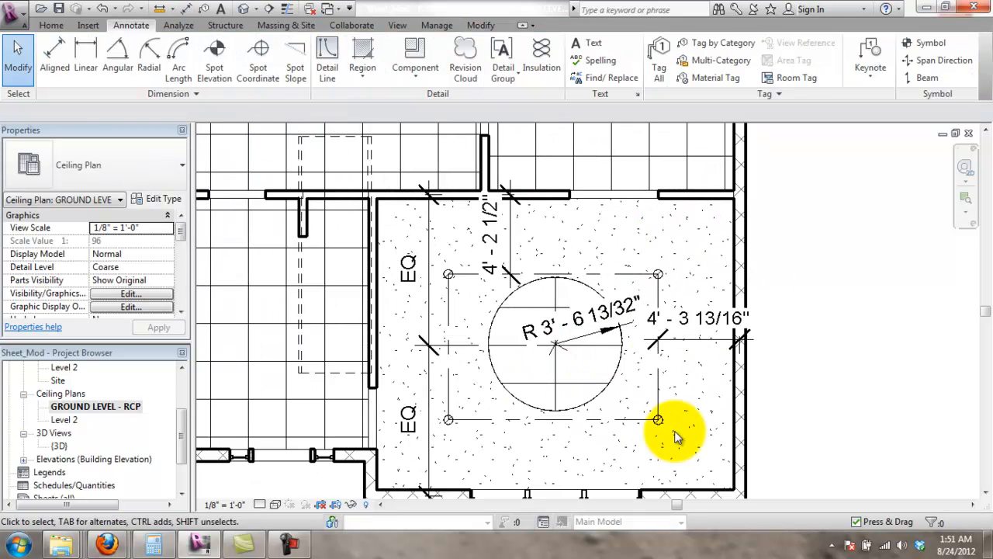
left_click(86, 66)
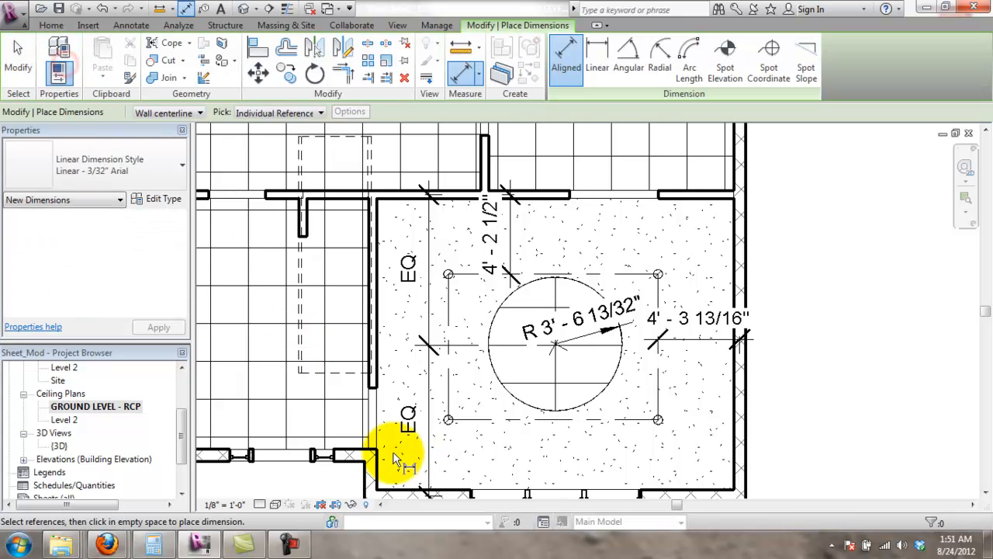
left_click(375, 471)
left_click(557, 403)
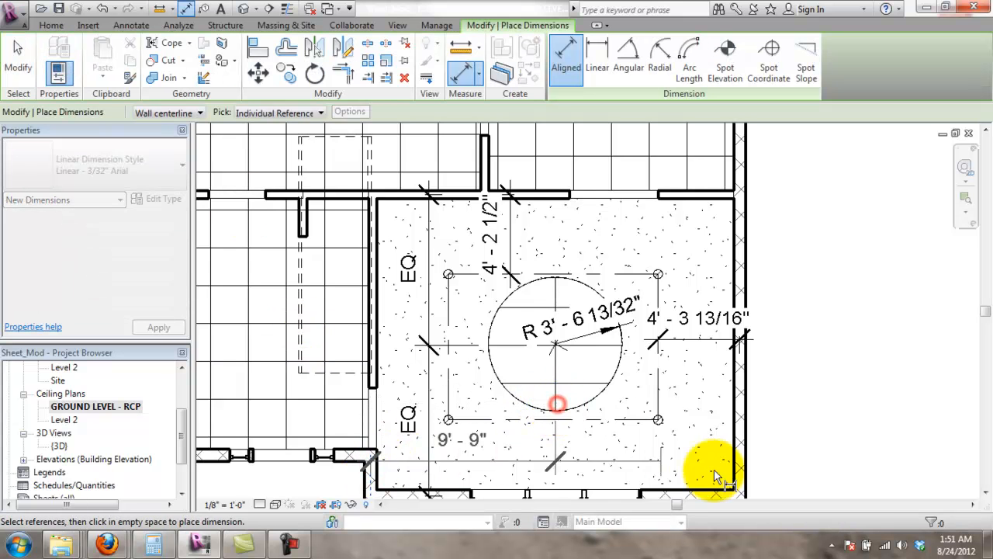
left_click(738, 468)
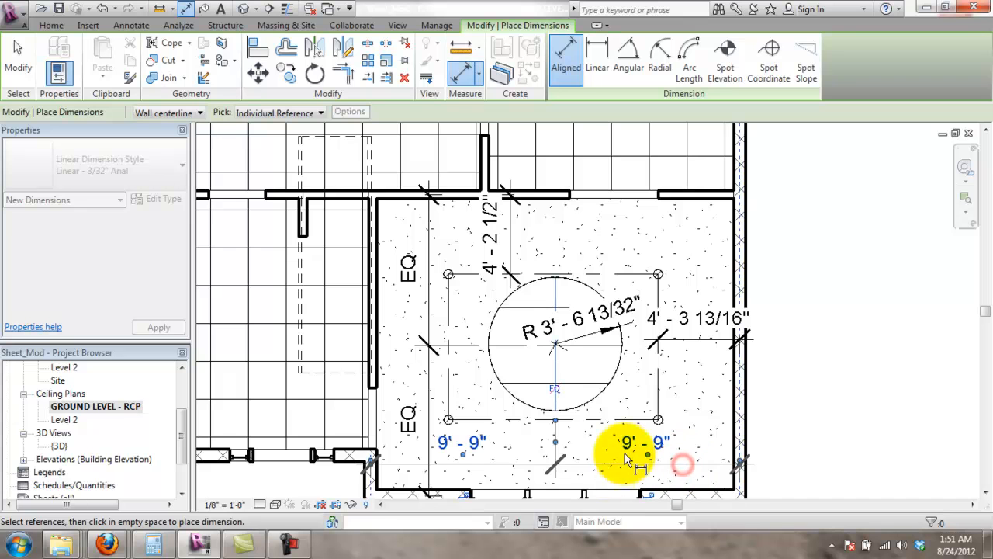
left_click(554, 389)
key("Escape")
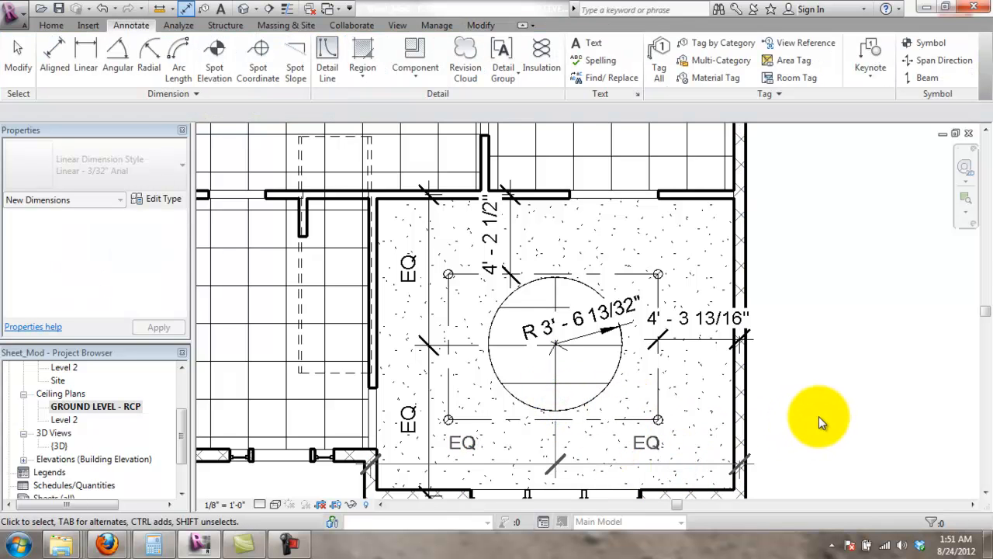
key("Escape")
scroll(806, 409, "down", 3)
scroll(831, 362, "up", 1)
scroll(853, 399, "down", 1)
scroll(707, 261, "up", 3)
scroll(849, 394, "down", 2)
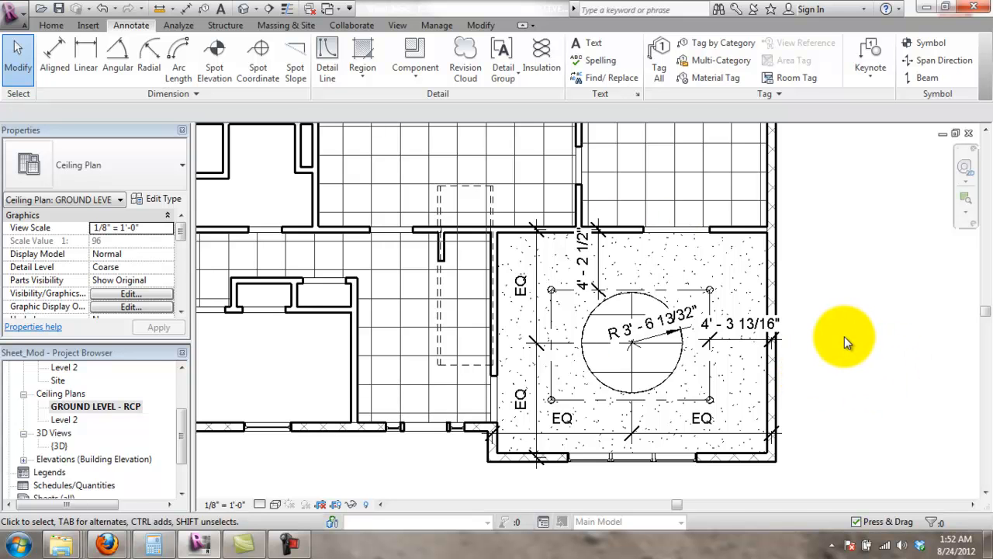
scroll(717, 293, "down", 3)
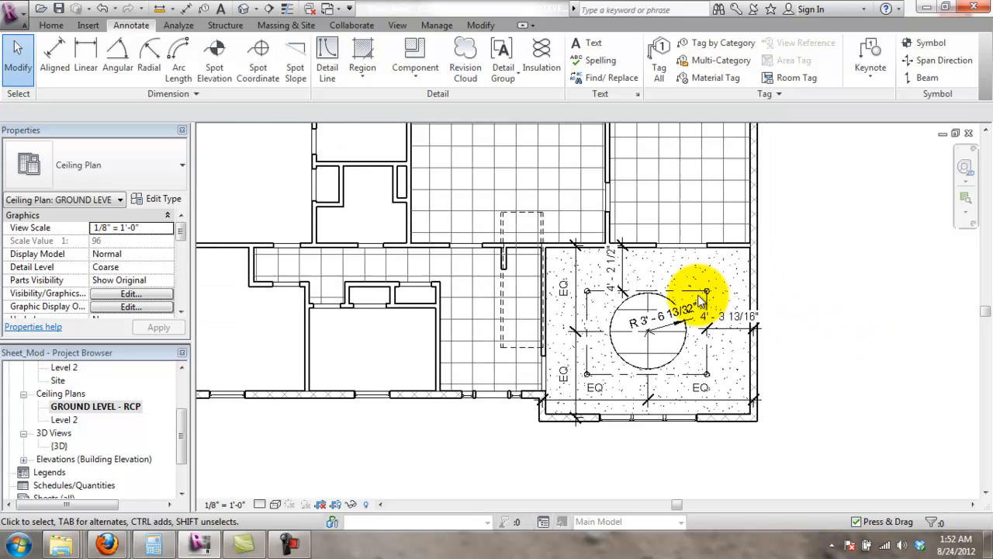
middle_click_drag(731, 307, 732, 321)
middle_click_drag(862, 311, 890, 279)
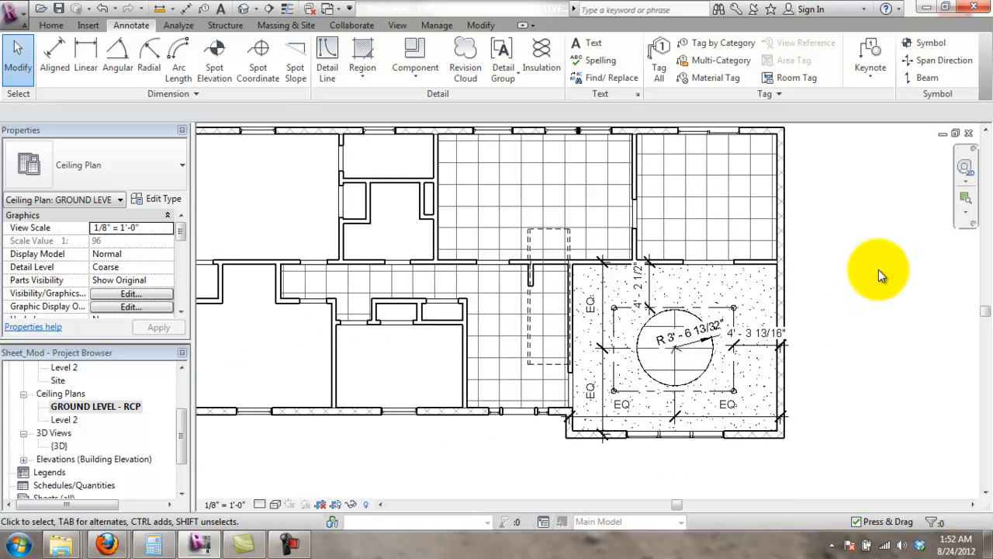
middle_click_drag(879, 269, 876, 293)
- Pan to the upper rooms and start Component placement from the Architecture tools
scroll(877, 190, "up", 2)
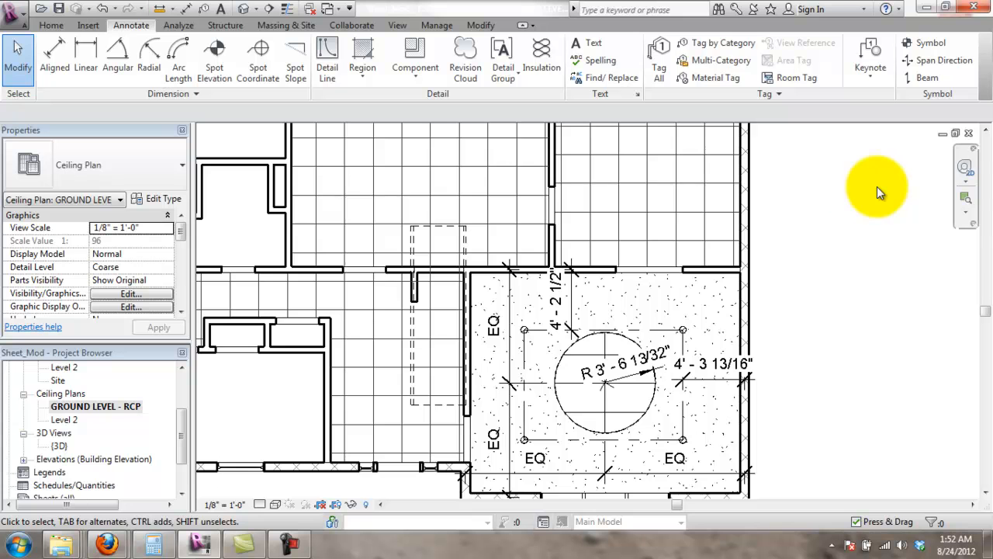
middle_click_drag(840, 343, 843, 340)
middle_click_drag(843, 239, 788, 262)
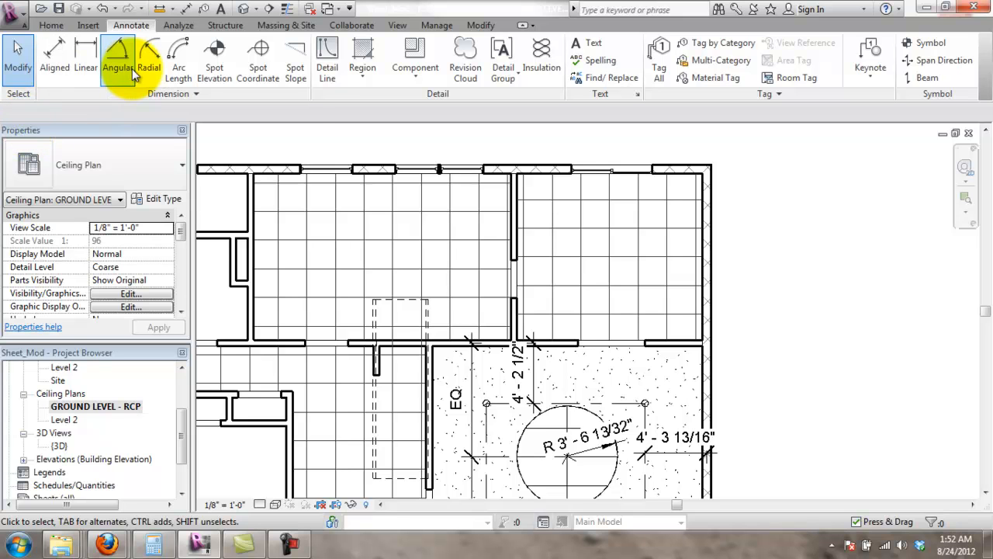
left_click(52, 25)
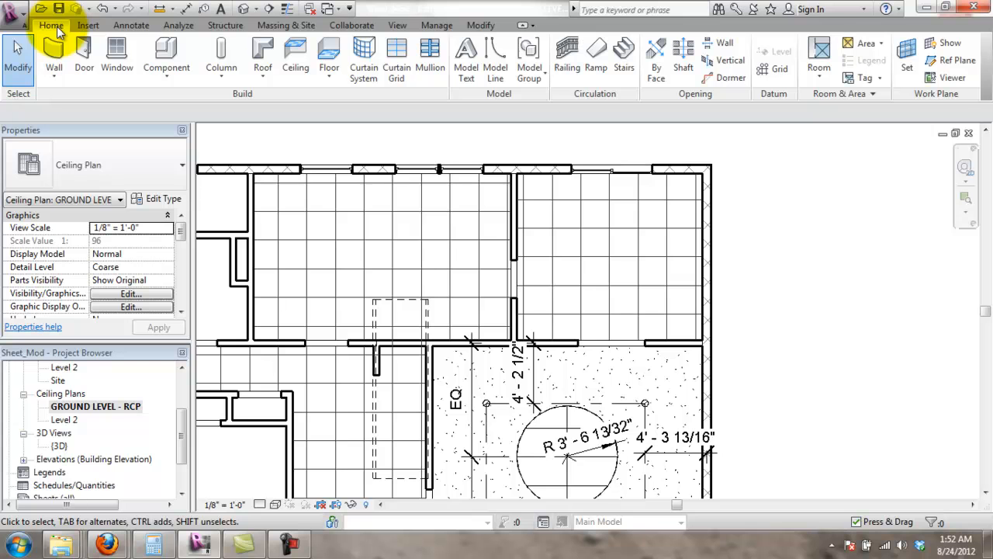
left_click(156, 48)
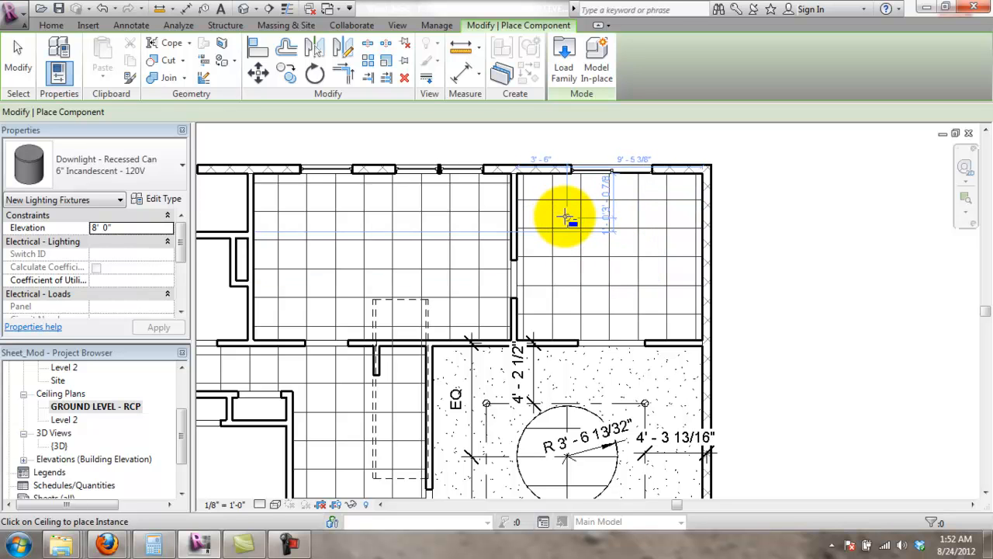
- Keep Downlight - Recessed Can as the type with the upper-right room in view, then choose Load Family
scroll(567, 215, "up", 3)
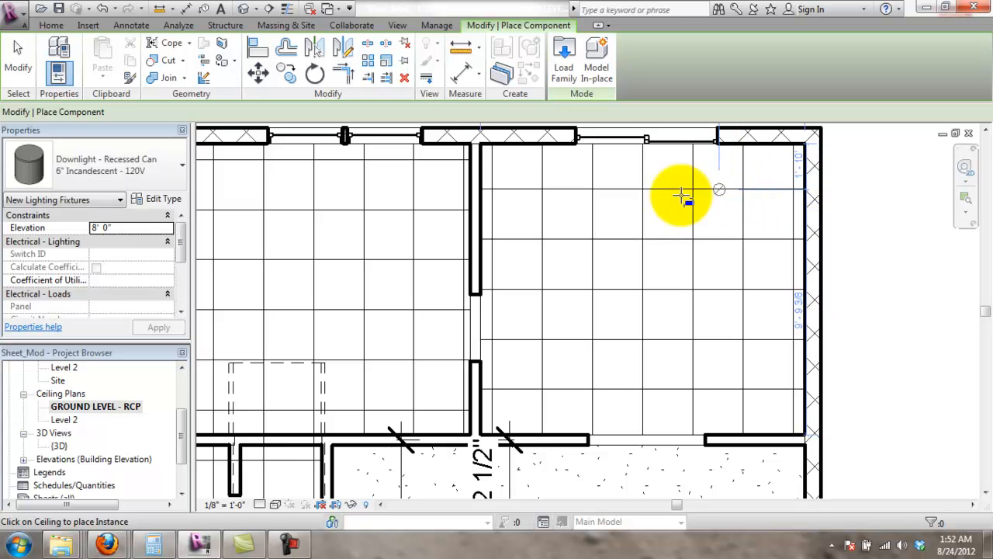
scroll(661, 295, "down", 4)
scroll(698, 425, "up", 3)
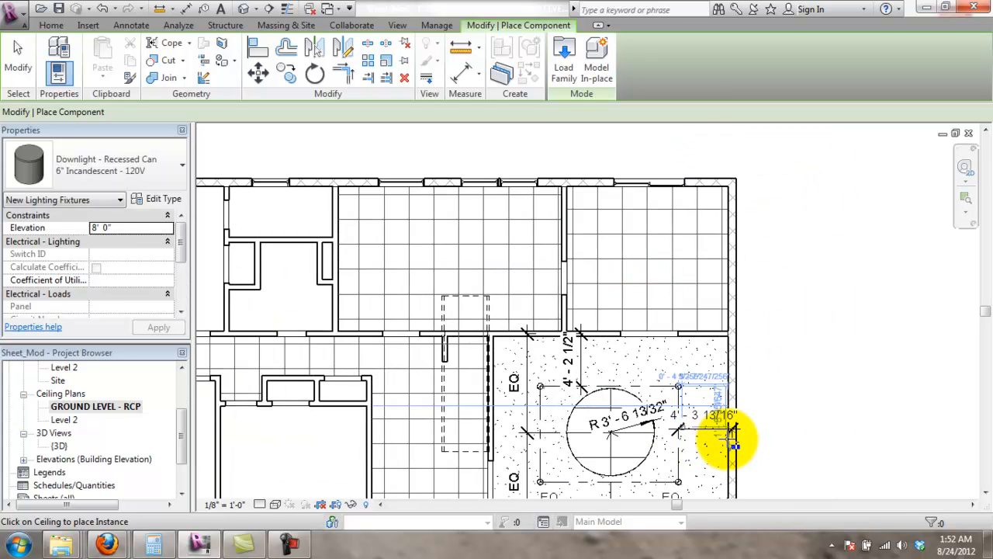
scroll(842, 331, "down", 1)
middle_click_drag(804, 259, 811, 314)
scroll(626, 200, "up", 3)
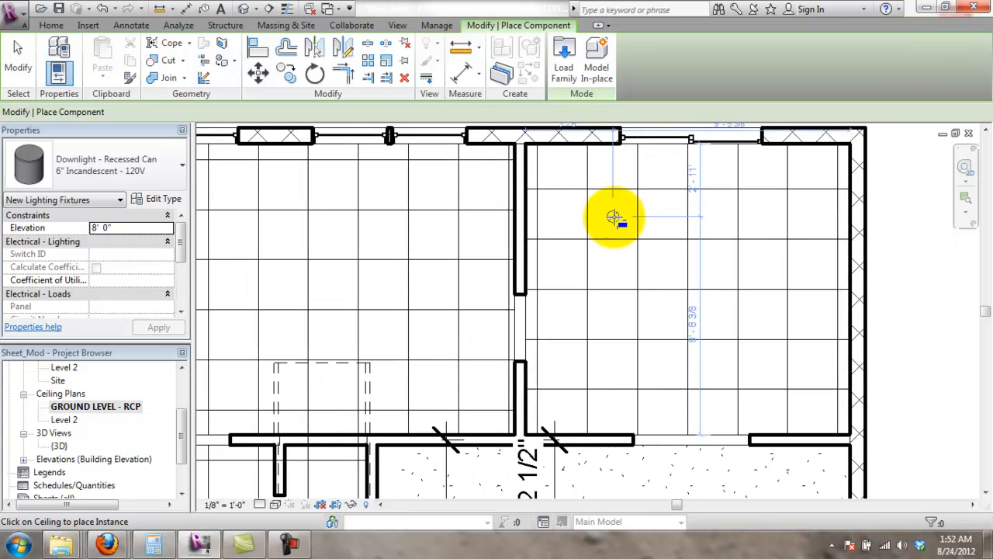
left_click(121, 153)
left_click(119, 149)
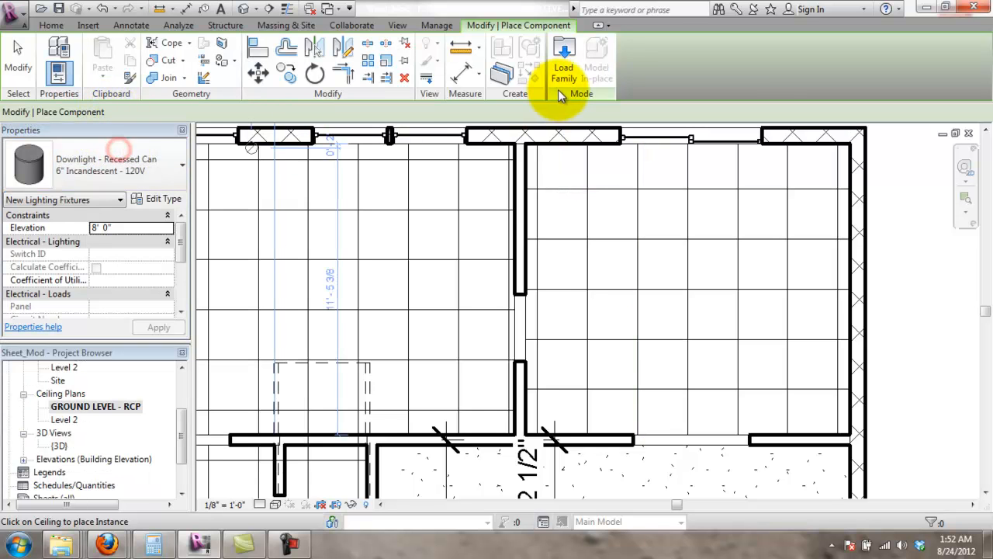
left_click(565, 76)
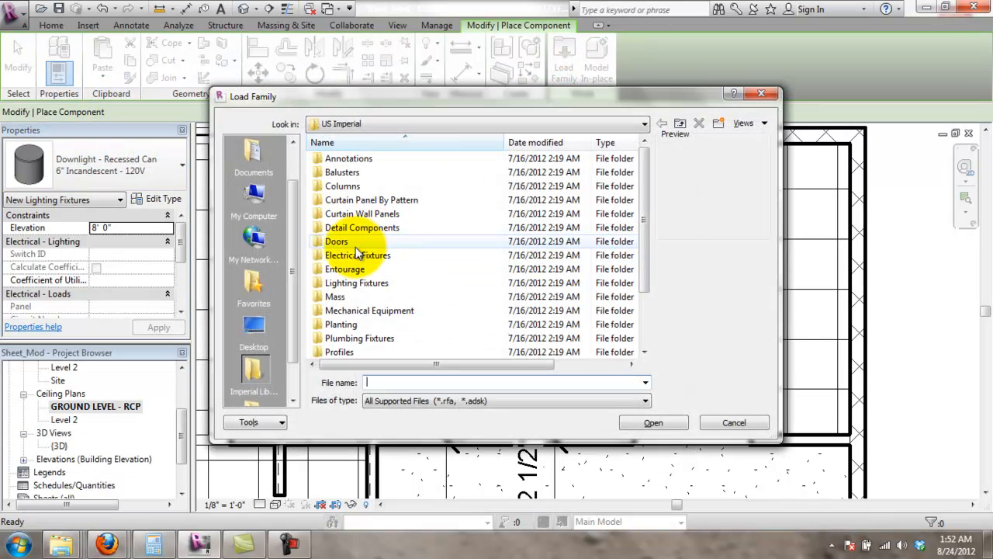
- Load the Pendant Light - Hemisphere family from the Lighting Fixtures folder
double_click(357, 282)
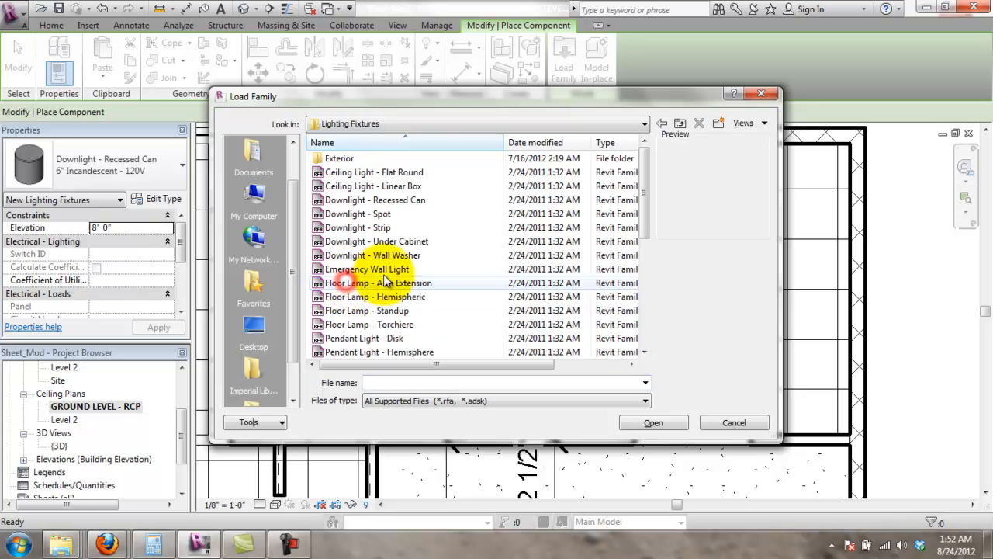
left_click(398, 226)
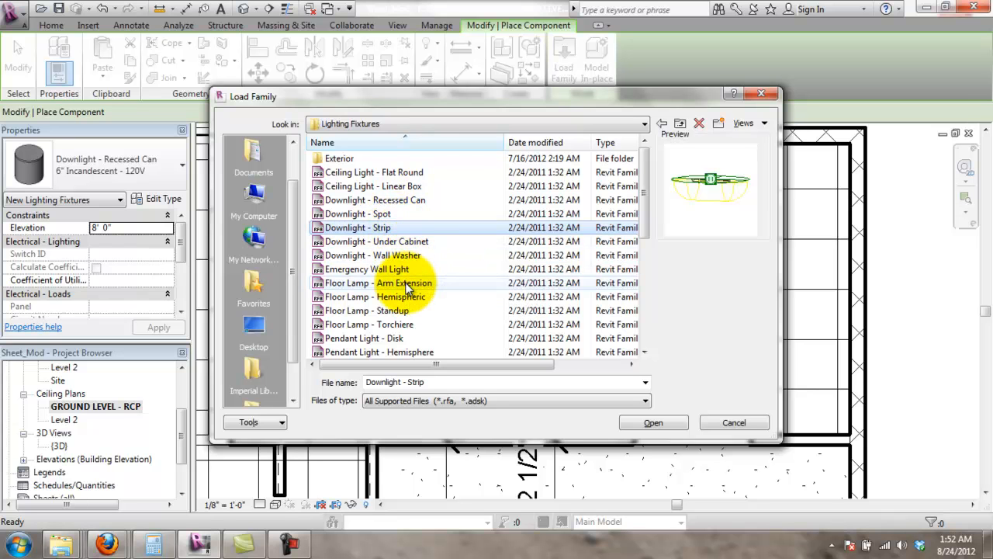
left_click(422, 353)
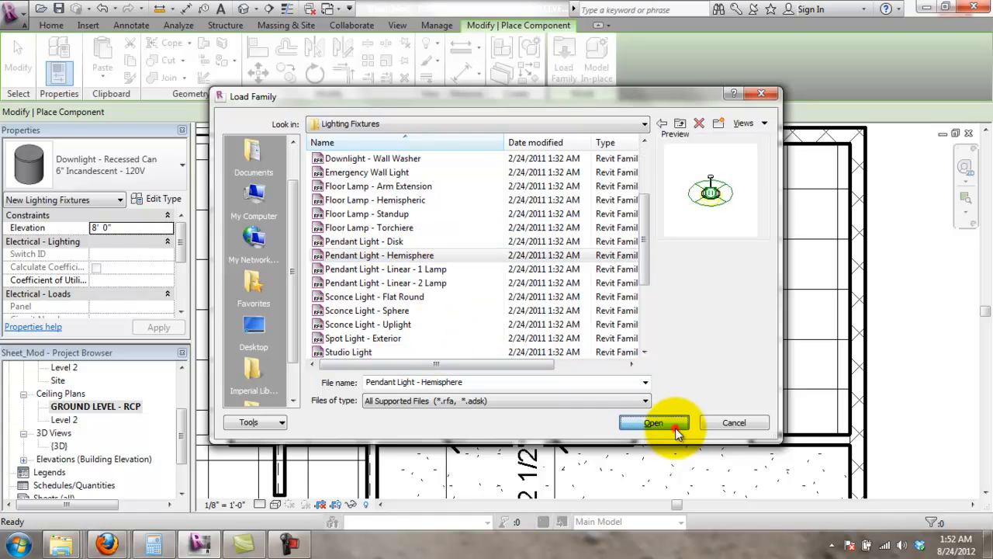
left_click(654, 423)
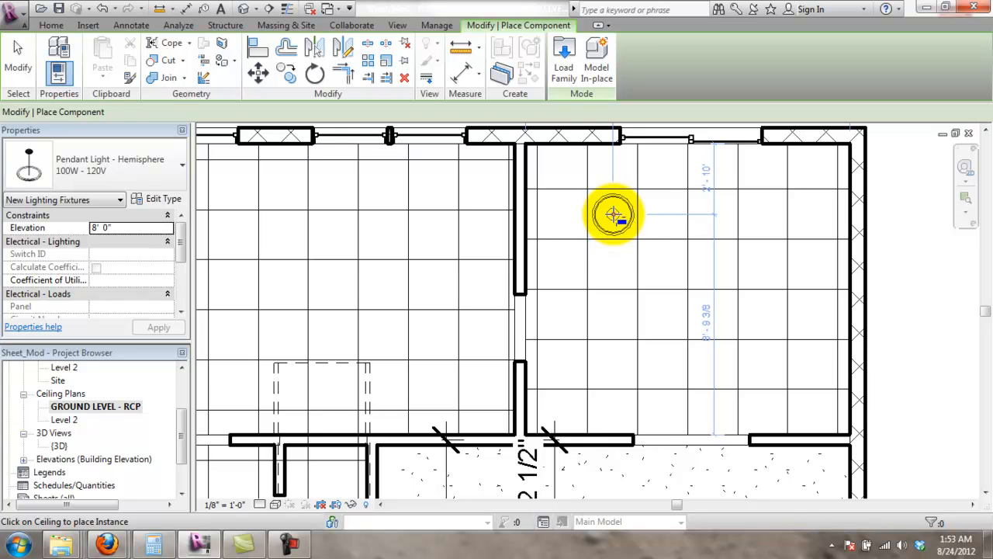
- Place hemisphere pendant lights at four points in a two-by-two grid in the upper-right room
left_click(613, 214)
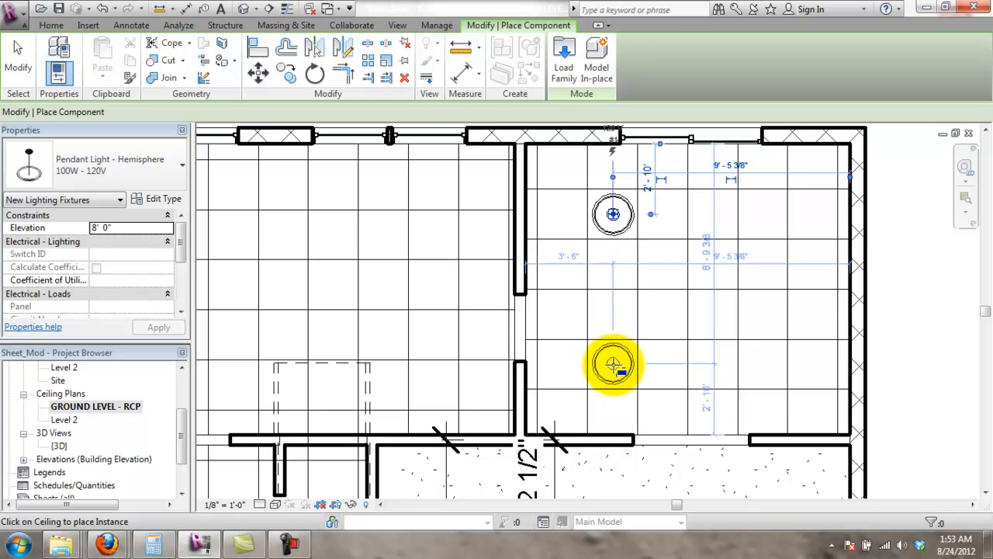
left_click(613, 364)
left_click(765, 362)
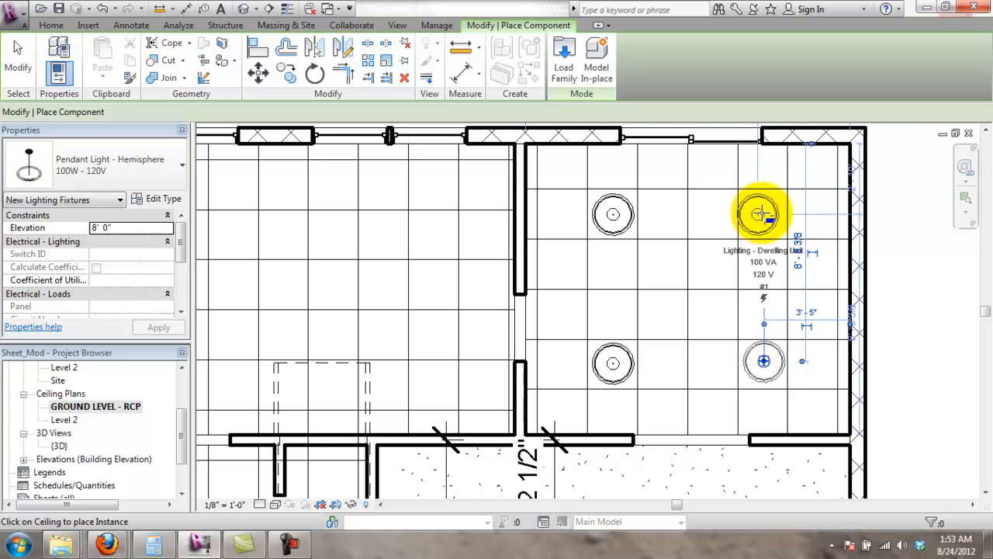
left_click(761, 212)
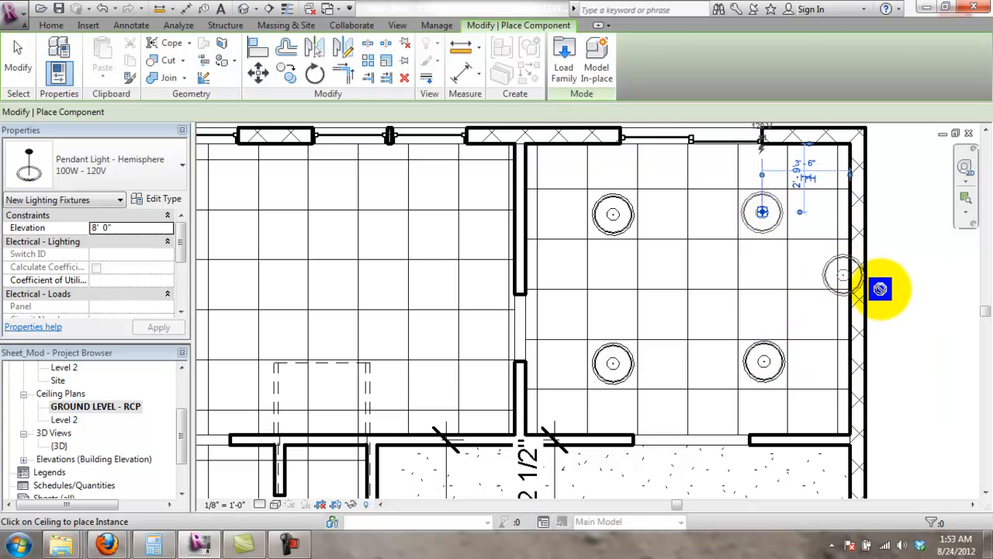
key("Escape")
key("Escape")
scroll(892, 291, "up", 2)
scroll(516, 194, "down", 2)
scroll(513, 187, "down", 1)
middle_click_drag(538, 210, 539, 311)
scroll(485, 257, "up", 2)
scroll(486, 290, "up", 2)
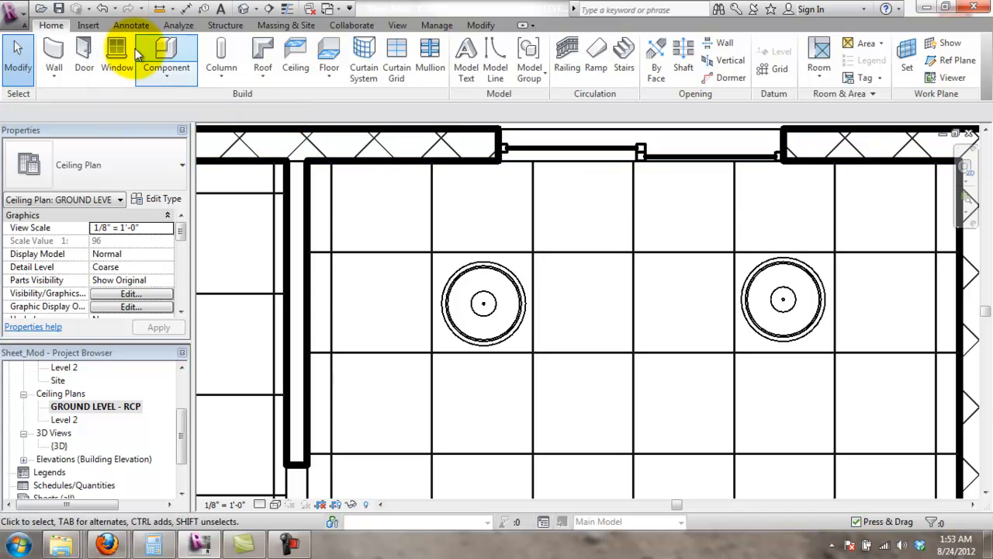
- Save the project from the reminder and place a test aligned dimension from the top wall to the upper-left light
left_click(125, 25)
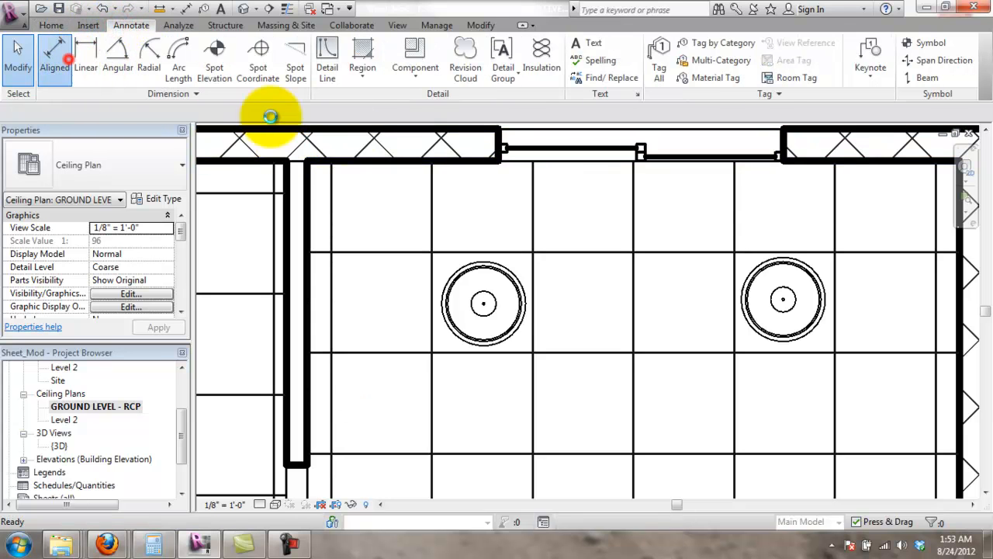
left_click(455, 239)
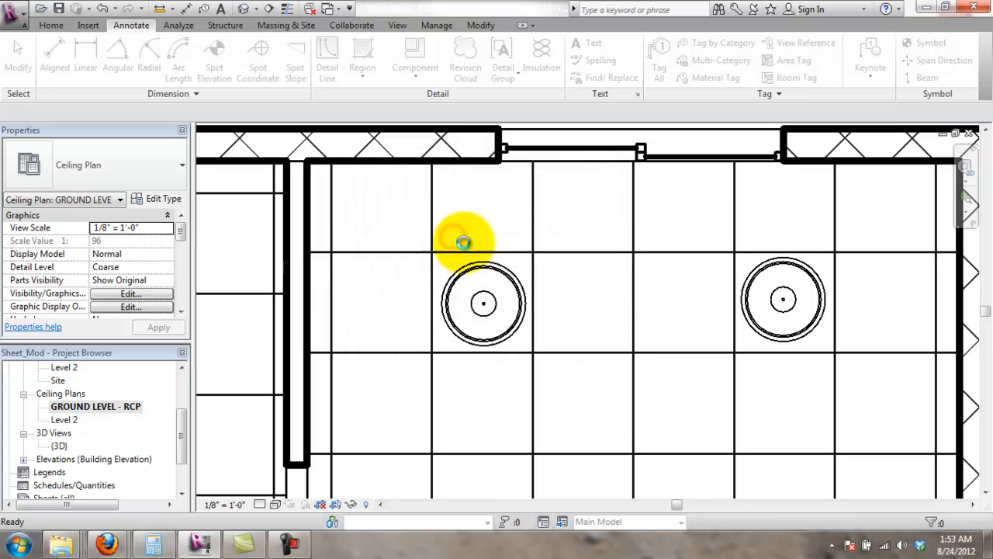
key("d")
key("i")
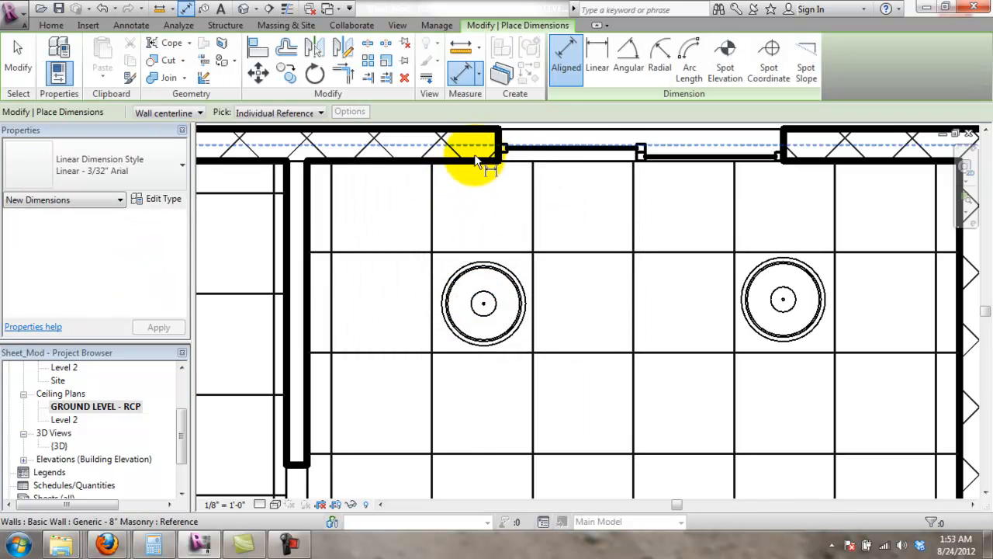
left_click(478, 151)
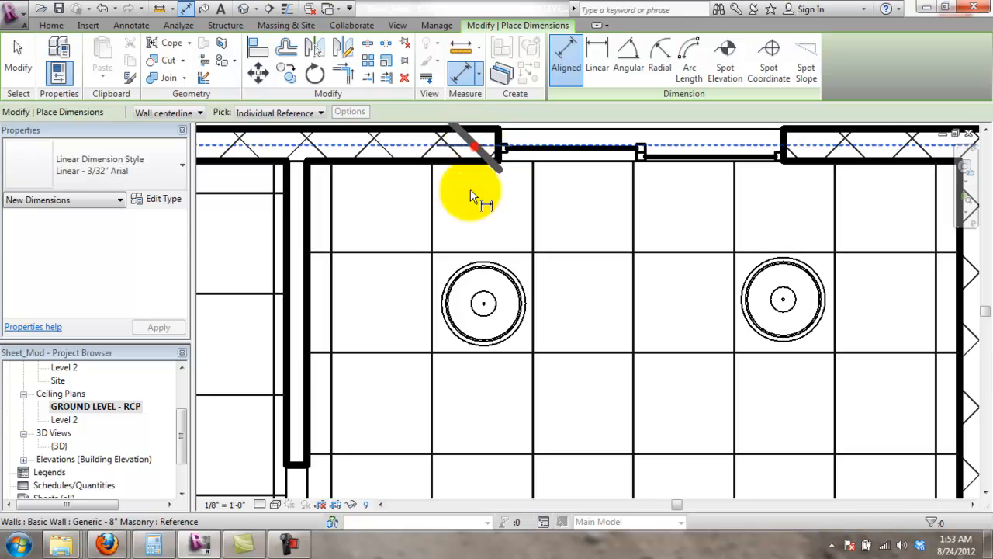
left_click(462, 307)
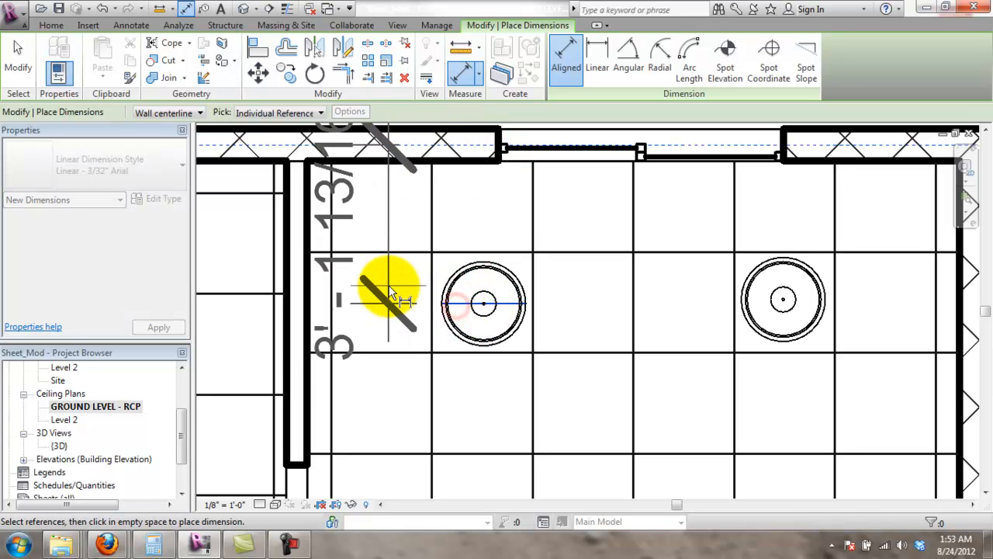
scroll(392, 293, "down", 3)
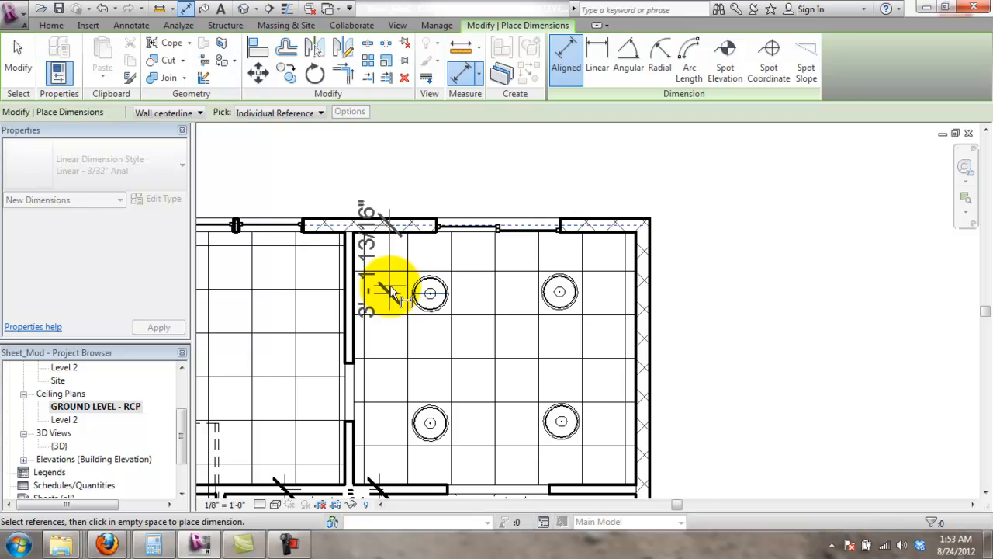
left_click(396, 293)
key("Escape")
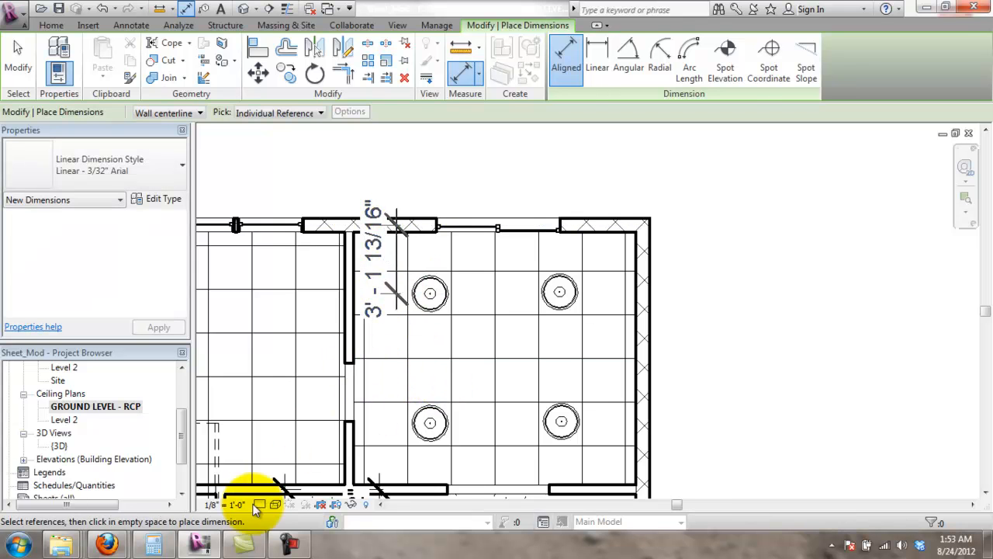
key("Escape")
- Set the view scale to 1/4" = 1'-0" and bring the upper room into view
left_click(230, 506)
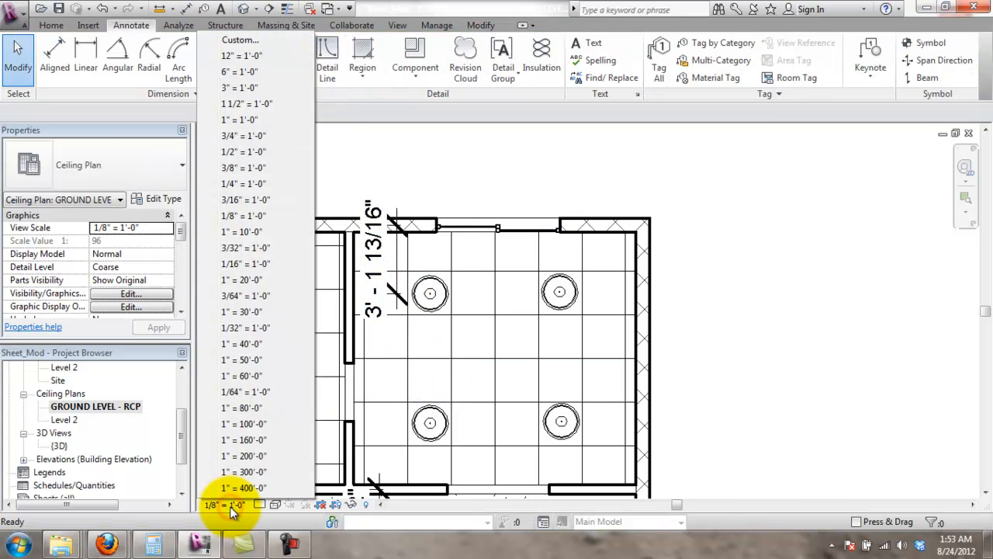
left_click(243, 186)
scroll(675, 353, "up", 4)
scroll(675, 353, "up", 3)
middle_click_drag(876, 436, 765, 326)
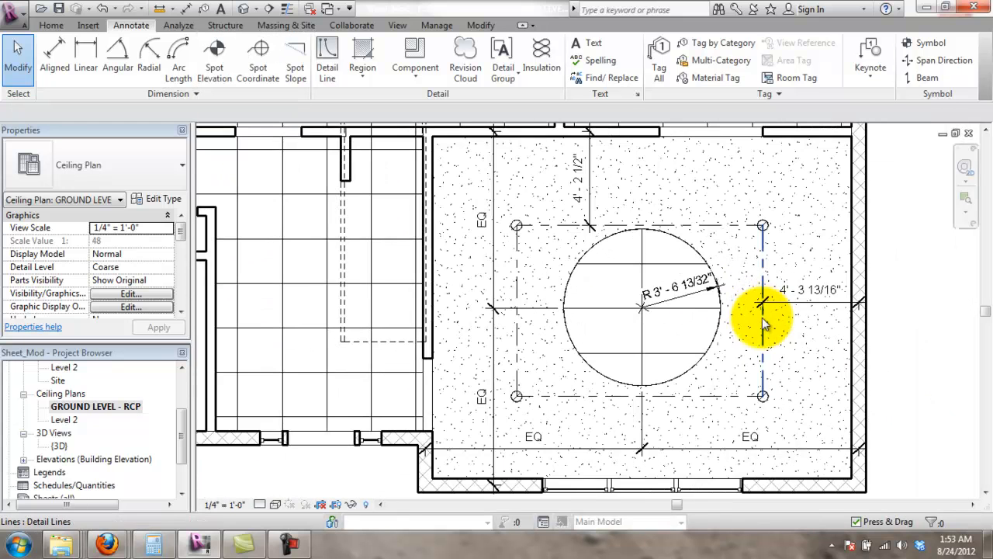
middle_click_drag(717, 138, 703, 327)
middle_click_drag(653, 144, 651, 341)
scroll(611, 293, "up", 2)
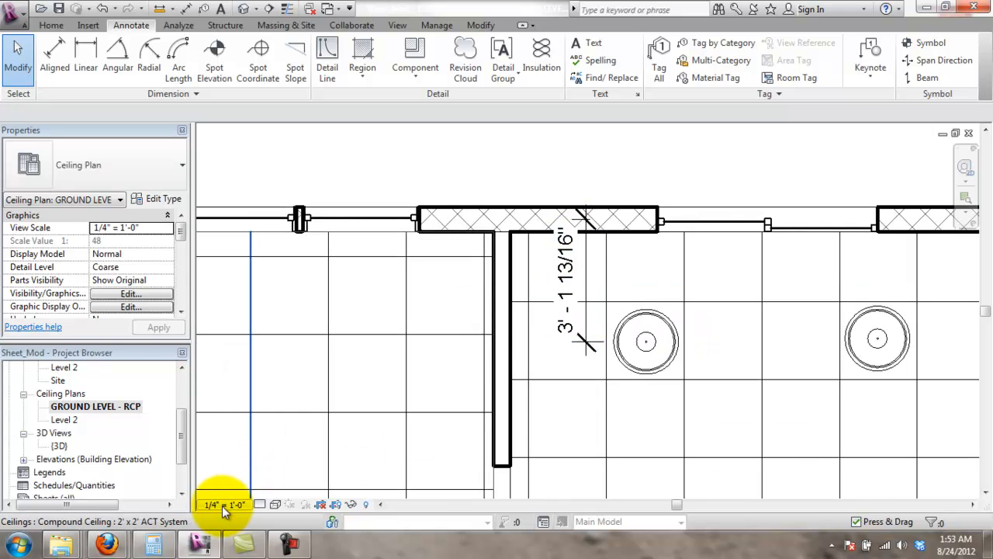
- Move the 3'-1 13/16" dimension text, then delete the test dimension
left_click(557, 275)
left_click_drag(577, 291, 563, 305)
left_click(633, 189)
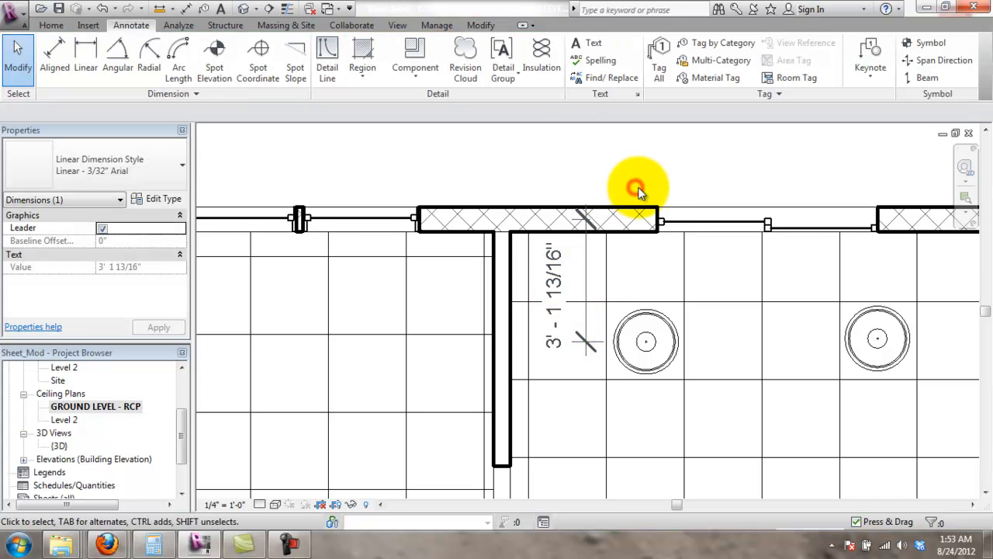
scroll(648, 218, "down", 1)
scroll(698, 271, "down", 1)
middle_click_drag(870, 379, 766, 352)
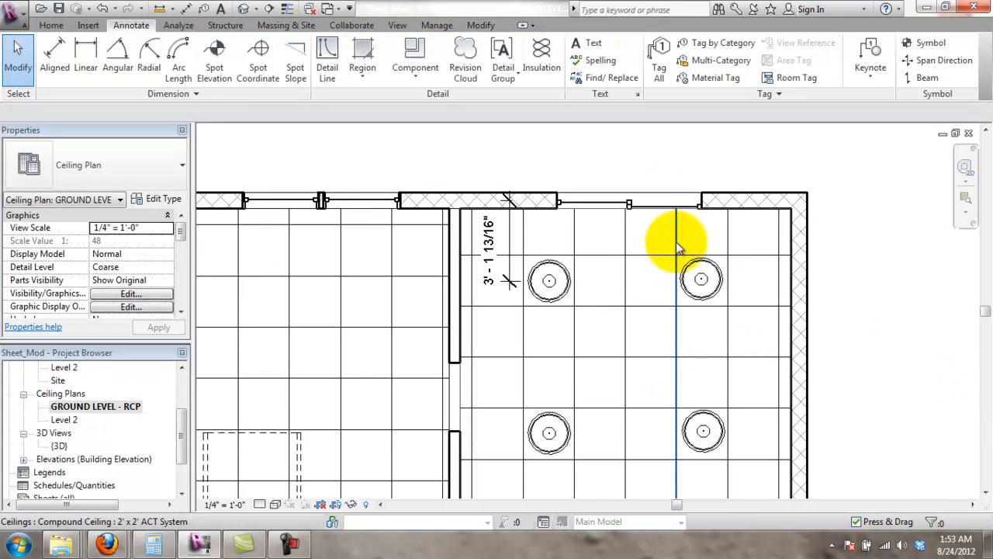
scroll(535, 256, "up", 1)
scroll(465, 250, "up", 1)
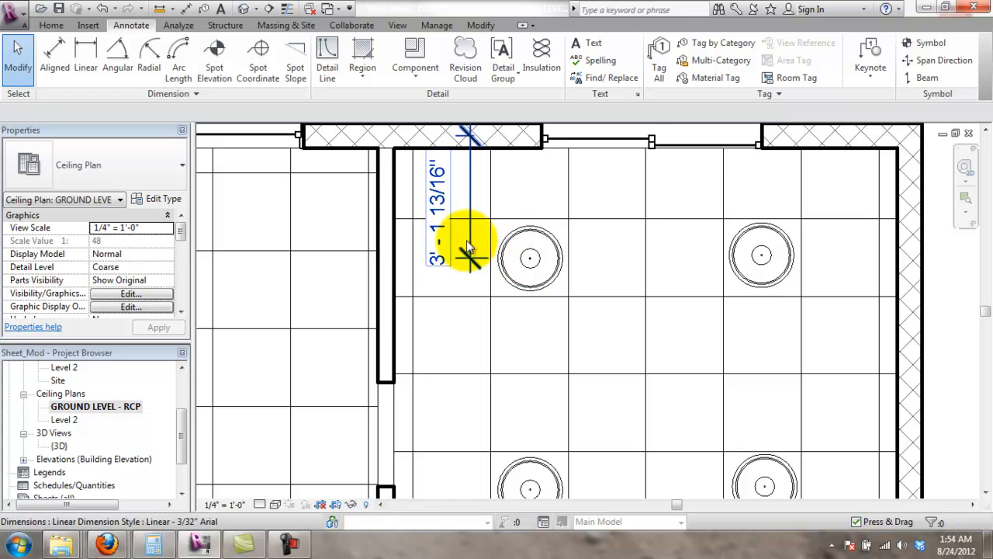
left_click(470, 245)
key("Delete")
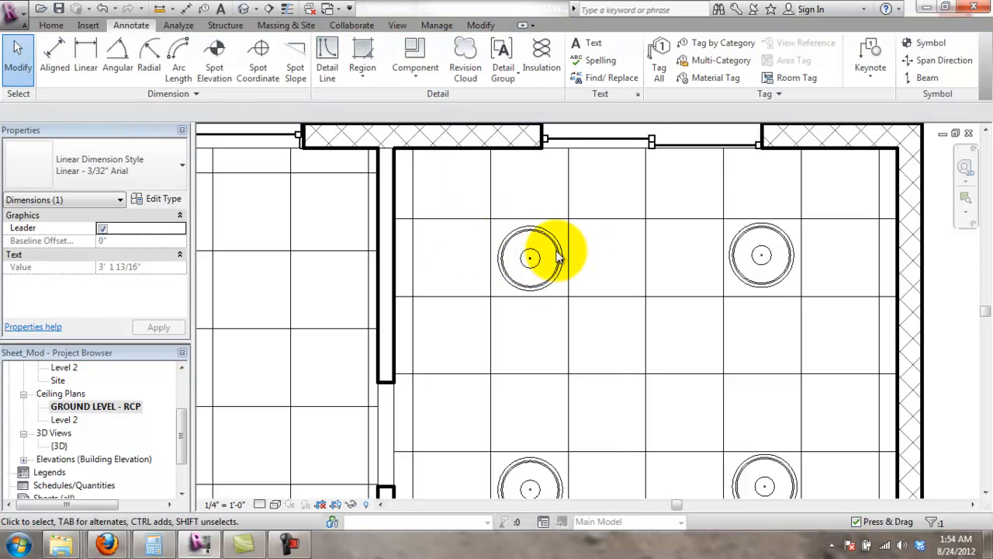
- Start Align (AL) on the upper-right pendant, using the upper-left light's centre as reference
left_click(557, 256)
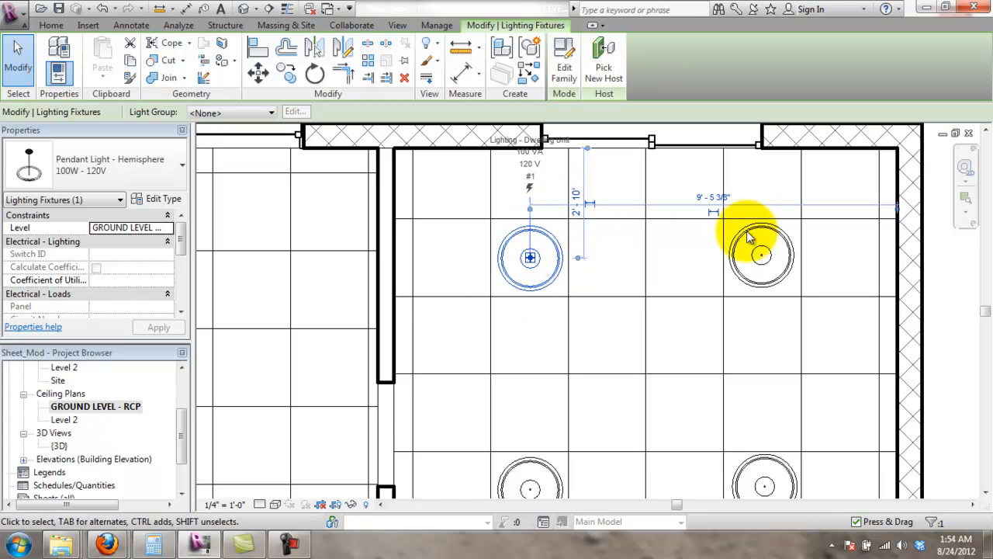
left_click(627, 246)
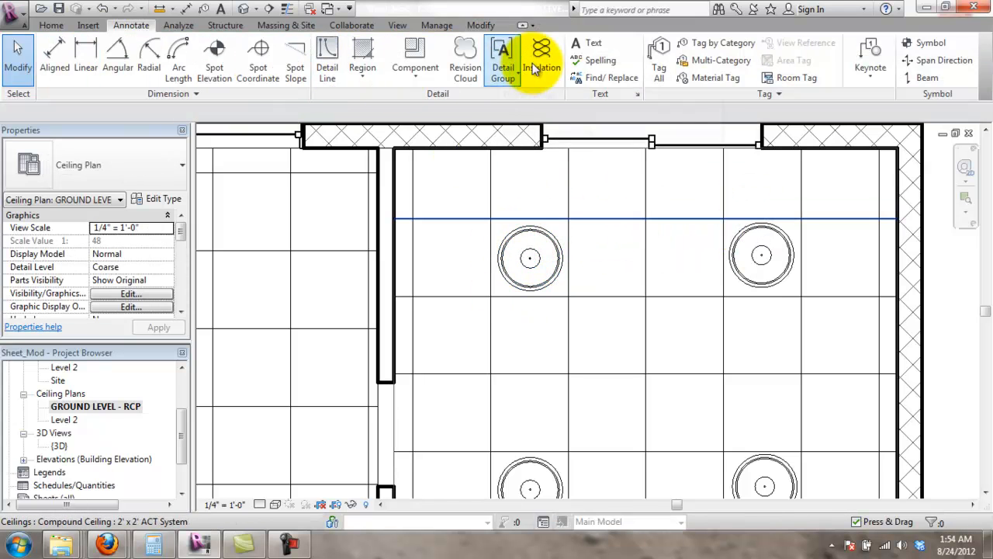
left_click(773, 247)
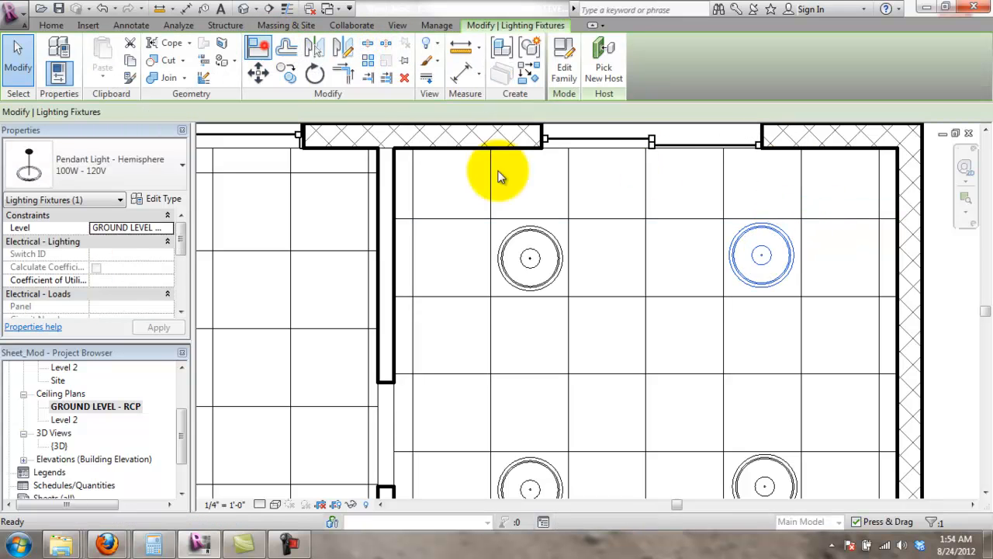
key("a")
key("l")
left_click(543, 257)
- Align the upper-right pendant light to the upper-left light's centre and lock it
left_click(745, 252)
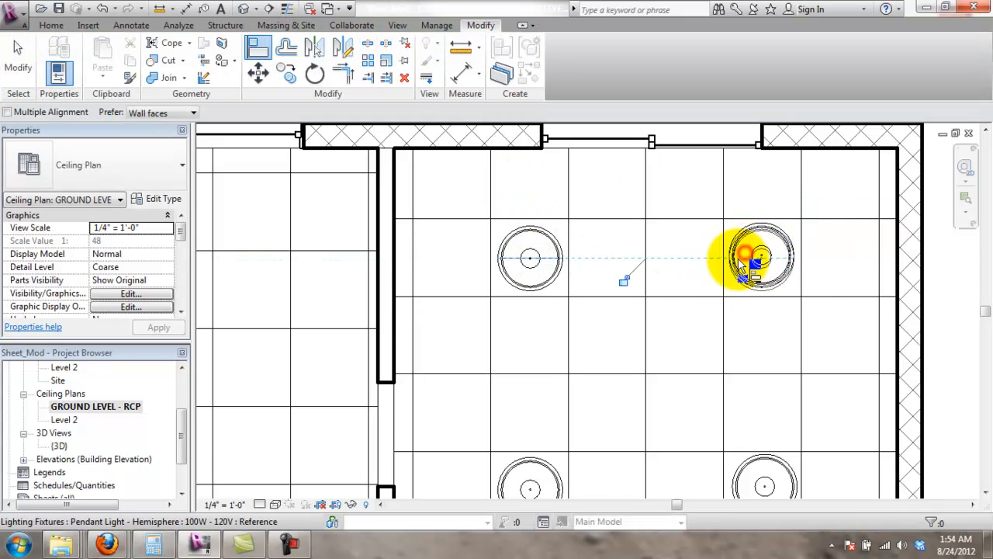
left_click(629, 280)
scroll(543, 291, "up", 1)
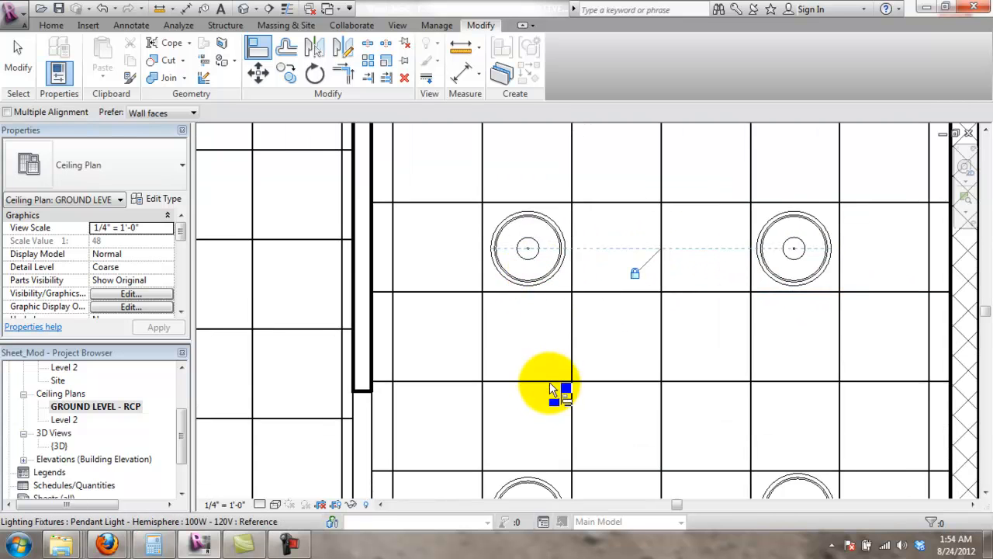
scroll(553, 391, "down", 1)
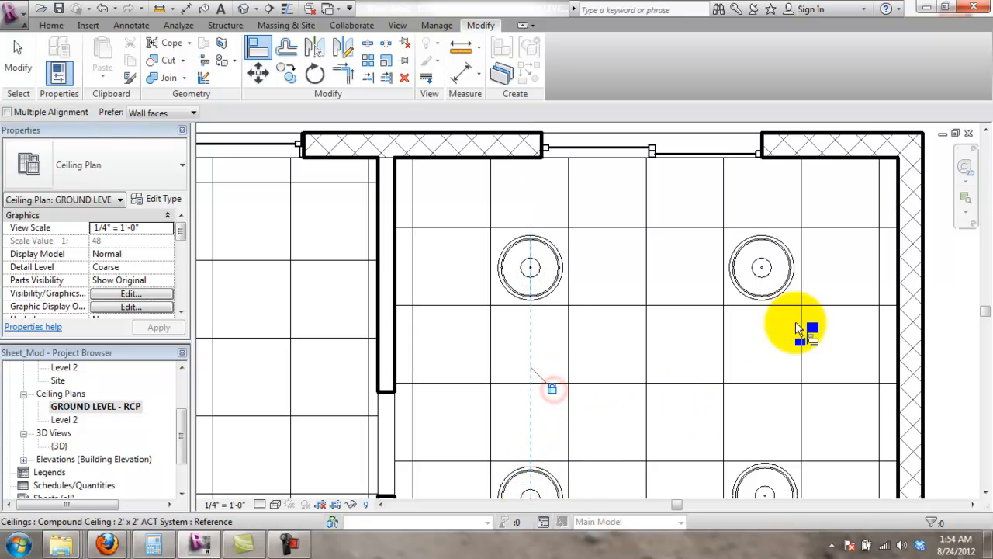
left_click(763, 272)
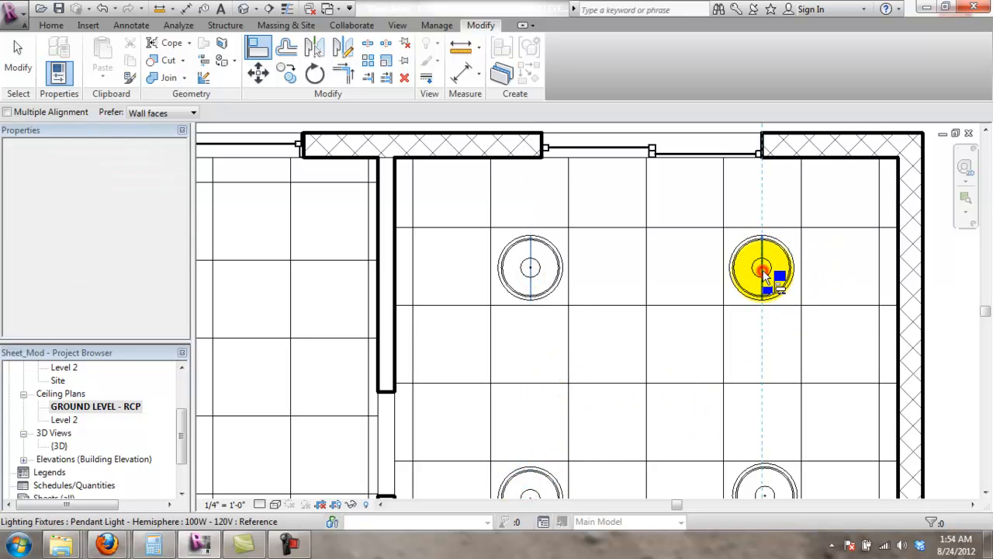
middle_click_drag(780, 431, 780, 353)
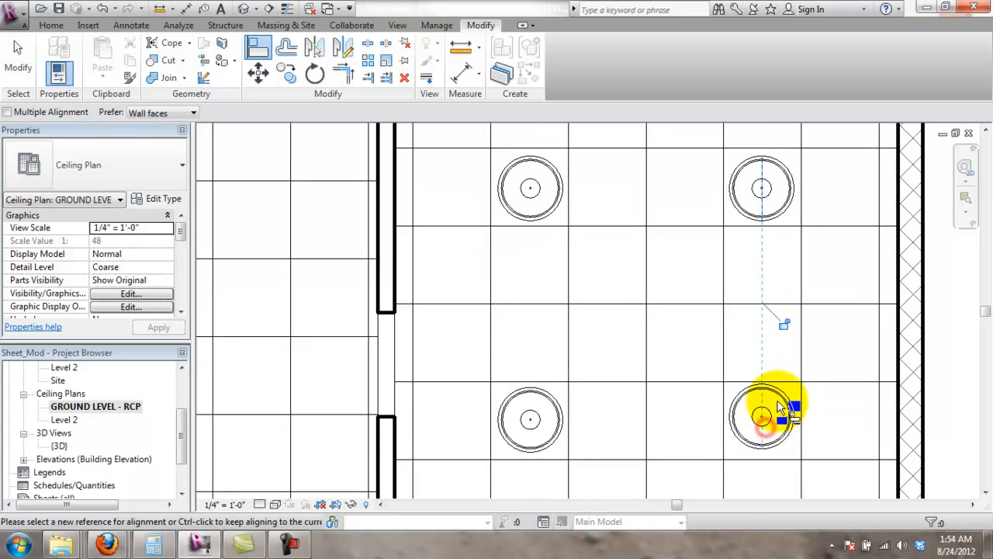
middle_click_drag(658, 382, 655, 315)
scroll(643, 383, "down", 1)
scroll(643, 383, "down", 2)
scroll(643, 383, "up", 2)
scroll(655, 315, "up", 1)
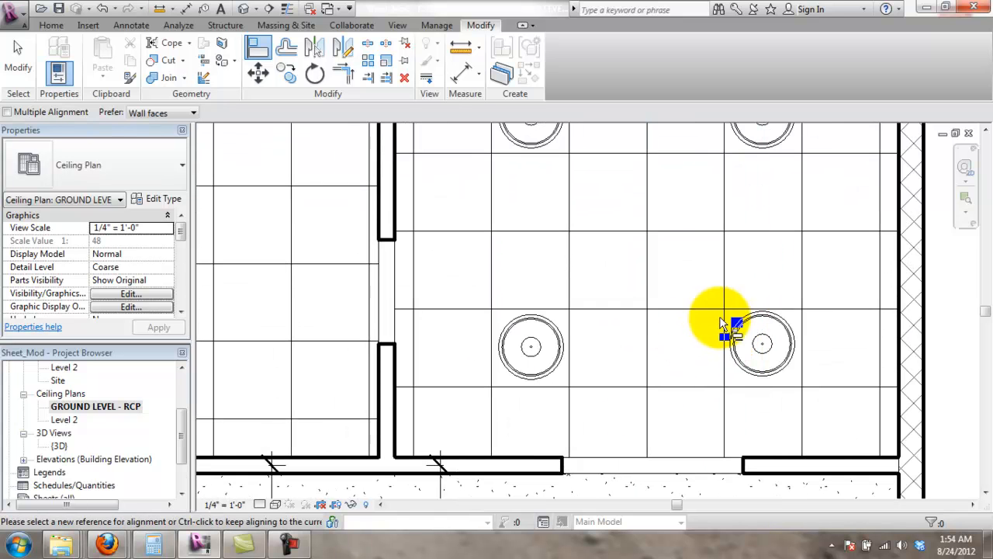
key("Escape")
- Set the lower-left pendant light 3'-0" from the bottom wall, after first trying 2'-10"
left_click(560, 346)
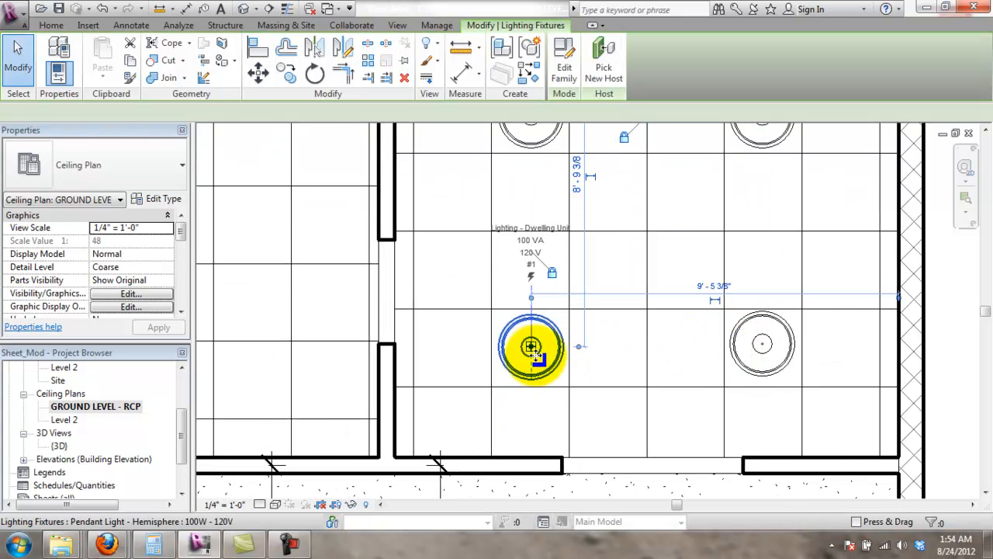
scroll(587, 284, "down", 3)
middle_click_drag(616, 268, 612, 313)
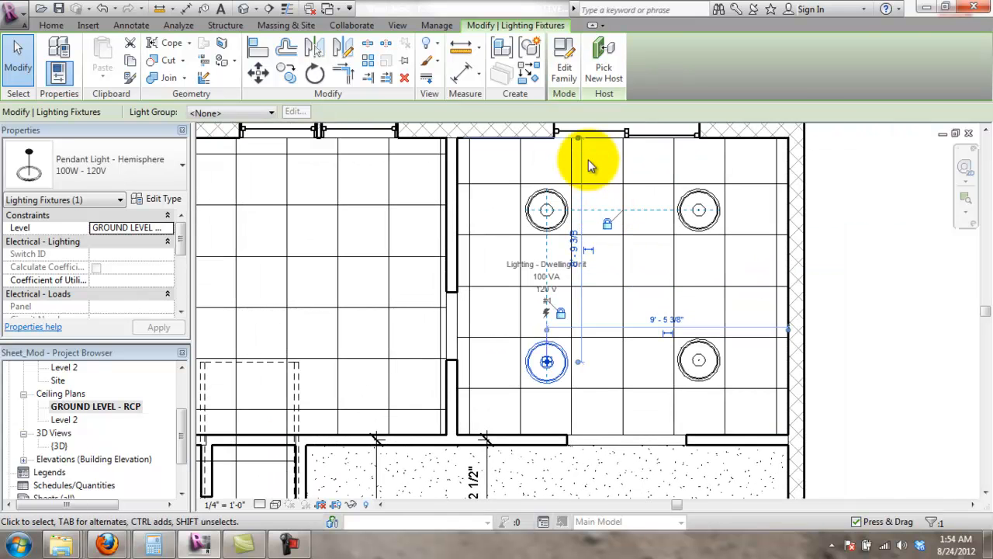
left_click_drag(582, 141, 571, 443)
scroll(581, 399, "up", 1)
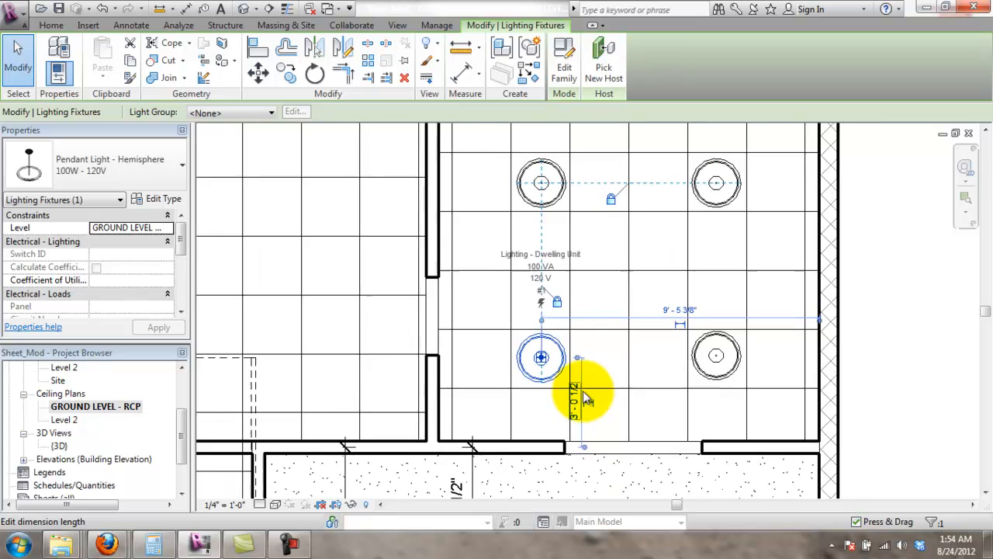
scroll(587, 398, "down", 1)
scroll(587, 398, "up", 2)
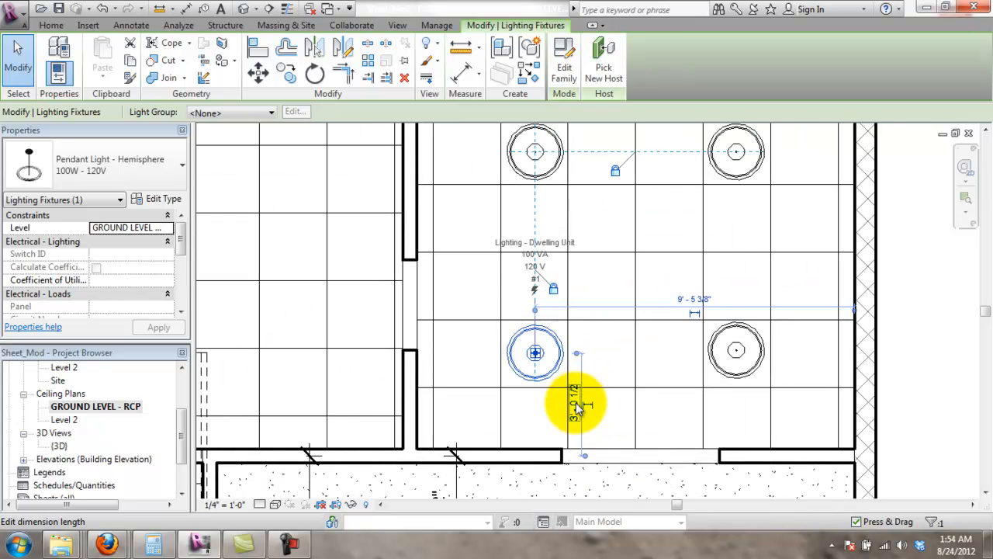
left_click(574, 405)
type("2")
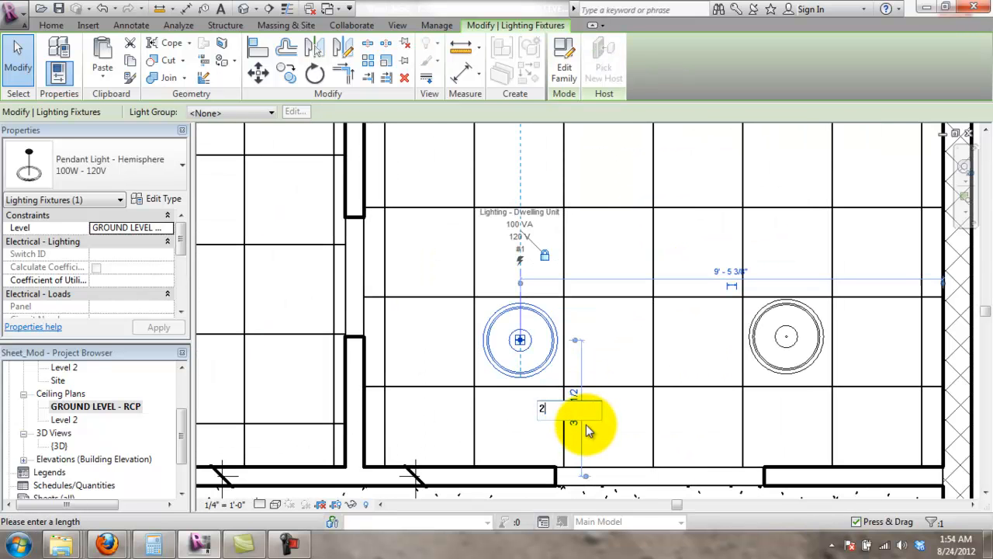
type("' - 10")
key("Return")
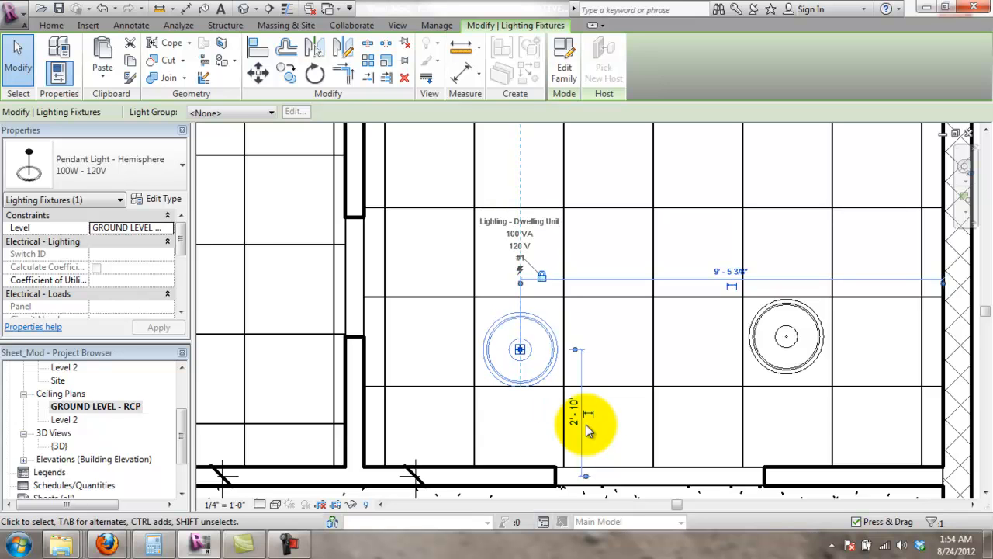
left_click(573, 412)
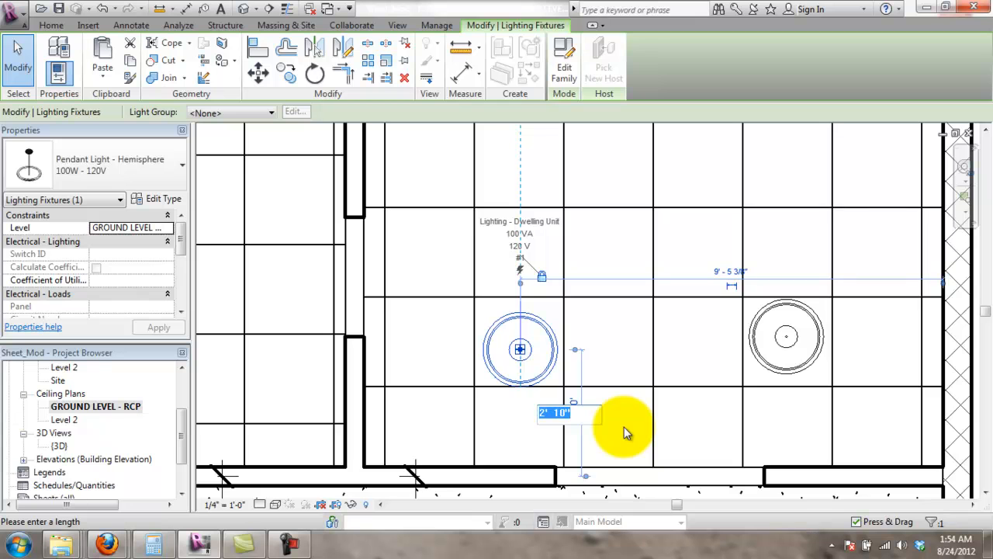
type("3'")
key("Return")
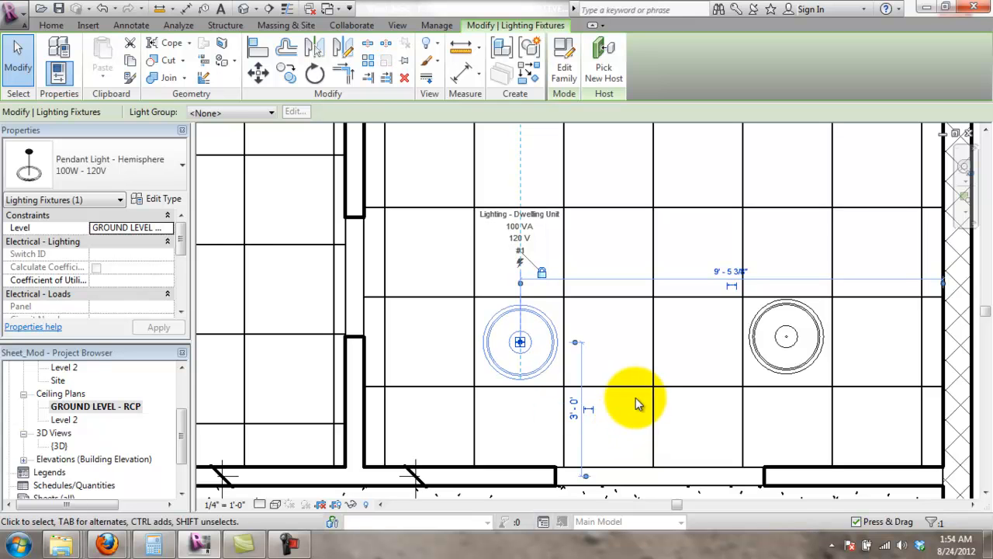
left_click(637, 366)
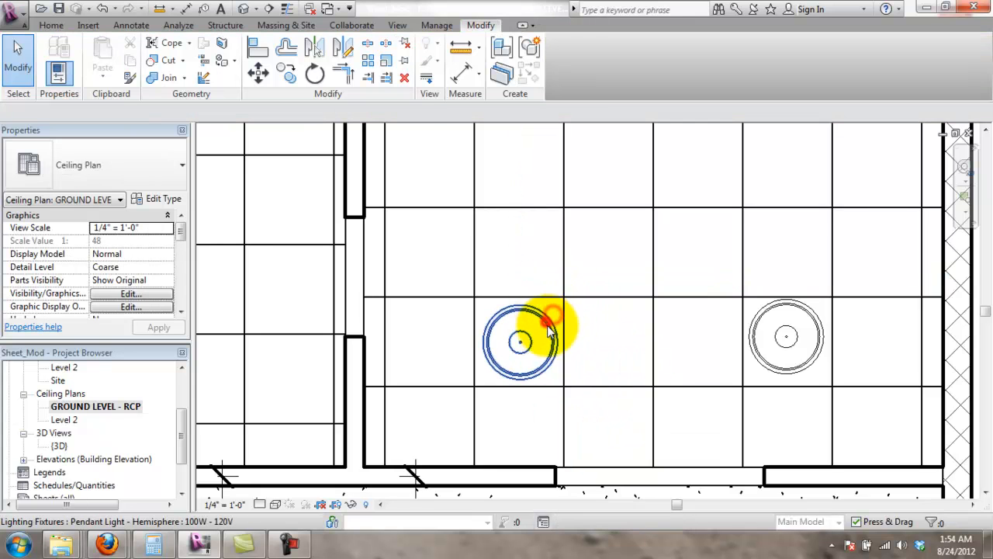
- Align the lower-right pendant light with the lower-left light's centre line
left_click(548, 330)
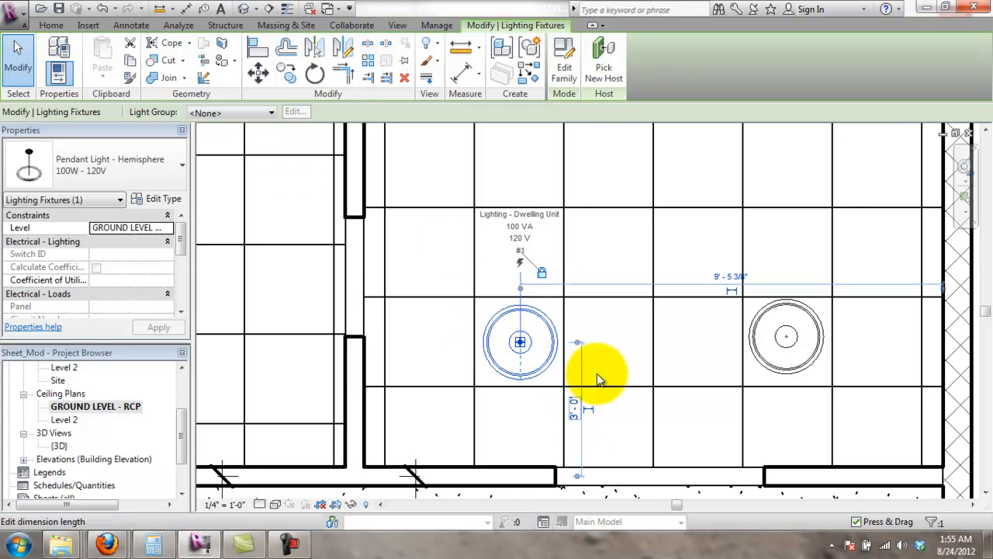
left_click(596, 309)
middle_click_drag(625, 351, 569, 369)
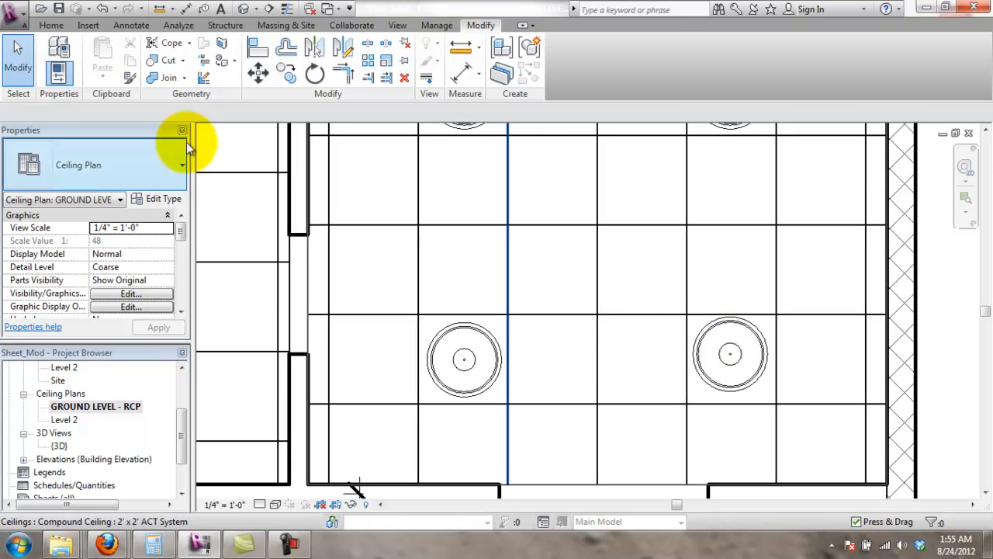
left_click(260, 26)
left_click(326, 55)
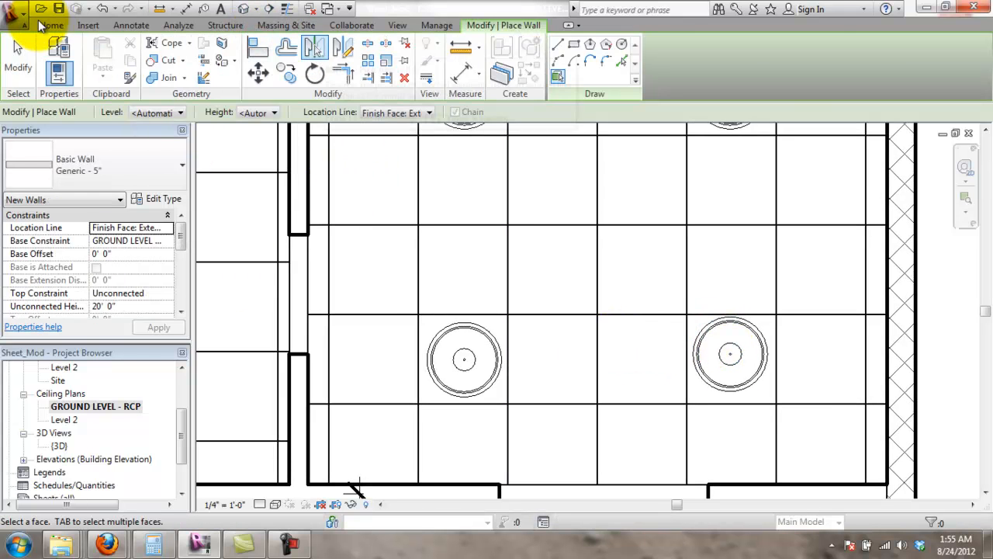
left_click(51, 25)
left_click(515, 27)
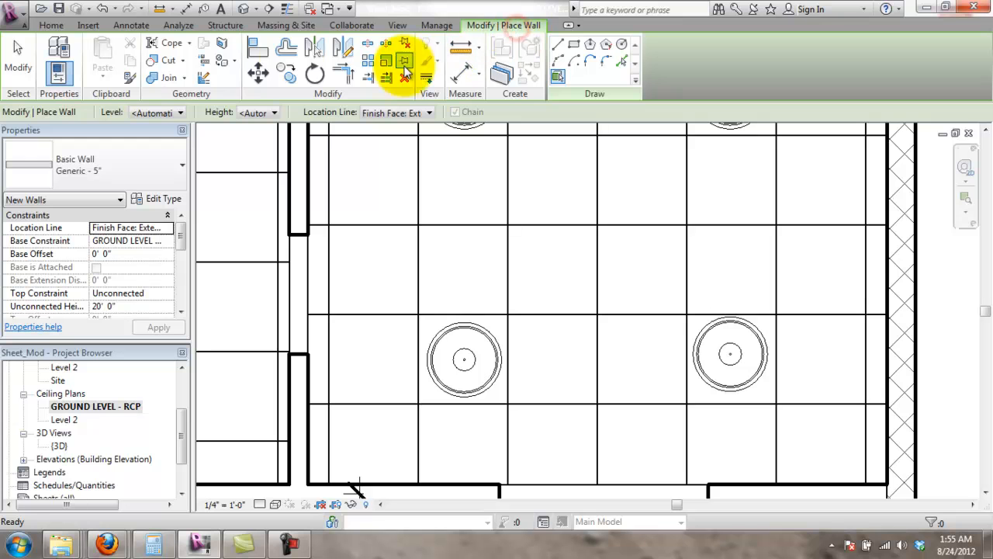
left_click(258, 47)
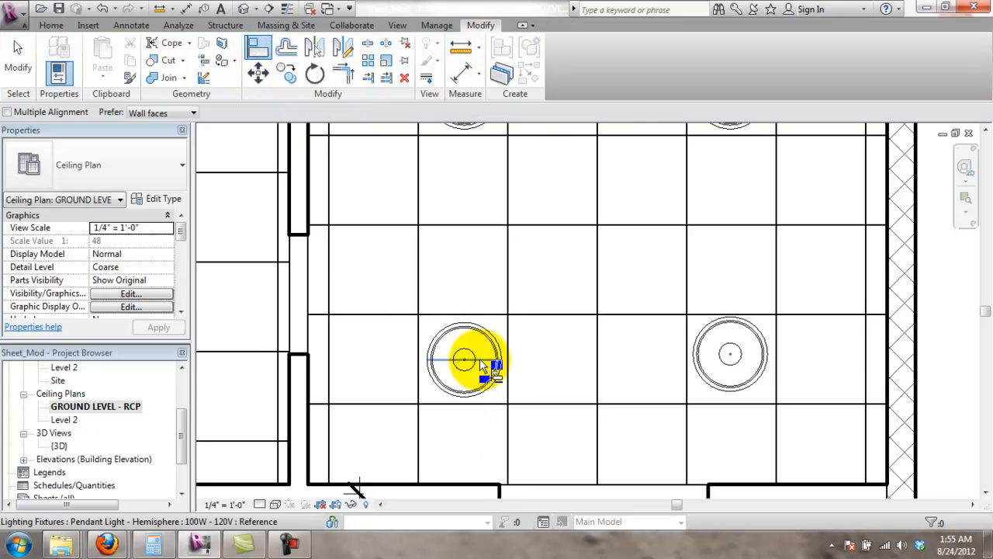
left_click(479, 358)
left_click(749, 353)
- Align the lower-right pendant directly beneath the upper-right light's centre
scroll(758, 392, "down", 2)
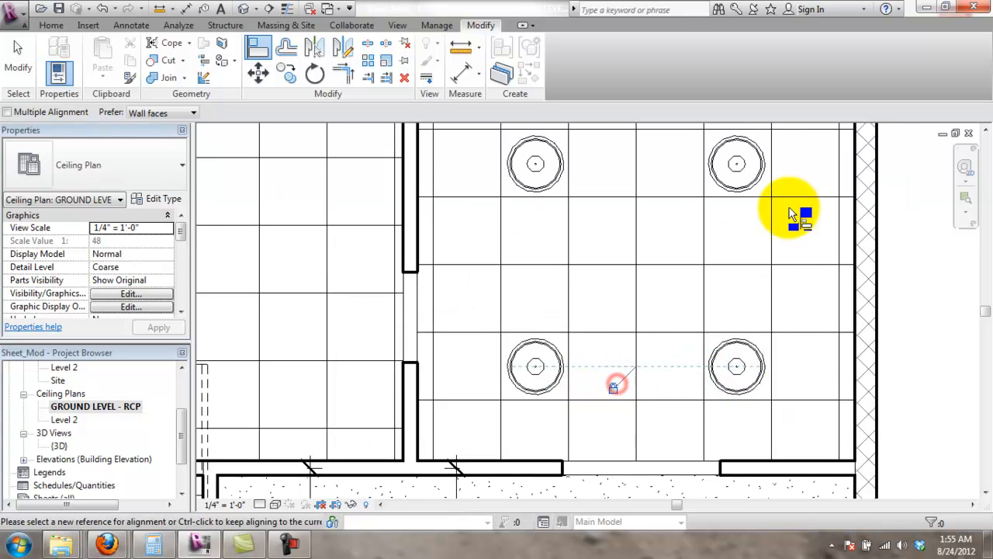
left_click(736, 158)
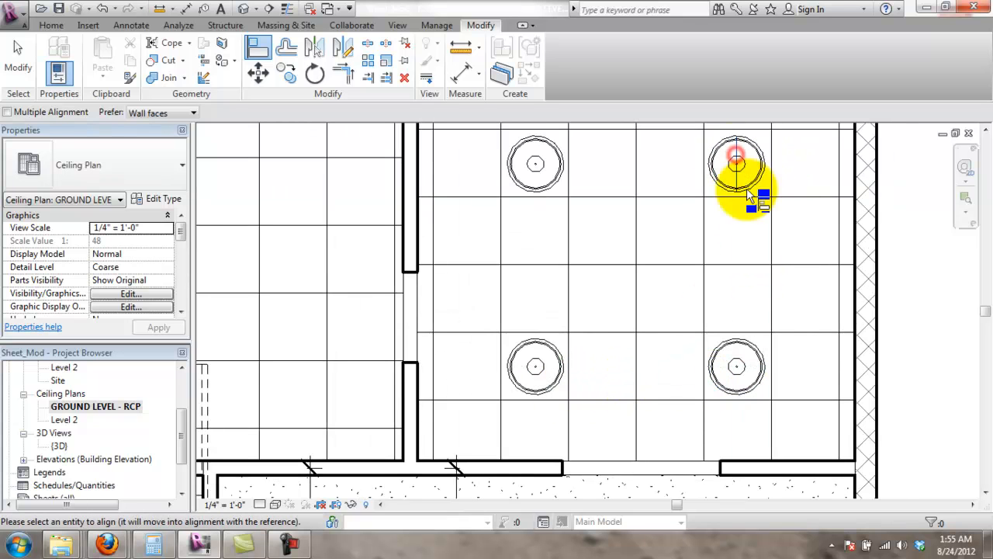
left_click(738, 366)
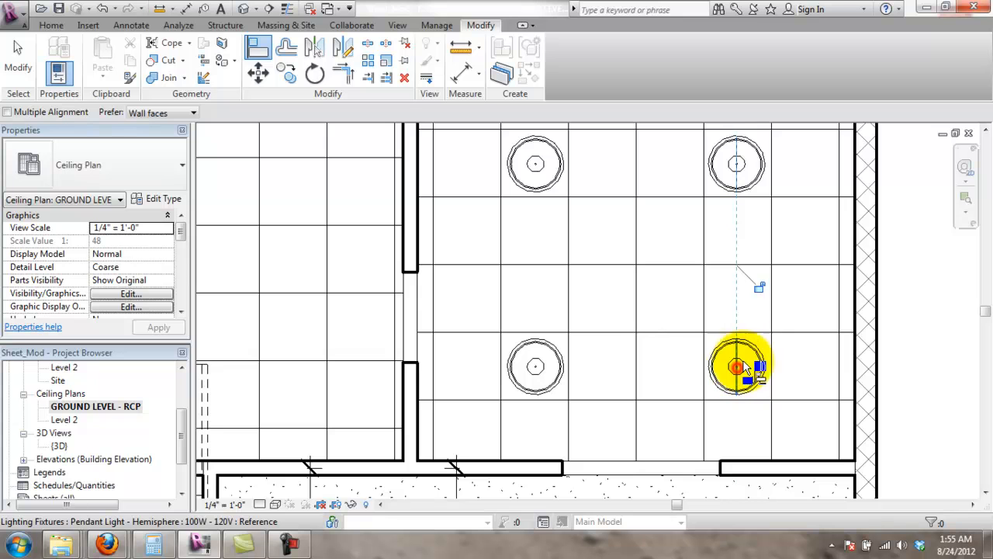
scroll(763, 301, "down", 1)
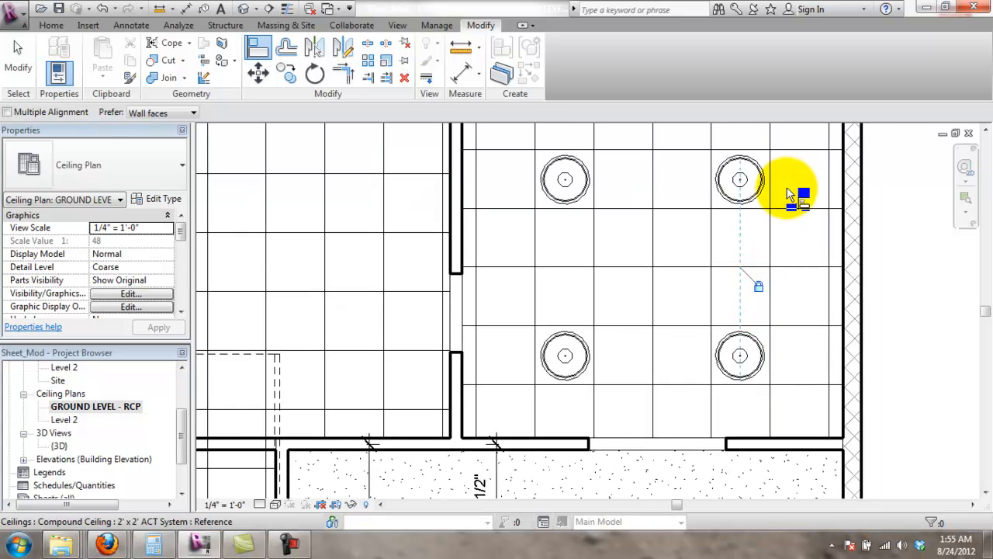
scroll(700, 372, "down", 1)
key("Escape")
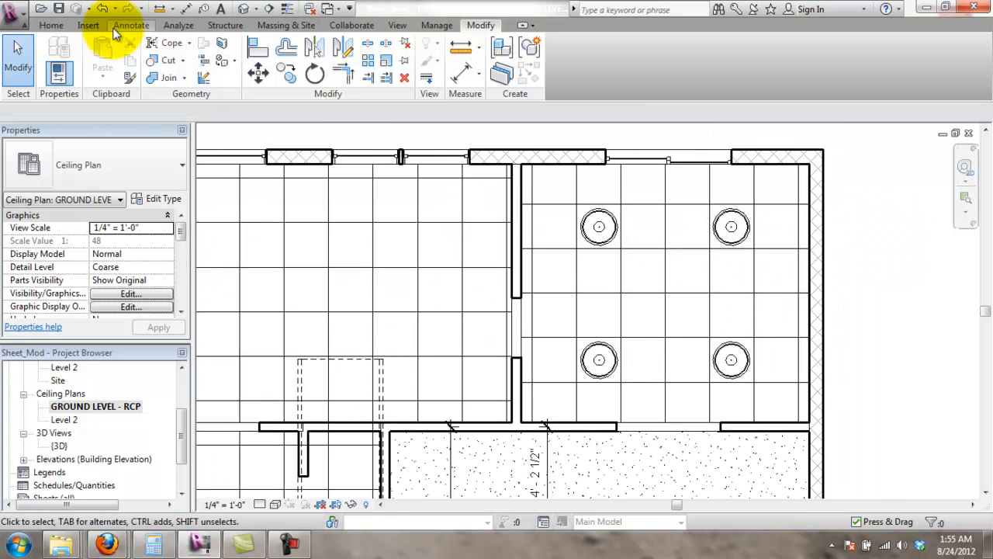
- Draw a <Centerline> detail-line rectangle from the upper-left light's centre to the lower-right light's centre
left_click(131, 25)
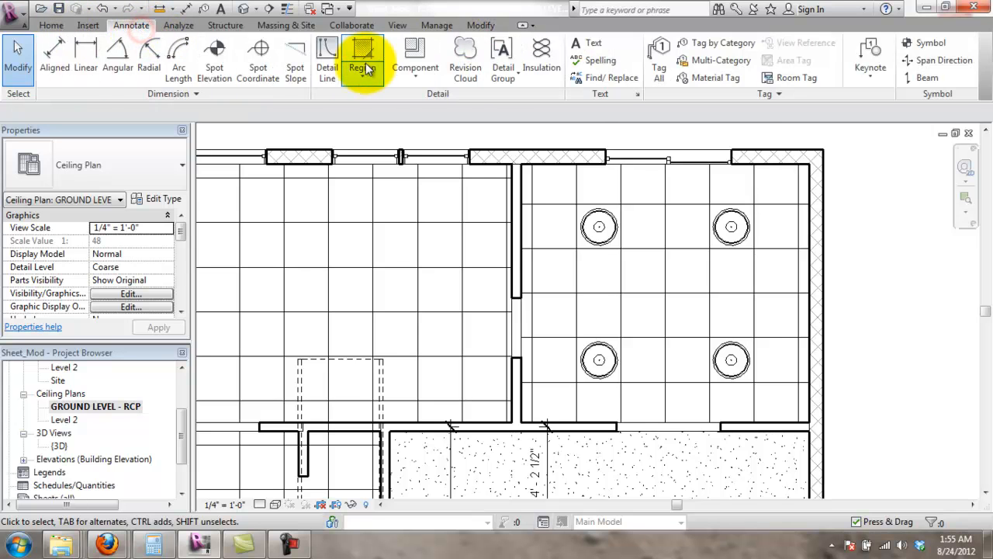
left_click(339, 62)
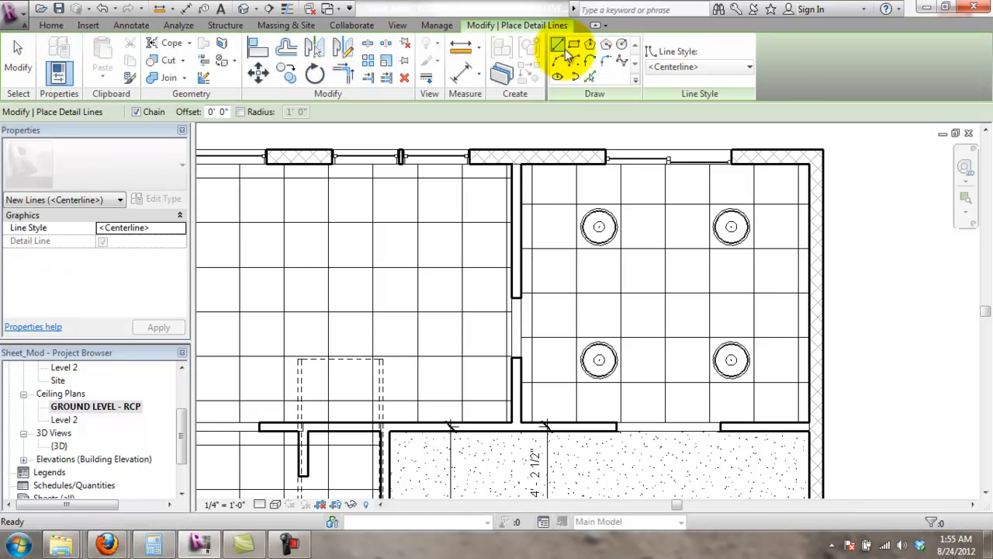
left_click(573, 47)
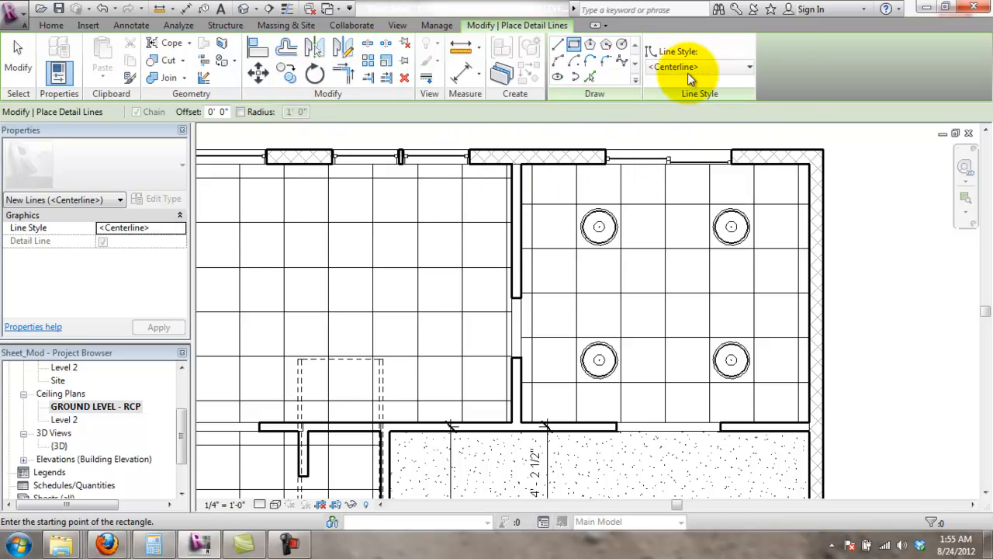
scroll(599, 227, "up", 5)
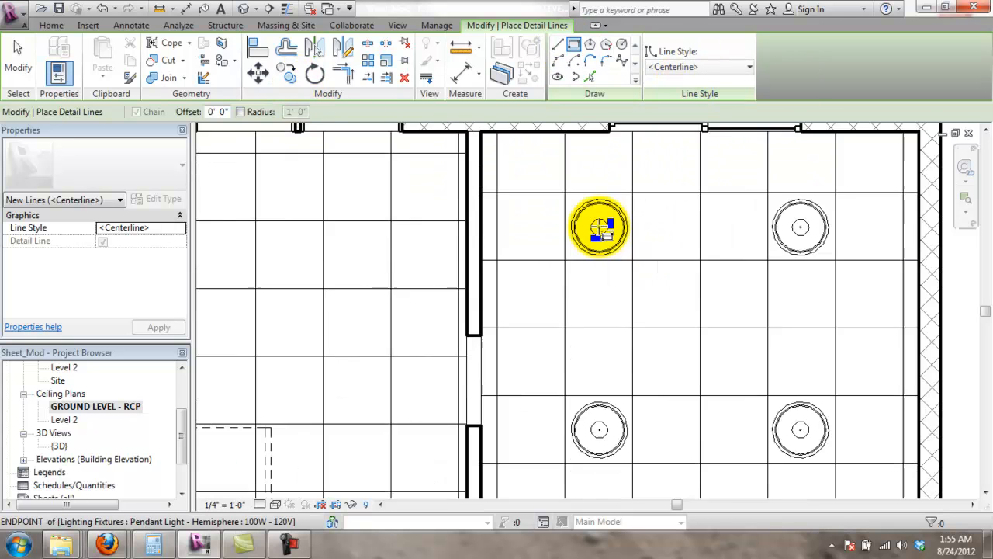
scroll(600, 228, "up", 4)
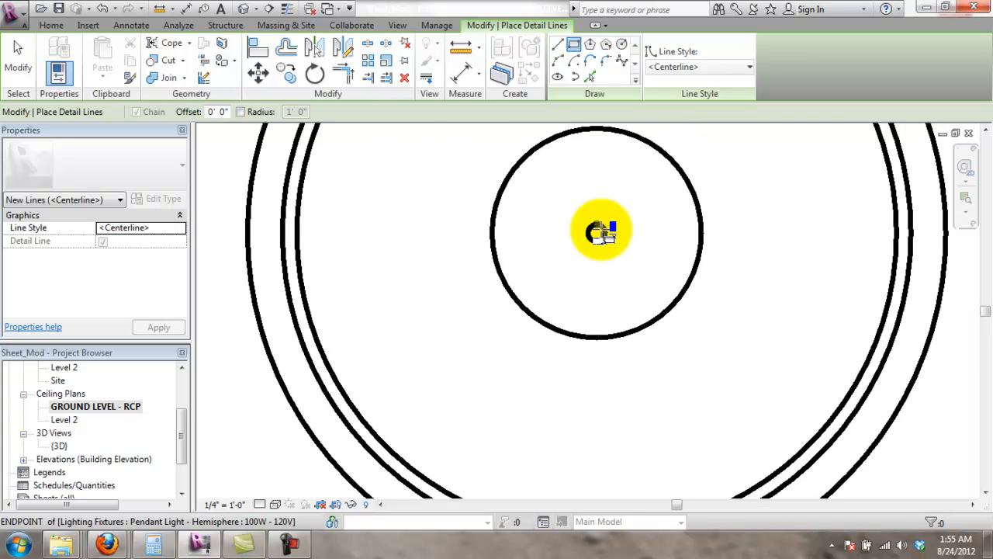
left_click(602, 267)
scroll(603, 303, "down", 10)
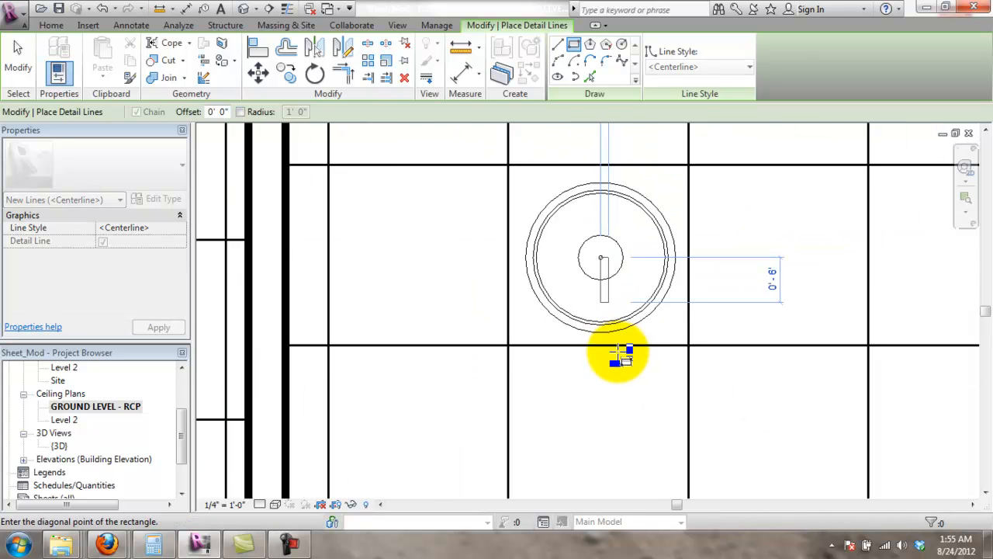
scroll(710, 446, "up", 9)
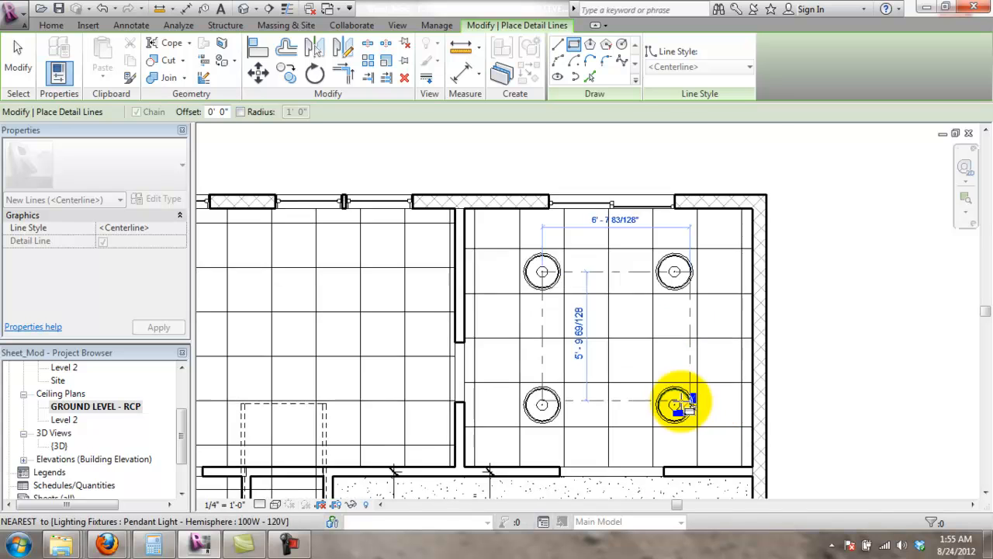
scroll(582, 450, "up", 2)
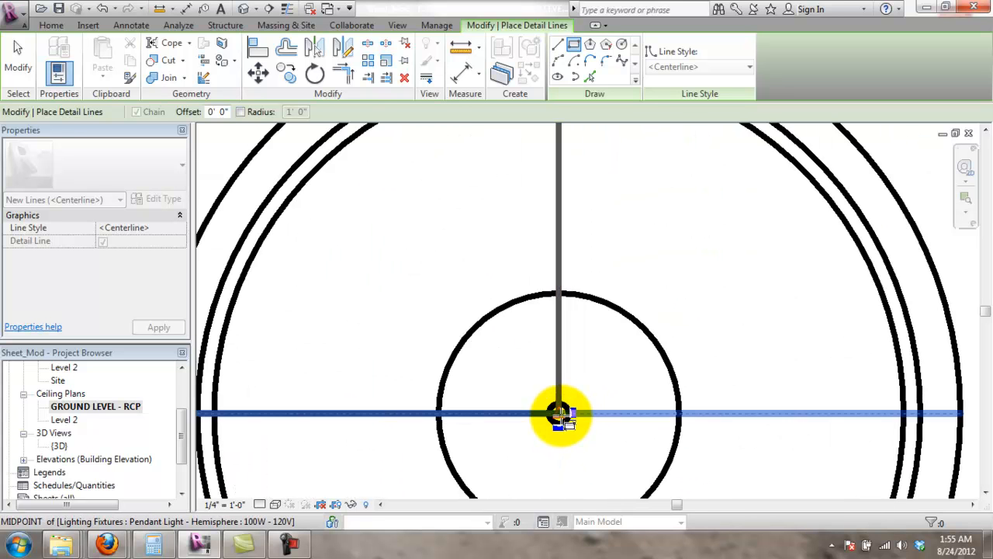
left_click(578, 407)
scroll(580, 407, "down", 3)
scroll(587, 402, "down", 5)
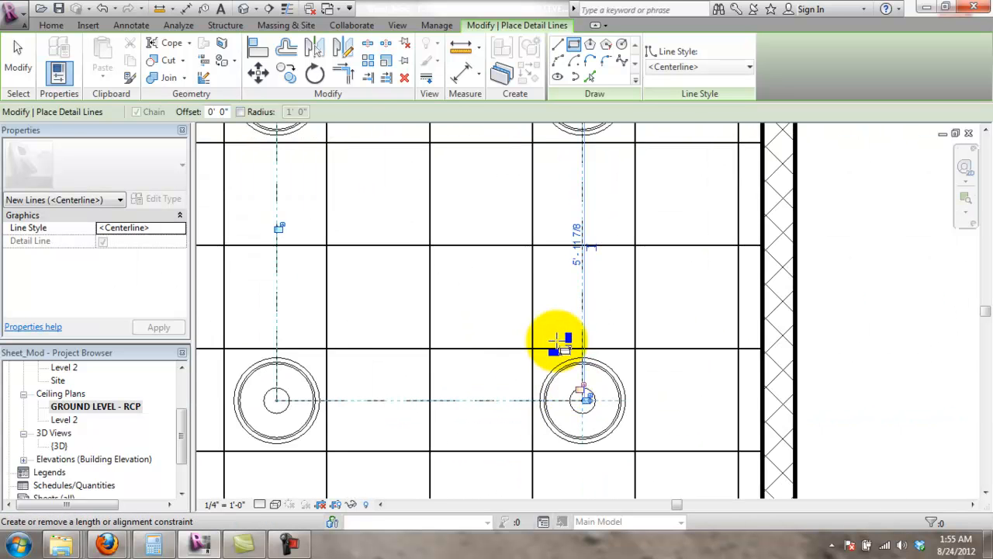
scroll(505, 310, "up", 4)
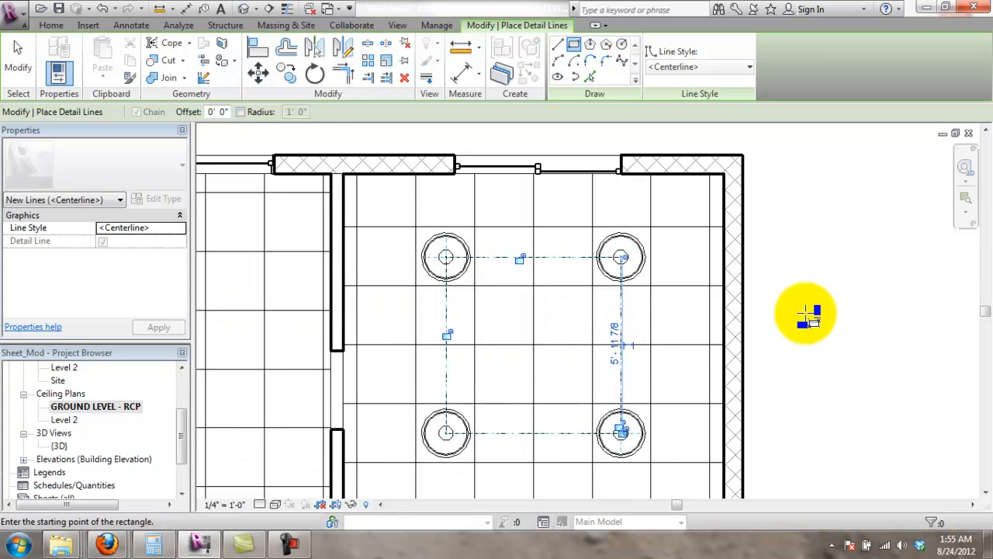
key("Escape")
key("Escape")
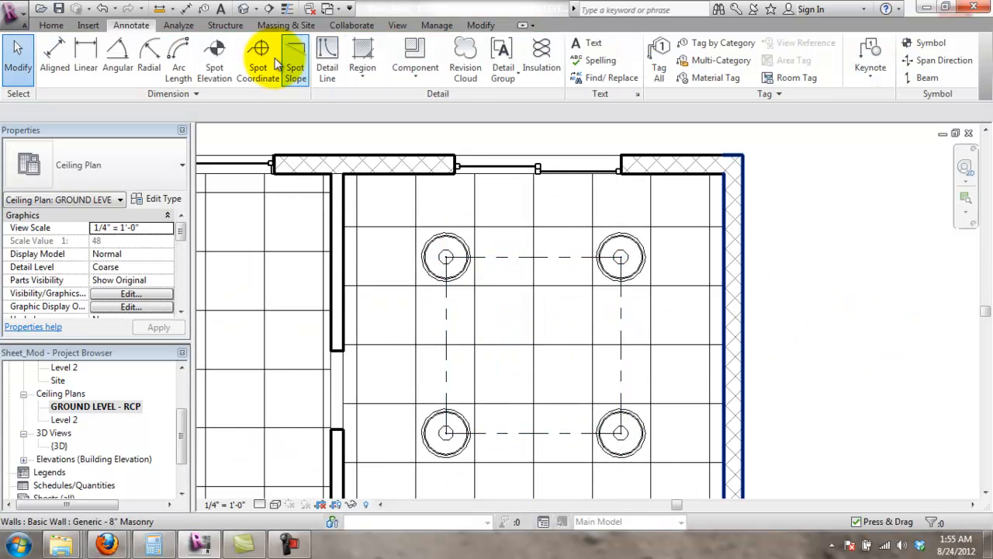
- Add an aligned dimension of 3'-1 13/16" from the upper wall to the lights' centreline
left_click(53, 26)
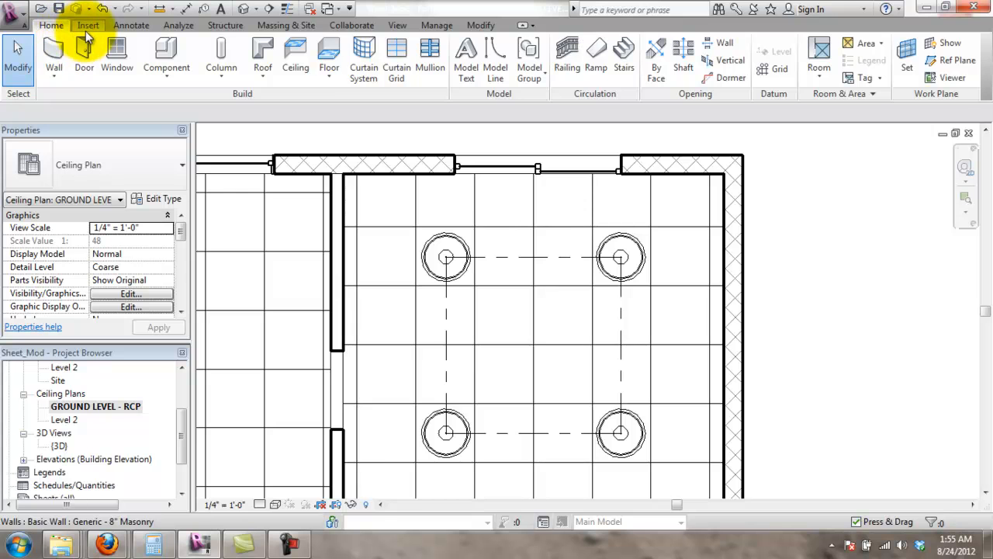
left_click(88, 25)
left_click(131, 26)
left_click(77, 50)
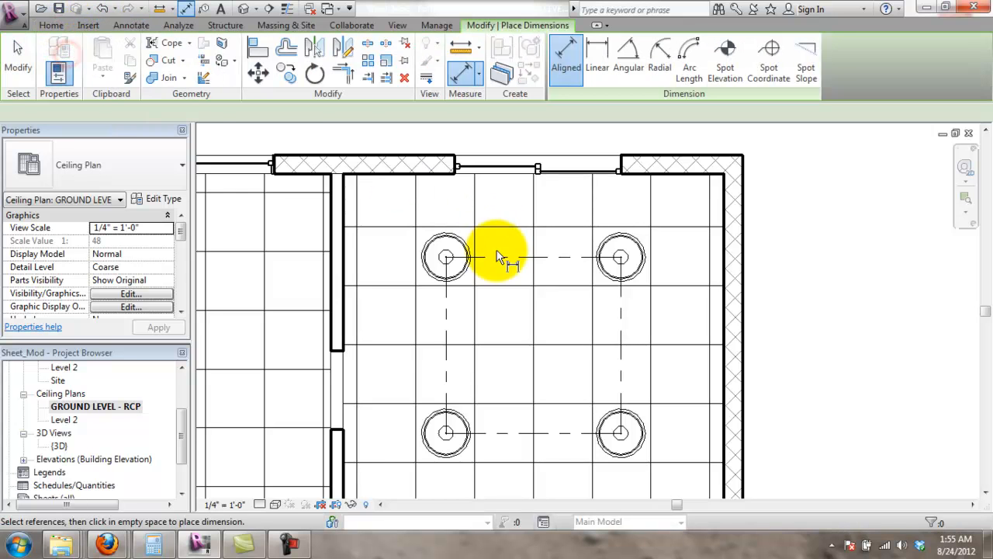
left_click(413, 166)
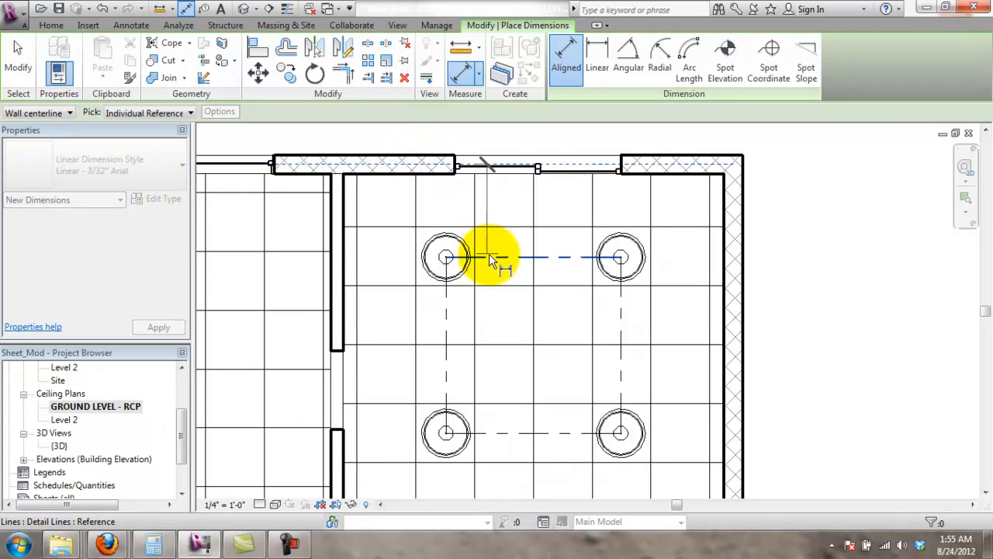
left_click(490, 255)
left_click(517, 255)
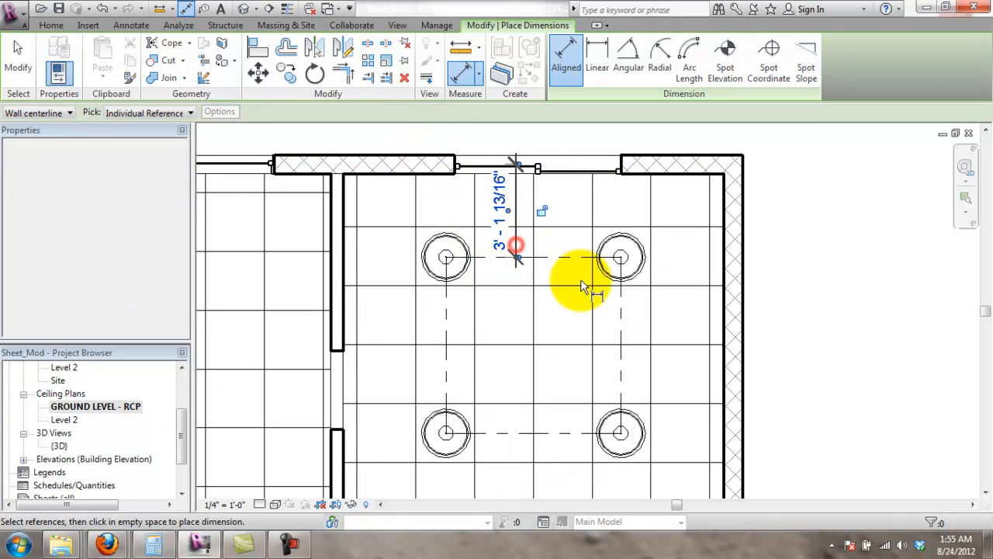
- Add the 3'-8 1/2" dimension from the left wall and zoom out to the whole floor
left_click(446, 318)
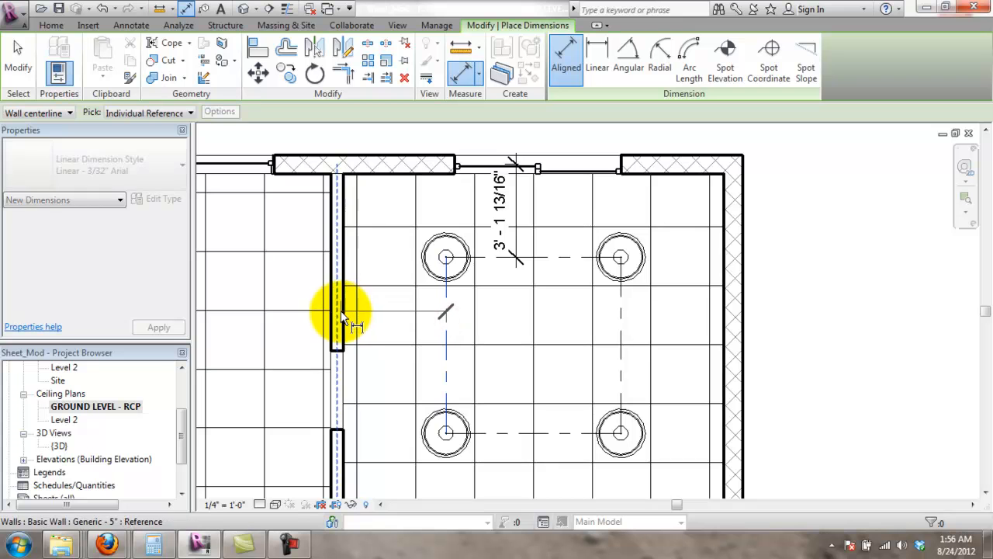
left_click(339, 311)
left_click(381, 316)
key("Escape")
key("Escape")
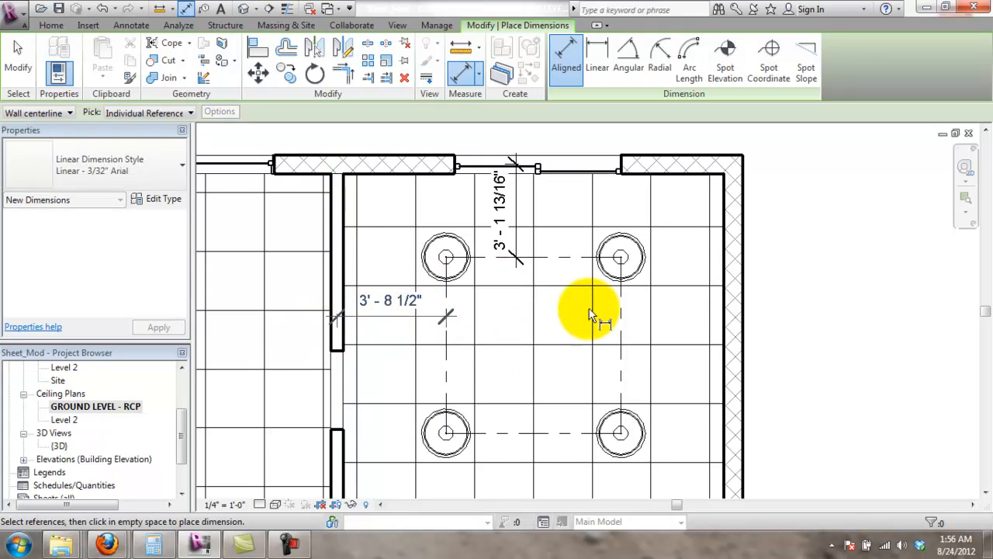
scroll(654, 297, "down", 2)
left_click(826, 314)
scroll(780, 310, "down", 1)
middle_click_drag(776, 306, 790, 231)
scroll(758, 322, "down", 1)
scroll(757, 336, "up", 1)
scroll(758, 335, "down", 2)
middle_click_drag(765, 356, 785, 336)
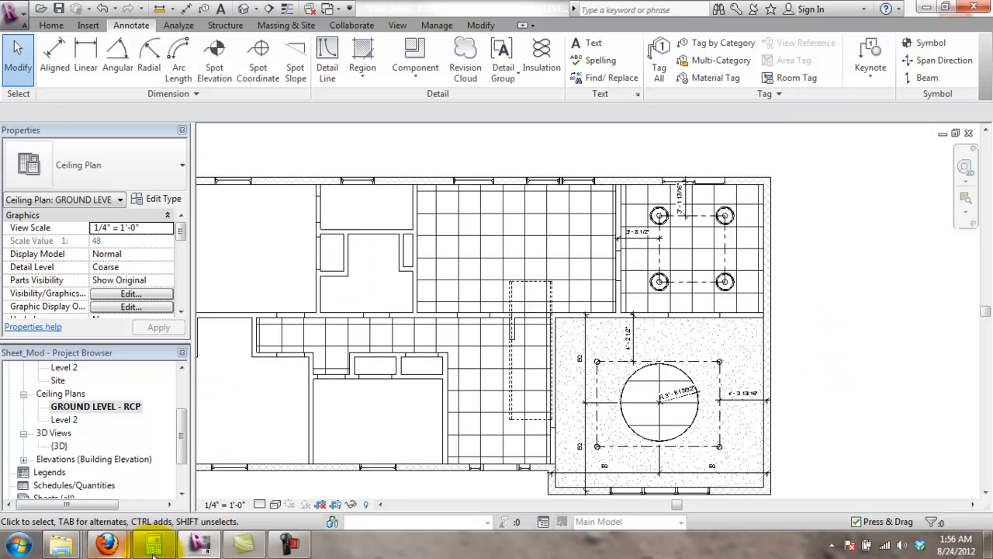
mouse_move(288, 543)
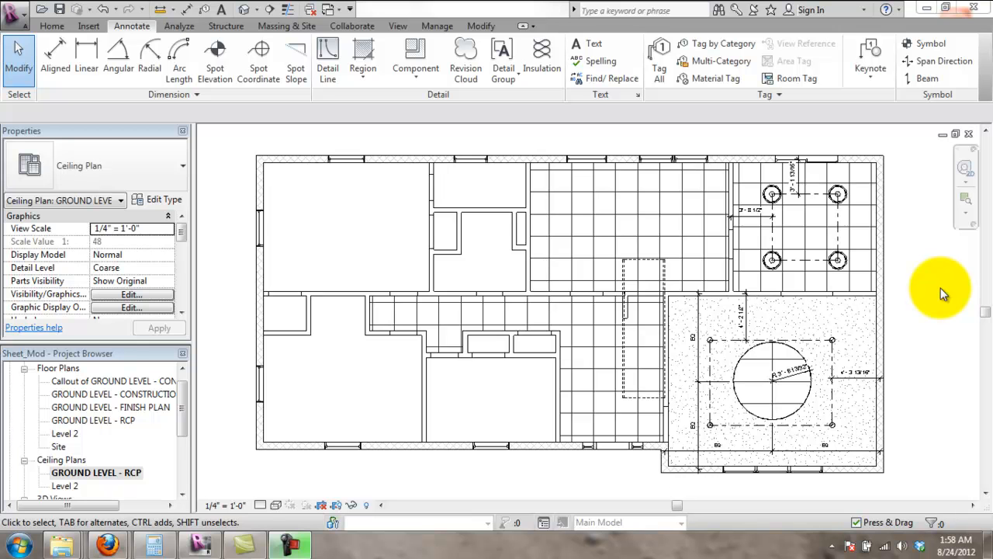
- Create a new sheet after loading the D 22 x 34 Horizontal titleblock from the Titleblocks folder
left_click(400, 26)
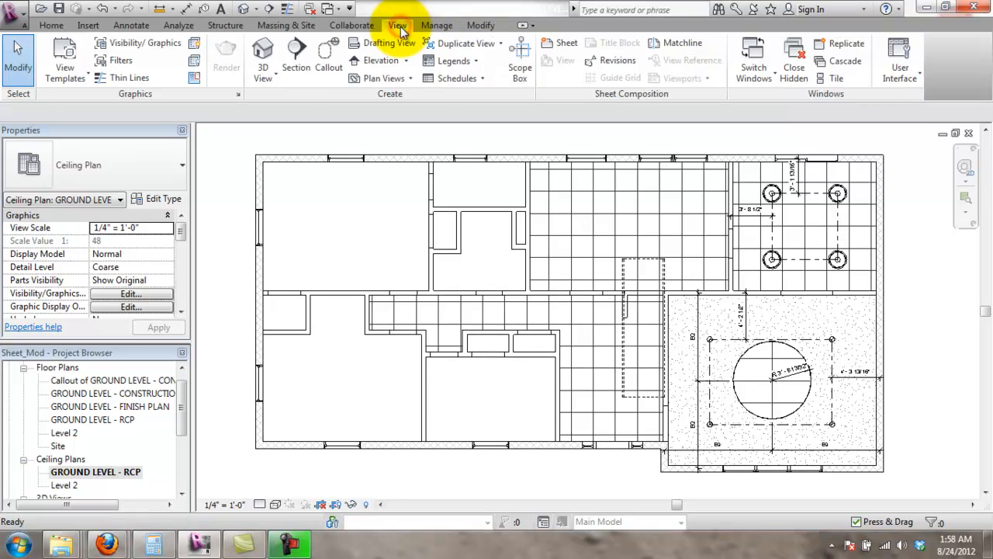
left_click(564, 45)
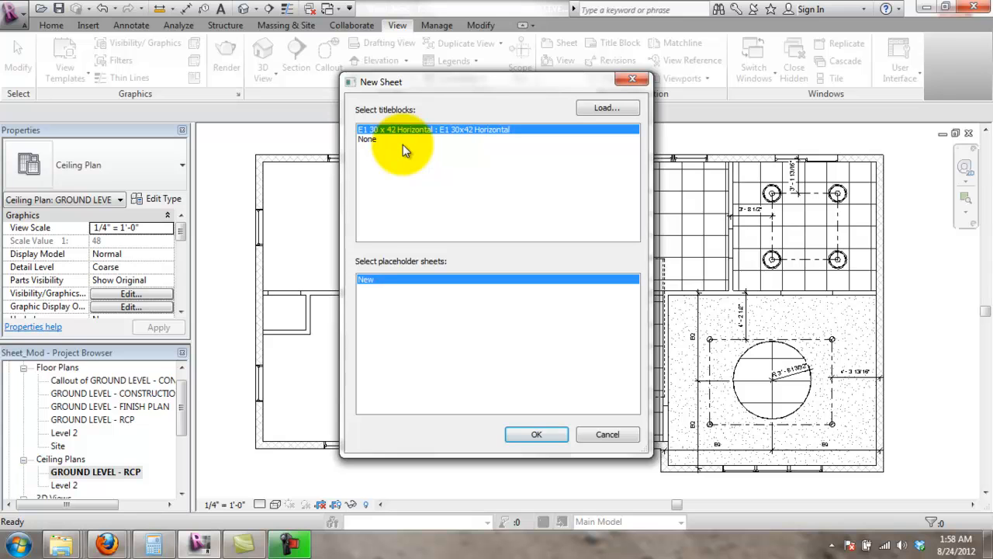
left_click(620, 108)
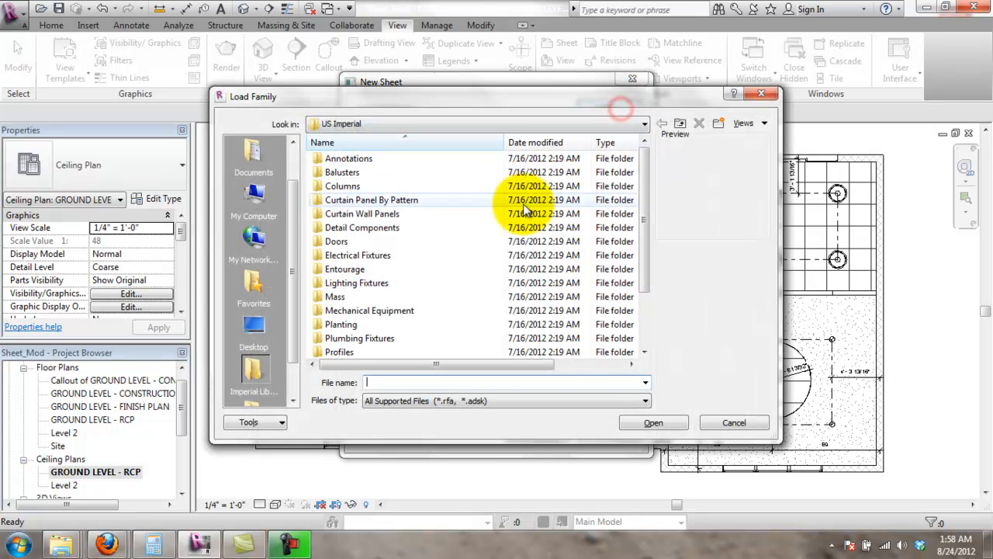
left_click_drag(648, 284, 644, 333)
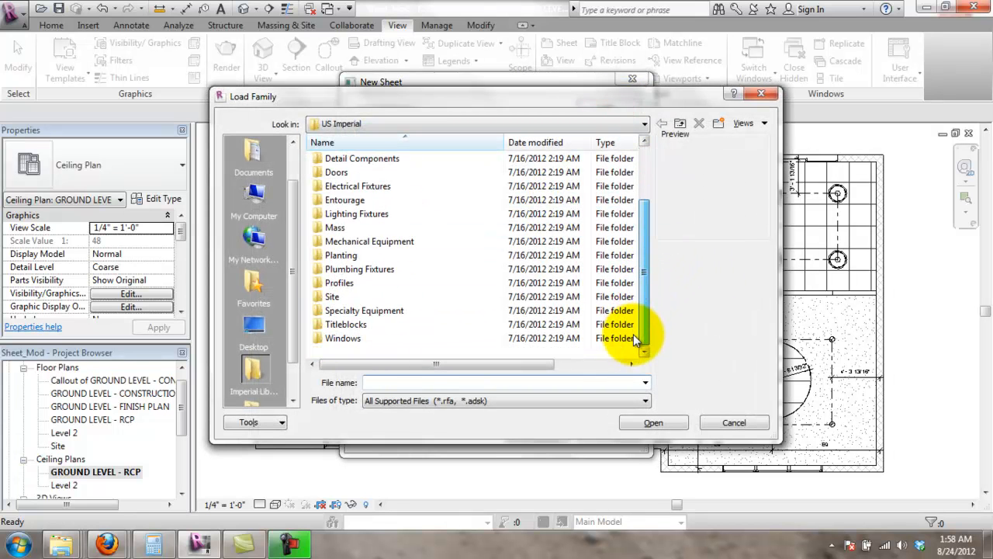
double_click(363, 324)
left_click(345, 200)
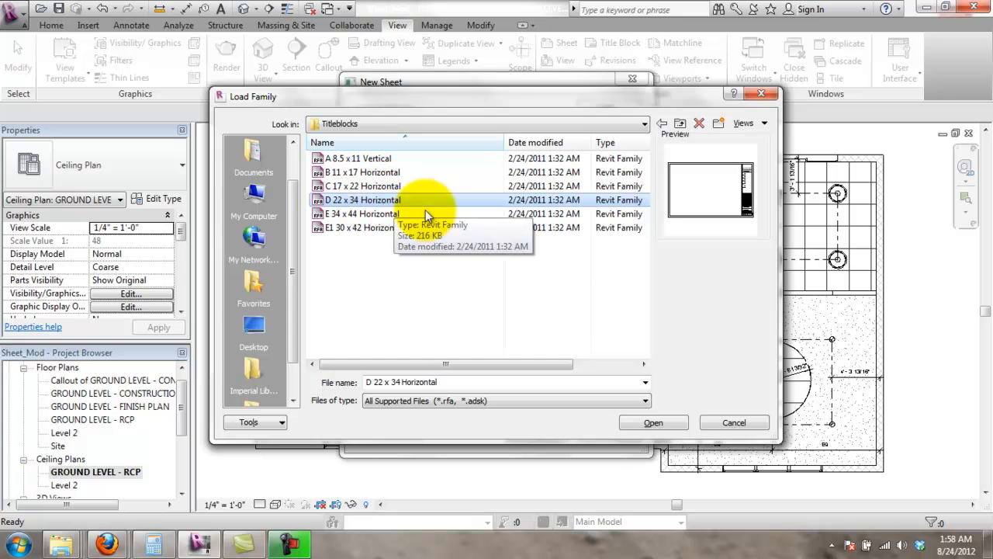
left_click(654, 423)
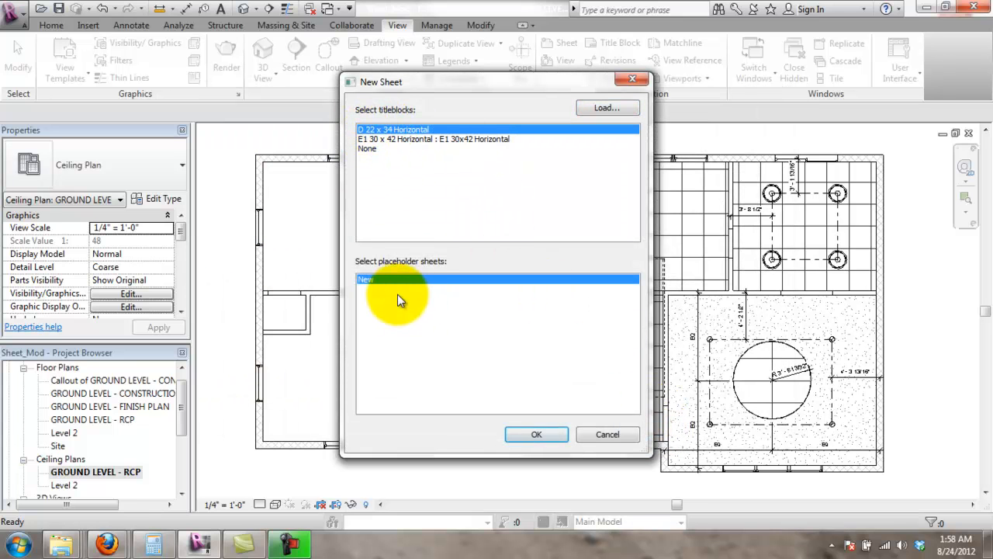
left_click(561, 440)
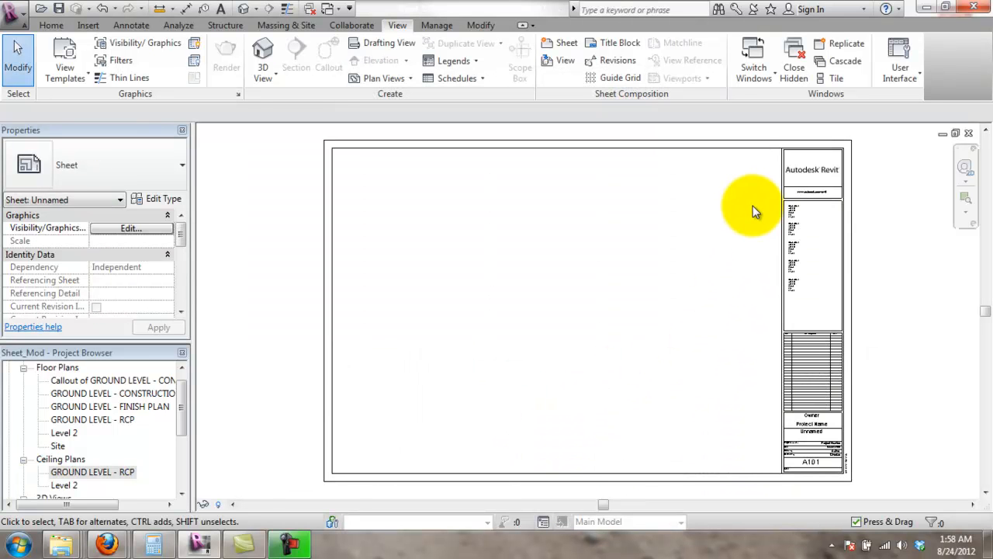
- Select the sheet's D 22 x 34 Horizontal titleblock and open it with Edit Family
left_click(844, 189)
scroll(835, 194, "up", 3)
left_click(834, 195)
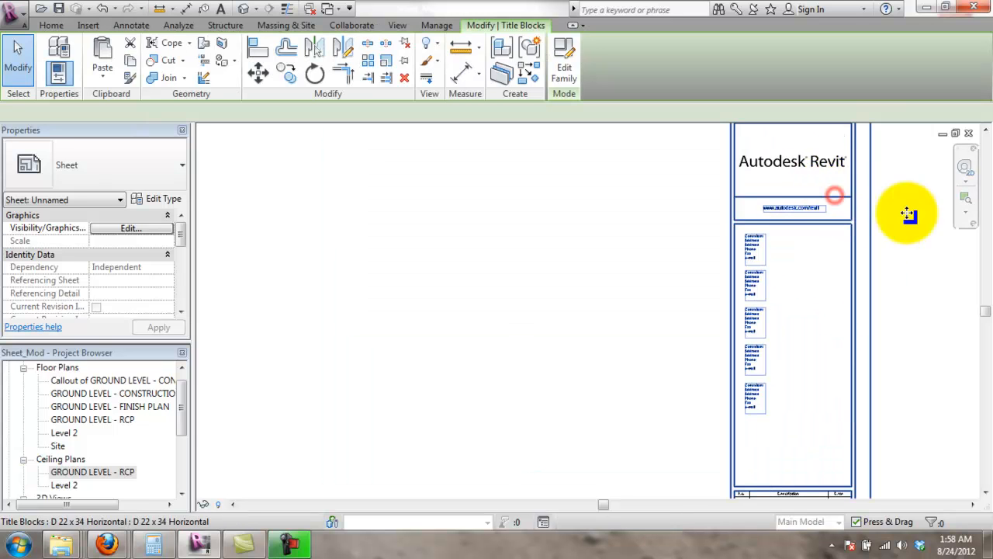
scroll(884, 233, "down", 5)
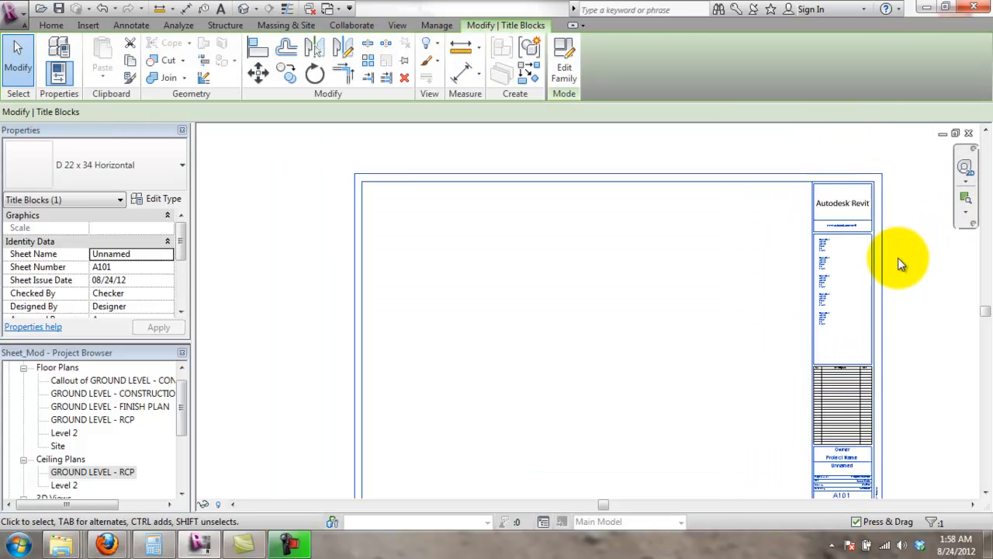
scroll(935, 378, "up", 1)
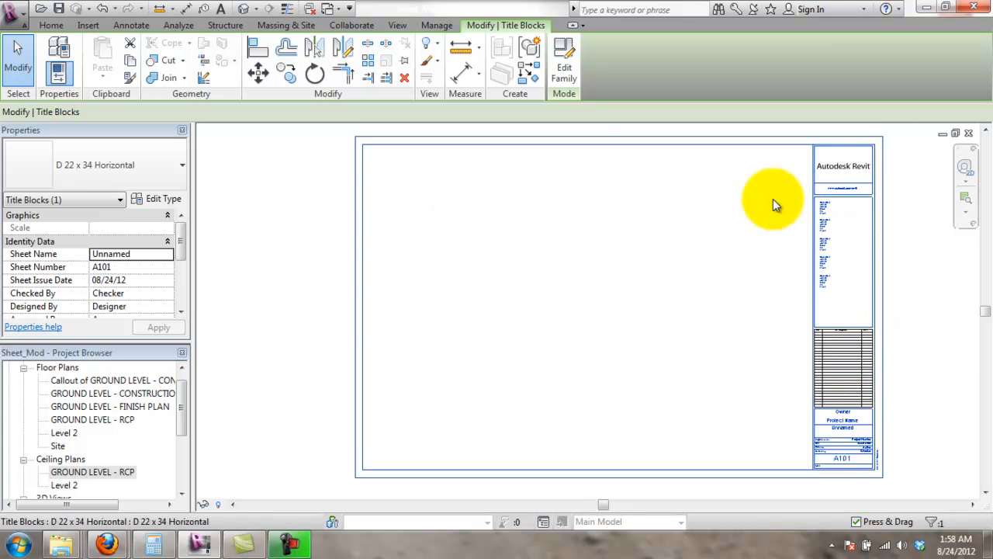
left_click(566, 73)
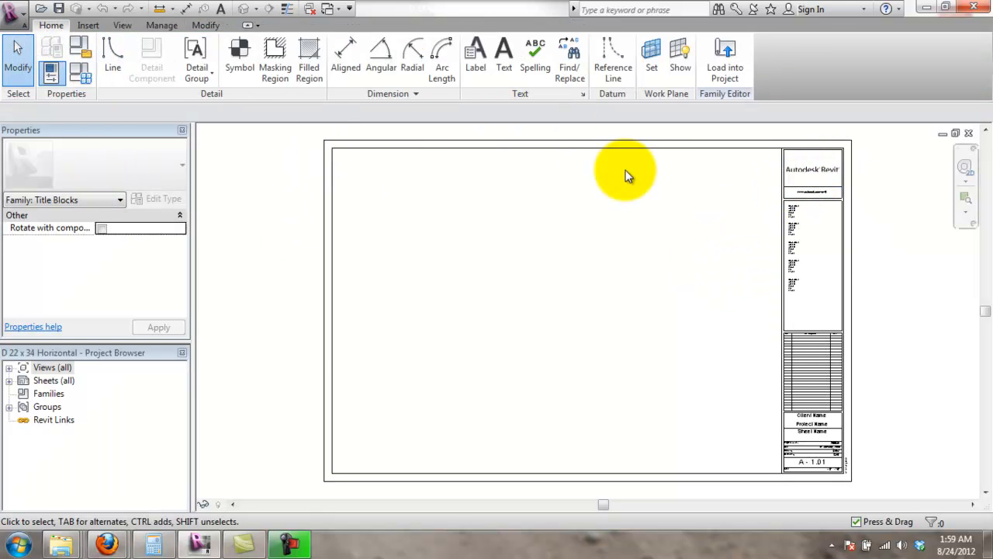
left_click(17, 17)
mouse_move(93, 182)
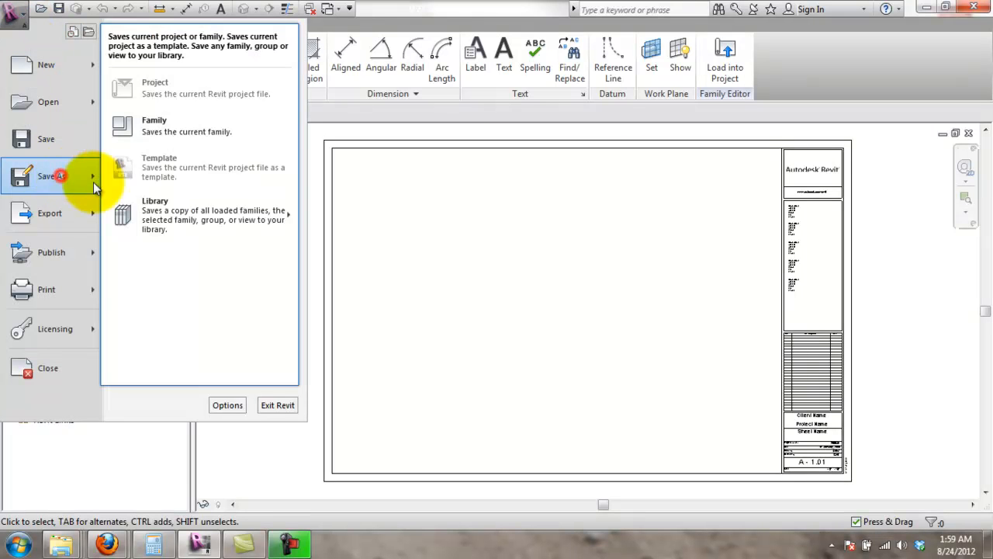
left_click(206, 124)
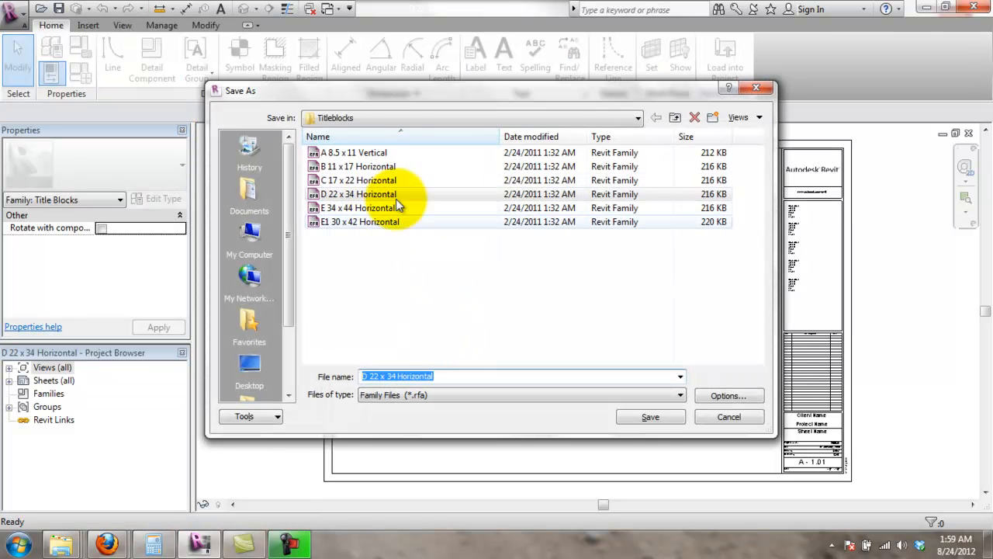
left_click(388, 123)
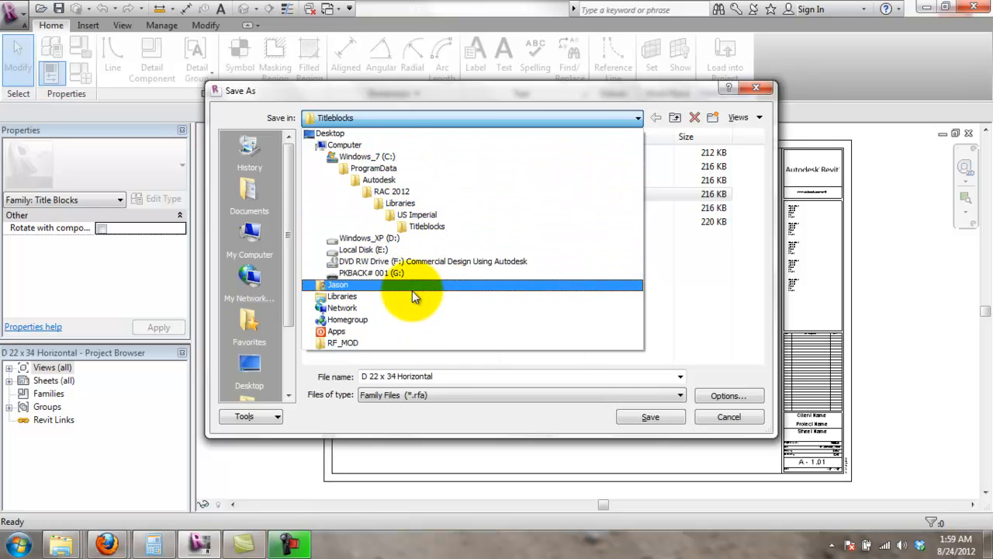
left_click(712, 348)
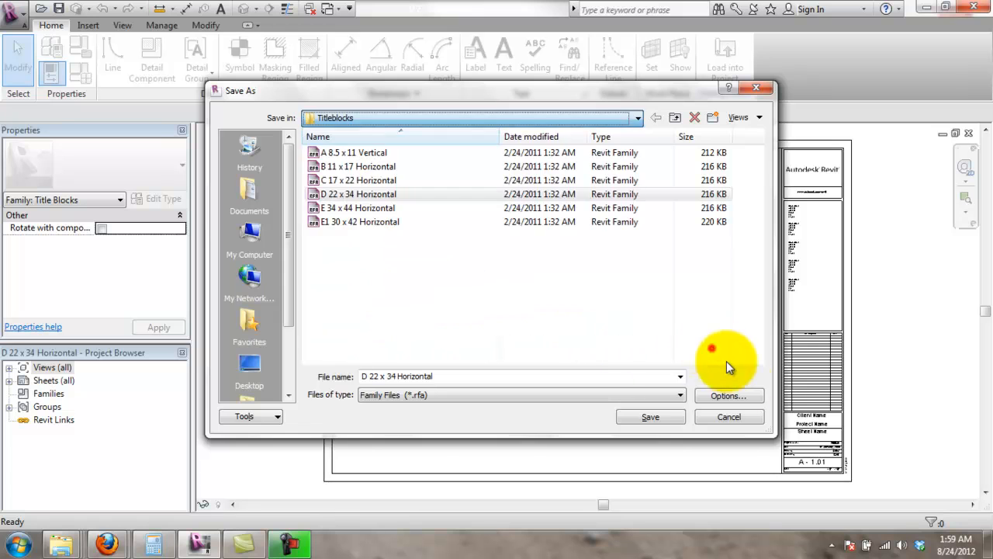
left_click(748, 415)
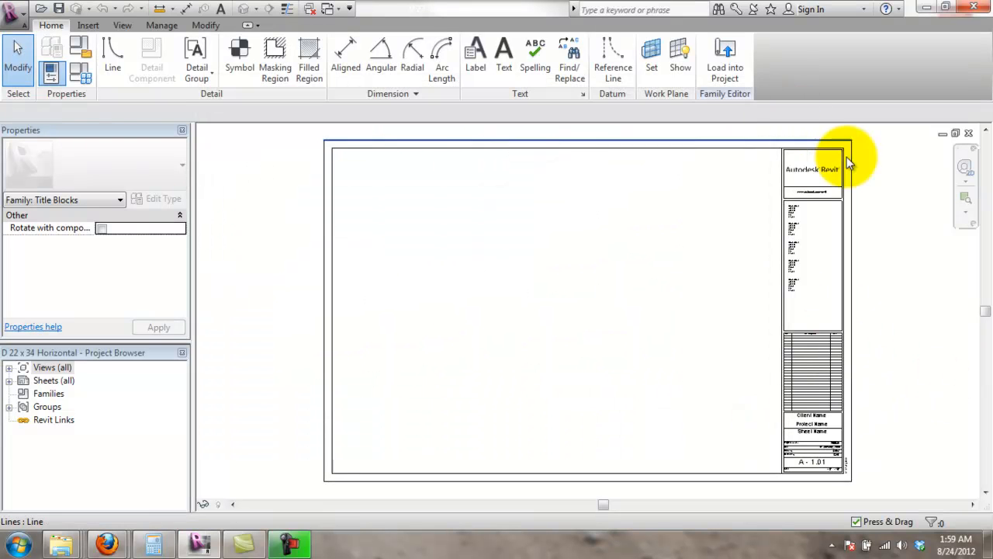
left_click(969, 134)
- Close the titleblock family without saving and pick GROUND LEVEL - CONSTRUCTION PLAN for placing on A101
left_click(537, 285)
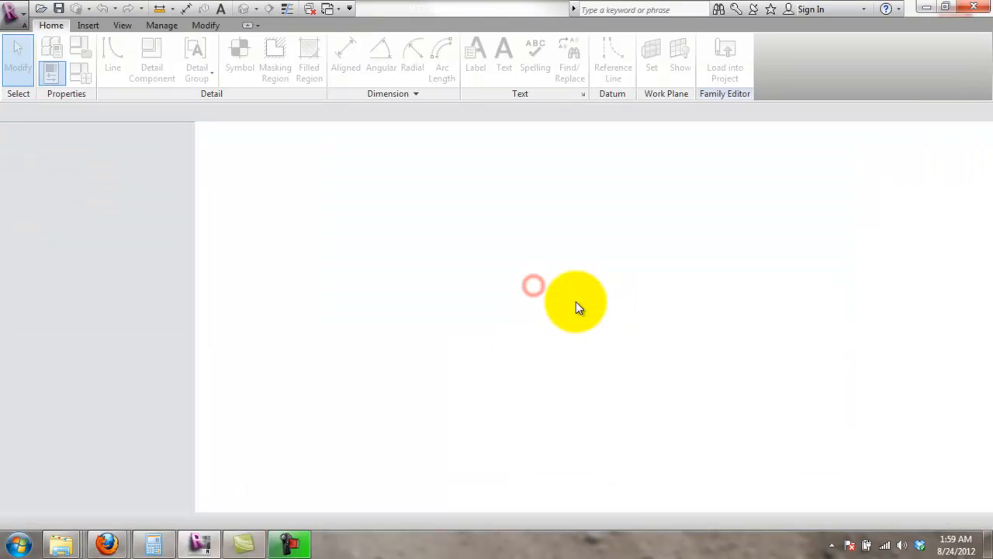
left_click(494, 347)
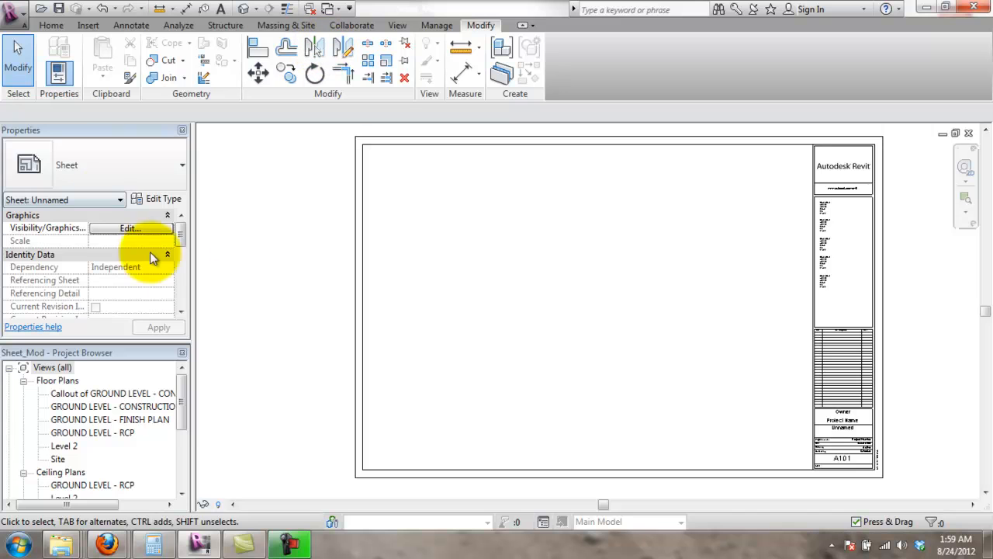
left_click_drag(184, 416, 185, 400)
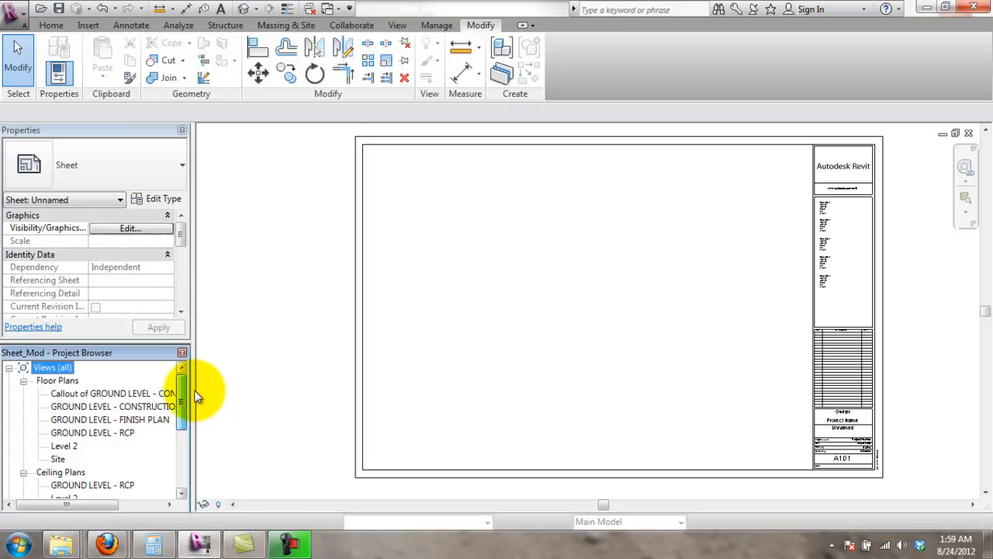
left_click(487, 377)
left_click(99, 393)
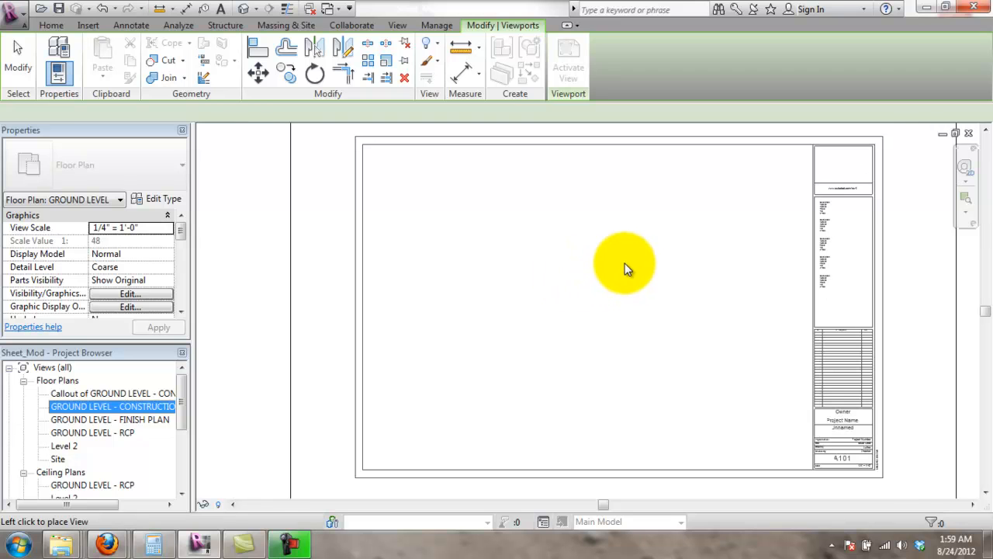
left_click(602, 269)
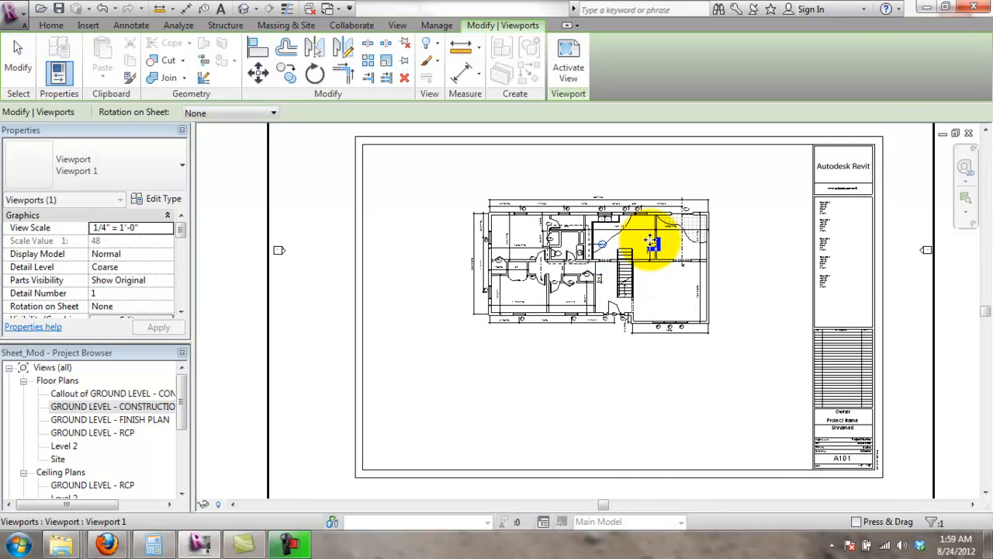
scroll(656, 251, "down", 3)
scroll(727, 194, "up", 3)
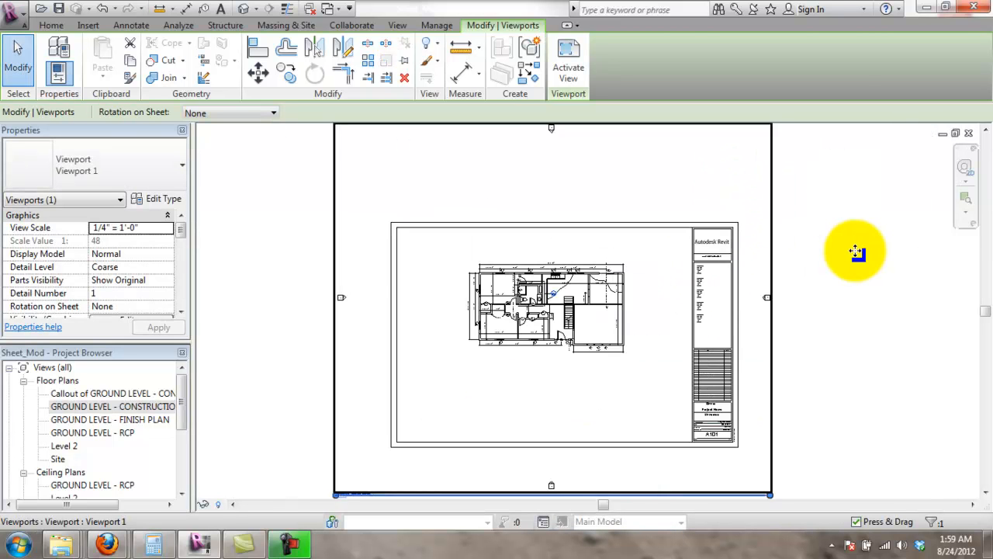
left_click(855, 251)
scroll(816, 288, "down", 1)
scroll(816, 289, "up", 1)
scroll(632, 277, "up", 2)
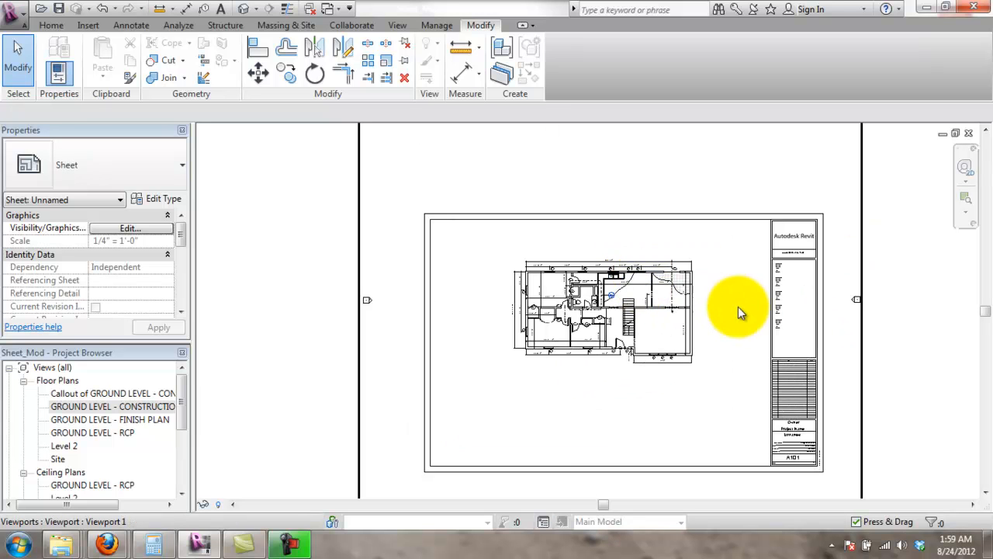
scroll(738, 310, "down", 2)
scroll(837, 338, "up", 1)
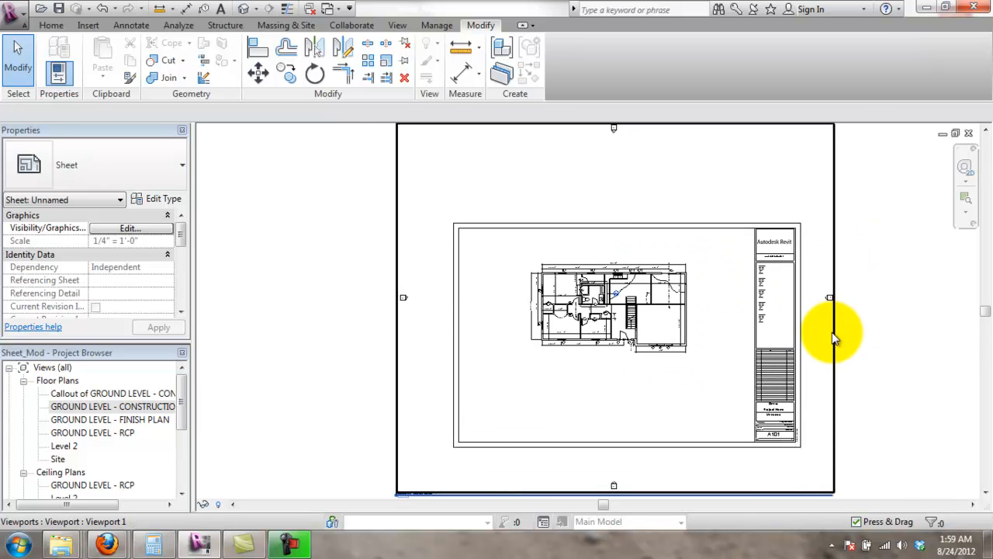
scroll(834, 337, "down", 2)
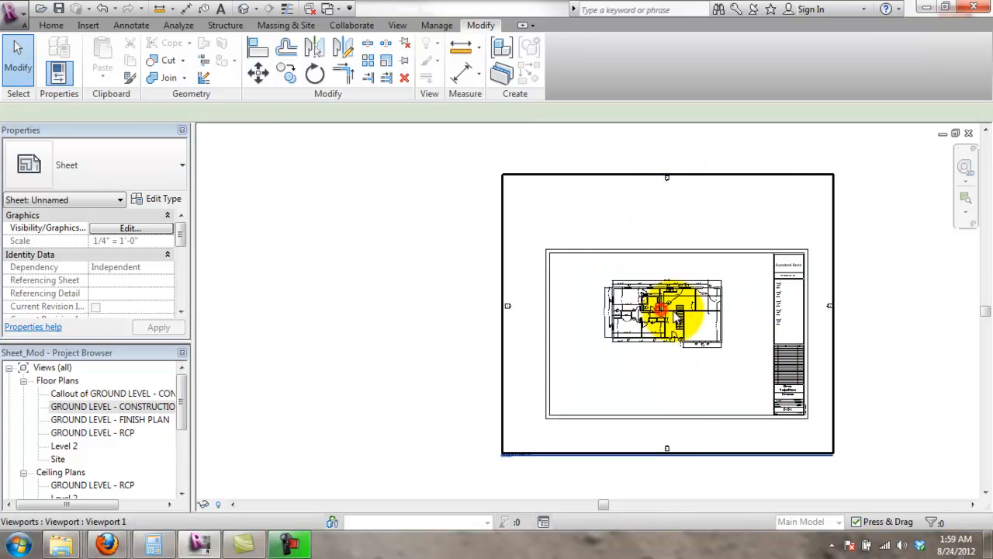
left_click(665, 311)
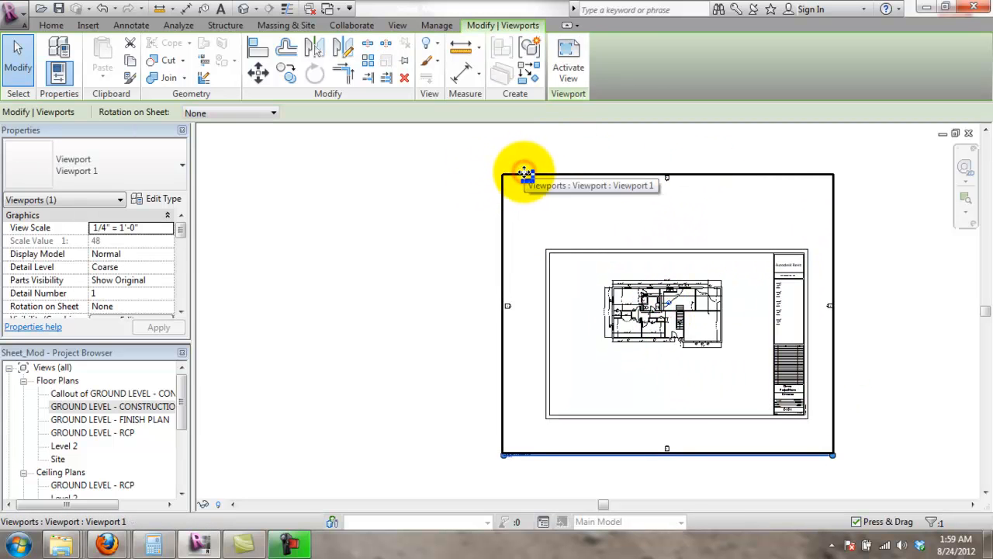
middle_click_drag(855, 377, 696, 333)
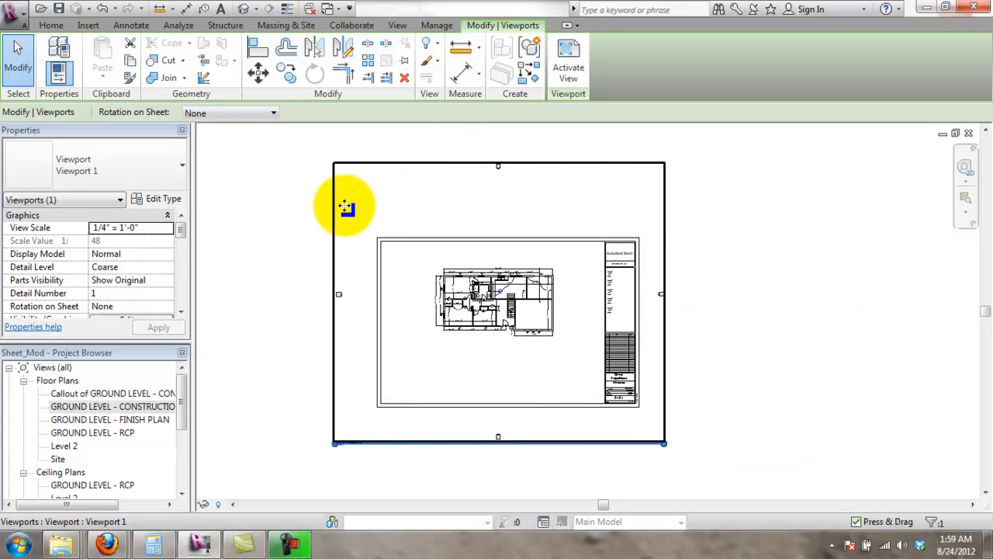
scroll(320, 381, "up", 2)
left_click(310, 412)
left_click(340, 439)
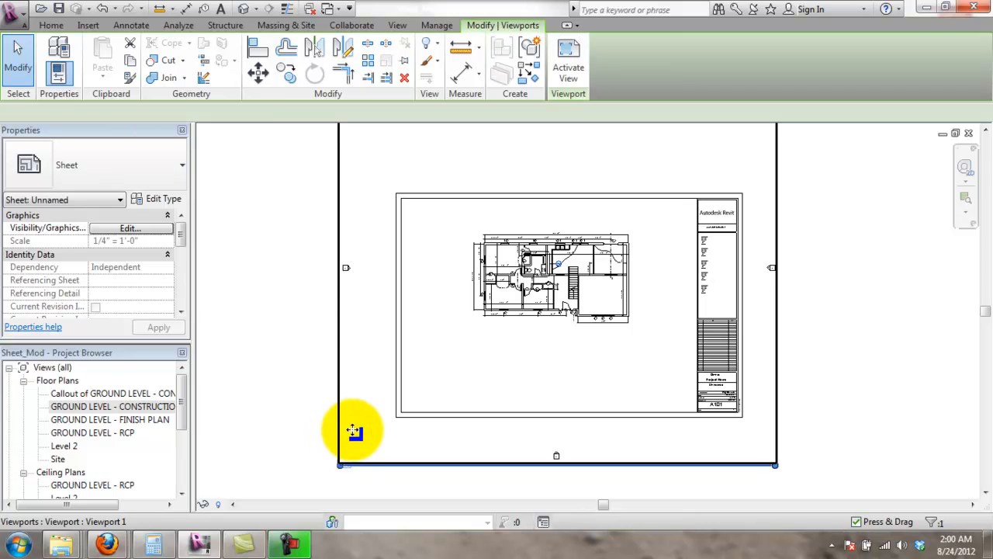
scroll(398, 412, "down", 2)
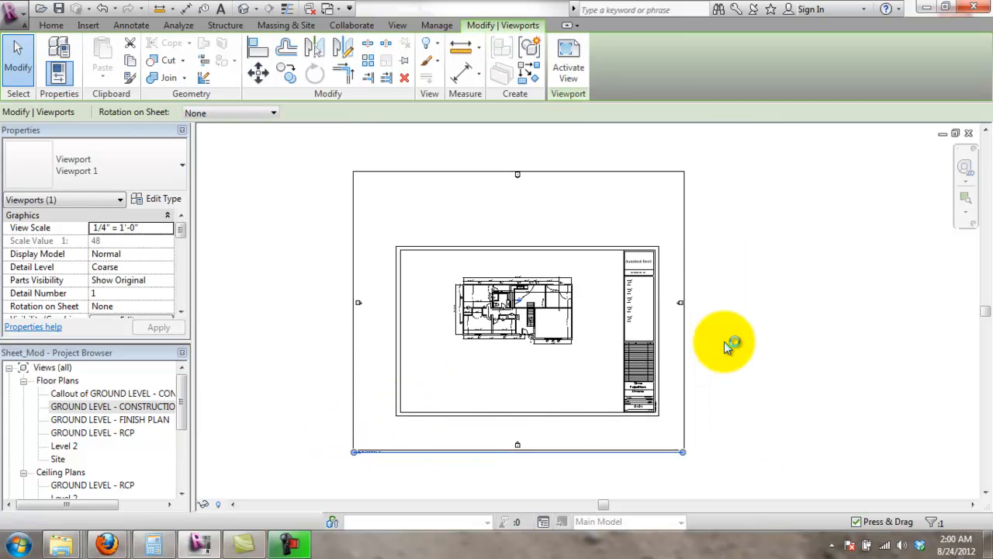
left_click(723, 340)
left_click(492, 312)
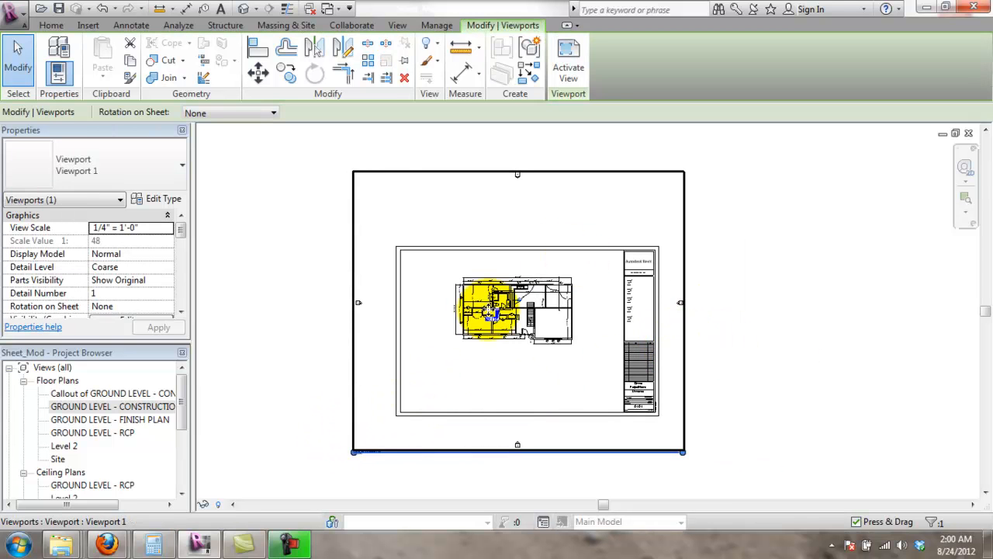
left_click(572, 195)
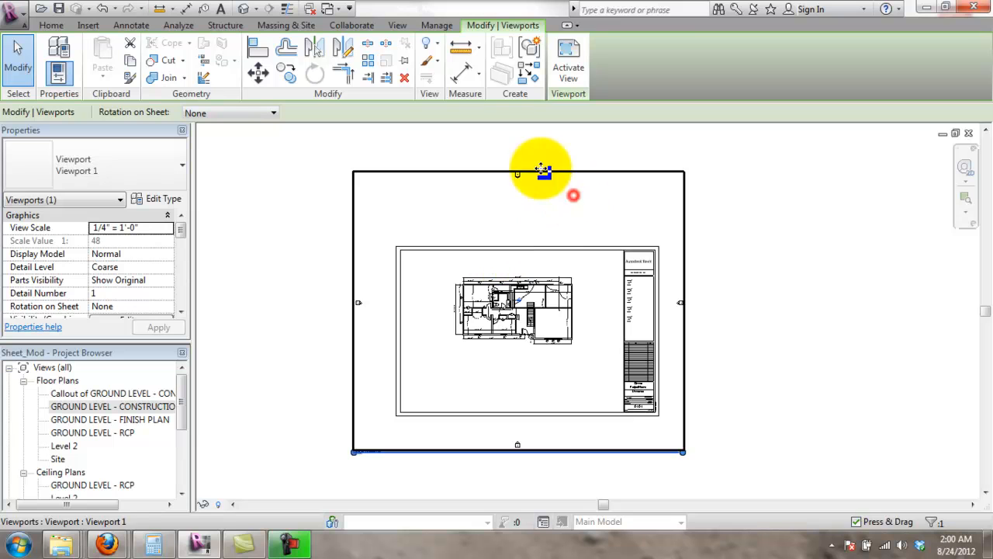
- Open the GROUND LEVEL - CONSTRUCTION PLAN floor plan view
left_click(87, 407)
double_click(87, 407)
scroll(473, 310, "down", 4)
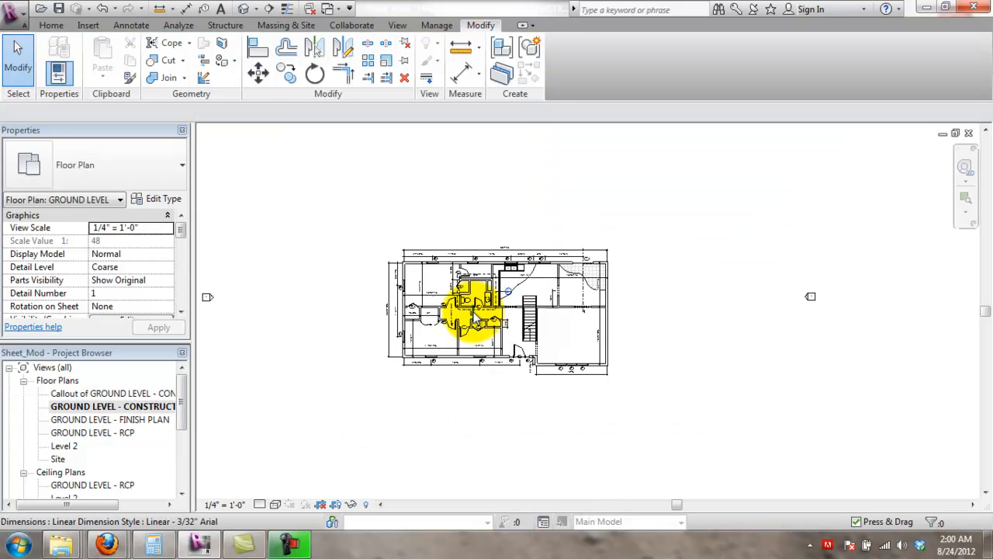
scroll(501, 264, "down", 2)
scroll(489, 272, "up", 3)
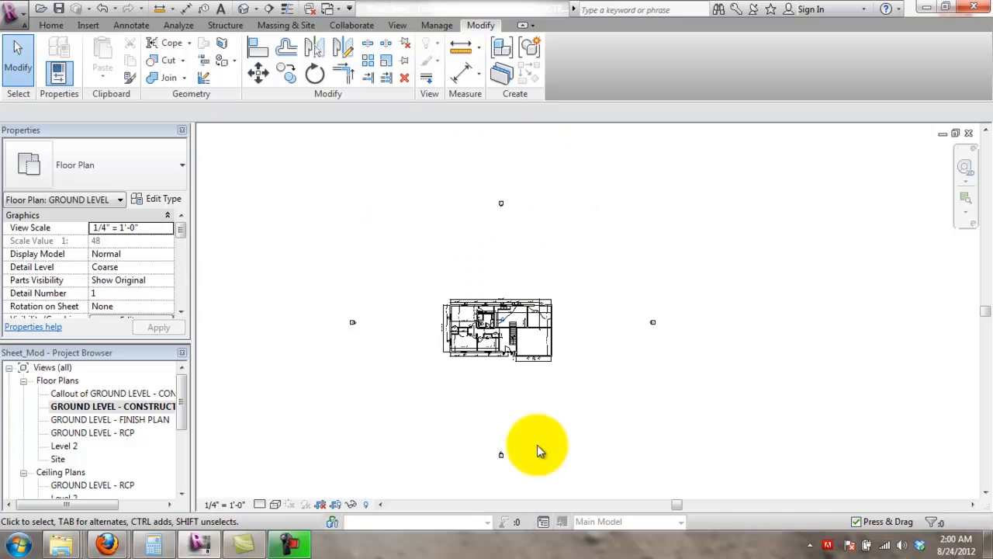
scroll(385, 378, "up", 2)
scroll(419, 363, "down", 2)
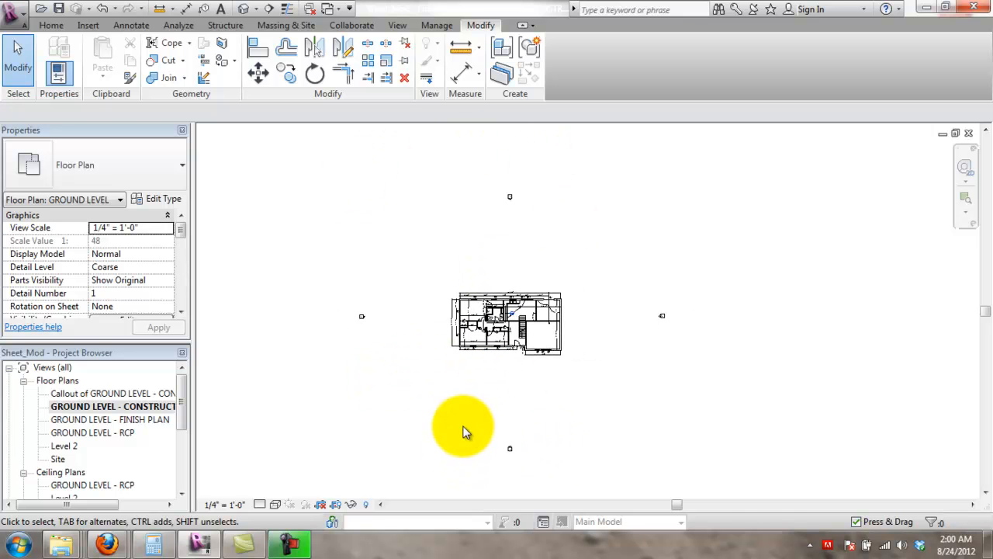
- Pull the lower and right-hand elevation markers in closer to the building
left_click_drag(535, 479, 538, 473)
scroll(523, 466, "up", 3)
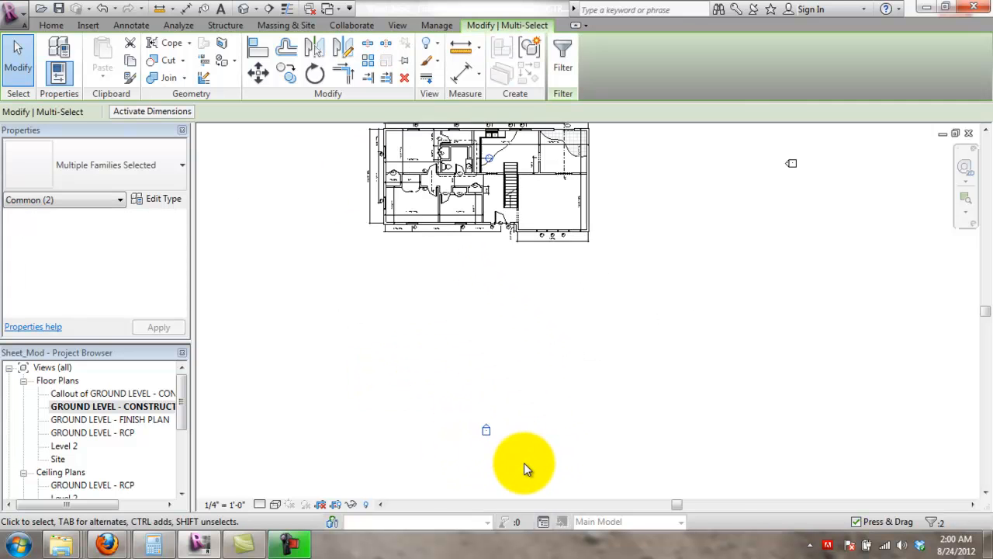
left_click_drag(489, 293, 487, 279)
middle_click_drag(604, 336, 610, 445)
left_click_drag(750, 233, 900, 323)
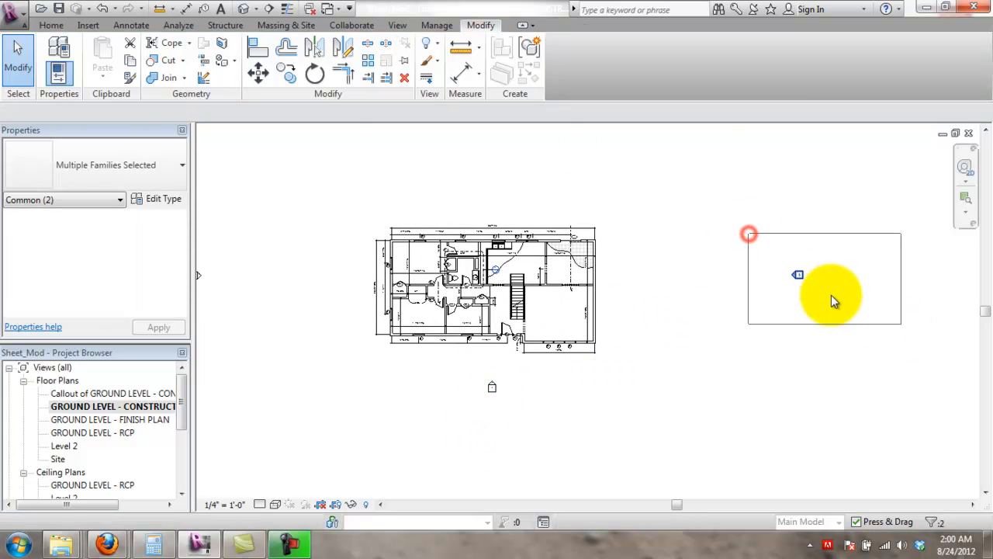
mouse_move(797, 274)
left_mouse_down()
mouse_move(738, 287)
mouse_move(626, 281)
mouse_move(633, 287)
left_mouse_up()
- Move the left and top elevation markers in toward the plan
middle_click_drag(242, 284, 314, 310)
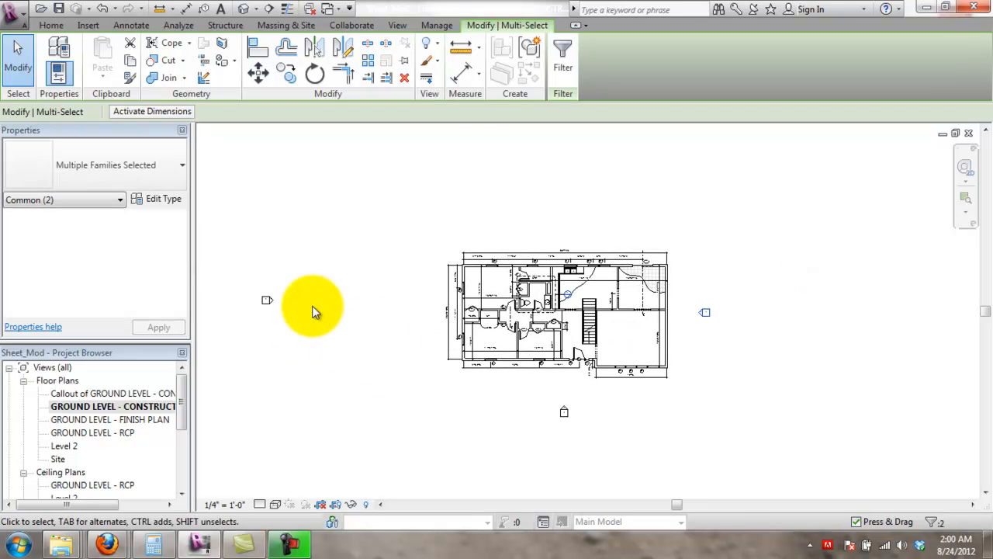
mouse_move(266, 302)
left_mouse_down()
mouse_move(429, 322)
mouse_move(421, 315)
left_mouse_up()
left_click(590, 205)
middle_click_drag(590, 209, 598, 317)
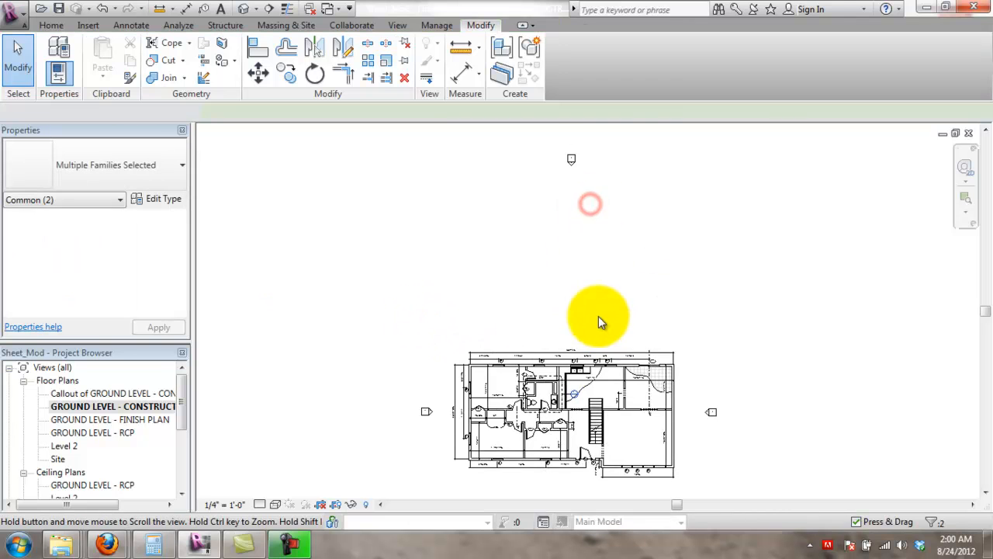
scroll(598, 318, "down", 2)
mouse_move(548, 167)
left_mouse_down()
mouse_move(610, 209)
mouse_move(577, 322)
mouse_move(578, 314)
left_mouse_up()
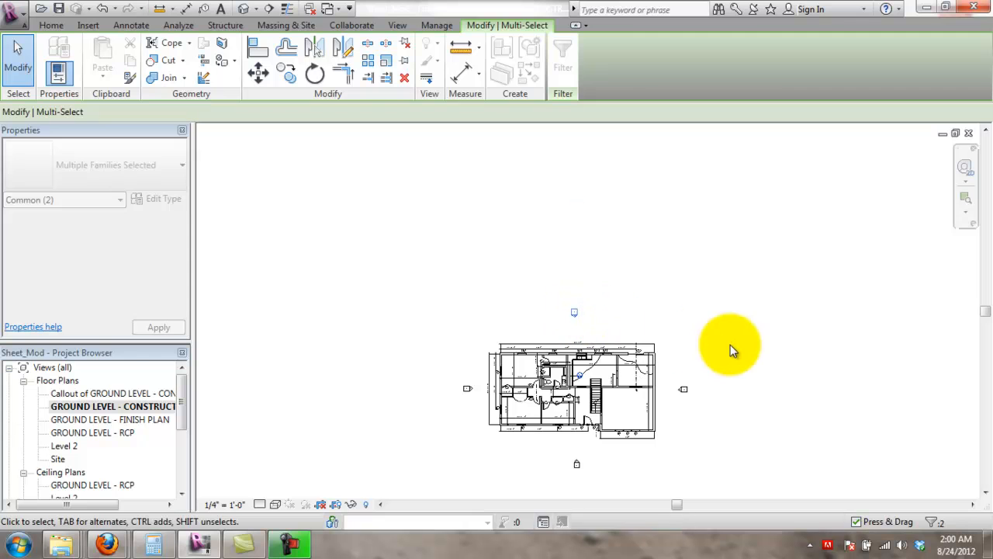
left_click(654, 455)
scroll(616, 399, "up", 2)
scroll(578, 267, "up", 1)
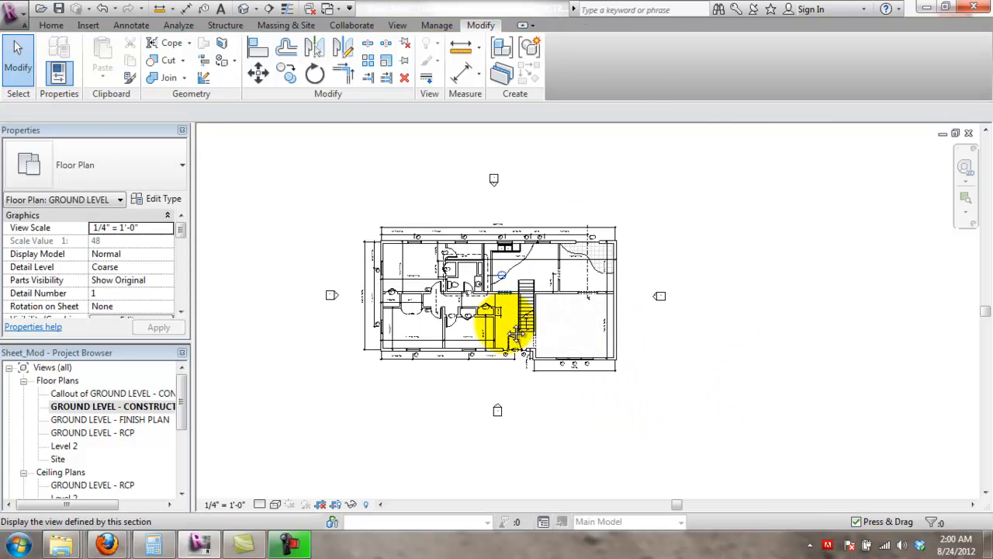
middle_click_drag(425, 205, 432, 238)
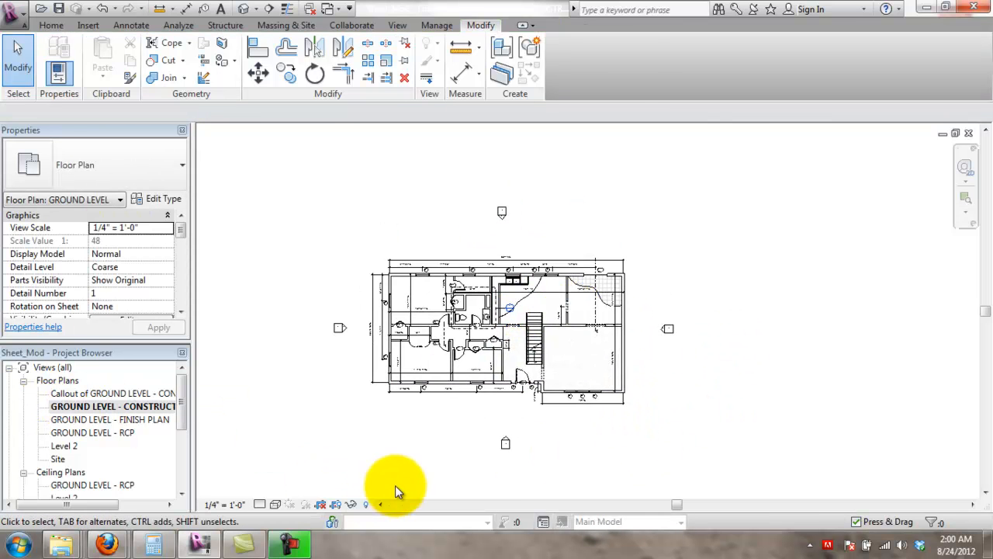
scroll(416, 271, "down", 1)
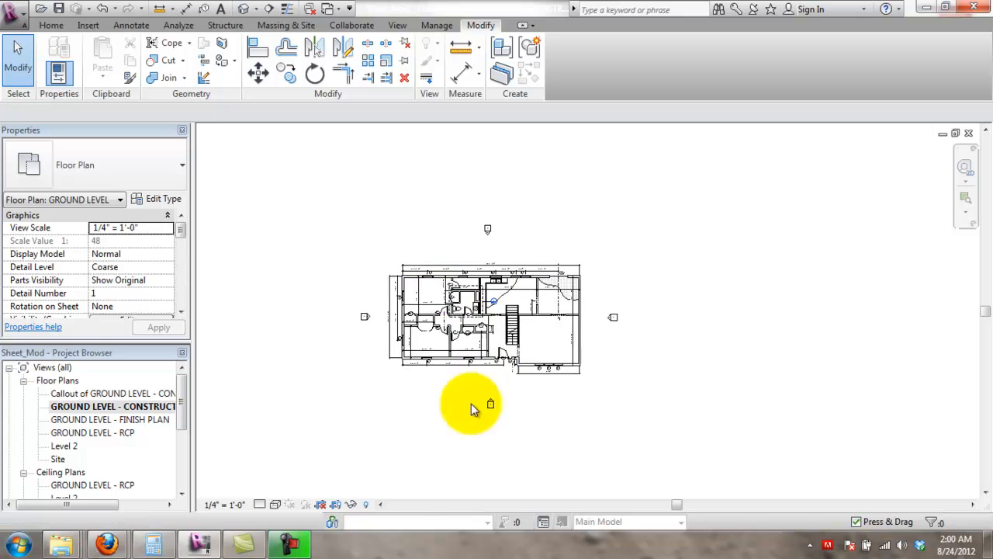
- Show the crop region and pull its top and left edges in toward the plan
left_click(336, 506)
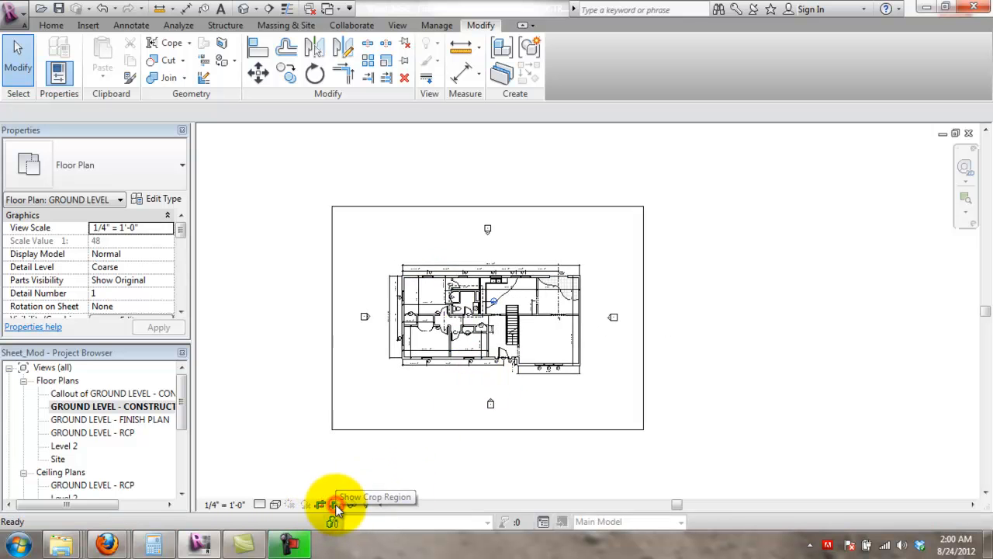
left_click(515, 205)
scroll(503, 211, "up", 2)
left_click_drag(483, 206, 489, 225)
left_click_drag(276, 361, 309, 359)
- Pull the crop region's bottom and right edges in tight around the building
middle_click_drag(506, 496, 499, 462)
left_click_drag(492, 464, 483, 442)
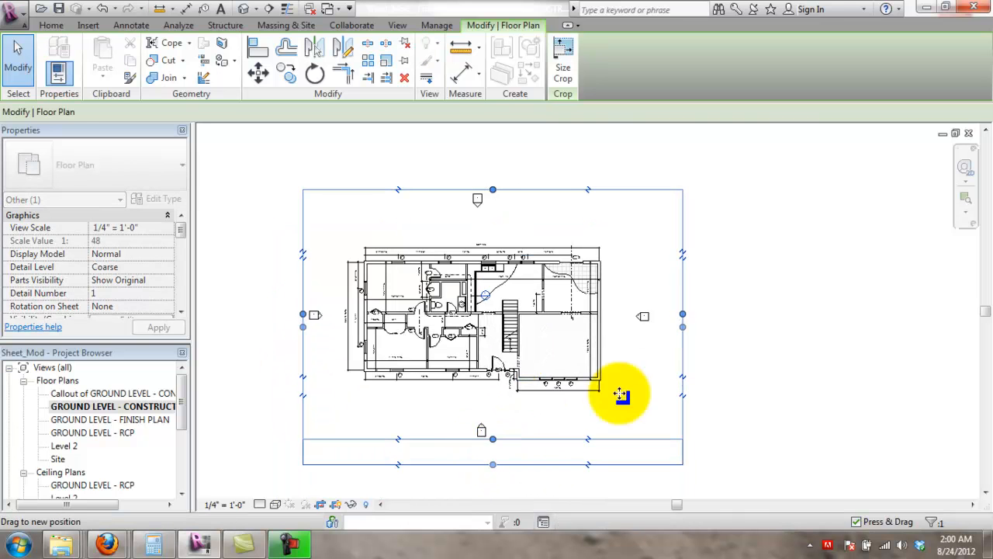
left_click_drag(680, 315, 653, 316)
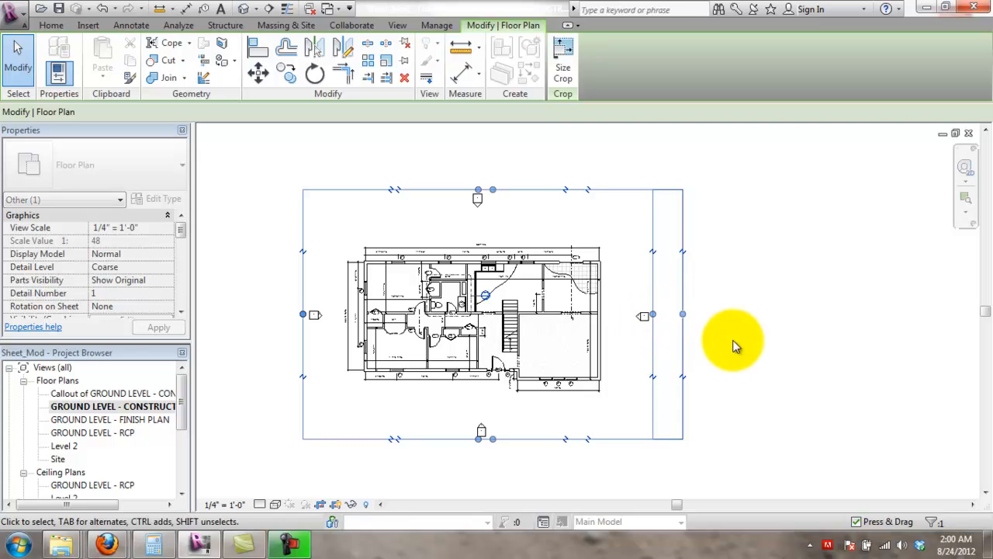
left_click(727, 366)
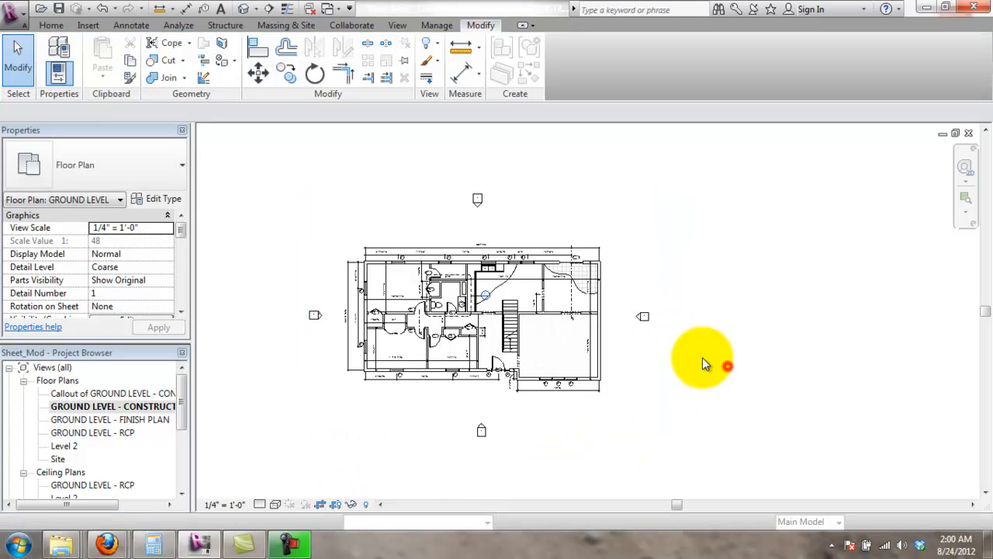
scroll(506, 297, "up", 3)
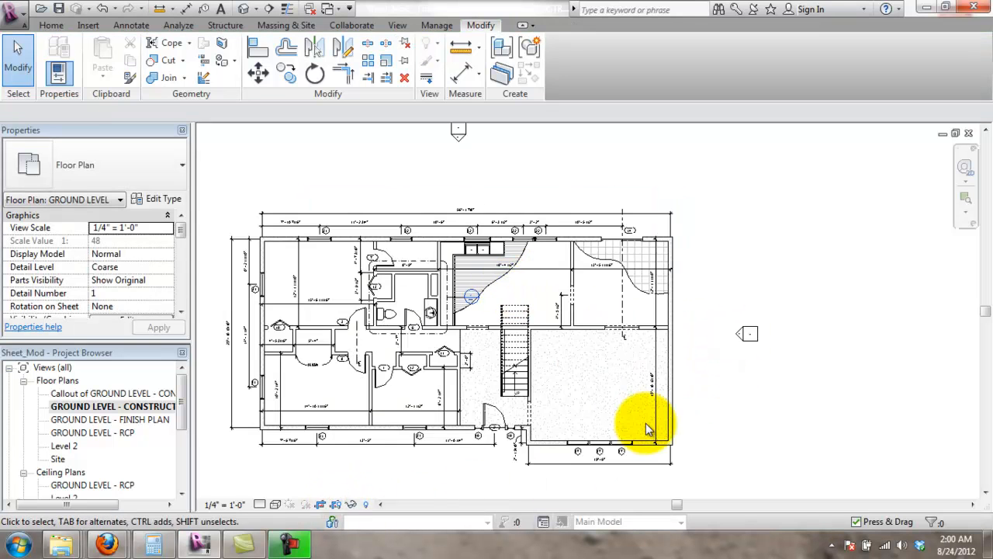
scroll(646, 426, "up", 3)
scroll(622, 439, "down", 1)
middle_click_drag(623, 427, 587, 377)
left_click(85, 26)
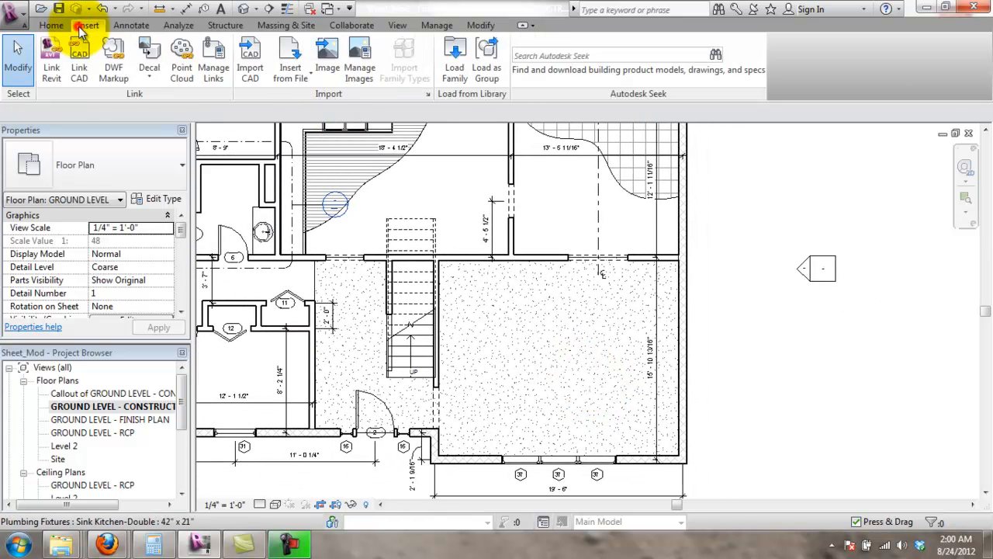
- Place an Interior Elevation marker in the large lower-right room
left_click(51, 26)
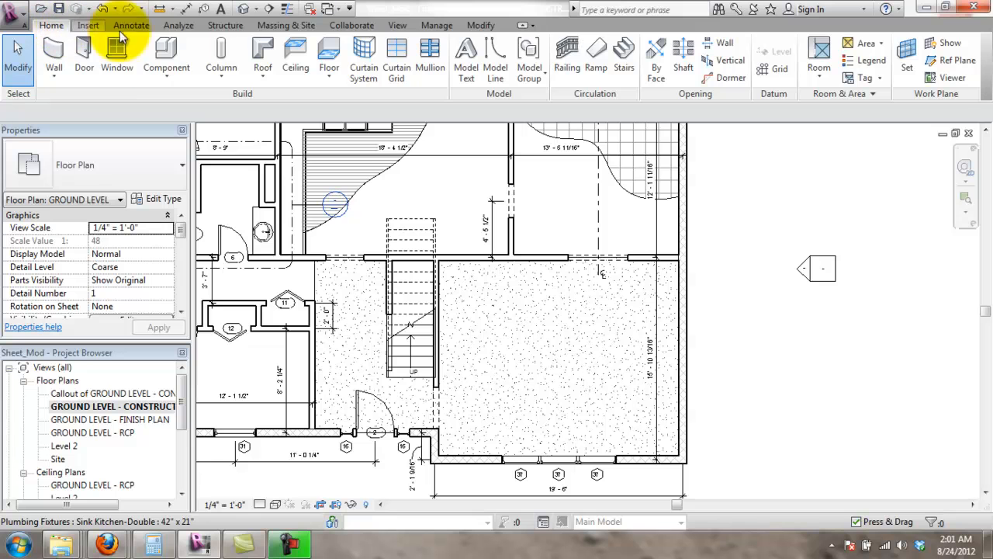
left_click(397, 25)
left_click(408, 60)
left_click(382, 84)
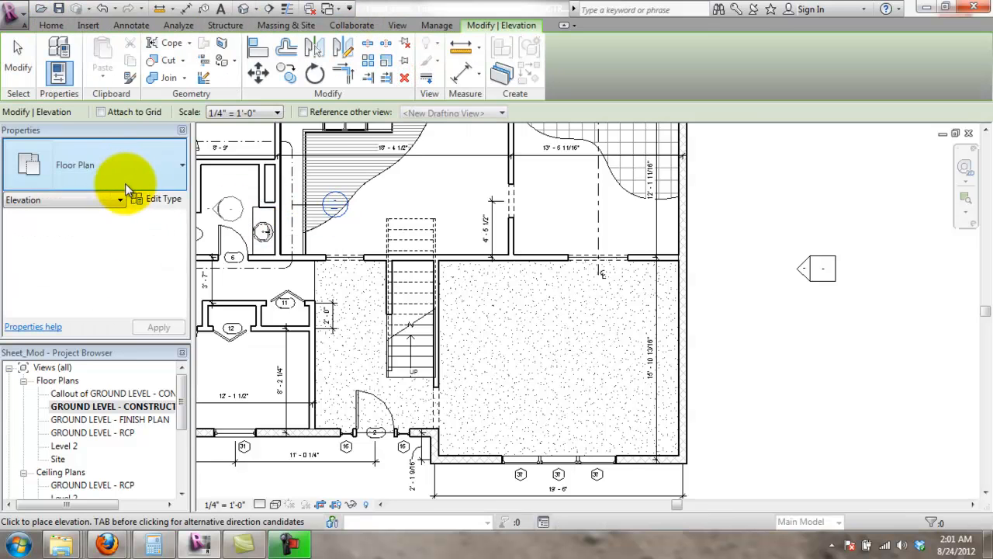
left_click(140, 183)
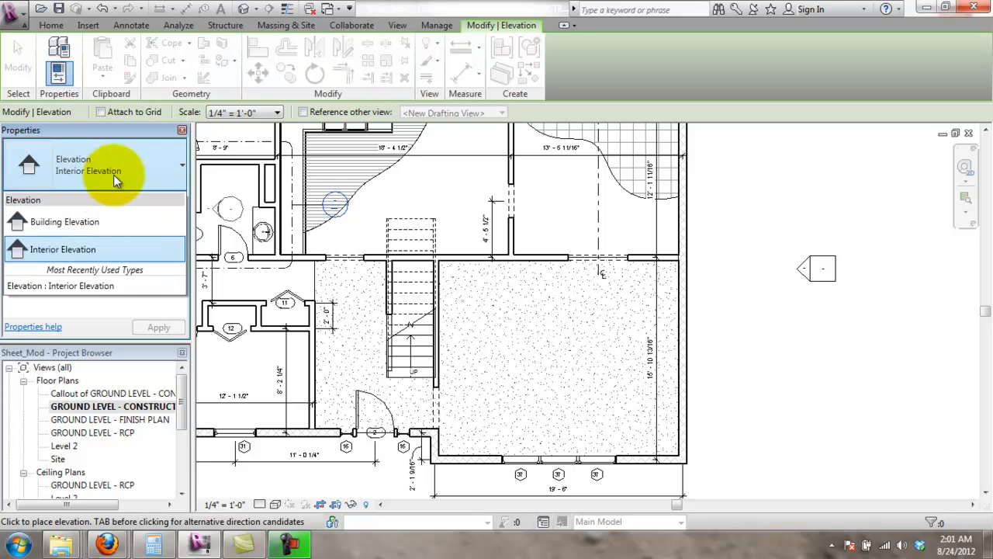
left_click(88, 246)
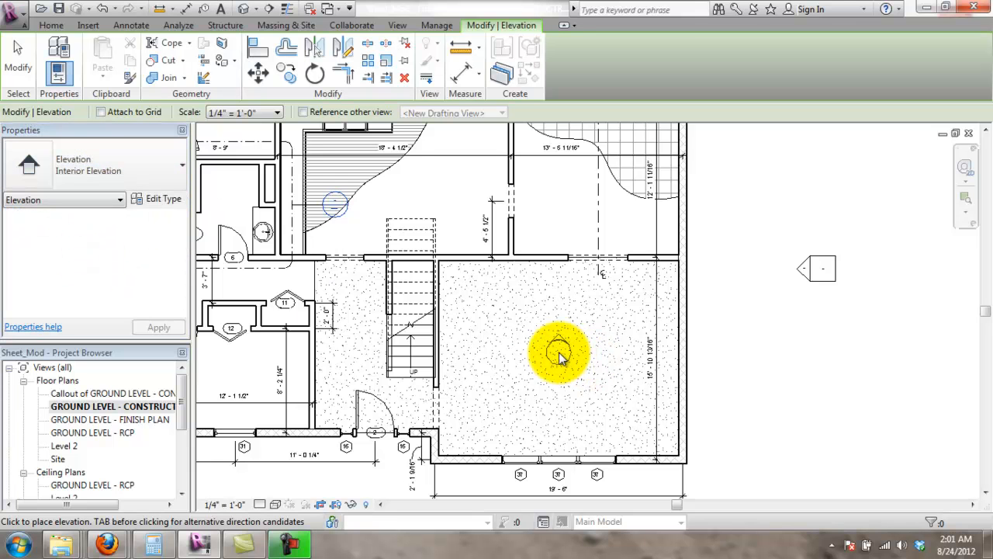
left_click(559, 355)
scroll(560, 353, "up", 4)
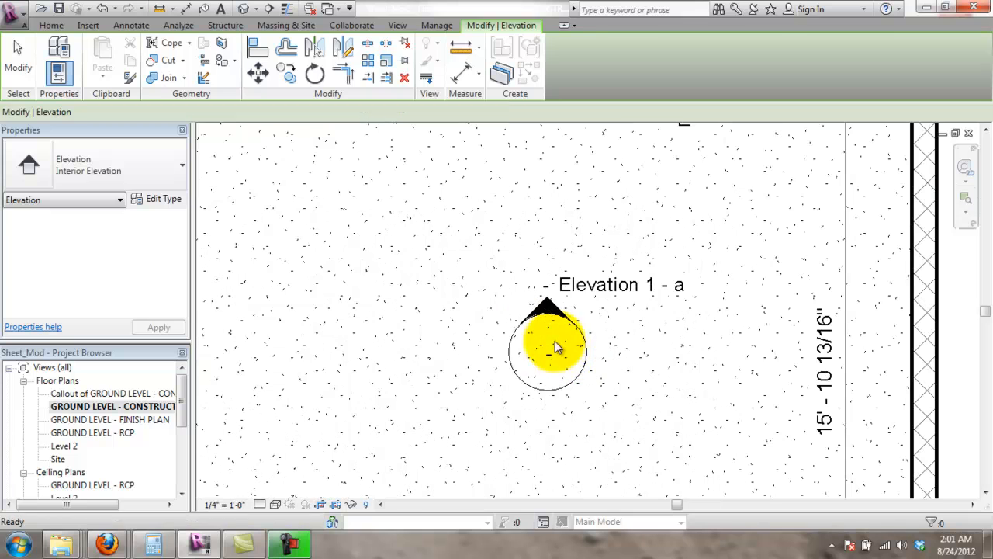
key("Escape")
key("Escape")
- Tick the marker's left and bottom directions to add Elevation 1 - d and Elevation 1 - c
left_click(510, 361)
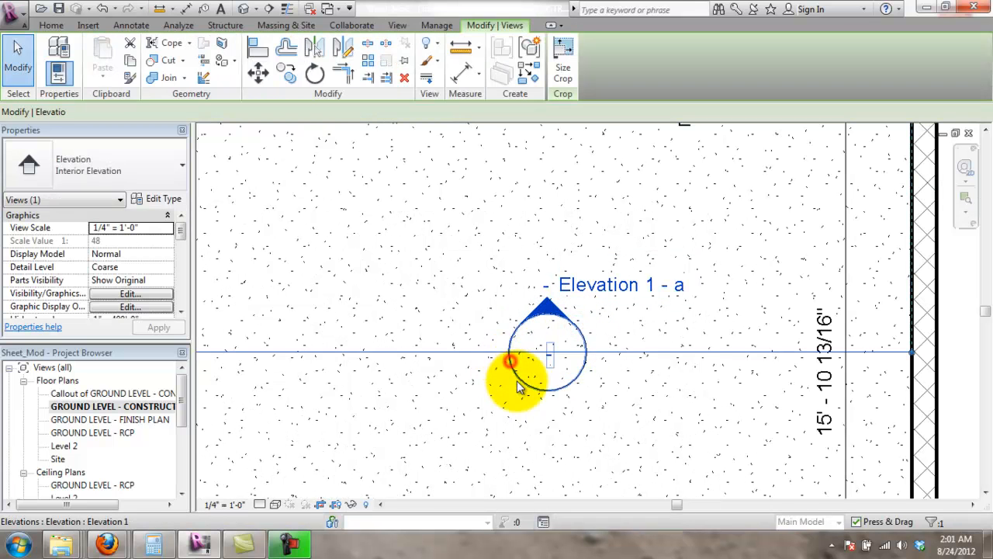
left_click(445, 350)
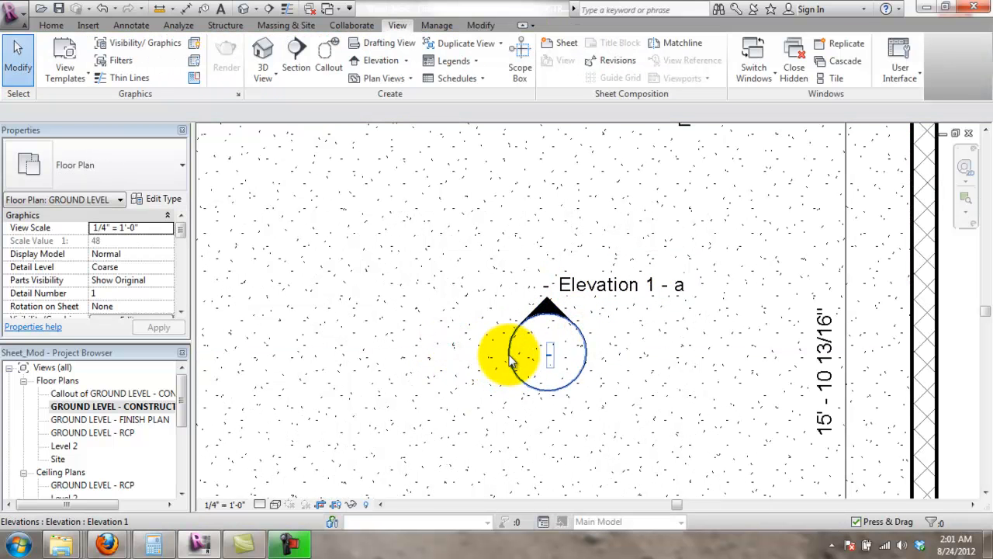
left_click(509, 357)
left_click(453, 351)
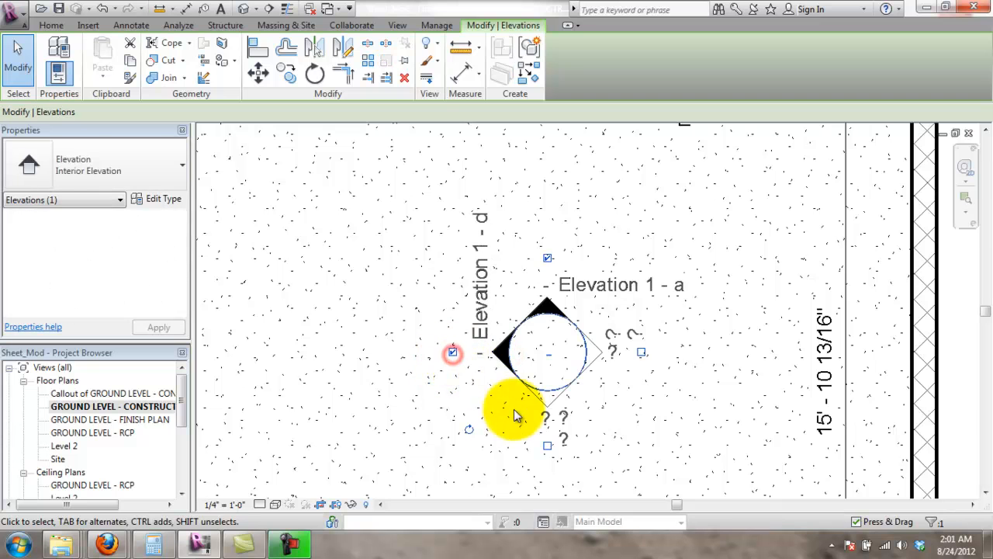
left_click(547, 447)
left_click(782, 443)
scroll(698, 369, "down", 2)
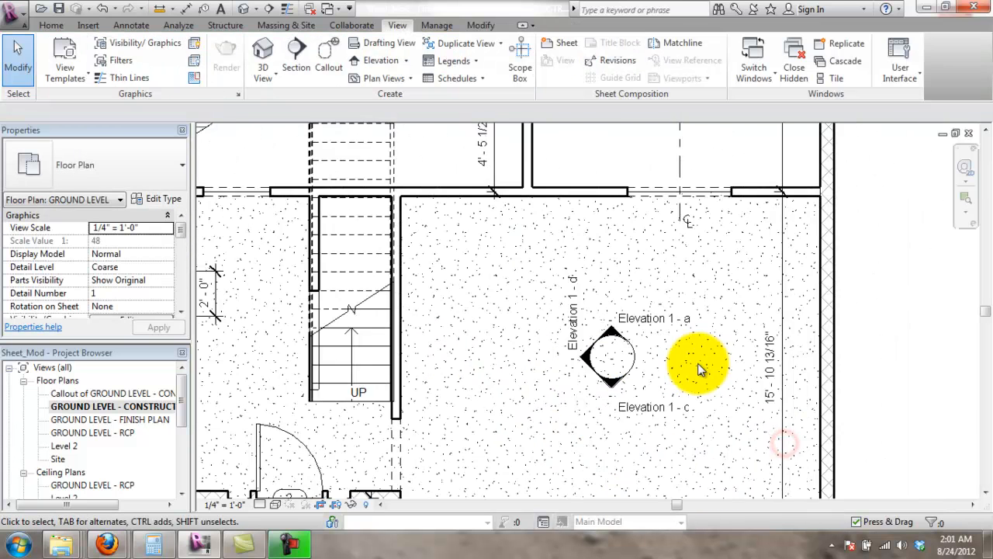
scroll(698, 369, "down", 2)
scroll(876, 355, "down", 1)
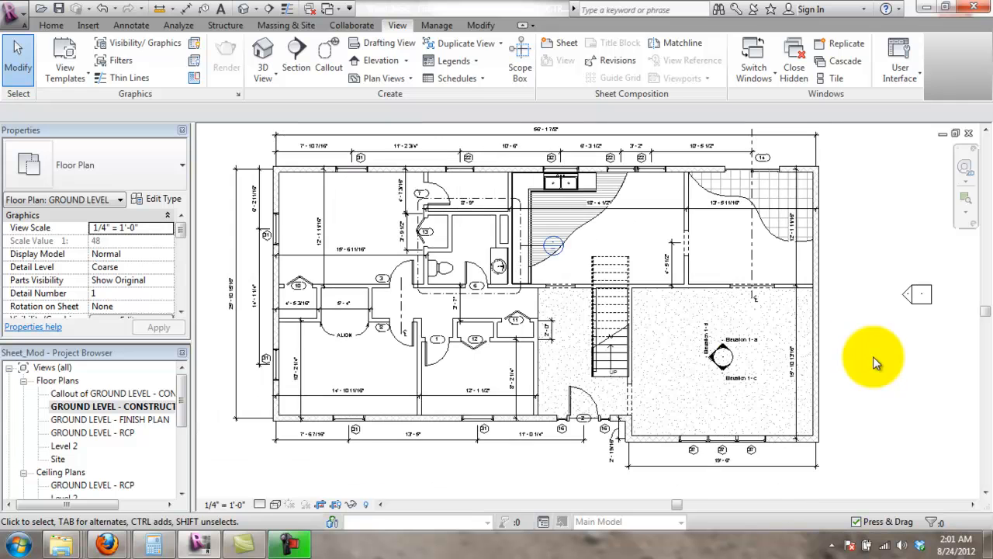
middle_click_drag(863, 335, 868, 339)
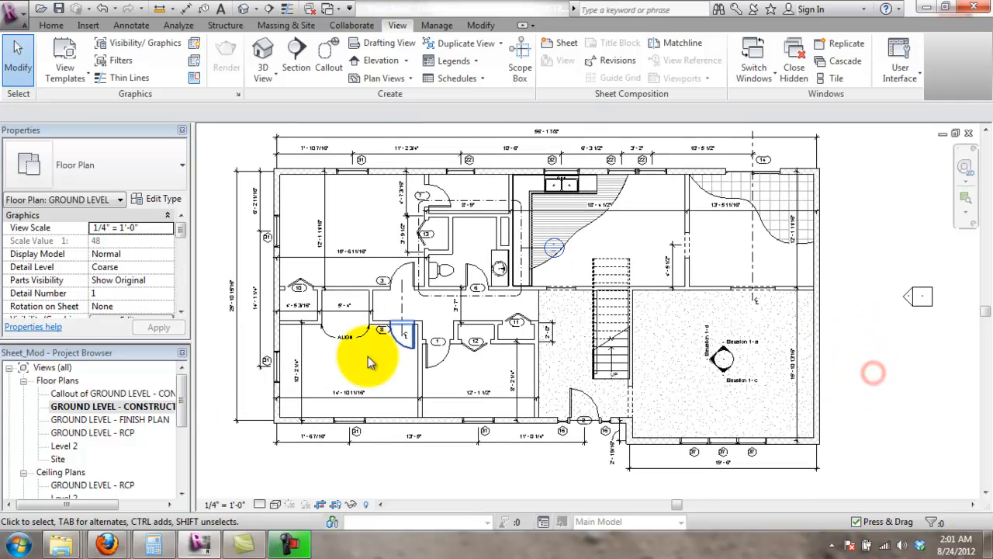
left_click_drag(181, 406, 178, 465)
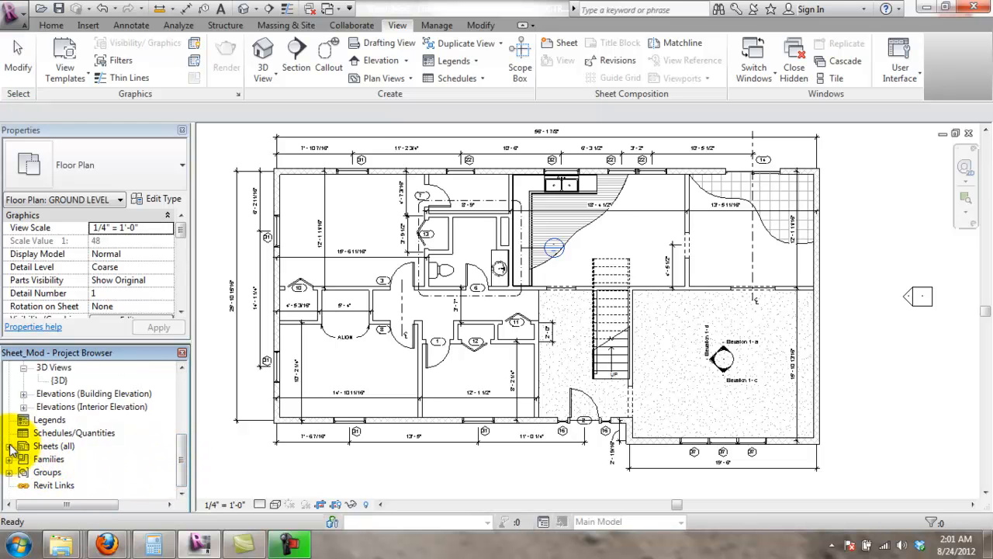
- Open sheet A101 - Unnamed from the Sheets list
left_click(8, 446)
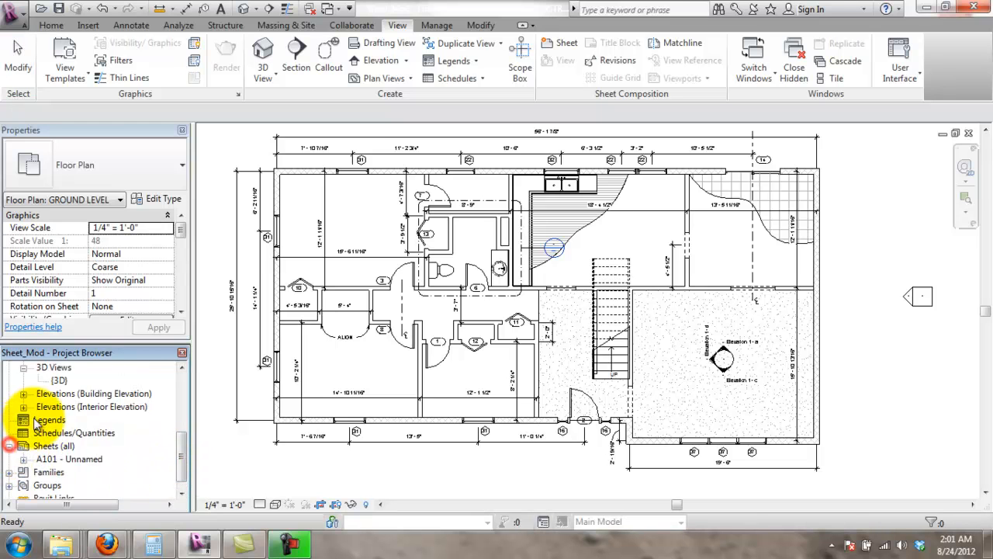
double_click(68, 458)
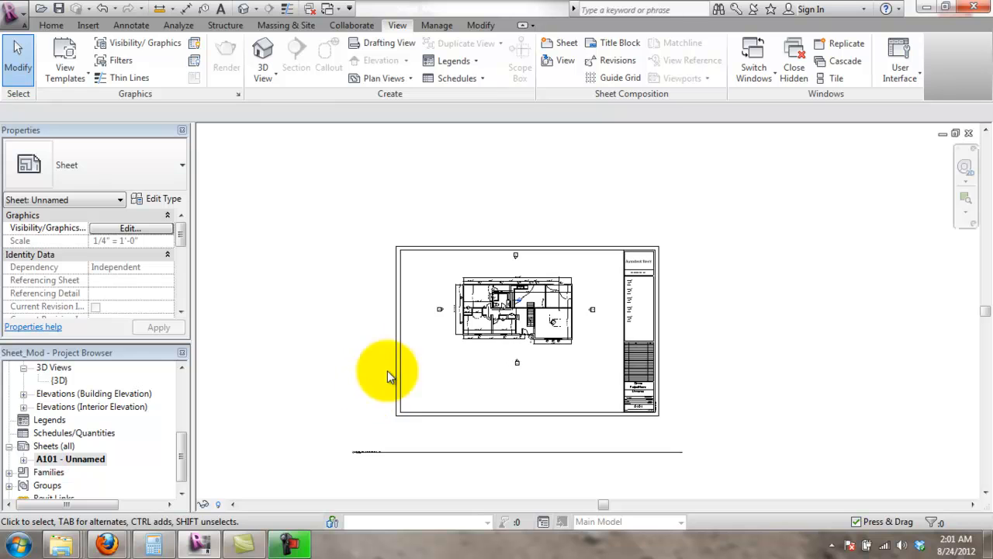
scroll(564, 296, "up", 1)
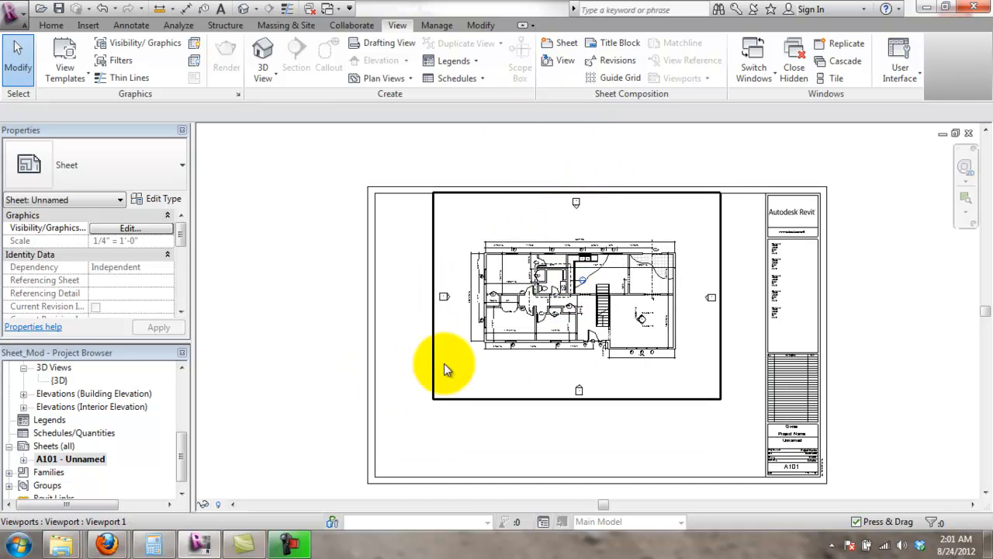
- Shift the ground-level plan viewport down and to the right on the sheet
left_click(436, 386)
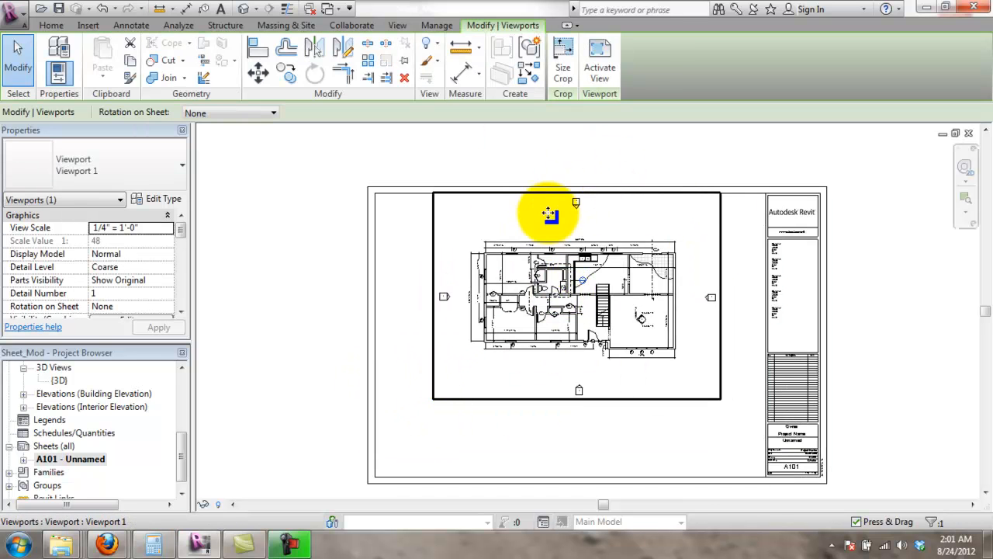
scroll(461, 419, "down", 3)
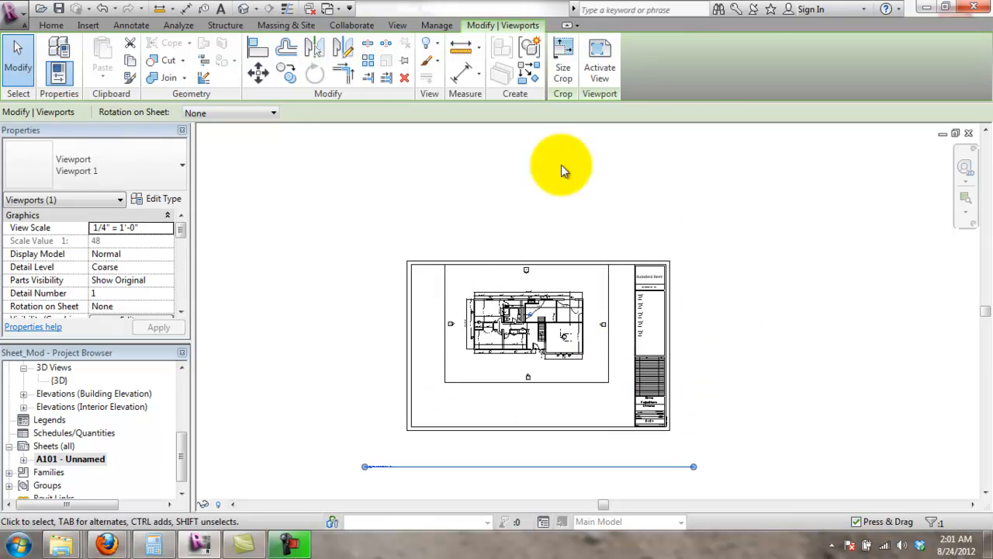
scroll(449, 330, "up", 2)
left_click_drag(466, 392, 507, 424)
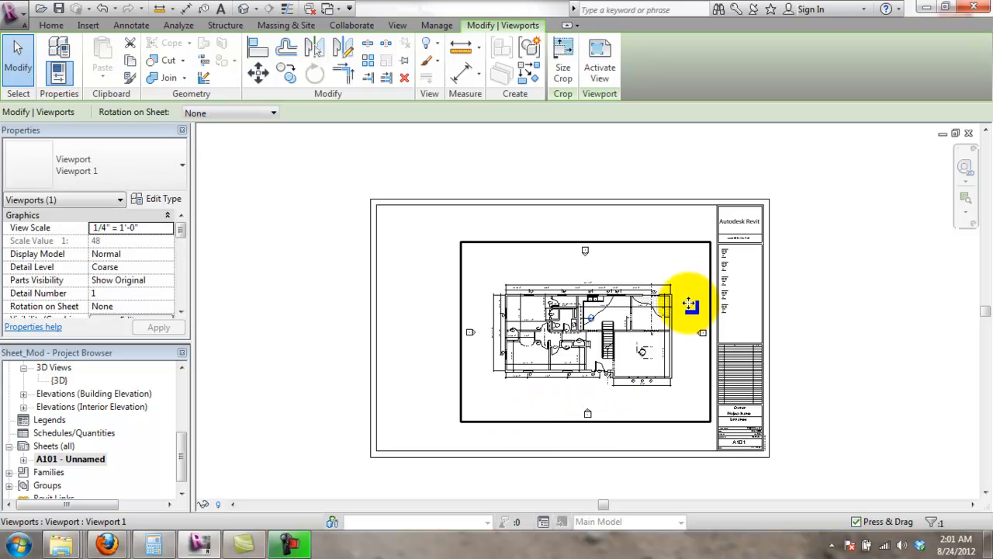
scroll(702, 310, "up", 2)
scroll(703, 310, "up", 2)
left_click_drag(704, 300, 676, 326)
scroll(643, 324, "down", 3)
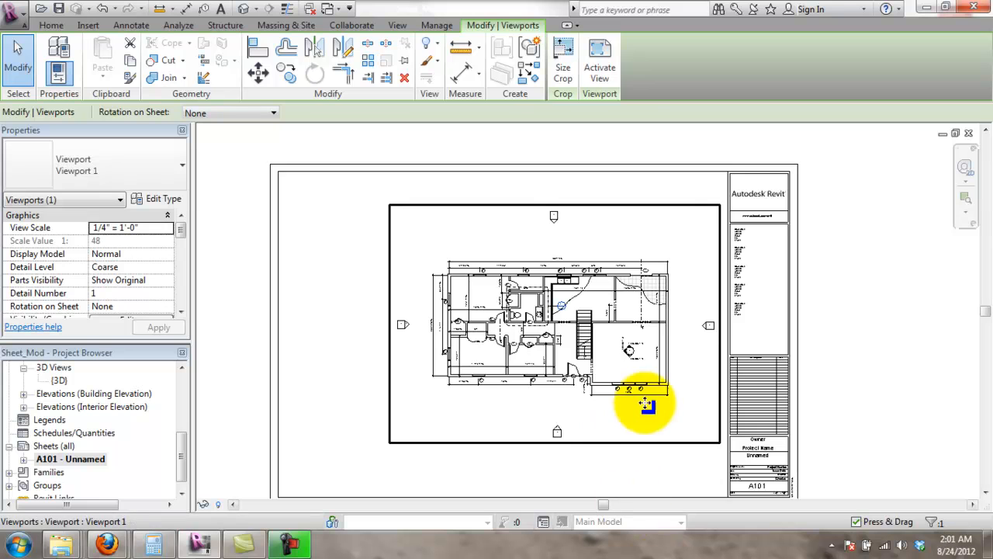
scroll(611, 396, "down", 1)
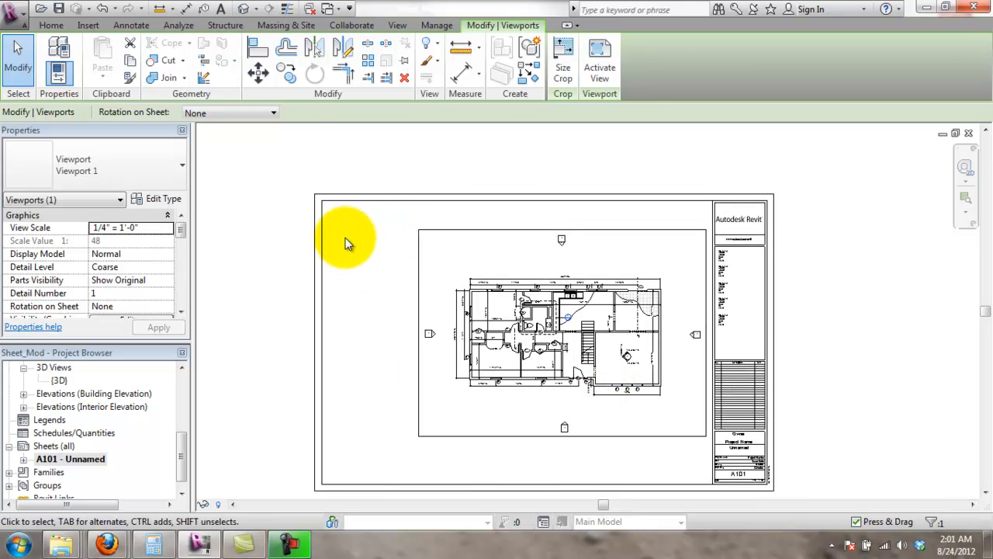
scroll(442, 377, "down", 1)
scroll(436, 380, "up", 2)
middle_click_drag(478, 393, 491, 386)
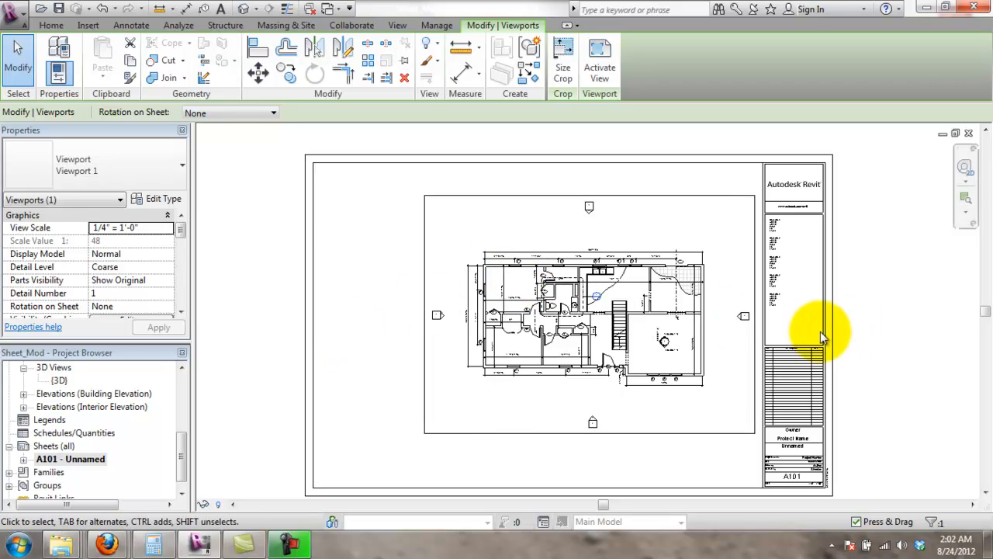
scroll(784, 332, "down", 1)
scroll(817, 348, "down", 2)
scroll(582, 439, "up", 3)
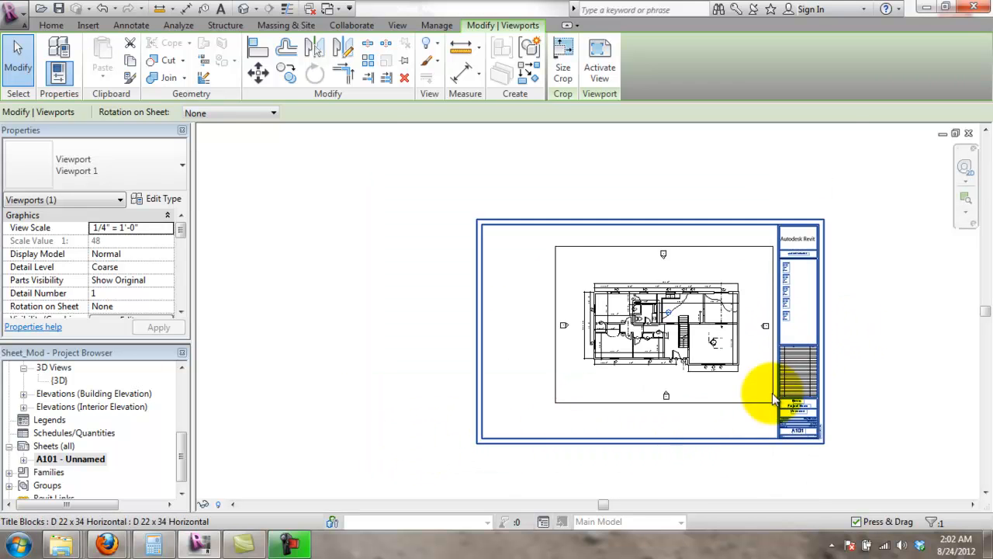
middle_click_drag(893, 355, 803, 381)
left_click(838, 333)
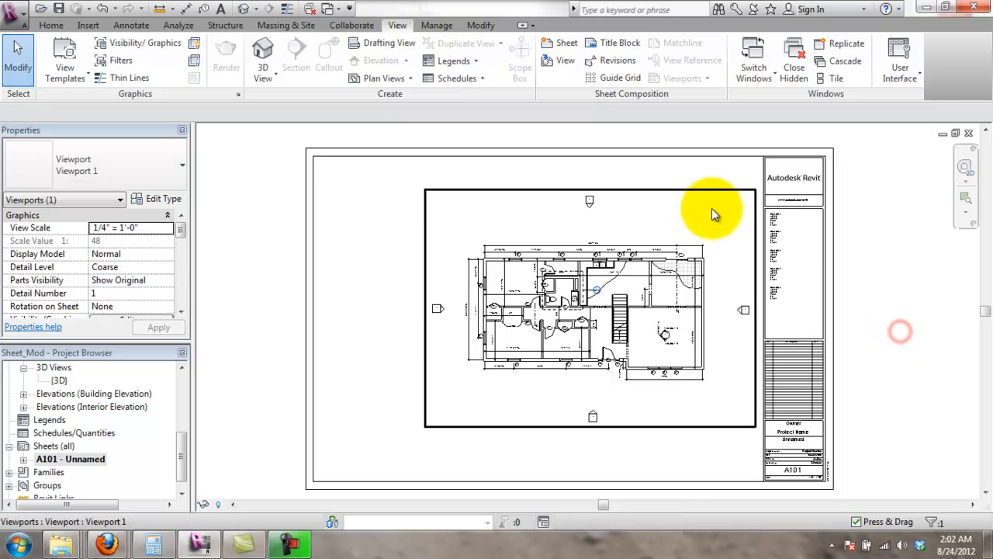
- Move the plan viewport straight down within the border and zoom to the title block
middle_click_drag(932, 299, 938, 274)
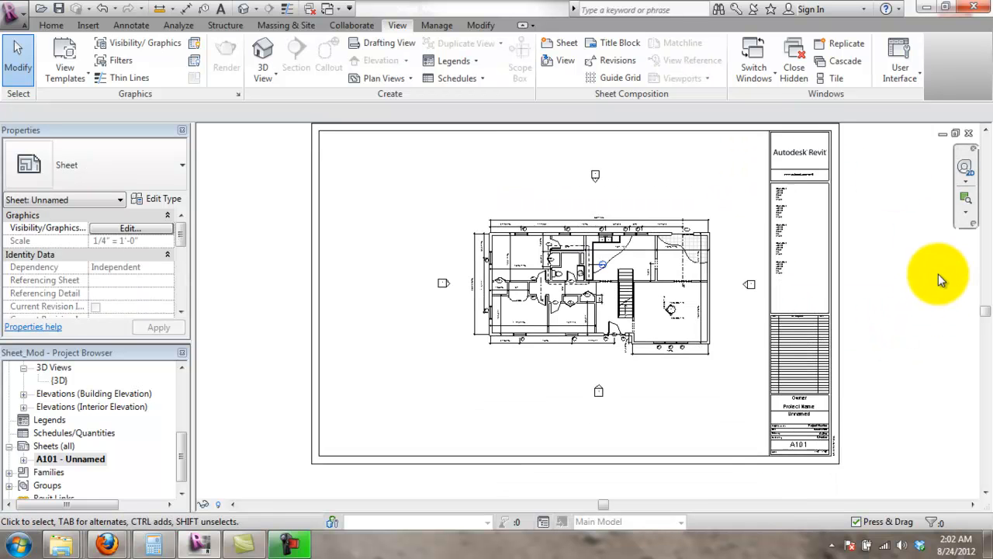
scroll(897, 324, "up", 3)
scroll(535, 442, "down", 1)
middle_click_drag(611, 431, 640, 401)
scroll(571, 416, "down", 1)
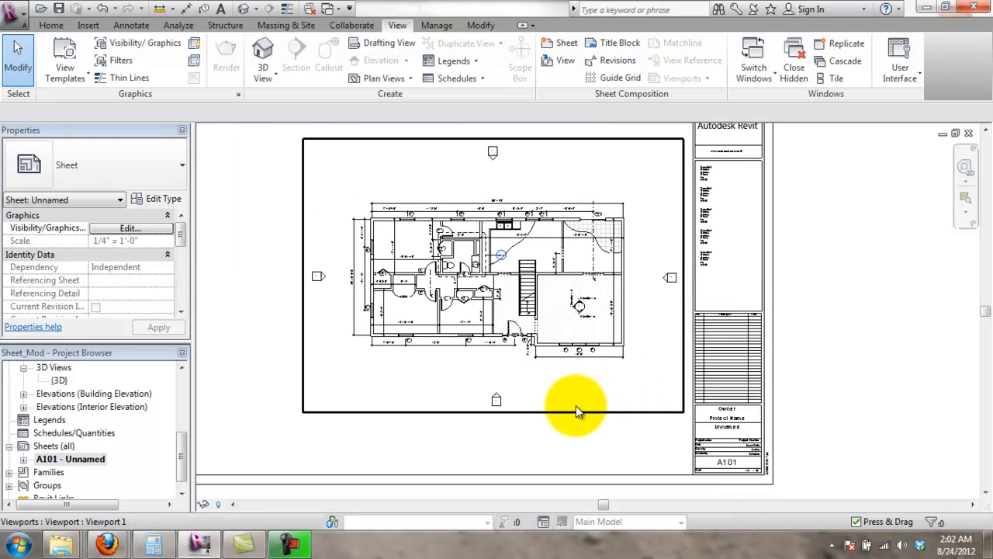
left_click(516, 407)
left_click(831, 373)
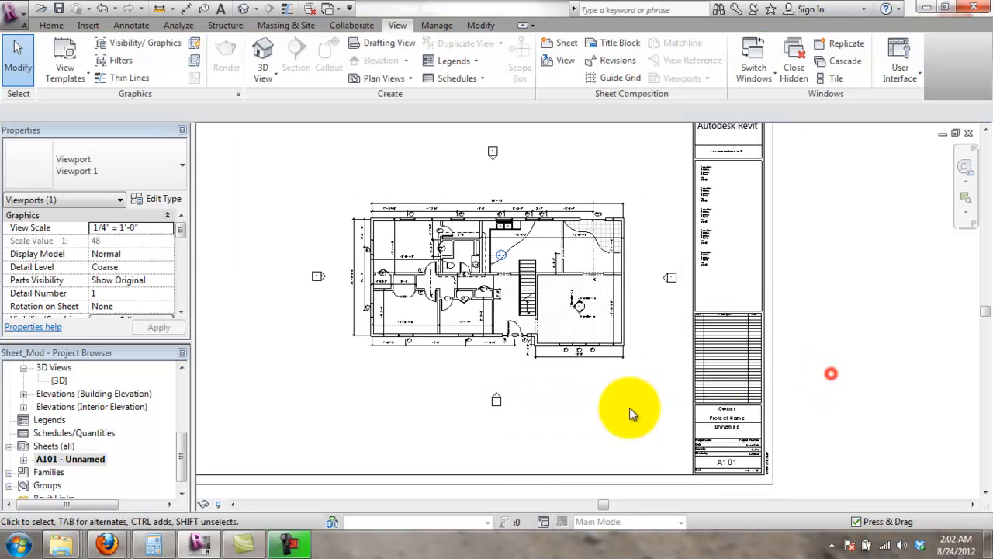
left_click(536, 416)
left_click_drag(536, 426, 539, 447)
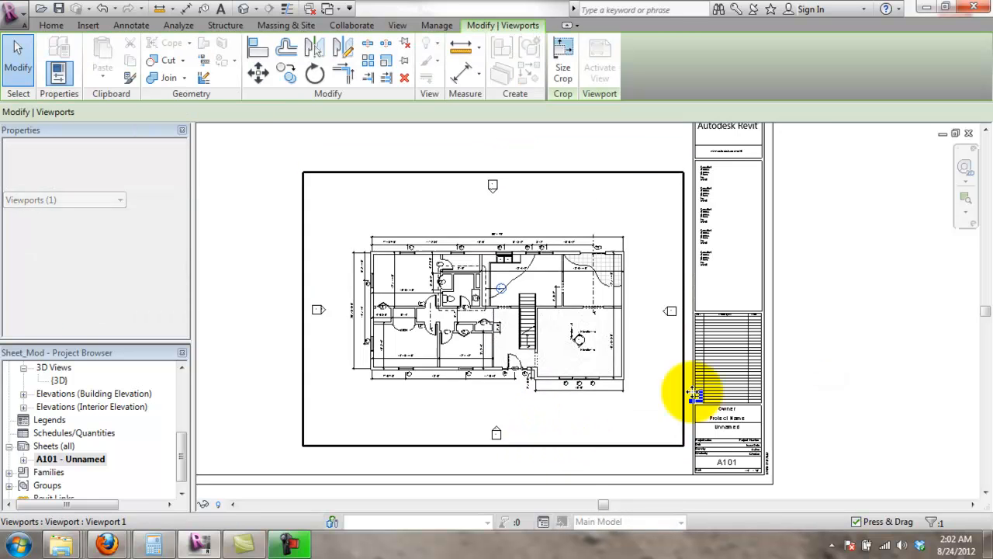
left_click(898, 328)
scroll(721, 392, "down", 2)
scroll(753, 311, "up", 3)
scroll(700, 401, "up", 1)
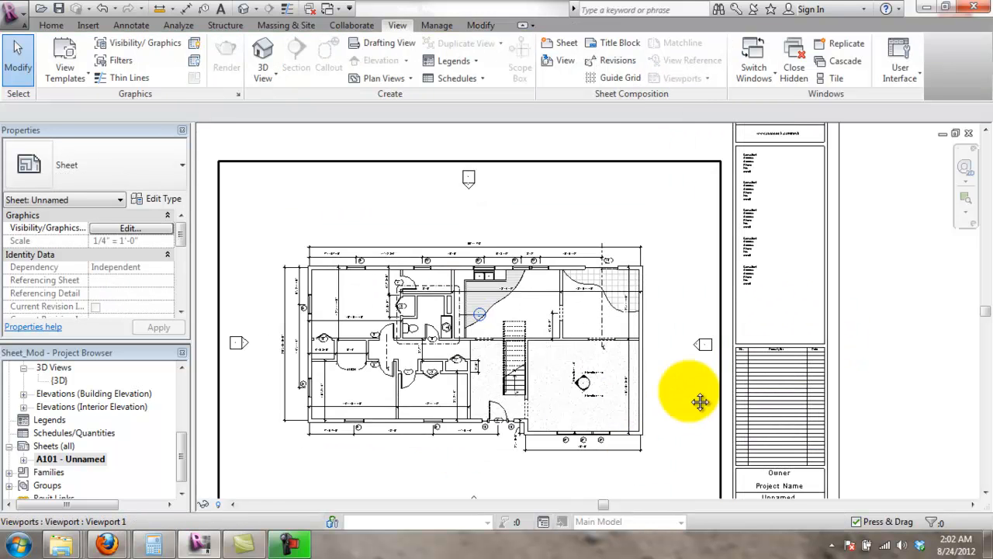
middle_click_drag(701, 402, 654, 260)
scroll(737, 392, "up", 2)
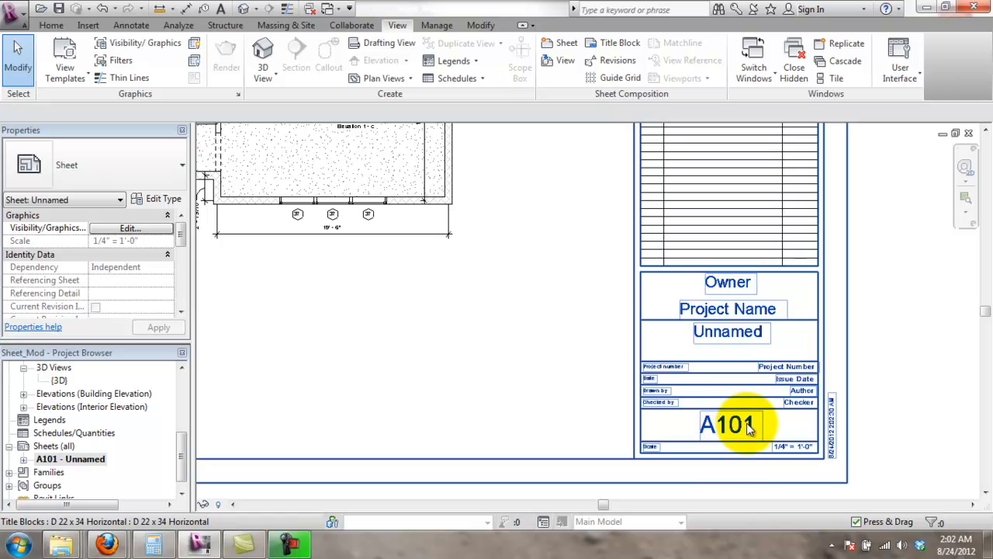
scroll(734, 423, "down", 1)
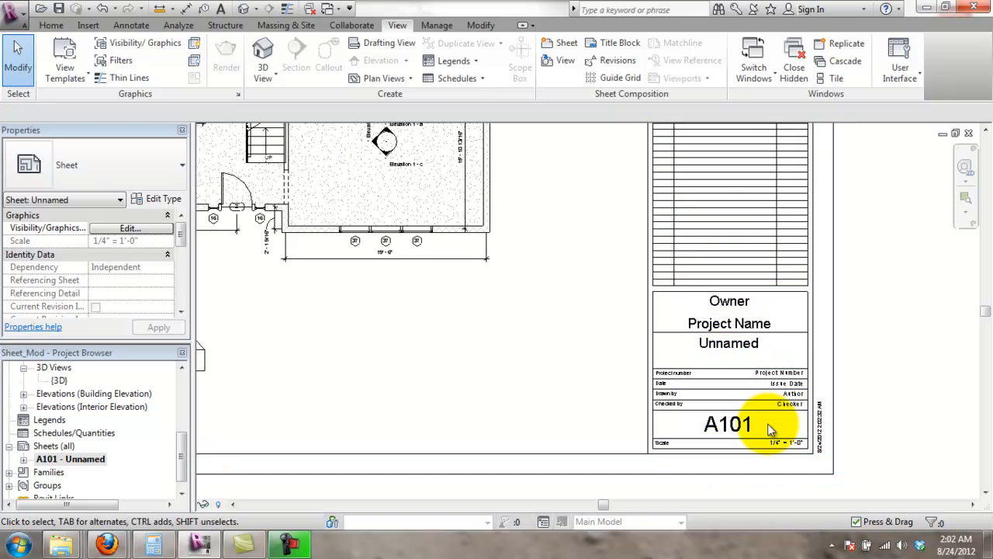
scroll(772, 342, "up", 2)
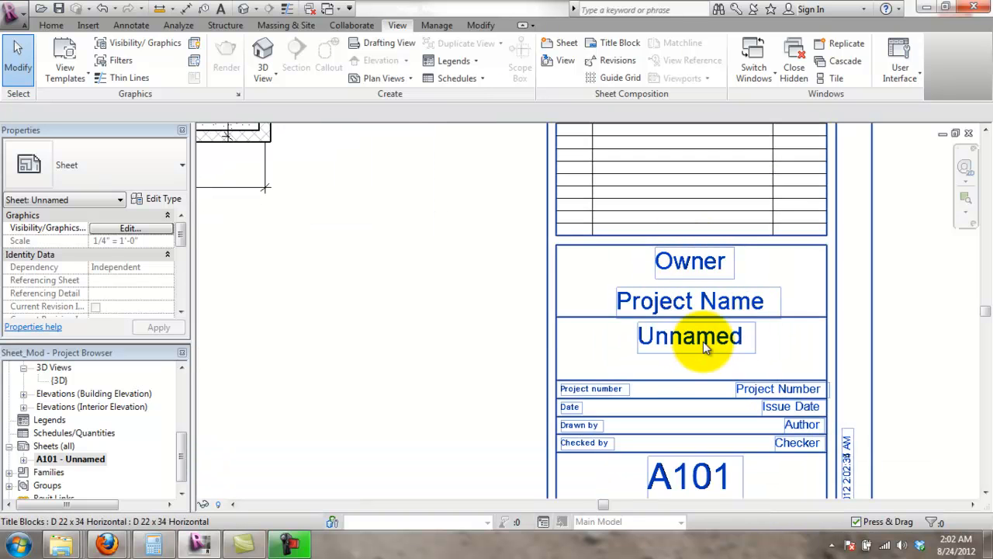
- Try editing the title block's Unnamed sheet name label on A101
left_click(701, 346)
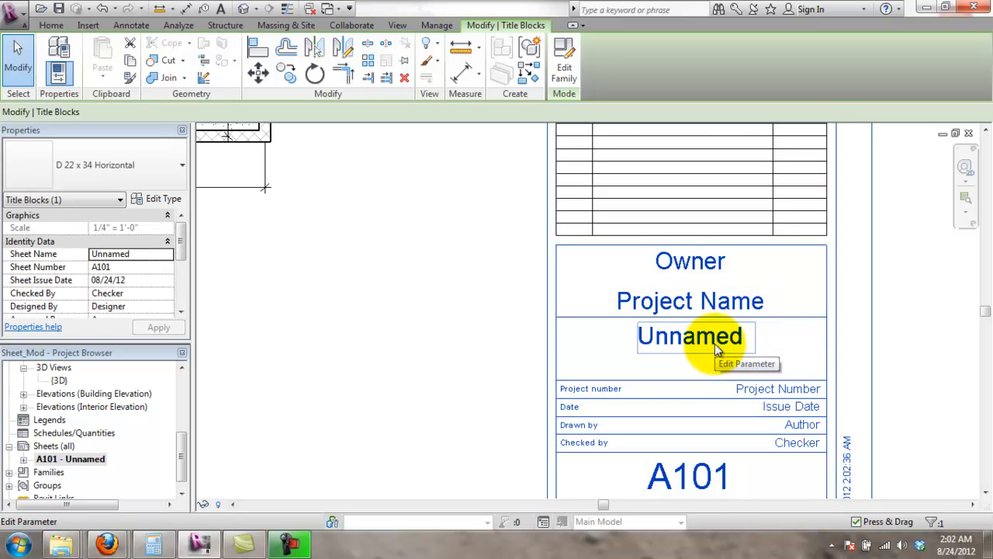
left_click(714, 344)
left_click(881, 365)
scroll(776, 392, "down", 4)
scroll(759, 407, "up", 3)
scroll(749, 298, "down", 2)
middle_click_drag(732, 313, 727, 468)
middle_click_drag(743, 332, 730, 453)
middle_click_drag(706, 379, 699, 459)
middle_click_drag(700, 359, 678, 170)
middle_click_drag(558, 311, 734, 309)
- Edit the Unnamed sheet name on the title block and commit the new name
left_click(452, 383)
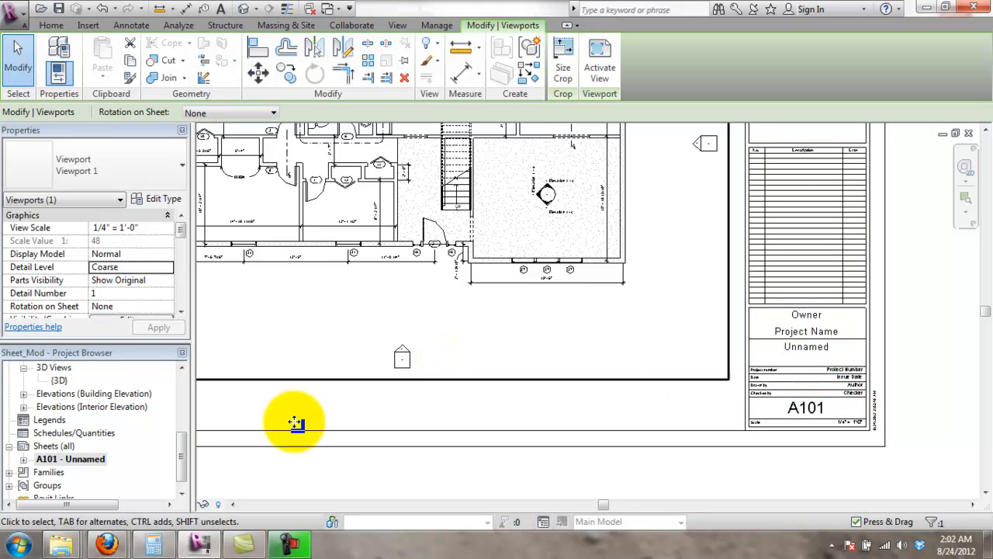
left_click(23, 464)
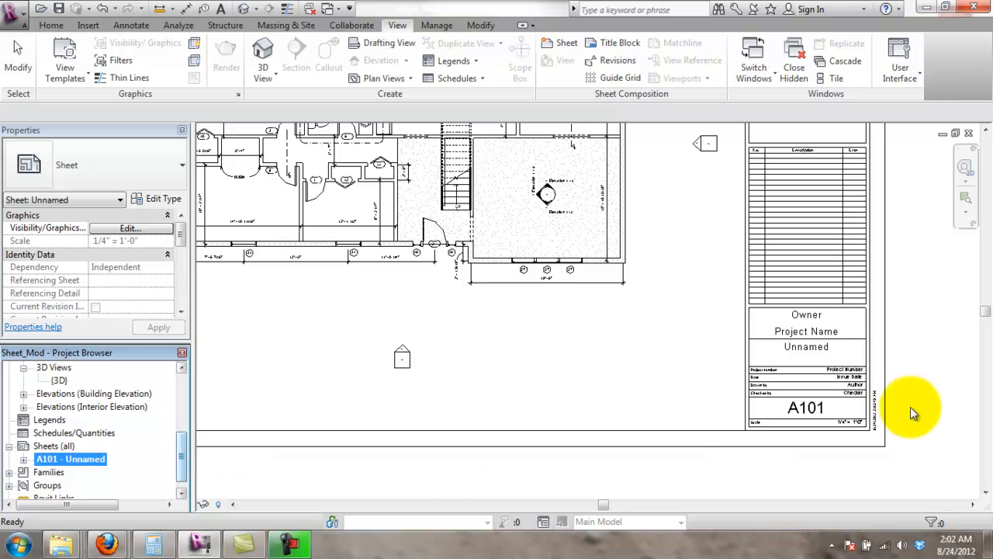
left_click(810, 349)
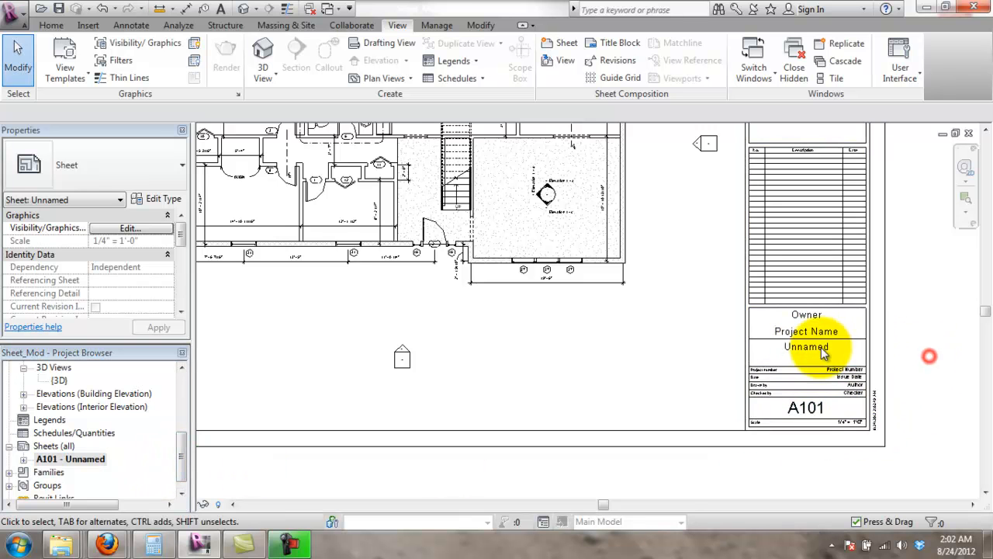
scroll(820, 348, "up", 2)
scroll(816, 358, "up", 2)
left_click(818, 358)
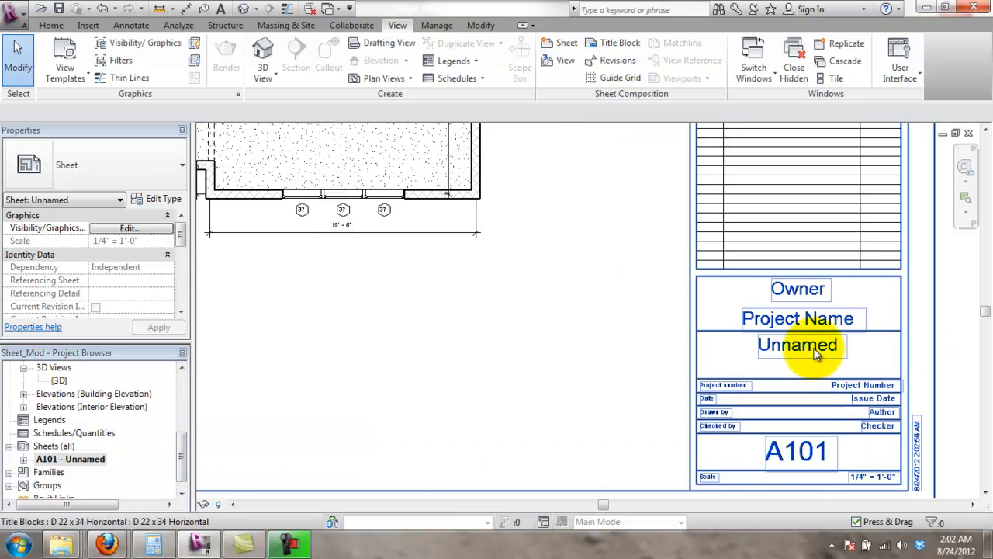
left_click(837, 357)
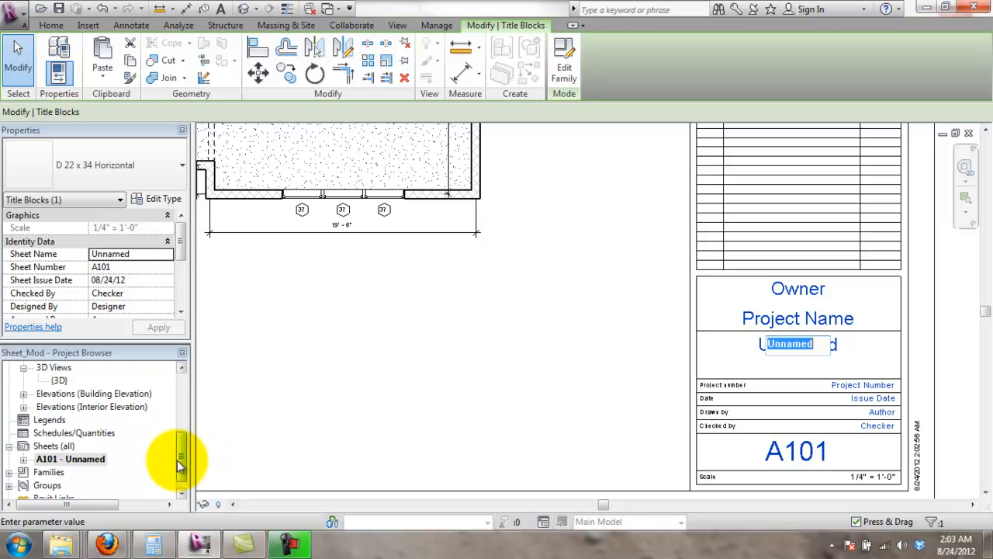
left_click_drag(179, 466, 179, 392)
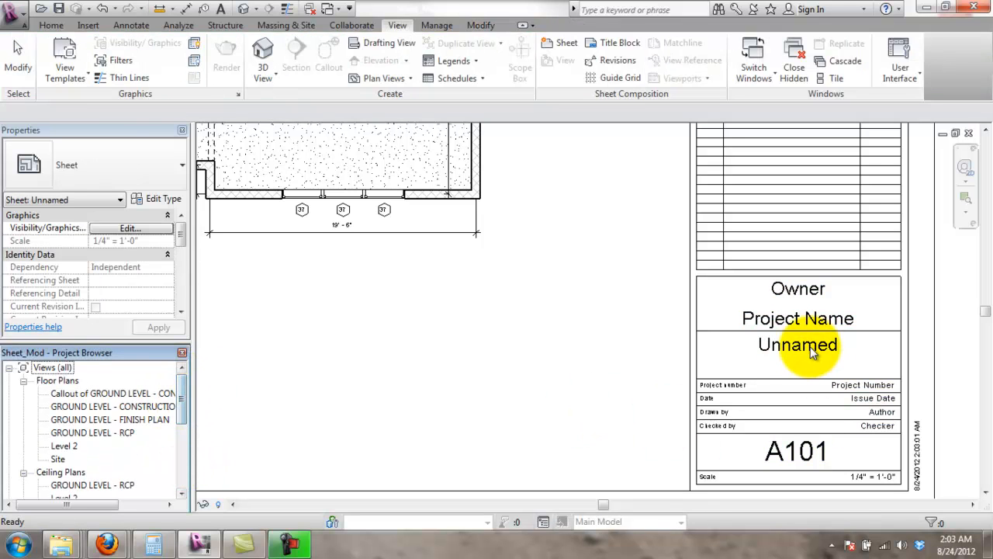
left_click(799, 345)
left_click(811, 346)
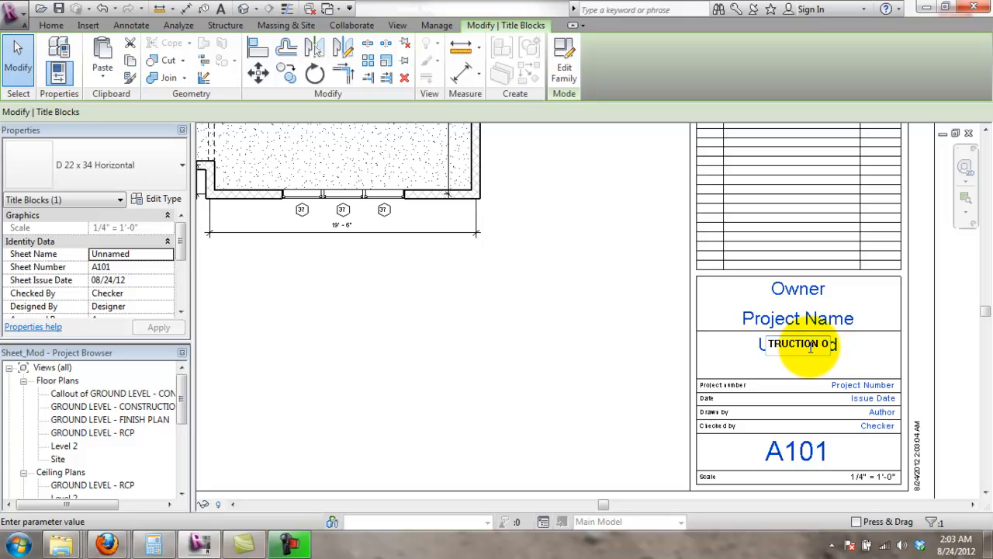
key("Return")
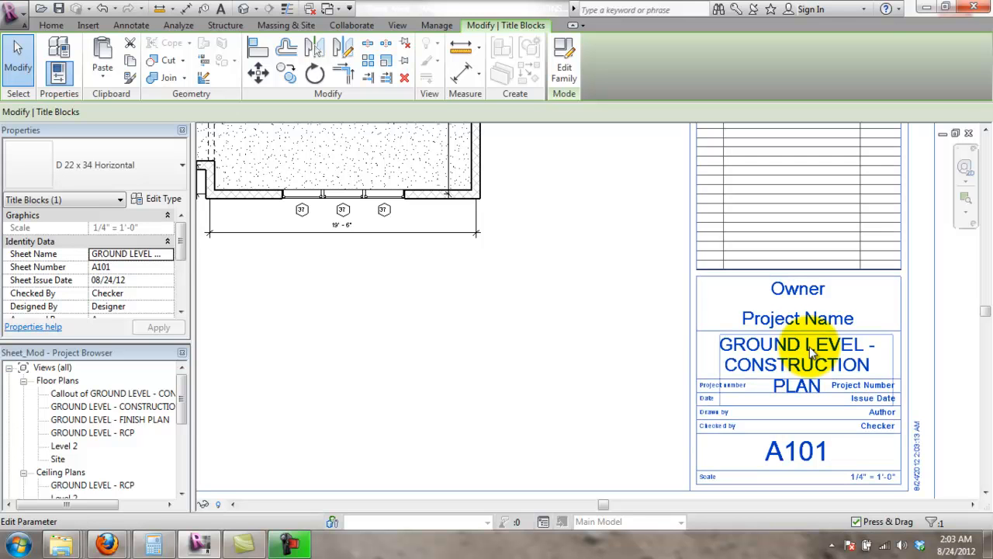
left_click(952, 350)
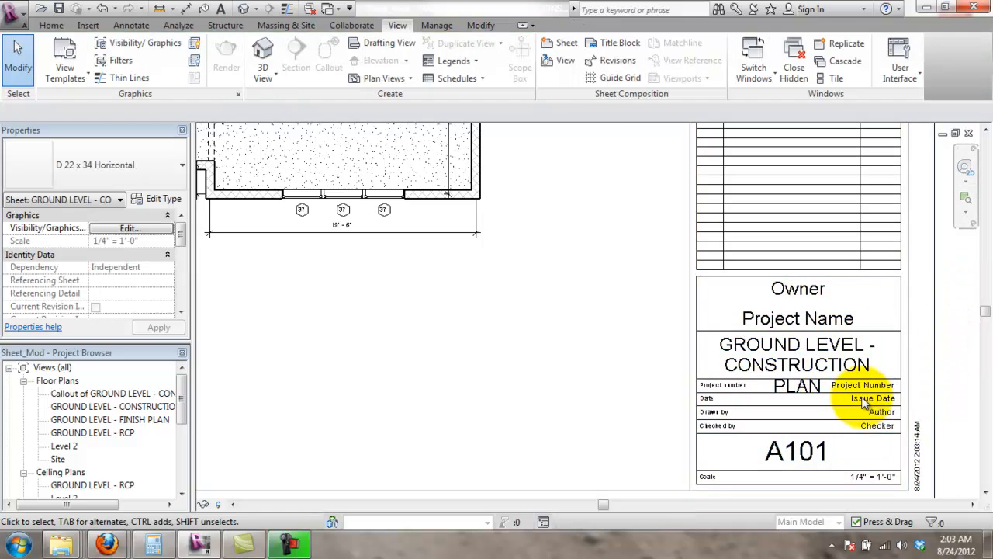
- Reopen the title block's sheet name label, leaving it unchanged
left_click(837, 366)
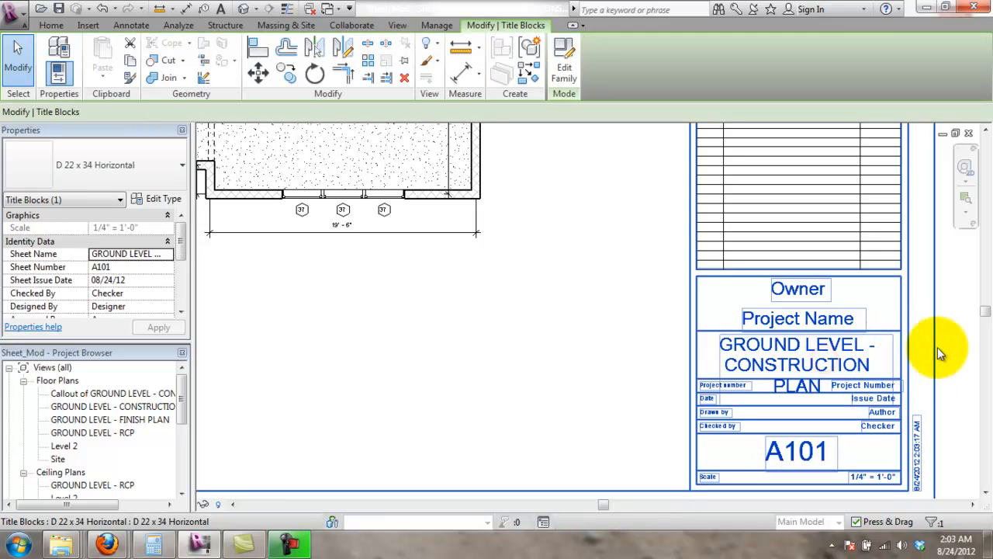
left_click(960, 344)
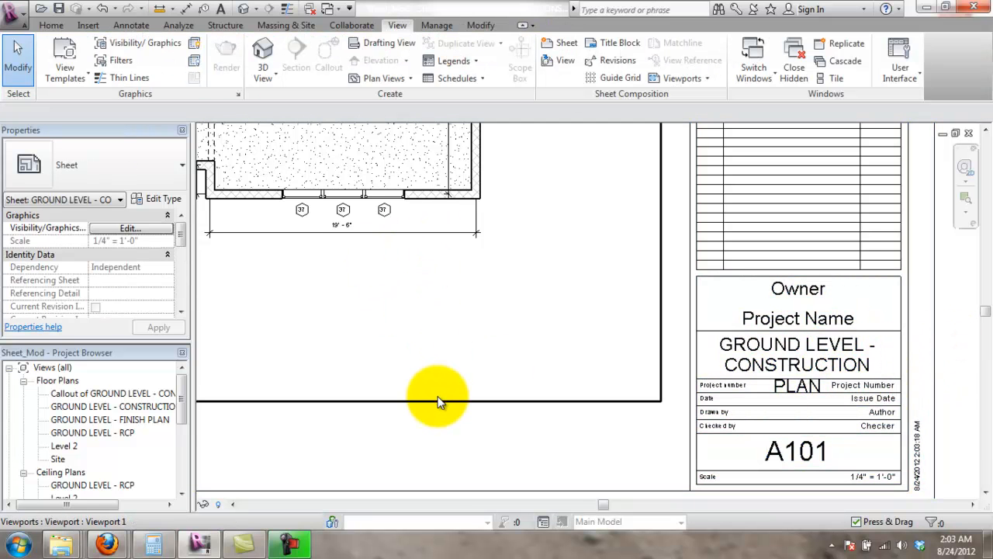
left_click(439, 402)
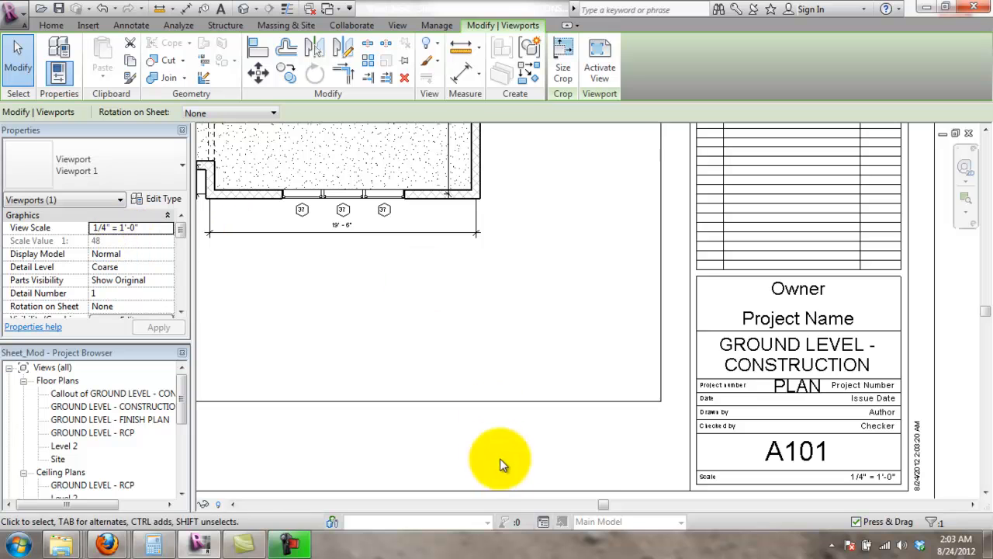
left_click(780, 356)
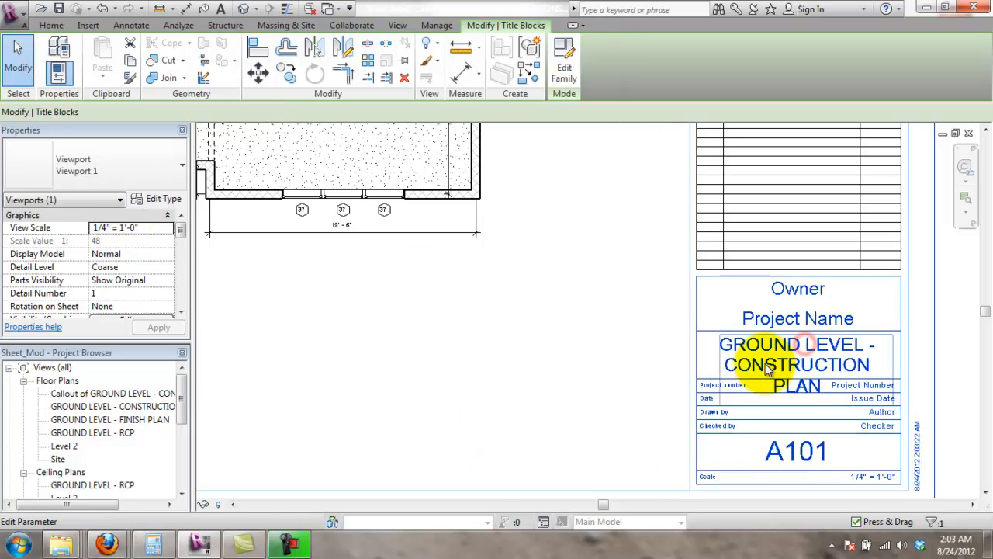
left_click(720, 363)
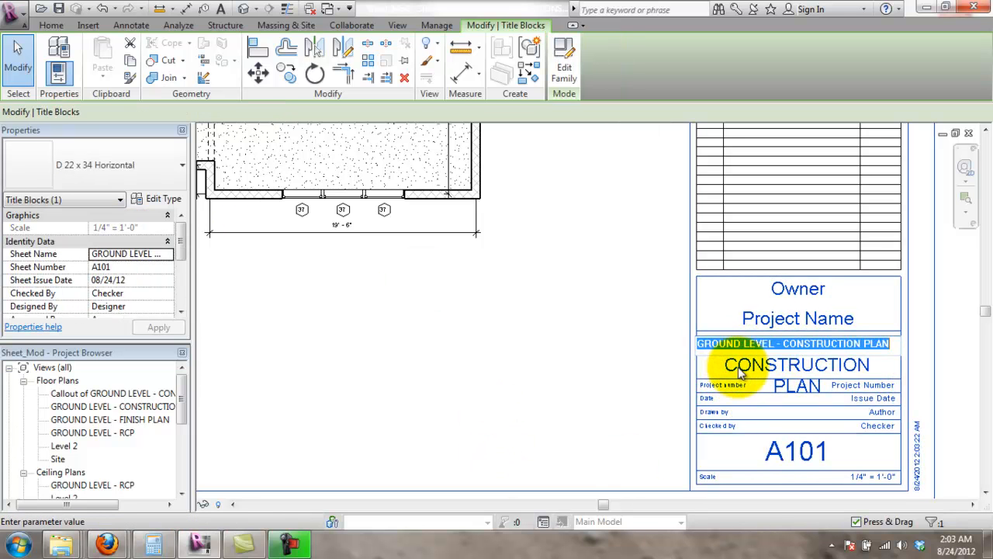
left_click(755, 360)
left_click(780, 359)
left_click(781, 359)
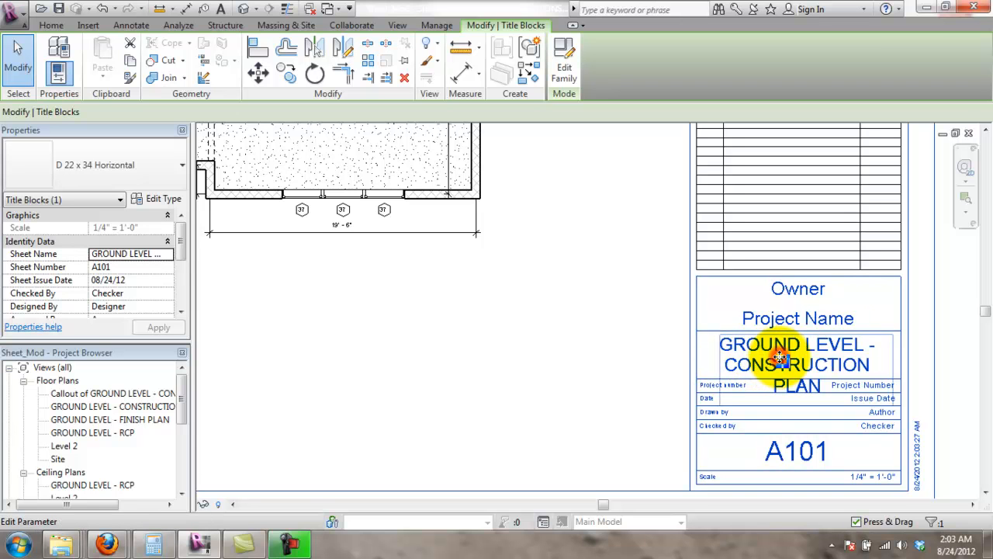
left_click(782, 360)
left_click(812, 364)
left_click(914, 343)
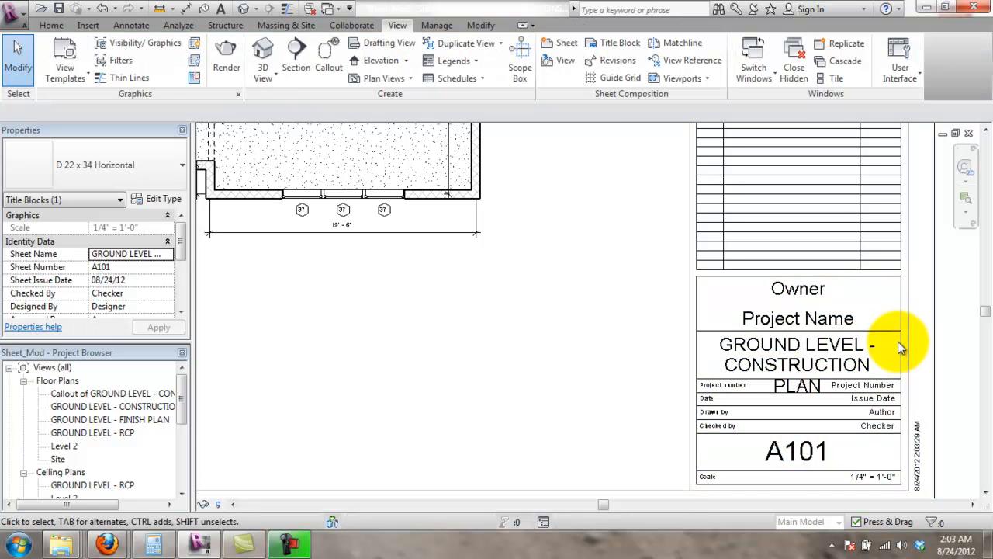
- Set the sheet's Sheet Name property to CONSTRUCTION PLAN
left_click(892, 352)
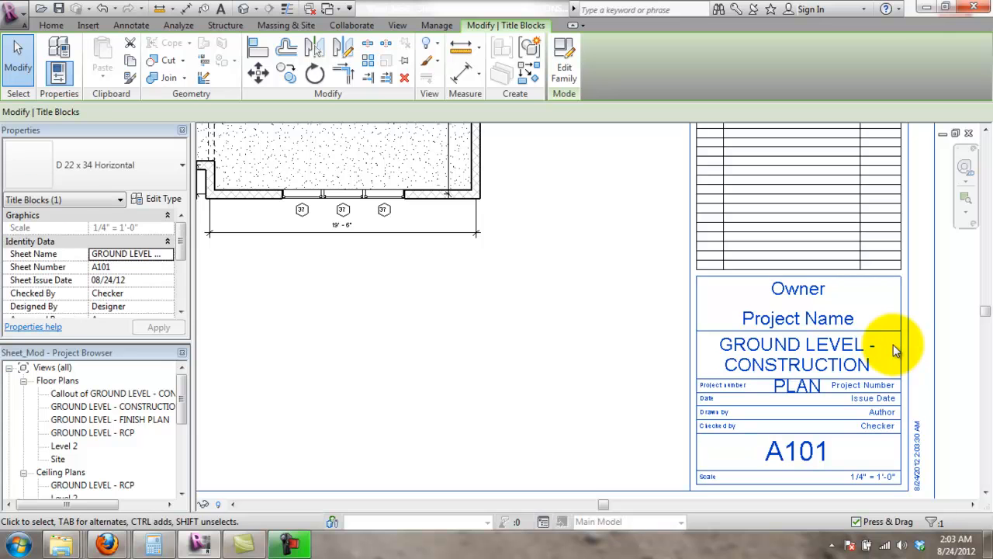
left_click(154, 256)
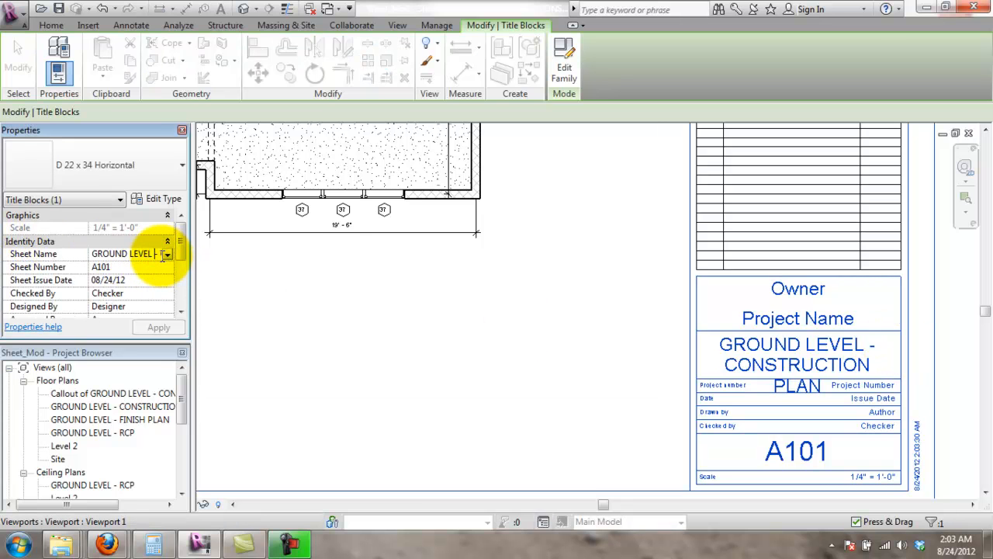
left_click_drag(155, 257, 41, 259)
key("Return")
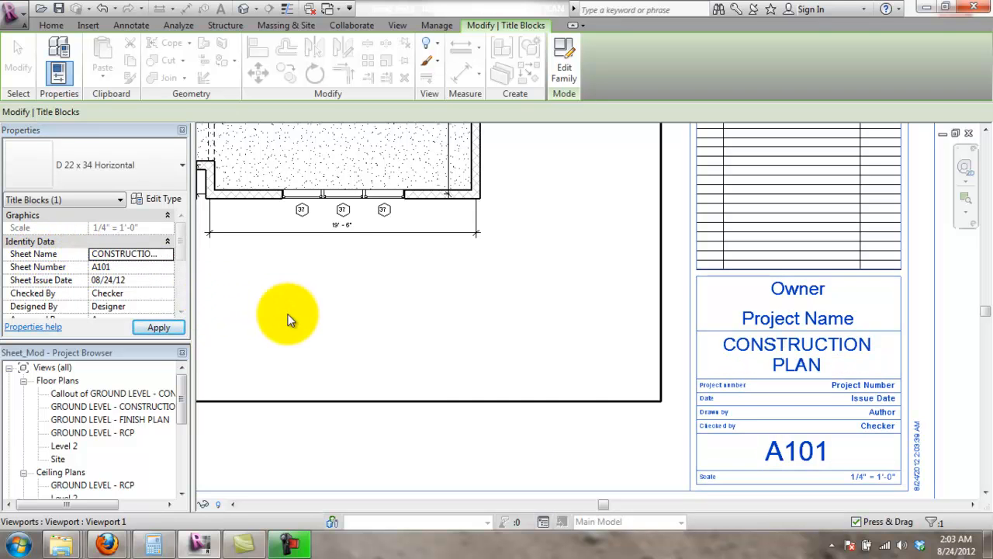
left_click(962, 322)
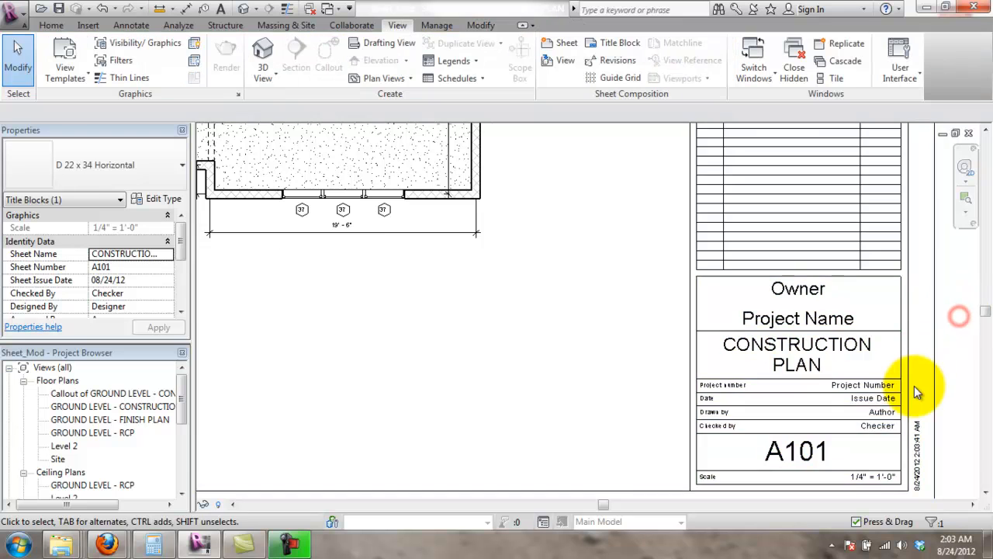
- Zoom and pan around the sheet to view the whole placed ground-level floor plan
scroll(920, 388, "down", 3)
scroll(877, 419, "up", 2)
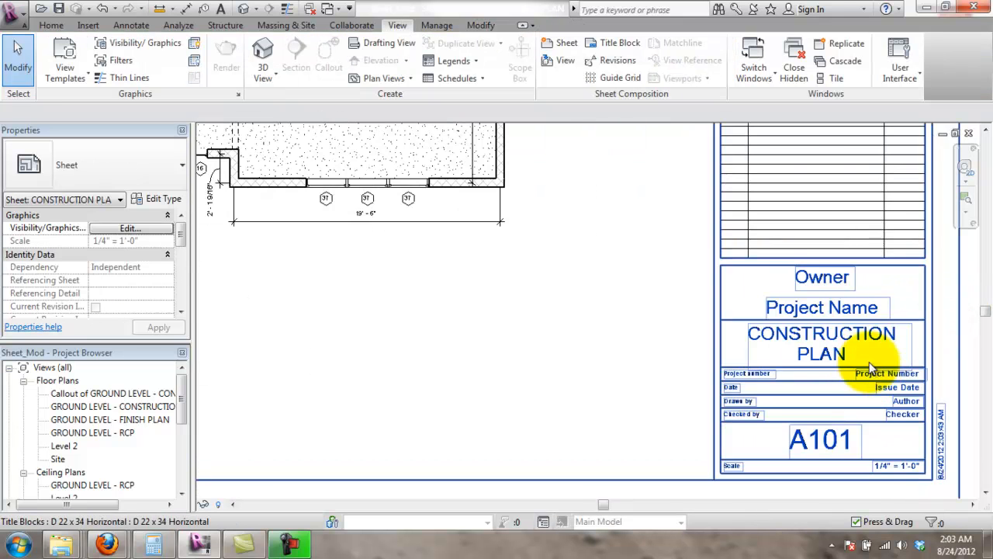
scroll(845, 353, "up", 1)
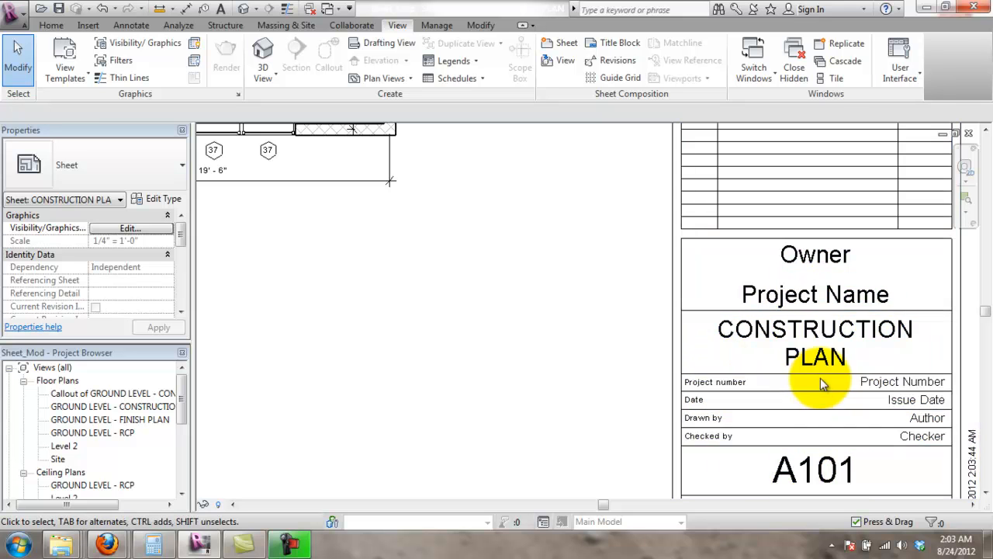
scroll(831, 377, "down", 2)
scroll(854, 377, "down", 2)
middle_click_drag(538, 293, 643, 411)
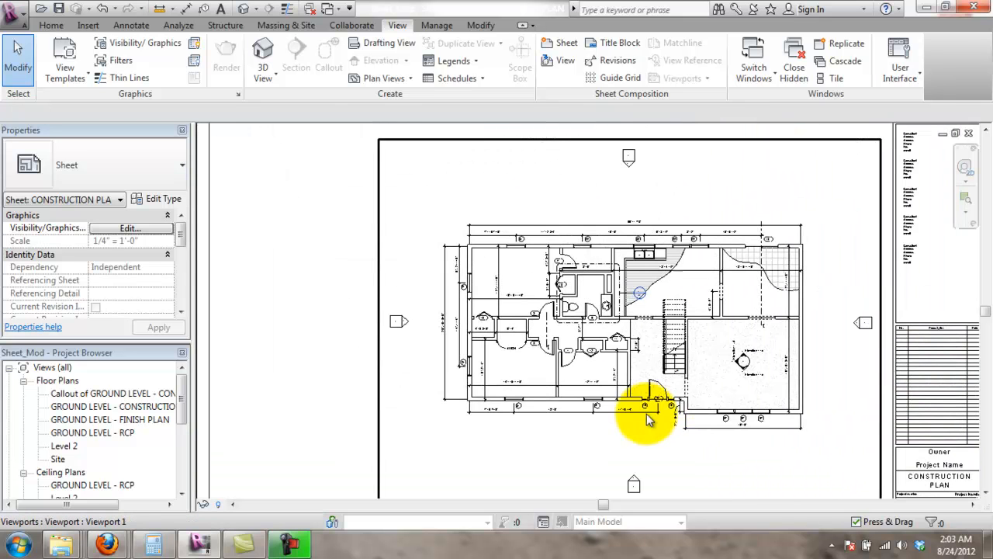
scroll(314, 334, "up", 1)
scroll(310, 277, "down", 1)
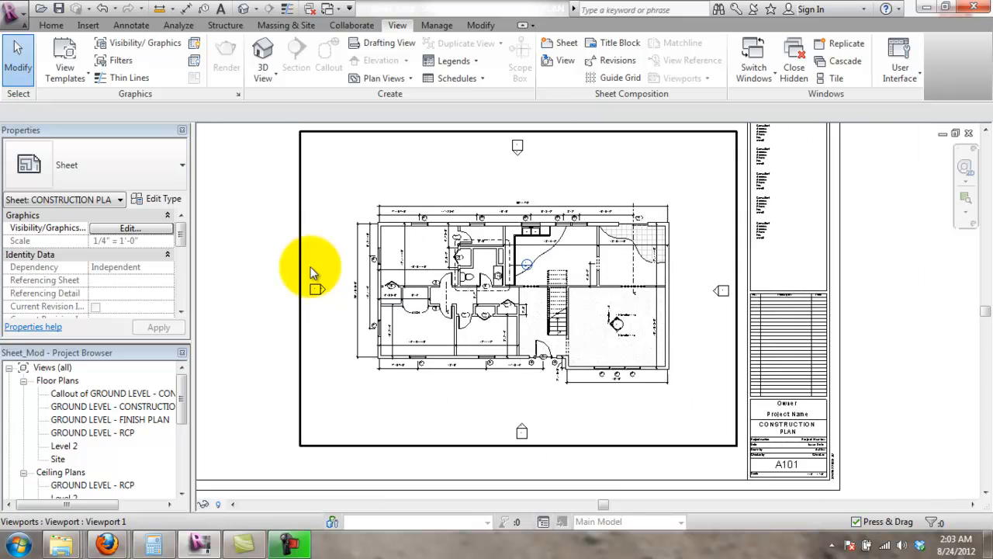
scroll(751, 378, "up", 1)
scroll(751, 378, "up", 3)
- Inspect the title block, then open the Project Information properties from Manage
middle_click_drag(854, 411, 835, 369)
scroll(819, 384, "down", 1)
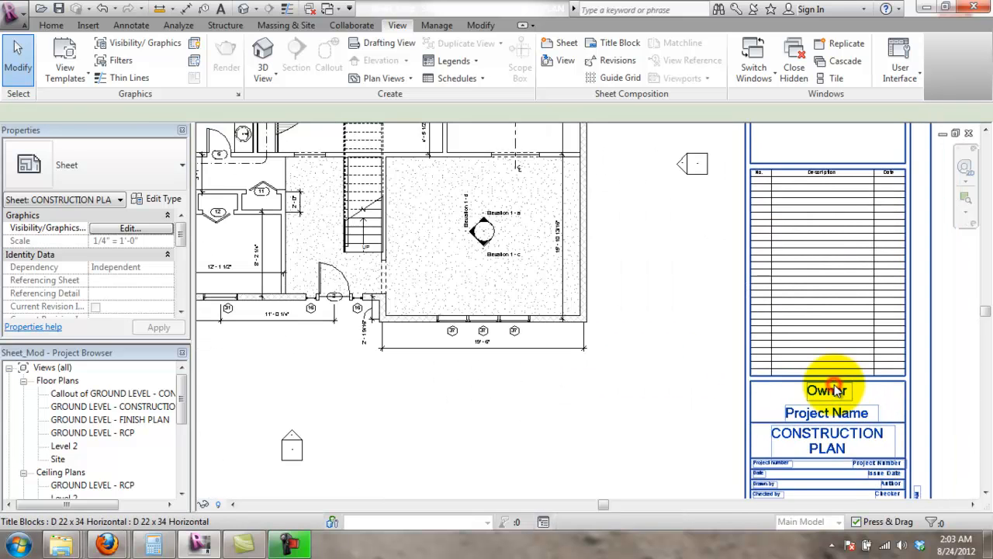
left_click(814, 379)
left_click(970, 369)
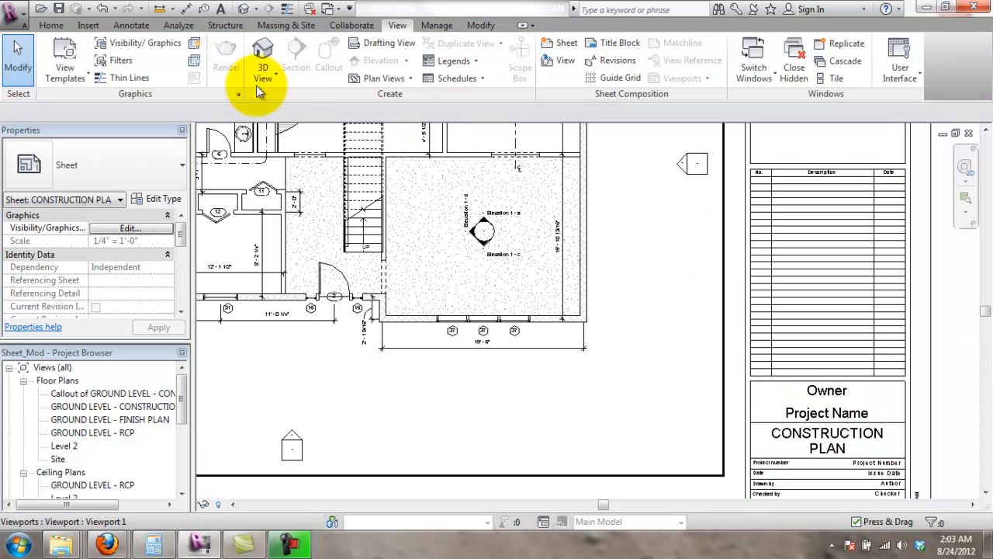
left_click(437, 24)
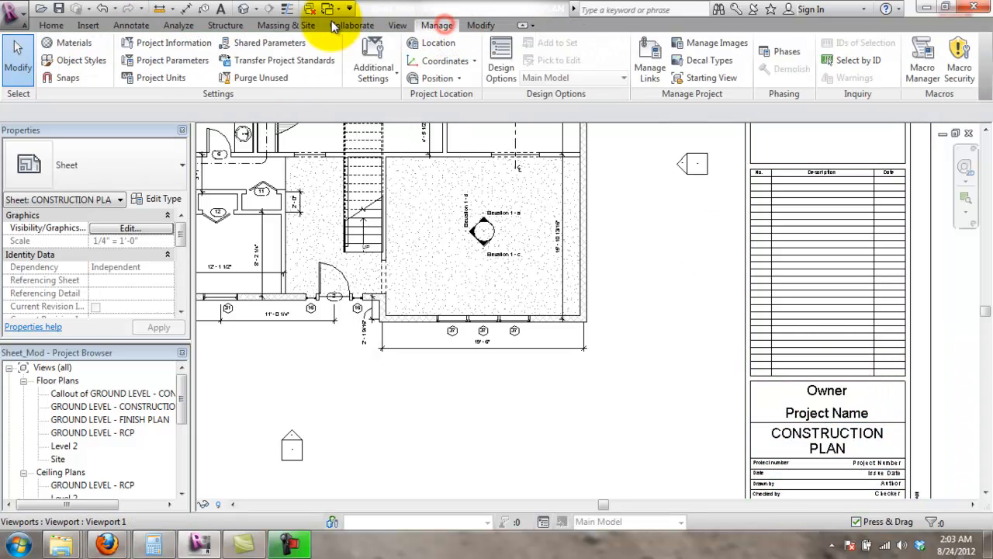
left_click(175, 43)
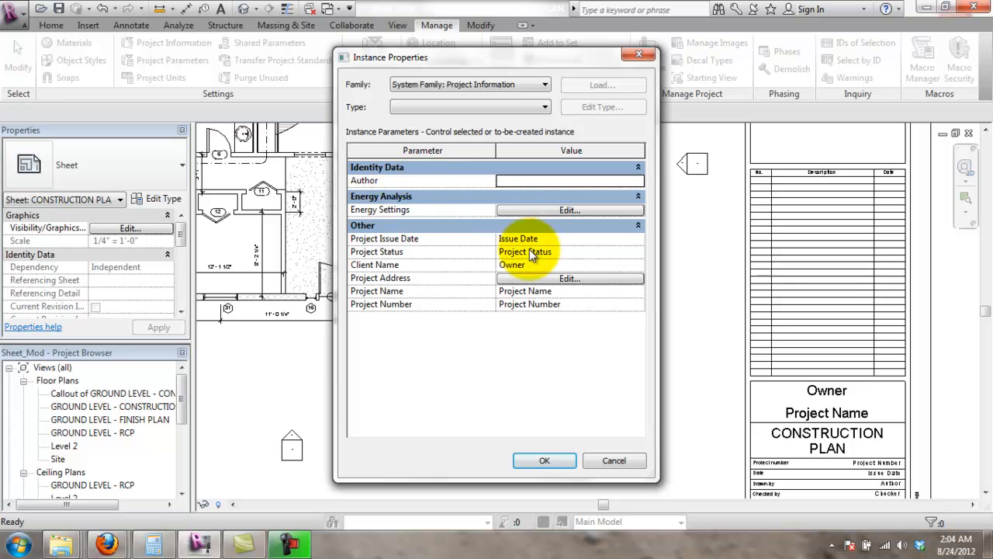
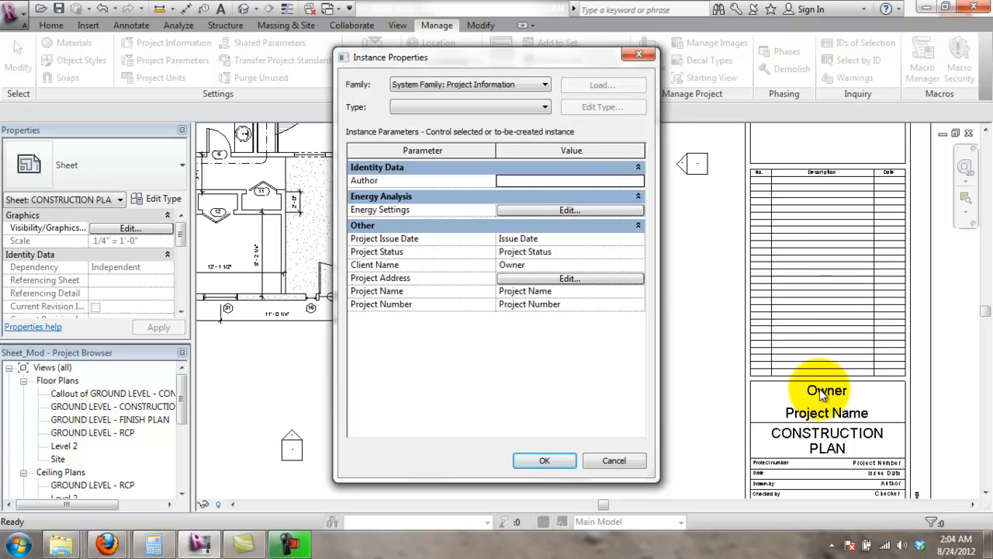
- Enter the client's name and the project name in Project Information
left_click(510, 265)
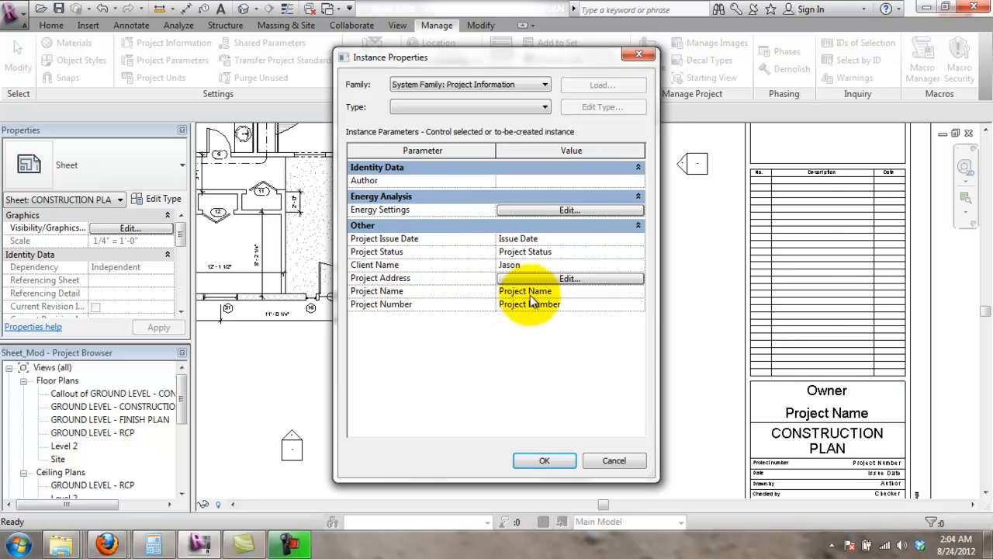
left_click(557, 291)
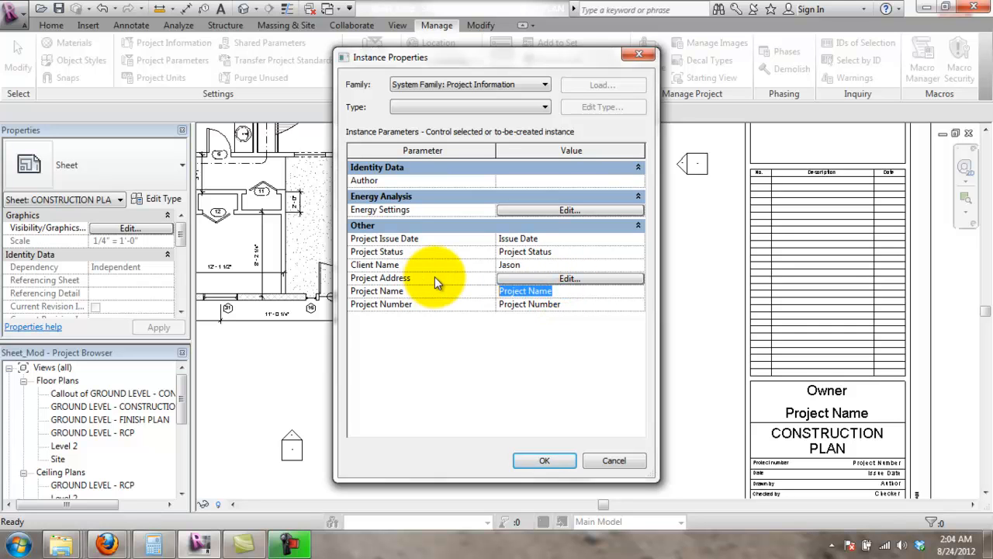
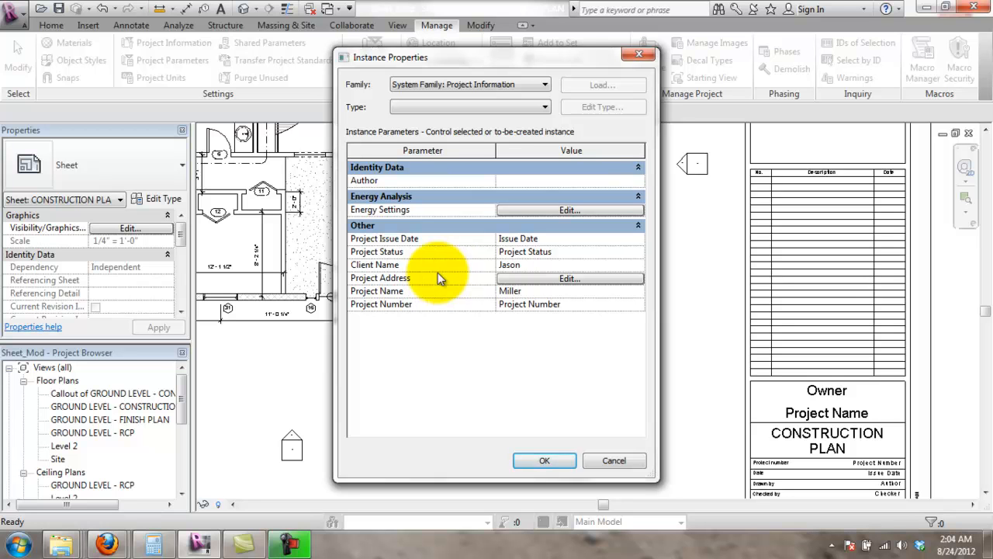
- Replace the project number and set the issue date to 8.24.2012
left_click(525, 304)
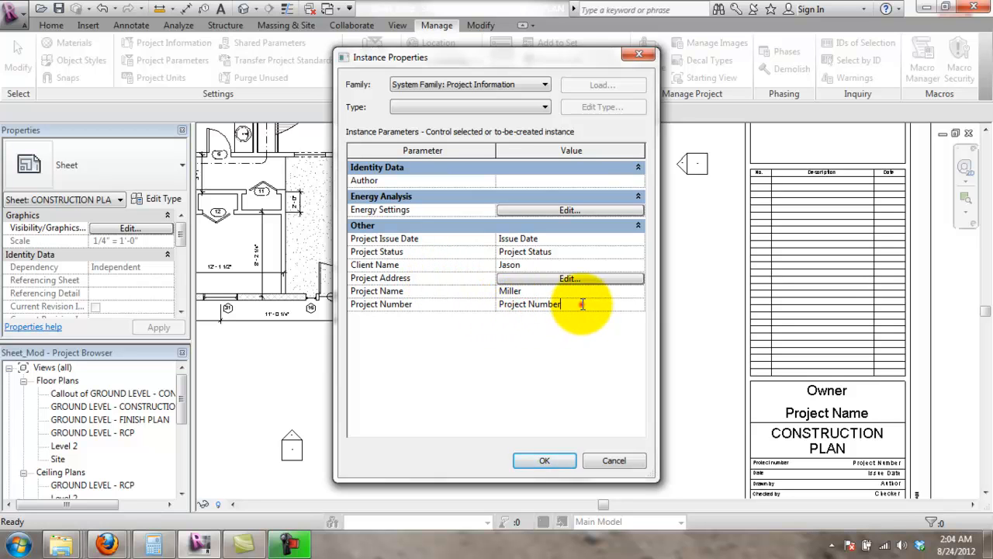
left_click_drag(582, 304, 360, 312)
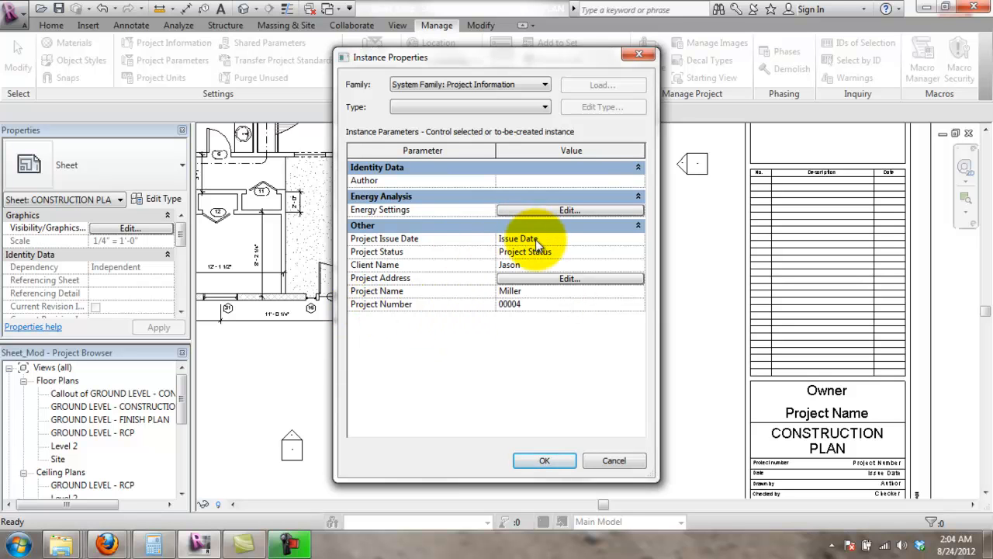
left_click_drag(556, 239, 478, 248)
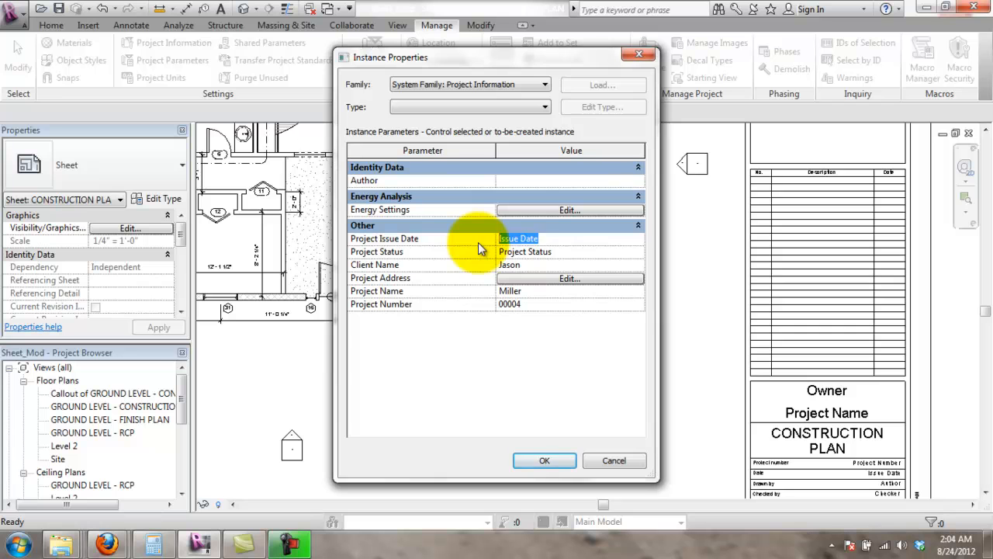
type("8.24.2012")
left_click(569, 342)
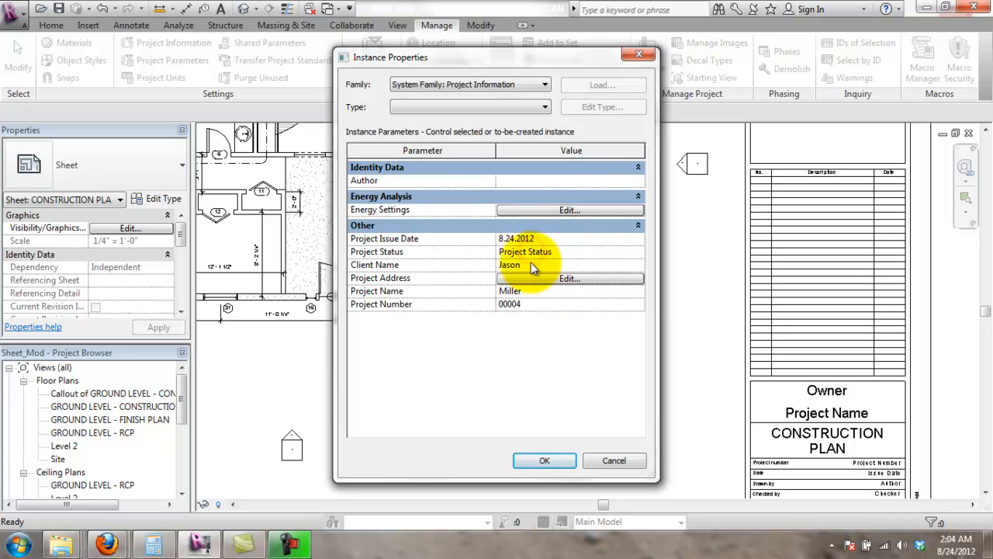
- Set the project status to Schematic and commit the author's initials
double_click(572, 252)
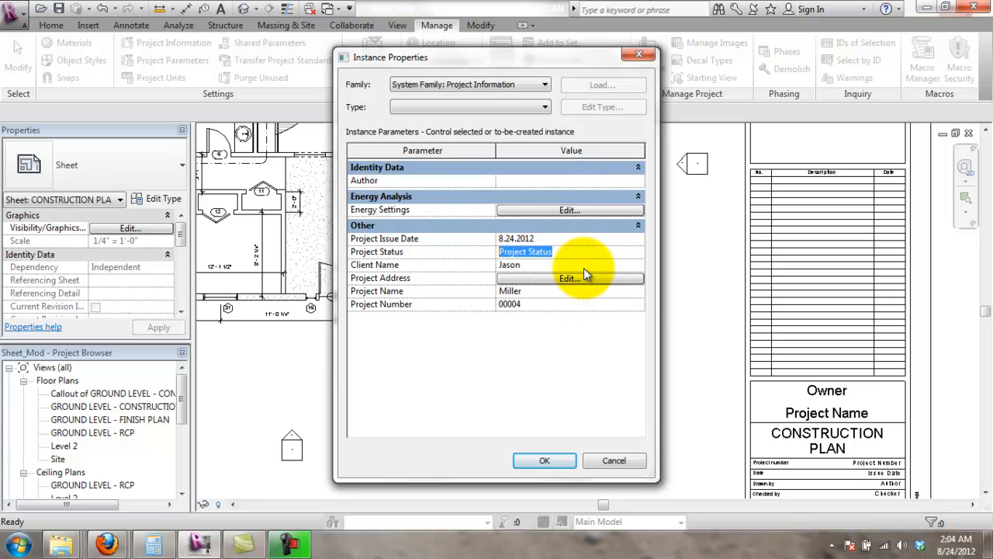
type("W")
key("BackSpace")
type("Schematic")
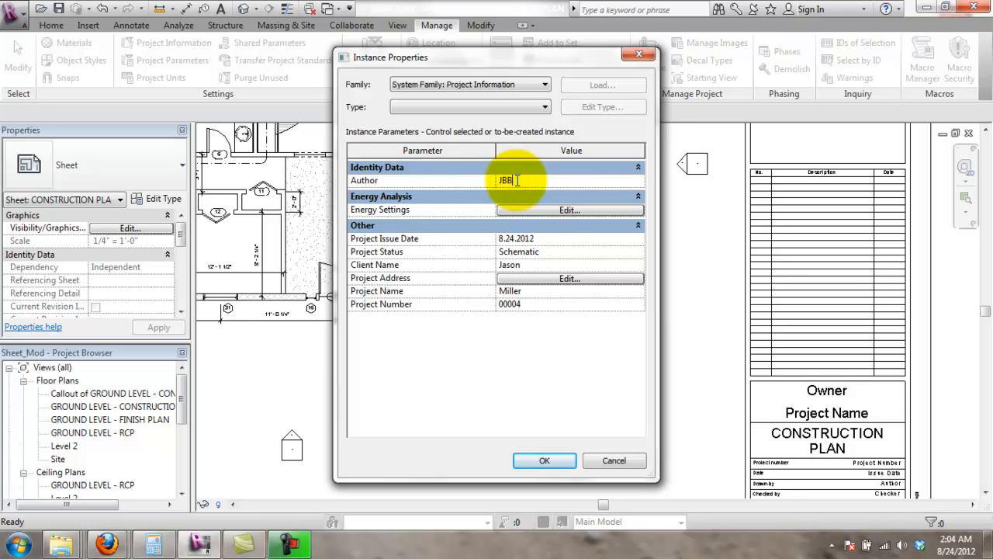
left_click(529, 459)
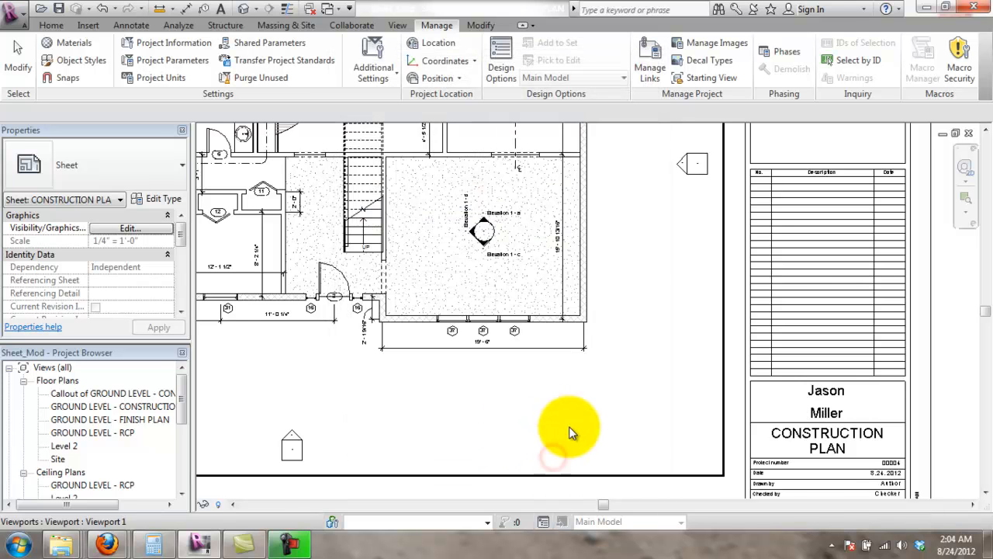
- Replace the first name on the title block's top line with the author's initials
scroll(858, 436, "down", 1)
scroll(865, 476, "up", 3)
double_click(815, 328)
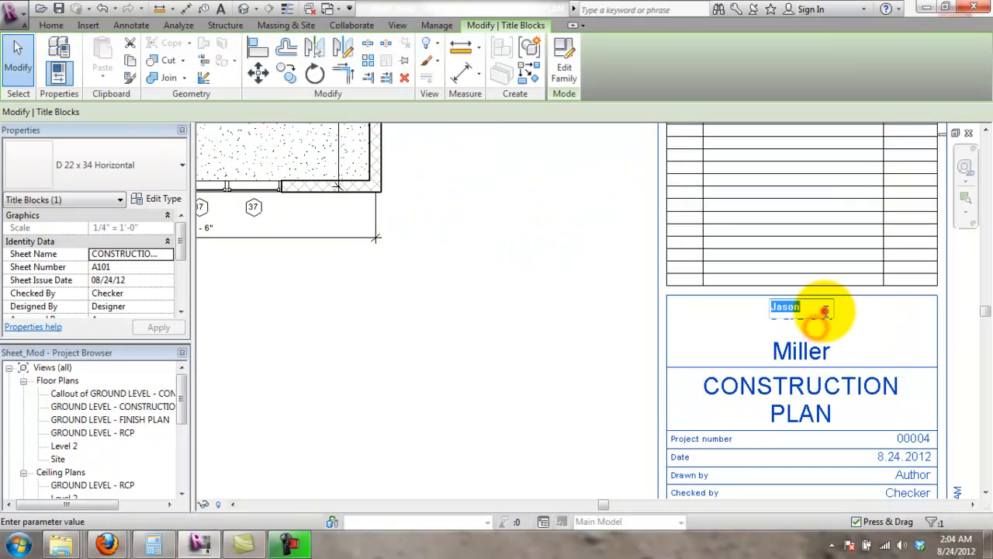
left_click_drag(825, 310, 768, 329)
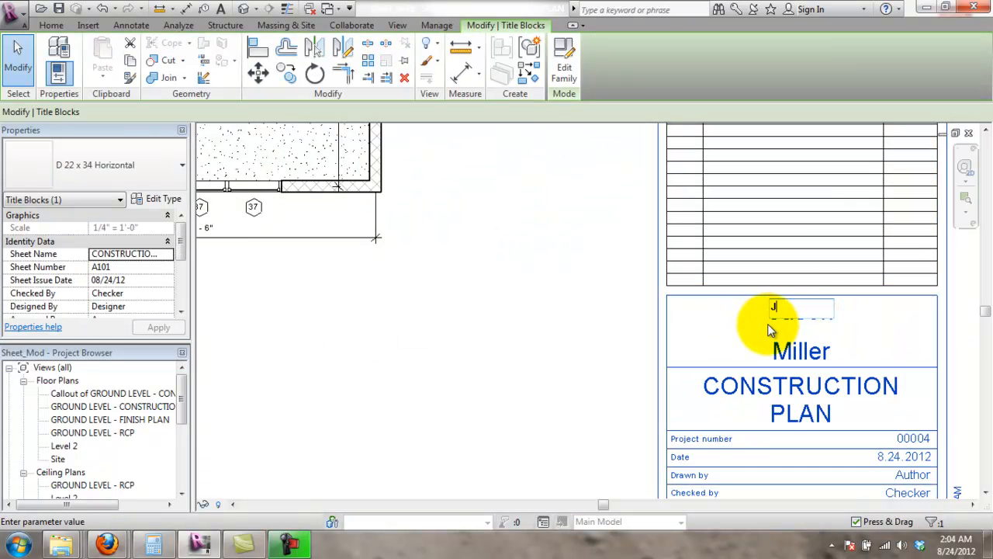
type("JBB")
left_click(768, 329)
- Zoom in and out on the sheet to review the updated title block
scroll(909, 399, "down", 2)
scroll(853, 497, "up", 1)
scroll(830, 470, "down", 1)
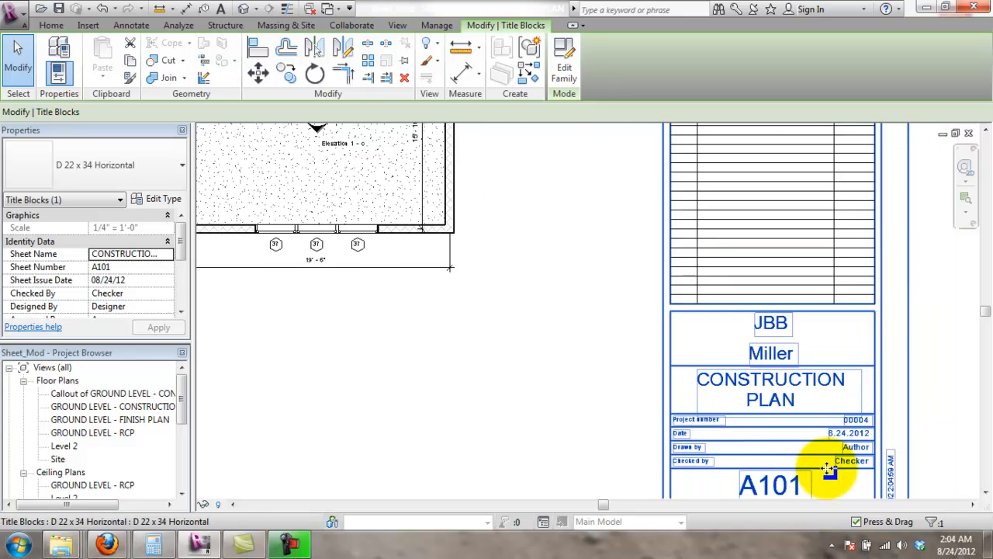
scroll(831, 466, "down", 4)
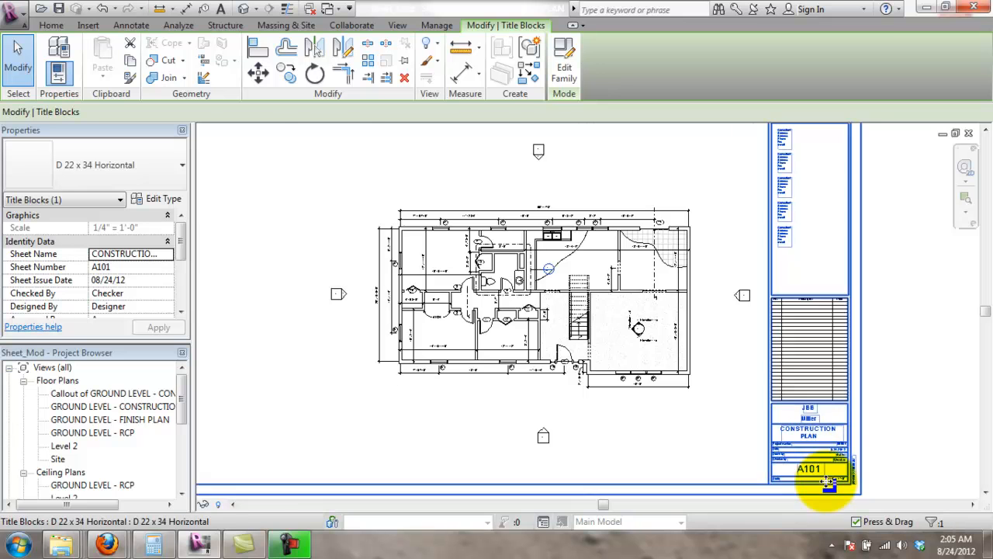
scroll(825, 477, "up", 3)
scroll(849, 481, "up", 3)
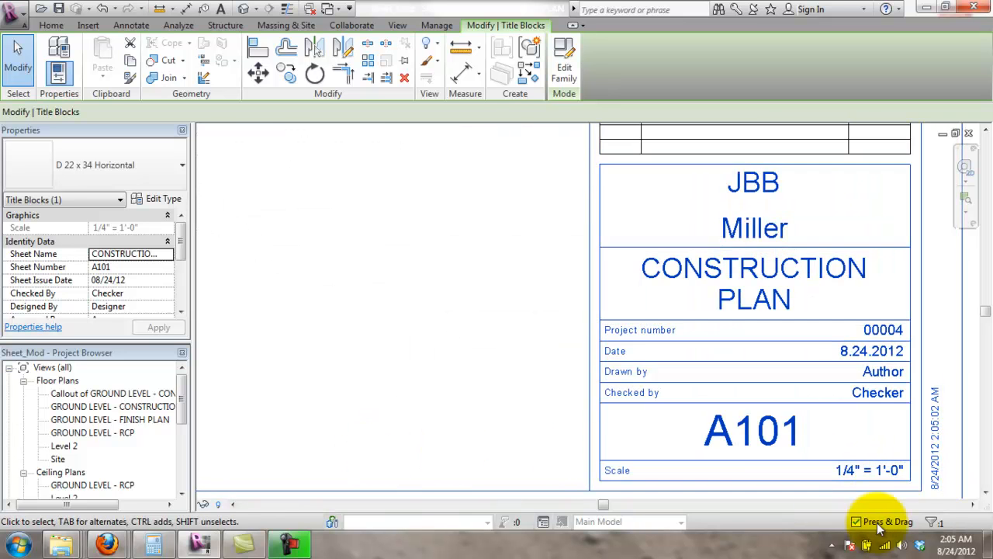
scroll(742, 470, "down", 2)
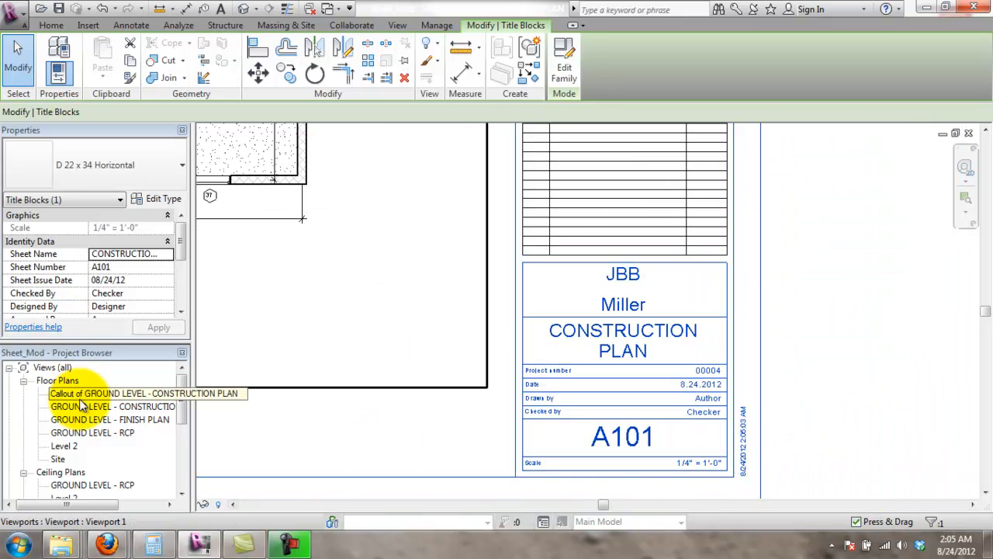
left_click(416, 388)
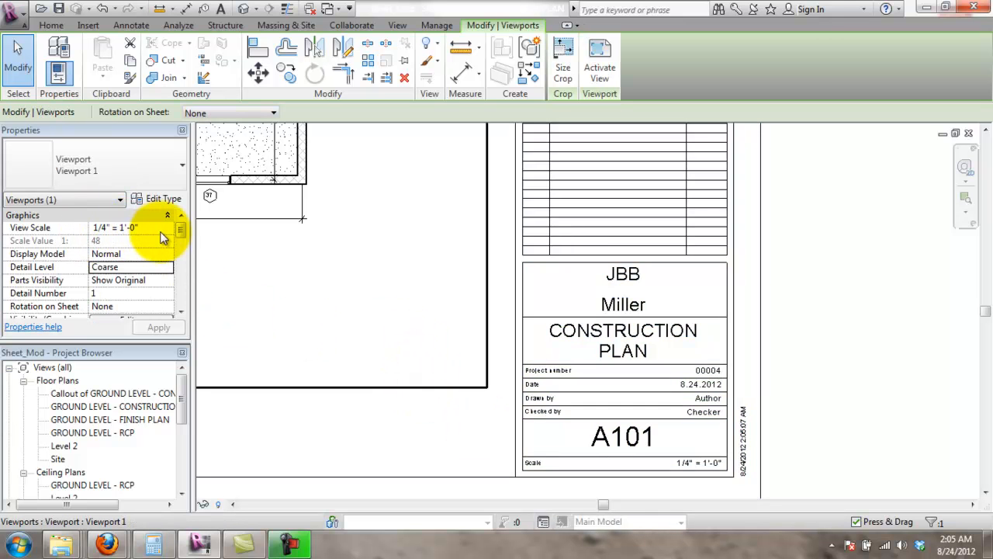
scroll(674, 399, "down", 5)
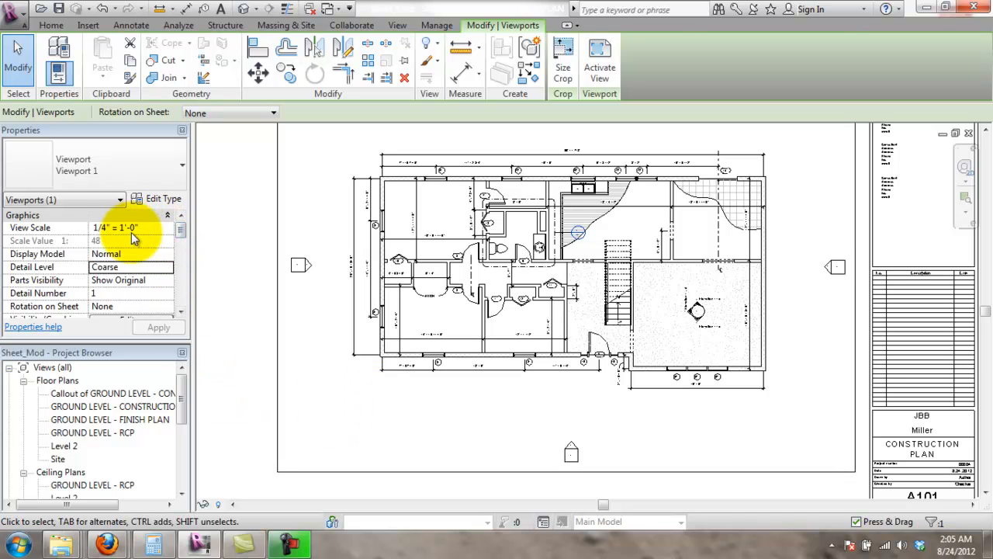
left_click_drag(184, 232, 185, 273)
scroll(184, 242, "down", 1)
left_click(251, 293)
scroll(565, 159, "down", 2)
scroll(627, 321, "up", 4)
scroll(574, 279, "up", 1)
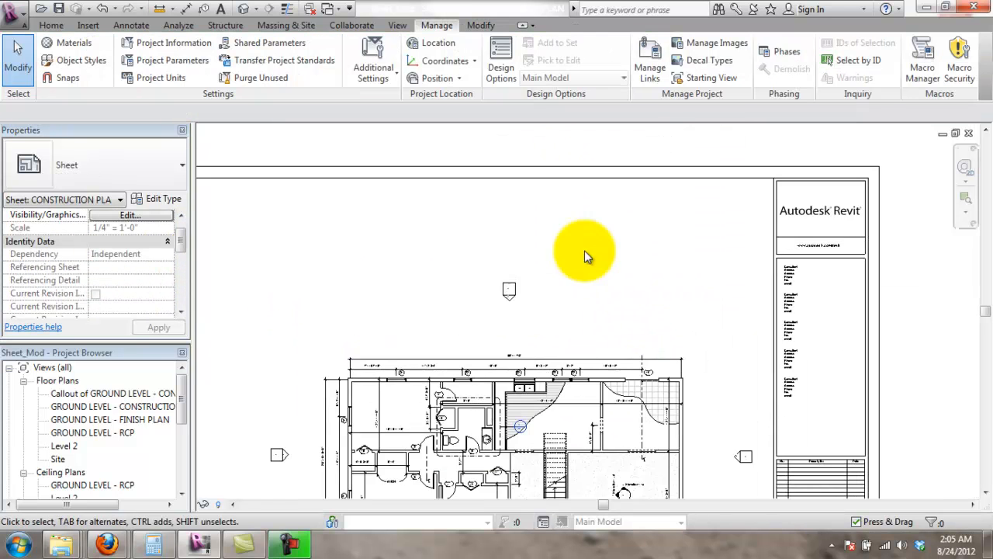
left_click(505, 288)
middle_click_drag(616, 254, 602, 215)
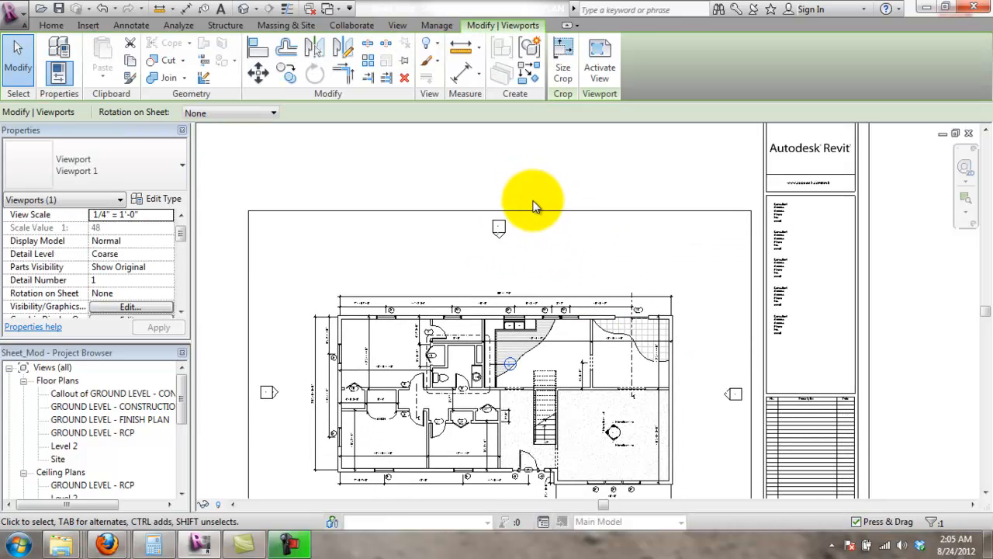
middle_click_drag(598, 259, 612, 210)
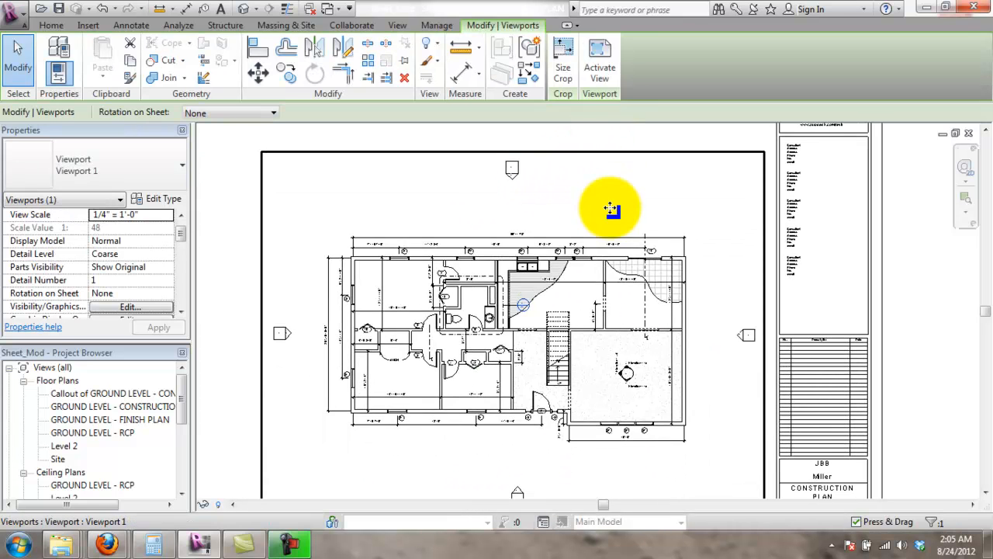
- Activate the plan viewport and move the north elevation marker closer to the plan
left_click(599, 66)
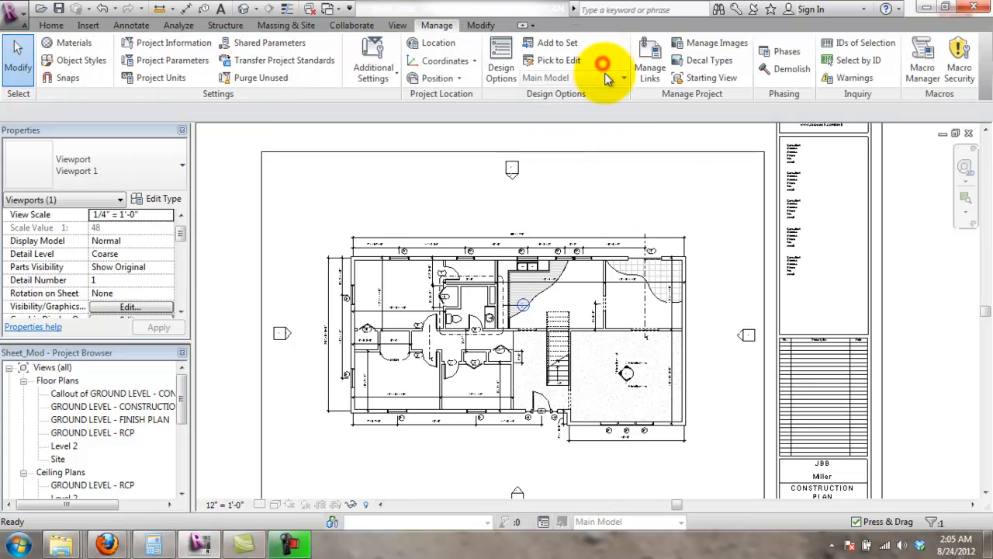
left_click(506, 285)
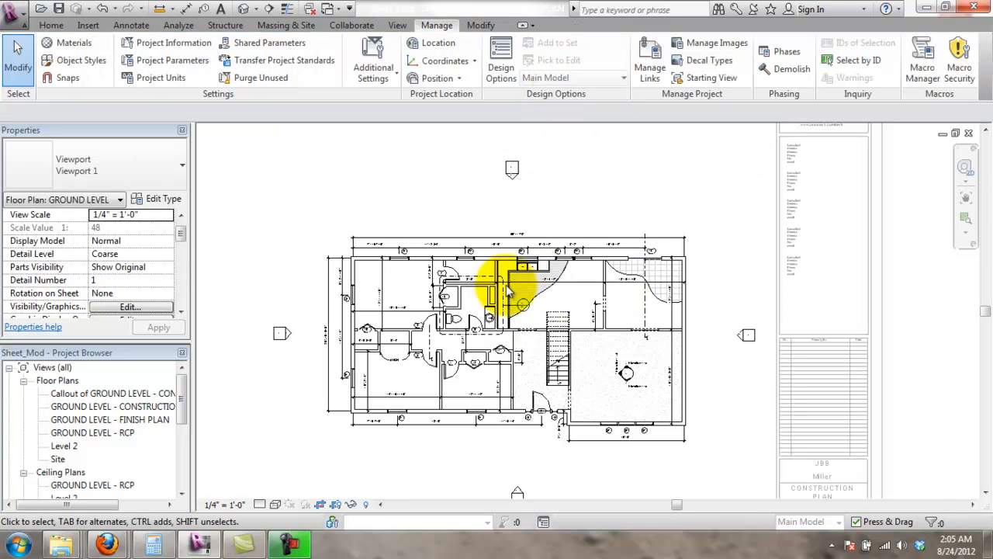
scroll(508, 291, "up", 2)
scroll(512, 333, "down", 4)
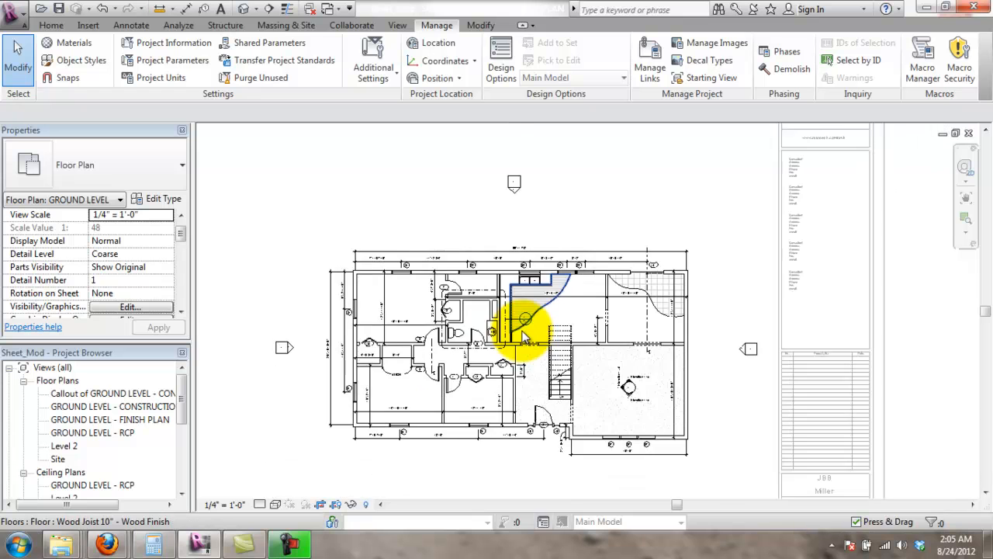
scroll(555, 311, "up", 2)
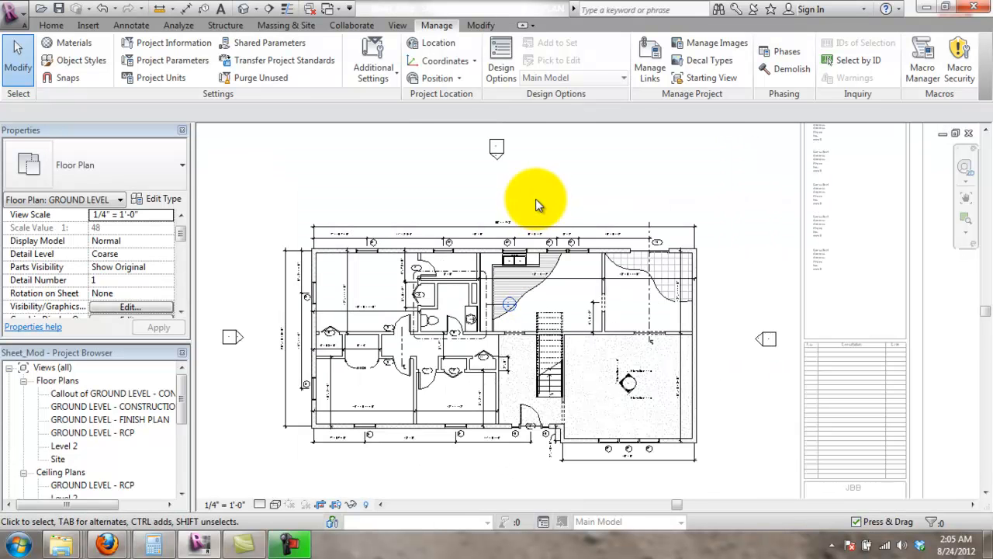
left_click(497, 150)
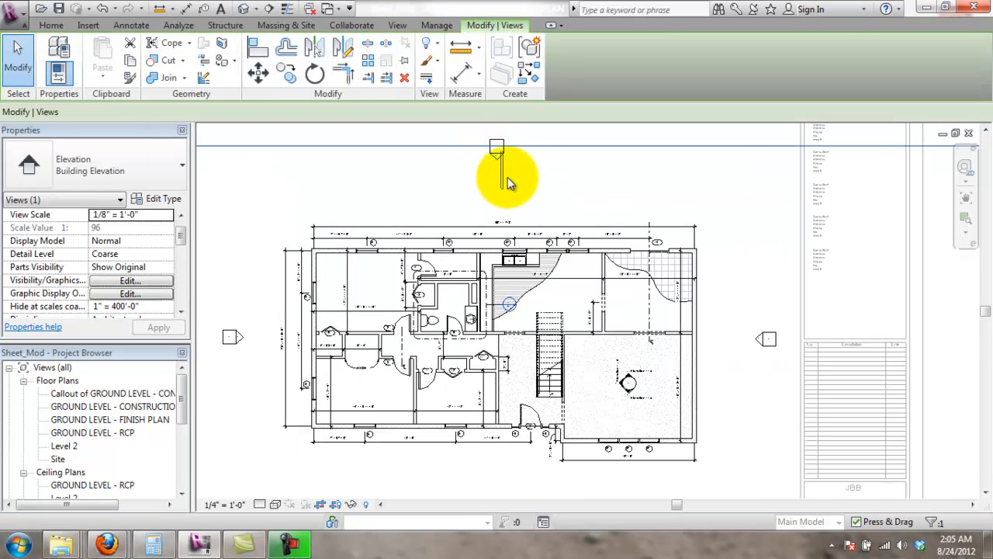
left_click(506, 172)
left_click(497, 146)
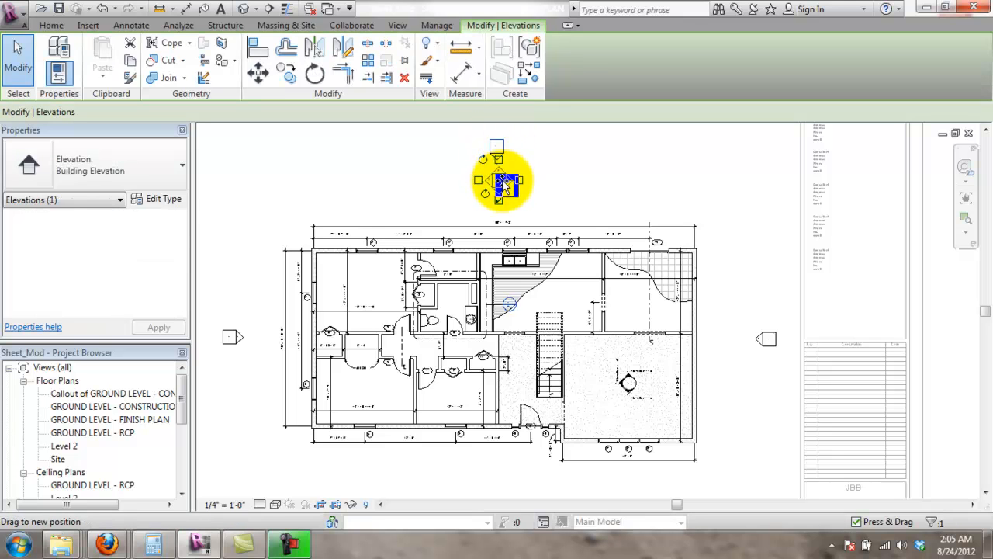
left_click_drag(503, 184, 504, 194)
- Move the east, west and south elevation markers in toward the plan, then zoom out
mouse_move(779, 351)
left_mouse_down()
mouse_move(772, 344)
mouse_move(747, 357)
mouse_move(739, 343)
left_mouse_up()
left_click_drag(231, 344, 260, 348)
middle_click_drag(521, 432, 516, 368)
left_click_drag(502, 467, 500, 408)
left_click(547, 445)
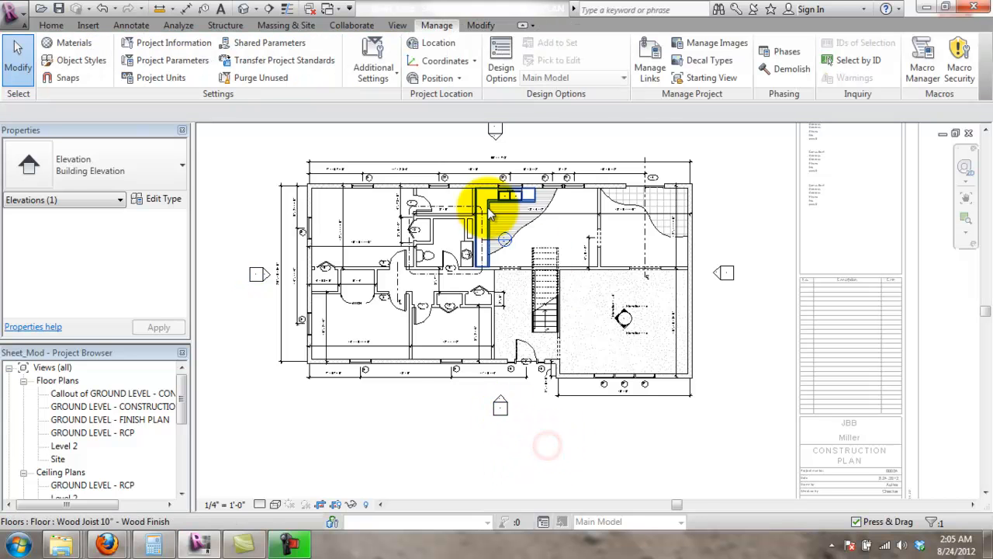
scroll(732, 159, "down", 1)
middle_click_drag(754, 180, 742, 240)
scroll(745, 240, "down", 1)
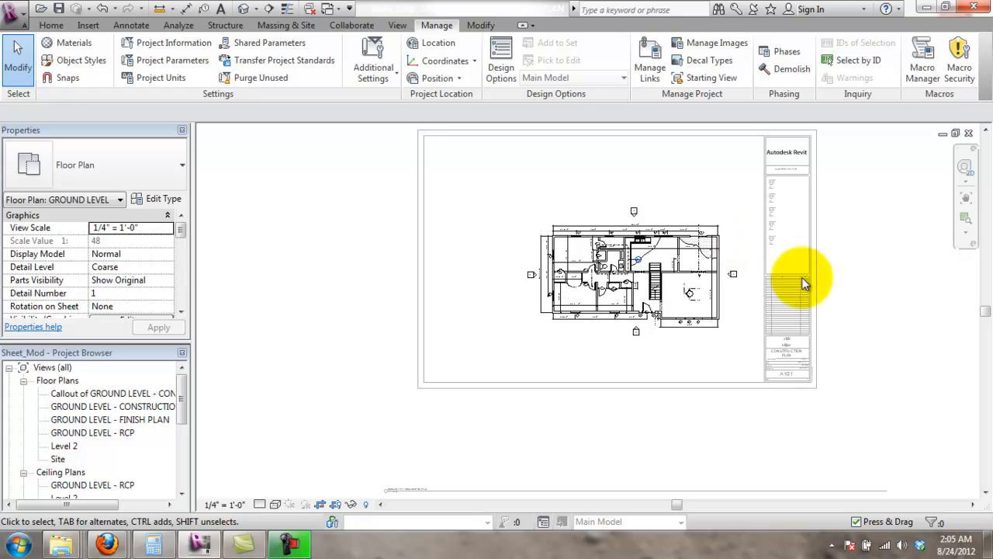
right_click(857, 285)
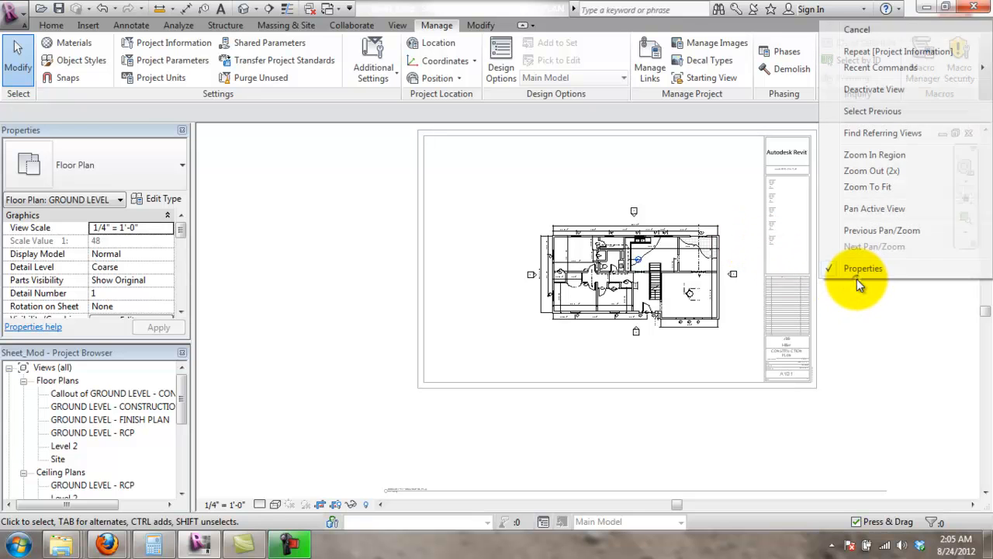
- Deactivate the plan view and move the viewport up, placing its title under the plan
left_click(875, 91)
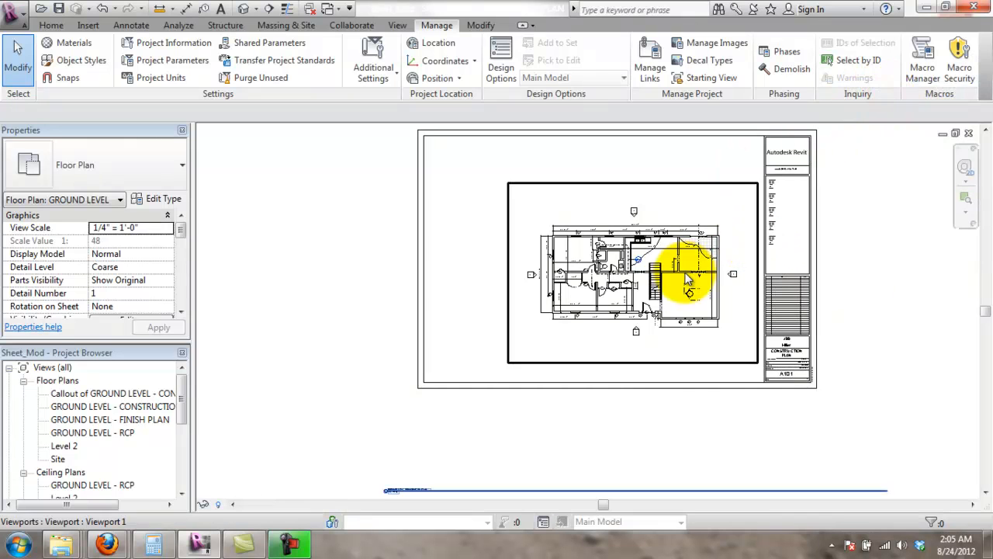
scroll(681, 326, "down", 1)
left_click(738, 443)
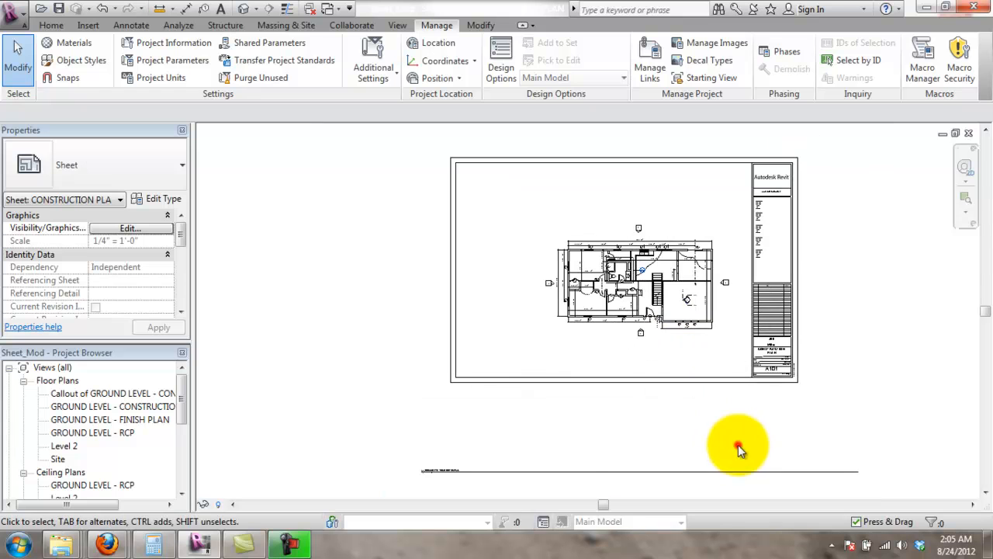
left_click(491, 475)
left_click_drag(497, 470, 628, 349)
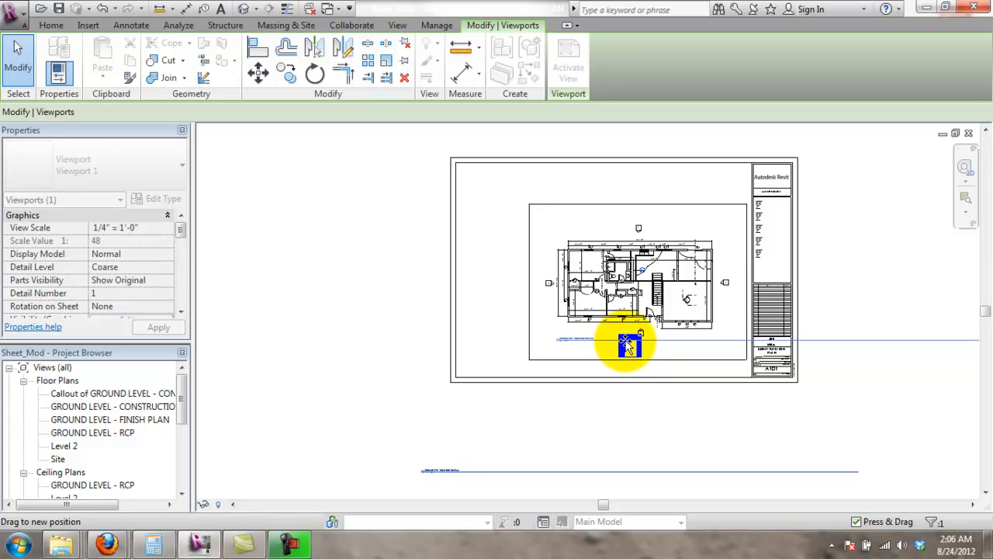
left_click_drag(611, 345, 626, 342)
left_click(658, 412)
- Shorten the viewport title line to fit the GROUND LEVEL - CONSTRUCTION PLAN name
scroll(624, 330, "up", 3)
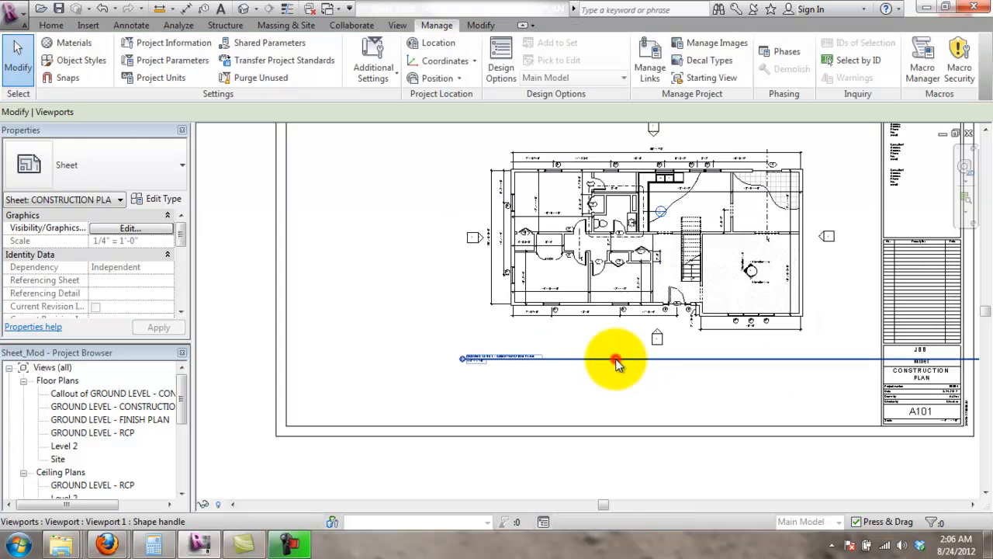
left_click(616, 359)
scroll(757, 446, "down", 4)
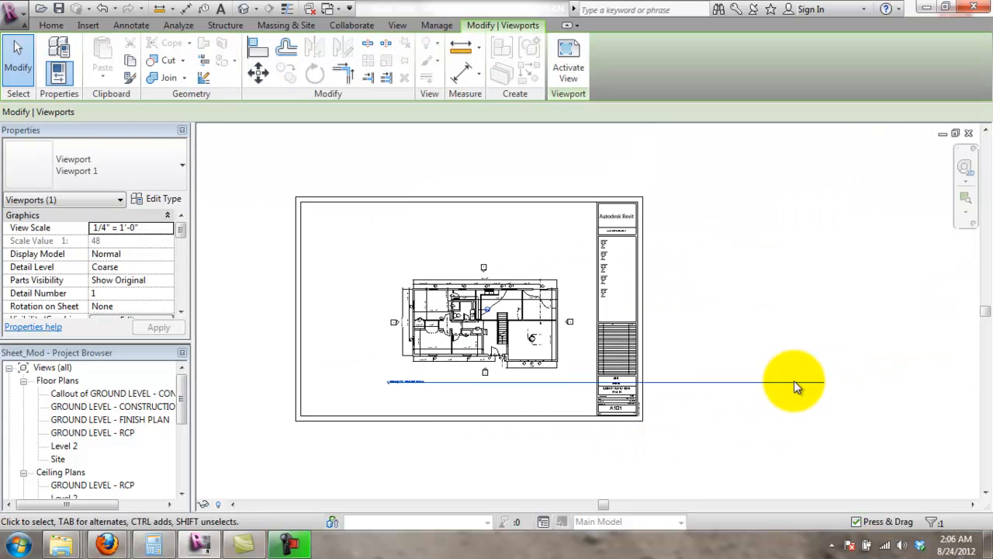
scroll(397, 411, "up", 3)
left_click(444, 439)
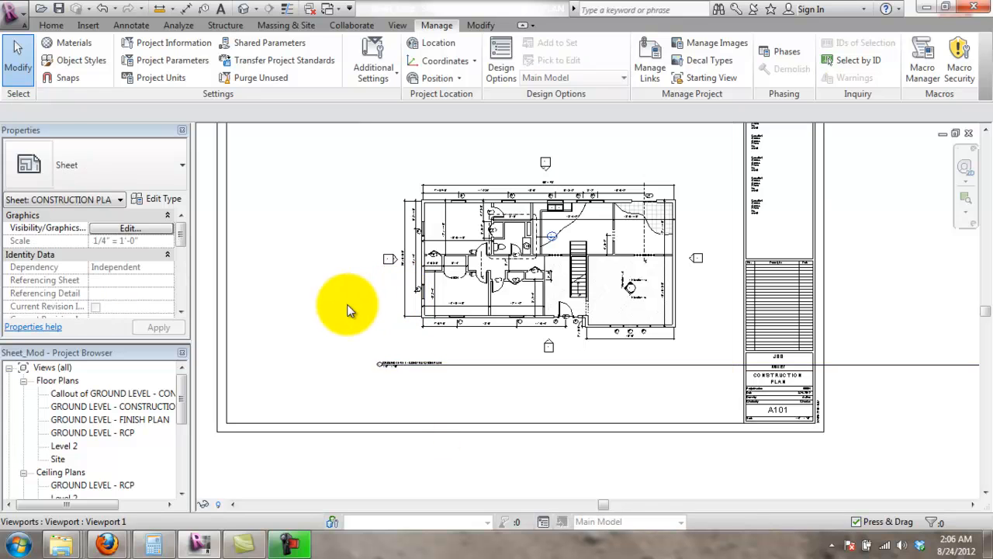
left_click(353, 302)
left_click_drag(433, 373, 265, 394)
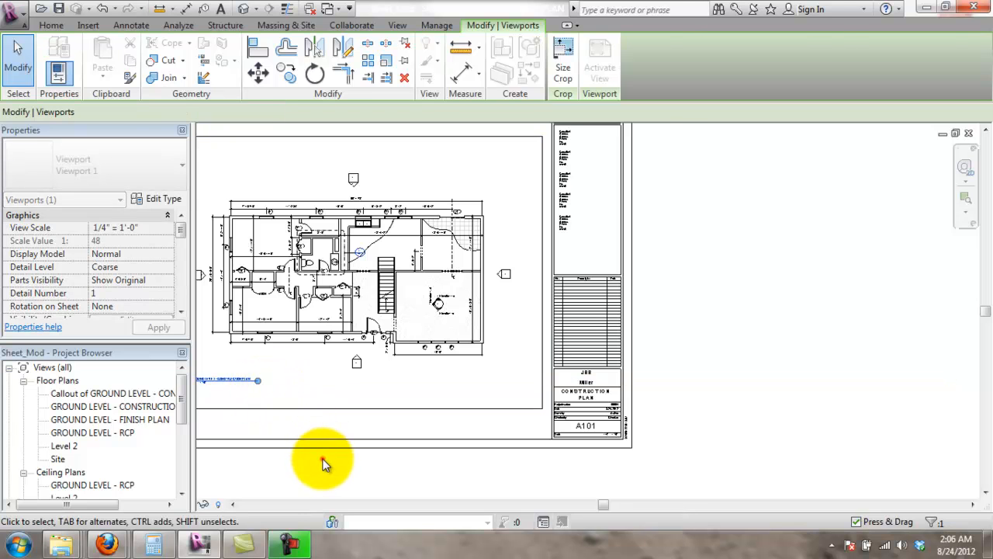
middle_click_drag(420, 344, 592, 347)
- Pan and zoom to recenter the whole sheet around the plan and its title
scroll(582, 340, "up", 3)
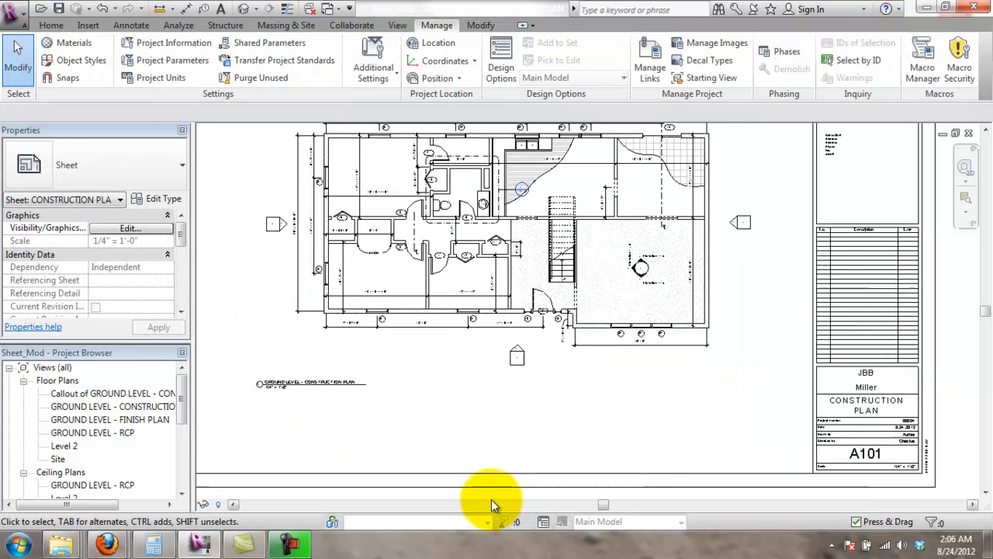
middle_click_drag(385, 315, 499, 381)
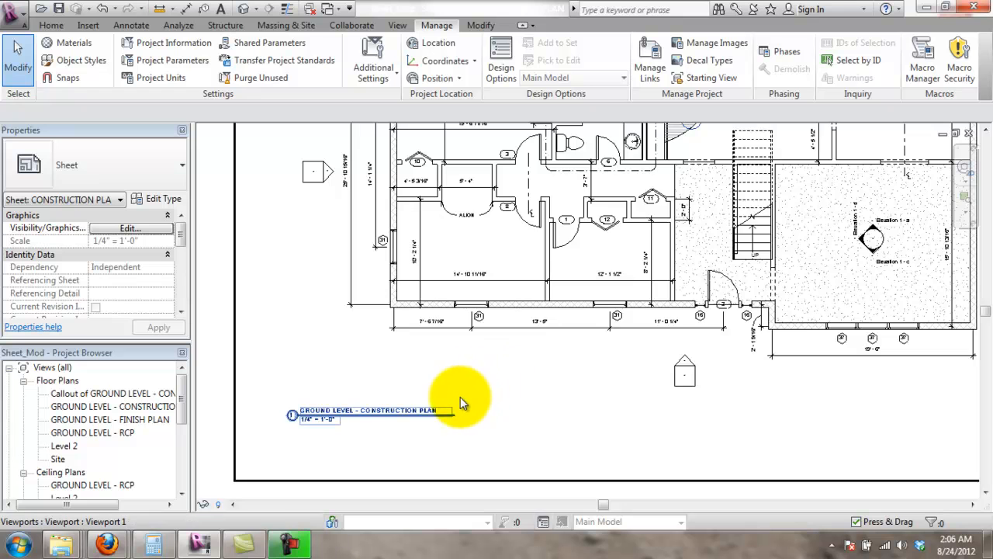
scroll(460, 397, "down", 2)
middle_click_drag(732, 309, 647, 316)
middle_click_drag(630, 251, 630, 261)
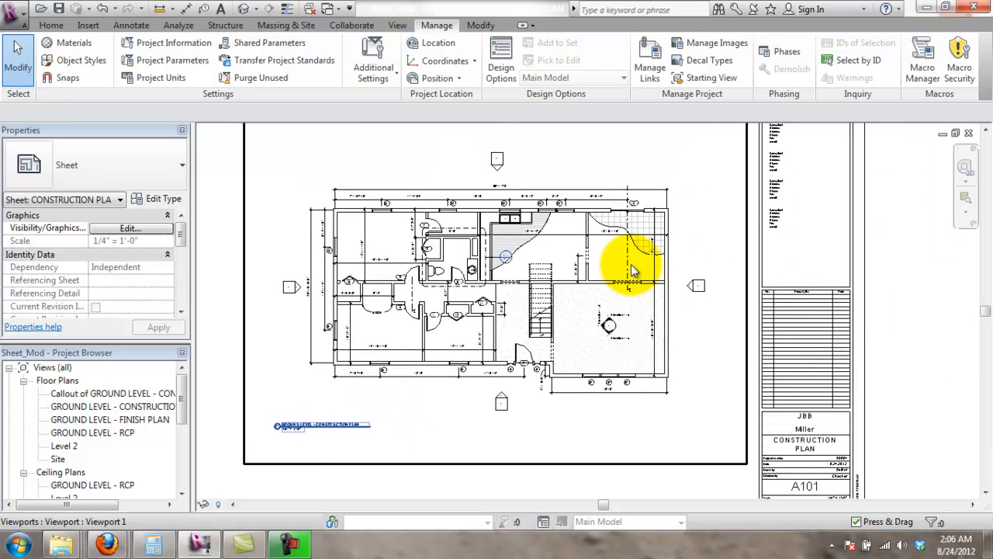
middle_click_drag(590, 184, 609, 222)
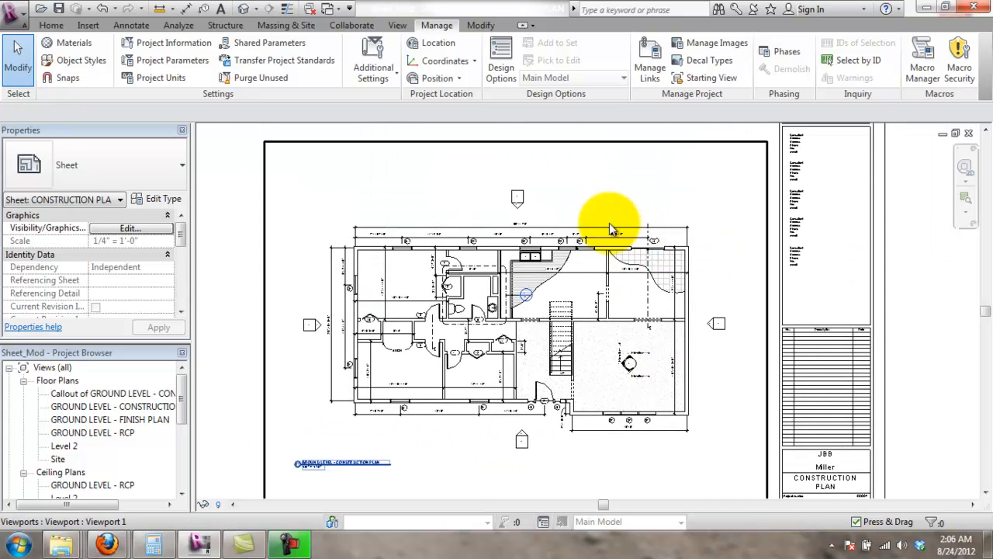
middle_click_drag(677, 173, 679, 182)
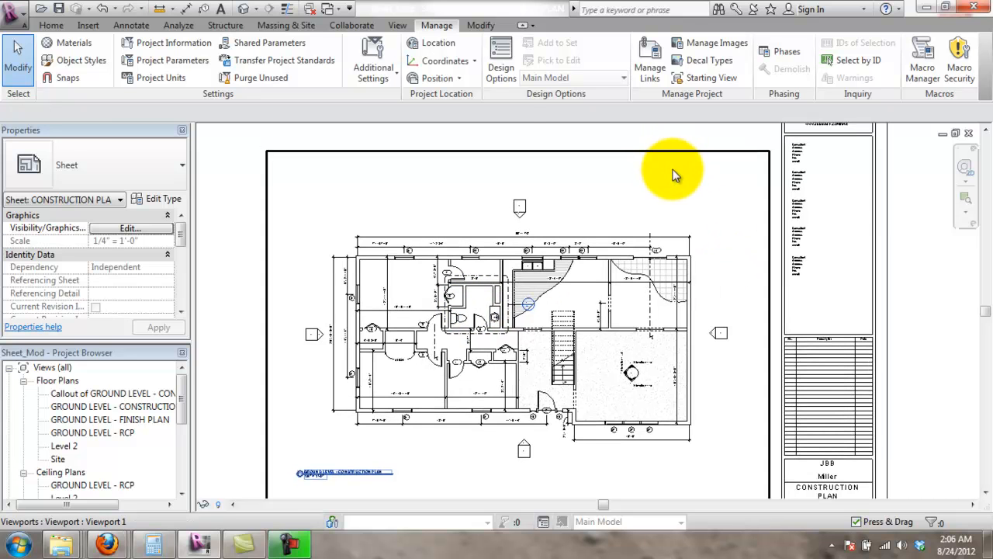
scroll(603, 284, "down", 3)
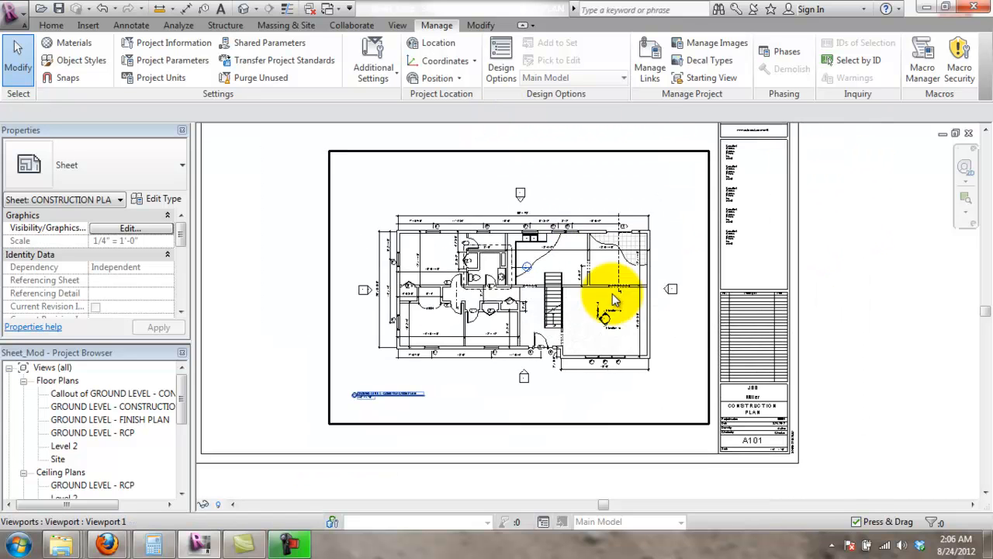
middle_click_drag(884, 353, 957, 350)
scroll(927, 306, "up", 2)
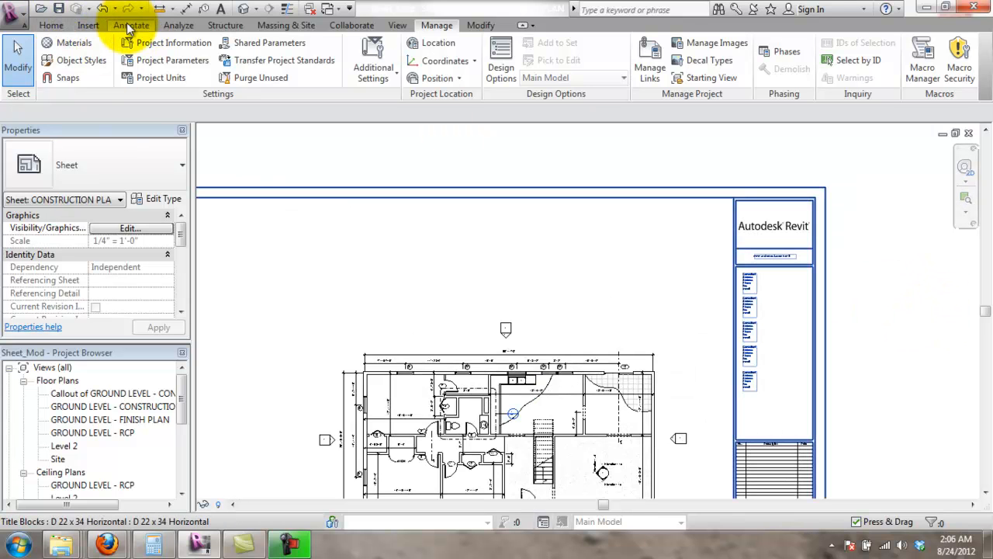
left_click(394, 24)
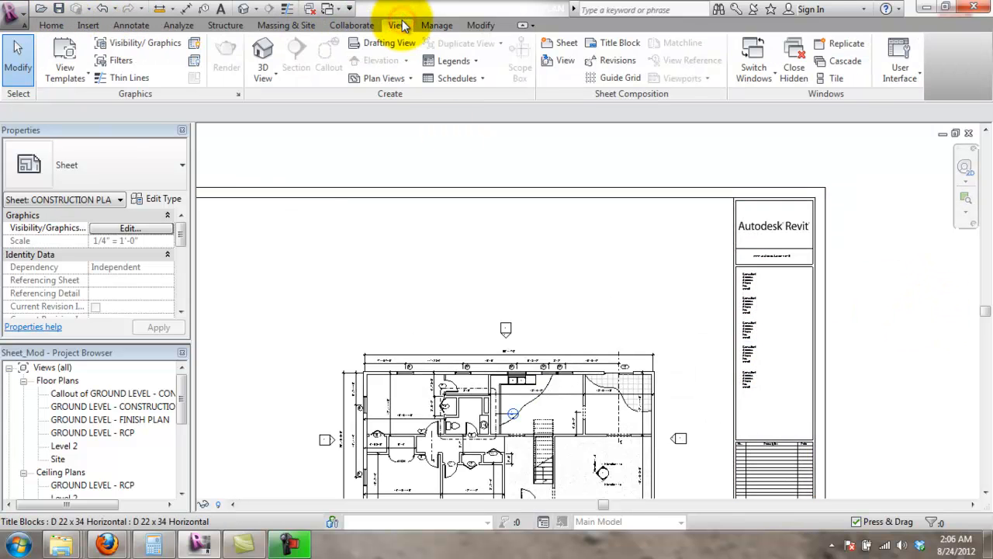
left_click(456, 62)
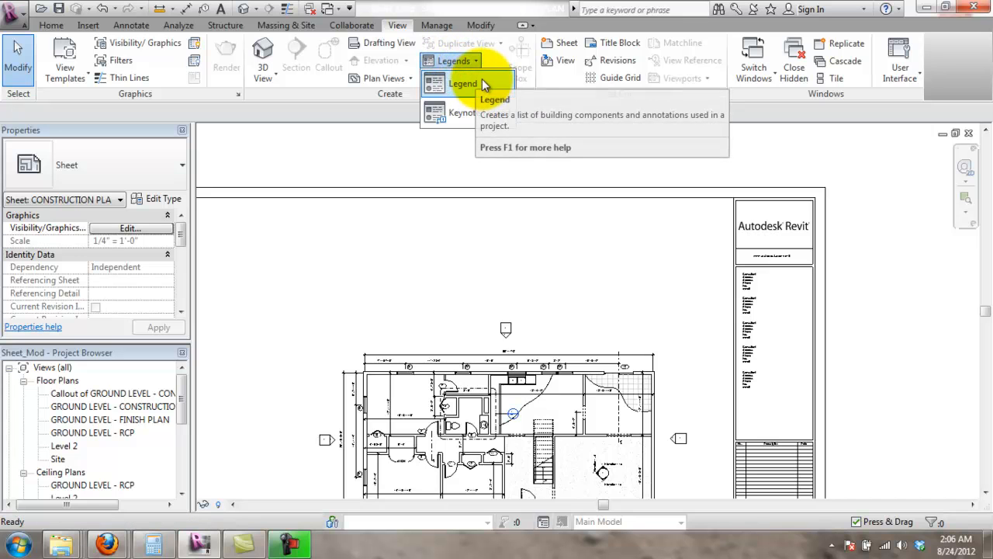
- Cancel a new legend and start a new schedule for the Doors category instead
left_click(481, 79)
left_click(580, 308)
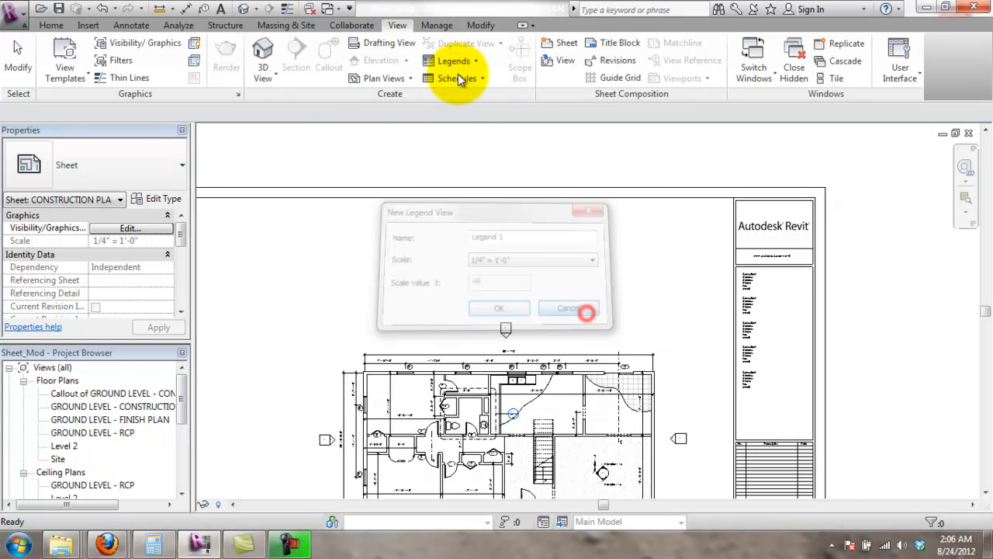
left_click(469, 79)
left_click(482, 102)
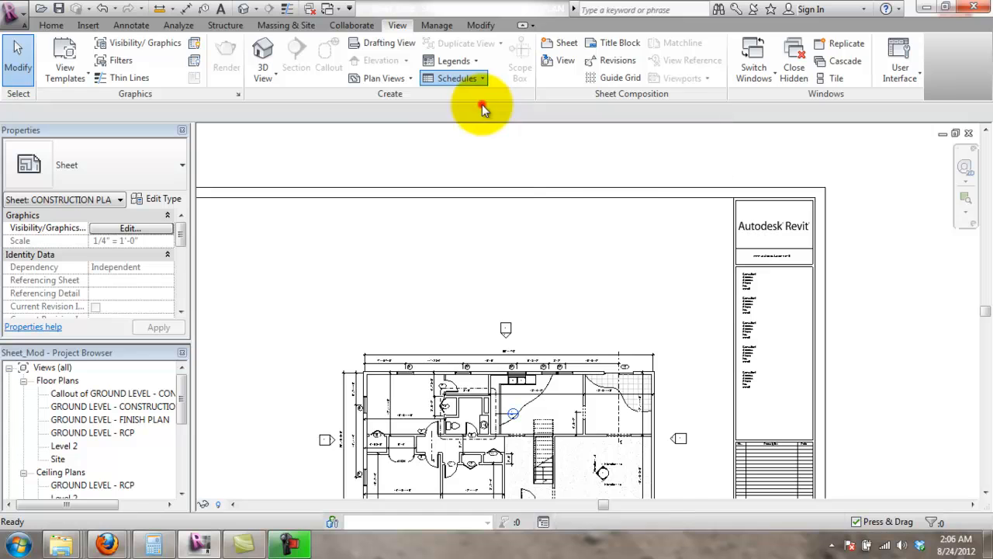
left_click_drag(477, 211, 477, 213)
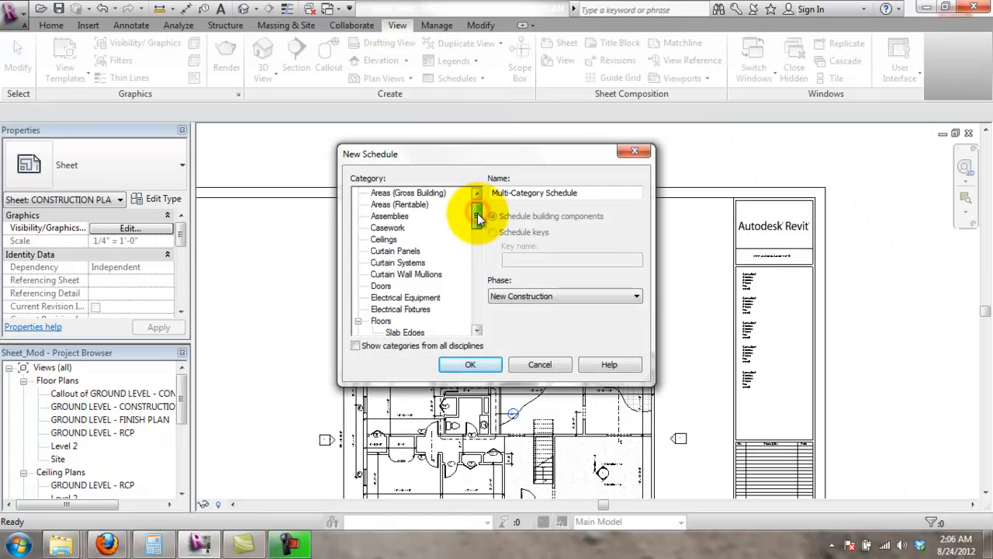
left_click(384, 284)
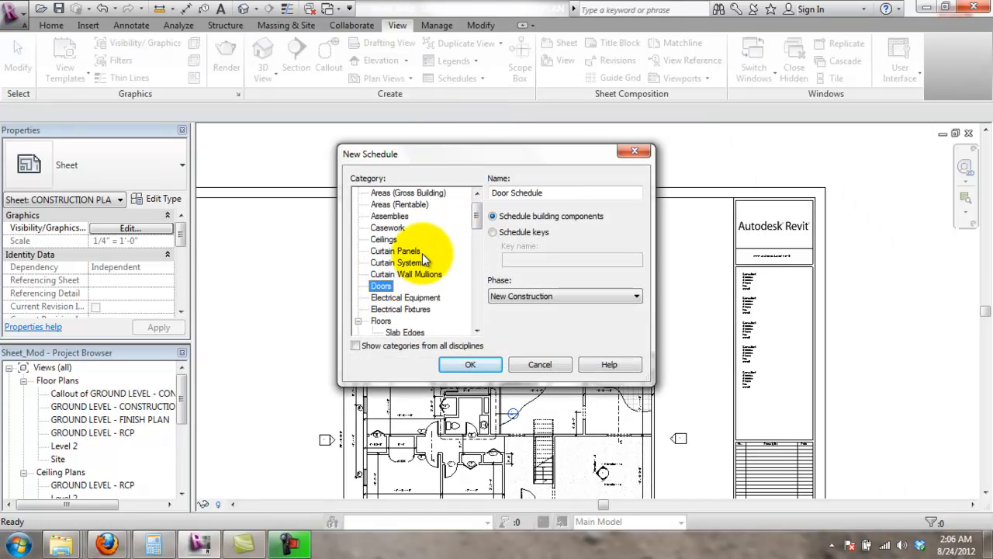
left_click(472, 365)
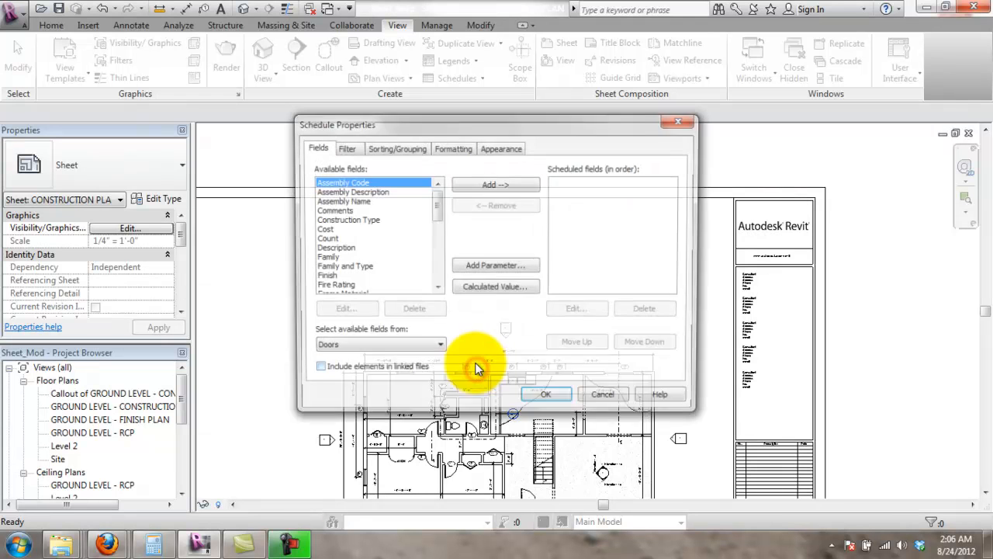
- Add Height, Width, Manufacturer, Model and Keynote to the scheduled fields
left_click(416, 183)
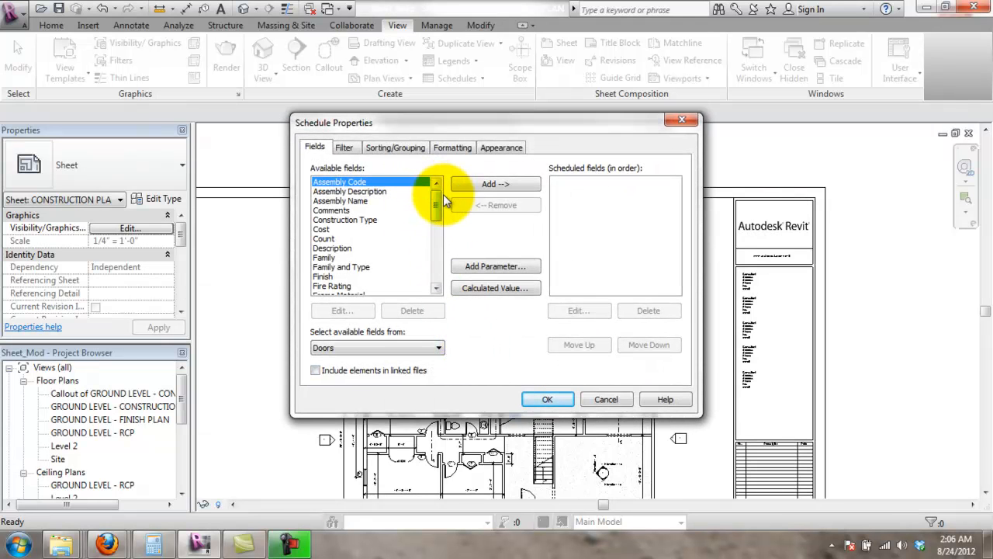
left_click_drag(439, 203, 437, 243)
left_click(388, 210)
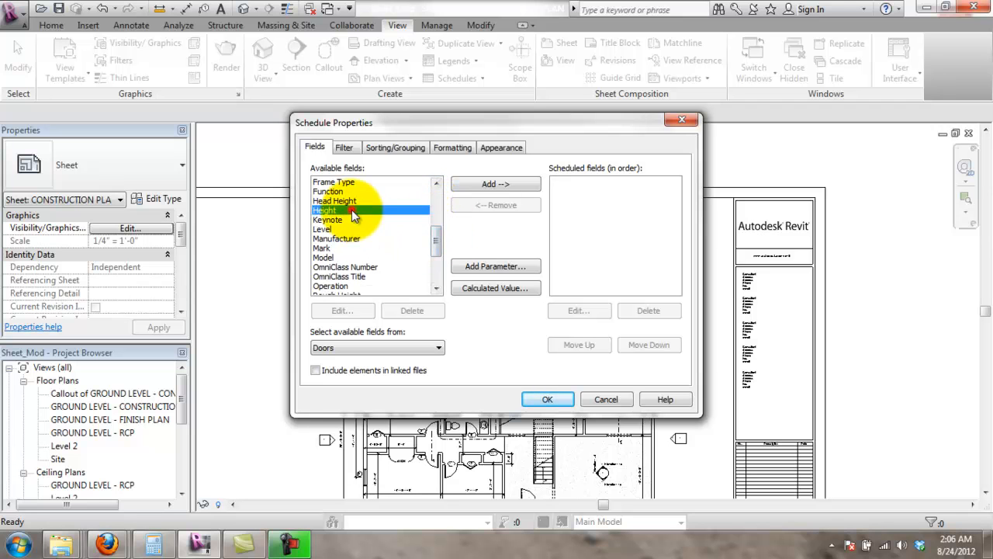
left_click(470, 183)
mouse_move(434, 241)
left_mouse_down()
mouse_move(435, 262)
mouse_move(439, 245)
left_mouse_up()
left_click(489, 184)
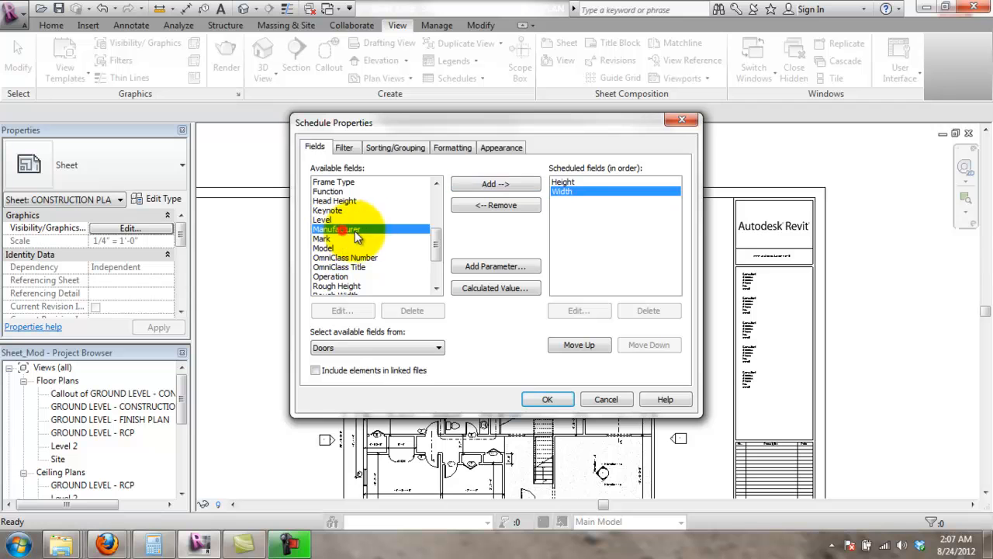
left_click(477, 186)
left_click(340, 239)
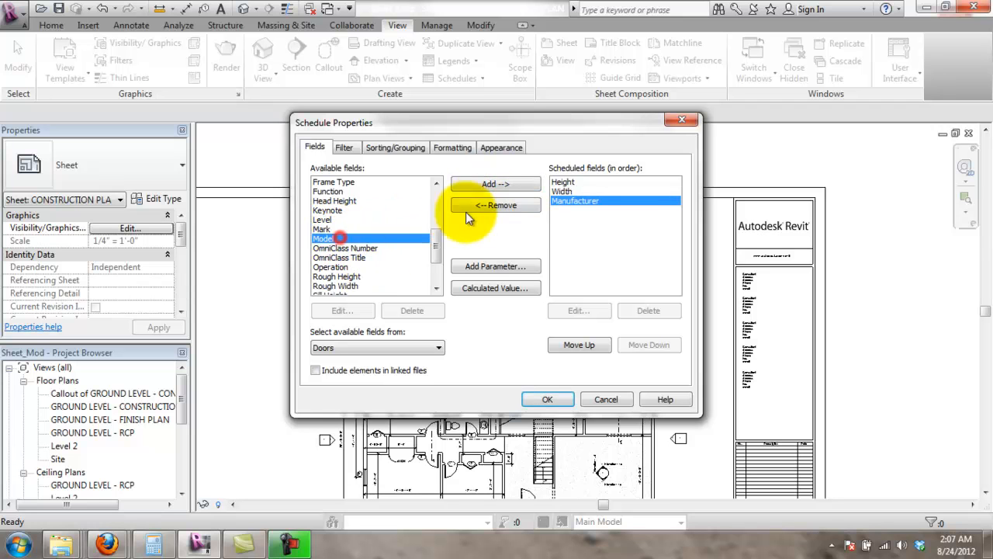
left_click(494, 184)
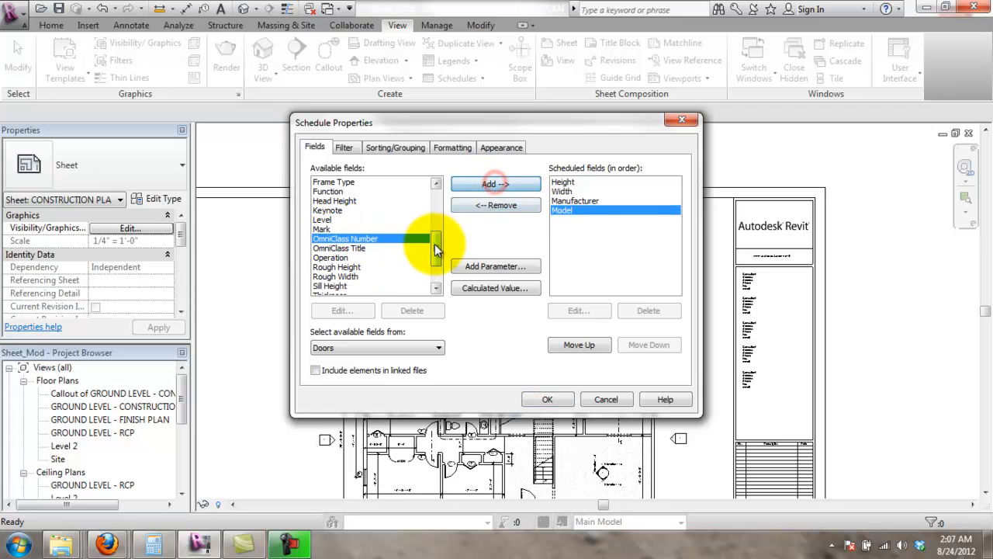
left_click(342, 210)
left_click(487, 184)
- Add Fire Rating and Level as the final columns and create the schedule
left_click_drag(435, 251, 441, 194)
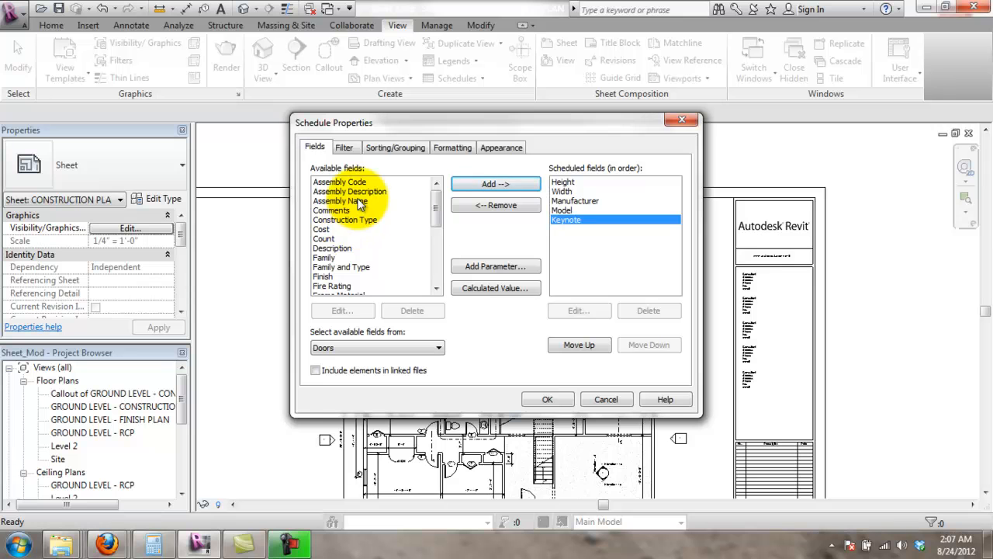
left_click_drag(427, 214, 435, 252)
left_click(357, 257)
left_click(469, 183)
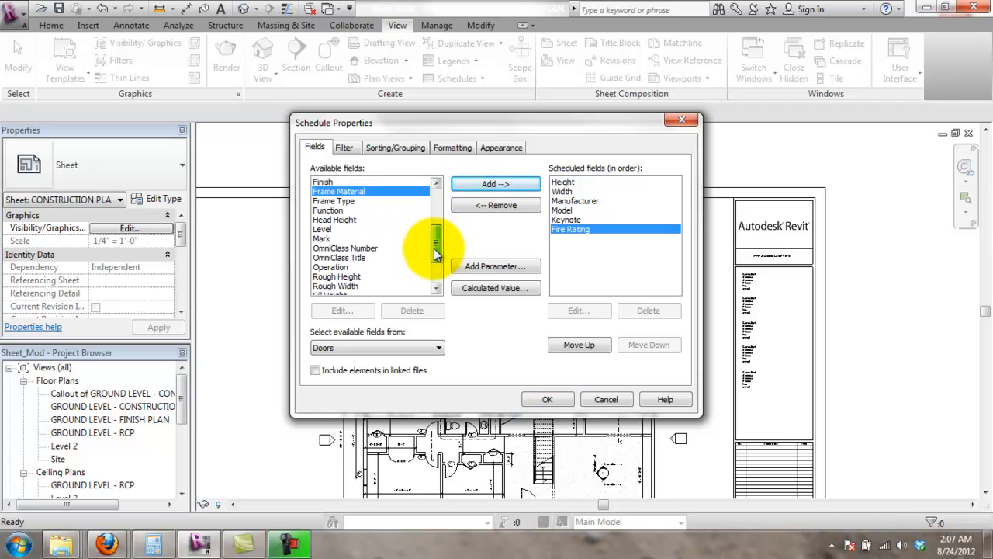
left_click(372, 229)
left_click(469, 184)
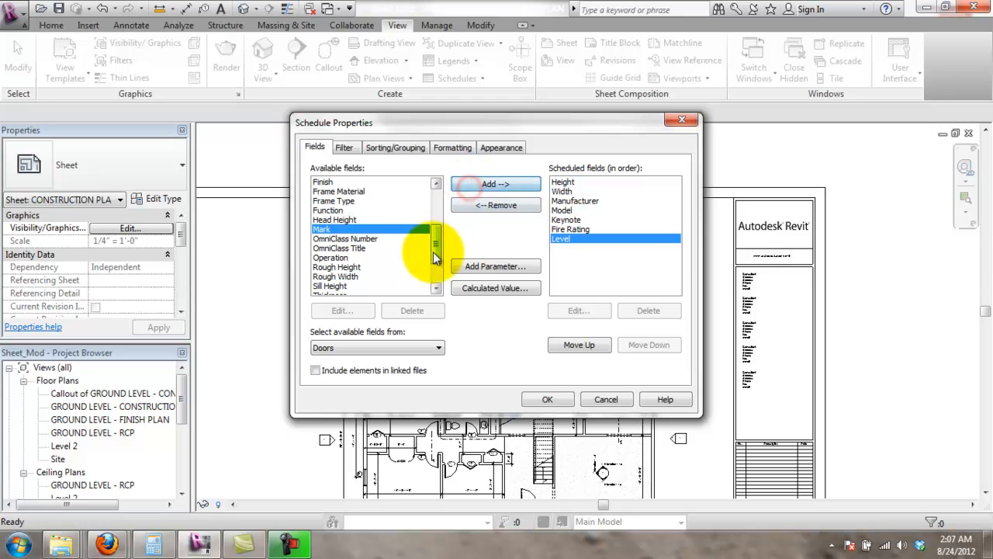
left_click_drag(440, 247, 445, 269)
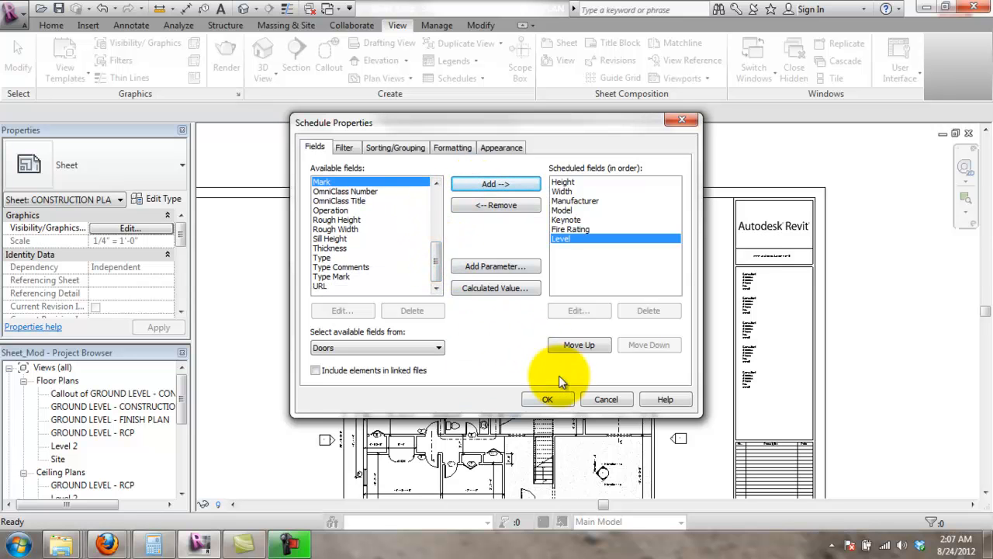
left_click(547, 399)
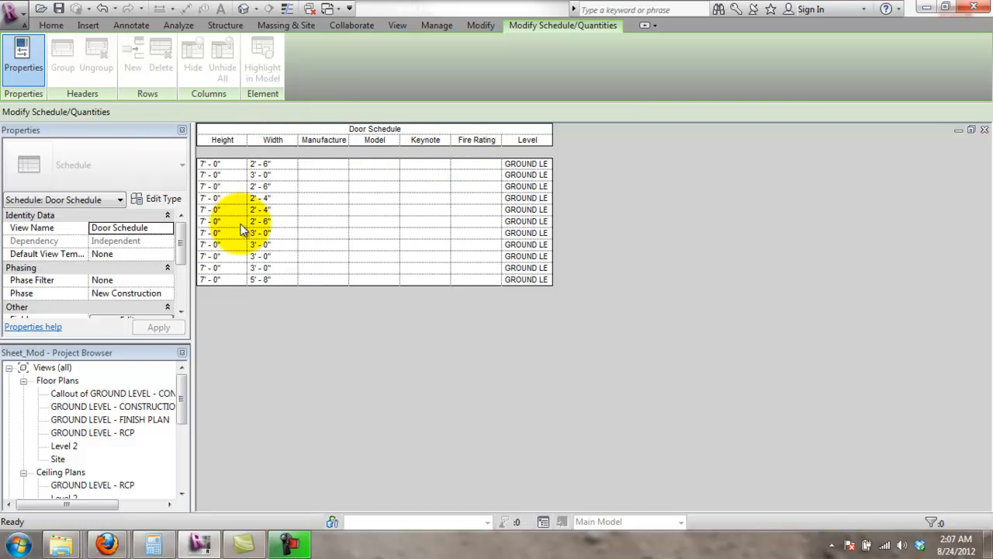
- Reopen sheet A101 from the Project Browser and select Door Schedule under Schedules/Quantities
left_click_drag(183, 408, 179, 463)
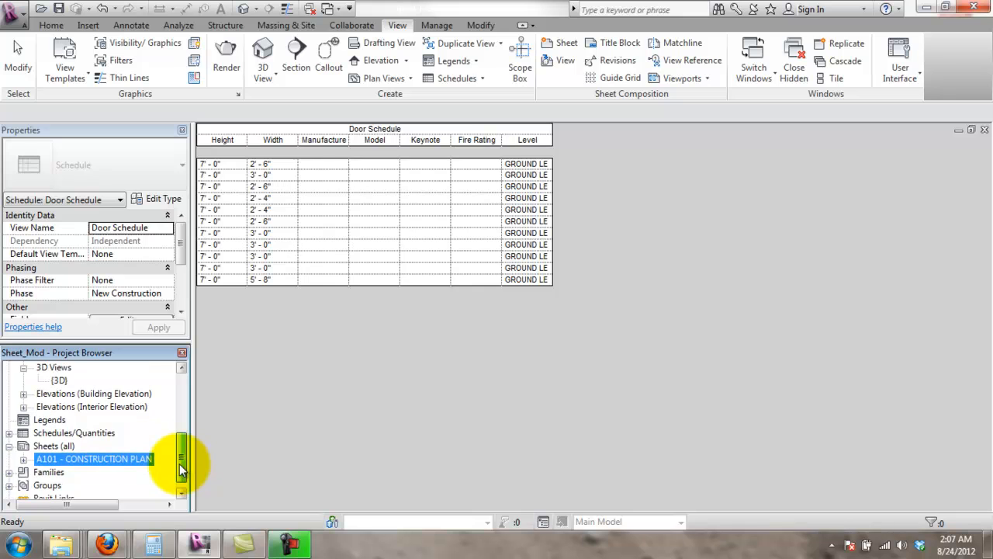
left_click(9, 432)
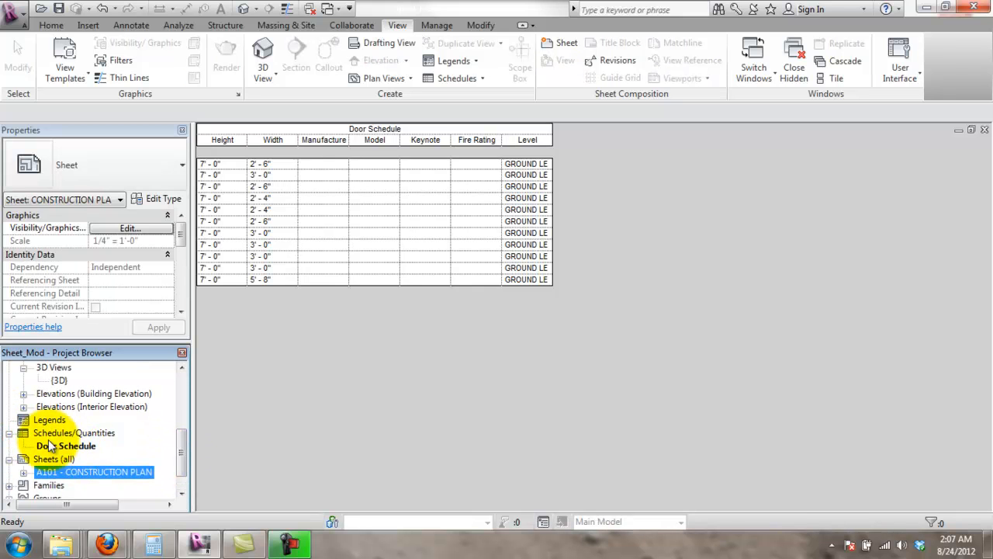
left_click(228, 406)
scroll(140, 458, "down", 1)
double_click(89, 458)
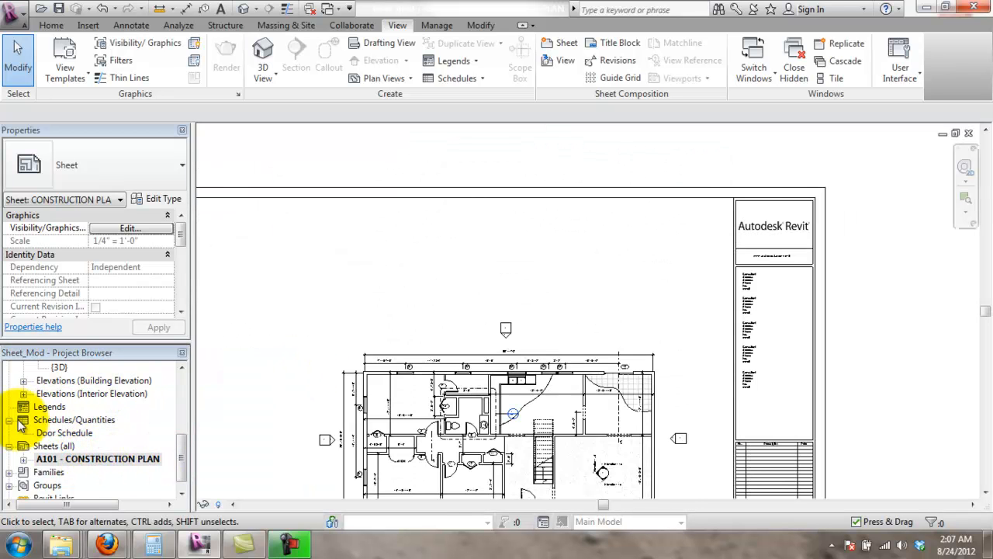
left_click(64, 432)
- Place the Door Schedule above the floor plan and make a first split into two parts
left_click_drag(475, 278, 475, 278)
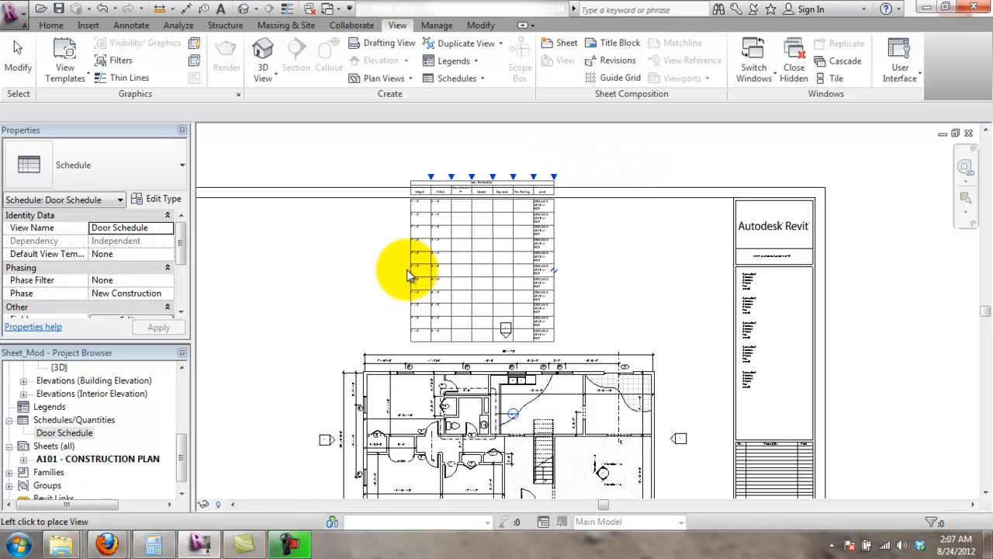
left_click(449, 261)
left_click_drag(448, 262, 604, 264)
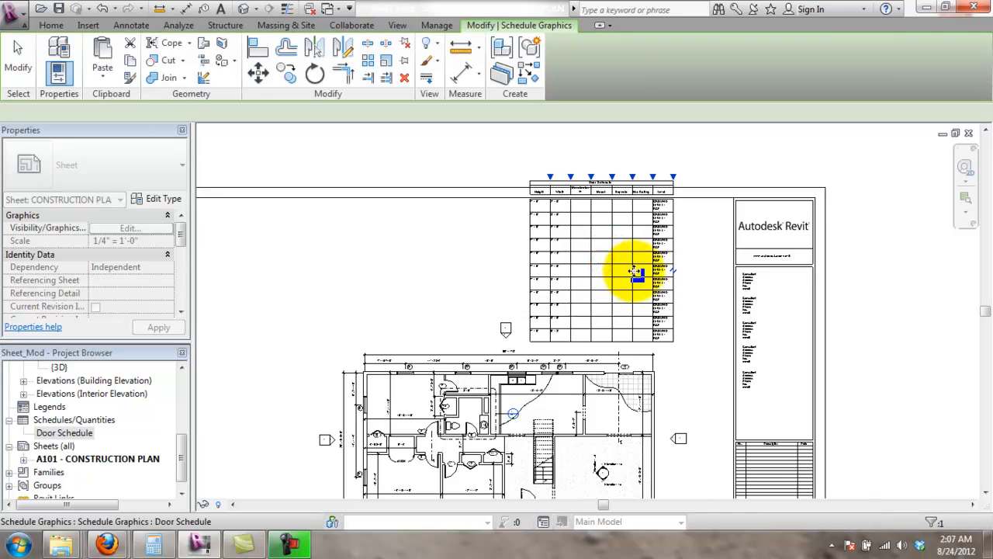
scroll(698, 273, "up", 3)
left_click(687, 278)
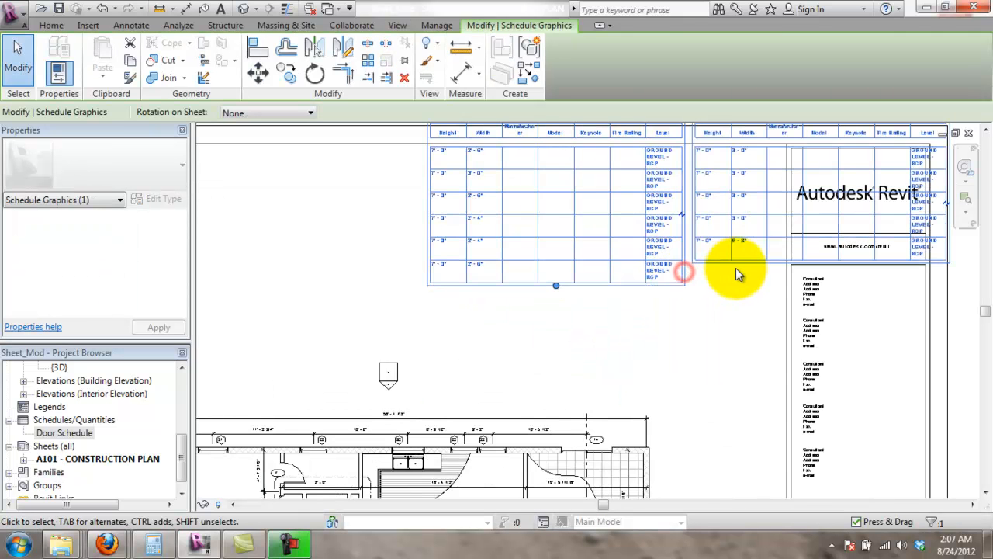
scroll(661, 277, "down", 2)
scroll(606, 277, "up", 3)
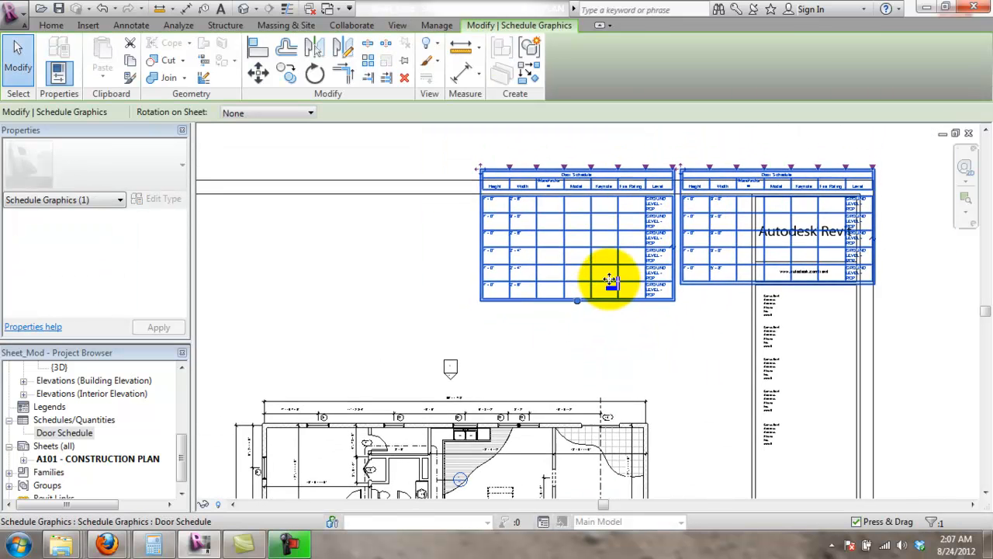
left_click_drag(511, 341, 456, 299)
left_click_drag(702, 139, 351, 192)
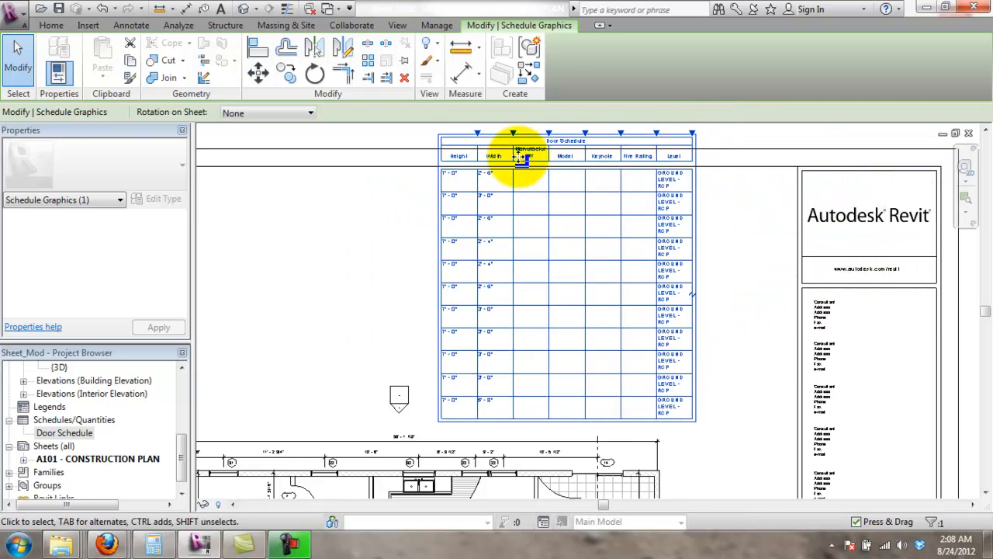
- Split the schedule again and set the two parts side by side
scroll(595, 194, "down", 4)
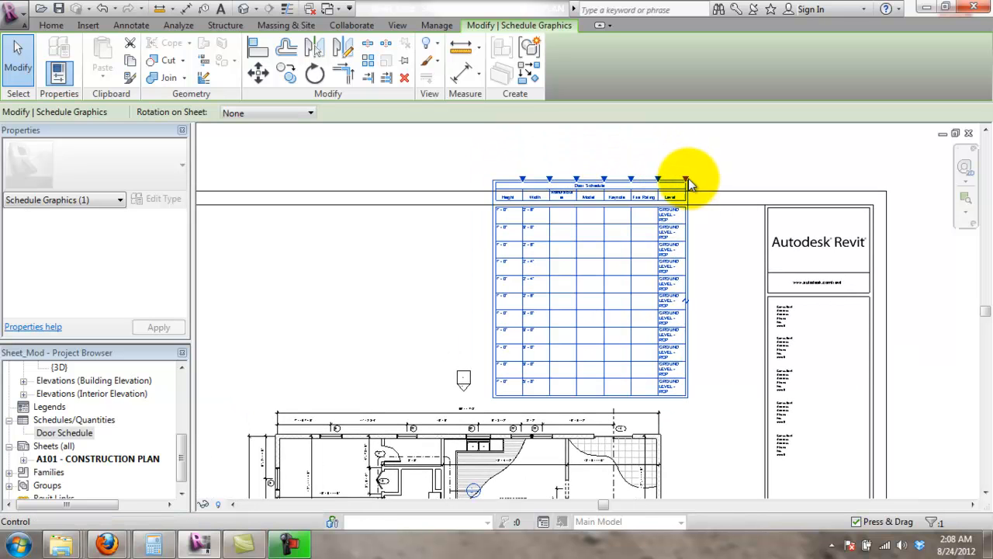
scroll(644, 349, "up", 2)
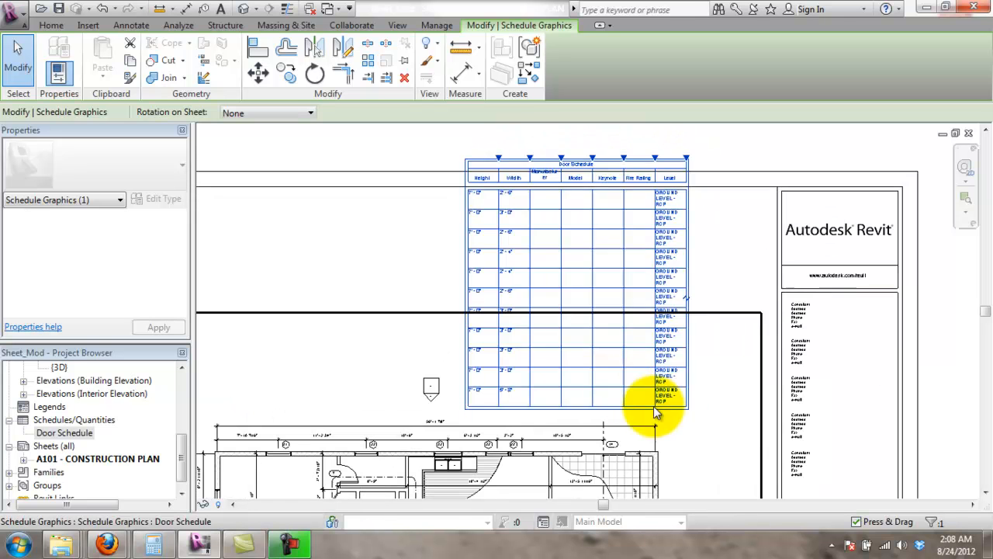
left_click(688, 299)
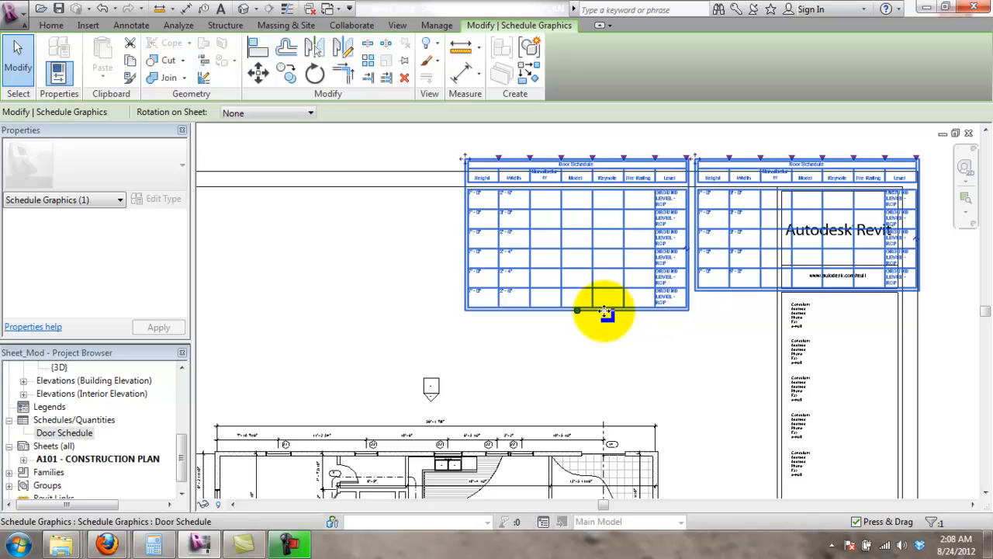
left_click_drag(465, 160, 331, 200)
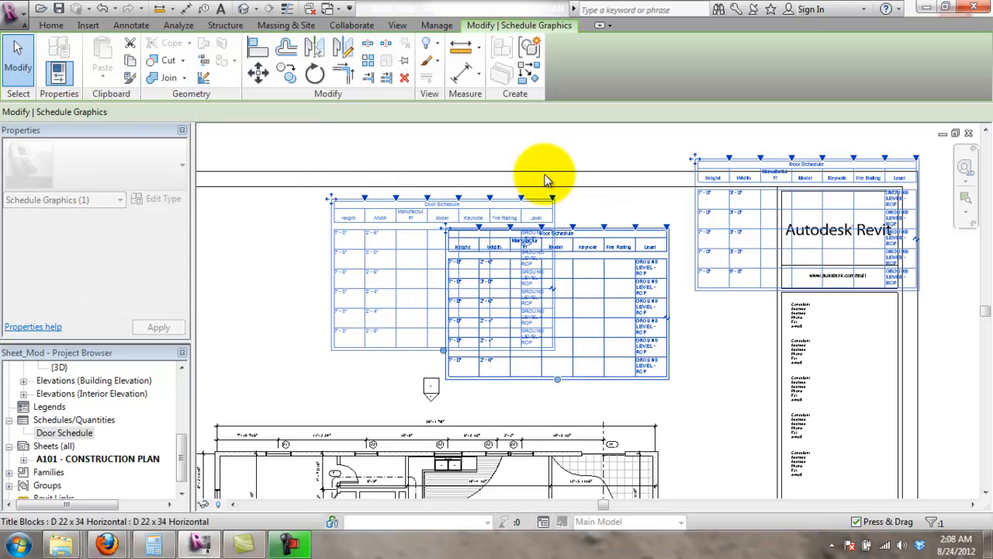
left_click_drag(691, 159, 559, 202)
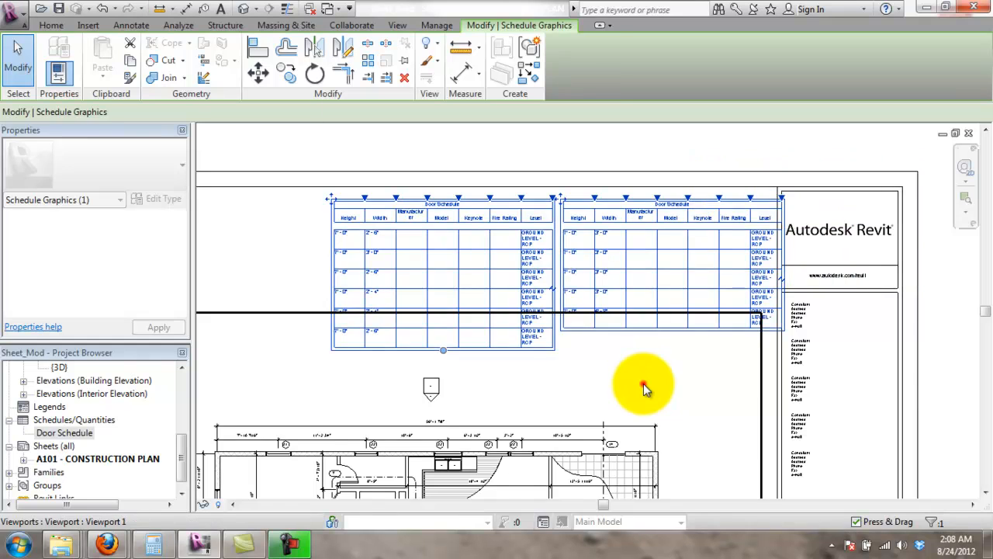
left_click(643, 388)
- Rebalance the rows, merge and re-split the schedule, shifting it further left
left_click(398, 199)
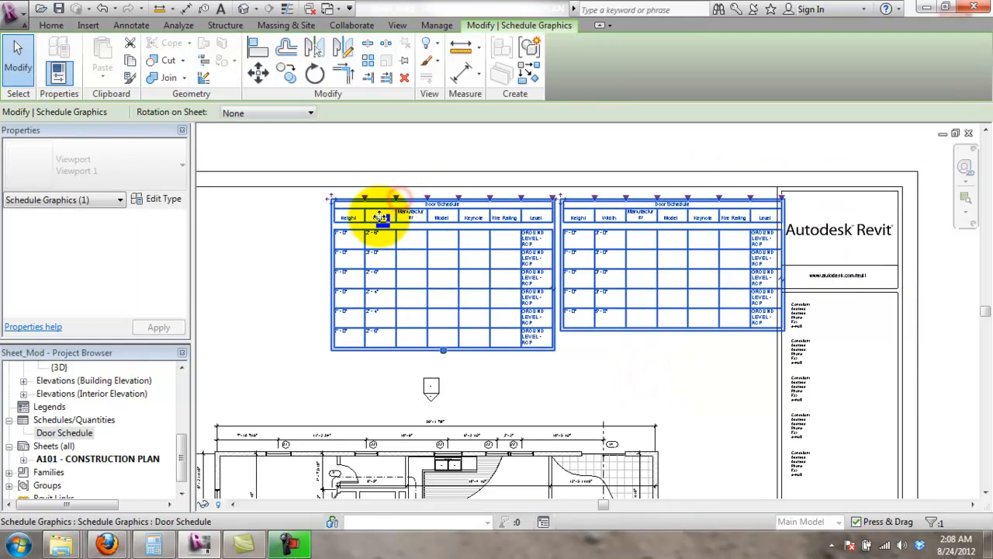
left_click_drag(444, 351, 475, 306)
left_click_drag(563, 202, 465, 218)
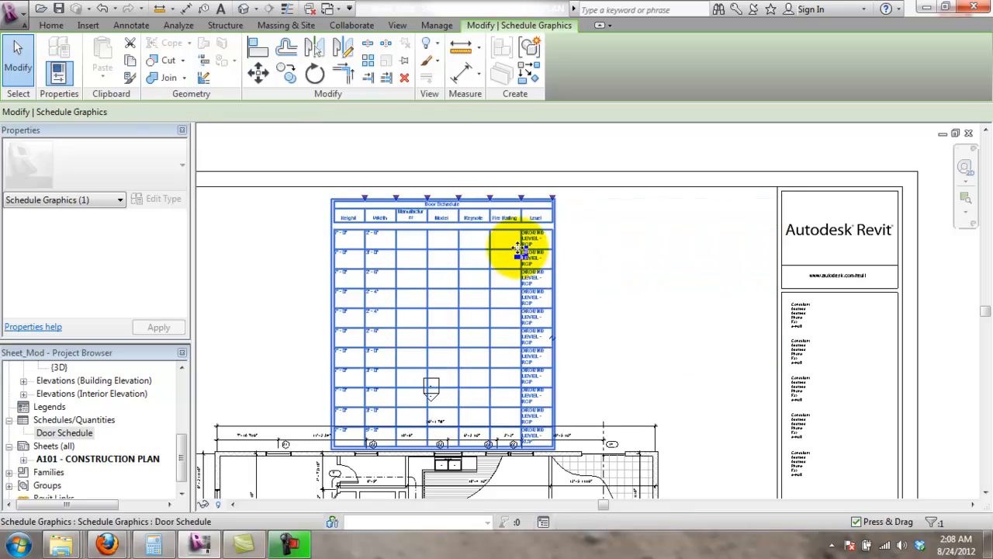
left_click_drag(327, 203, 249, 205)
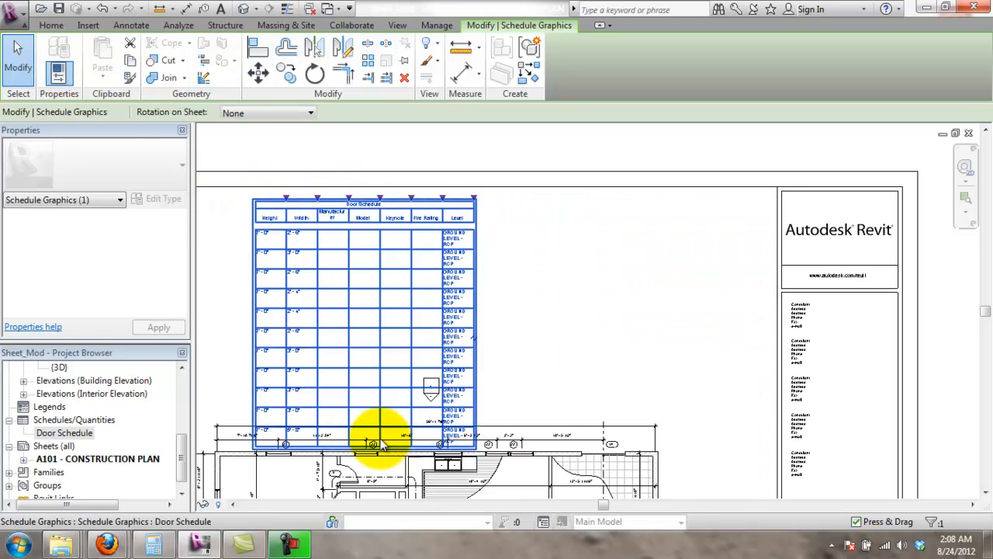
left_click_drag(365, 449, 488, 355)
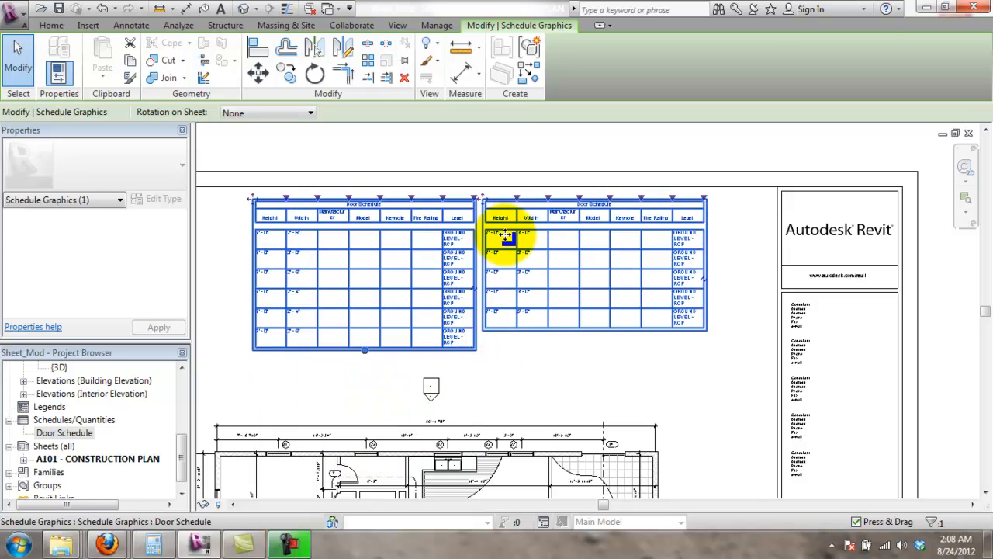
left_click(605, 165)
- Drag the Fire Rating and Keynote column widths narrower on the sheet's Door Schedule
scroll(605, 159, "down", 2)
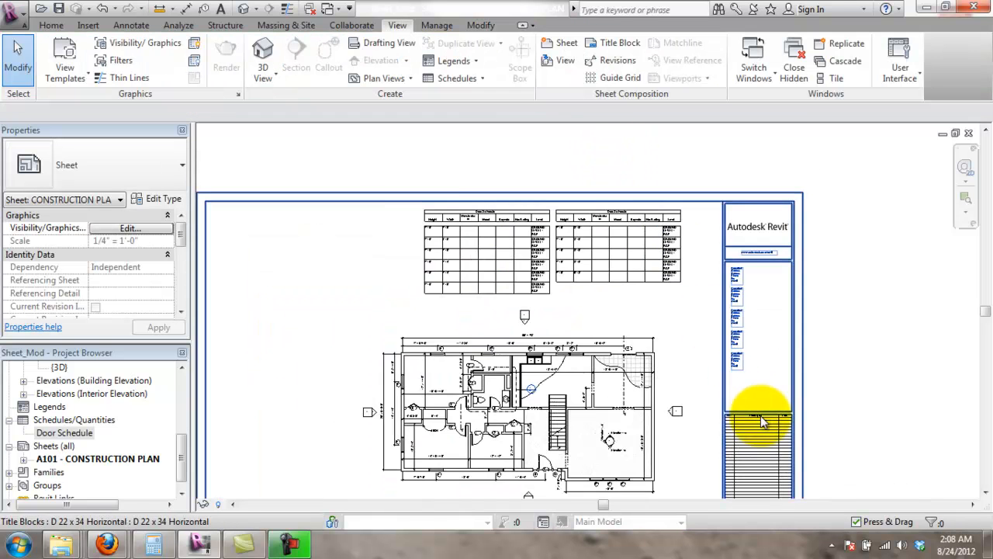
scroll(476, 199, "up", 5)
scroll(505, 261, "down", 2)
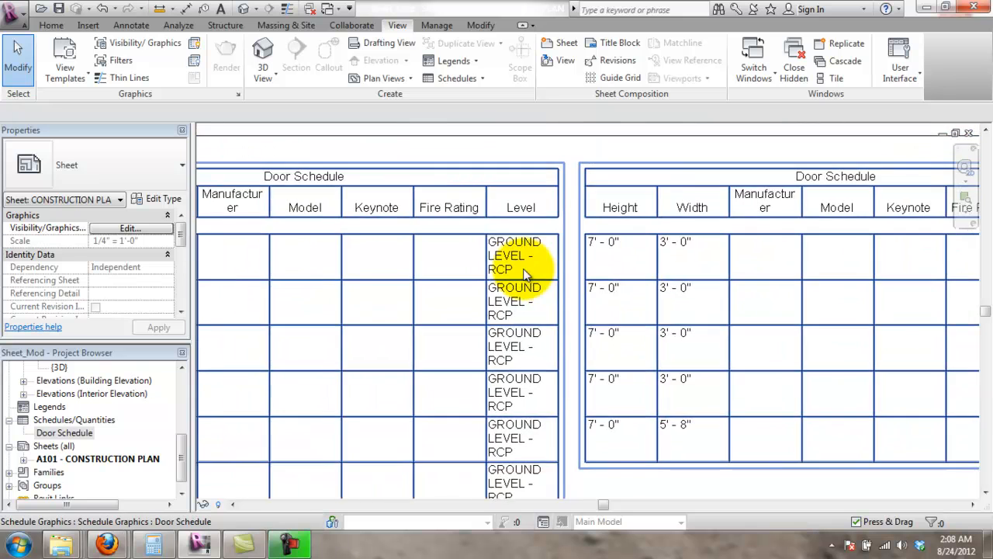
left_click(496, 217)
scroll(497, 215, "down", 2)
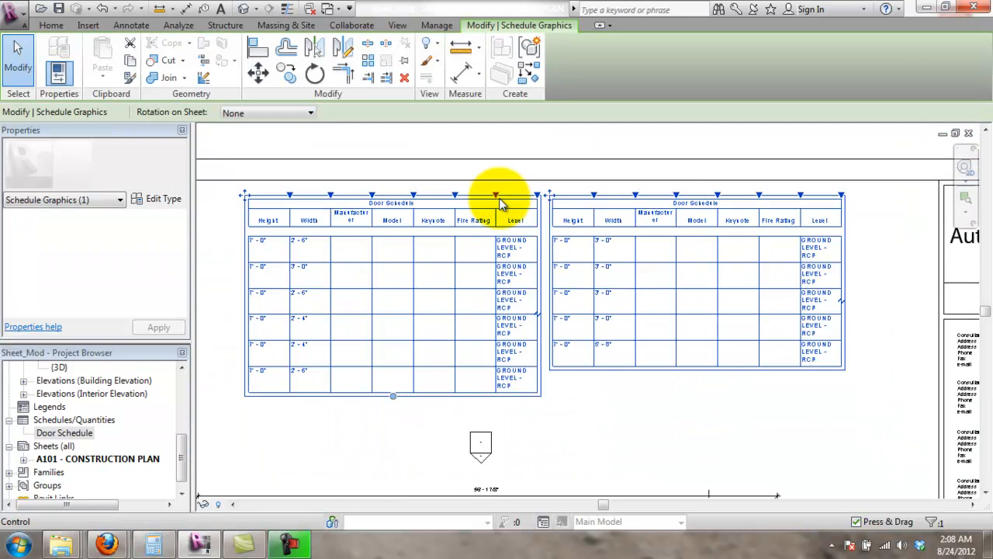
left_click_drag(492, 200, 477, 203)
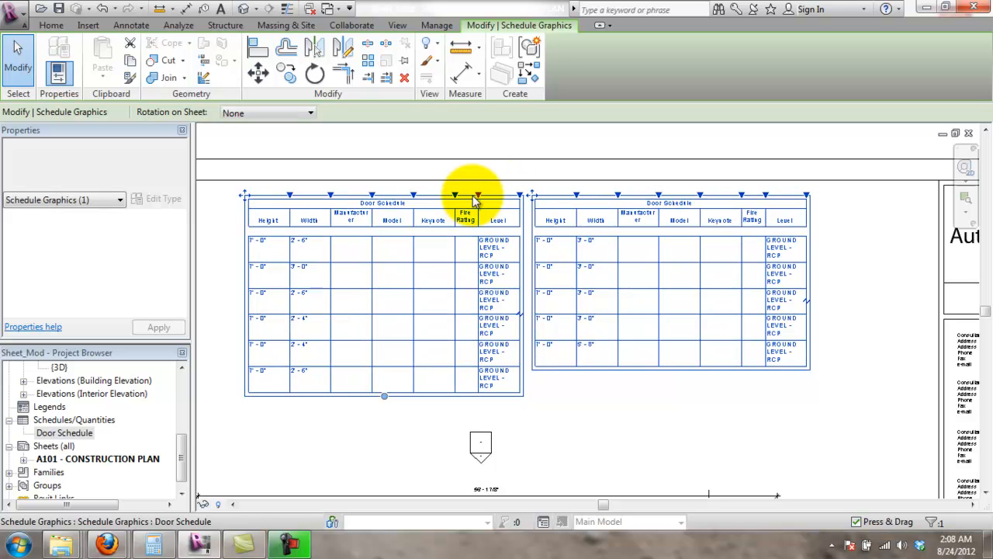
left_click_drag(458, 195, 442, 194)
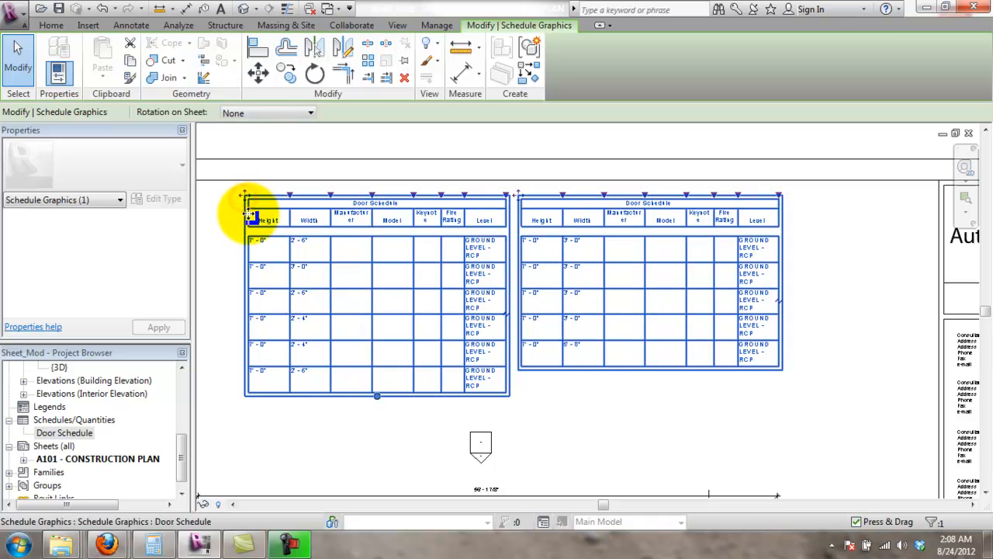
left_click(223, 225)
double_click(65, 432)
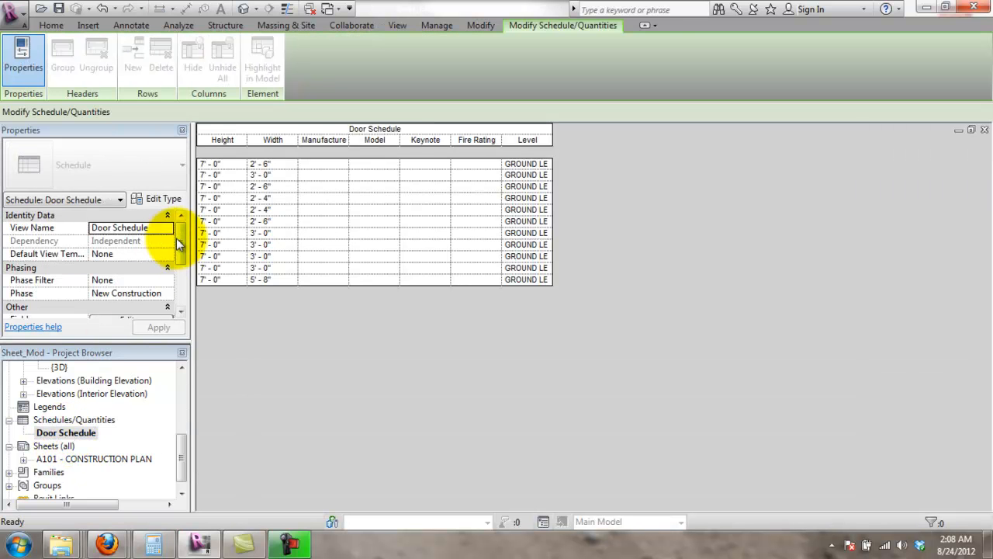
- Open the Door Schedule's Fields settings, then start and cancel a new Length parameter
left_click_drag(179, 233, 181, 281)
left_click(155, 253)
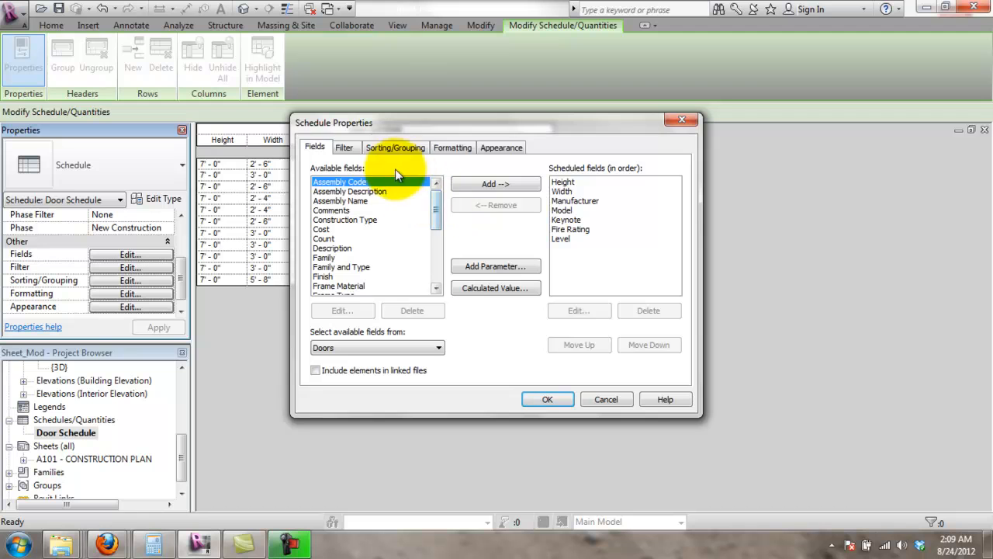
left_click_drag(433, 210, 435, 266)
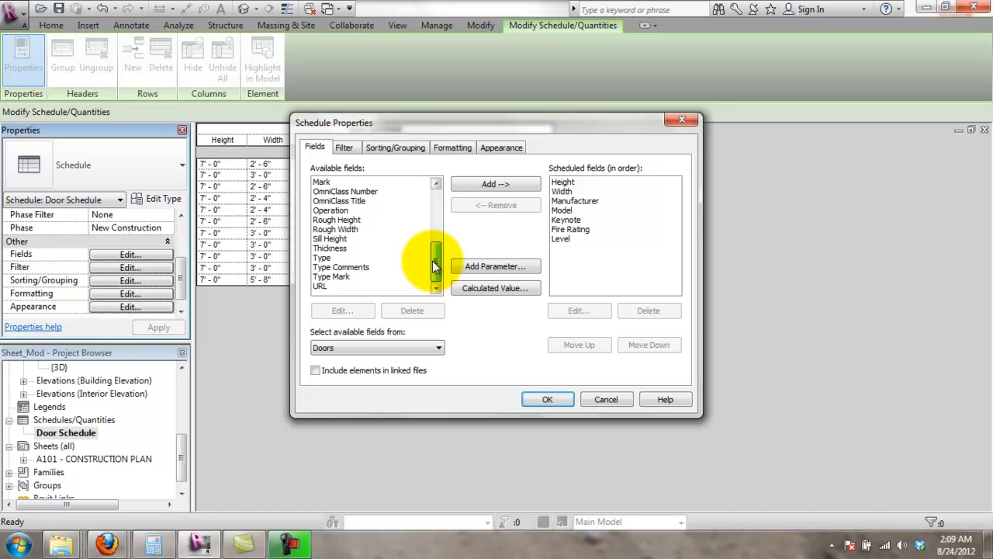
left_click_drag(435, 262, 450, 202)
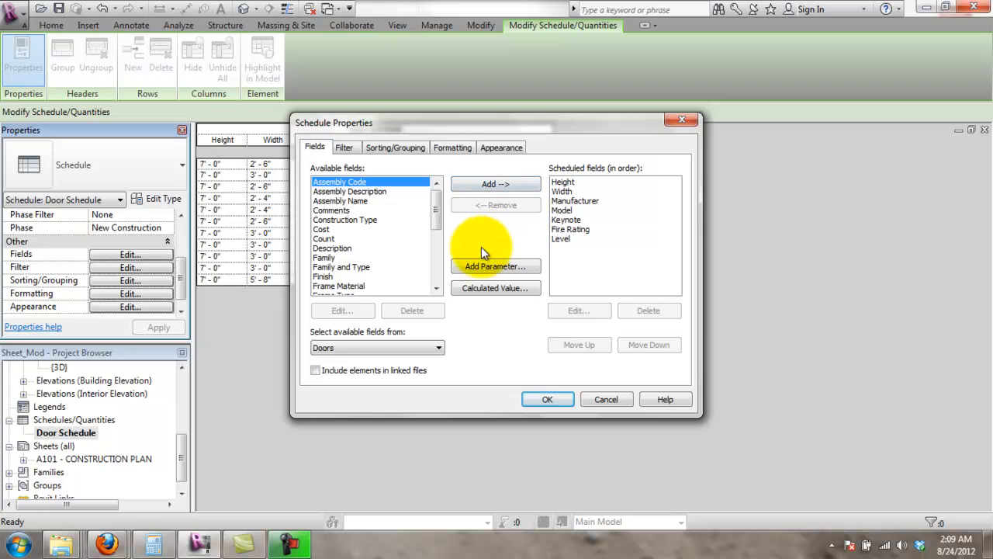
left_click_drag(435, 208, 438, 225)
left_click(489, 268)
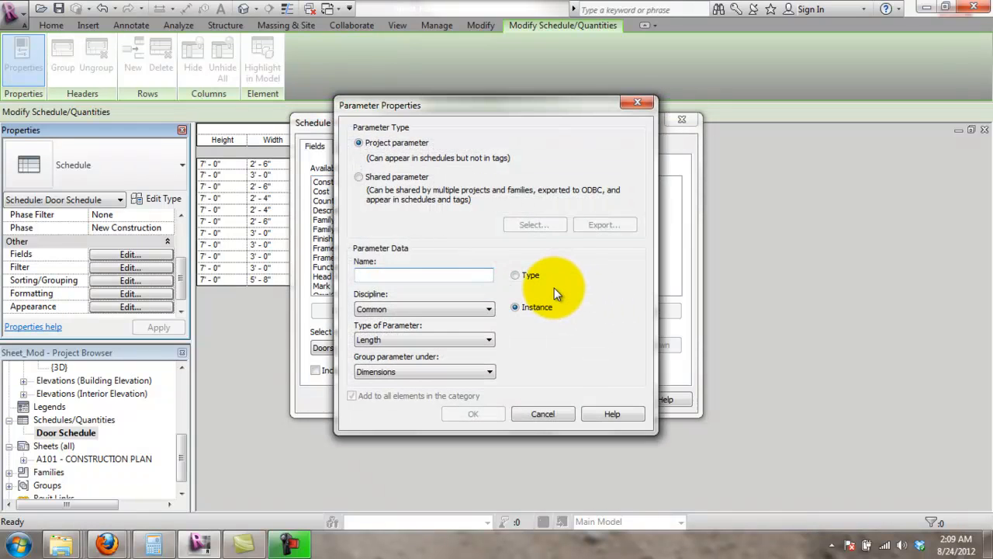
left_click(492, 341)
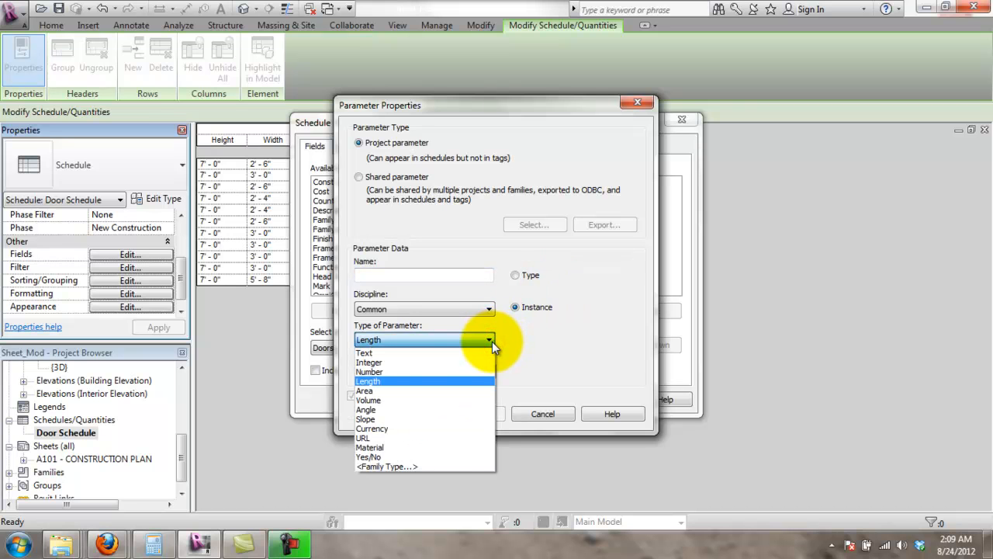
left_click(527, 344)
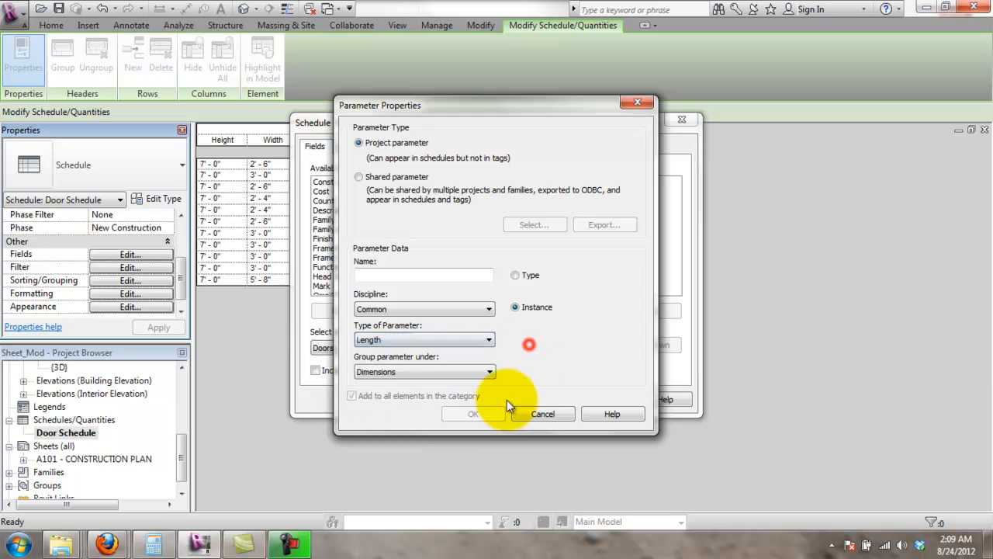
left_click(542, 413)
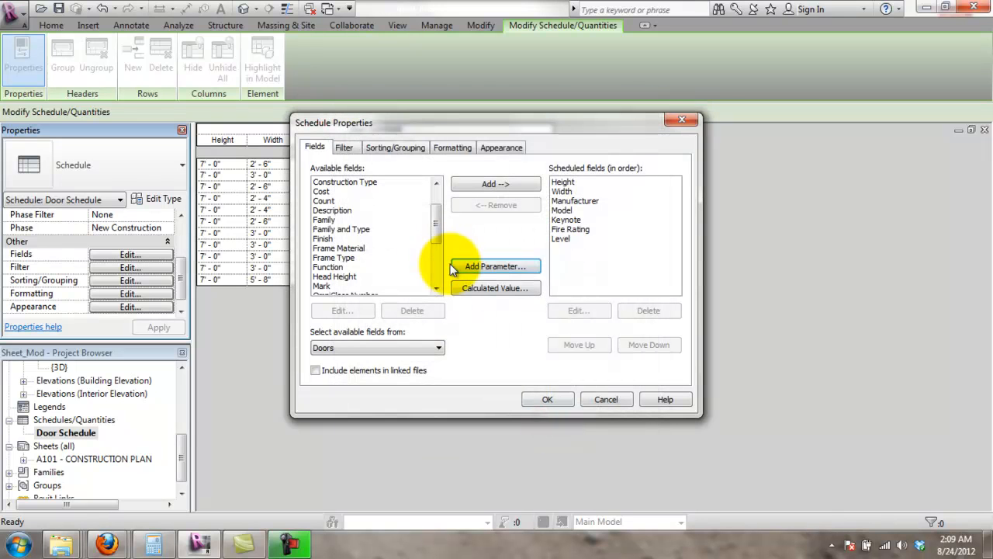
- Add Type, Type Mark and Description to the scheduled fields and apply them
left_click_drag(437, 228, 445, 265)
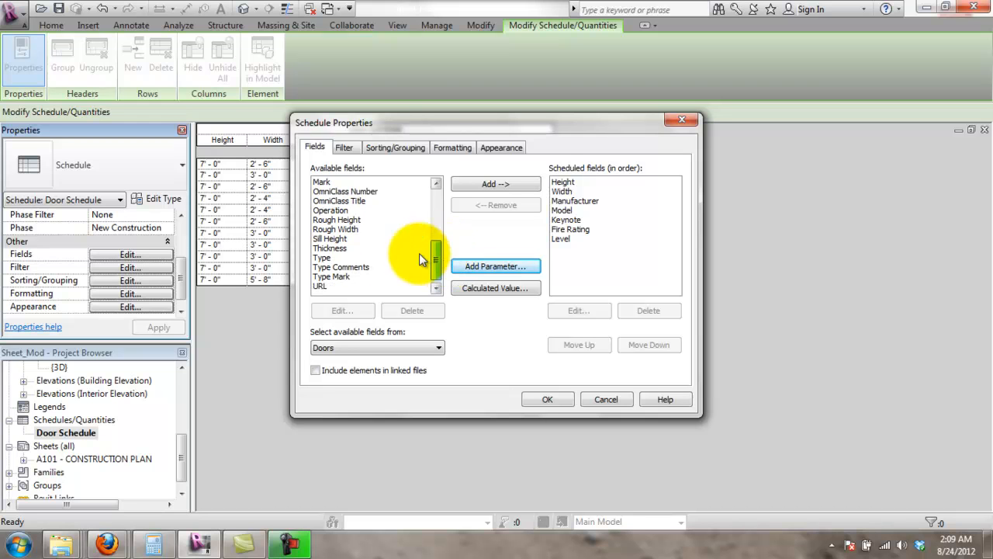
left_click(339, 257)
left_click(476, 185)
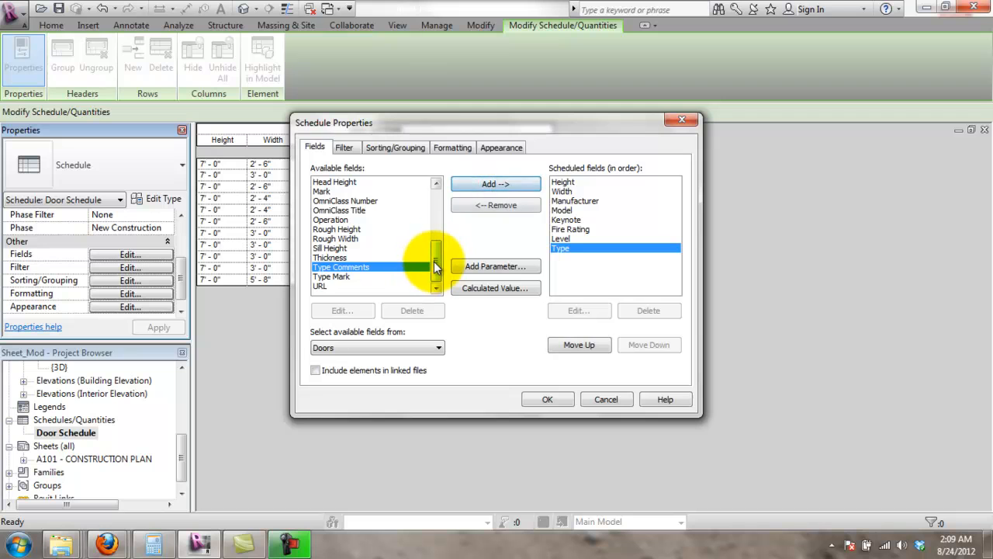
left_click(373, 277)
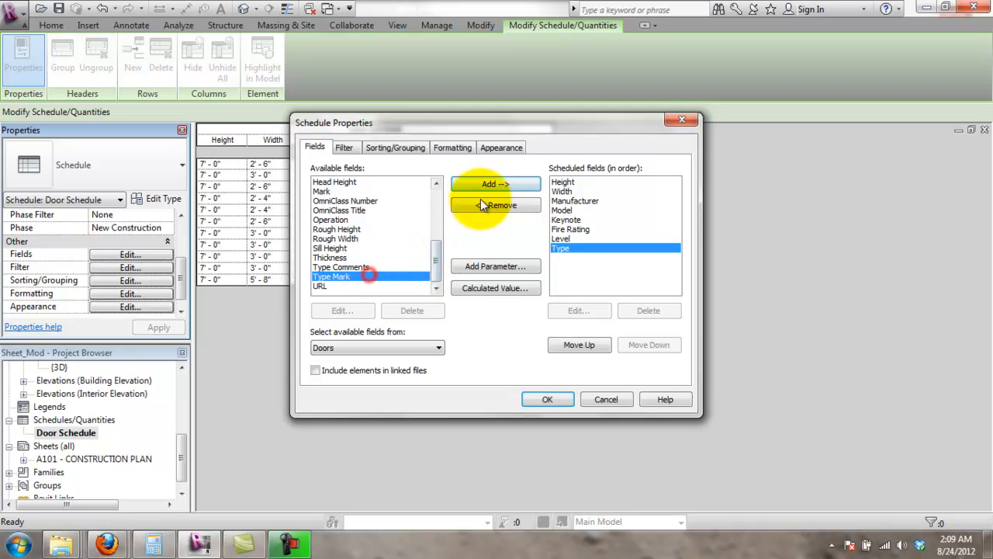
left_click(501, 183)
left_click_drag(438, 262, 446, 183)
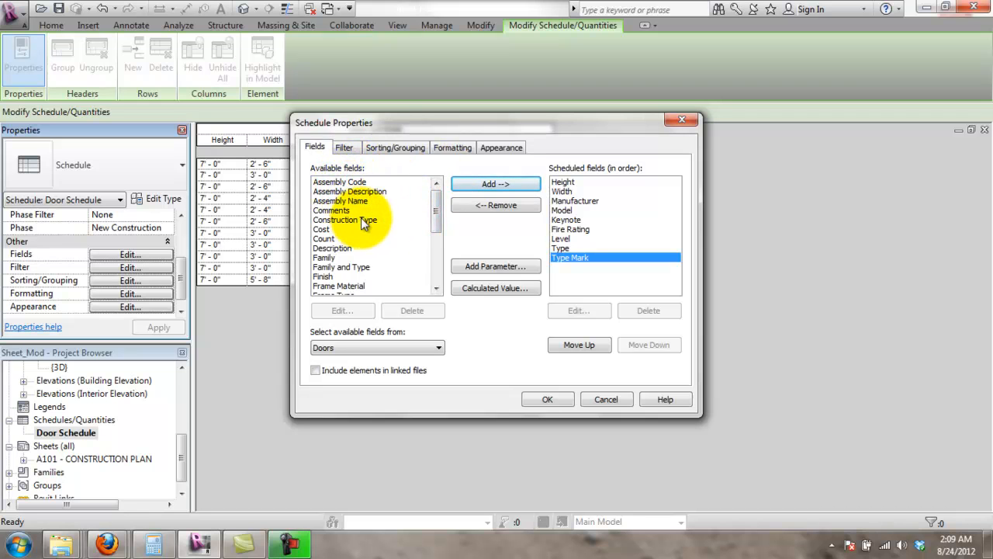
left_click_drag(432, 208, 441, 243)
left_click(469, 189)
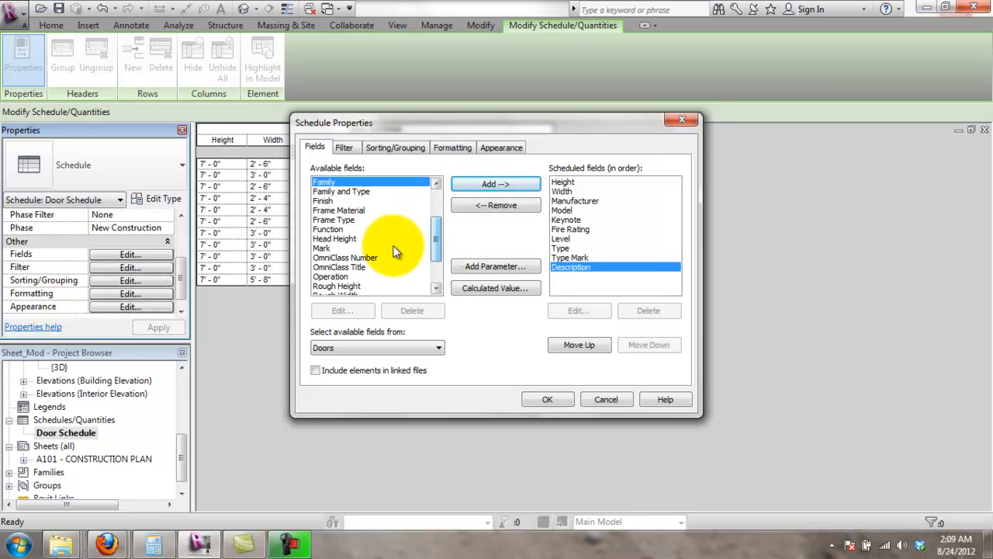
left_click_drag(435, 244, 439, 258)
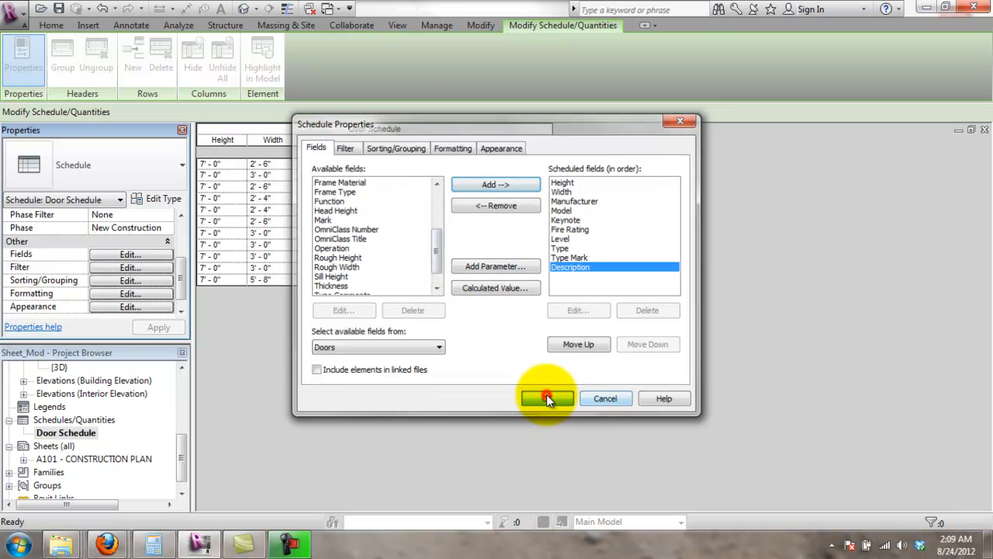
left_click(547, 399)
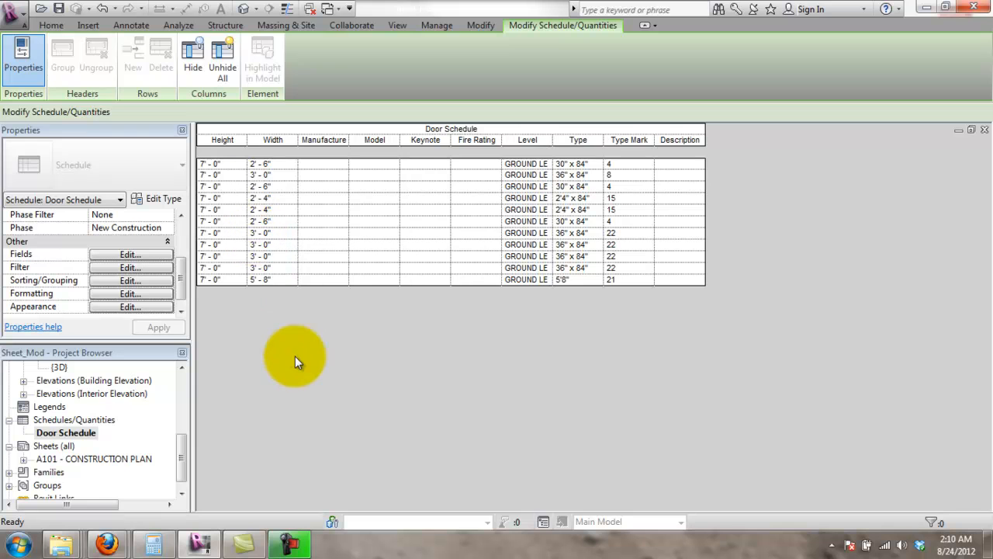
- Open sheet A101 - CONSTRUCTION PLAN and zoom in on both Door Schedule tables
double_click(86, 458)
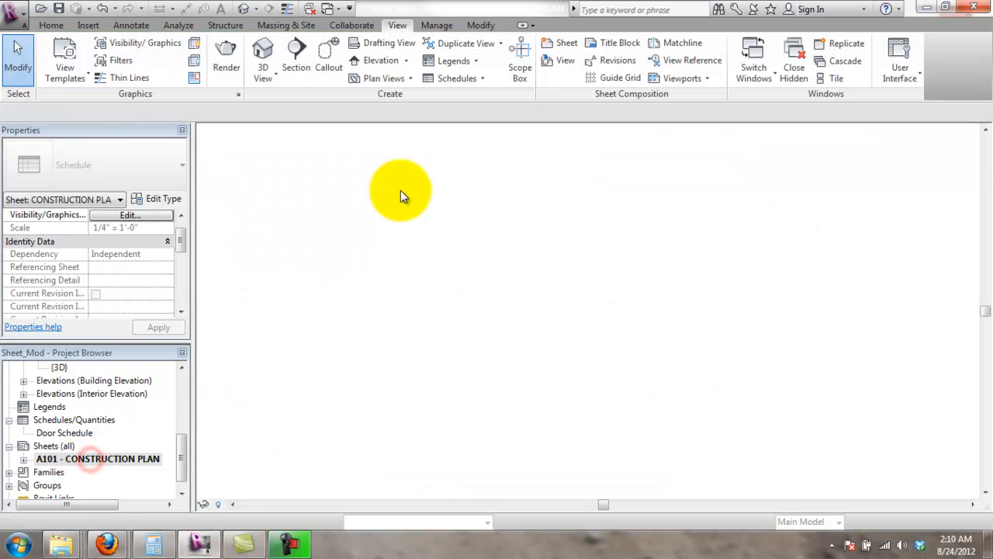
scroll(602, 310, "down", 3)
middle_click_drag(626, 356, 661, 283)
scroll(648, 364, "up", 1)
scroll(445, 441, "up", 2)
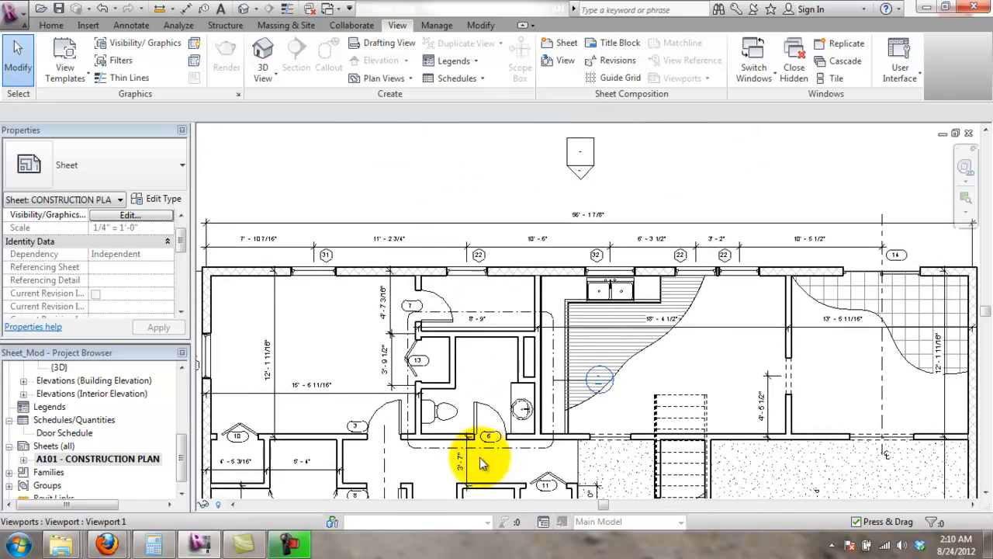
scroll(545, 393, "down", 1)
middle_click_drag(546, 394, 537, 488)
middle_click_drag(640, 316, 505, 470)
scroll(500, 350, "up", 1)
middle_click_drag(764, 408, 658, 405)
scroll(656, 413, "down", 1)
scroll(563, 485, "down", 1)
middle_click_drag(503, 469, 630, 426)
scroll(388, 449, "down", 1)
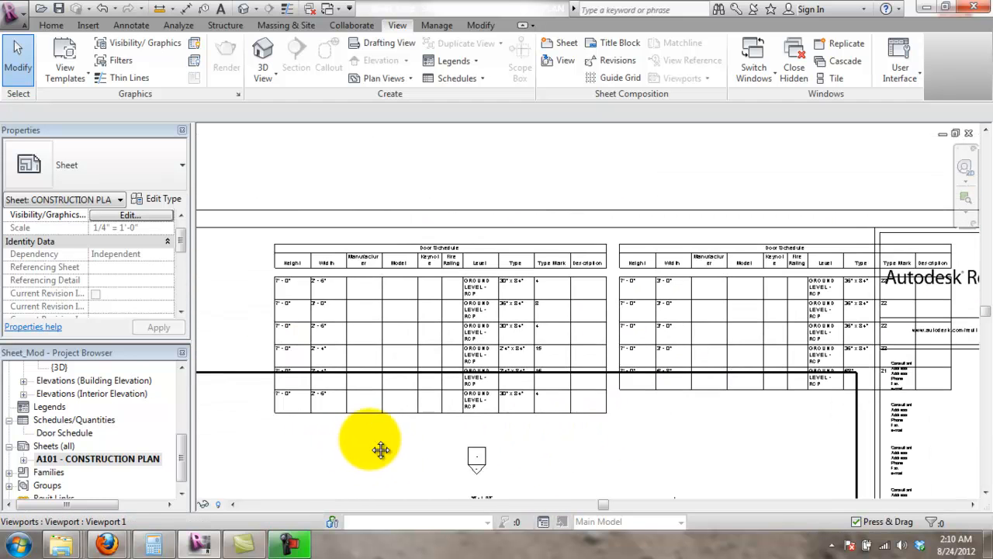
middle_click_drag(381, 450, 551, 381)
- Drag the first and second Door Schedule tables to the left
left_click(516, 243)
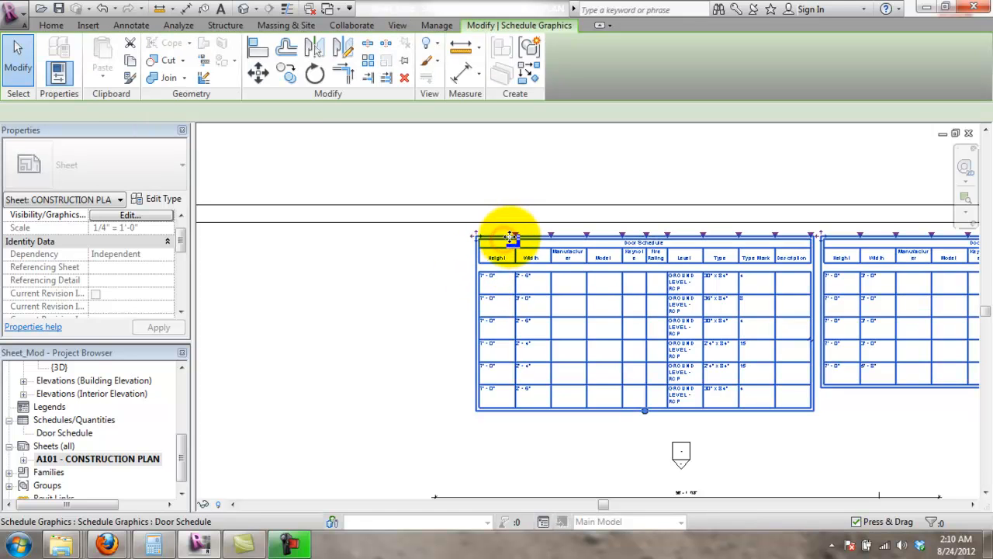
left_click_drag(474, 236, 349, 247)
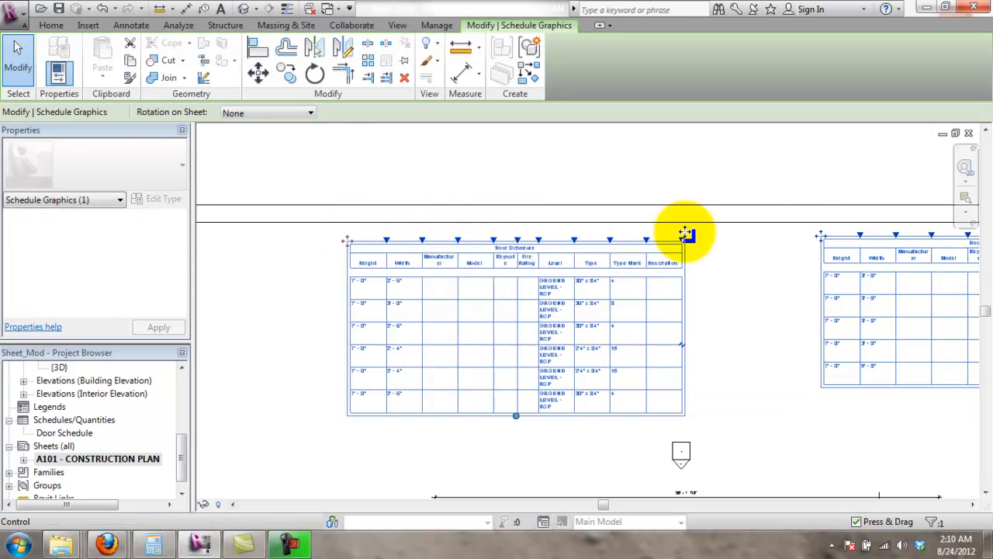
left_click_drag(822, 236, 703, 248)
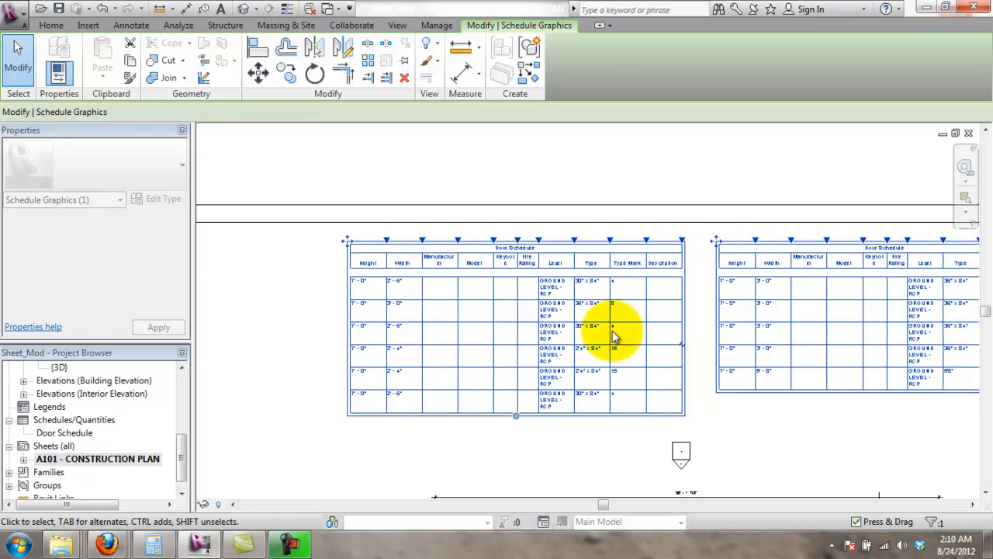
- Pan the sheet to the floor plan viewport around door 2 near the stairs
left_click(779, 443)
scroll(642, 310, "up", 2)
scroll(643, 311, "up", 2)
middle_click_drag(717, 394, 716, 206)
scroll(716, 377, "down", 3)
middle_click_drag(699, 244, 683, 119)
scroll(683, 118, "down", 2)
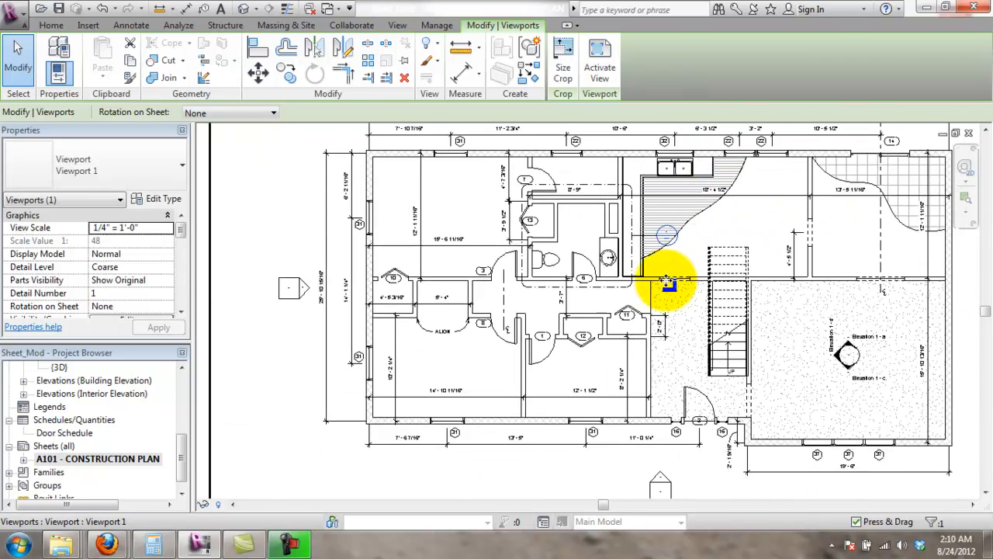
scroll(665, 310, "up", 3)
middle_click_drag(685, 285, 677, 369)
middle_click_drag(710, 270, 662, 283)
scroll(576, 298, "up", 1)
middle_click_drag(567, 410, 554, 164)
scroll(507, 401, "up", 1)
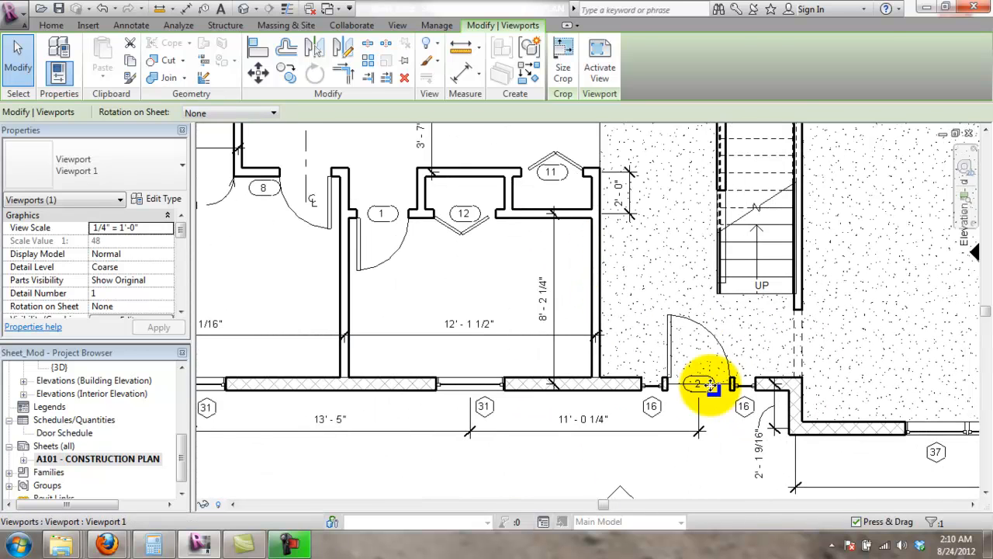
key("Escape")
left_click(724, 351)
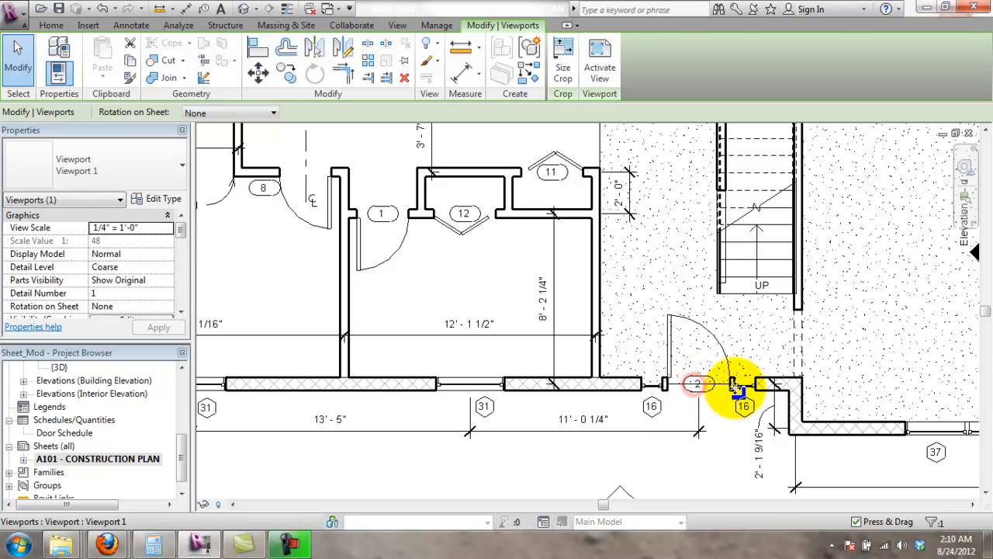
key("Escape")
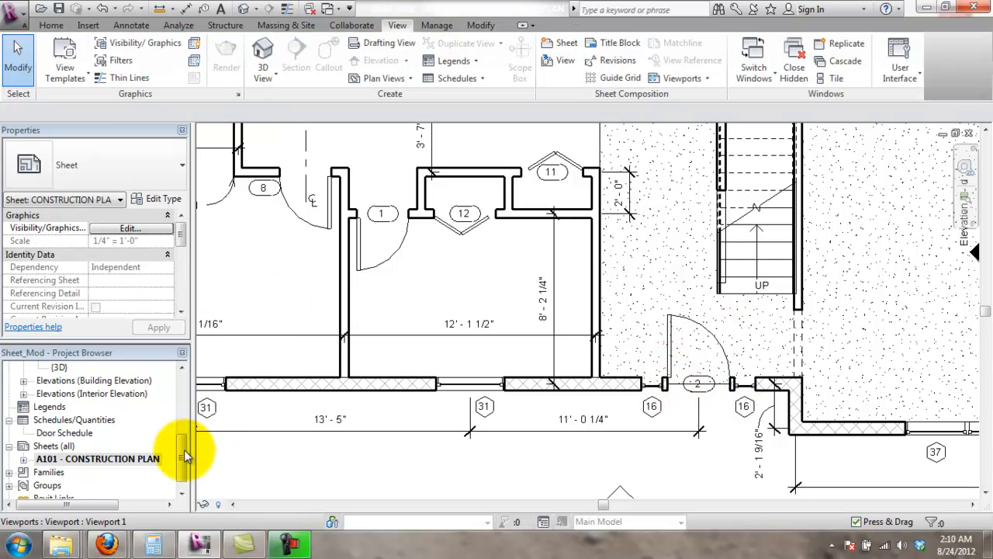
left_click_drag(183, 449, 184, 385)
- Open GROUND LEVEL - CONSTRUCTION PLAN and check door 2's Mark in Properties
double_click(114, 407)
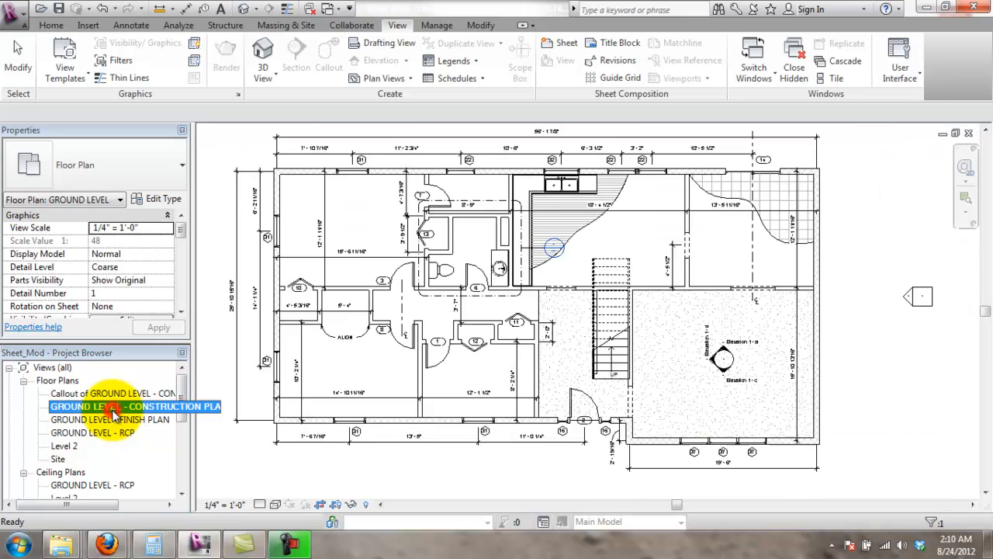
scroll(571, 409, "up", 5)
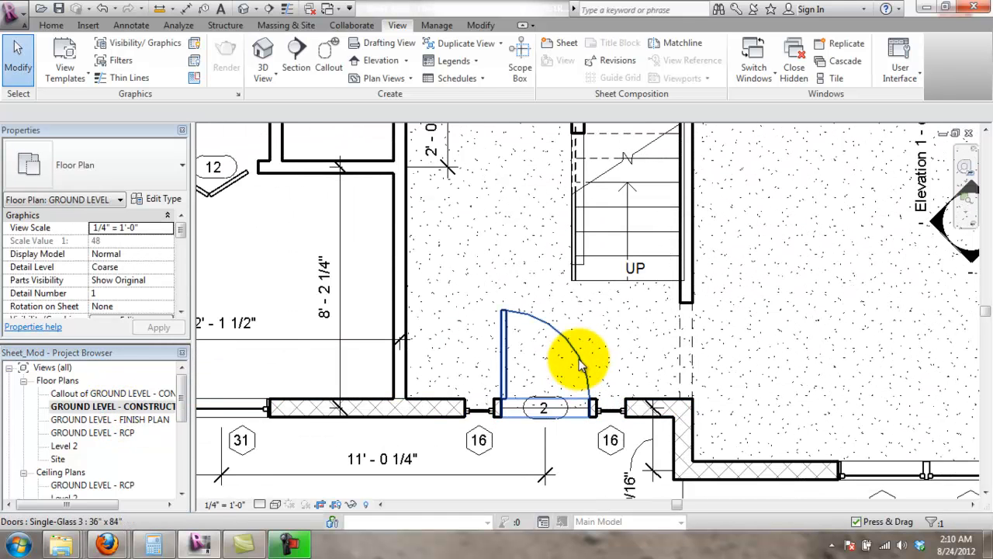
left_click(580, 364)
left_click_drag(182, 240, 184, 291)
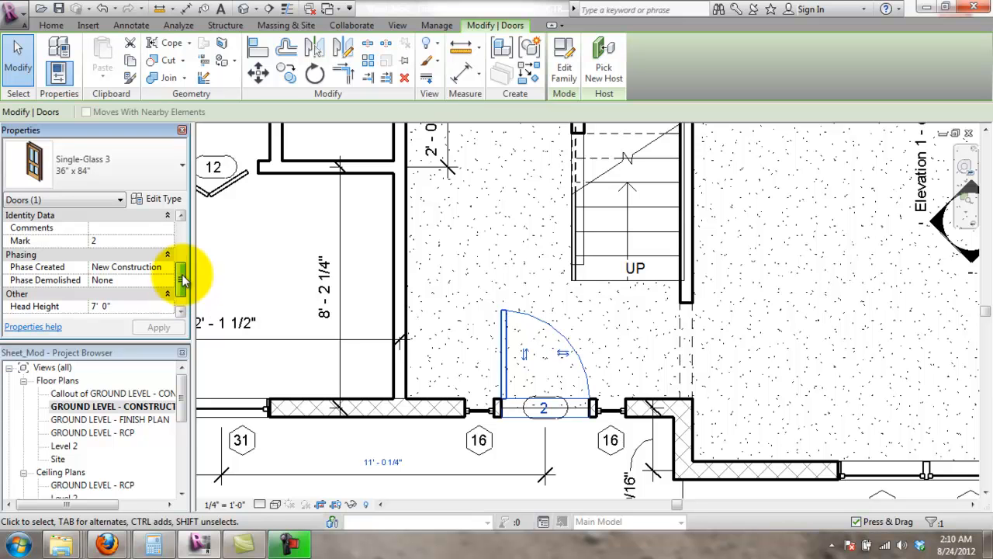
scroll(106, 311, "up", 3)
left_click(313, 463)
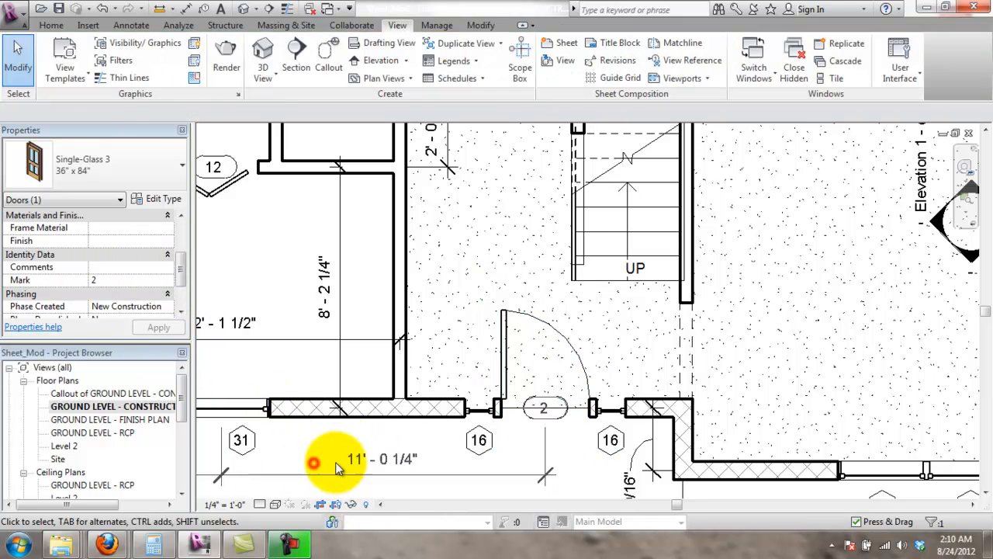
scroll(620, 326, "down", 5)
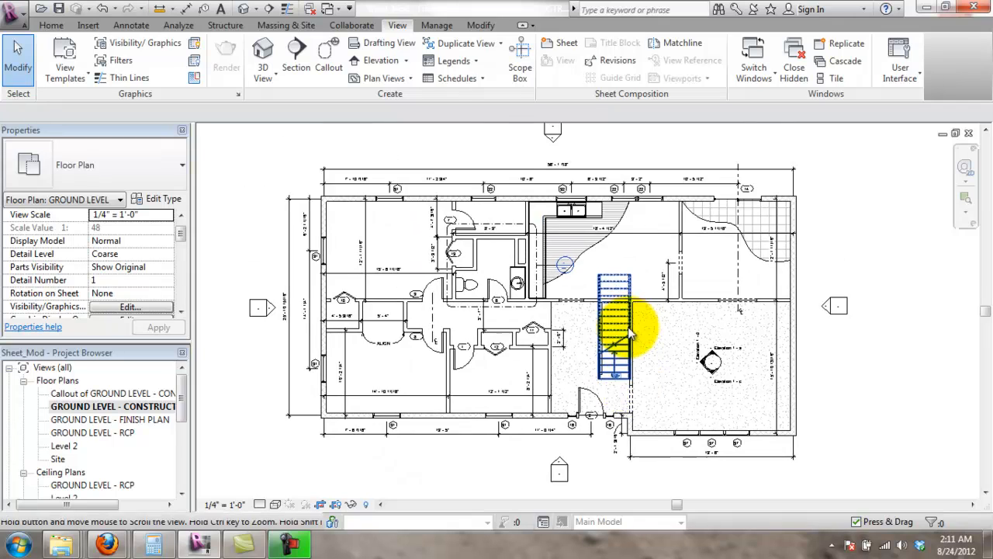
middle_click_drag(630, 332, 632, 340)
left_click_drag(187, 407, 199, 483)
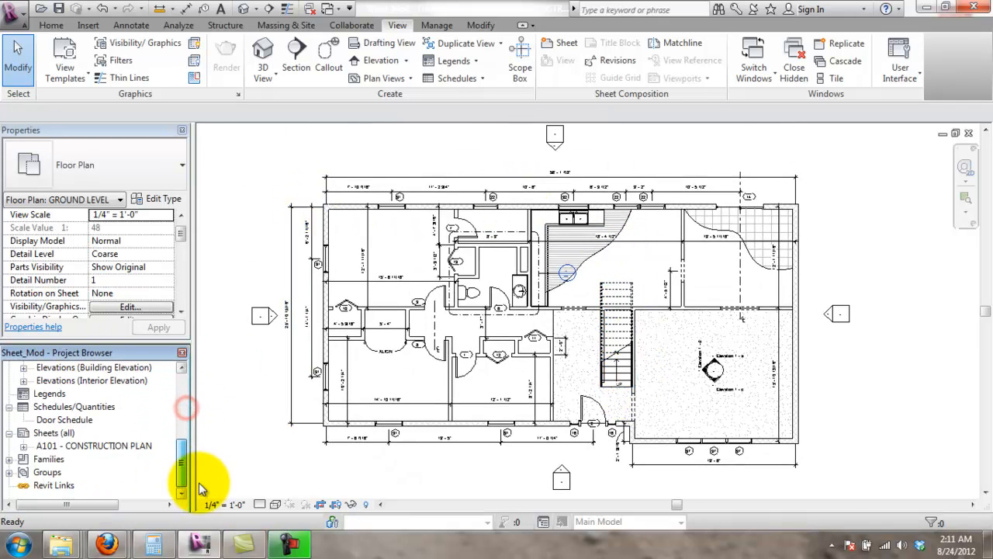
- Reopen sheet A101, then open the Door Schedule view
double_click(117, 447)
scroll(667, 203, "down", 1)
middle_click_drag(667, 194, 646, 473)
double_click(66, 420)
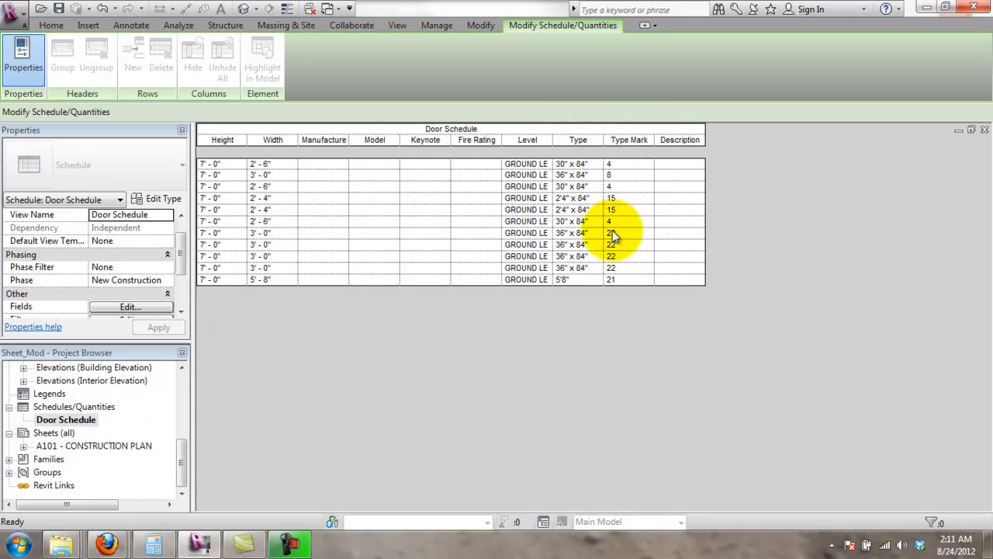
- In the Door Schedule fields, add Mark and remove Type Mark
left_click(623, 143)
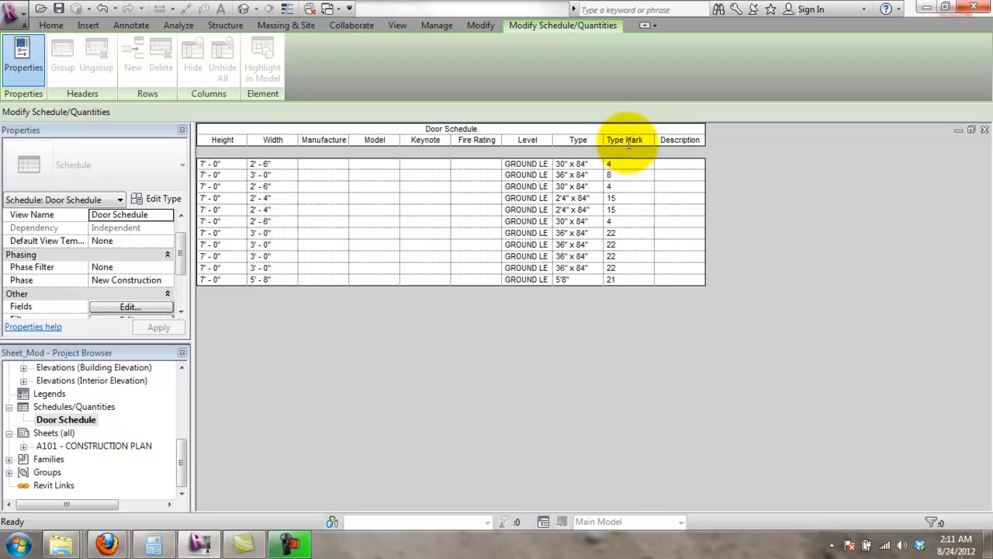
left_click(138, 307)
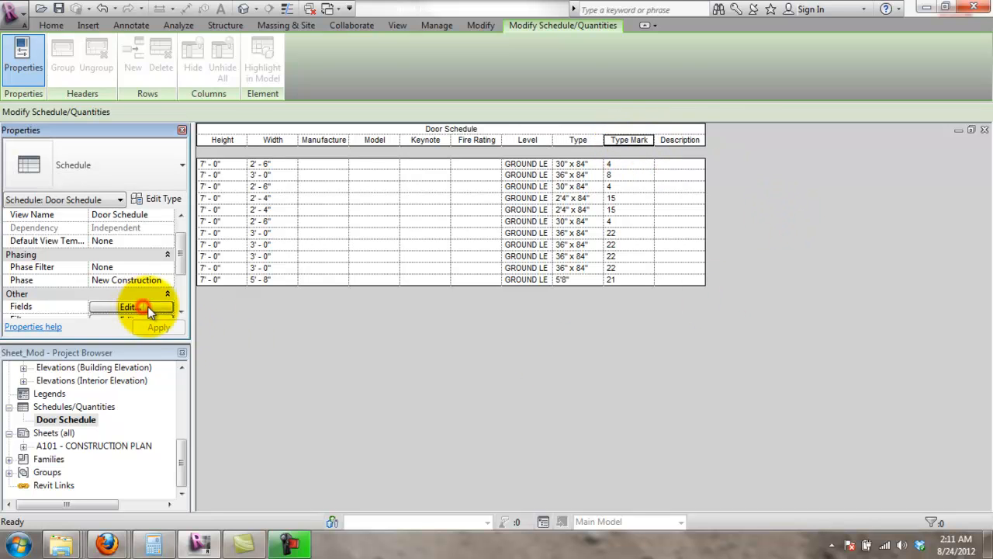
left_click_drag(435, 208, 435, 267)
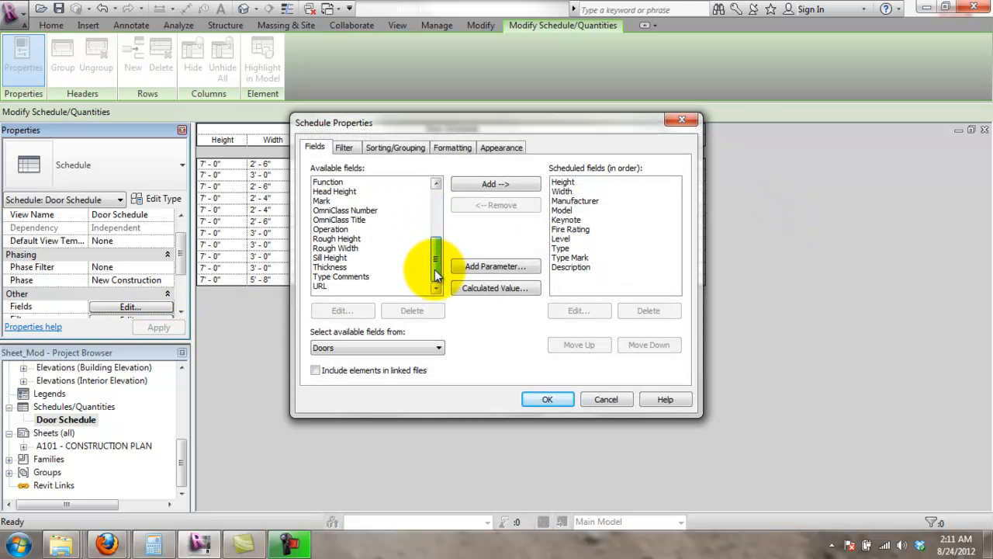
left_click(472, 186)
left_click(596, 257)
left_click(518, 207)
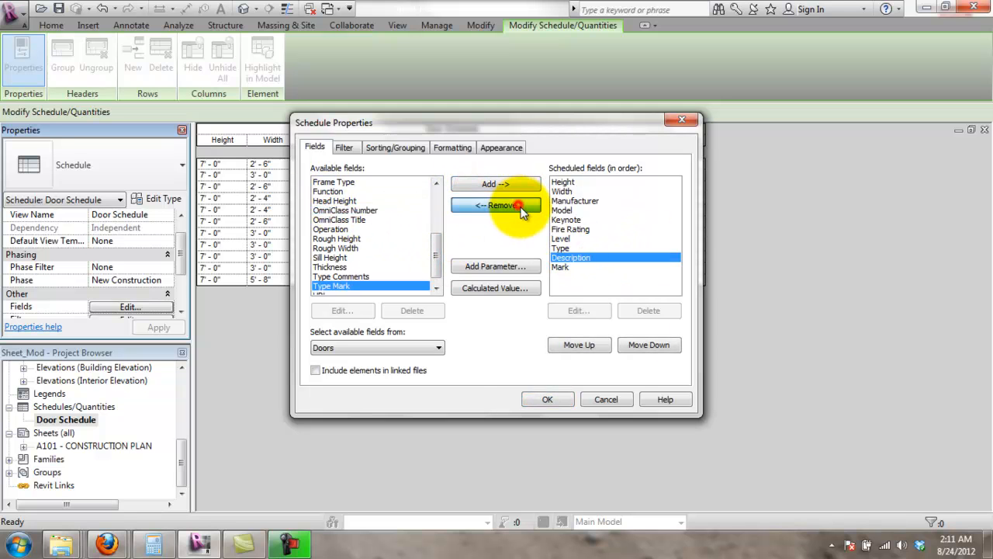
left_click(563, 398)
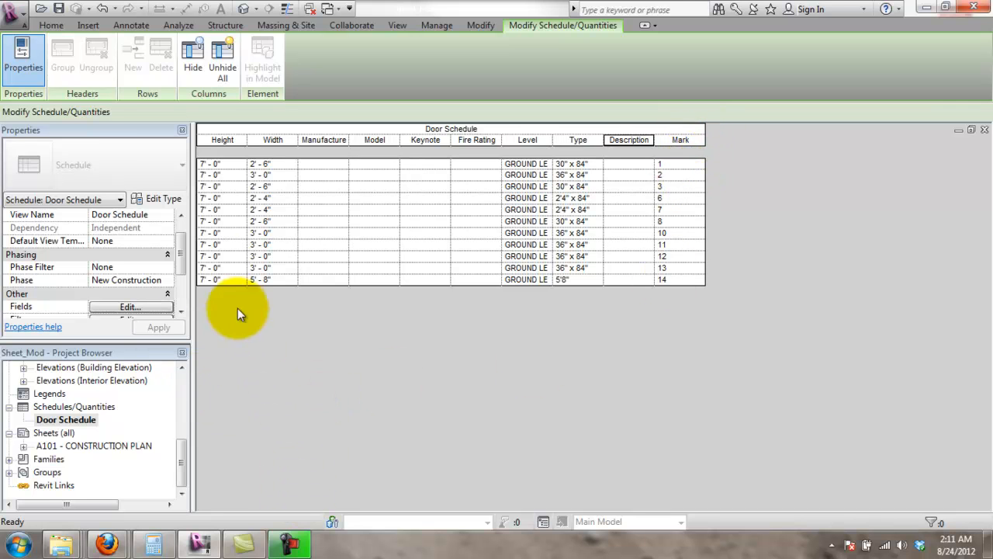
- Open sheet A101 - CONSTRUCTION PLAN and inspect its title block and floor plan viewport
double_click(128, 446)
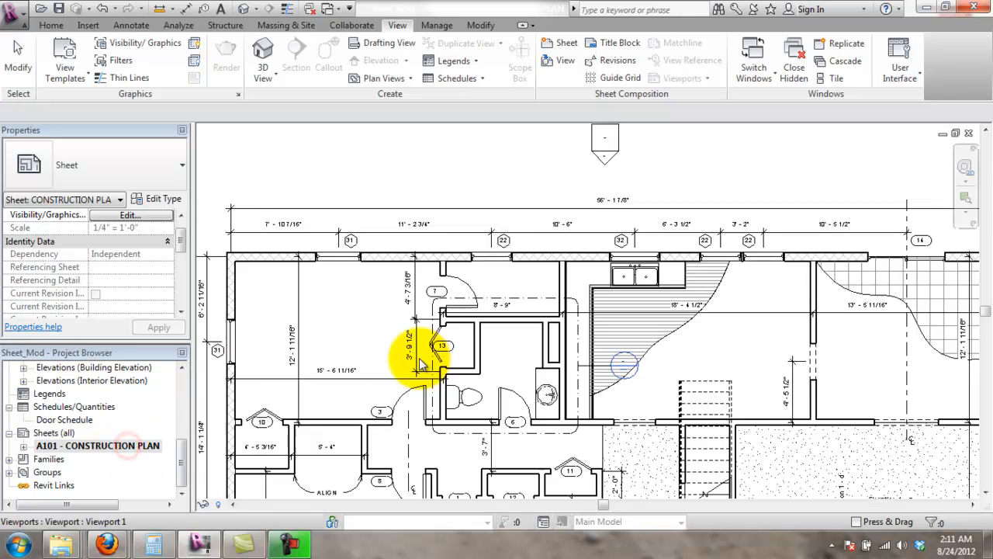
scroll(458, 371, "down", 6)
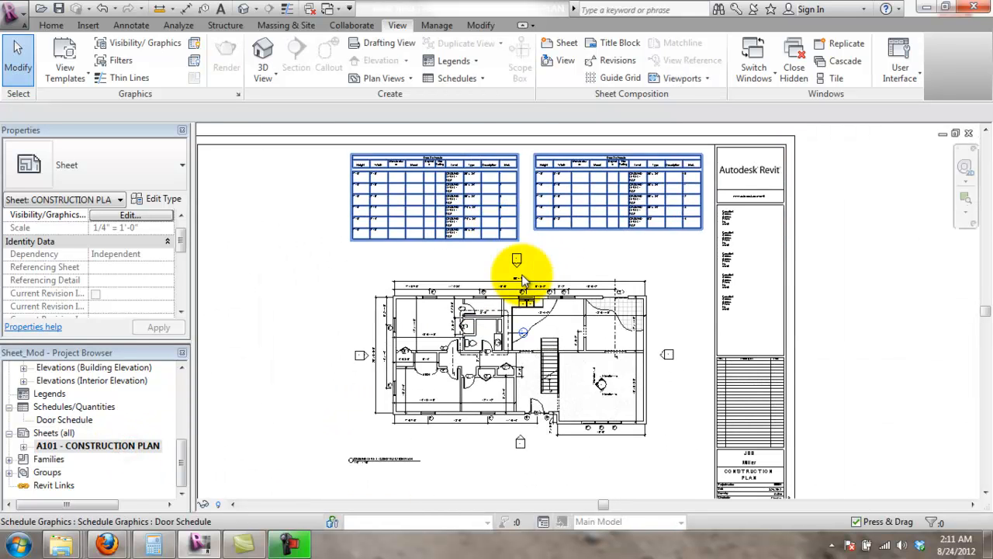
left_click(835, 204)
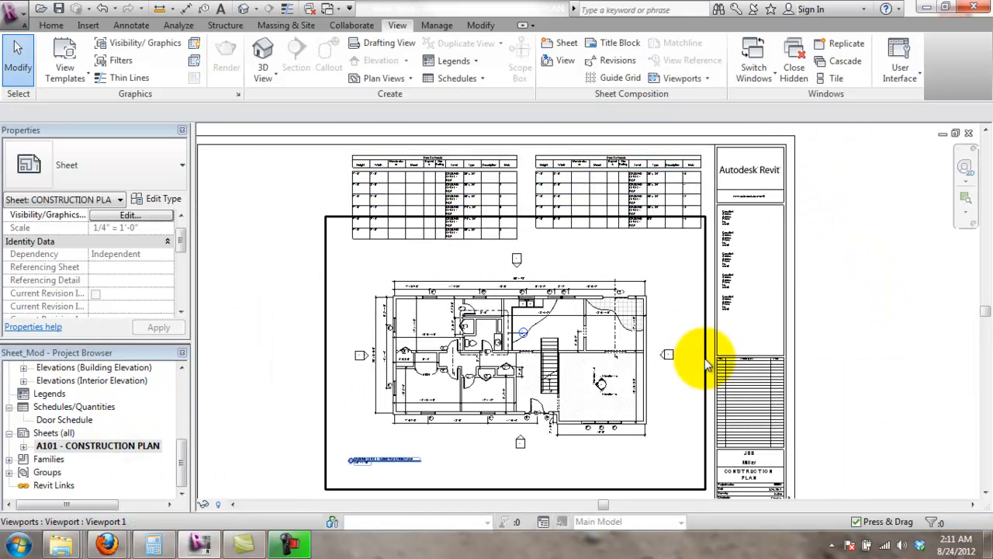
scroll(618, 311, "down", 1)
middle_click_drag(744, 410, 764, 354)
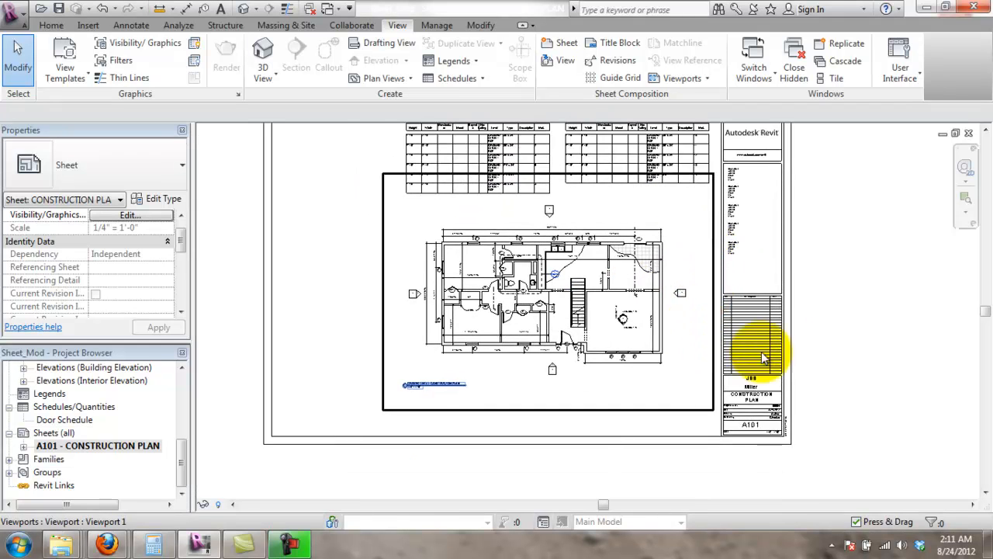
scroll(811, 303, "up", 1)
scroll(836, 259, "down", 1)
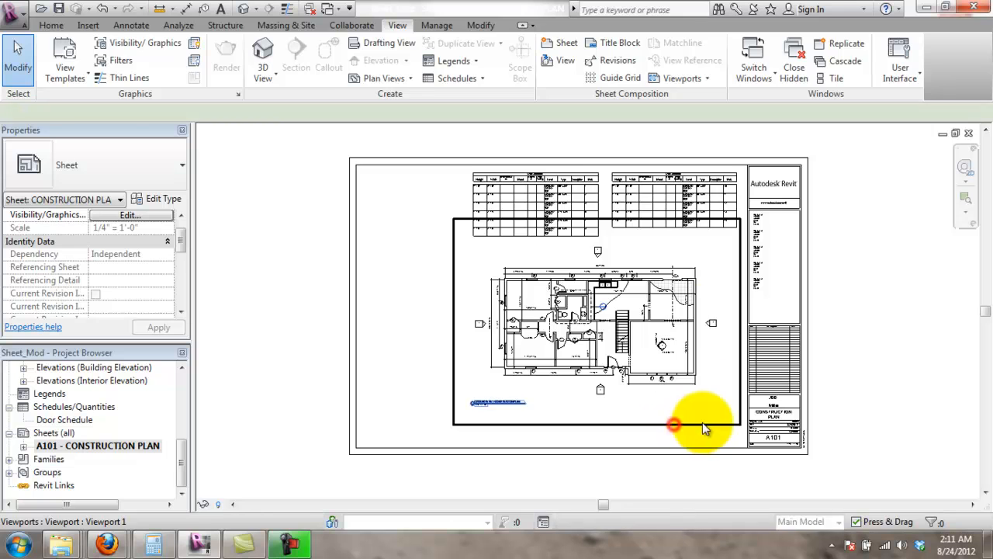
left_click(703, 425)
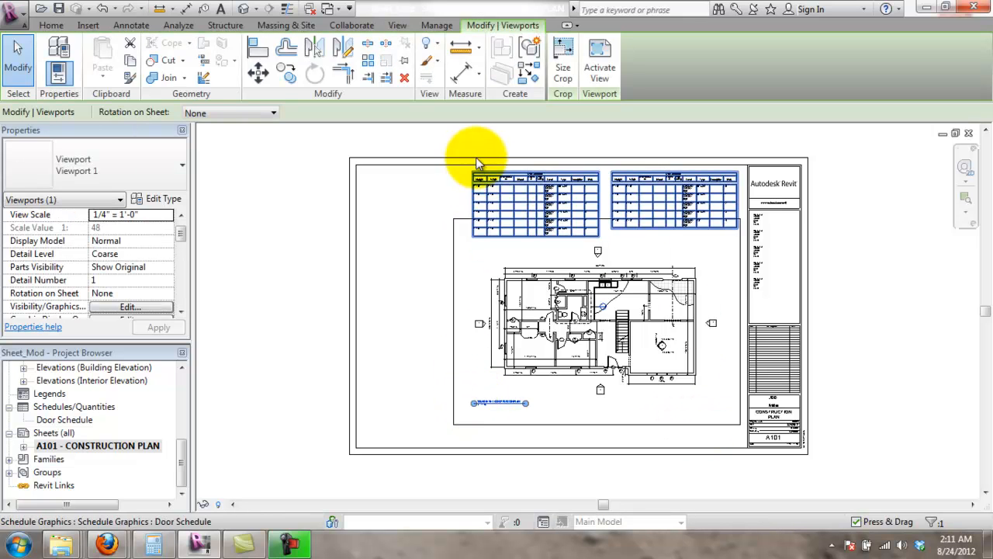
left_click(916, 295)
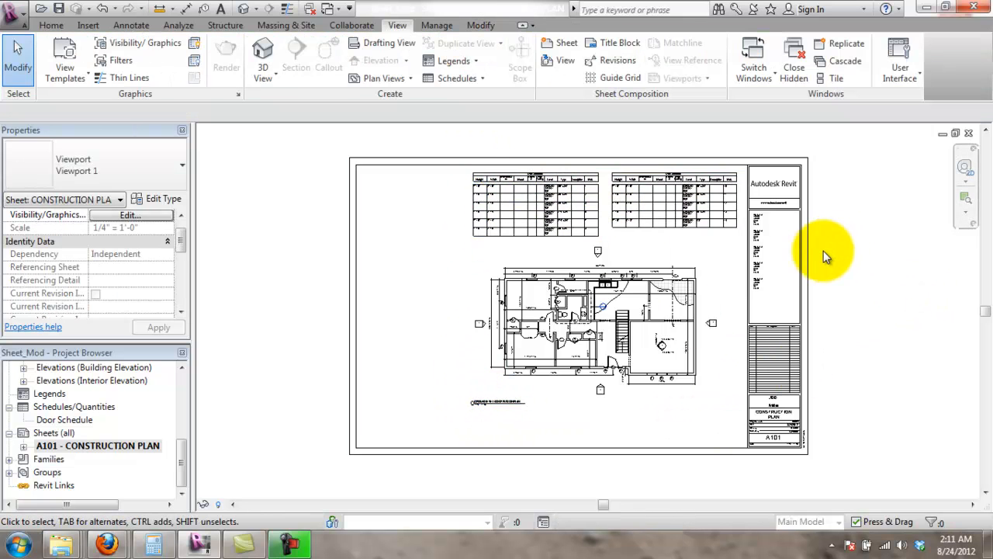
- Zoom and pan around the sheet to review both Door Schedules above the floor plan
scroll(643, 310, "up", 2)
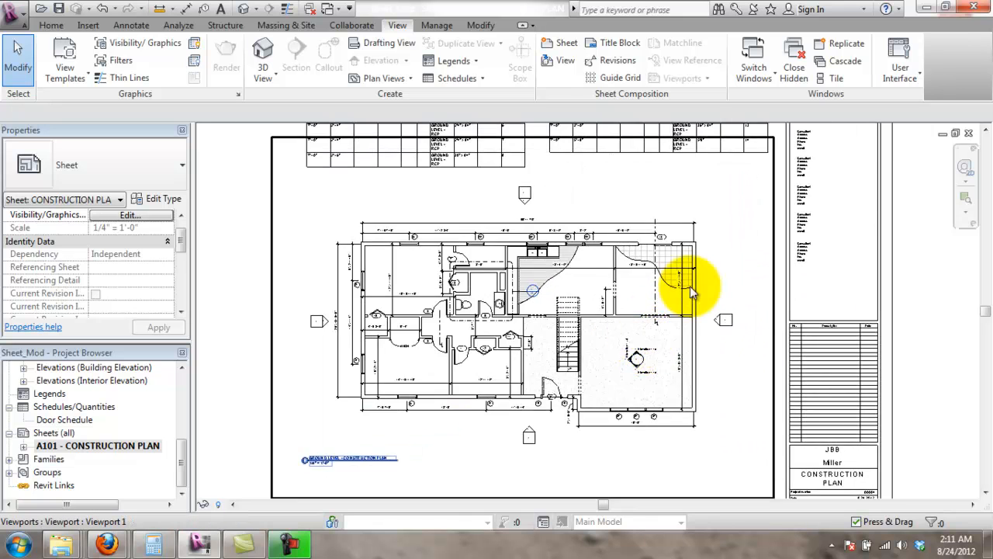
scroll(693, 294, "down", 4)
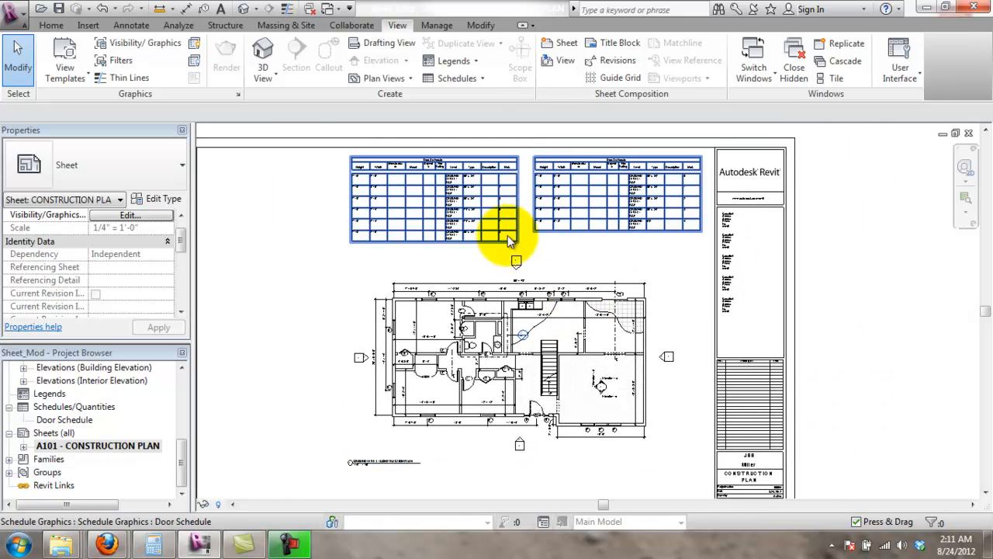
scroll(407, 221, "down", 1)
scroll(430, 262, "up", 2)
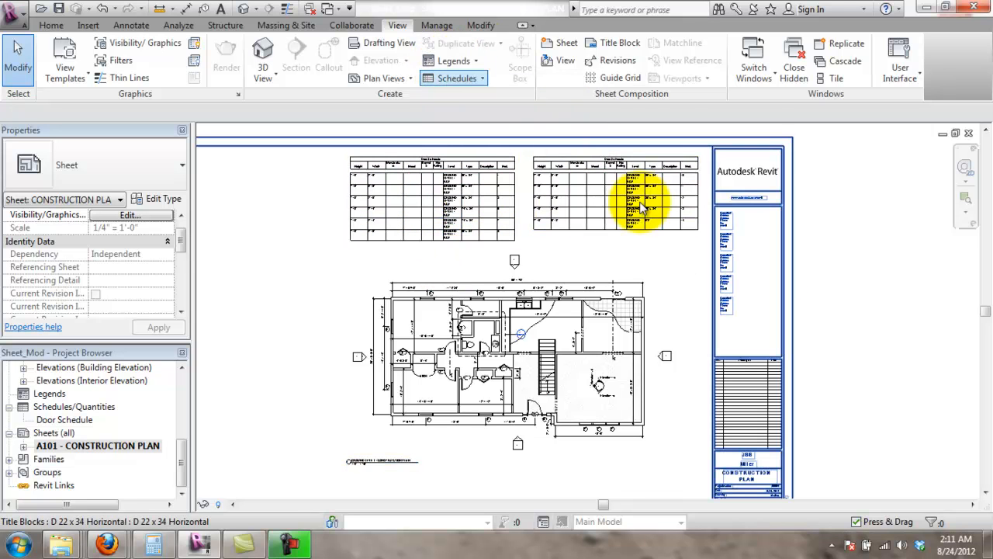
left_click(864, 273)
scroll(656, 279, "down", 3)
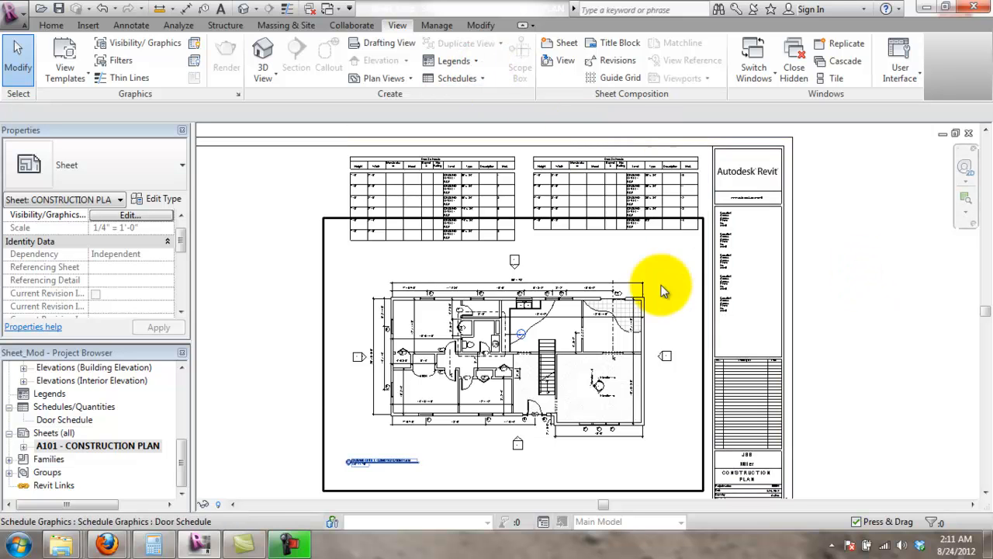
middle_click_drag(687, 284, 717, 299)
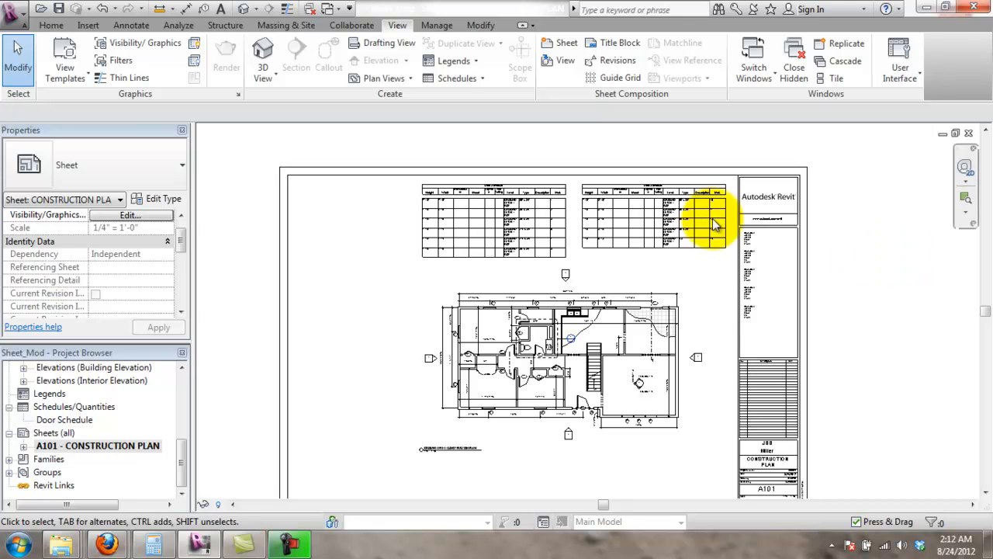
scroll(272, 294, "down", 1)
middle_click_drag(272, 294, 273, 283)
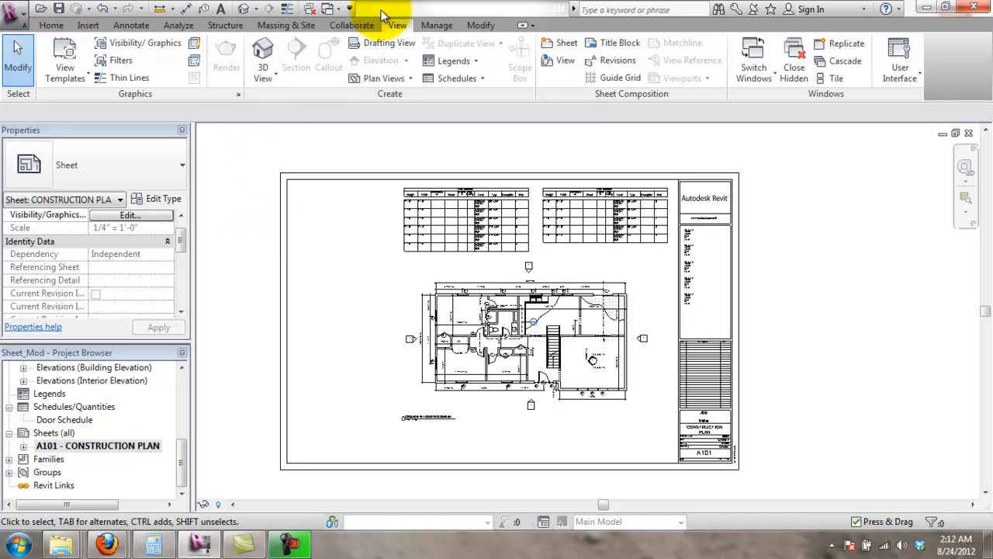
- Create a new sheet using the D 22 x 34 Horizontal titleblock
left_click(564, 43)
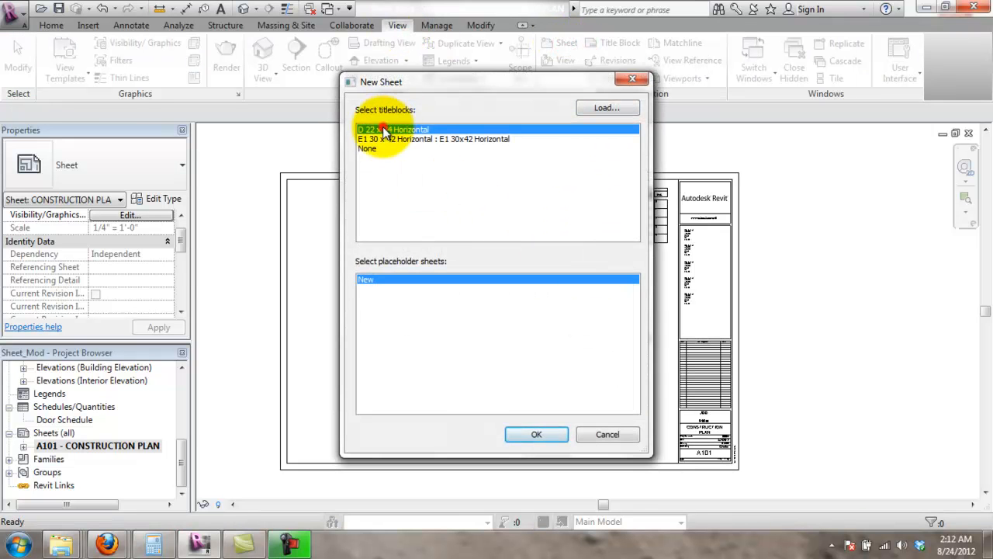
double_click(385, 130)
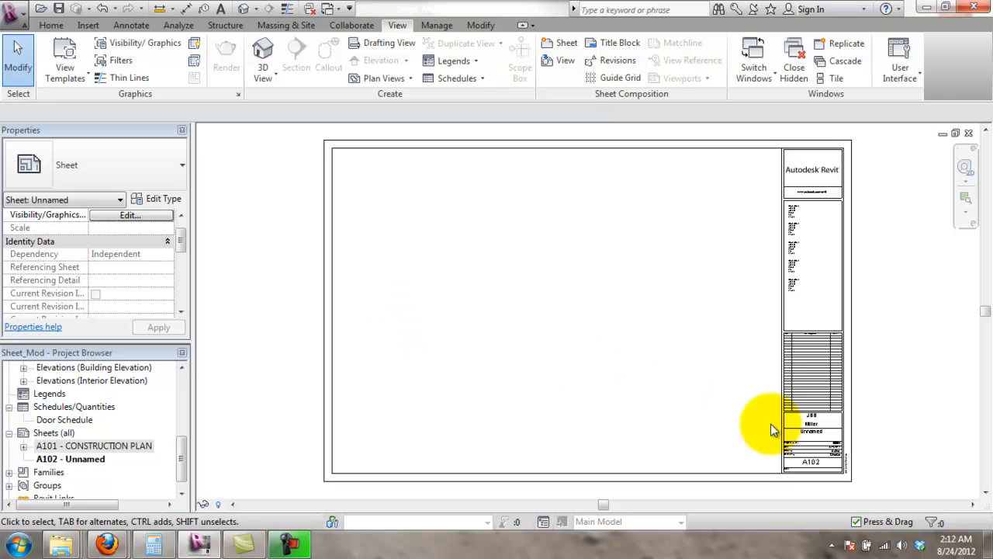
scroll(811, 425, "up", 4)
- Rename the sheet in its title block to DETAIL PLANS
double_click(813, 431)
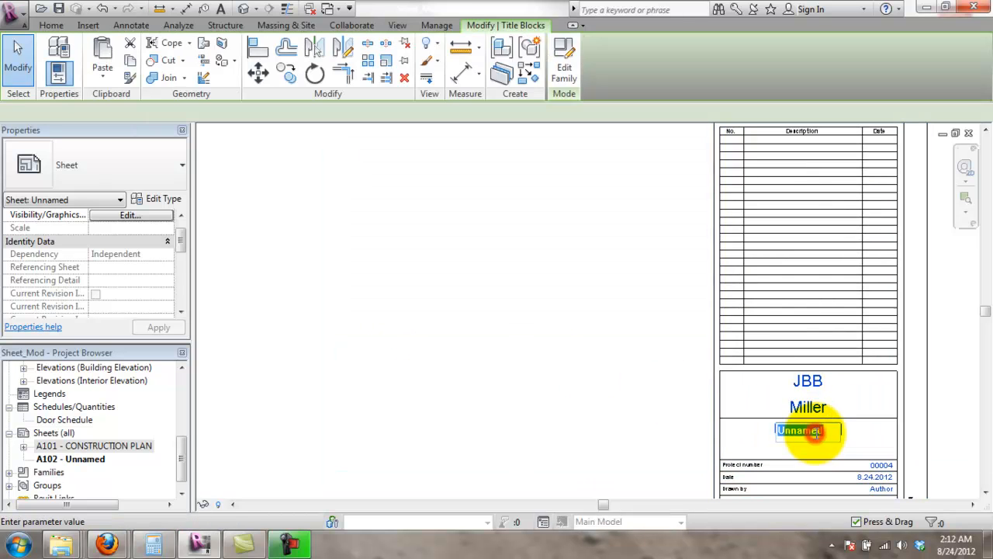
type("DET")
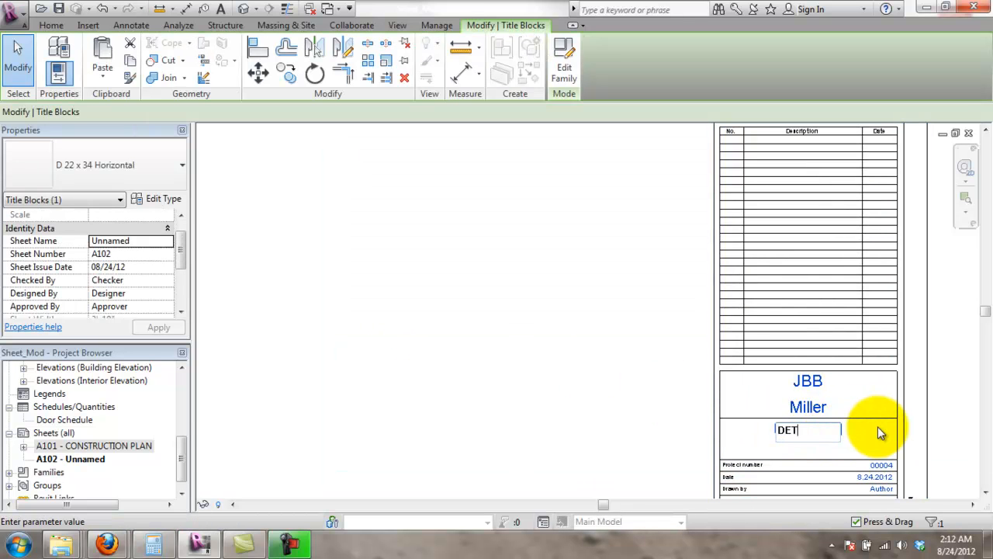
type("AIL SH")
left_click(878, 426)
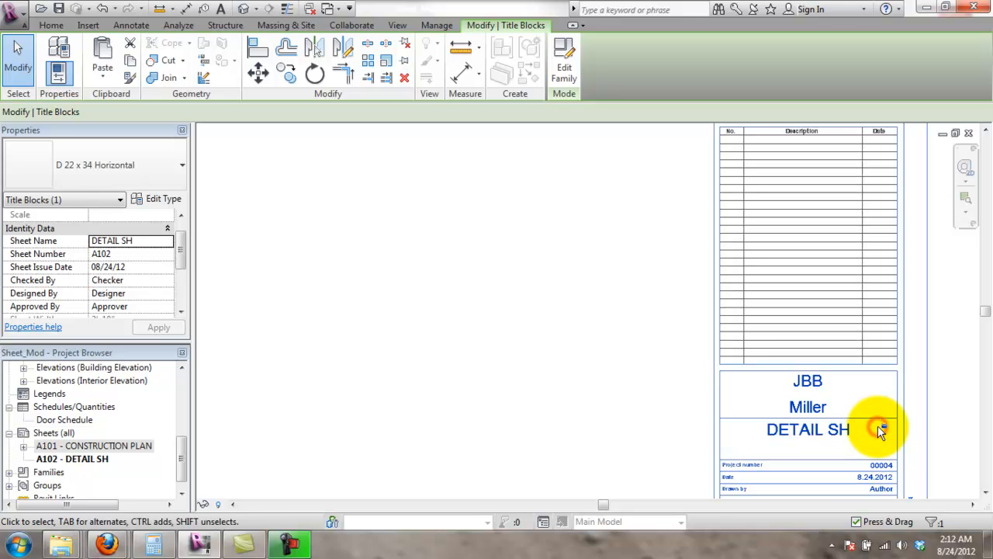
left_click(811, 445)
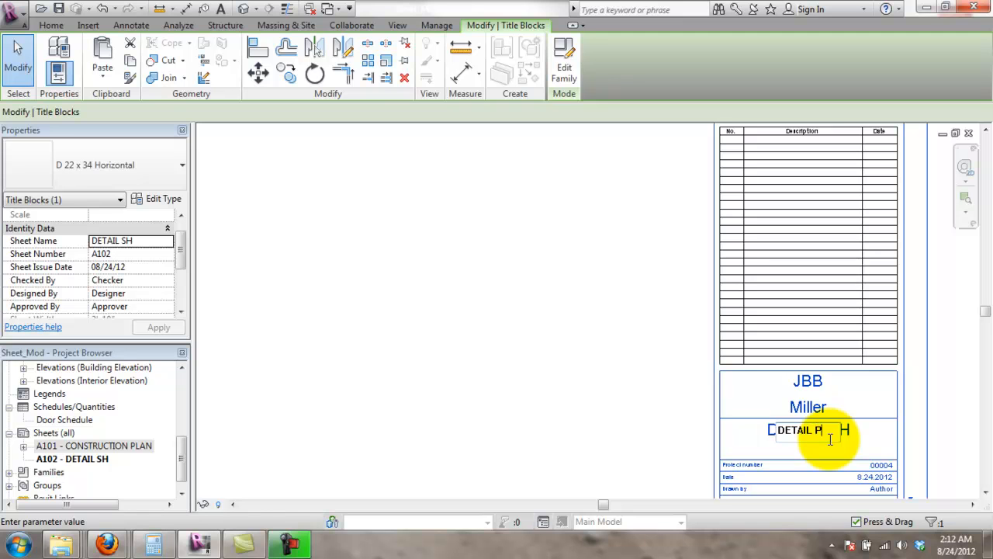
key("Return")
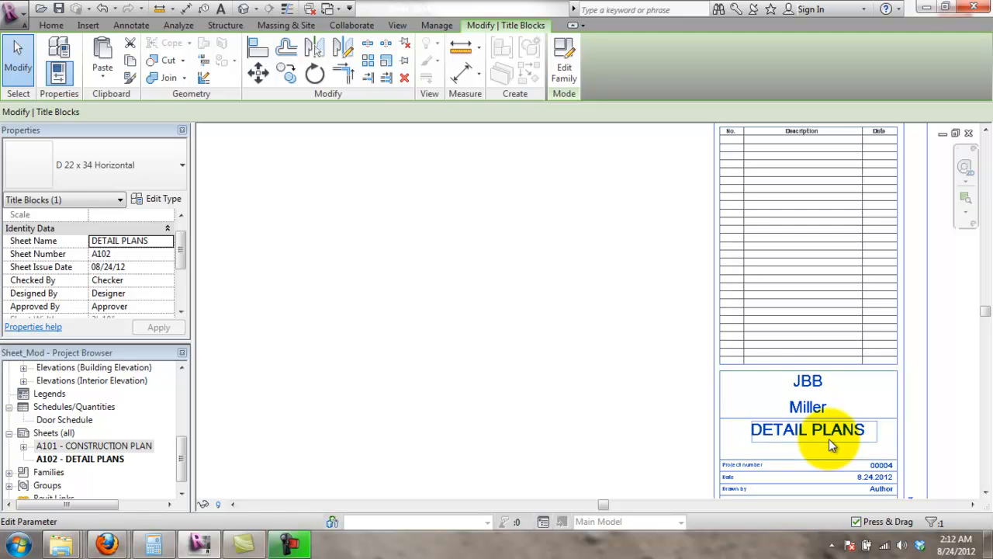
left_click(671, 390)
scroll(649, 440, "down", 1)
scroll(517, 396, "down", 1)
middle_click_drag(423, 287, 711, 374)
scroll(709, 374, "down", 1)
middle_click_drag(543, 473, 370, 465)
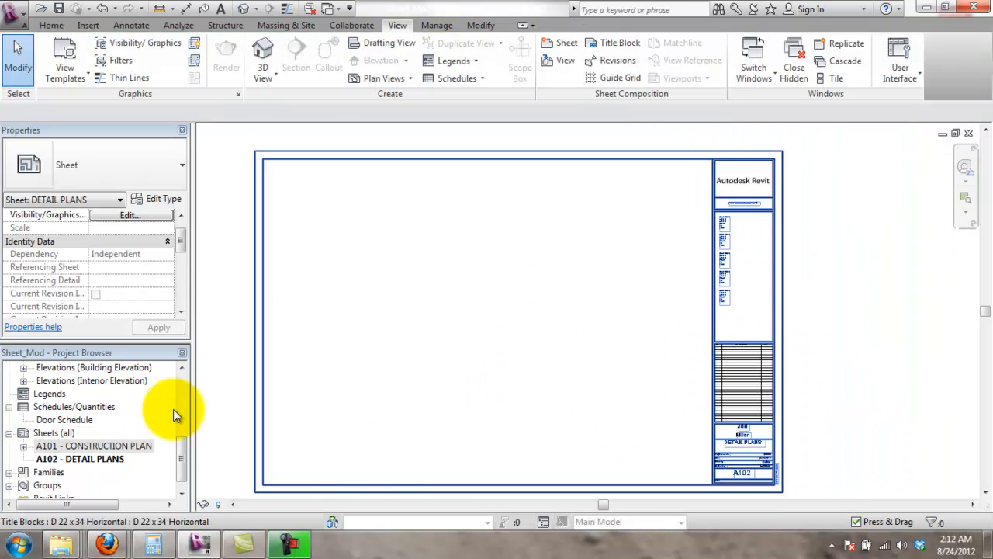
left_click_drag(181, 450, 181, 391)
- Place the Callout of GROUND LEVEL - CONSTRUCTION PLAN view on sheet A102 as a viewport
left_click(82, 393)
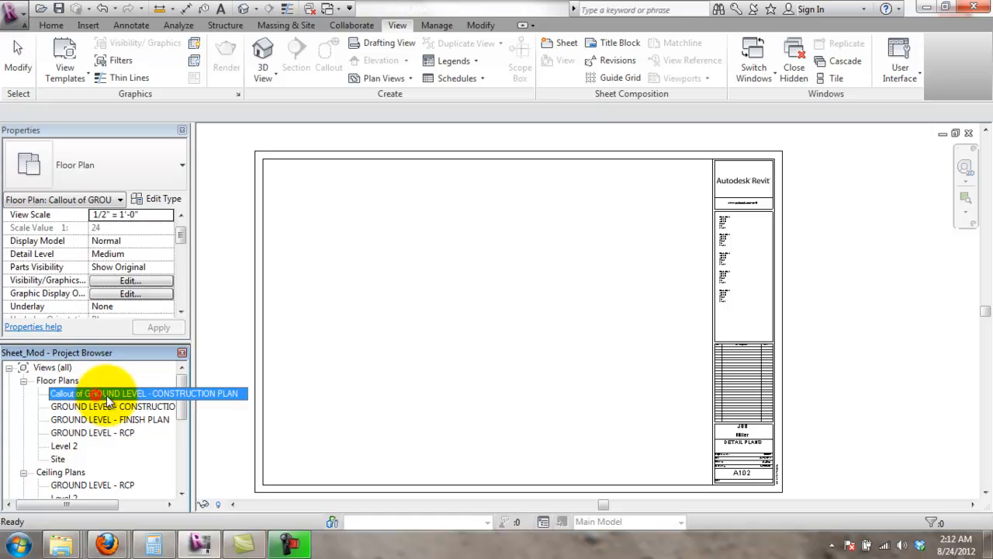
left_click_drag(302, 368, 522, 358)
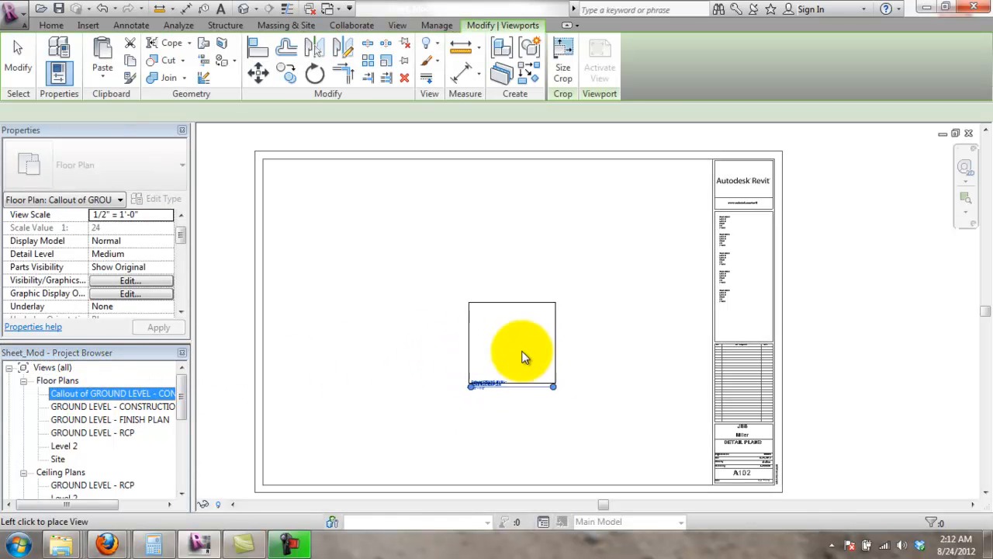
left_click(633, 305)
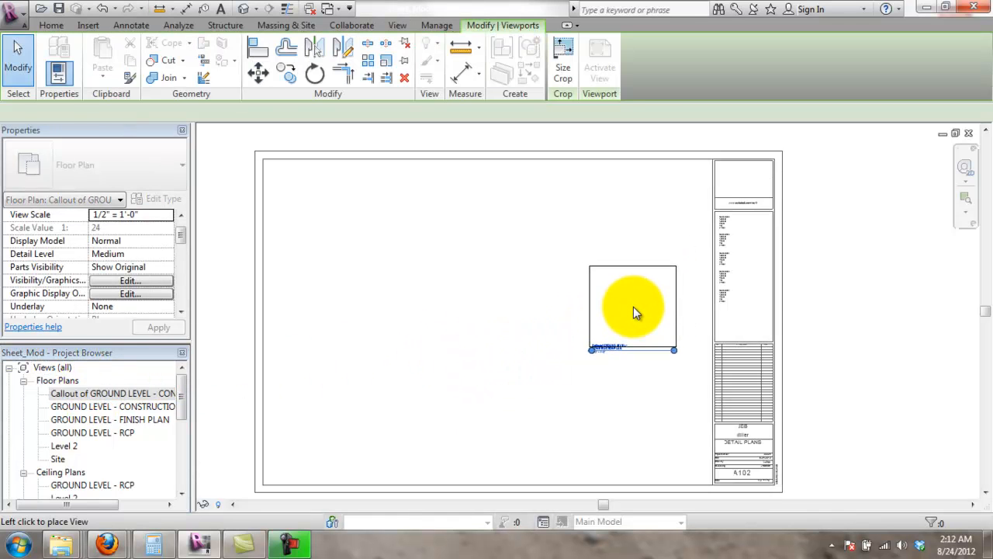
scroll(665, 321, "up", 5)
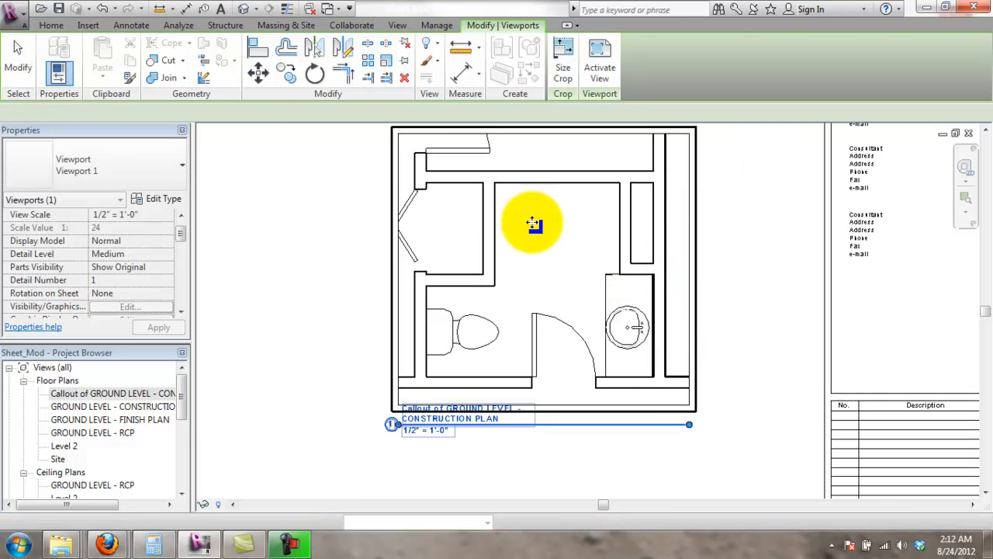
key("Escape")
scroll(573, 271, "down", 3)
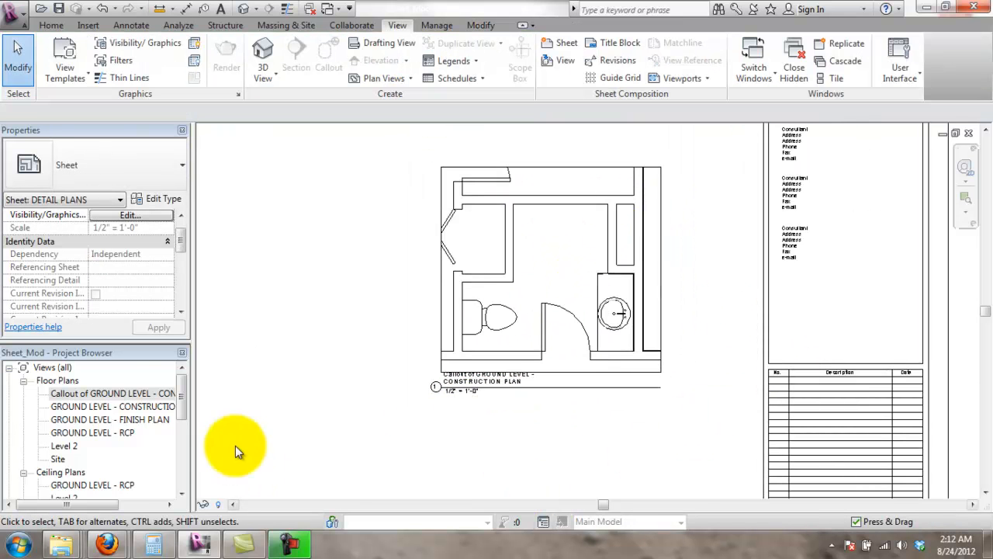
- Open the callout floor plan and add the 7'-6 1/2" aligned dimension between top and bottom walls
double_click(142, 393)
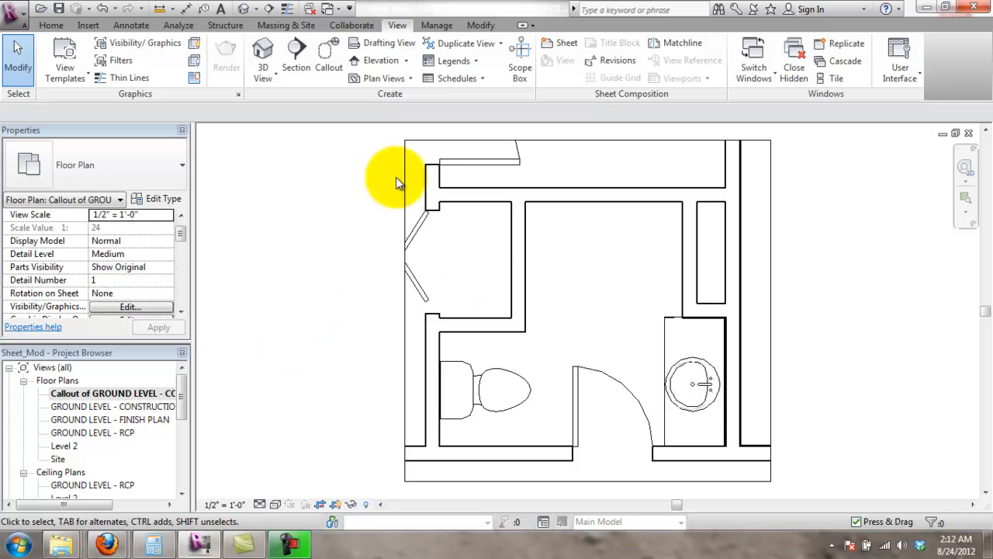
left_click(116, 24)
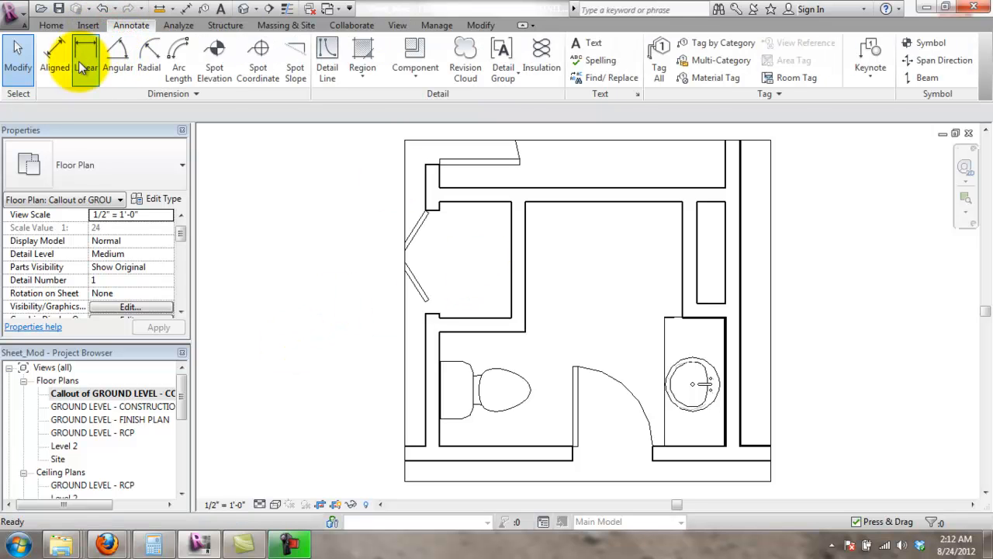
left_click(54, 58)
left_click(592, 198)
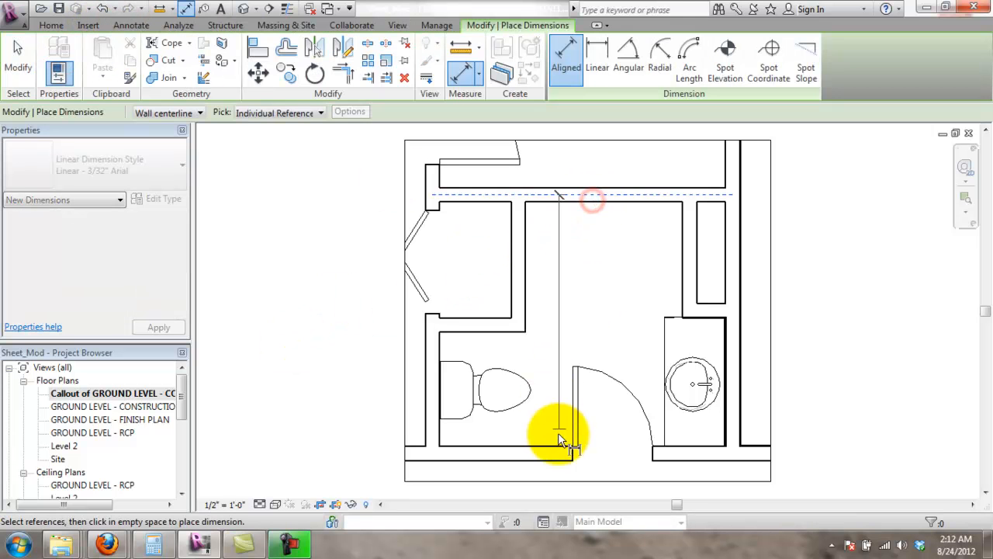
left_click(556, 454)
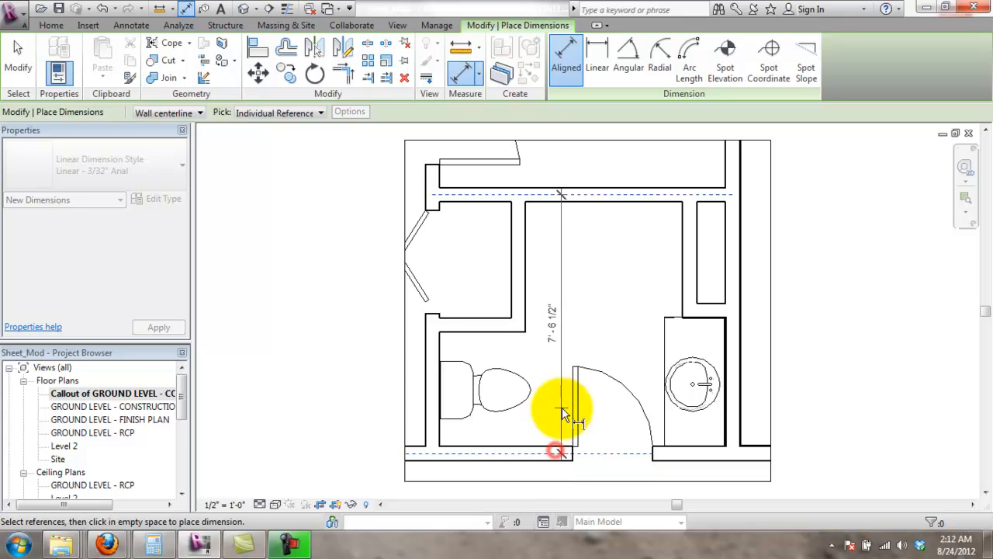
left_click(521, 283)
- Dimension the room's 5'-0" width between its left and right walls
left_click(687, 267)
left_click(667, 250)
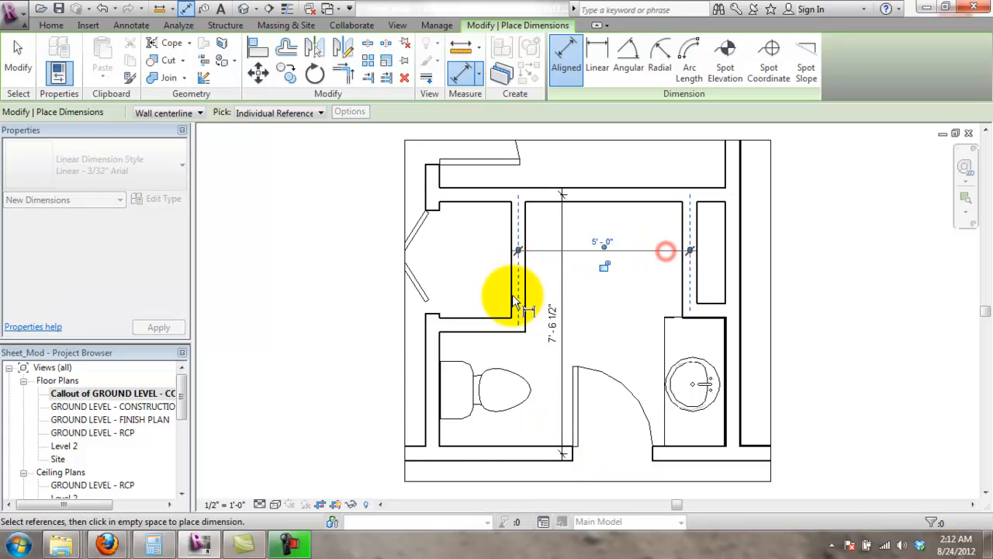
left_click(492, 329)
left_click(489, 450)
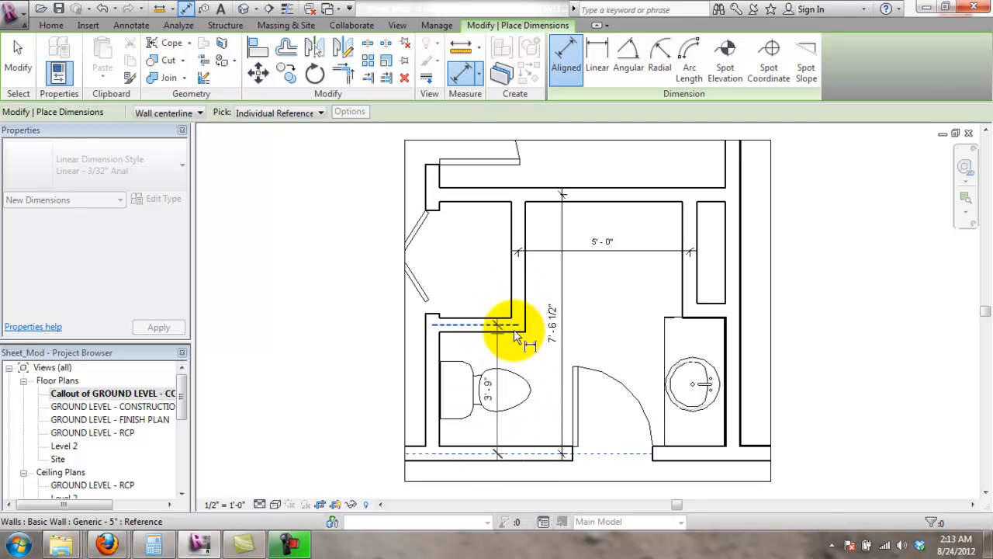
key("Escape")
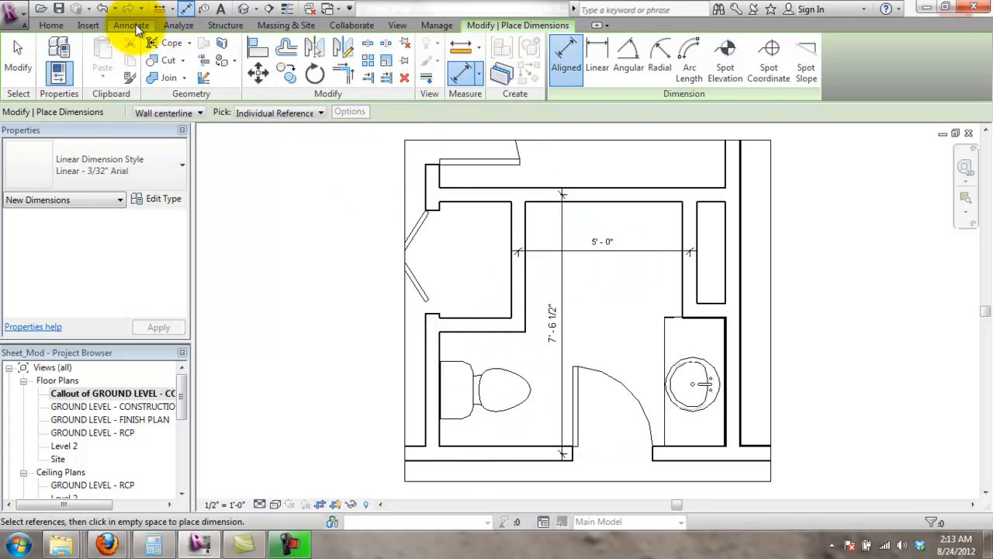
- Add the 3'-9 1/2" dimension from the top wall to the short wall above the toilet
left_click(133, 25)
left_click(587, 201)
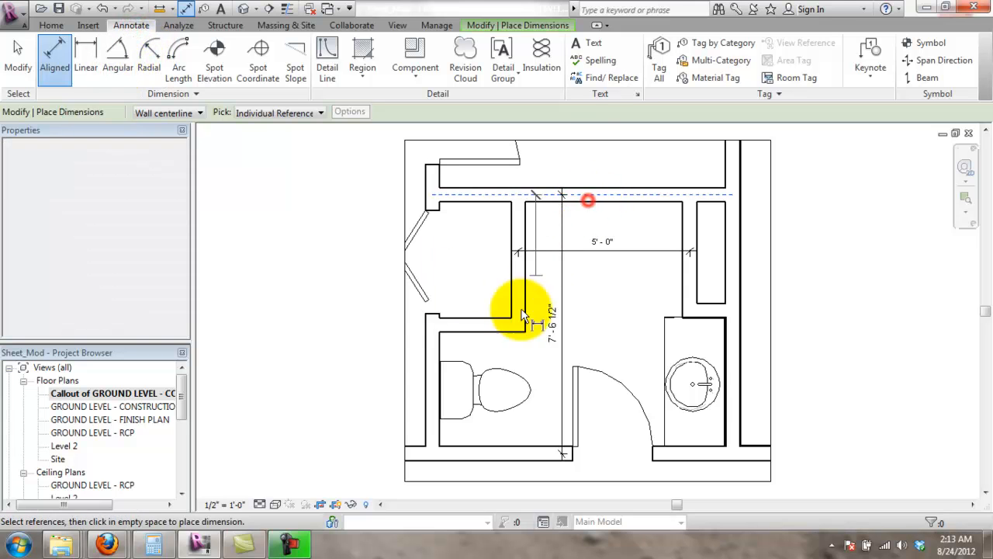
left_click(510, 321)
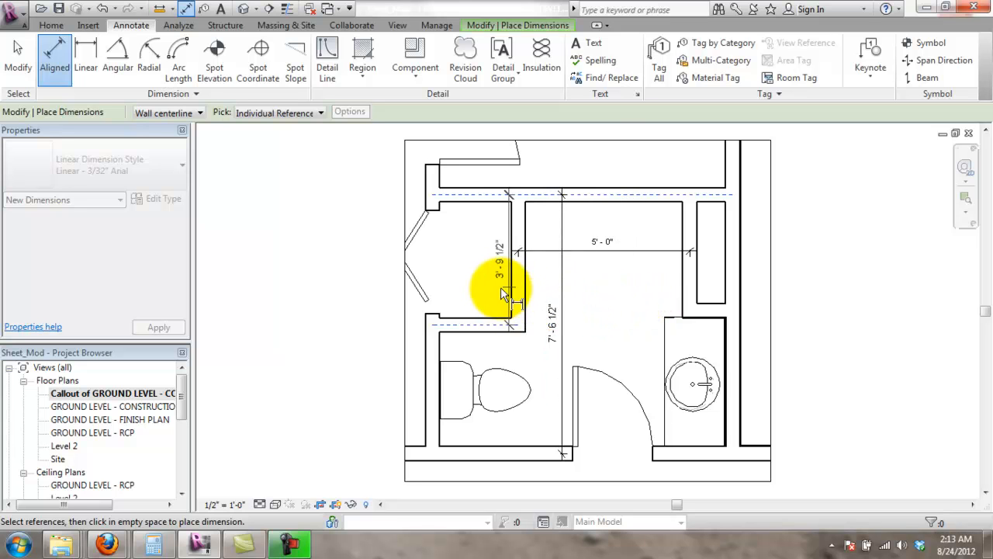
left_click(485, 290)
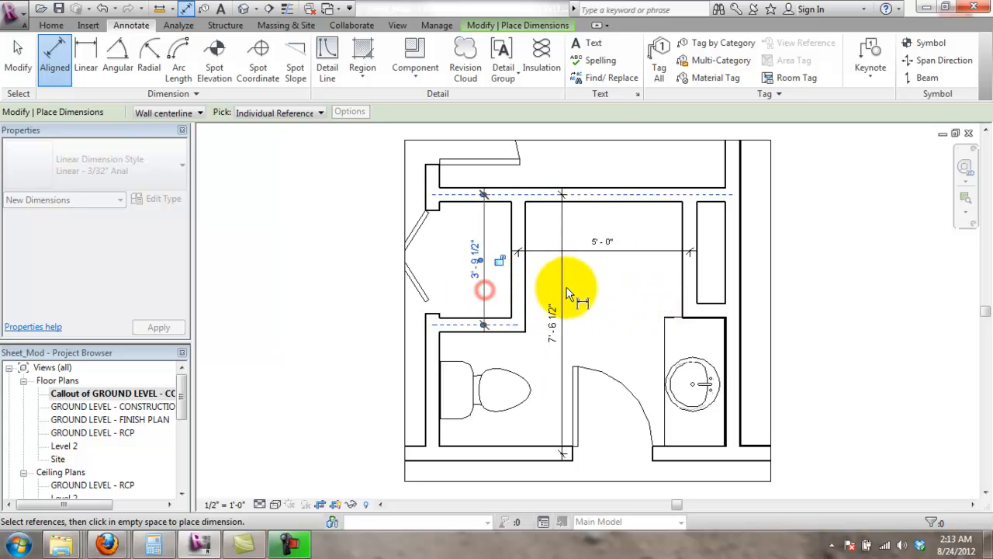
key("Escape")
key("Escape")
left_click(561, 321)
left_click(593, 328)
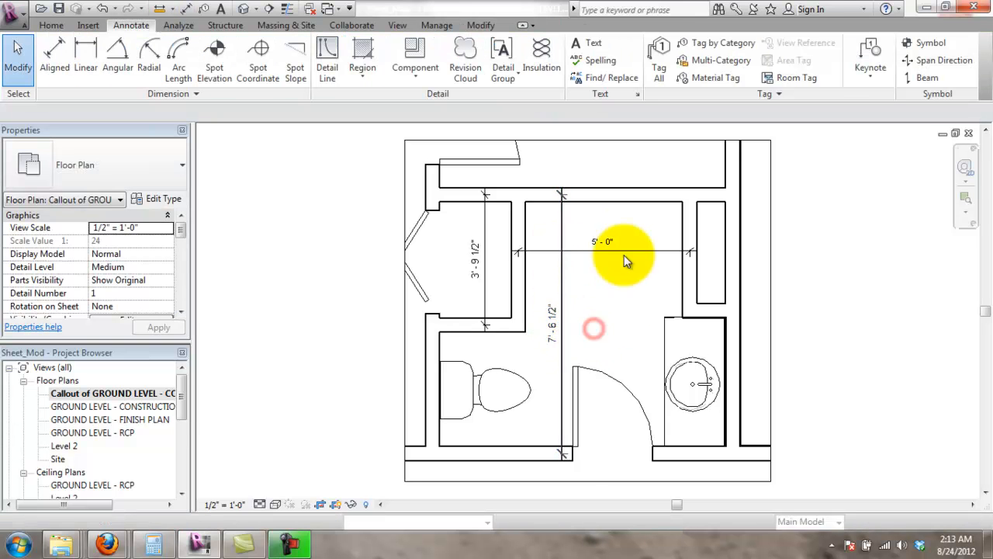
- Add the 3'-4 1/2" dimension to the wall above the vanity and reposition the 5'-0" dimension
left_click(53, 50)
left_click(688, 194)
left_click(697, 314)
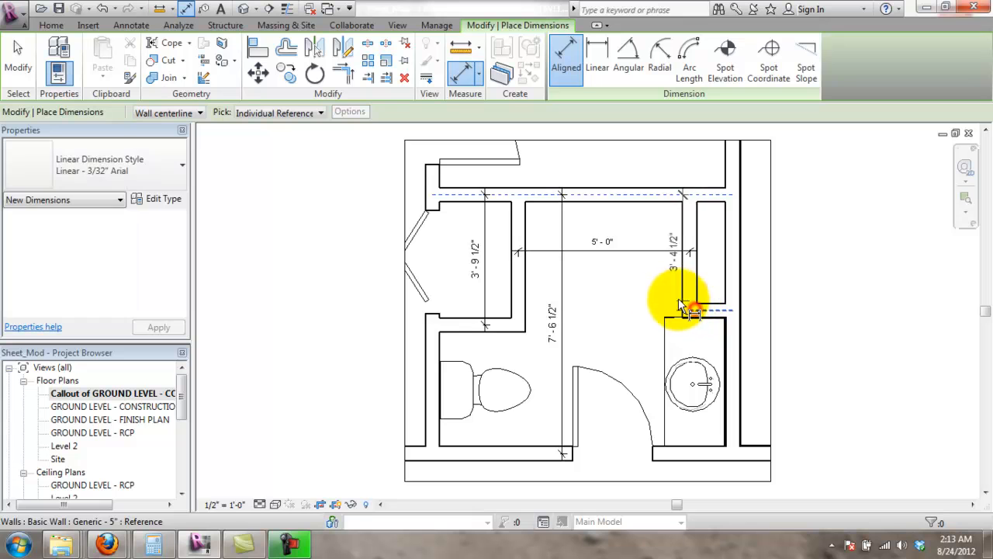
left_click(655, 268)
key("Escape")
left_click_drag(654, 264, 647, 284)
left_click_drag(613, 255, 616, 231)
left_click(797, 251)
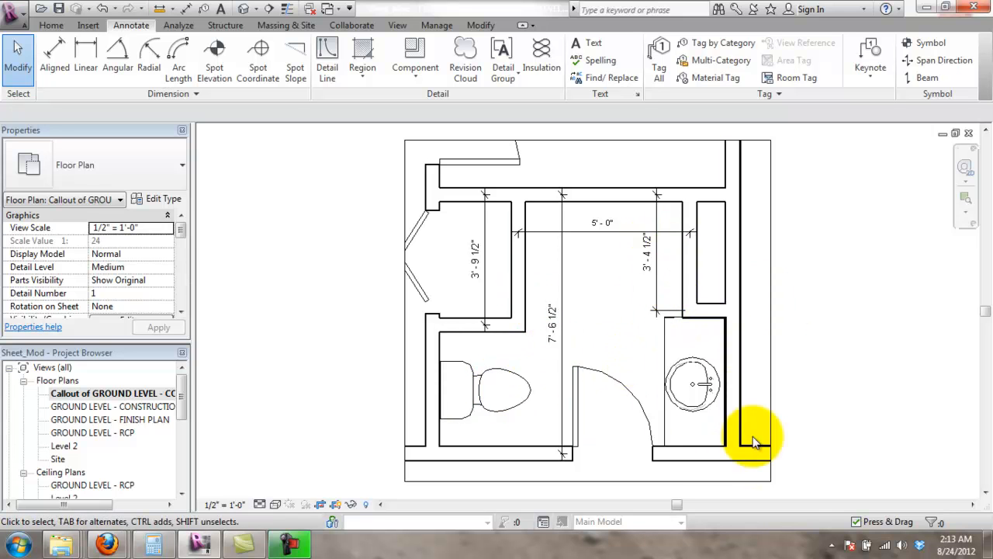
- Place the overall 8'-9" dimension between the outer walls below the room
left_click(85, 53)
left_click(52, 25)
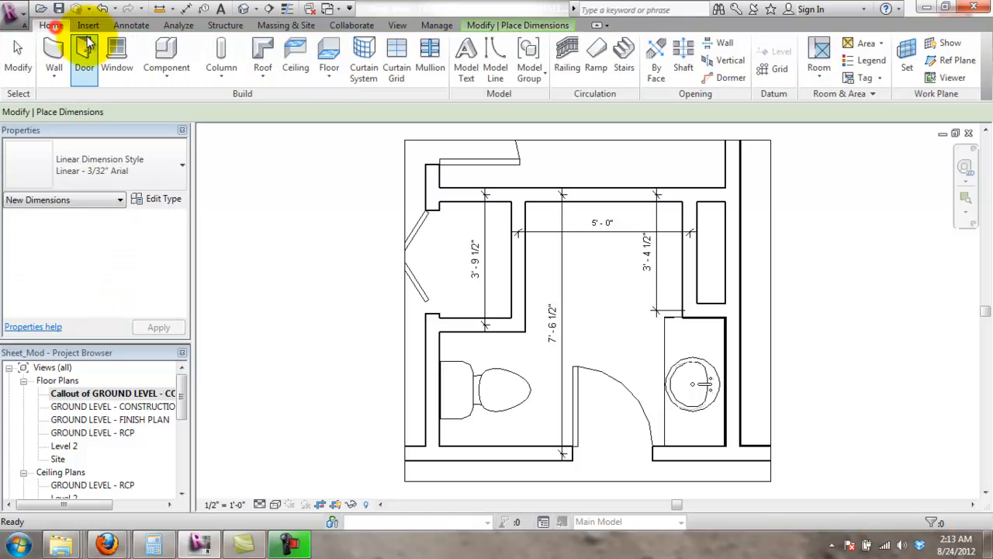
left_click(132, 25)
left_click(55, 65)
left_click(433, 431)
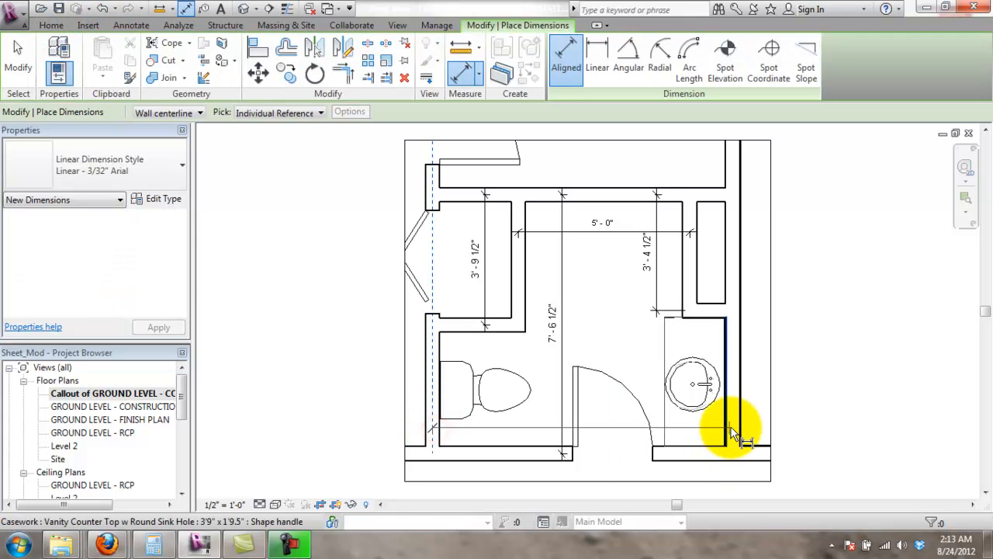
left_click(732, 427)
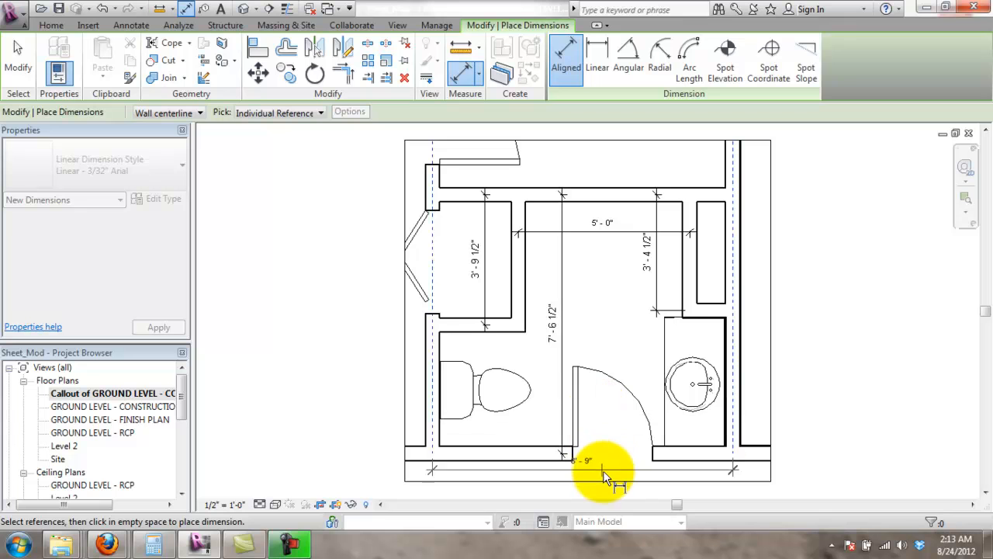
scroll(605, 475, "down", 2)
left_click(584, 425)
key("Escape")
left_click(643, 428)
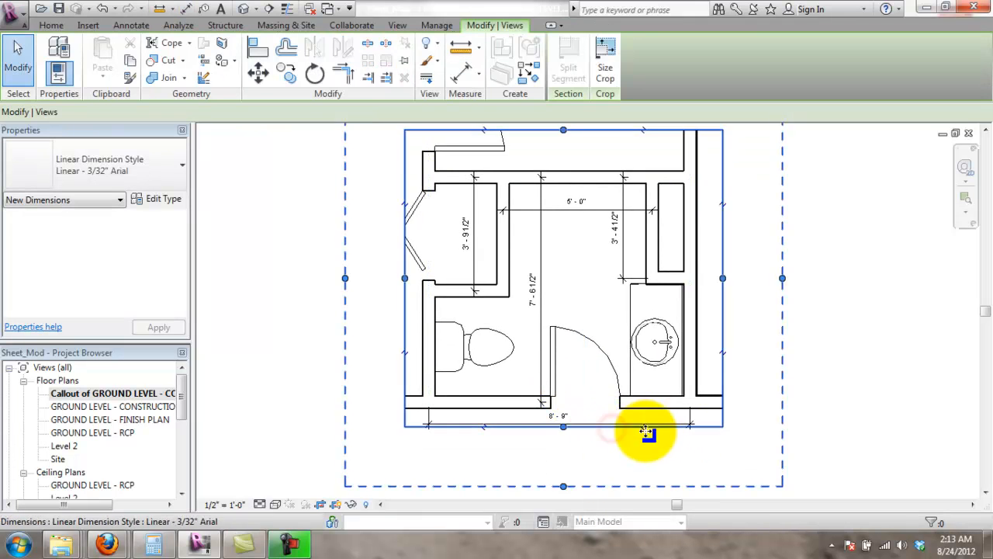
- Drag the crop region's bottom edge down past the 8'-9" dimension
left_click_drag(564, 427, 564, 436)
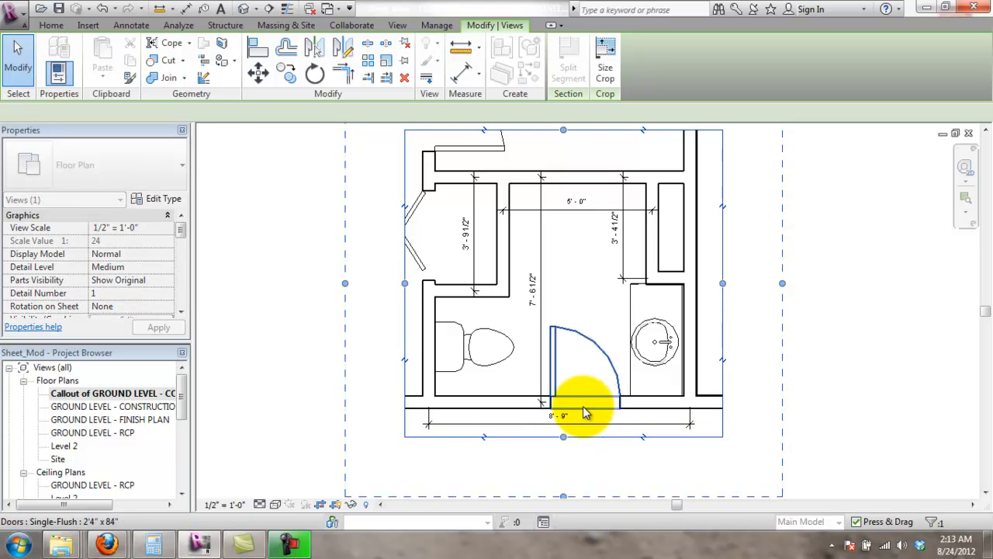
scroll(581, 404, "down", 2)
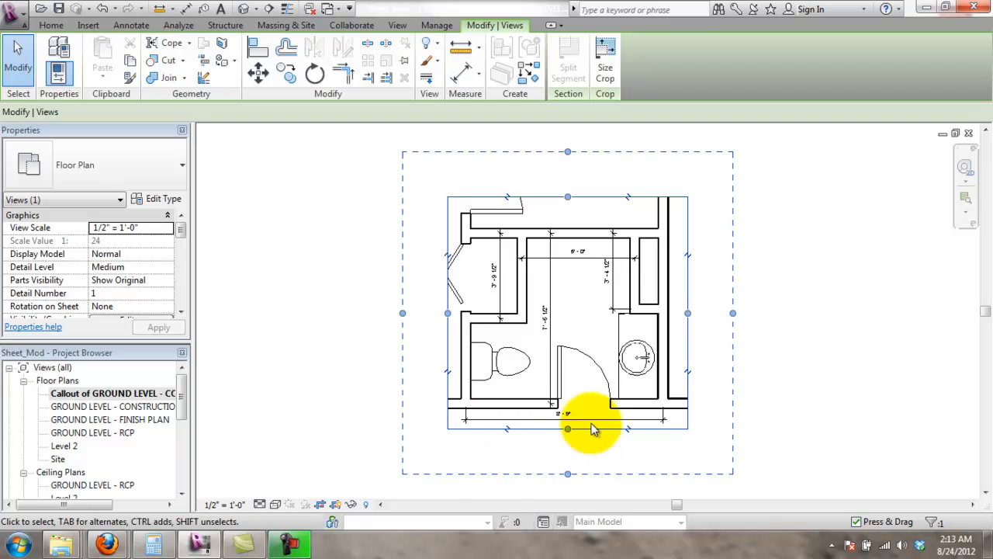
scroll(565, 244, "up", 1)
left_click(855, 301)
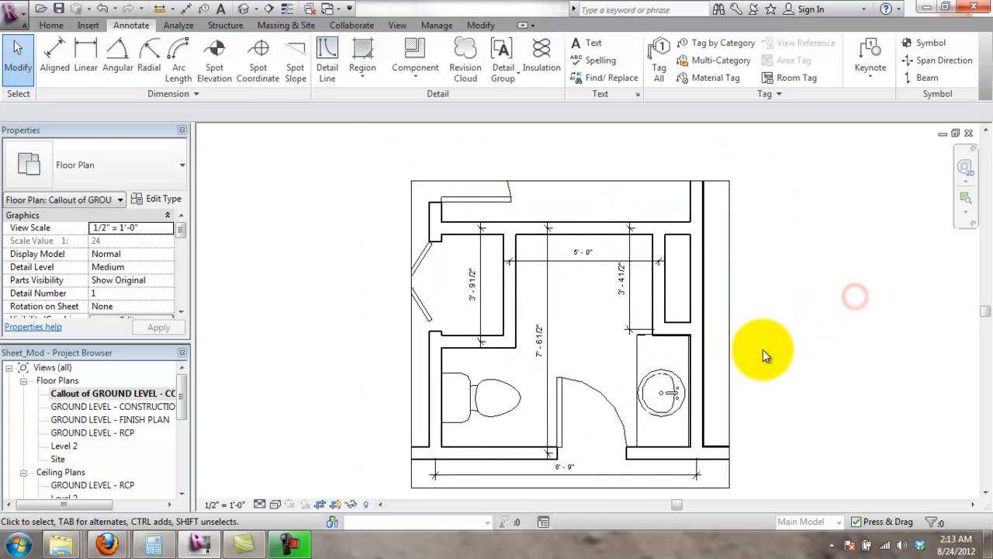
scroll(768, 348, "down", 1)
scroll(627, 435, "up", 1)
scroll(627, 437, "up", 2)
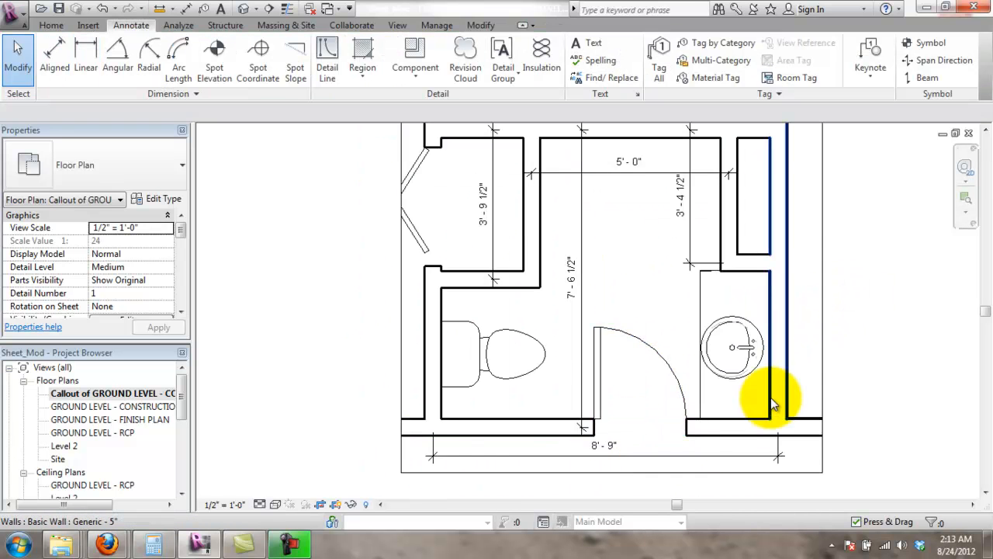
scroll(760, 362, "down", 1)
scroll(872, 355, "down", 1)
scroll(707, 284, "up", 1)
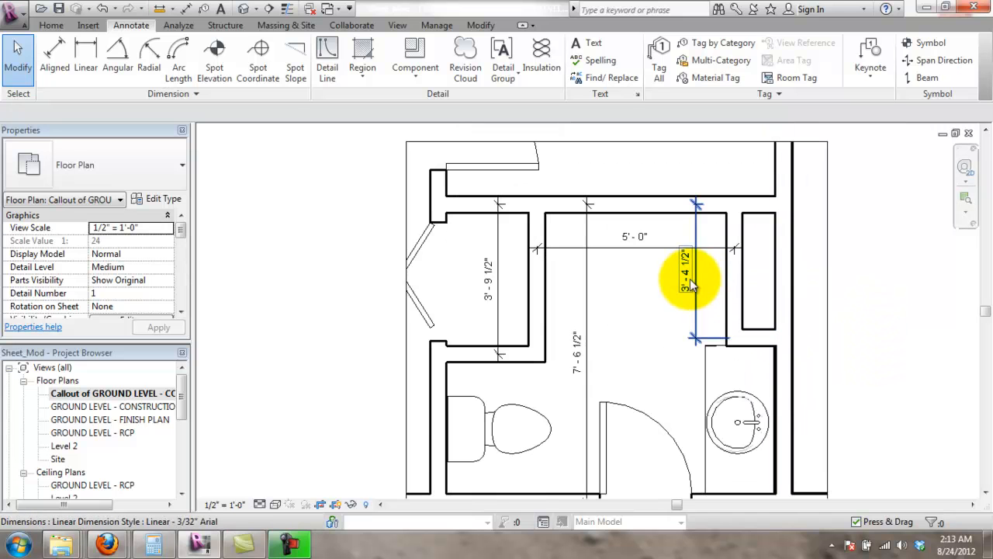
- Check the 3'-4 1/2" dimension and pan the callout plan left and up
left_click(690, 279)
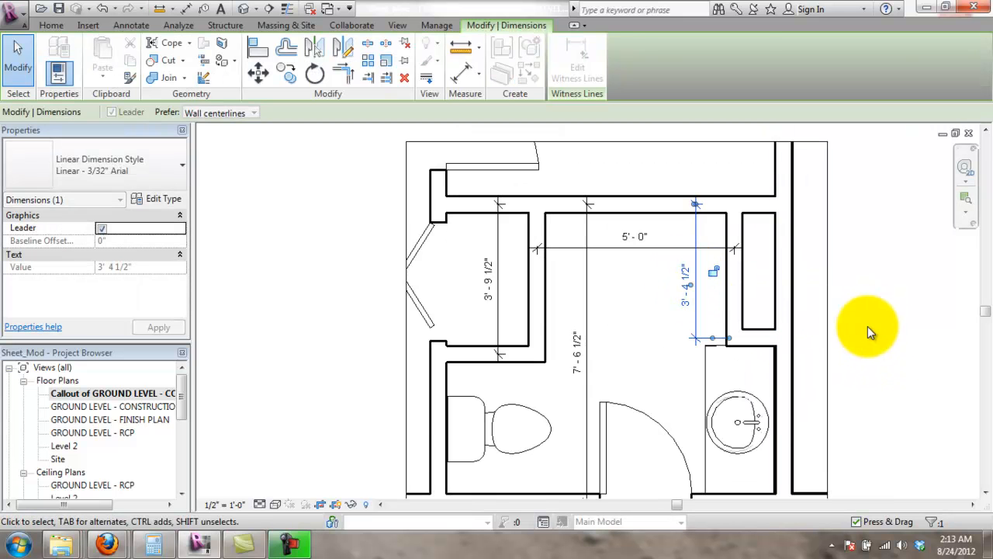
left_click(866, 329)
scroll(865, 331, "down", 1)
middle_click_drag(856, 399, 768, 362)
scroll(768, 362, "down", 1)
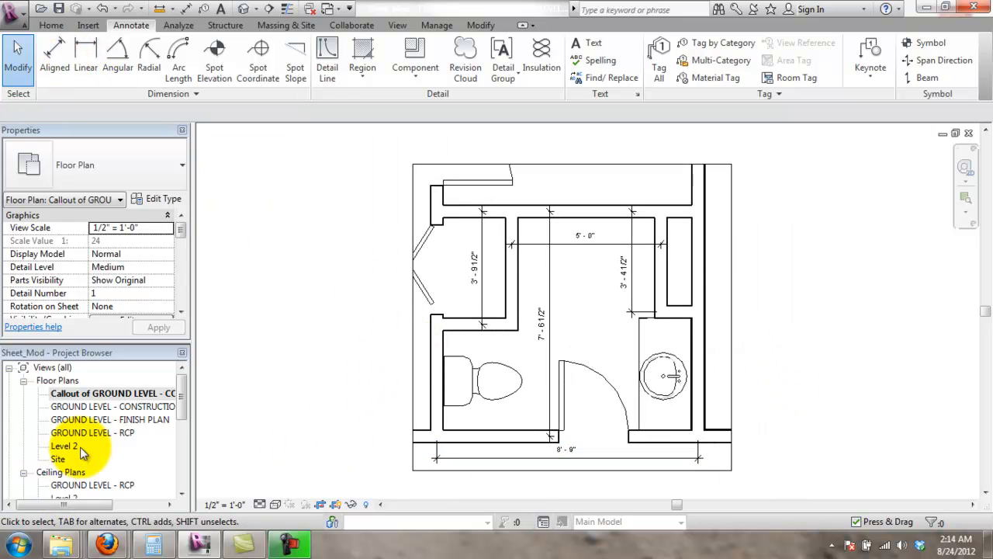
left_click_drag(181, 394, 189, 454)
- On sheet A102 - DETAIL PLANS, move the callout viewport title just below the bathroom plan
double_click(97, 461)
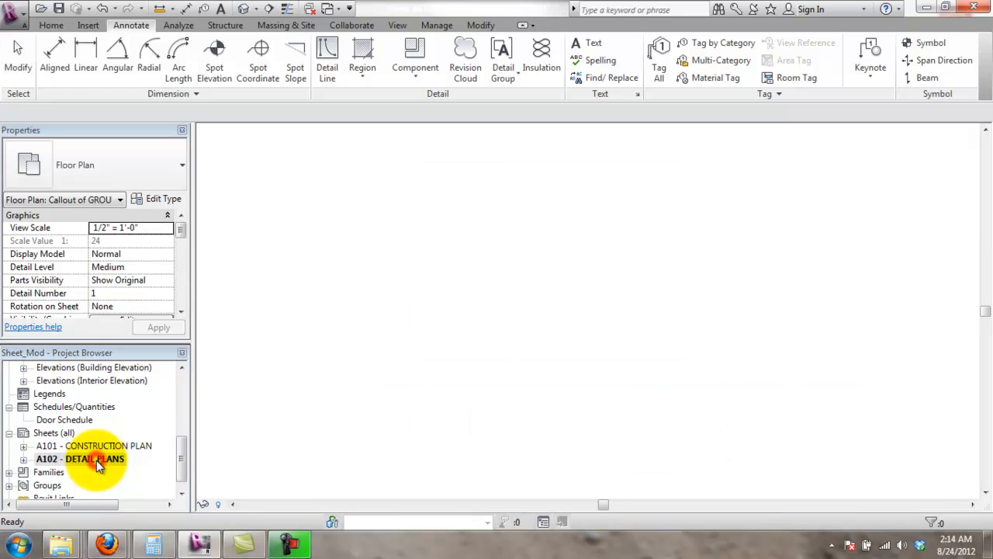
left_click(492, 210)
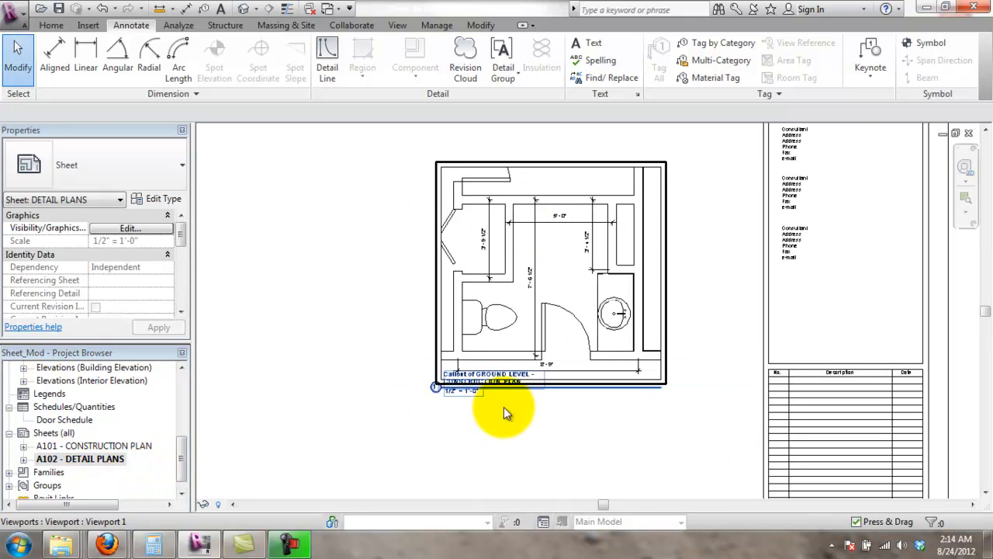
scroll(476, 394, "up", 3)
left_click_drag(476, 392, 521, 419)
left_click(523, 436)
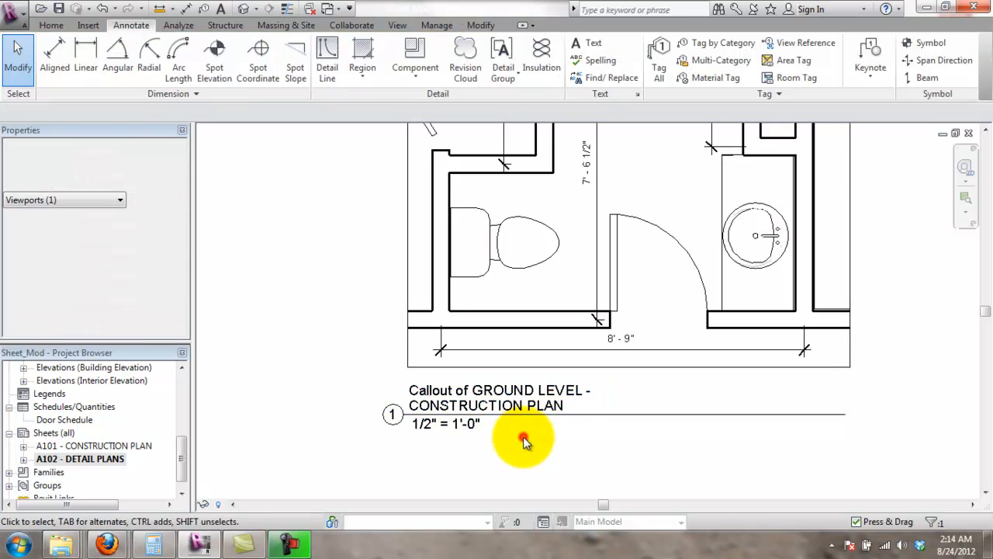
scroll(514, 403, "down", 2)
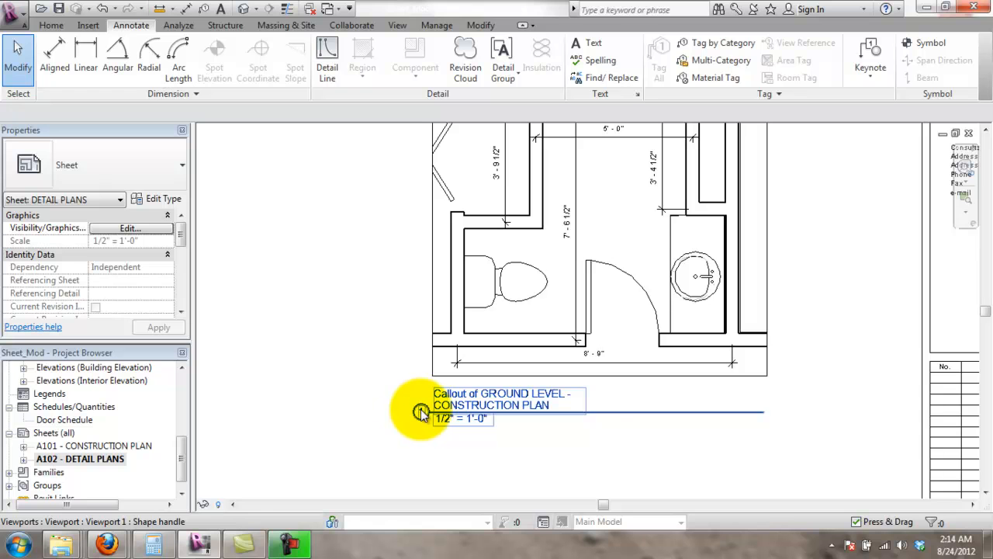
scroll(435, 368, "up", 1)
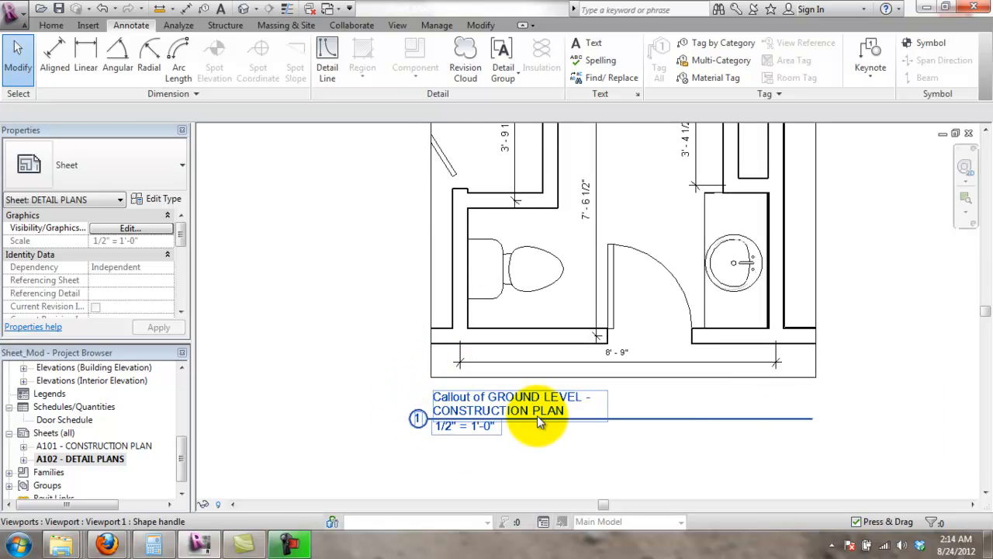
middle_click_drag(528, 420, 435, 423)
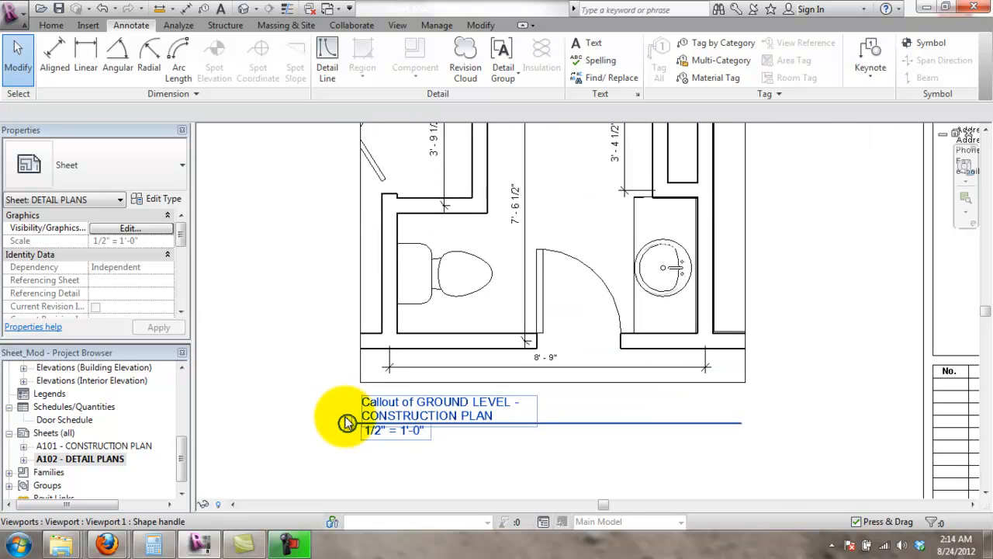
left_click_drag(180, 447, 184, 368)
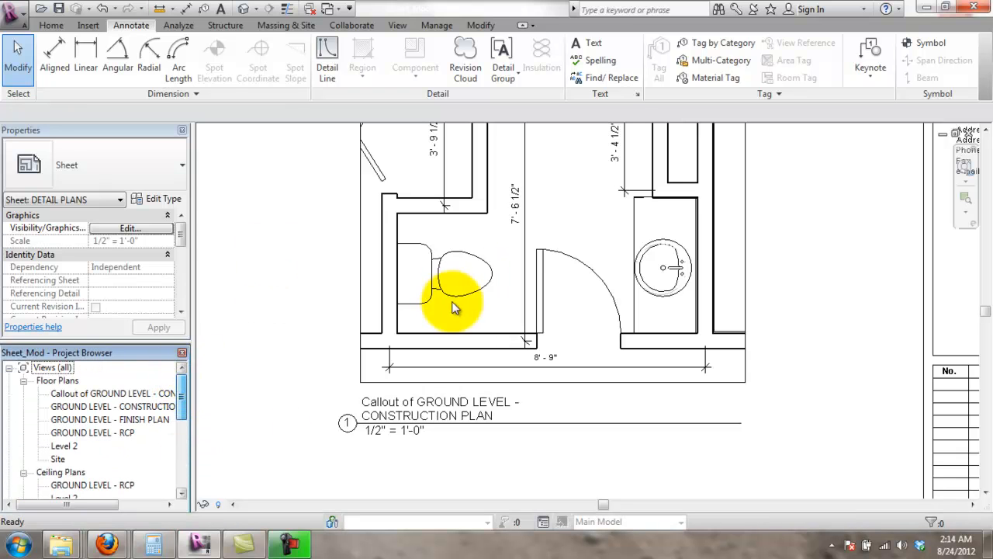
- Open the GROUND LEVEL - CONSTRUCTION PLAN and zoom around the A102 callout tag
double_click(137, 408)
scroll(571, 271, "up", 5)
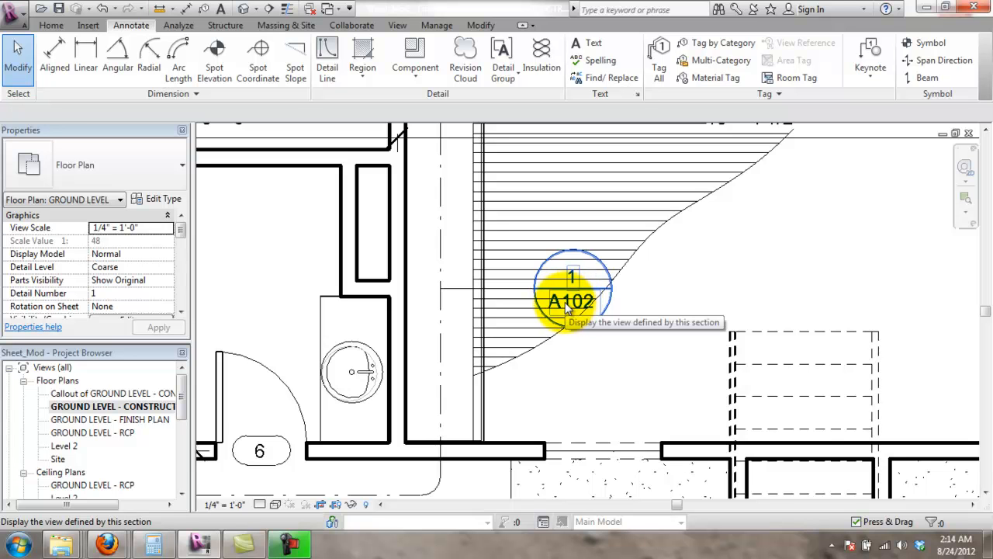
scroll(541, 354, "down", 4)
scroll(551, 329, "up", 2)
scroll(560, 328, "up", 3)
scroll(564, 326, "down", 4)
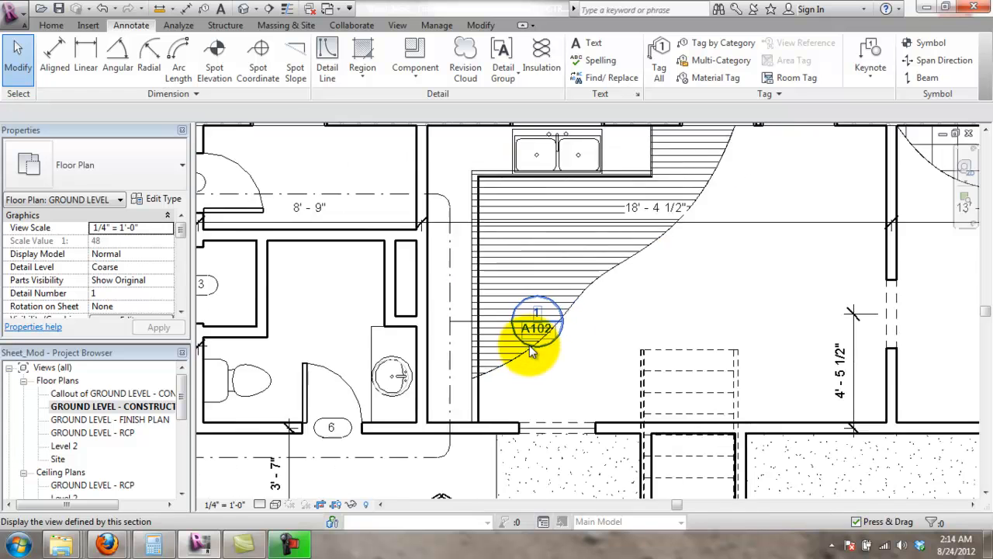
scroll(444, 327, "up", 3)
middle_click_drag(506, 313, 566, 299)
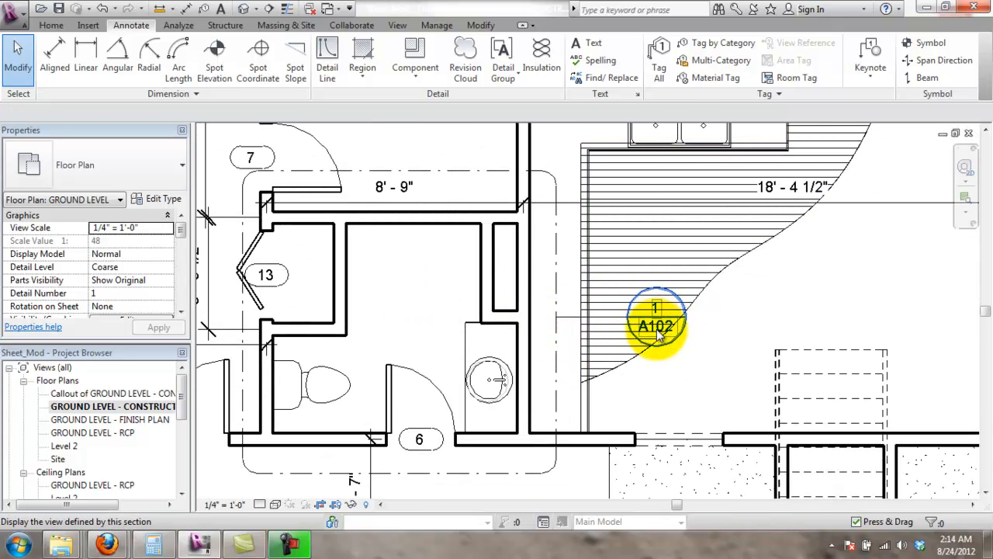
scroll(646, 334, "down", 2)
scroll(646, 333, "up", 1)
scroll(688, 341, "down", 1)
- Pan to center the interior elevation marker for Elevations 1 - a, 1 - c and 1 - d
middle_click_drag(778, 326, 678, 253)
scroll(872, 440, "up", 3)
mouse_move(918, 470)
middle_mouse_down()
mouse_move(771, 361)
mouse_move(728, 348)
middle_mouse_up()
scroll(733, 348, "up", 2)
middle_click_drag(692, 280, 645, 292)
left_click(410, 26)
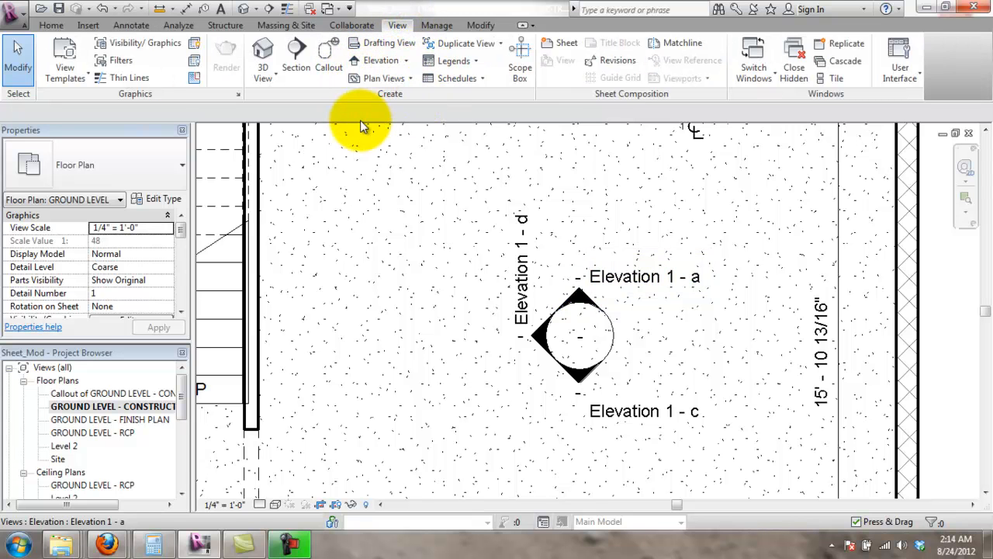
- Add a D 22 x 34 Horizontal sheet A103 and change its Unnamed title to ELEVATIONS
left_click(567, 45)
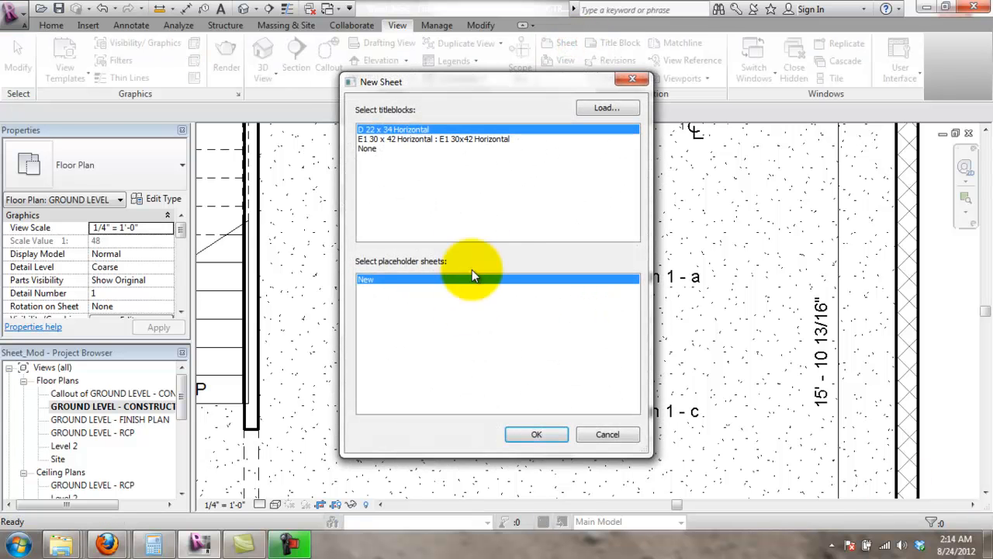
left_click(540, 434)
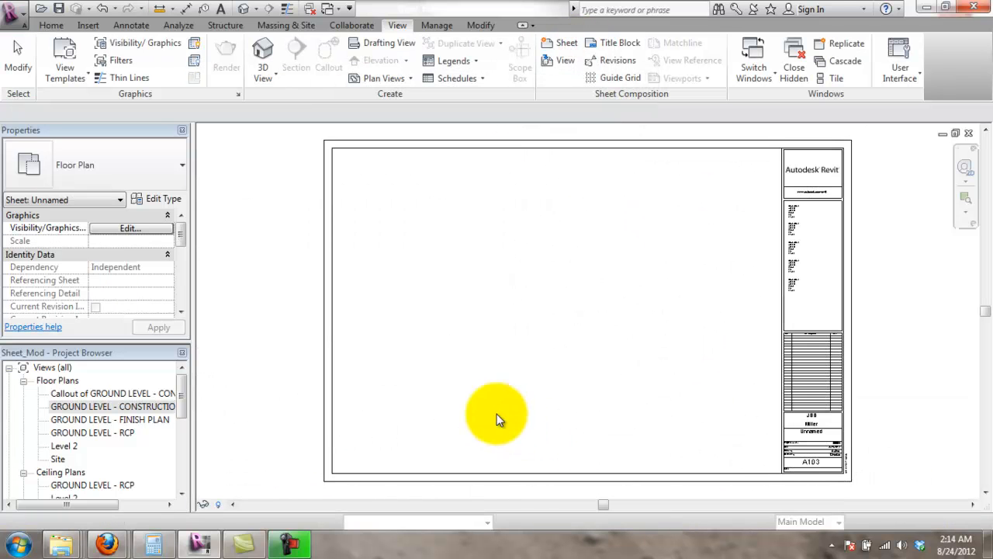
left_click(811, 436)
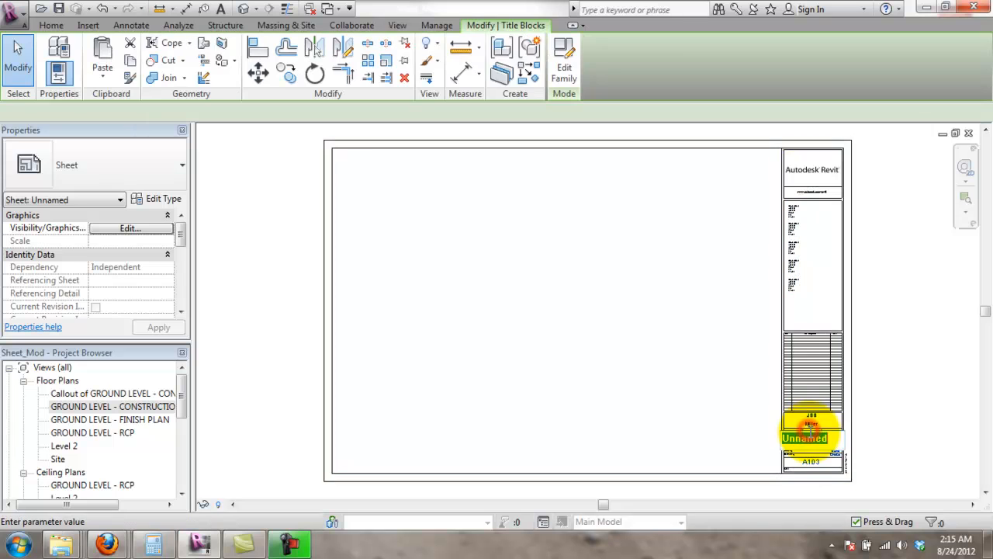
left_click(807, 437)
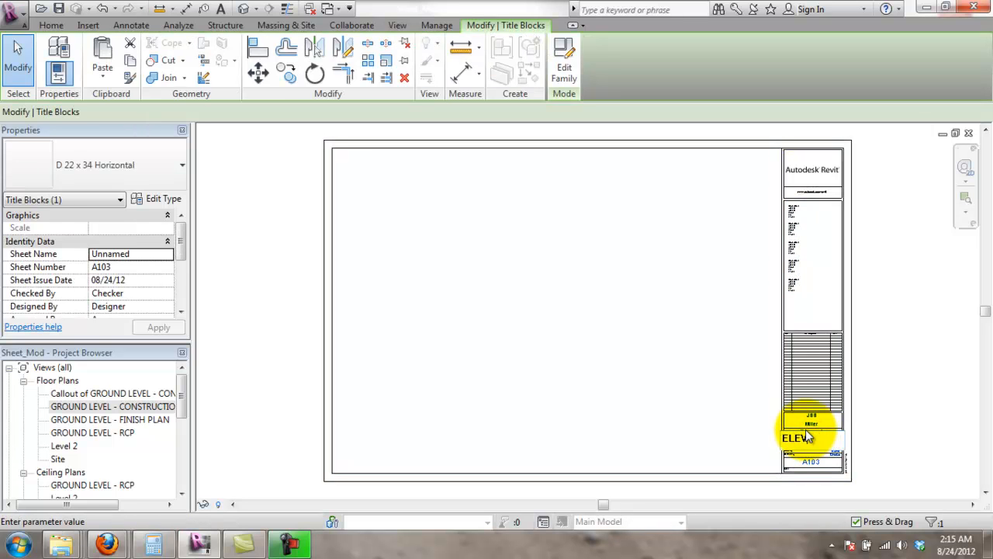
type("ELEVATIONS")
key("Return")
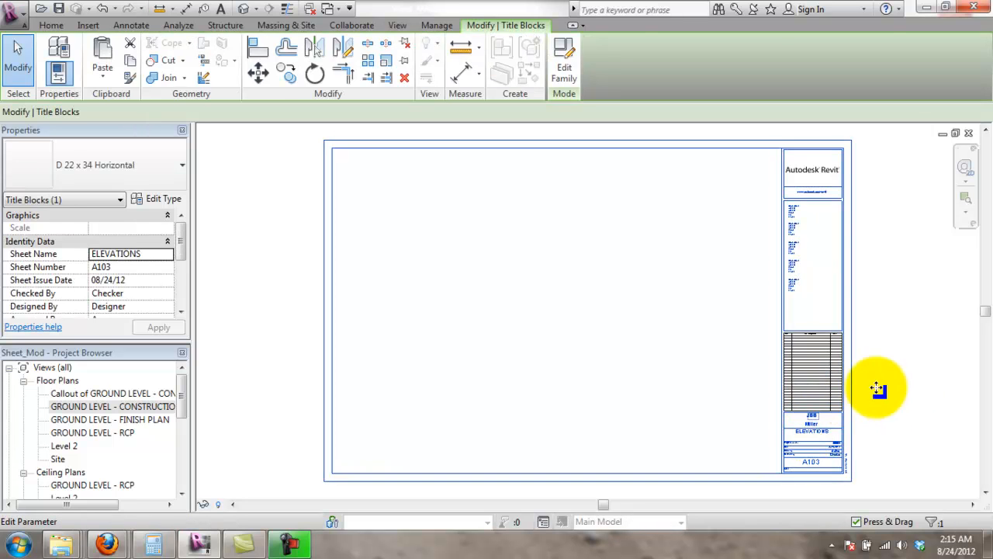
left_click(906, 388)
left_click_drag(186, 406, 186, 458)
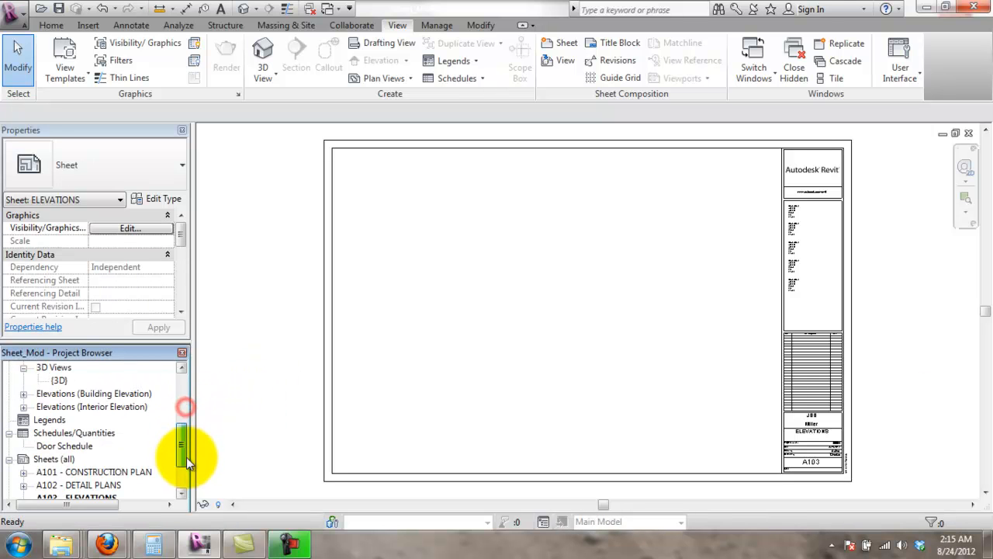
- Drag Elevation 1 - a, 1 - c and 1 - d onto the sheet, stacked top to bottom
left_click(24, 406)
left_click(77, 419)
left_click_drag(668, 264, 669, 260)
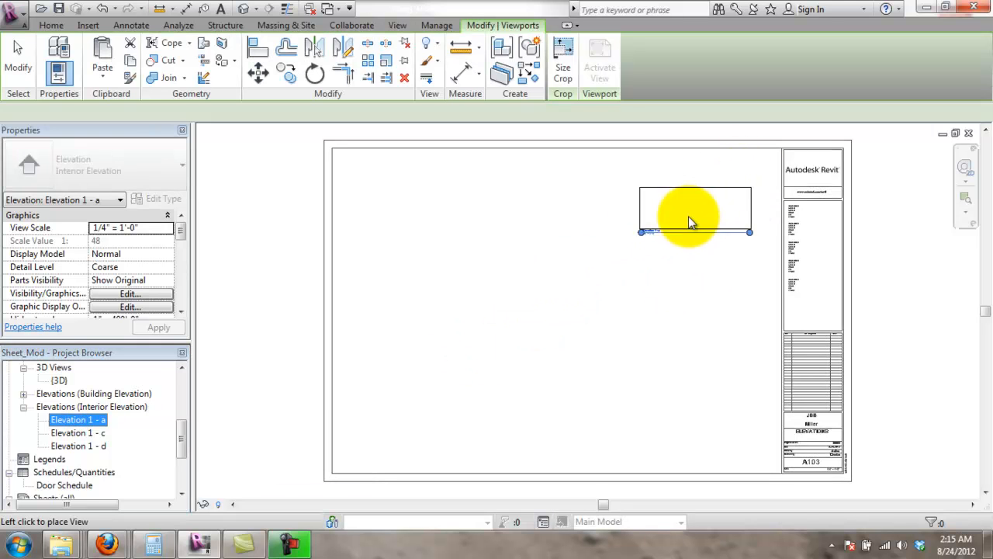
left_click(692, 217)
left_click_drag(80, 436, 702, 275)
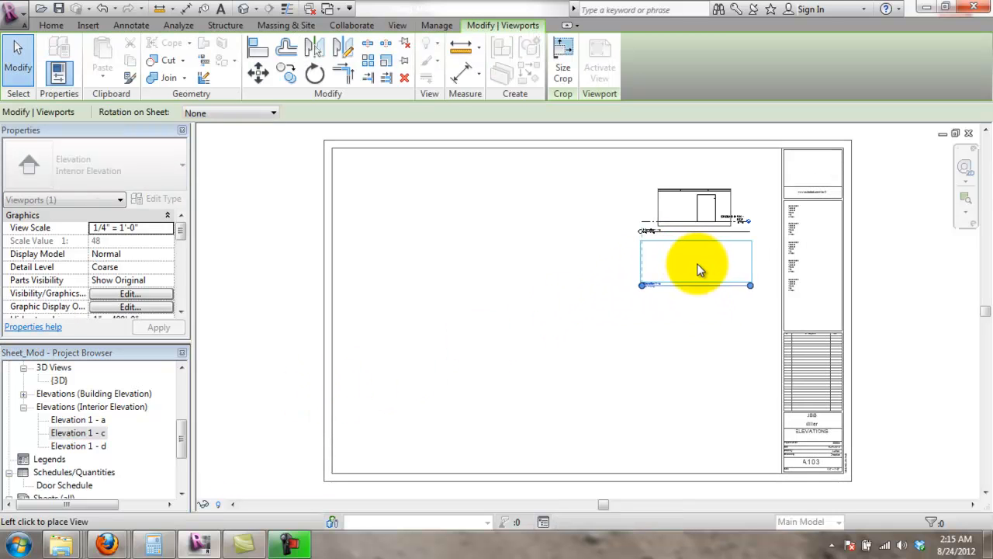
left_click(700, 268)
left_click_drag(107, 445, 694, 329)
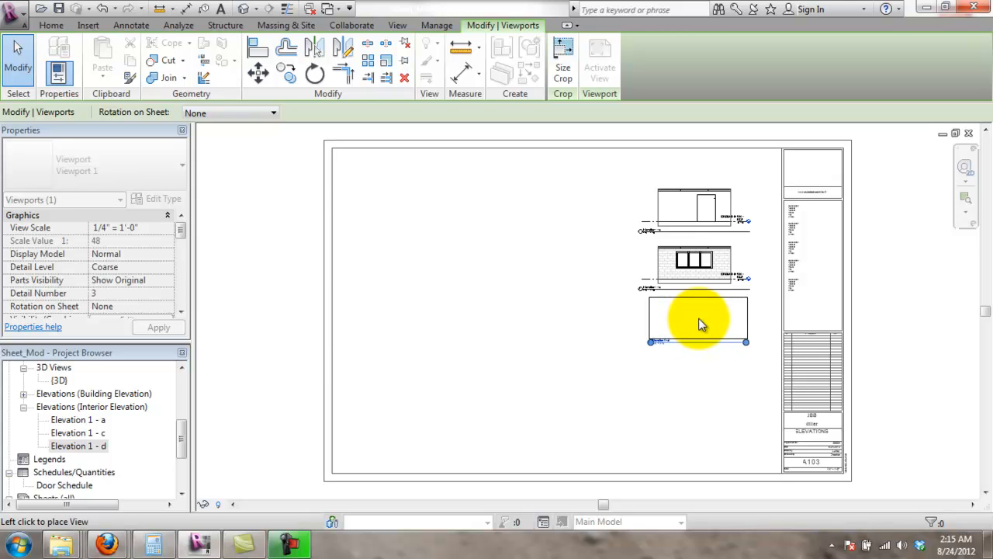
left_click(696, 326)
scroll(726, 221, "up", 2)
scroll(723, 224, "up", 3)
key("Escape")
scroll(676, 240, "down", 3)
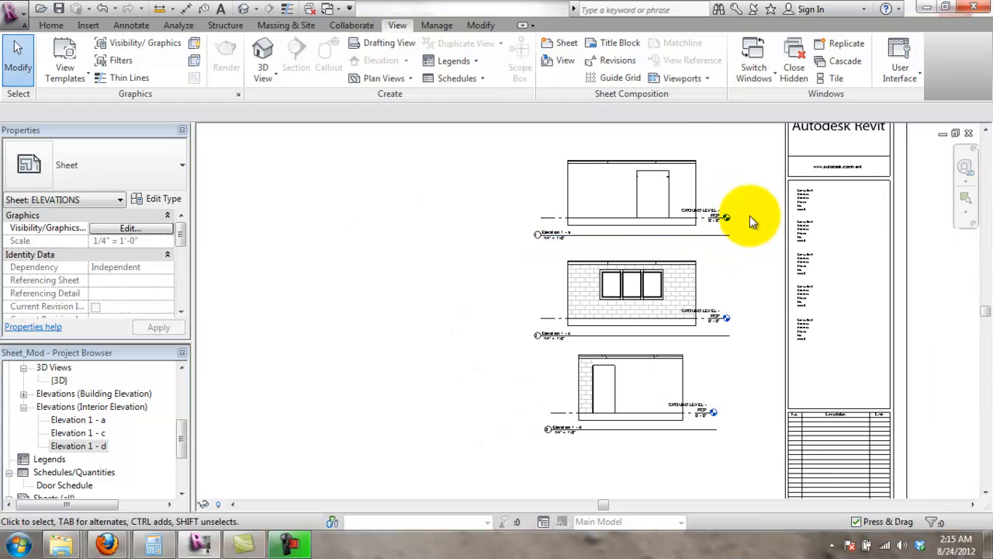
- Inspect the 1 - a, 1 - c and 1 - d viewports on A103, then open Elevation 1 - a
scroll(713, 327, "up", 5)
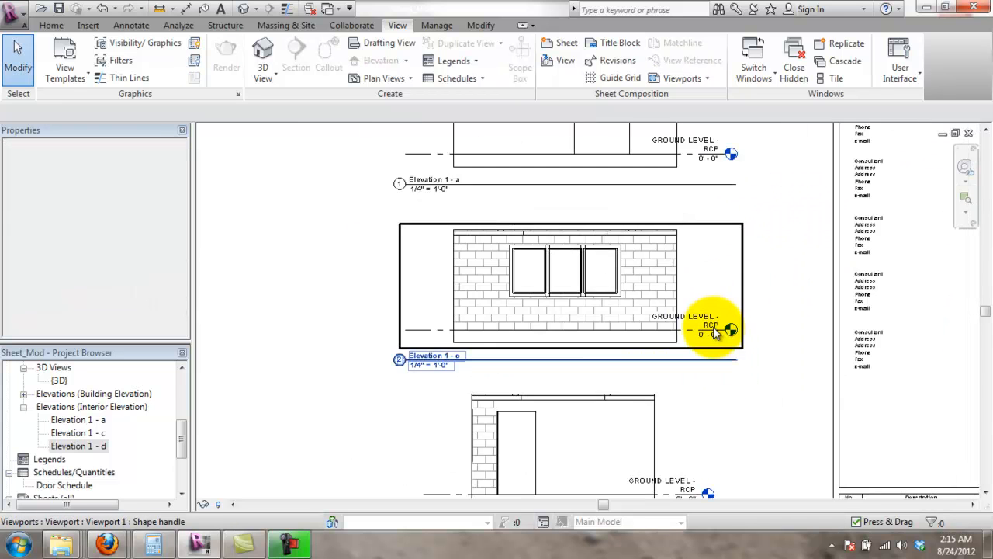
left_click(743, 324)
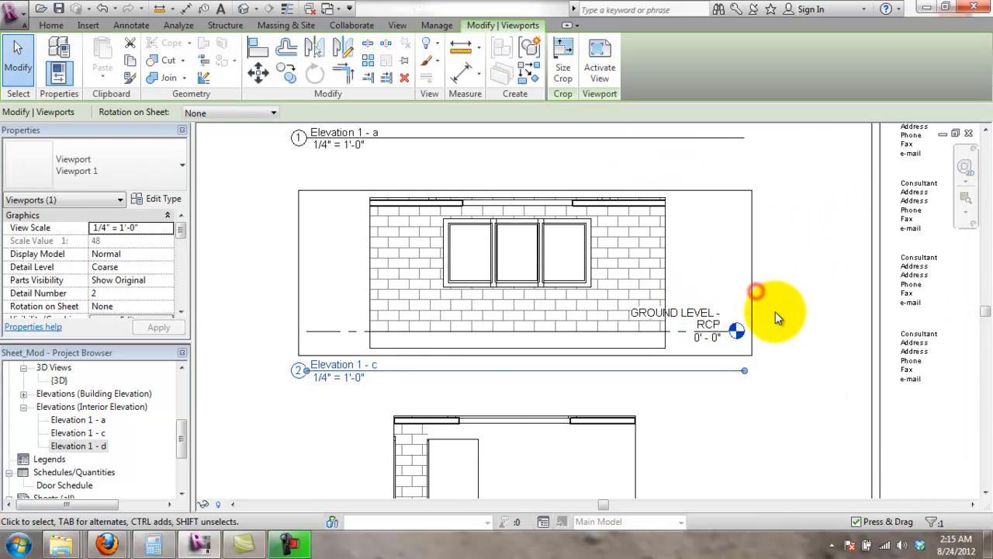
scroll(773, 296, "down", 3)
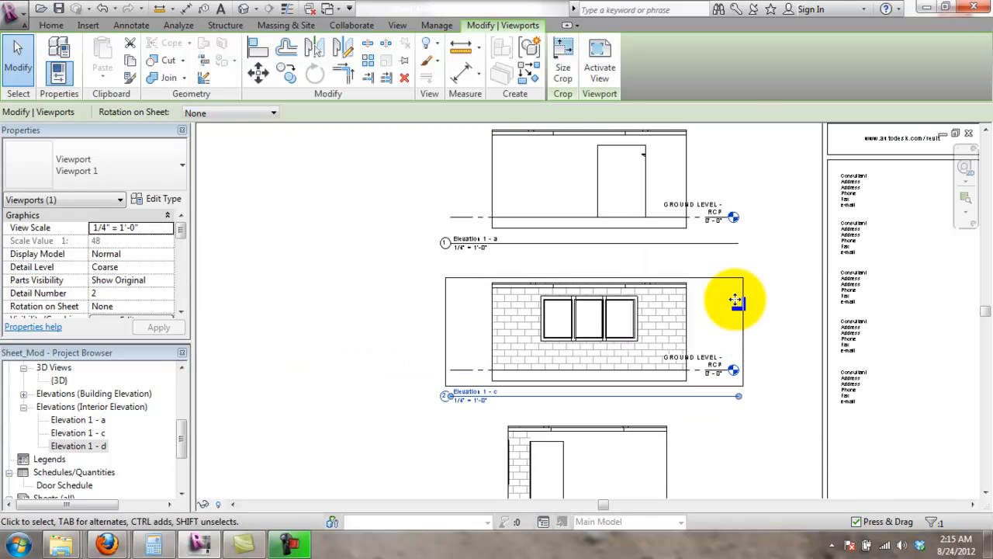
middle_click_drag(771, 328, 777, 351)
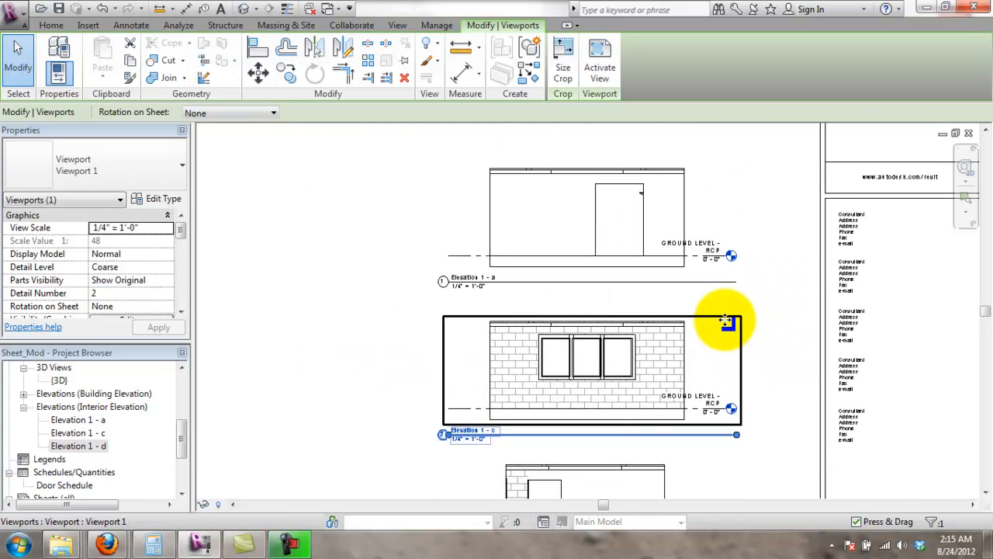
left_click(426, 262)
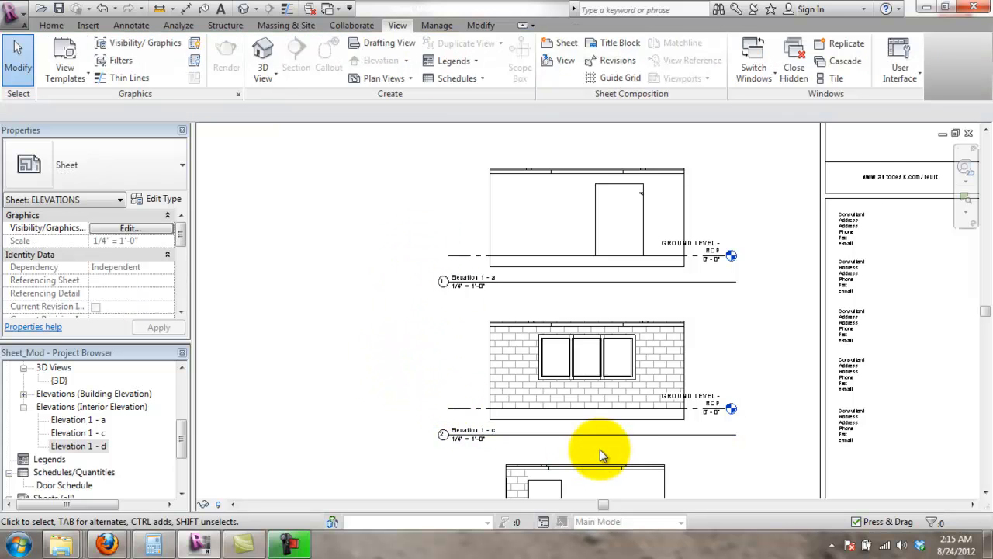
middle_click_drag(788, 412, 780, 341)
middle_click_drag(748, 399, 729, 297)
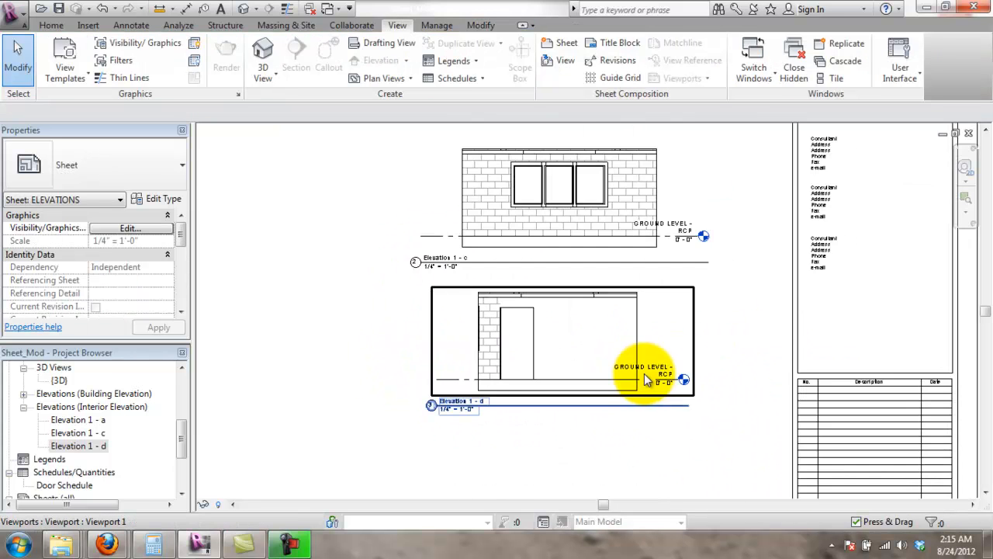
scroll(559, 426, "down", 1)
scroll(598, 255, "down", 2)
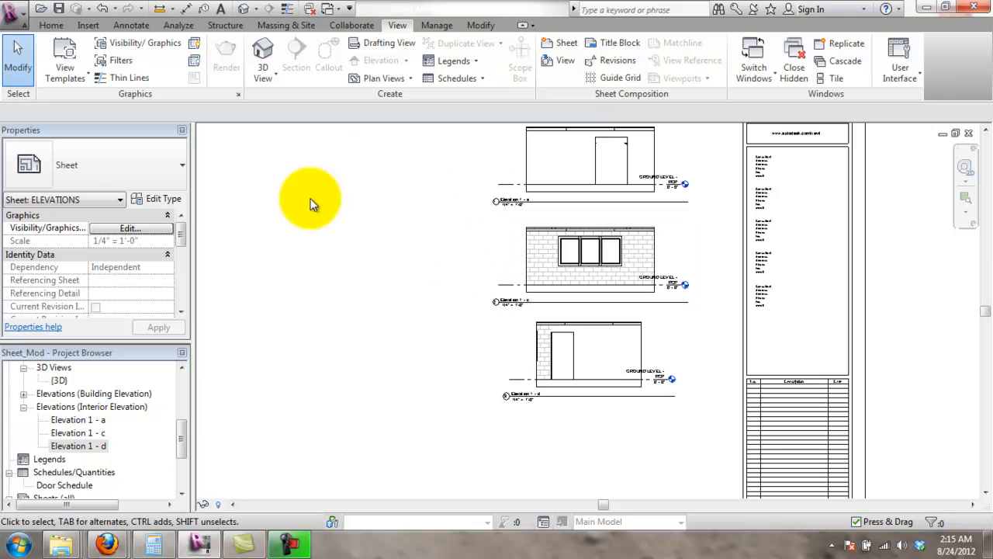
double_click(91, 420)
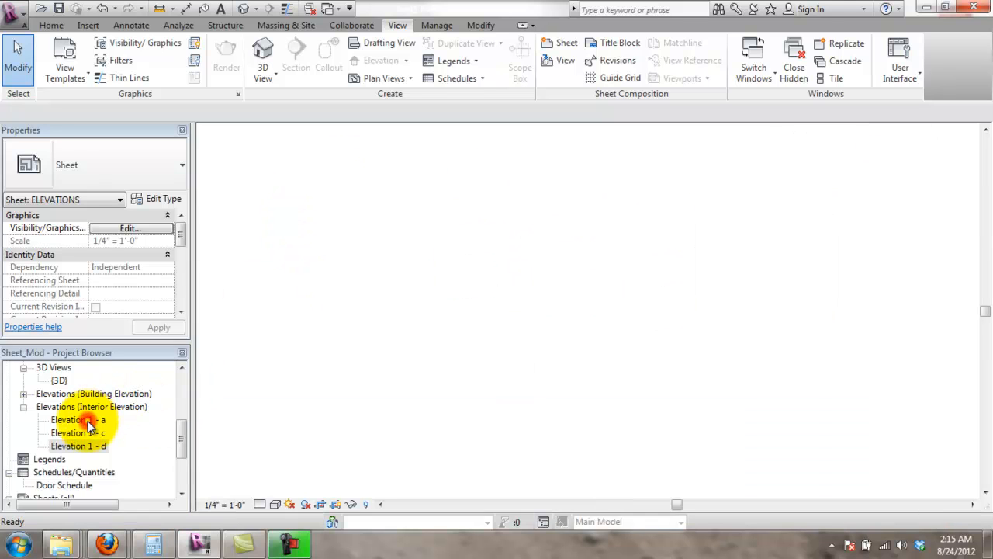
scroll(826, 310, "down", 2)
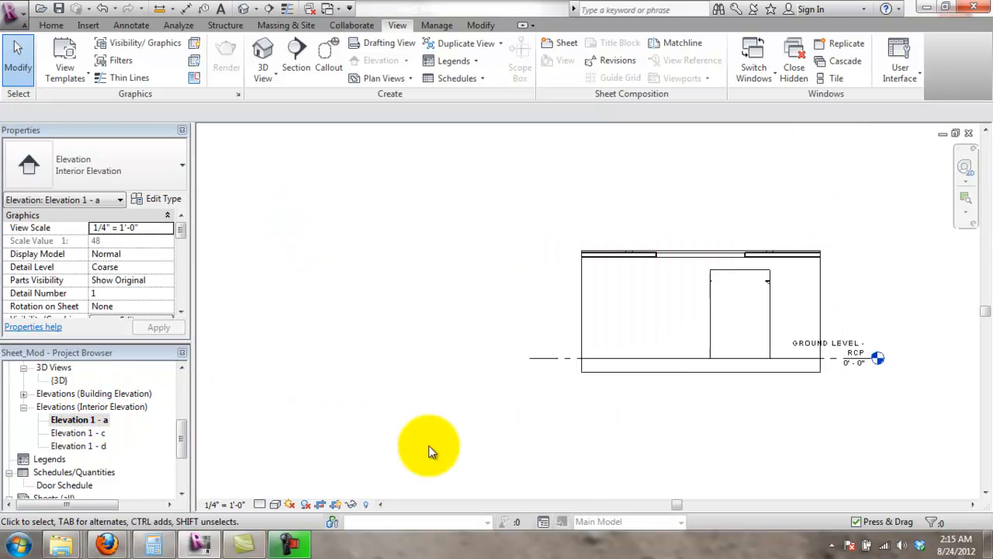
left_click(335, 503)
middle_click_drag(838, 303, 644, 337)
scroll(643, 336, "down", 1)
scroll(479, 412, "down", 1)
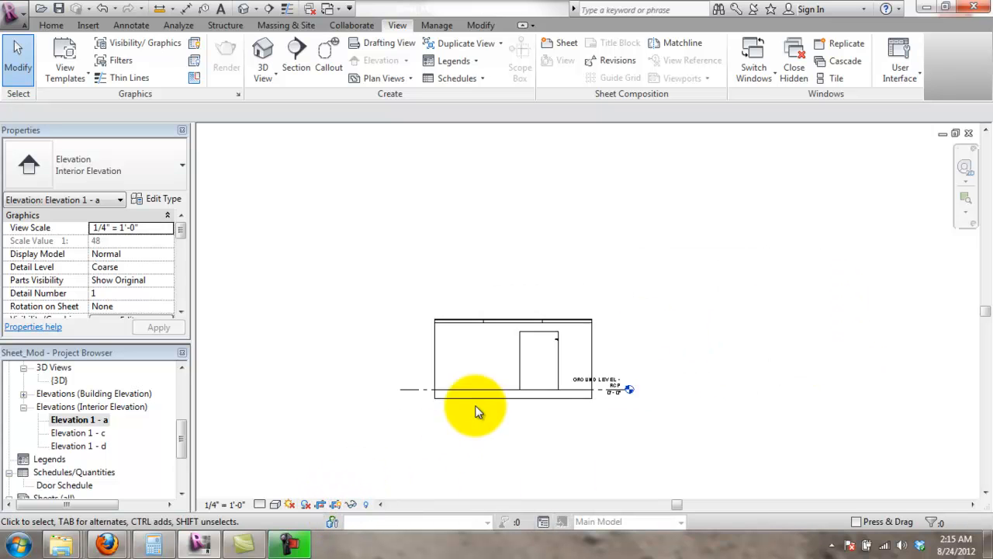
scroll(501, 392, "up", 5)
middle_click_drag(561, 377, 688, 350)
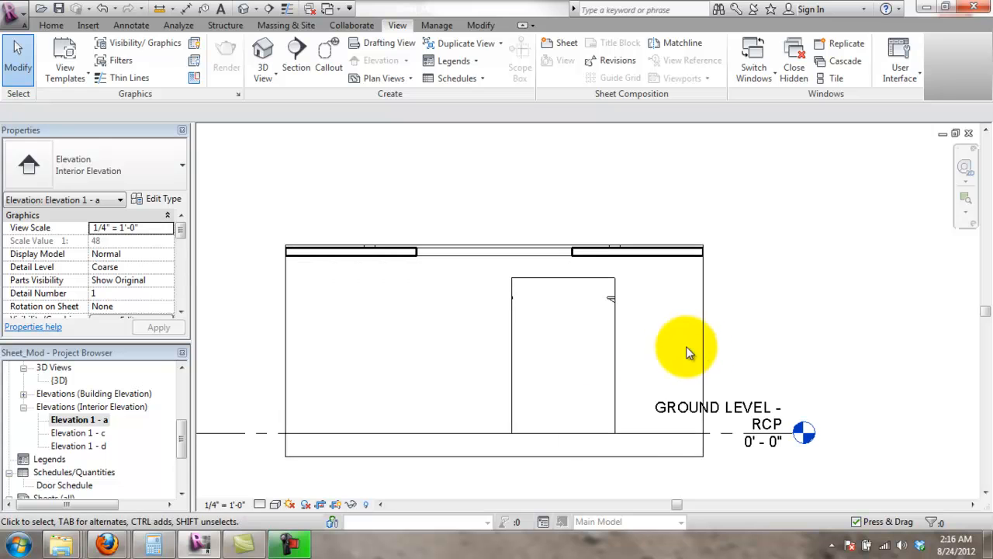
left_click(703, 341)
left_click(768, 465)
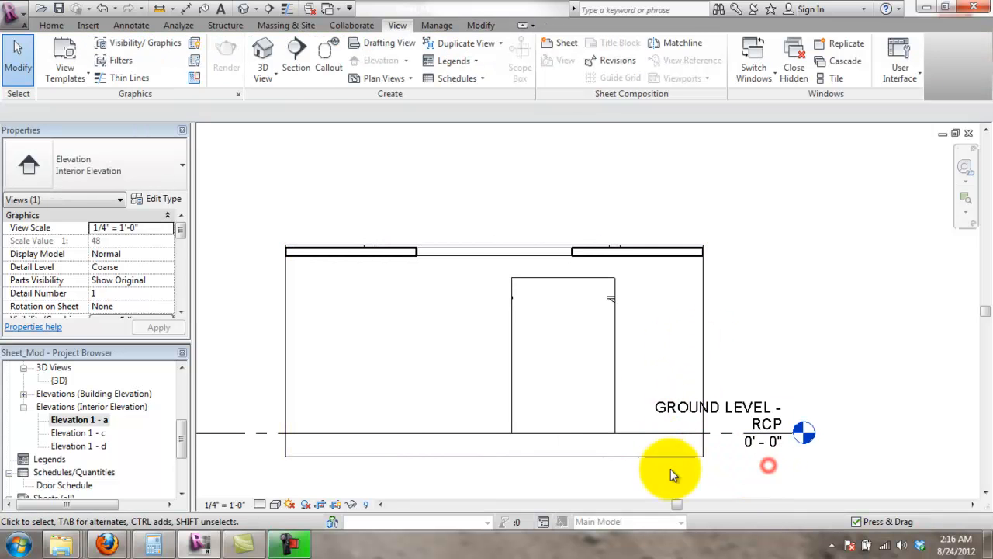
left_click(333, 506)
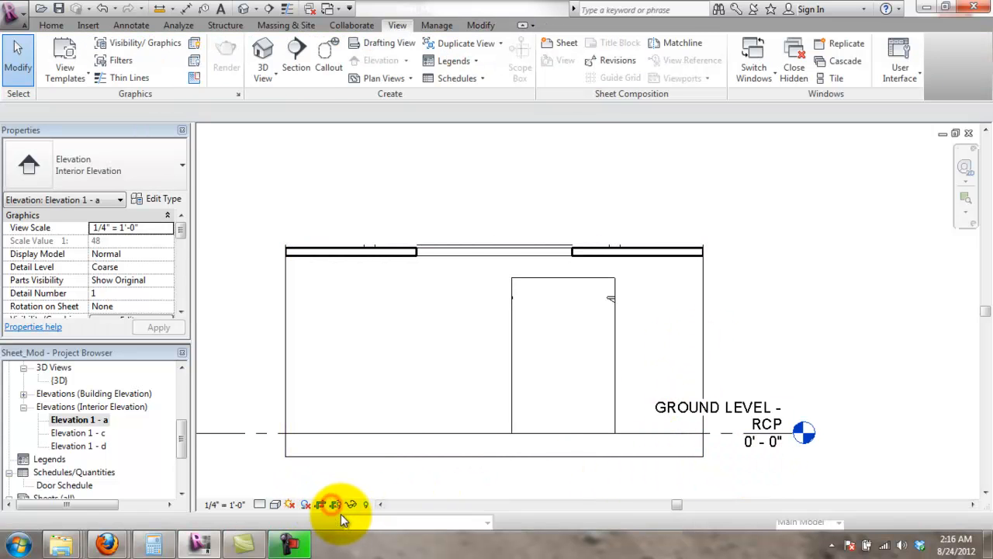
left_click(353, 491)
scroll(324, 225, "down", 3)
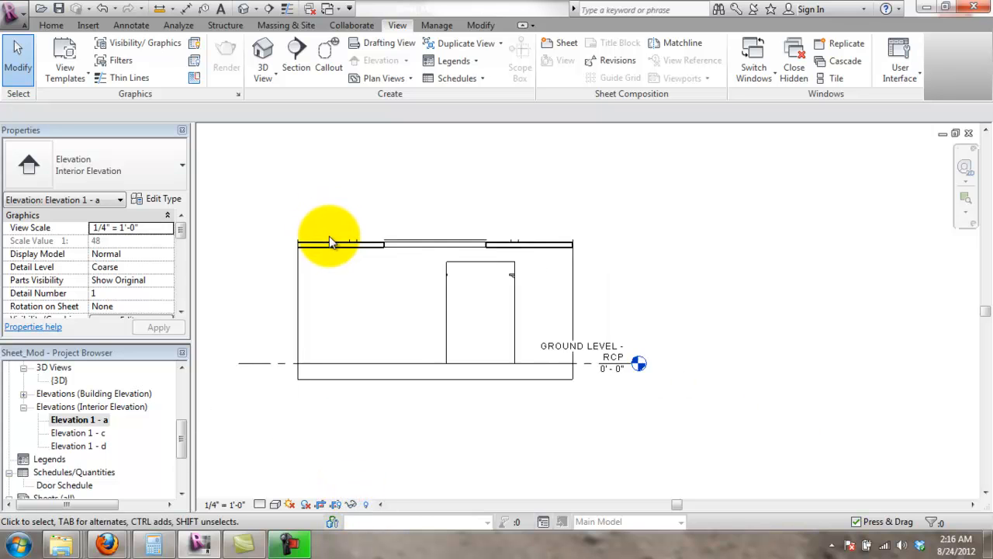
scroll(322, 434, "up", 2)
left_click(333, 505)
left_click(385, 459)
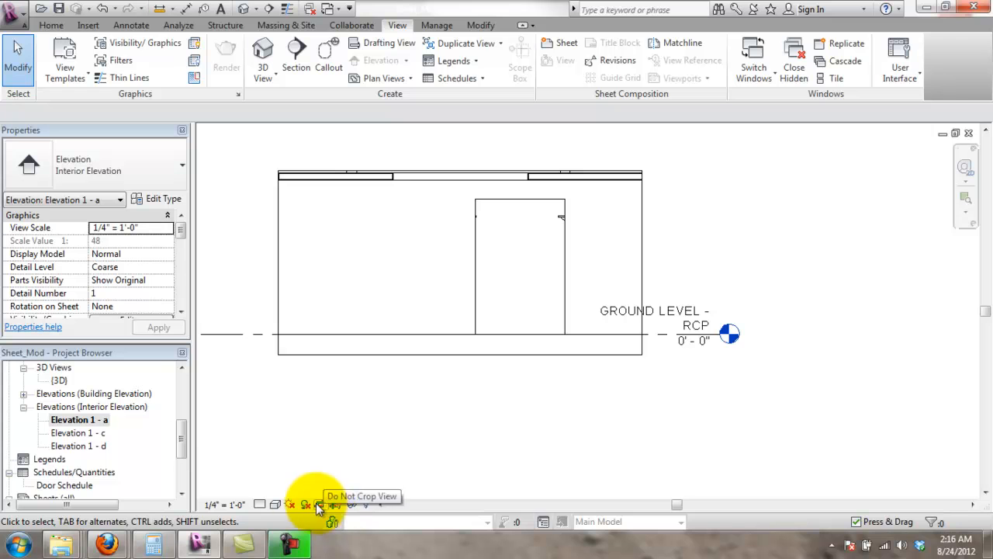
left_click(315, 455)
scroll(453, 316, "down", 2)
middle_click_drag(455, 317, 541, 380)
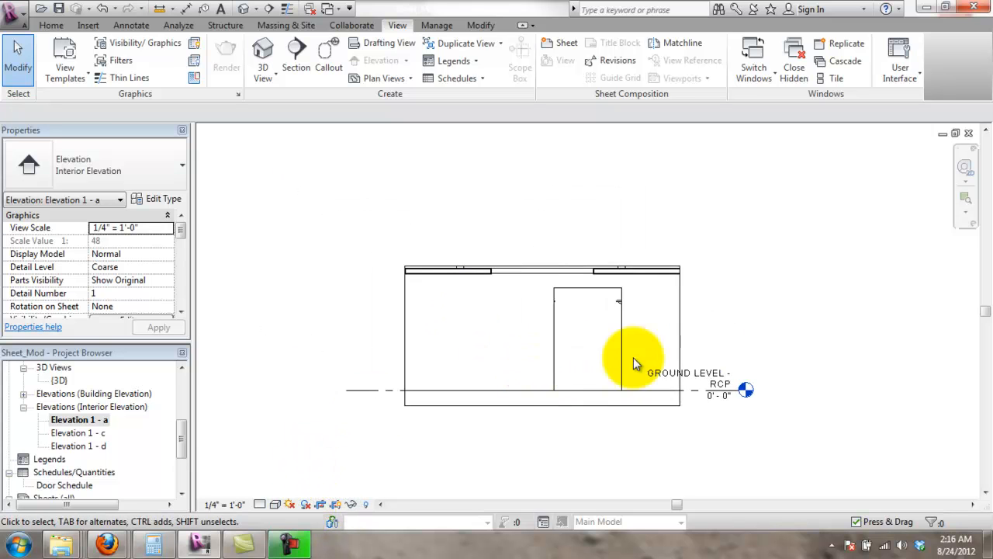
scroll(633, 362, "up", 1)
- Move the GROUND LEVEL - RCP level head right and add an elbow to its tag
left_click(794, 369)
scroll(795, 370, "up", 4)
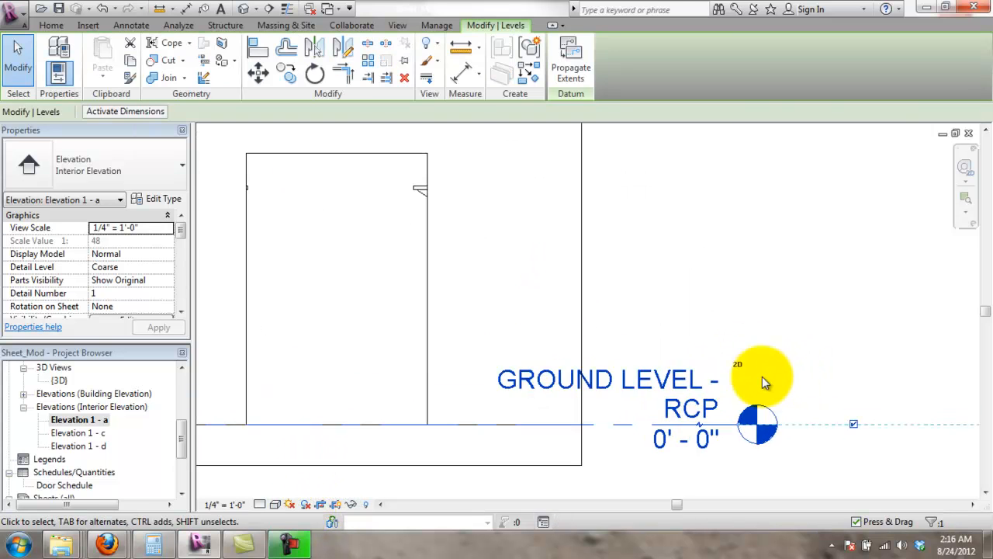
left_click_drag(695, 422, 815, 422)
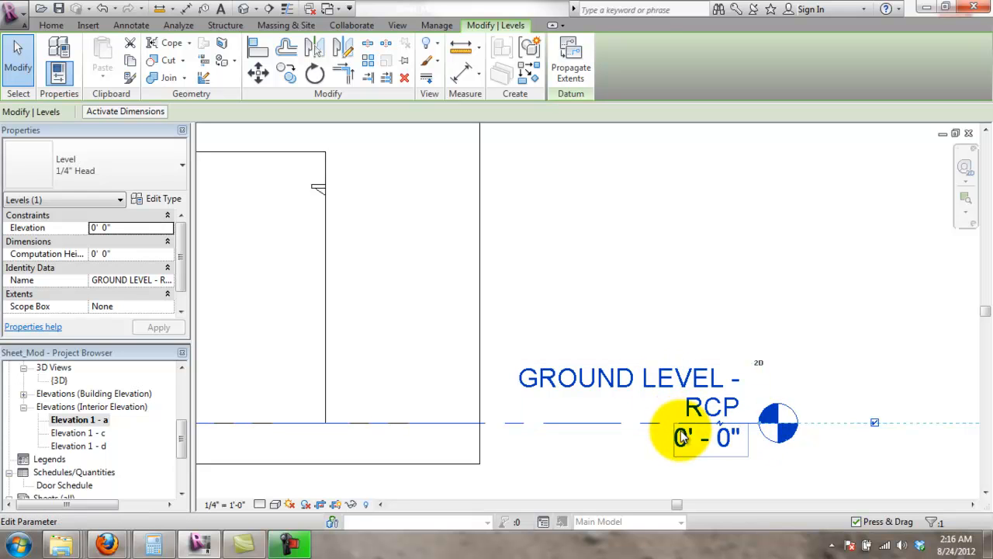
left_click(722, 419)
left_click_drag(721, 462, 686, 425)
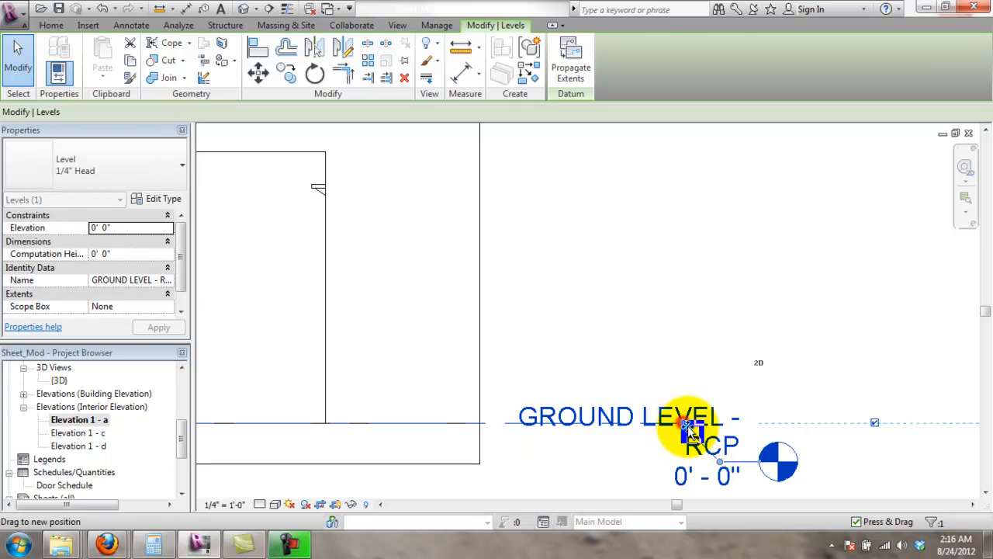
left_click(689, 346)
scroll(764, 439, "down", 1)
middle_click_drag(785, 440, 632, 333)
- Rename the level from GROUND LEVEL - RCP to GROUND LEVEL, renaming corresponding views too
left_click(652, 372)
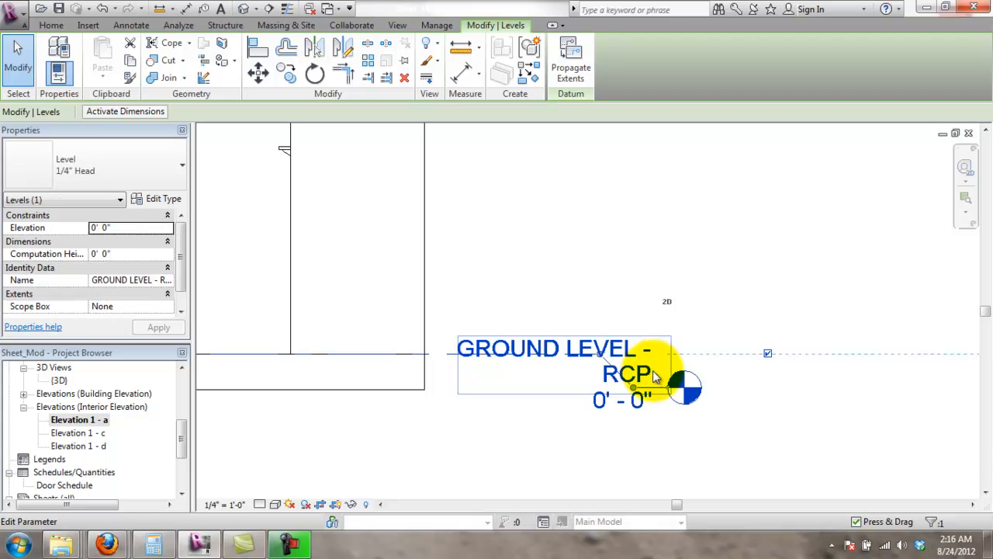
scroll(678, 360, "down", 1)
scroll(659, 375, "down", 3)
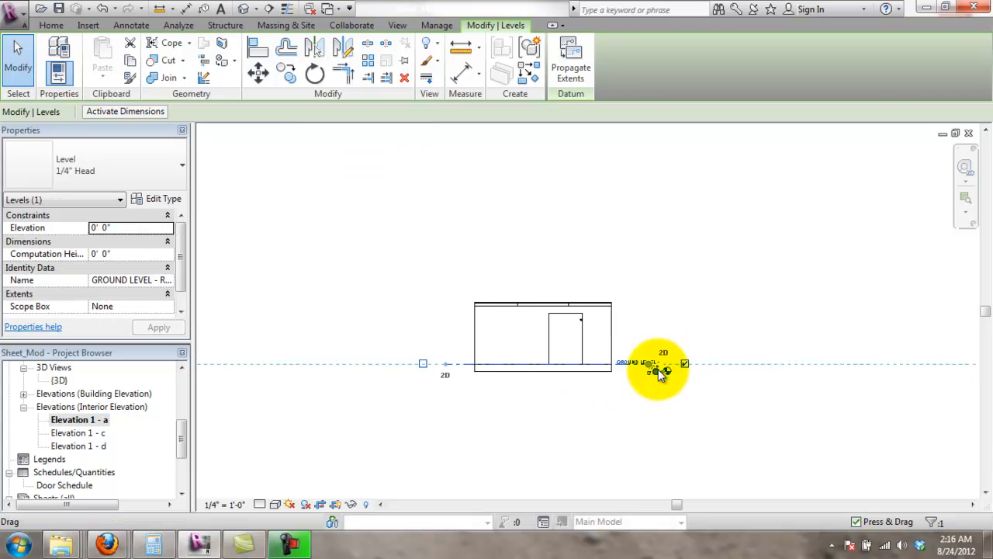
scroll(658, 373, "up", 5)
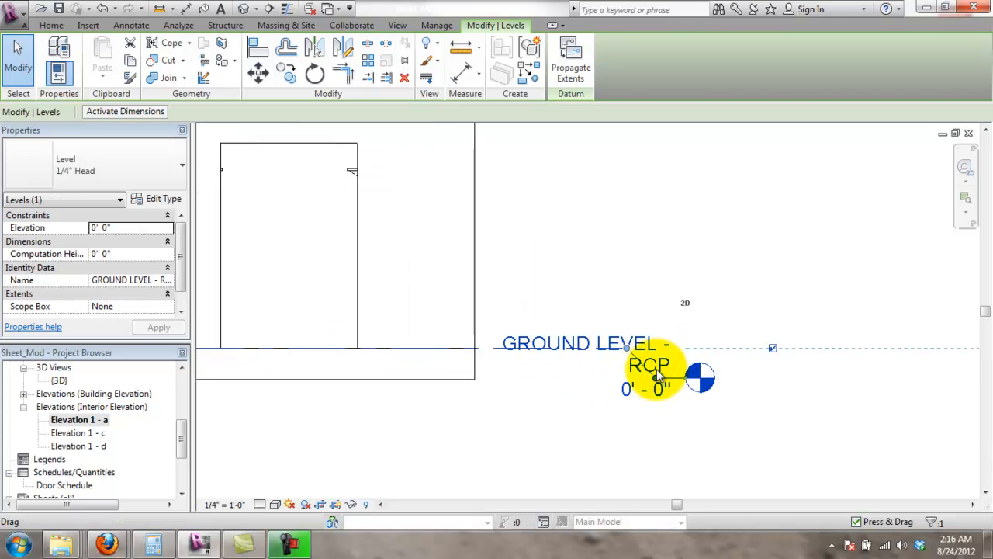
left_click(658, 373)
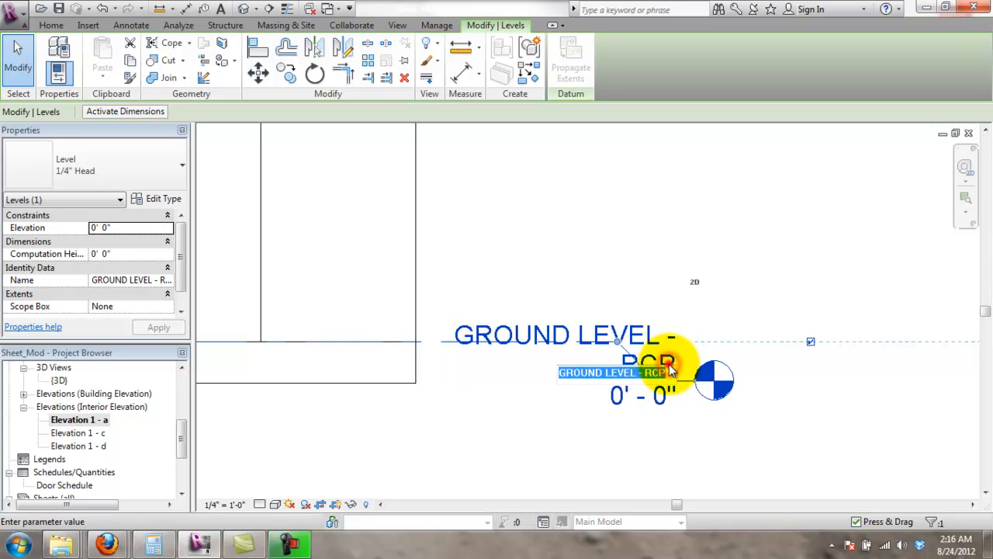
left_click_drag(665, 373, 635, 376)
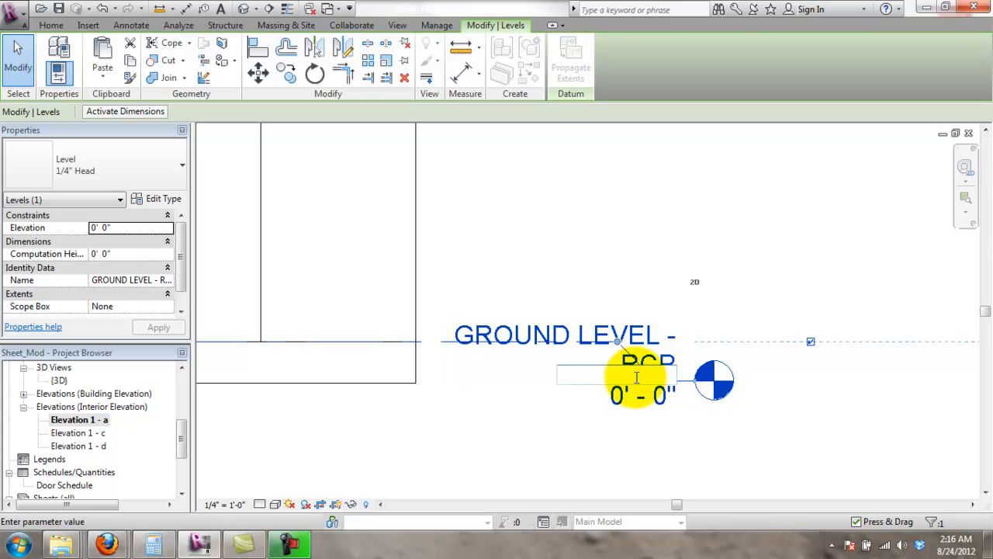
key("Return")
left_click(588, 277)
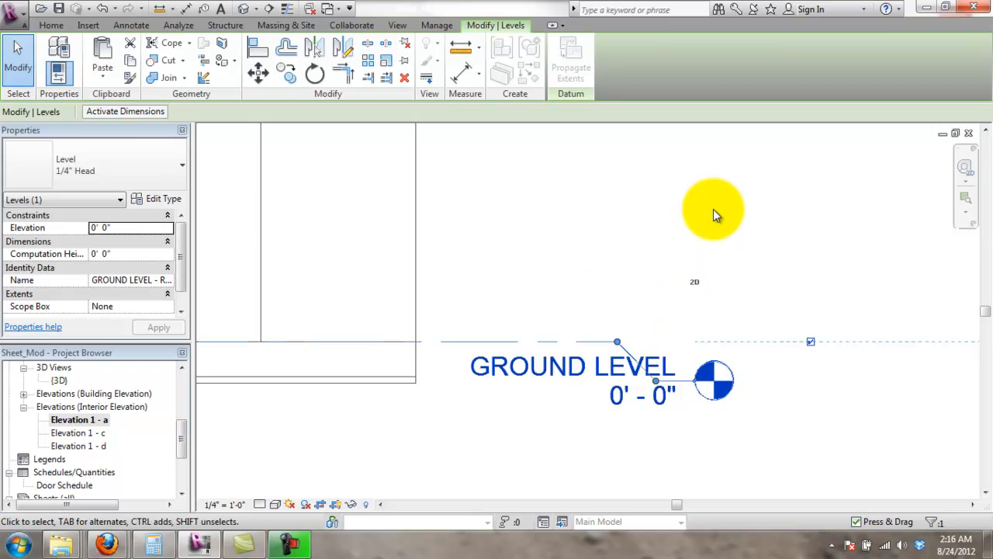
left_click(711, 207)
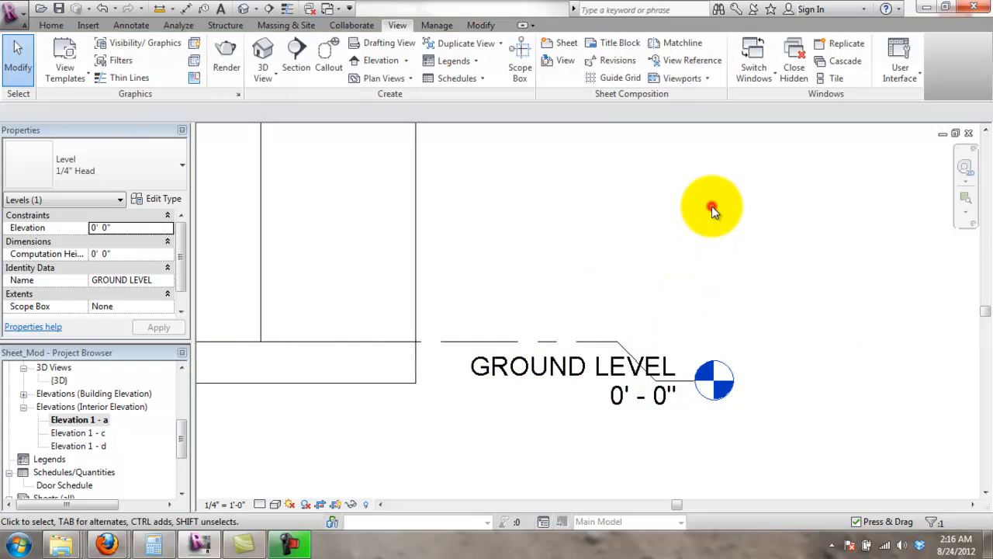
- Confirm the level name reads GROUND LEVEL
left_click(623, 339)
left_click(543, 372)
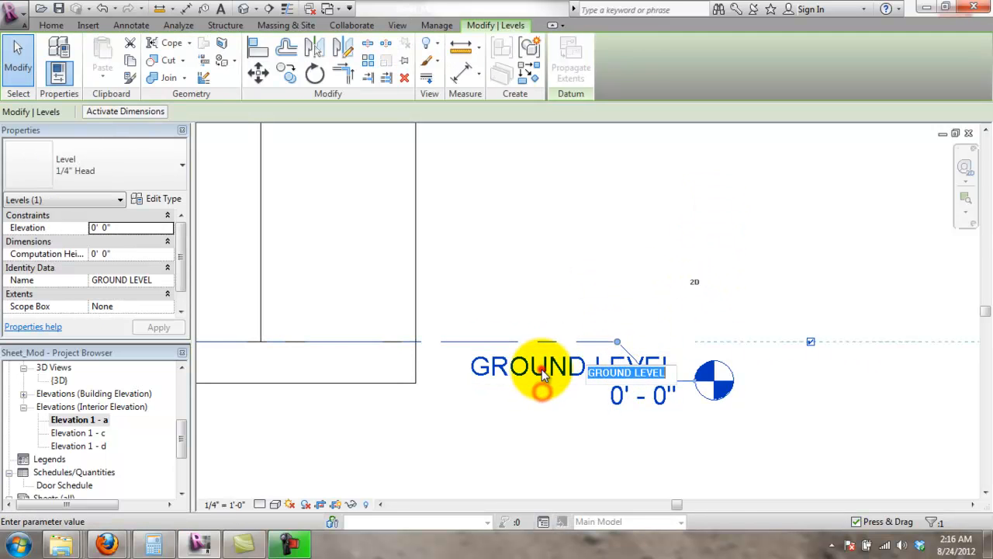
left_click(542, 370)
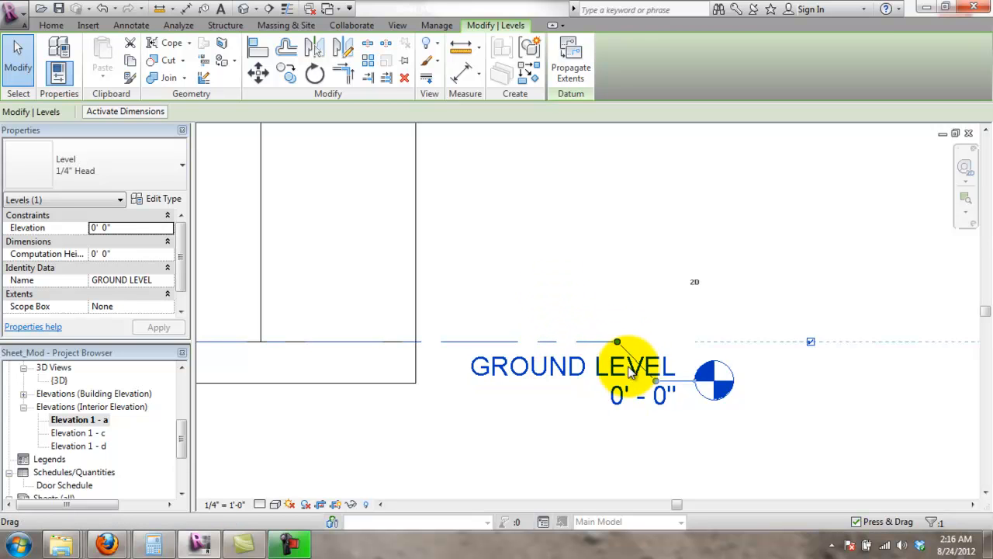
left_click(627, 428)
scroll(419, 376, "down", 4)
- Pan the elevation and adjust the GROUND LEVEL tag onto the level line
middle_click_drag(428, 370, 606, 350)
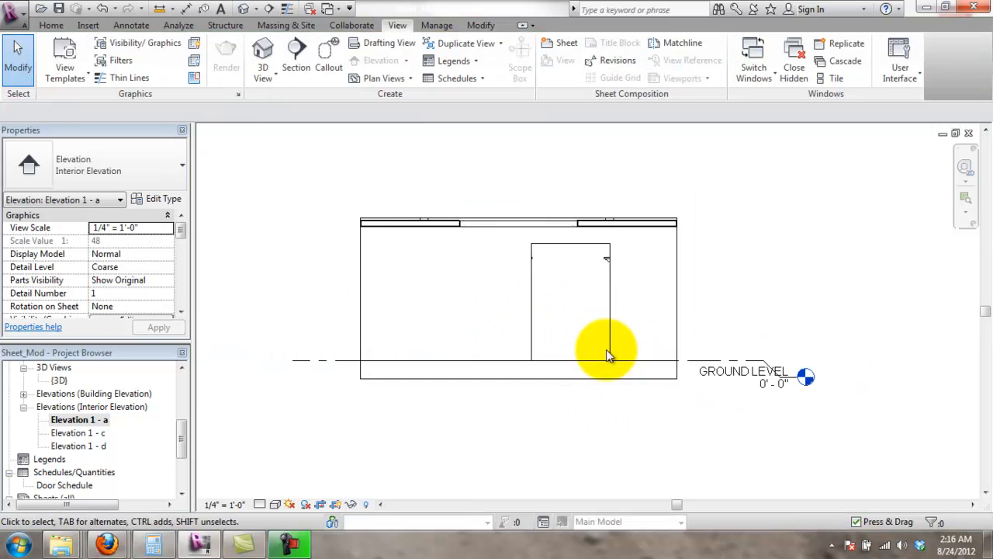
middle_click_drag(487, 211, 506, 250)
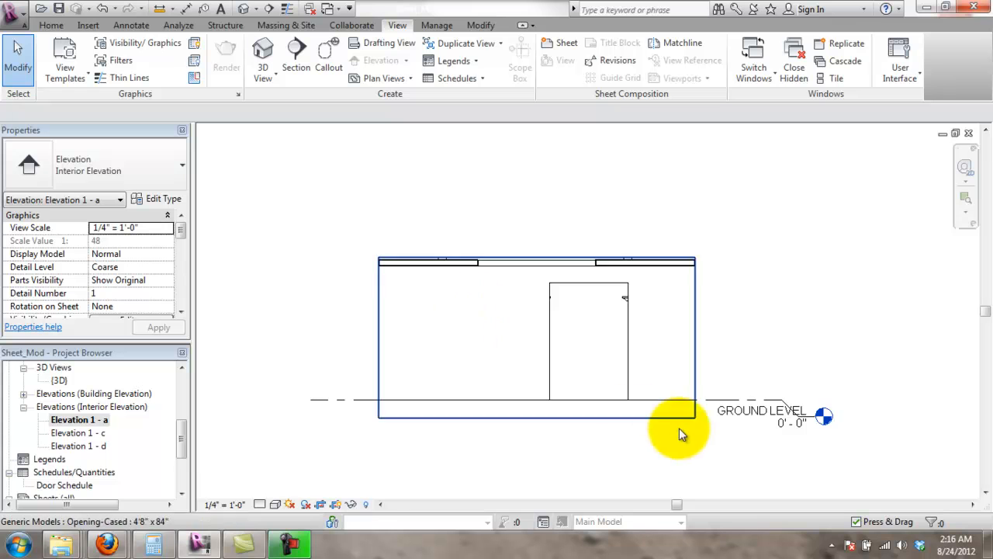
left_click(779, 400)
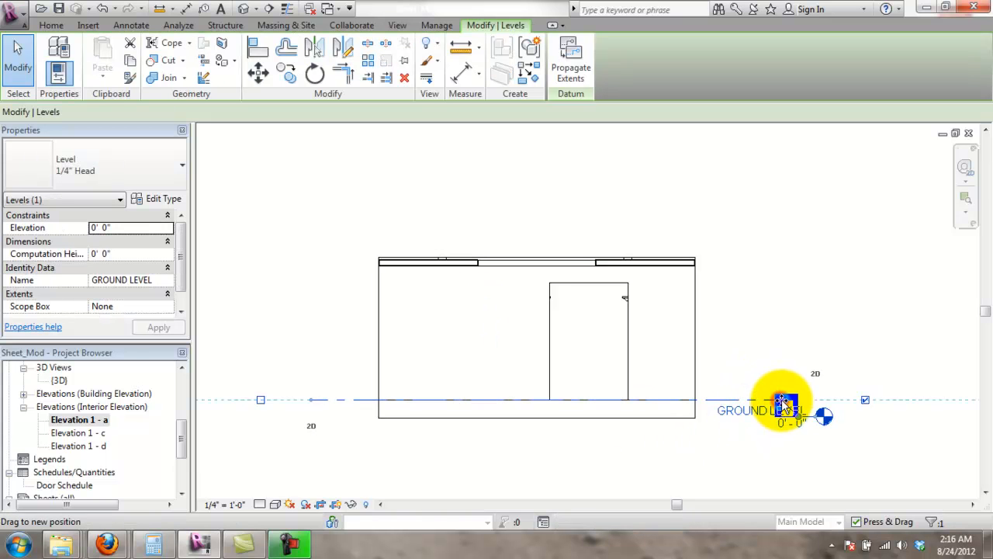
left_click_drag(800, 421, 816, 461)
left_click(807, 464)
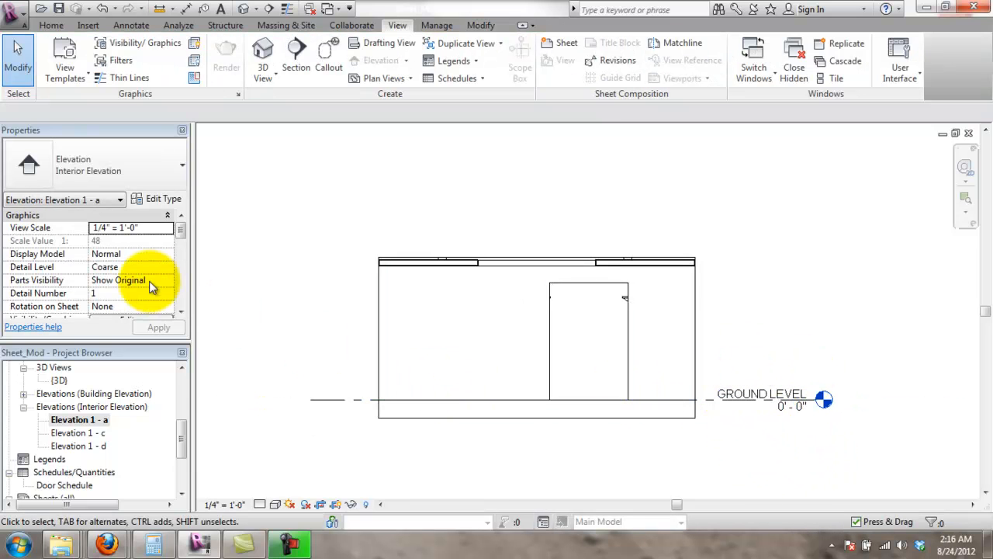
left_click_drag(184, 431, 183, 462)
- Open sheet A103 - ELEVATIONS and zoom in to inspect its three elevation viewports
double_click(62, 466)
scroll(148, 421, "up", 2)
double_click(74, 380)
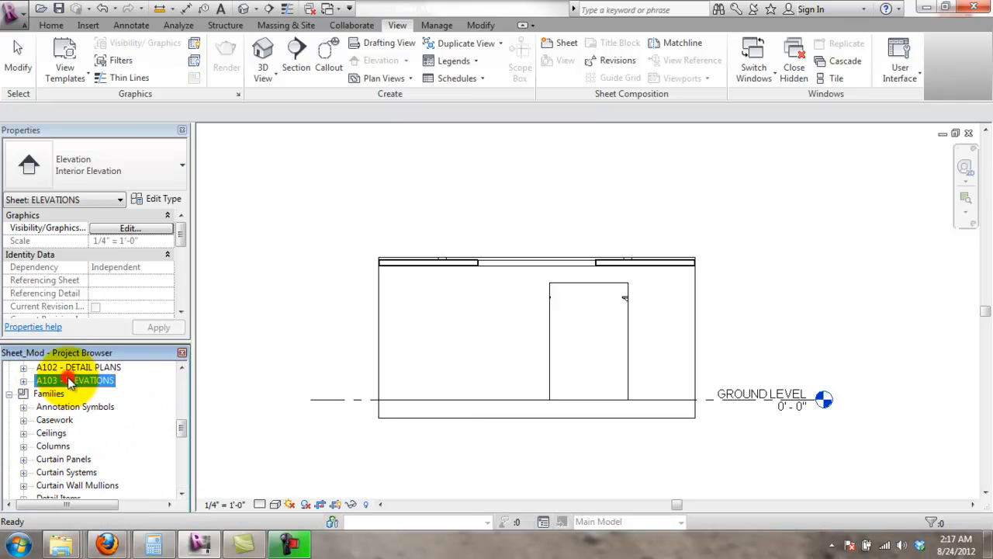
scroll(610, 210, "up", 5)
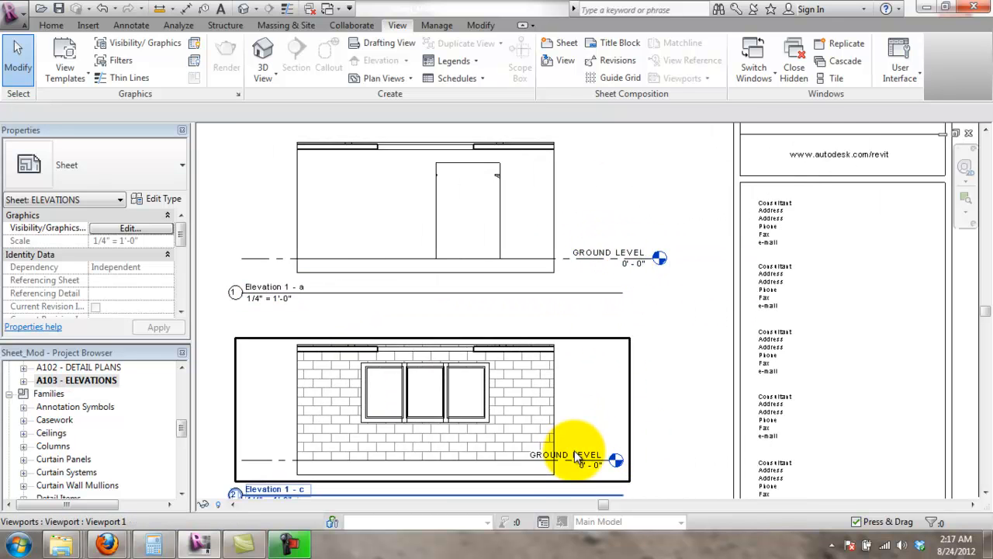
scroll(566, 310, "up", 3)
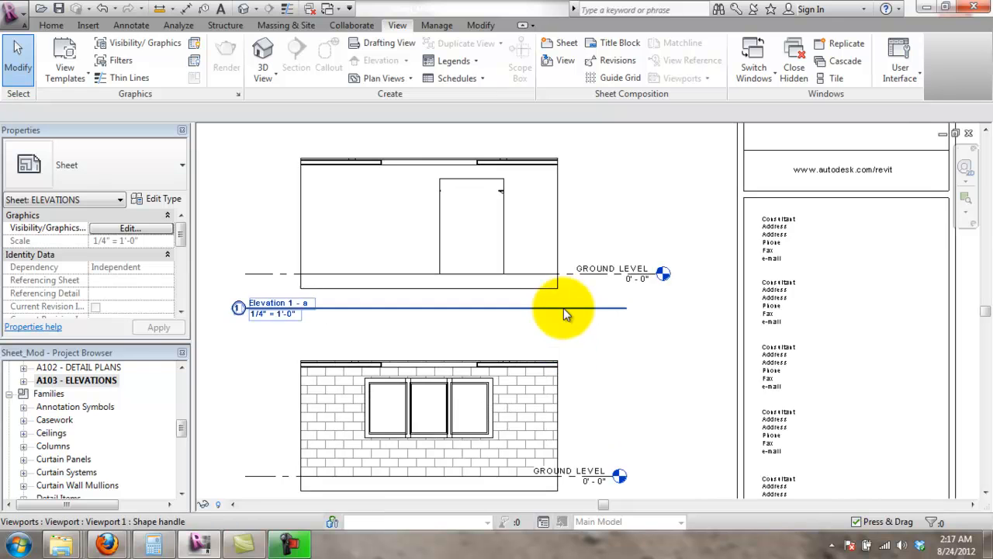
scroll(639, 266, "down", 1)
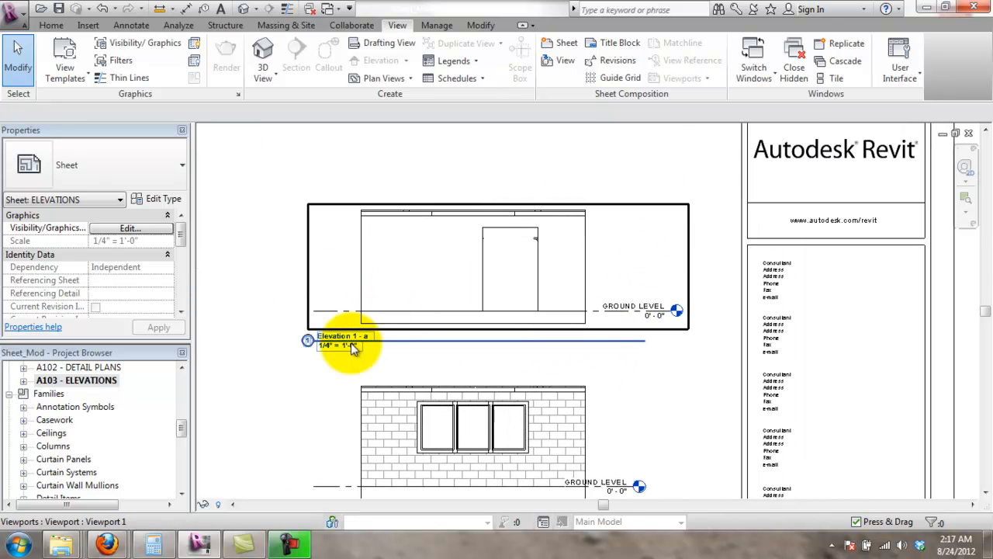
scroll(353, 342, "up", 1)
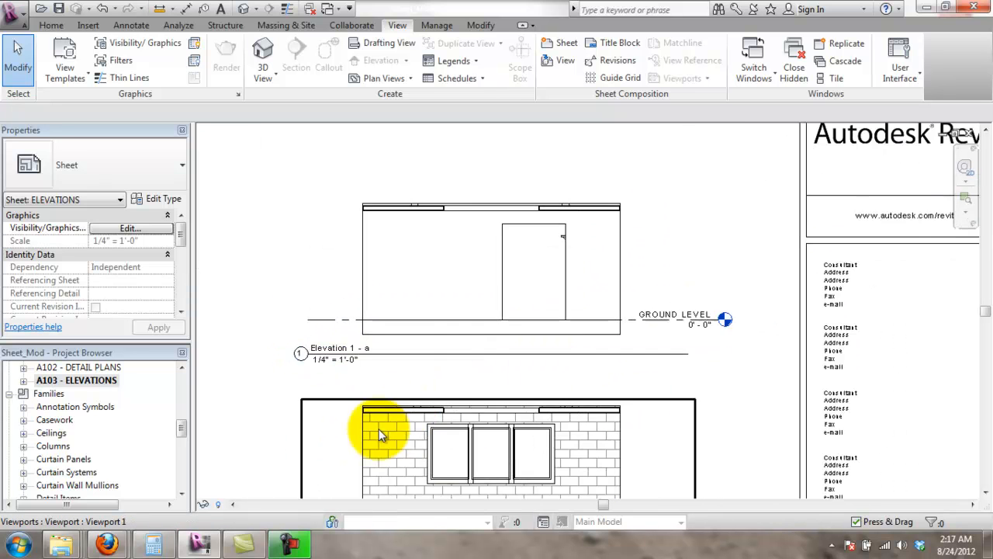
- Open the GROUND LEVEL - CONSTRUCTION PLAN floor plan from the Project Browser
scroll(431, 353, "down", 1)
left_click_drag(181, 426, 177, 377)
double_click(120, 407)
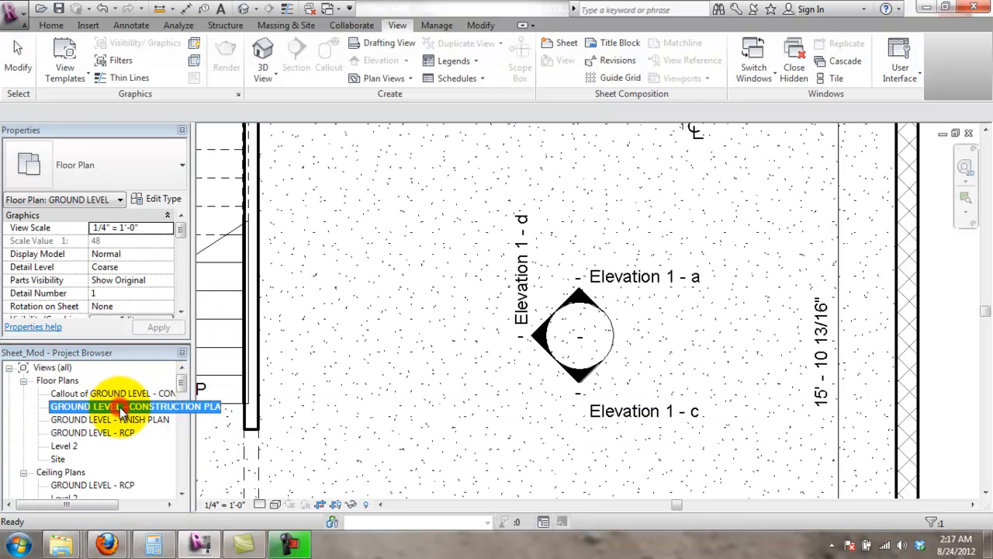
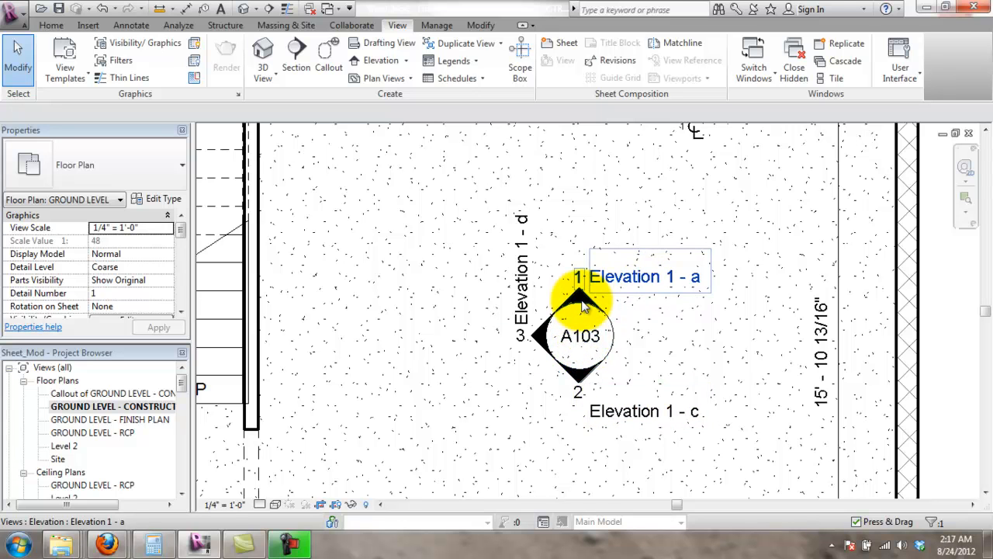
- Open sheet A103 - ELEVATIONS from the Project Browser
left_click(149, 407)
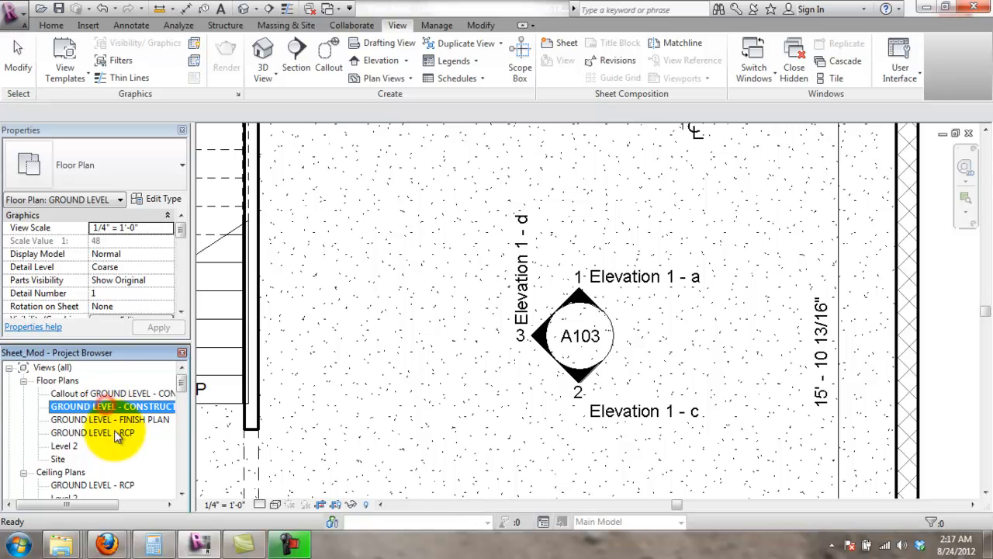
scroll(108, 474, "down", 2)
scroll(115, 470, "up", 2)
scroll(116, 472, "down", 4)
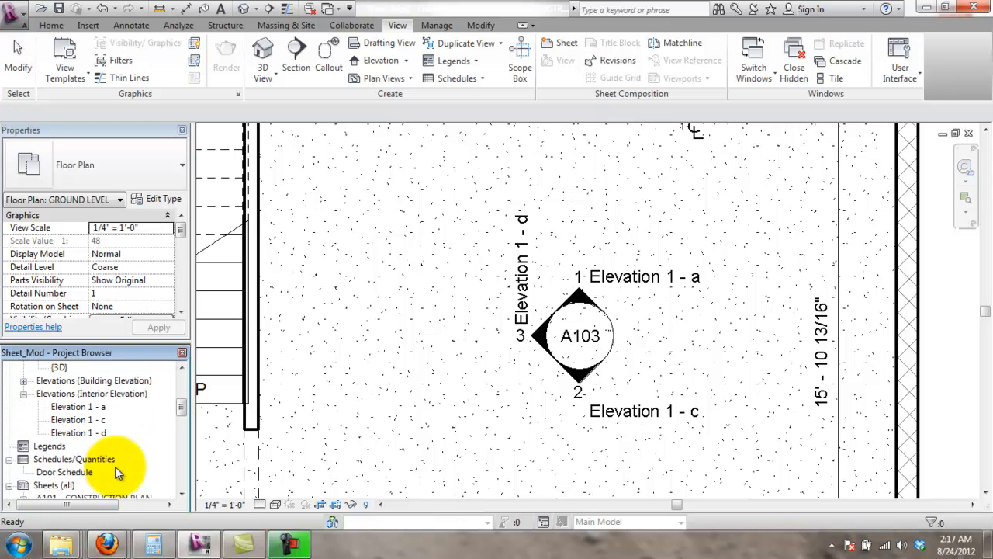
scroll(70, 458, "down", 3)
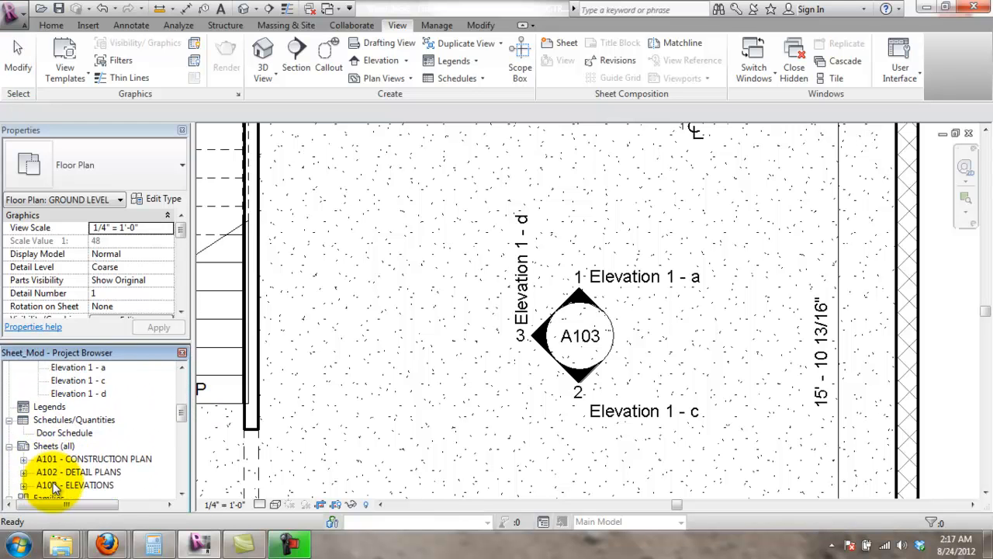
double_click(56, 473)
left_click(492, 395)
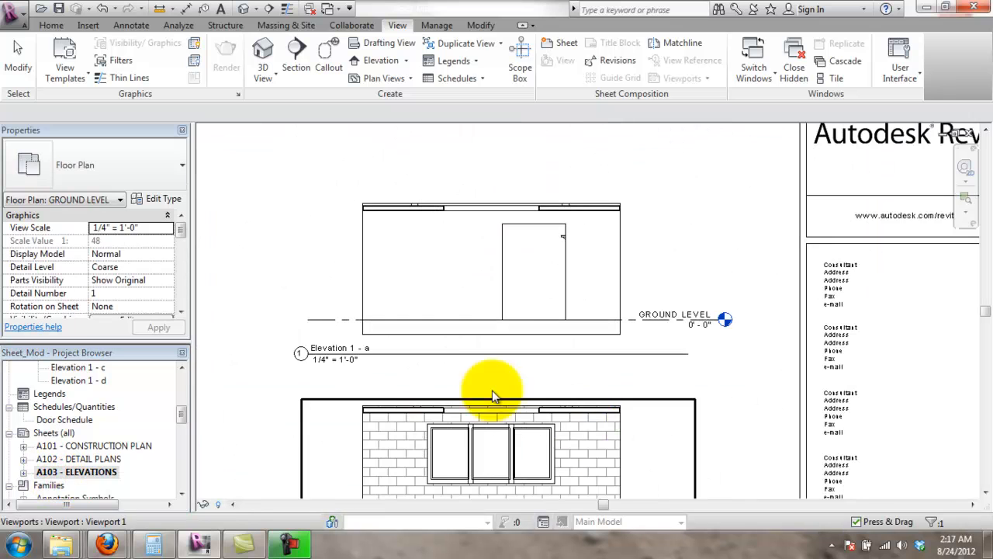
- Shorten the Elevation 1 - a viewport title line, then open the Elevation 1 - a view
scroll(347, 360, "up", 1)
scroll(347, 360, "up", 3)
left_click(373, 351)
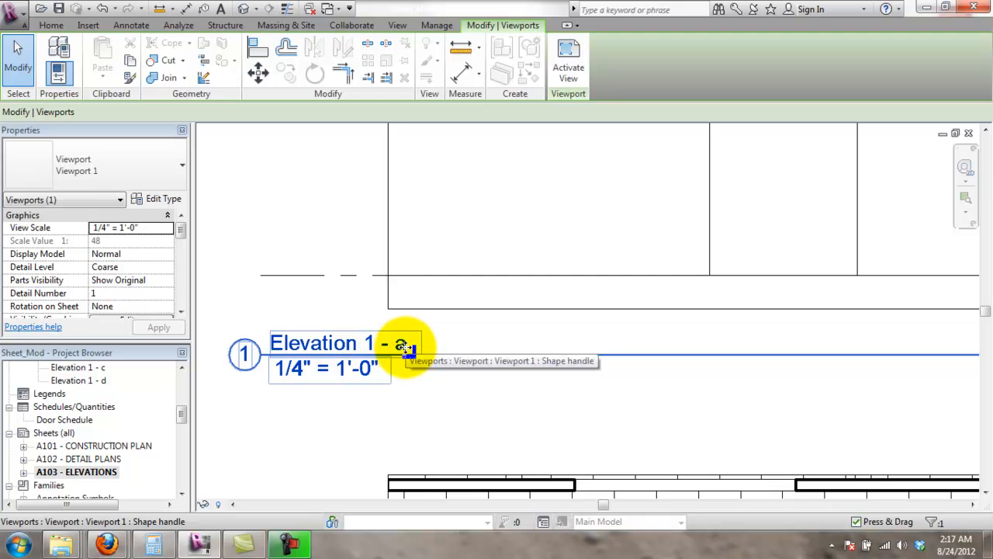
left_click_drag(405, 346, 382, 345)
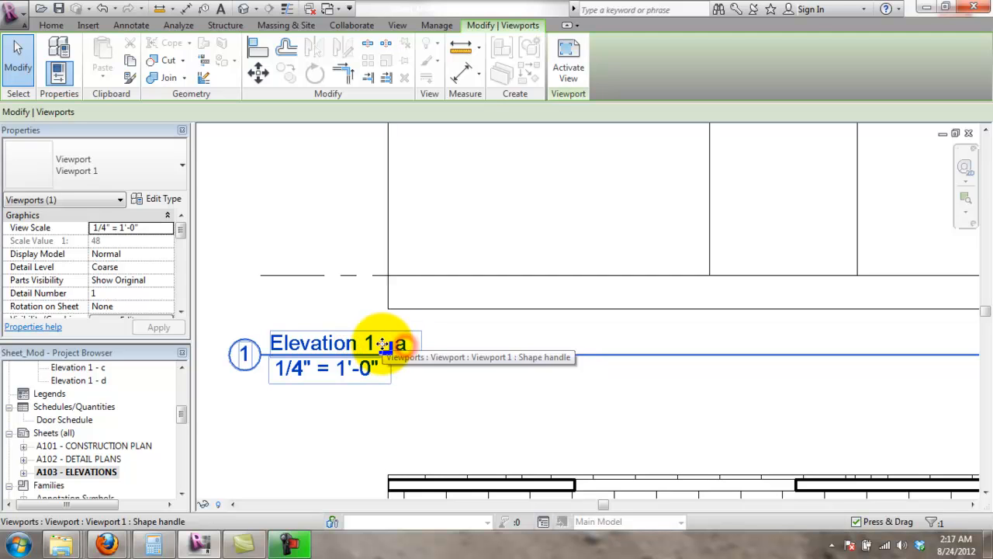
right_click(338, 343)
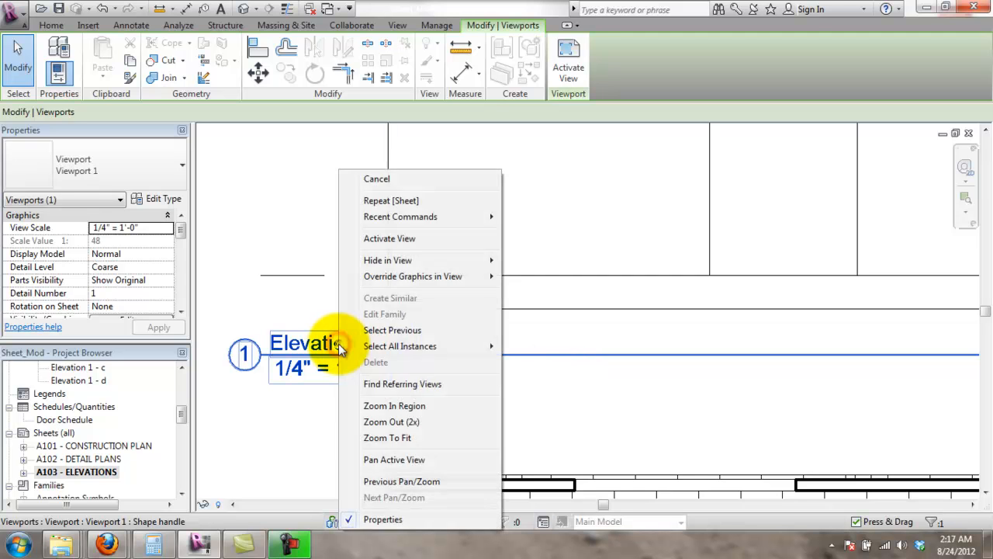
left_click(317, 340)
left_click_drag(182, 416, 186, 395)
double_click(74, 485)
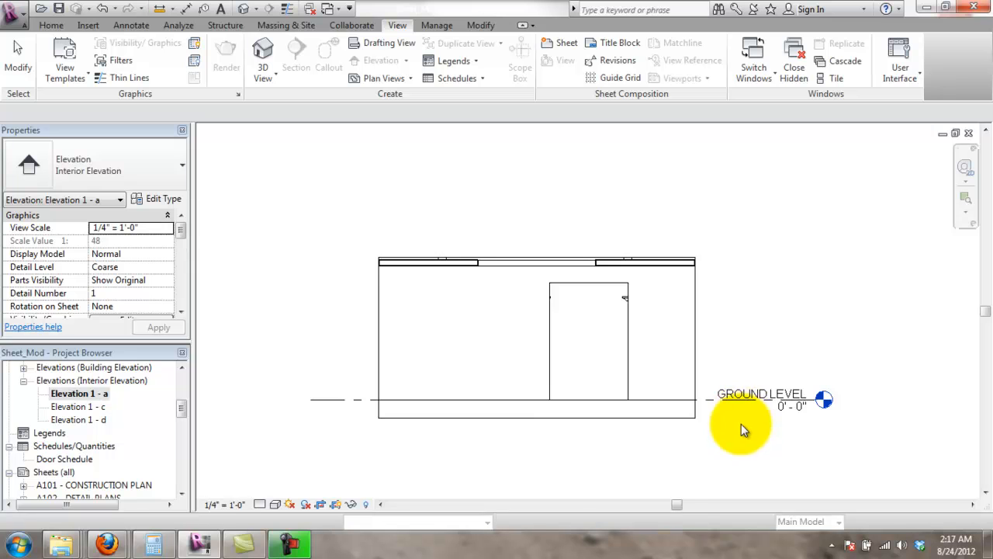
- Rename the Elevation 1 - a view to LIVING ROOM - NORTH
scroll(737, 427, "down", 5)
scroll(735, 448, "up", 4)
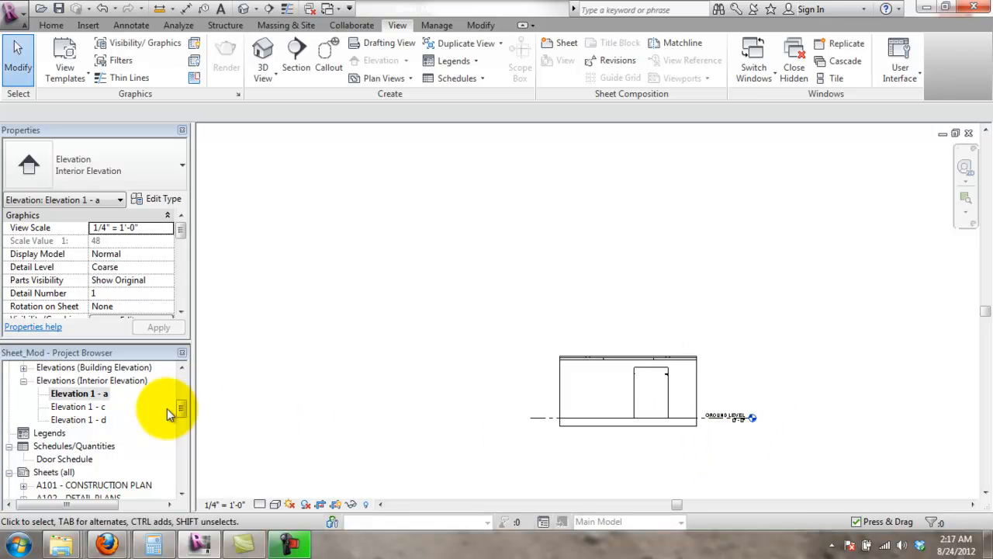
right_click(79, 393)
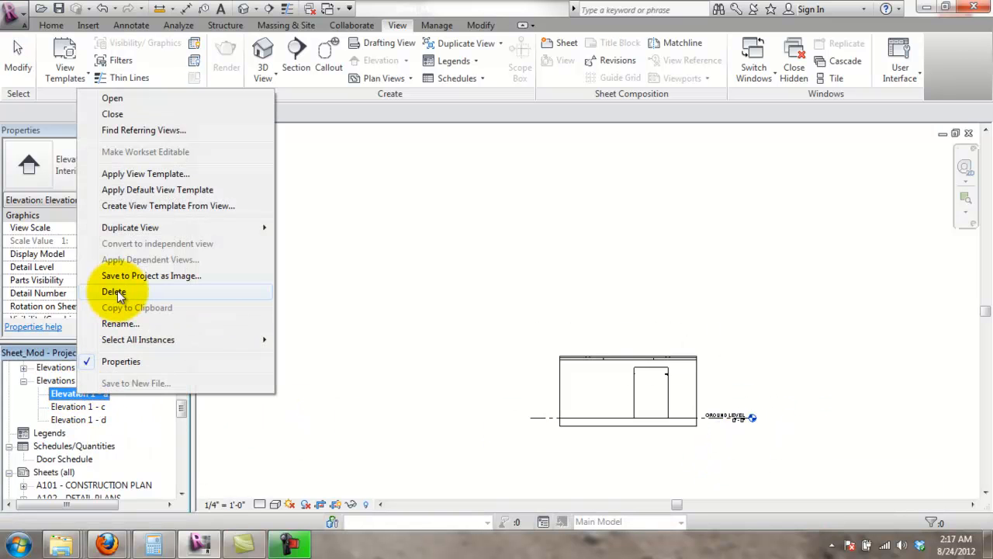
left_click(142, 325)
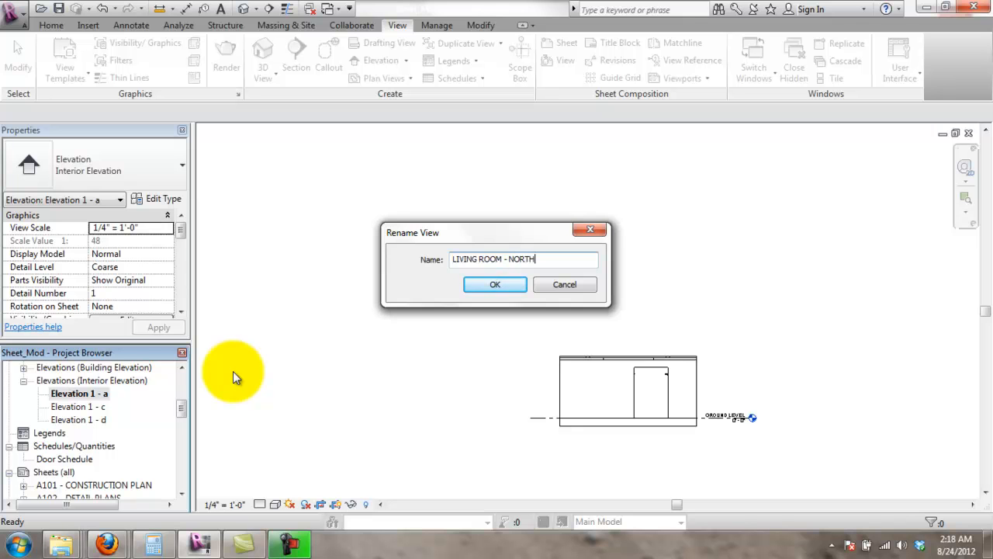
key("Return")
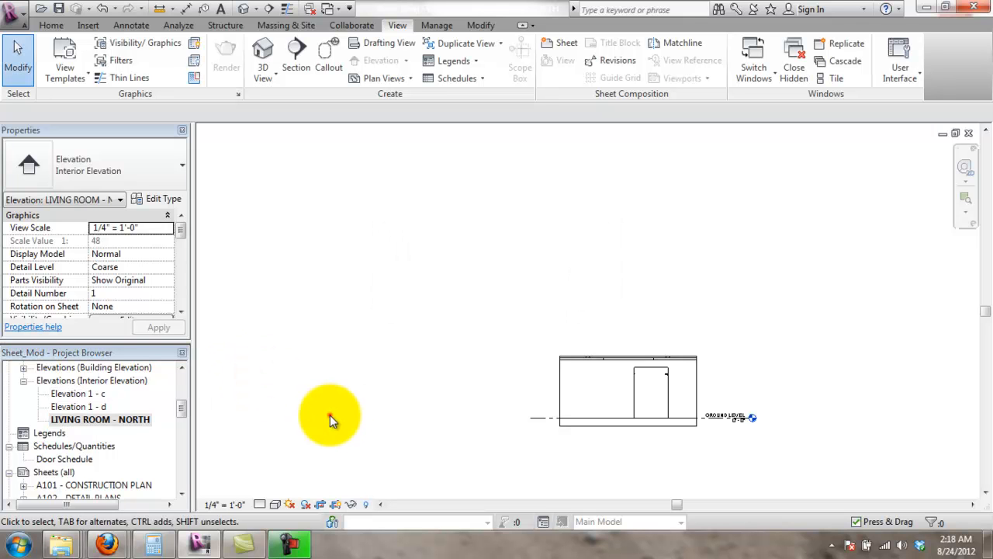
- Check the renamed LIVING ROOM - NORTH viewport on sheet A103, then open GROUND LEVEL - CONSTRUCTION PLAN
left_click_drag(184, 412, 156, 423)
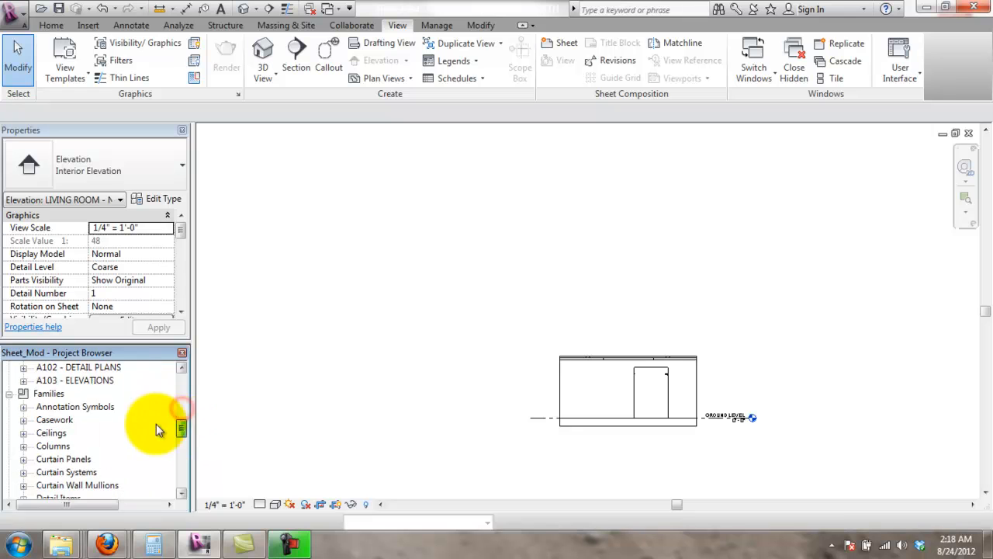
double_click(81, 379)
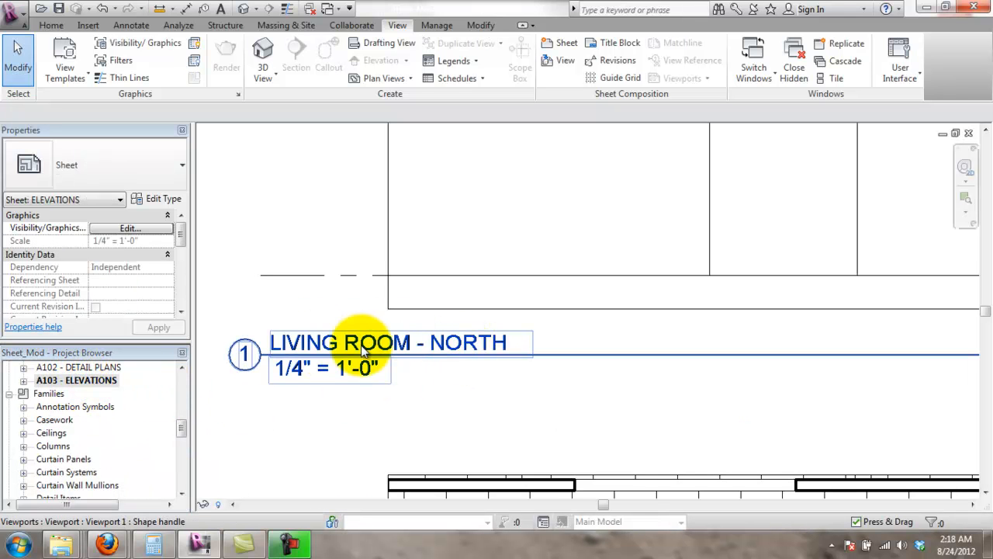
scroll(408, 381, "down", 4)
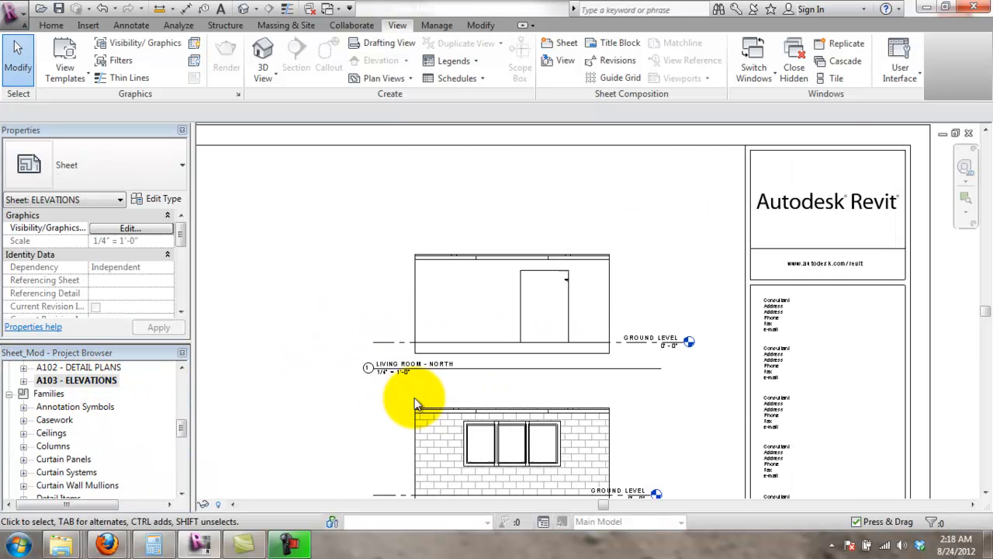
left_click(385, 402)
middle_click_drag(400, 336, 381, 284)
left_click(396, 442)
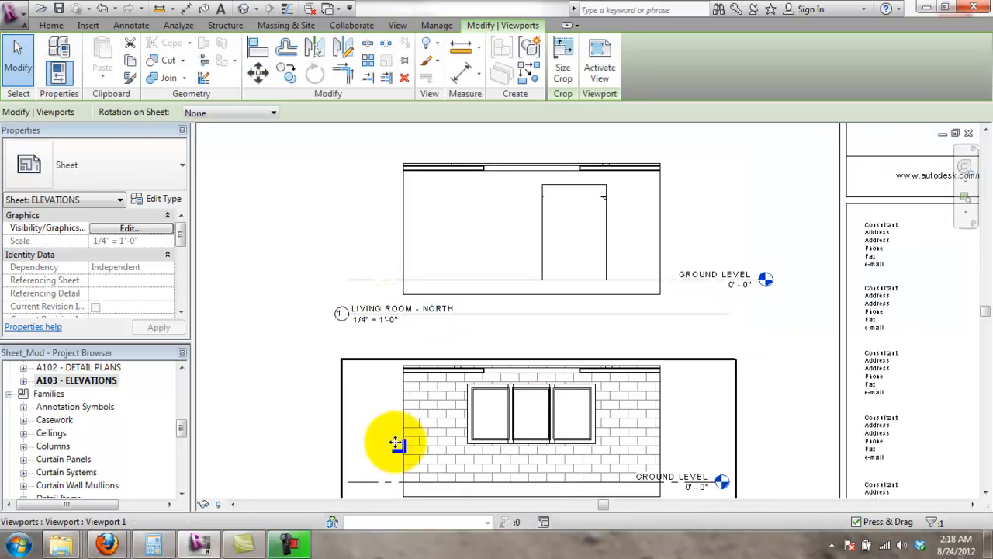
middle_click_drag(396, 442, 377, 357)
middle_click_drag(414, 385, 397, 417)
scroll(401, 236, "down", 2)
middle_click_drag(289, 248, 262, 281)
left_click_drag(186, 433, 186, 378)
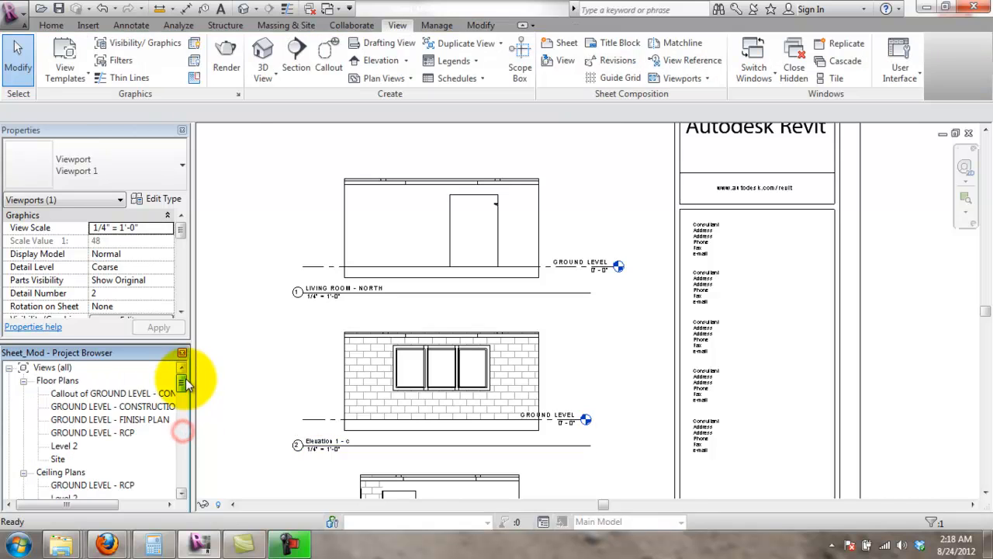
double_click(124, 406)
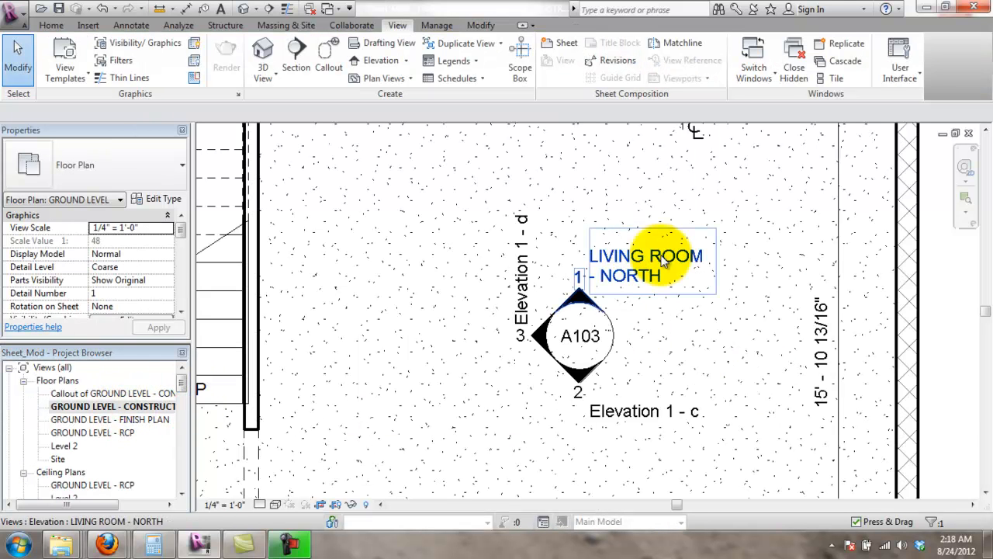
- Select the LIVING ROOM - NORTH elevation marker and review its interior elevation type settings without changes
left_click(683, 322)
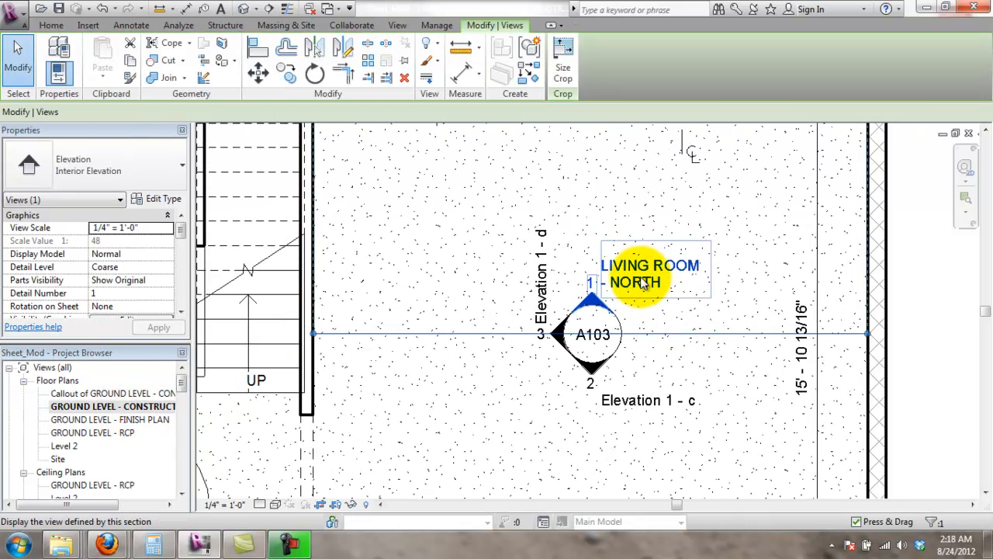
scroll(641, 284, "up", 2)
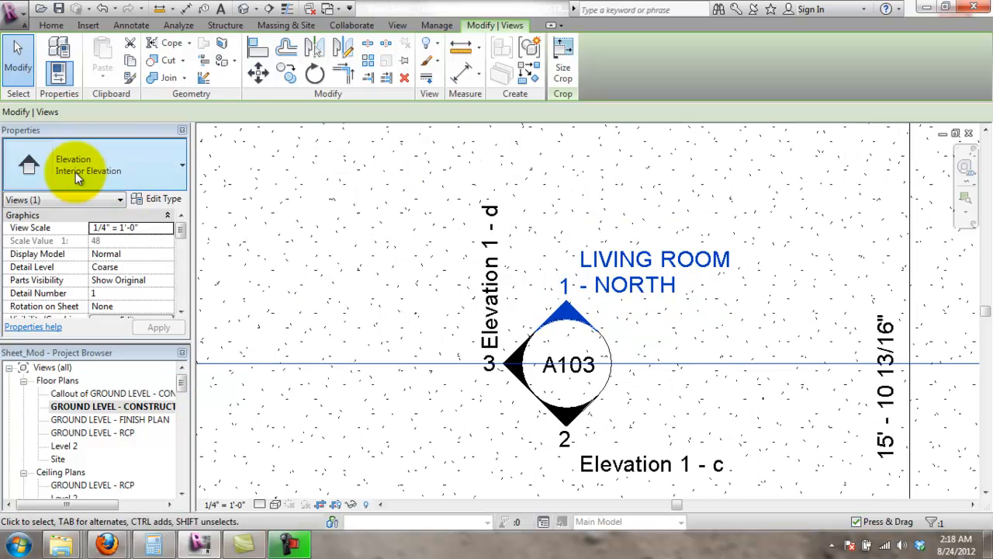
left_click(174, 199)
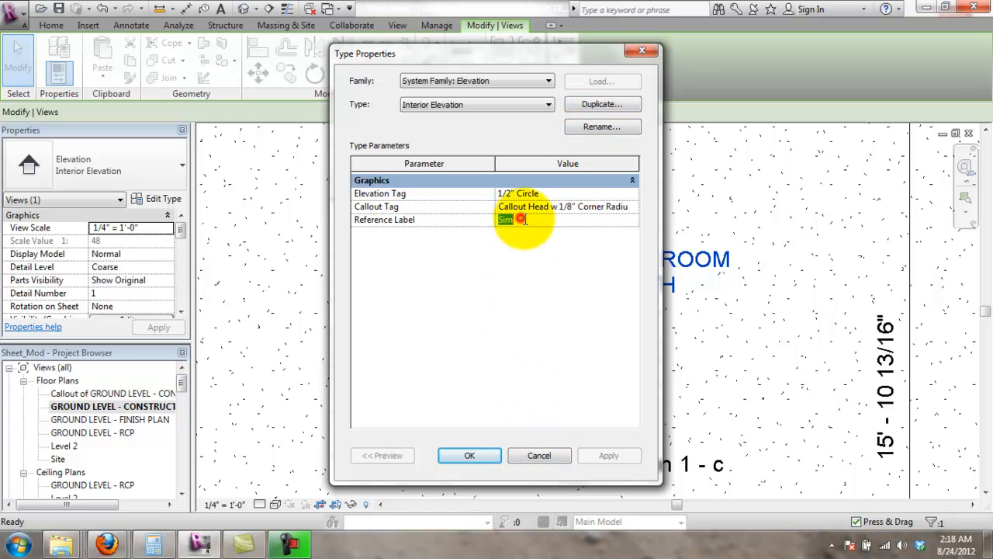
left_click(543, 459)
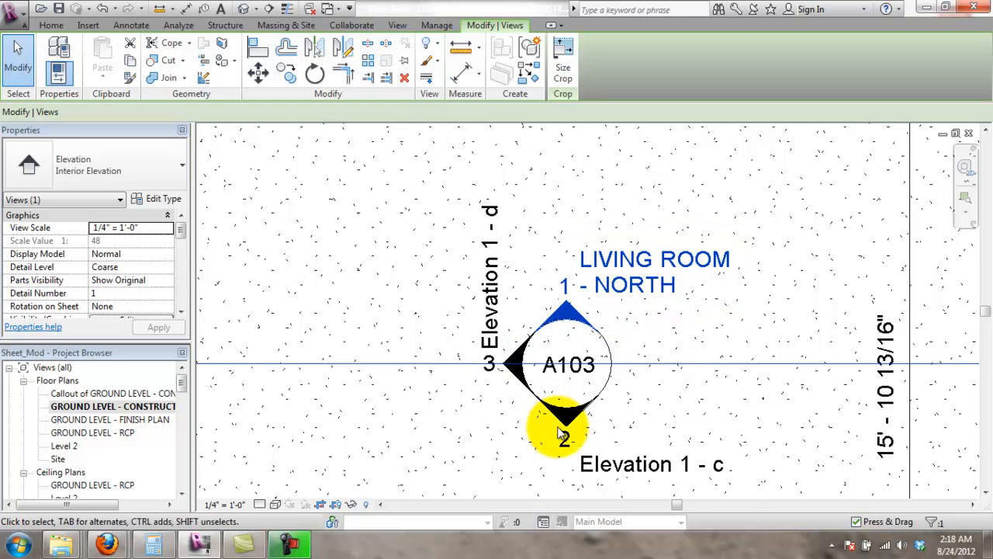
scroll(558, 423, "down", 2)
left_click(478, 426)
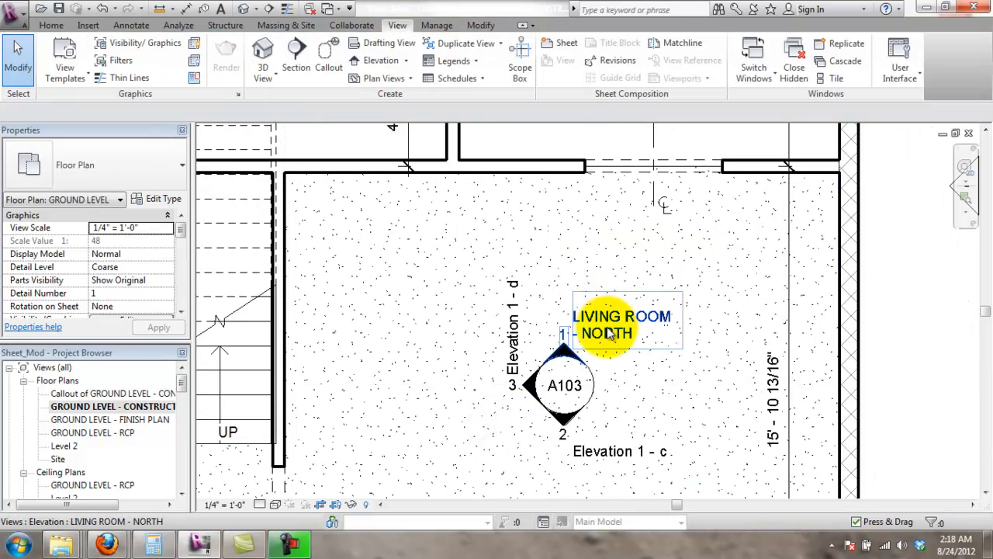
- Select the LIVING ROOM - NORTH elevation and pan the plan around the marker
scroll(596, 340, "up", 1)
left_click(621, 331)
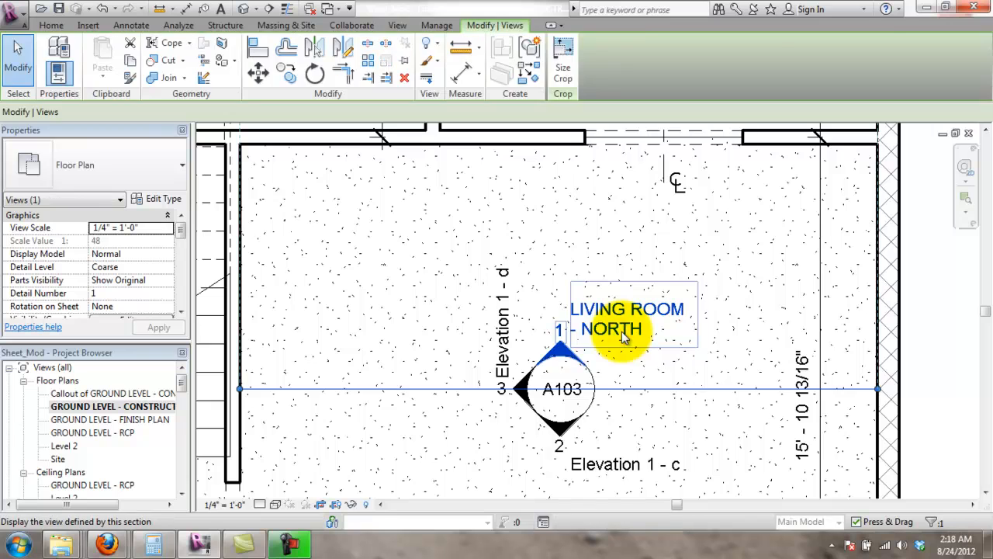
left_click(456, 429)
scroll(527, 395, "down", 2)
scroll(552, 393, "down", 2)
middle_click_drag(739, 418, 771, 381)
scroll(771, 381, "down", 1)
scroll(598, 337, "up", 3)
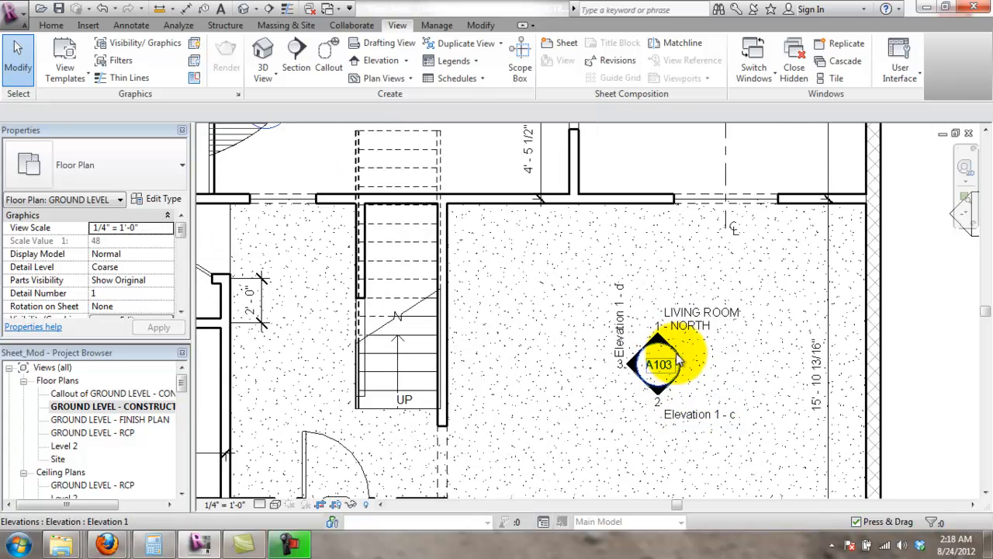
scroll(669, 369, "down", 5)
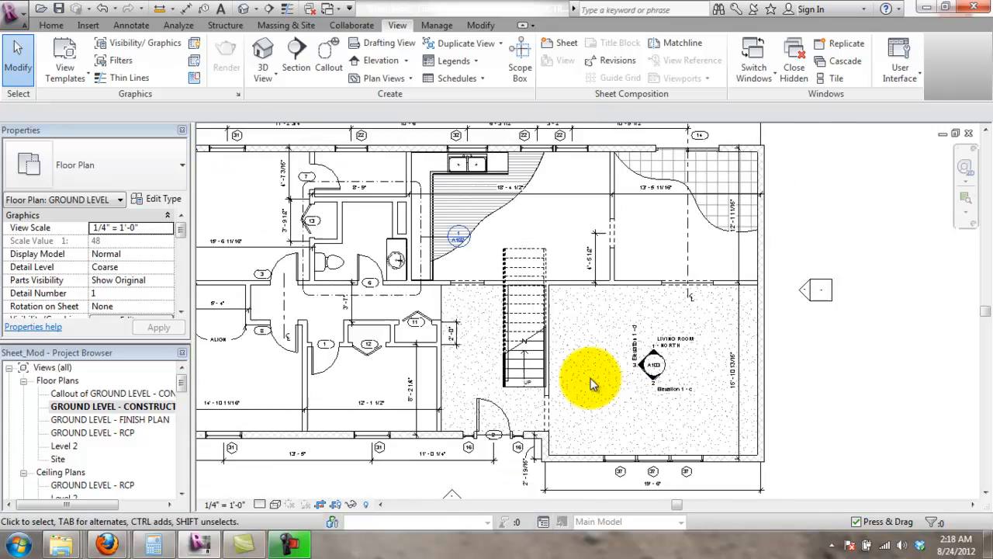
scroll(647, 365, "up", 3)
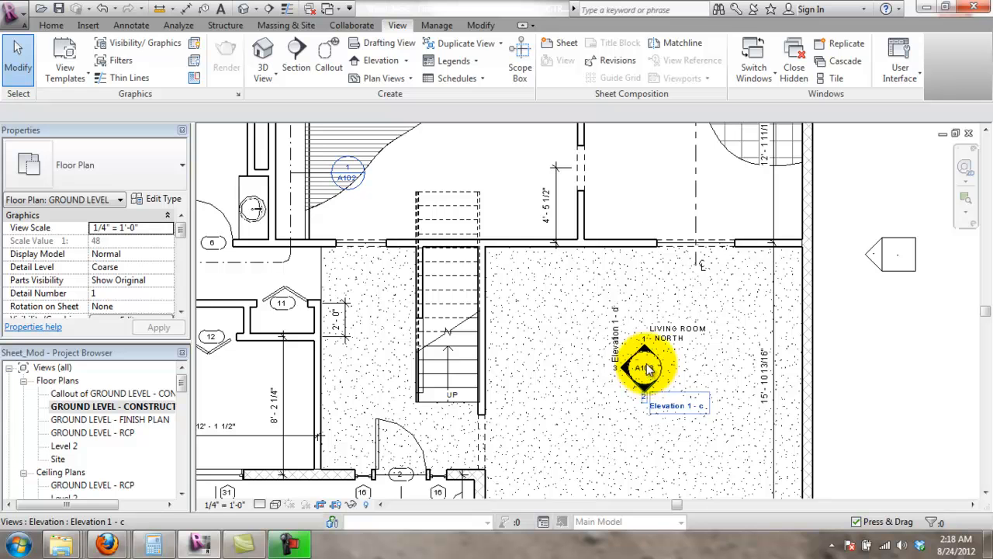
scroll(654, 356, "up", 3)
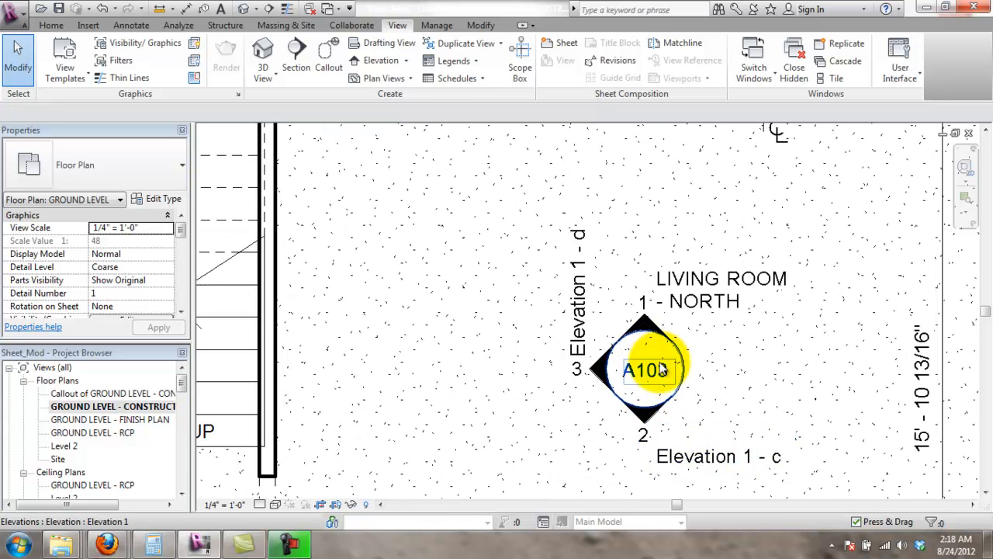
- Open the LIVING ROOM - NORTH elevation view from the marker's arrow
left_click(656, 372)
double_click(657, 372)
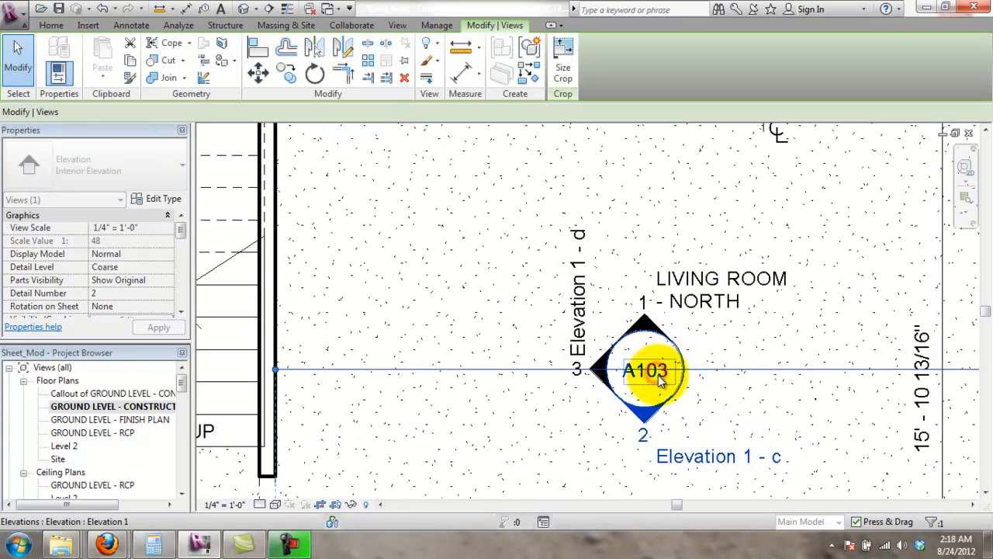
left_click(658, 375)
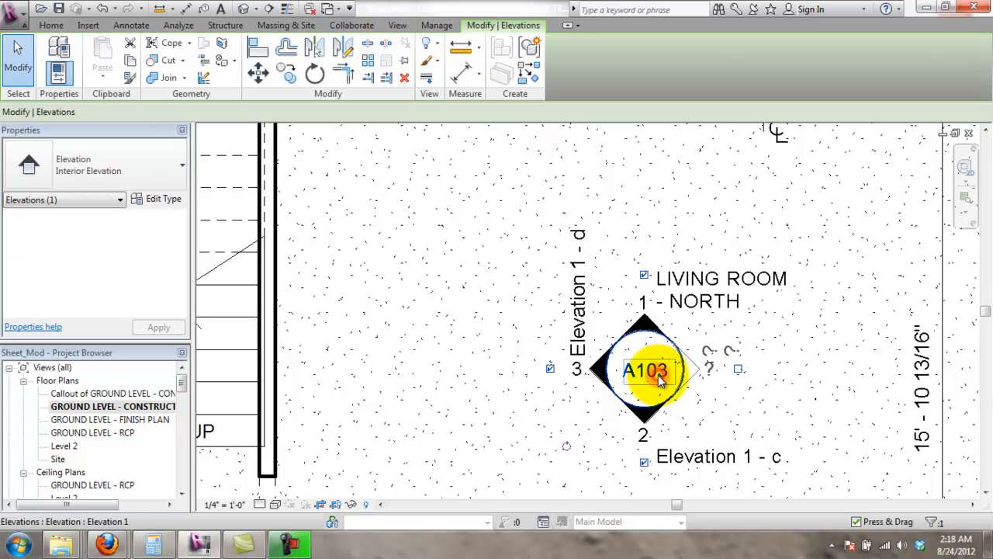
double_click(652, 327)
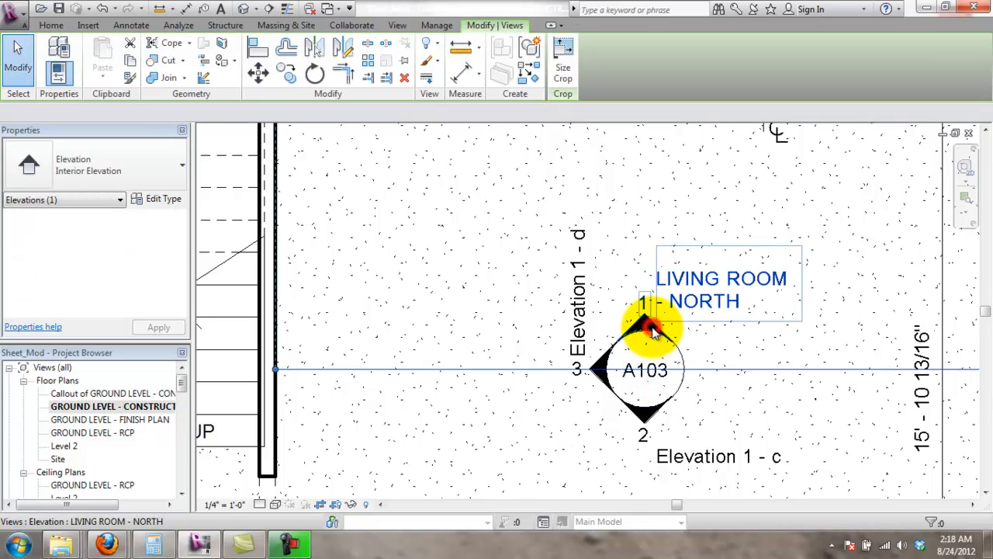
scroll(698, 423, "up", 2)
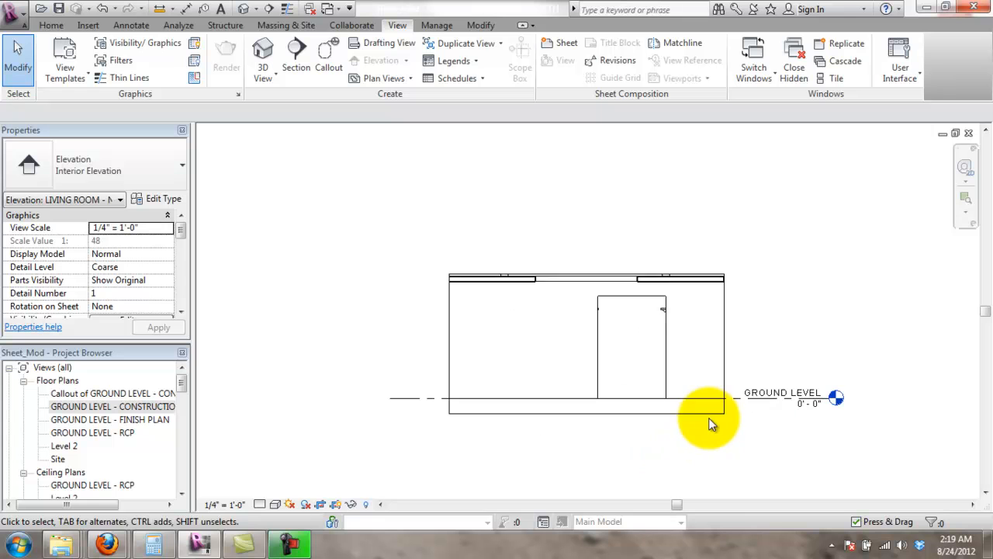
- Open sheet A103 - ELEVATIONS from the Project Browser
left_click_drag(193, 382, 182, 417)
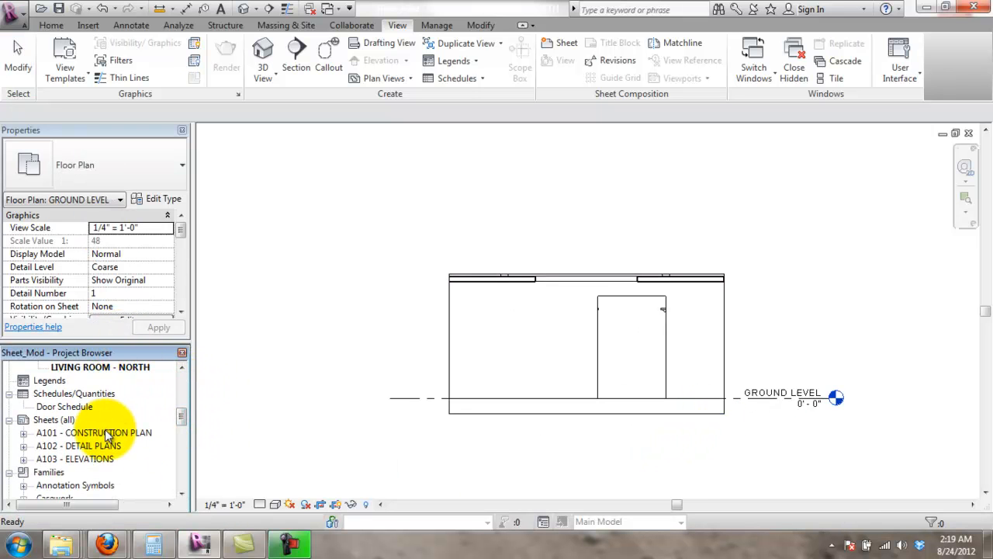
left_click_drag(182, 411, 180, 422)
double_click(75, 406)
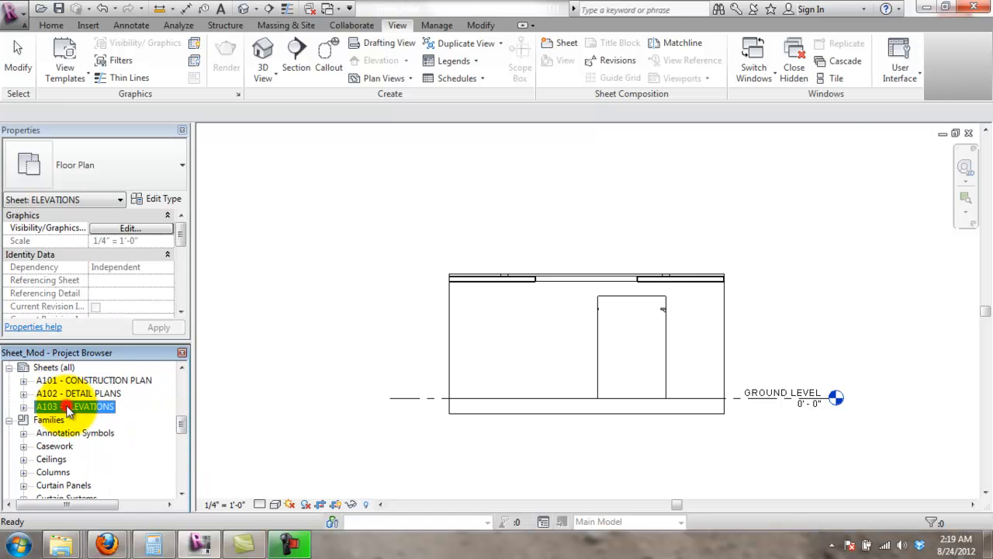
scroll(747, 400, "down", 5)
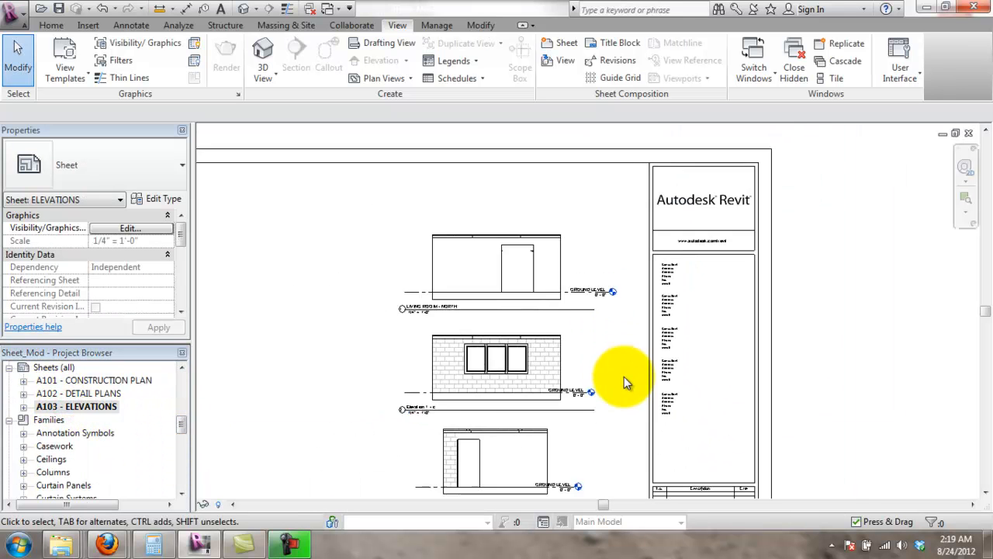
scroll(562, 419, "up", 2)
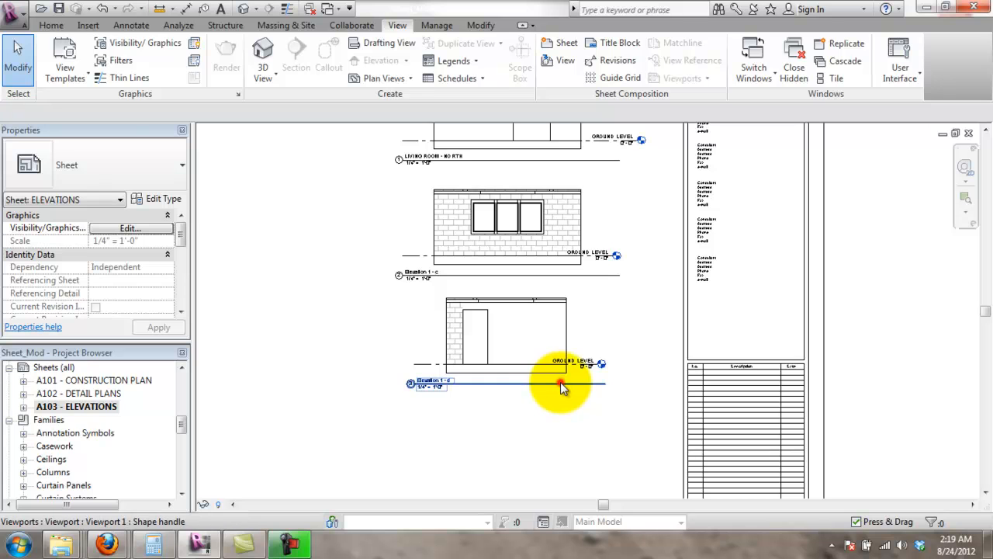
- Shorten the title lines of Elevation 1 - d, Elevation 1 - c and LIVING ROOM - NORTH viewports
left_click(560, 382)
scroll(607, 347, "up", 1)
scroll(607, 347, "up", 1)
left_click(626, 382)
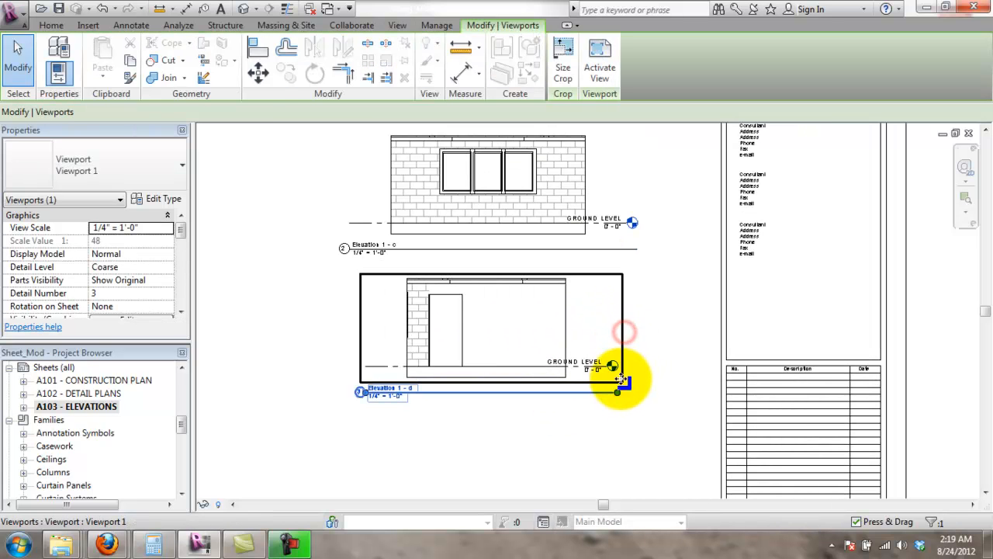
left_click_drag(618, 396, 426, 403)
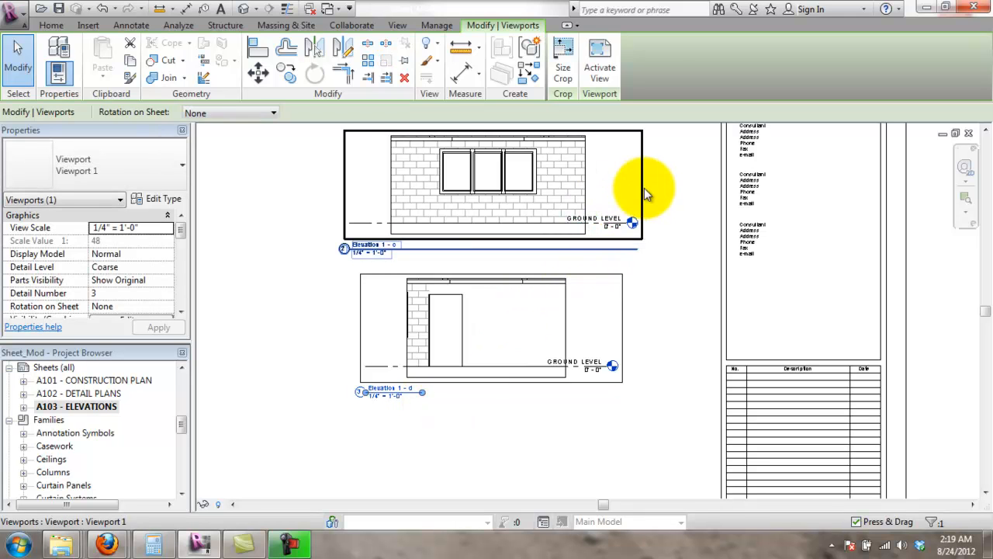
left_click(644, 191)
left_click_drag(639, 249, 399, 263)
left_click(448, 423)
scroll(485, 342, "down", 1)
middle_click_drag(523, 275, 516, 434)
scroll(443, 338, "up", 1)
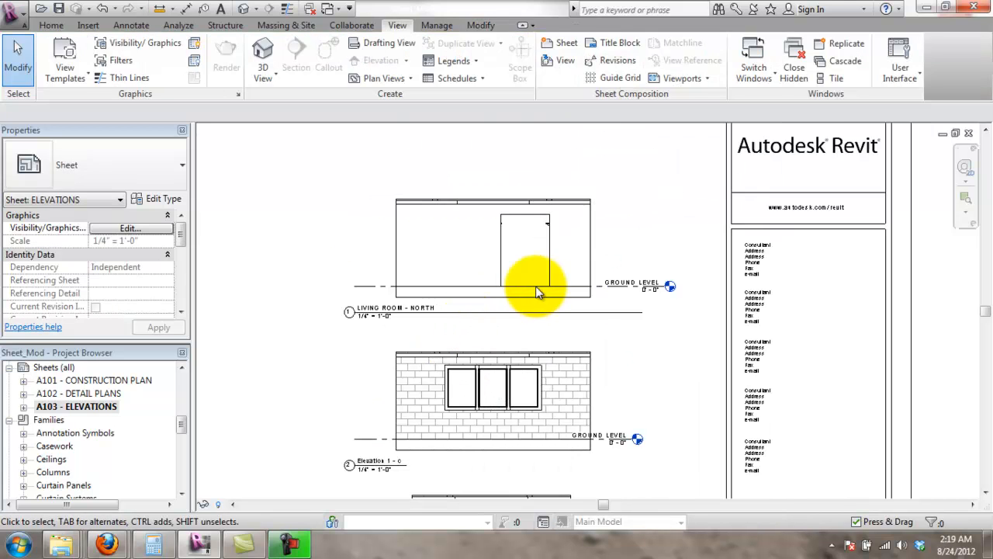
left_click(609, 310)
left_click_drag(643, 312, 447, 330)
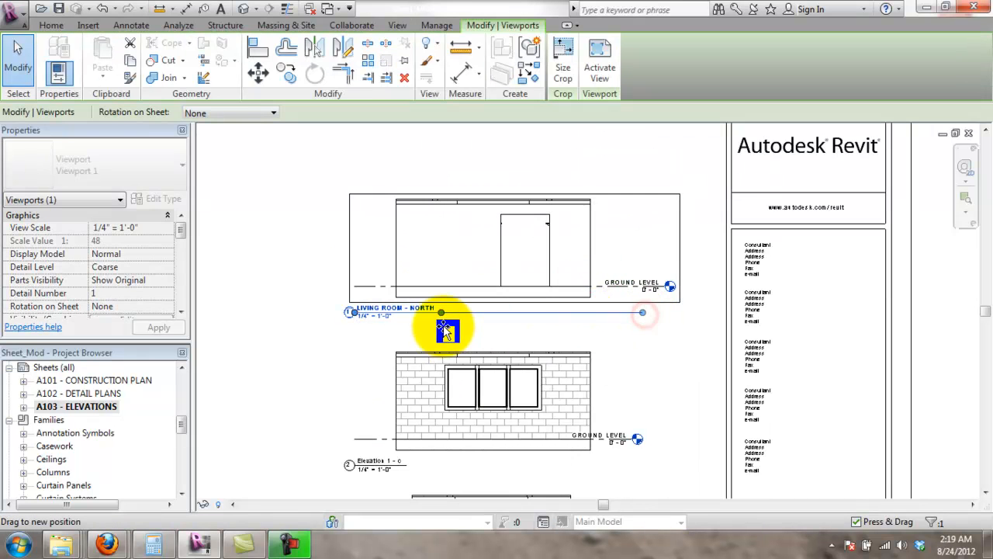
left_click(327, 375)
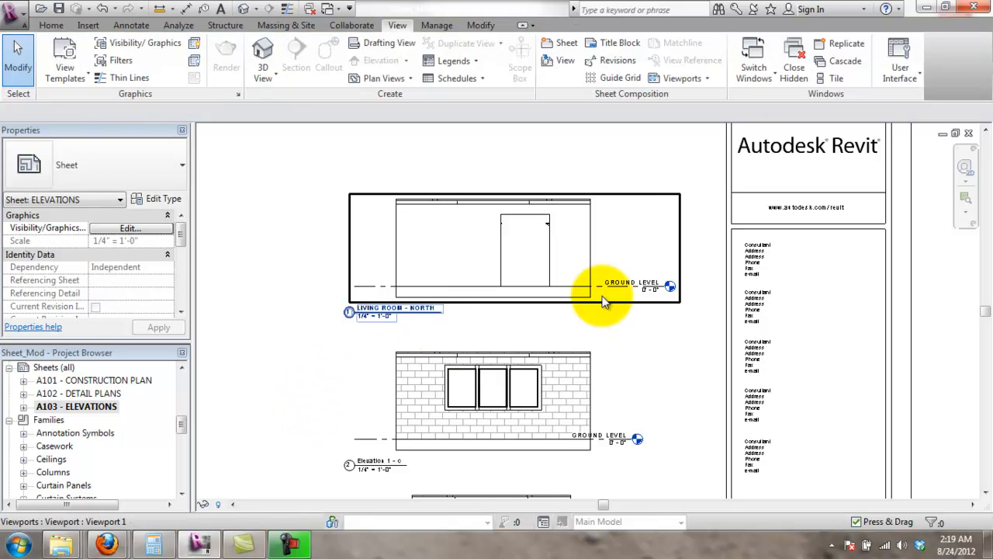
- Review the LIVING ROOM - NORTH viewport's crop region size settings, cancelling without changes
left_click(631, 200)
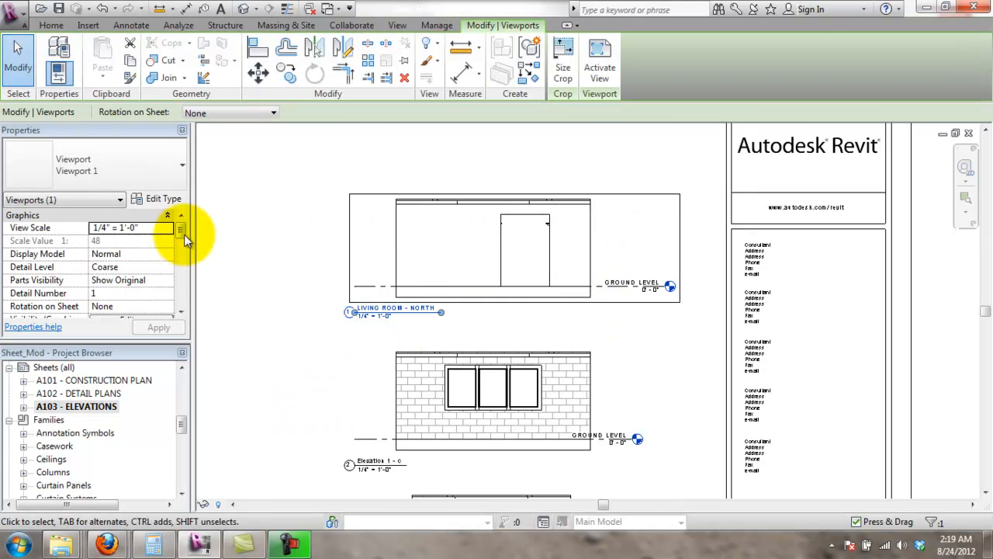
scroll(184, 234, "down", 1)
left_click_drag(184, 242, 183, 294)
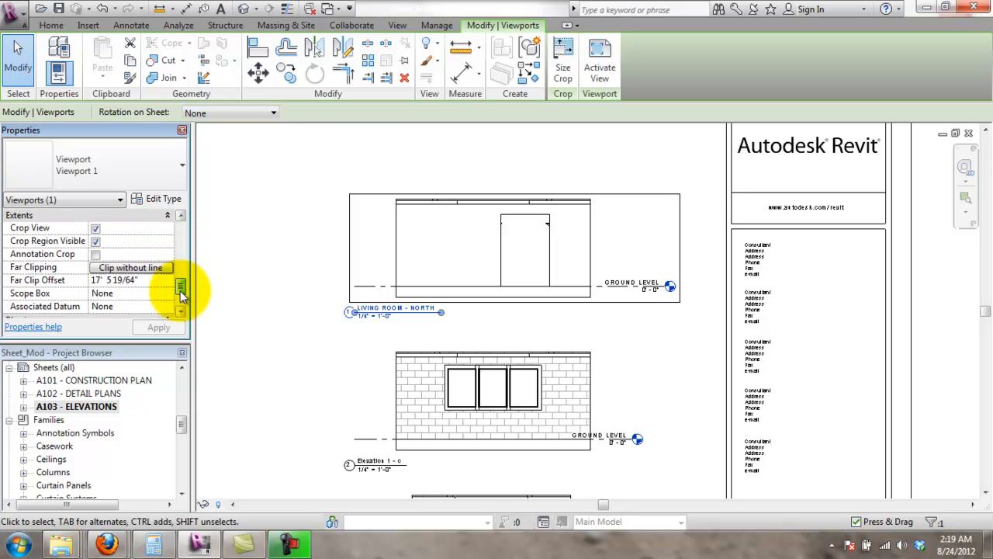
left_click_drag(181, 293, 230, 213)
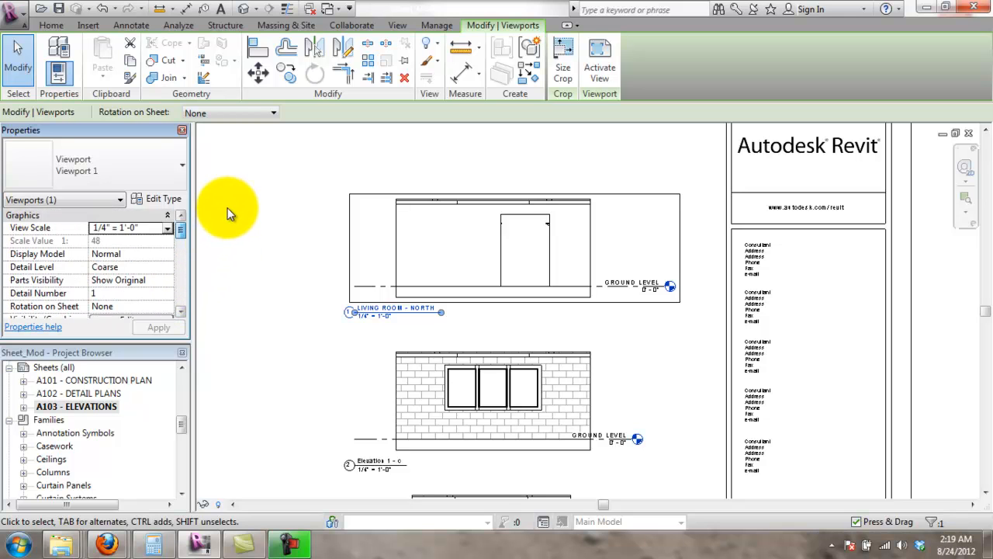
left_click(295, 267)
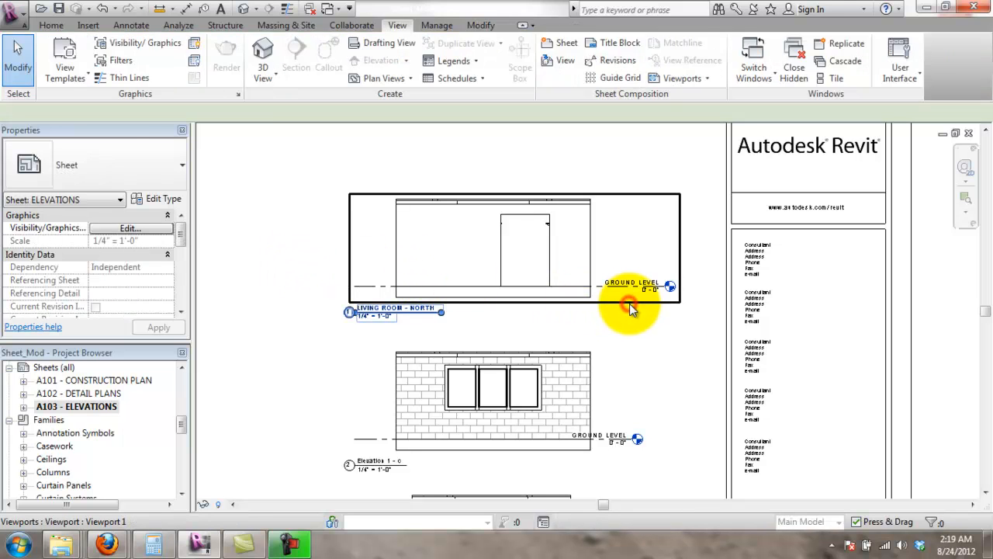
left_click(629, 304)
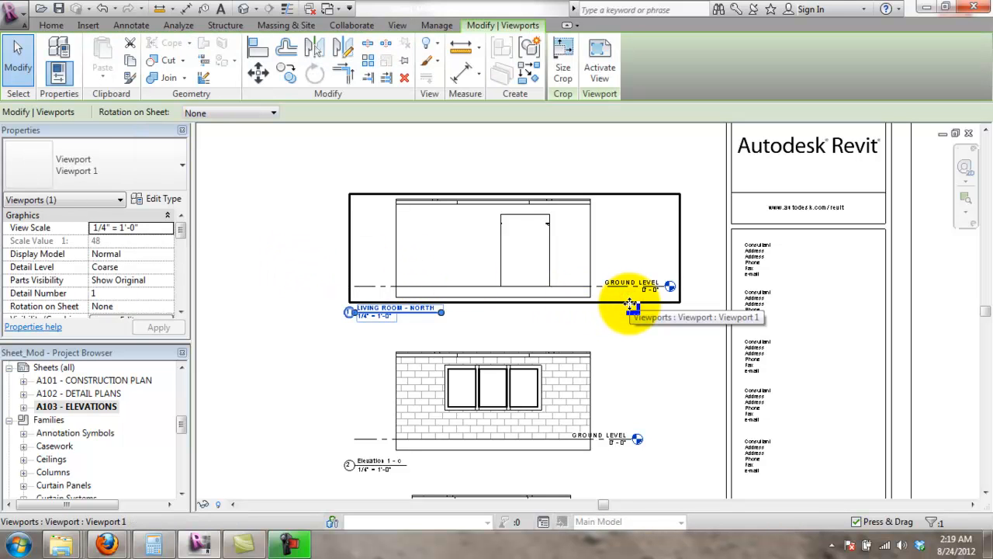
right_click(630, 305)
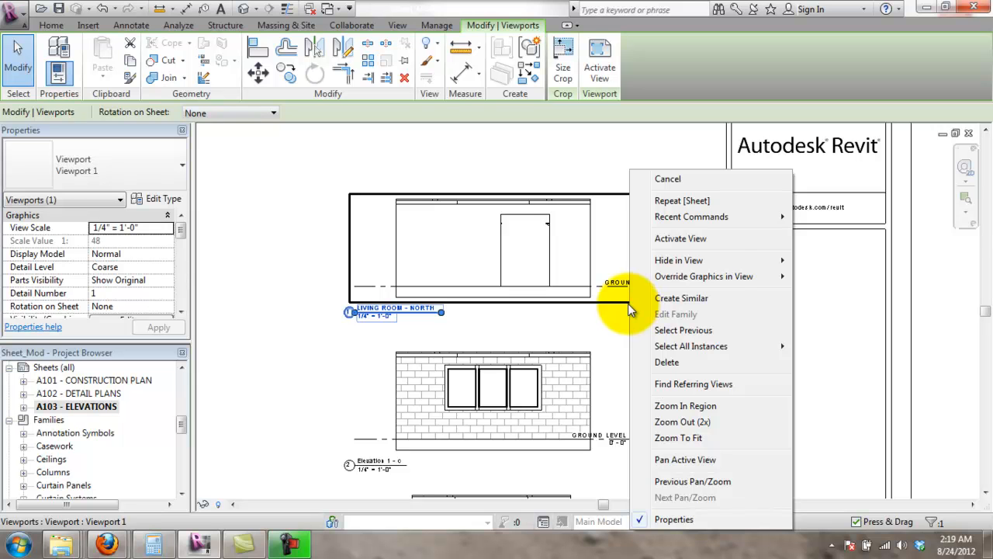
left_click(628, 303)
left_click(564, 70)
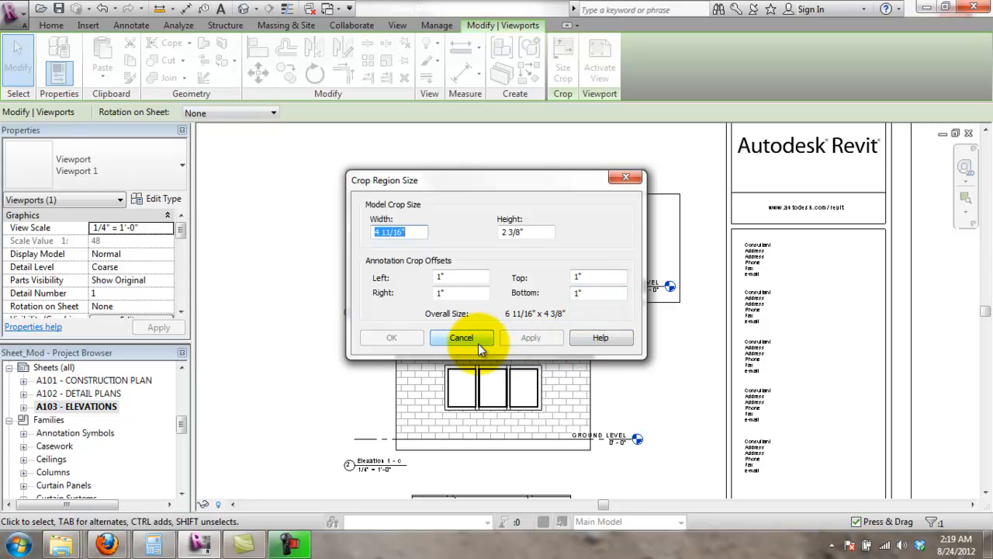
left_click_drag(492, 185, 399, 308)
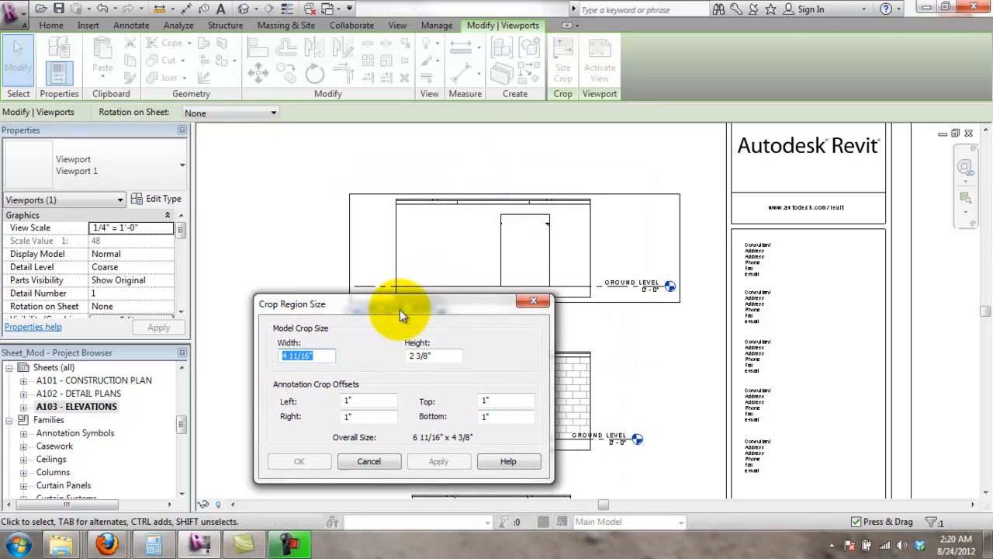
left_click(370, 464)
left_click(382, 335)
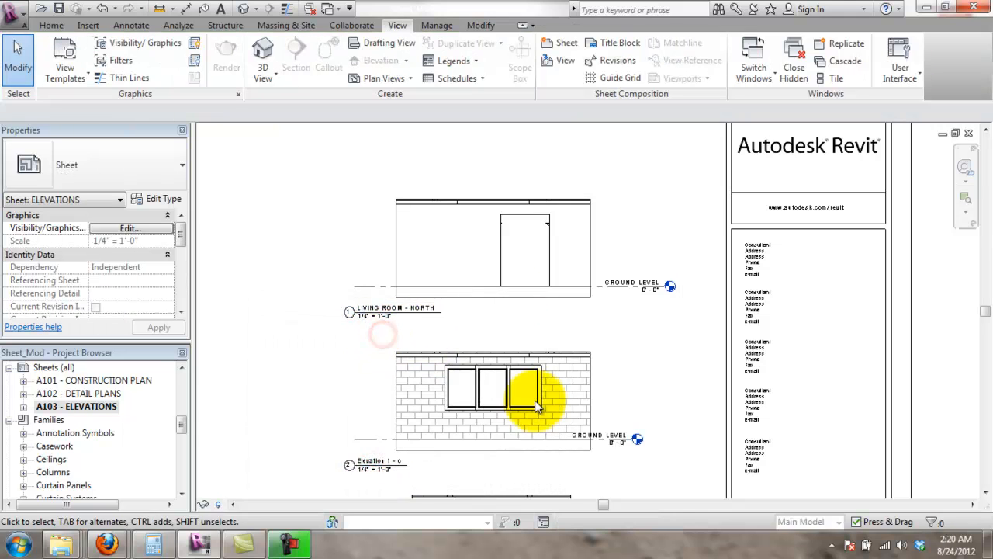
- Rearrange the elevation viewports into a vertical stack beside the title block
scroll(488, 288, "down", 4)
left_click_drag(498, 411, 458, 331)
left_click(468, 448)
left_click_drag(464, 253, 479, 270)
left_click(727, 359)
scroll(488, 365, "down", 2)
middle_click_drag(656, 390, 824, 388)
scroll(701, 348, "up", 3)
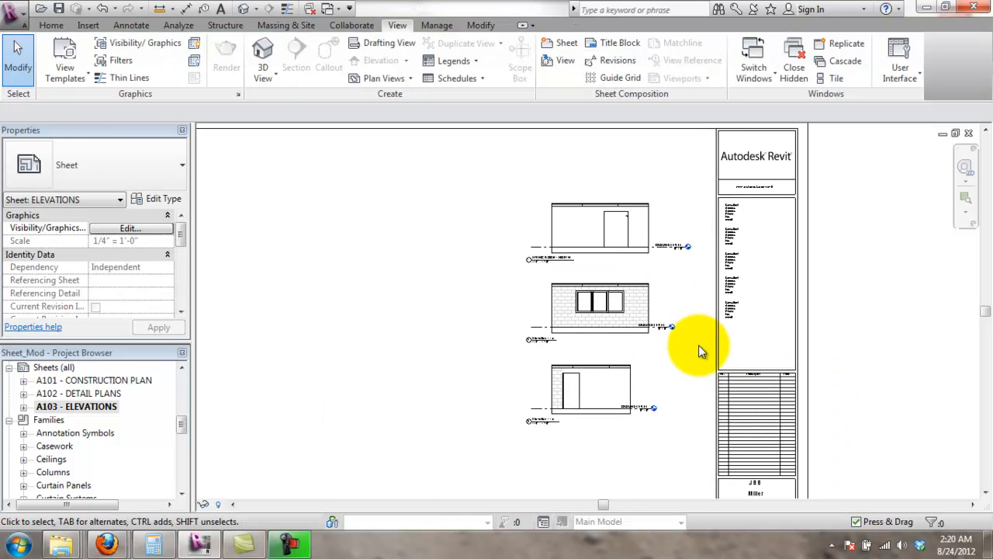
scroll(641, 416, "down", 2)
scroll(643, 375, "down", 1)
scroll(633, 392, "up", 2)
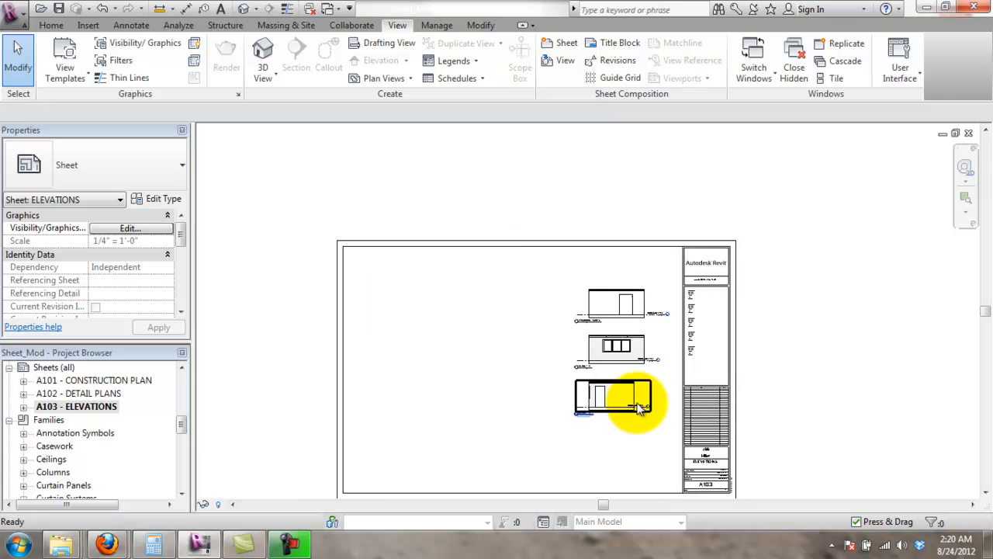
left_click(208, 389)
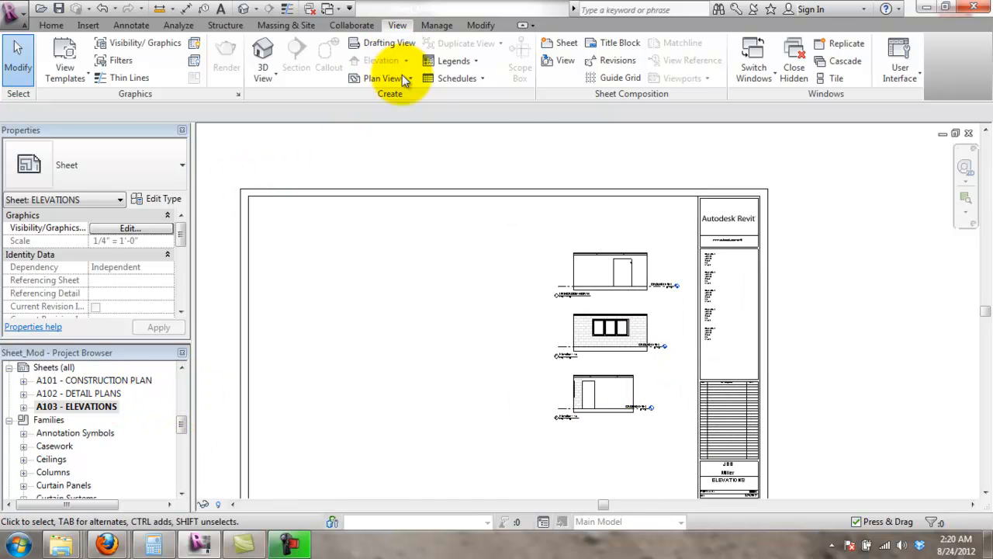
- Create new sheet A104 with the D 22 x 34 Horizontal title block
left_click(557, 45)
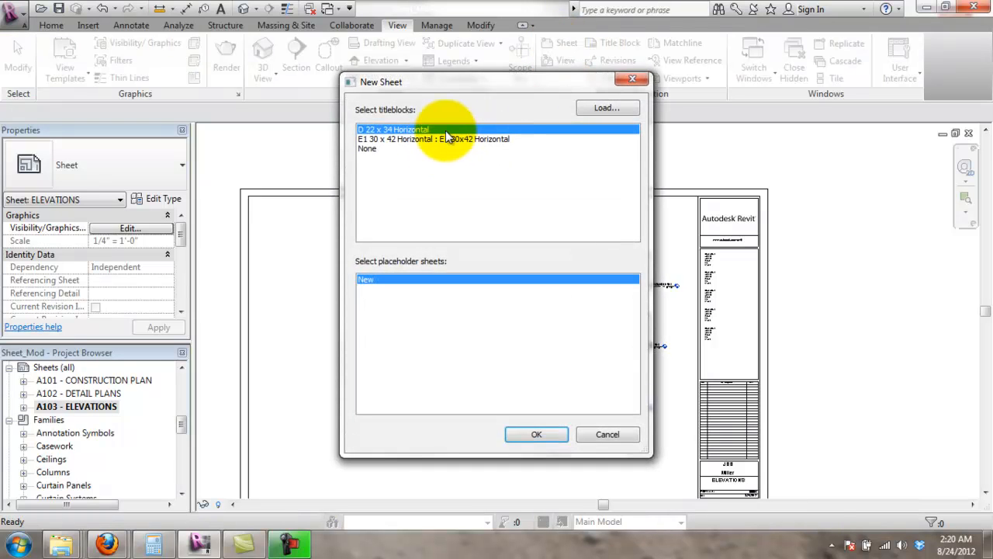
double_click(447, 132)
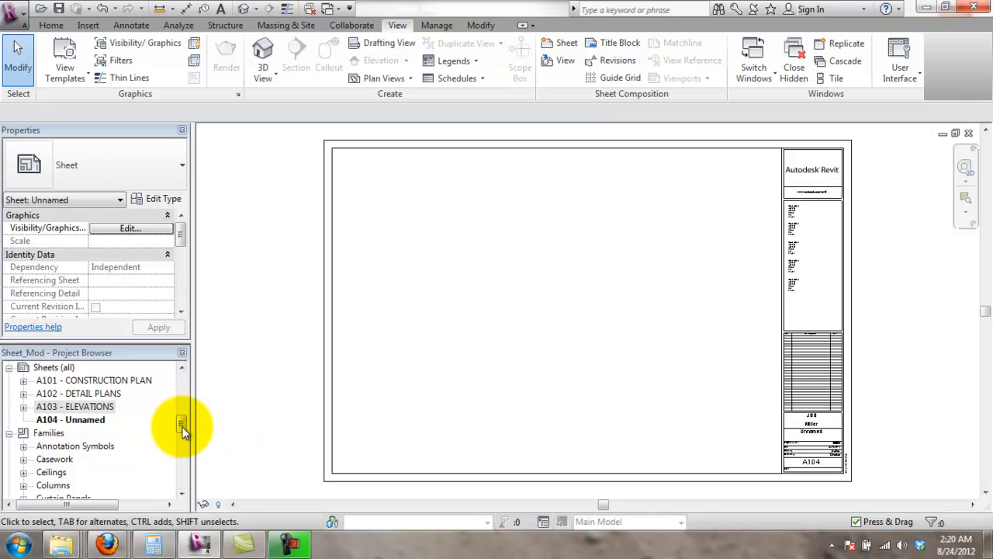
left_click_drag(184, 431, 188, 372)
- Place the GROUND LEVEL - FINISH PLAN view on sheet A104 and position the viewport
left_click(137, 419)
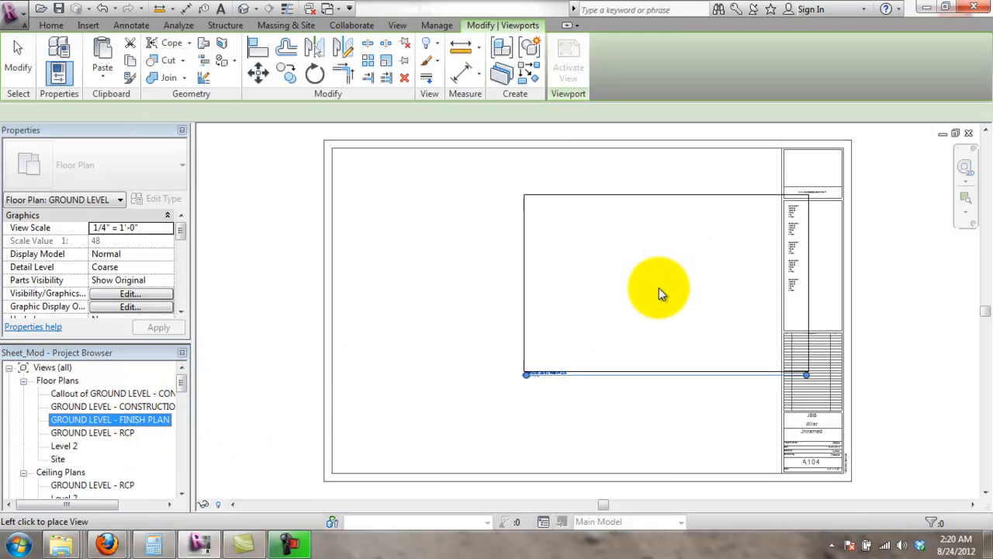
left_click(630, 307)
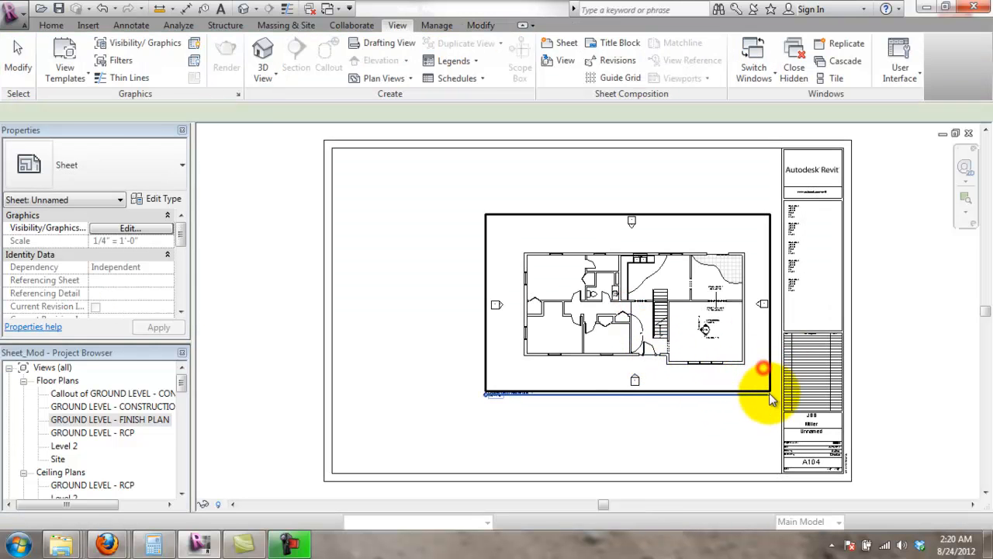
left_click(769, 393)
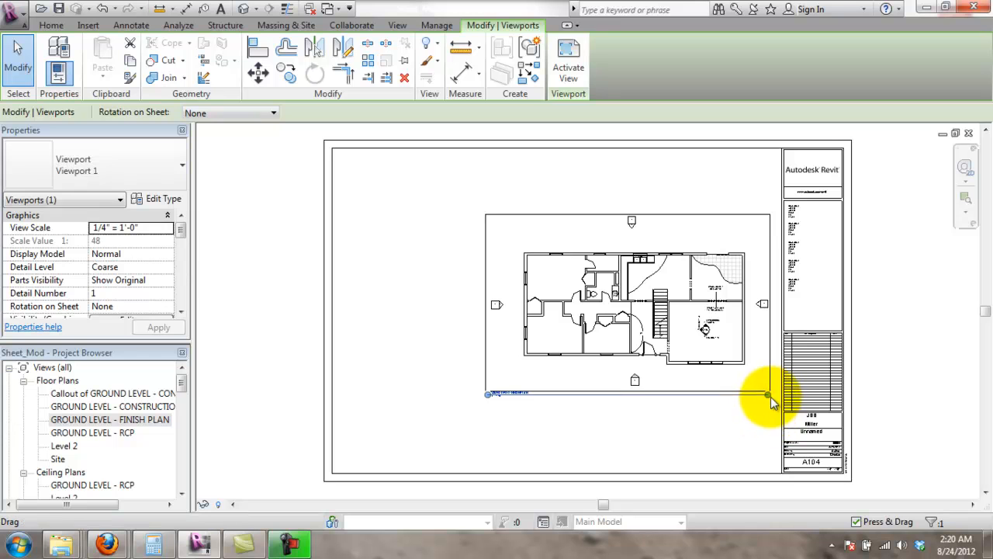
left_click_drag(534, 398, 544, 399)
left_click(905, 379)
scroll(663, 328, "up", 5)
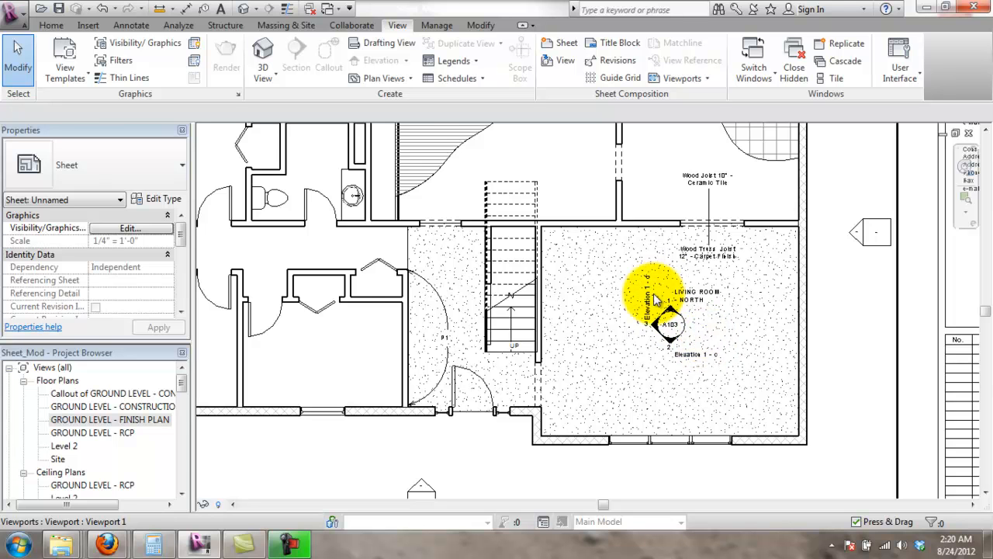
scroll(653, 294, "down", 3)
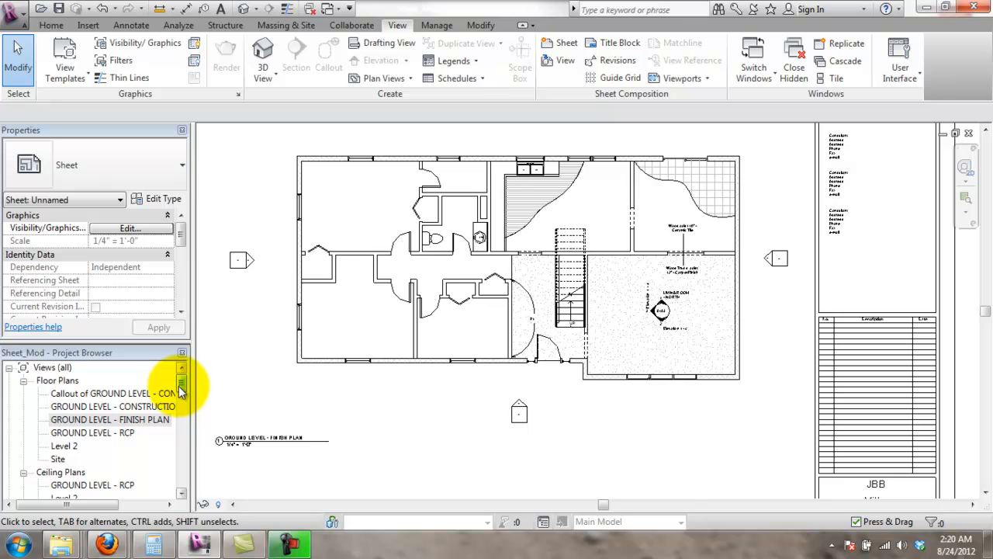
- Open GROUND LEVEL - FINISH PLAN and hide the living room elevation marker with its A103 tag
double_click(119, 419)
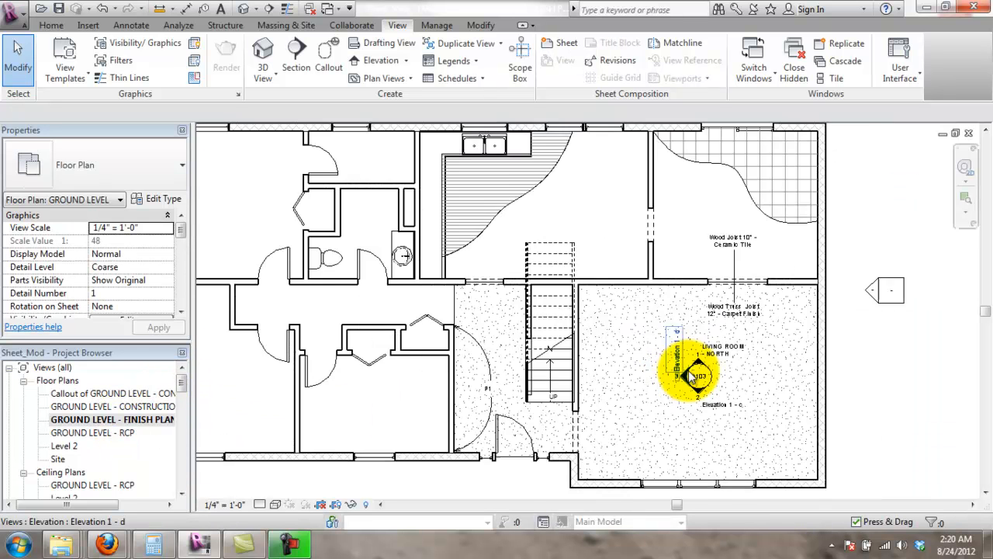
scroll(690, 374, "up", 2)
double_click(708, 377)
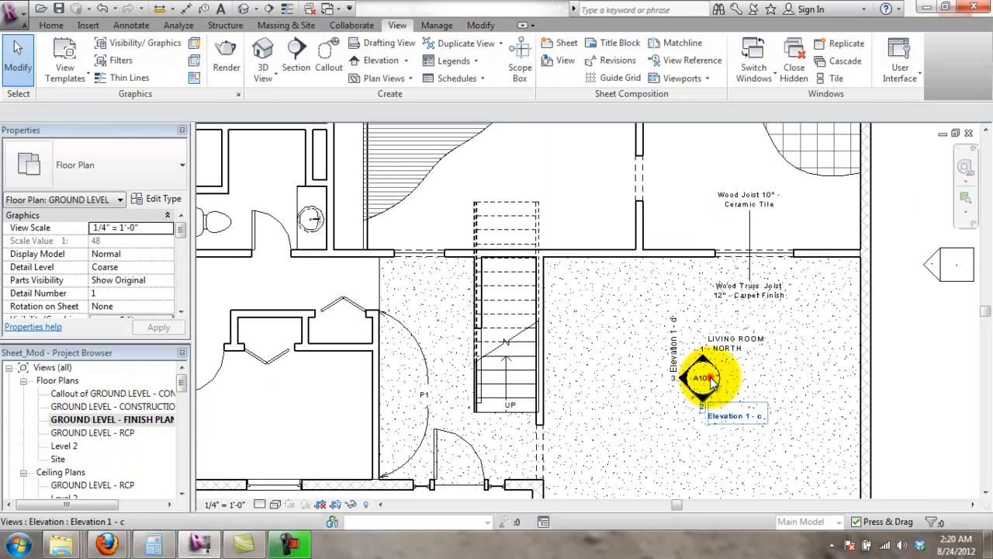
left_click(707, 376)
scroll(708, 380, "up", 5)
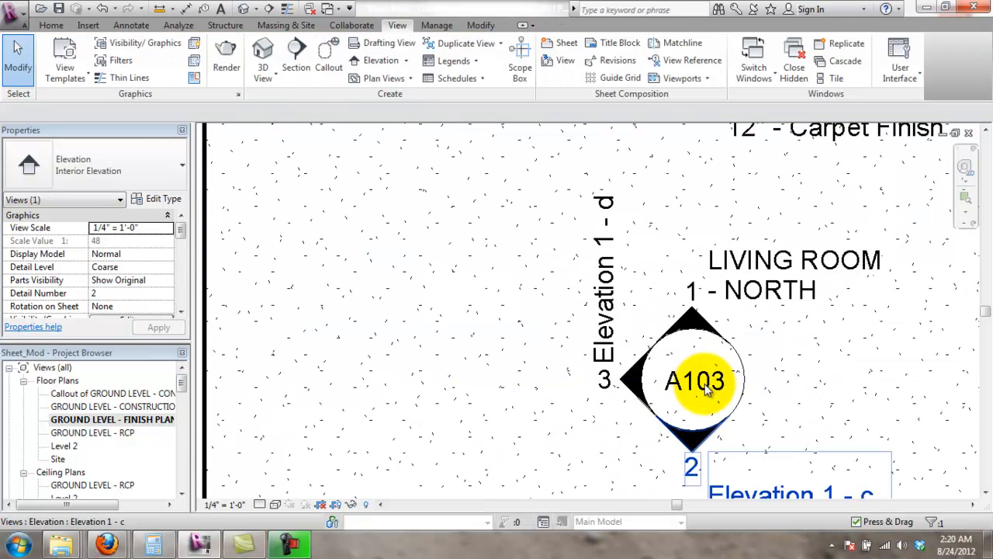
right_click(707, 390)
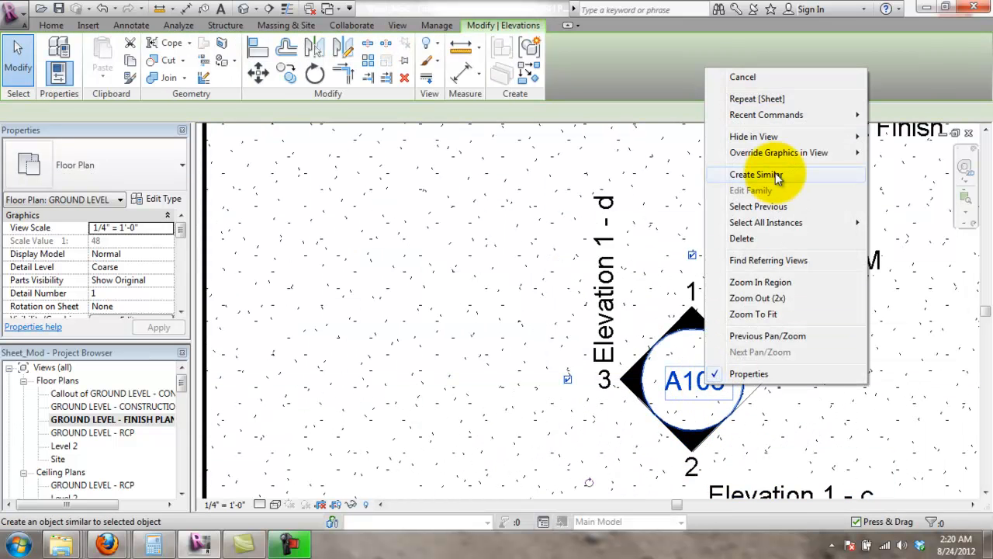
mouse_move(811, 141)
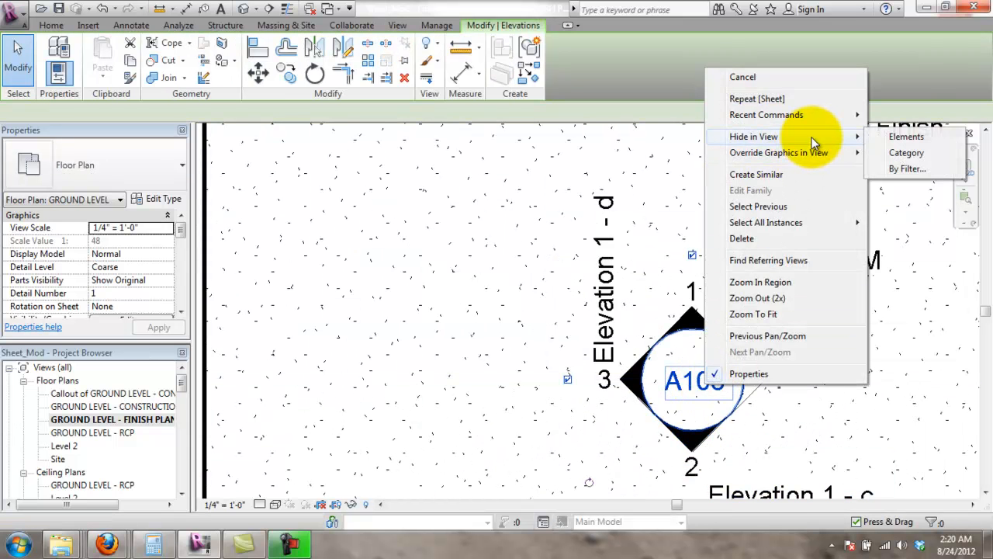
left_click(933, 139)
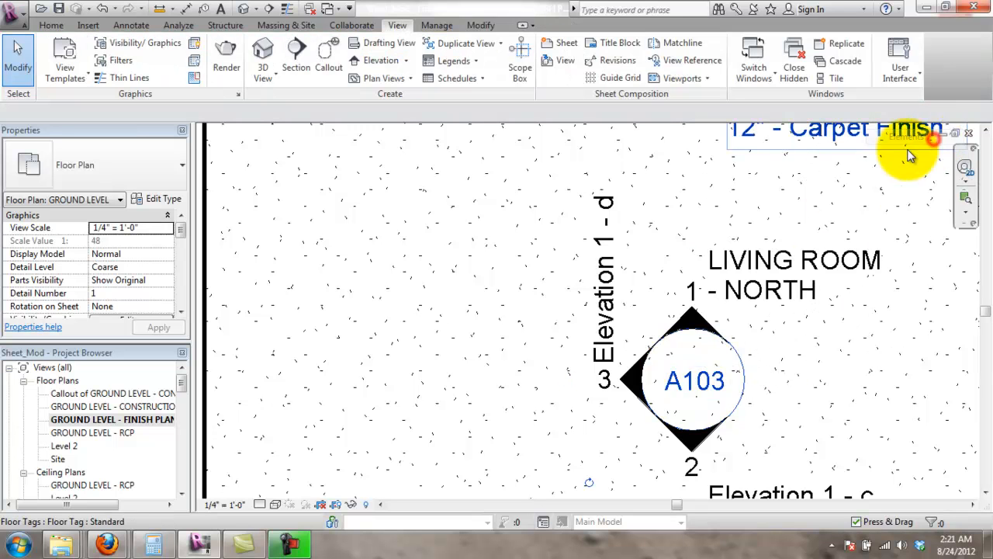
- Hide the LIVING ROOM 1 - NORTH title and the Elevation 1 - d and Elevation 1 - c tags
right_click(707, 330)
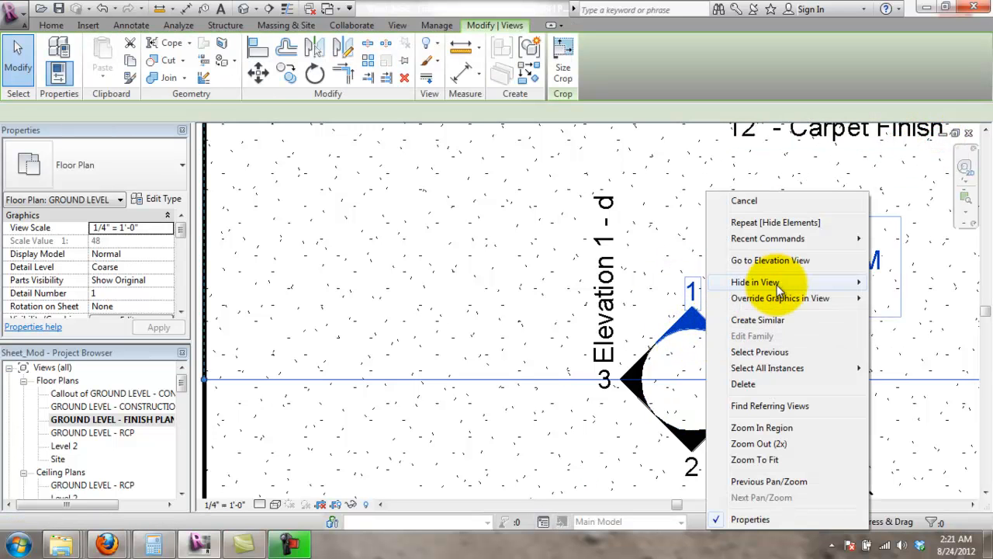
mouse_move(806, 282)
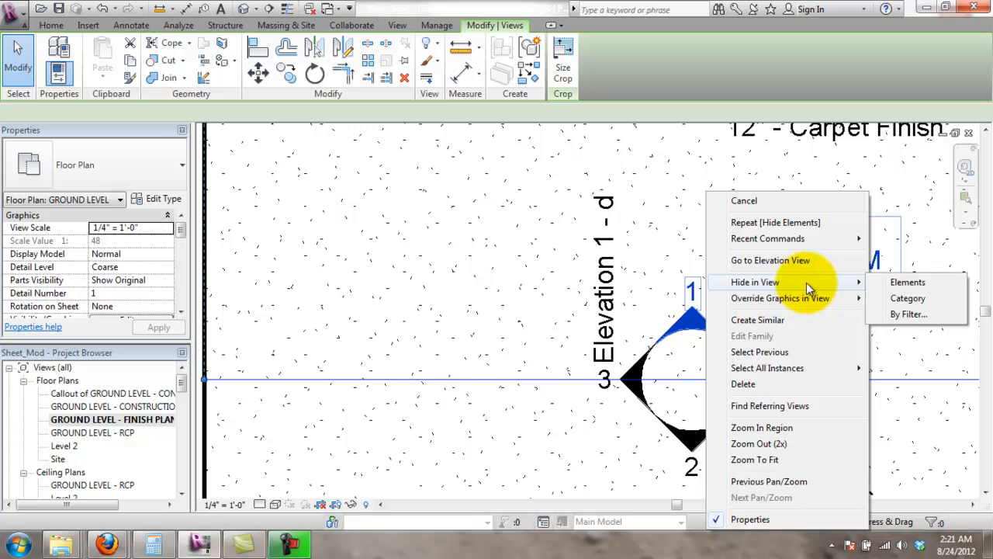
left_click(898, 282)
right_click(644, 363)
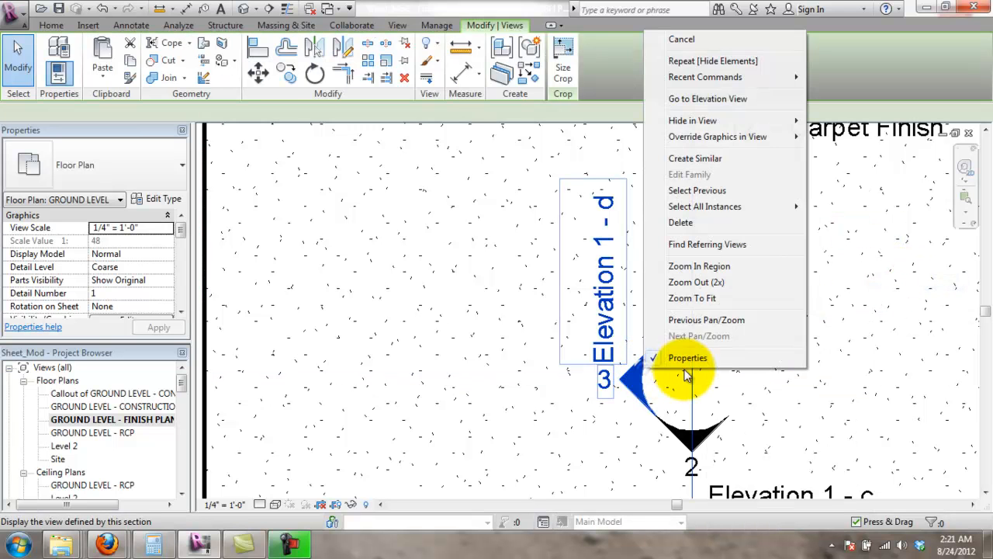
mouse_move(749, 209)
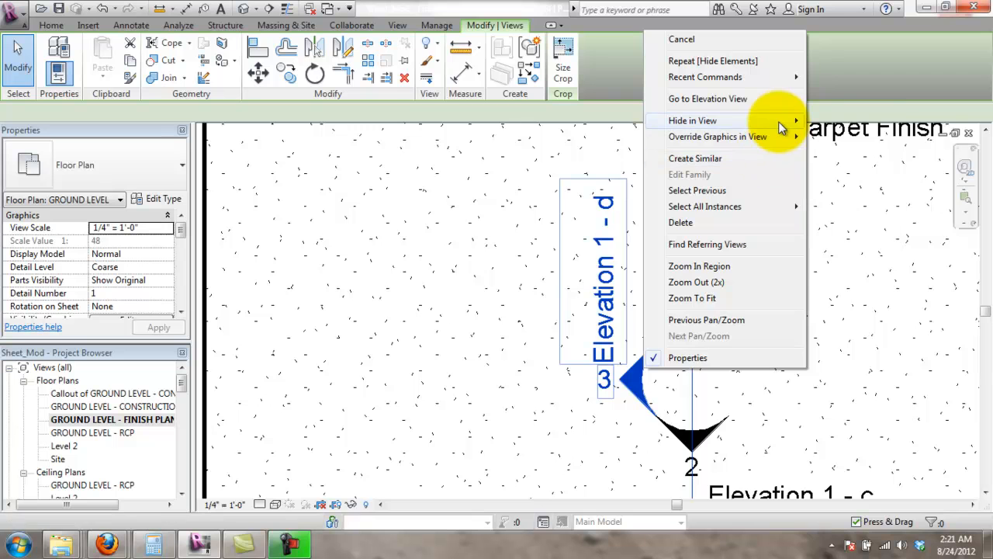
left_click(826, 127)
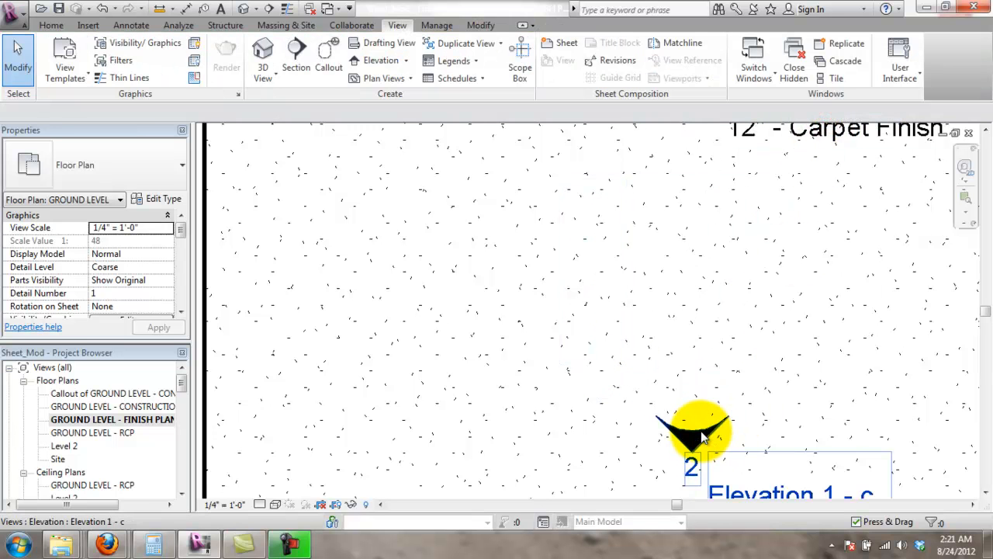
right_click(719, 434)
mouse_move(819, 185)
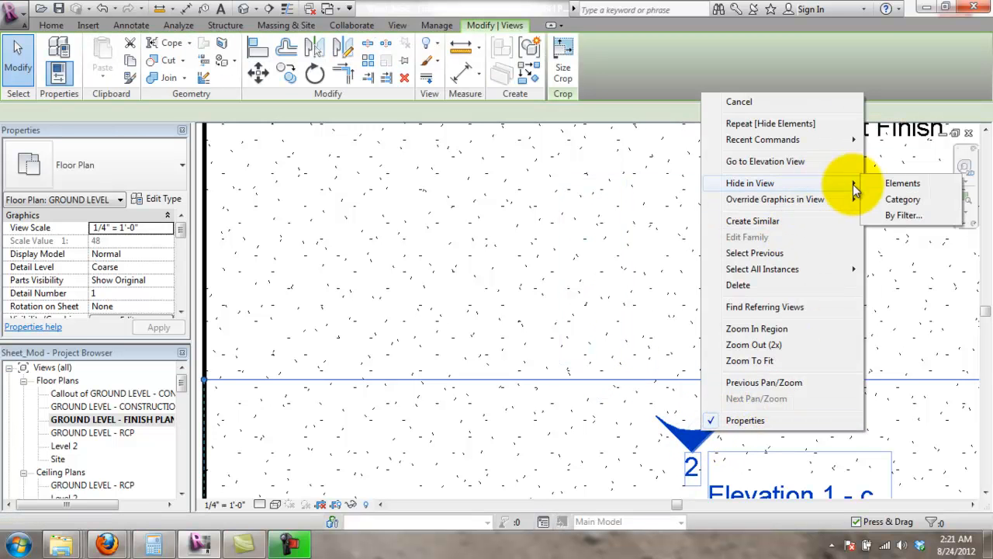
left_click(888, 183)
- Hide the right-side elevation marker in this view
scroll(621, 341, "down", 3)
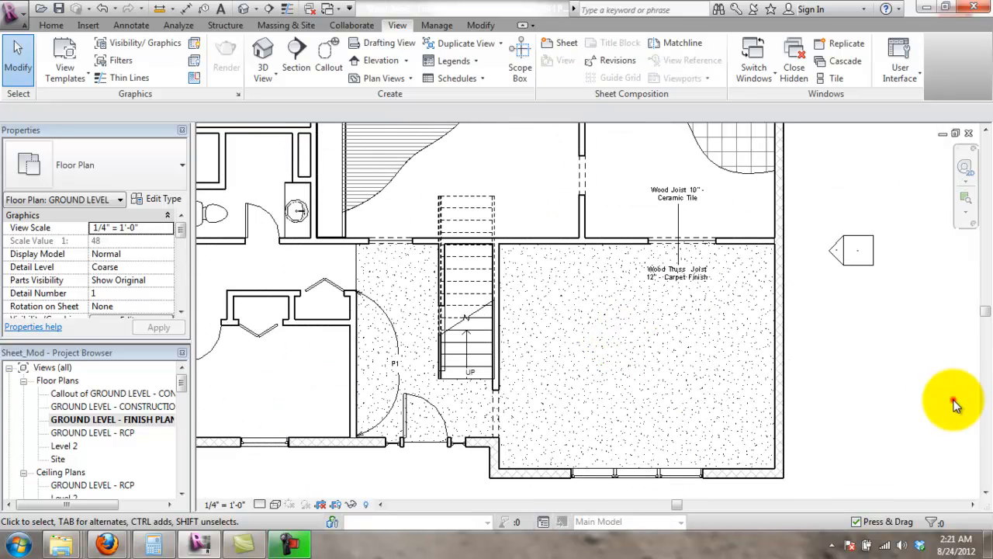
scroll(877, 398, "down", 2)
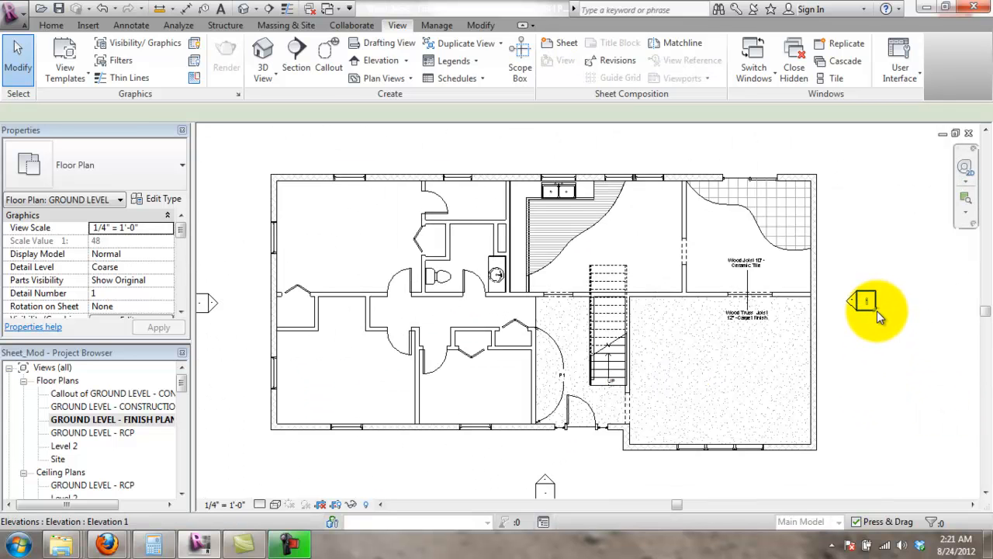
right_click(877, 311)
left_click(772, 282)
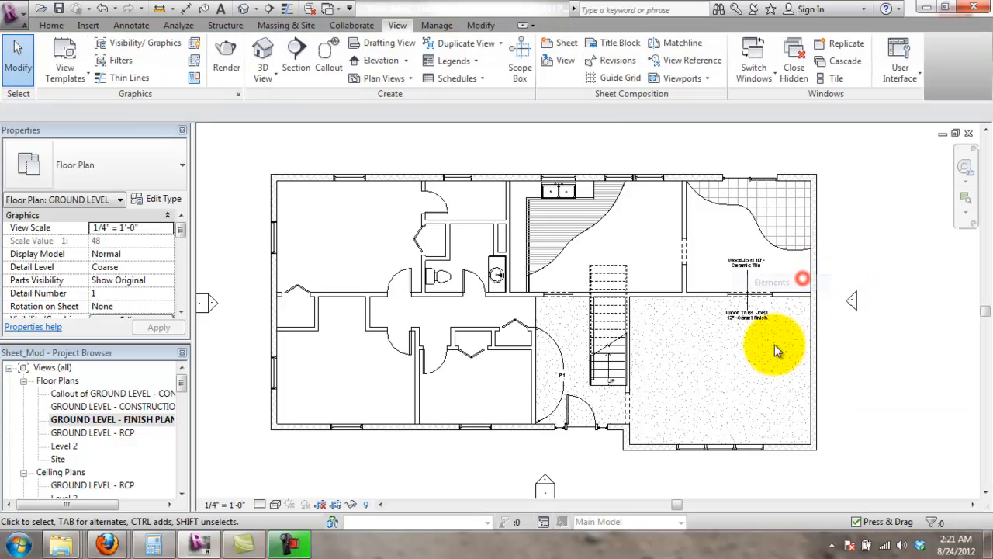
- Filter a window selection of the plan to Elevations and hide those three markers
scroll(610, 386, "down", 2)
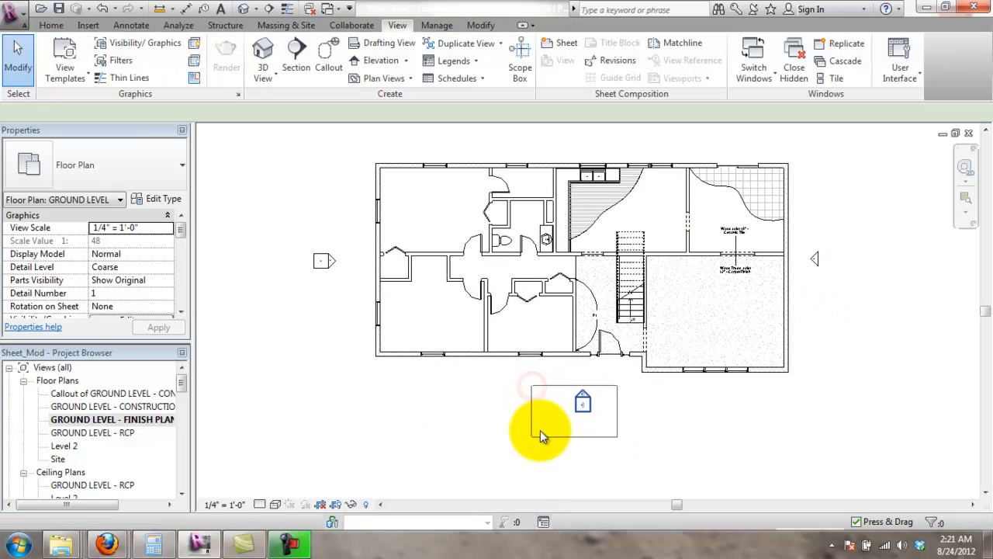
scroll(318, 291, "down", 2)
middle_click_drag(345, 315, 368, 337)
left_click_drag(257, 151, 788, 460)
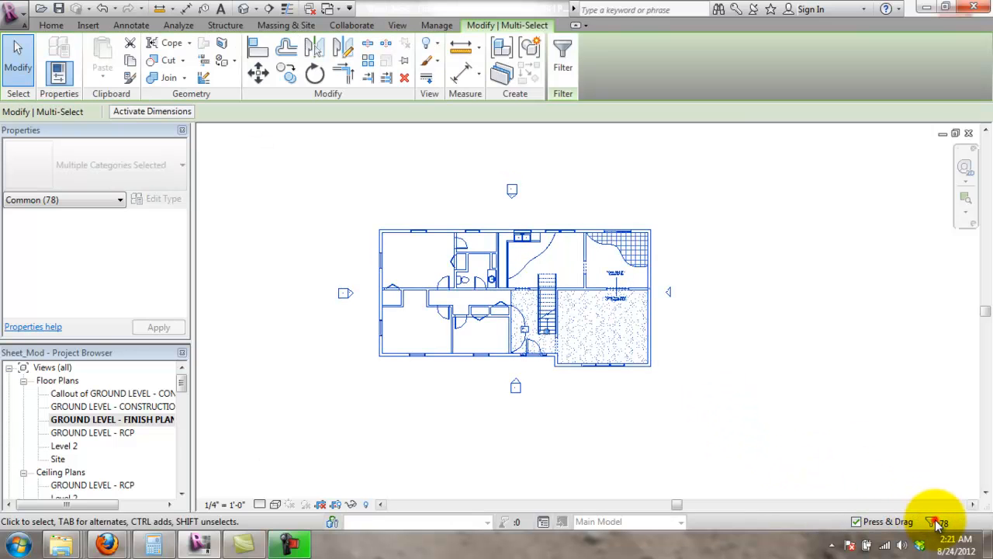
left_click(936, 523)
left_click(833, 225)
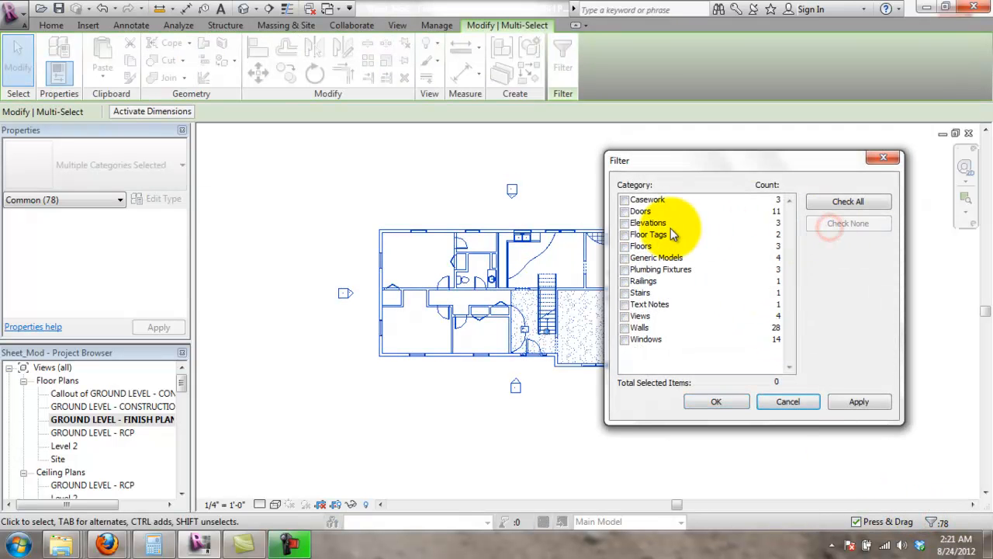
left_click(625, 223)
left_click(714, 401)
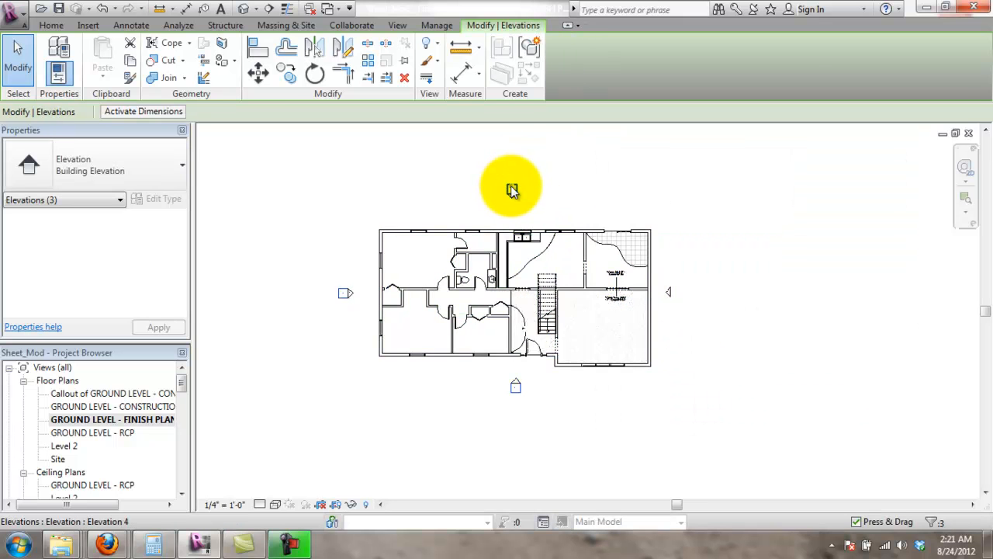
right_click(512, 190)
mouse_move(661, 262)
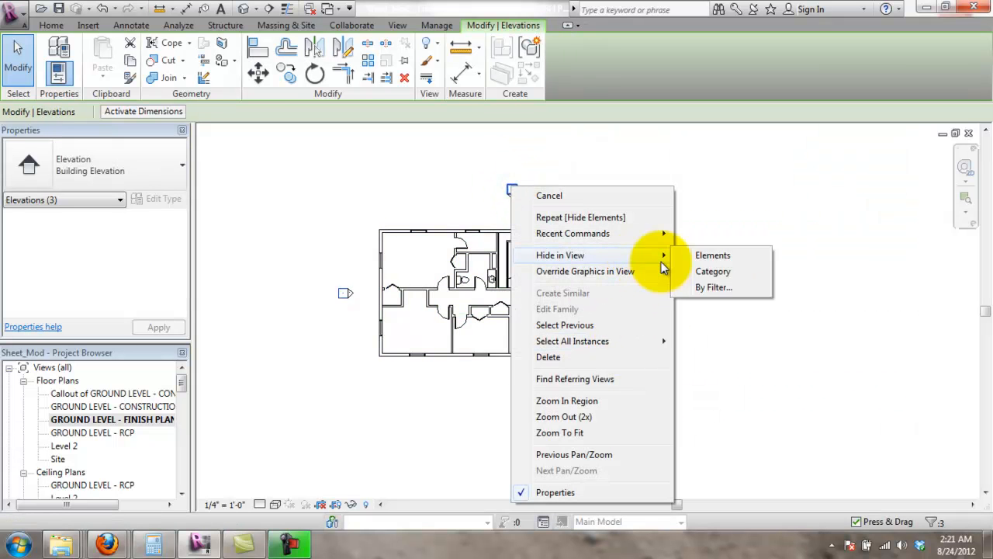
left_click(714, 257)
- Filter the plan selection to Views and hide that whole category in this plan
scroll(669, 338, "up", 4)
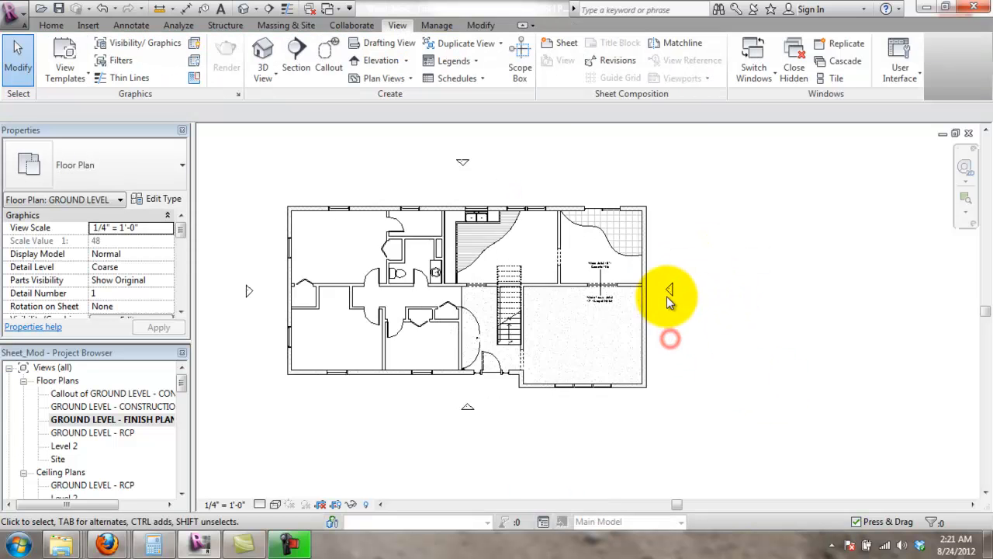
scroll(277, 195, "down", 3)
left_click_drag(222, 158, 732, 406)
left_click(933, 522)
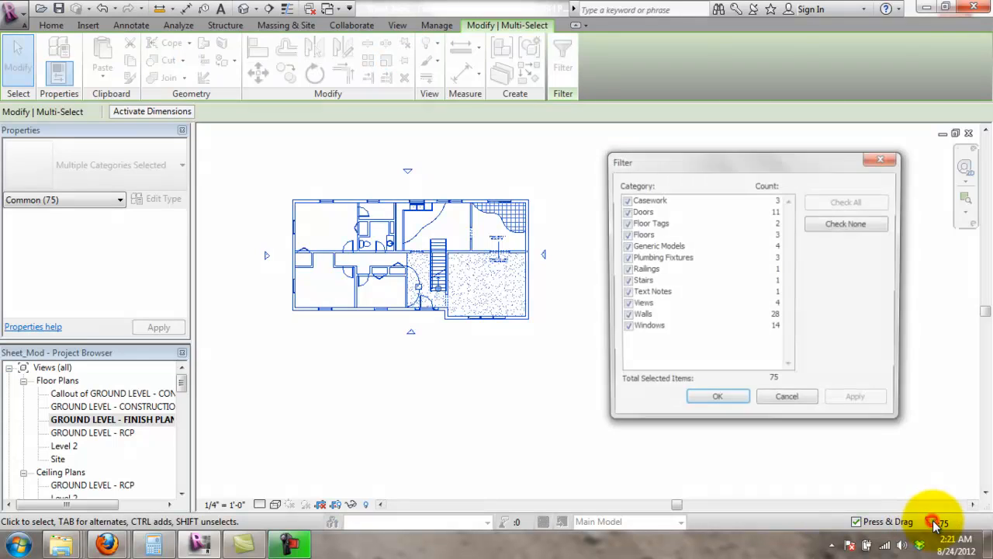
left_click(838, 224)
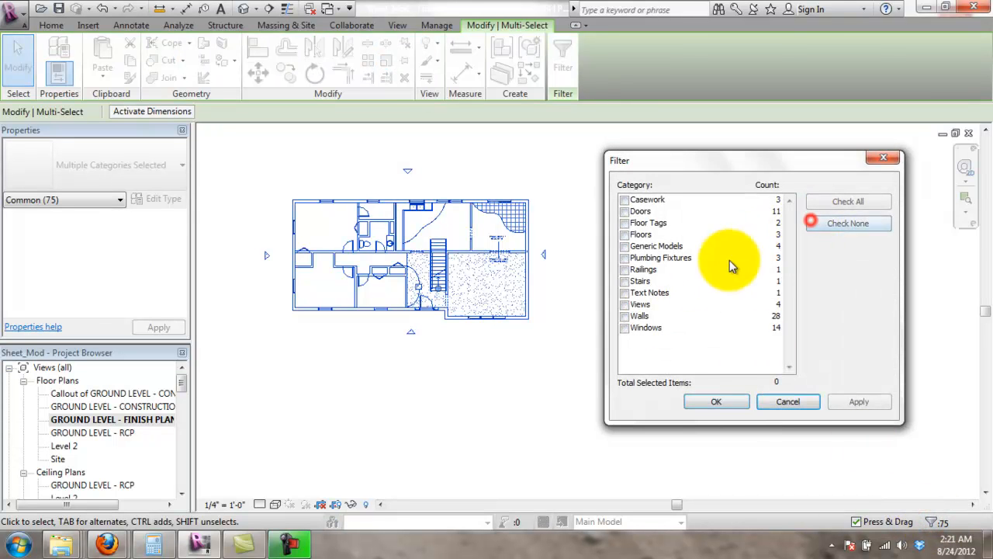
left_click(624, 304)
left_click(716, 402)
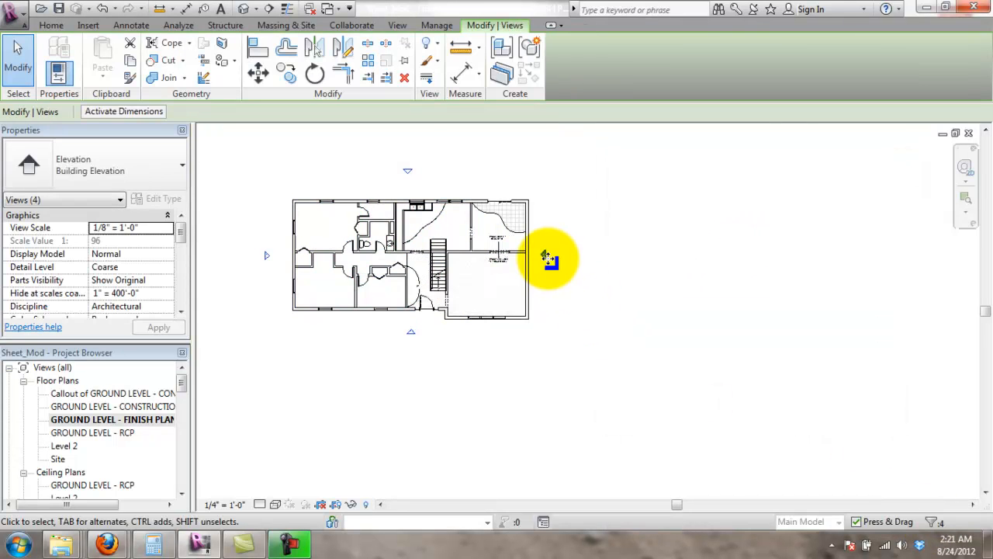
right_click(548, 257)
mouse_move(620, 284)
left_click(749, 297)
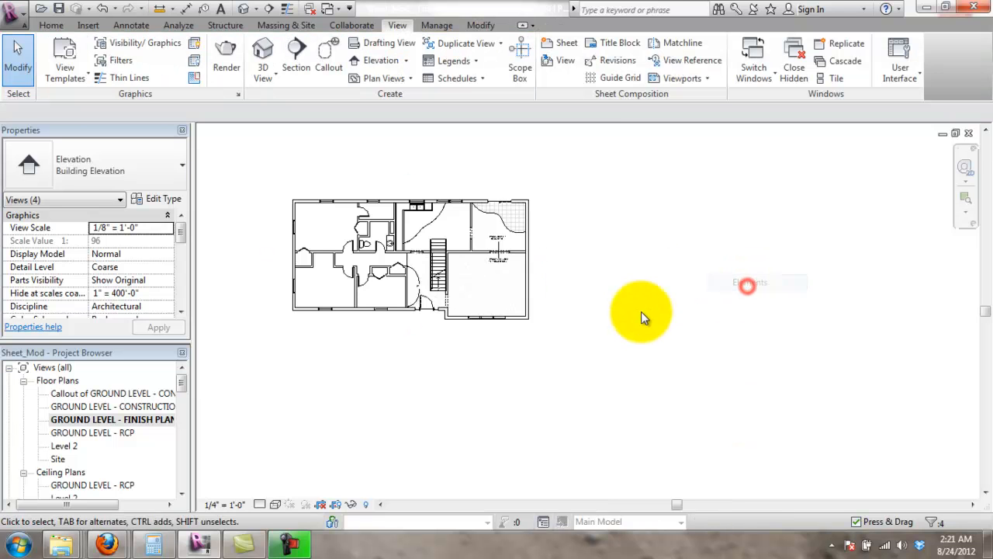
scroll(378, 279, "up", 2)
scroll(377, 274, "up", 1)
middle_click_drag(203, 354, 323, 392)
left_click_drag(183, 385, 200, 419)
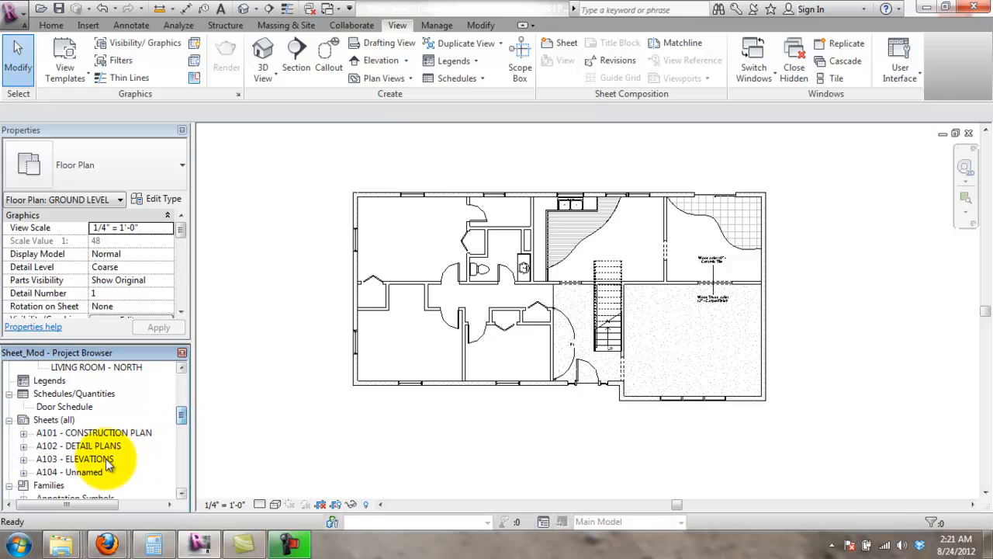
- Open sheet A104 and move the viewport title beneath the floor plan
left_click(70, 472)
double_click(70, 472)
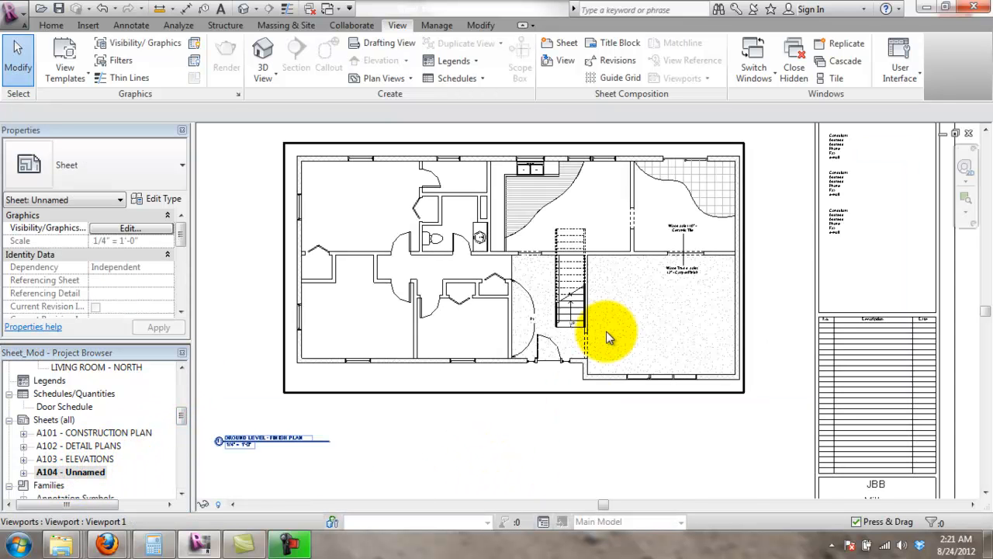
scroll(454, 409, "down", 2)
left_click_drag(321, 419, 387, 405)
left_click(454, 437)
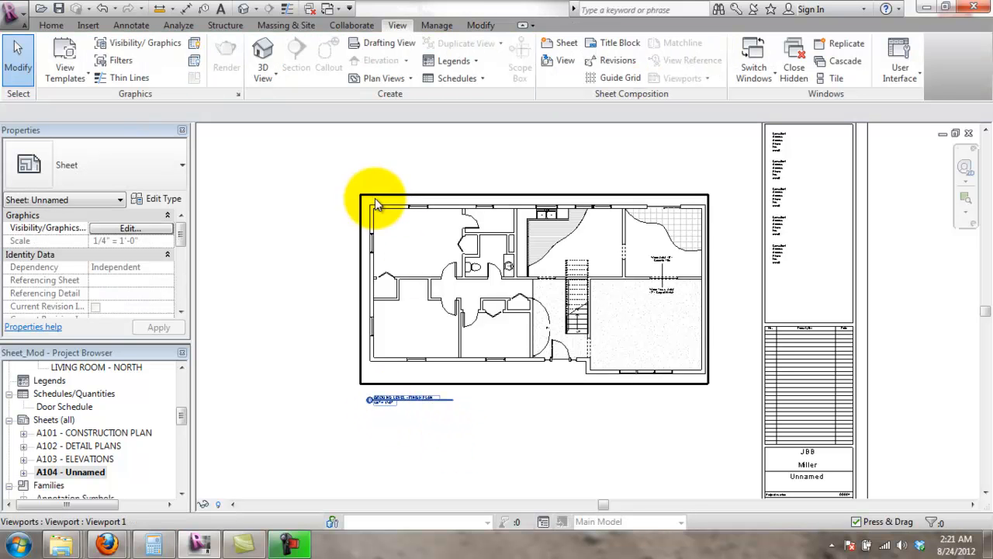
- Rename the sheet in the title block from Unnamed to FINISH PLAN
scroll(854, 364, "up", 2)
middle_click_drag(816, 406, 815, 302)
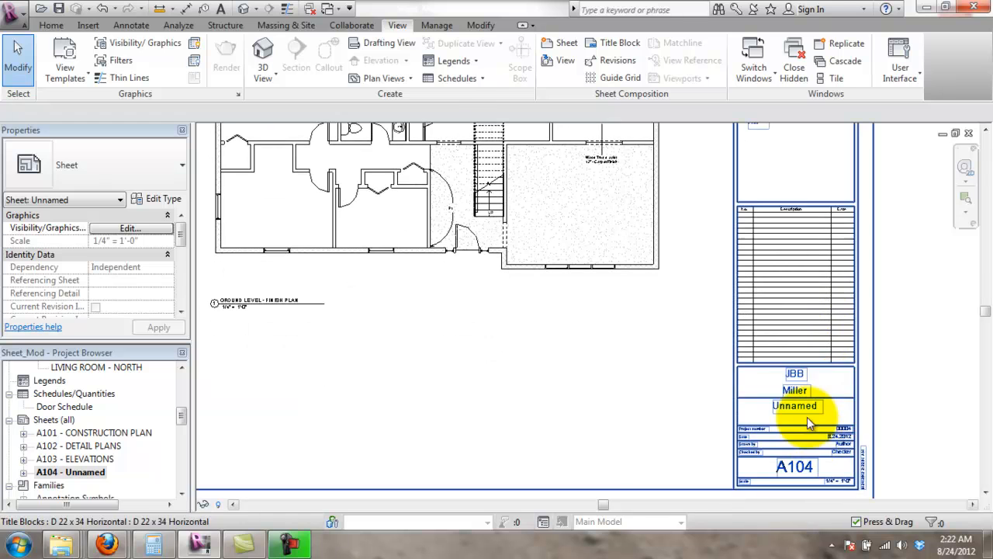
double_click(811, 407)
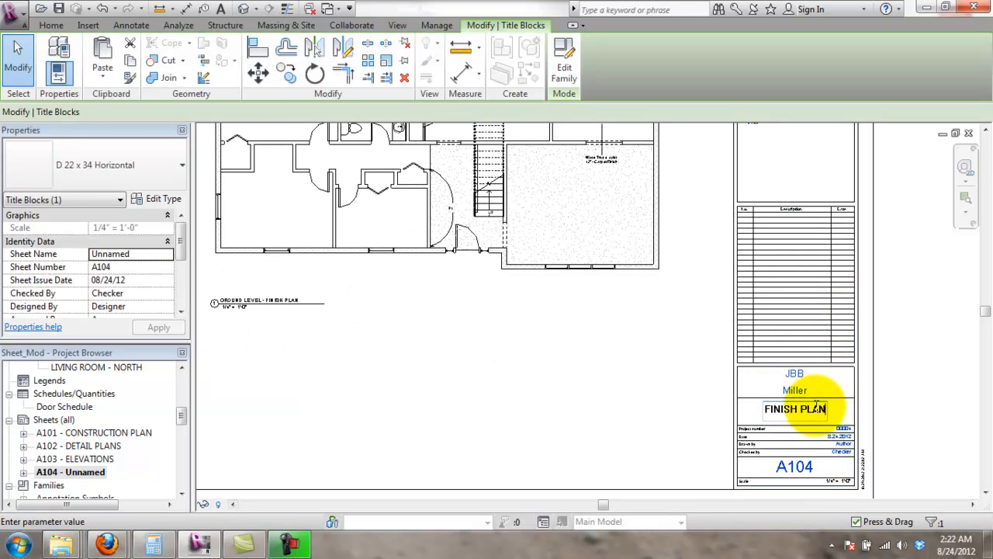
key("Return")
left_click(886, 353)
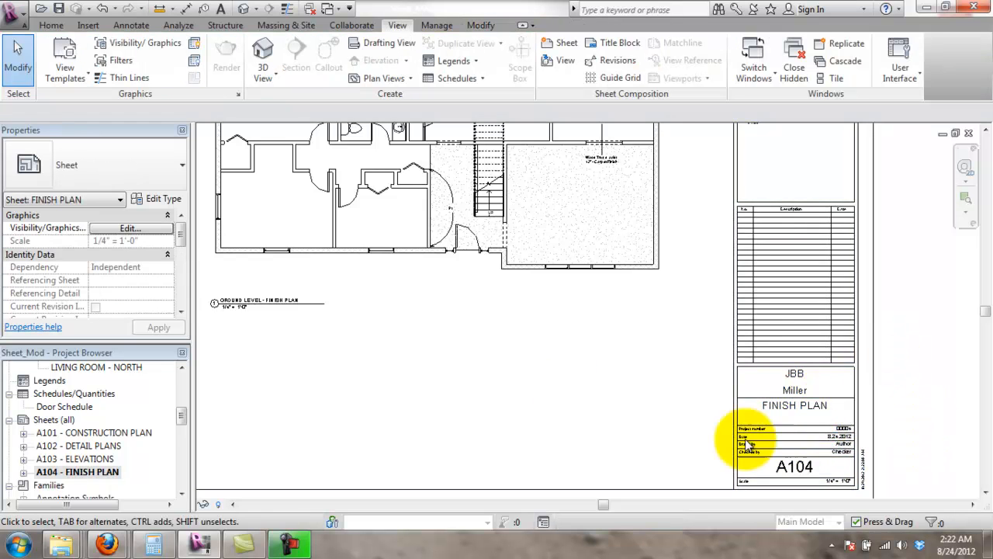
scroll(746, 439, "down", 1)
middle_click_drag(365, 284, 471, 352)
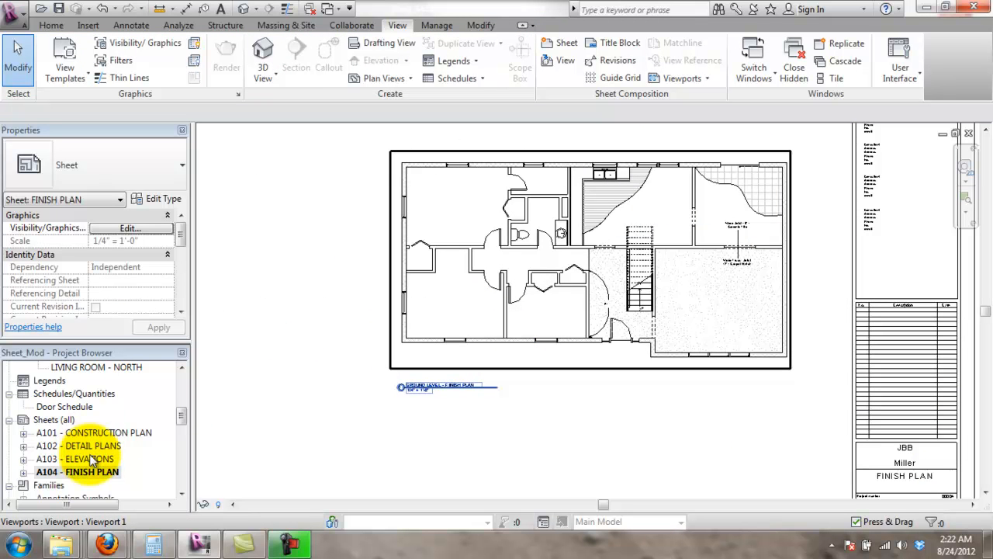